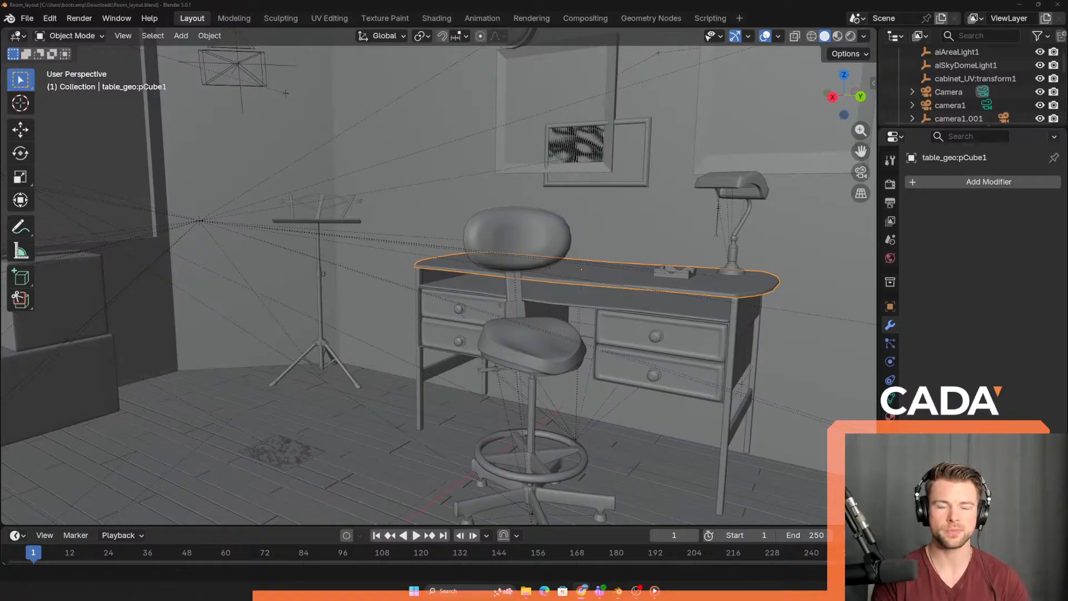
# - Examine the imported room layout from the desk and chair around to the bookshelf, wall frames and stacked boxes
pyautogui.click(135, 192)
pyautogui.scroll(6, 162, 223)
pyautogui.scroll(-7, 336, 309)
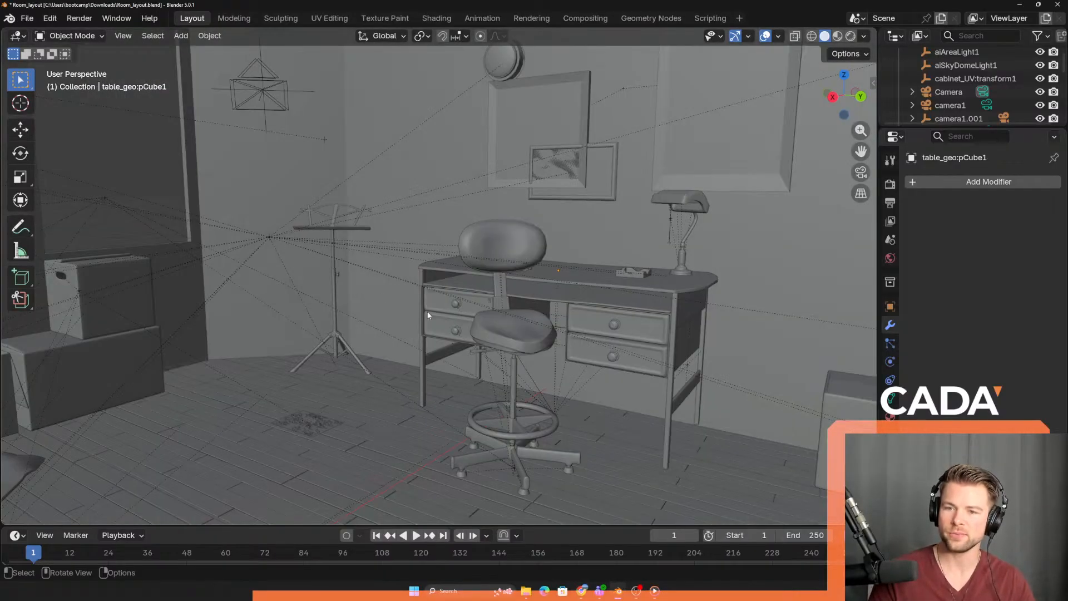
pyautogui.moveTo(428, 315); pyautogui.dragTo(331, 329, button='middle')
pyautogui.click(332, 330)
pyautogui.moveTo(418, 332); pyautogui.dragTo(453, 262, button='middle')
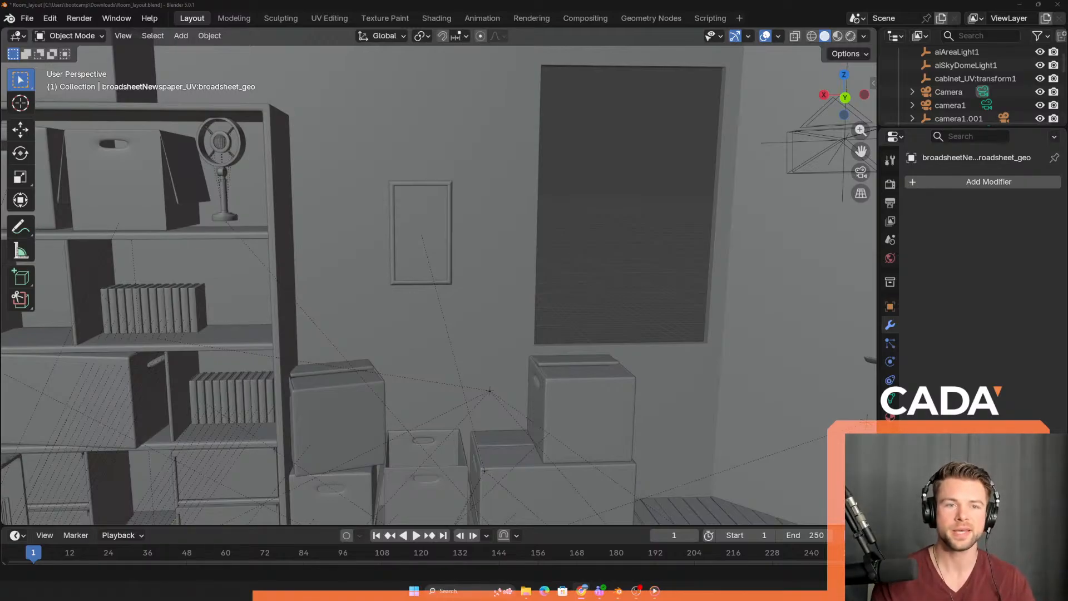
pyautogui.moveTo(392, 396); pyautogui.dragTo(413, 313, button='middle')
# - Delete the imported camera objects Camera, camera1, camera1.001, camera2, camera2.001 and camera3 from the scene
pyautogui.click(562, 131)
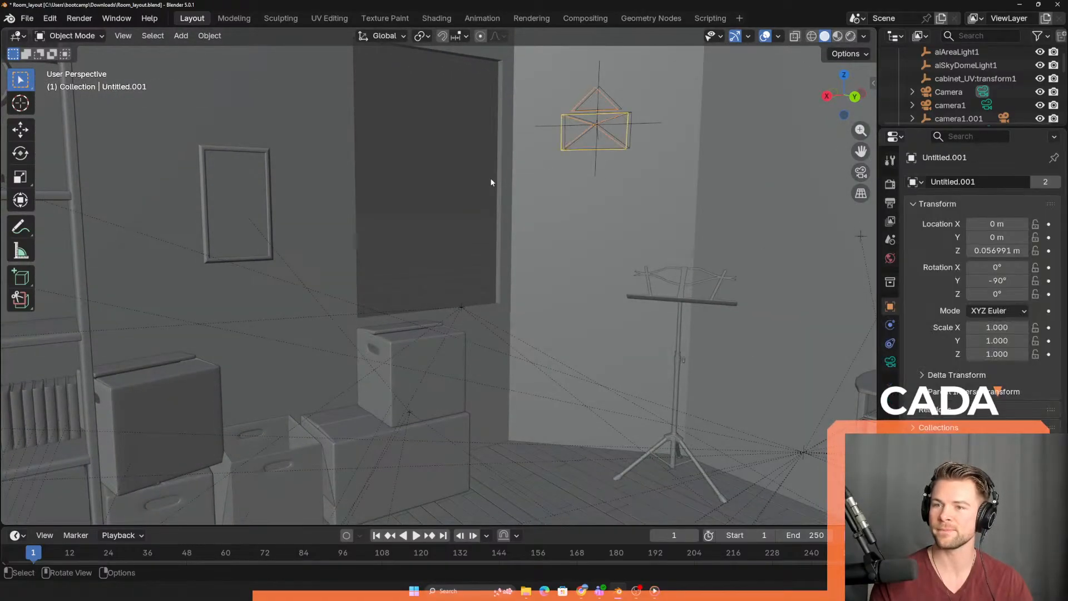
pyautogui.keyDown('shift'); pyautogui.moveTo(491, 182); pyautogui.dragTo(332, 263, button='middle'); pyautogui.keyUp('shift')
pyautogui.click(948, 92)
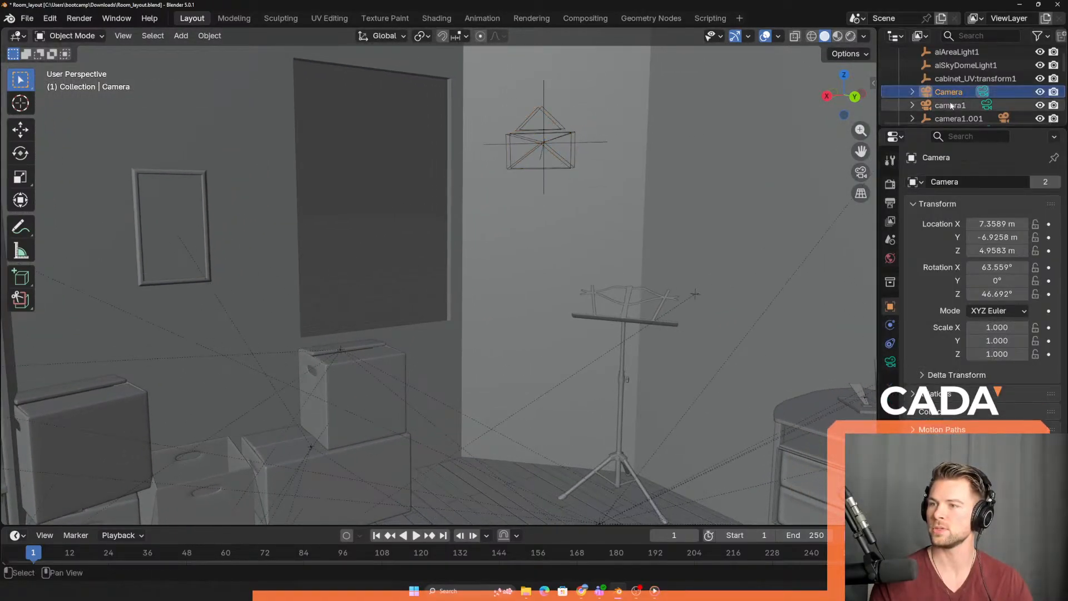
pyautogui.scroll(-2, 955, 120)
pyautogui.keyDown('ctrl'); pyautogui.click(958, 64); pyautogui.keyUp('ctrl')
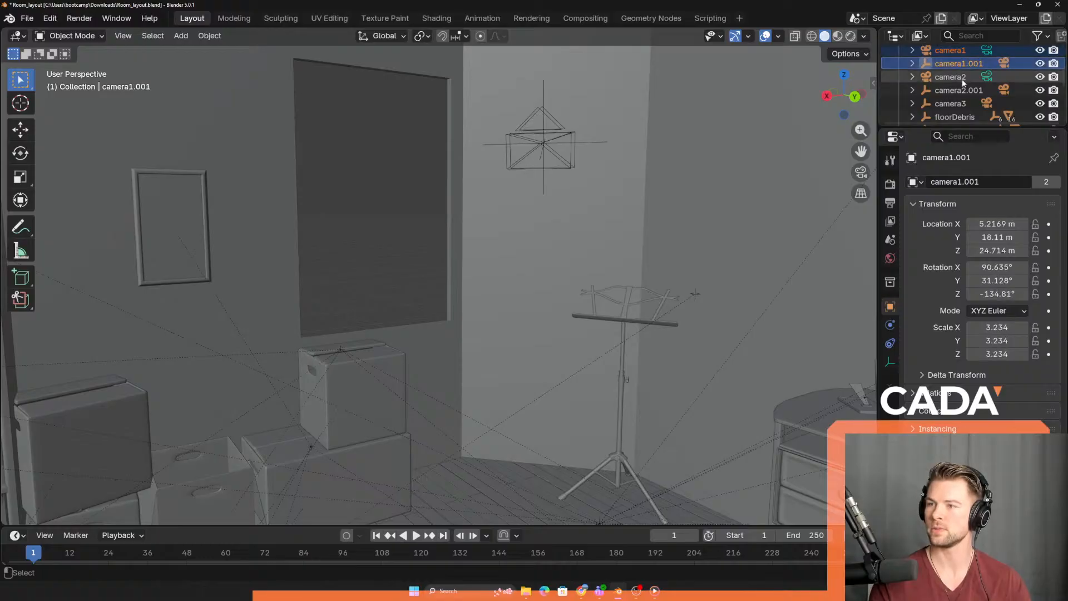
pyautogui.keyDown('ctrl'); pyautogui.click(955, 77); pyautogui.keyUp('ctrl')
pyautogui.keyDown('ctrl'); pyautogui.click(958, 90); pyautogui.keyUp('ctrl')
pyautogui.keyDown('ctrl'); pyautogui.click(958, 104); pyautogui.keyUp('ctrl')
pyautogui.press('Delete')
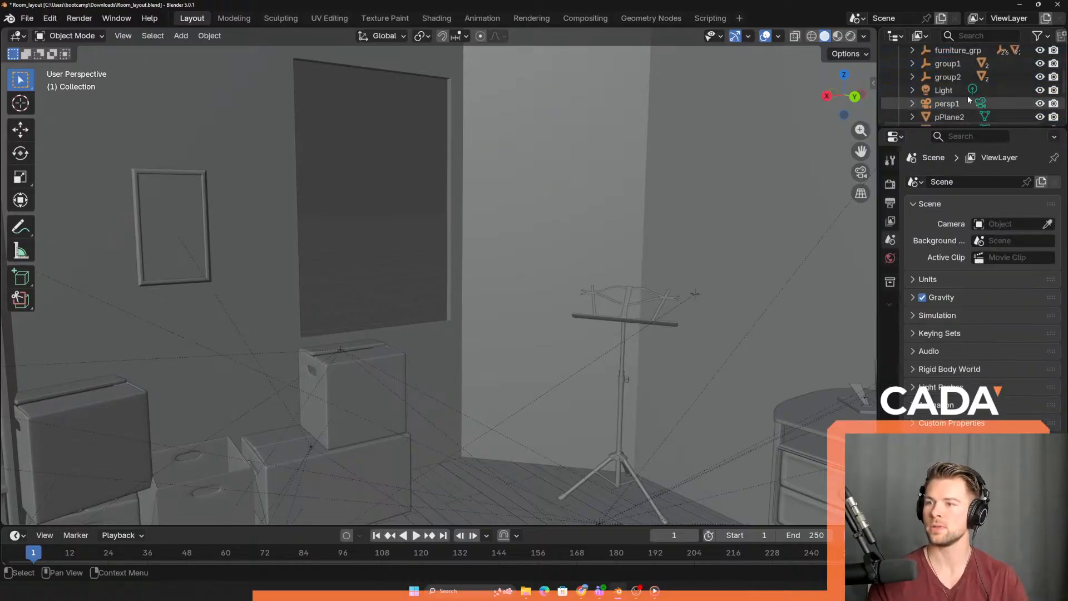
# - Delete the three leftover cameras Untitled, Untitled.001 and Untitled.002
pyautogui.scroll(-4, 968, 95)
pyautogui.click(961, 90)
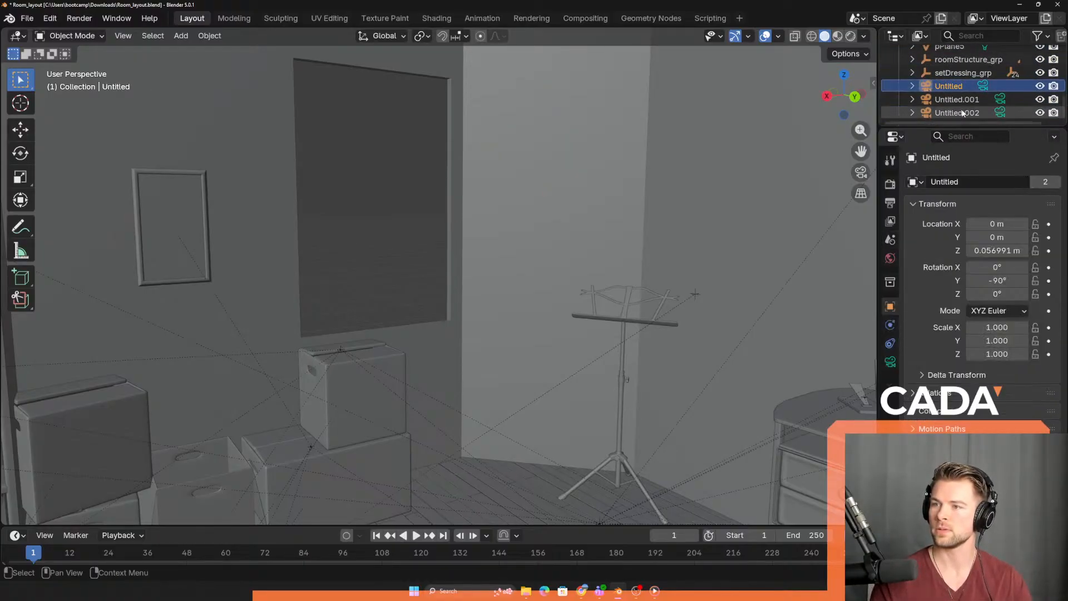
pyautogui.keyDown('shift'); pyautogui.click(961, 113); pyautogui.keyUp('shift')
pyautogui.press('Delete')
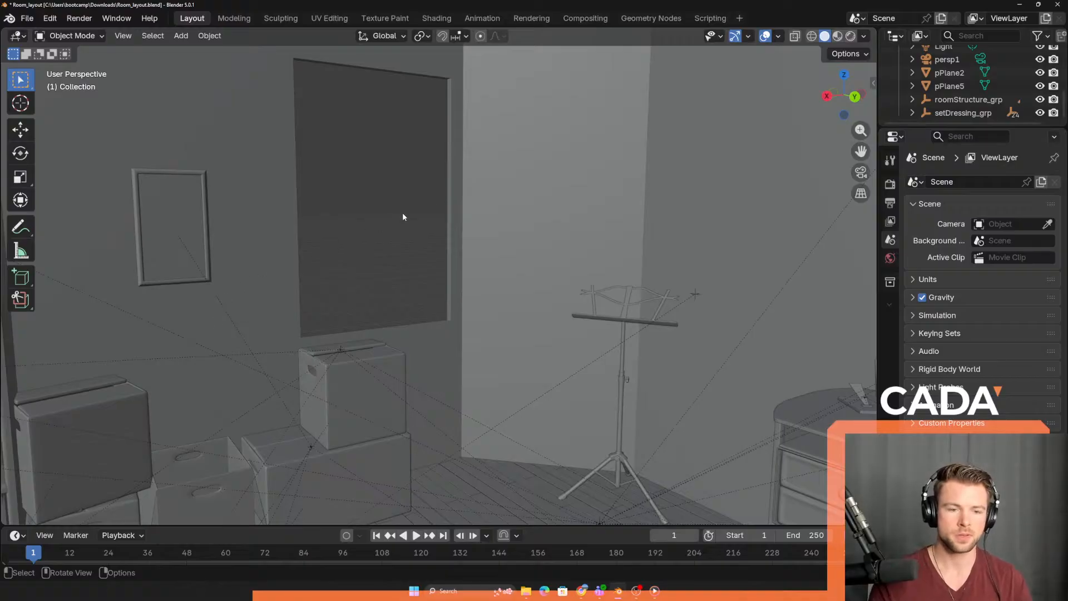
# - Examine the room corner with the moving boxes, large window opening, wall frame and music stand
pyautogui.moveTo(326, 207); pyautogui.dragTo(400, 306, button='middle')
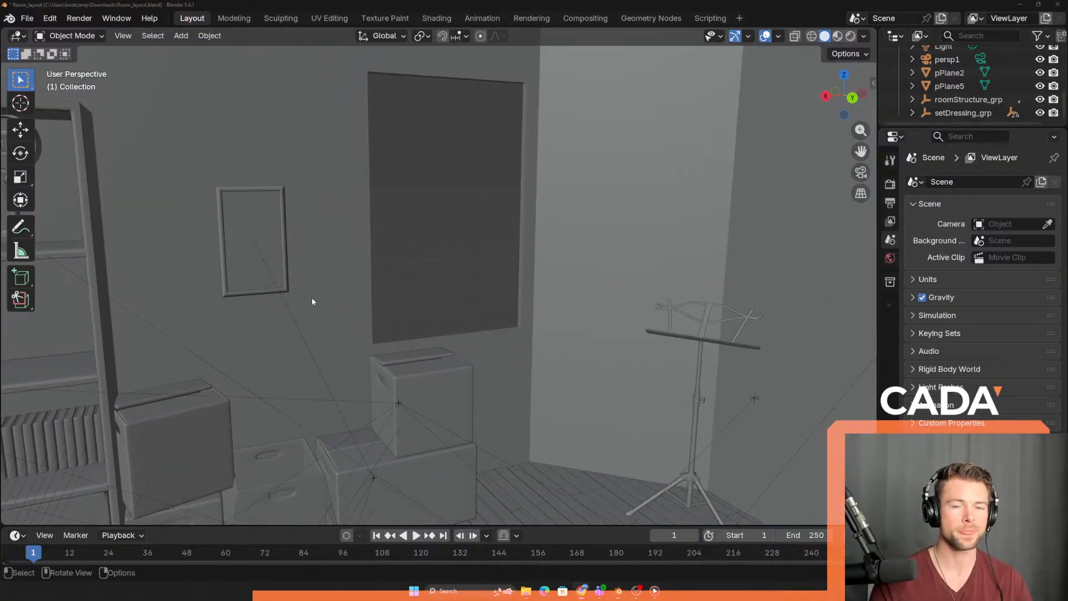
pyautogui.scroll(-5, 433, 241)
pyautogui.keyDown('shift'); pyautogui.moveTo(419, 288); pyautogui.dragTo(374, 248, button='middle'); pyautogui.keyUp('shift')
pyautogui.moveTo(374, 248)
pyautogui.mouseDown(button='middle')
pyautogui.moveTo(393, 283)
pyautogui.moveTo(379, 269)
pyautogui.mouseUp(button='middle')
pyautogui.scroll(2, 379, 268)
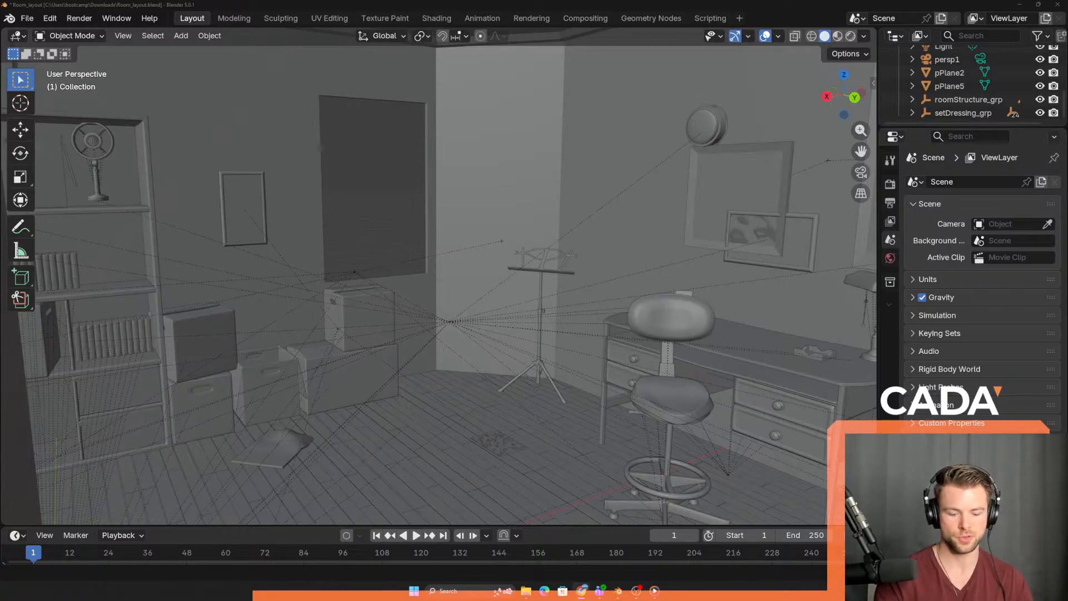
pyautogui.moveTo(491, 245); pyautogui.dragTo(327, 329, button='middle')
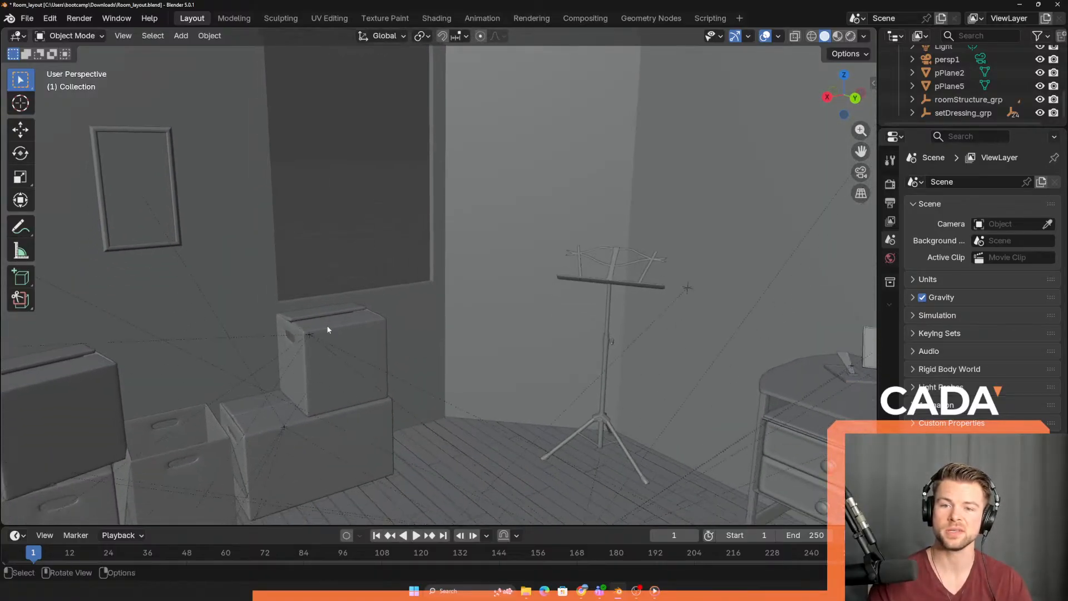
pyautogui.click(327, 330)
pyautogui.click(336, 247)
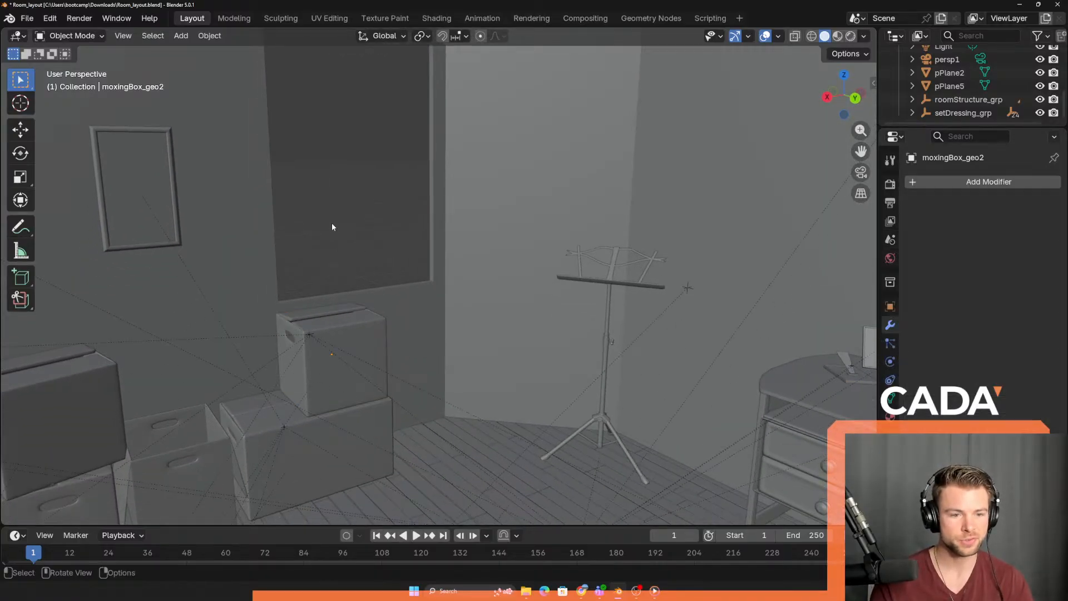
pyautogui.scroll(-5, 332, 227)
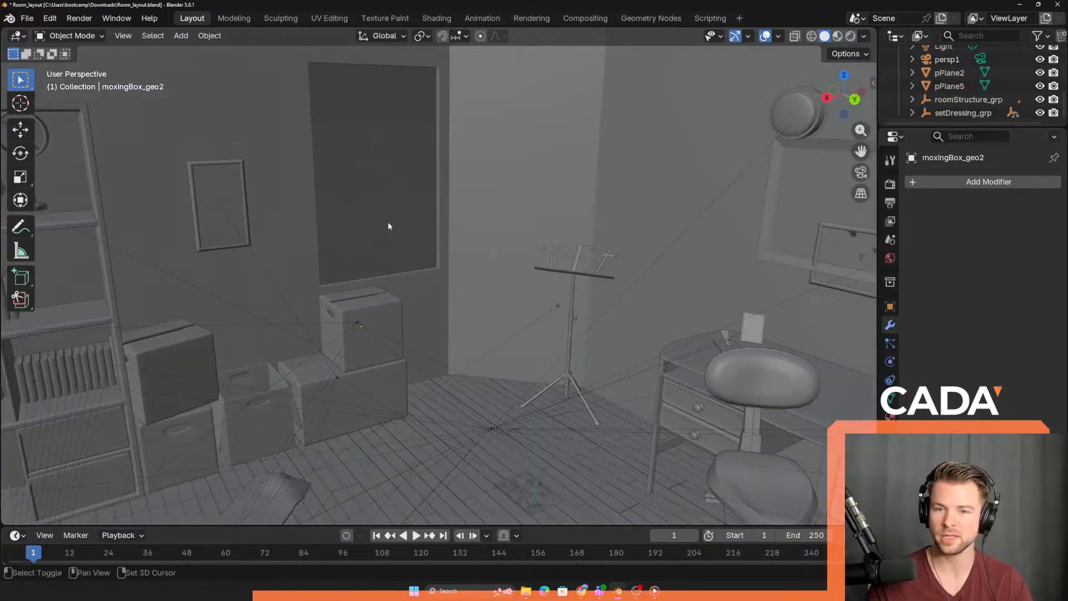
pyautogui.moveTo(388, 226); pyautogui.dragTo(399, 275, button='middle')
pyautogui.moveTo(377, 317); pyautogui.dragTo(413, 290, button='middle')
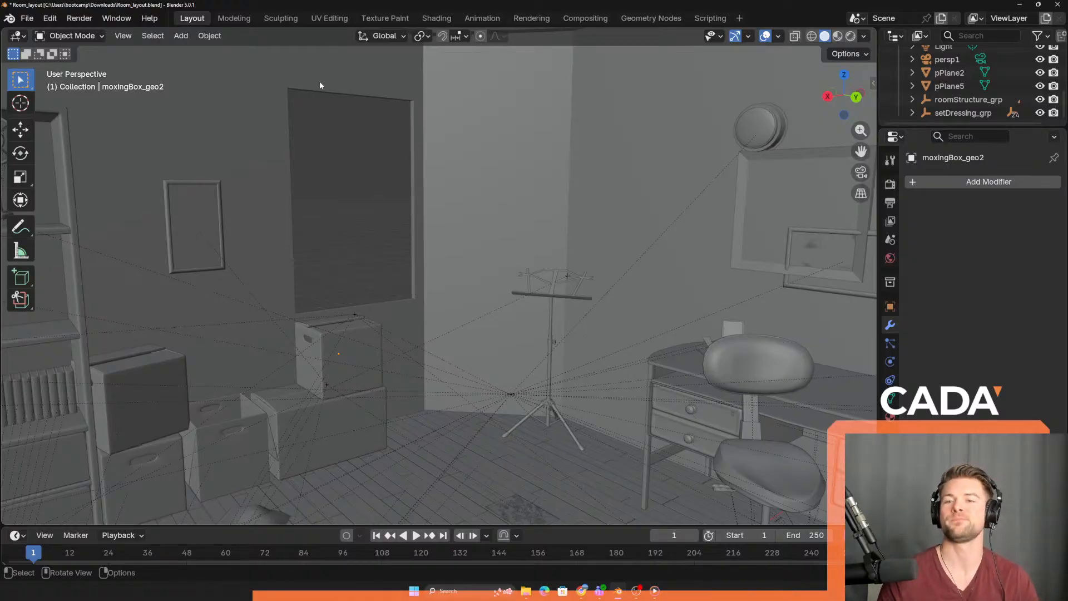
pyautogui.moveTo(319, 123); pyautogui.dragTo(352, 306)
pyautogui.hotkey('alt', 'a')
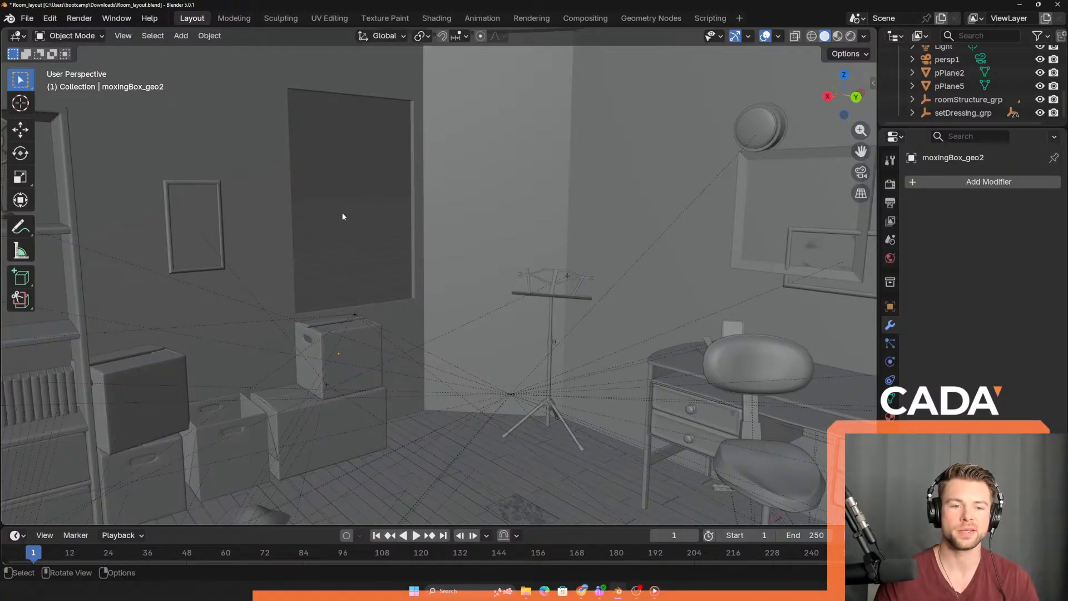
# - Inspect the desk area with its tabletop, chair and lamp, and the neighbouring stack of boxes
pyautogui.scroll(-2, 343, 228)
pyautogui.moveTo(339, 240); pyautogui.dragTo(317, 321, button='middle')
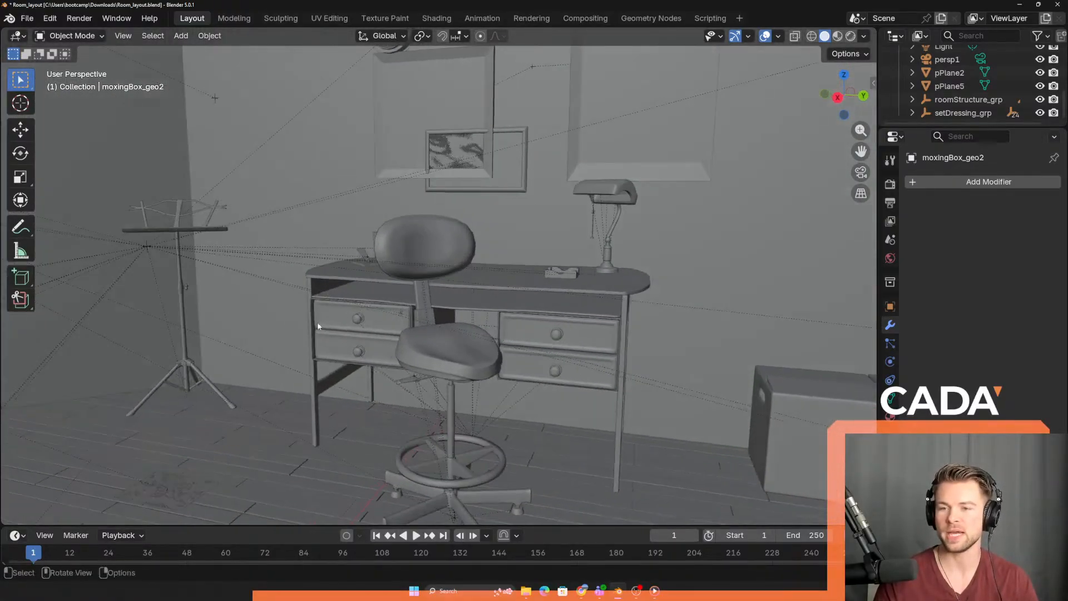
pyautogui.click(495, 300)
pyautogui.moveTo(496, 298); pyautogui.dragTo(306, 306, button='middle')
pyautogui.moveTo(306, 306); pyautogui.dragTo(429, 285, button='middle')
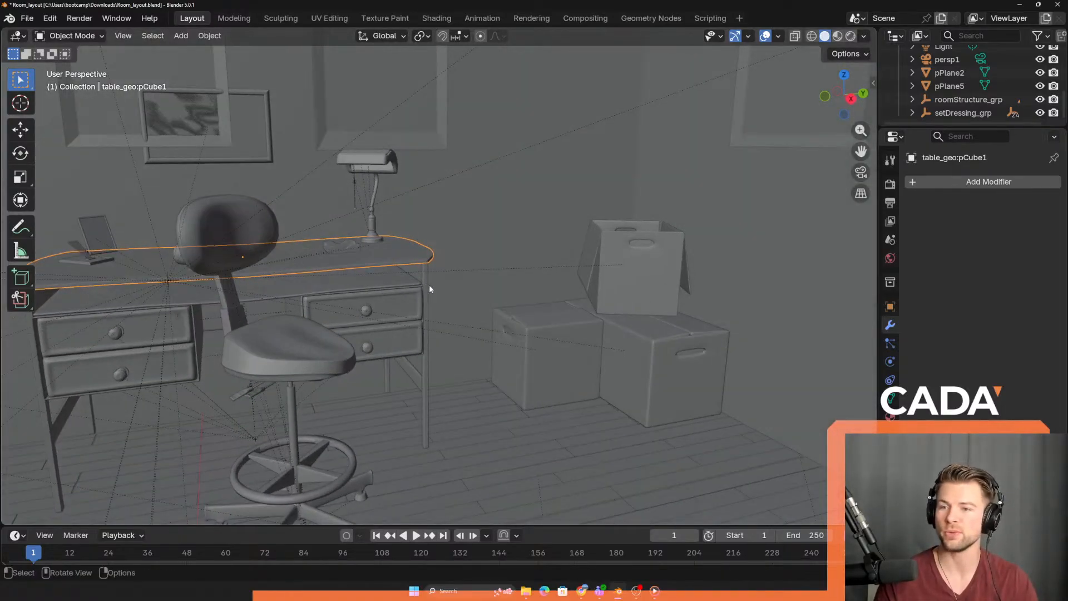
pyautogui.scroll(3, 537, 342)
pyautogui.scroll(-5, 489, 363)
# - Inspect the low cabinet with the vinyl and record player, selecting the record player's turntable platter
pyautogui.moveTo(422, 390); pyautogui.dragTo(372, 362, button='middle')
pyautogui.click(395, 448)
pyautogui.scroll(-5, 254, 261)
pyautogui.click(371, 362)
pyautogui.click(407, 296)
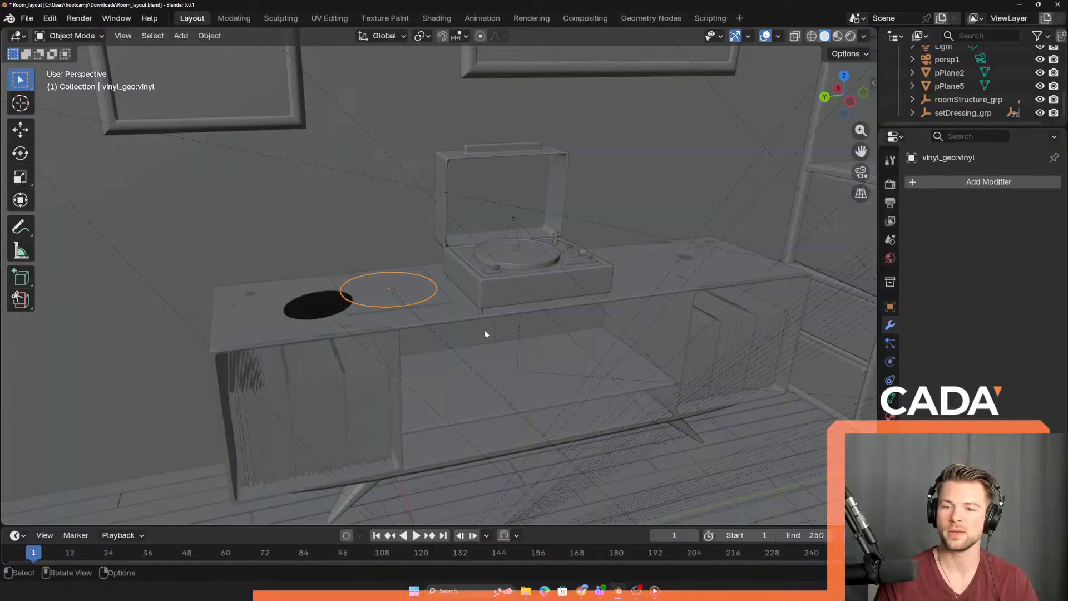
pyautogui.moveTo(486, 334); pyautogui.dragTo(540, 313, button='middle')
pyautogui.scroll(2, 540, 313)
pyautogui.keyDown('shift'); pyautogui.moveTo(615, 276); pyautogui.dragTo(301, 279, button='middle'); pyautogui.keyUp('shift')
pyautogui.moveTo(300, 279); pyautogui.dragTo(341, 323, button='middle')
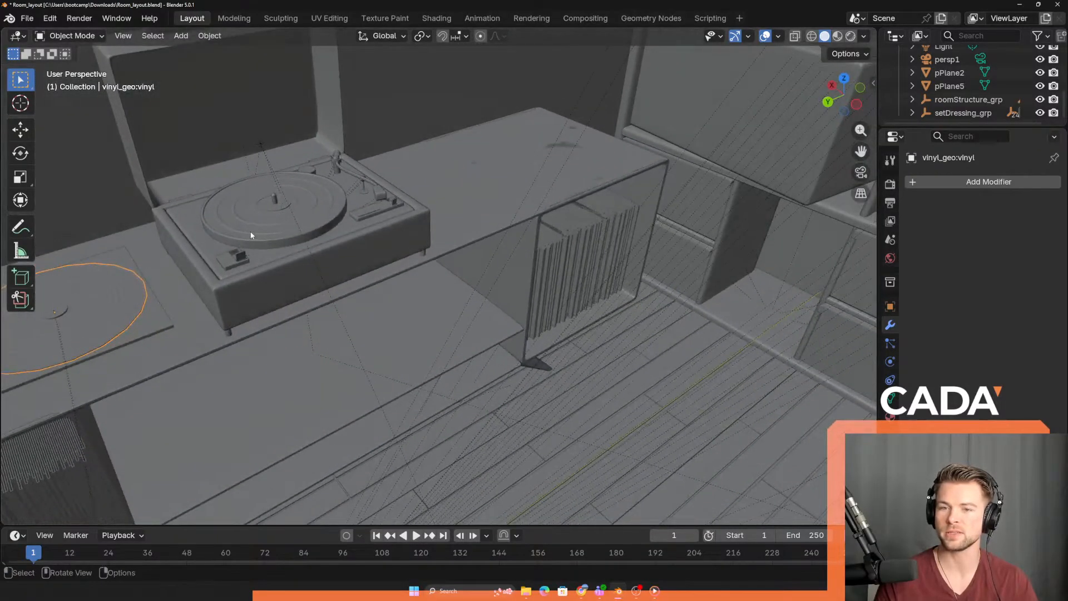
pyautogui.click(251, 235)
pyautogui.moveTo(239, 255); pyautogui.dragTo(397, 242, button='middle')
pyautogui.scroll(-1, 459, 375)
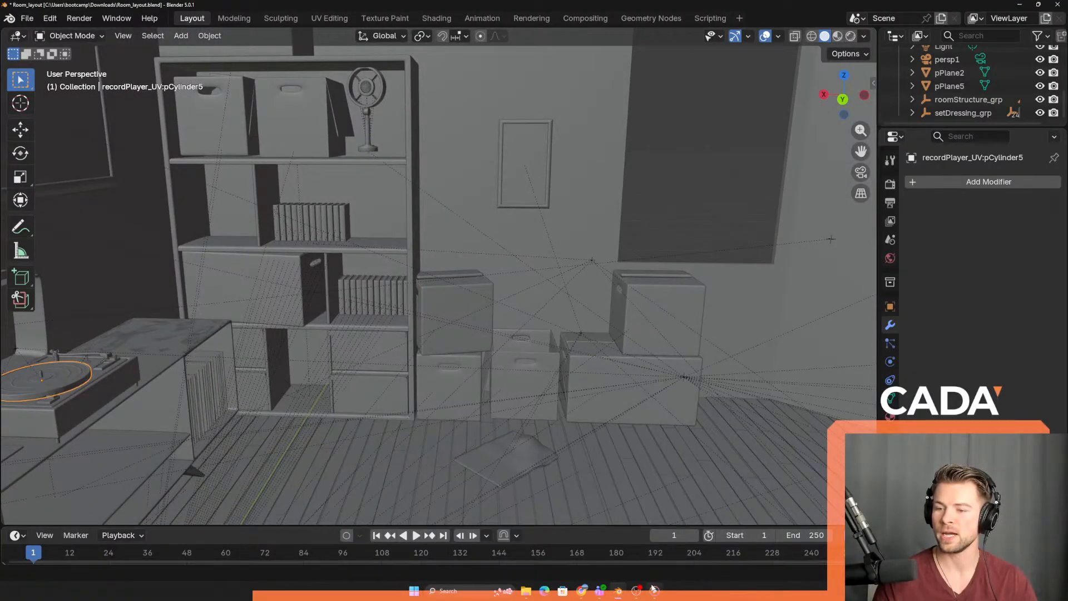
# - Switch to the media player and play the short film Group2_Shortfilm_Reminiscence from about 1:15 to review the finished room
pyautogui.moveTo(655, 591)
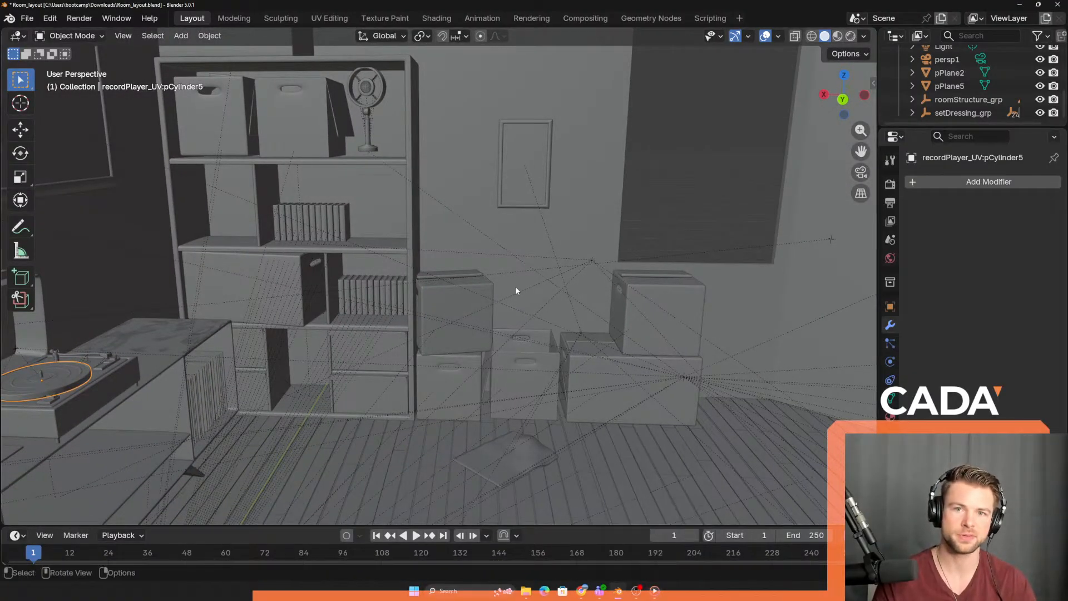
pyautogui.click(655, 593)
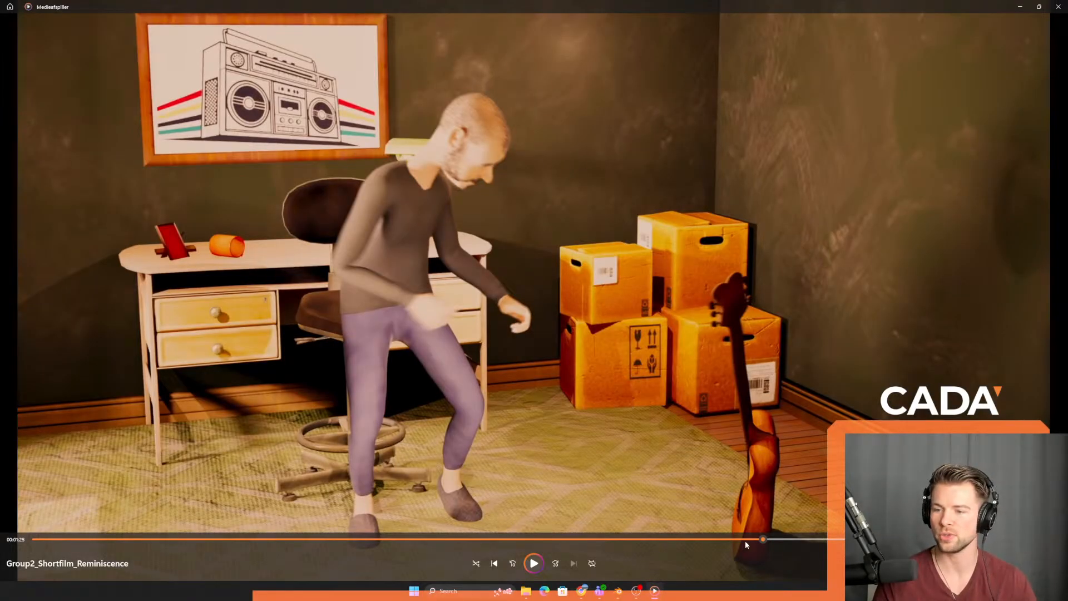
pyautogui.moveTo(746, 540); pyautogui.dragTo(663, 539)
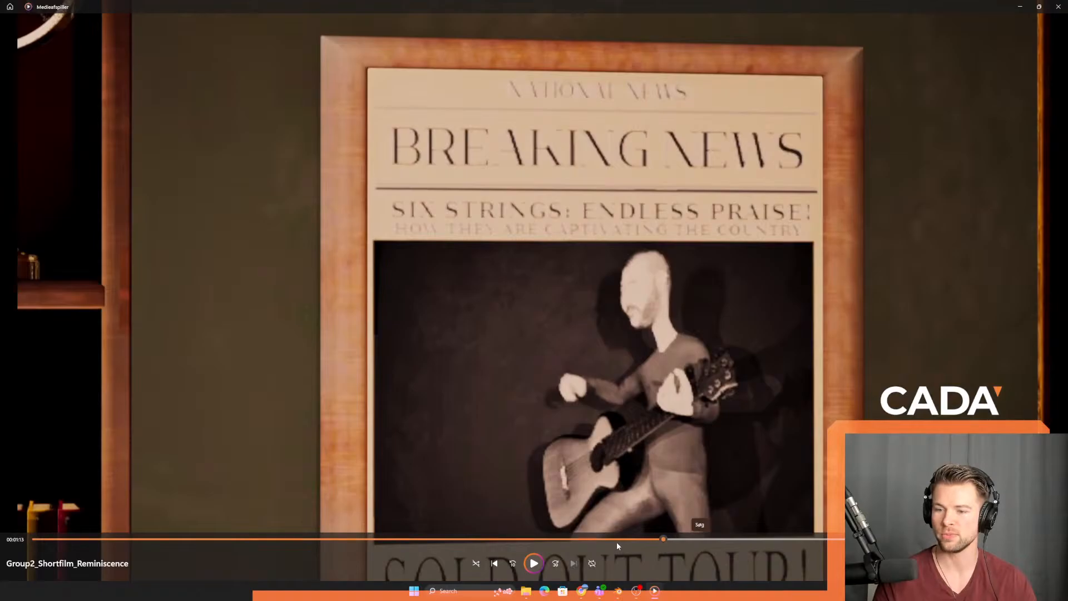
pyautogui.press('space')
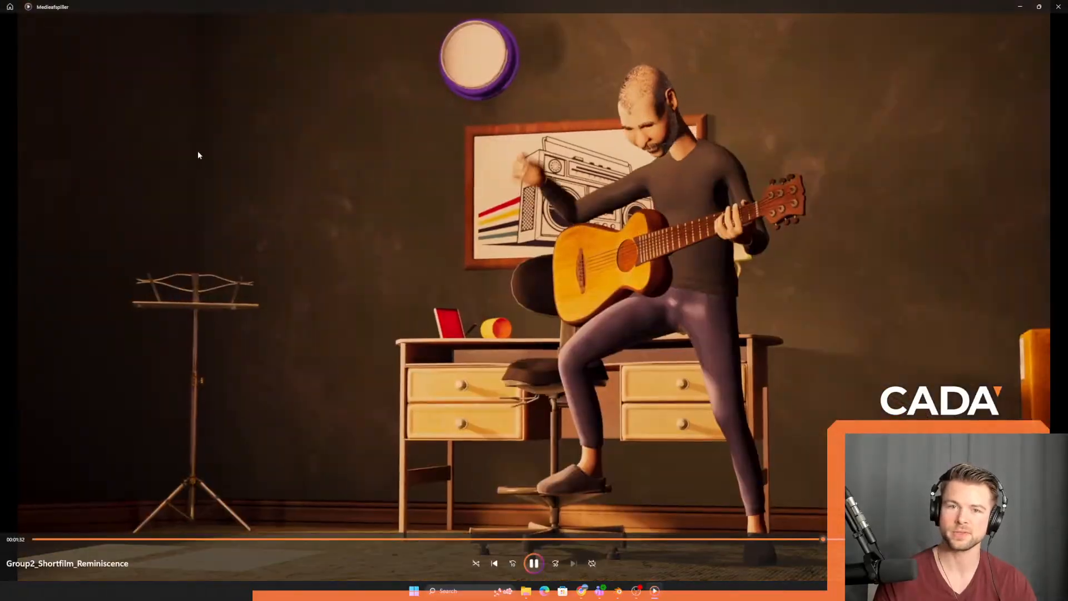
pyautogui.click(325, 305)
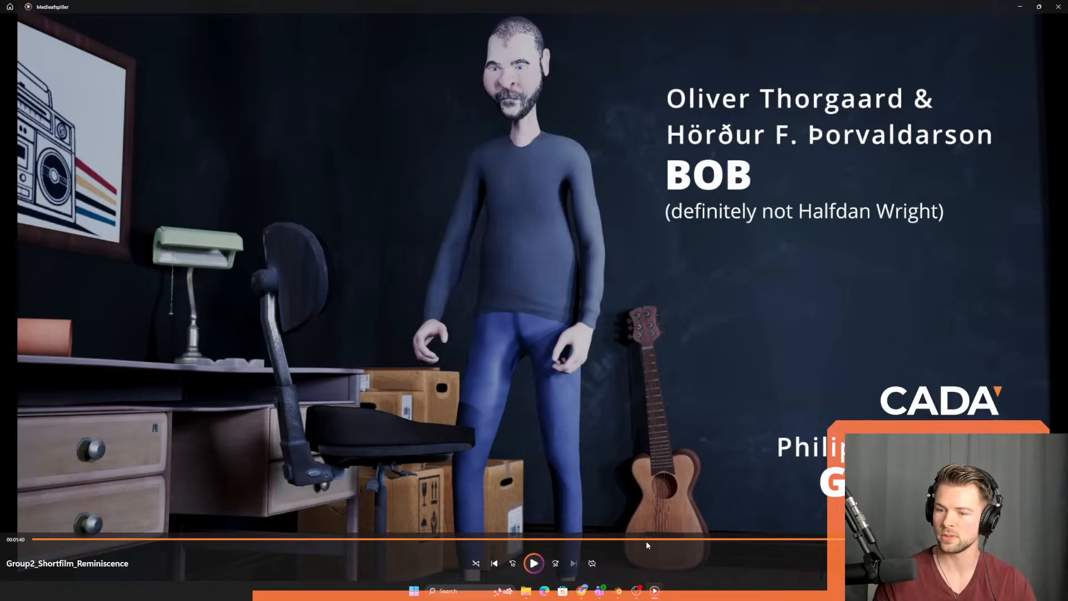
# - Scrub back through the short film to review the box, bookshelf, record player and guitar-playing shots
pyautogui.moveTo(646, 541); pyautogui.dragTo(384, 542)
pyautogui.click(358, 538)
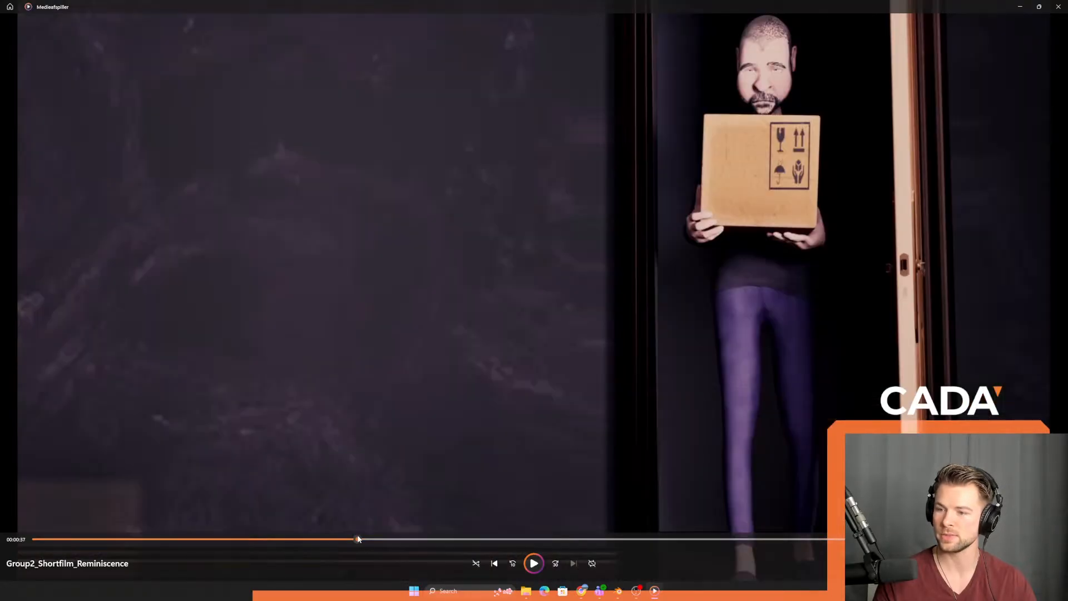
pyautogui.click(294, 539)
pyautogui.moveTo(259, 540); pyautogui.dragTo(88, 540)
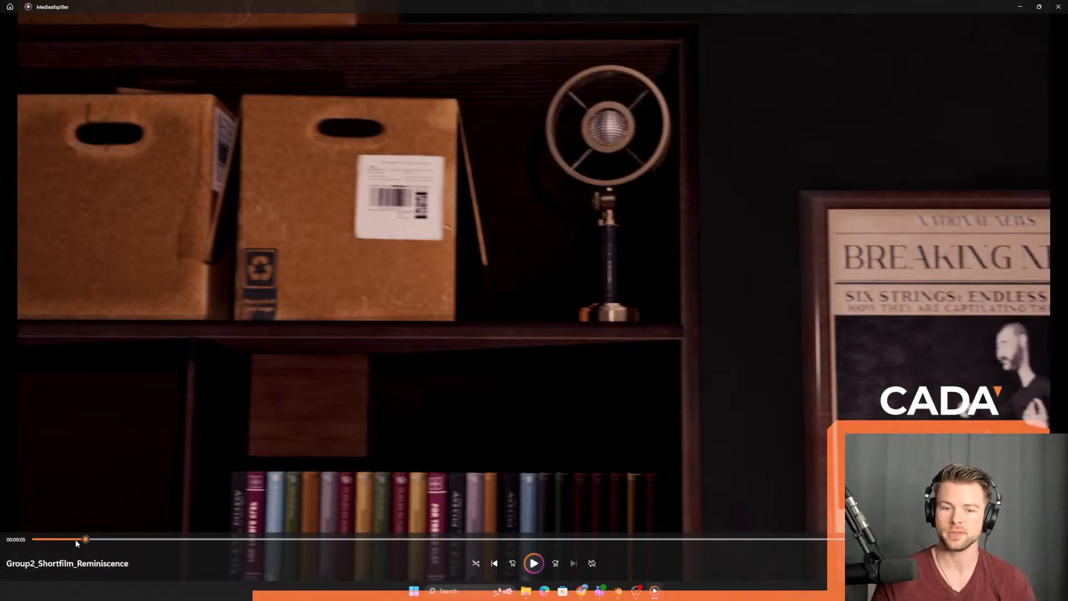
pyautogui.moveTo(85, 539); pyautogui.dragTo(40, 543)
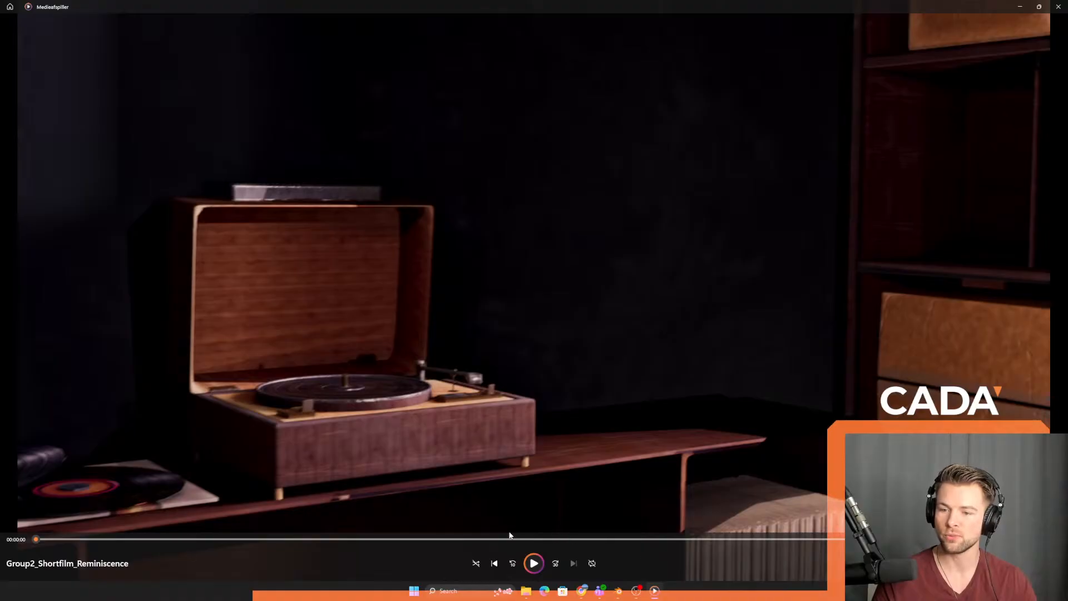
pyautogui.click(512, 539)
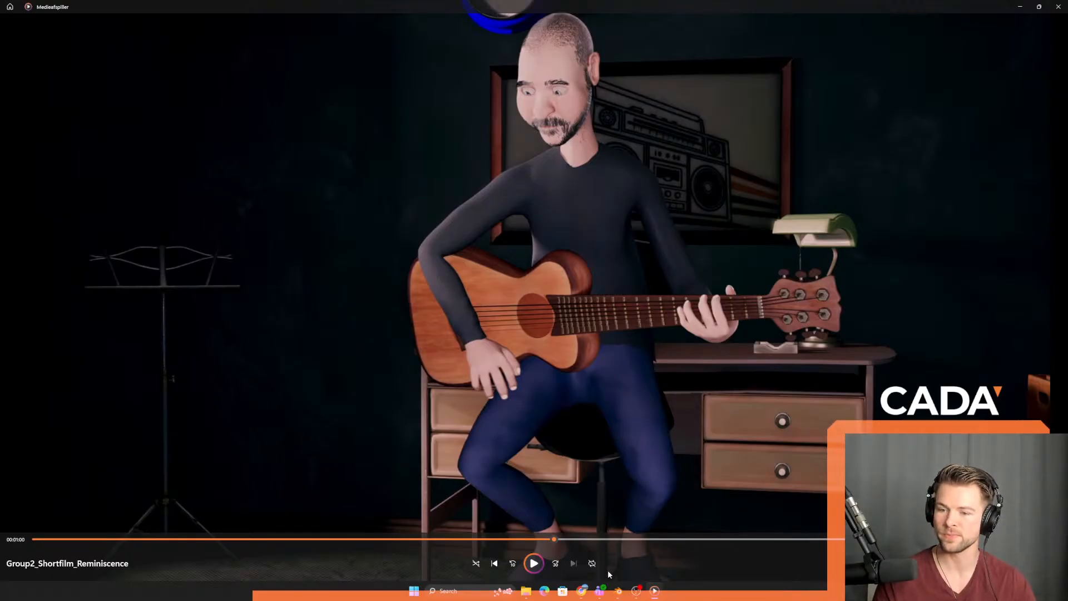
# - Switch back to Blender and inspect the desk and chair, selecting the chair's seat cushion
pyautogui.click(618, 590)
pyautogui.moveTo(392, 345); pyautogui.dragTo(412, 406, button='middle')
pyautogui.scroll(2, 511, 402)
pyautogui.moveTo(511, 402); pyautogui.dragTo(440, 361, button='middle')
pyautogui.keyDown('shift'); pyautogui.moveTo(440, 361); pyautogui.dragTo(388, 298, button='middle'); pyautogui.keyUp('shift')
pyautogui.click(520, 304)
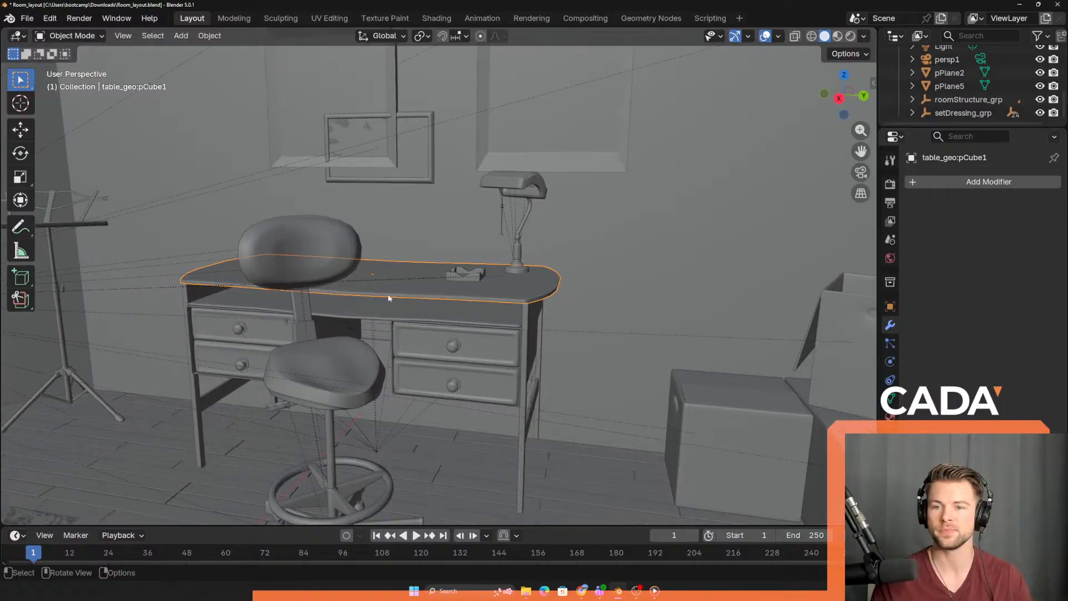
pyautogui.click(311, 373)
pyautogui.moveTo(311, 373); pyautogui.dragTo(356, 356, button='middle')
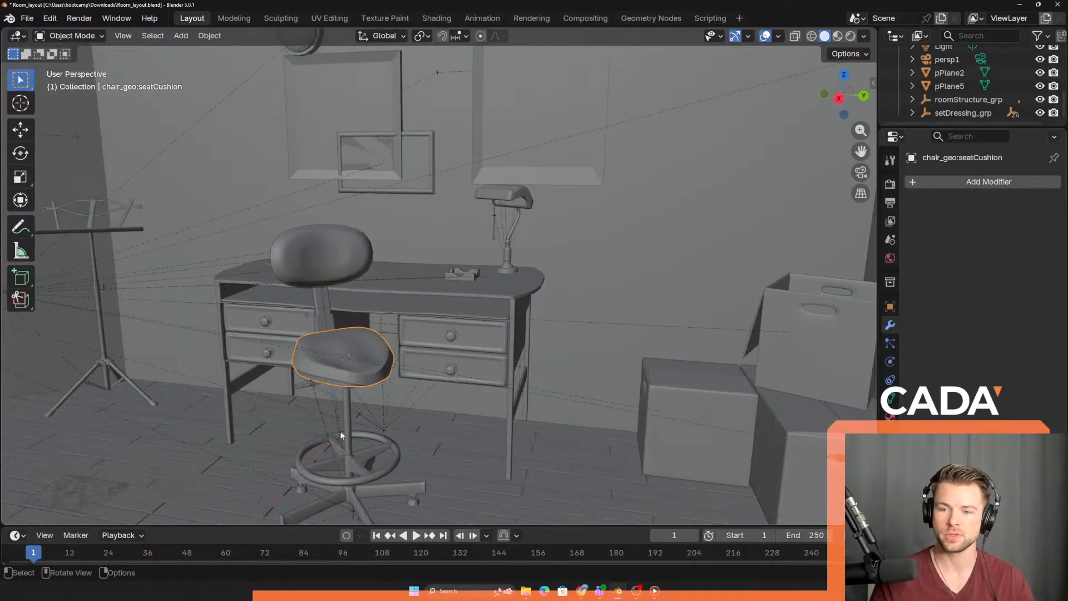
# - Select setDressing_grp, test its viewport visibility and hide the roomStructure_grp object
pyautogui.scroll(5, 957, 89)
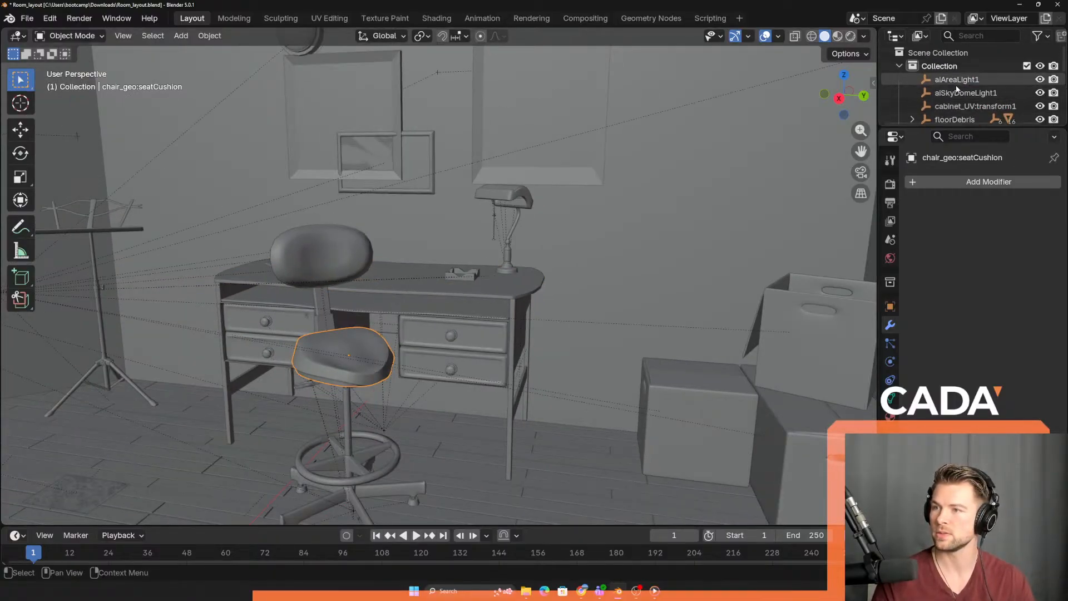
pyautogui.scroll(-5, 955, 91)
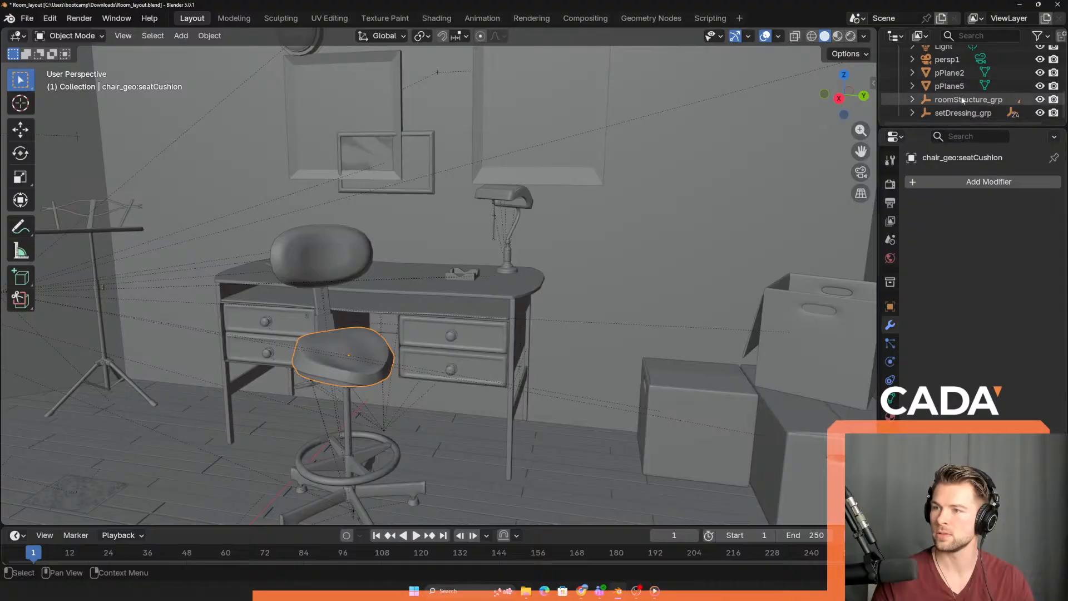
pyautogui.click(950, 112)
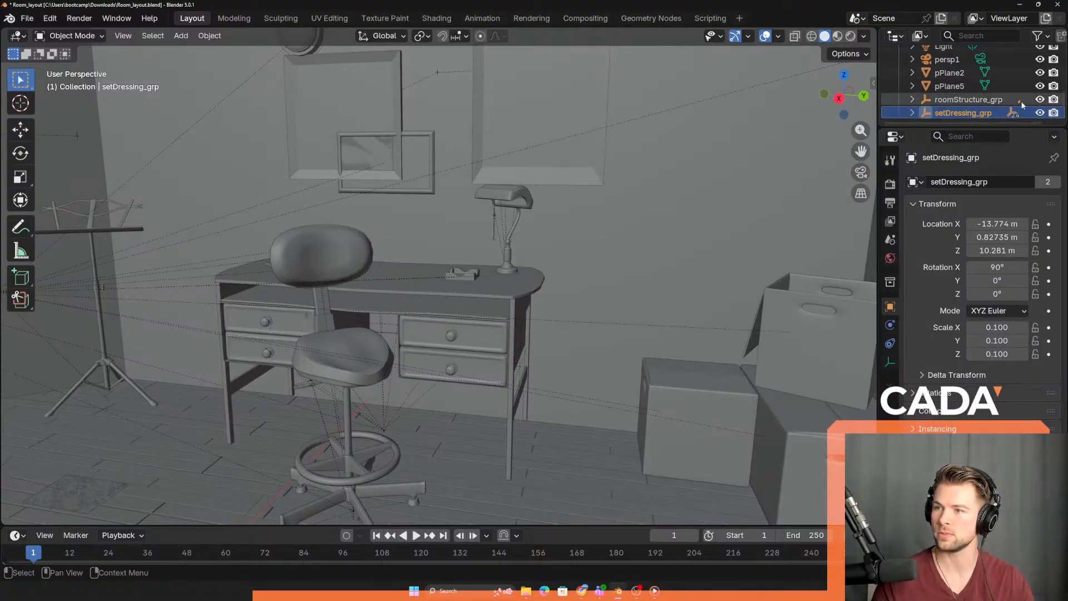
pyautogui.click(1040, 113)
pyautogui.click(1041, 99)
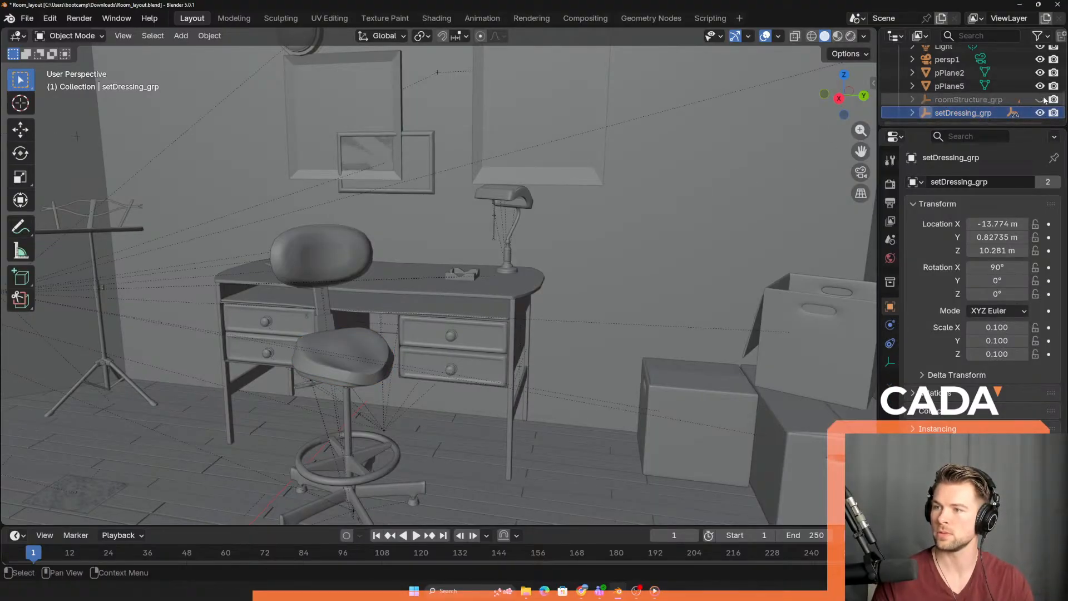
# - Box-select the desk and chair in the viewport and enlarge the Outliner to show every item in Collection
pyautogui.scroll(5, 999, 101)
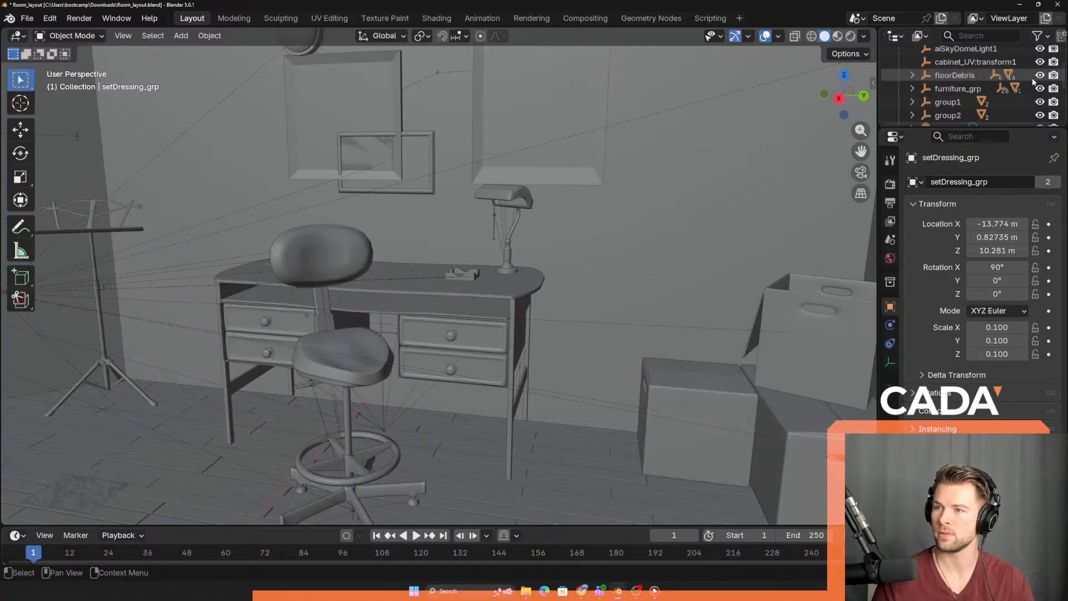
pyautogui.scroll(3, 1041, 98)
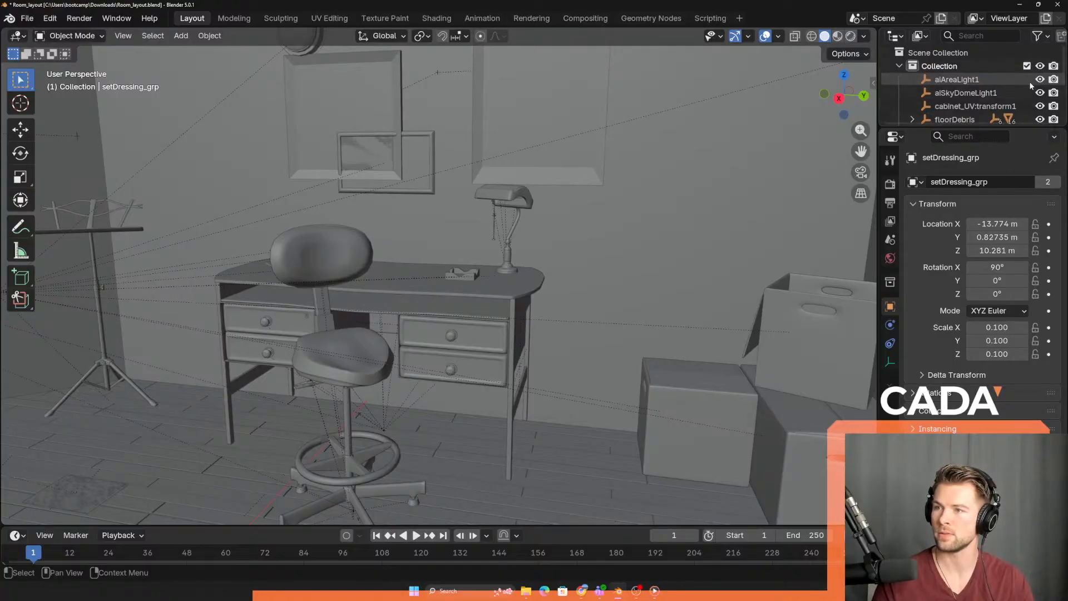
pyautogui.click(965, 106)
pyautogui.scroll(-3, 974, 100)
pyautogui.click(260, 263)
pyautogui.moveTo(260, 263); pyautogui.dragTo(499, 428)
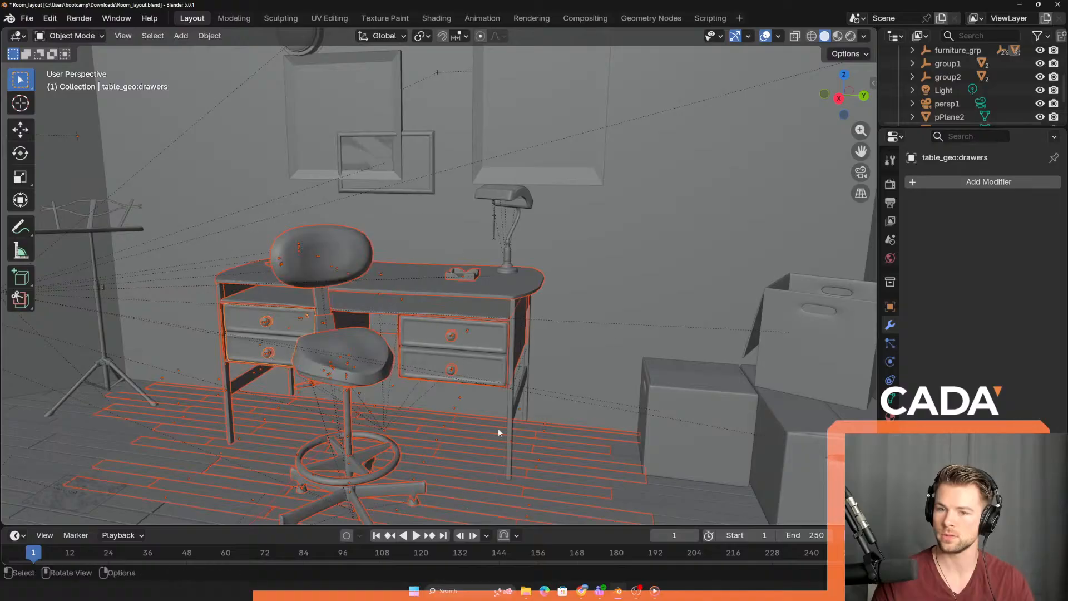
pyautogui.scroll(5, 952, 111)
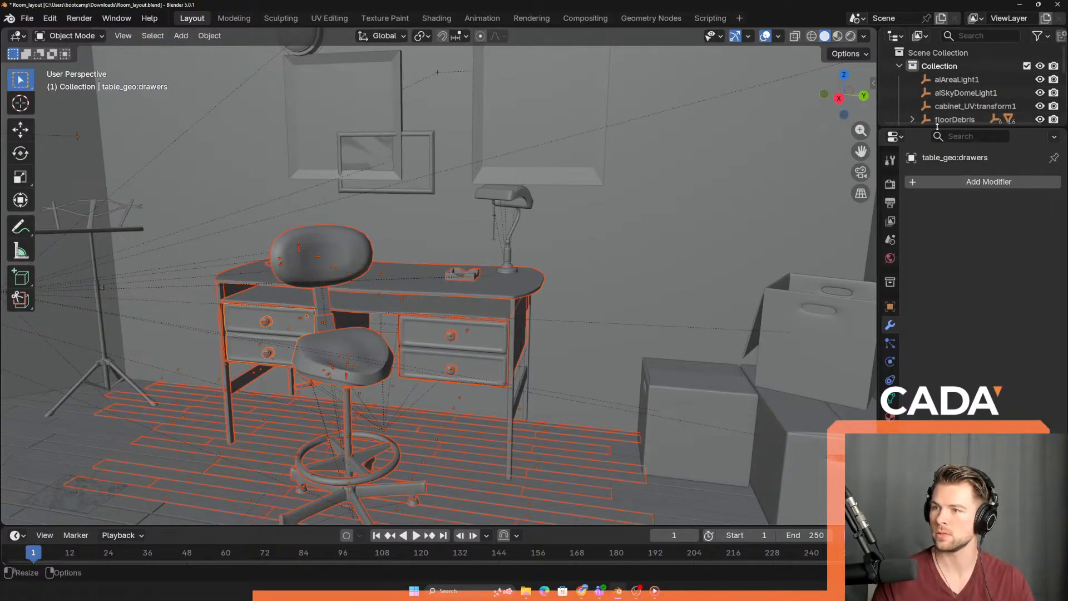
pyautogui.moveTo(948, 127); pyautogui.dragTo(947, 305)
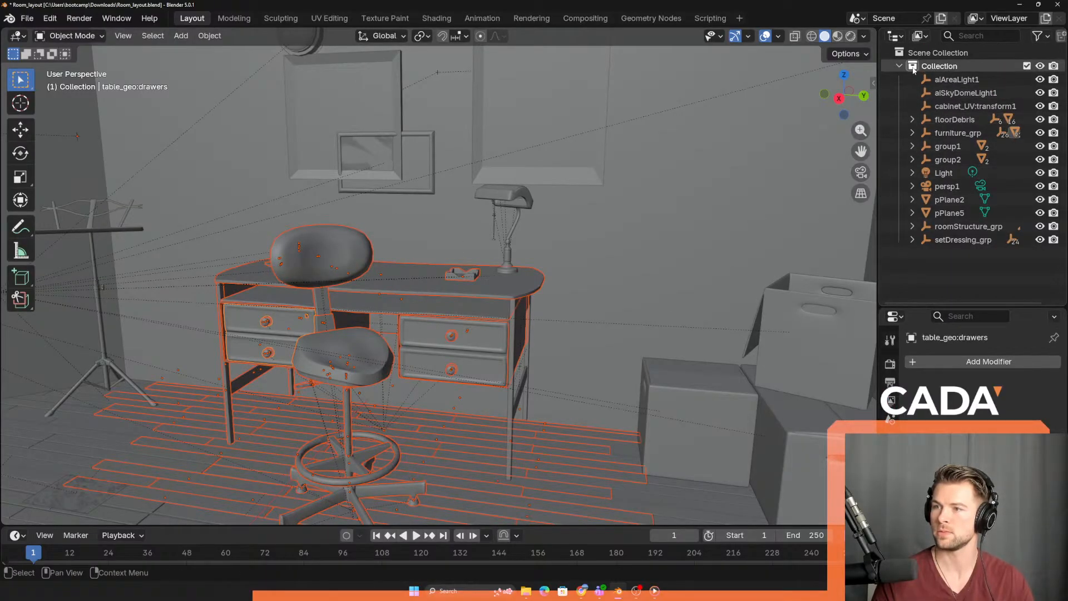
# - Select the chair's seat cushion, support pillar, base, back cushion and back frame, and delete them while keeping the room wall
pyautogui.click(288, 298)
pyautogui.keyDown('shift'); pyautogui.click(368, 333); pyautogui.keyUp('shift')
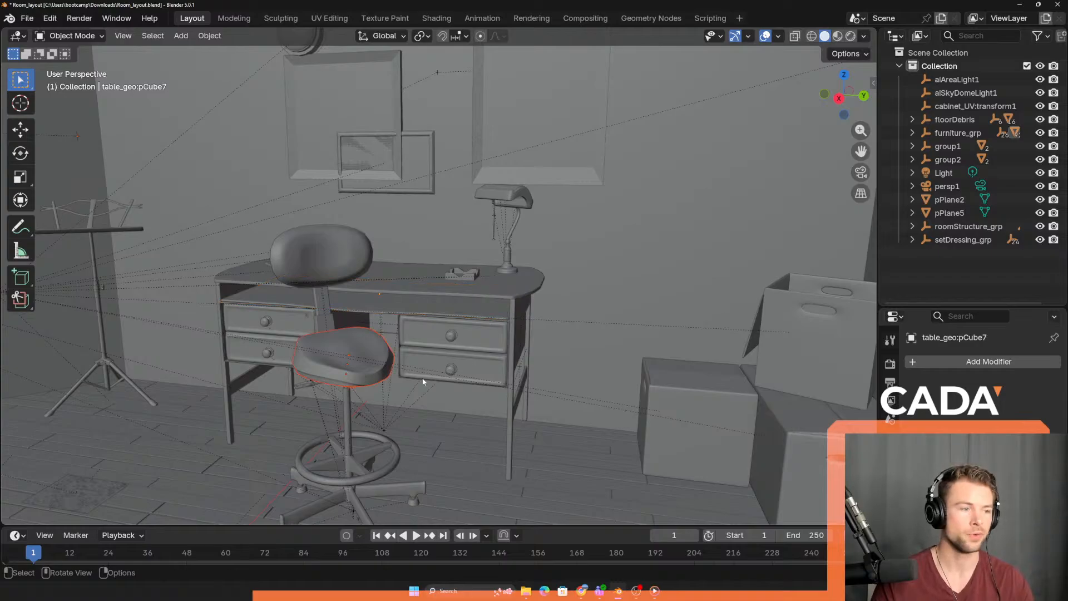
pyautogui.moveTo(368, 332); pyautogui.dragTo(389, 453, button='middle')
pyautogui.keyDown('shift'); pyautogui.click(362, 435); pyautogui.keyUp('shift')
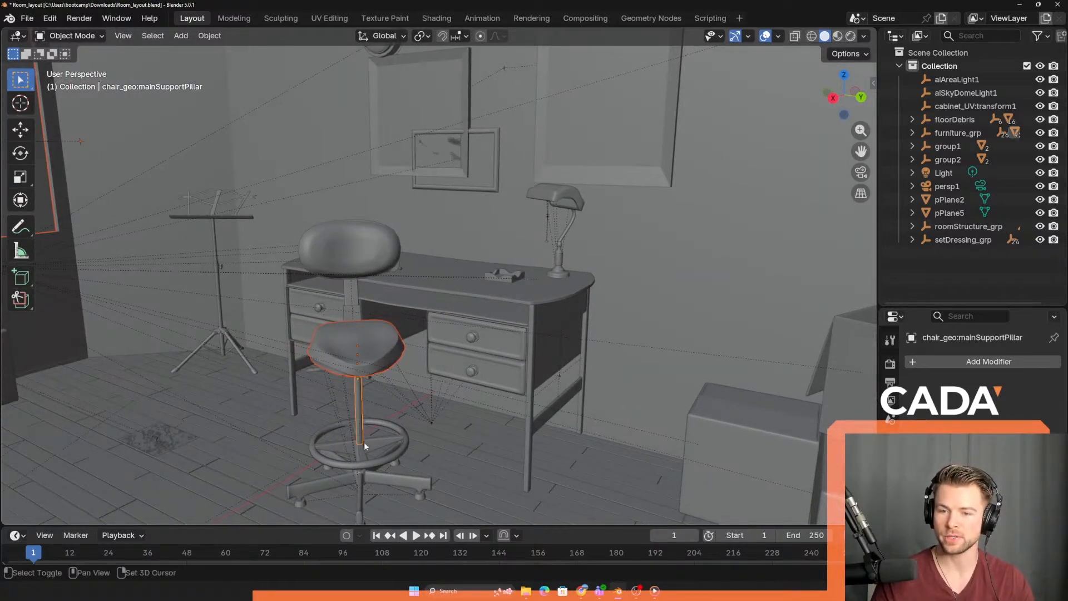
pyautogui.keyDown('shift'); pyautogui.click(364, 443); pyautogui.keyUp('shift')
pyautogui.keyDown('shift'); pyautogui.click(365, 489); pyautogui.keyUp('shift')
pyautogui.keyDown('shift'); pyautogui.click(365, 250); pyautogui.keyUp('shift')
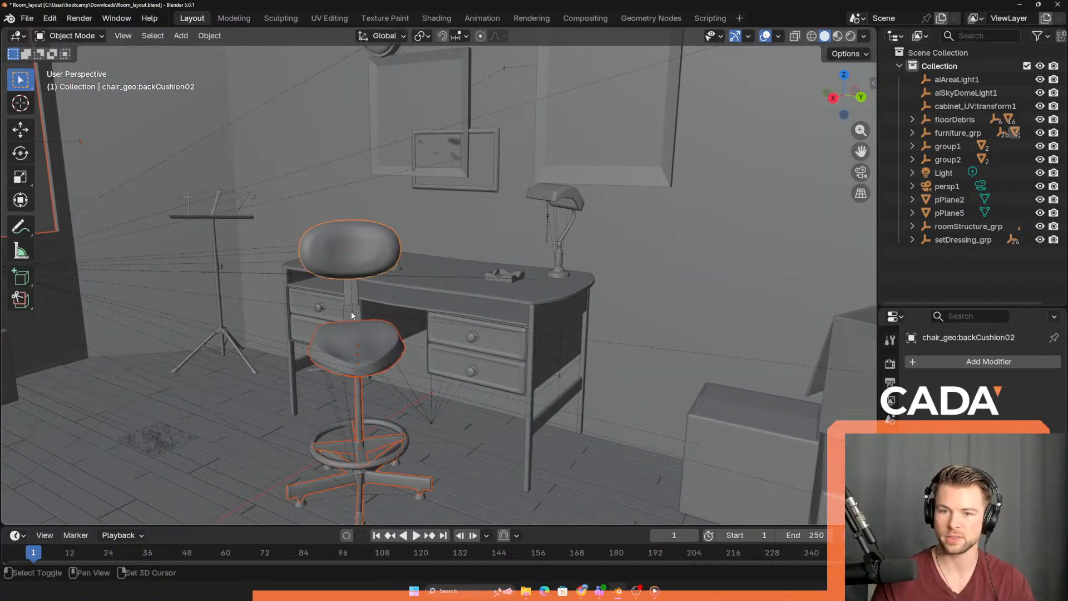
pyautogui.keyDown('shift'); pyautogui.click(352, 312); pyautogui.keyUp('shift')
pyautogui.press('Delete')
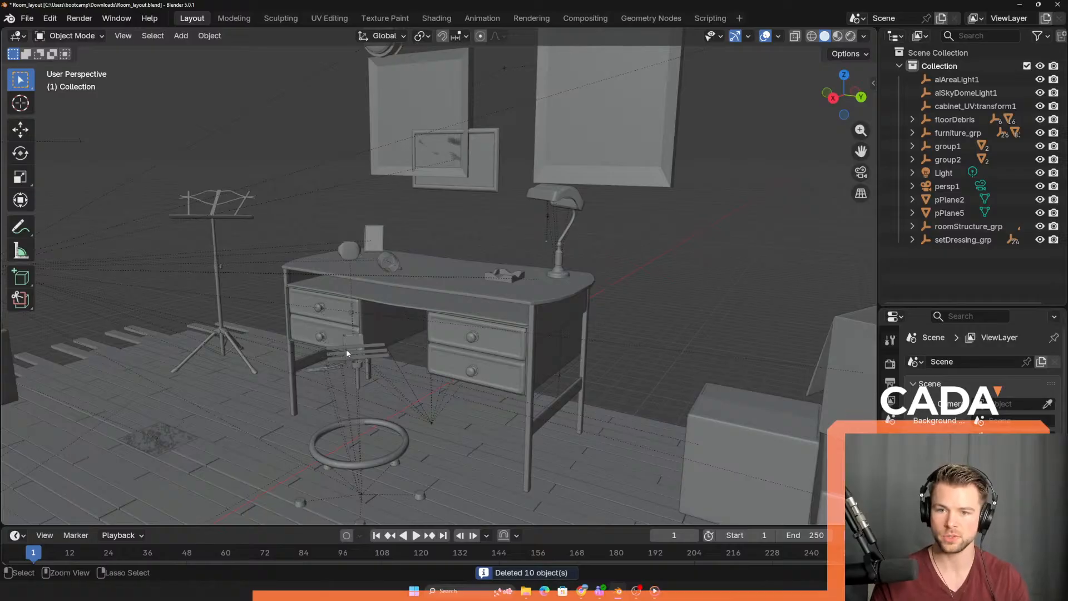
pyautogui.hotkey('ctrl', 'z')
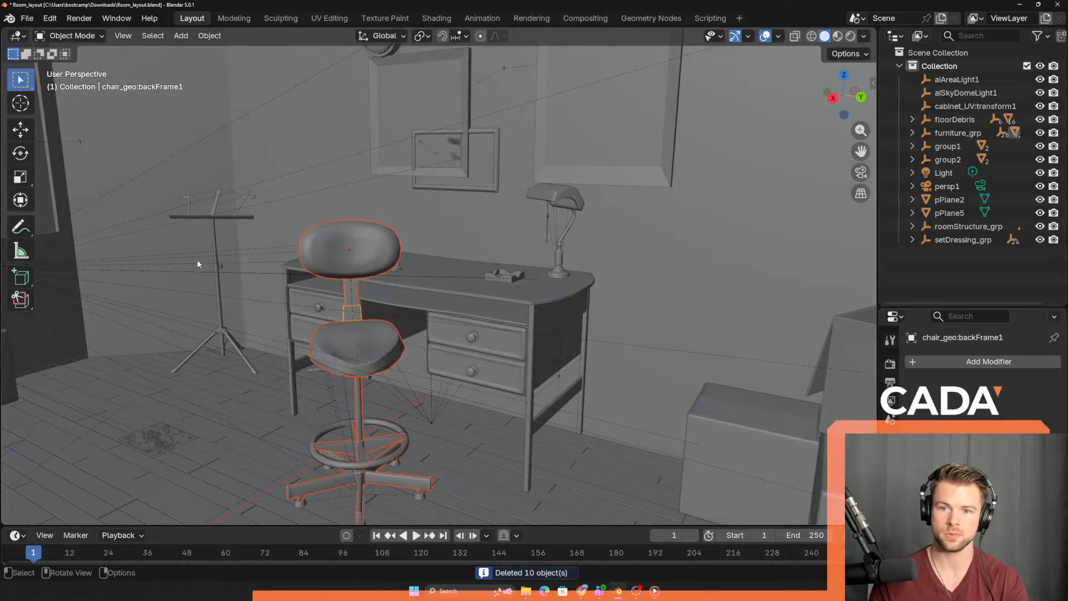
pyautogui.press('Delete')
# - Box-select the leftover seat bracket parts in front of the desk, deselect the floorboards and delete the brackets
pyautogui.moveTo(209, 272); pyautogui.dragTo(264, 403, button='middle')
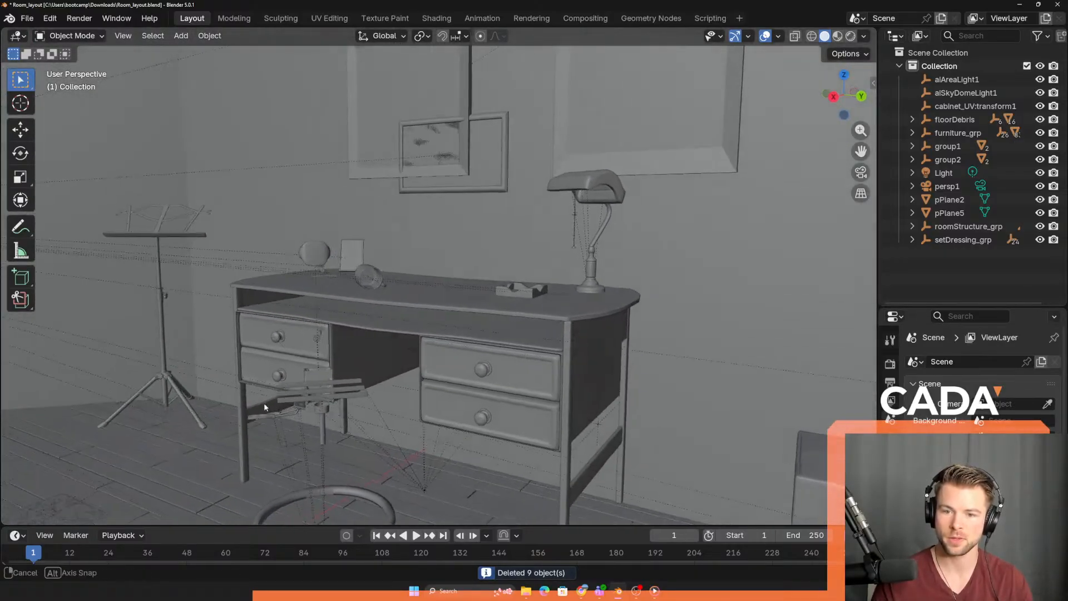
pyautogui.moveTo(348, 373); pyautogui.dragTo(230, 405)
pyautogui.moveTo(227, 405); pyautogui.dragTo(283, 407, button='middle')
pyautogui.keyDown('ctrl'); pyautogui.moveTo(95, 359); pyautogui.dragTo(175, 514); pyautogui.keyUp('ctrl')
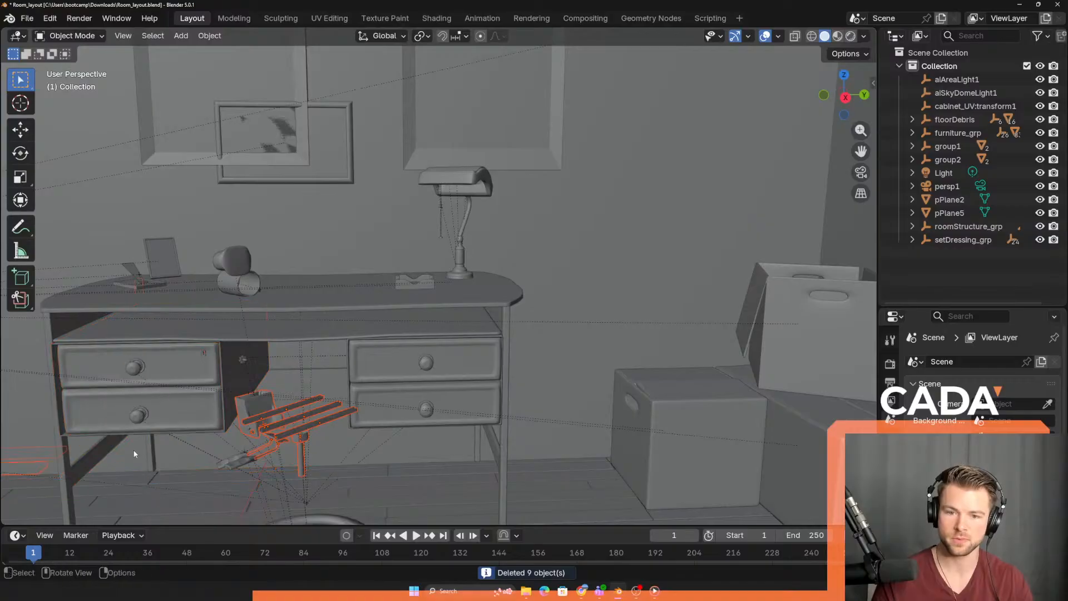
pyautogui.moveTo(135, 454); pyautogui.dragTo(168, 452, button='middle')
pyautogui.press('Delete')
# - Select the desk's tabletop and turn on Screencast Keys
pyautogui.moveTo(381, 417); pyautogui.dragTo(473, 321, button='middle')
pyautogui.click(348, 310)
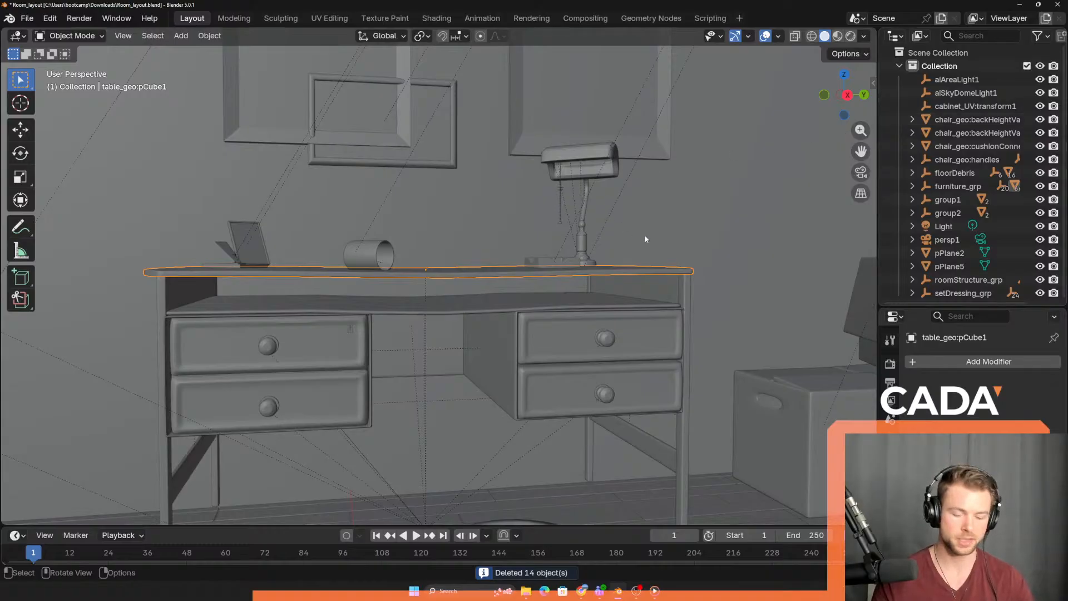
pyautogui.press('n')
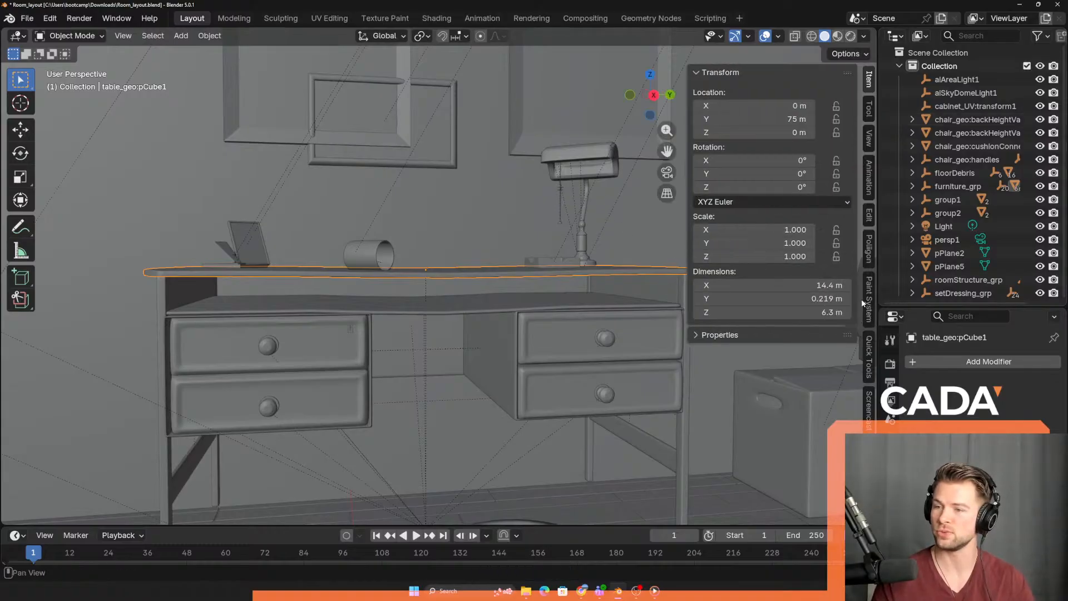
pyautogui.click(868, 411)
pyautogui.click(712, 73)
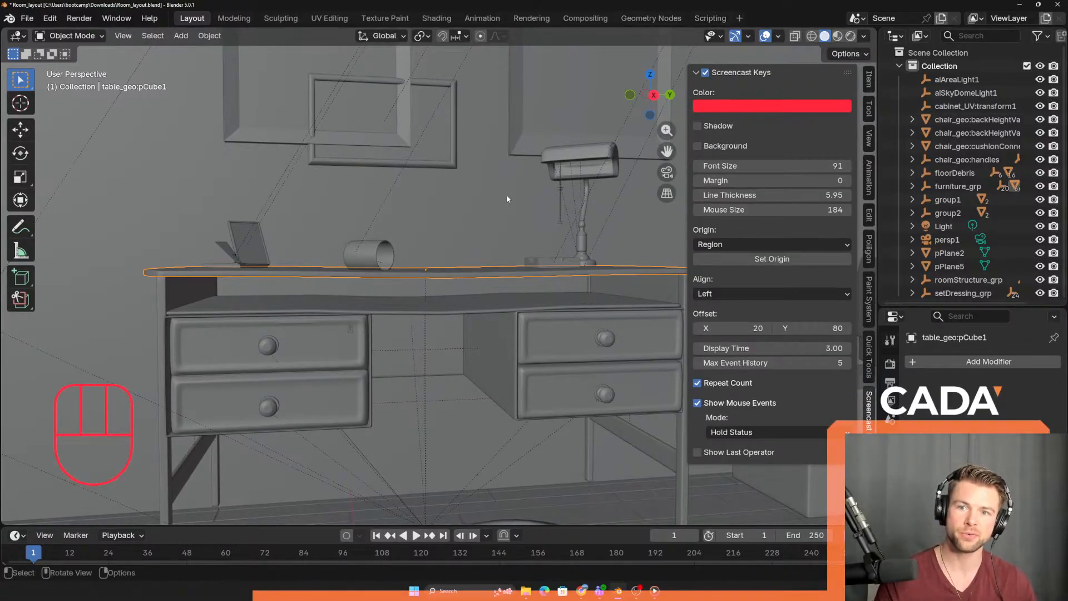
pyautogui.press('n')
# - Orbit and pan around the desk to view it from different angles
pyautogui.moveTo(475, 294); pyautogui.dragTo(515, 354, button='middle')
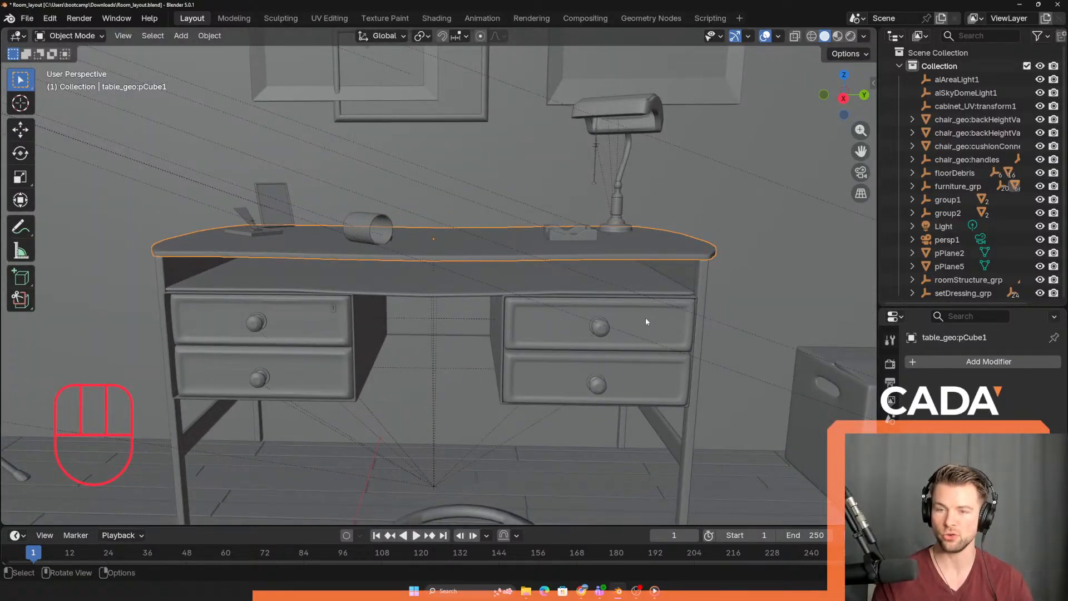
pyautogui.moveTo(646, 322); pyautogui.dragTo(693, 246, button='middle')
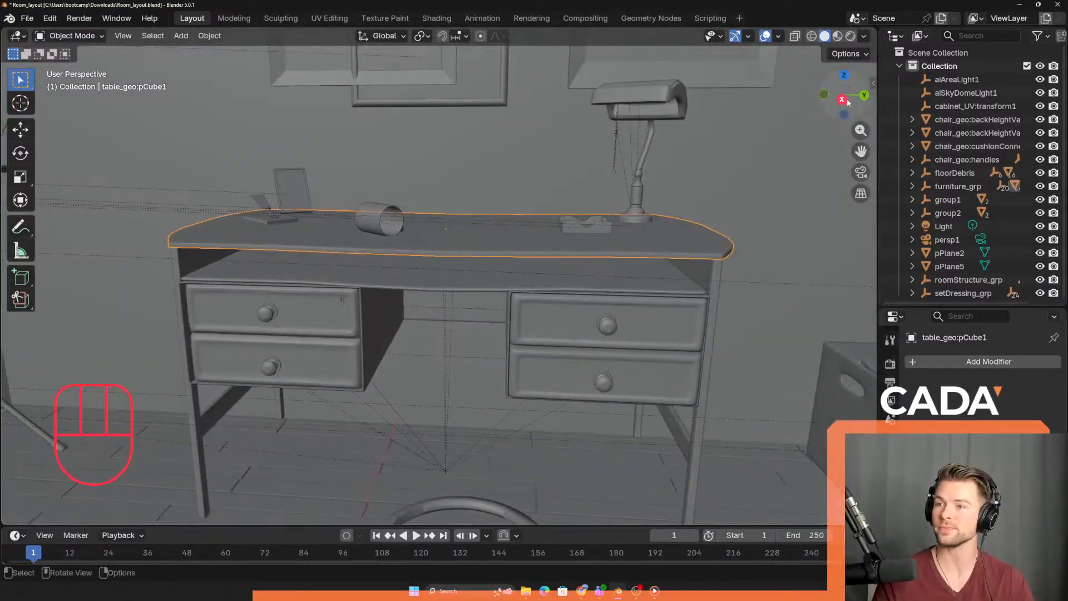
pyautogui.moveTo(828, 81)
pyautogui.mouseDown()
pyautogui.moveTo(830, 112)
pyautogui.moveTo(824, 101)
pyautogui.mouseUp()
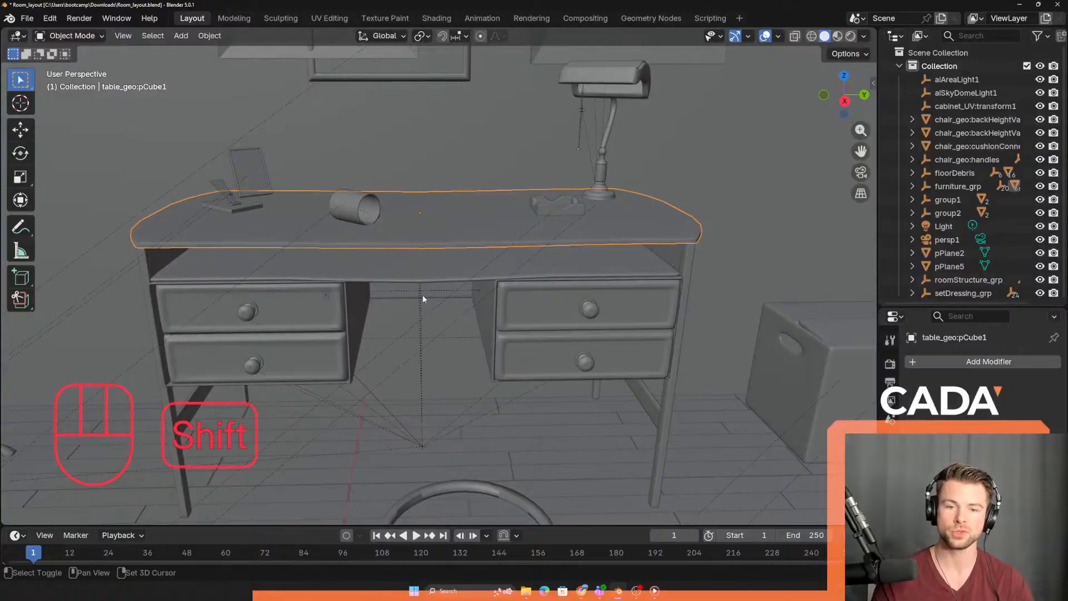
pyautogui.keyDown('shift'); pyautogui.moveTo(422, 295); pyautogui.dragTo(355, 218, button='middle'); pyautogui.keyUp('shift')
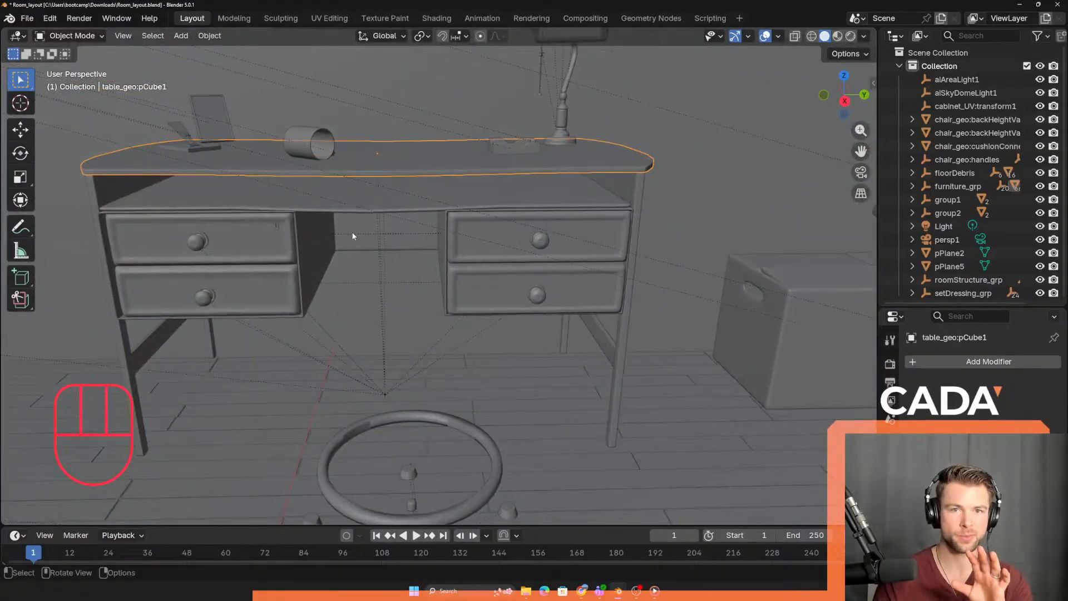
pyautogui.moveTo(862, 151); pyautogui.dragTo(911, 181)
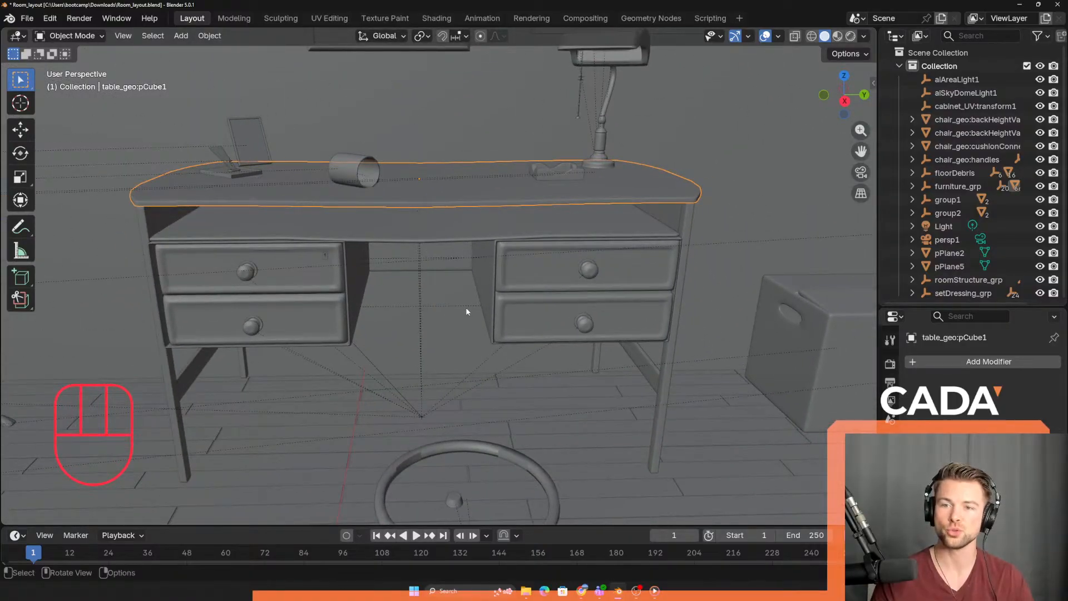
# - Zoom in and out on the desk to examine it up close and within the surrounding room
pyautogui.scroll(4, 438, 345)
pyautogui.scroll(-4, 439, 345)
pyautogui.scroll(4, 441, 342)
pyautogui.scroll(-4, 443, 341)
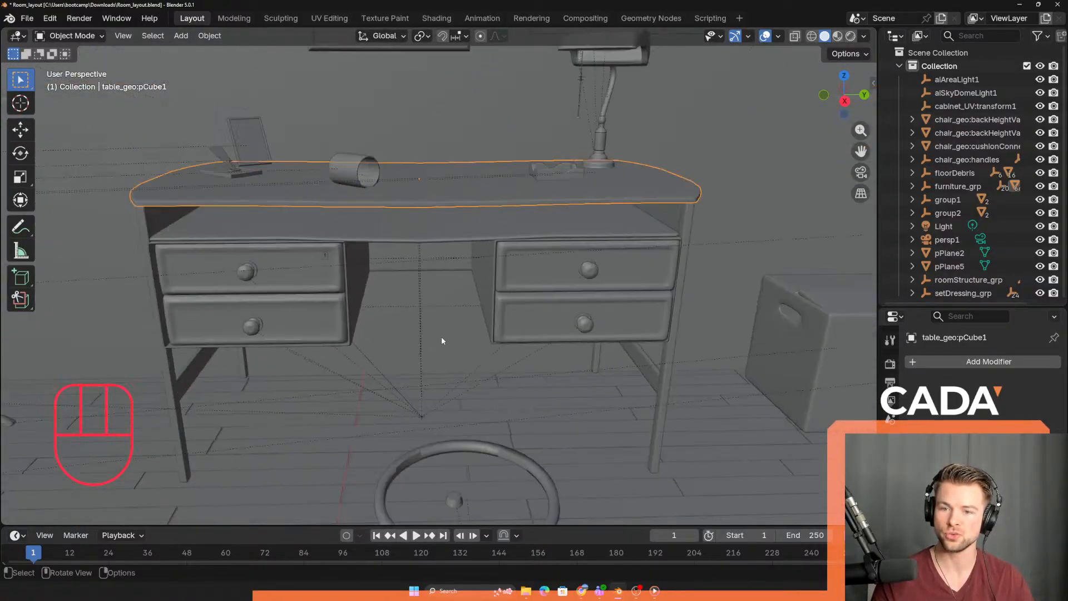
pyautogui.scroll(4, 443, 340)
pyautogui.scroll(-3, 443, 336)
pyautogui.scroll(-4, 443, 335)
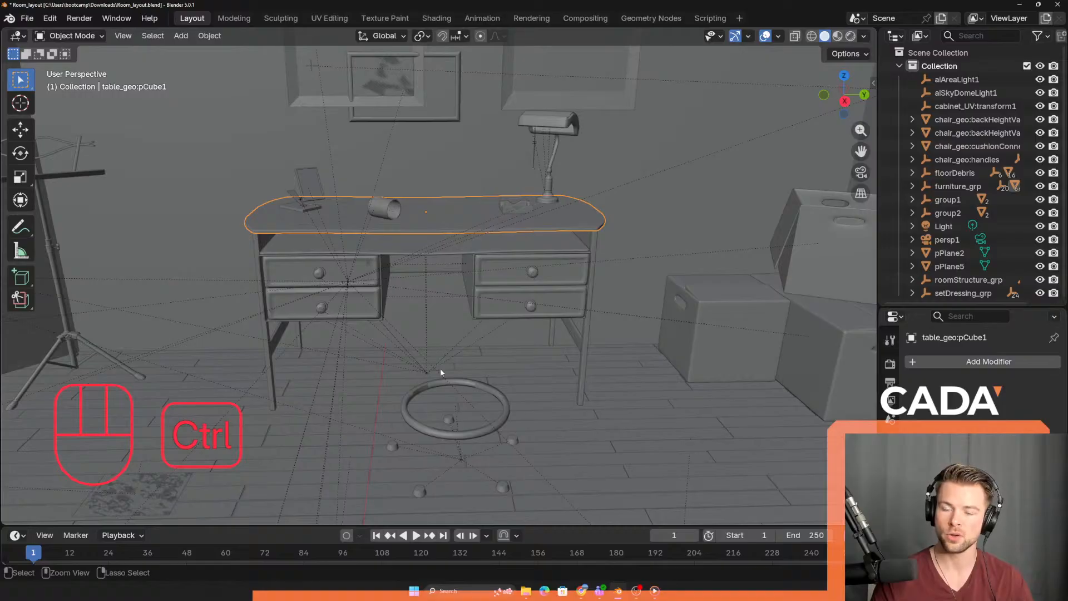
pyautogui.keyDown('ctrl'); pyautogui.moveTo(441, 374); pyautogui.dragTo(601, 304, button='middle'); pyautogui.keyUp('ctrl')
pyautogui.moveTo(860, 130); pyautogui.dragTo(860, 170)
pyautogui.scroll(3, 460, 312)
pyautogui.scroll(2, 439, 311)
pyautogui.scroll(-2, 439, 312)
pyautogui.scroll(-2, 439, 315)
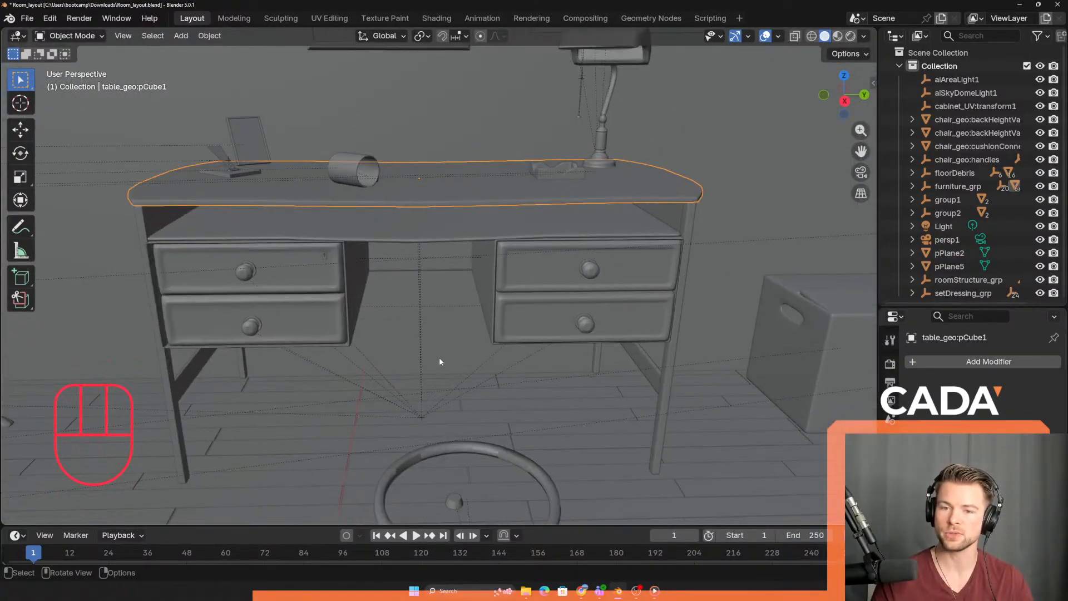
pyautogui.moveTo(437, 362)
pyautogui.mouseDown(button='middle')
pyautogui.moveTo(418, 382)
pyautogui.moveTo(442, 372)
pyautogui.moveTo(411, 423)
pyautogui.moveTo(452, 427)
pyautogui.moveTo(440, 406)
pyautogui.moveTo(352, 400)
pyautogui.moveTo(359, 380)
pyautogui.moveTo(458, 374)
pyautogui.moveTo(424, 370)
pyautogui.moveTo(400, 418)
pyautogui.moveTo(413, 450)
pyautogui.moveTo(429, 380)
pyautogui.mouseUp(button='middle')
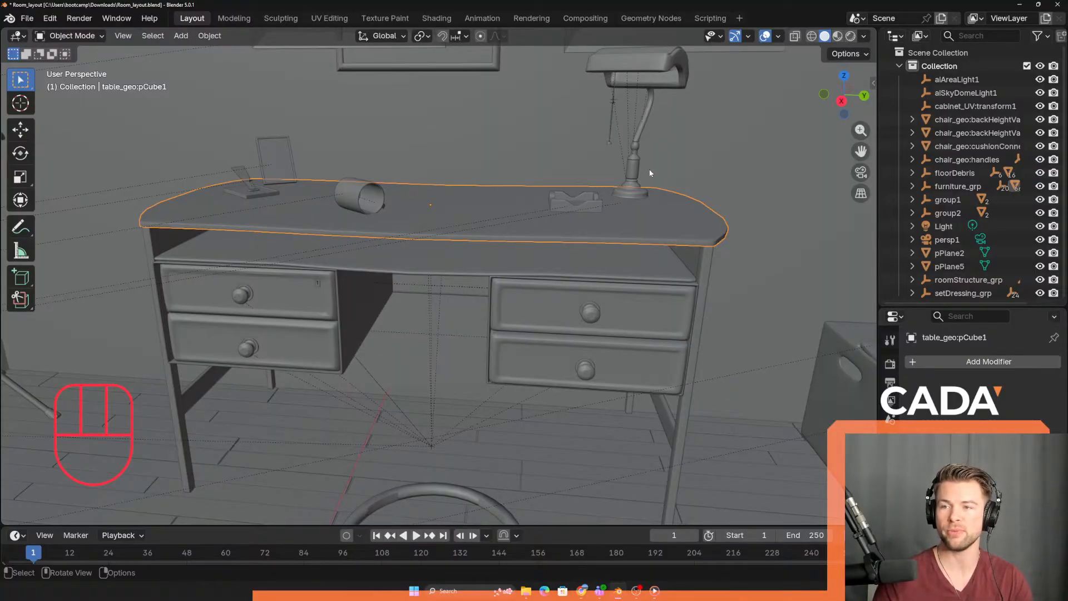
# - Examine the desk's mesh in wireframe shading and return the viewport to solid shading
pyautogui.click(812, 36)
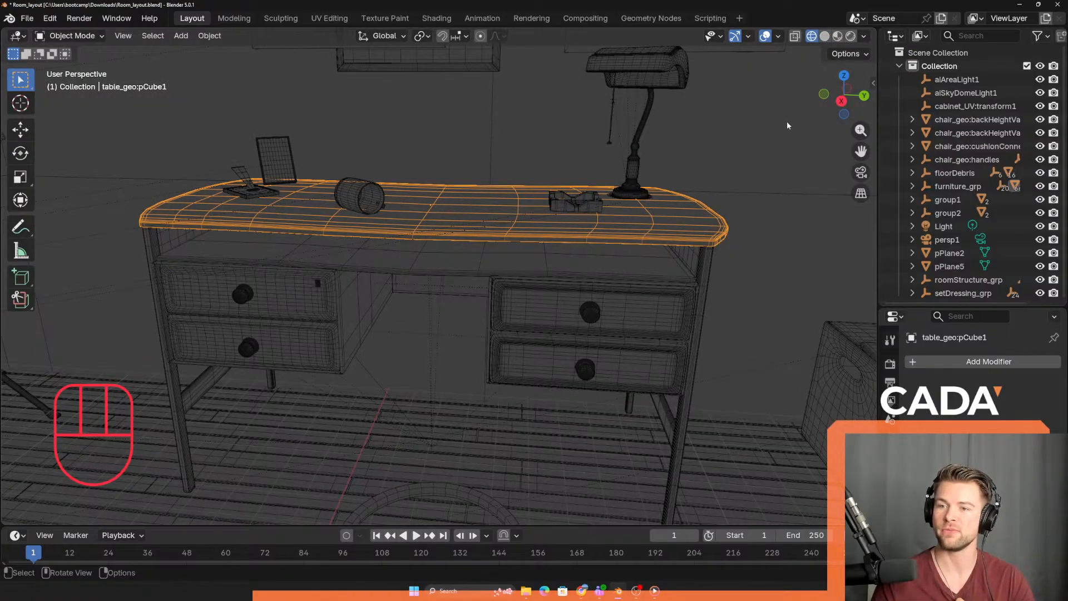
pyautogui.click(598, 284)
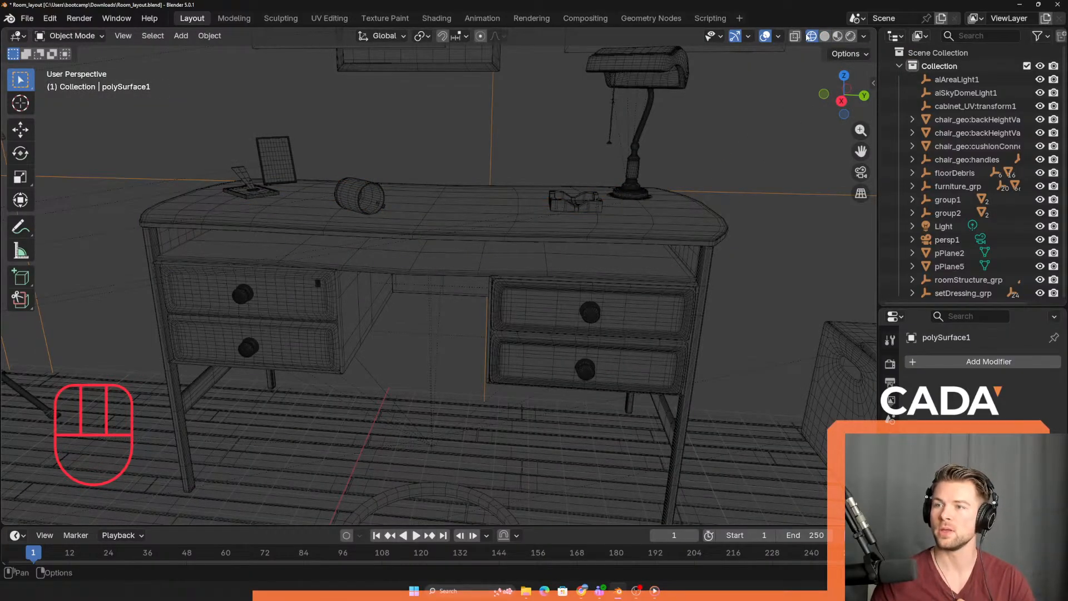
pyautogui.moveTo(517, 183)
pyautogui.mouseDown(button='middle')
pyautogui.moveTo(454, 251)
pyautogui.moveTo(481, 325)
pyautogui.moveTo(324, 385)
pyautogui.moveTo(439, 302)
pyautogui.moveTo(363, 308)
pyautogui.moveTo(378, 345)
pyautogui.moveTo(354, 376)
pyautogui.moveTo(444, 339)
pyautogui.moveTo(498, 289)
pyautogui.moveTo(504, 312)
pyautogui.moveTo(568, 298)
pyautogui.moveTo(599, 305)
pyautogui.moveTo(632, 286)
pyautogui.moveTo(485, 308)
pyautogui.mouseUp(button='middle')
pyautogui.click(824, 36)
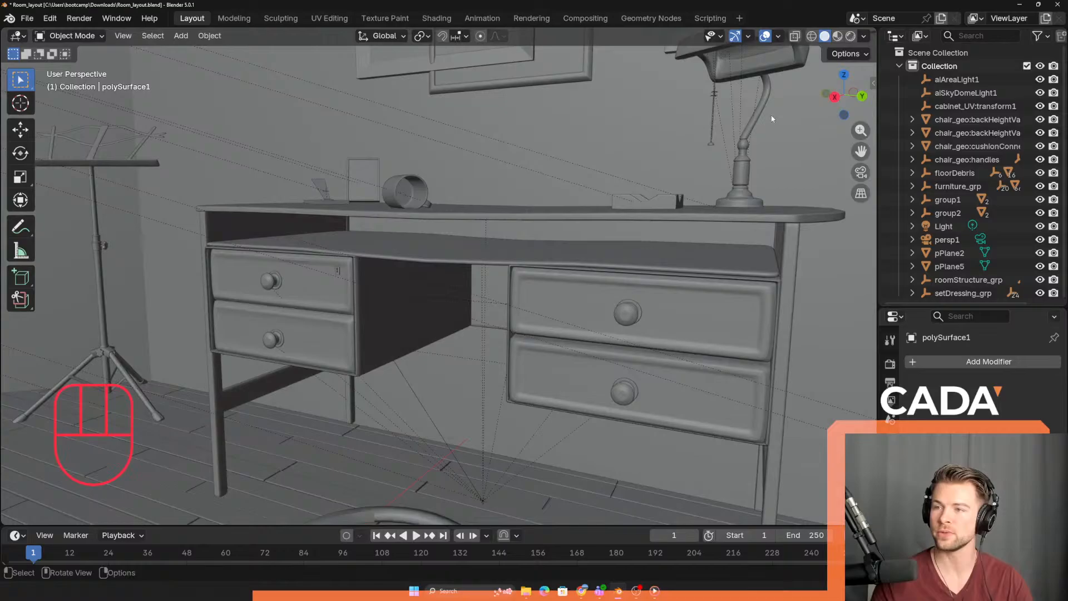
# - Switch the viewport to Material Preview shading, select the tabletop and examine the desk up close
pyautogui.click(837, 36)
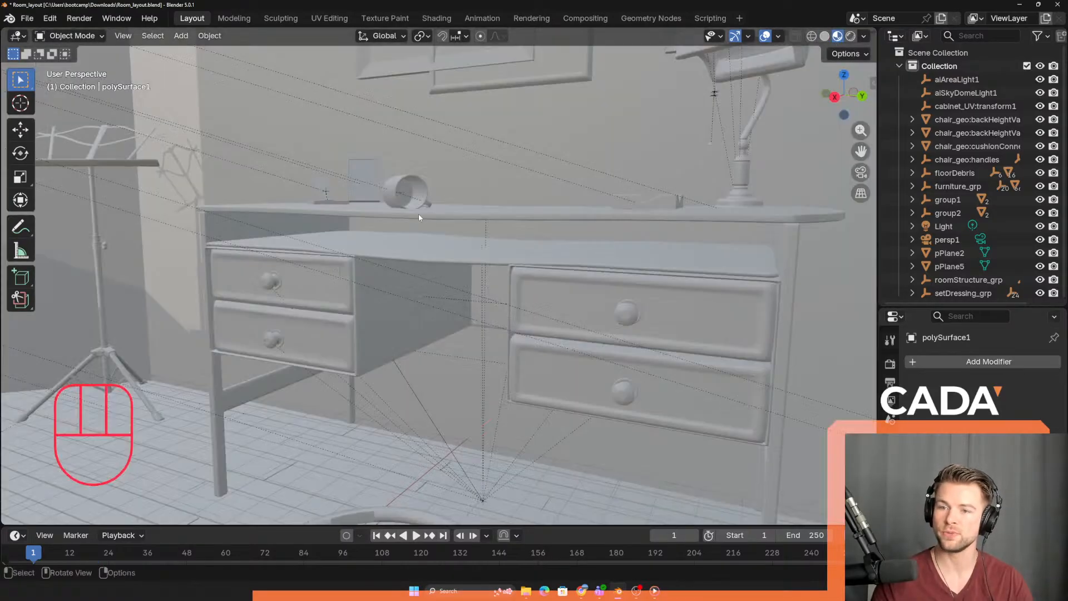
pyautogui.moveTo(418, 214)
pyautogui.mouseDown(button='middle')
pyautogui.moveTo(415, 266)
pyautogui.moveTo(299, 229)
pyautogui.moveTo(456, 371)
pyautogui.moveTo(377, 329)
pyautogui.moveTo(441, 370)
pyautogui.moveTo(519, 350)
pyautogui.moveTo(413, 281)
pyautogui.mouseUp(button='middle')
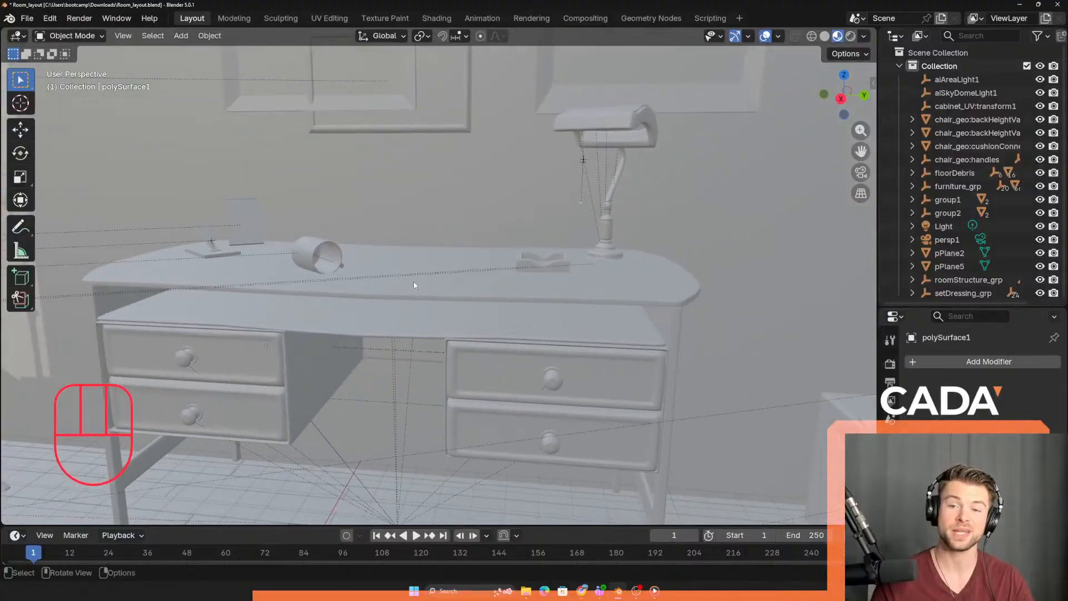
pyautogui.click(416, 285)
pyautogui.scroll(3, 406, 302)
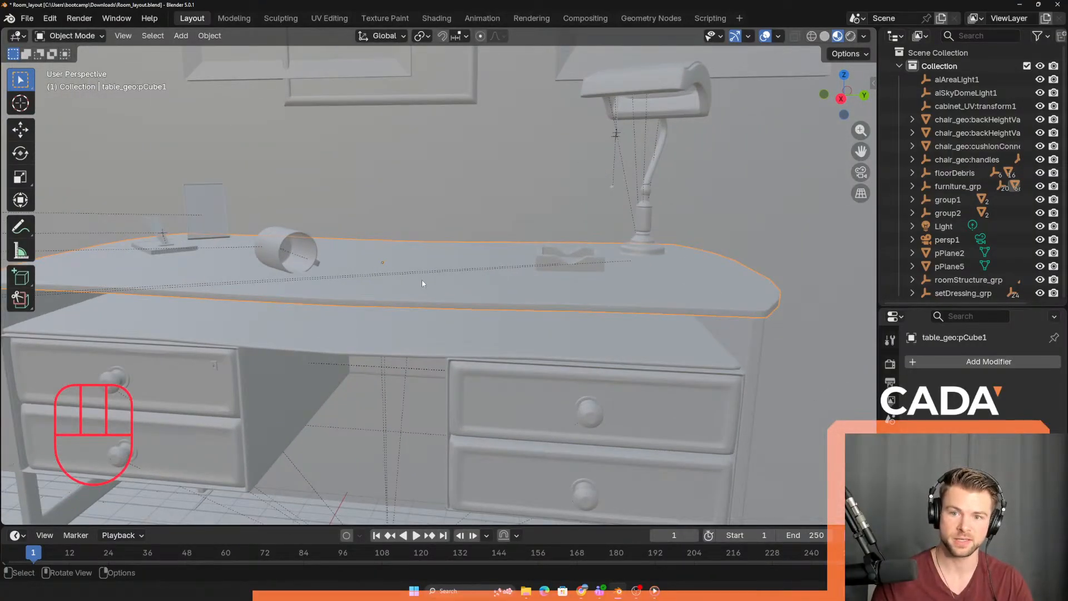
pyautogui.scroll(-4, 422, 279)
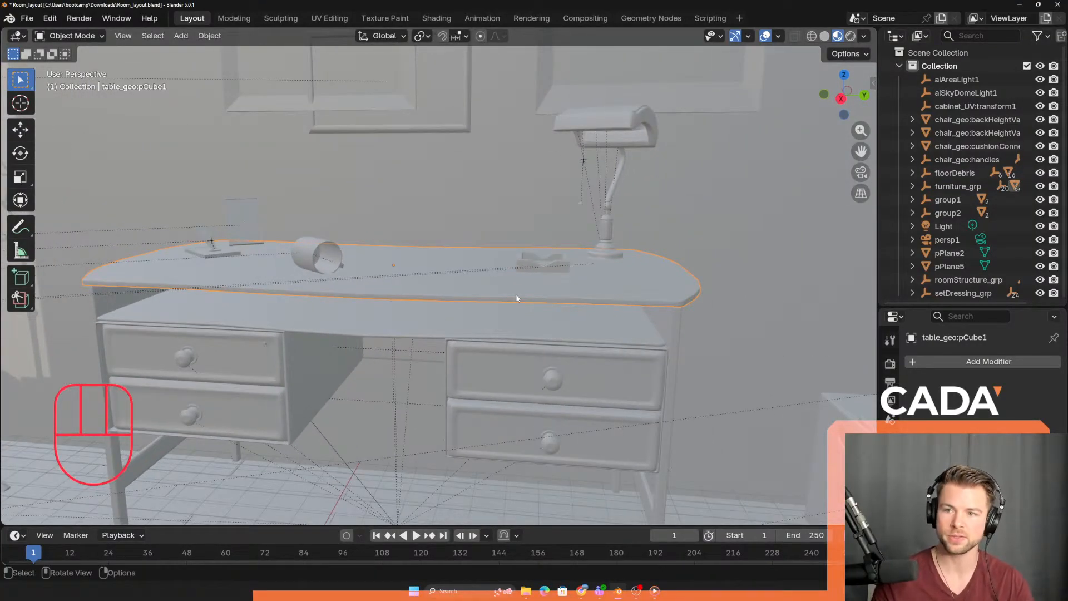
pyautogui.moveTo(455, 254); pyautogui.dragTo(467, 268, button='middle')
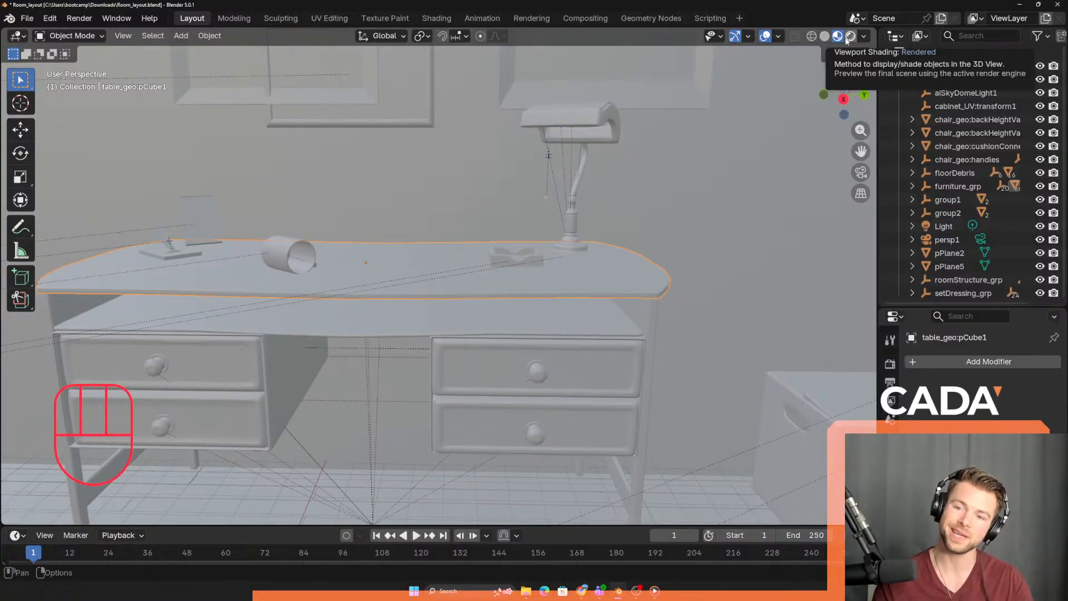
pyautogui.moveTo(196, 292); pyautogui.dragTo(422, 322, button='middle')
pyautogui.keyDown('shift'); pyautogui.moveTo(338, 325); pyautogui.dragTo(425, 393, button='middle'); pyautogui.keyUp('shift')
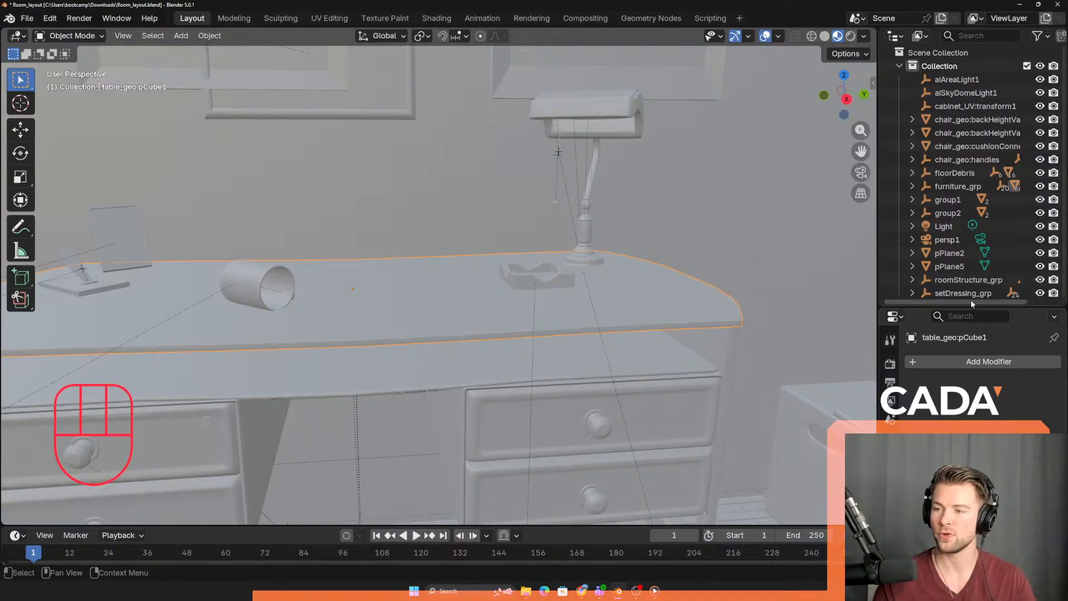
# - Shrink the Outliner down to the Collection row to give the Properties editor more height
pyautogui.moveTo(973, 305); pyautogui.dragTo(982, 198)
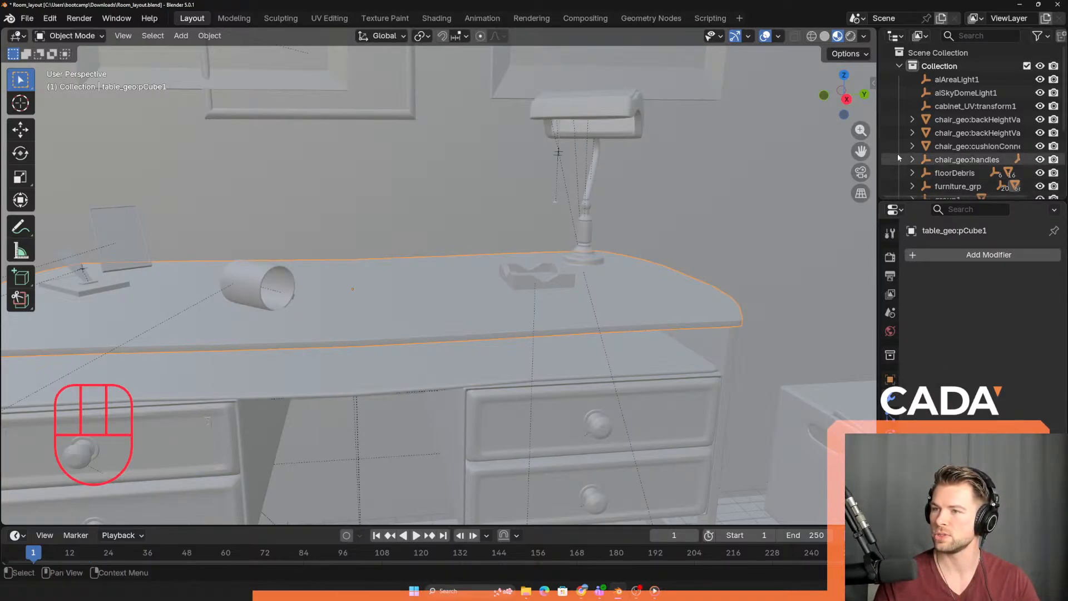
pyautogui.moveTo(960, 199); pyautogui.dragTo(960, 72)
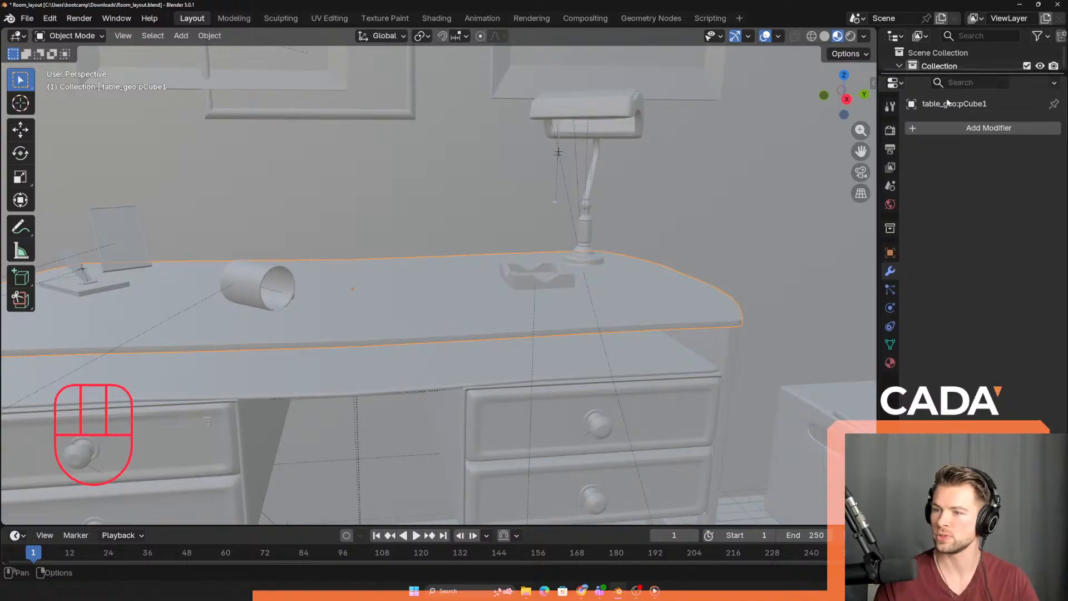
# - Display the selected tabletop's material settings and enlarge the Outliner so several of the room's objects are listed
pyautogui.click(891, 363)
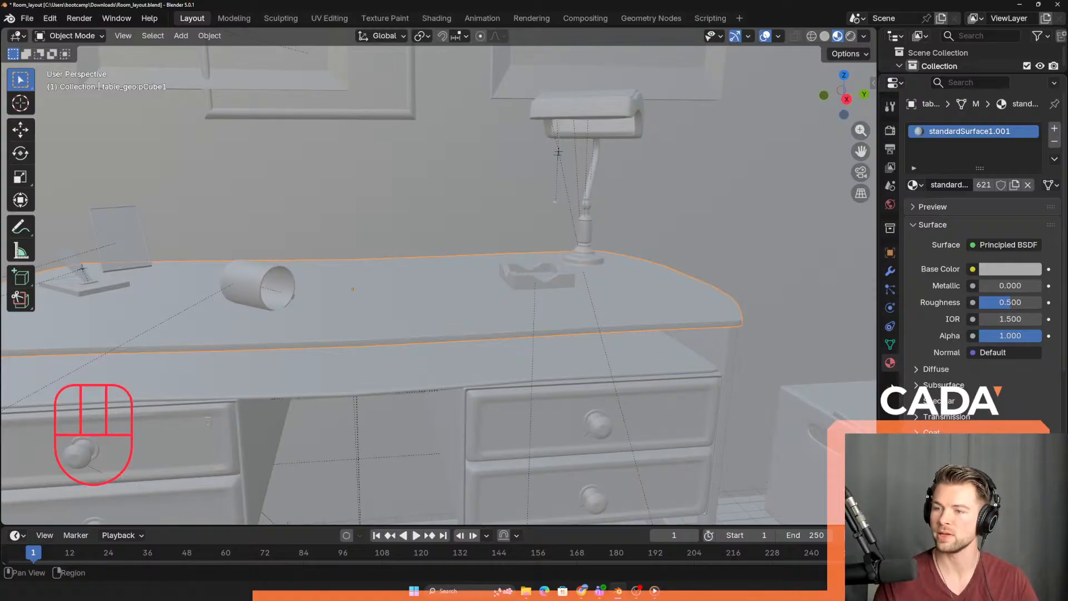
pyautogui.moveTo(934, 74); pyautogui.dragTo(933, 186)
pyautogui.moveTo(438, 299)
pyautogui.mouseDown(button='middle')
pyautogui.moveTo(413, 297)
pyautogui.moveTo(436, 305)
pyautogui.mouseUp(button='middle')
pyautogui.scroll(2, 381, 306)
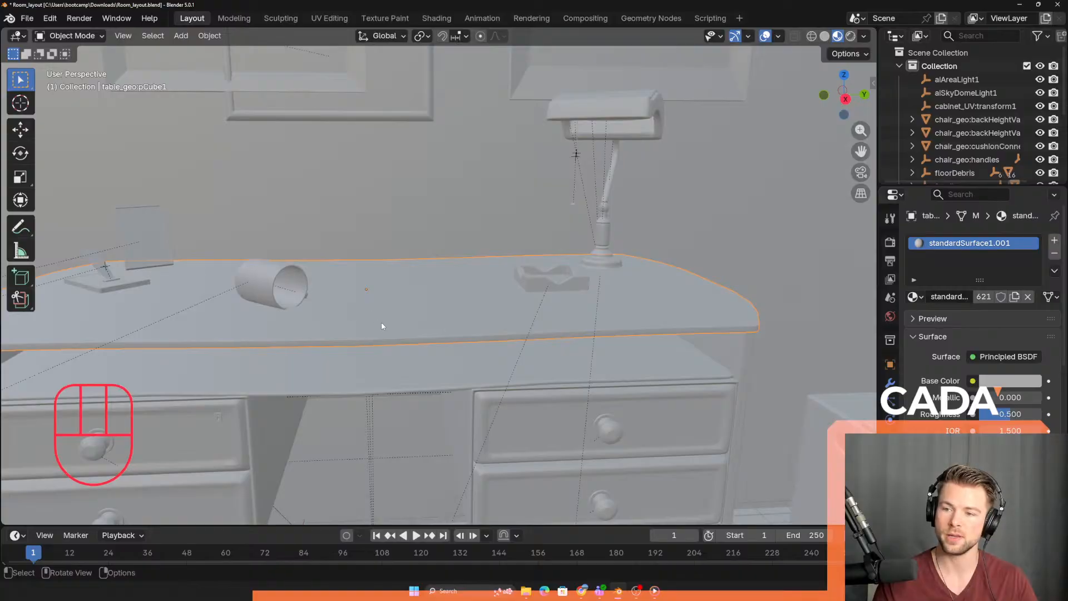
pyautogui.moveTo(377, 315); pyautogui.dragTo(544, 411, button='middle')
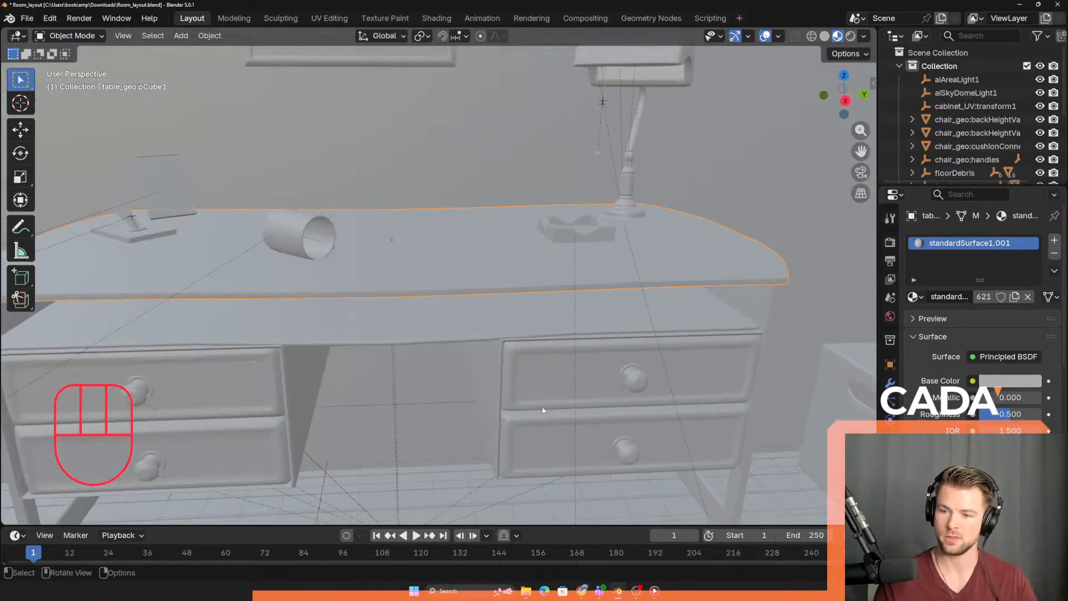
pyautogui.keyDown('shift'); pyautogui.moveTo(424, 261); pyautogui.dragTo(429, 274, button='middle'); pyautogui.keyUp('shift')
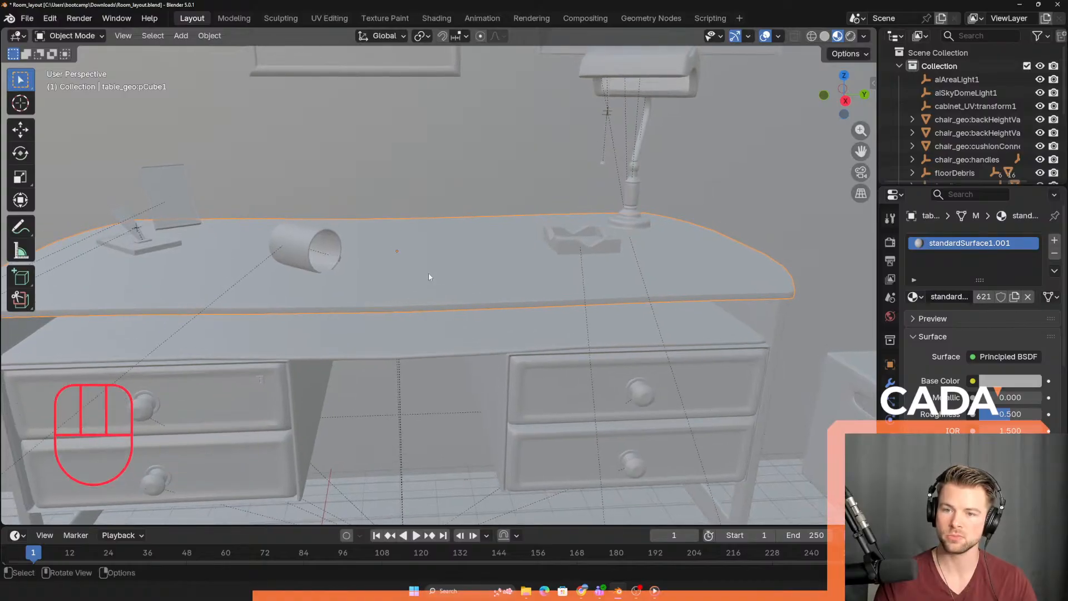
pyautogui.click(414, 304)
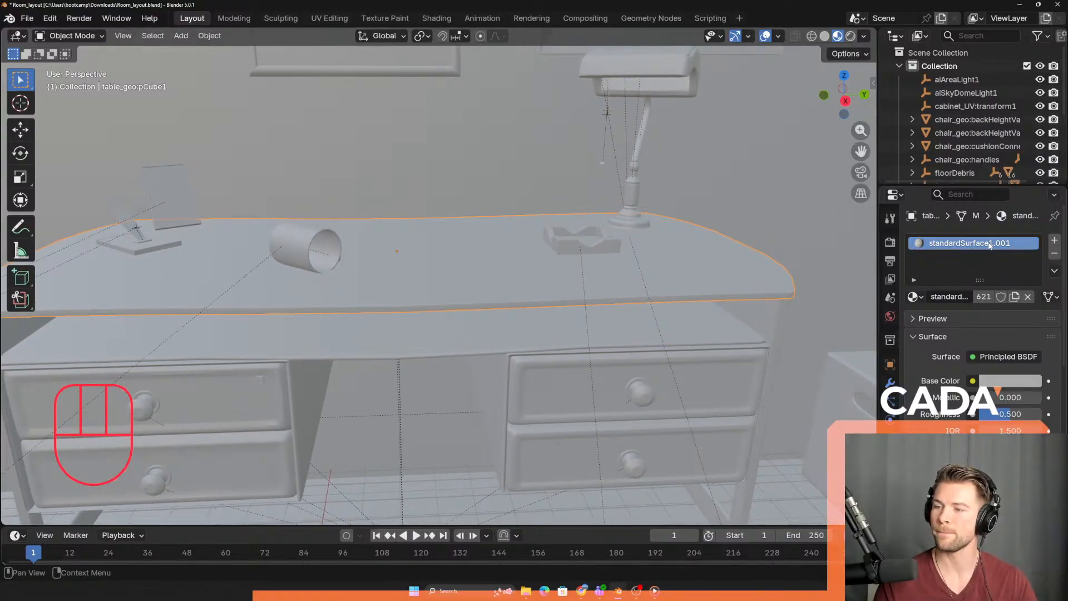
# - Remove the standardSurface1.001 material from the tabletop, create a new material for it and name it Table_Top
pyautogui.click(1054, 253)
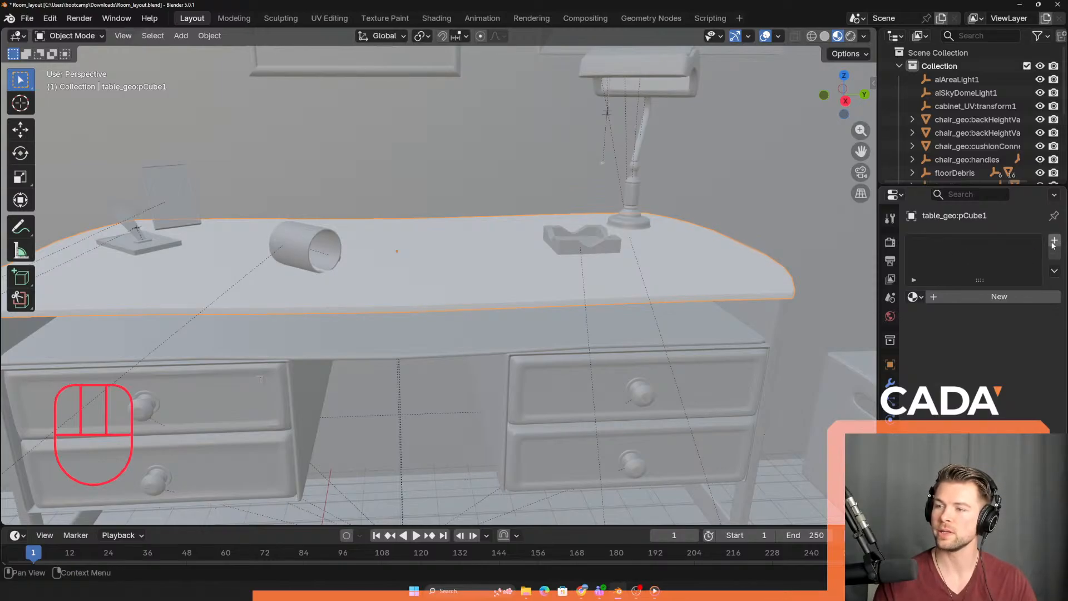
pyautogui.click(980, 298)
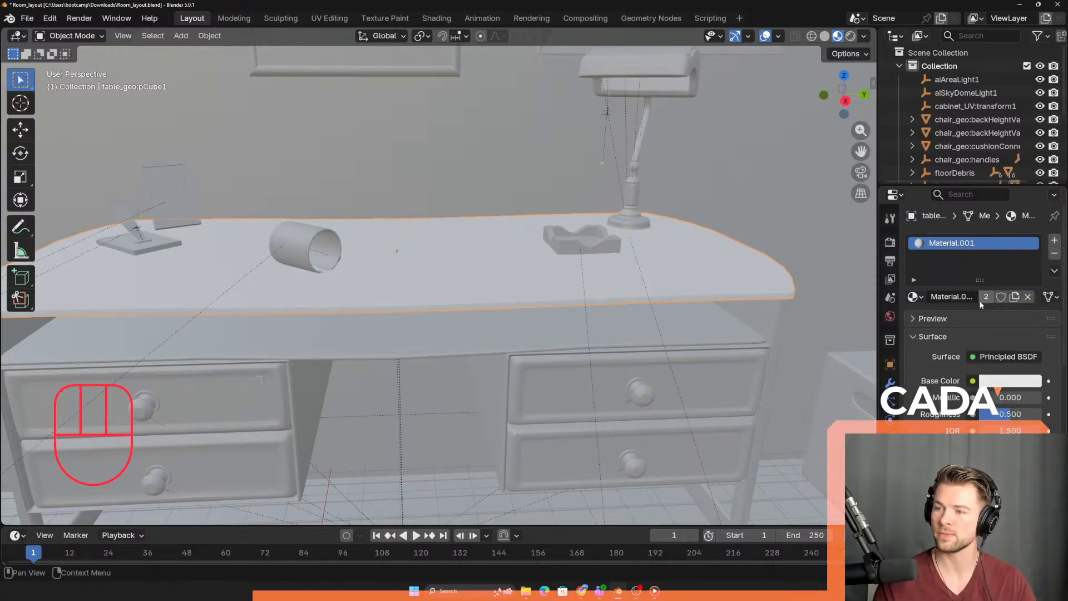
pyautogui.doubleClick(952, 245)
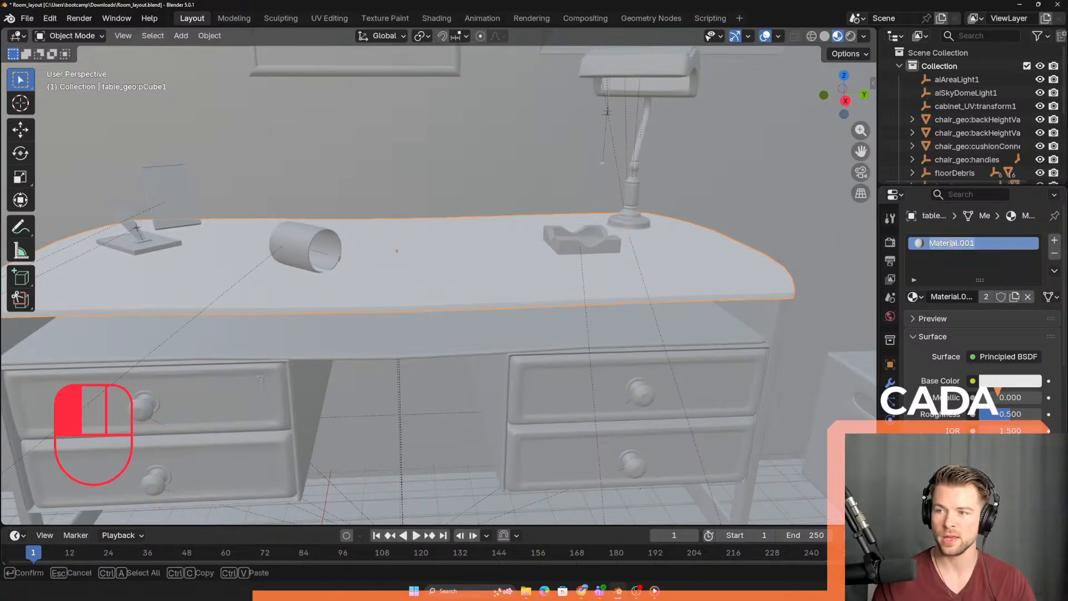
pyautogui.write('Table')
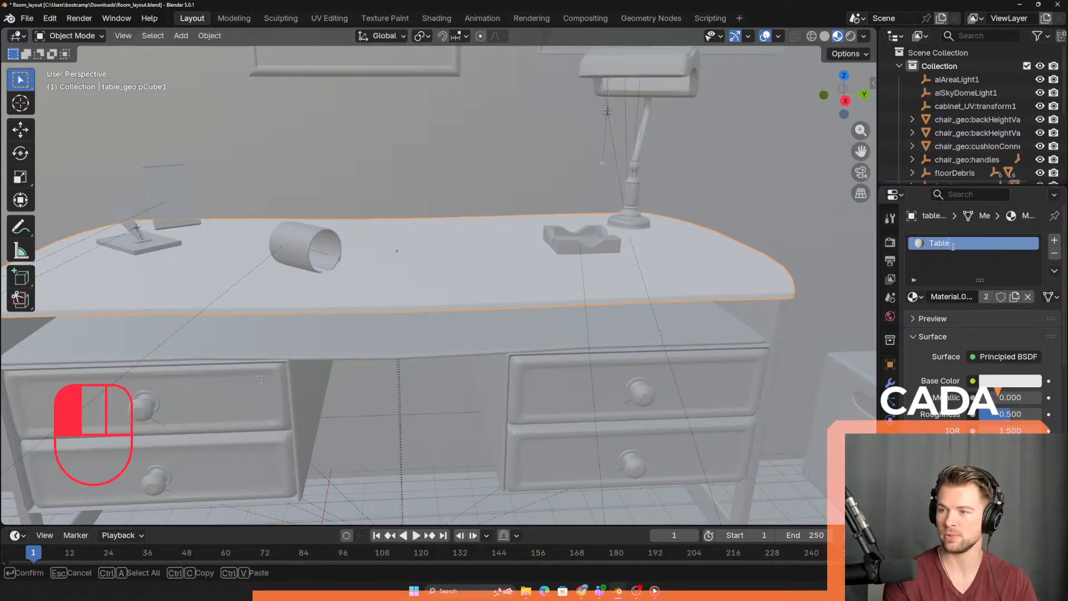
pyautogui.write('_Top')
pyautogui.press('Return')
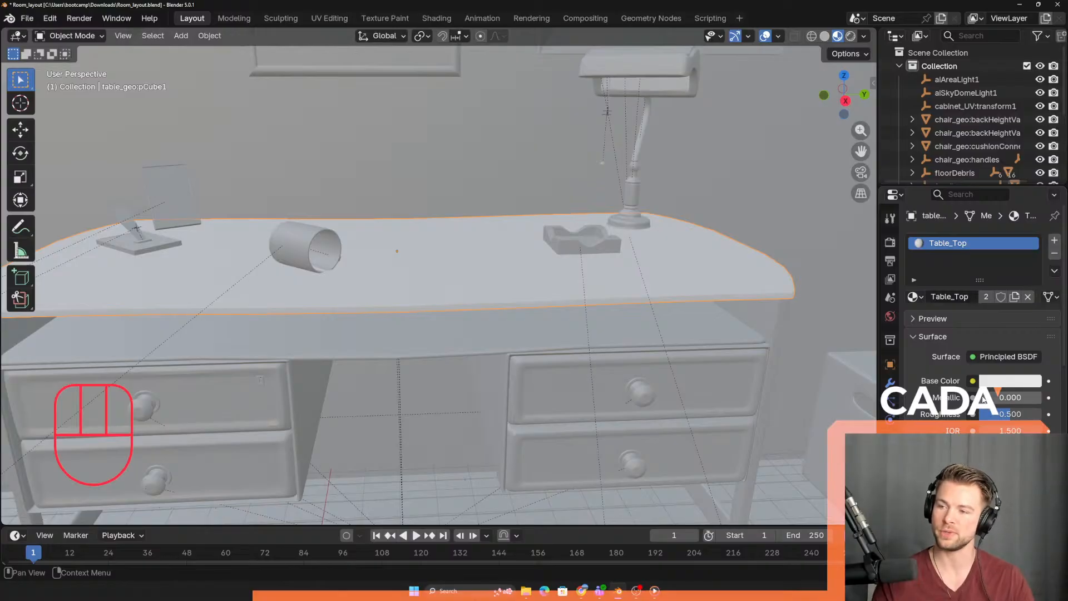
# - Try a light purple and a light blue base color on Table_Top, comparing Solid with Material Preview shading
pyautogui.click(998, 383)
pyautogui.moveTo(963, 198)
pyautogui.mouseDown()
pyautogui.moveTo(936, 217)
pyautogui.moveTo(1000, 187)
pyautogui.moveTo(952, 228)
pyautogui.moveTo(950, 168)
pyautogui.moveTo(984, 193)
pyautogui.mouseUp()
pyautogui.click(824, 37)
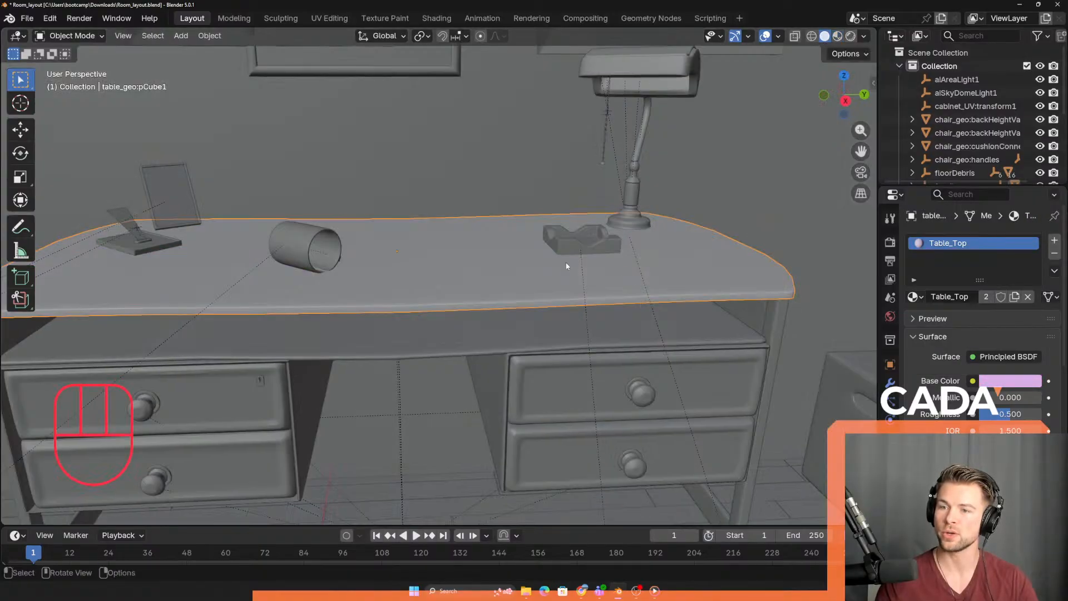
pyautogui.click(1010, 380)
pyautogui.moveTo(982, 209)
pyautogui.mouseDown()
pyautogui.moveTo(1007, 232)
pyautogui.moveTo(977, 180)
pyautogui.mouseUp()
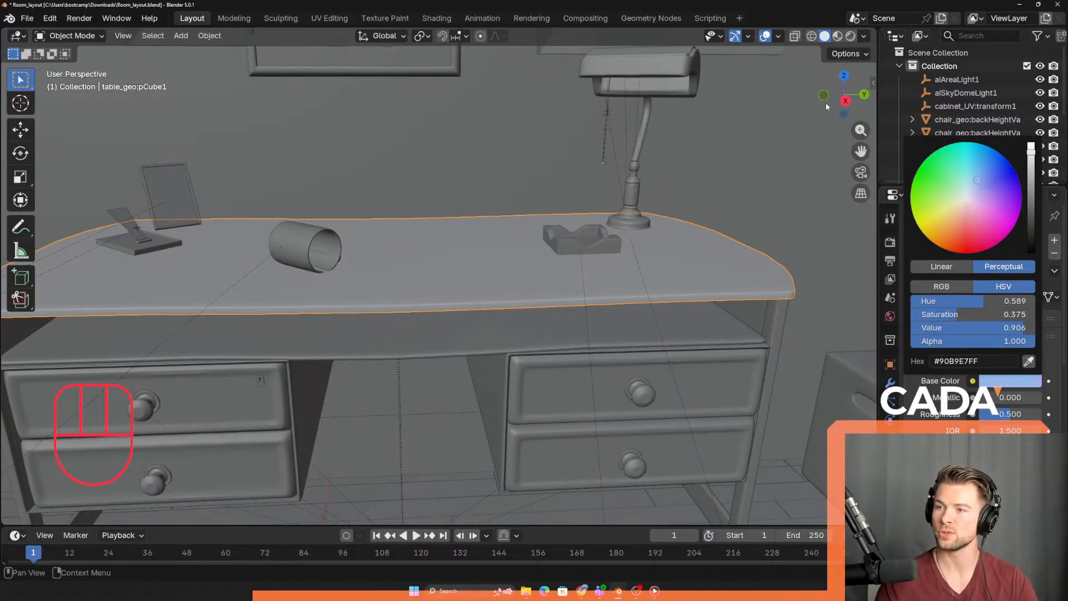
pyautogui.click(838, 36)
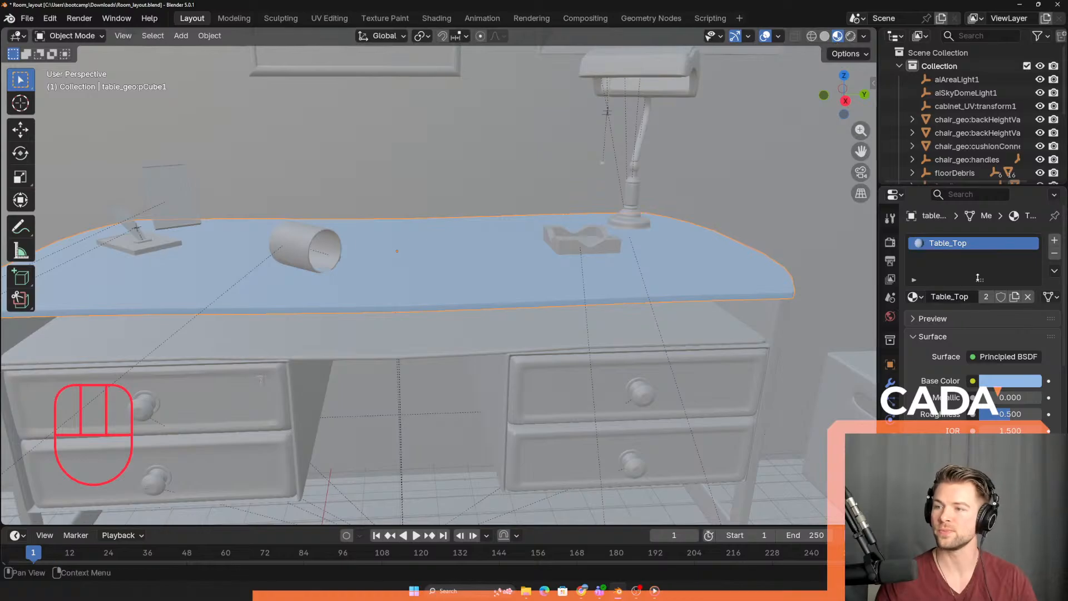
# - Set the Table_Top material's base color to orange, about hex #E77834, and view the tabletop from several angles
pyautogui.click(1008, 382)
pyautogui.moveTo(949, 222)
pyautogui.mouseDown()
pyautogui.moveTo(940, 231)
pyautogui.moveTo(951, 237)
pyautogui.mouseUp()
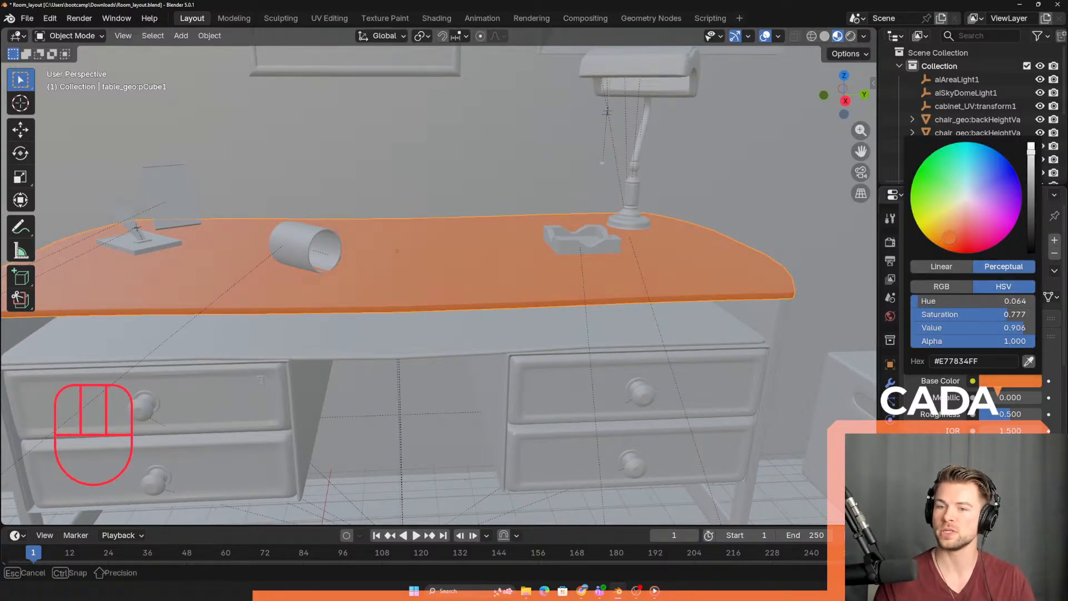
pyautogui.moveTo(453, 370); pyautogui.dragTo(540, 362, button='middle')
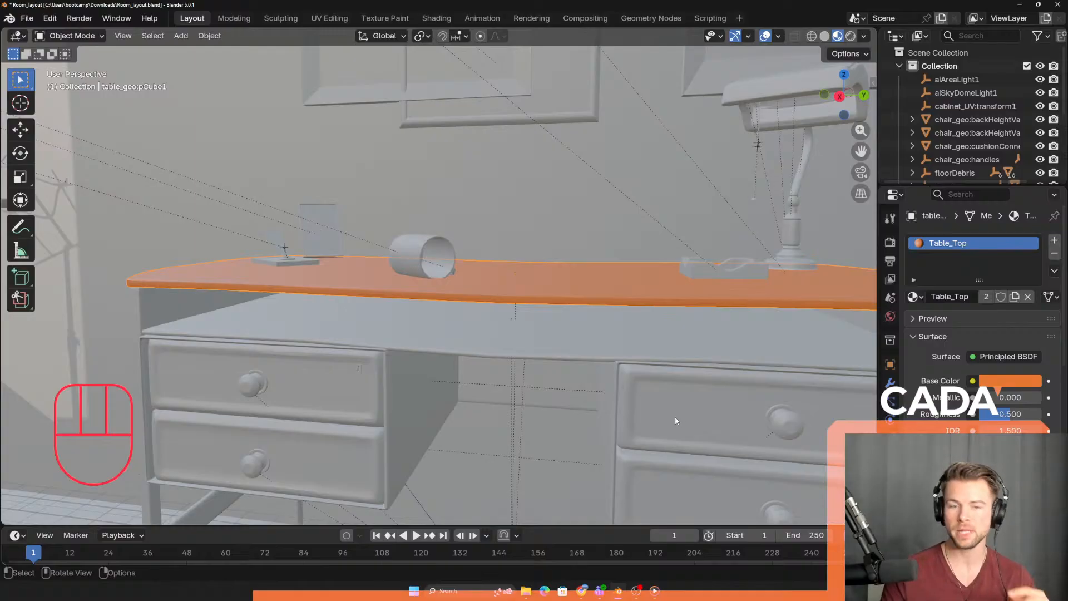
pyautogui.moveTo(665, 428); pyautogui.dragTo(611, 401, button='middle')
pyautogui.moveTo(574, 391)
pyautogui.keyDown('shift'); pyautogui.mouseDown(button='middle')
pyautogui.moveTo(501, 436)
pyautogui.moveTo(561, 405)
pyautogui.mouseUp(button='middle'); pyautogui.keyUp('shift')
pyautogui.scroll(-1, 560, 406)
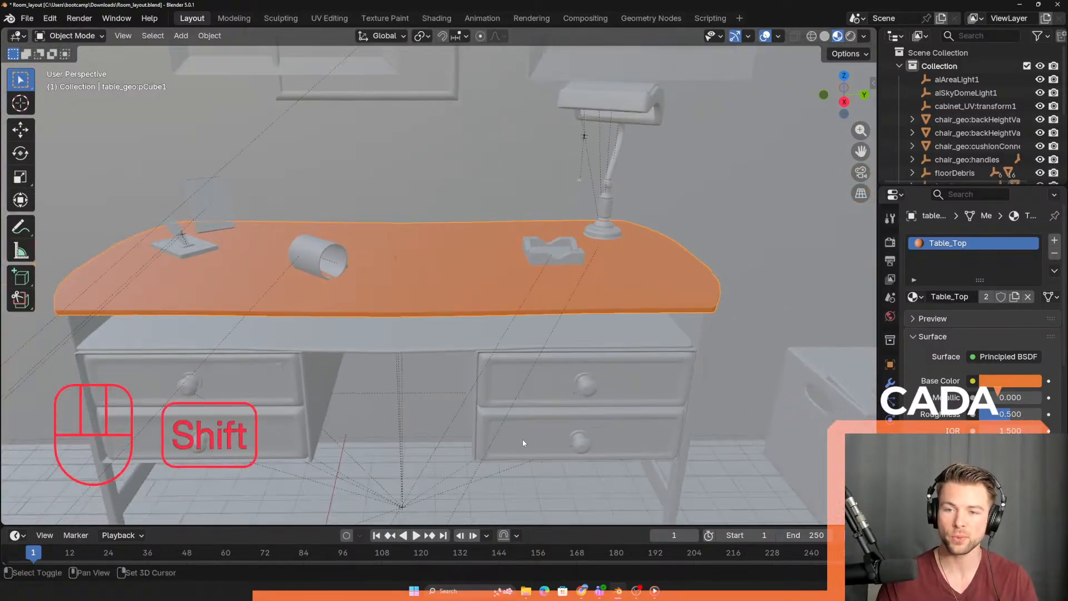
pyautogui.moveTo(523, 443); pyautogui.dragTo(489, 409, button='middle')
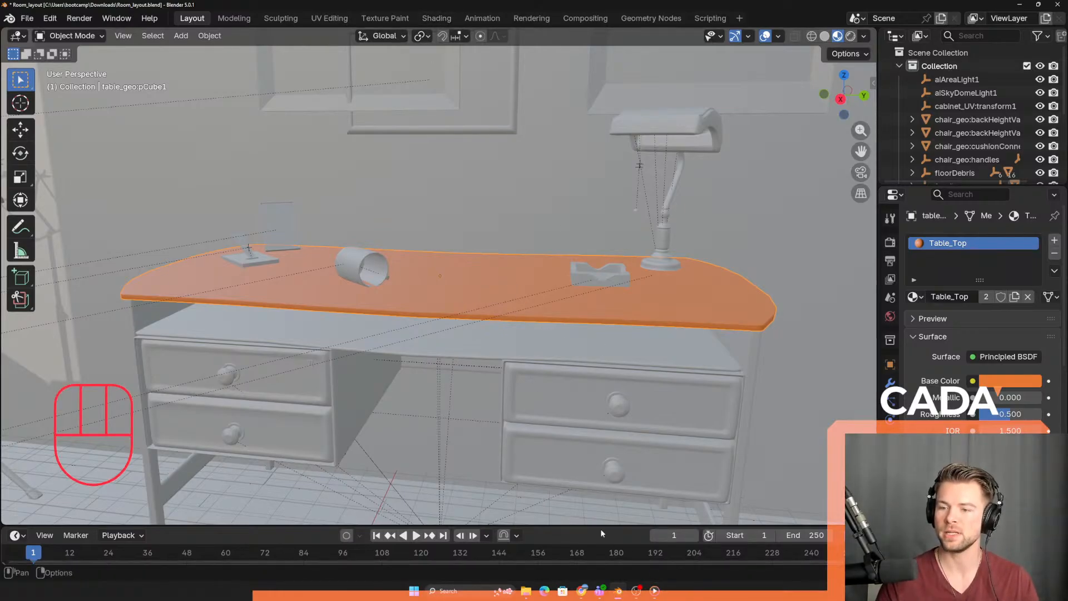
# - Switch to Google Chrome, maximize its window and open the polyhaven.com website
pyautogui.moveTo(582, 591)
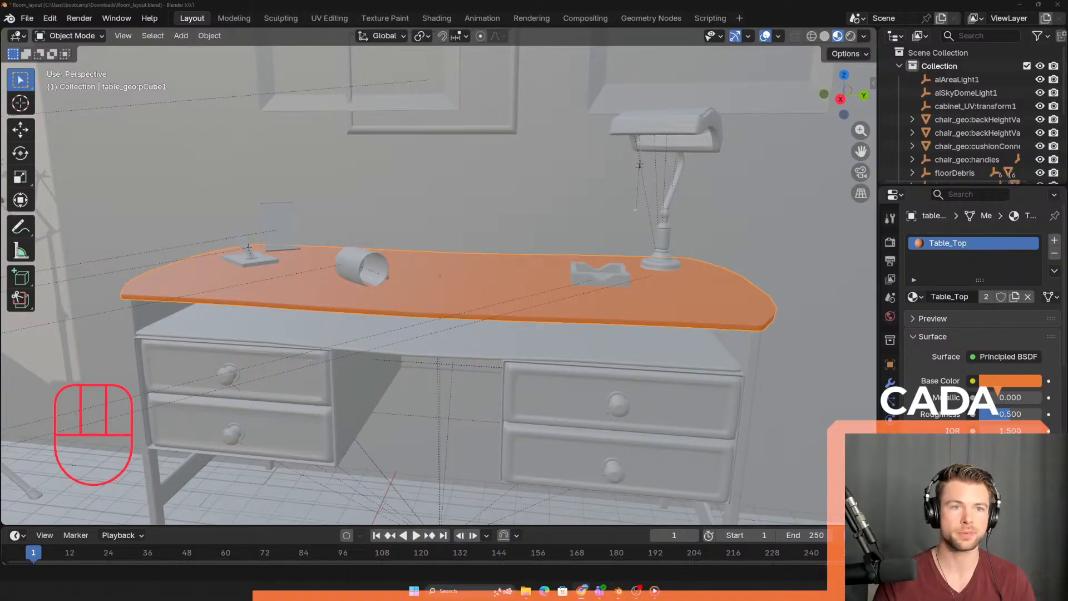
pyautogui.click(581, 591)
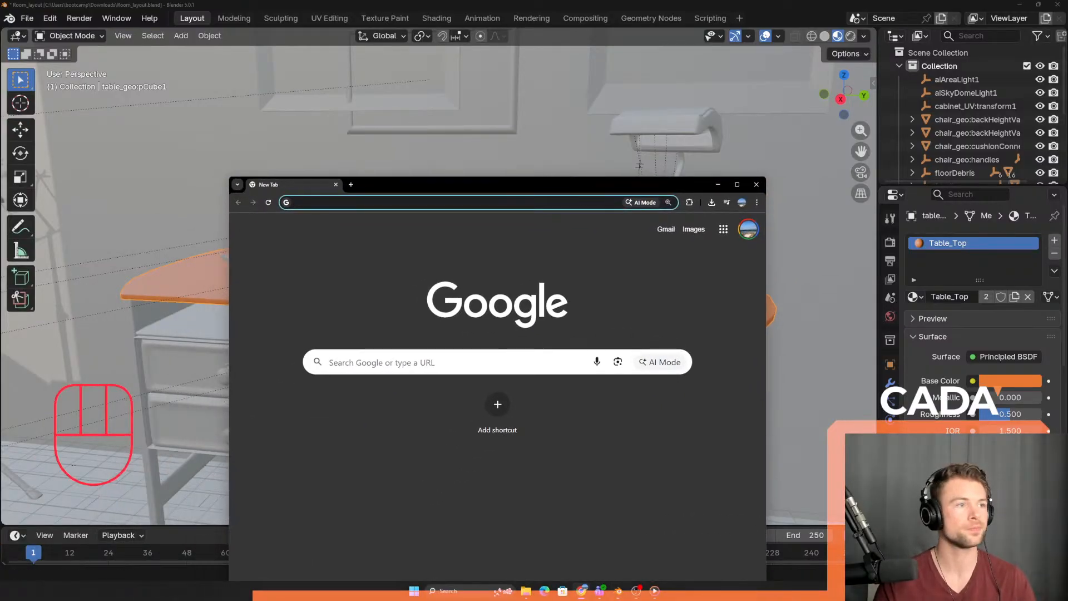
pyautogui.doubleClick(463, 186)
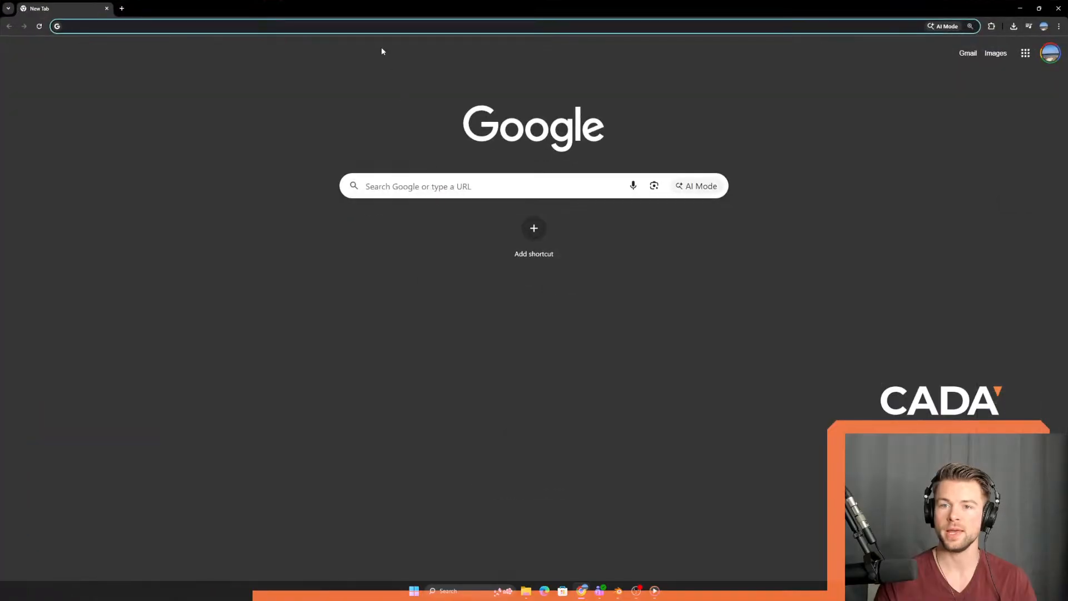
pyautogui.click(384, 29)
pyautogui.write('polyhaven')
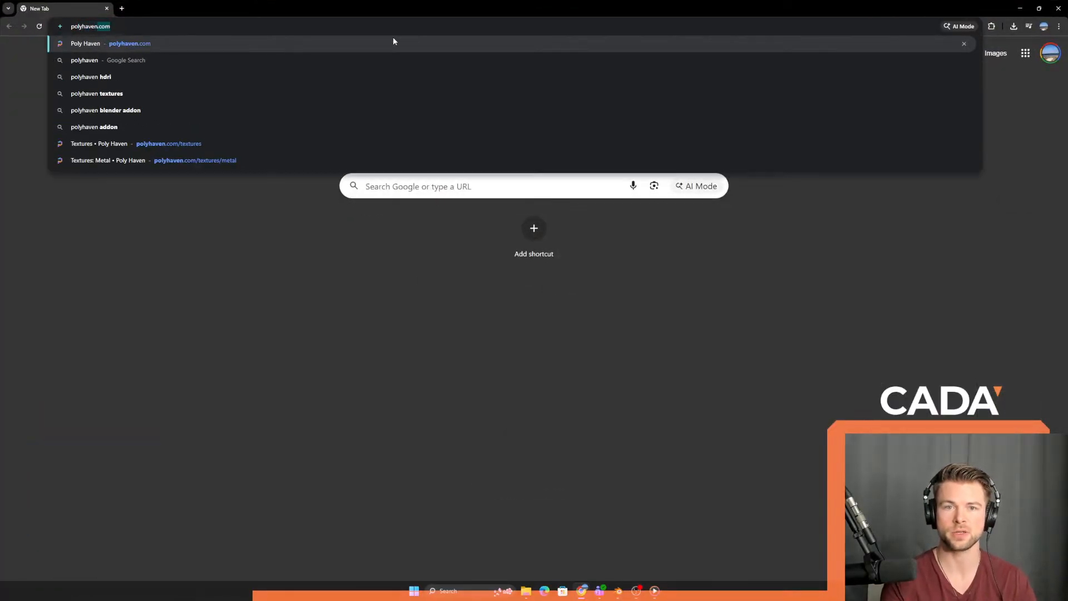
pyautogui.press('Return')
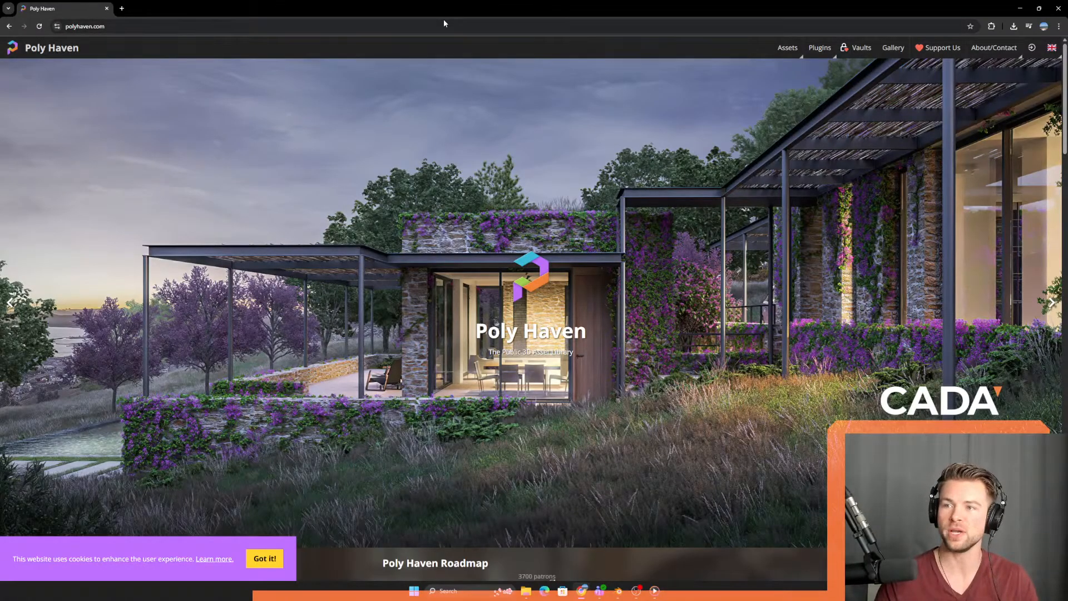
# - Open the Wood category of Poly Haven's Textures library and compare its materials with the desk in Blender
pyautogui.moveTo(788, 57)
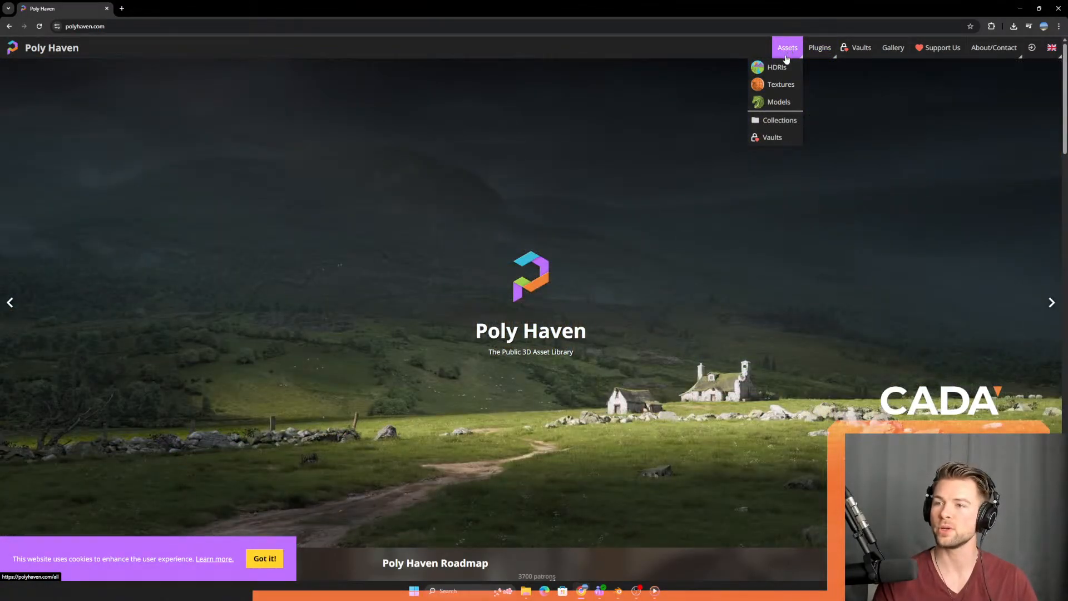
pyautogui.click(770, 91)
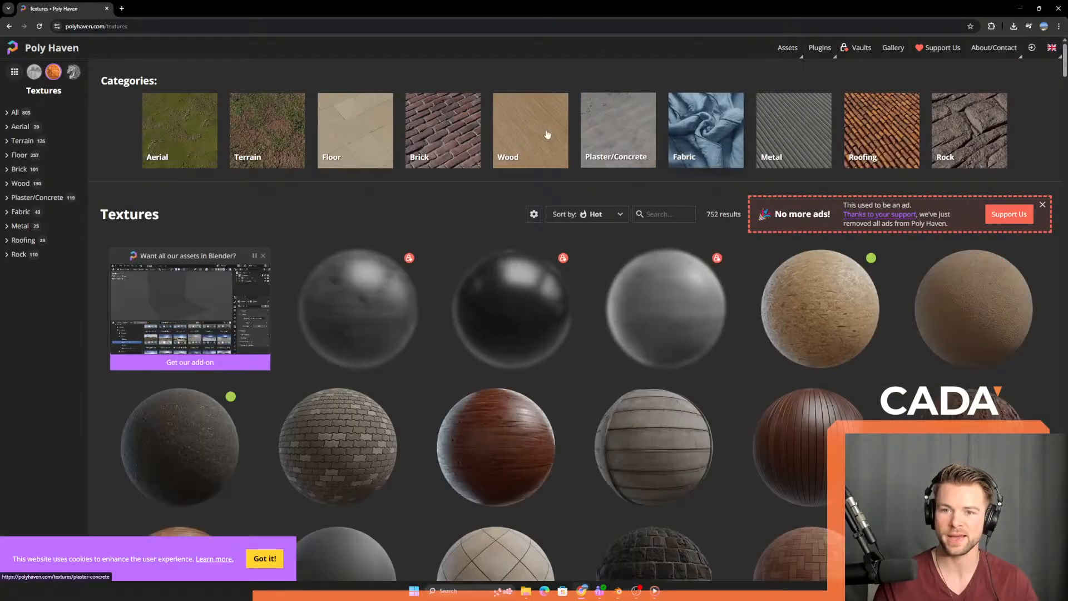
pyautogui.click(21, 184)
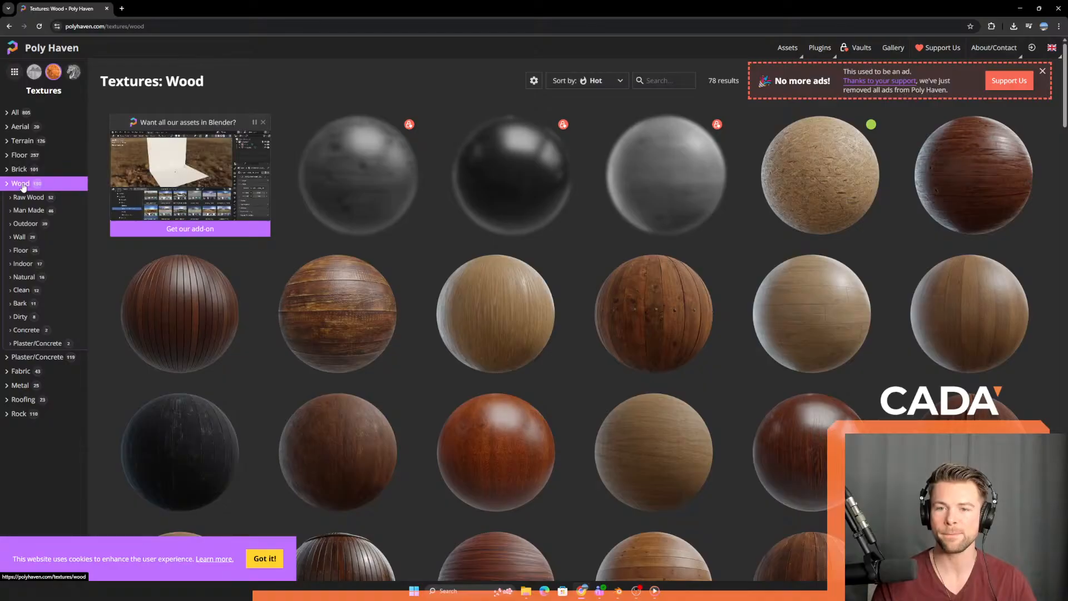
pyautogui.hotkey('alt', 'Tab')
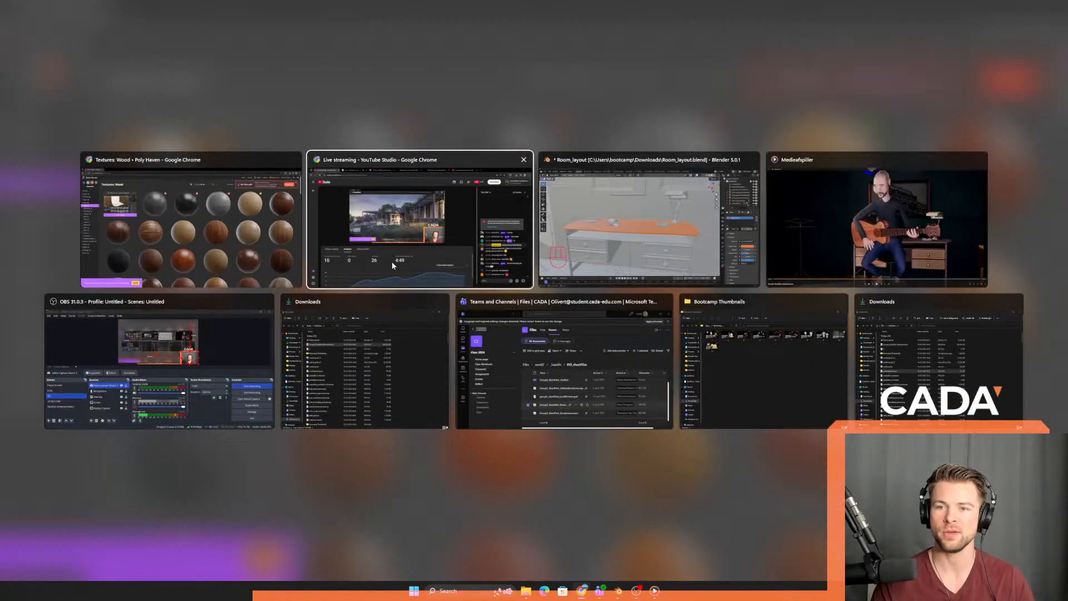
pyautogui.click(703, 217)
pyautogui.hotkey('alt', 'Tab')
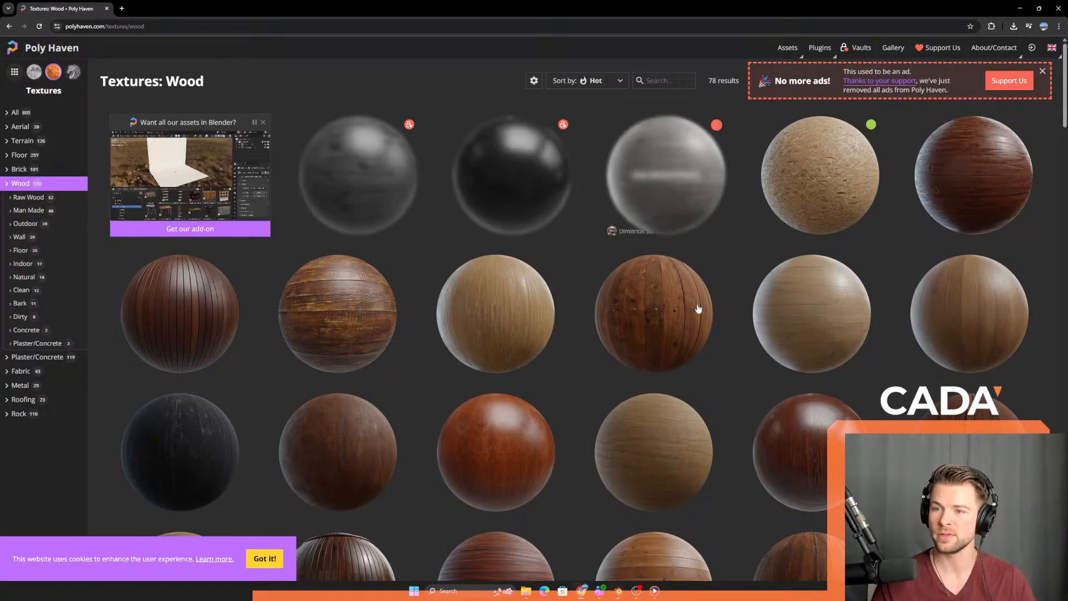
pyautogui.scroll(-1, 526, 366)
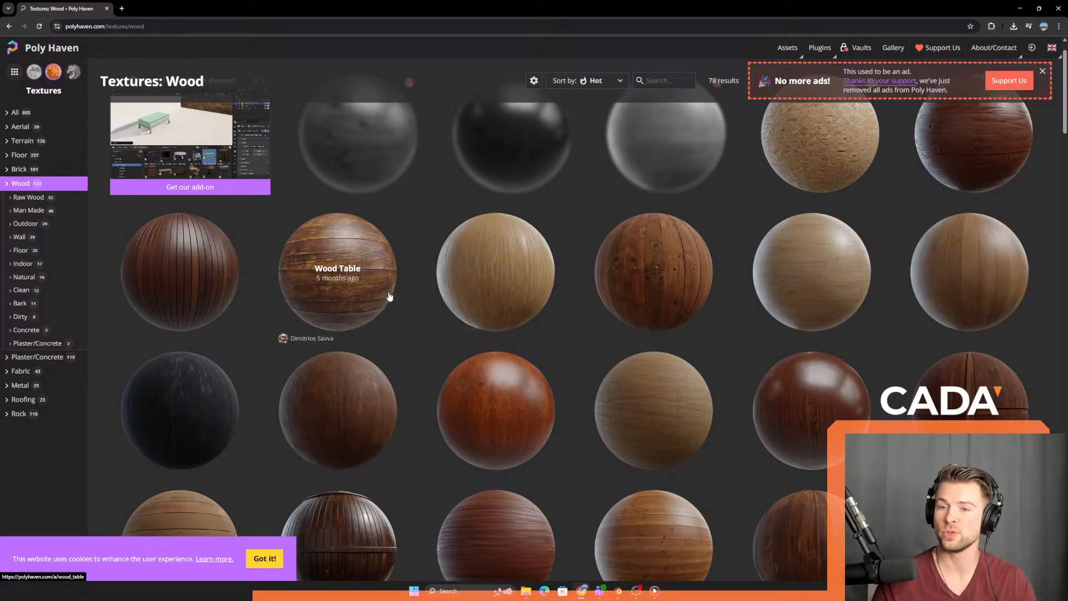
# - Open the Wood Table texture page and download the texture at 2K resolution in Blender format
pyautogui.click(342, 291)
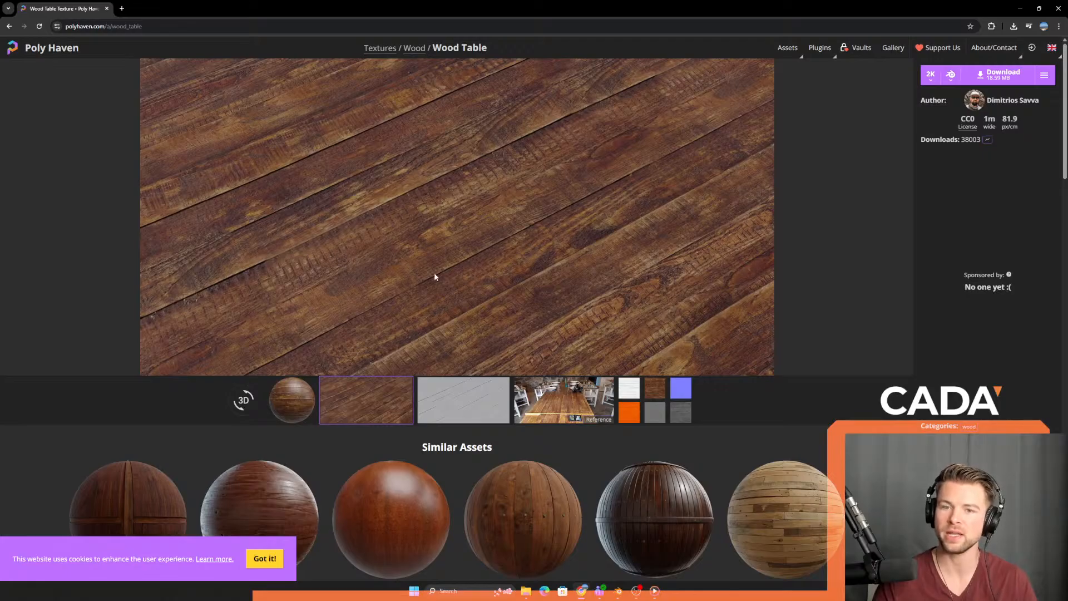
pyautogui.click(7, 26)
pyautogui.click(358, 291)
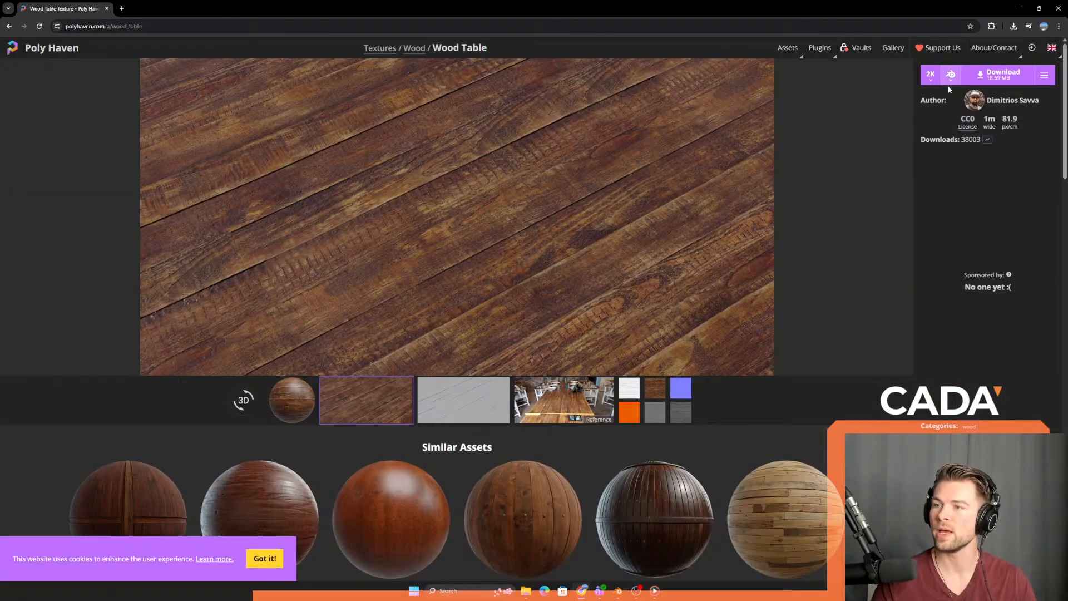
pyautogui.click(1002, 78)
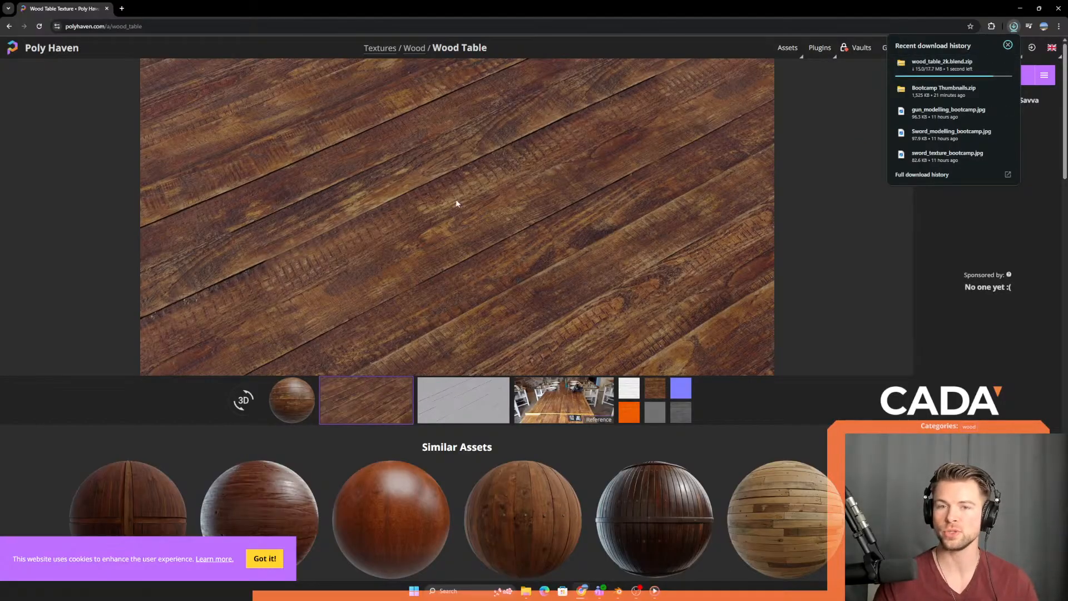
# - Switch to Blender and examine the desk with its orange tabletop within the surrounding room
pyautogui.press('super+Tab')
pyautogui.click(413, 205)
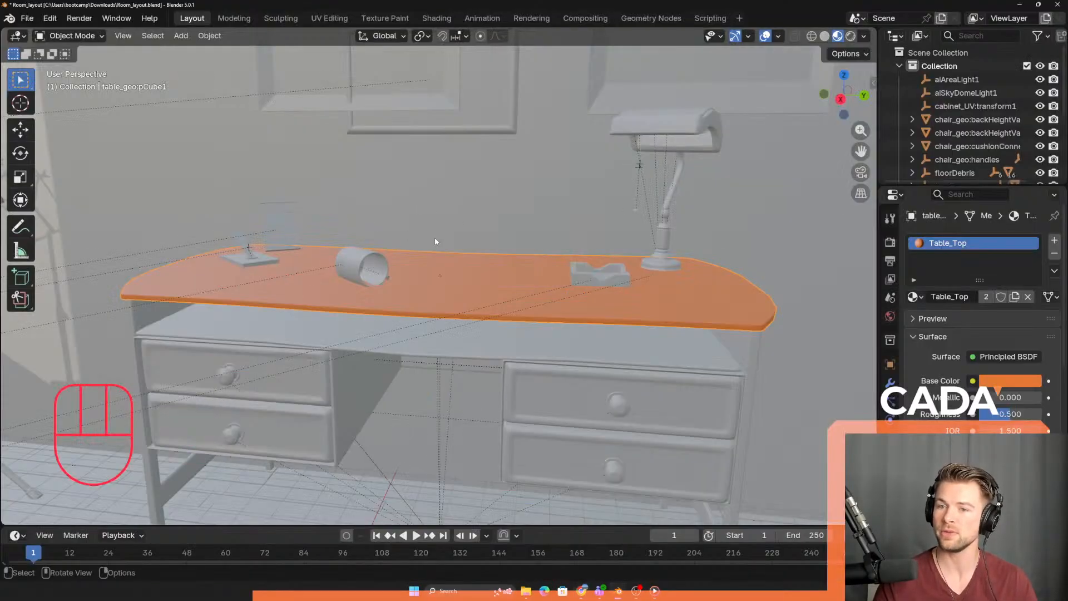
pyautogui.scroll(-5, 420, 227)
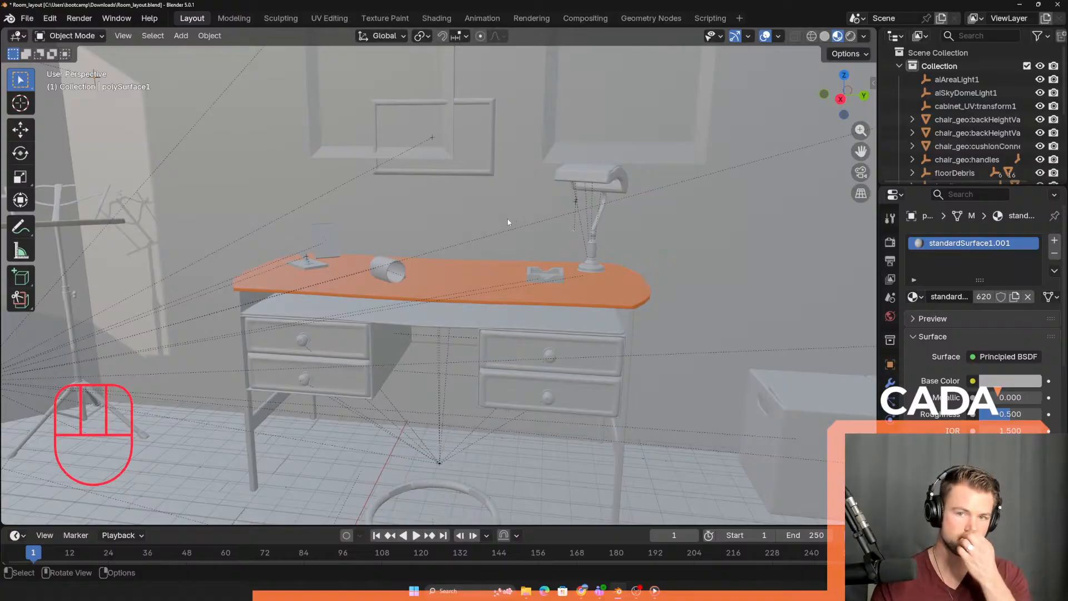
pyautogui.moveTo(482, 175); pyautogui.dragTo(416, 311, button='middle')
pyautogui.scroll(2, 469, 217)
pyautogui.scroll(1, 495, 315)
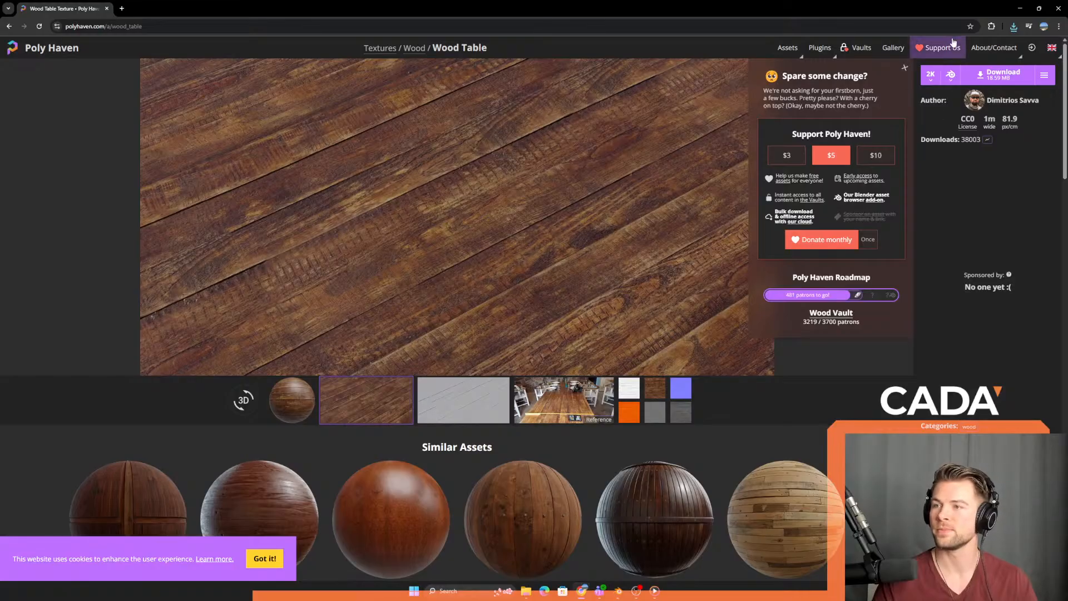
# - Extract the downloaded wood_table_2k.blend archive in the Downloads folder and open its textures folder
pyautogui.click(991, 66)
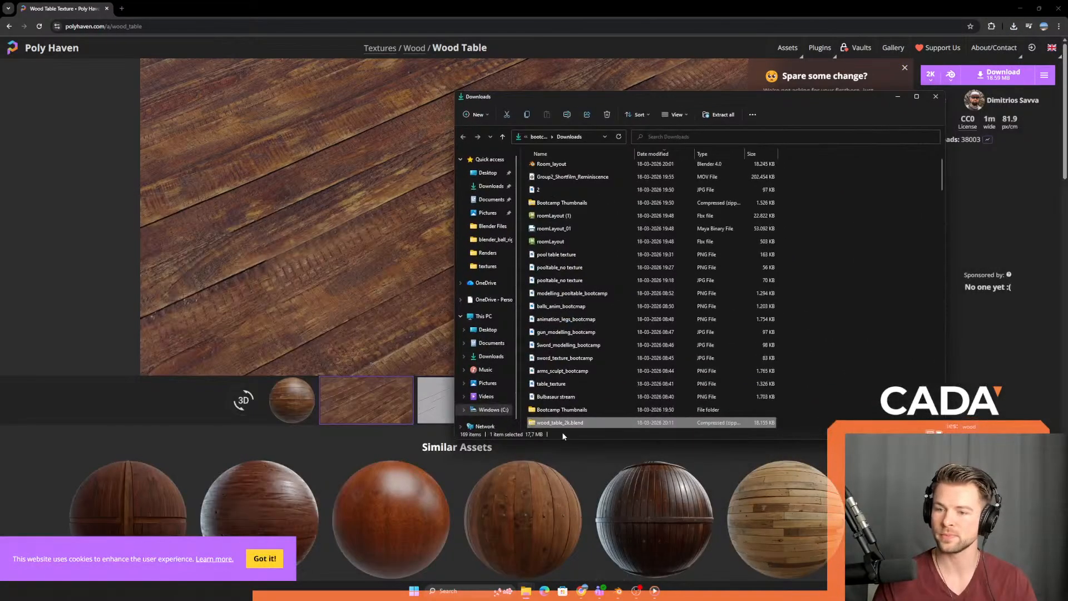
pyautogui.click(719, 115)
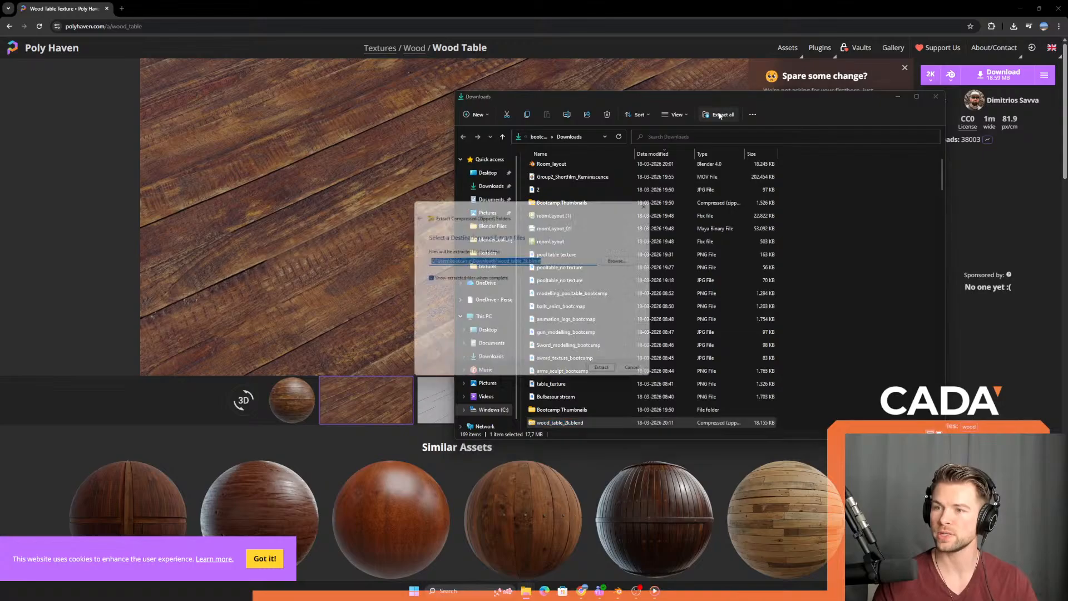
pyautogui.click(610, 376)
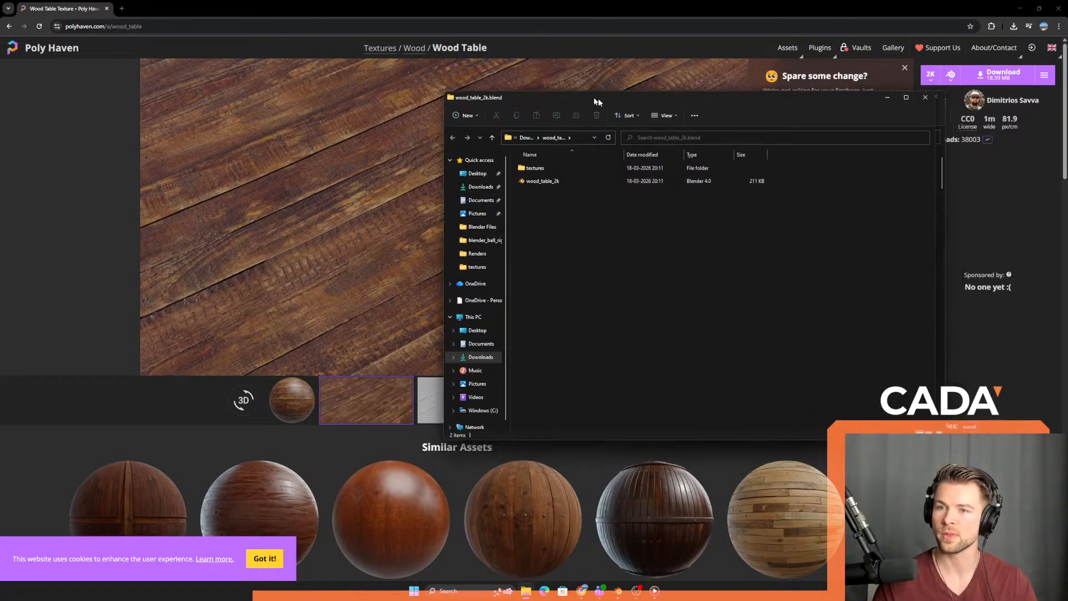
pyautogui.moveTo(599, 98); pyautogui.dragTo(535, 97)
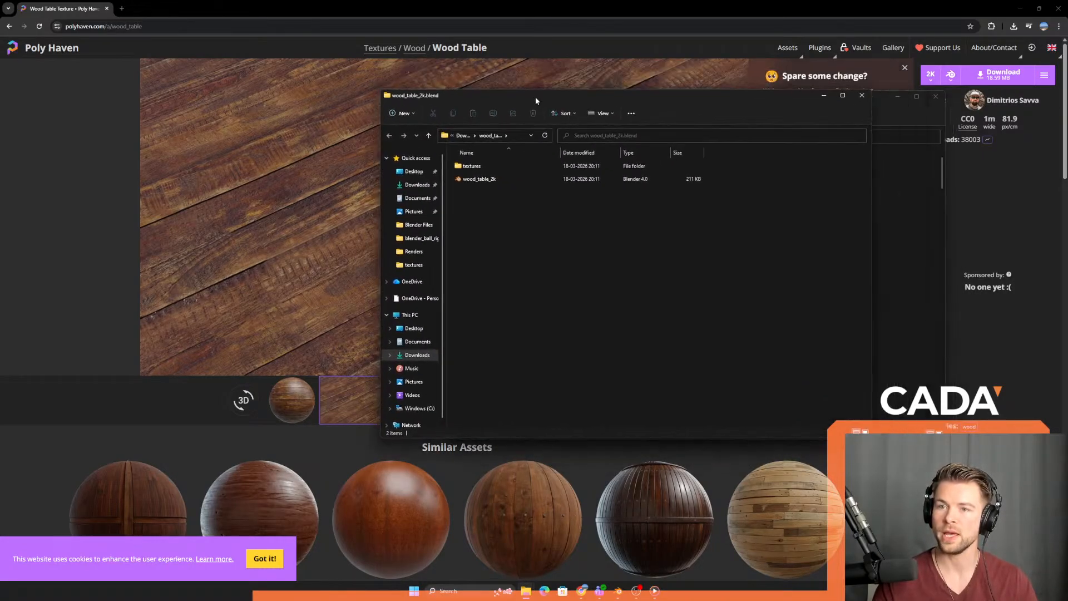
pyautogui.doubleClick(493, 170)
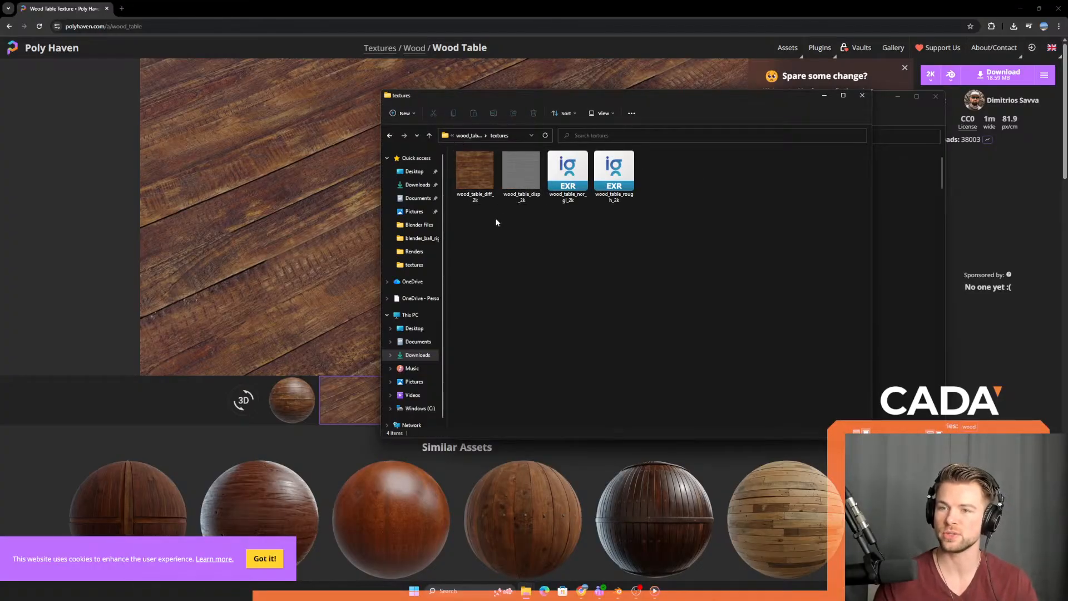
# - Look over the four wood_table texture files in the textures folder
pyautogui.press('Right')
pyautogui.press('Right')
pyautogui.press('Right')
pyautogui.press('Right')
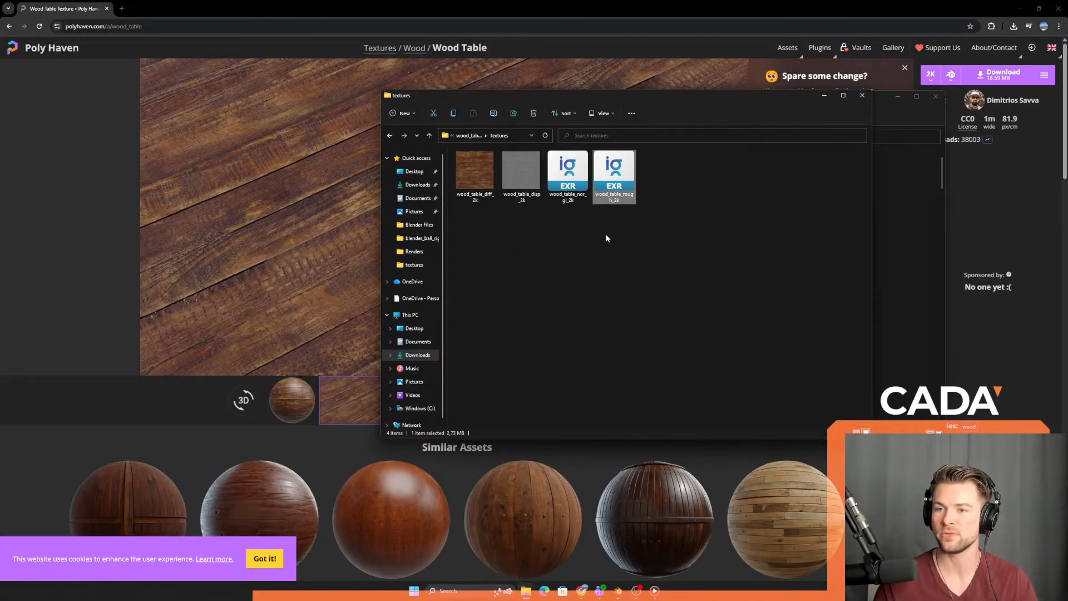
pyautogui.moveTo(473, 237); pyautogui.dragTo(714, 186)
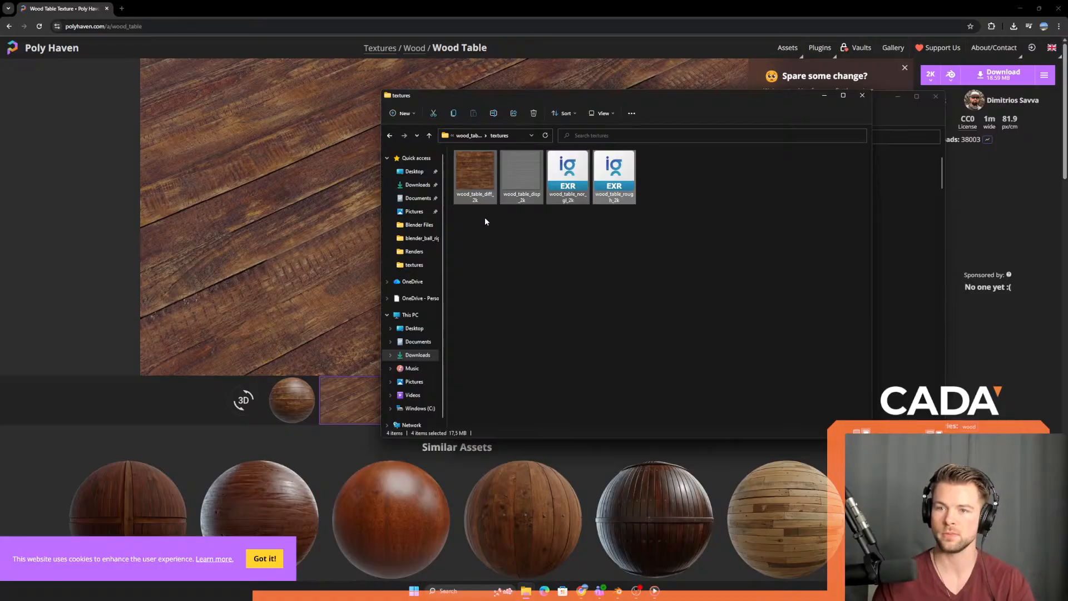
pyautogui.moveTo(472, 234); pyautogui.dragTo(636, 201)
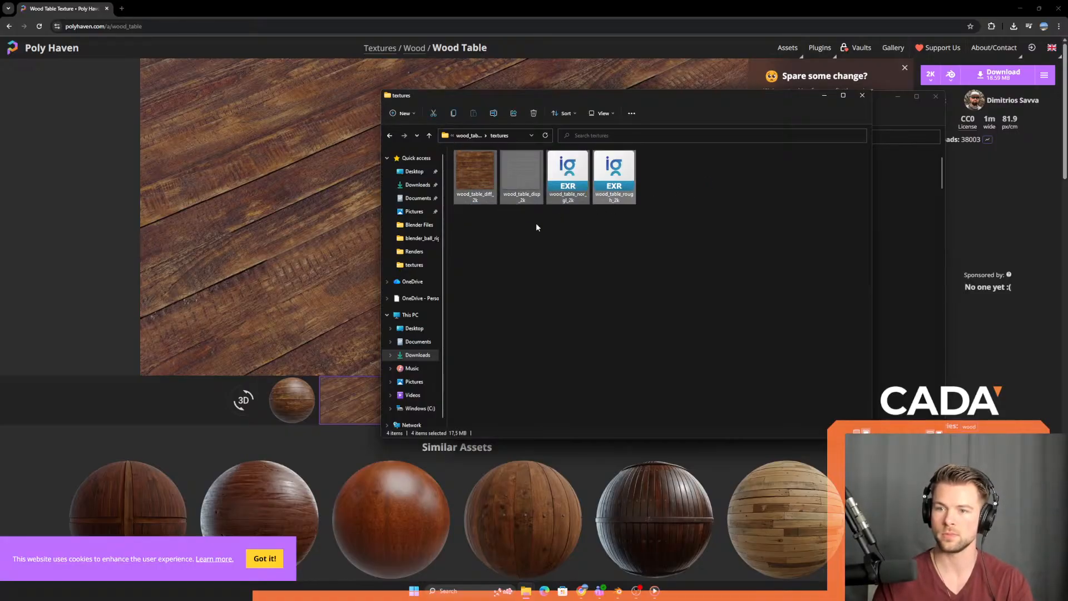
# - View the wood_table_diff_2k and wood_table_disp_2k images and check the resolution options on the Poly Haven page
pyautogui.doubleClick(483, 186)
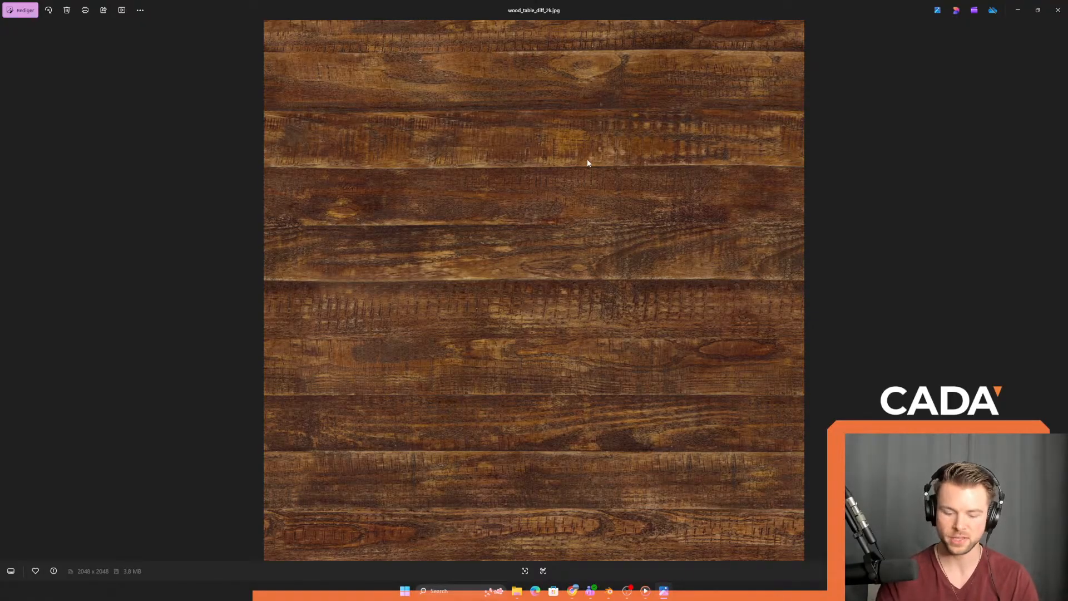
pyautogui.press('Right')
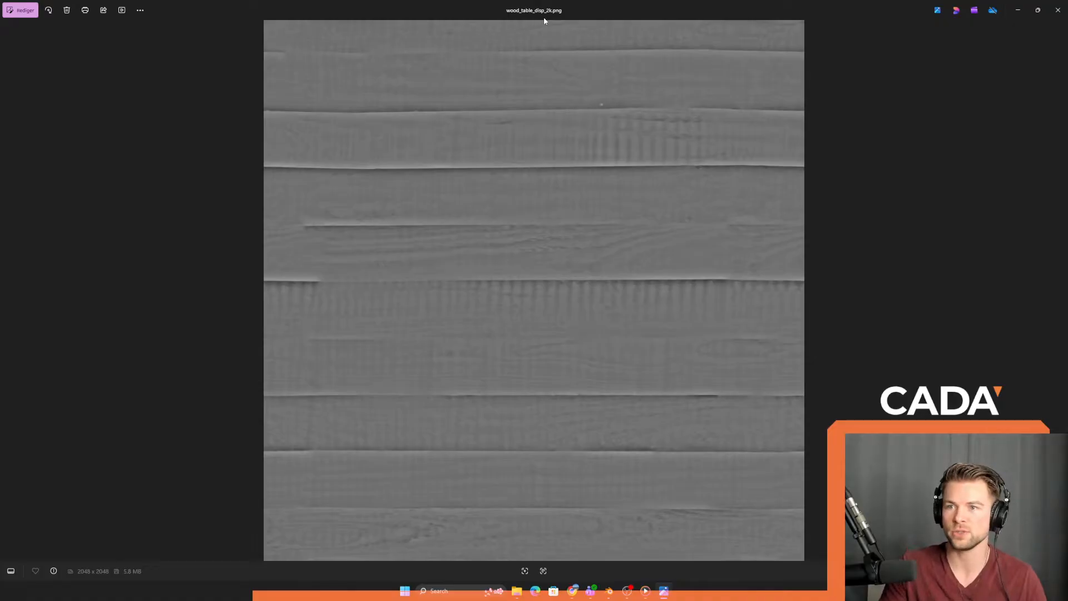
pyautogui.hotkey('alt', 'Tab')
pyautogui.click(818, 161)
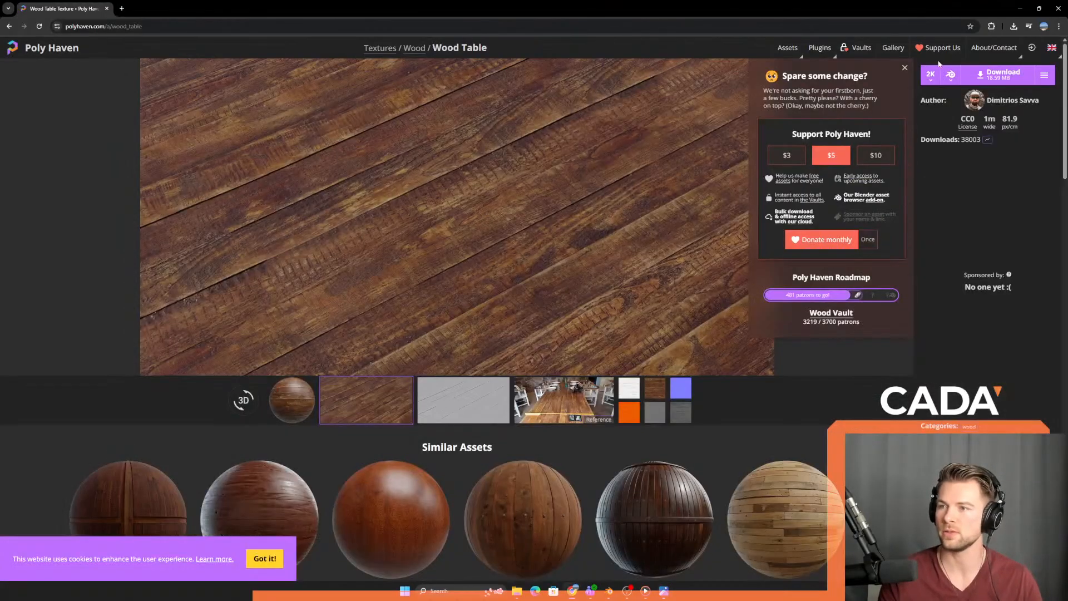
pyautogui.click(931, 74)
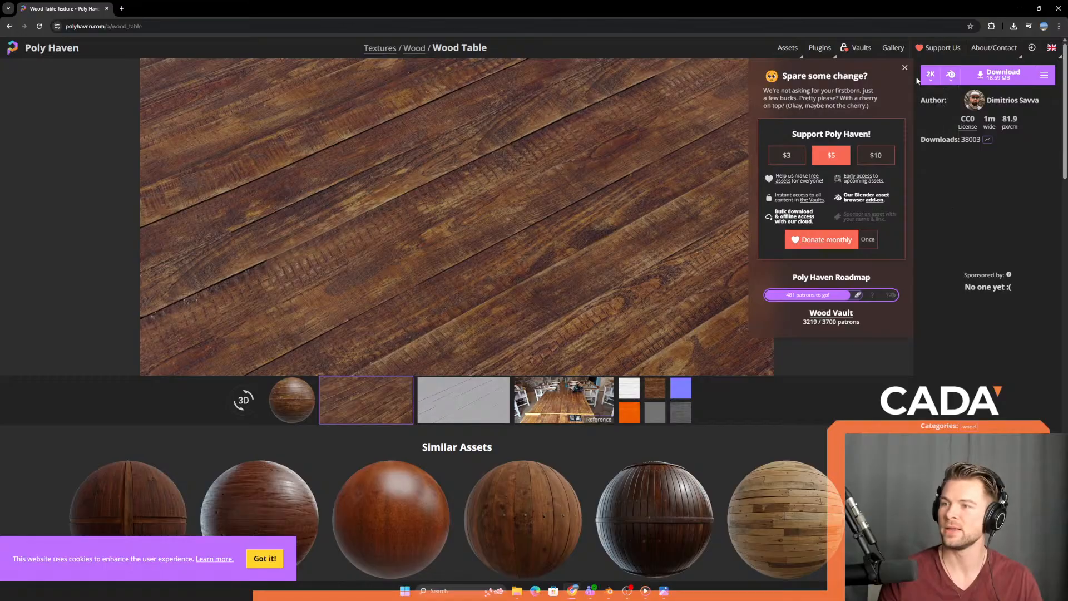
# - Return to the image viewer, compare the wood table's displacement and diffuse maps, and close the viewer
pyautogui.hotkey('alt', 'Tab')
pyautogui.click(463, 168)
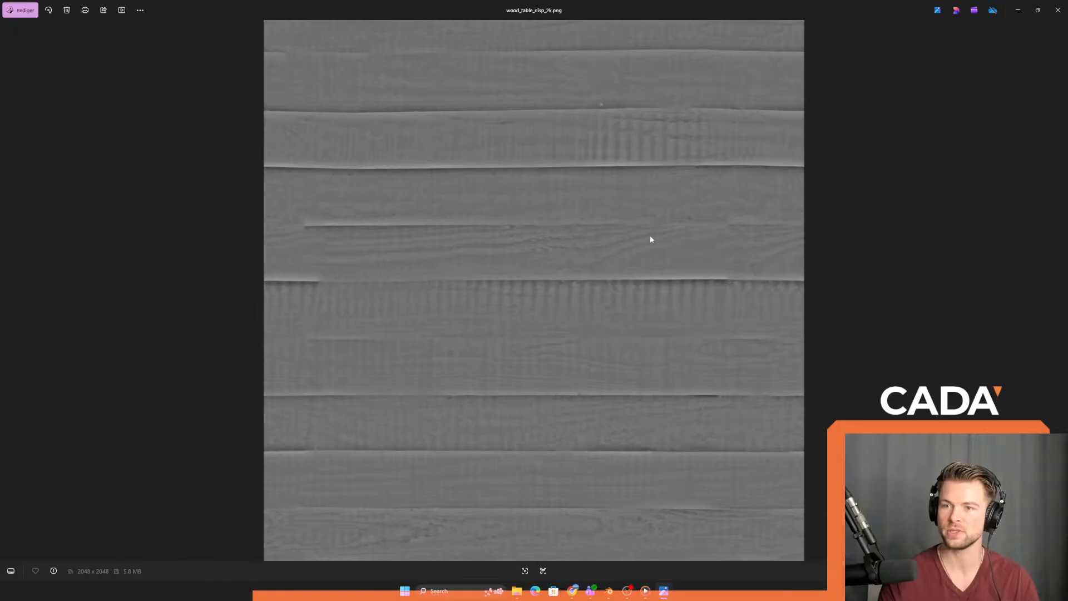
pyautogui.press('Left')
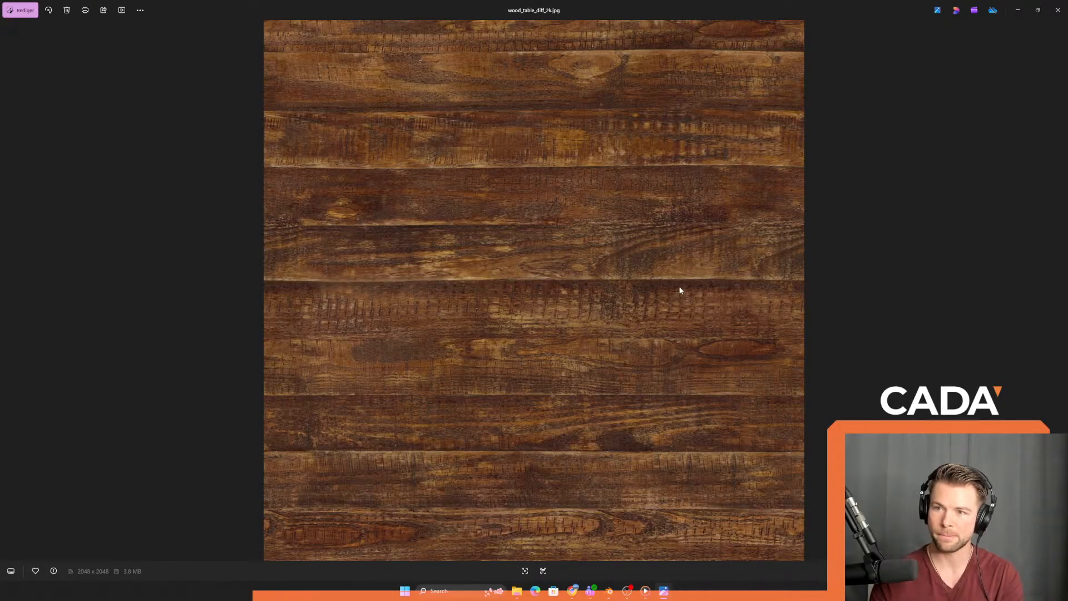
pyautogui.press('Right')
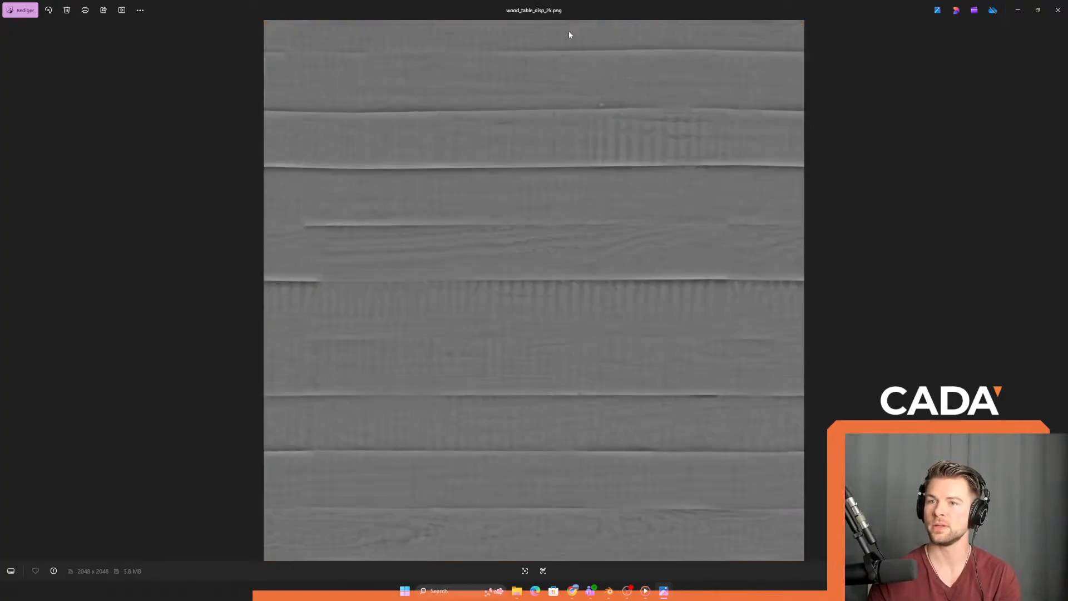
pyautogui.click(1059, 10)
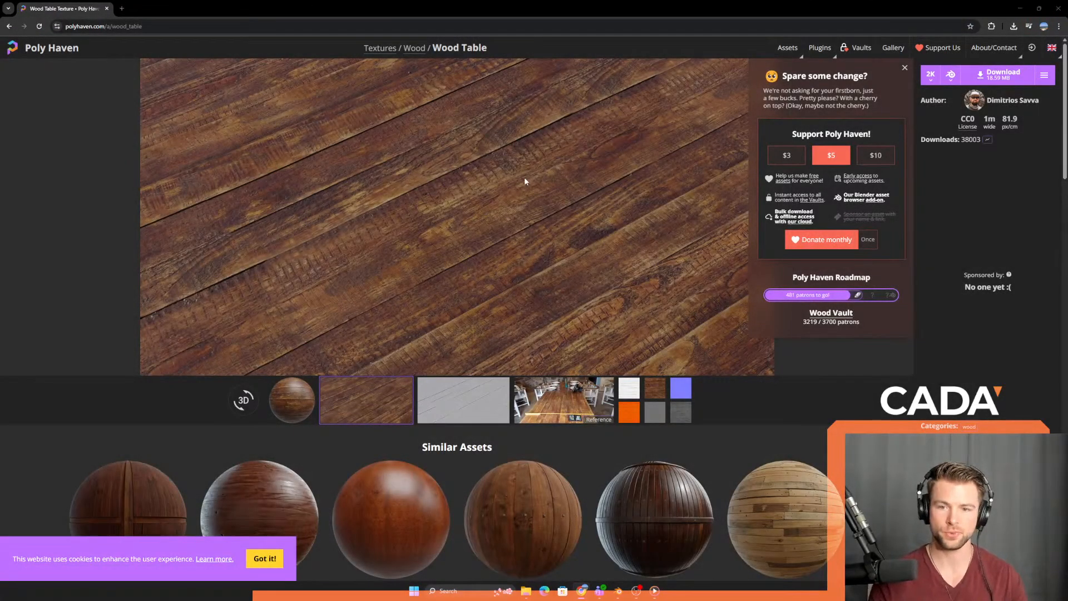
# - Open wood_table_rough_2k from the textures folder and examine the roughness map in a maximized ImageGlass window
pyautogui.hotkey('alt', 'Tab')
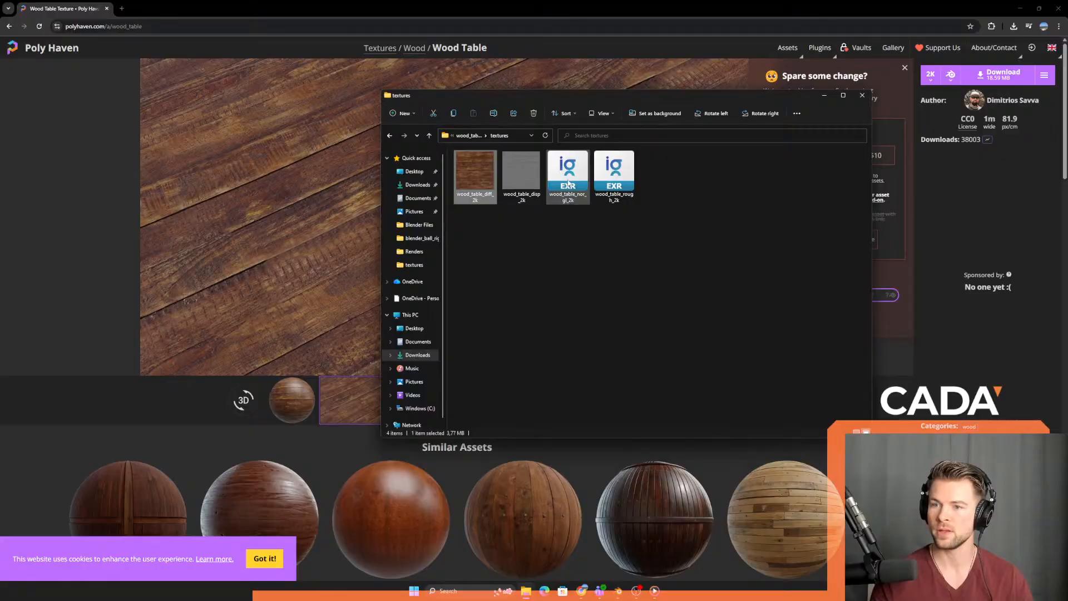
pyautogui.click(607, 183)
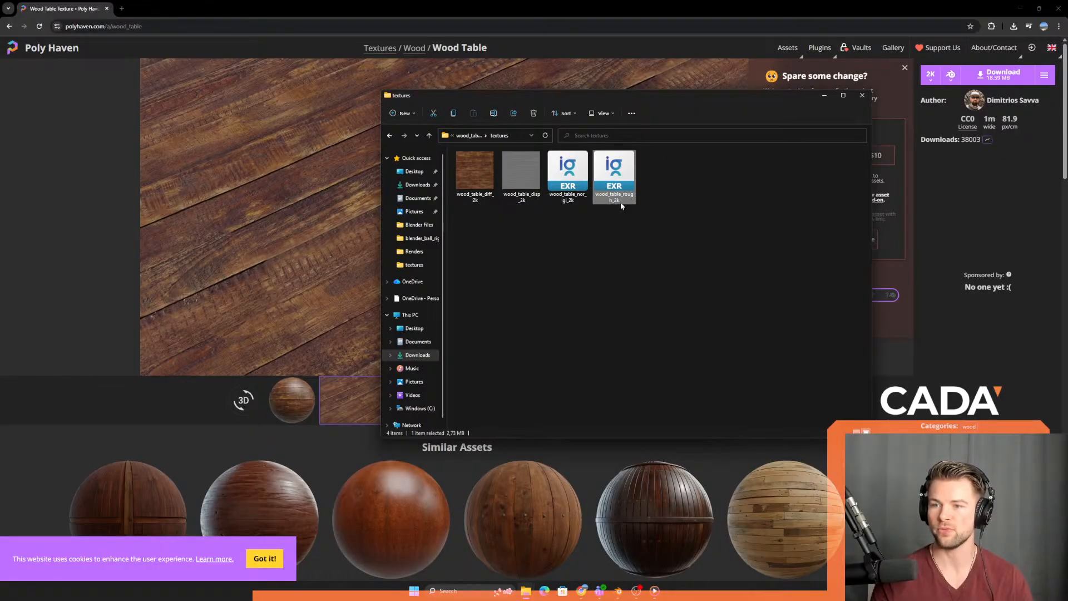
pyautogui.doubleClick(621, 203)
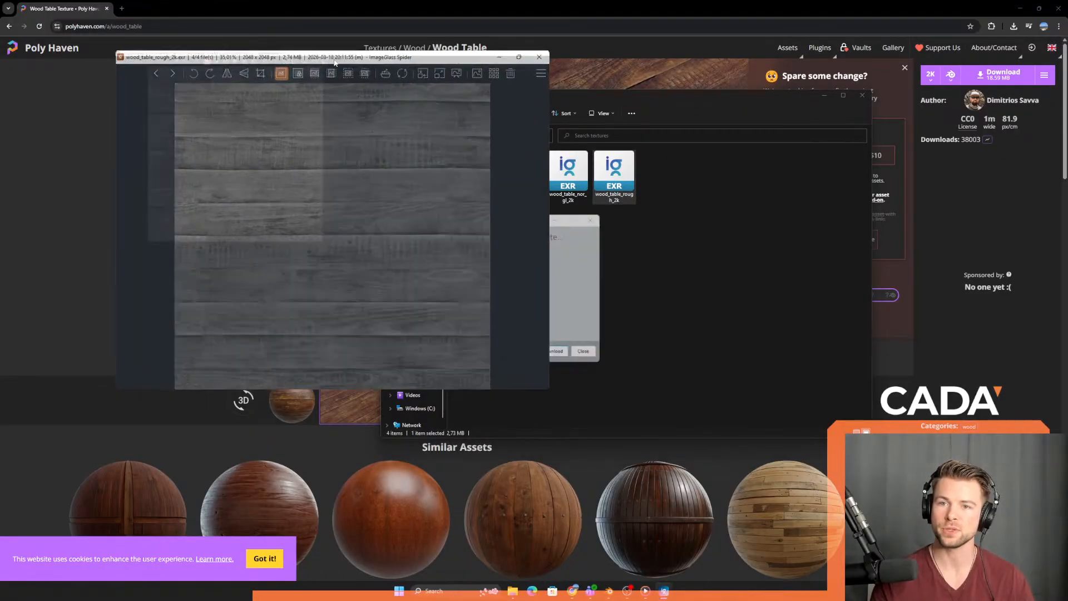
pyautogui.doubleClick(334, 59)
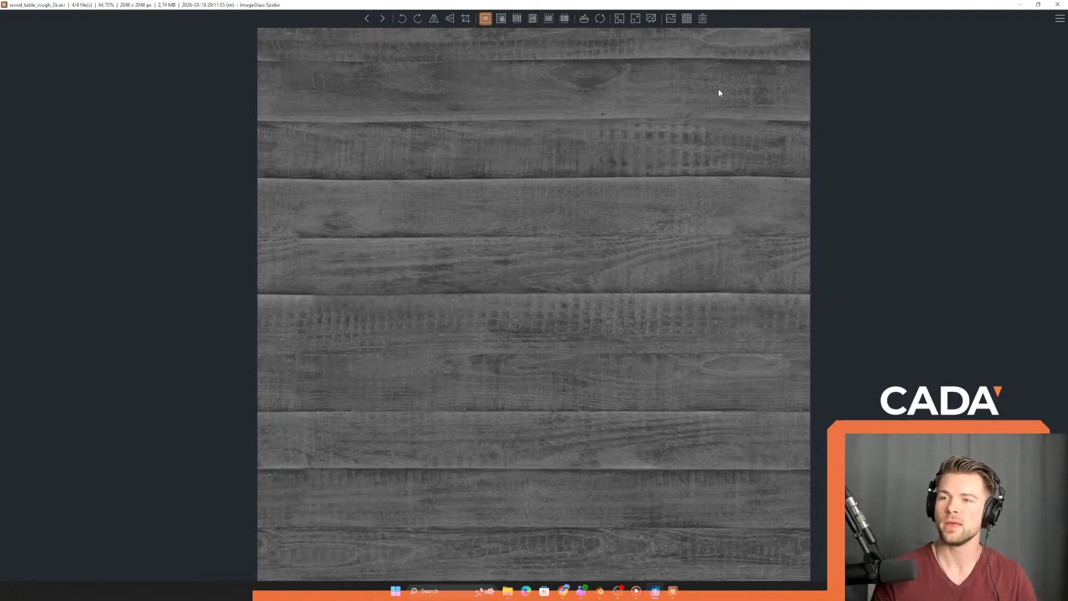
# - Browse from the diffuse map to the wood_table_nor_gl_2k normal map, close ImageGlass and return to Blender
pyautogui.press('Right')
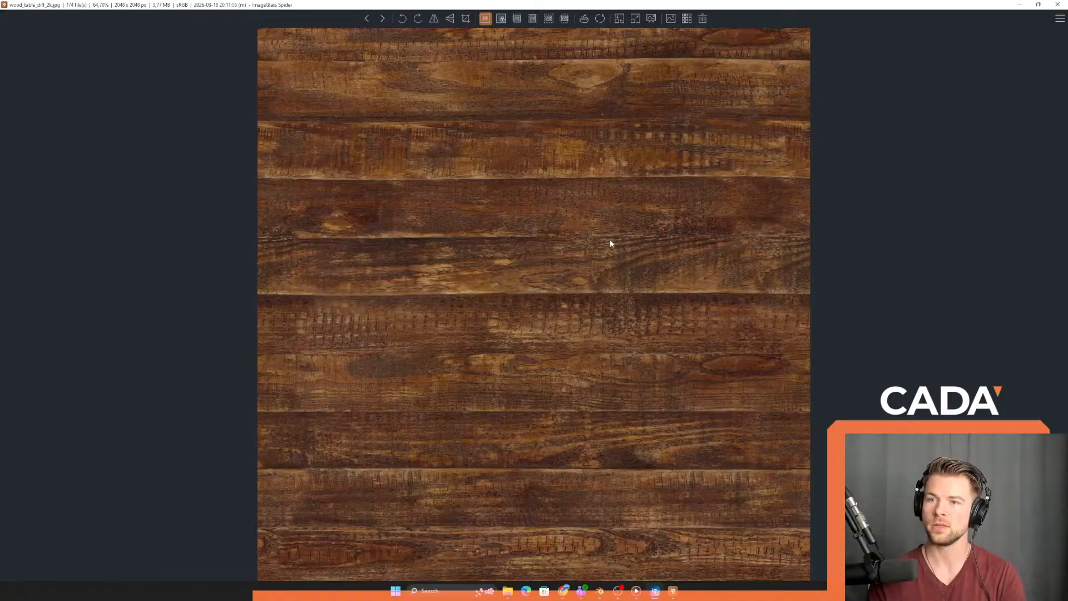
pyautogui.press('Right')
pyautogui.press('Right')
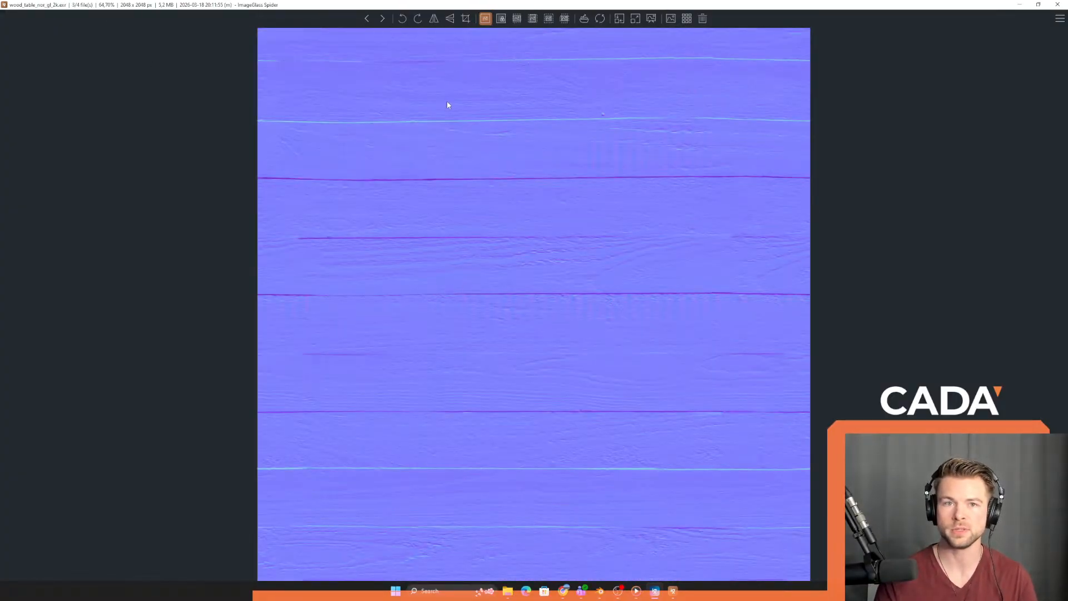
pyautogui.hotkey('alt', 'Tab')
pyautogui.click(160, 124)
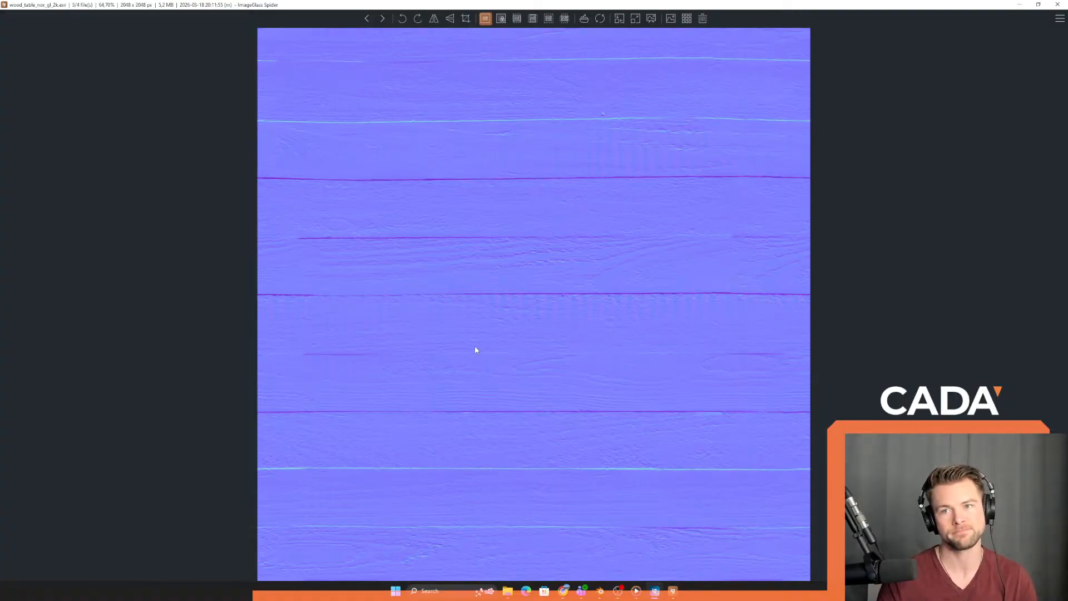
pyautogui.click(1055, 4)
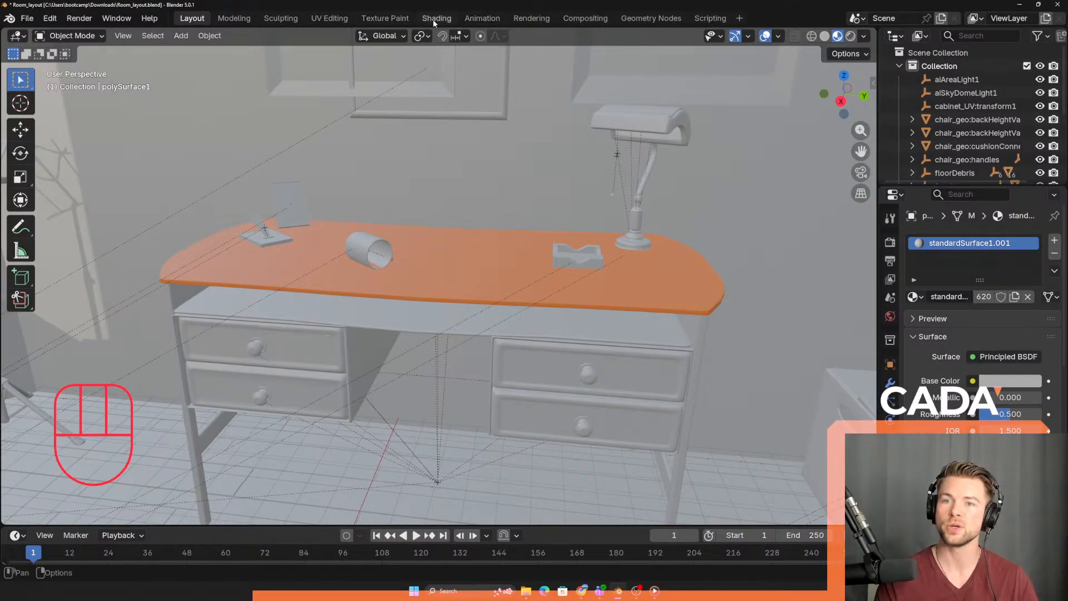
# - Open the Shading workspace and bring the desk with its orange tabletop into view
pyautogui.click(432, 19)
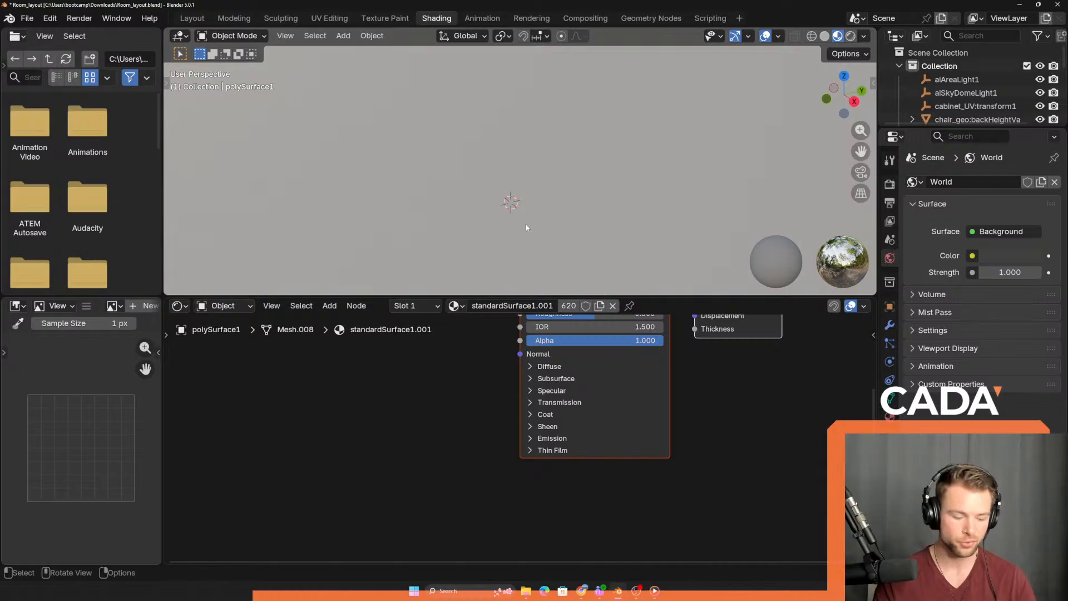
pyautogui.scroll(6, 505, 222)
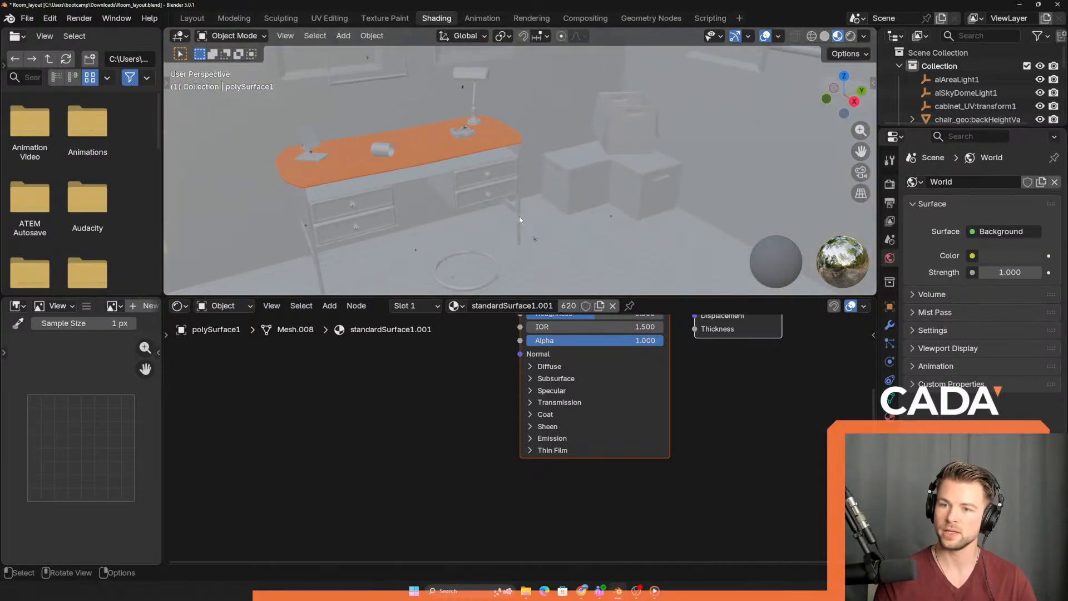
pyautogui.moveTo(406, 187); pyautogui.dragTo(480, 222, button='middle')
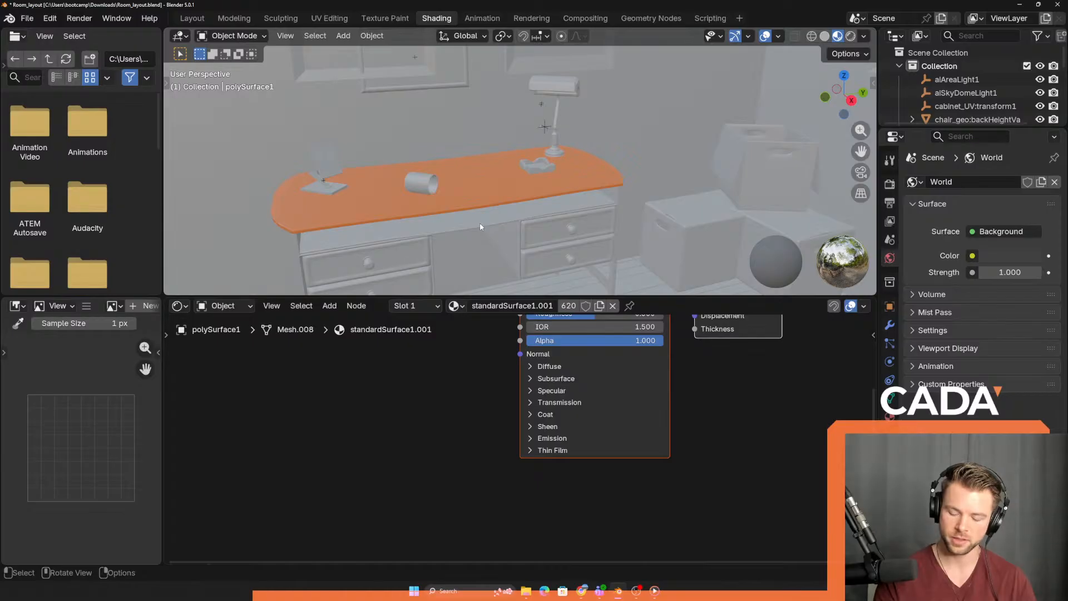
# - Try deleting the room shell that encloses the desk, and undo the deletion
pyautogui.press('KP_Decimal')
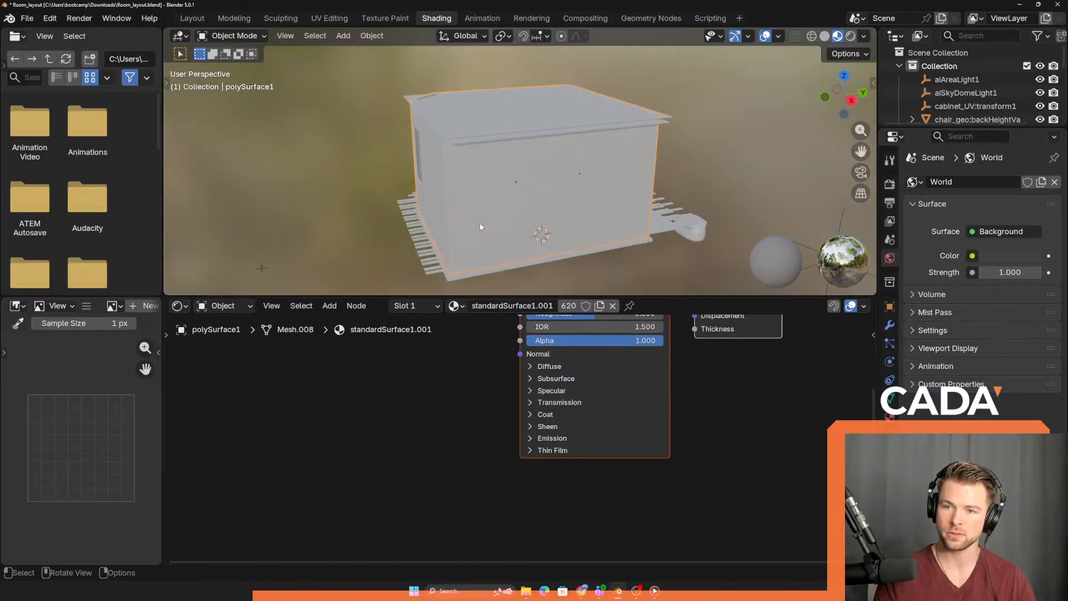
pyautogui.scroll(4, 514, 233)
pyautogui.scroll(-2, 523, 226)
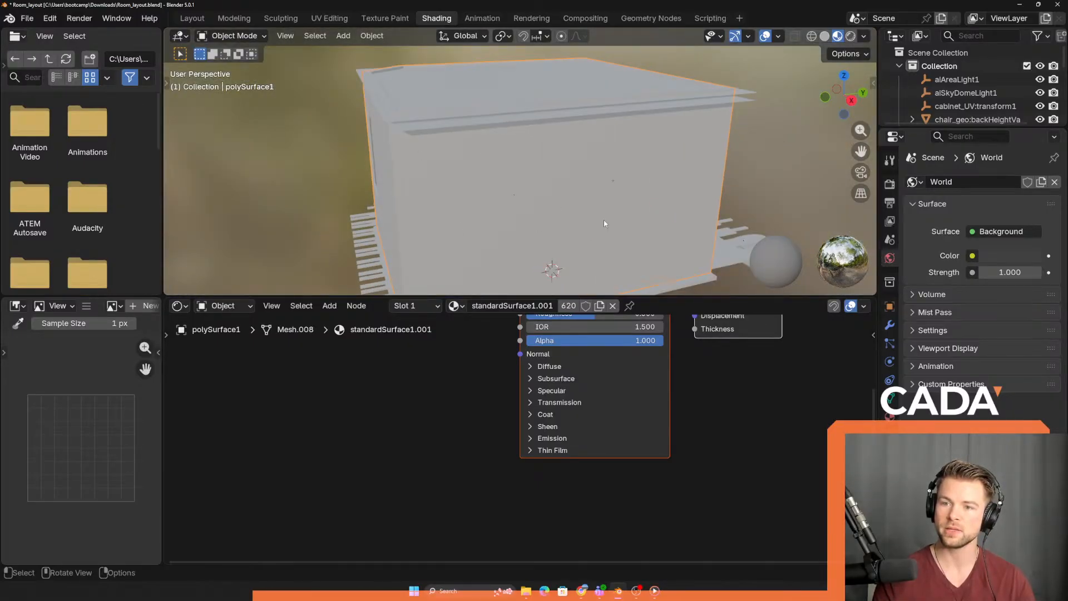
pyautogui.moveTo(604, 224); pyautogui.dragTo(323, 169, button='middle')
pyautogui.scroll(-5, 927, 117)
pyautogui.press('Delete')
pyautogui.hotkey('ctrl', 'z')
# - Close the file browser and image editor areas of the Shading workspace and enlarge the shader editor beneath the desk view
pyautogui.scroll(6, 546, 175)
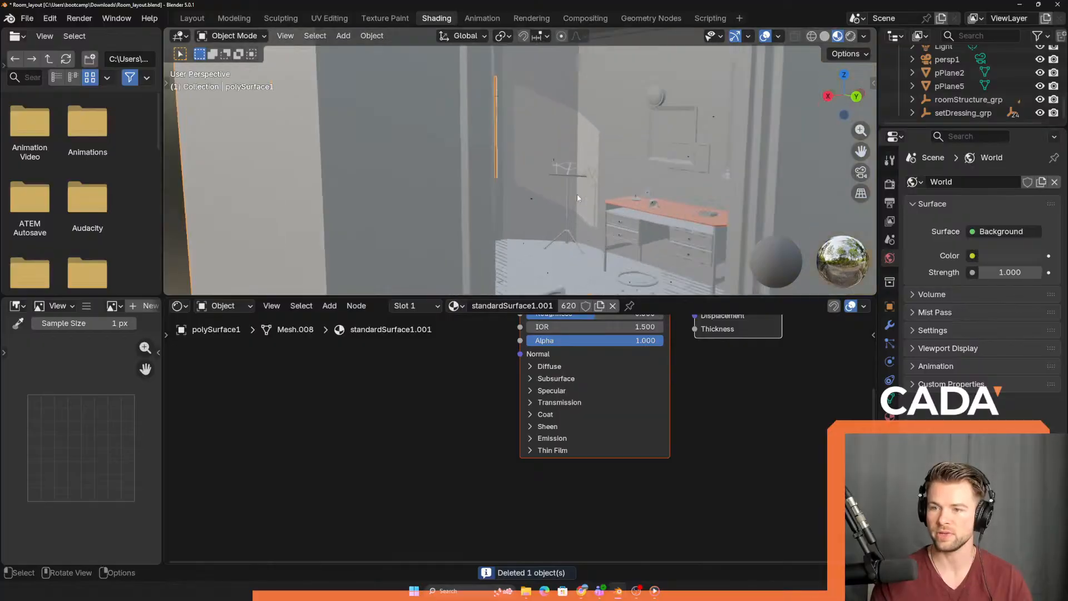
pyautogui.scroll(4, 590, 202)
pyautogui.moveTo(610, 207); pyautogui.dragTo(474, 218, button='middle')
pyautogui.scroll(2, 533, 139)
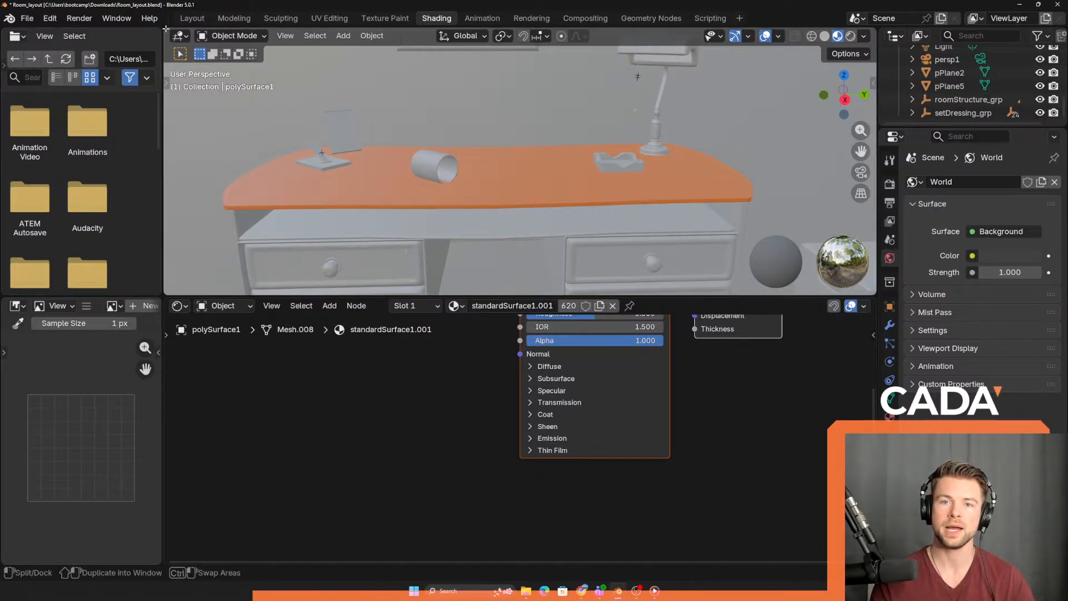
pyautogui.moveTo(165, 29); pyautogui.dragTo(123, 32)
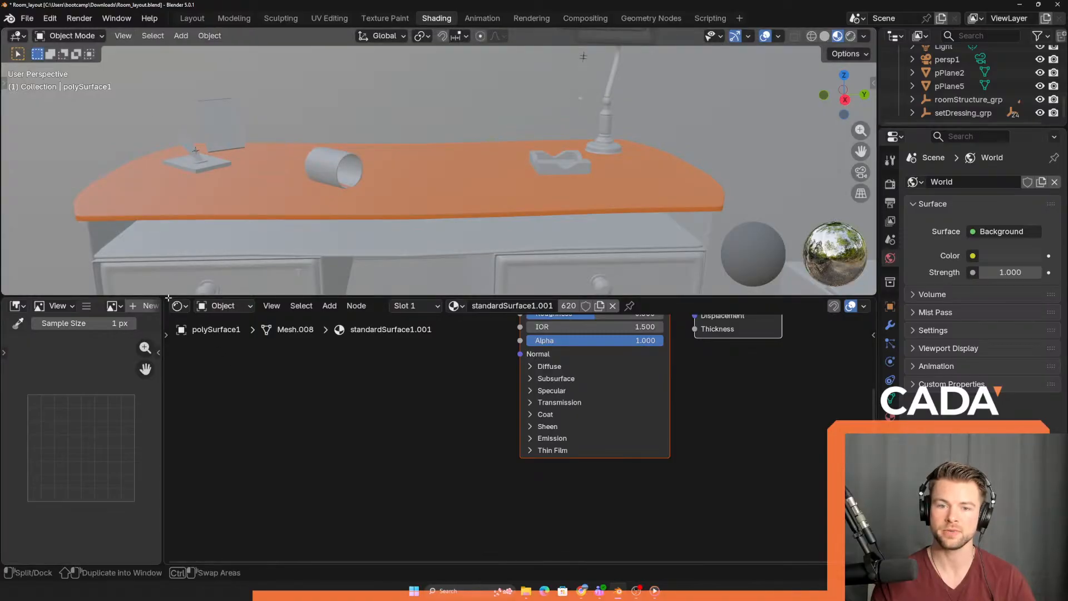
pyautogui.moveTo(168, 299); pyautogui.dragTo(158, 350)
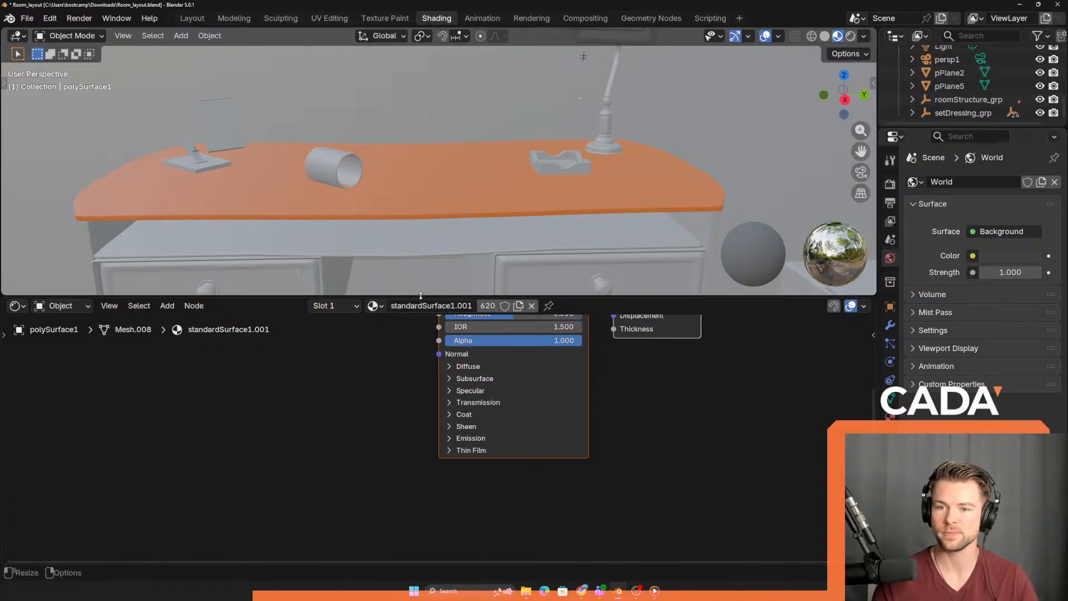
pyautogui.moveTo(424, 295); pyautogui.dragTo(424, 196)
# - Select the desk's tabletop to show the nodes of its Table_Top material
pyautogui.moveTo(442, 156); pyautogui.dragTo(762, 61, button='middle')
pyautogui.scroll(-4, 390, 381)
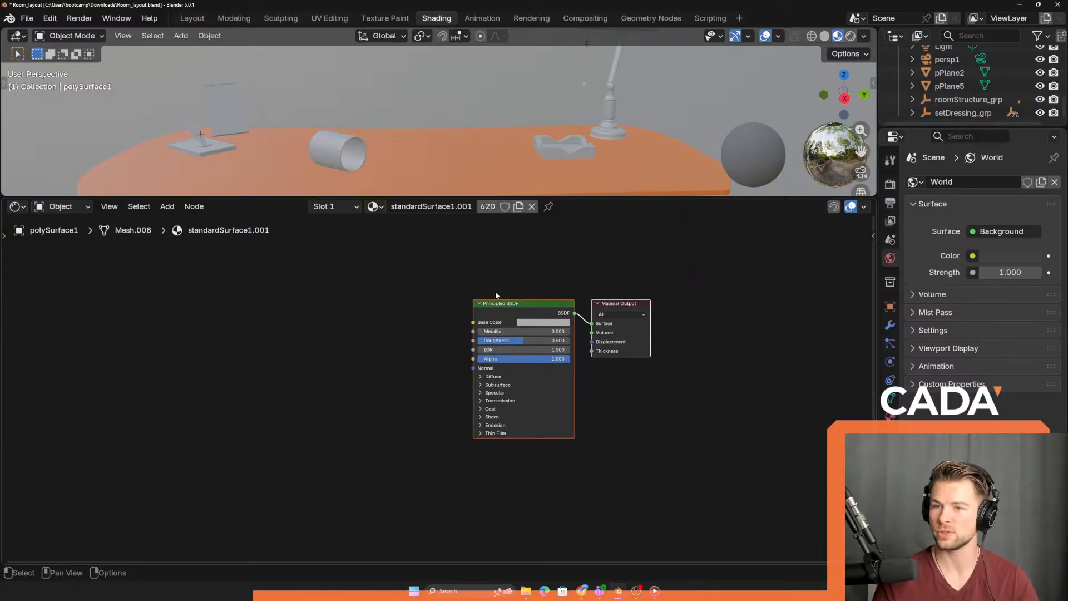
pyautogui.click(441, 144)
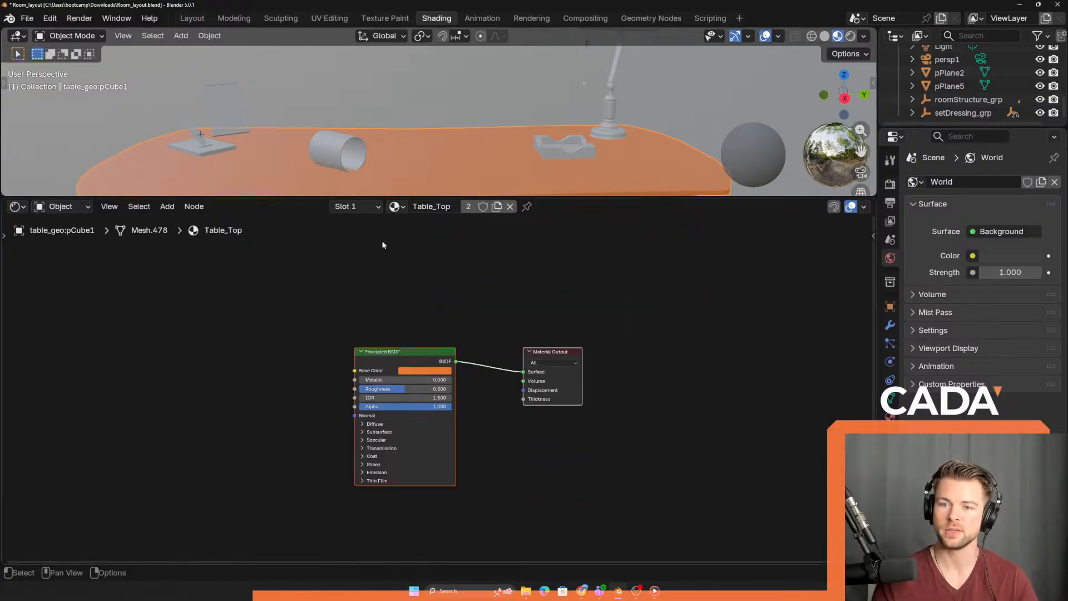
# - Move the Principled BSDF and Material Output nodes aside to free space before them, and pick Table_Top again as the slot's material
pyautogui.moveTo(319, 315); pyautogui.dragTo(406, 286, button='middle')
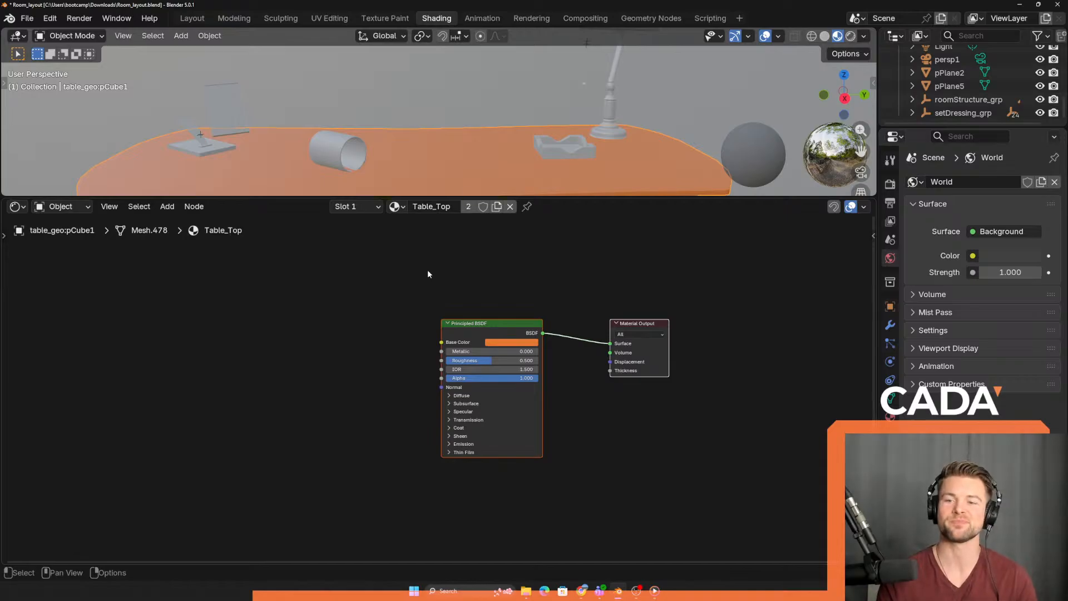
pyautogui.moveTo(415, 292); pyautogui.dragTo(656, 377)
pyautogui.moveTo(491, 323); pyautogui.dragTo(554, 321)
pyautogui.moveTo(477, 288); pyautogui.dragTo(554, 336)
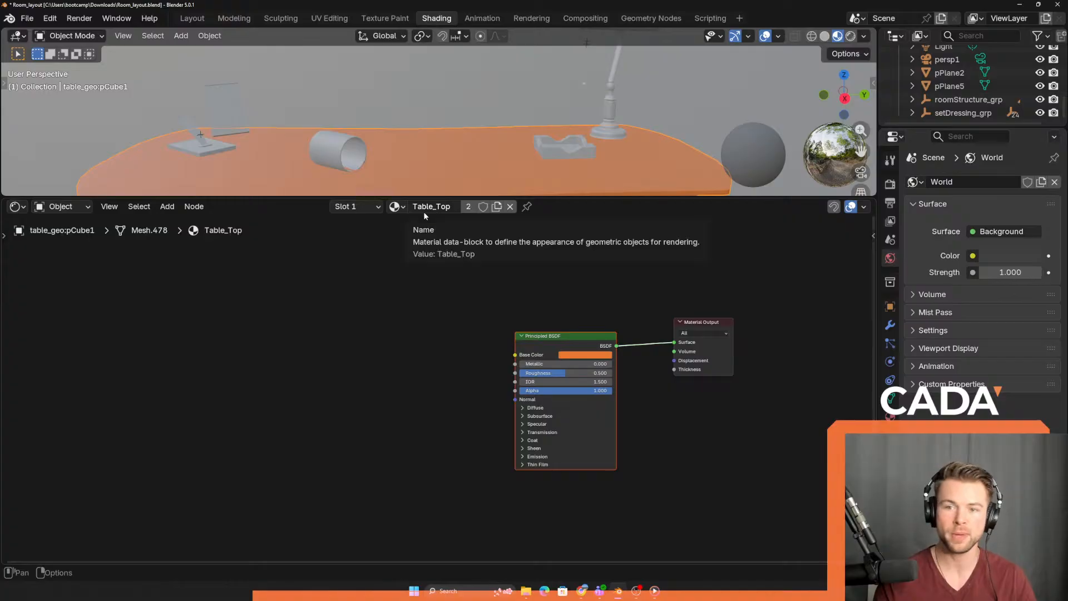
pyautogui.click(396, 207)
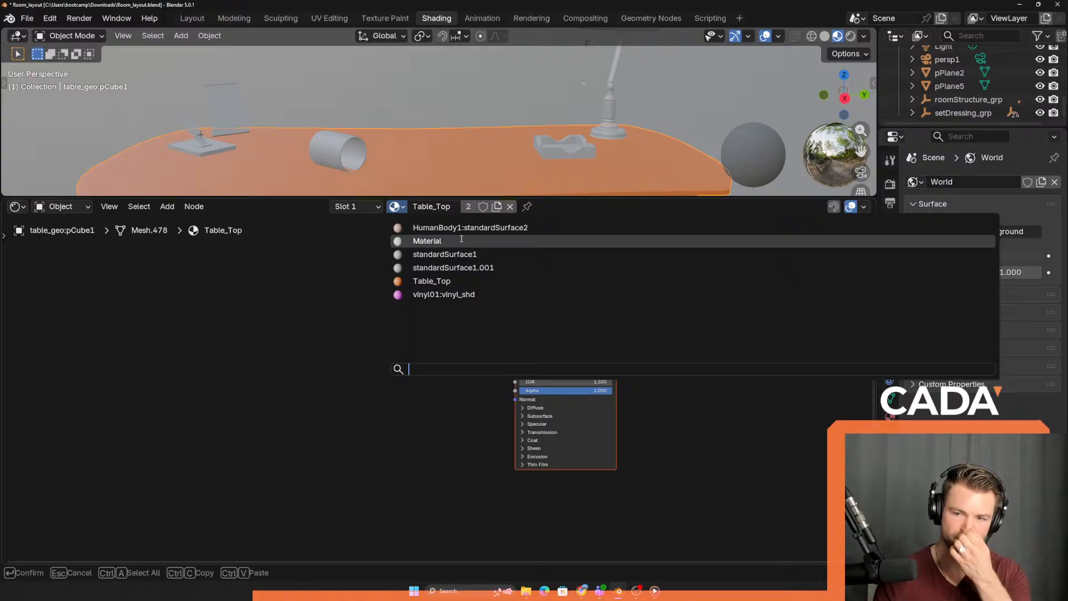
pyautogui.click(429, 281)
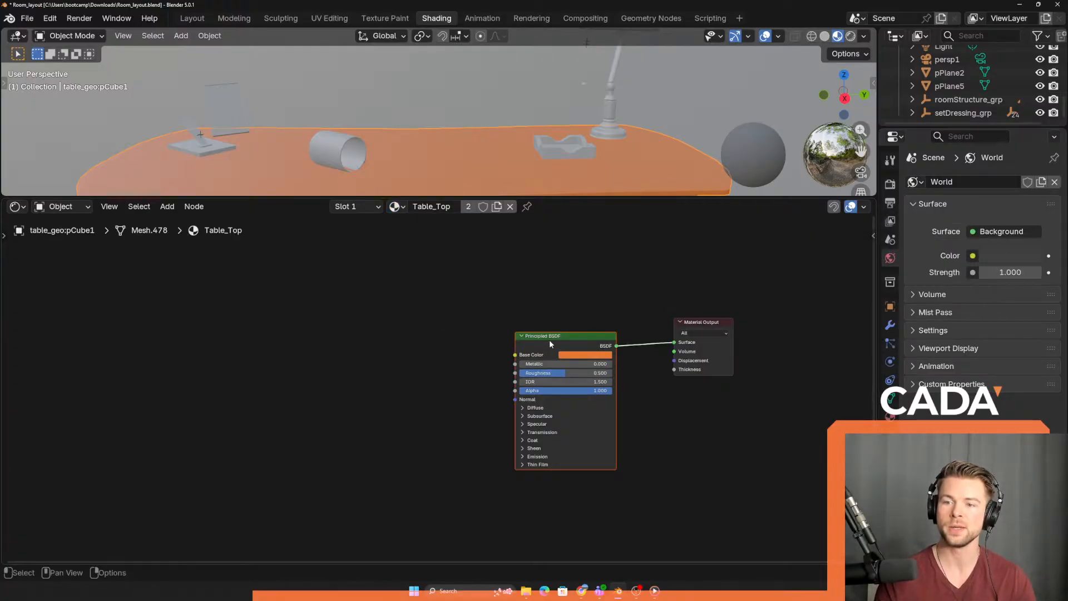
pyautogui.moveTo(550, 341); pyautogui.dragTo(553, 337)
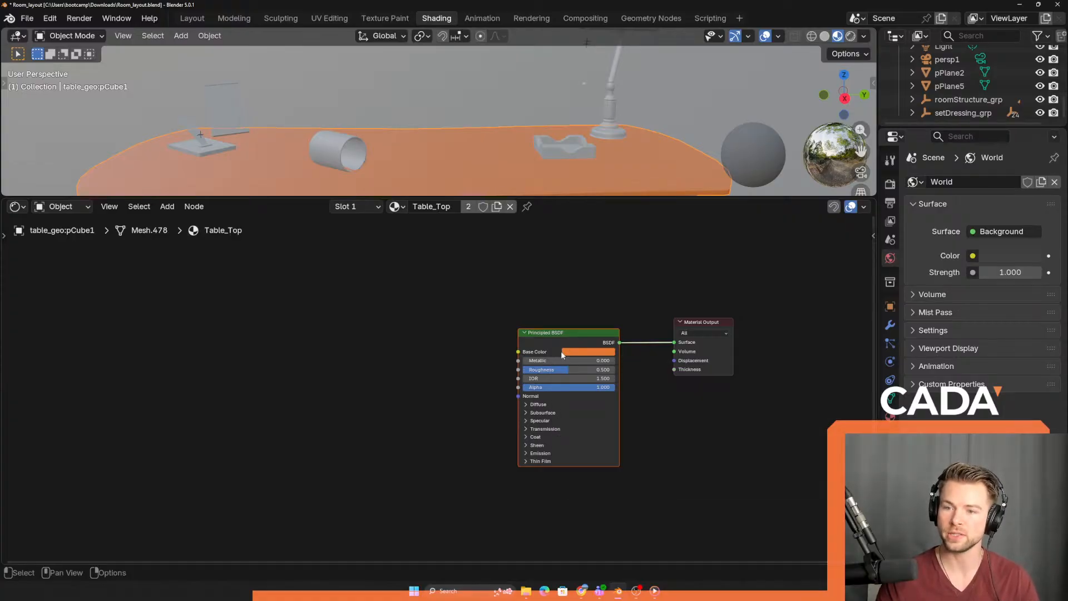
# - Bring wood_table_diff_2k from the textures folder window into the shader editor as an image node, placed well clear of the Principled BSDF
pyautogui.hotkey('alt', 'Tab')
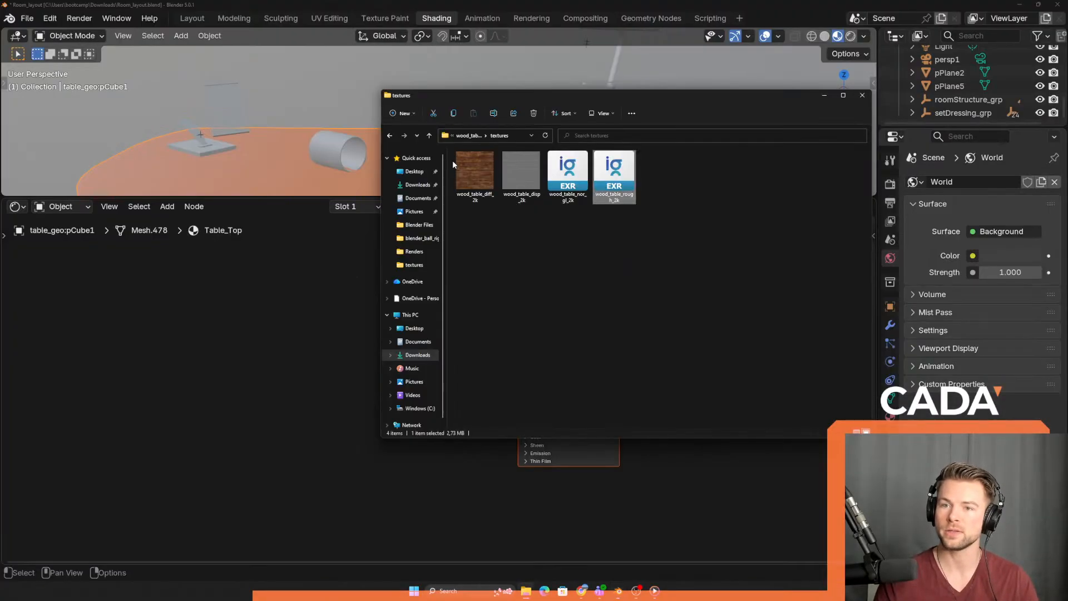
pyautogui.moveTo(485, 101); pyautogui.dragTo(557, 132)
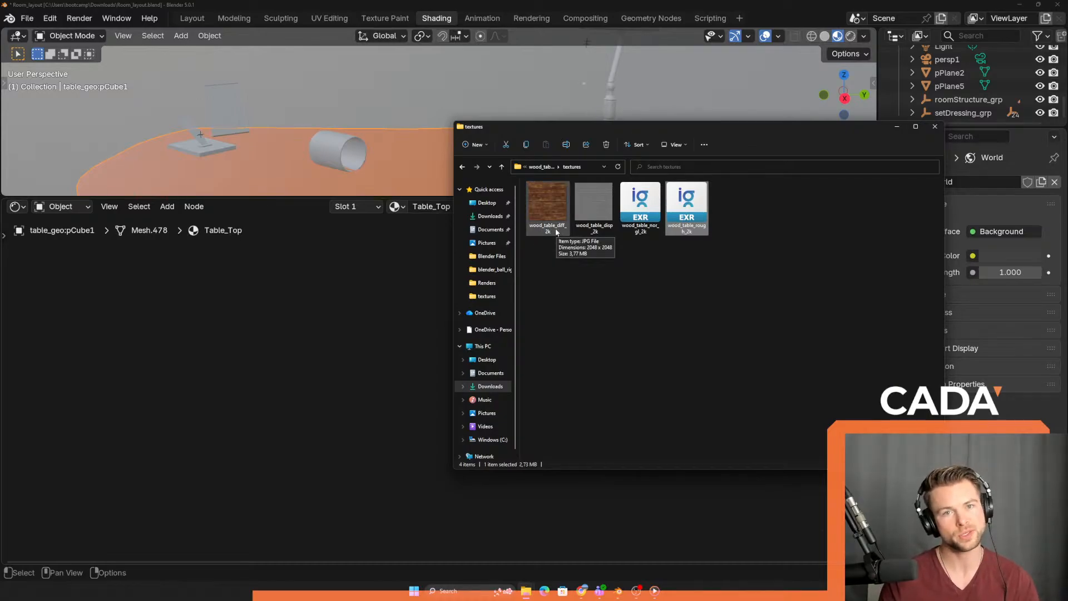
pyautogui.click(558, 215)
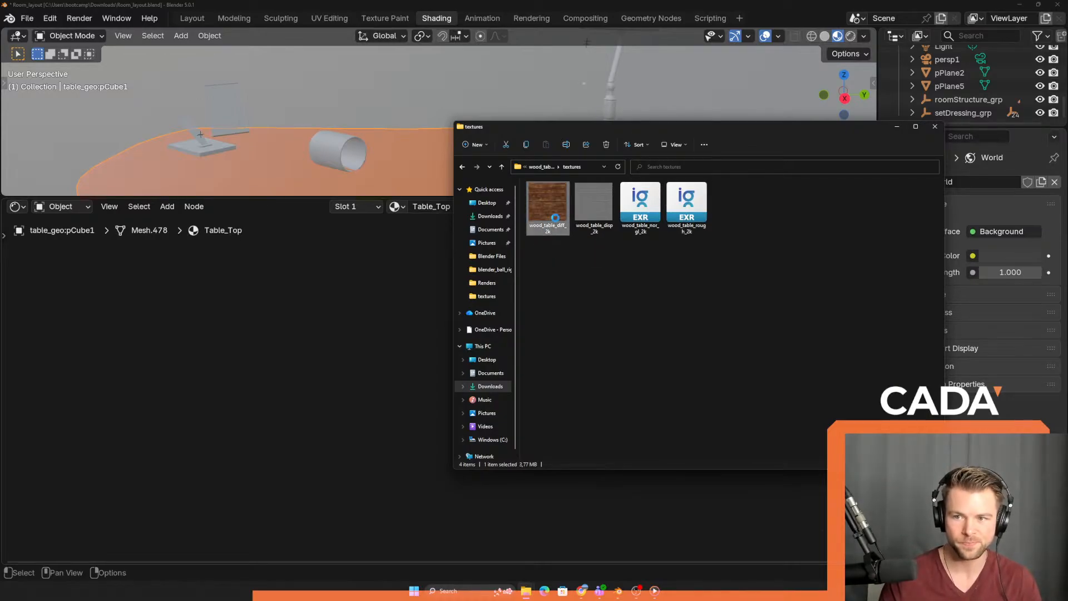
pyautogui.moveTo(557, 216); pyautogui.dragTo(285, 318)
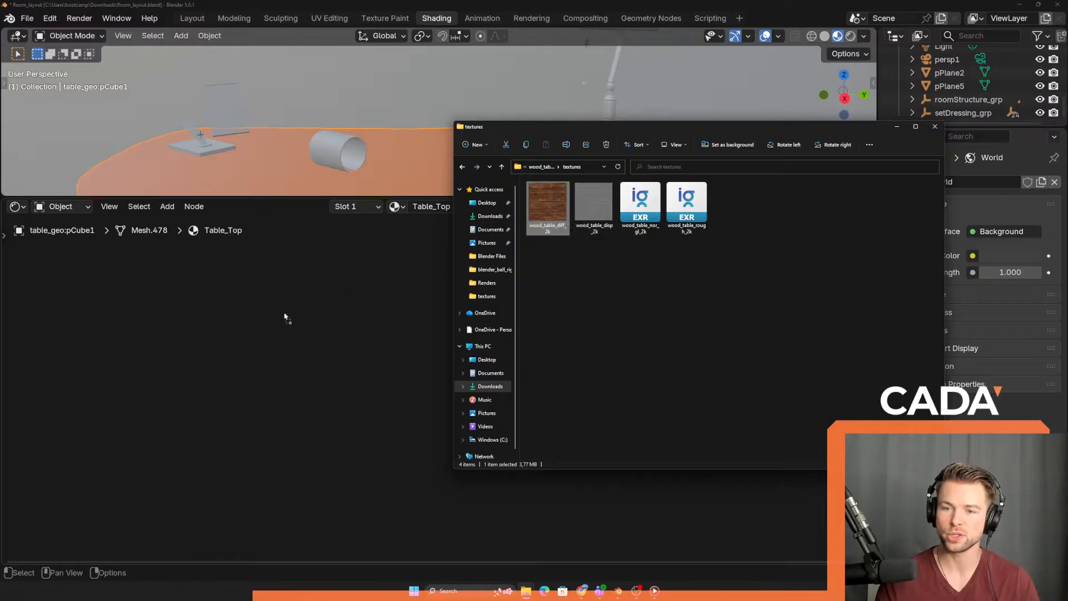
pyautogui.moveTo(204, 316); pyautogui.dragTo(159, 292)
pyautogui.click(256, 272)
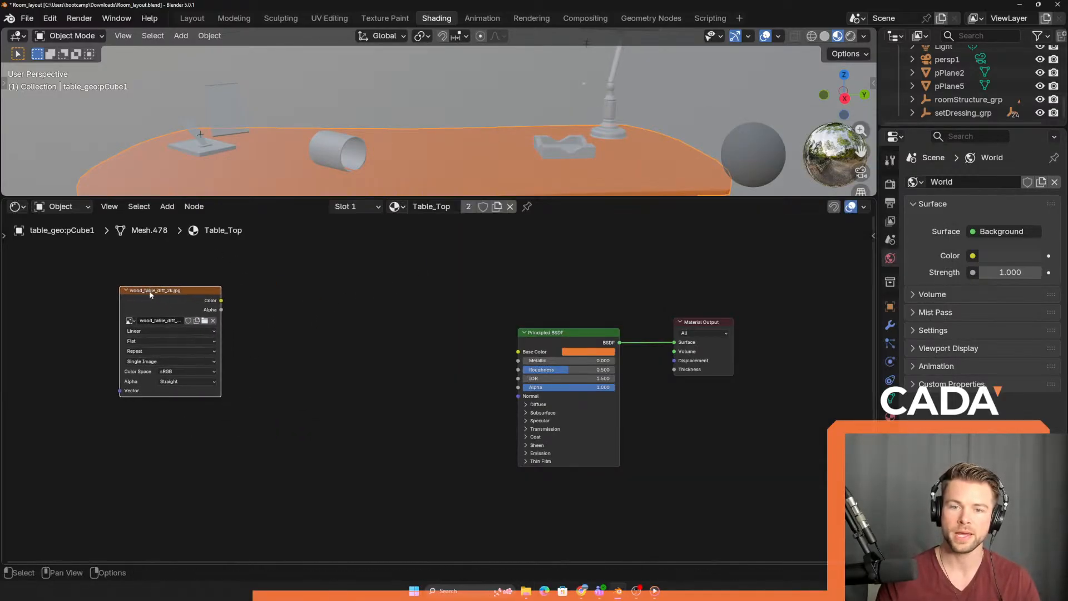
# - Search the node list for "texture" and add an empty Image Texture node between the wood image node and the Principled BSDF
pyautogui.click(291, 321)
pyautogui.hotkey('shift', 'a')
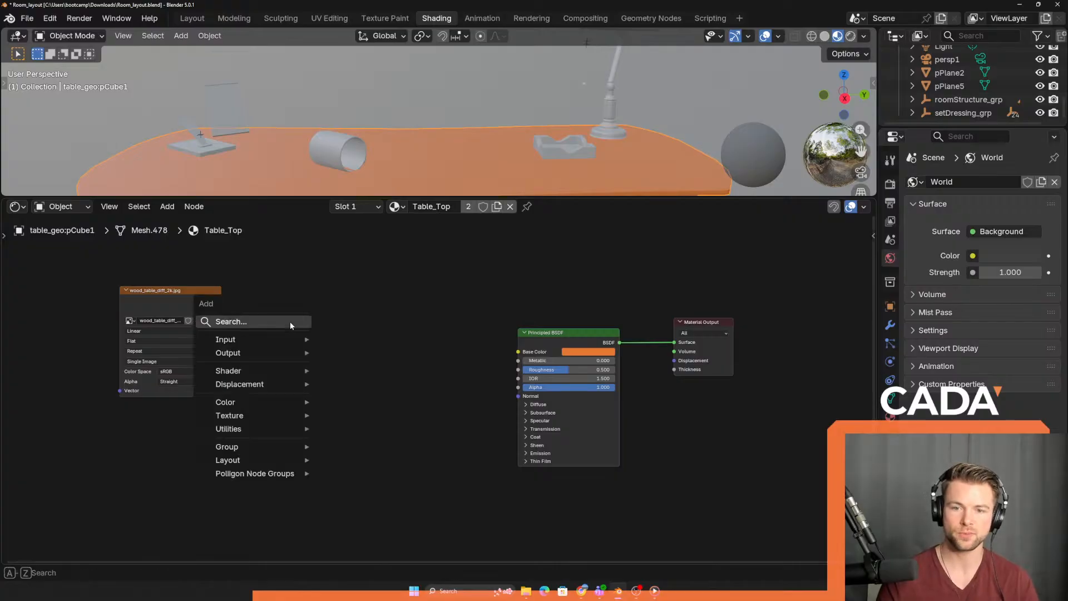
pyautogui.click(168, 207)
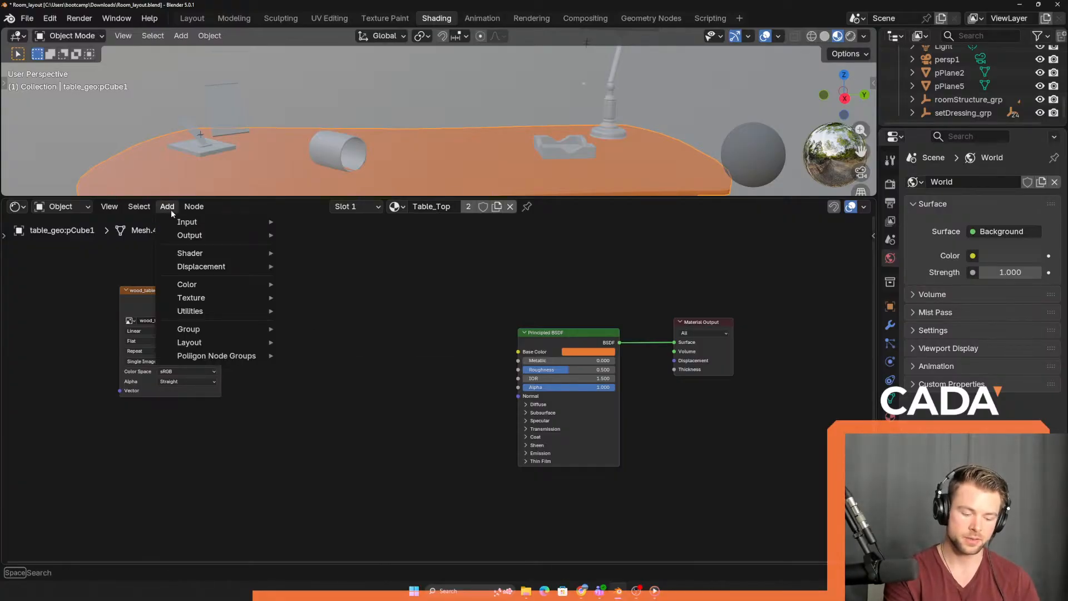
pyautogui.write('textu')
pyautogui.press('Down')
pyautogui.press('Down')
pyautogui.press('Down')
pyautogui.press('Down')
pyautogui.press('Down')
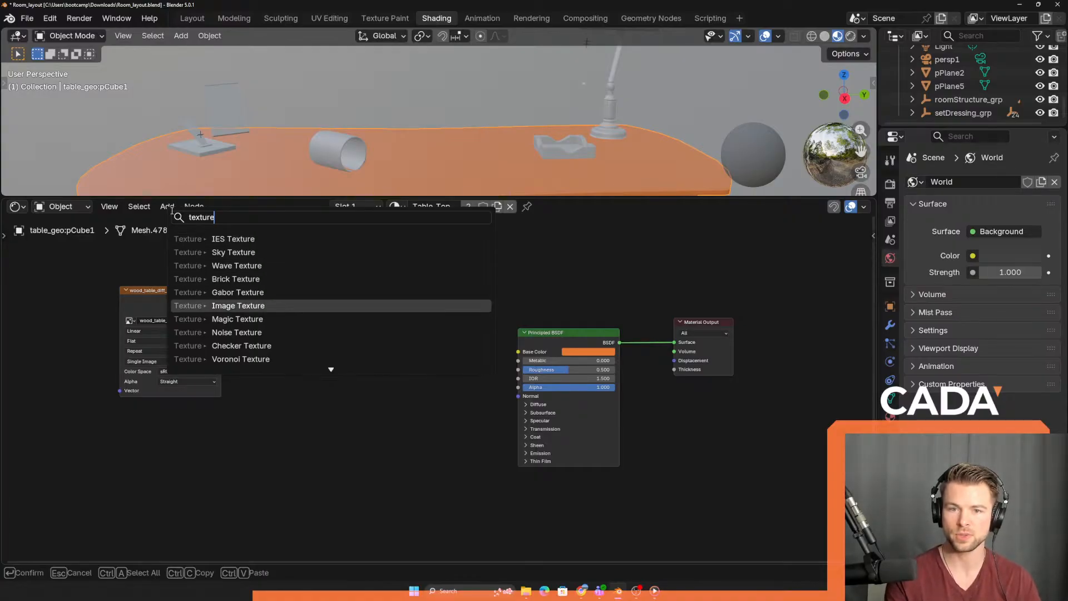
pyautogui.press('Return')
pyautogui.click(321, 309)
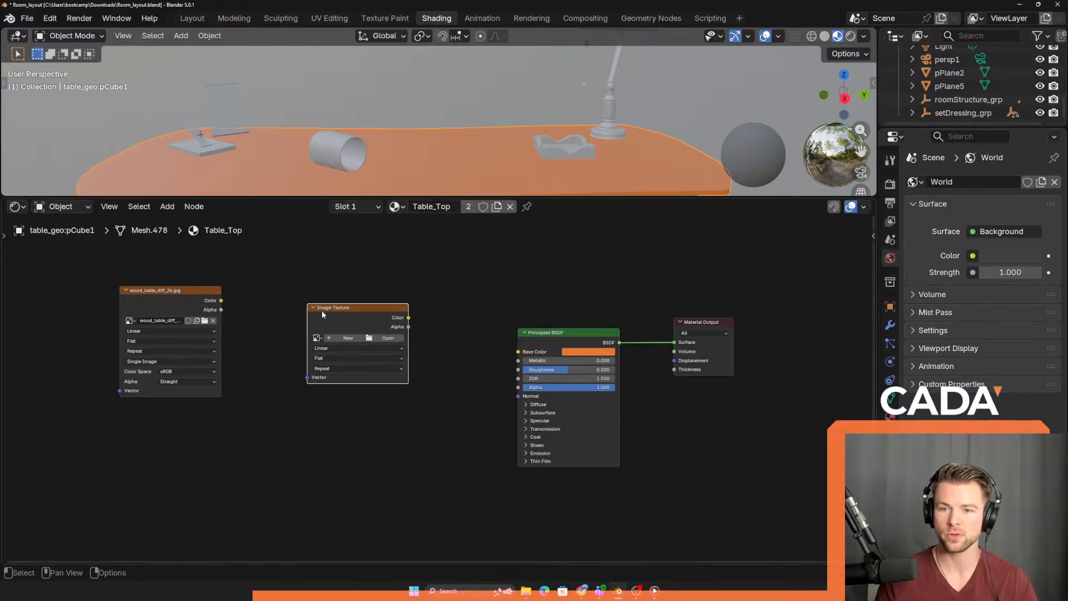
# - Load wood_table_diff_2k.jpg from the wood_table_2k.blend textures folder into the empty Image Texture node and place it beside the first image node
pyautogui.click(372, 341)
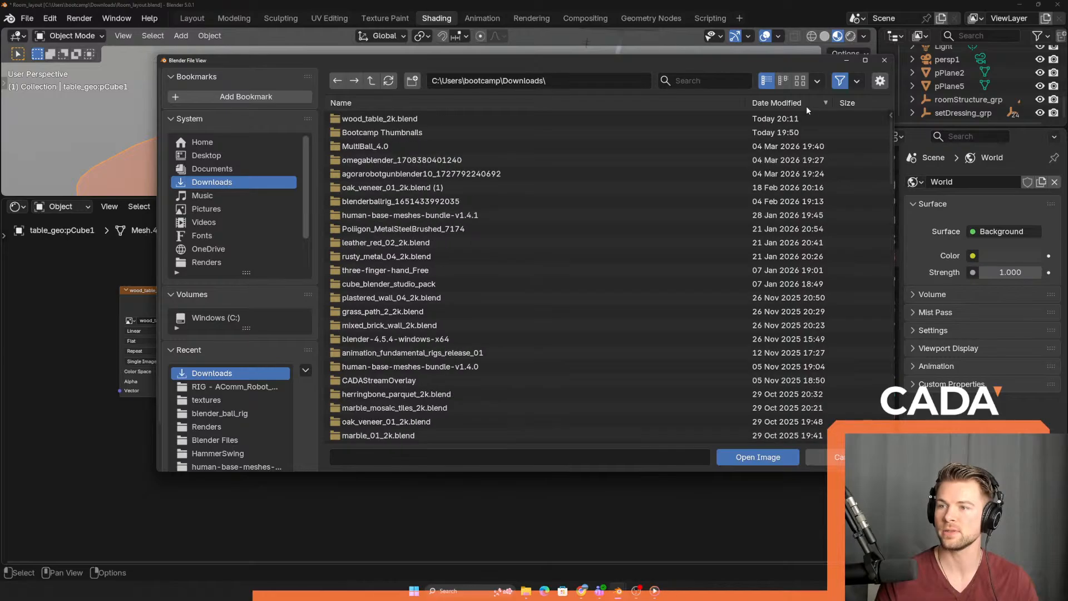
pyautogui.click(455, 120)
pyautogui.doubleClick(457, 122)
pyautogui.doubleClick(378, 118)
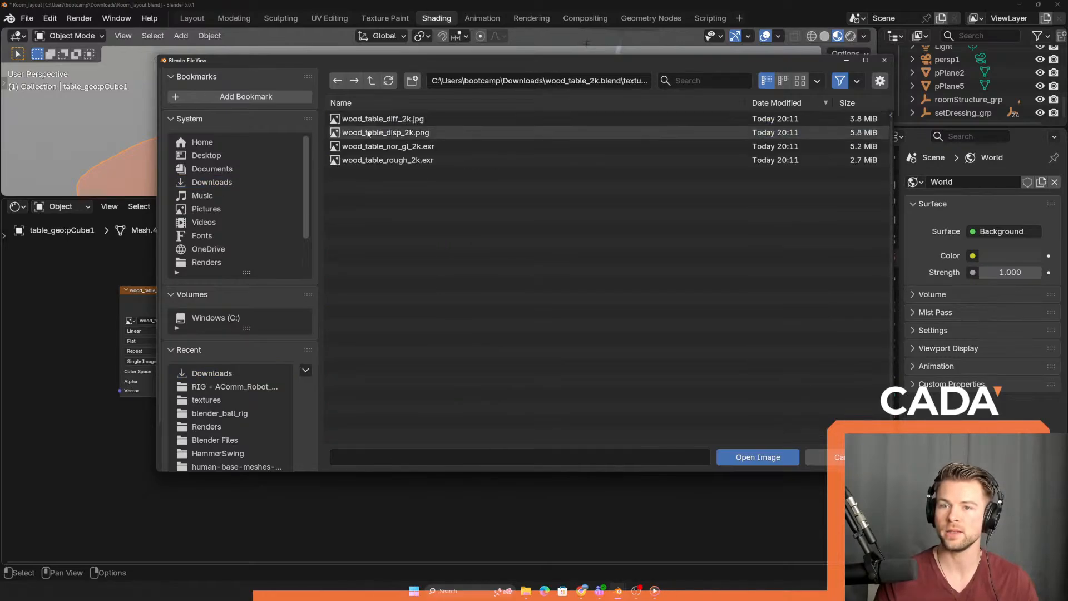
pyautogui.click(384, 119)
pyautogui.click(757, 457)
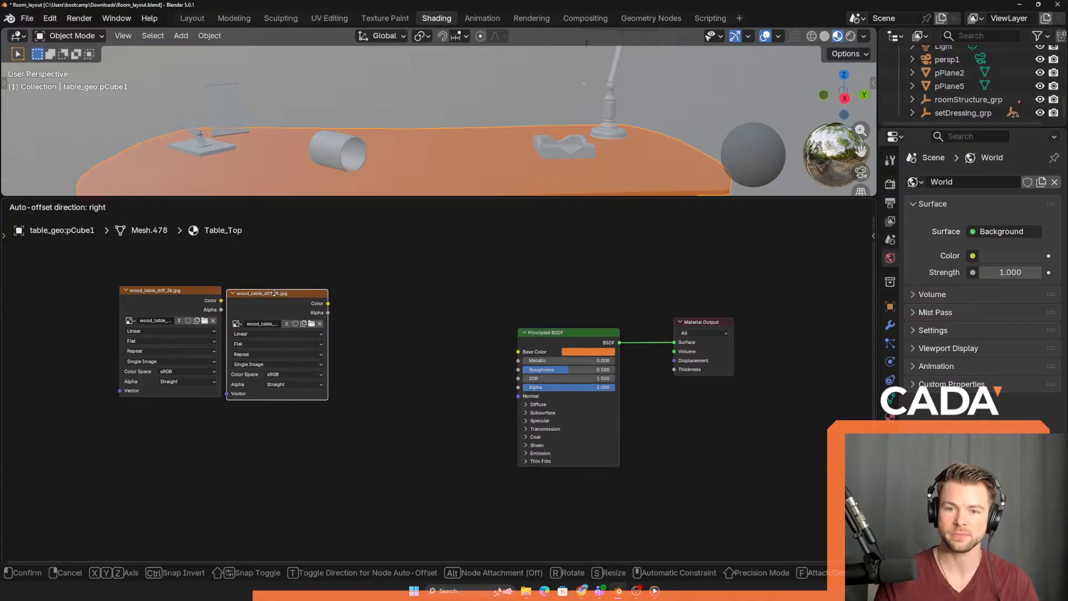
pyautogui.click(257, 294)
pyautogui.hotkey('alt', 'Tab')
pyautogui.click(442, 135)
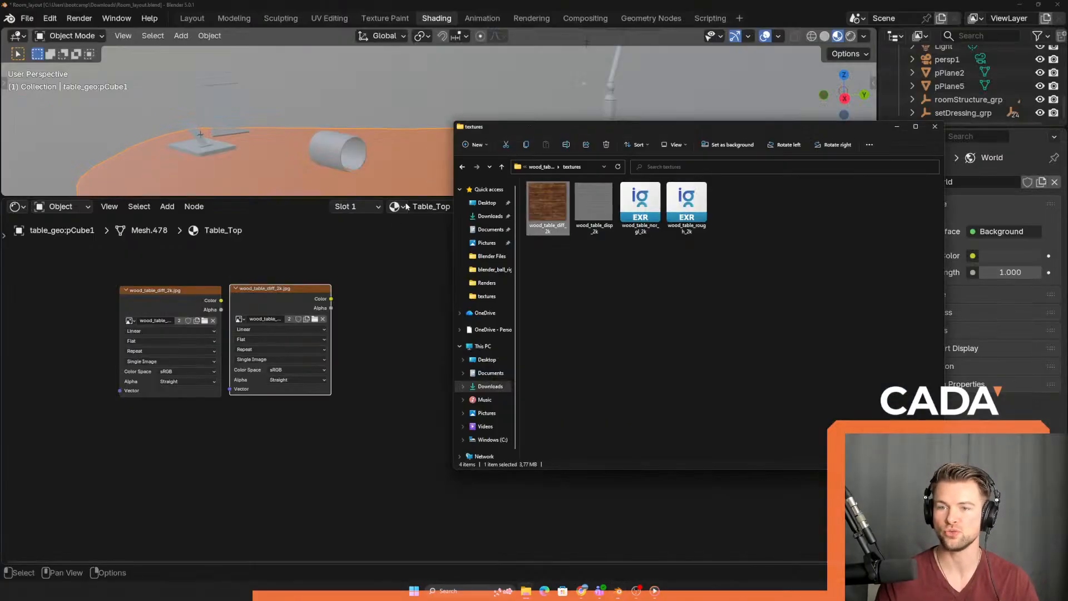
pyautogui.click(390, 272)
pyautogui.click(286, 290)
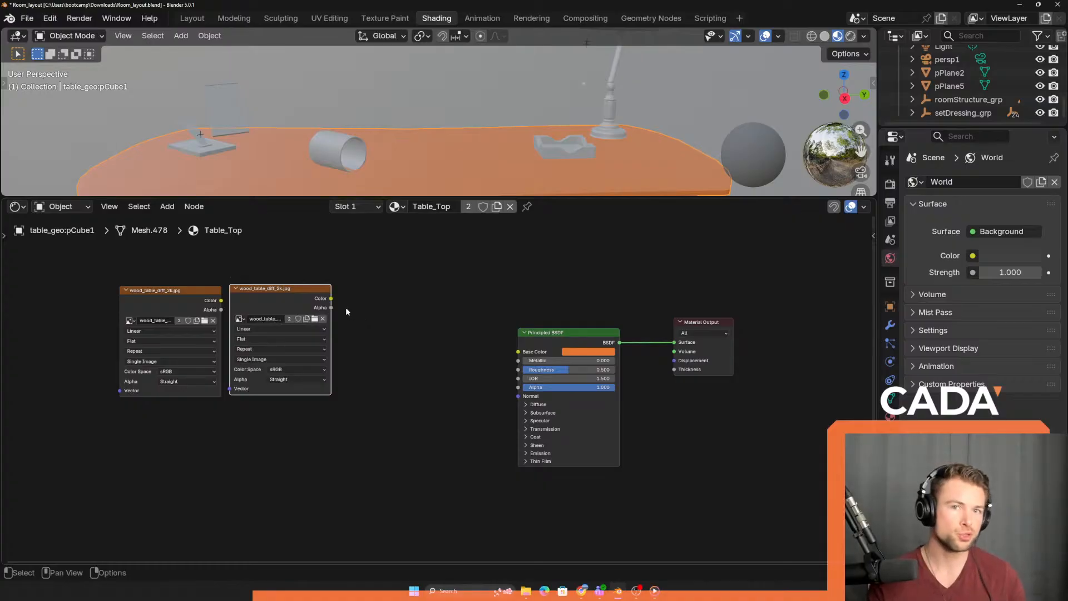
pyautogui.click(166, 206)
pyautogui.moveTo(201, 225)
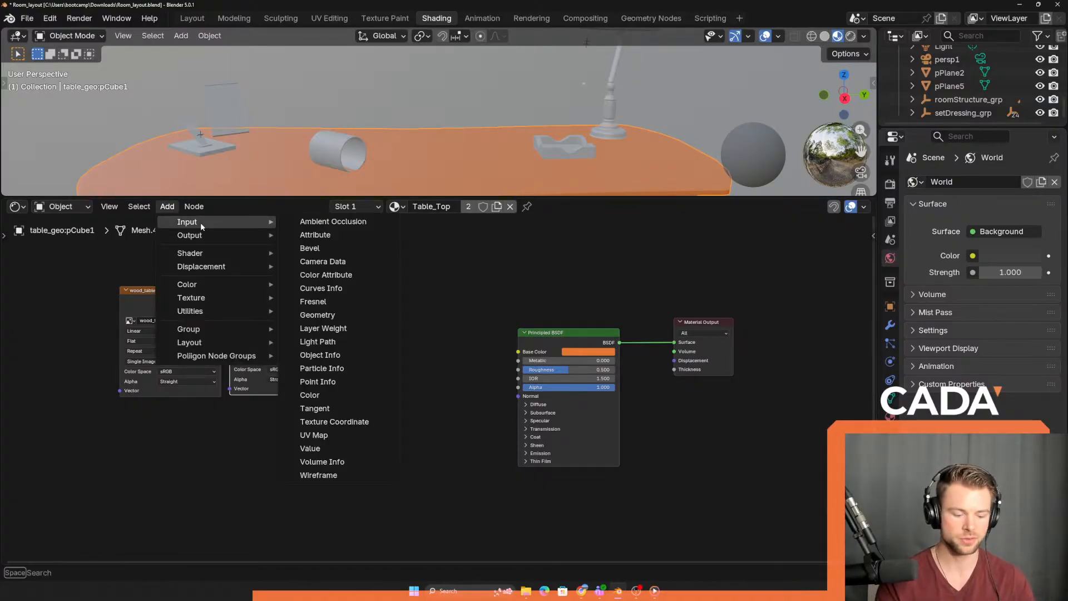
pyautogui.write('ima')
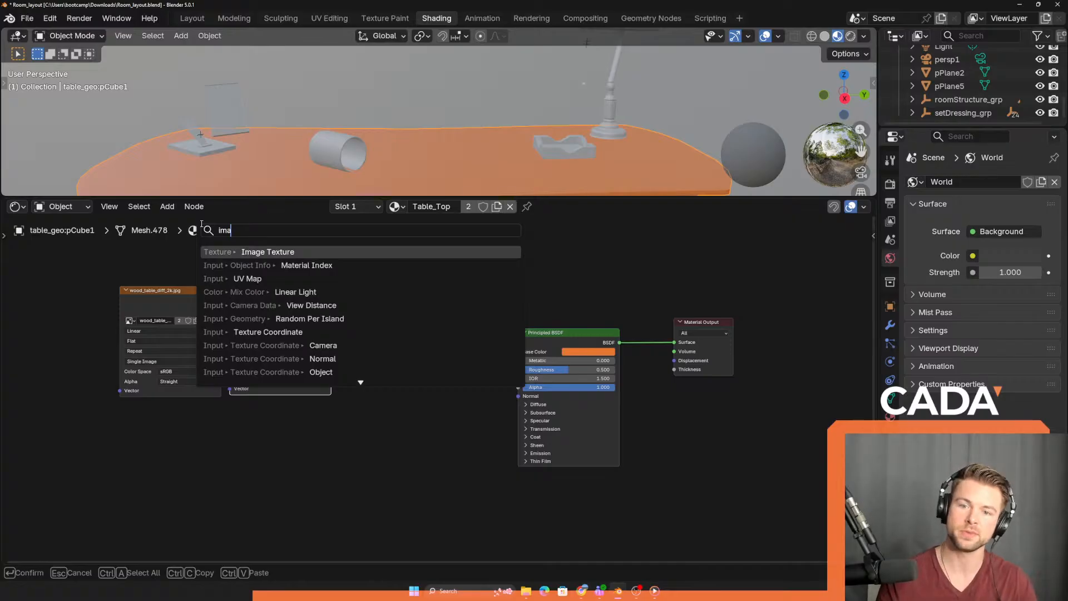
pyautogui.click(126, 266)
# - Delete the duplicate wood_table_diff_2k.jpg node and move the remaining one closer to the Principled BSDF
pyautogui.moveTo(298, 267); pyautogui.dragTo(292, 333)
pyautogui.press('x')
pyautogui.moveTo(181, 289); pyautogui.dragTo(389, 306)
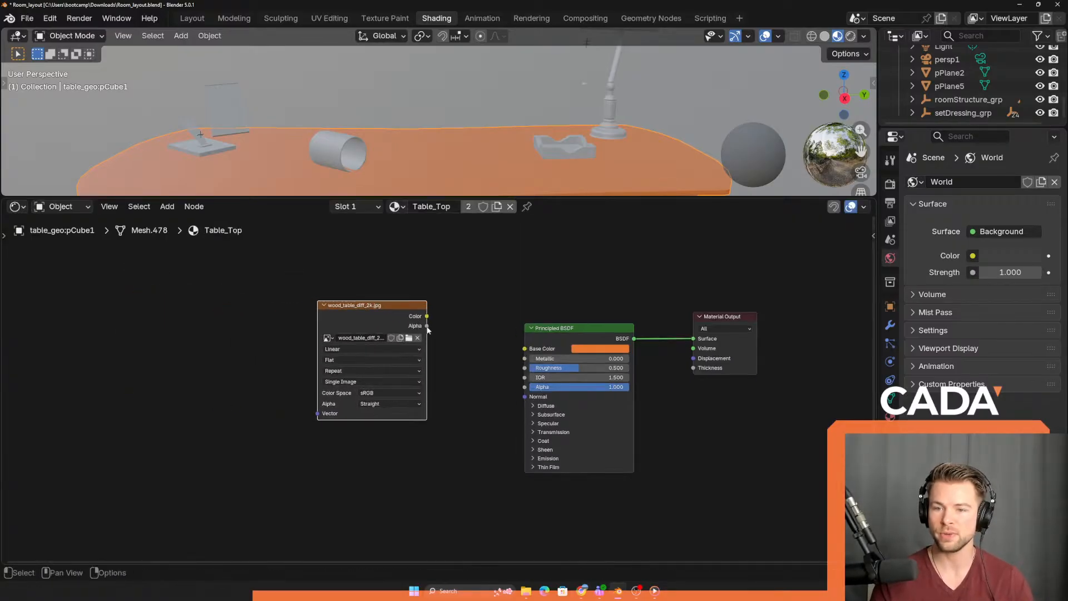
# - Connect the Color output of the wood_table_diff_2k.jpg node to the Base Color input of the Principled BSDF
pyautogui.scroll(2, 422, 290)
pyautogui.scroll(1, 427, 306)
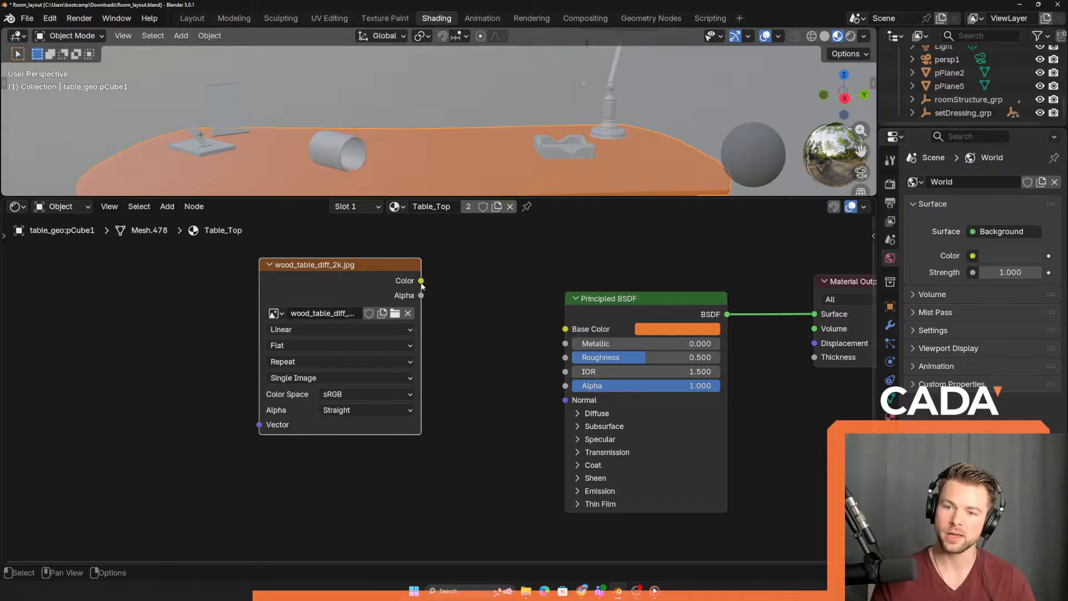
pyautogui.moveTo(423, 283); pyautogui.dragTo(566, 333)
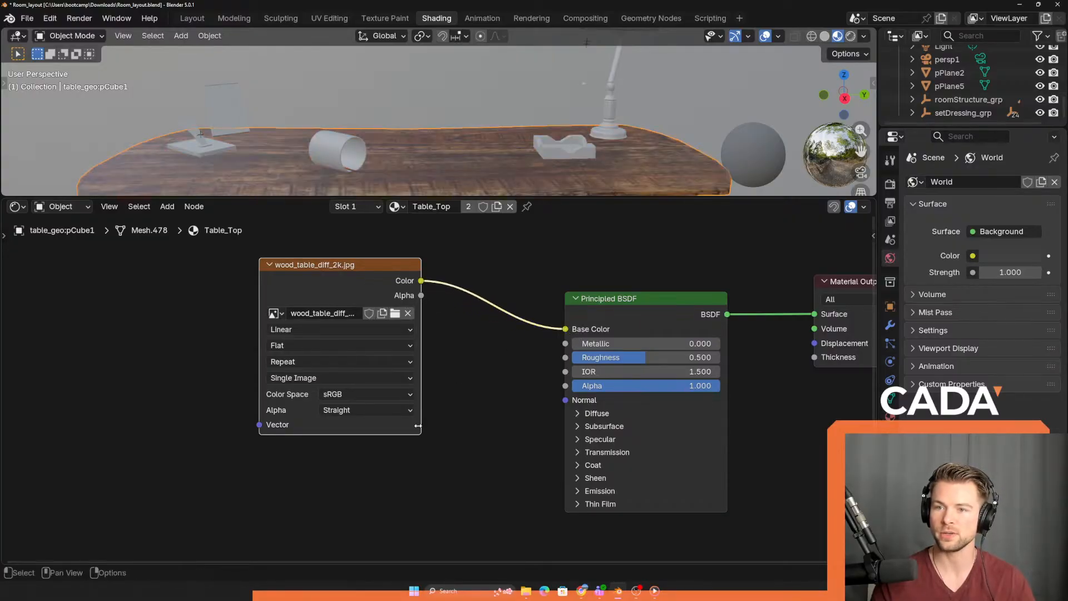
# - Examine from above and up close how the wood texture lies on the desk's tabletop
pyautogui.moveTo(412, 109); pyautogui.dragTo(437, 144, button='middle')
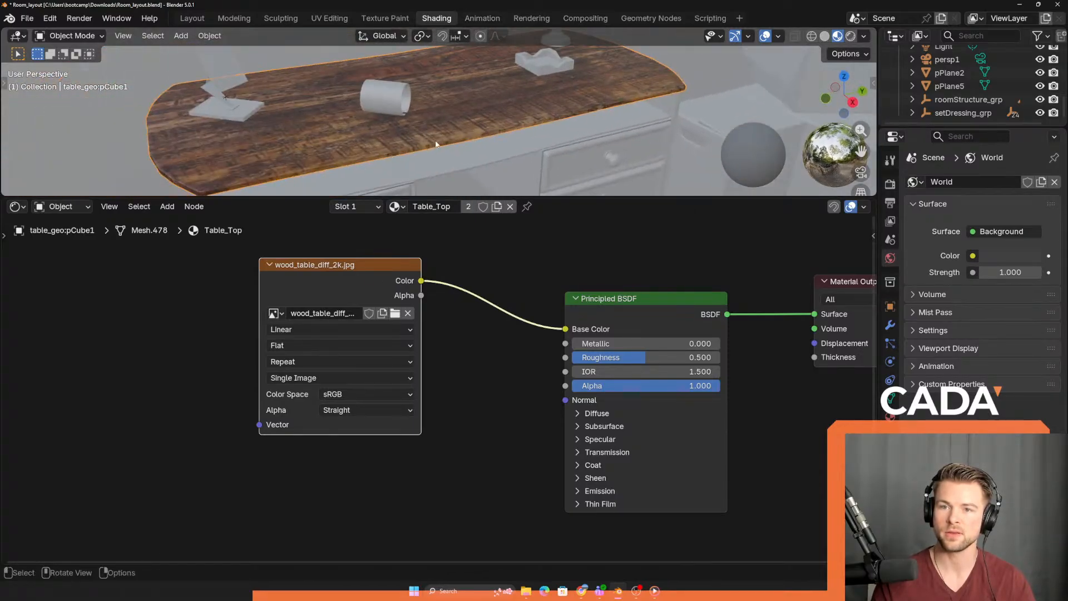
pyautogui.moveTo(371, 121); pyautogui.dragTo(411, 75)
pyautogui.moveTo(388, 111); pyautogui.dragTo(391, 113)
pyautogui.keyDown('ctrl'); pyautogui.moveTo(413, 131); pyautogui.dragTo(413, 77, button='middle'); pyautogui.keyUp('ctrl')
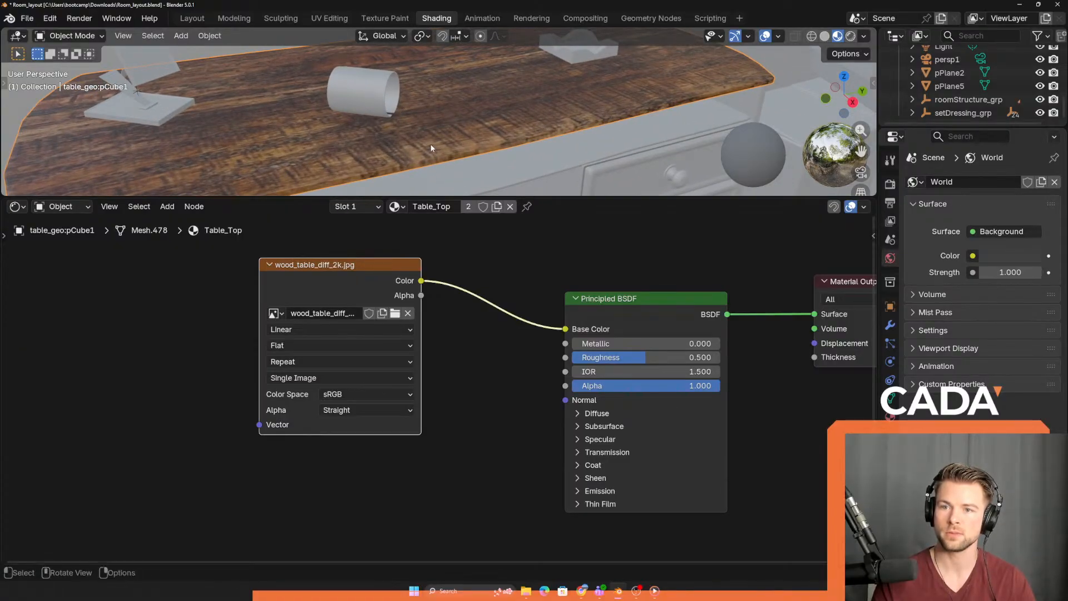
pyautogui.moveTo(442, 147)
pyautogui.keyDown('ctrl'); pyautogui.mouseDown(button='middle')
pyautogui.moveTo(446, 190)
pyautogui.moveTo(451, 117)
pyautogui.moveTo(488, 111)
pyautogui.moveTo(446, 125)
pyautogui.moveTo(301, 114)
pyautogui.mouseUp(button='middle'); pyautogui.keyUp('ctrl')
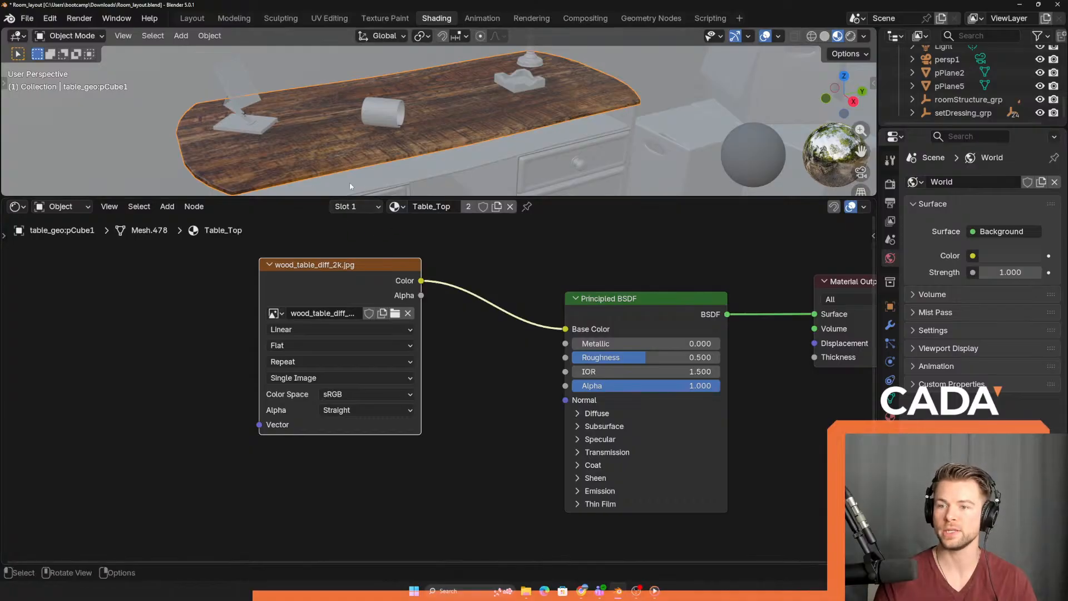
pyautogui.moveTo(345, 271)
pyautogui.mouseDown()
pyautogui.moveTo(346, 291)
pyautogui.moveTo(351, 262)
pyautogui.mouseUp()
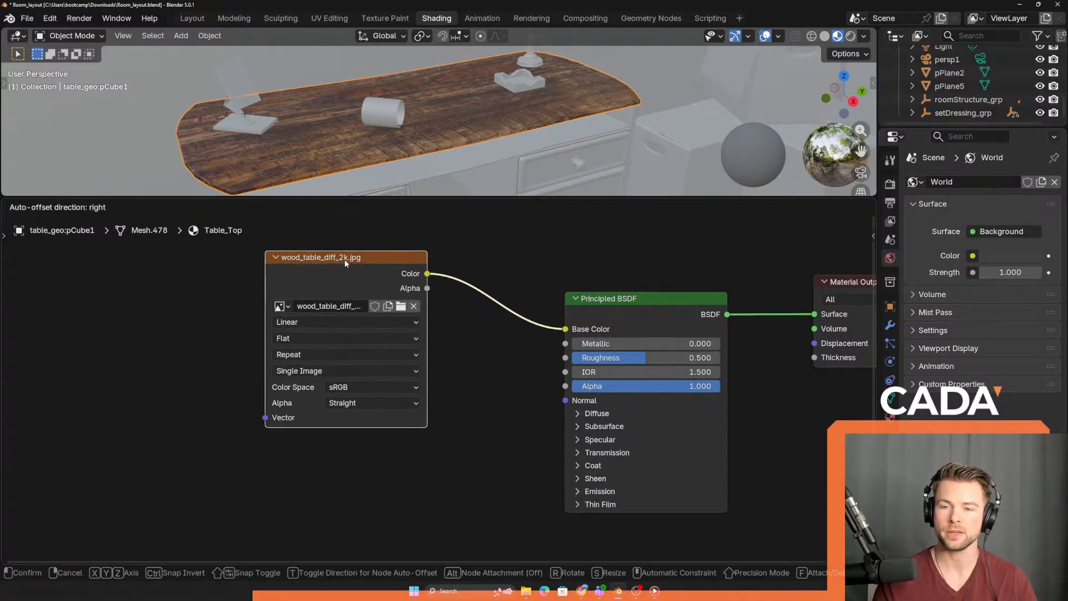
pyautogui.moveTo(433, 119); pyautogui.dragTo(433, 124, button='middle')
pyautogui.scroll(2, 432, 124)
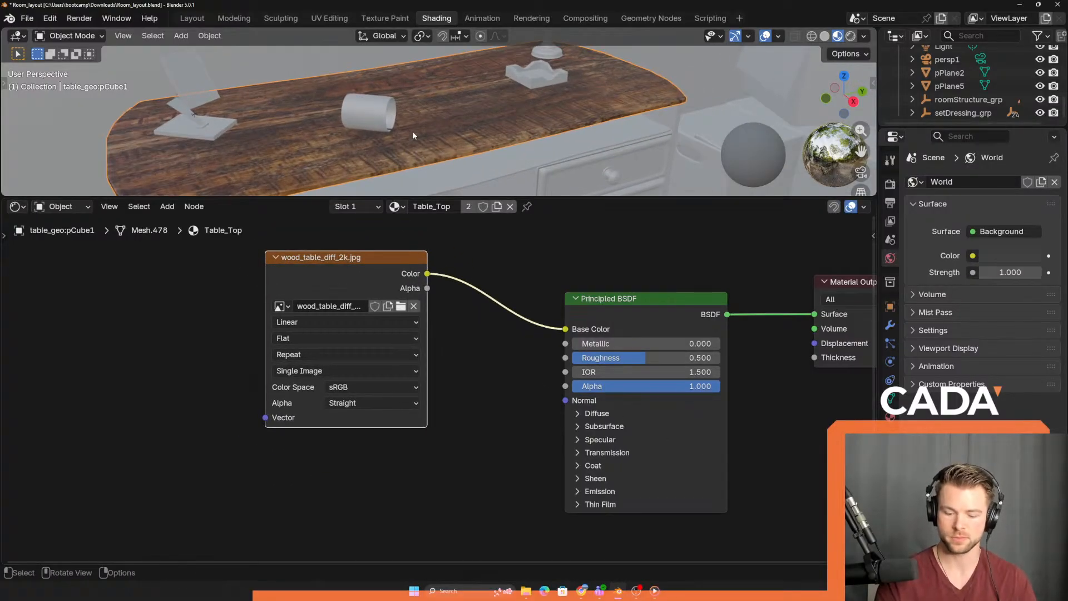
# - Isolate the tabletop in local view and bring its wood surface up close
pyautogui.press('/')
pyautogui.press('/')
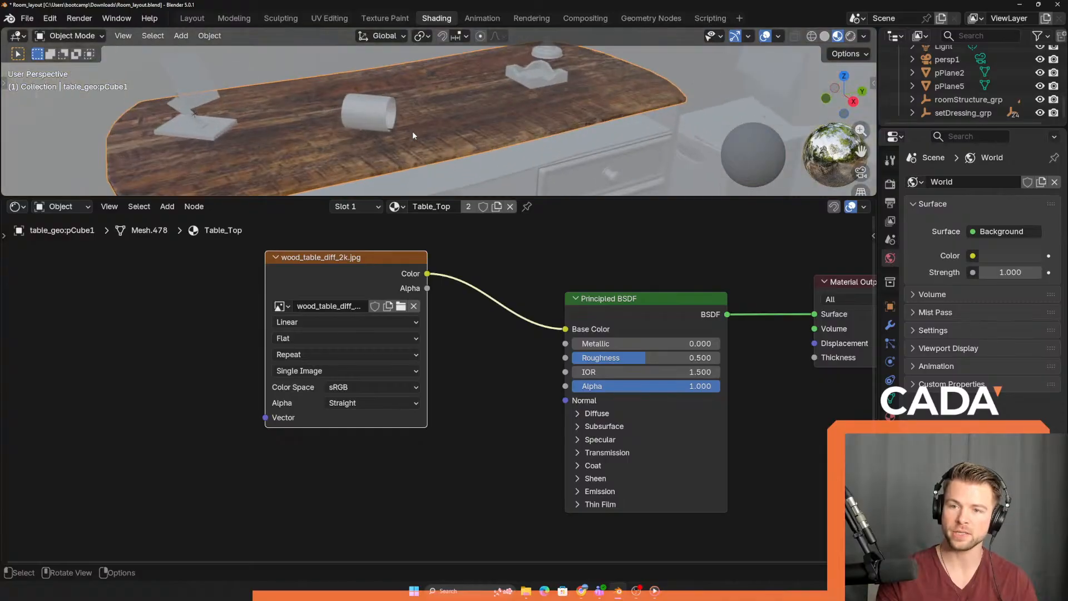
pyautogui.press('/')
pyautogui.press('/')
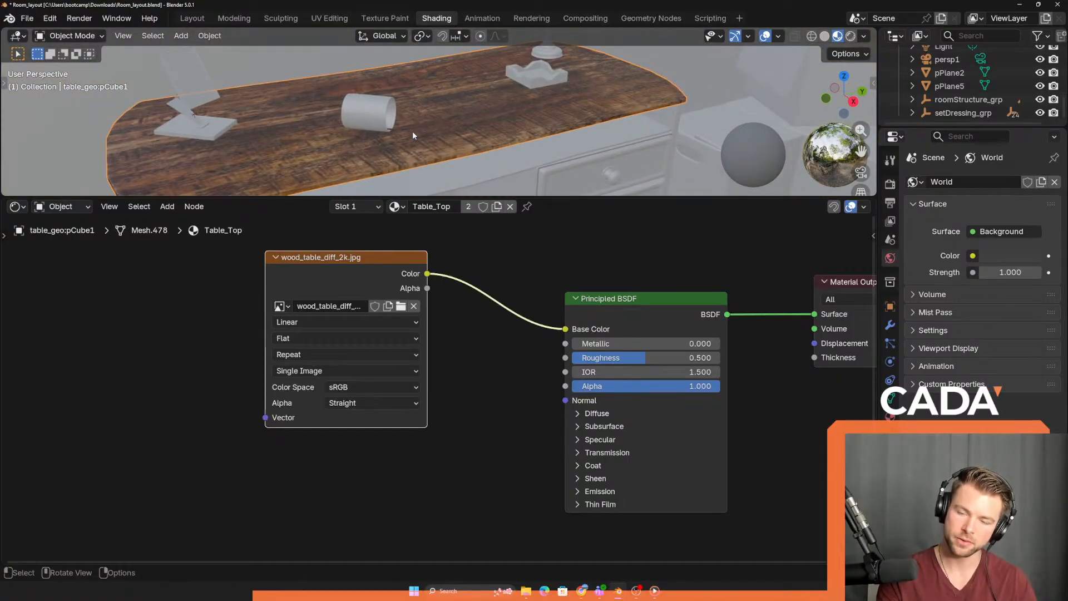
pyautogui.press('/')
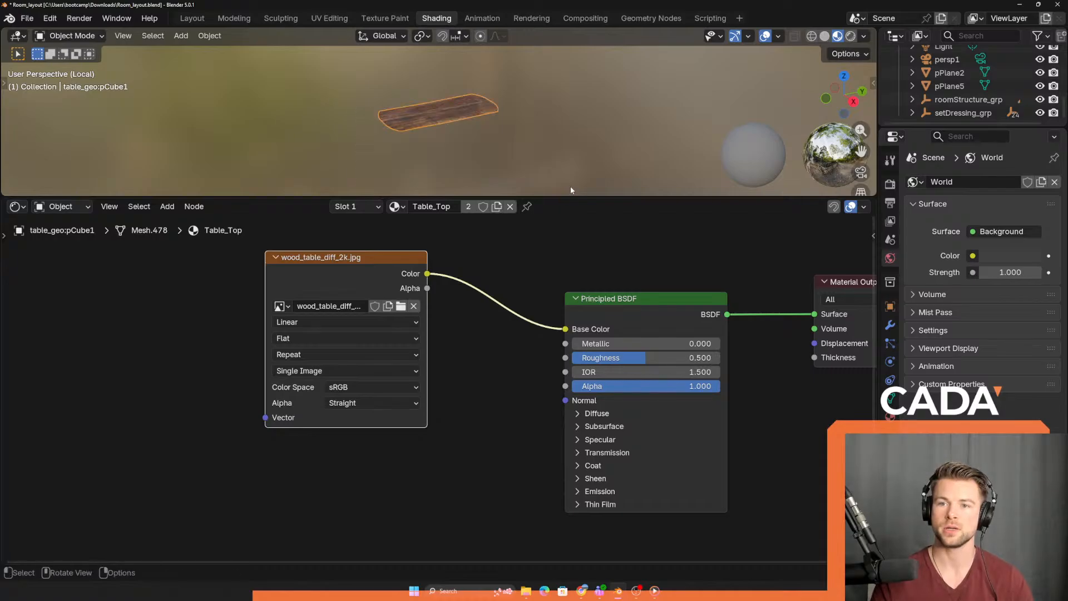
pyautogui.scroll(8, 449, 161)
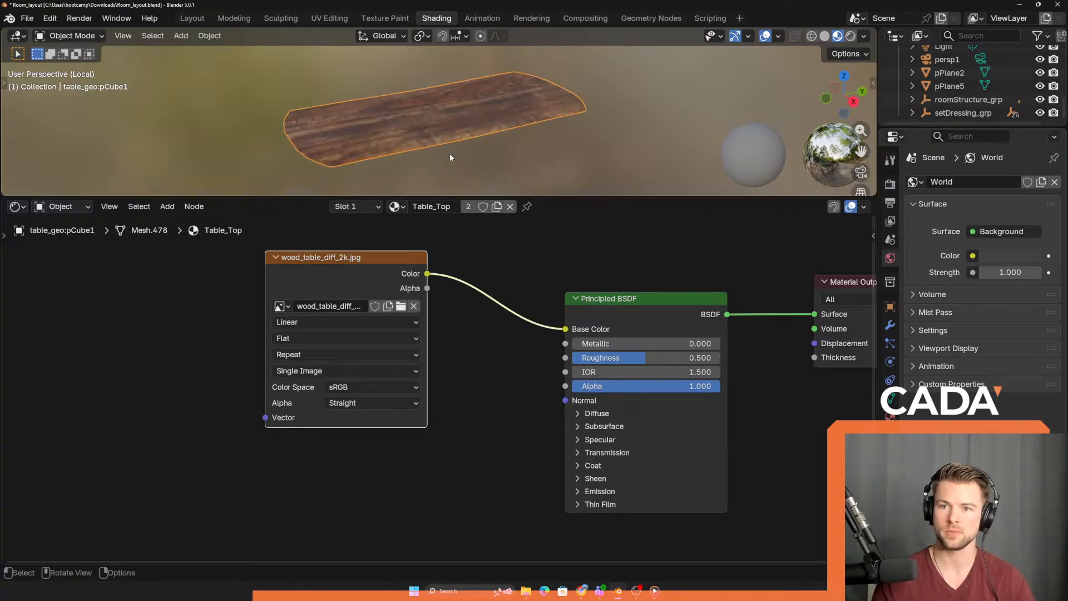
pyautogui.moveTo(420, 166); pyautogui.dragTo(558, 134, button='middle')
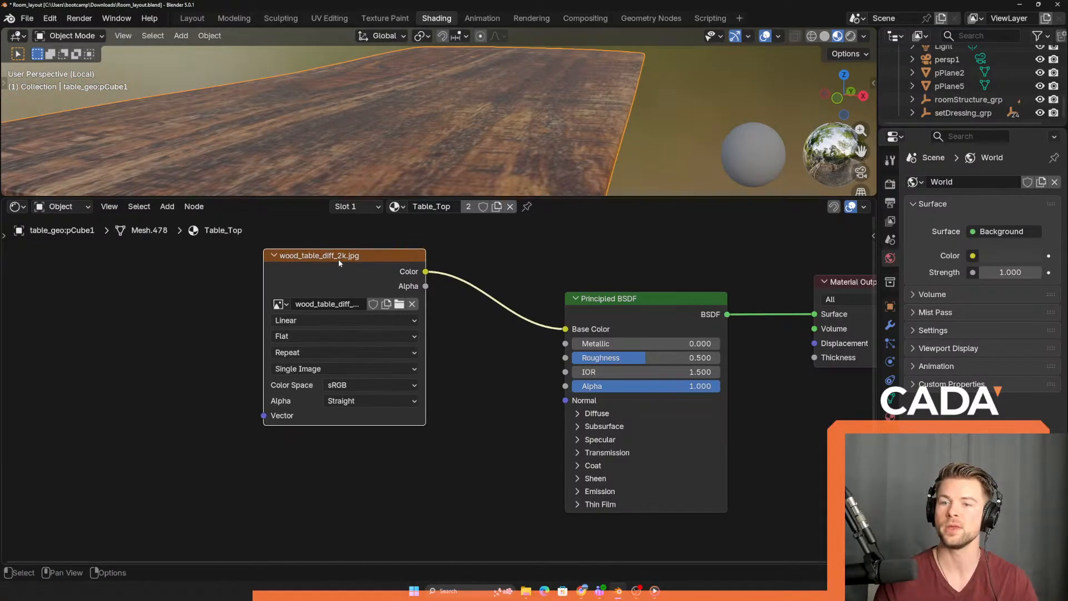
# - Make room below the wood_table_diff_2k.jpg node and place wood_table_rough_2k.exr there as an image texture from the textures folder
pyautogui.moveTo(338, 259); pyautogui.dragTo(352, 231)
pyautogui.moveTo(476, 458); pyautogui.dragTo(472, 342, button='middle')
pyautogui.hotkey('alt', 'Tab')
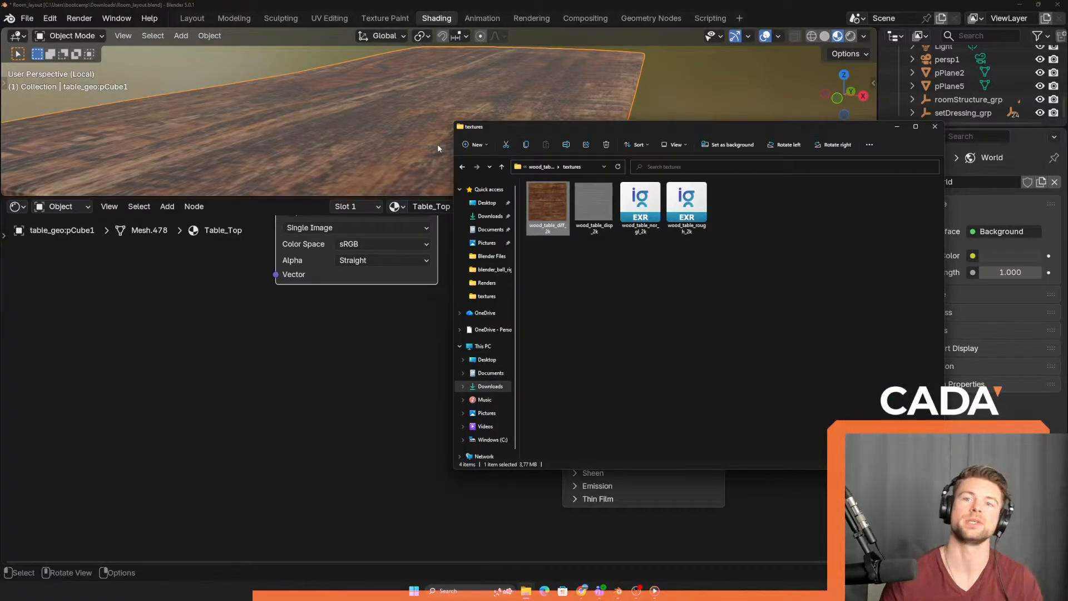
pyautogui.click(692, 236)
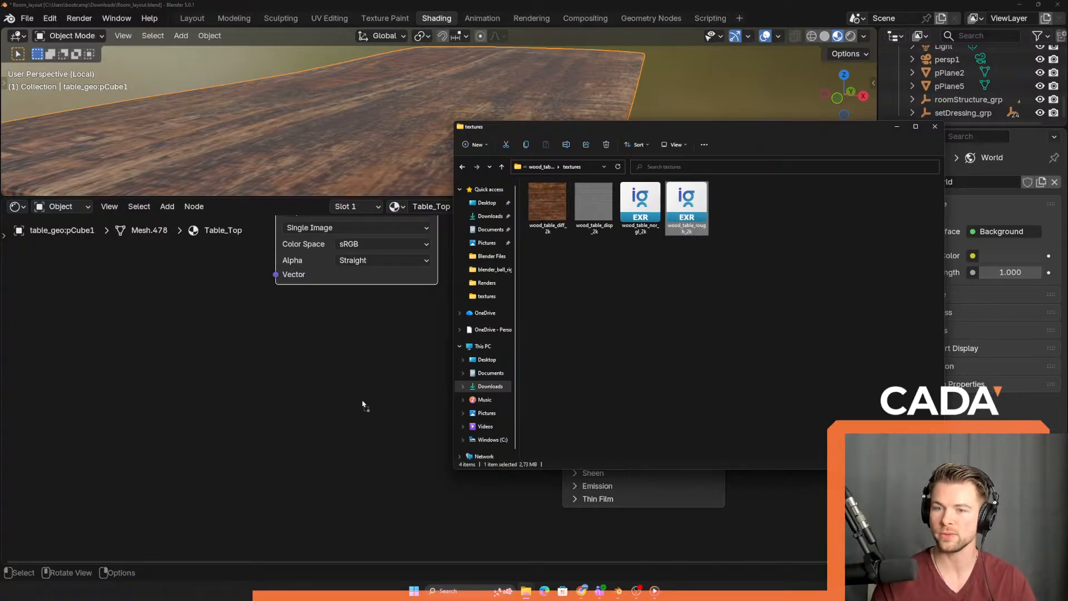
pyautogui.moveTo(362, 404); pyautogui.dragTo(252, 334)
pyautogui.click(413, 315)
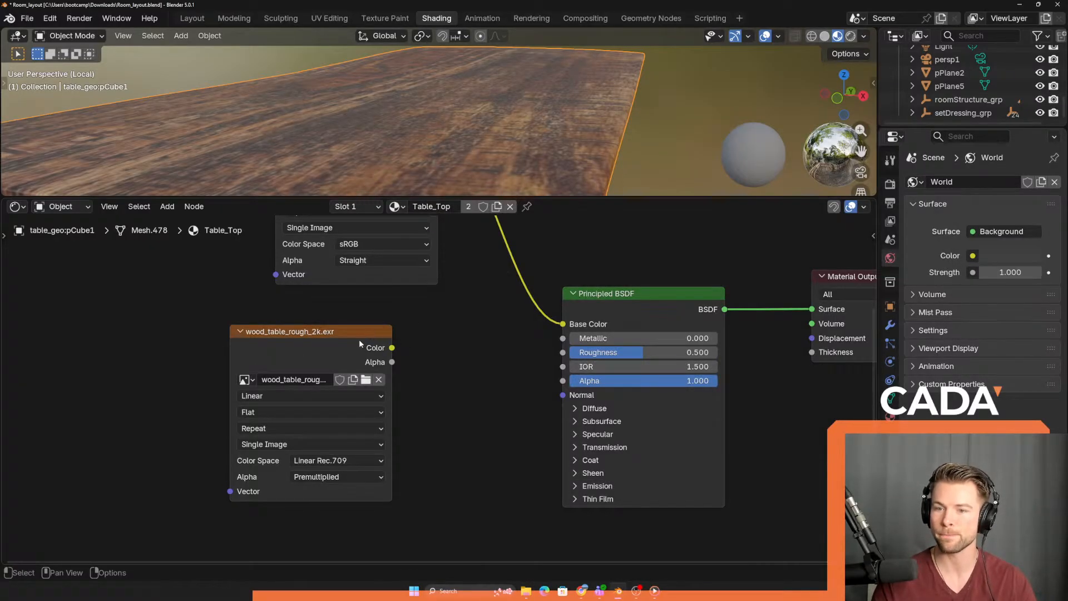
pyautogui.moveTo(359, 340); pyautogui.dragTo(408, 321)
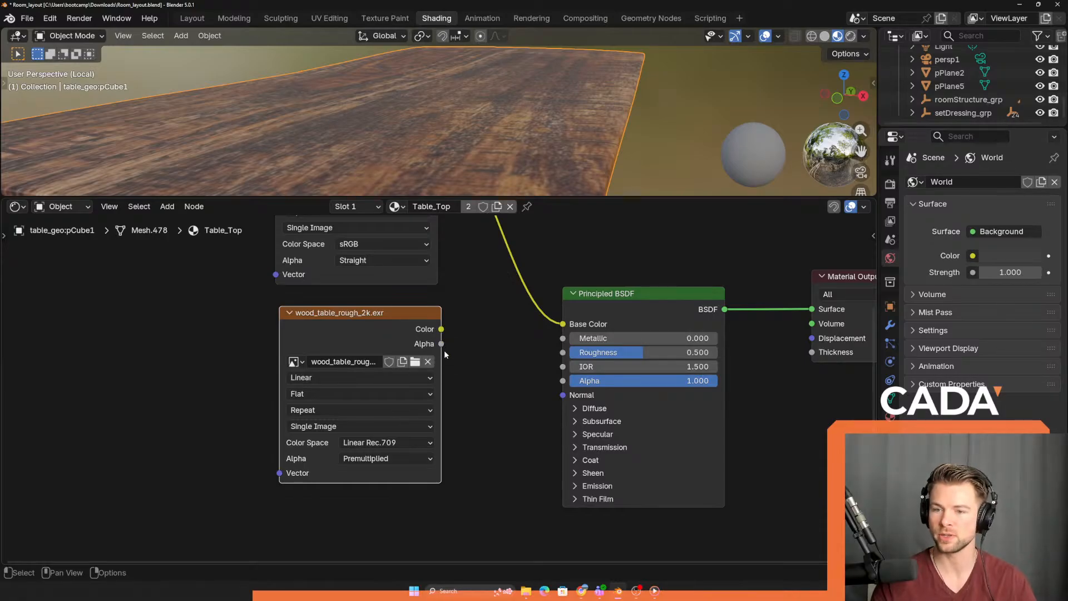
# - Try the roughness texture's Alpha output on the Principled BSDF's Roughness input, comparing the tabletop with and without the link
pyautogui.moveTo(441, 344); pyautogui.dragTo(562, 352)
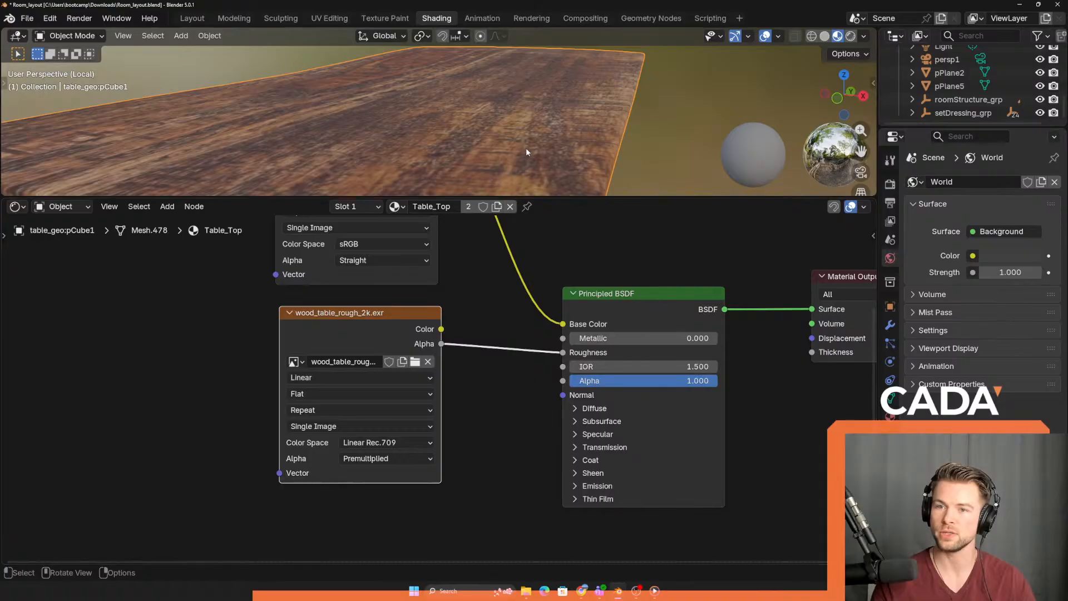
pyautogui.moveTo(525, 148); pyautogui.dragTo(515, 192, button='middle')
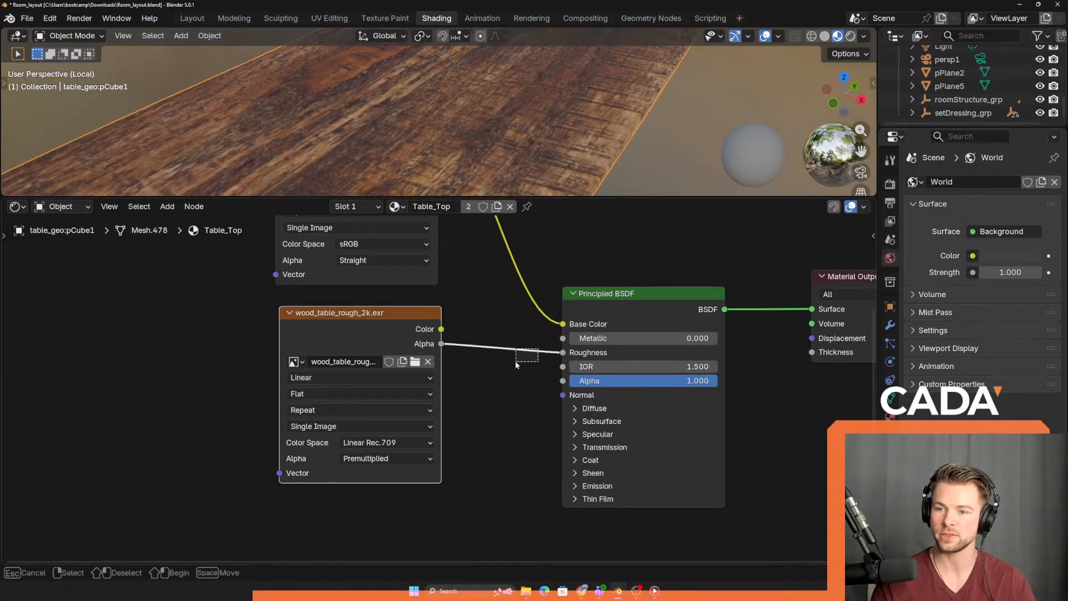
pyautogui.moveTo(563, 352); pyautogui.dragTo(522, 352)
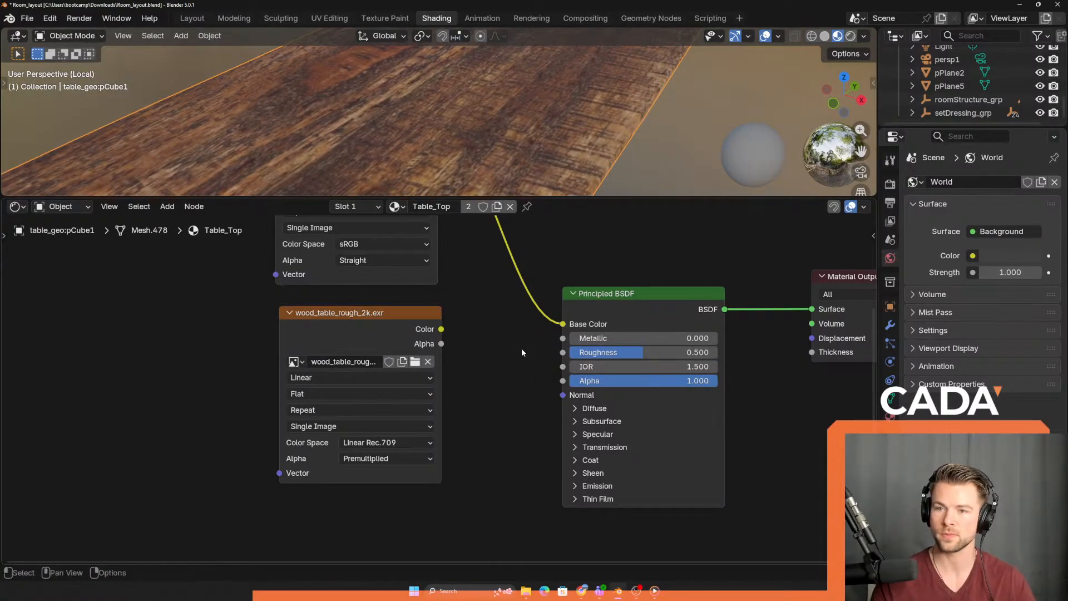
pyautogui.moveTo(443, 344); pyautogui.dragTo(562, 358)
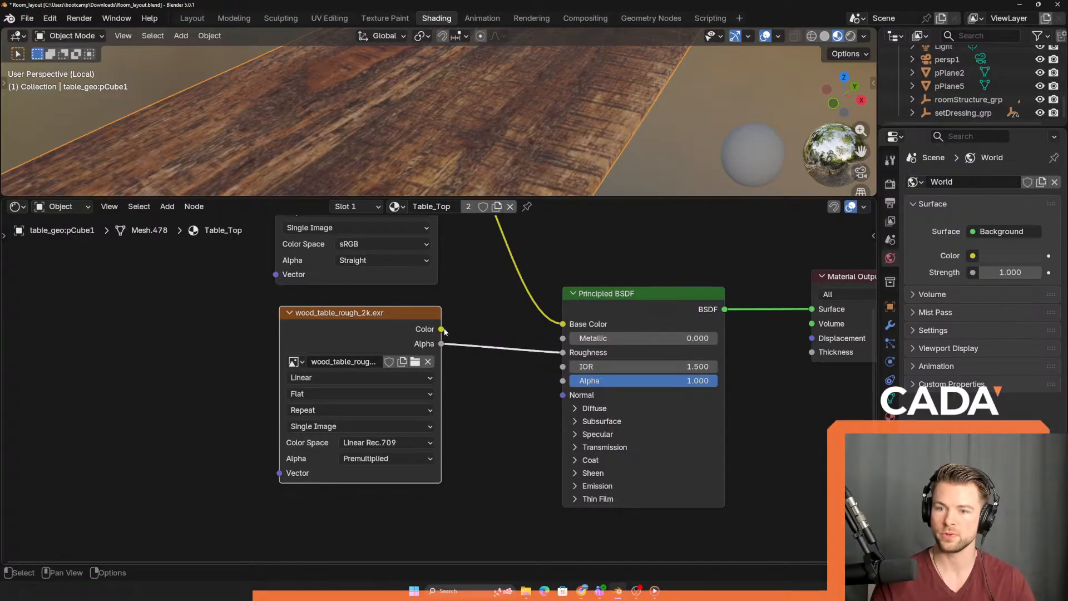
# - Connect the roughness texture's Color output to the Roughness input, comparing the tabletop's sheen against the Alpha output
pyautogui.moveTo(442, 329); pyautogui.dragTo(563, 353)
pyautogui.moveTo(468, 122); pyautogui.dragTo(466, 76, button='middle')
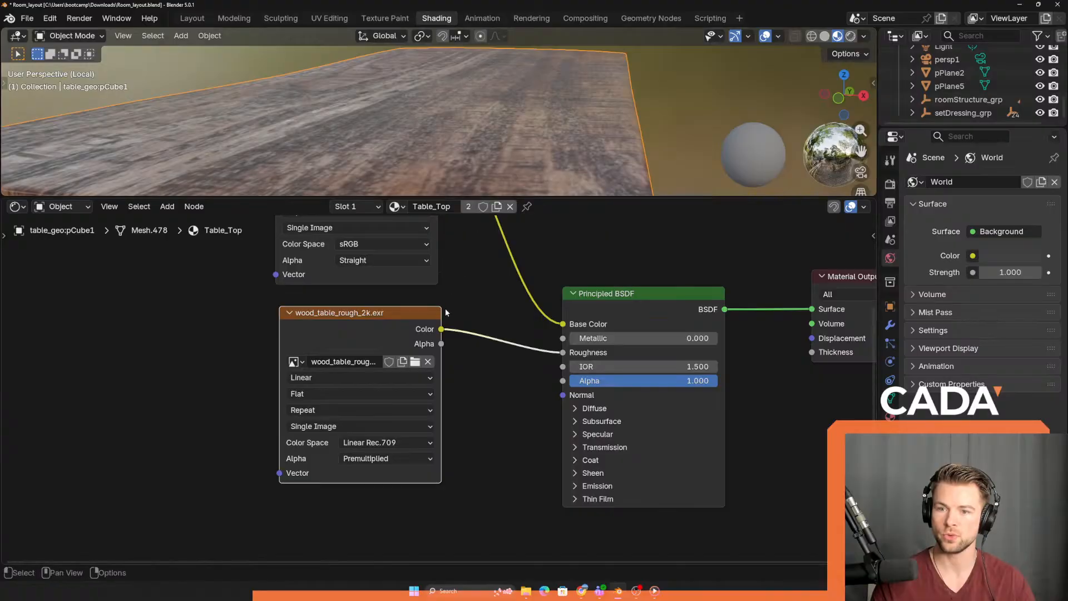
pyautogui.moveTo(442, 344); pyautogui.dragTo(563, 353)
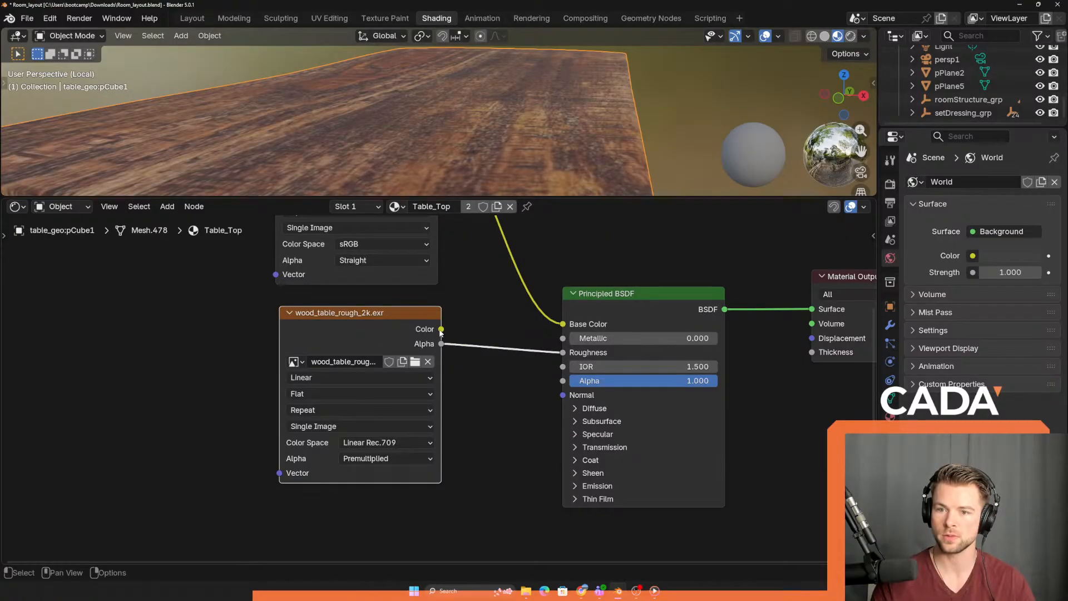
pyautogui.moveTo(441, 329); pyautogui.dragTo(563, 353)
pyautogui.moveTo(489, 164); pyautogui.dragTo(446, 109, button='middle')
# - Set the Color Space of the wood_table_rough_2k.exr node to Non-Color
pyautogui.click(382, 443)
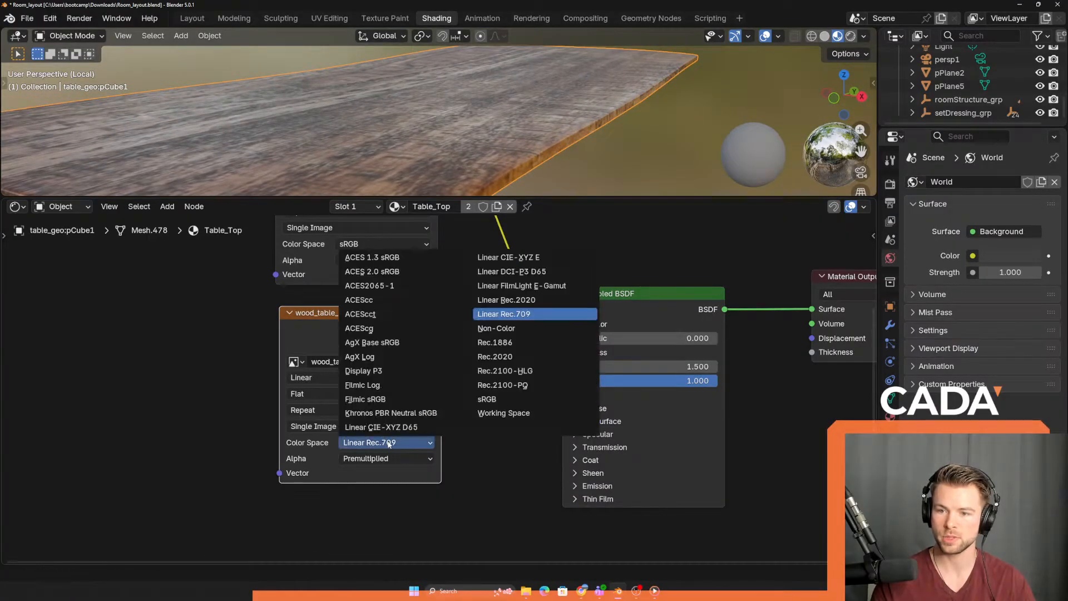
pyautogui.click(522, 326)
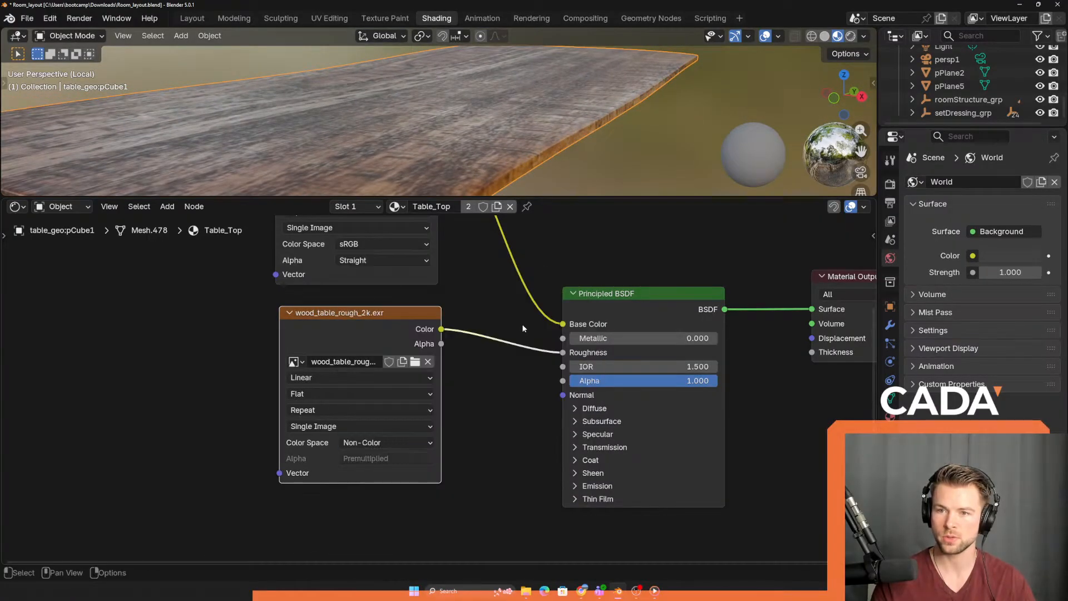
pyautogui.click(412, 439)
pyautogui.click(395, 442)
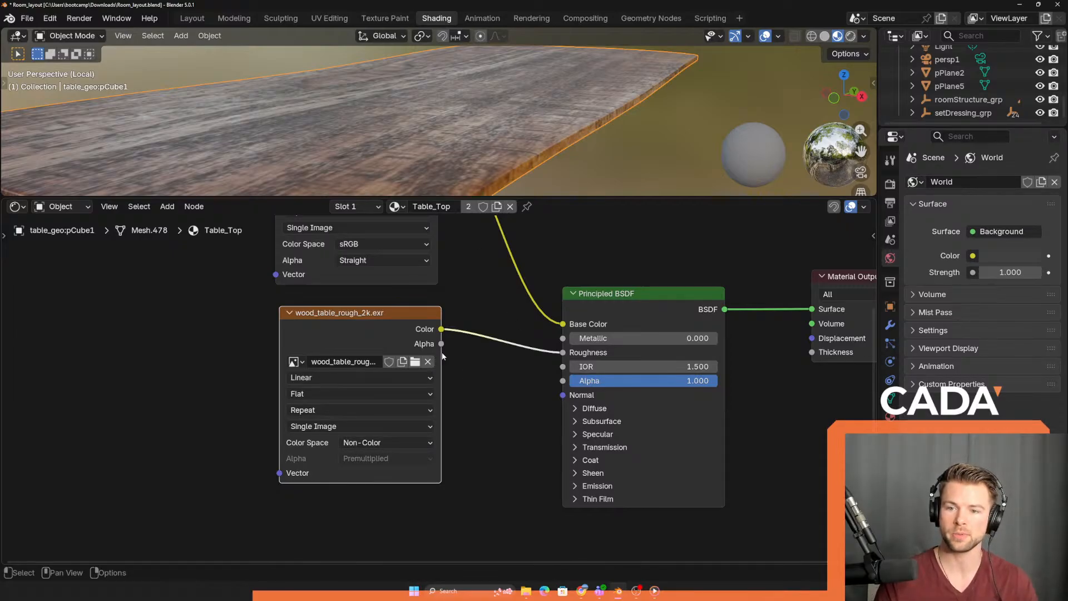
# - Try the Alpha output on Roughness and the Filmic Log color space, then return the roughness texture to Non-Color
pyautogui.moveTo(442, 344); pyautogui.dragTo(564, 353)
pyautogui.moveTo(494, 159)
pyautogui.mouseDown(button='middle')
pyautogui.moveTo(487, 191)
pyautogui.moveTo(483, 41)
pyautogui.moveTo(475, 159)
pyautogui.moveTo(487, 165)
pyautogui.mouseUp(button='middle')
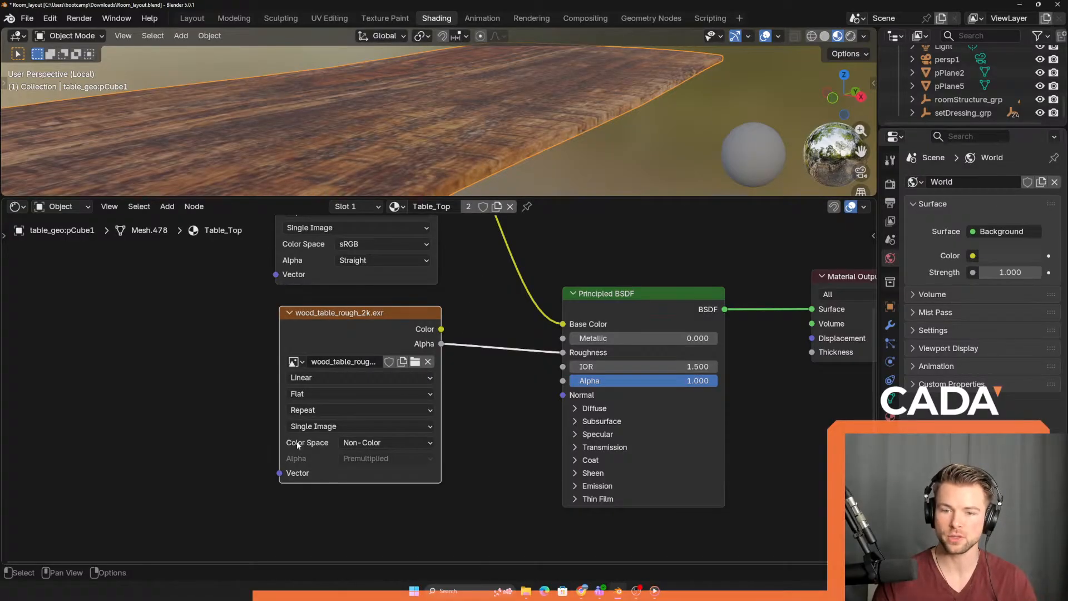
pyautogui.click(352, 443)
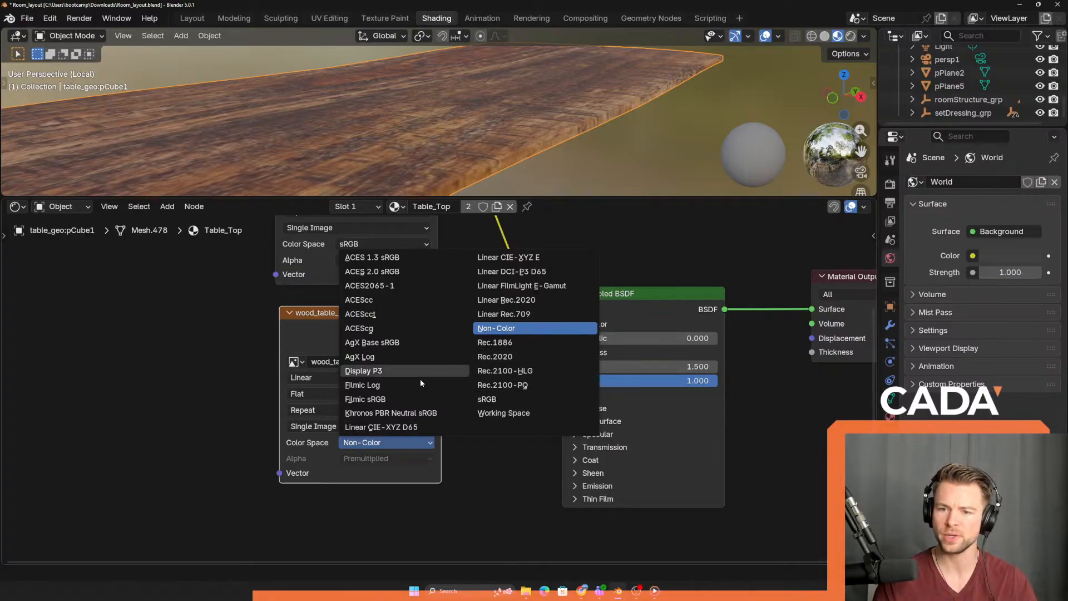
pyautogui.click(406, 384)
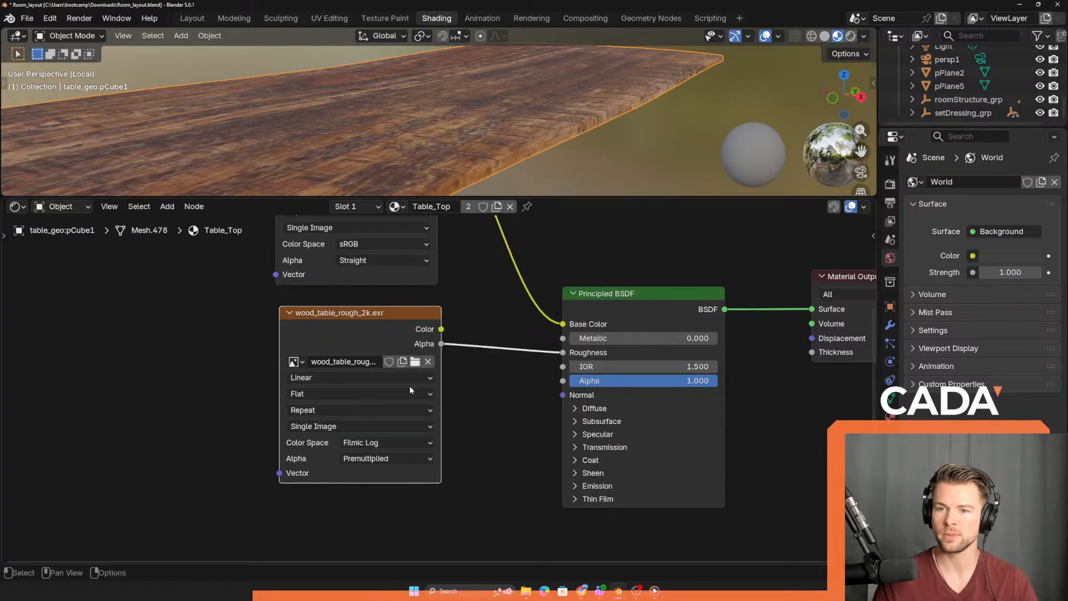
pyautogui.click(399, 442)
pyautogui.click(508, 330)
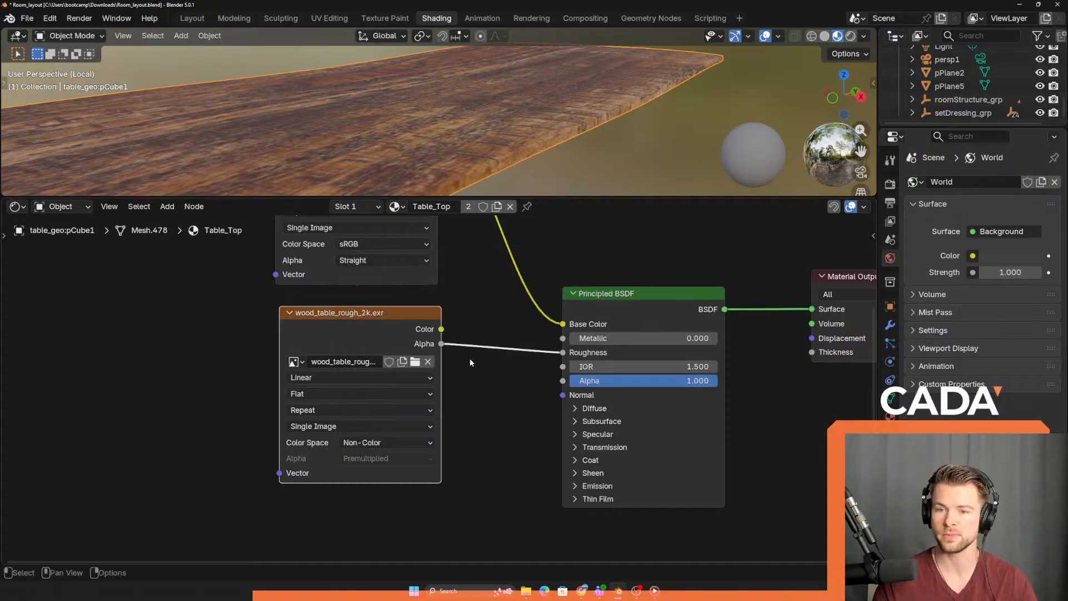
# - Link the roughness texture's Color output to the Roughness input and move its node up slightly toward the diffuse node
pyautogui.moveTo(441, 329); pyautogui.dragTo(563, 352)
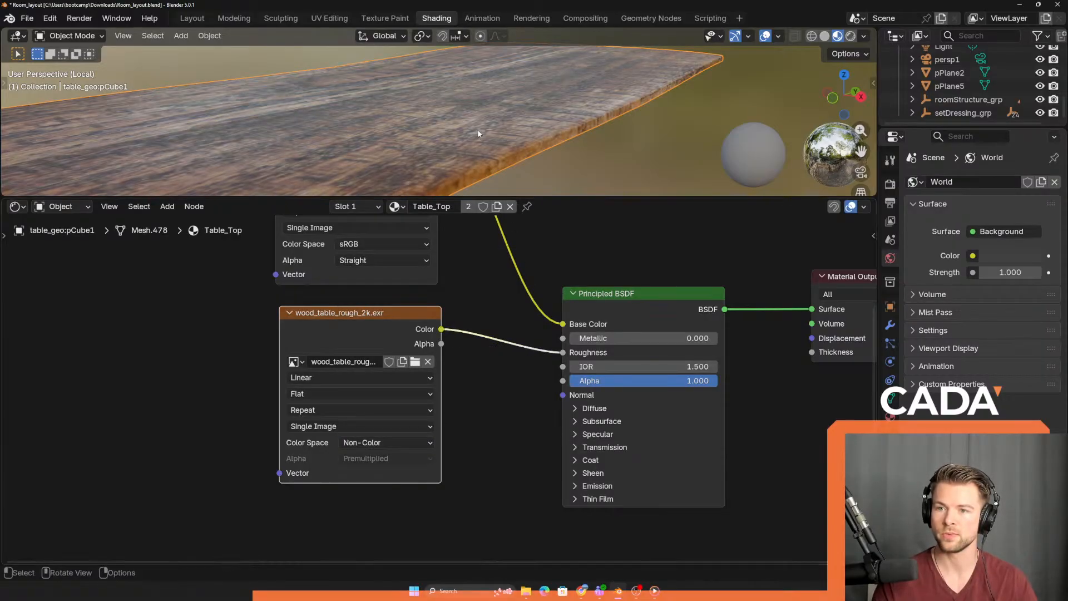
pyautogui.moveTo(478, 129); pyautogui.dragTo(444, 171, button='middle')
pyautogui.moveTo(377, 314); pyautogui.dragTo(379, 301)
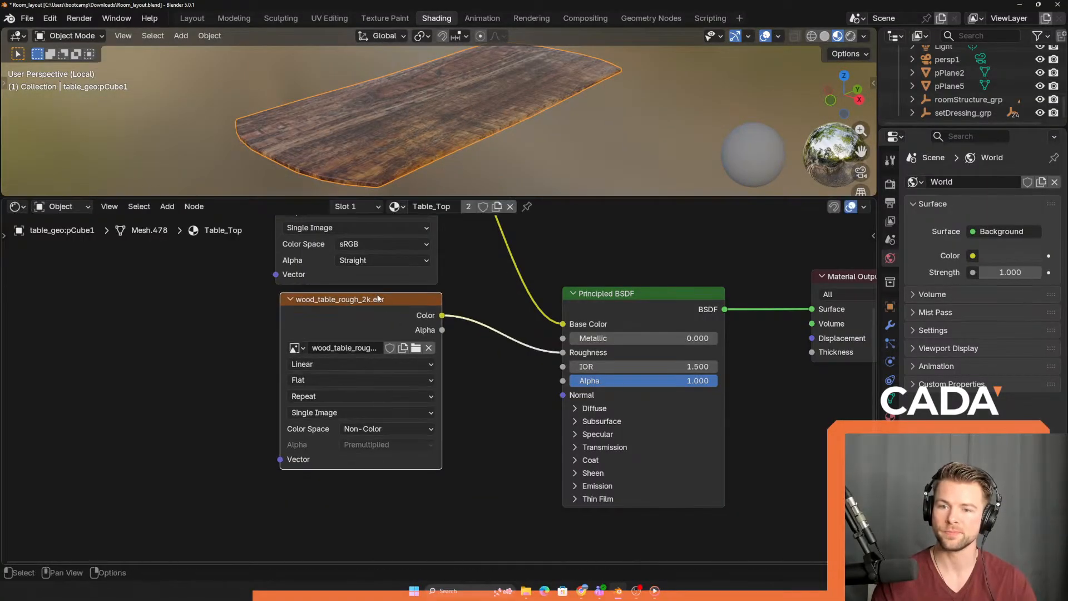
# - Add wood_table_nor_gl_2k.exr from the textures folder as an image texture node below the roughness node
pyautogui.click(470, 376)
pyautogui.moveTo(456, 396); pyautogui.dragTo(453, 363, button='middle')
pyautogui.hotkey('alt', 'Tab')
pyautogui.click(396, 140)
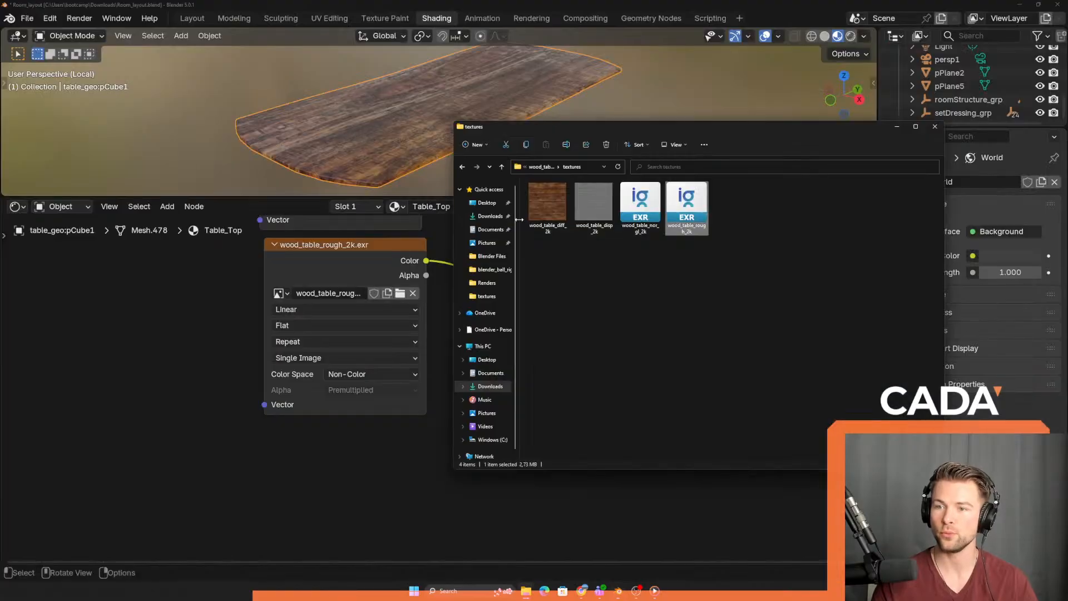
pyautogui.click(645, 214)
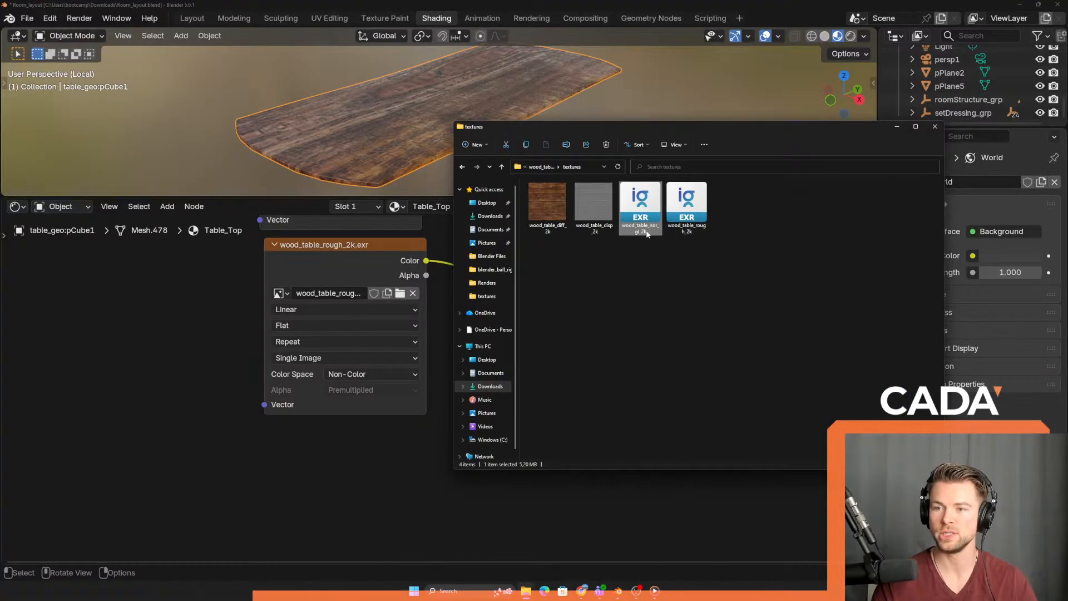
pyautogui.moveTo(647, 234); pyautogui.dragTo(370, 441)
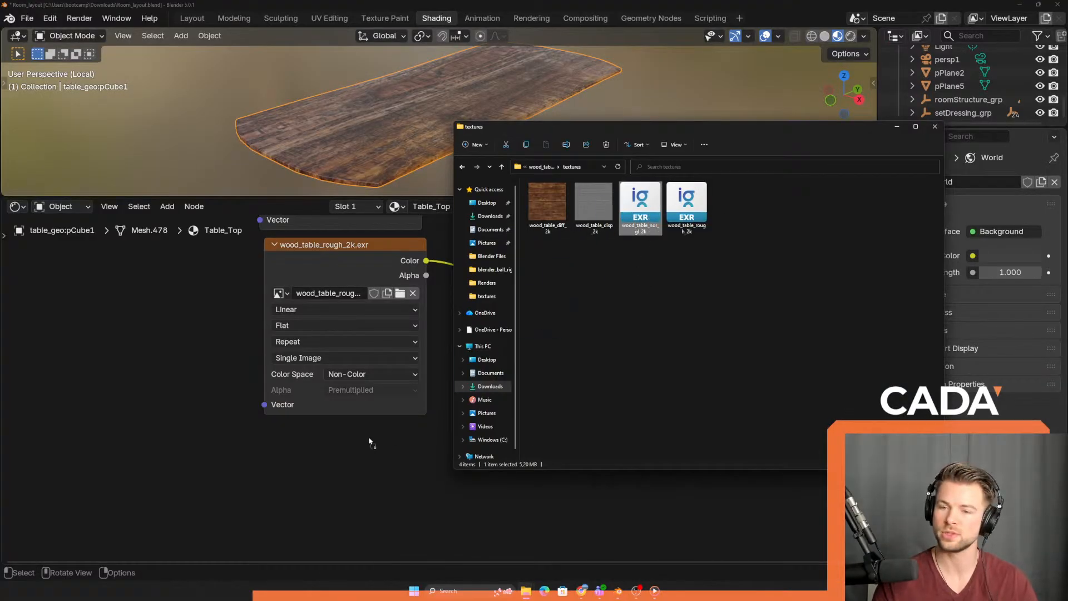
pyautogui.click(282, 437)
# - Bring the tabletop's edge up close and shift the roughness and normal texture nodes away from the Principled BSDF
pyautogui.moveTo(454, 391); pyautogui.dragTo(457, 360, button='middle')
pyautogui.moveTo(381, 103); pyautogui.dragTo(462, 134, button='middle')
pyautogui.scroll(6, 494, 134)
pyautogui.scroll(-2, 497, 132)
pyautogui.moveTo(341, 238); pyautogui.dragTo(260, 220)
pyautogui.moveTo(327, 417); pyautogui.dragTo(288, 373)
# - Set the wood_table_nor_gl_2k.exr node's Color Space to Non-Color and place it directly beneath the roughness node
pyautogui.click(323, 505)
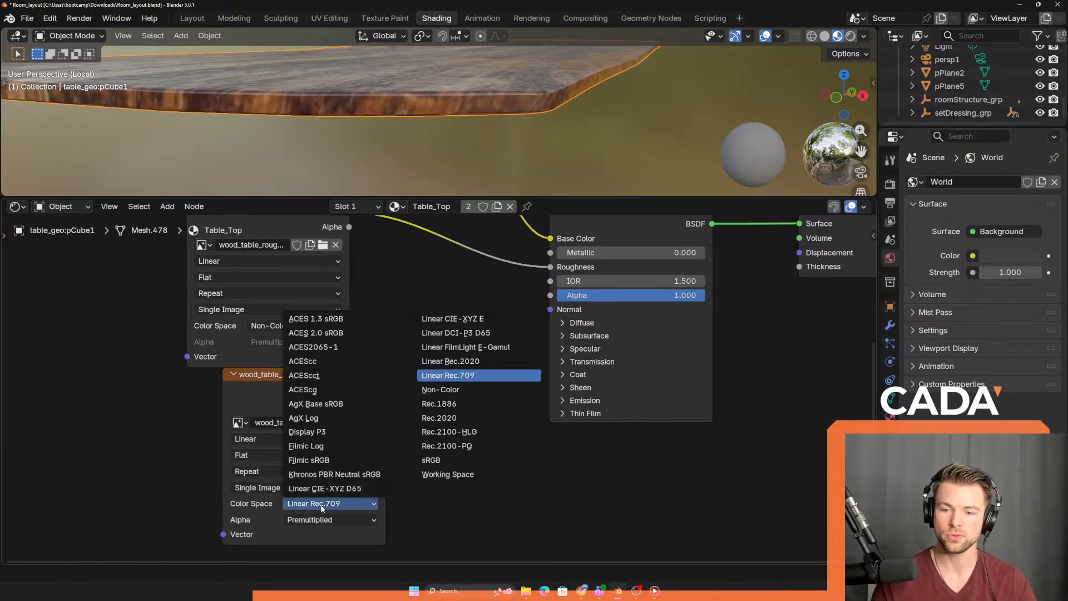
pyautogui.click(440, 390)
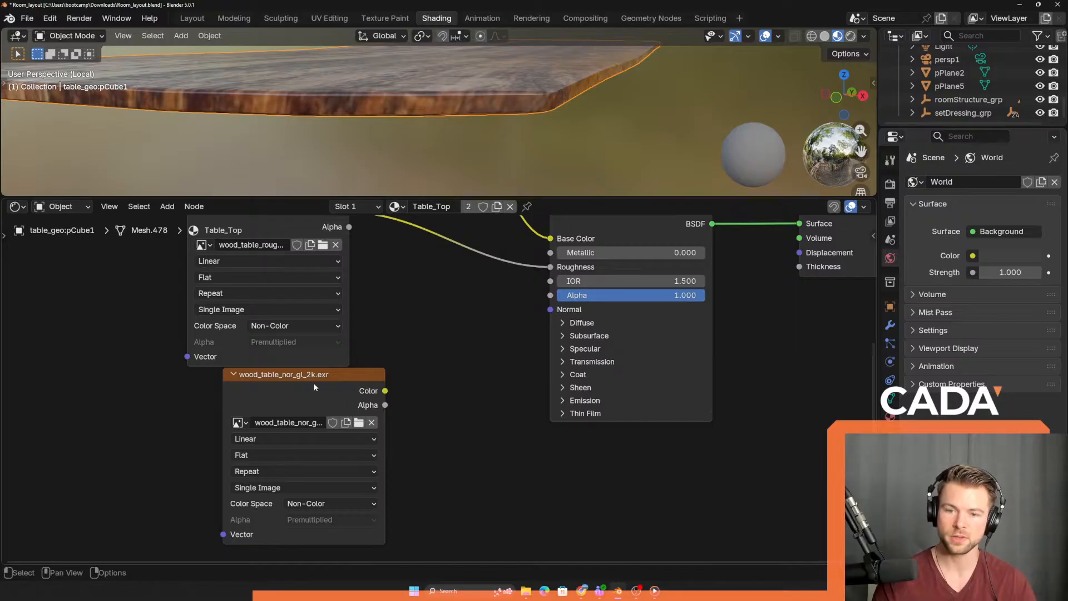
pyautogui.moveTo(313, 374); pyautogui.dragTo(255, 383)
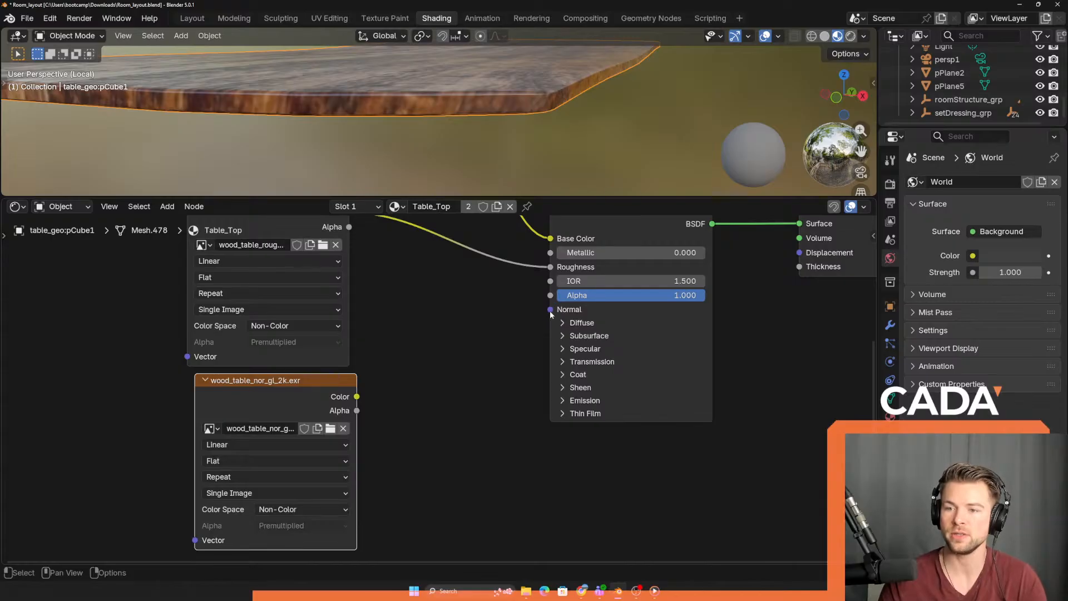
pyautogui.moveTo(551, 311); pyautogui.dragTo(515, 334)
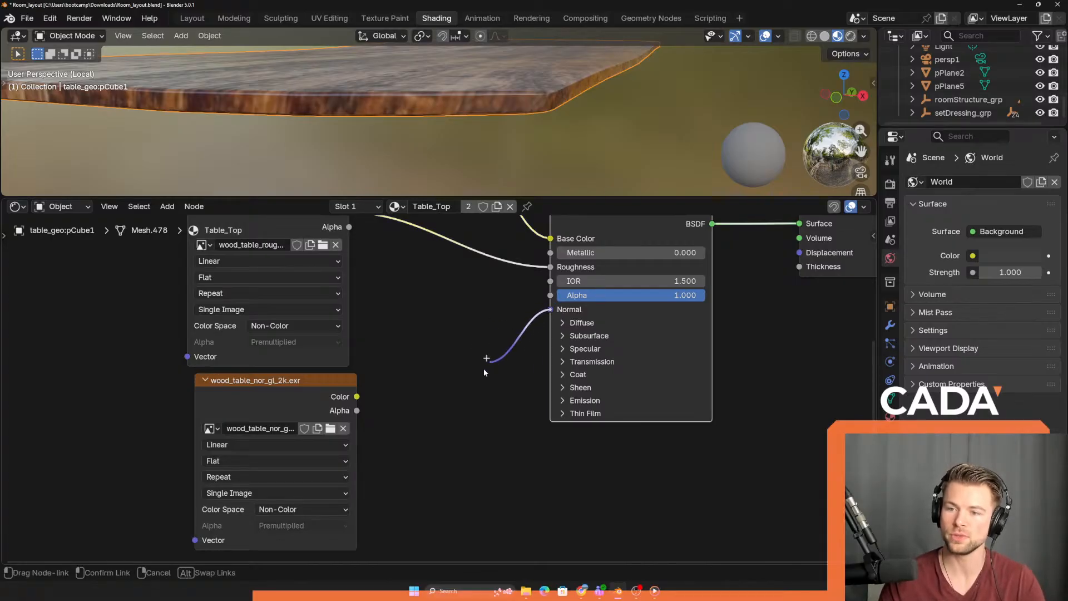
pyautogui.moveTo(484, 370); pyautogui.dragTo(486, 369)
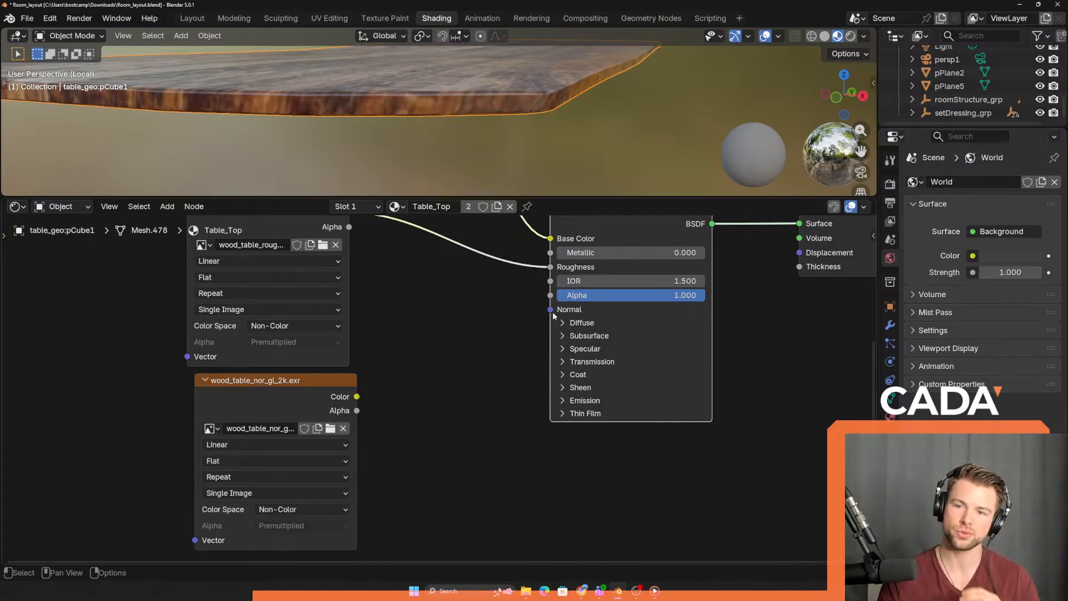
pyautogui.click(453, 325)
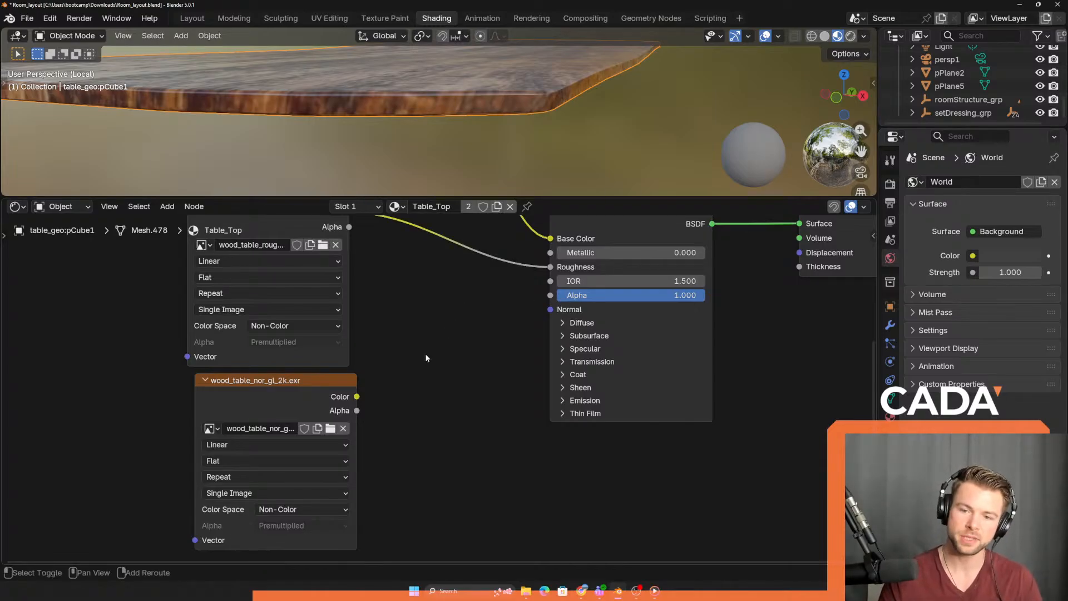
# - Add a Normal Map node between the wood_table_nor_gl_2k.exr node and the Principled BSDF
pyautogui.hotkey('shift', 'a')
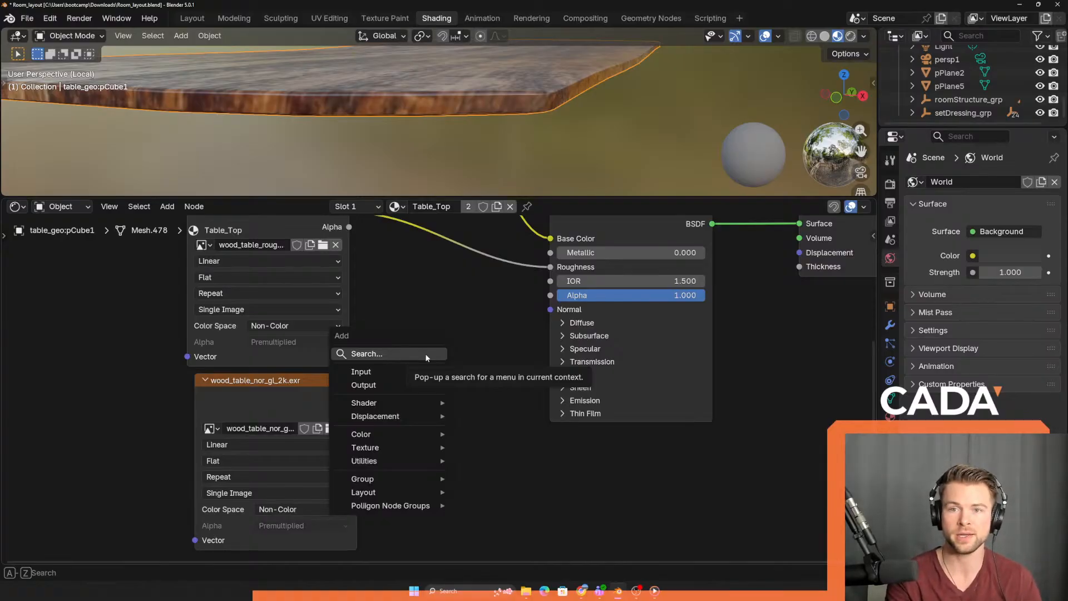
pyautogui.click(426, 355)
pyautogui.write('nor')
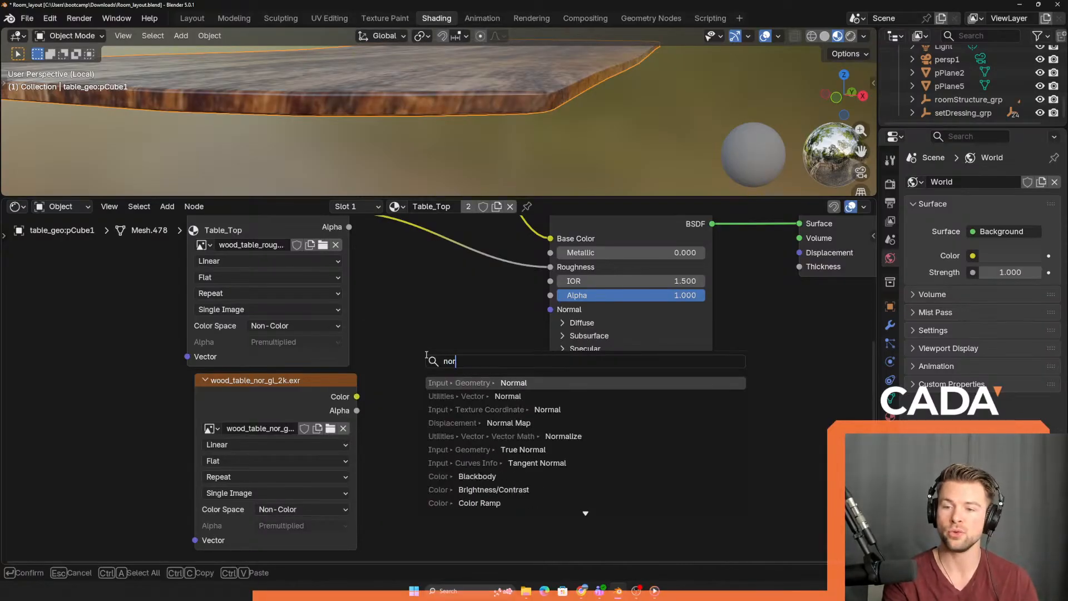
pyautogui.write('mal map')
pyautogui.press('Return')
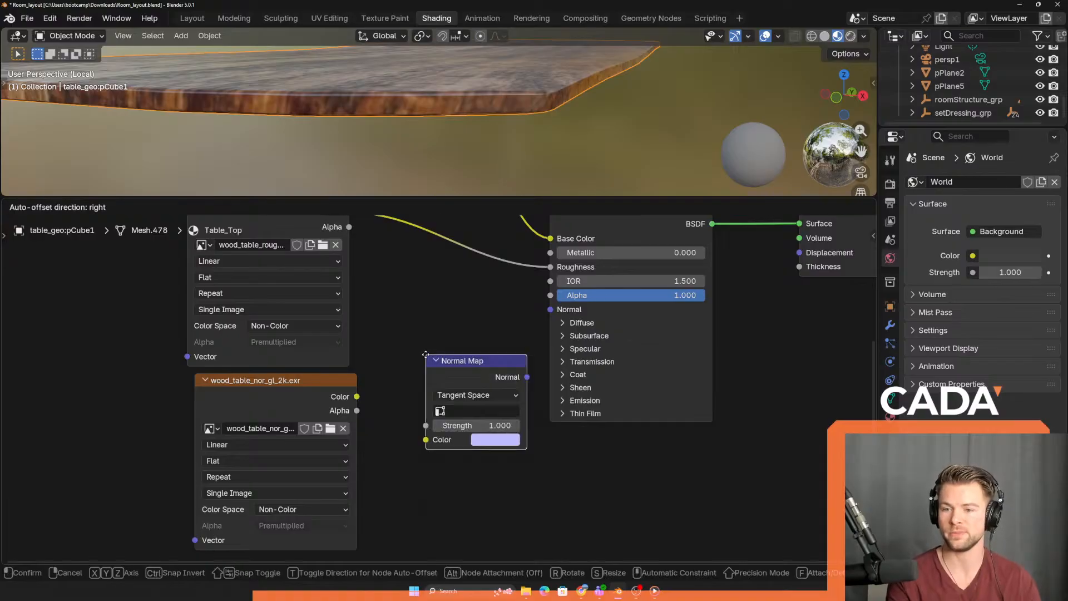
pyautogui.click(413, 377)
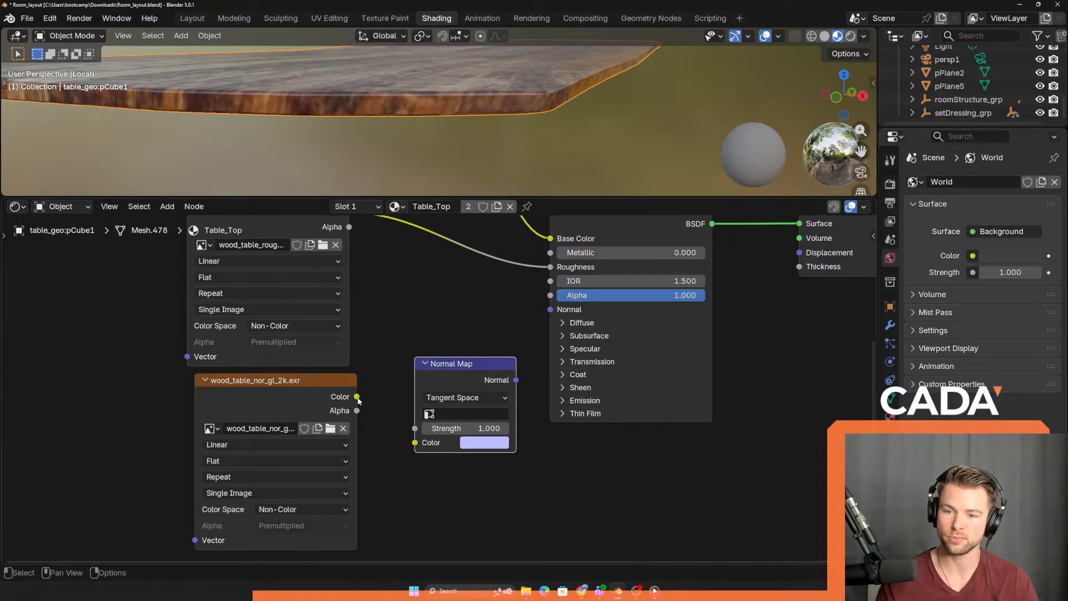
# - Route the normal texture's Color output through the Normal Map node into the Principled BSDF's Normal input and inspect the tabletop
pyautogui.moveTo(356, 396); pyautogui.dragTo(415, 442)
pyautogui.moveTo(517, 380); pyautogui.dragTo(551, 310)
pyautogui.moveTo(471, 61); pyautogui.dragTo(453, 149, button='middle')
# - Compare the tabletop with the Normal Map link removed and restored, and try another Strength value before undoing it
pyautogui.moveTo(550, 310)
pyautogui.mouseDown()
pyautogui.moveTo(529, 384)
pyautogui.moveTo(550, 310)
pyautogui.mouseUp()
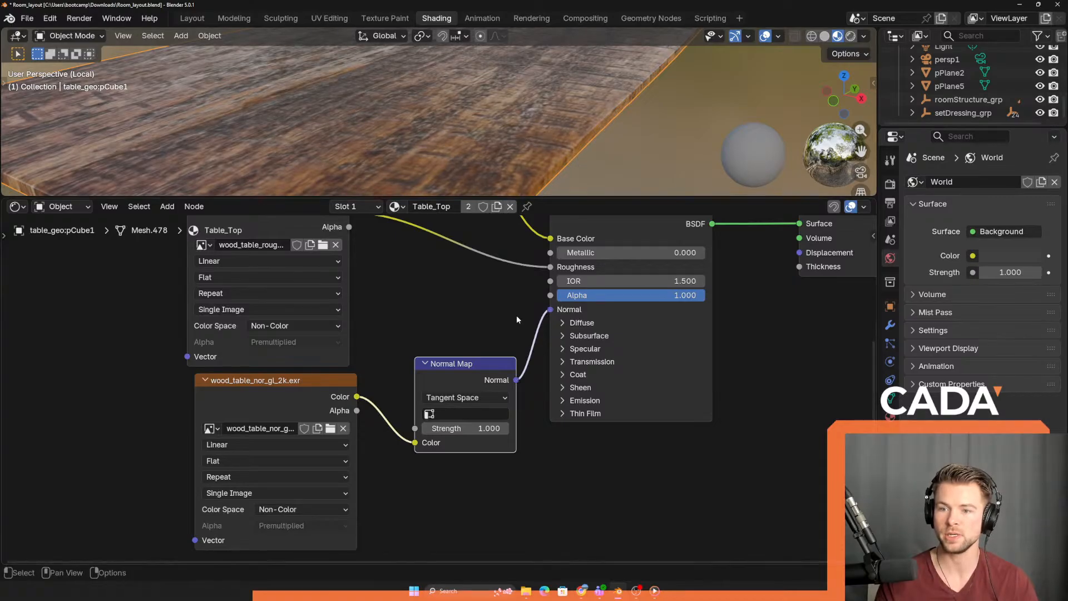
pyautogui.moveTo(550, 310); pyautogui.dragTo(523, 313)
pyautogui.moveTo(517, 379); pyautogui.dragTo(550, 309)
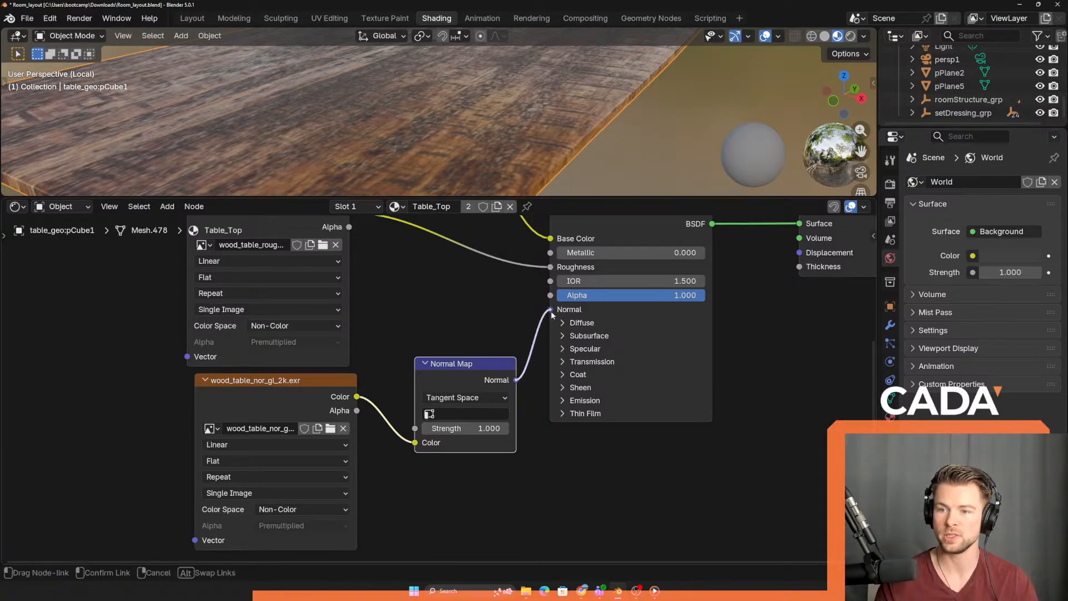
pyautogui.moveTo(468, 428)
pyautogui.mouseDown()
pyautogui.moveTo(501, 429)
pyautogui.moveTo(448, 429)
pyautogui.mouseUp()
pyautogui.hotkey('ctrl', 'z')
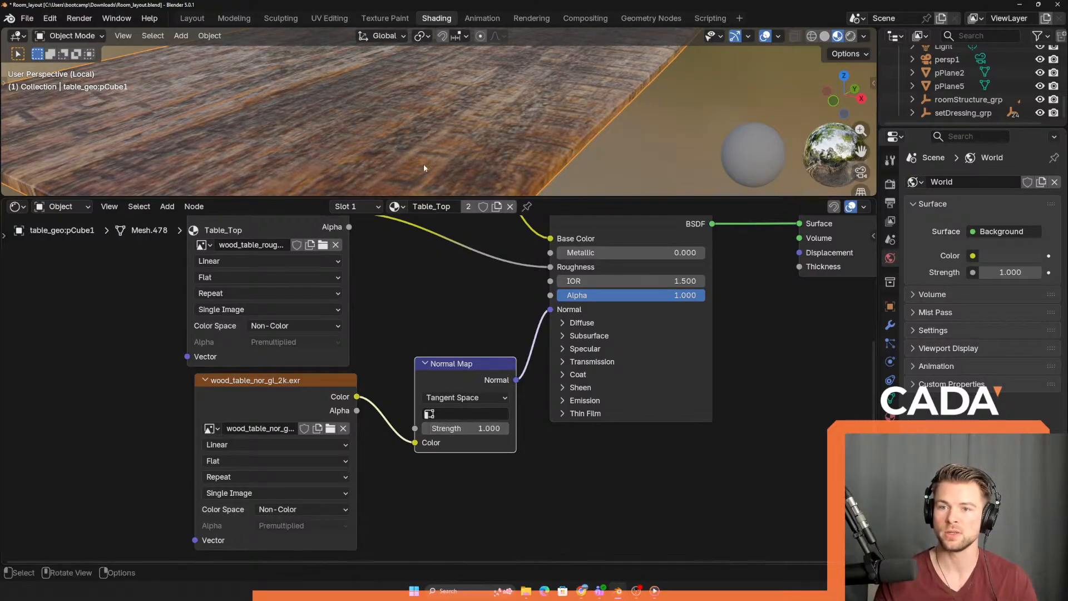
# - Link the wood_table_rough_2k.exr node's Color output to the Principled BSDF's Roughness input and inspect the tabletop's reflections
pyautogui.scroll(-3, 420, 139)
pyautogui.moveTo(419, 125); pyautogui.dragTo(416, 144, button='middle')
pyautogui.scroll(2, 416, 143)
pyautogui.moveTo(445, 262); pyautogui.dragTo(454, 284, button='middle')
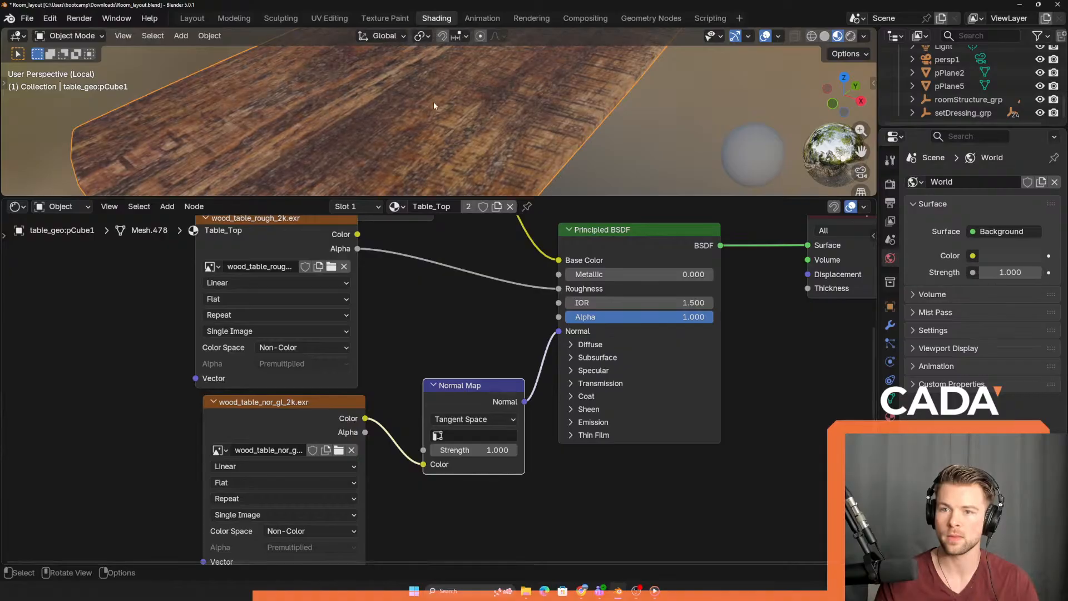
pyautogui.moveTo(433, 102); pyautogui.dragTo(445, 156, button='middle')
pyautogui.moveTo(359, 234); pyautogui.dragTo(558, 289)
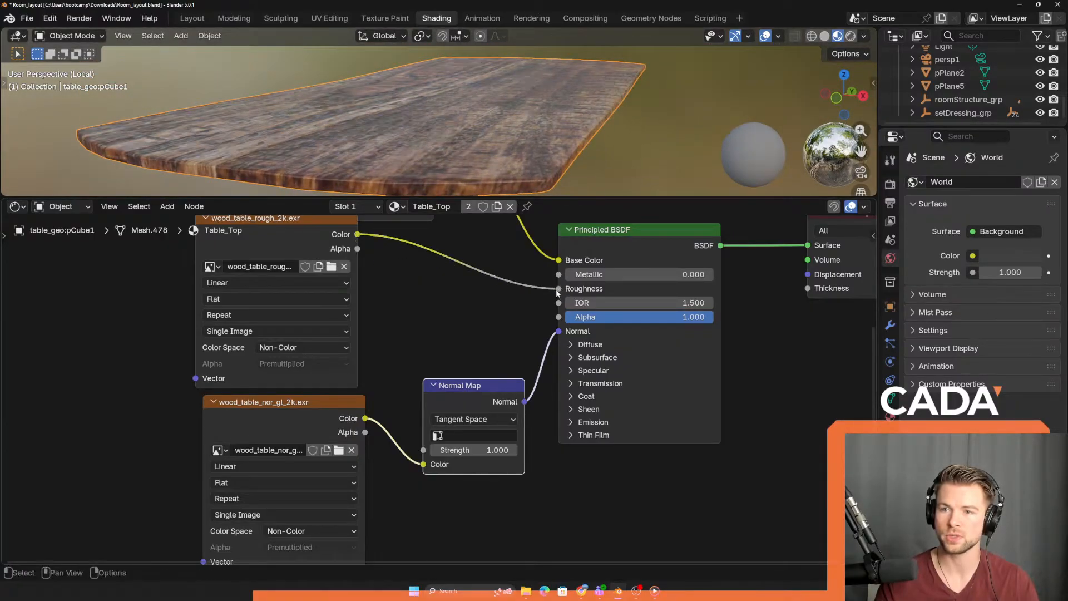
pyautogui.moveTo(504, 186); pyautogui.dragTo(449, 134, button='middle')
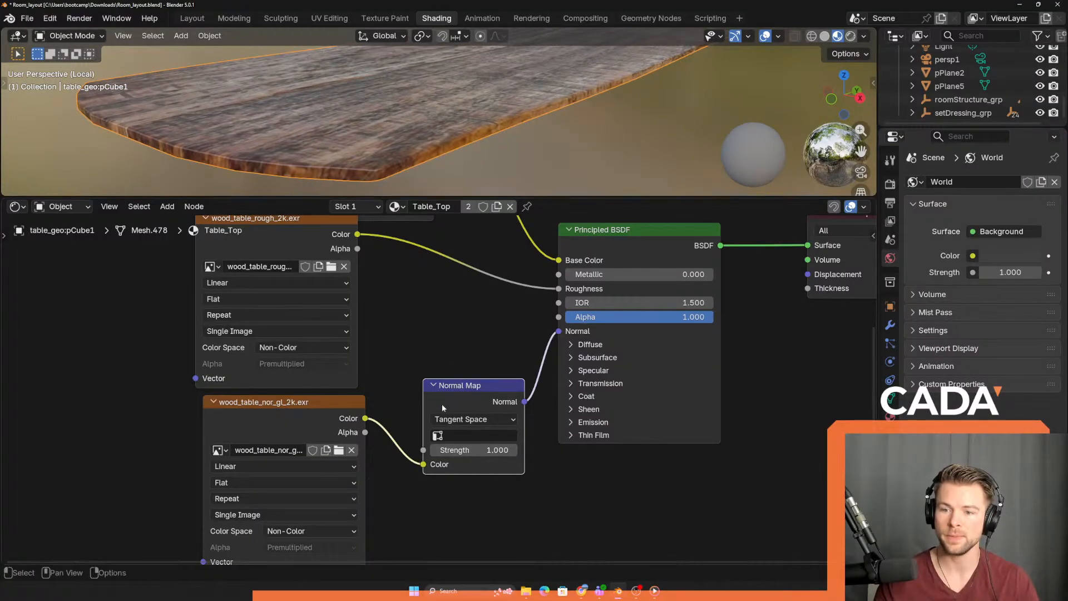
# - Nudge the wood_table_nor_gl_2k.exr node beneath the roughness node, then try another Normal Map Strength and undo it
pyautogui.moveTo(288, 406); pyautogui.dragTo(284, 412)
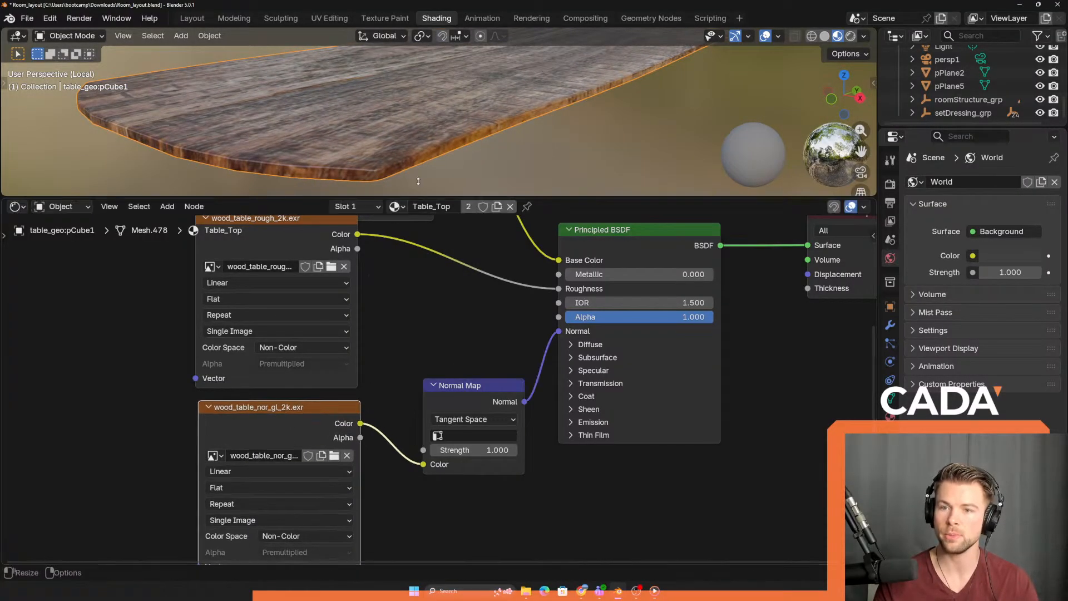
pyautogui.moveTo(431, 134); pyautogui.dragTo(495, 139, button='middle')
pyautogui.moveTo(489, 449)
pyautogui.mouseDown()
pyautogui.moveTo(601, 450)
pyautogui.moveTo(474, 450)
pyautogui.moveTo(601, 450)
pyautogui.moveTo(487, 450)
pyautogui.mouseUp()
pyautogui.hotkey('ctrl', 'z')
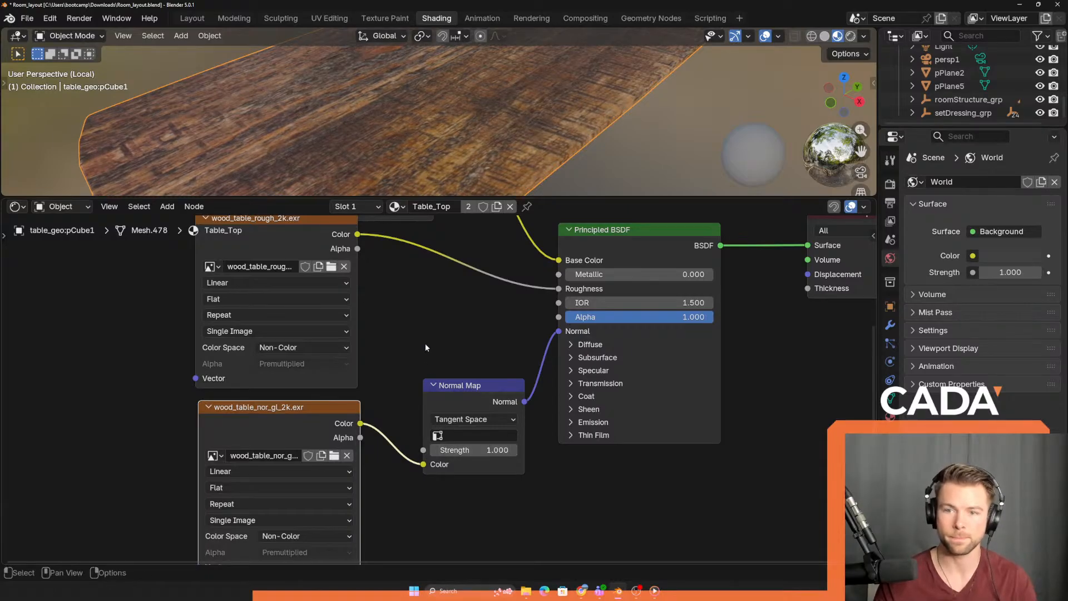
# - Compare the plank pattern on the tabletop with the Wood Table texture preview on the Poly Haven page
pyautogui.moveTo(459, 145)
pyautogui.mouseDown(button='middle')
pyautogui.moveTo(422, 55)
pyautogui.moveTo(394, 73)
pyautogui.moveTo(370, 41)
pyautogui.moveTo(413, 187)
pyautogui.moveTo(620, 111)
pyautogui.moveTo(532, 162)
pyautogui.moveTo(463, 128)
pyautogui.moveTo(470, 154)
pyautogui.moveTo(460, 122)
pyautogui.moveTo(446, 144)
pyautogui.moveTo(466, 154)
pyautogui.moveTo(459, 167)
pyautogui.moveTo(445, 142)
pyautogui.mouseUp(button='middle')
pyautogui.scroll(2, 446, 145)
pyautogui.hotkey('alt', 'Tab')
pyautogui.click(610, 147)
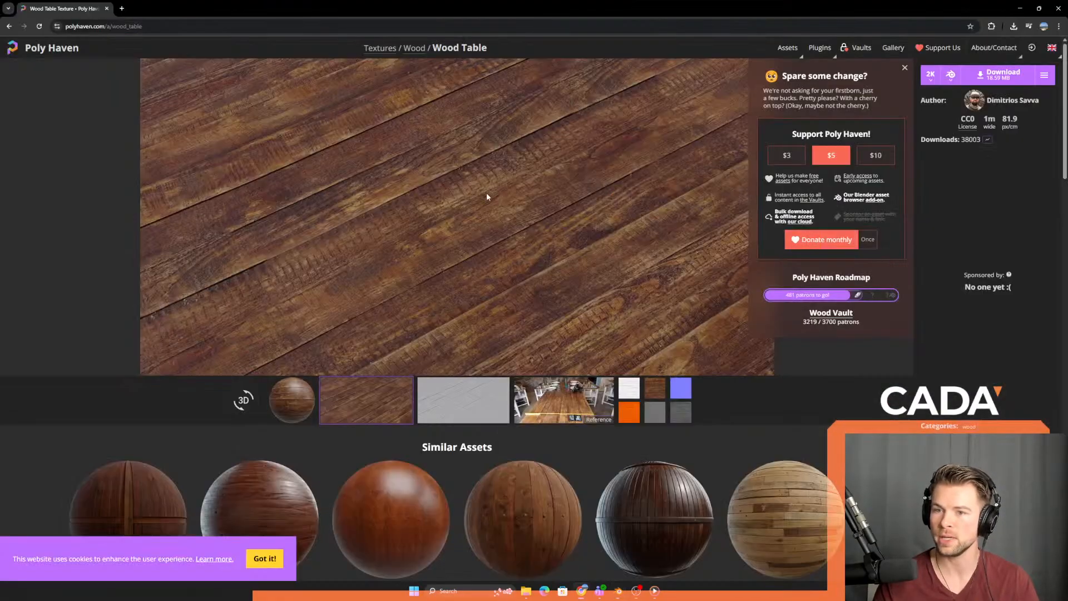
pyautogui.hotkey('alt', 'Tab')
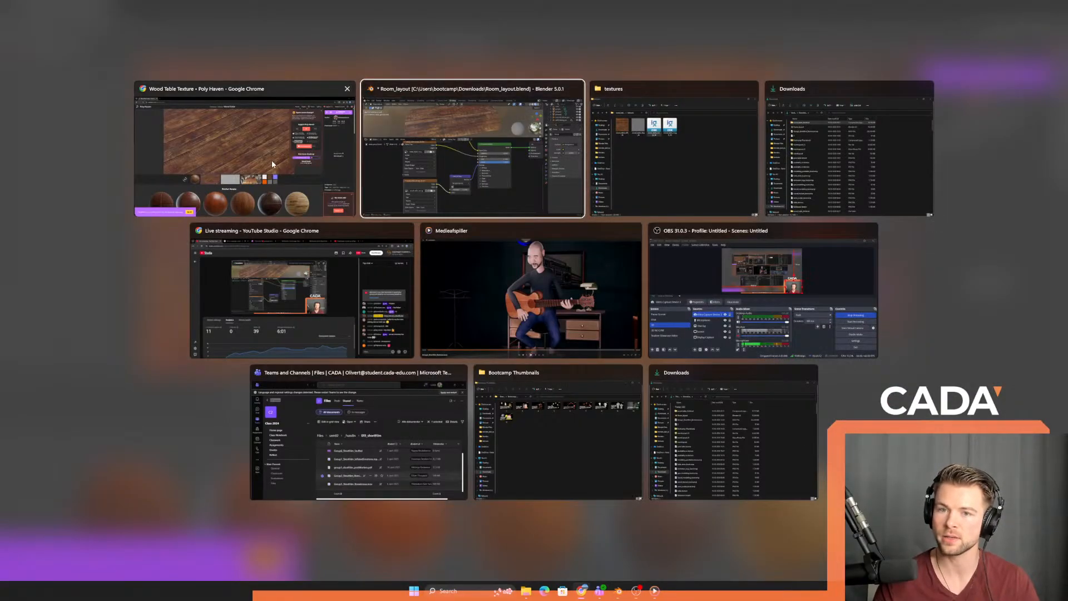
pyautogui.click(508, 164)
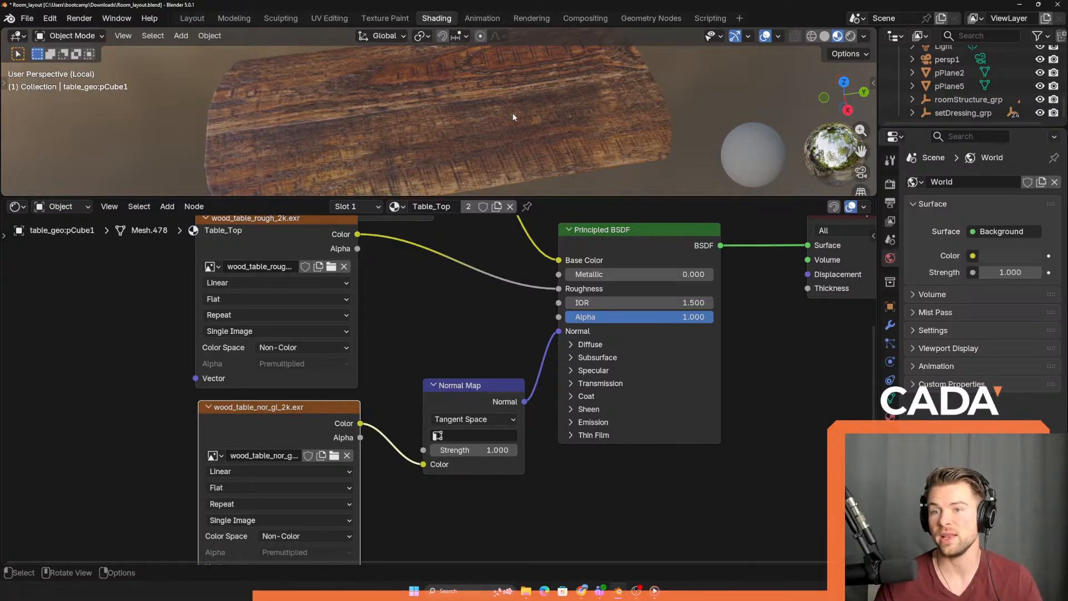
pyautogui.hotkey('alt', 'Tab')
pyautogui.hotkey('alt', 'Tab')
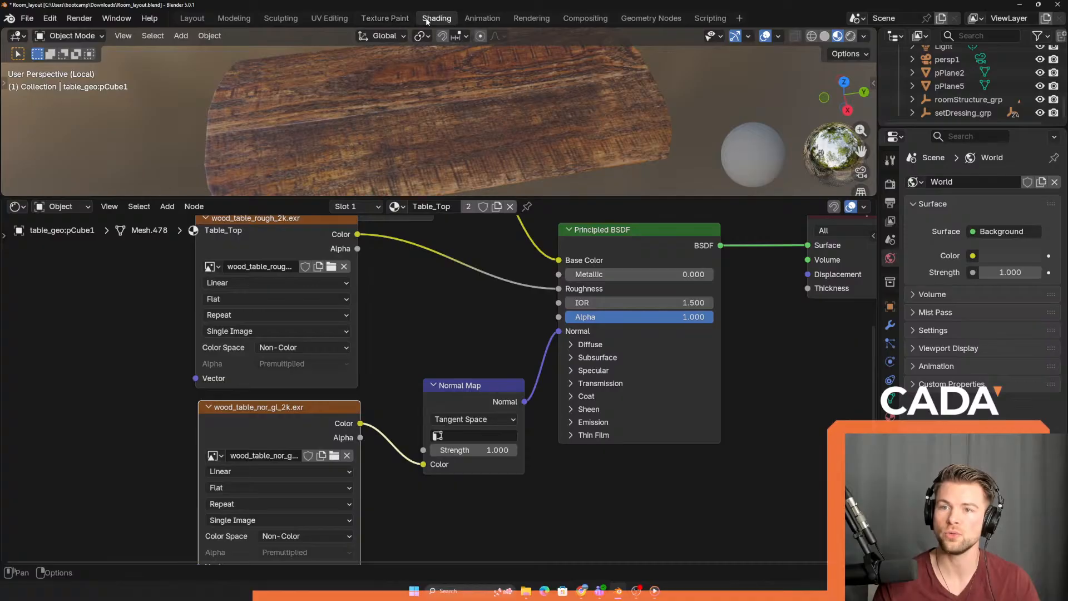
# - Switch to the UV Editing workspace and enable the Screencast Keys display for the 3D viewport
pyautogui.click(329, 19)
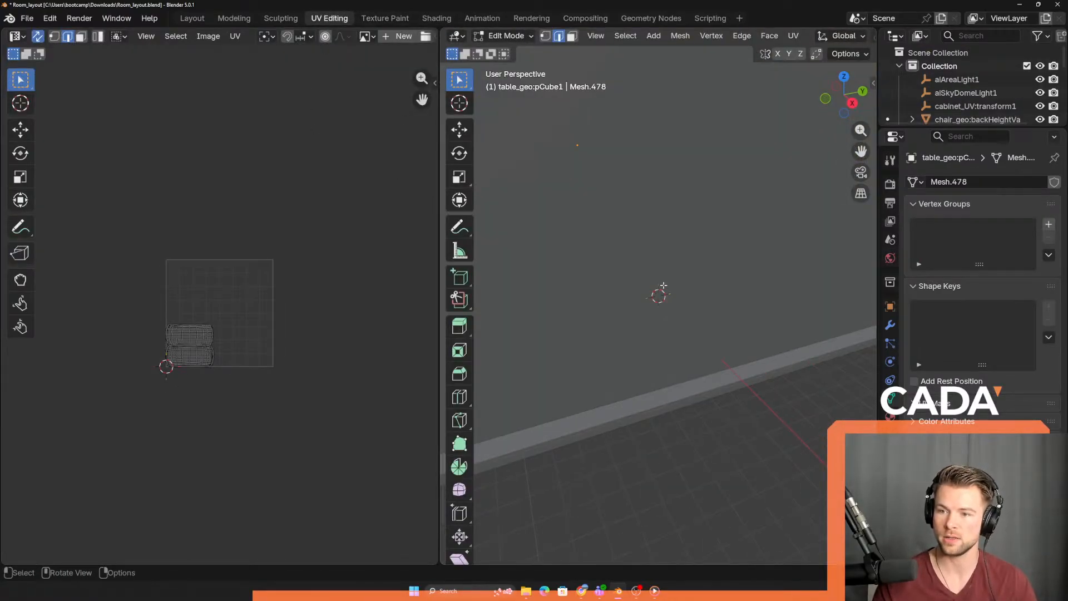
pyautogui.moveTo(664, 285); pyautogui.dragTo(792, 311, button='middle')
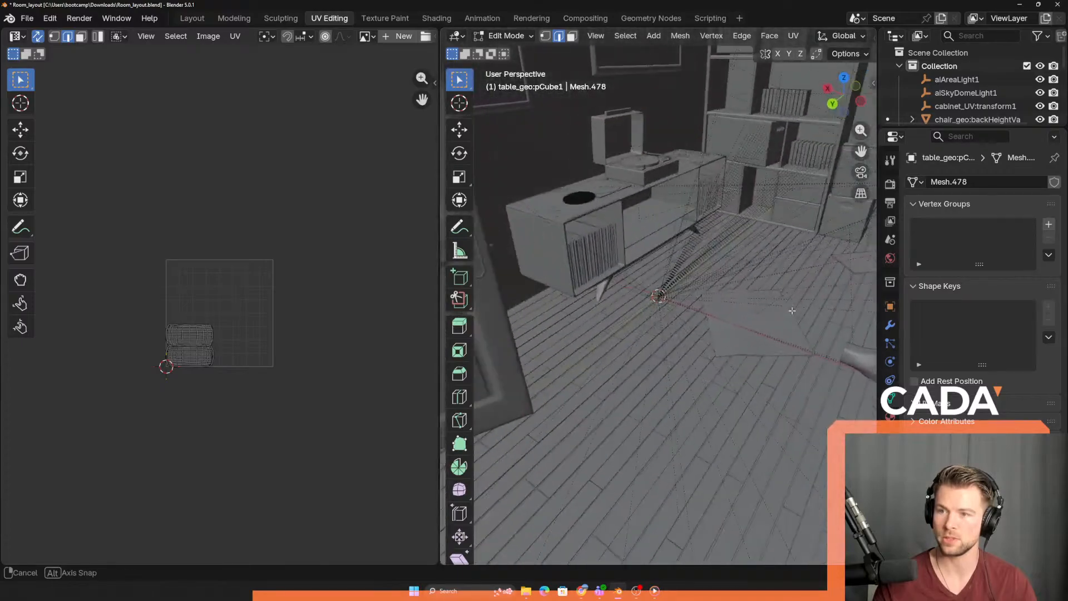
pyautogui.scroll(-5, 682, 37)
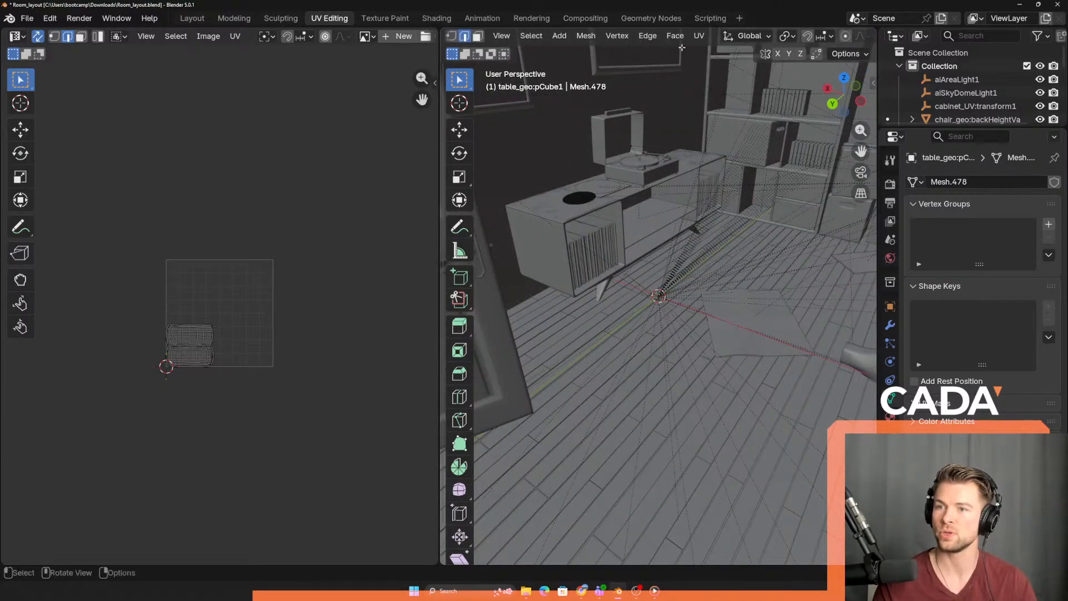
pyautogui.scroll(-8, 556, 38)
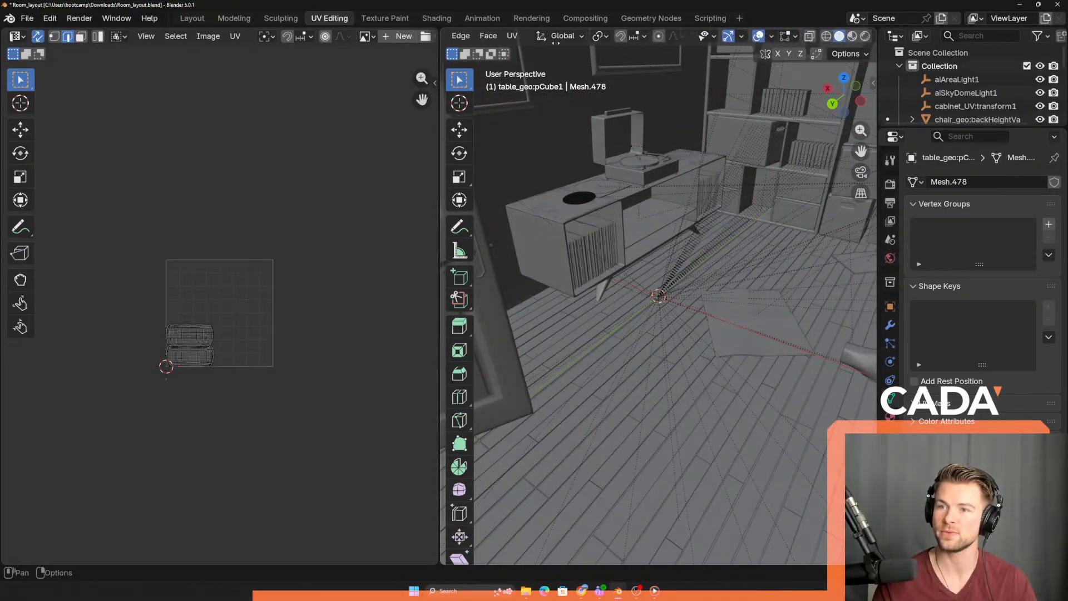
pyautogui.scroll(-3, 696, 37)
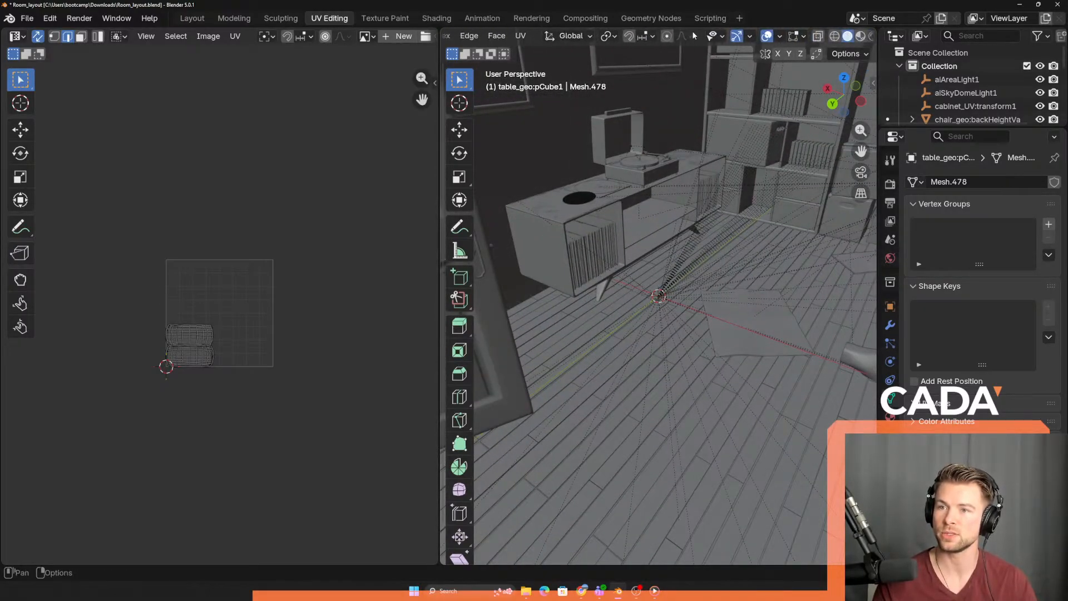
pyautogui.click(872, 84)
pyautogui.click(870, 409)
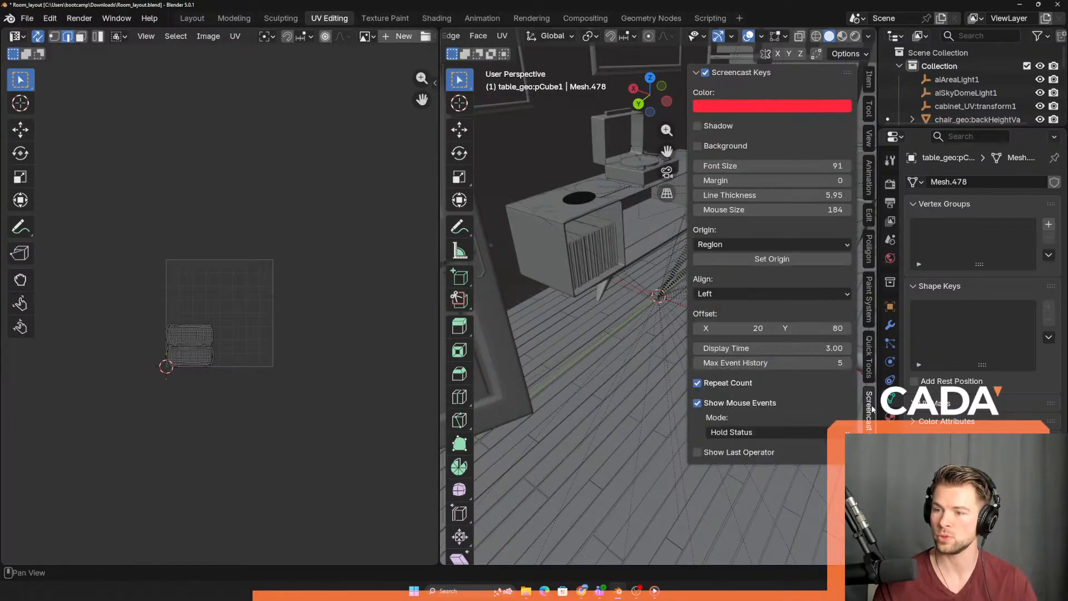
pyautogui.click(704, 72)
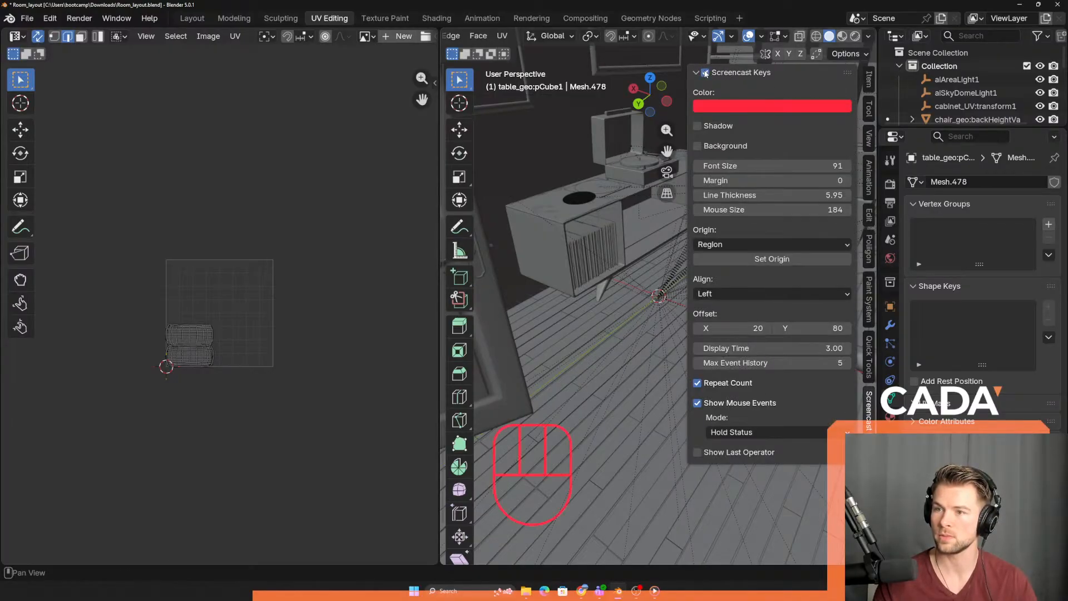
pyautogui.press('n')
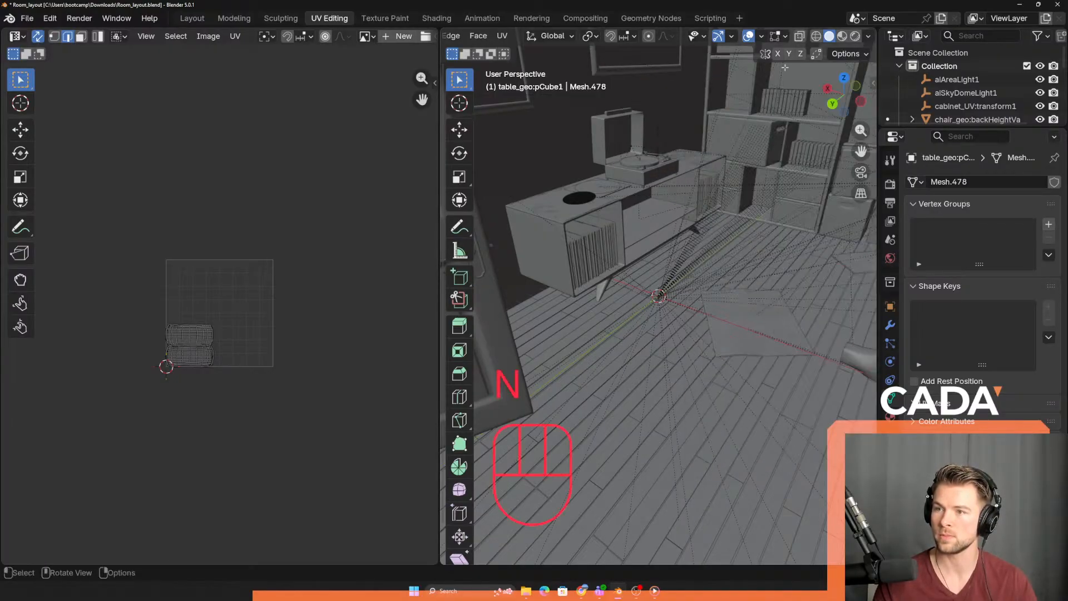
# - Show the viewport in Material Preview and select the whole tabletop mesh so its UV islands appear over the normal texture
pyautogui.click(843, 37)
pyautogui.moveTo(742, 104); pyautogui.dragTo(868, 209, button='middle')
pyautogui.keyDown('shift'); pyautogui.moveTo(517, 239); pyautogui.dragTo(710, 309, button='middle'); pyautogui.keyUp('shift')
pyautogui.scroll(3, 723, 258)
pyautogui.scroll(4, 723, 259)
pyautogui.scroll(-2, 584, 353)
pyautogui.scroll(-3, 695, 309)
pyautogui.press('a')
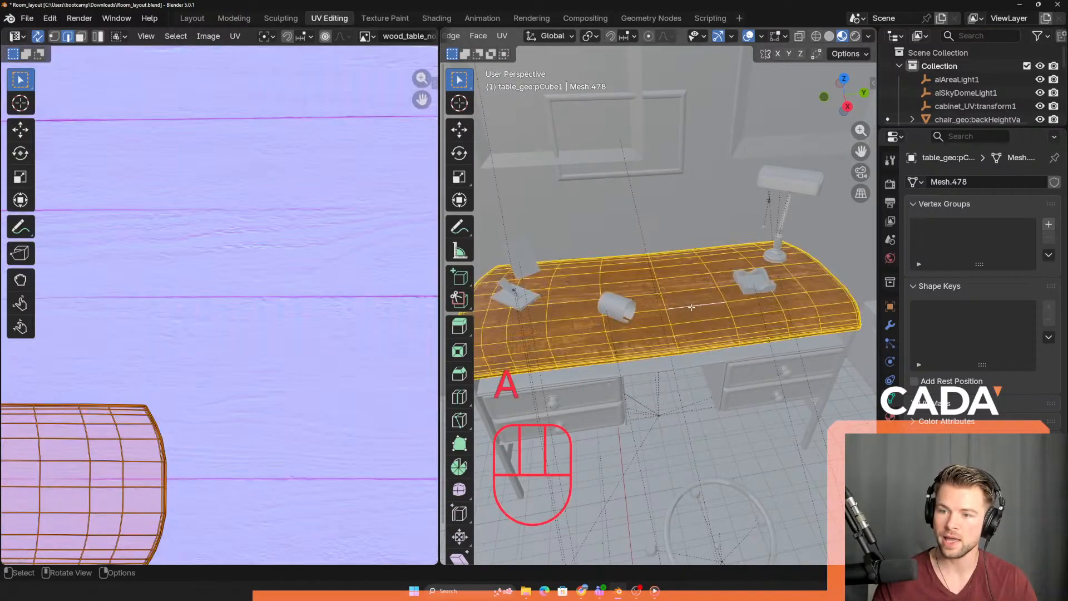
pyautogui.scroll(-4, 156, 296)
pyautogui.scroll(-1, 158, 296)
pyautogui.scroll(1, 208, 330)
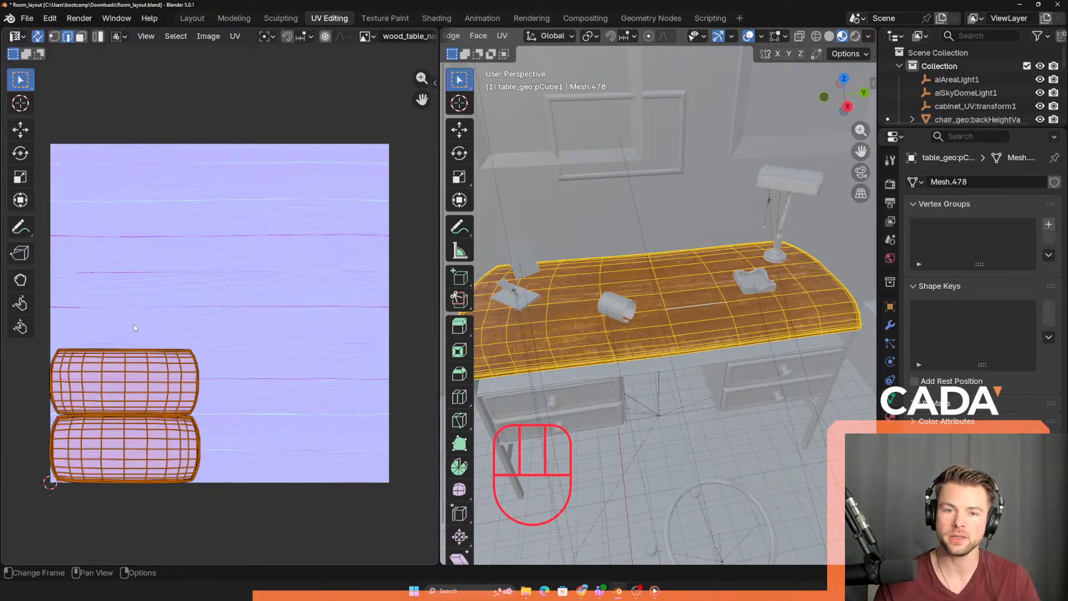
# - Examine the desk's unwrapped tabletop alongside the UV mapping example in the "uv santa" image search in the browser
pyautogui.scroll(5, 653, 360)
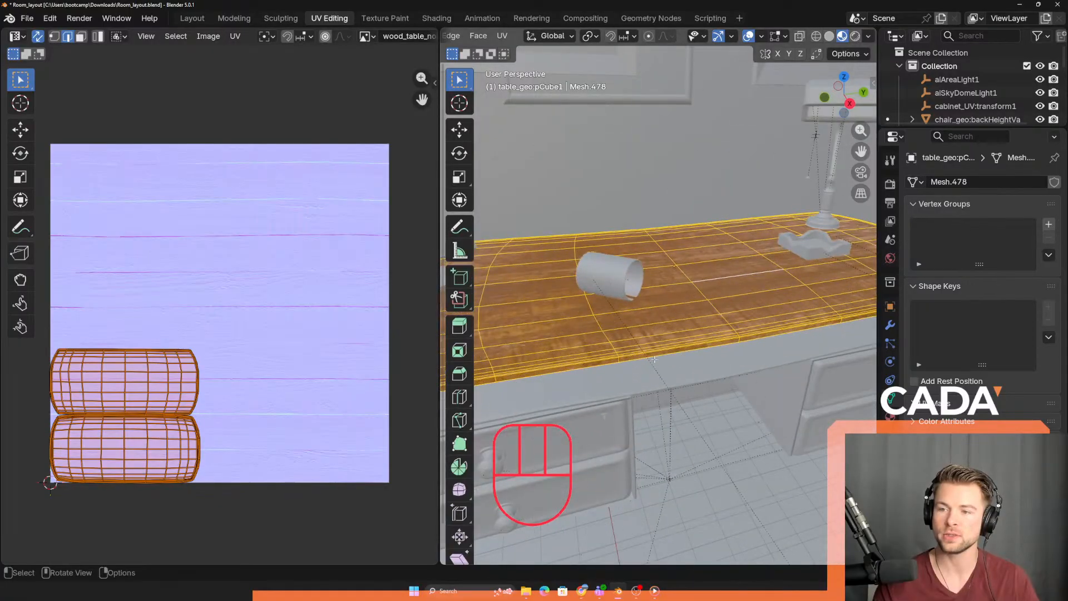
pyautogui.keyDown('shift'); pyautogui.moveTo(654, 360); pyautogui.dragTo(620, 282, button='middle'); pyautogui.keyUp('shift')
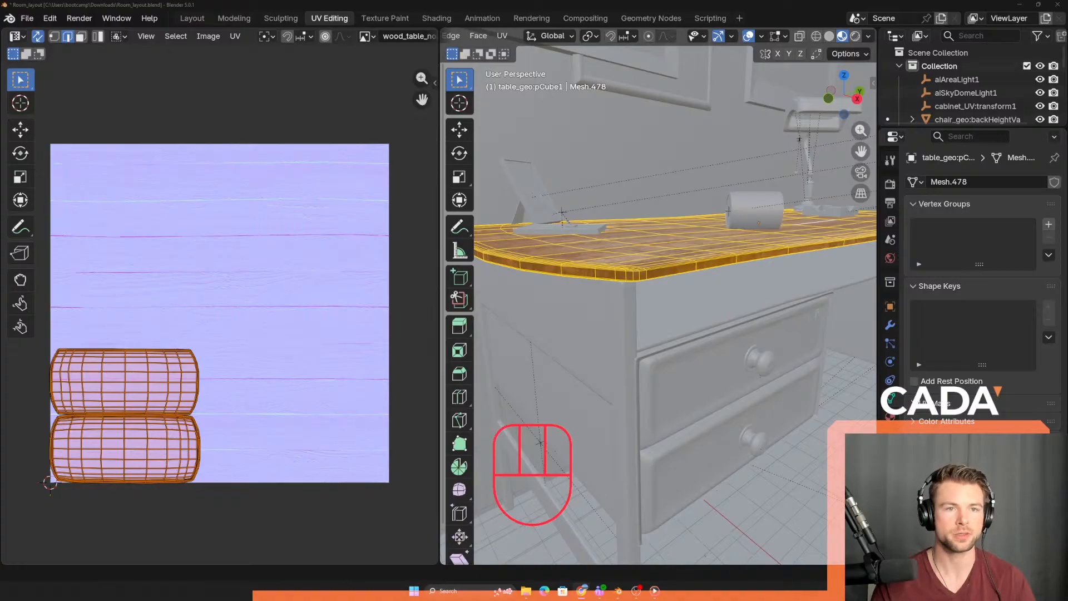
pyautogui.moveTo(0, 131); pyautogui.dragTo(382, 160)
pyautogui.doubleClick(382, 160)
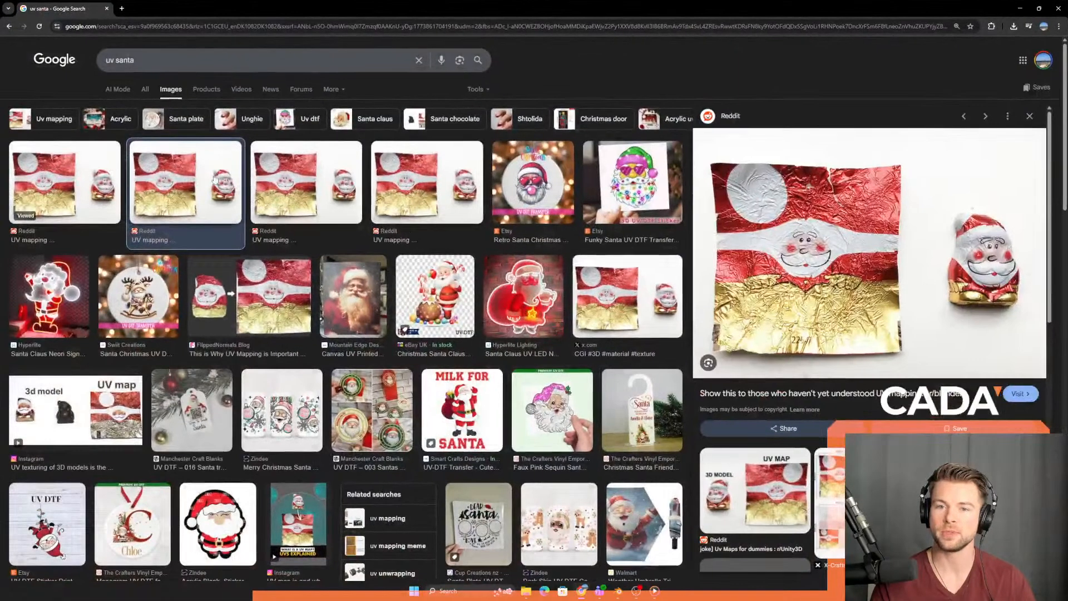
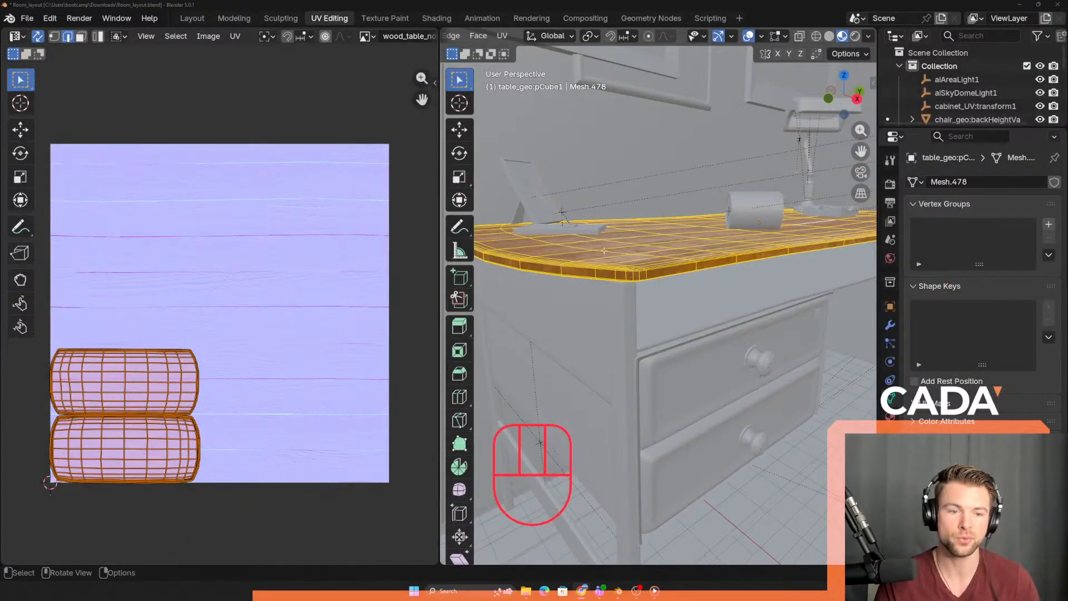
pyautogui.moveTo(627, 168); pyautogui.dragTo(609, 297, button='middle')
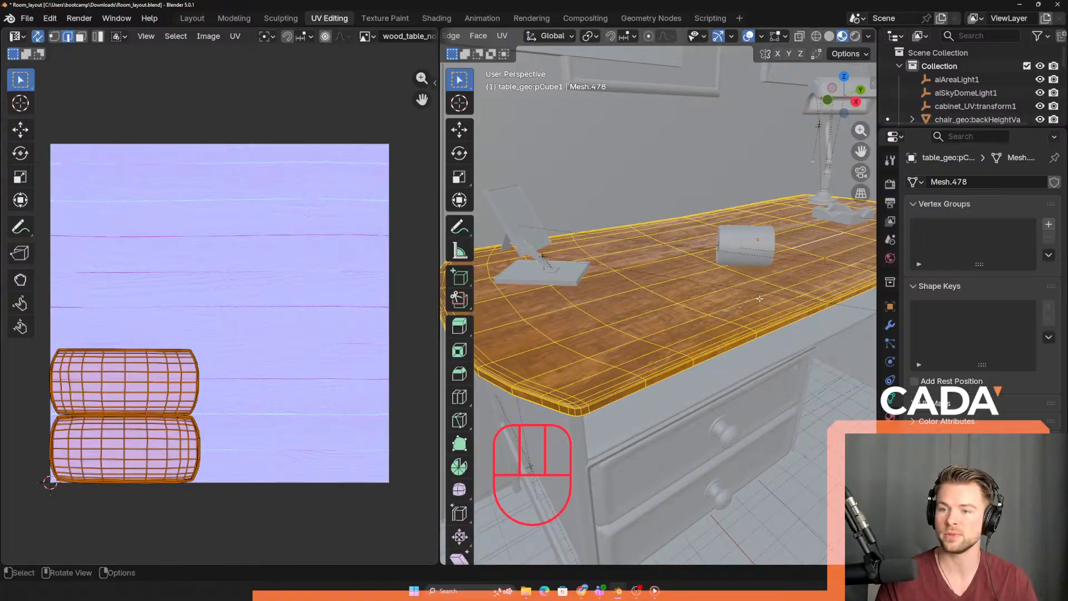
pyautogui.moveTo(590, 399); pyautogui.dragTo(595, 354, button='middle')
pyautogui.rightClick(137, 390)
pyautogui.moveTo(266, 286); pyautogui.dragTo(48, 510)
pyautogui.press('s')
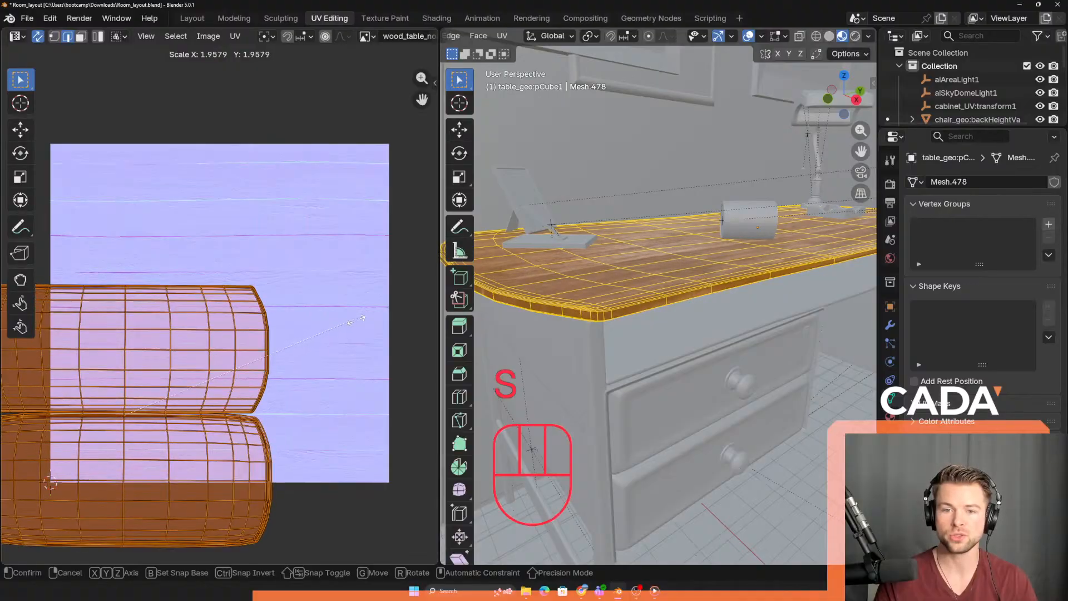
pyautogui.click(185, 388)
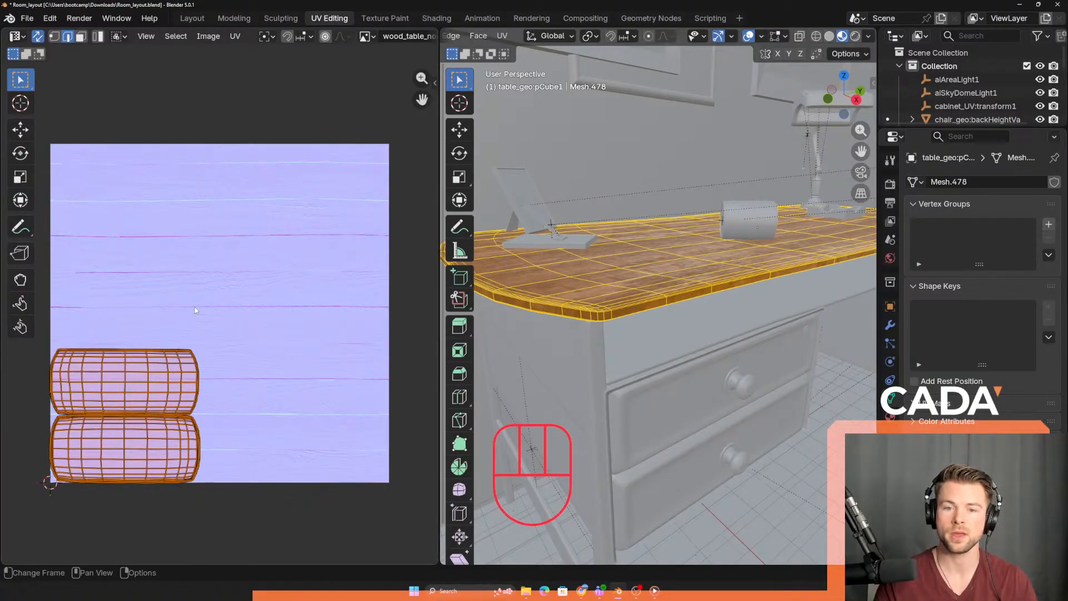
pyautogui.click(288, 271)
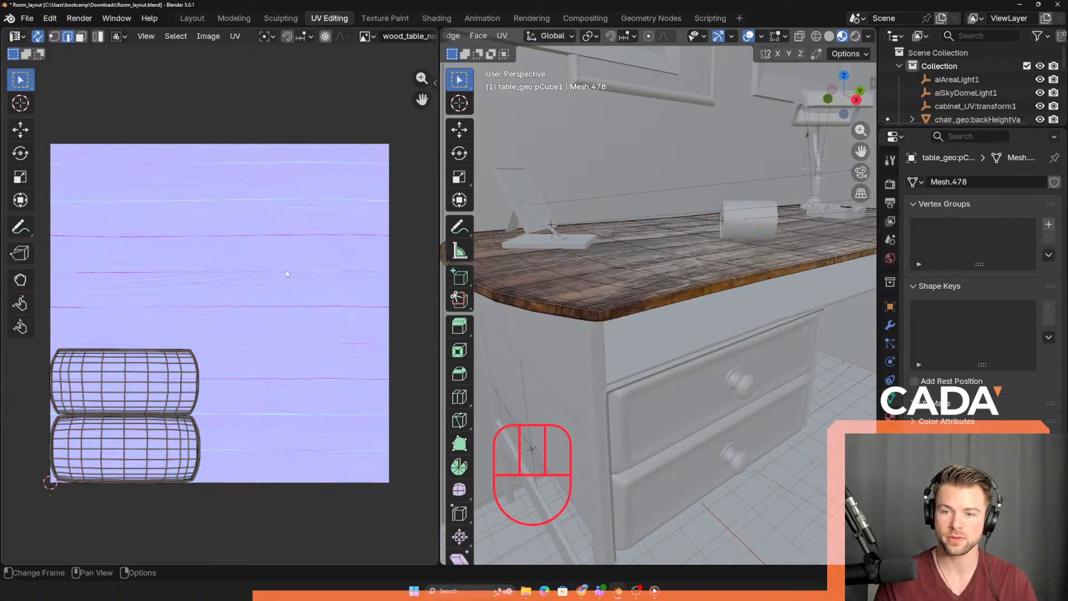
# - Select the entire tabletop mesh again and move both UV islands to the middle of the texture square
pyautogui.click(706, 282)
pyautogui.press('a')
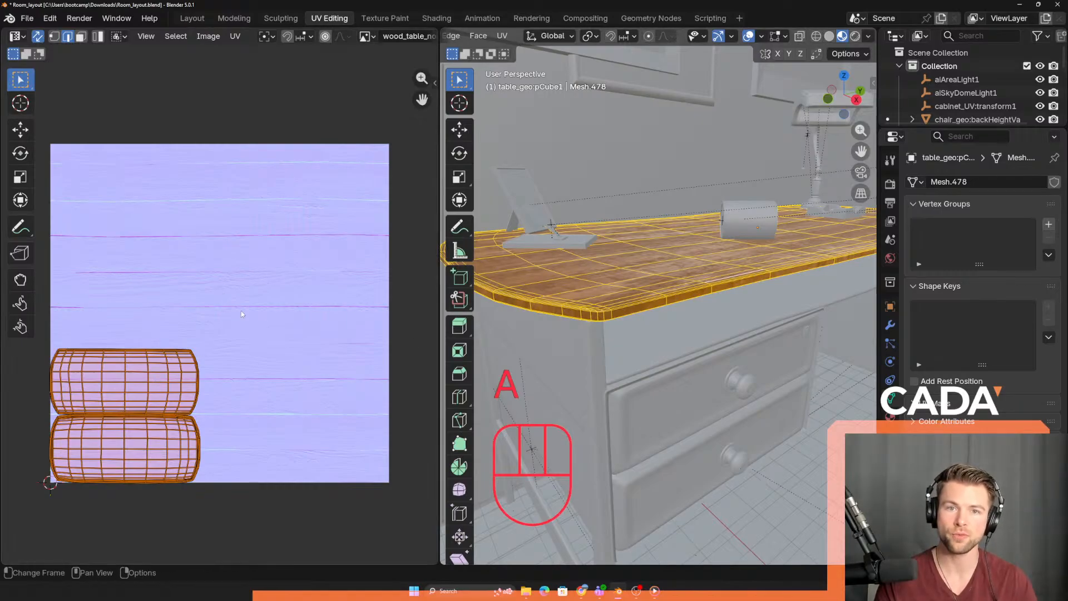
pyautogui.press('g')
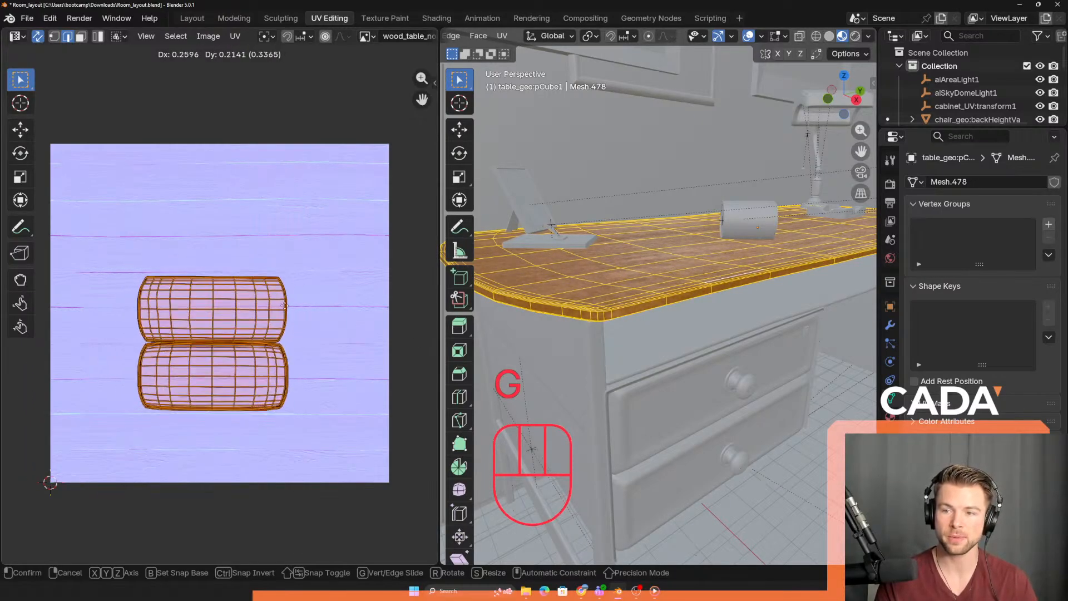
pyautogui.click(282, 306)
pyautogui.moveTo(685, 351); pyautogui.dragTo(696, 357, button='middle')
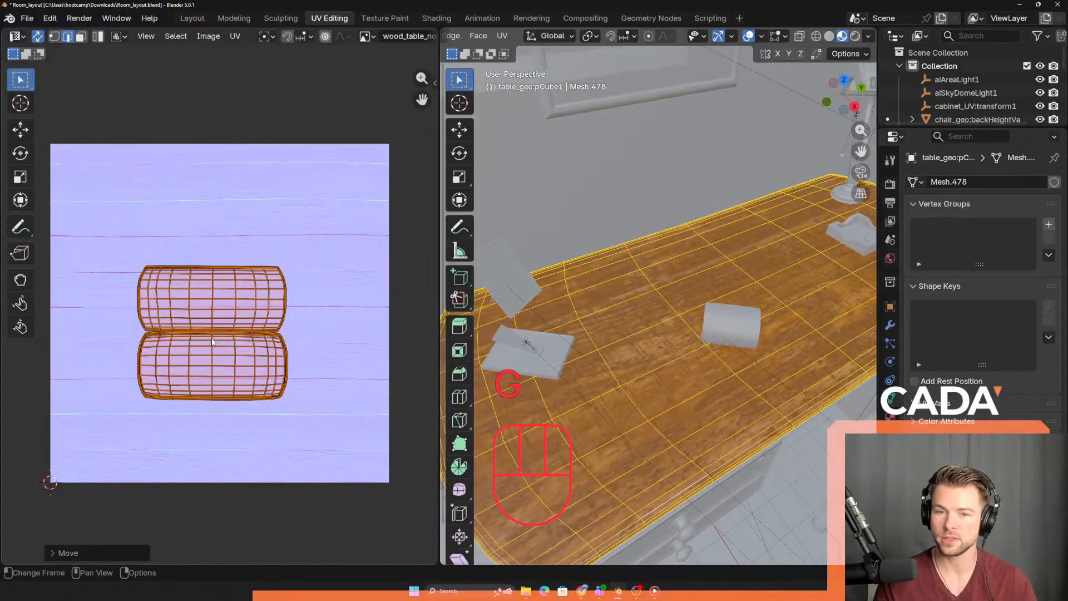
pyautogui.press('g')
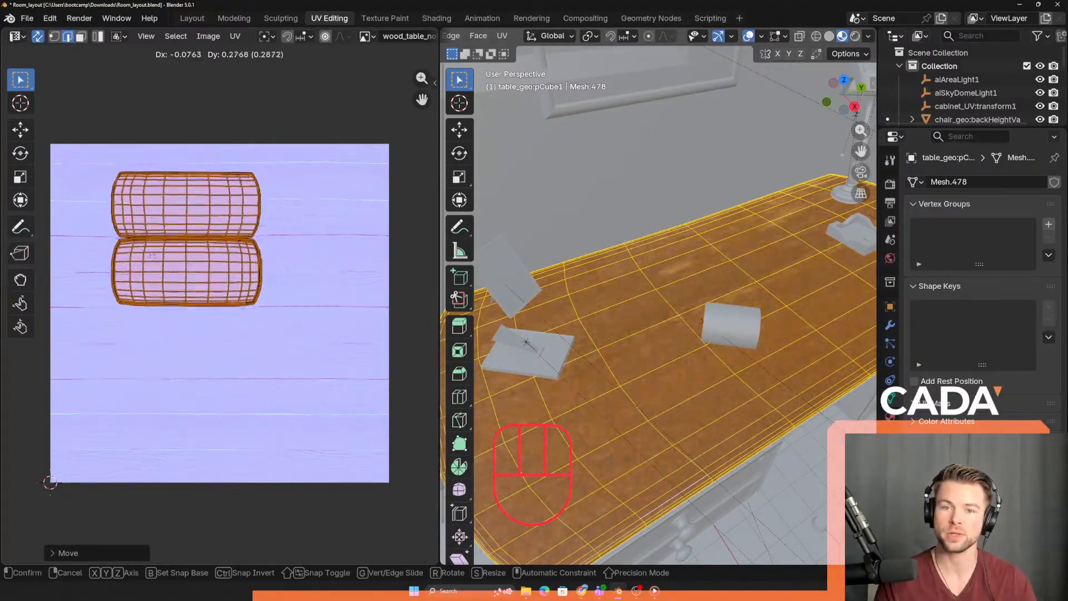
pyautogui.click(99, 306)
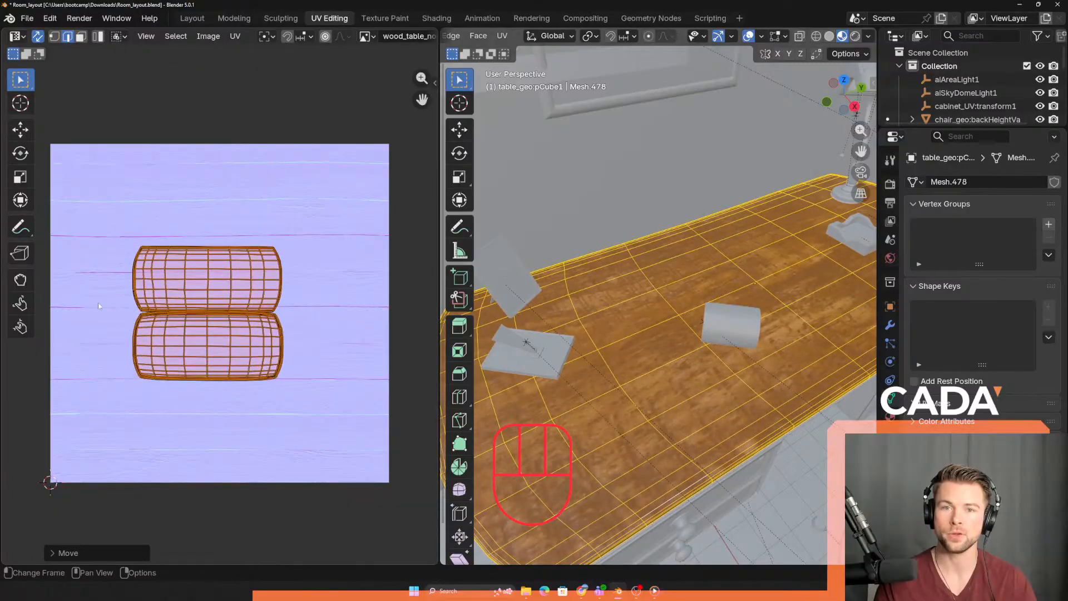
# - Scale both UV islands up until they nearly fill the texture square, center them, and inspect the wood grain on the tabletop
pyautogui.press('s')
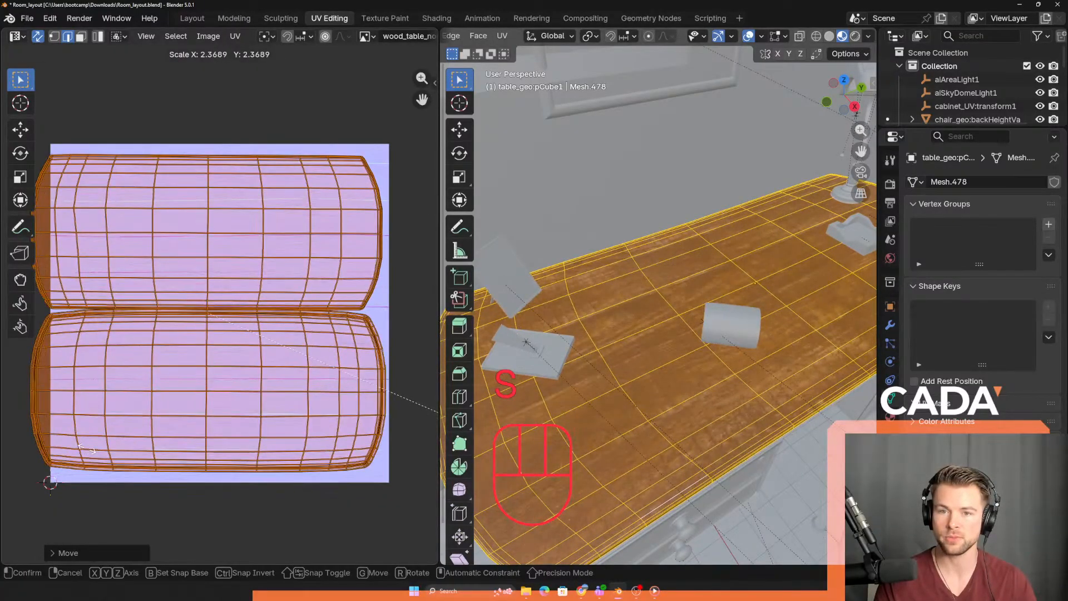
pyautogui.click(56, 431)
pyautogui.press('g')
pyautogui.click(66, 431)
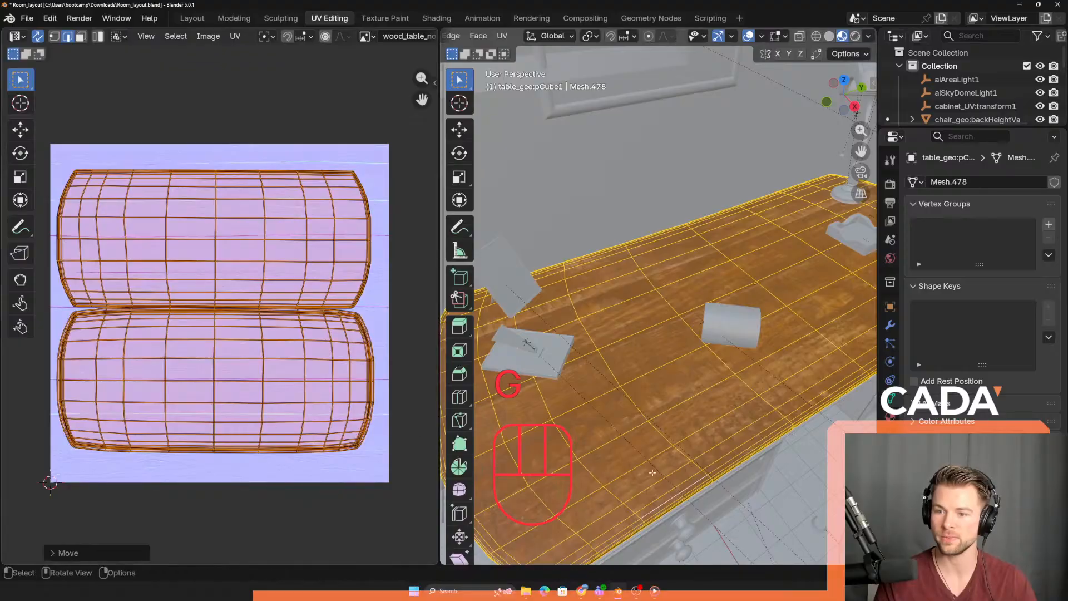
pyautogui.scroll(4, 656, 362)
pyautogui.moveTo(651, 395); pyautogui.dragTo(676, 390, button='middle')
pyautogui.scroll(-4, 675, 390)
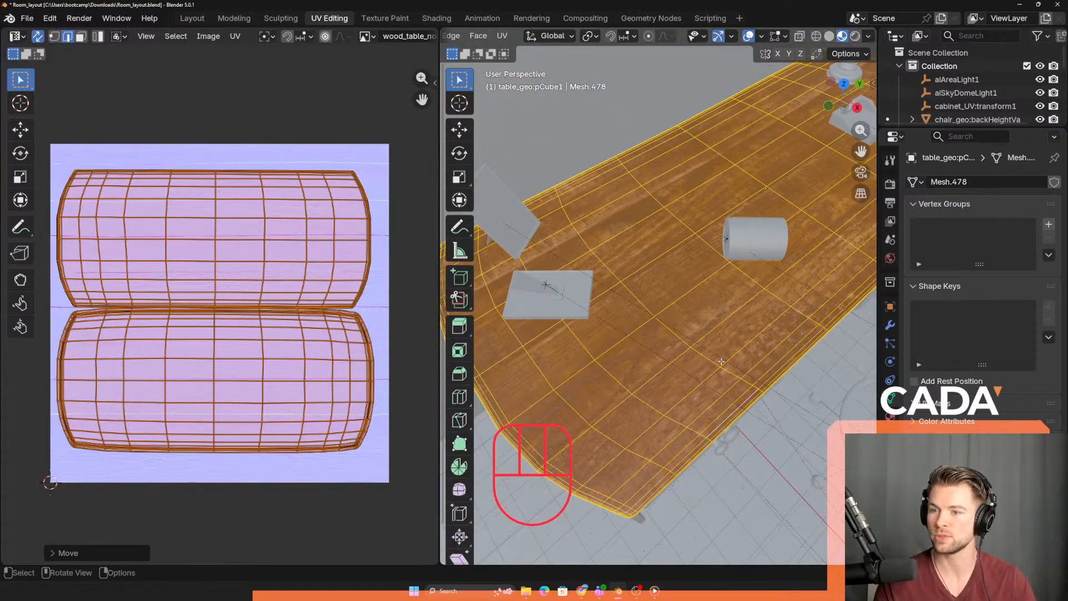
pyautogui.moveTo(722, 362); pyautogui.dragTo(751, 301, button='middle')
pyautogui.press('r')
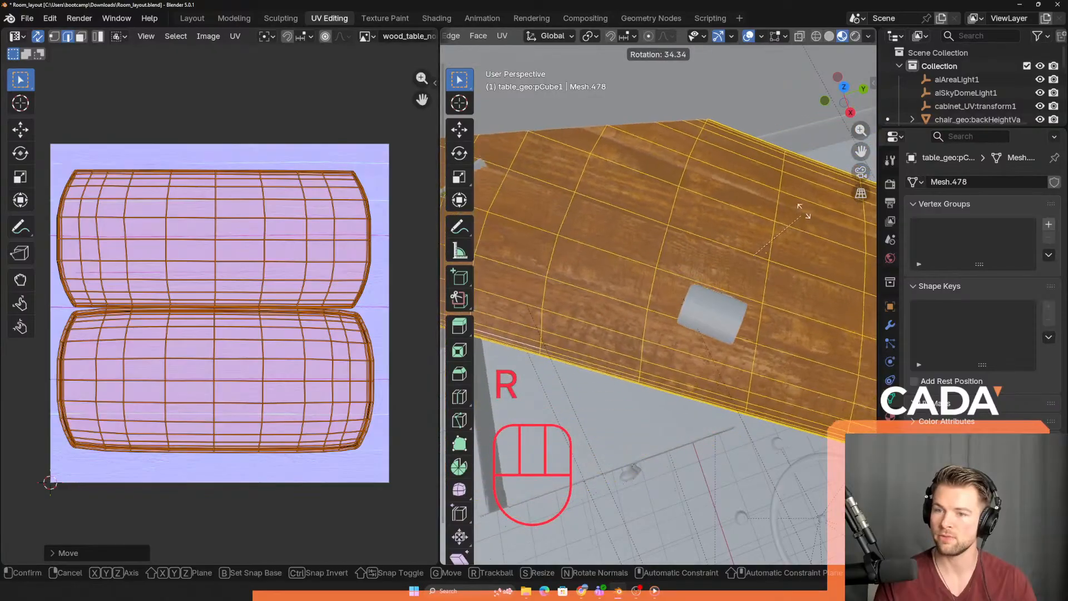
pyautogui.rightClick(804, 211)
pyautogui.press('r')
pyautogui.press('r')
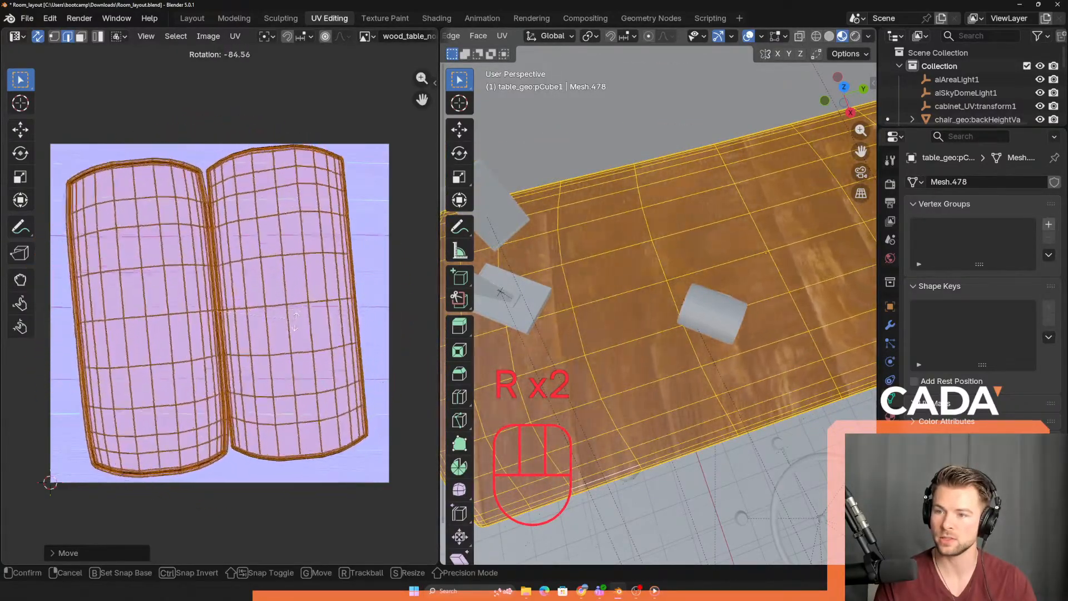
pyautogui.rightClick(292, 331)
pyautogui.moveTo(640, 334); pyautogui.dragTo(665, 328, button='middle')
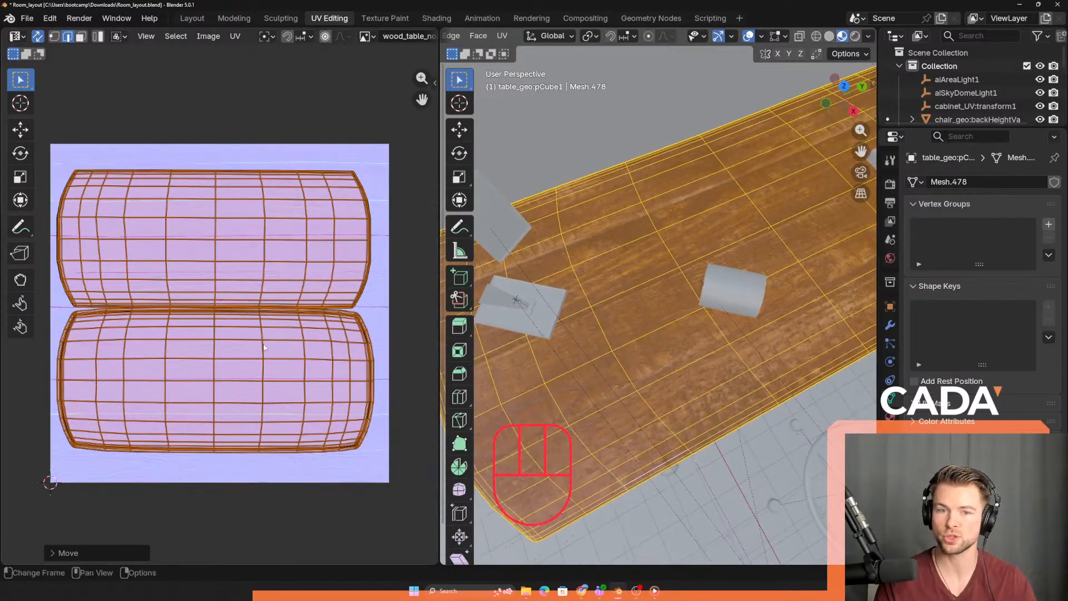
# - Enlarge the tabletop's two UV islands slightly so that they almost span the full width of the texture square
pyautogui.press('s')
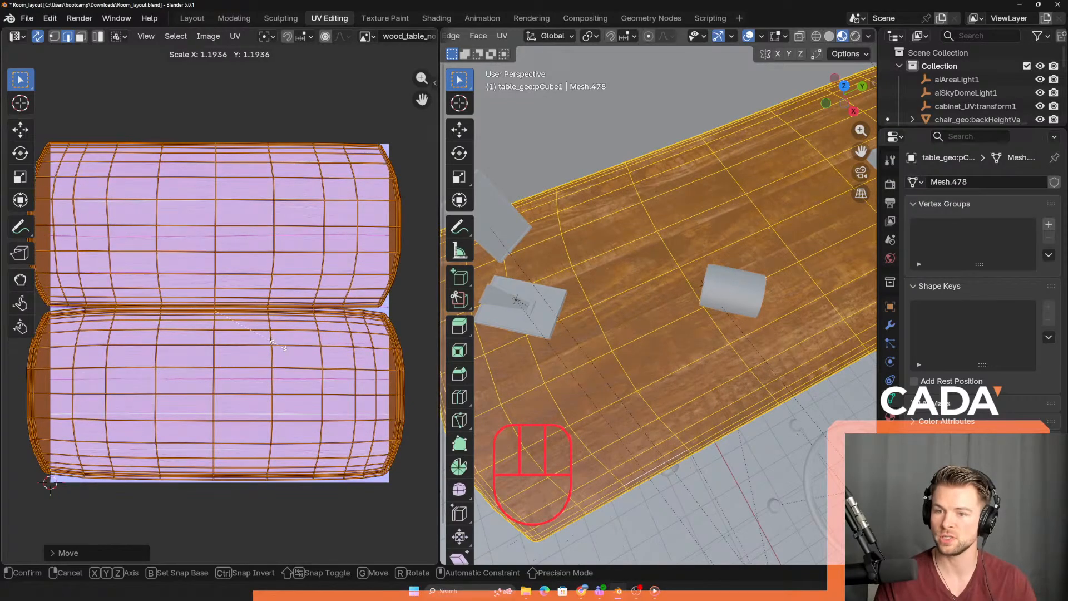
pyautogui.click(271, 342)
pyautogui.moveTo(662, 345); pyautogui.dragTo(649, 375, button='middle')
pyautogui.keyDown('shift'); pyautogui.moveTo(768, 294); pyautogui.dragTo(715, 287, button='middle'); pyautogui.keyUp('shift')
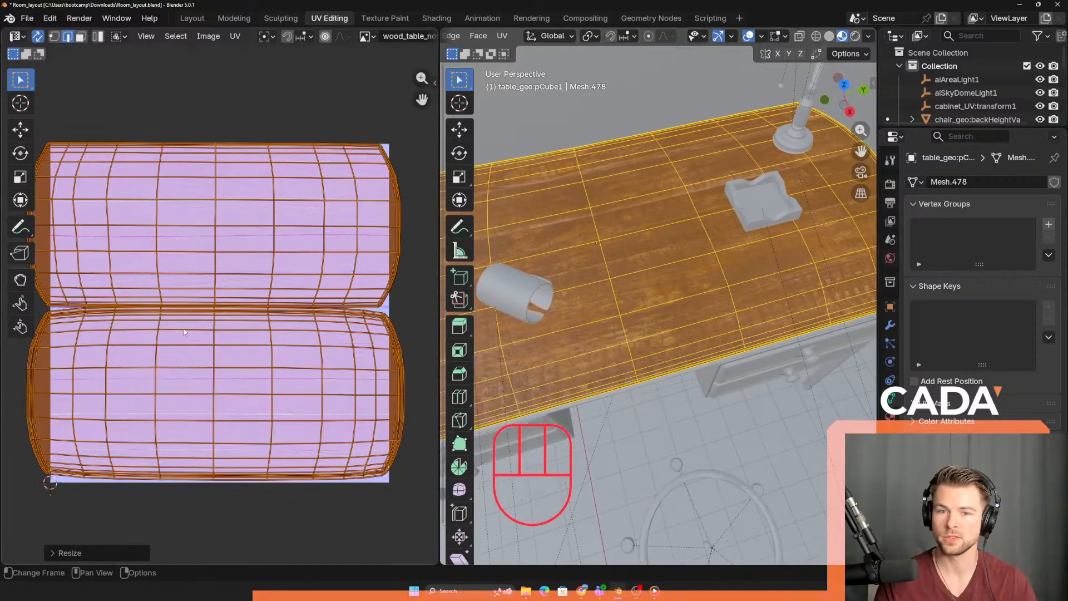
pyautogui.press('s')
pyautogui.press('g')
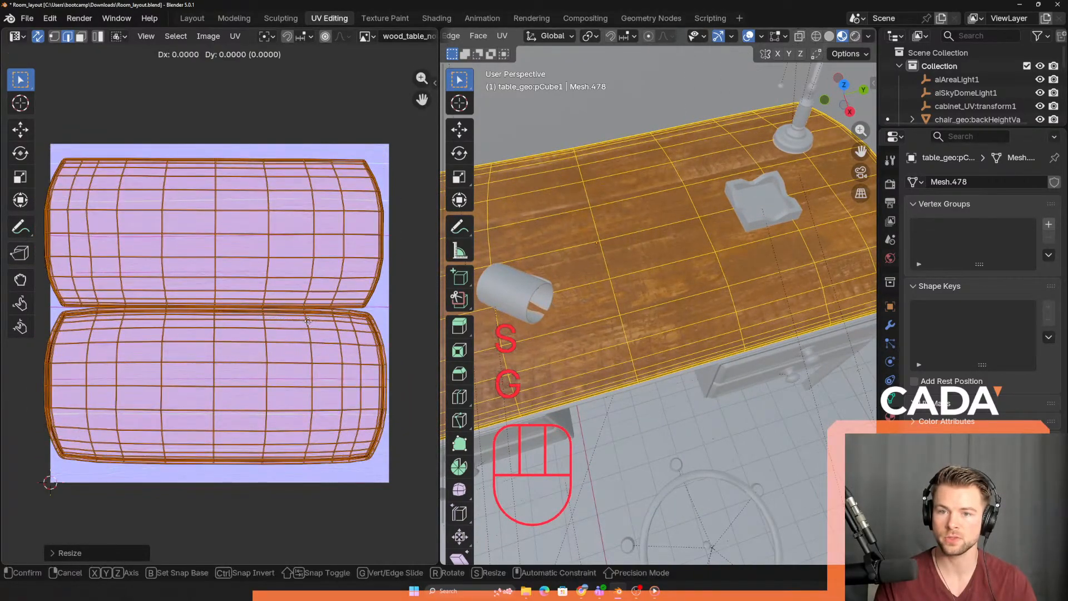
pyautogui.click(310, 330)
# - Inspect the tabletop's wood grain in the Shading workspace, then select the shelf beneath the tabletop in the Layout workspace
pyautogui.click(428, 19)
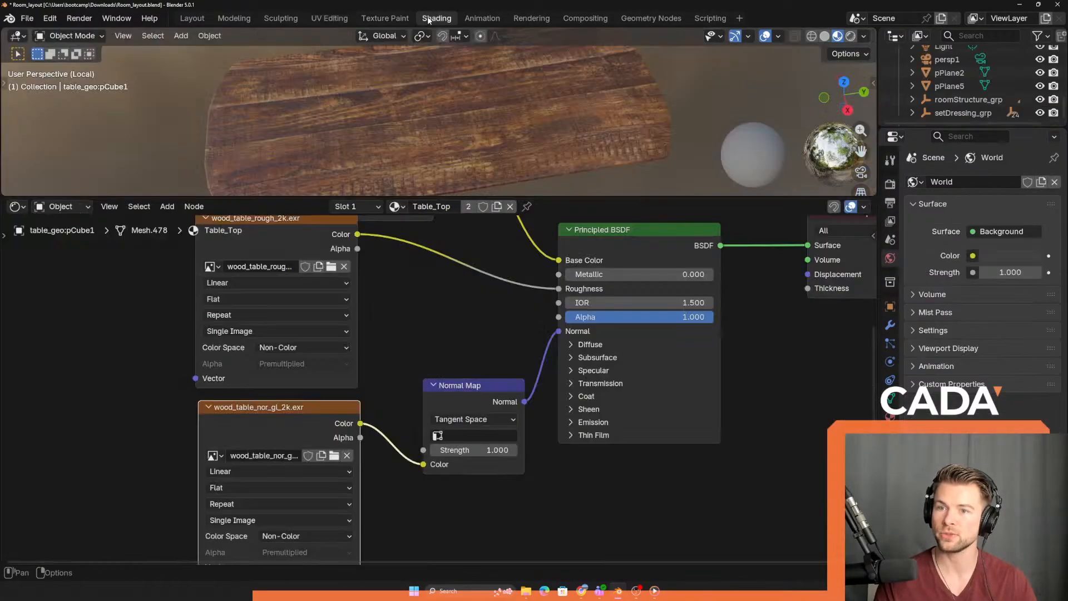
pyautogui.moveTo(479, 145); pyautogui.dragTo(423, 173, button='middle')
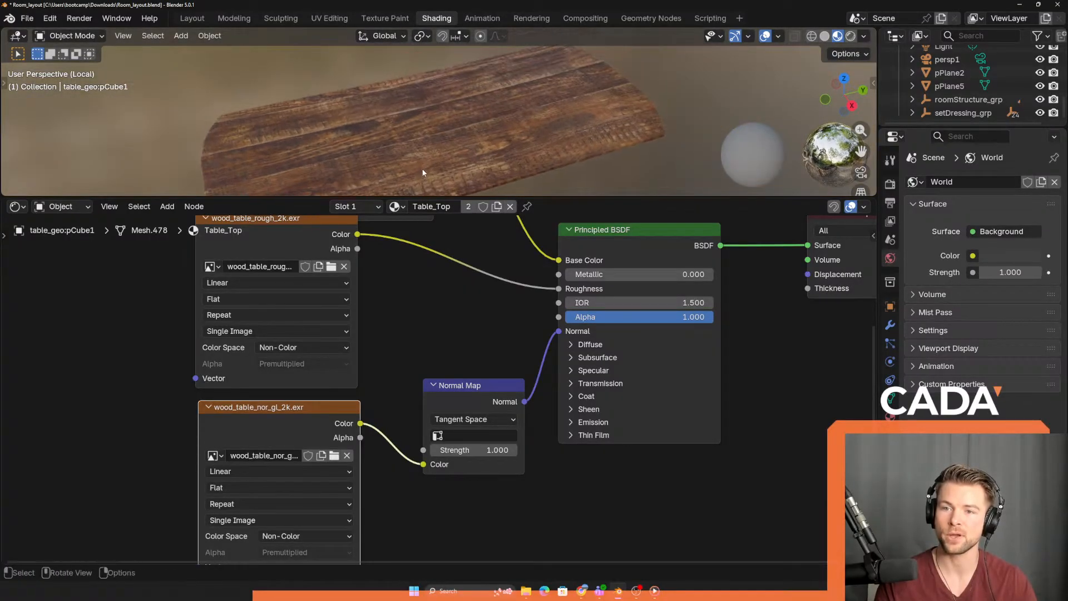
pyautogui.click(193, 19)
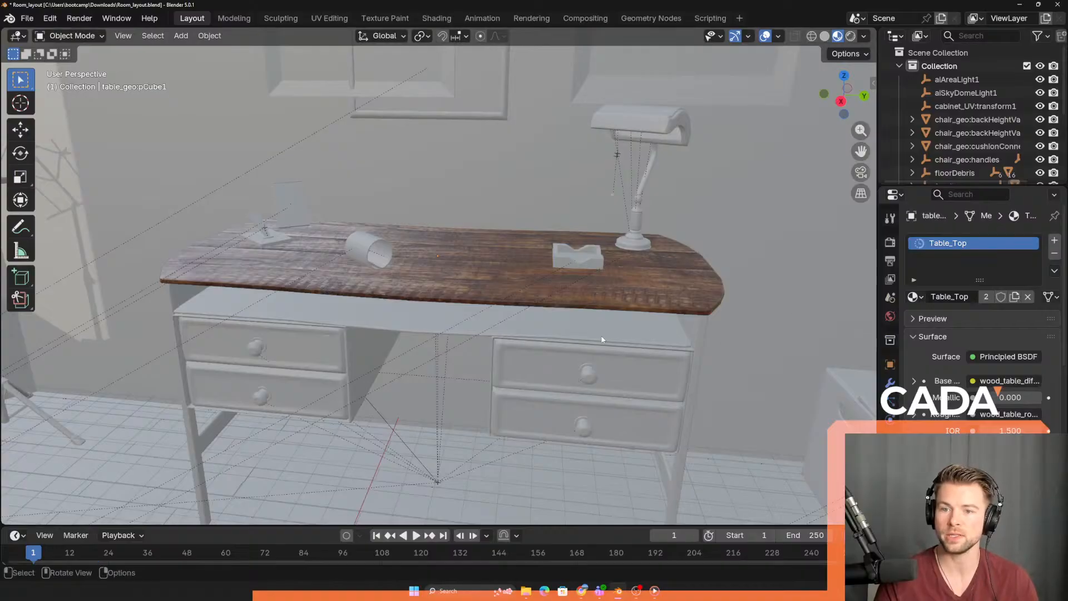
pyautogui.moveTo(602, 338); pyautogui.dragTo(584, 321, button='middle')
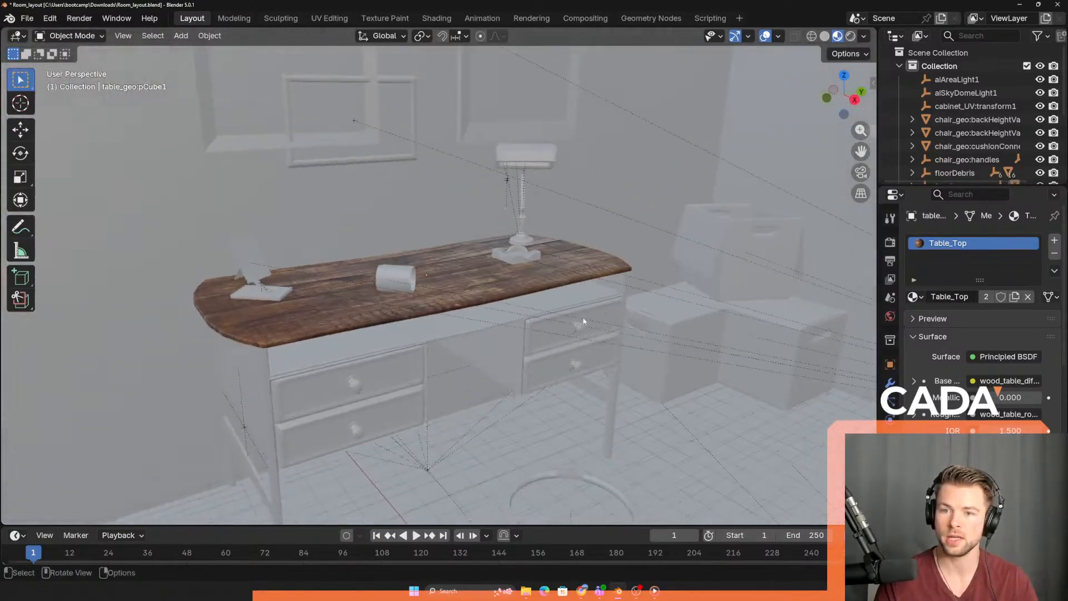
pyautogui.scroll(5, 443, 379)
pyautogui.click(428, 330)
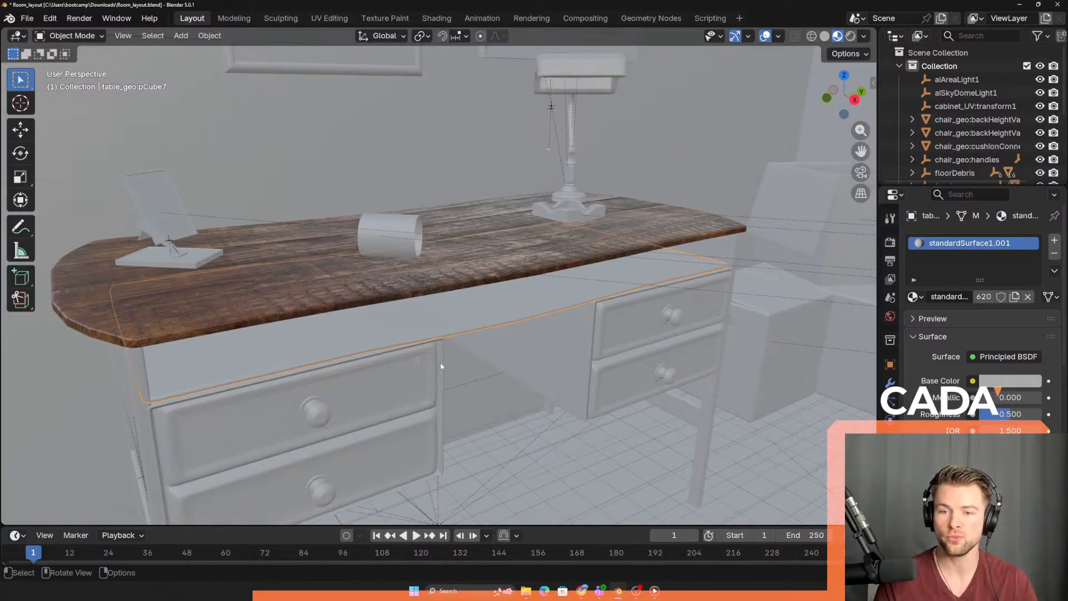
# - Switch to the Group2_Shortfilm_Reminiscence video, examine the desk's materials in several shots, and return to Blender
pyautogui.hotkey('alt', 'Tab')
pyautogui.click(703, 309)
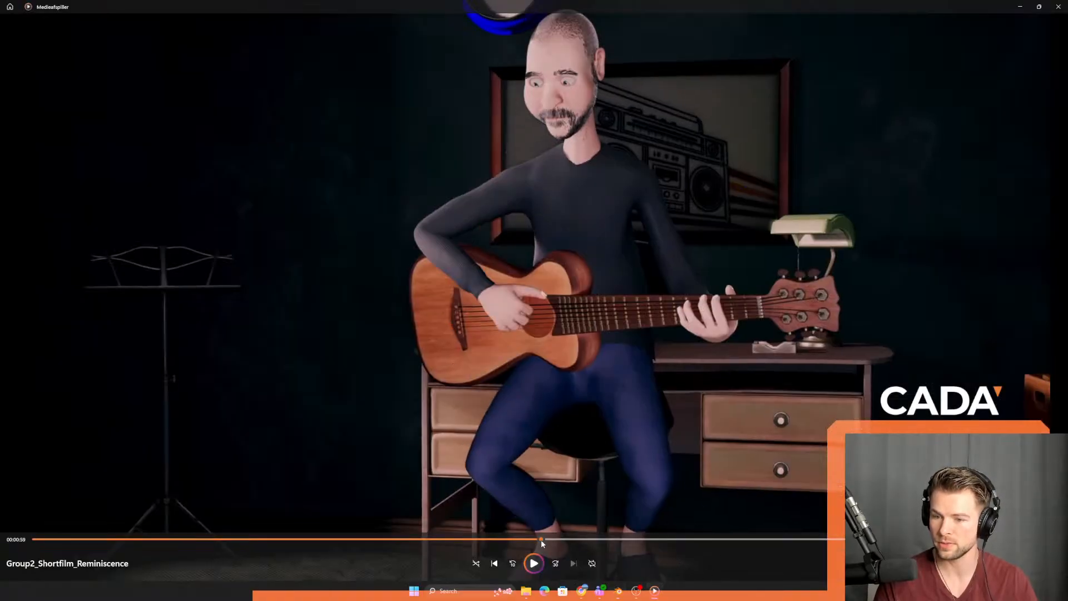
pyautogui.click(584, 539)
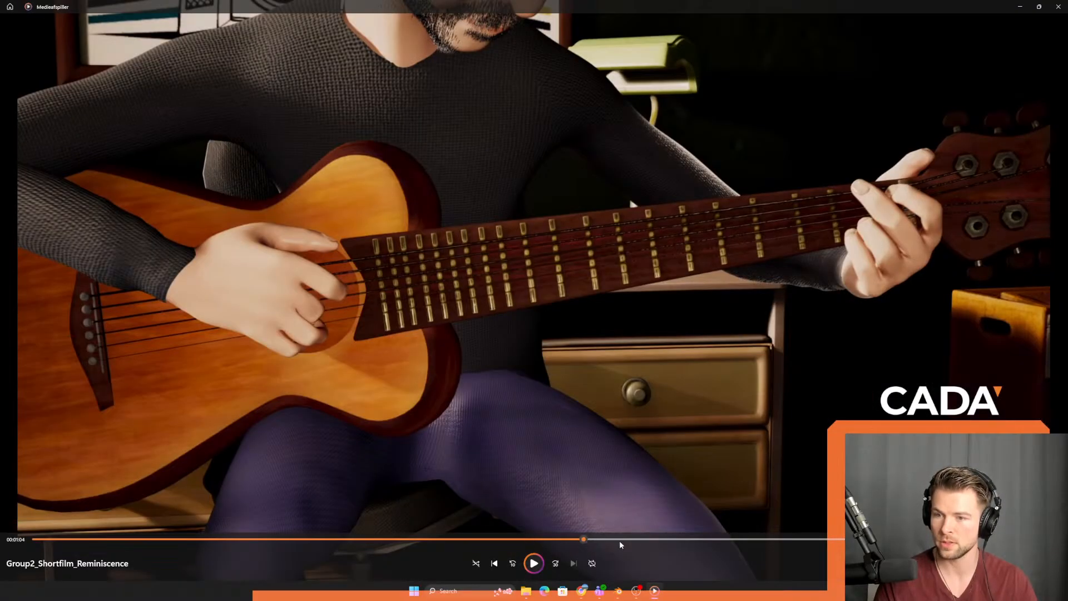
pyautogui.moveTo(621, 540); pyautogui.dragTo(713, 540)
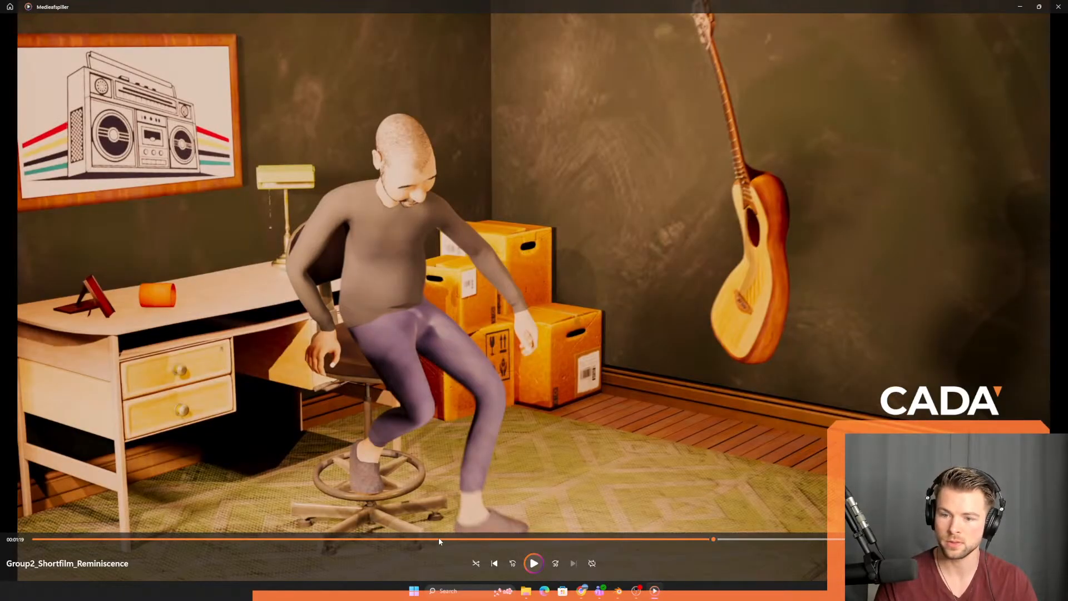
pyautogui.moveTo(439, 539); pyautogui.dragTo(422, 539)
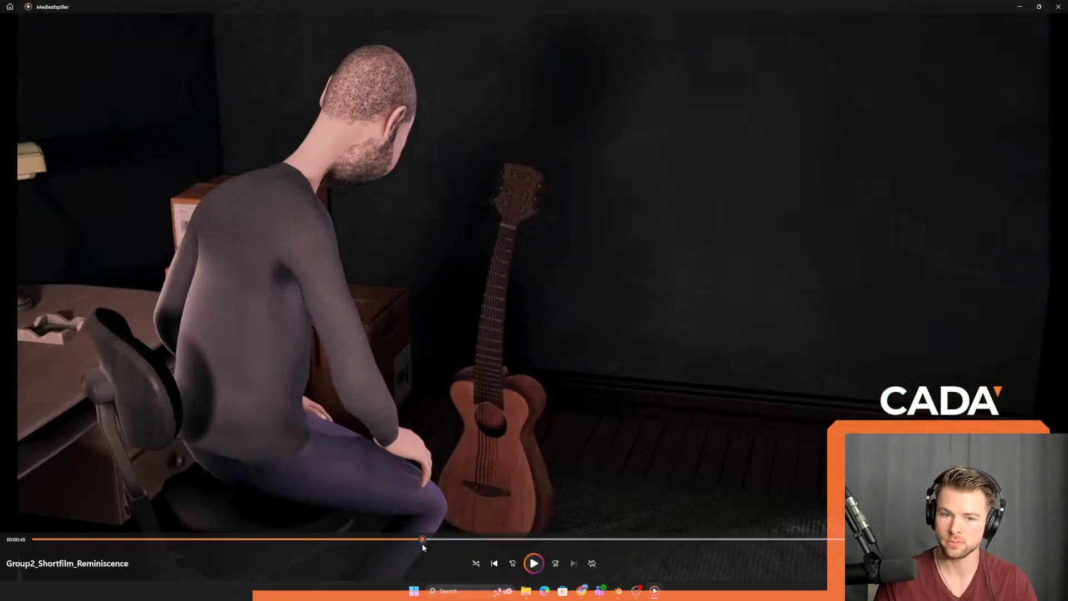
pyautogui.click(389, 541)
pyautogui.click(383, 541)
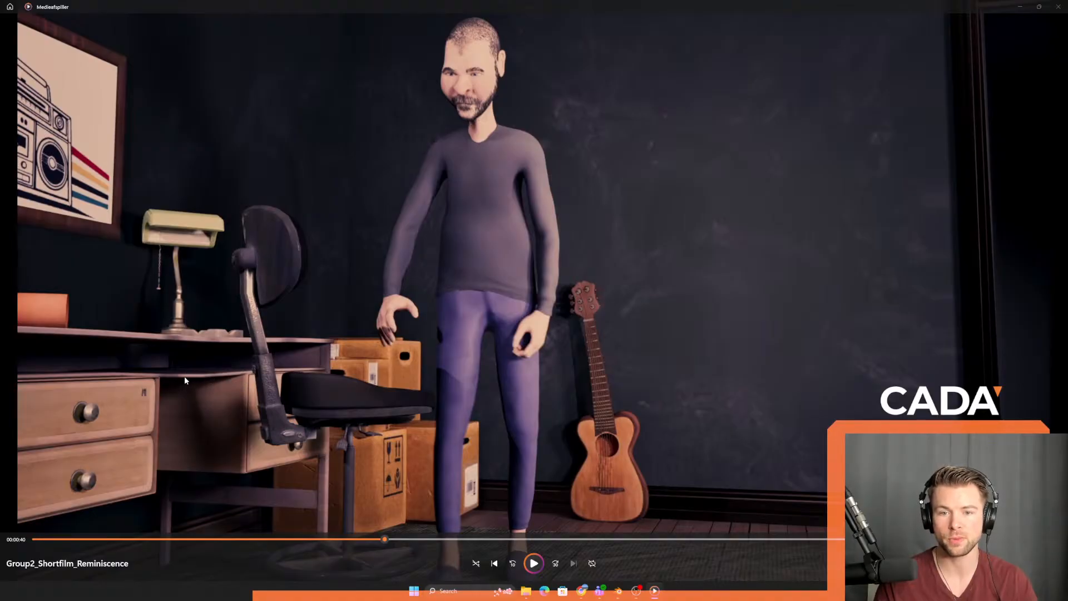
pyautogui.press('super+Tab')
pyautogui.click(509, 205)
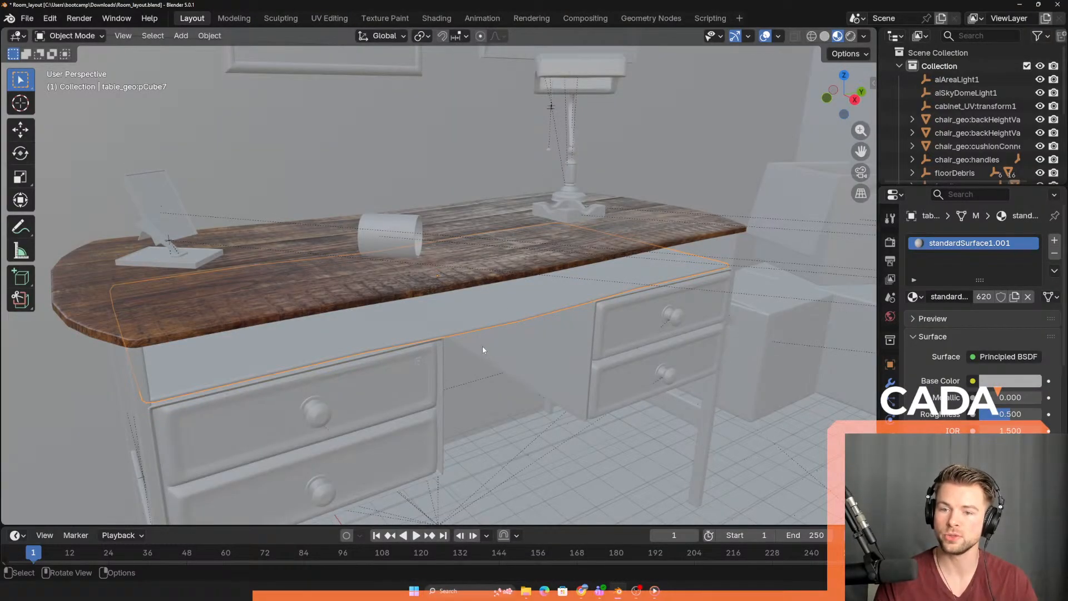
# - Assign the existing Table_Top material to the shelf beneath the tabletop
pyautogui.moveTo(483, 350); pyautogui.dragTo(479, 327, button='middle')
pyautogui.keyDown('shift'); pyautogui.moveTo(495, 398); pyautogui.dragTo(450, 351, button='middle'); pyautogui.keyUp('shift')
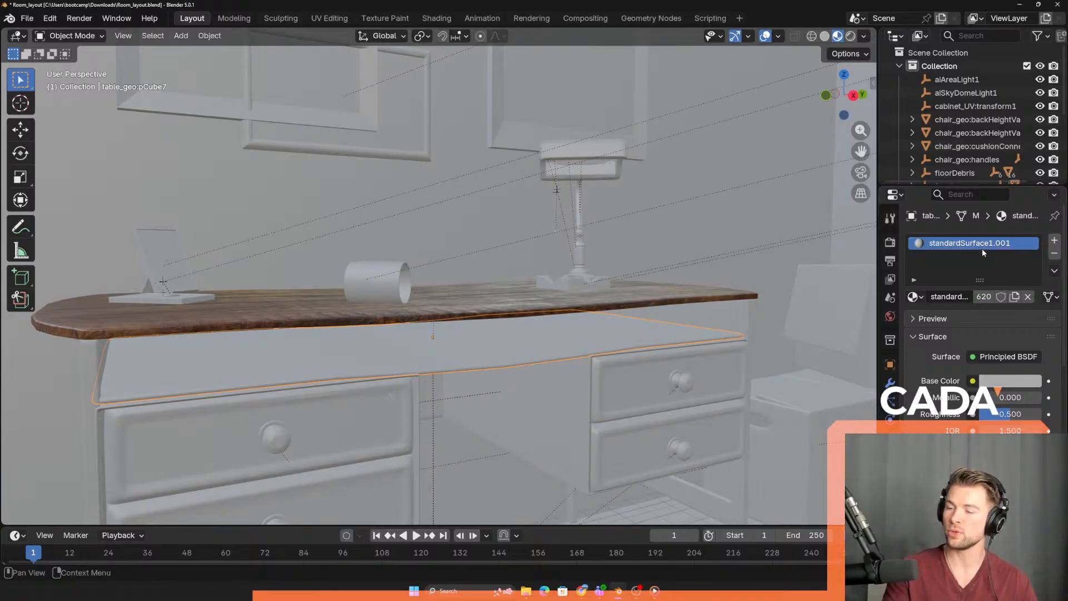
pyautogui.click(915, 296)
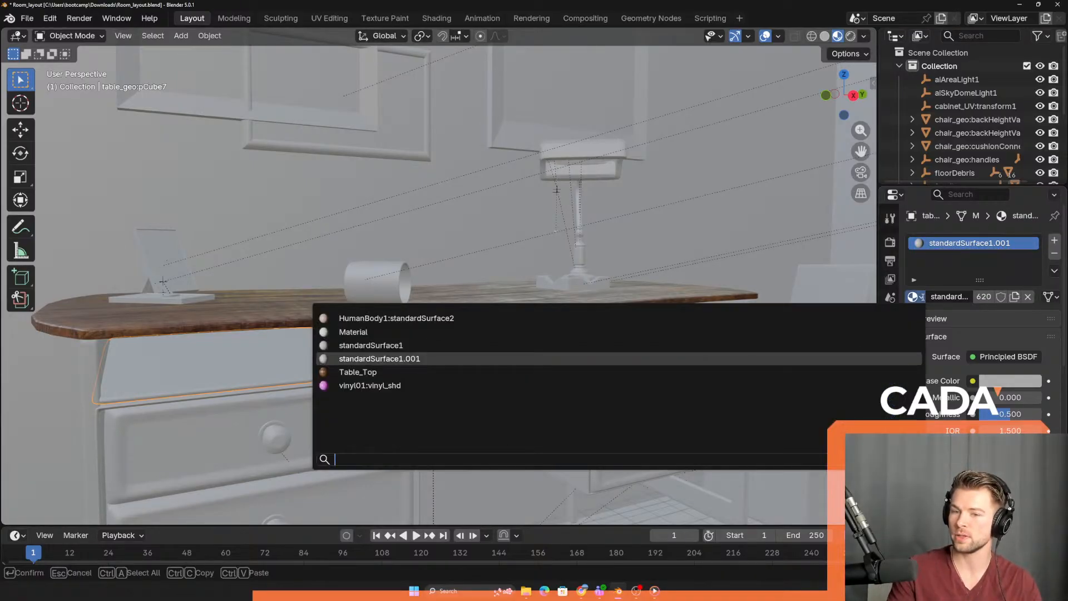
pyautogui.click(921, 300)
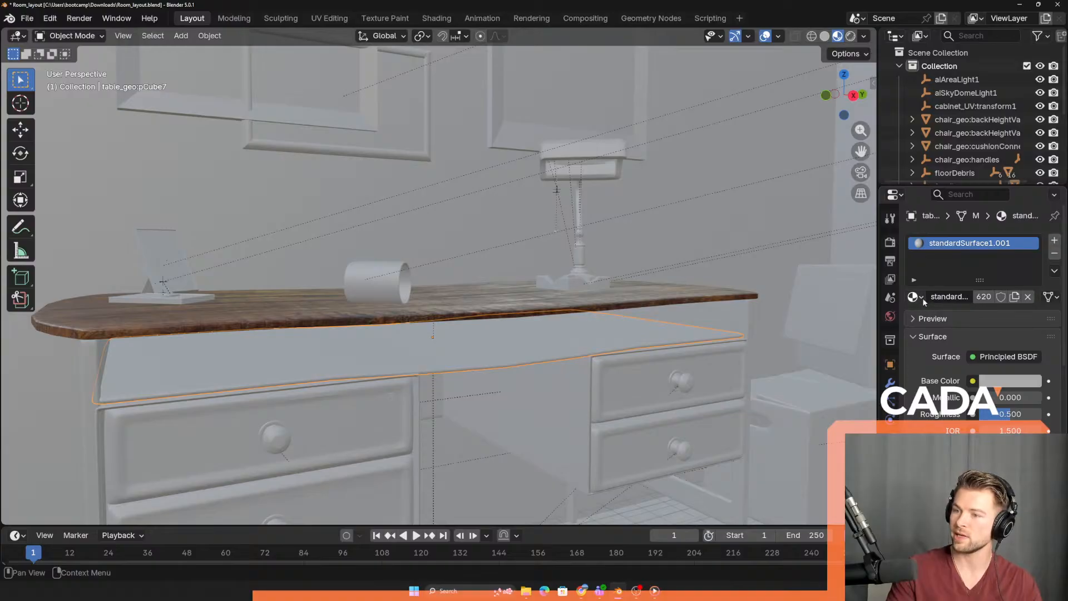
pyautogui.click(922, 300)
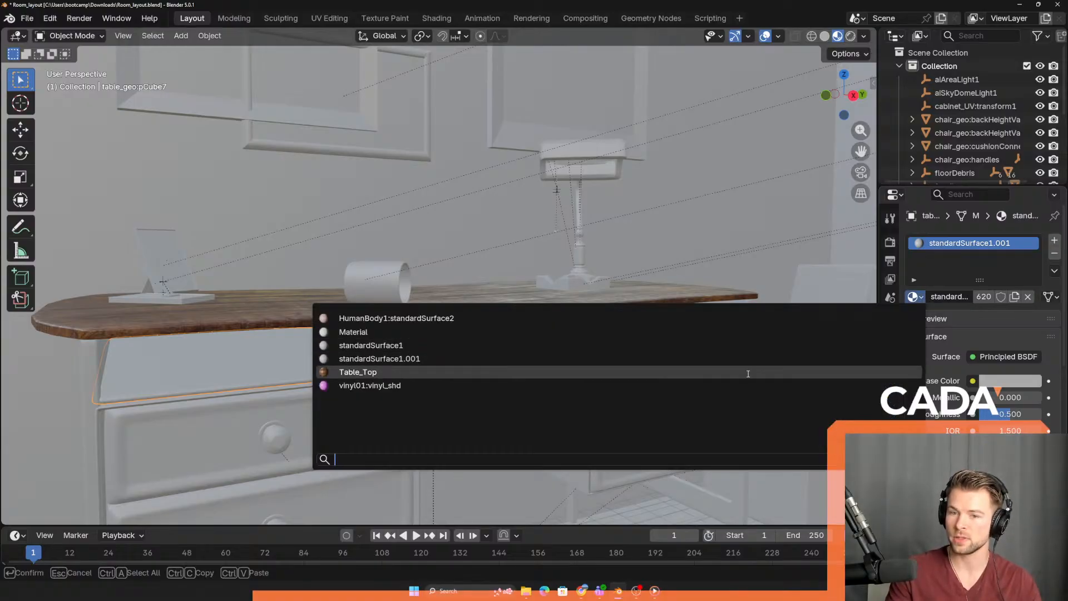
pyautogui.click(749, 373)
# - Assign the Table_Top material to the upper side panel at the desk's left end
pyautogui.moveTo(338, 354)
pyautogui.mouseDown(button='middle')
pyautogui.moveTo(382, 379)
pyautogui.moveTo(358, 354)
pyautogui.mouseUp(button='middle')
pyautogui.click(236, 376)
pyautogui.moveTo(236, 376); pyautogui.dragTo(270, 346, button='middle')
pyautogui.click(914, 298)
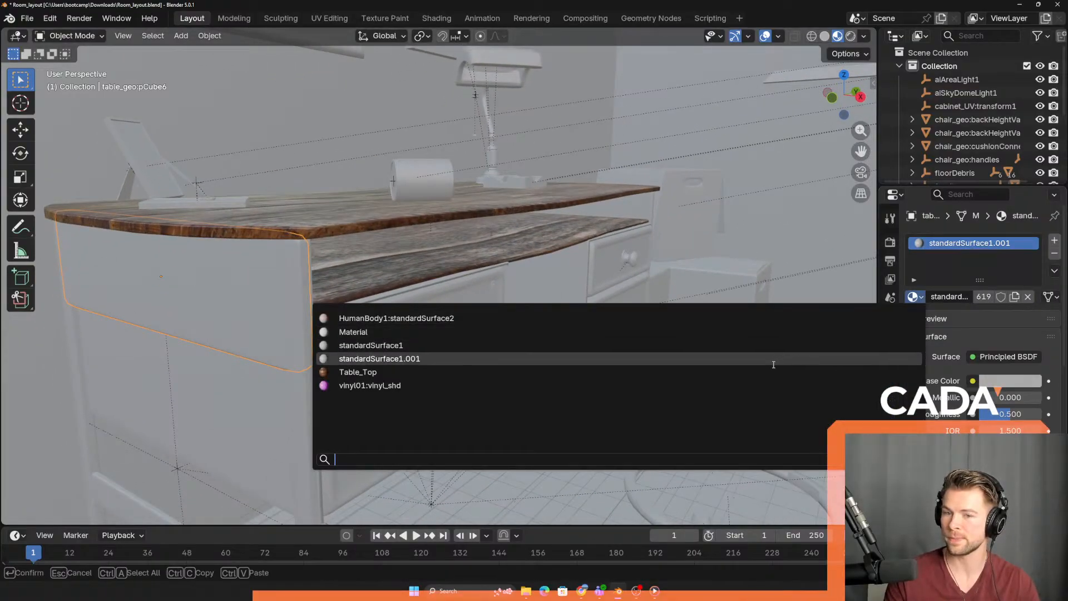
pyautogui.click(745, 373)
# - Assign the Table_Top material to the cabinet body around the desk's left drawers
pyautogui.click(245, 411)
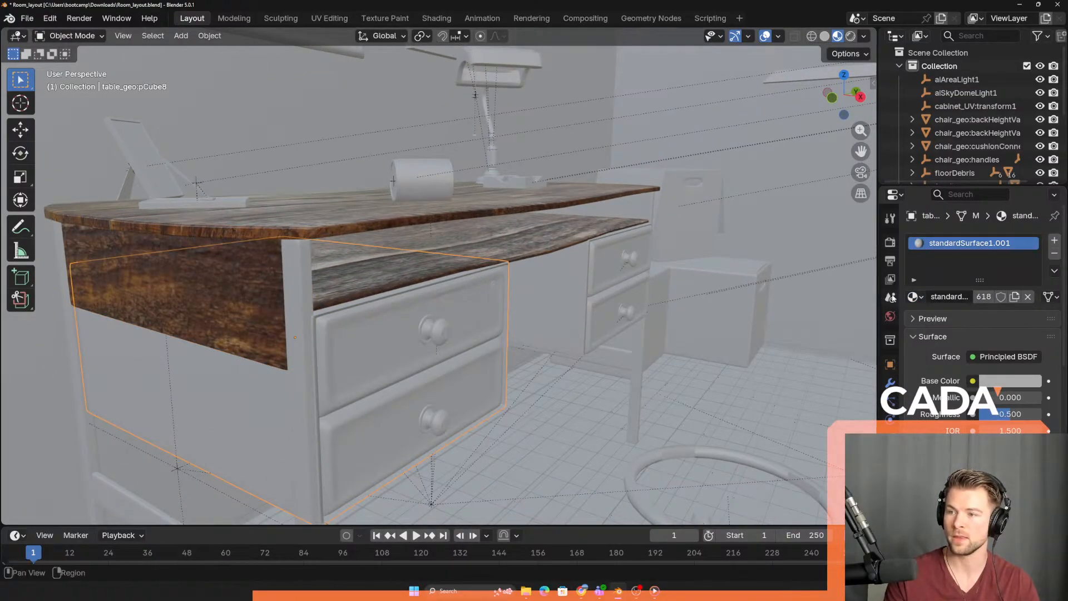
pyautogui.click(913, 298)
pyautogui.click(825, 367)
pyautogui.moveTo(445, 291); pyautogui.dragTo(696, 328, button='middle')
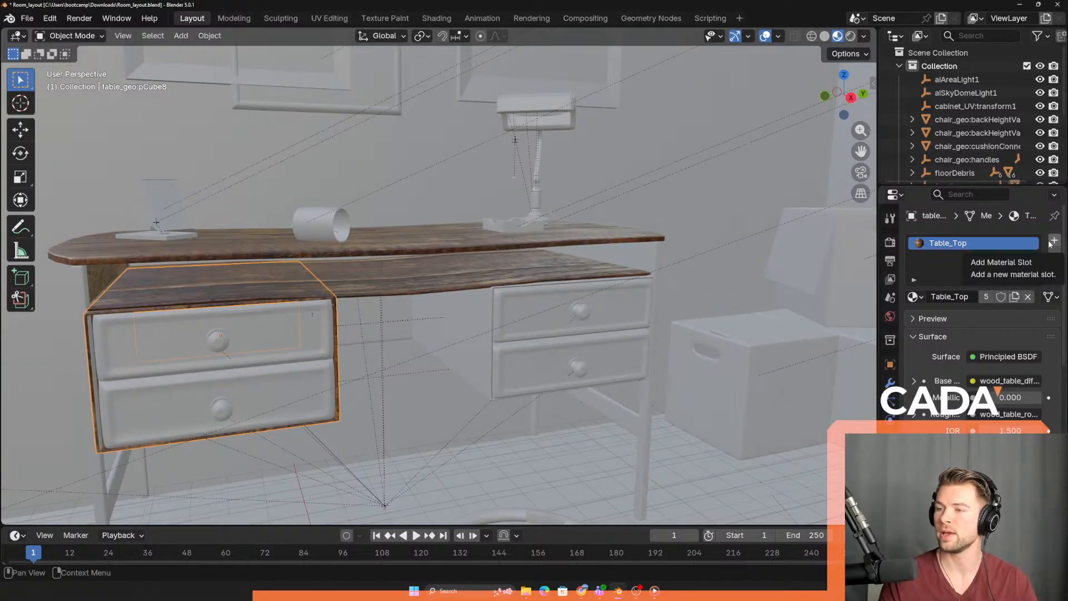
# - Add an empty material slot to the left drawer cabinet and remove its Table_Top slot
pyautogui.click(1054, 241)
pyautogui.click(959, 246)
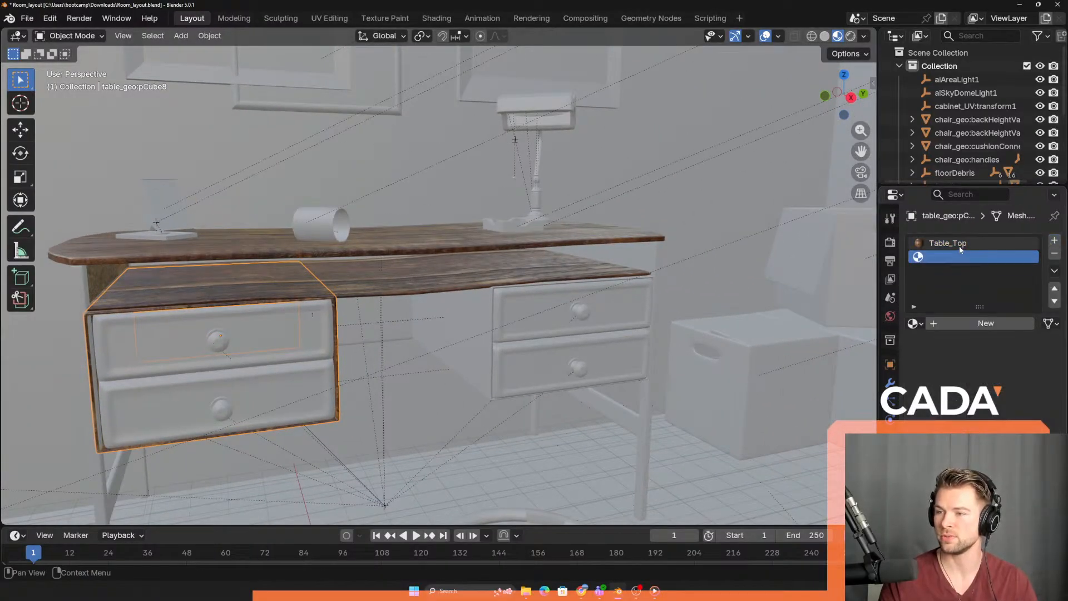
pyautogui.click(1055, 254)
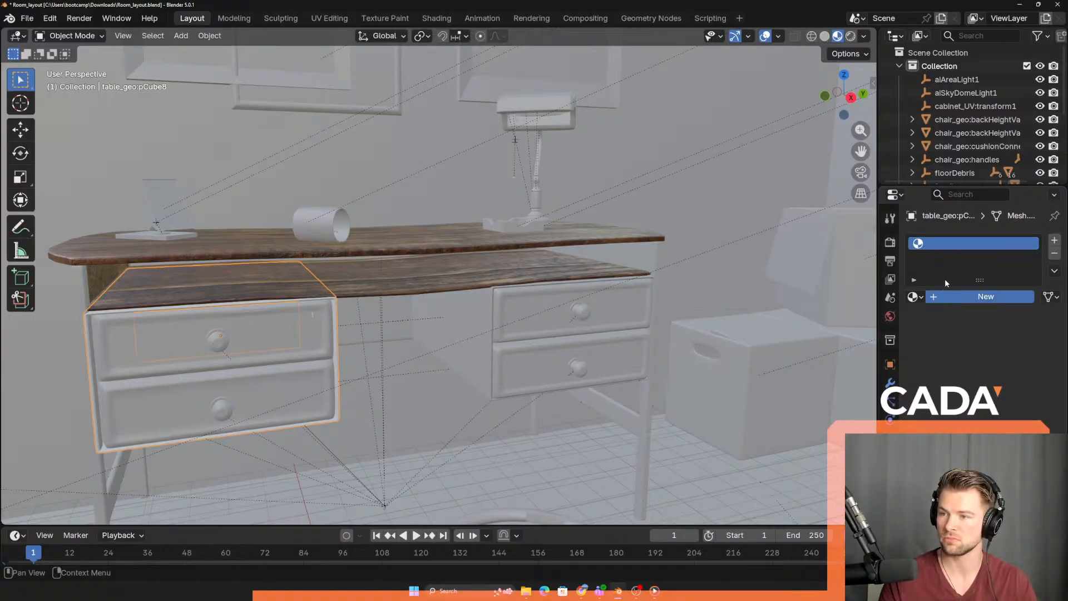
# - Create a new material on the left drawer cabinet and name it Drawer_shd
pyautogui.click(946, 296)
pyautogui.doubleClick(966, 243)
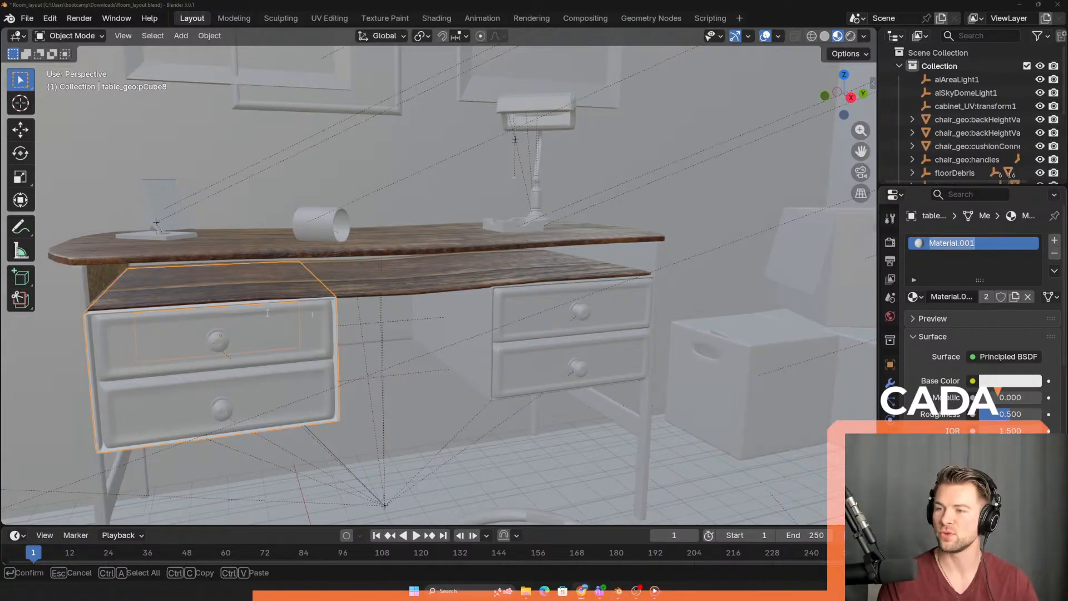
pyautogui.doubleClick(973, 244)
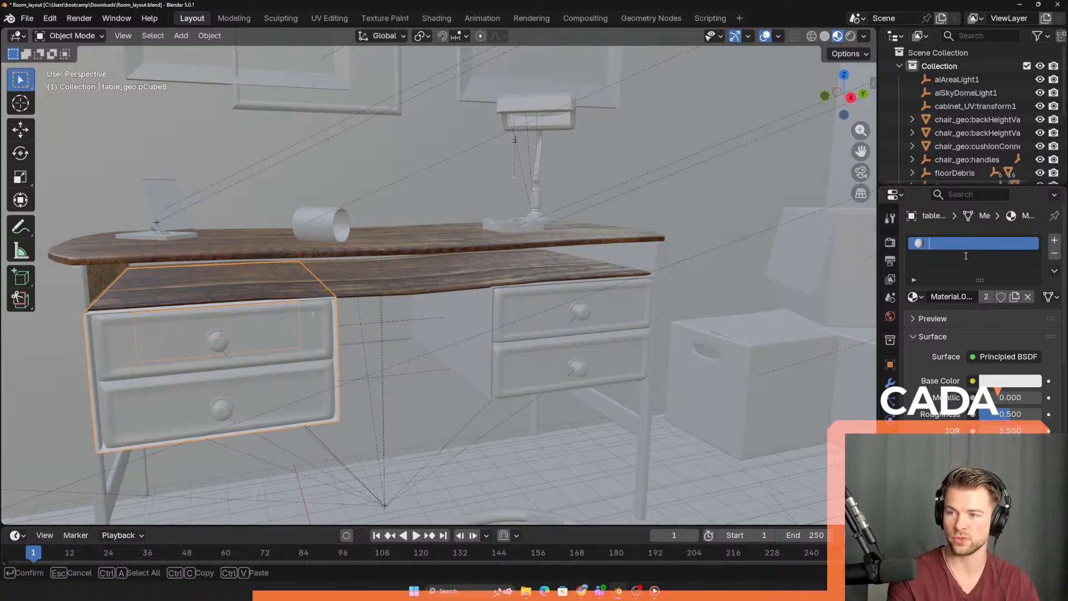
pyautogui.write('Drawer')
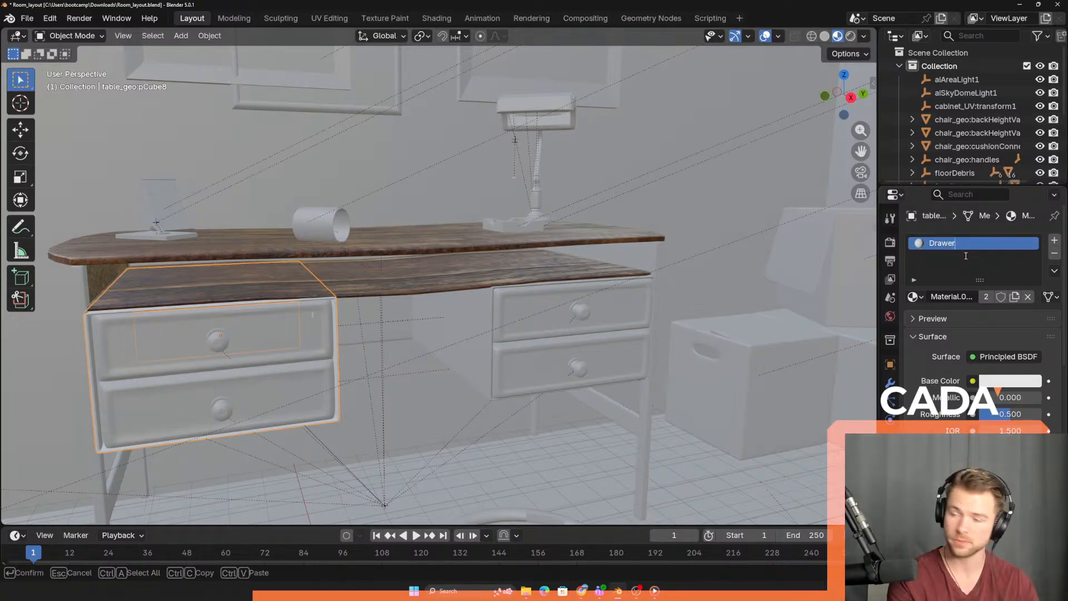
pyautogui.write('_shd')
pyautogui.press('Return')
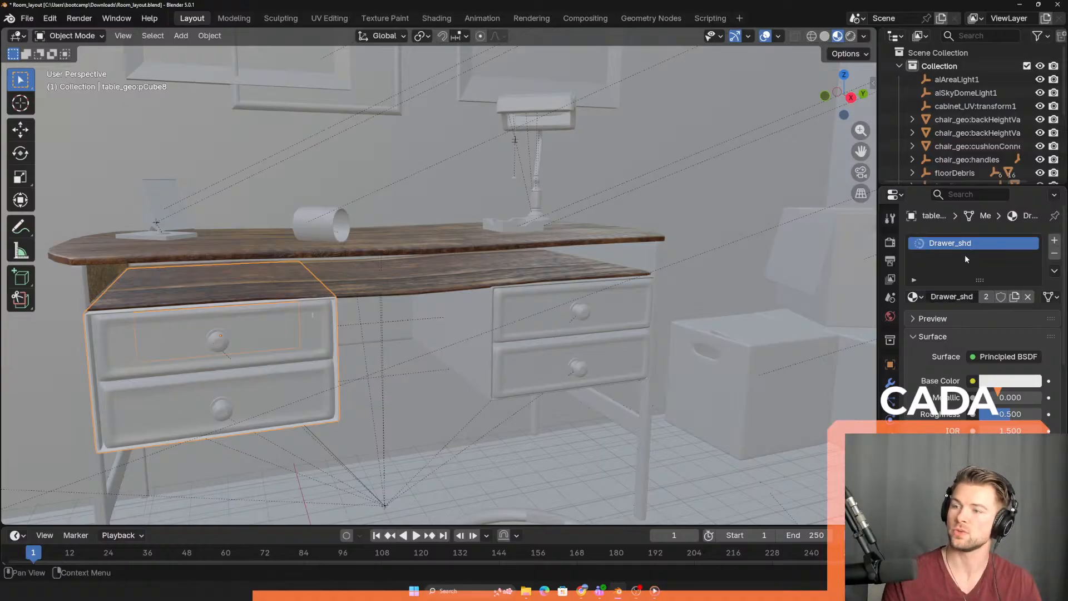
# - Open the Shading workspace, leave local view, and frame the desk's left drawers in the viewport
pyautogui.click(428, 18)
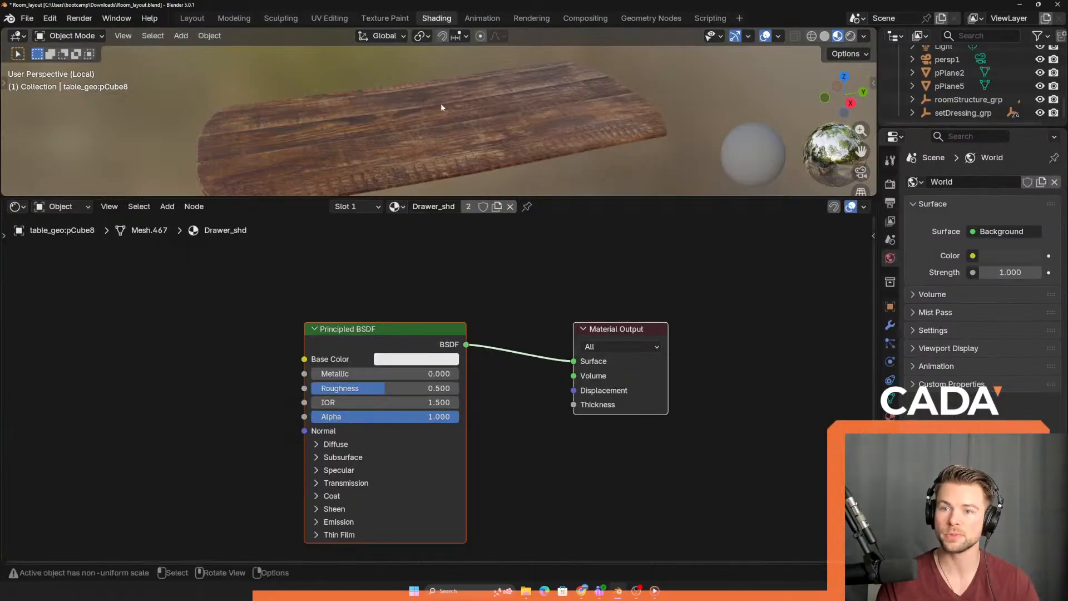
pyautogui.moveTo(412, 329); pyautogui.dragTo(518, 325, button='middle')
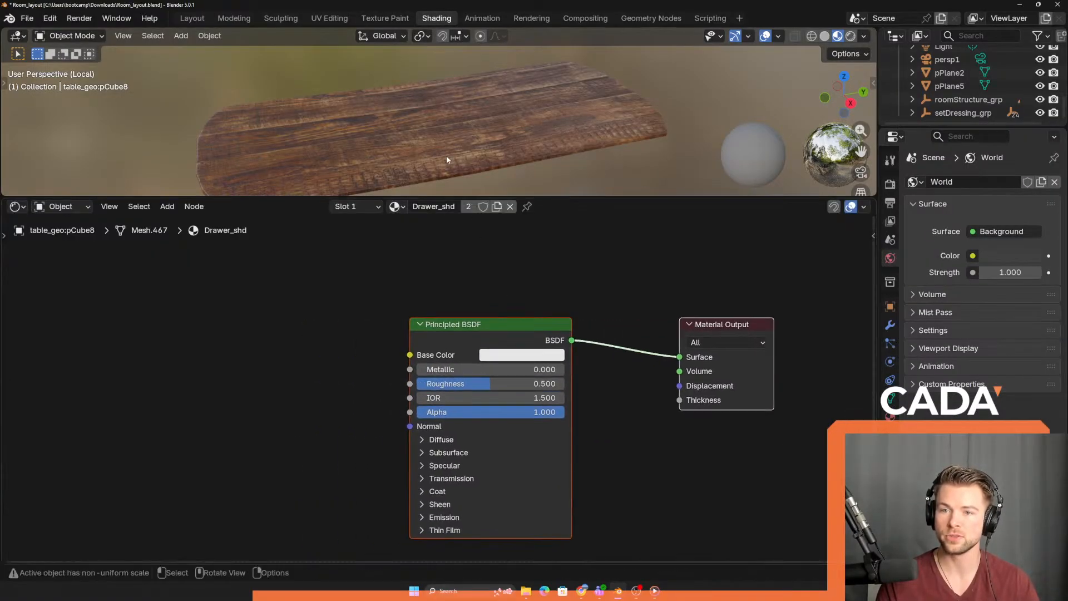
pyautogui.click(448, 159)
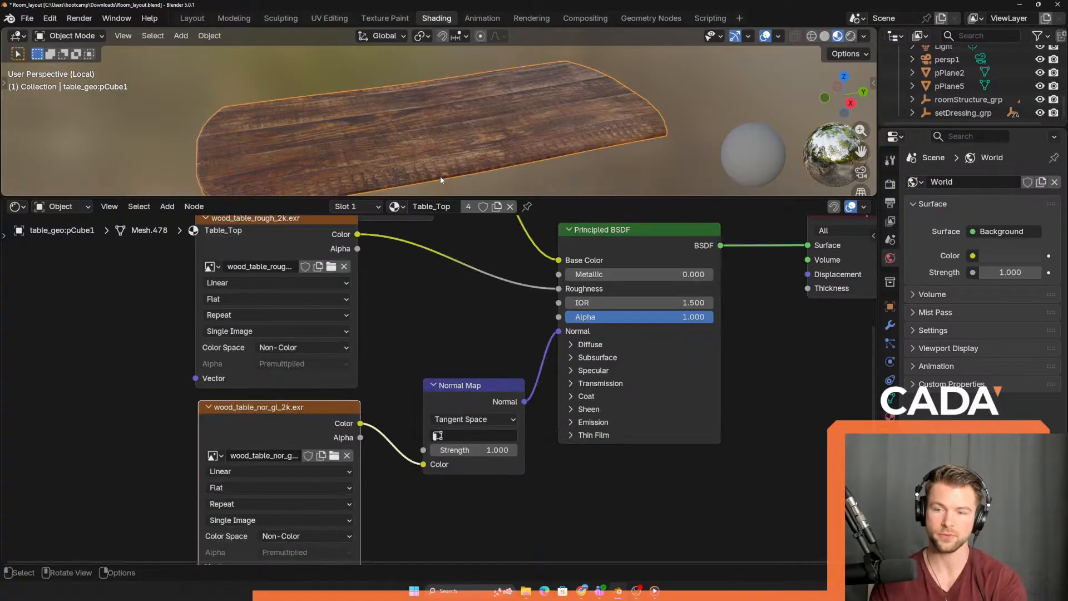
pyautogui.press('KP_Divide')
pyautogui.moveTo(444, 156); pyautogui.dragTo(473, 58, button='middle')
pyautogui.keyDown('shift'); pyautogui.moveTo(401, 440); pyautogui.dragTo(502, 317, button='middle'); pyautogui.keyUp('shift')
pyautogui.keyDown('shift'); pyautogui.moveTo(494, 157); pyautogui.dragTo(553, 117, button='middle'); pyautogui.keyUp('shift')
pyautogui.moveTo(227, 245); pyautogui.dragTo(256, 438, button='middle')
# - Select the desk's left drawer cabinet body so its Drawer_shd node tree is open for editing
pyautogui.click(371, 174)
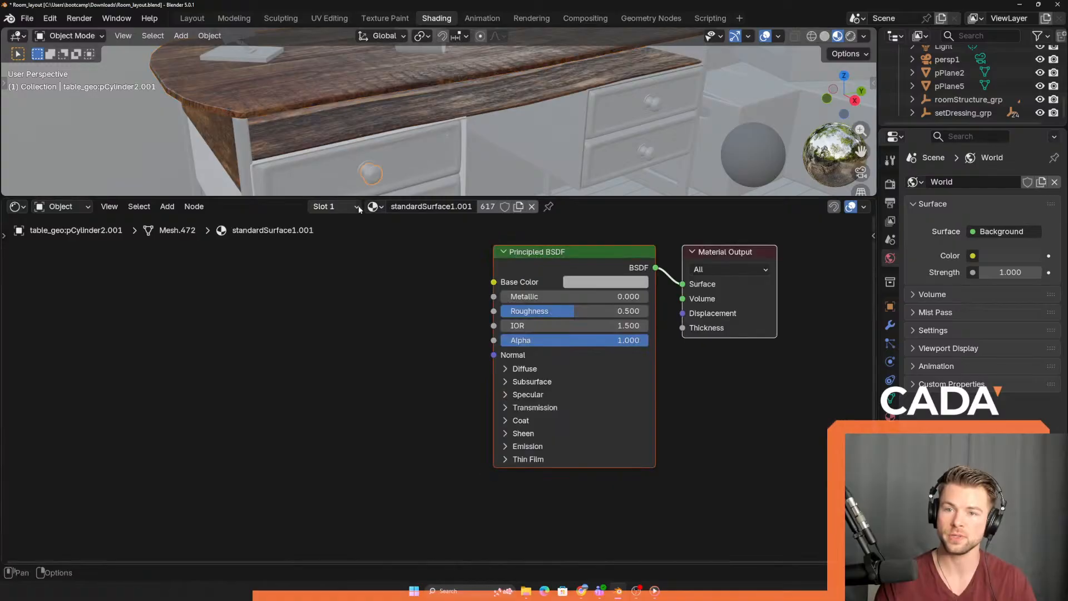
pyautogui.click(429, 100)
pyautogui.click(293, 163)
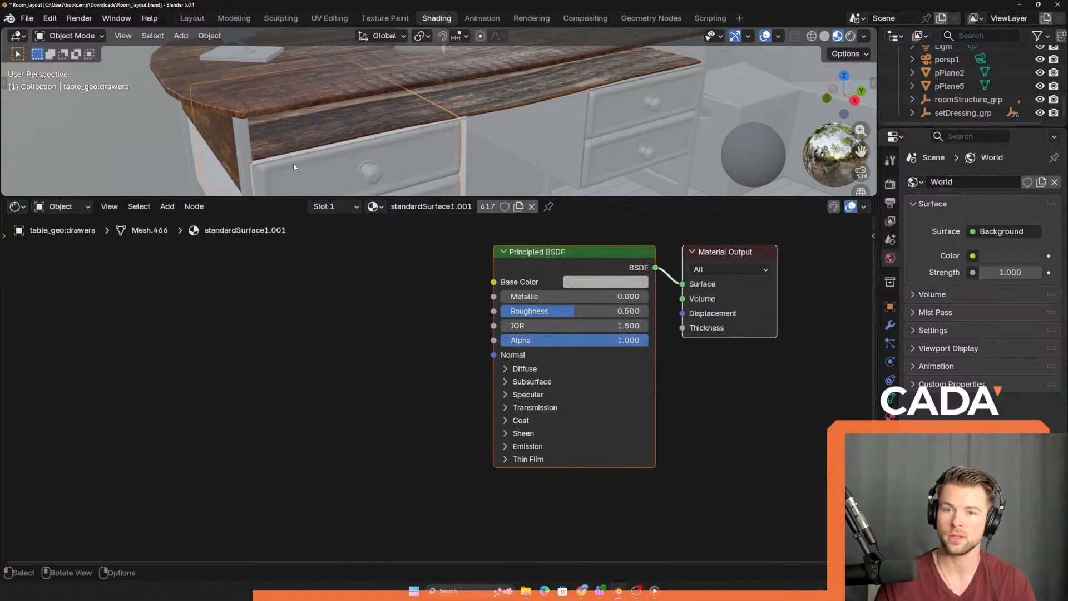
pyautogui.click(232, 177)
pyautogui.click(214, 186)
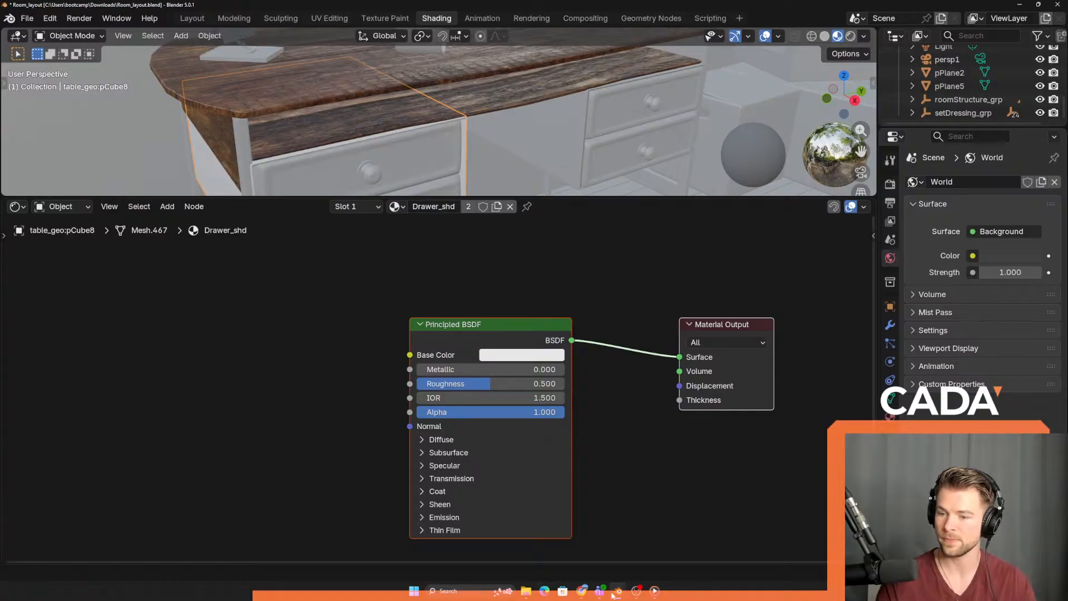
# - Switch to Poly Haven in the browser, return to the Wood textures, and download the Wood Table Worn texture at 2K
pyautogui.moveTo(581, 591)
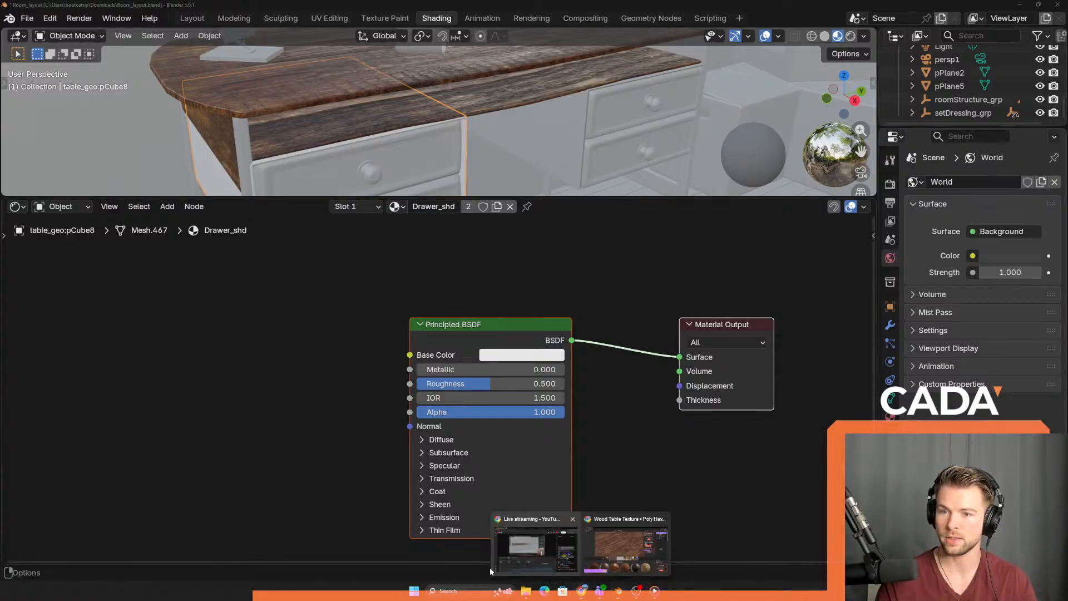
pyautogui.click(626, 548)
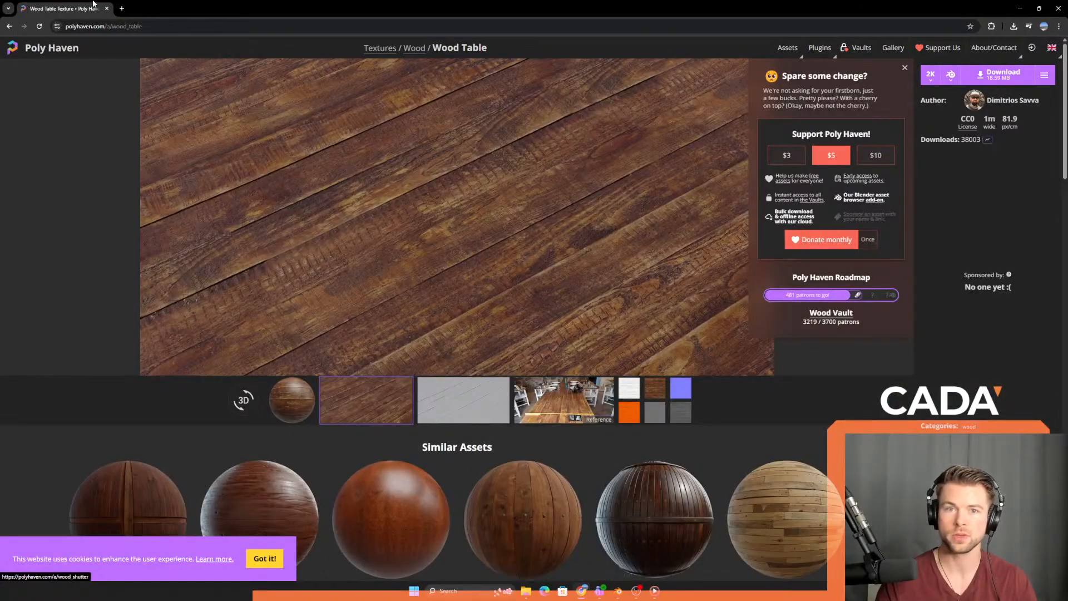
pyautogui.click(9, 27)
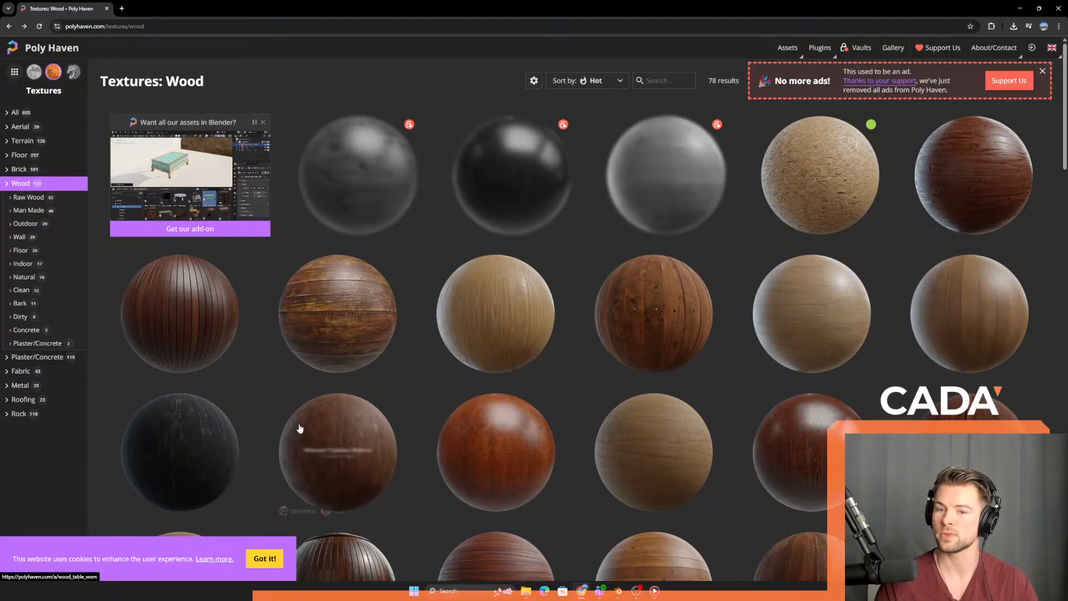
pyautogui.click(349, 457)
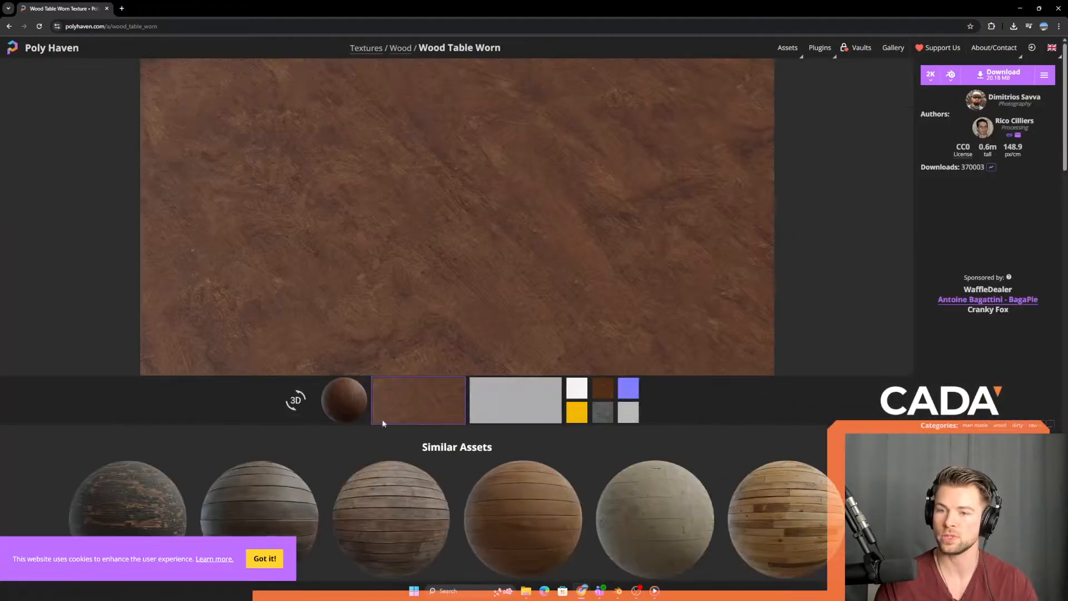
pyautogui.click(1002, 74)
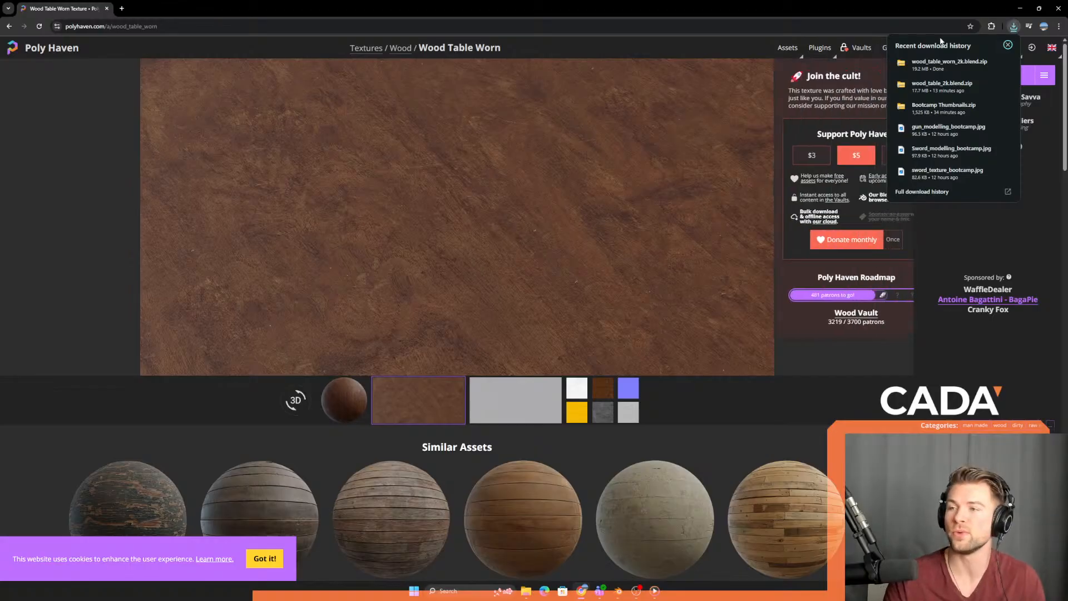
# - Extract the downloaded wood_table_worn_2k.blend archive into Downloads and open its textures folder
pyautogui.click(992, 64)
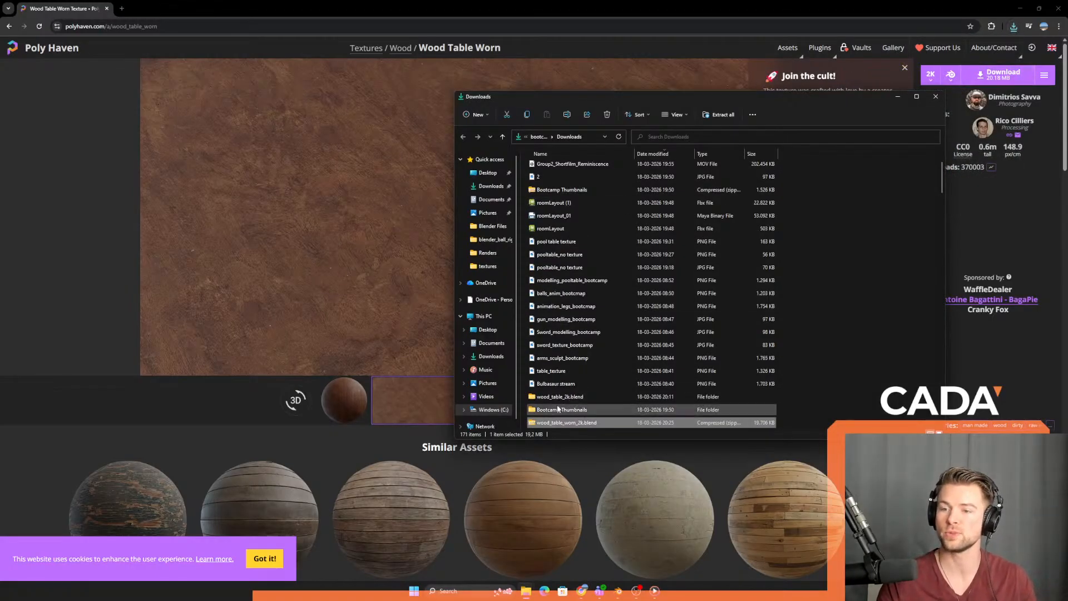
pyautogui.click(718, 114)
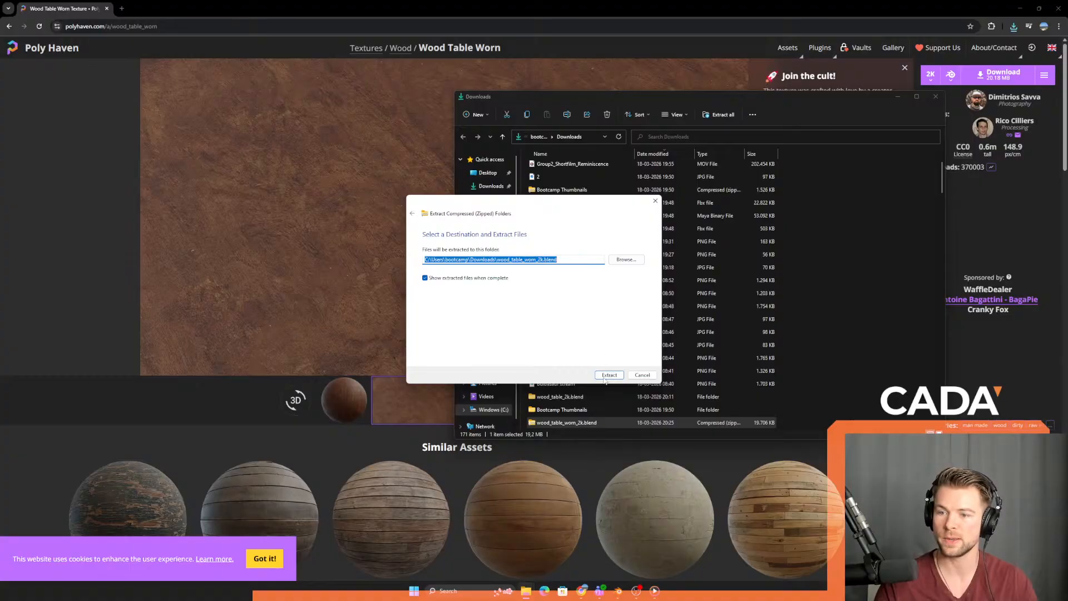
pyautogui.click(609, 375)
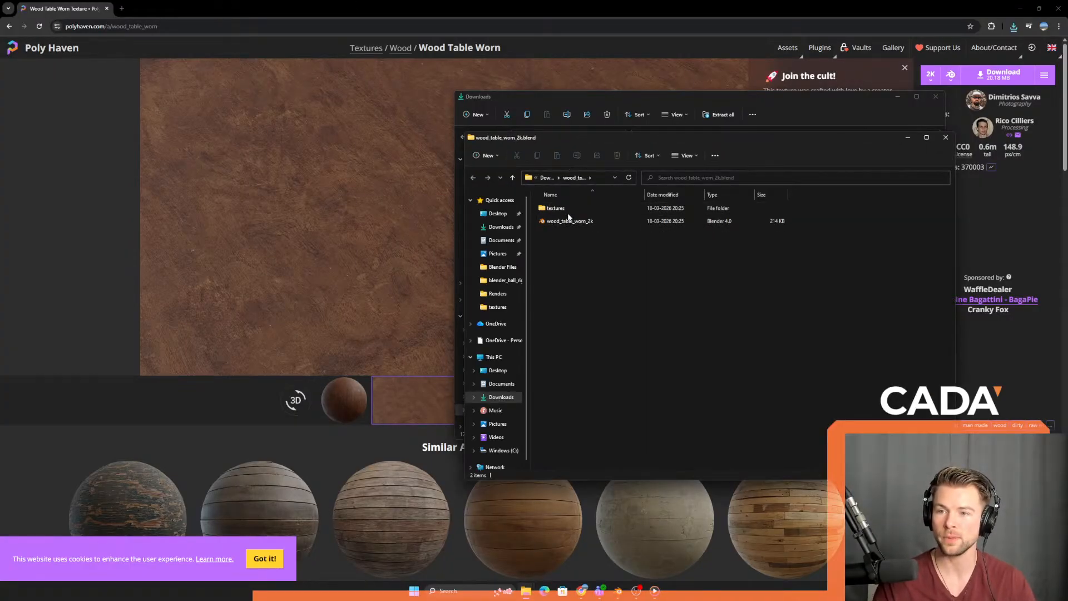
pyautogui.doubleClick(568, 209)
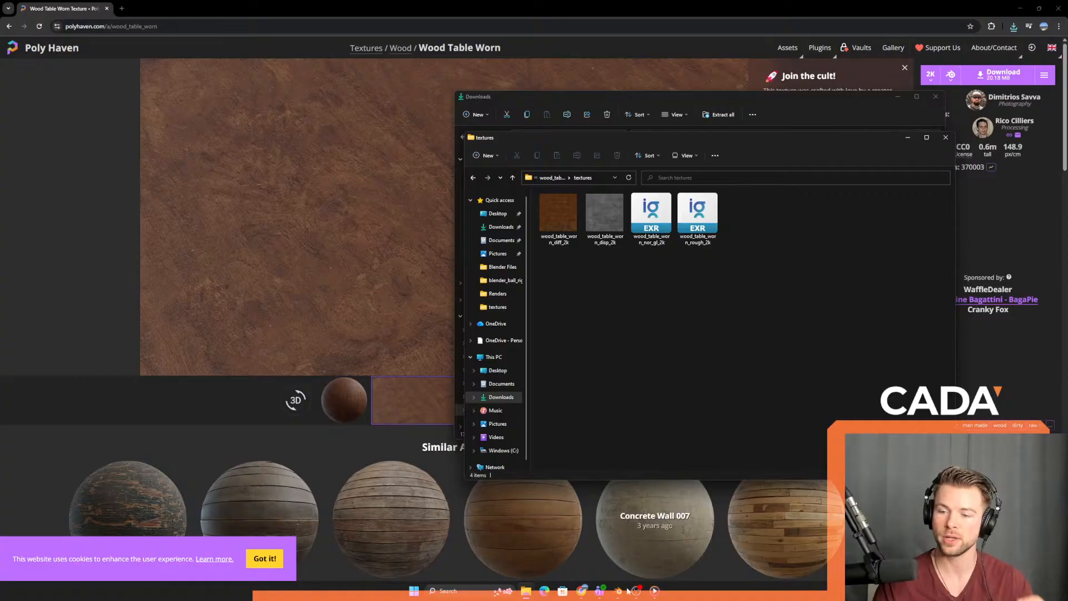
# - Bring the wood_table_worn_diff_2k image into Blender's Drawer_shd node tree and connect its Color to the Principled BSDF's Base Color
pyautogui.moveTo(618, 594)
pyautogui.click(618, 542)
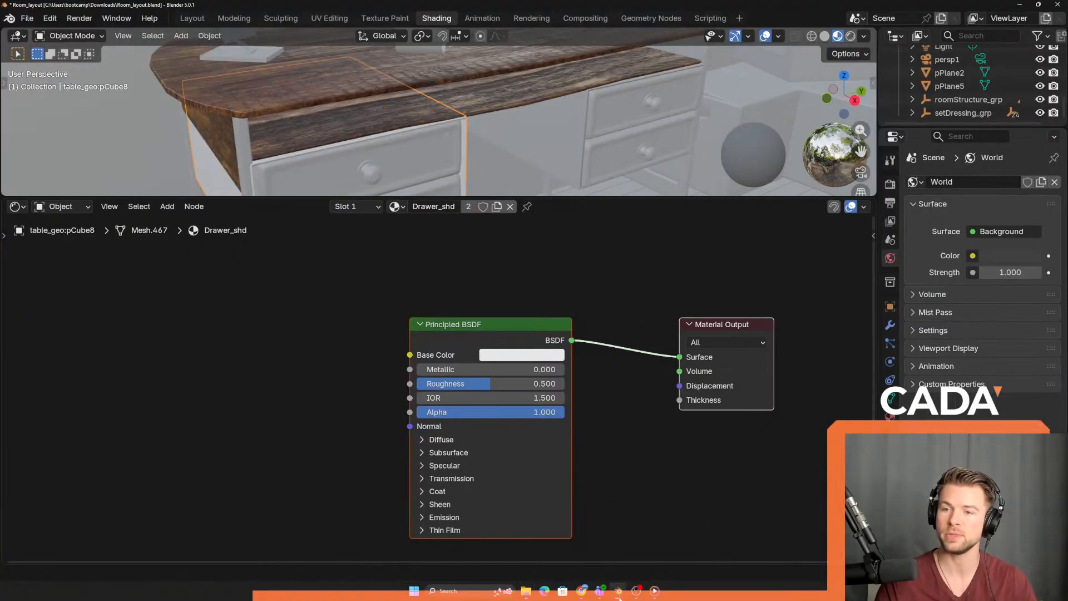
pyautogui.press('super+Tab')
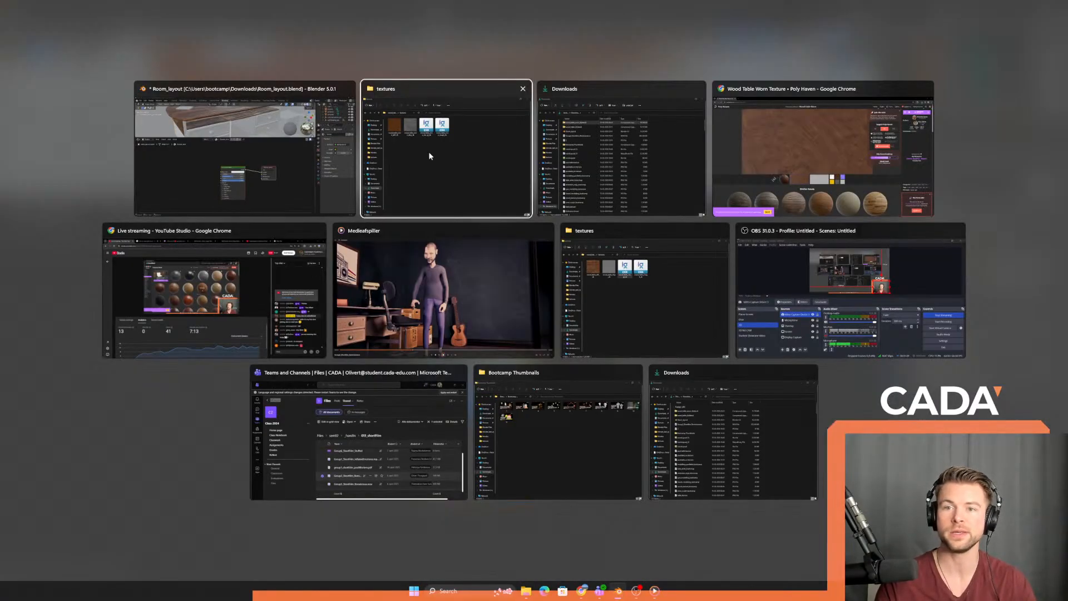
pyautogui.click(429, 151)
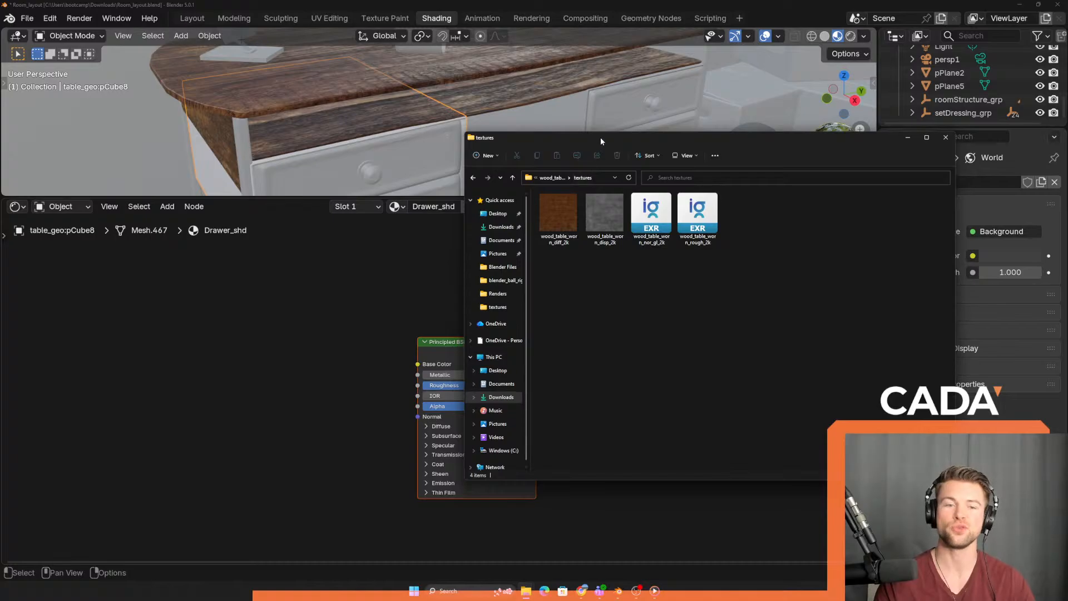
pyautogui.moveTo(600, 137); pyautogui.dragTo(581, 123)
pyautogui.click(539, 205)
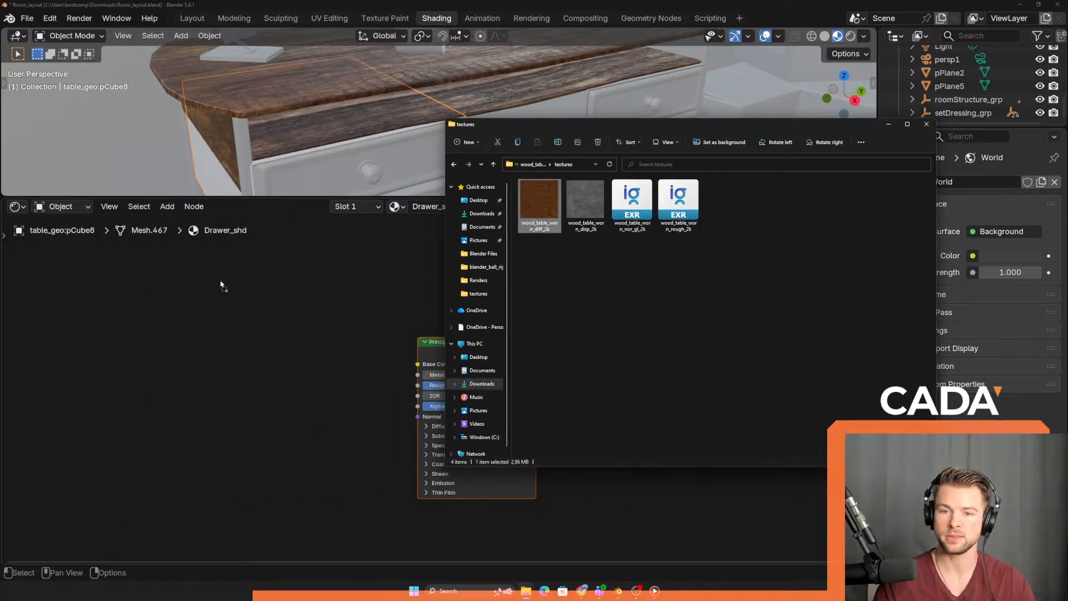
pyautogui.moveTo(221, 285); pyautogui.dragTo(260, 299)
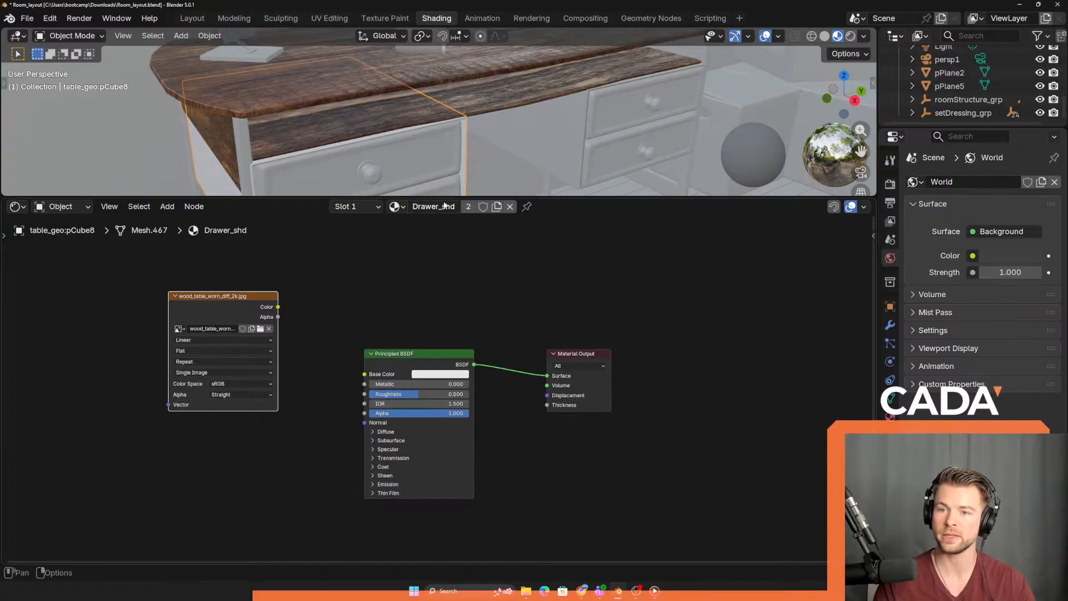
pyautogui.moveTo(278, 307); pyautogui.dragTo(364, 374)
pyautogui.click(223, 362)
pyautogui.moveTo(223, 296); pyautogui.dragTo(256, 238)
# - Add the wood_table_worn_rough_2k image, connect its Color to Roughness, and set its color space to Non-Color
pyautogui.hotkey('alt', 'Tab')
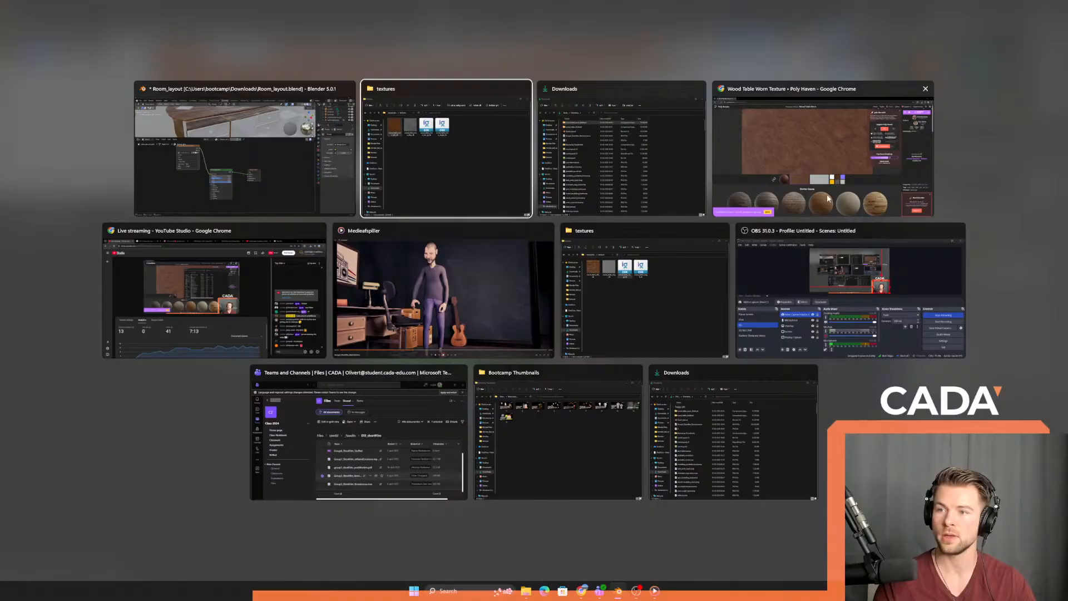
pyautogui.click(506, 160)
pyautogui.moveTo(679, 205); pyautogui.dragTo(365, 394)
pyautogui.click(196, 464)
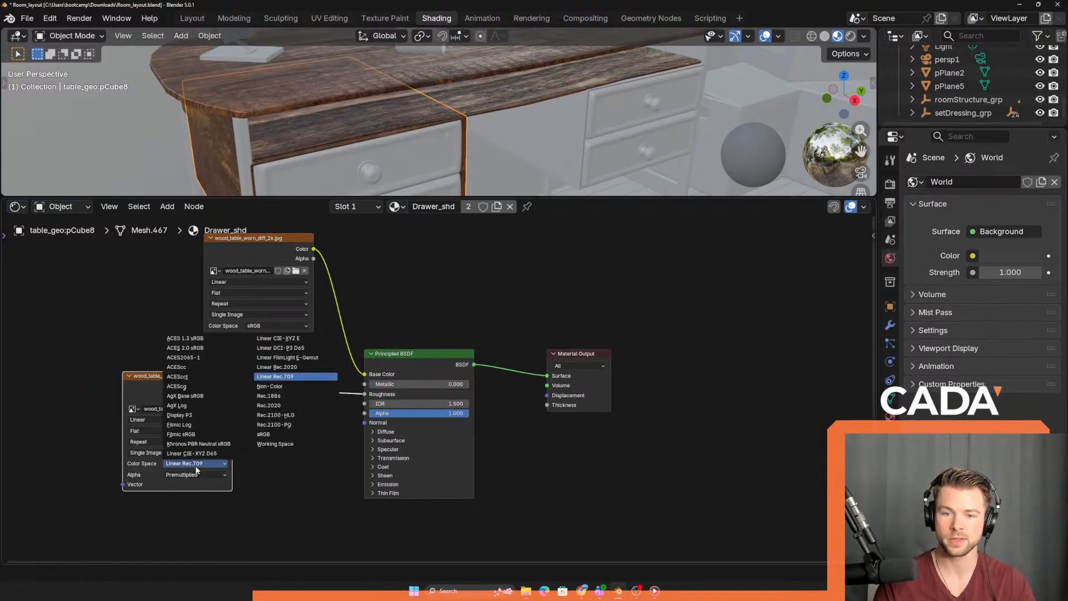
pyautogui.click(270, 386)
pyautogui.moveTo(189, 383); pyautogui.dragTo(145, 321)
# - Add the wood_table_worn_nor_gl_2k image to the Drawer_shd node tree and place it below the roughness texture
pyautogui.hotkey('alt', 'Tab')
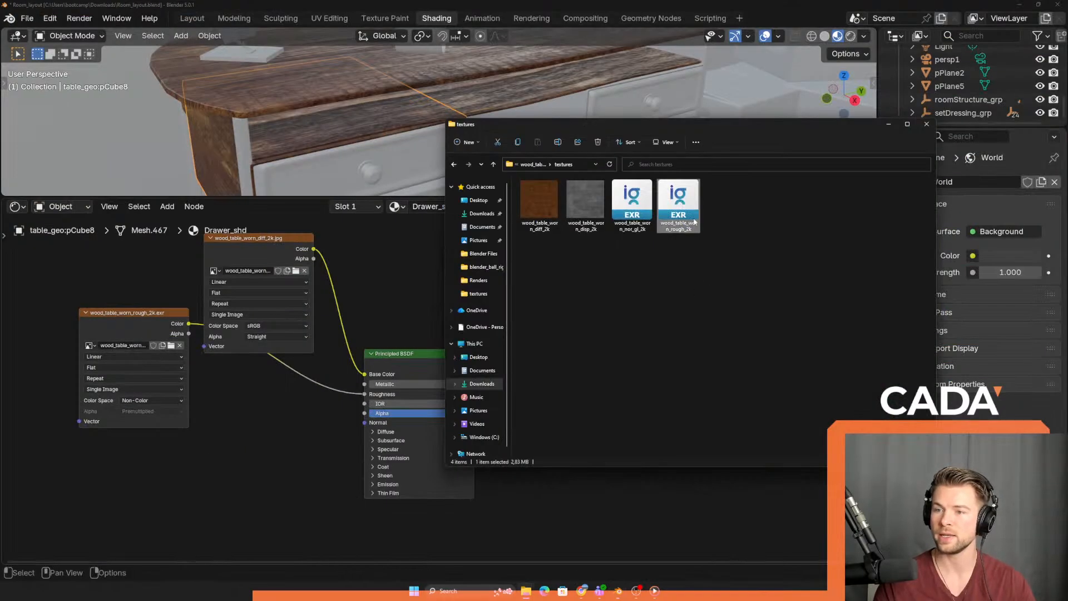
pyautogui.click(632, 202)
pyautogui.moveTo(202, 445); pyautogui.dragTo(143, 450)
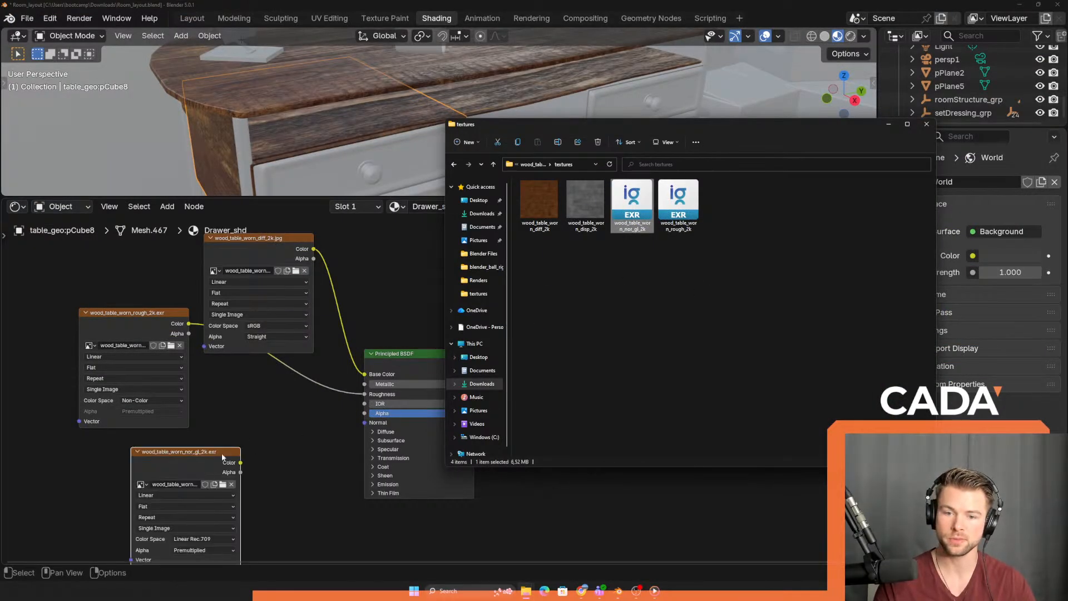
pyautogui.click(250, 433)
pyautogui.moveTo(228, 450); pyautogui.dragTo(194, 448)
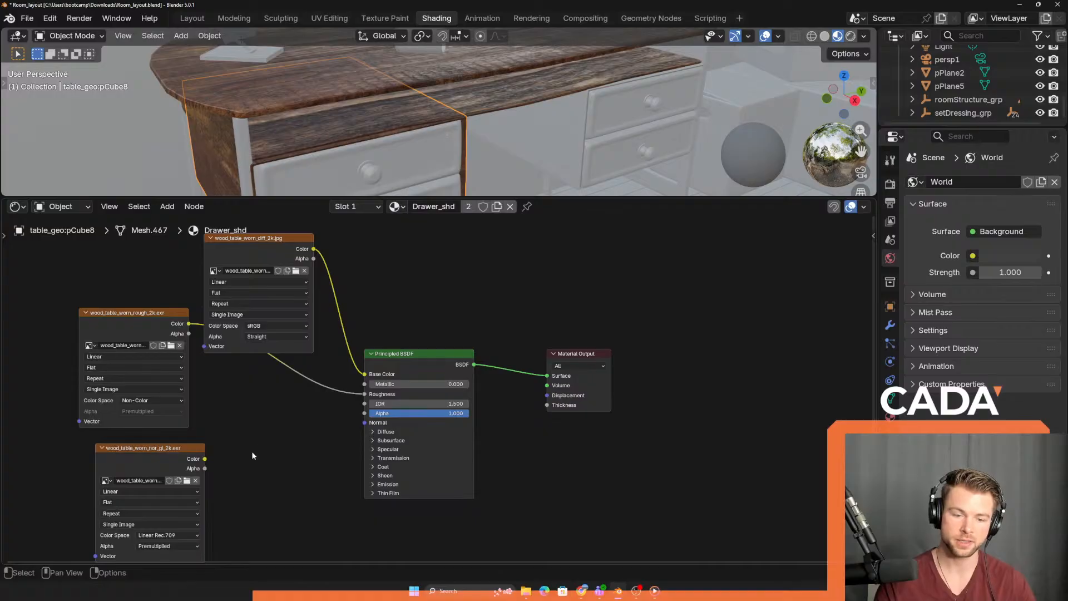
# - Add a Normal Map node and place it beside the normal texture, detached from the roughness link
pyautogui.hotkey('shift', 'a')
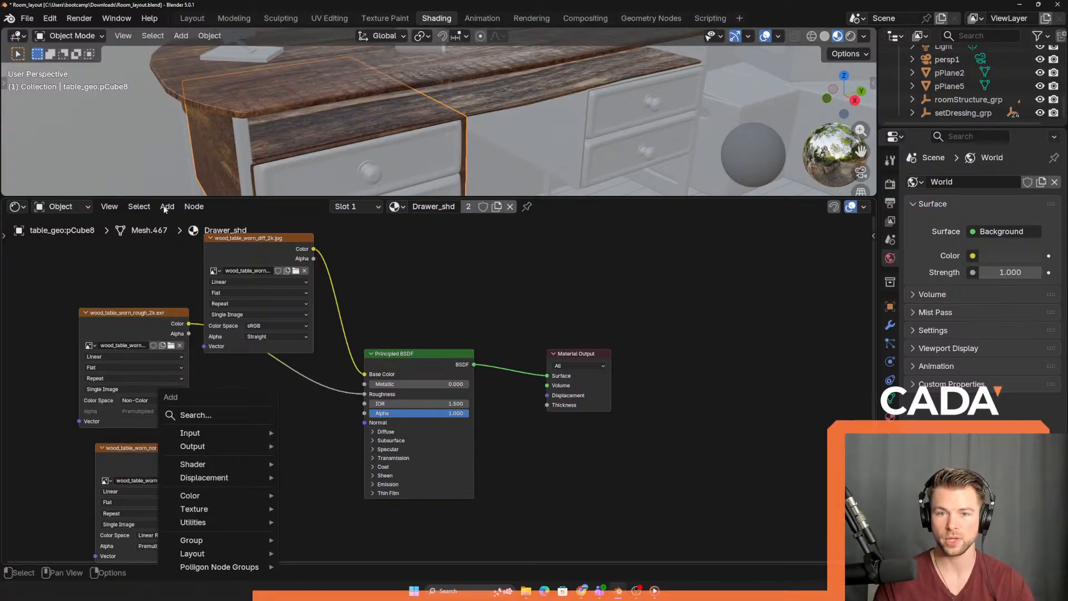
pyautogui.write('n')
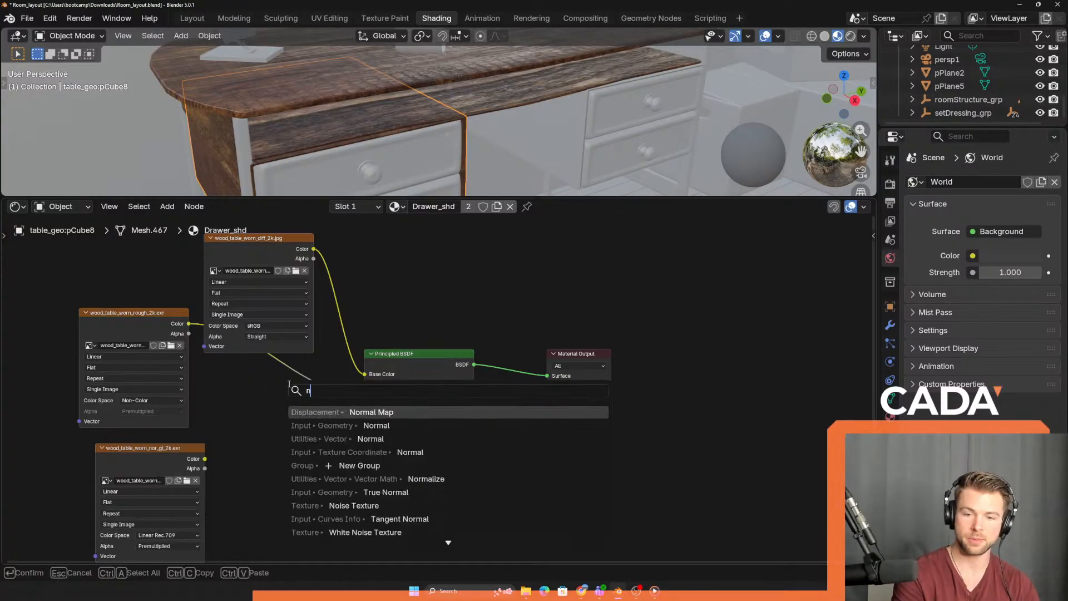
pyautogui.write('ormal')
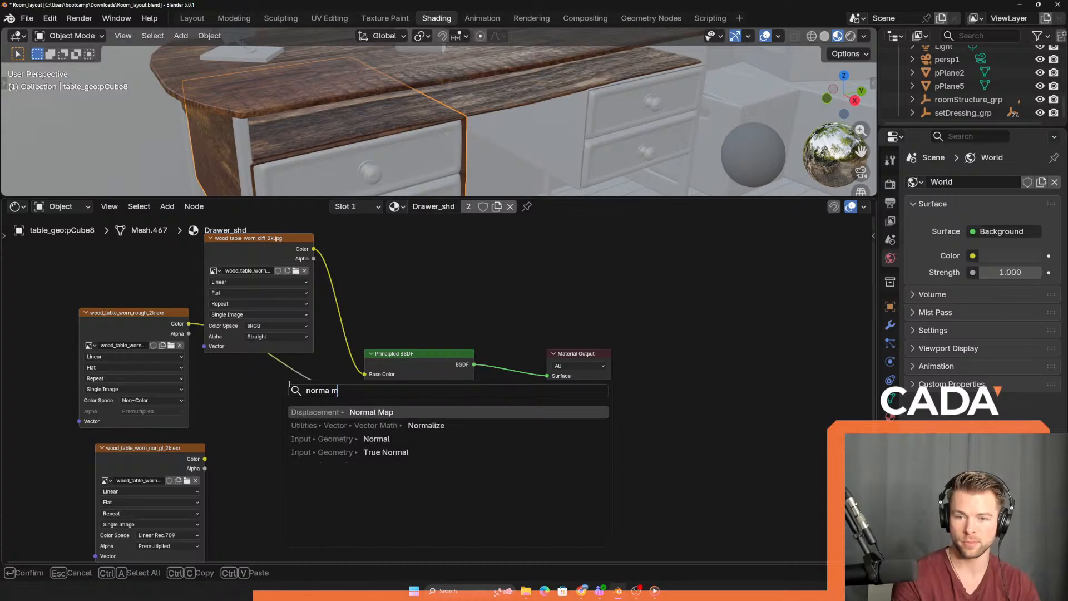
pyautogui.write(' mapo')
pyautogui.press('Return')
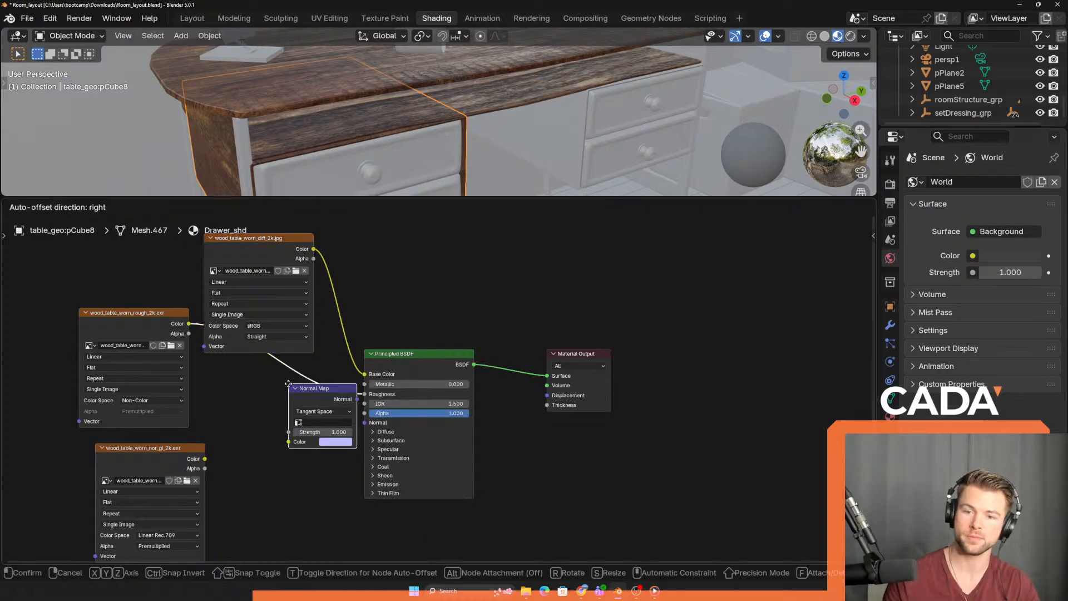
pyautogui.click(296, 401)
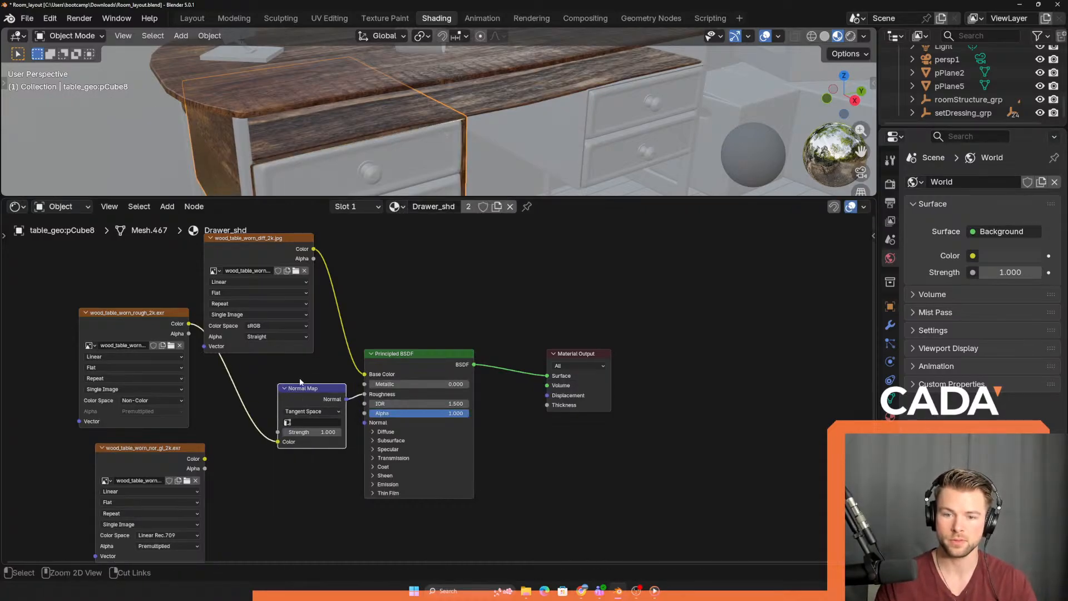
pyautogui.keyDown('alt'); pyautogui.moveTo(313, 390); pyautogui.dragTo(282, 415); pyautogui.keyUp('alt')
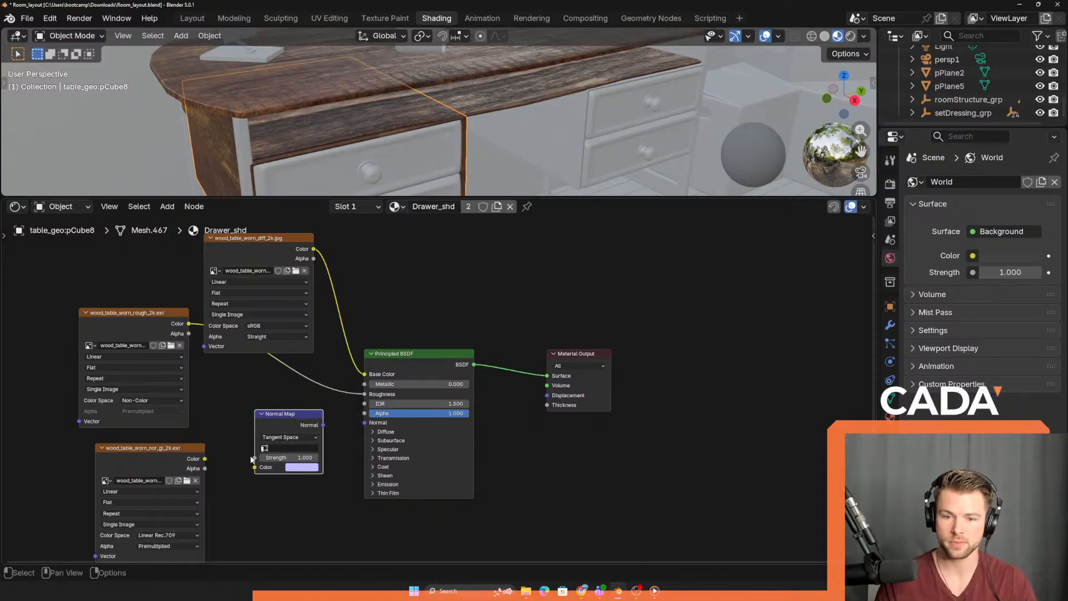
# - Link the normal texture through the Normal Map node to the Principled BSDF's Normal and set the texture's color space to Non-Color
pyautogui.moveTo(205, 459); pyautogui.dragTo(255, 467)
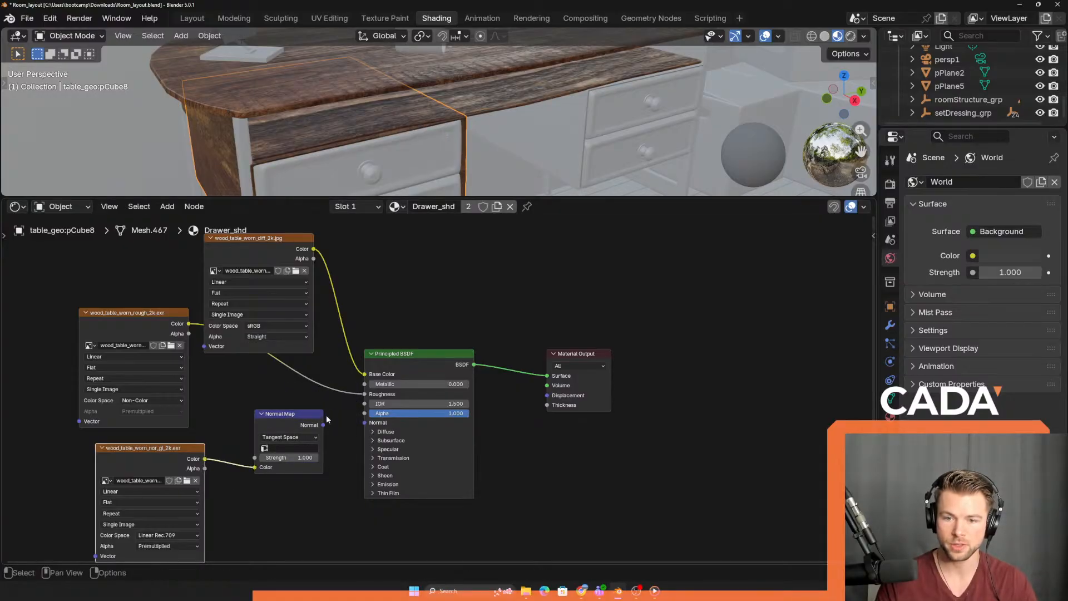
pyautogui.moveTo(324, 425); pyautogui.dragTo(365, 423)
pyautogui.click(324, 426)
pyautogui.click(166, 527)
pyautogui.click(161, 534)
pyautogui.click(160, 535)
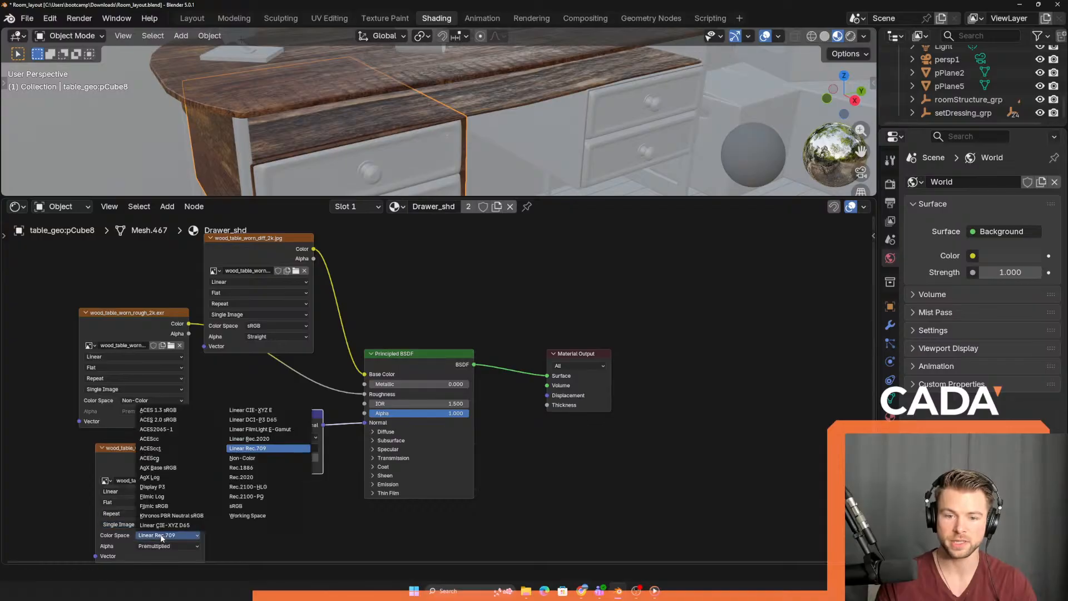
pyautogui.click(254, 458)
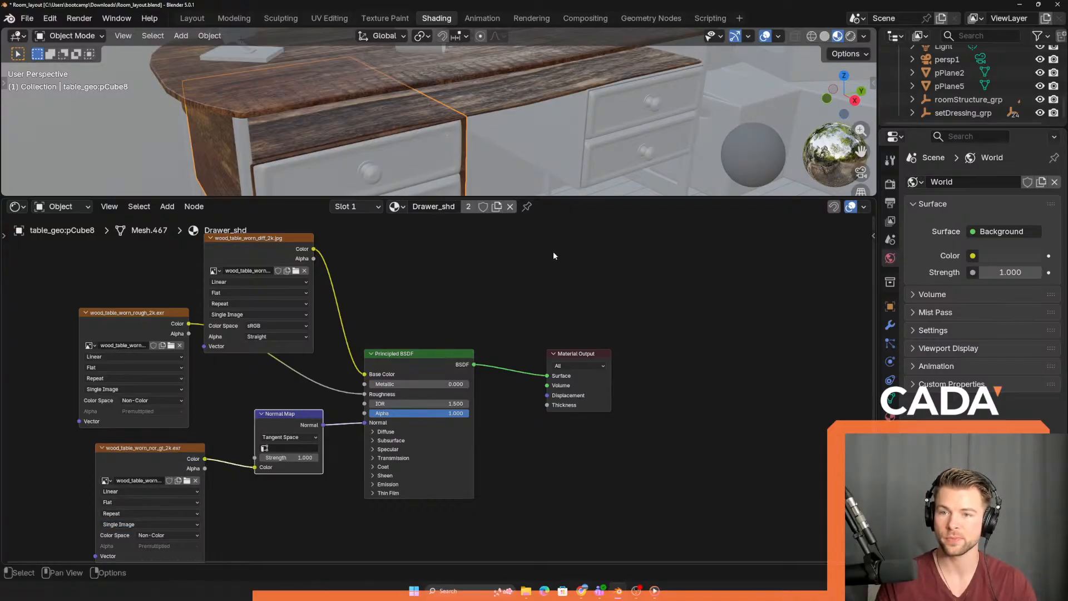
# - Inspect the wood materials on the desk's left side and select the upper side panel
pyautogui.moveTo(376, 167); pyautogui.dragTo(640, 198, button='middle')
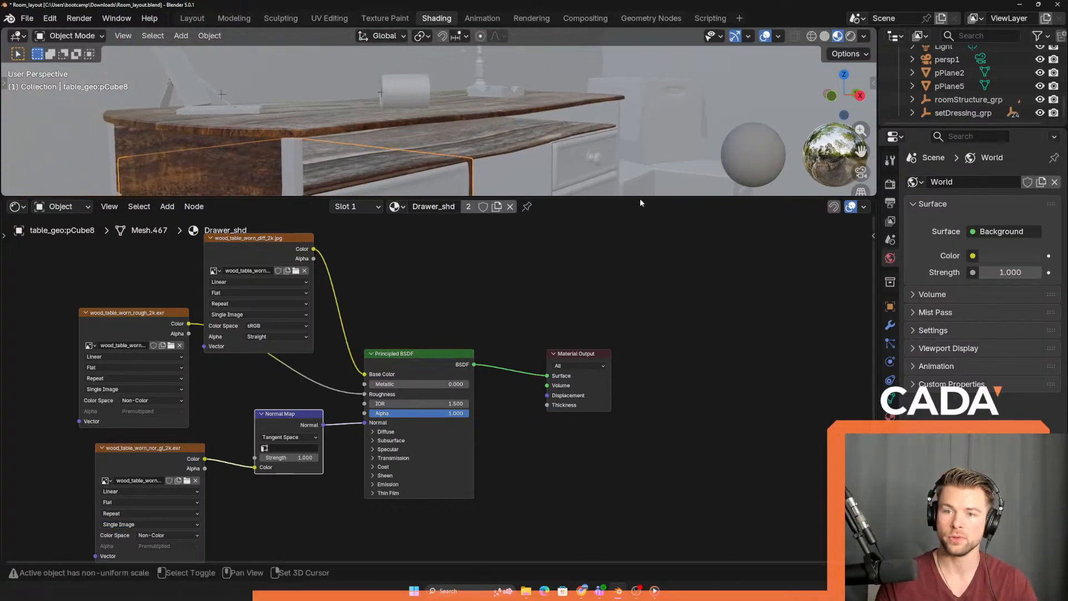
pyautogui.keyDown('shift'); pyautogui.moveTo(247, 349); pyautogui.dragTo(467, 530, button='middle'); pyautogui.keyUp('shift')
pyautogui.keyDown('shift'); pyautogui.moveTo(472, 328); pyautogui.dragTo(315, 529, button='middle'); pyautogui.keyUp('shift')
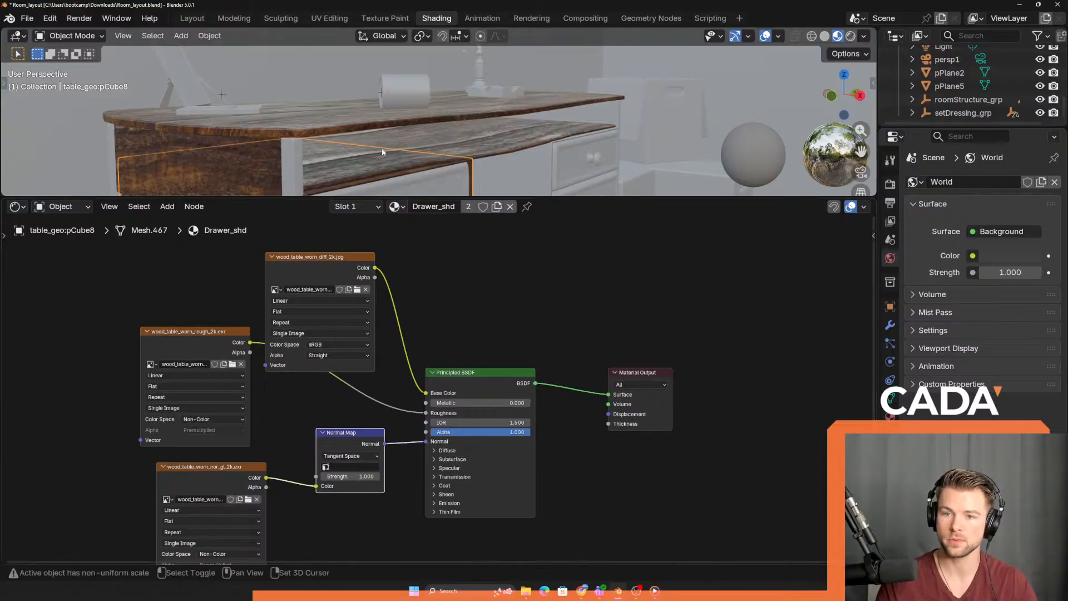
pyautogui.keyDown('shift'); pyautogui.moveTo(382, 151); pyautogui.dragTo(447, 64, button='middle'); pyautogui.keyUp('shift')
pyautogui.keyDown('shift'); pyautogui.moveTo(412, 133); pyautogui.dragTo(382, 148, button='middle'); pyautogui.keyUp('shift')
pyautogui.click(396, 106)
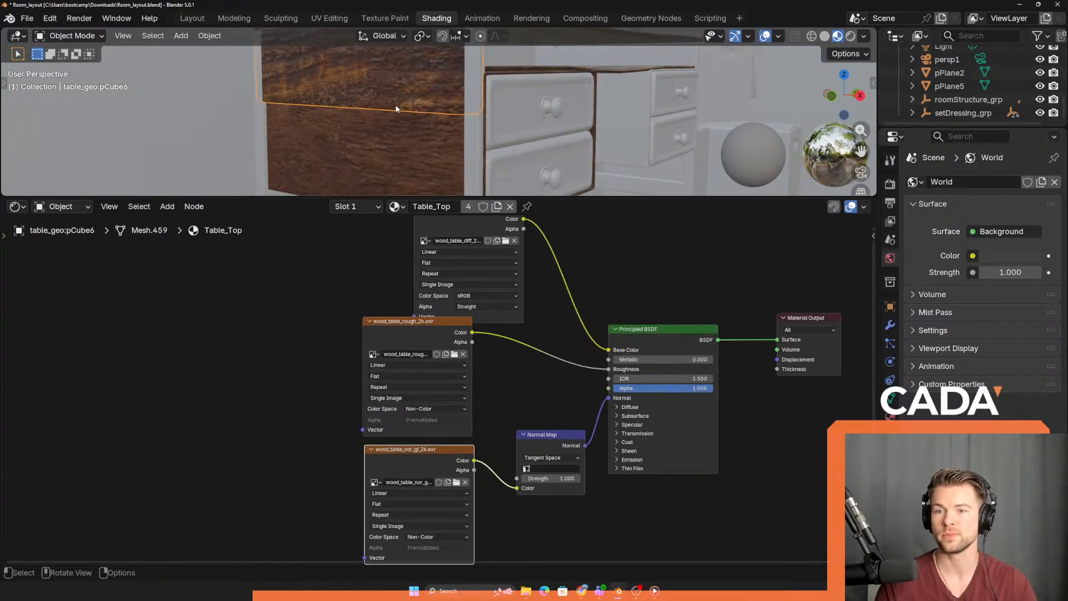
pyautogui.keyDown('shift'); pyautogui.moveTo(386, 133); pyautogui.dragTo(366, 111, button='middle'); pyautogui.keyUp('shift')
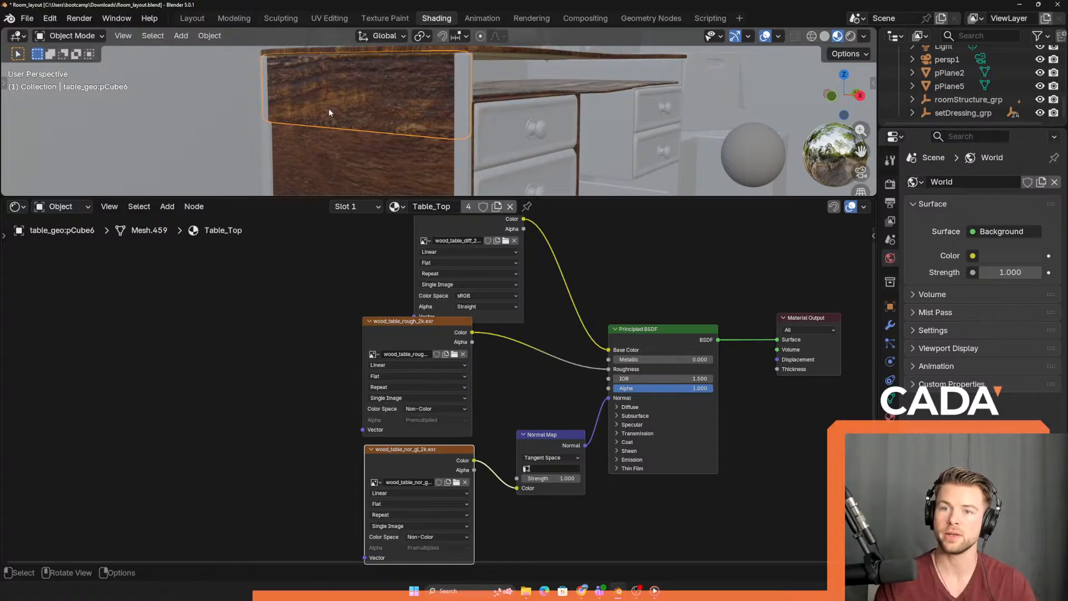
# - Assign the Drawer_shd material to the upper side panel on the desk's left side
pyautogui.click(396, 206)
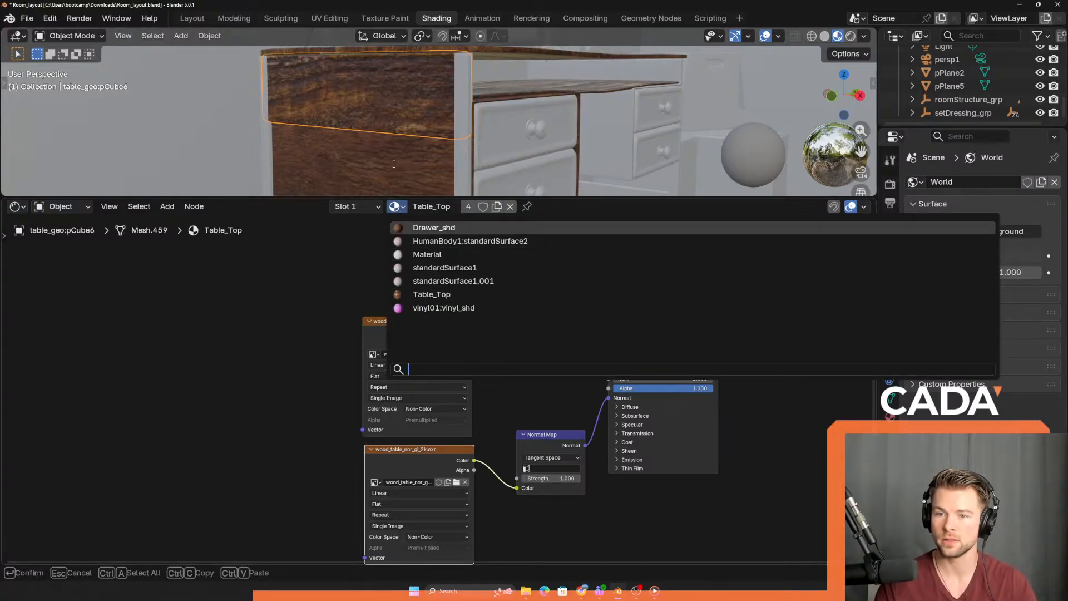
pyautogui.click(396, 206)
pyautogui.click(421, 228)
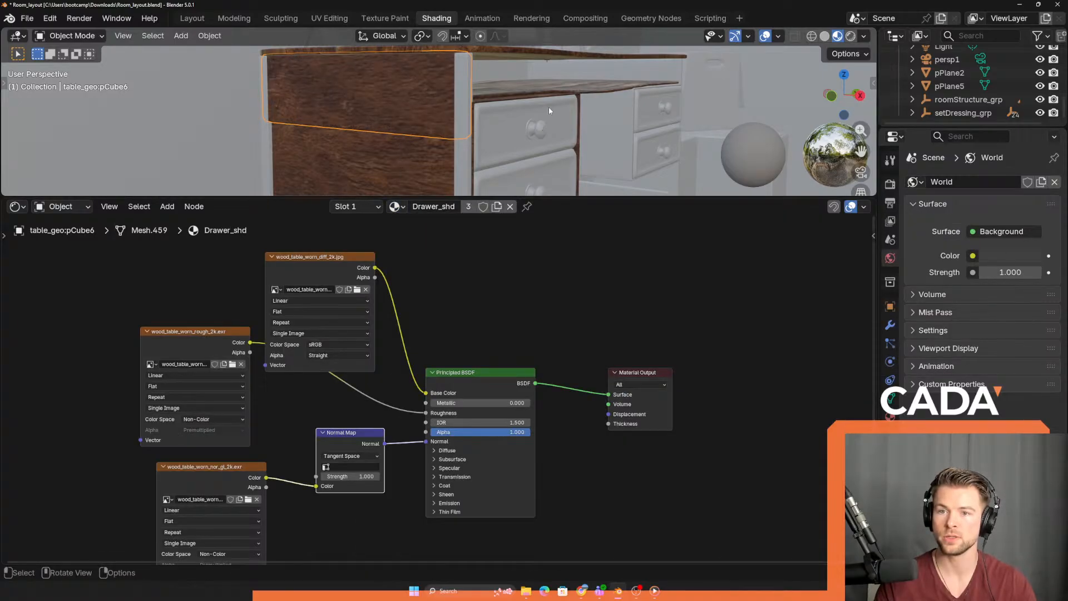
# - Assign the Drawer_shd material to the casing around the desk's right-hand drawers
pyautogui.click(324, 133)
pyautogui.scroll(-1, 383, 156)
pyautogui.moveTo(385, 146); pyautogui.dragTo(423, 161, button='middle')
pyautogui.click(398, 134)
pyautogui.scroll(2, 395, 140)
pyautogui.click(402, 115)
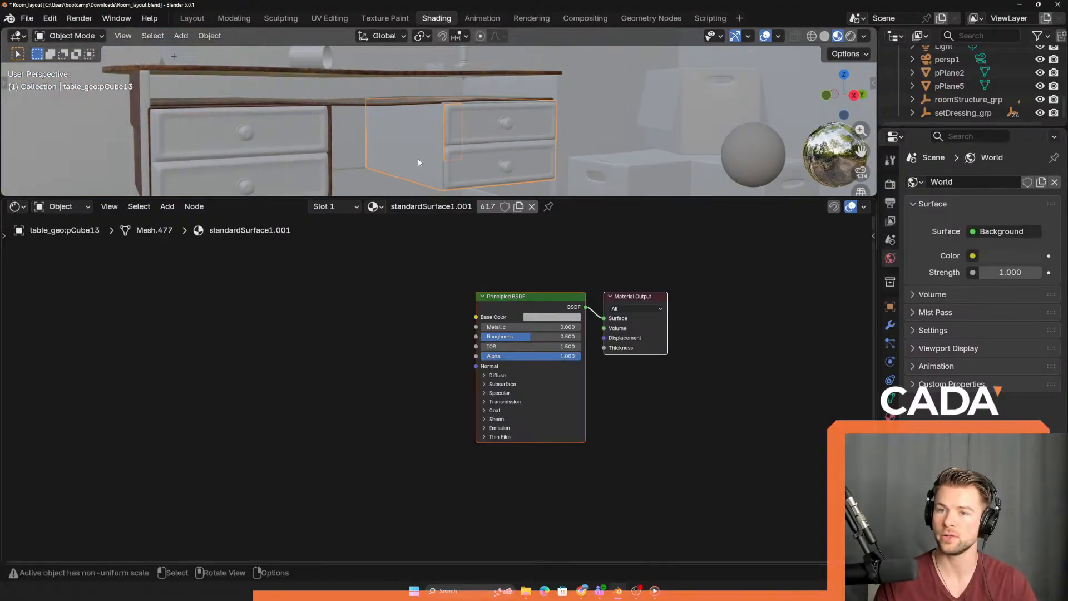
pyautogui.click(375, 207)
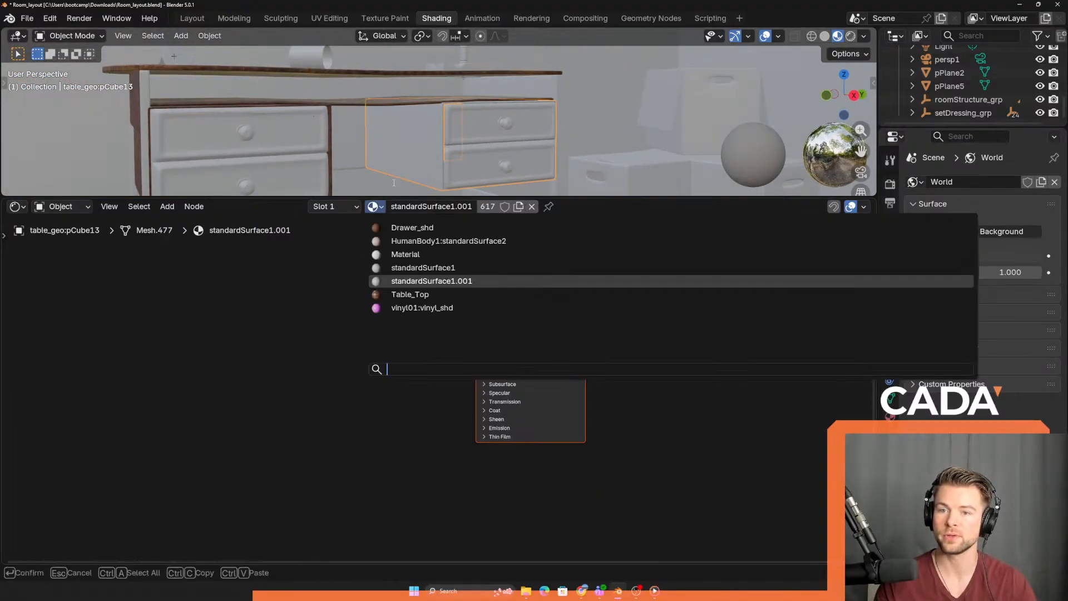
pyautogui.click(374, 206)
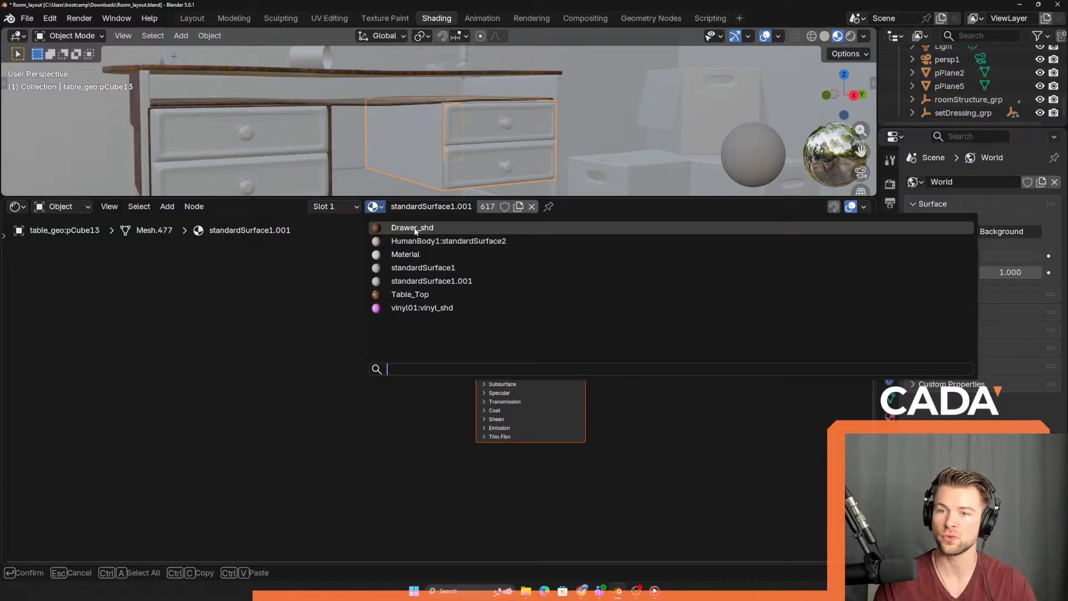
pyautogui.click(415, 228)
# - Assign the Drawer_shd material to the upper side panel on the desk's right side
pyautogui.scroll(-3, 482, 155)
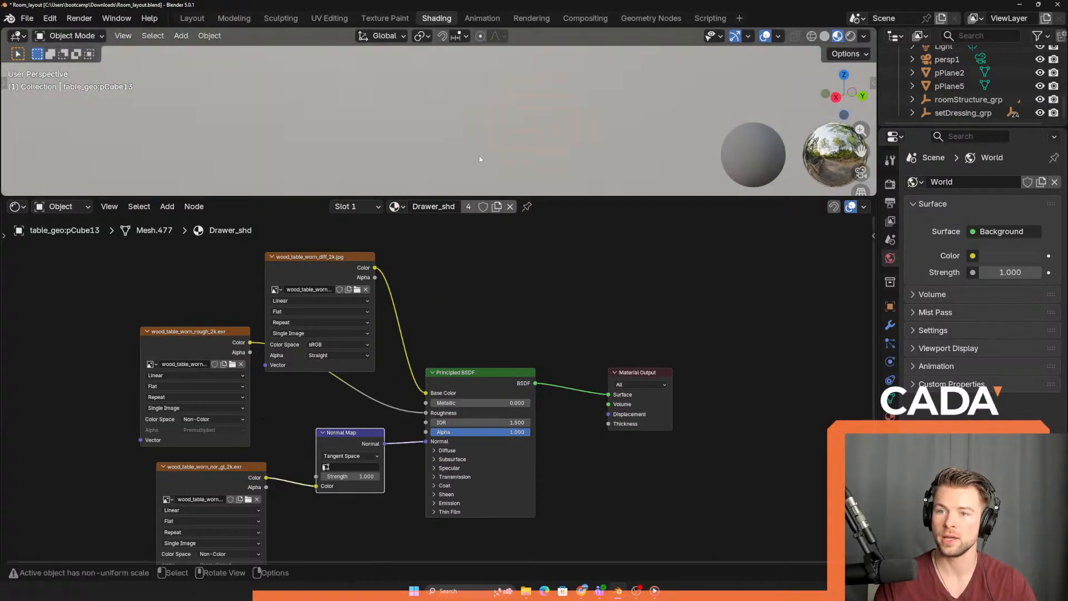
pyautogui.scroll(4, 479, 159)
pyautogui.keyDown('shift'); pyautogui.moveTo(613, 155); pyautogui.dragTo(206, 91, button='middle'); pyautogui.keyUp('shift')
pyautogui.moveTo(340, 151); pyautogui.dragTo(313, 160, button='middle')
pyautogui.click(380, 106)
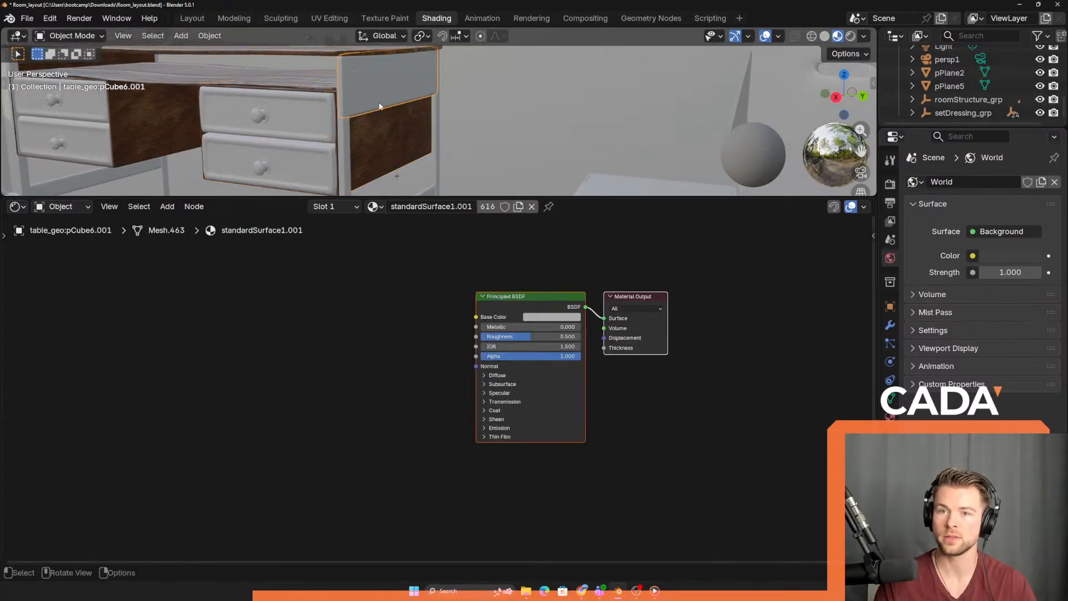
pyautogui.click(372, 207)
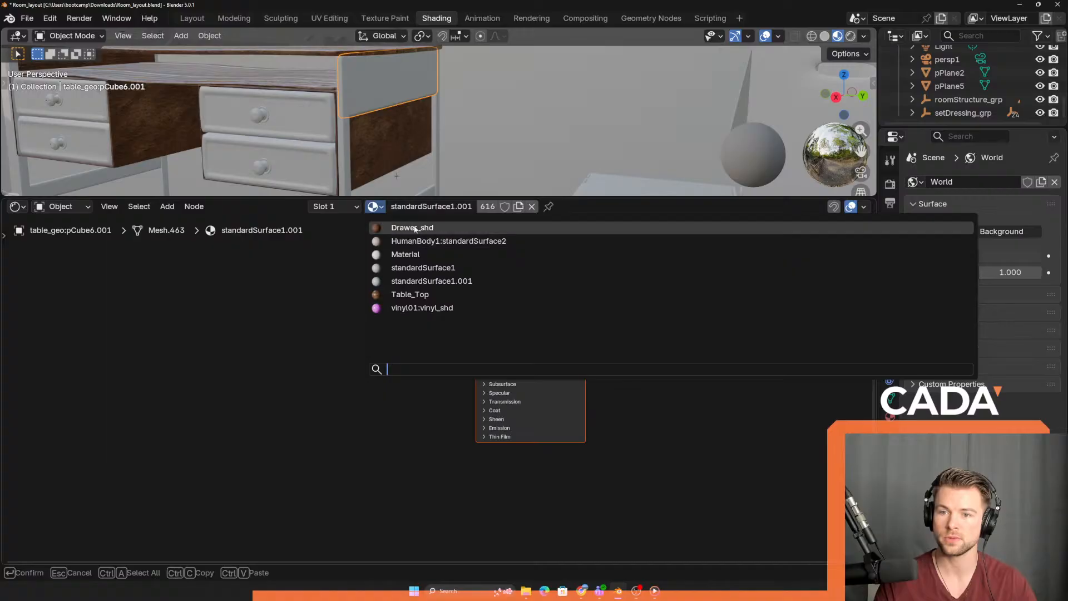
pyautogui.click(415, 228)
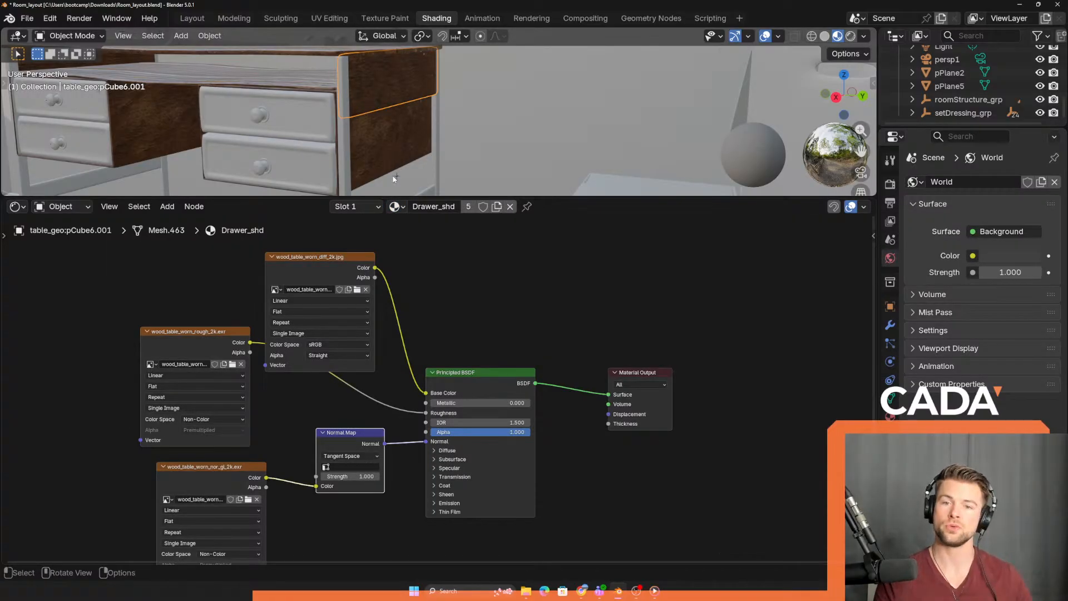
# - Try the Drawer_shd material on the desk's front left leg and undo the assignment
pyautogui.moveTo(268, 183); pyautogui.dragTo(340, 156, button='middle')
pyautogui.moveTo(278, 139); pyautogui.dragTo(325, 153, button='middle')
pyautogui.scroll(-3, 326, 154)
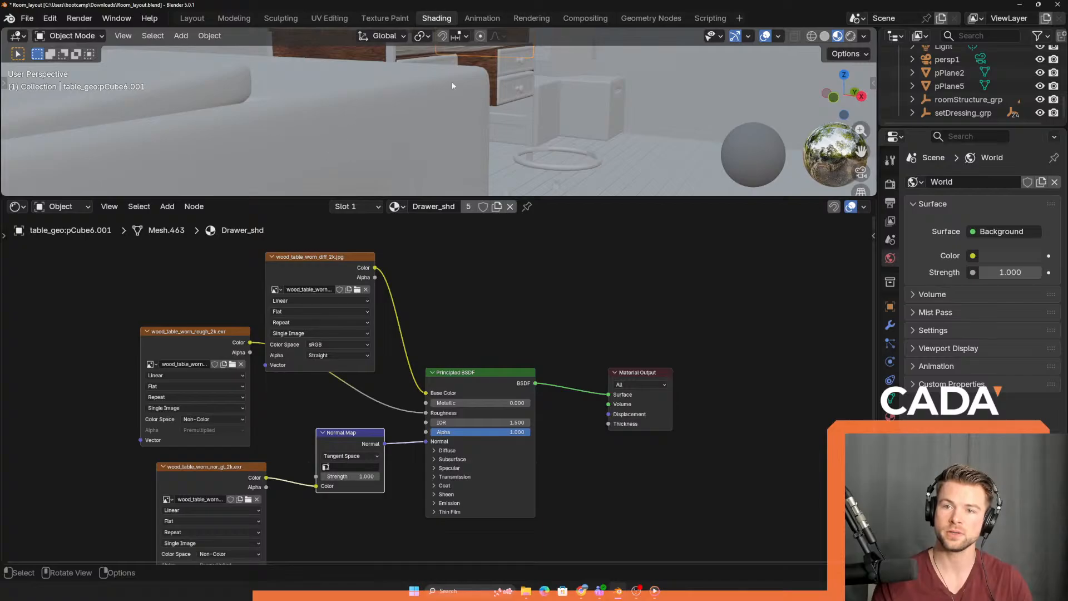
pyautogui.moveTo(452, 86); pyautogui.dragTo(389, 104, button='middle')
pyautogui.click(303, 123)
pyautogui.moveTo(305, 123); pyautogui.dragTo(316, 110, button='middle')
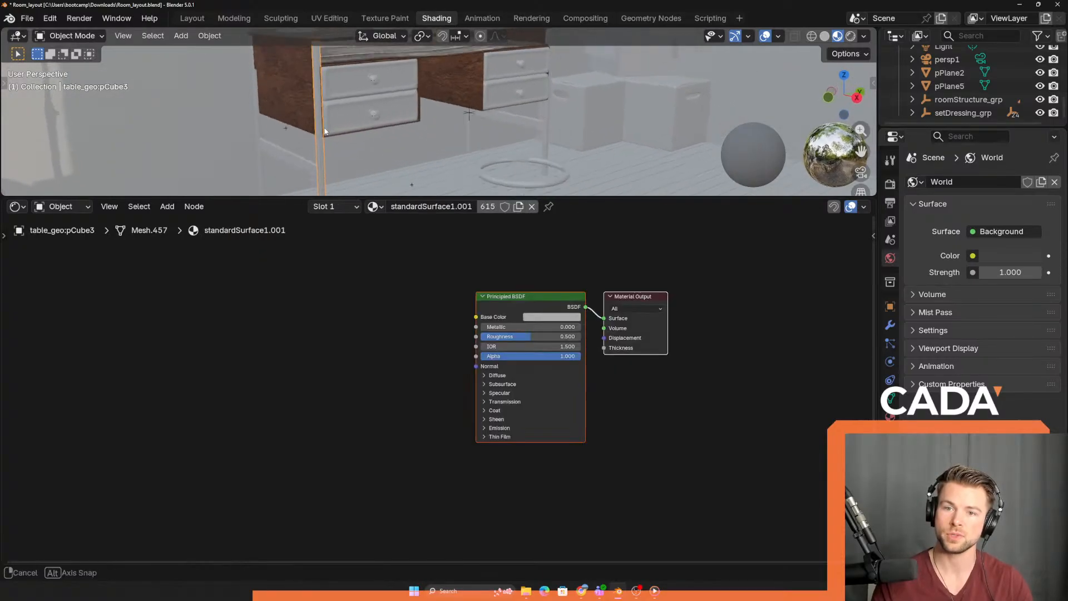
pyautogui.click(376, 208)
pyautogui.click(390, 227)
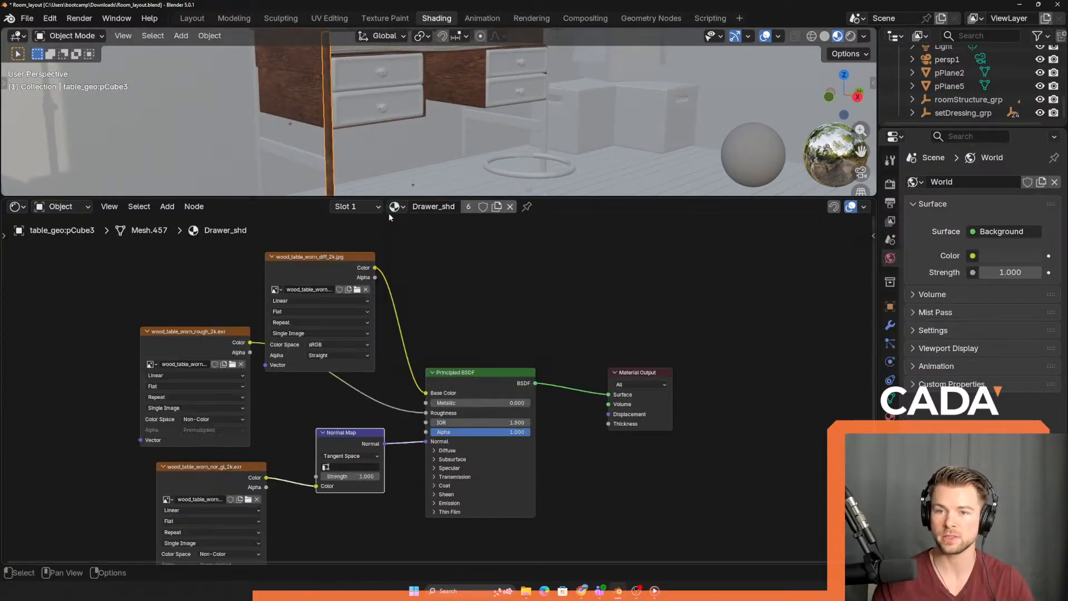
pyautogui.moveTo(405, 180); pyautogui.dragTo(375, 169, button='middle')
pyautogui.hotkey('ctrl', 'z')
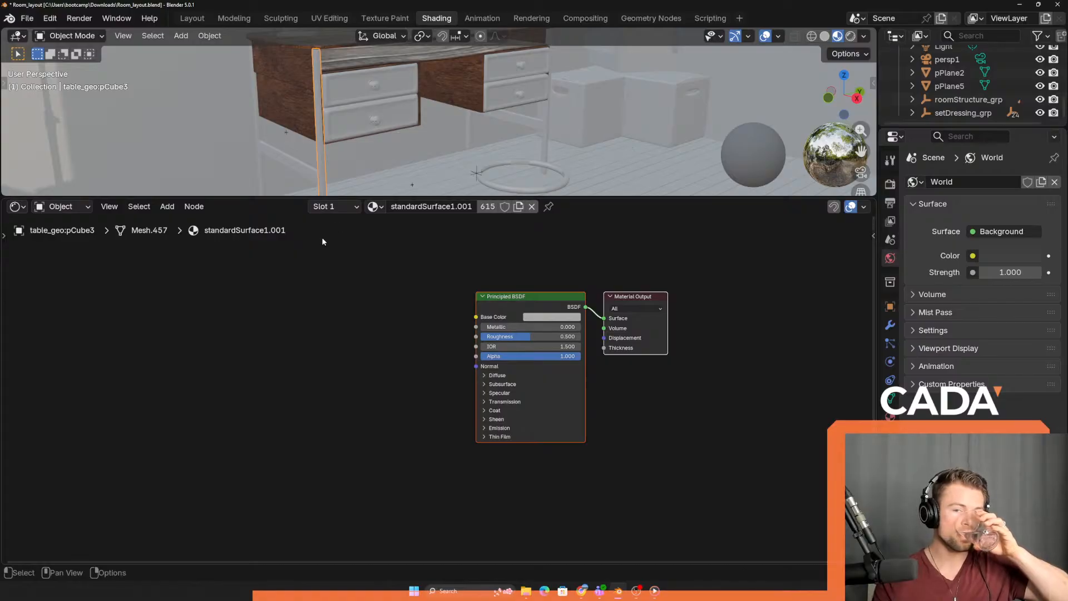
# - Try moving the desk's left drawers object out of its casing and cancel the move
pyautogui.click(377, 88)
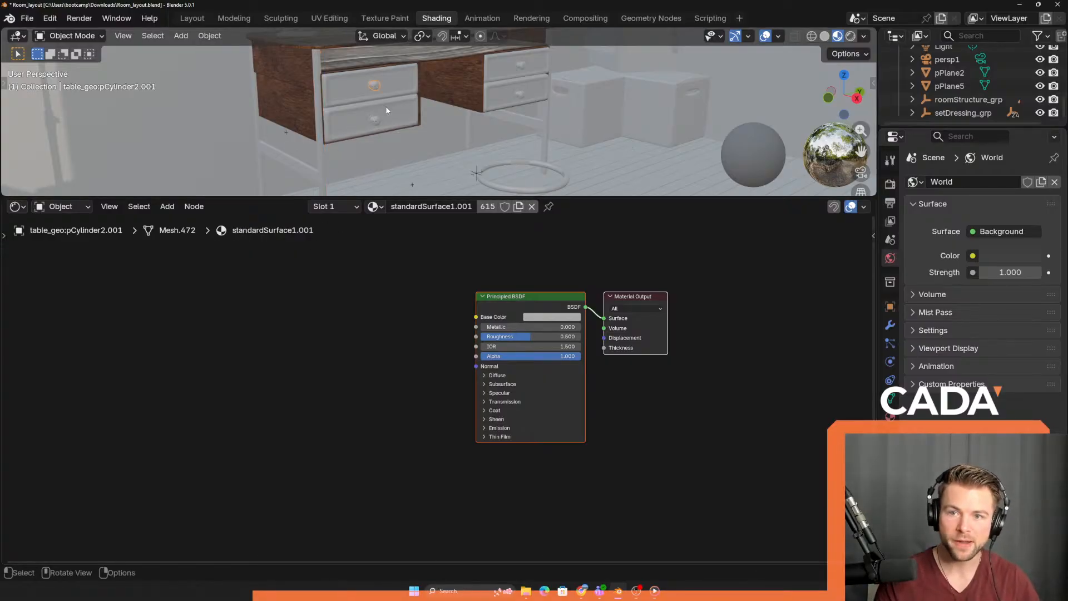
pyautogui.scroll(4, 392, 137)
pyautogui.moveTo(392, 137); pyautogui.dragTo(477, 181, button='middle')
pyautogui.moveTo(478, 179); pyautogui.dragTo(472, 167)
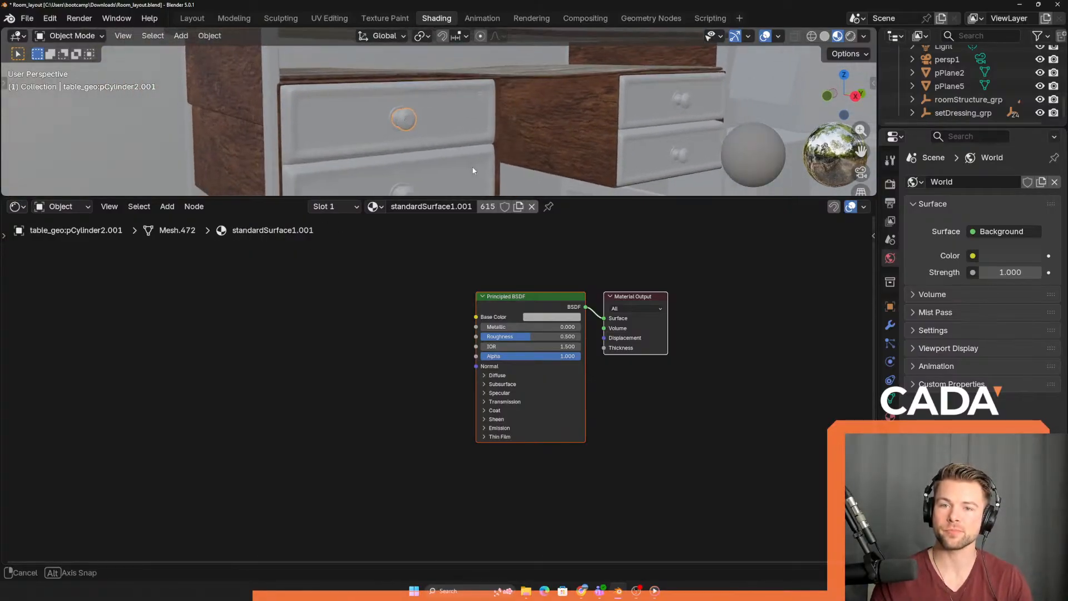
pyautogui.moveTo(472, 167); pyautogui.dragTo(436, 154, button='middle')
pyautogui.click(456, 151)
pyautogui.scroll(-2, 456, 152)
pyautogui.scroll(2, 456, 154)
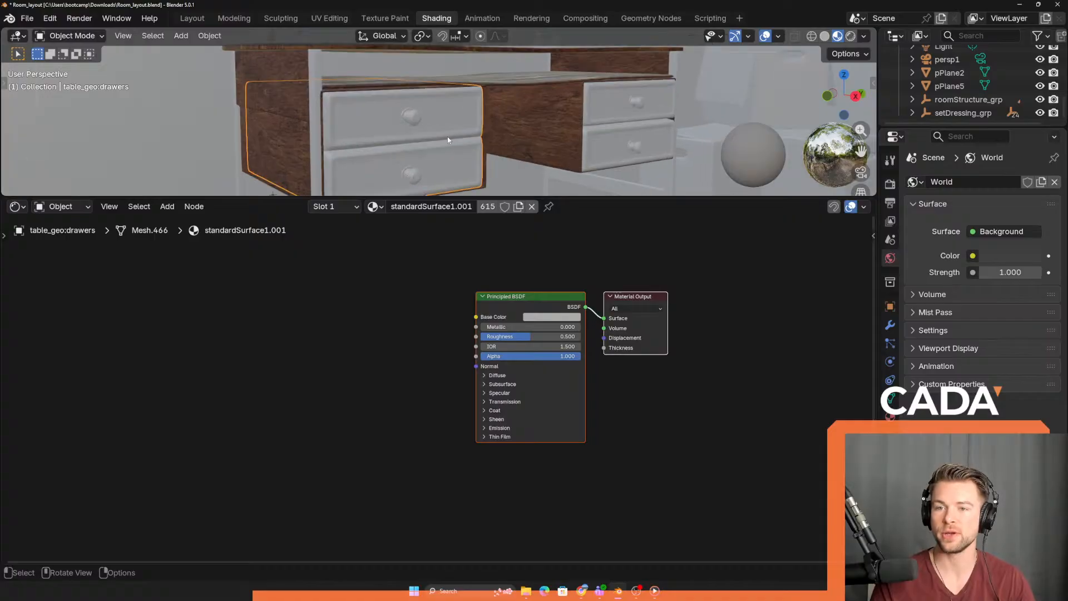
pyautogui.press('g')
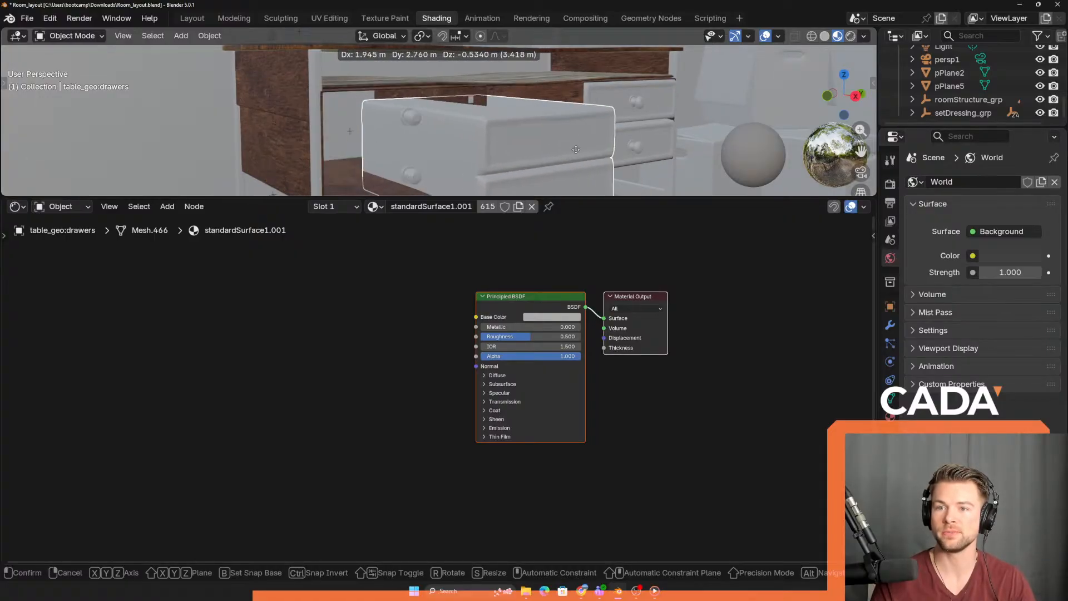
pyautogui.rightClick(444, 123)
# - Select the knob on the desk's upper left drawer in Object Mode
pyautogui.hotkey('alt', 'Tab')
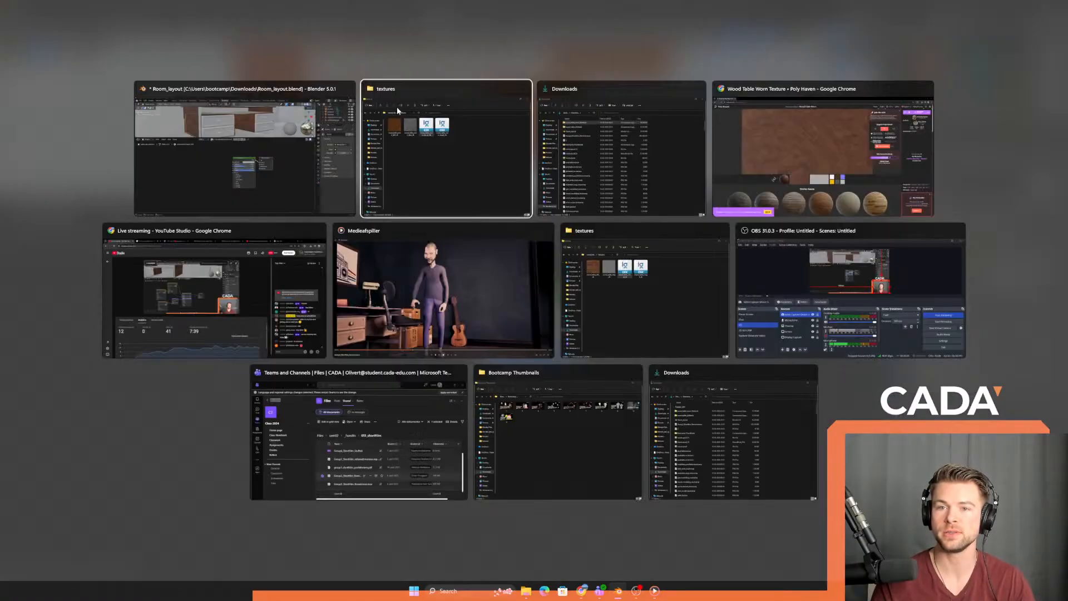
pyautogui.click(309, 158)
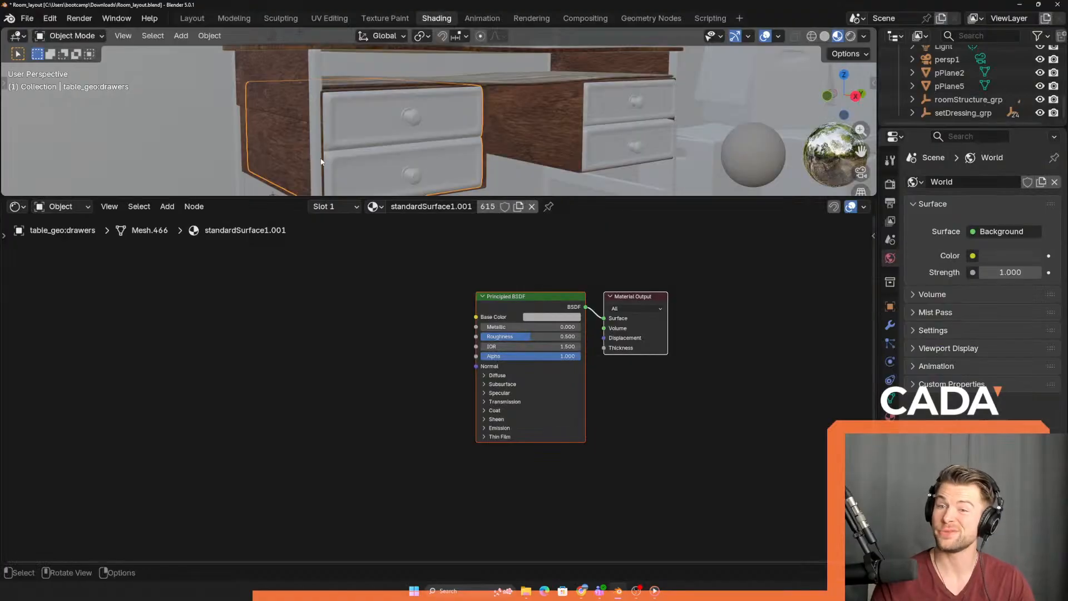
pyautogui.scroll(1, 336, 122)
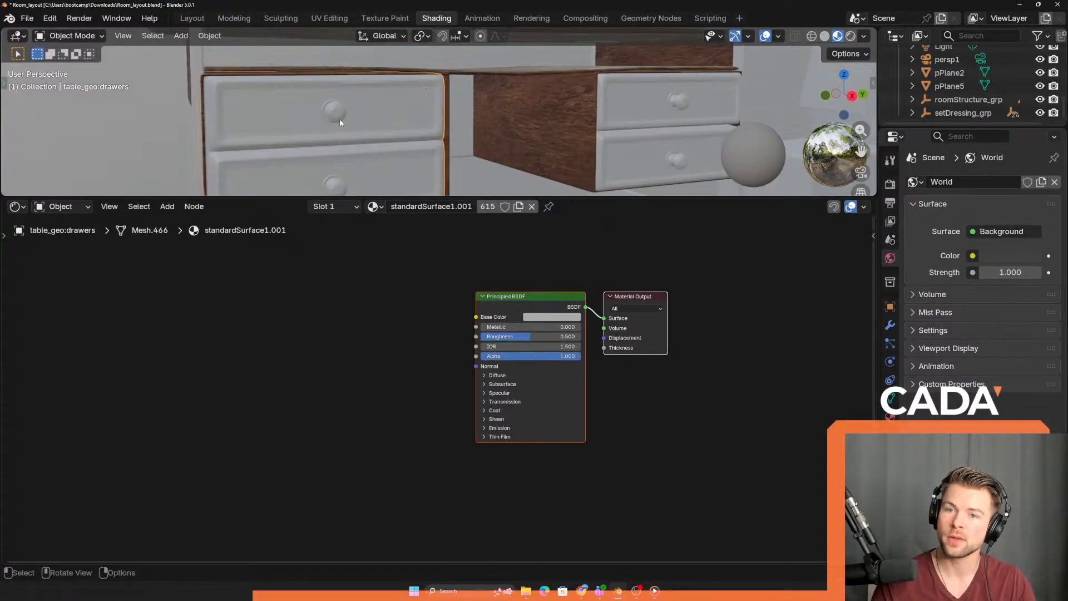
pyautogui.press('Tab')
pyautogui.press('Tab')
pyautogui.click(335, 112)
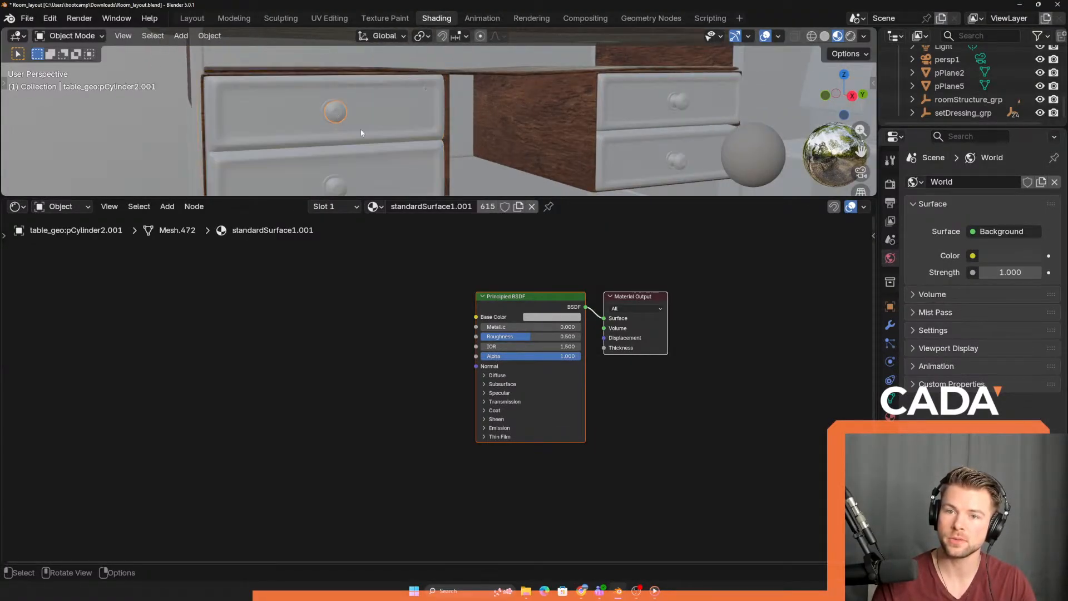
pyautogui.moveTo(347, 140); pyautogui.dragTo(480, 98, button='middle')
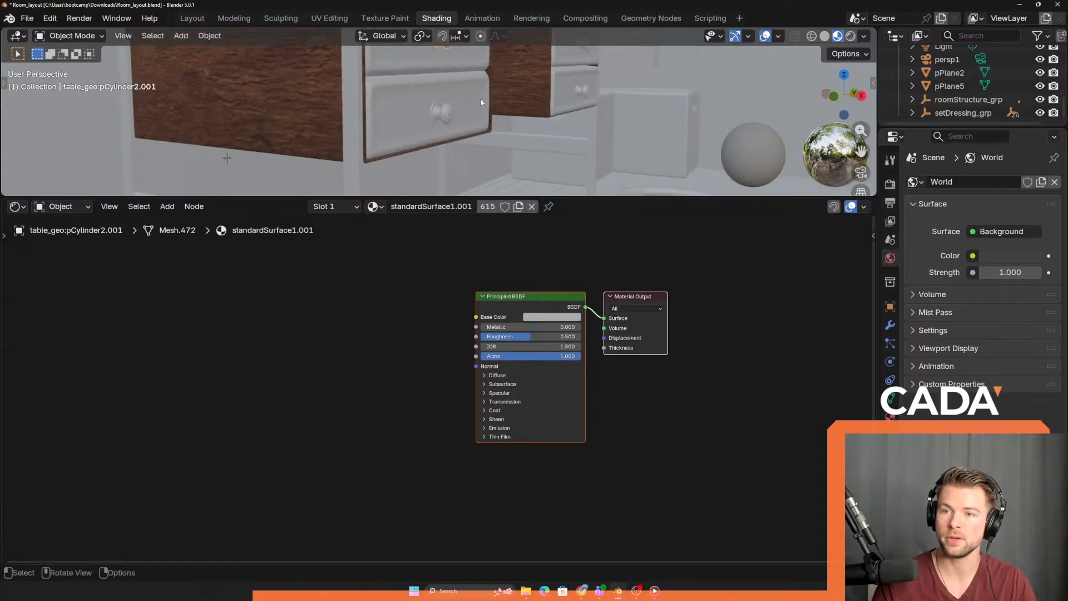
# - Examine the drawer knobs in the reference short film in the media player and compare them with the desk's drawers in Blender
pyautogui.hotkey('alt', 'Tab')
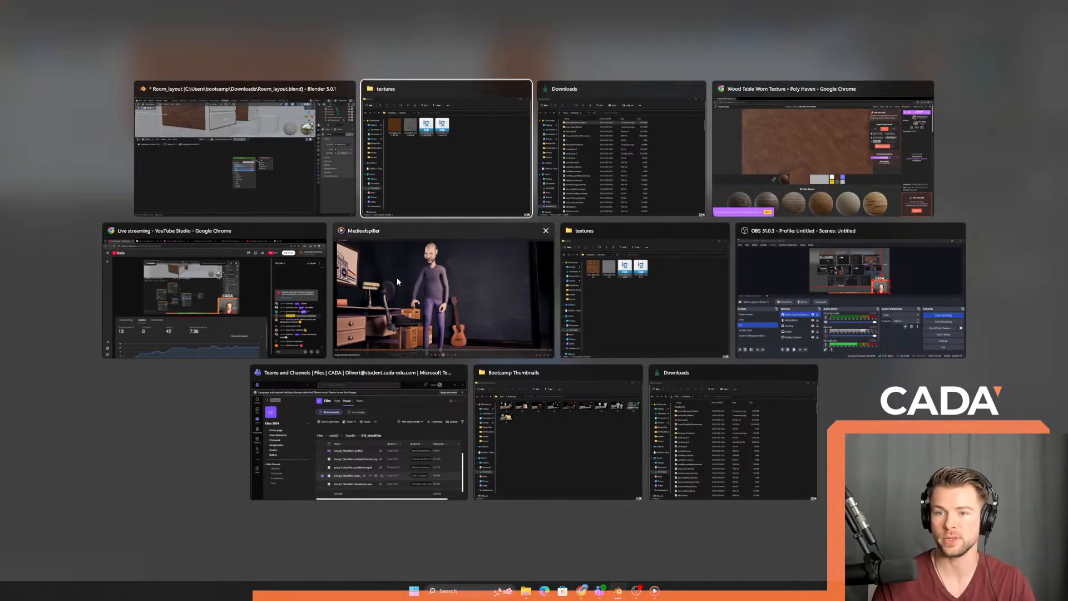
pyautogui.click(440, 314)
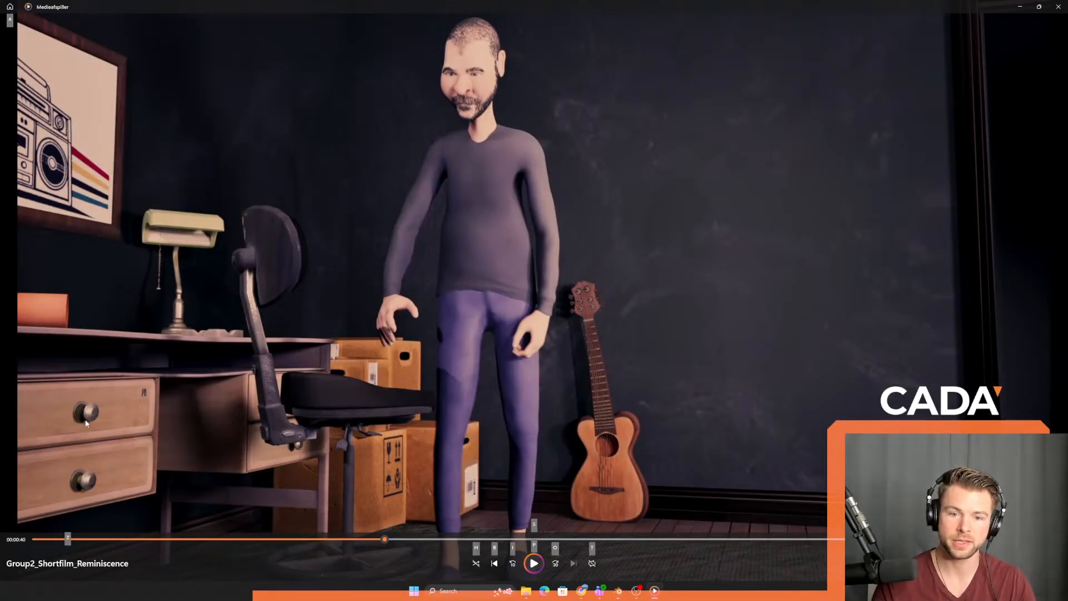
pyautogui.hotkey('alt', 'Tab')
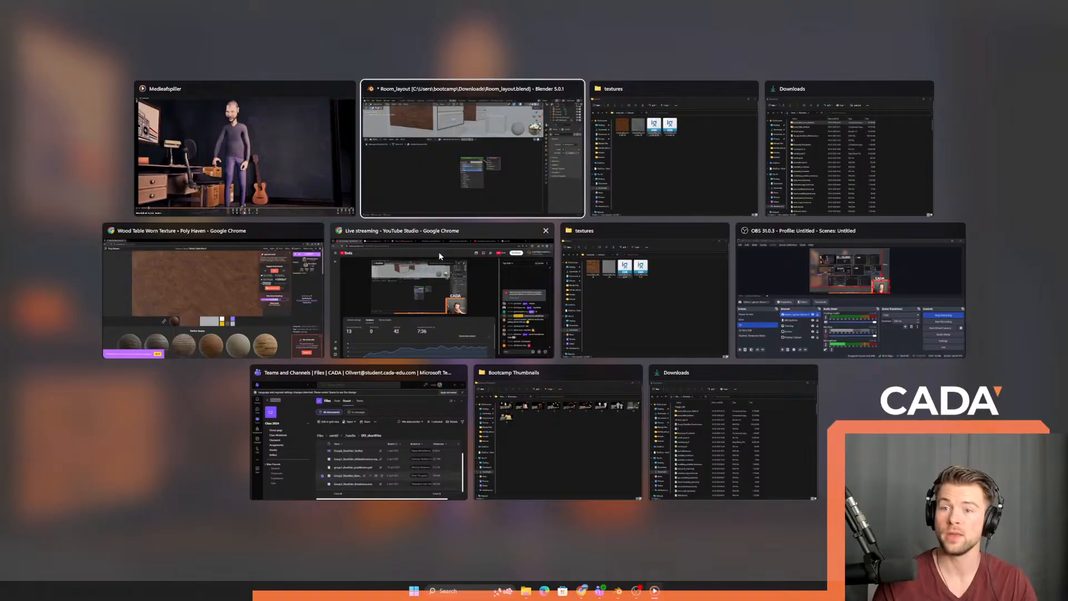
pyautogui.click(457, 162)
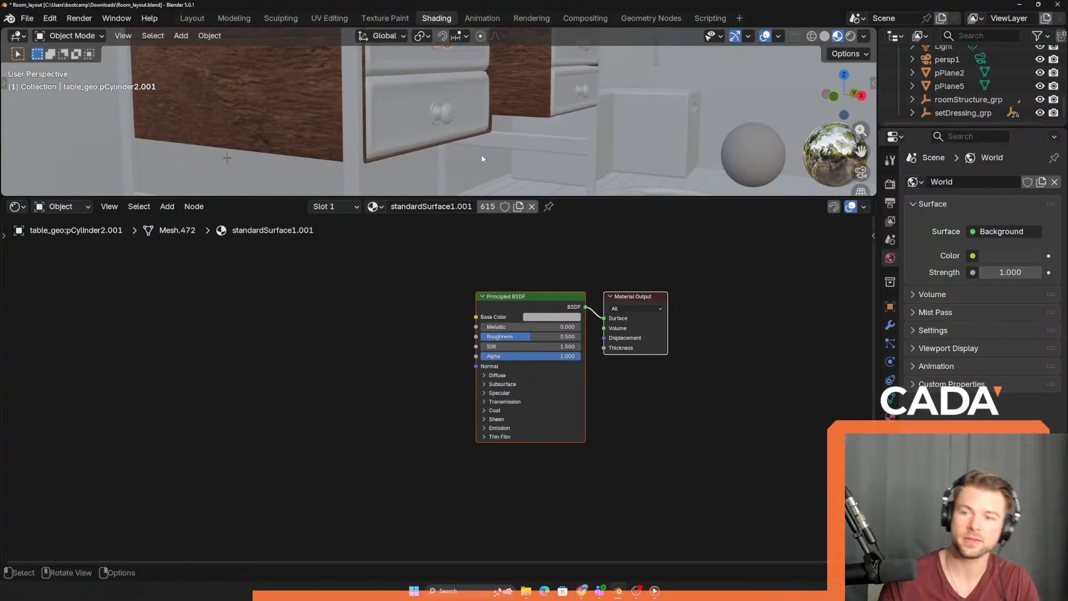
pyautogui.scroll(-1, 474, 138)
pyautogui.keyDown('shift'); pyautogui.moveTo(475, 138); pyautogui.dragTo(530, 108, button='middle'); pyautogui.keyUp('shift')
pyautogui.scroll(2, 414, 145)
pyautogui.moveTo(530, 108); pyautogui.dragTo(490, 112, button='middle')
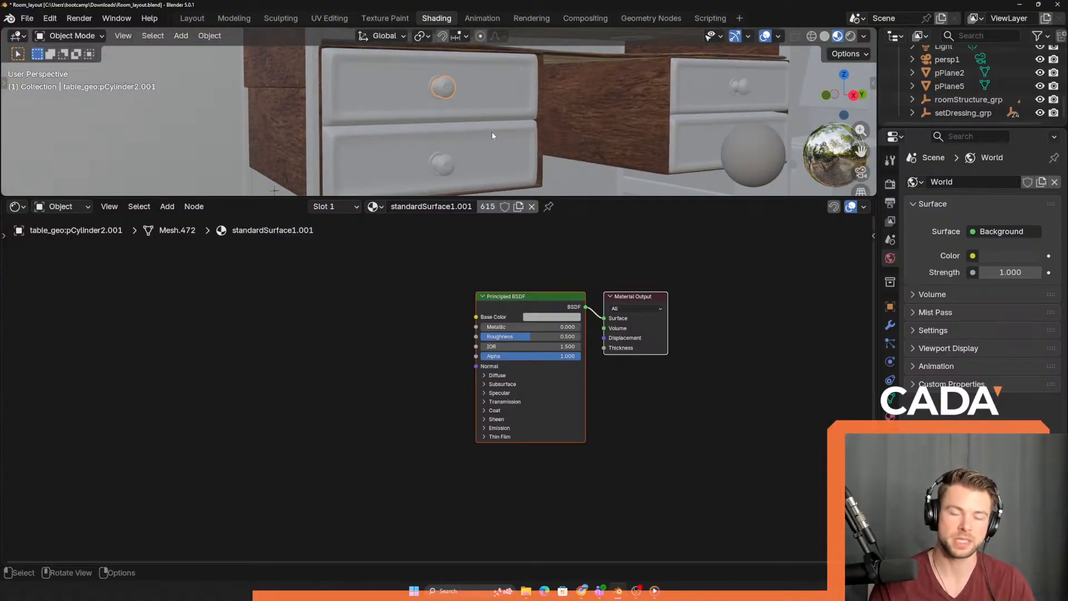
pyautogui.scroll(2, 514, 141)
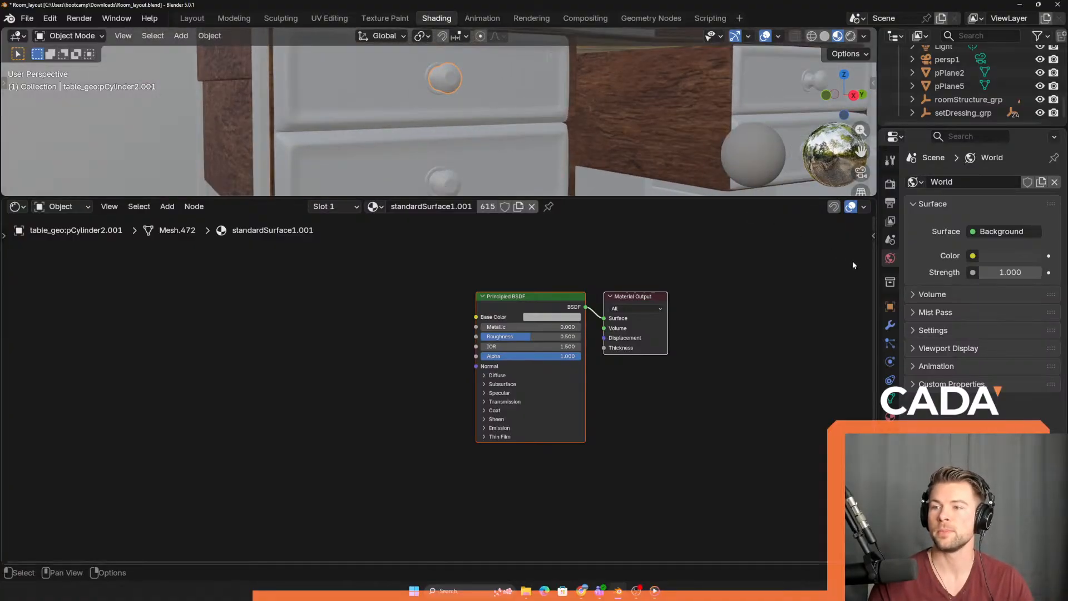
# - Show the selected knob's material properties, recheck the reference film, and rename the knob's material as Metal_nub
pyautogui.click(892, 416)
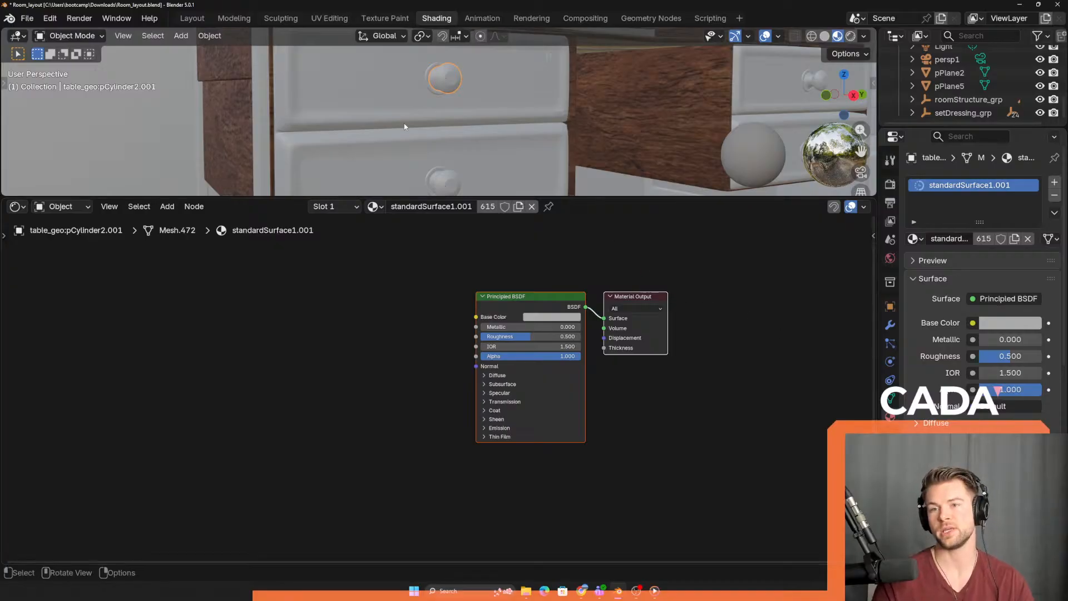
pyautogui.moveTo(405, 127); pyautogui.dragTo(405, 146, button='middle')
pyautogui.hotkey('alt', 'Tab')
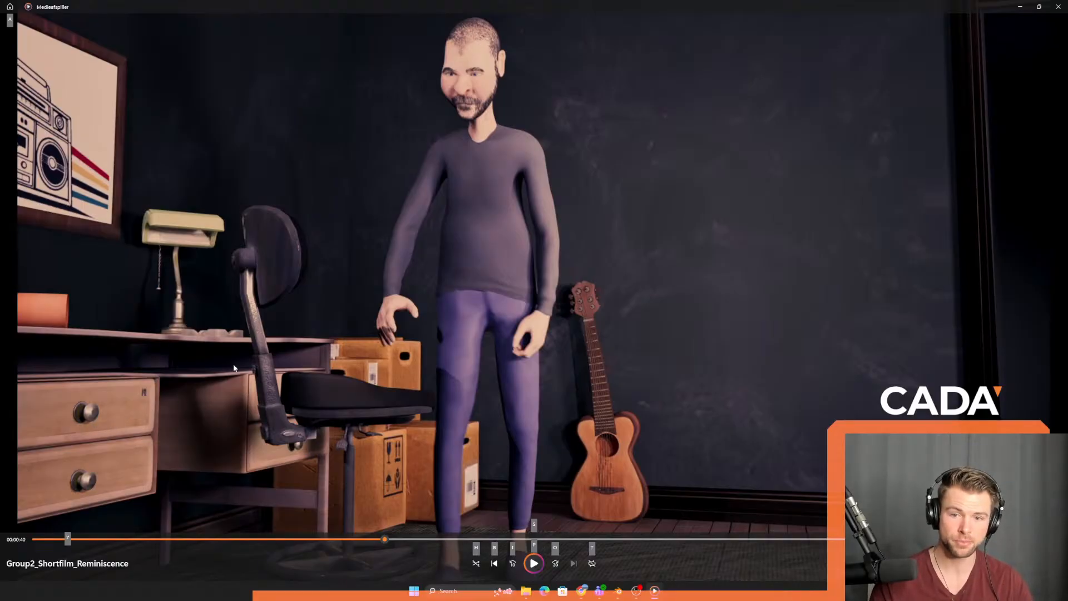
pyautogui.hotkey('alt', 'Tab')
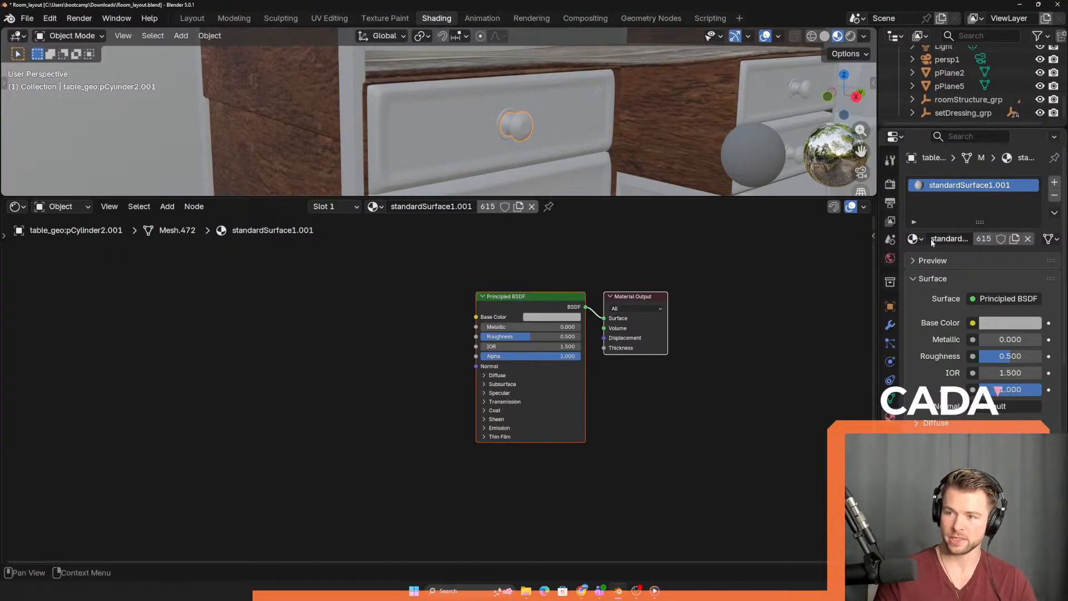
pyautogui.doubleClick(975, 189)
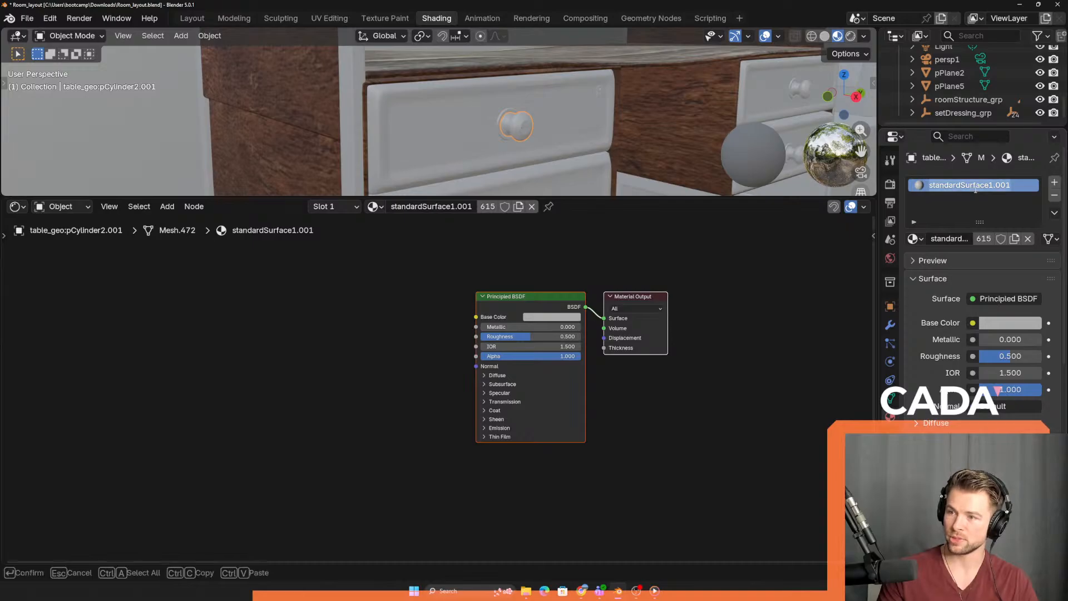
pyautogui.write('Meta')
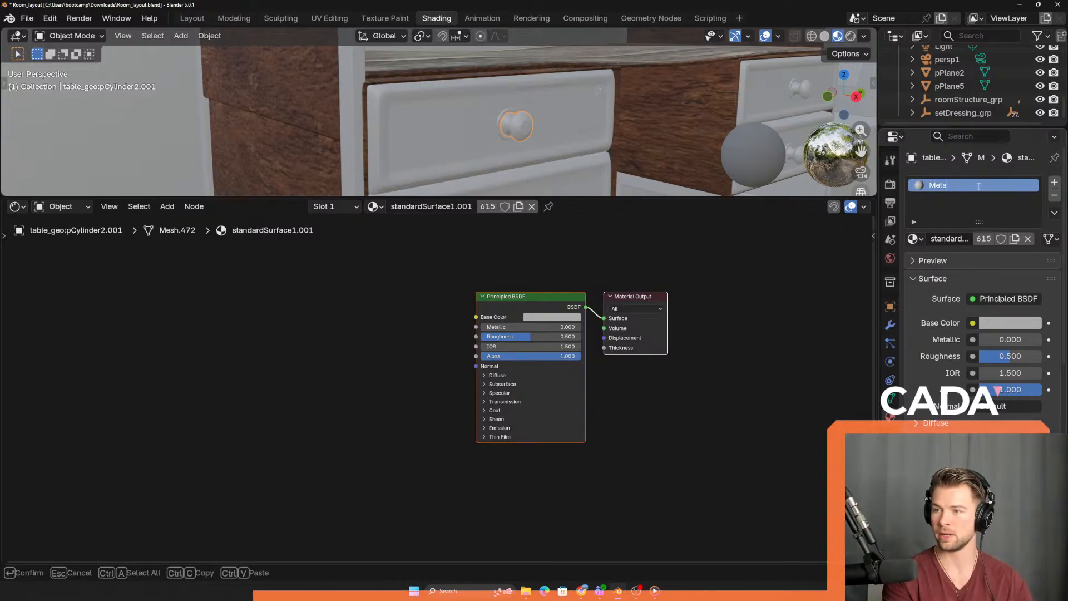
pyautogui.write('l_nub')
pyautogui.press('Return')
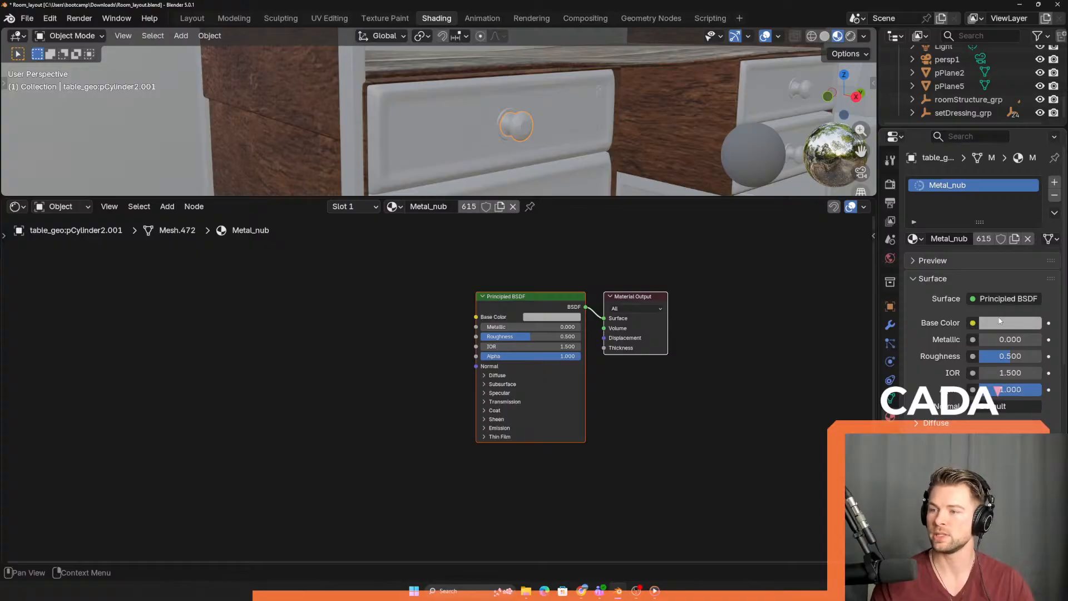
# - Darken the Metal_nub material's base color to a dark grey
pyautogui.click(986, 323)
pyautogui.moveTo(1031, 129); pyautogui.dragTo(1031, 159)
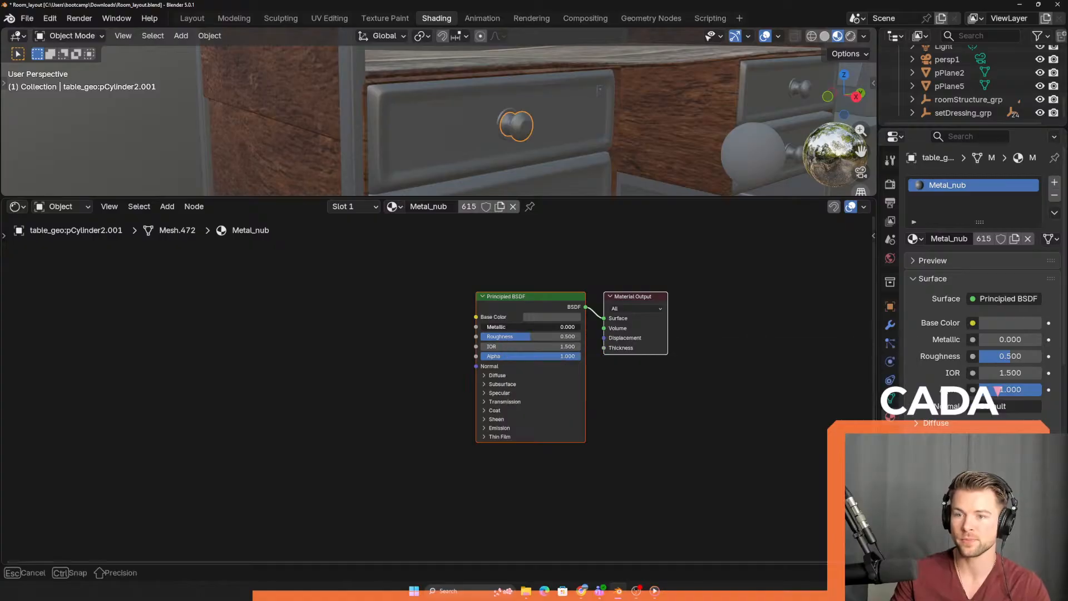
# - Try low and high metalness on the Metal_nub material and set its Metallic value to 1.000
pyautogui.moveTo(524, 330)
pyautogui.mouseDown()
pyautogui.moveTo(623, 330)
pyautogui.moveTo(550, 330)
pyautogui.mouseUp()
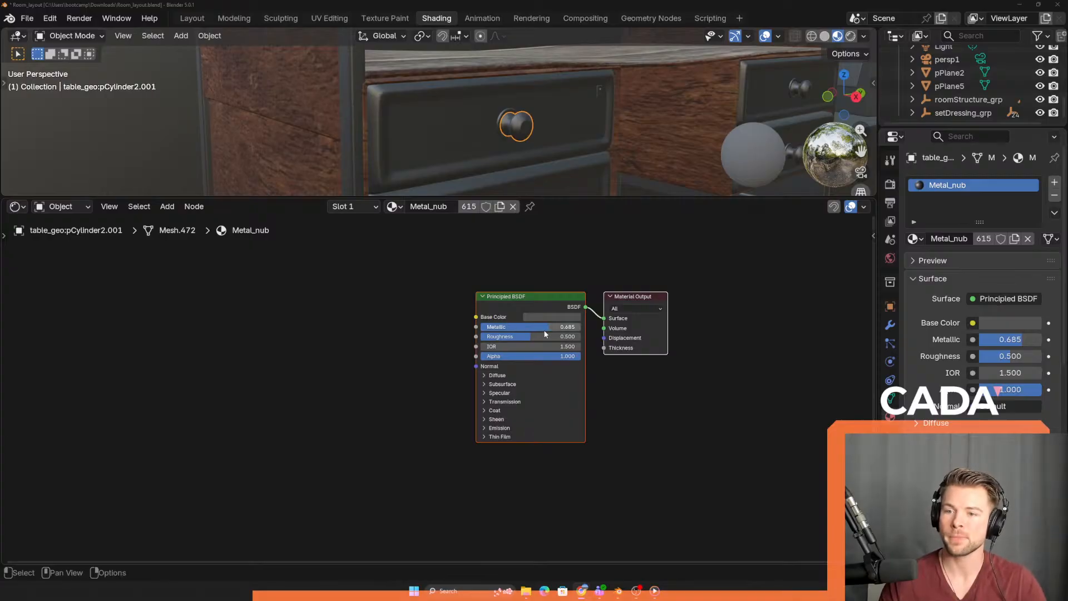
pyautogui.moveTo(545, 329); pyautogui.dragTo(489, 326)
pyautogui.rightClick(488, 326)
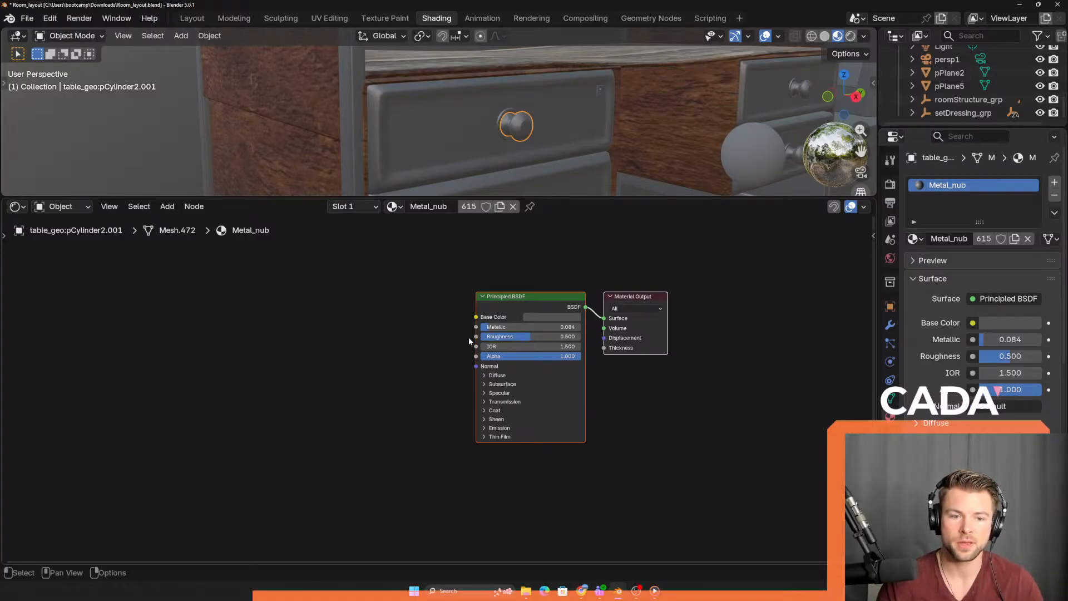
pyautogui.moveTo(520, 327); pyautogui.dragTo(579, 327)
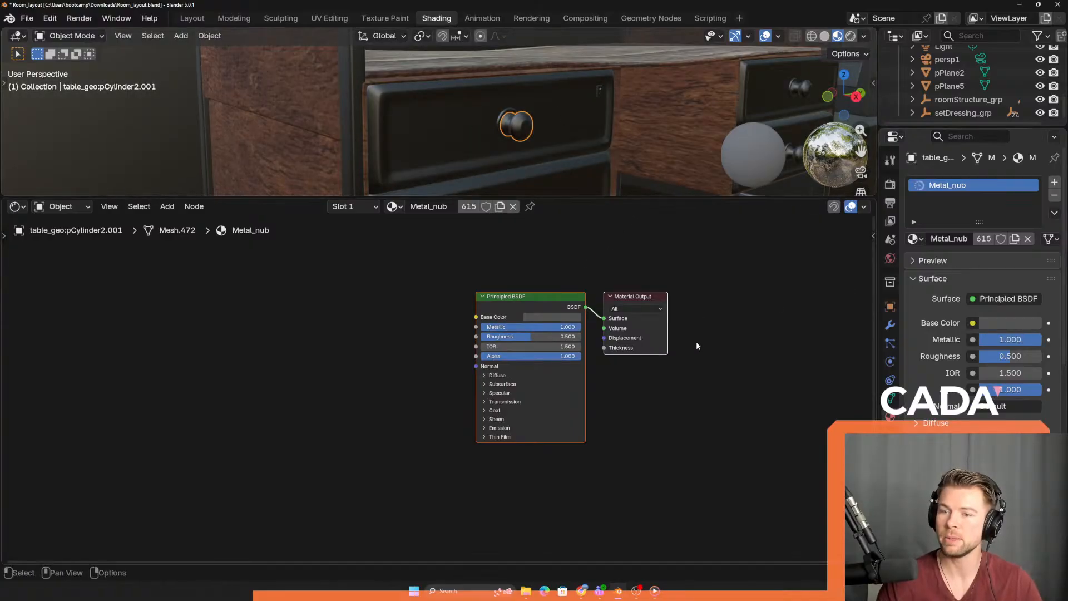
# - Lighten the Metal_nub material's base color to a light grey, hex B2B2B2
pyautogui.click(1011, 322)
pyautogui.moveTo(1031, 157); pyautogui.dragTo(1031, 118)
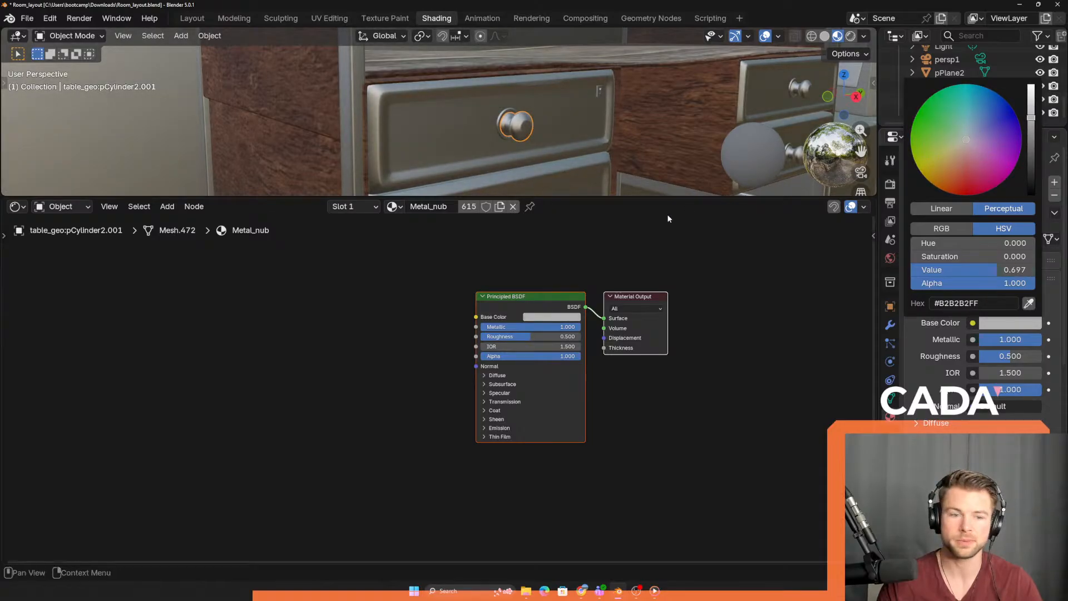
pyautogui.click(543, 291)
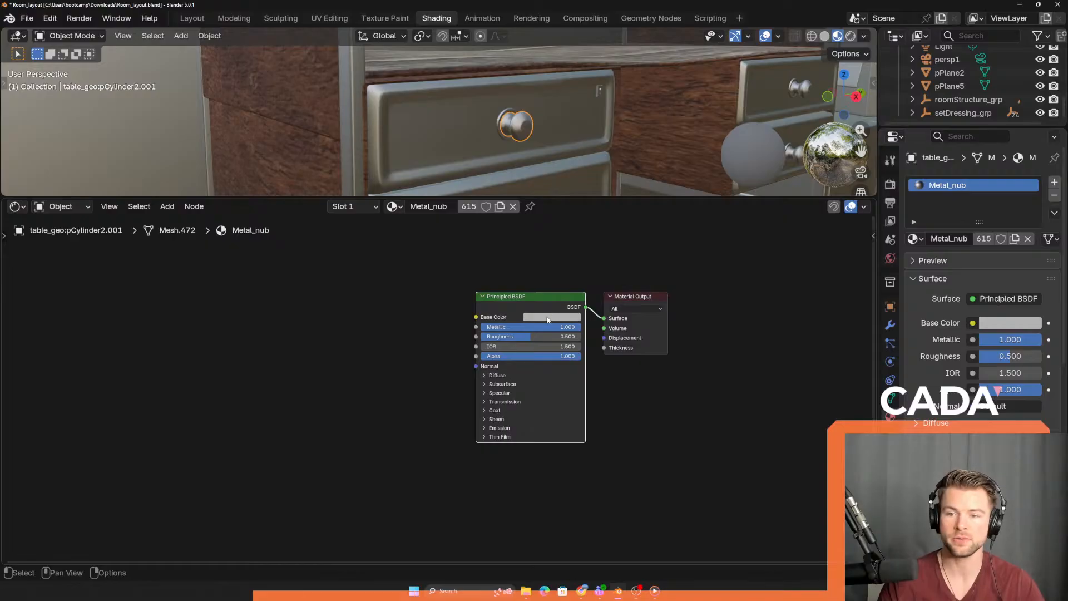
pyautogui.moveTo(520, 327)
pyautogui.mouseDown()
pyautogui.moveTo(421, 327)
pyautogui.moveTo(523, 328)
pyautogui.mouseUp()
# - Select the wall surface polySurface1 behind the desk and assign it the existing material named Material
pyautogui.click(523, 139)
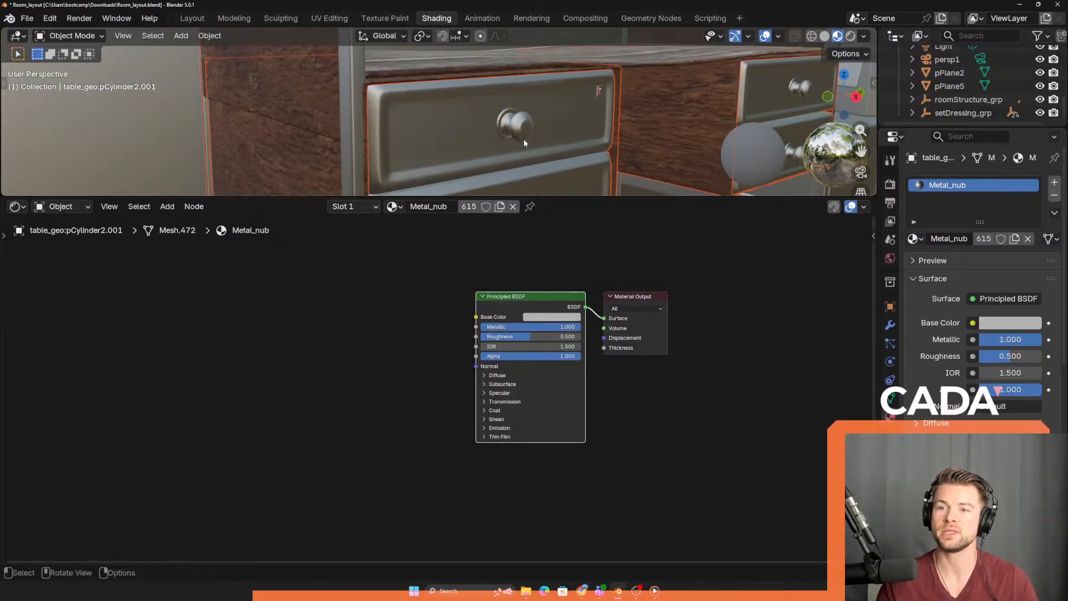
pyautogui.moveTo(523, 139)
pyautogui.mouseDown(button='middle')
pyautogui.moveTo(419, 135)
pyautogui.moveTo(470, 121)
pyautogui.moveTo(529, 133)
pyautogui.mouseUp(button='middle')
pyautogui.scroll(-2, 420, 135)
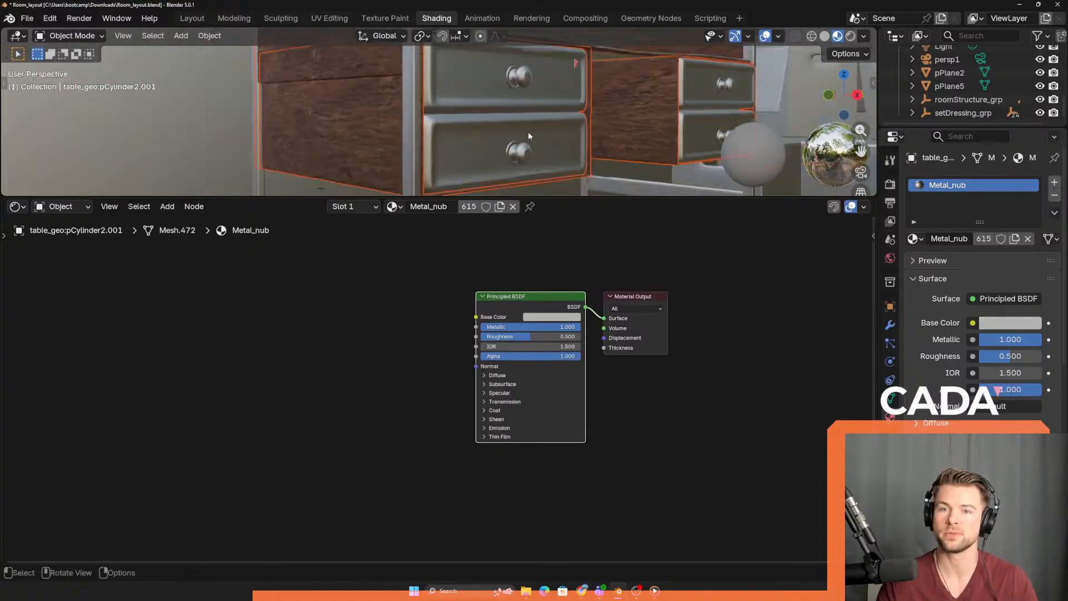
pyautogui.scroll(-5, 432, 143)
pyautogui.moveTo(432, 145); pyautogui.dragTo(371, 133, button='middle')
pyautogui.scroll(2, 372, 133)
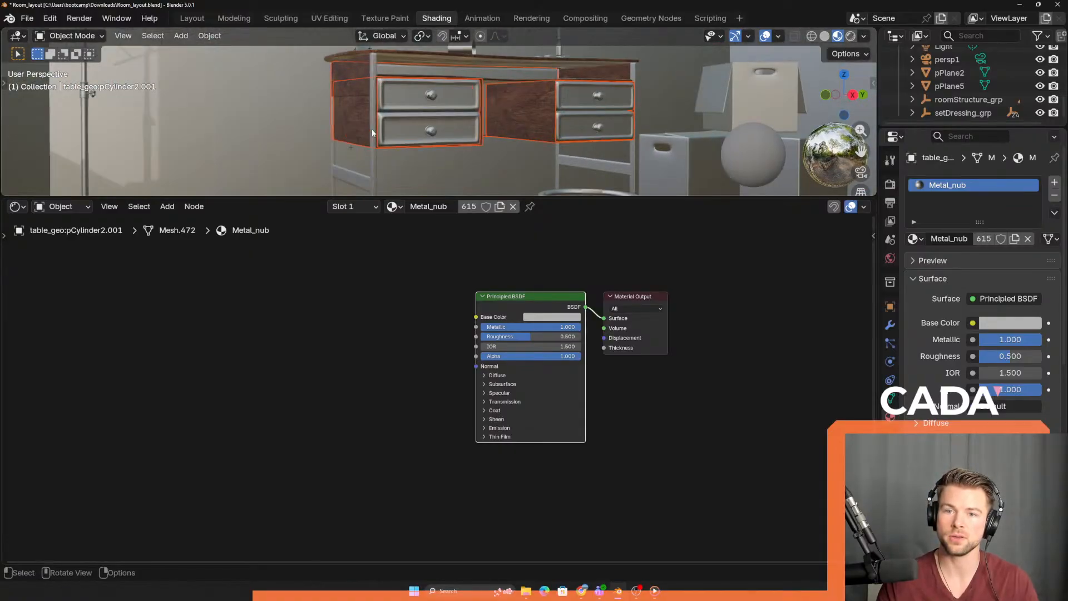
pyautogui.click(372, 133)
pyautogui.scroll(3, 369, 184)
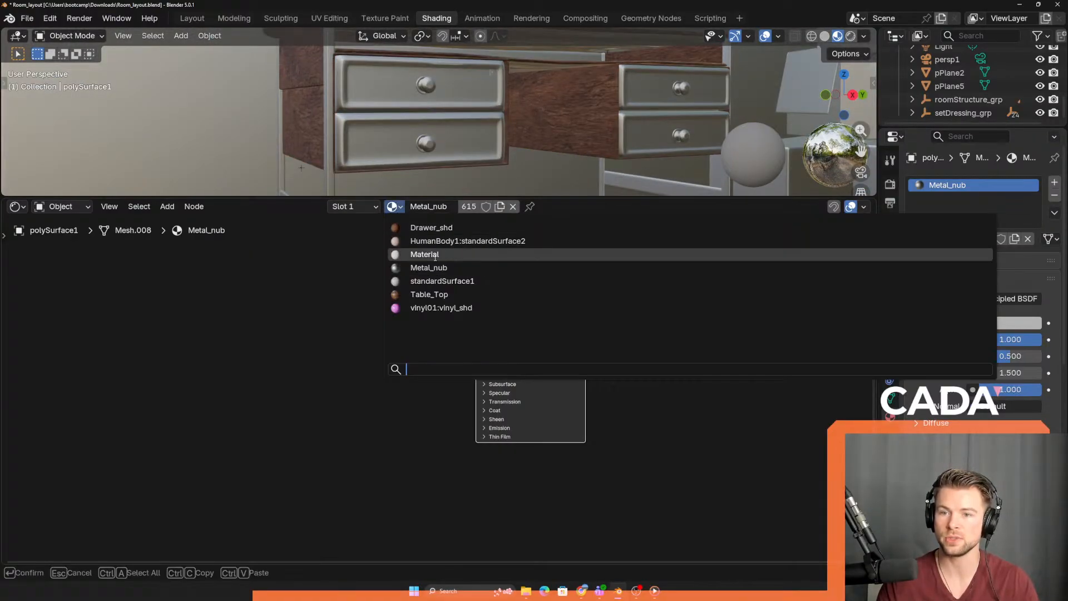
pyautogui.click(443, 253)
# - Select the desk's left drawers and try a Roughness of 0.000 on their Metal_nub material
pyautogui.scroll(1, 409, 107)
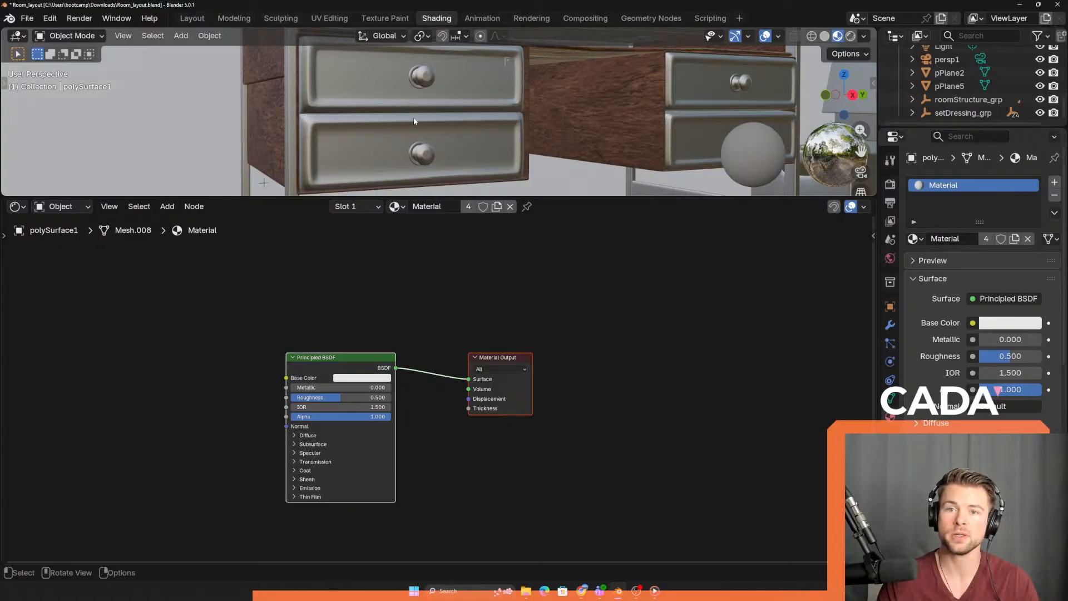
pyautogui.moveTo(414, 122); pyautogui.dragTo(449, 137, button='middle')
pyautogui.moveTo(336, 398)
pyautogui.mouseDown()
pyautogui.moveTo(320, 398)
pyautogui.moveTo(387, 397)
pyautogui.moveTo(351, 393)
pyautogui.mouseUp()
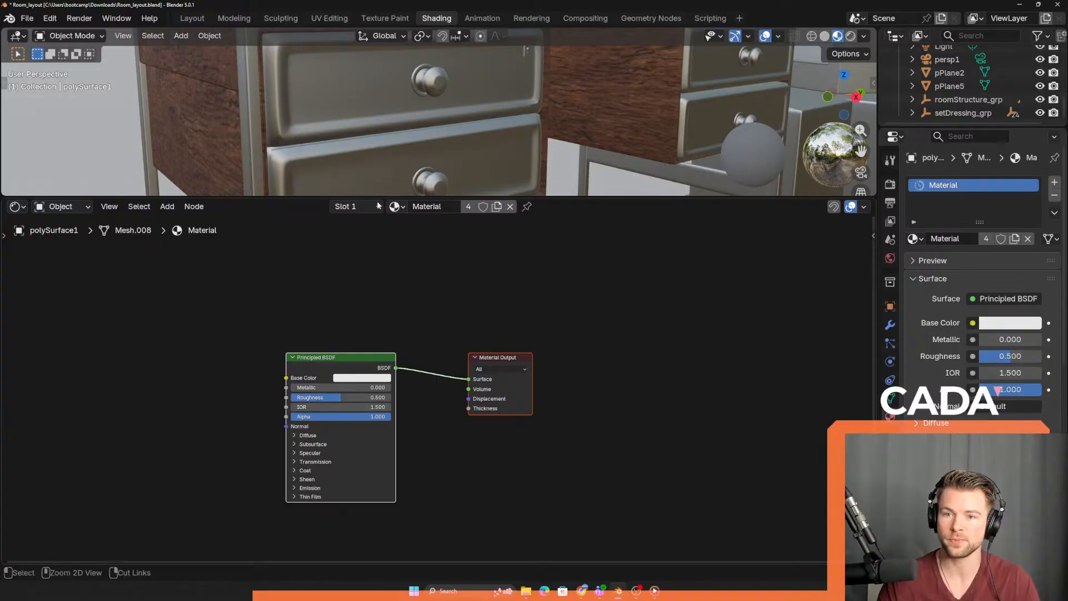
pyautogui.click(391, 145)
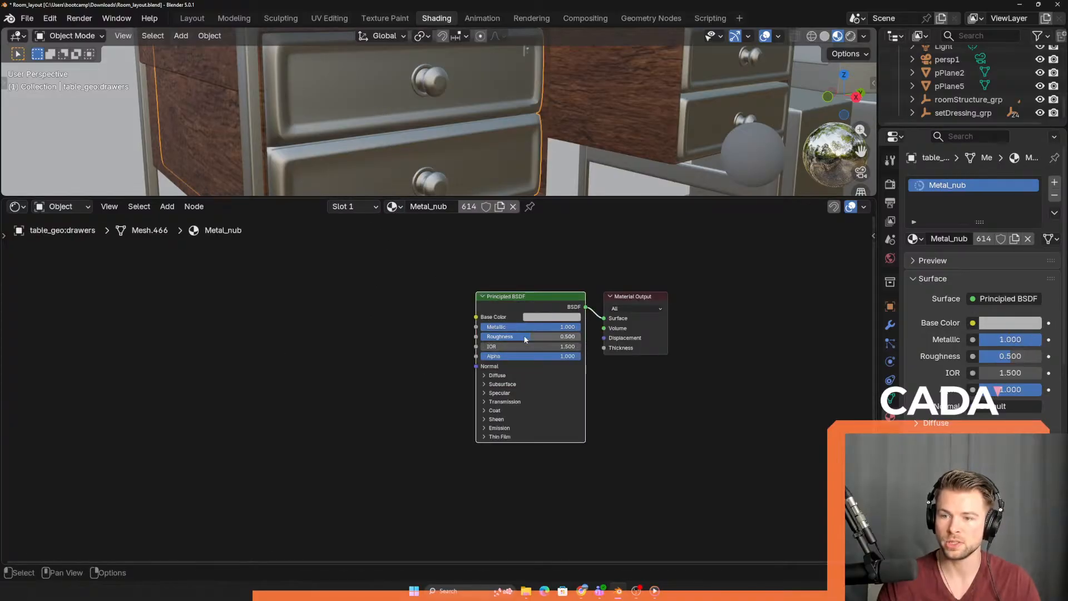
pyautogui.moveTo(525, 336); pyautogui.dragTo(476, 337)
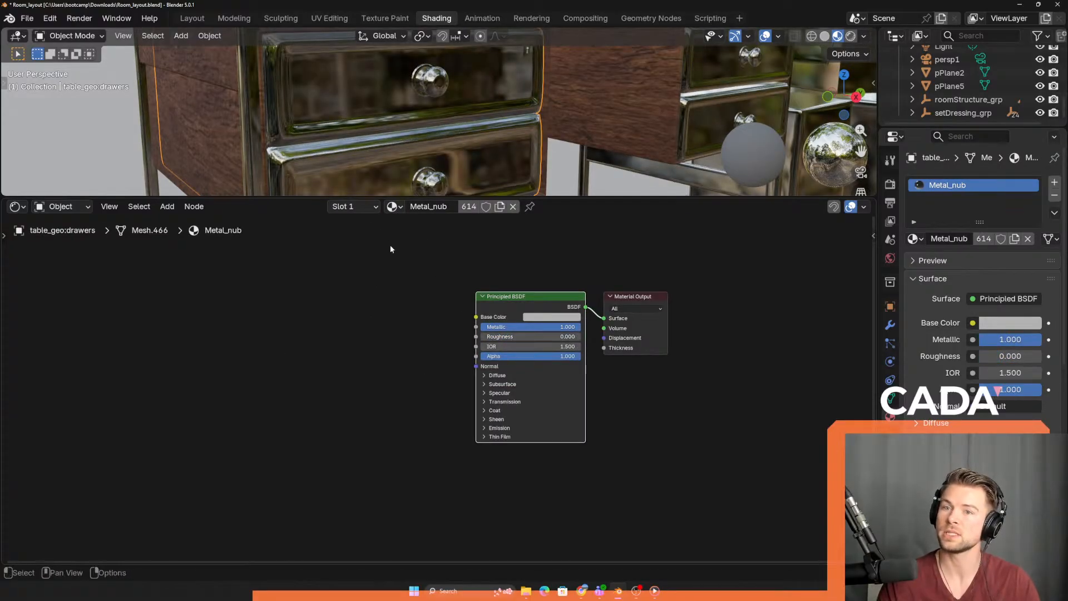
pyautogui.moveTo(341, 126); pyautogui.dragTo(319, 132, button='middle')
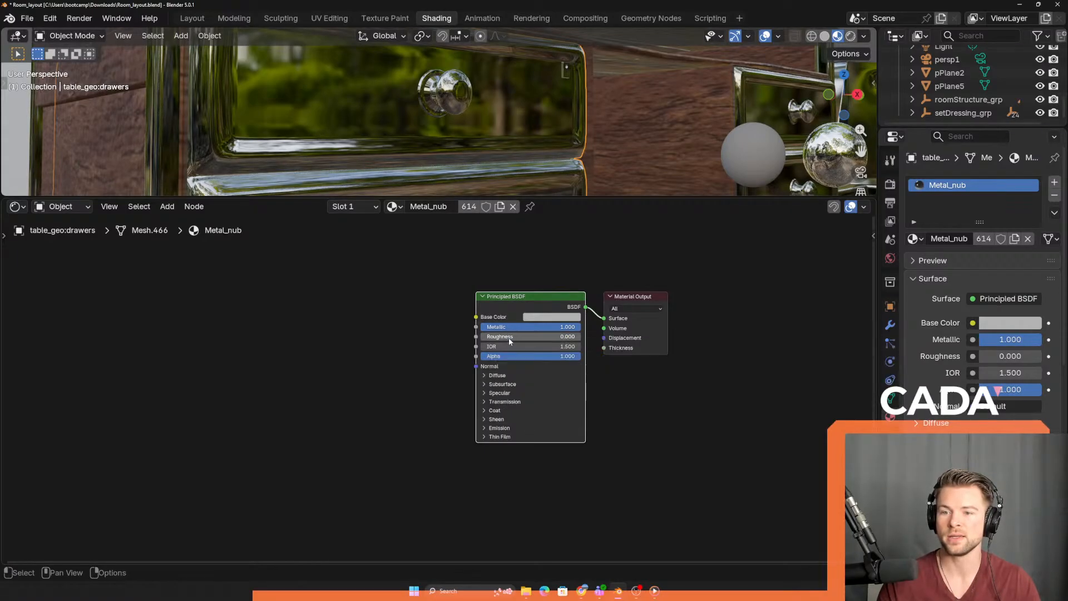
# - Replace Metal_nub on the left drawers (table_geo:drawers) with the existing material named Material
pyautogui.click(448, 91)
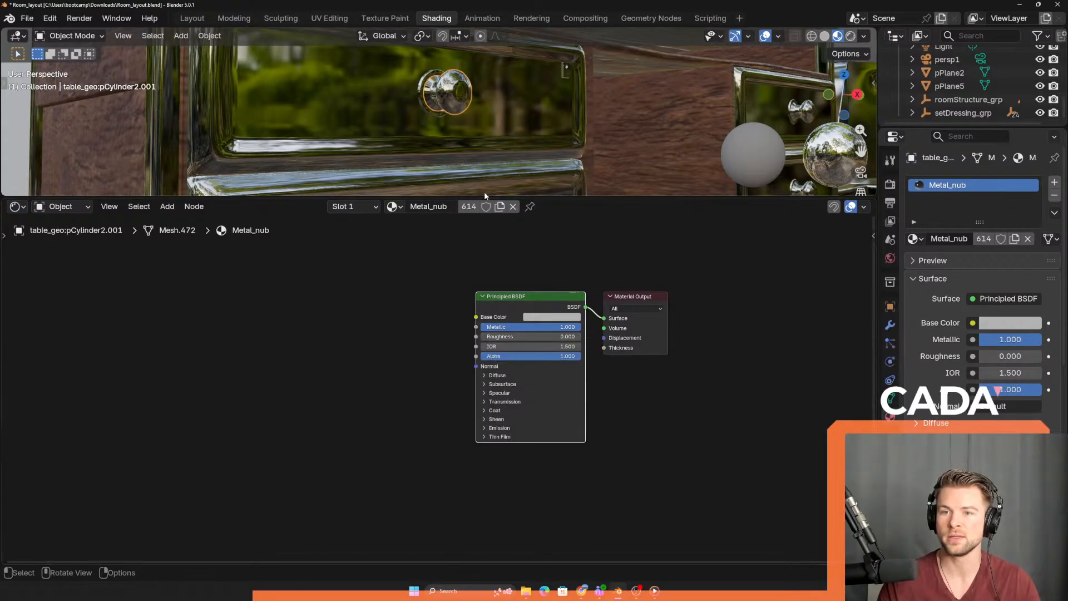
pyautogui.click(393, 118)
pyautogui.click(395, 207)
pyautogui.click(425, 254)
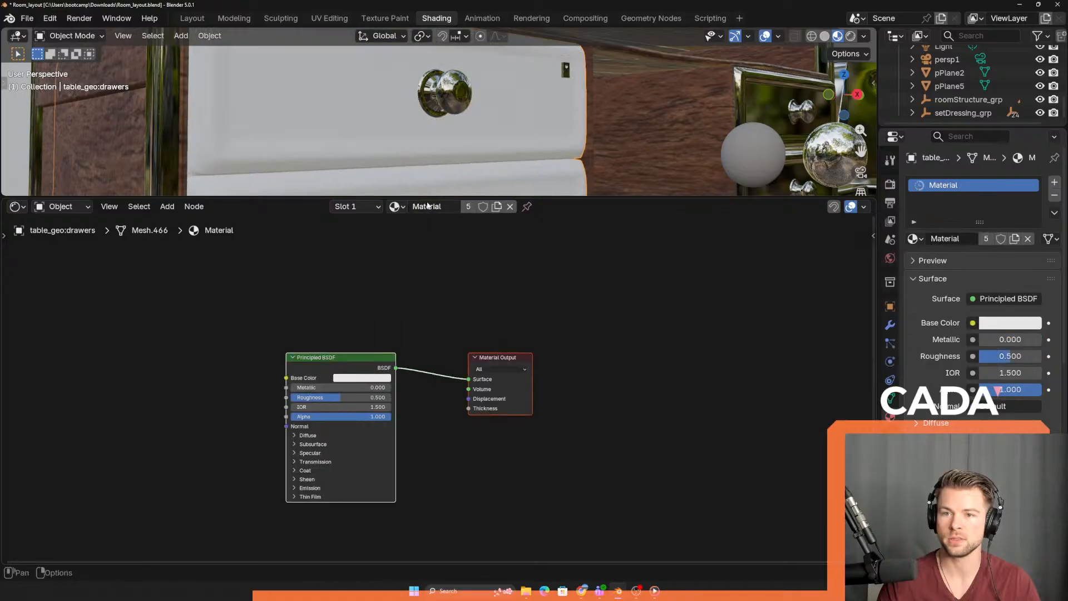
# - Select the upper left drawer's knob and try Metal_nub Roughness values of 1.000 and about 0.519
pyautogui.click(450, 79)
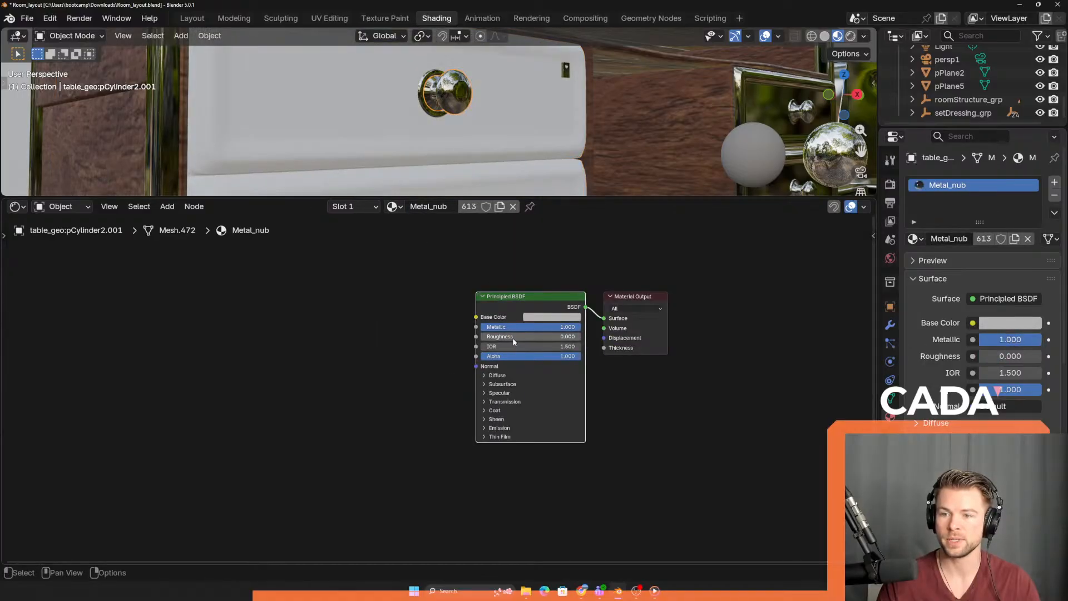
pyautogui.moveTo(512, 337); pyautogui.dragTo(579, 336)
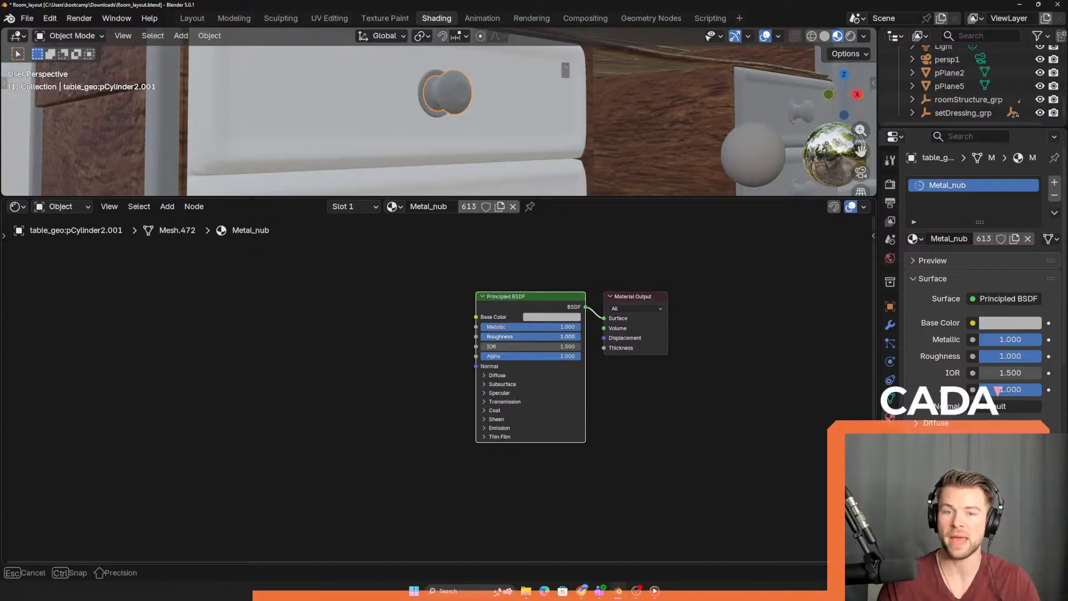
pyautogui.moveTo(579, 337); pyautogui.dragTo(533, 336)
# - Check the drawer knobs in the reference short film in the media player, then set Metal_nub's Roughness to 0.4 in Blender
pyautogui.hotkey('alt', 'Tab')
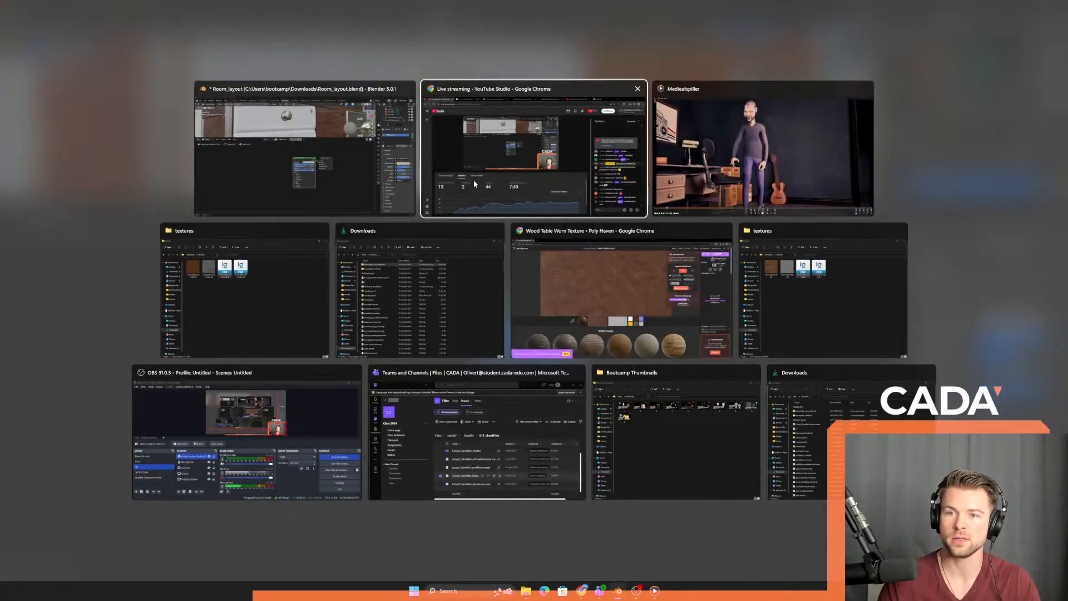
pyautogui.click(748, 182)
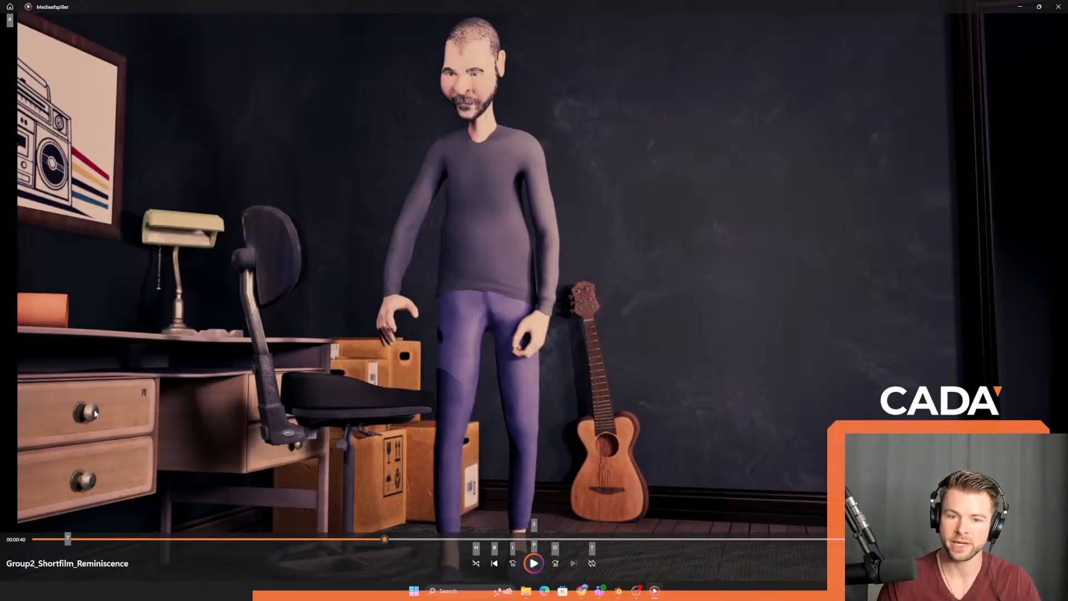
pyautogui.hotkey('alt', 'Tab')
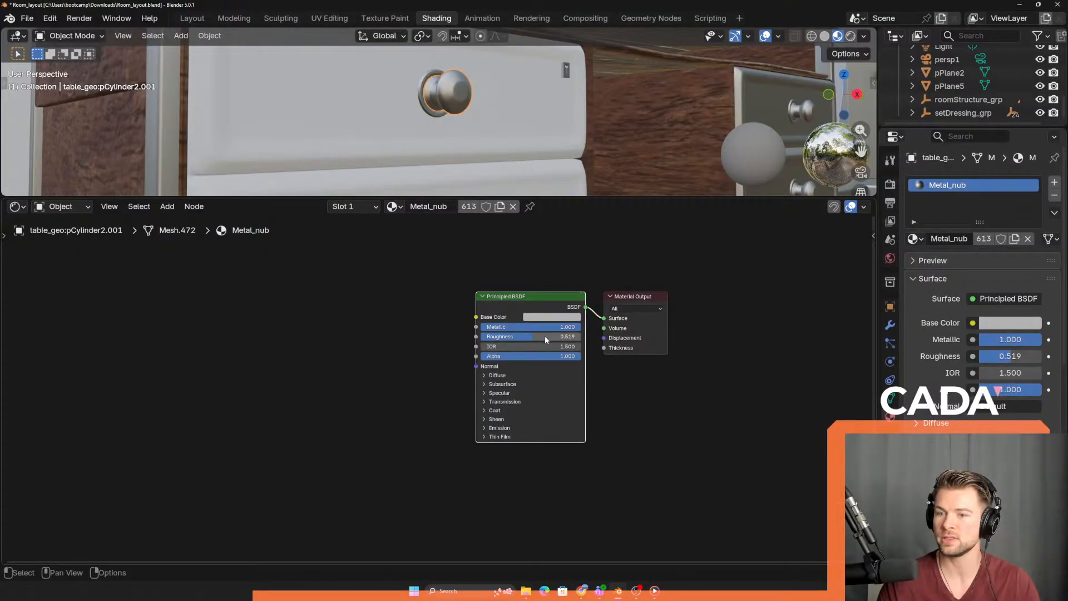
pyautogui.moveTo(546, 335); pyautogui.dragTo(526, 336)
pyautogui.click(538, 334)
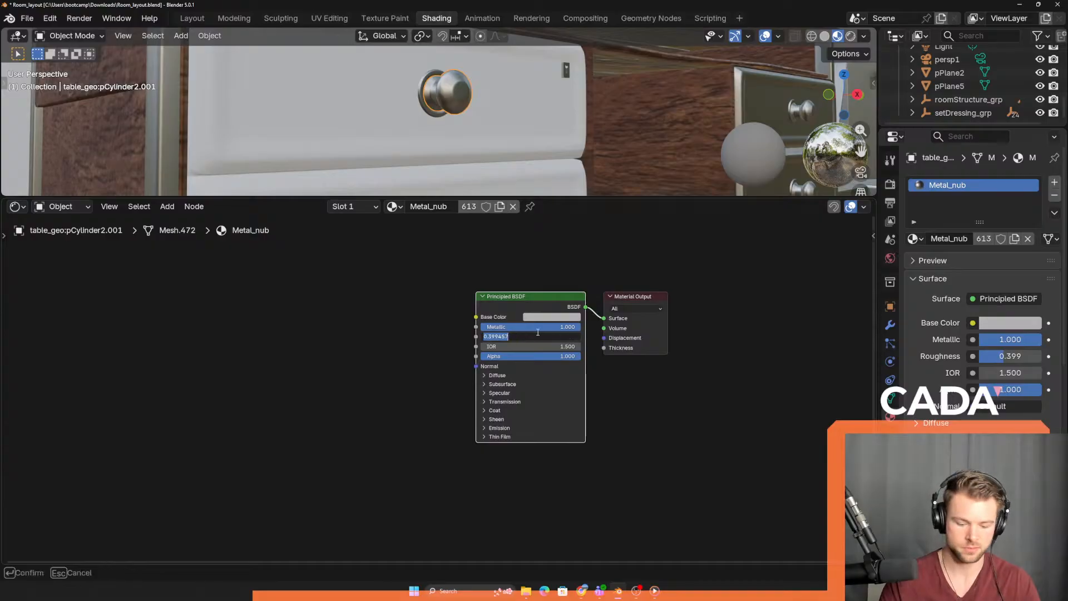
pyautogui.write('.4')
pyautogui.press('Return')
# - Replace Metal_nub on the desk's right drawers (table_geo:pCube11) with the existing material named Material
pyautogui.scroll(-4, 493, 152)
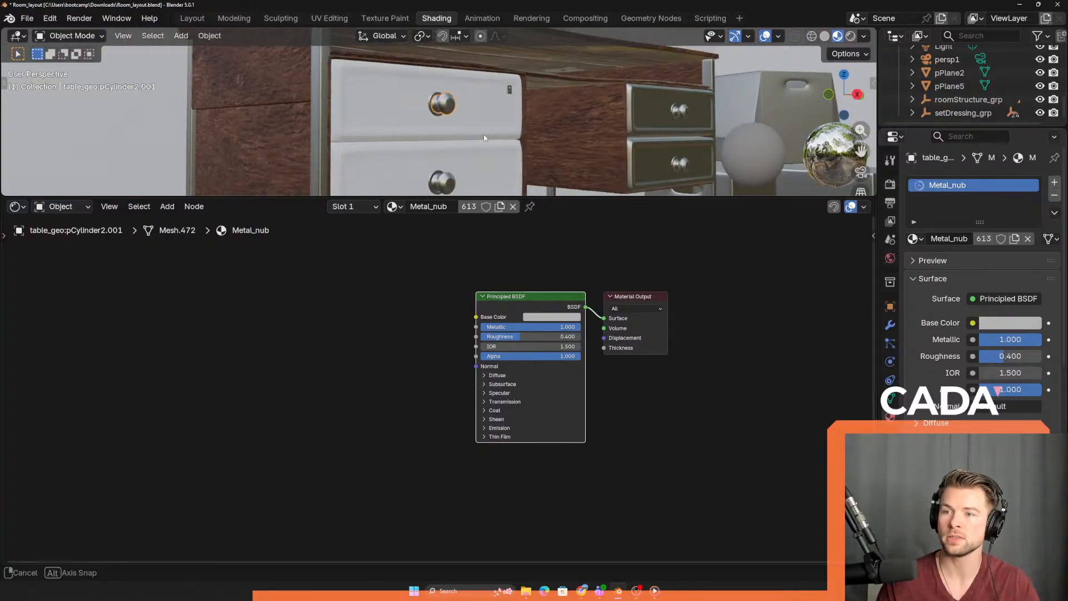
pyautogui.moveTo(626, 133); pyautogui.dragTo(594, 131, button='middle')
pyautogui.click(642, 108)
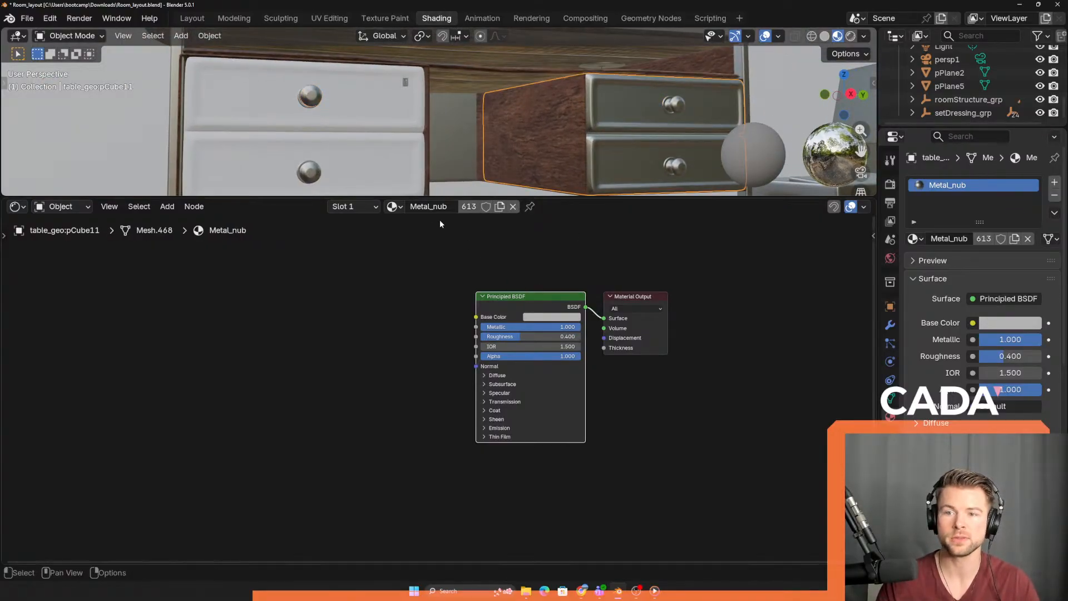
pyautogui.click(343, 207)
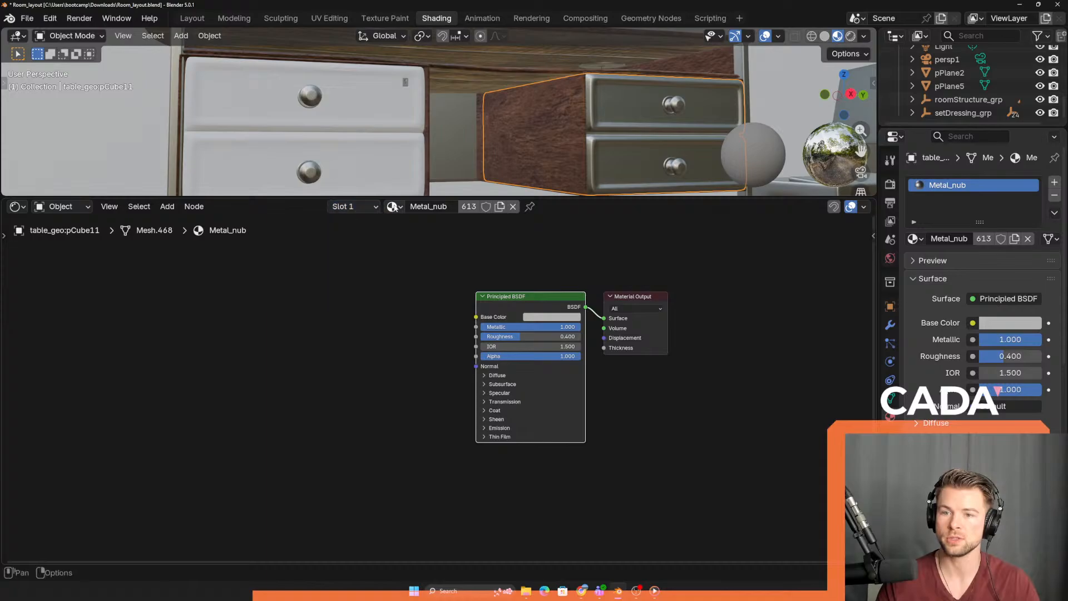
pyautogui.click(395, 206)
pyautogui.click(425, 253)
pyautogui.moveTo(501, 133); pyautogui.dragTo(460, 119, button='middle')
pyautogui.scroll(-1, 474, 133)
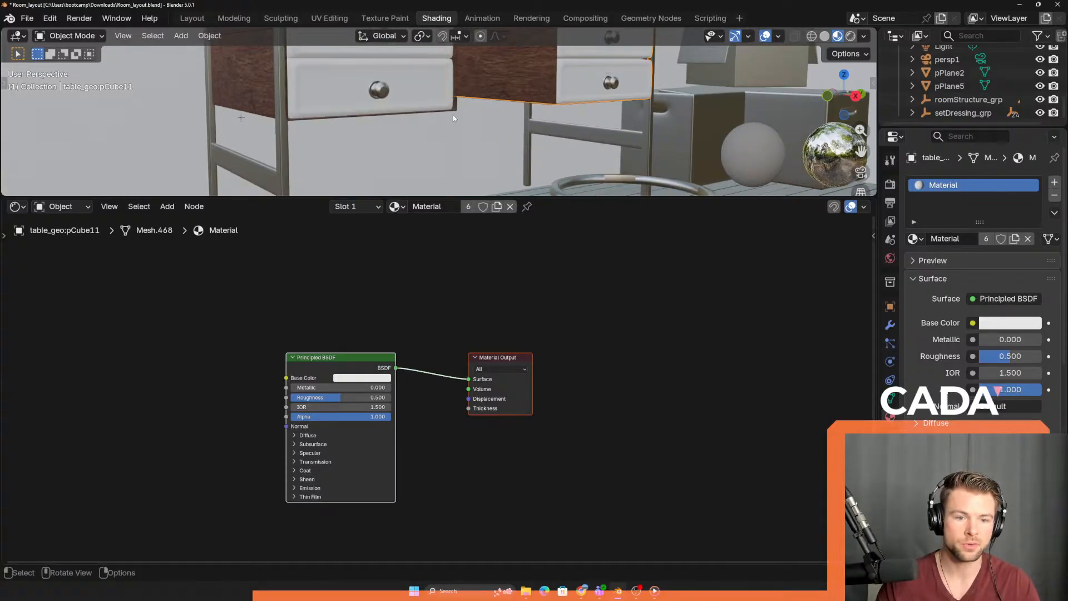
# - Select the knob on the left unit's upper drawer and examine its Metal_nub material up close
pyautogui.scroll(2, 470, 141)
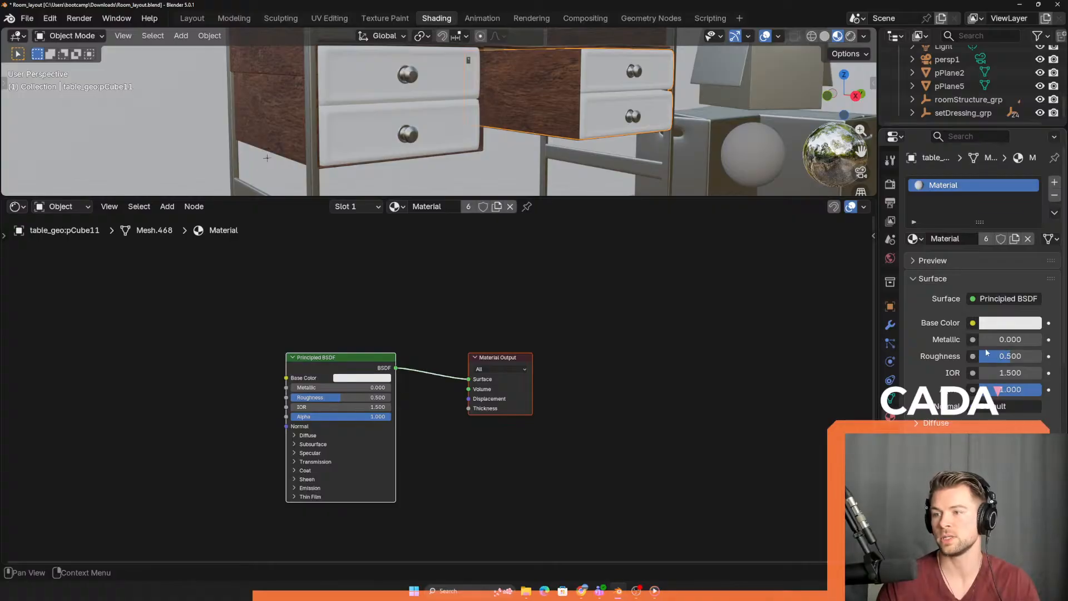
pyautogui.click(408, 74)
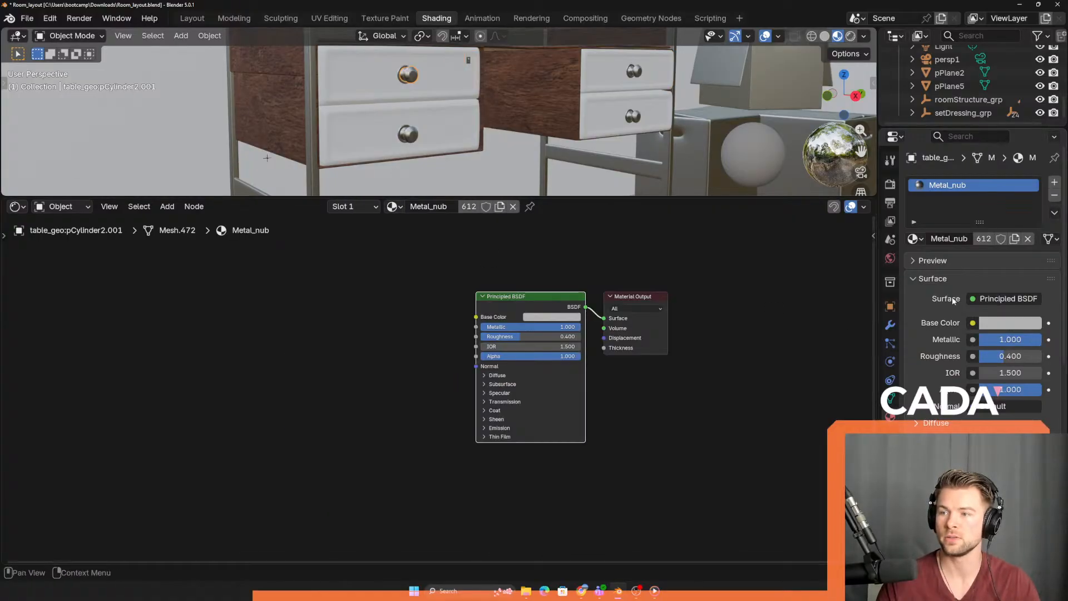
pyautogui.scroll(4, 346, 95)
pyautogui.keyDown('shift'); pyautogui.moveTo(346, 96); pyautogui.dragTo(379, 117, button='middle'); pyautogui.keyUp('shift')
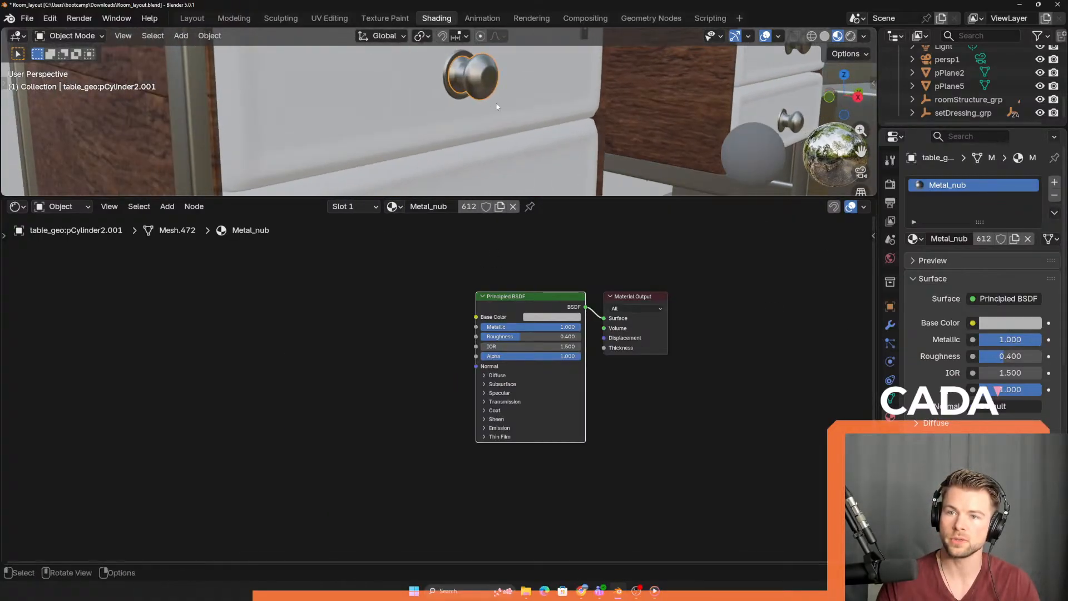
pyautogui.scroll(2, 461, 84)
pyautogui.scroll(-2, 475, 81)
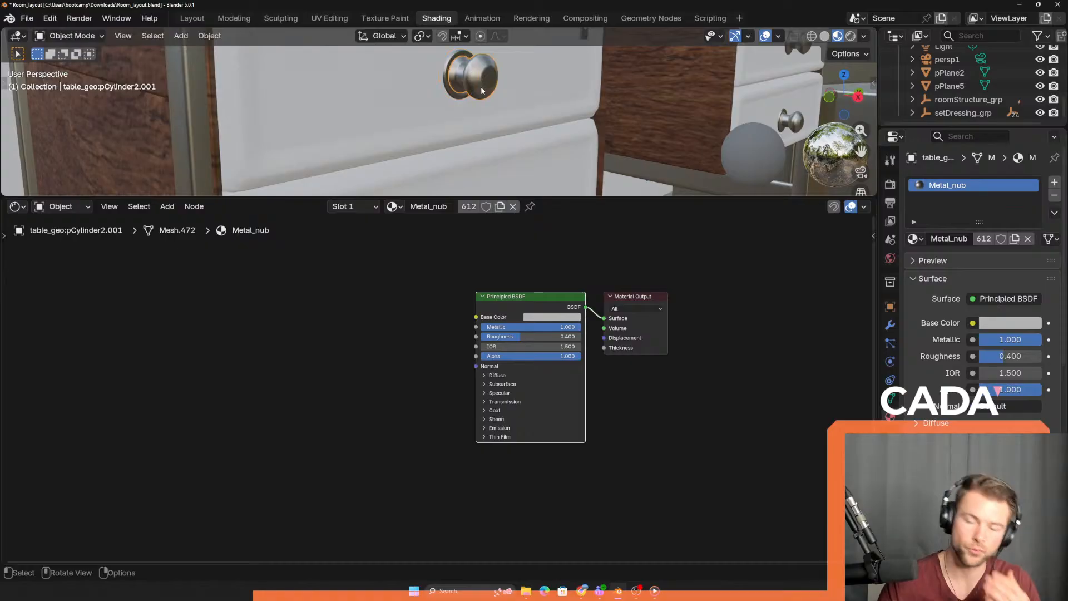
pyautogui.scroll(5, 482, 90)
pyautogui.keyDown('shift'); pyautogui.moveTo(515, 88); pyautogui.dragTo(513, 122, button='middle'); pyautogui.keyUp('shift')
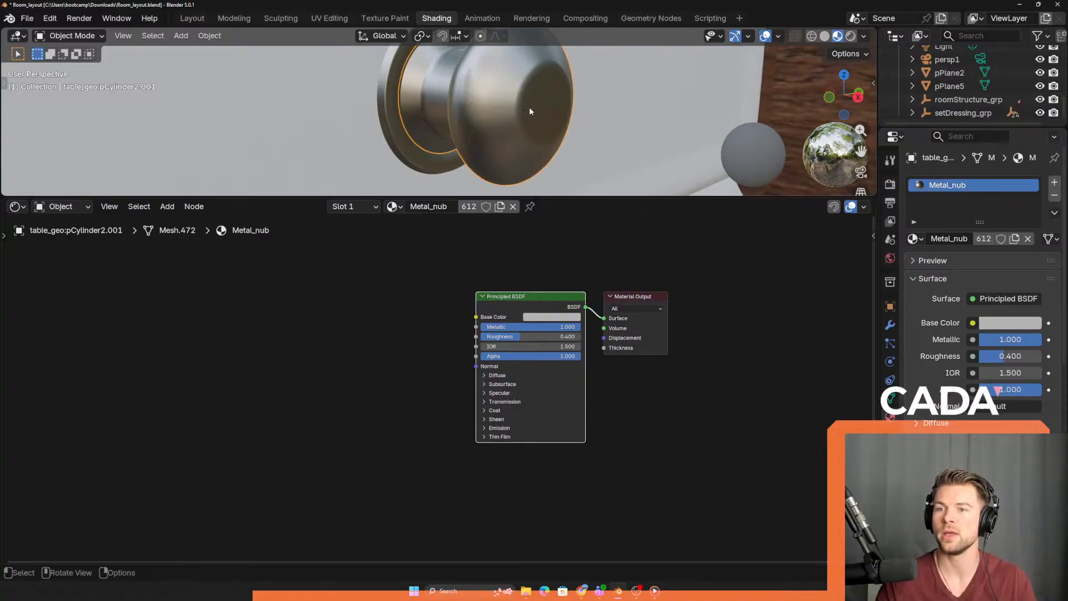
pyautogui.scroll(-4, 523, 106)
pyautogui.scroll(6, 493, 116)
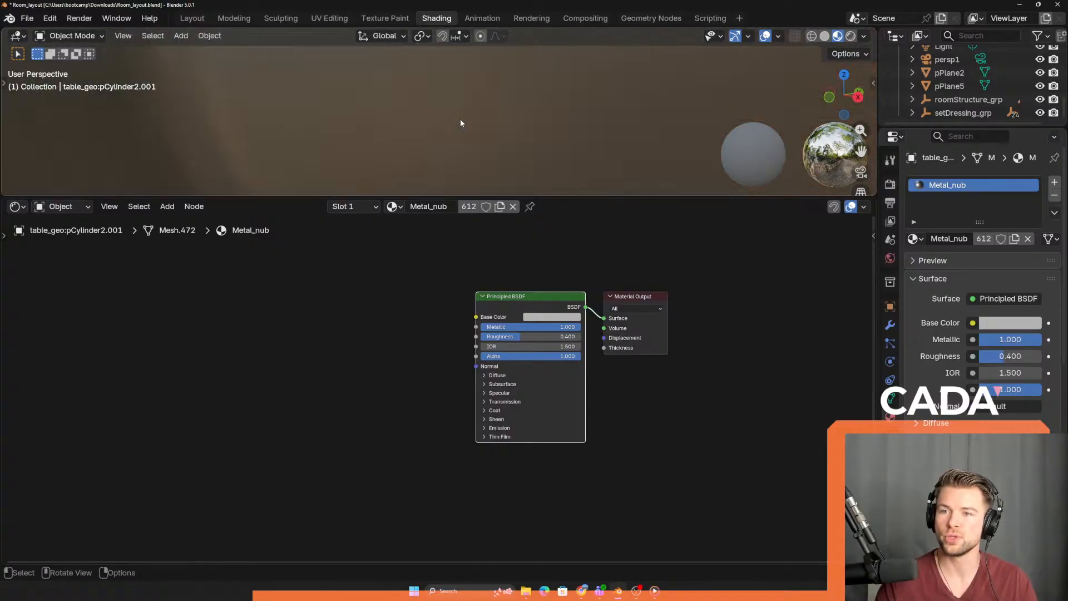
pyautogui.scroll(-5, 461, 120)
pyautogui.scroll(5, 461, 120)
pyautogui.moveTo(460, 121); pyautogui.dragTo(437, 129, button='middle')
pyautogui.scroll(-5, 437, 129)
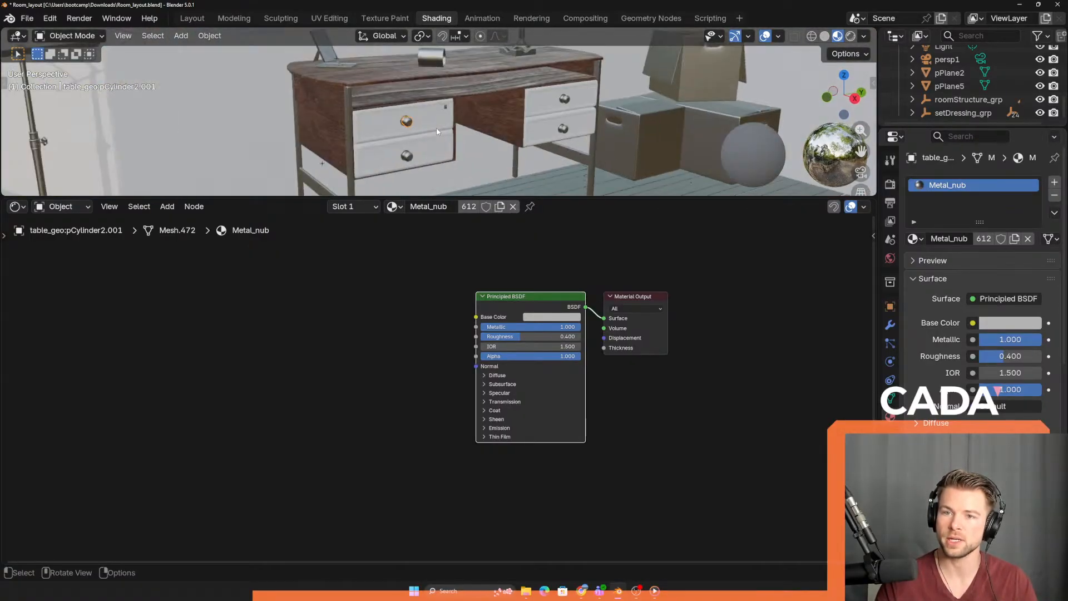
# - Examine the metal surface of the hollow cylinder lying on the desktop
pyautogui.scroll(4, 437, 132)
pyautogui.keyDown('shift'); pyautogui.moveTo(444, 66); pyautogui.dragTo(395, 119, button='middle'); pyautogui.keyUp('shift')
pyautogui.scroll(4, 439, 146)
pyautogui.scroll(3, 420, 146)
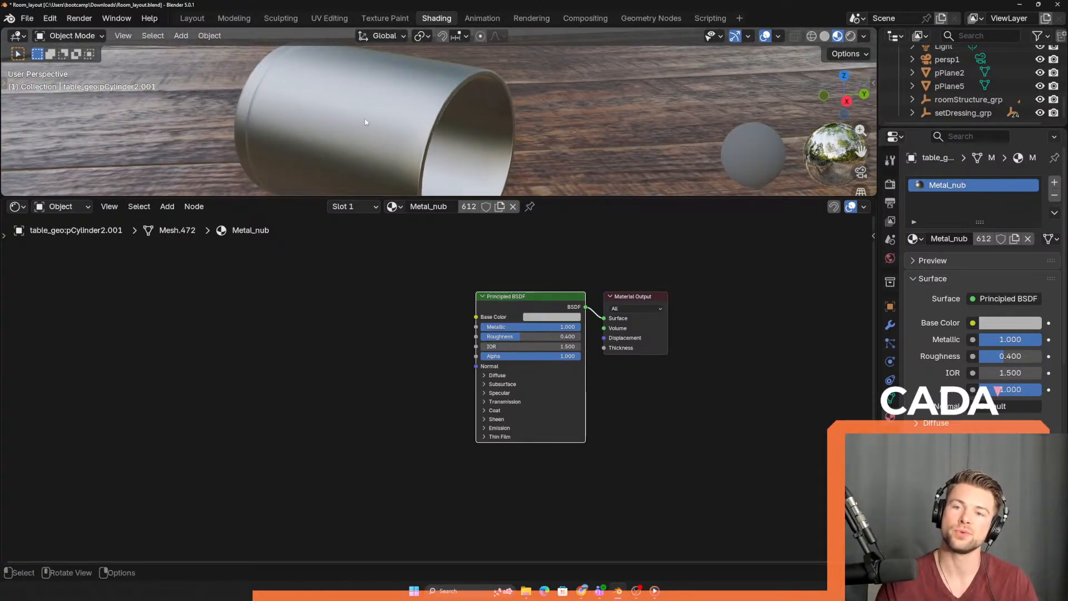
pyautogui.scroll(-6, 366, 122)
# - Switch to Poly Haven in Chrome and browse the Metal texture category
pyautogui.hotkey('alt', 'Tab')
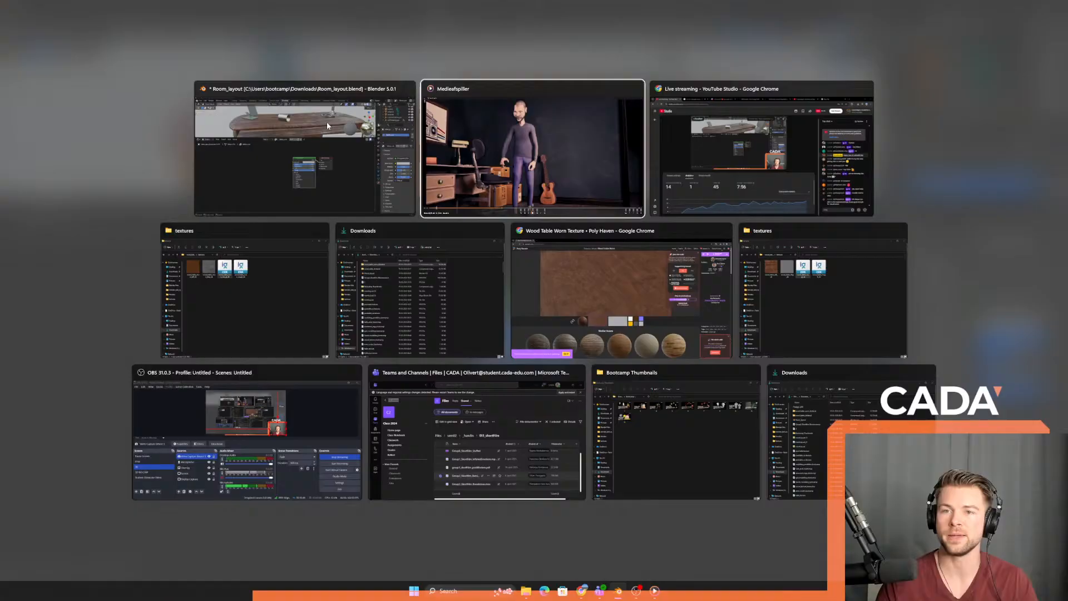
pyautogui.click(641, 314)
pyautogui.click(9, 26)
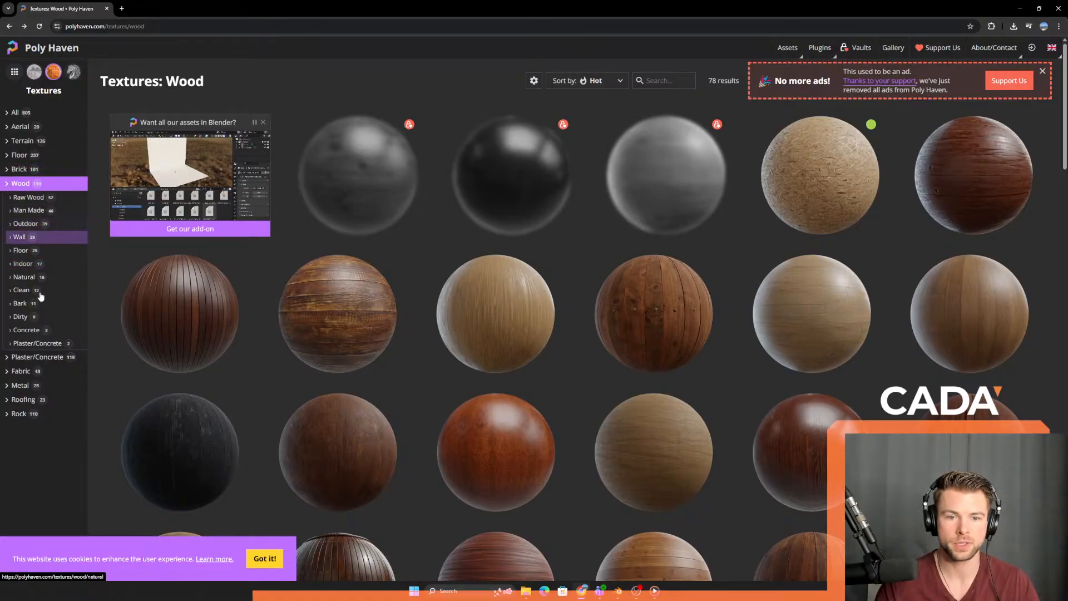
pyautogui.click(22, 386)
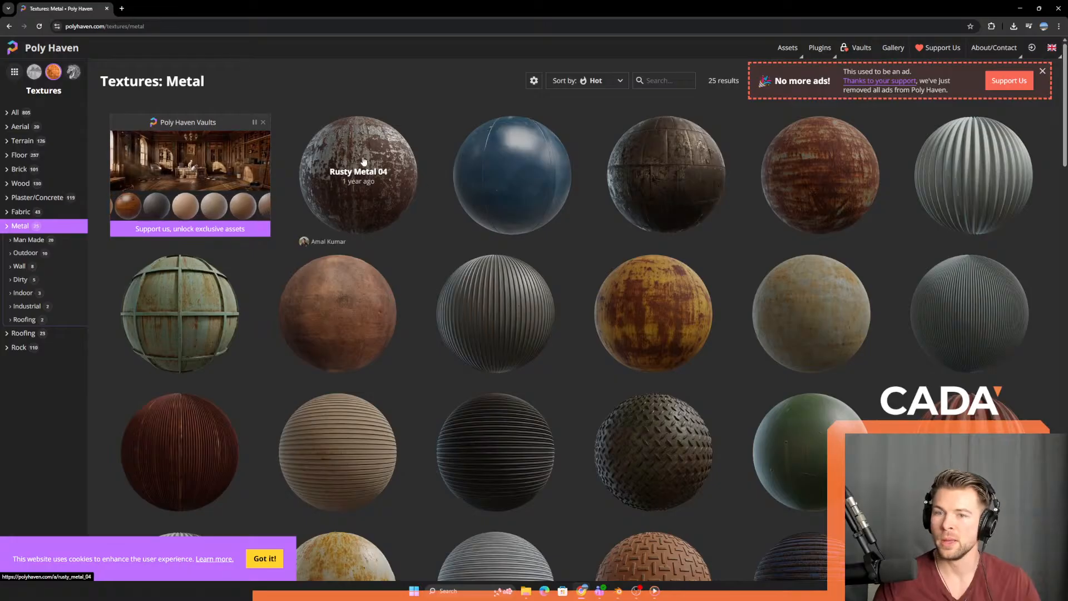
pyautogui.scroll(-3, 356, 195)
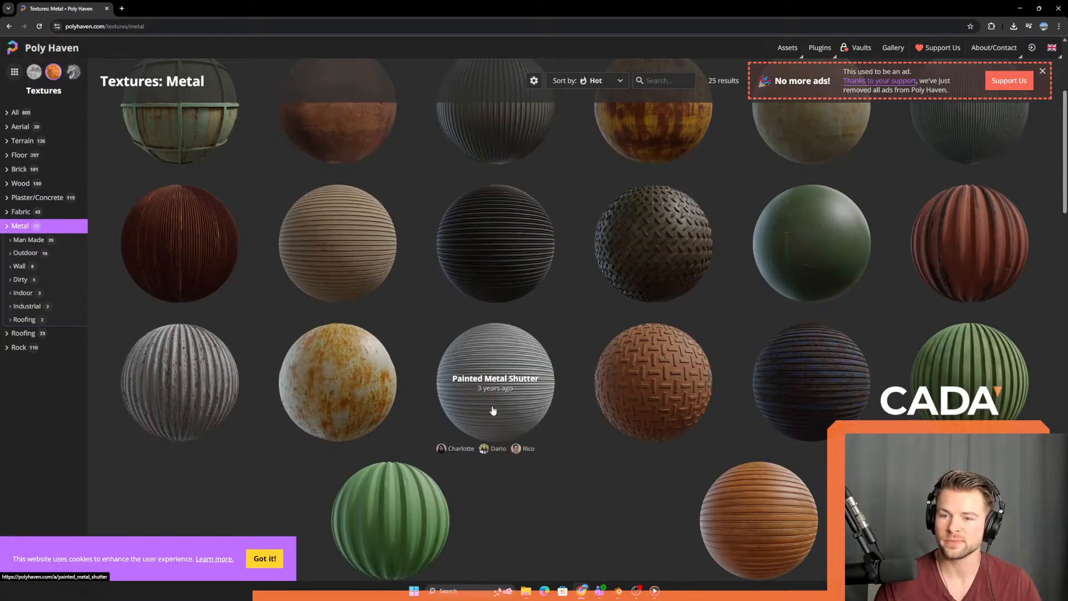
pyautogui.scroll(2, 501, 283)
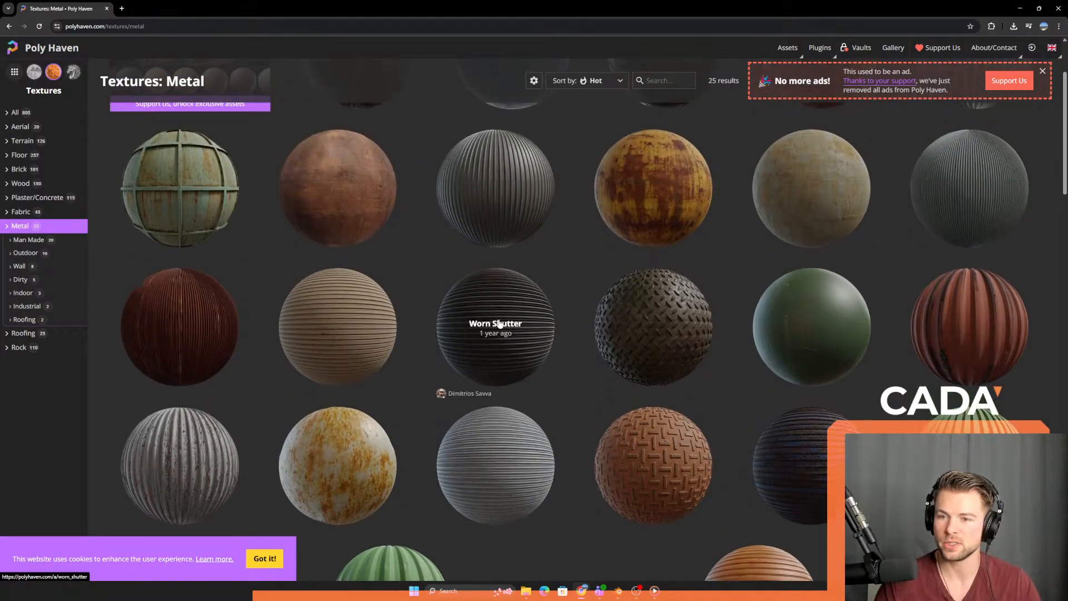
pyautogui.scroll(2, 501, 284)
# - Preview the Corrugated Iron 02 and Blue Metal Plate textures, returning to the Metal category after each
pyautogui.click(509, 289)
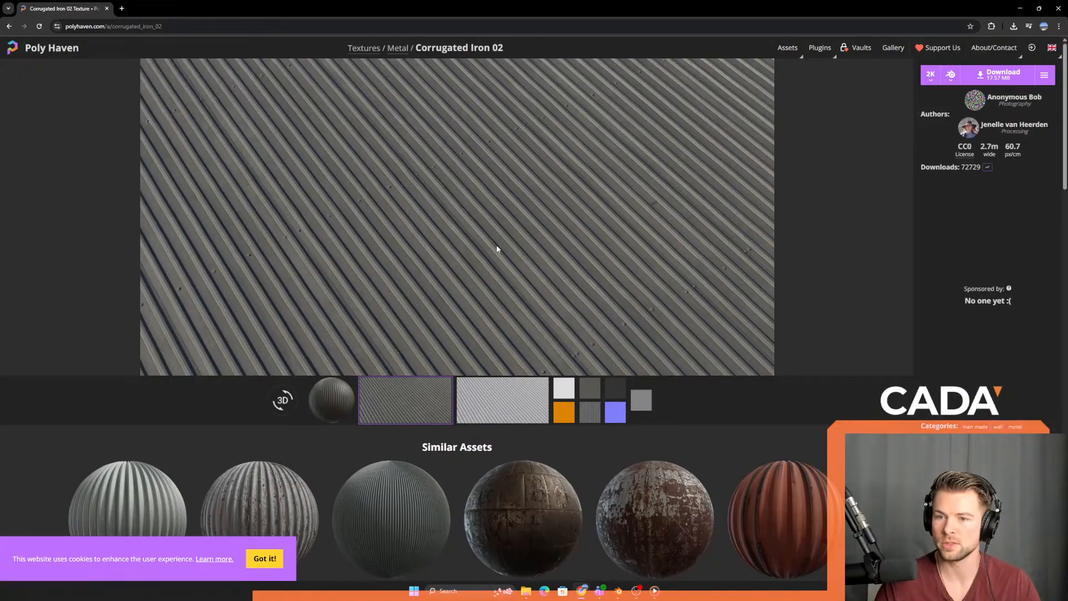
pyautogui.click(9, 26)
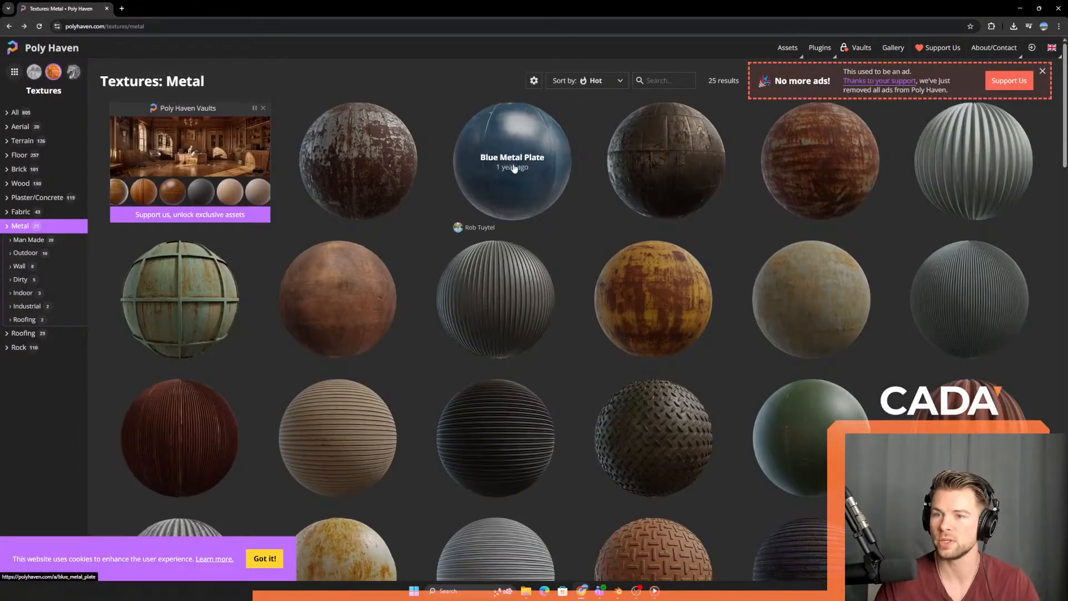
pyautogui.click(537, 189)
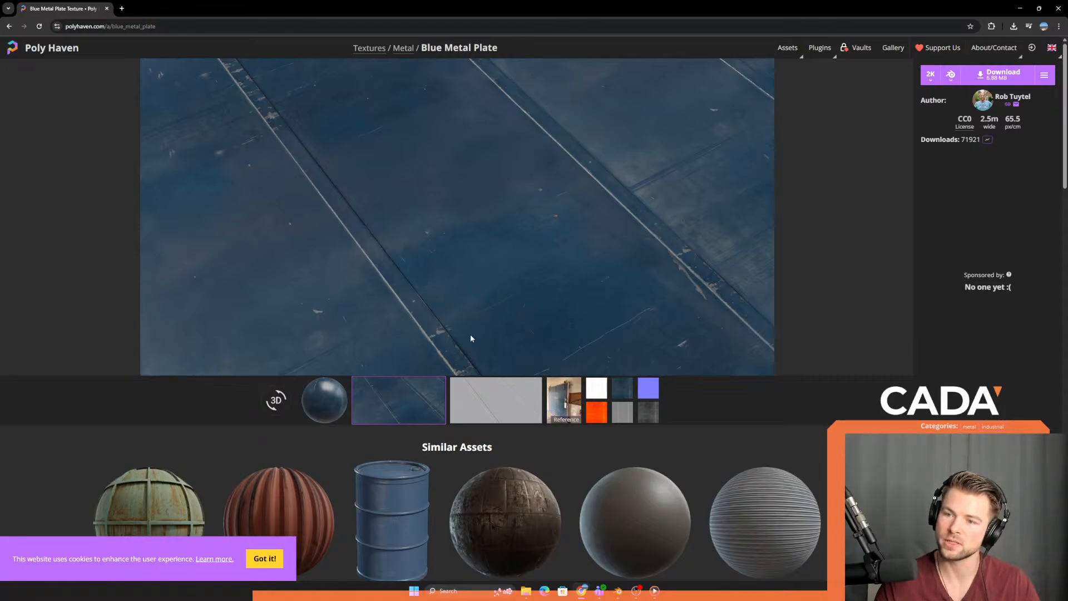
pyautogui.click(9, 26)
# - Switch back to Blender and select the desk's left drawer unit
pyautogui.hotkey('alt', 'Tab')
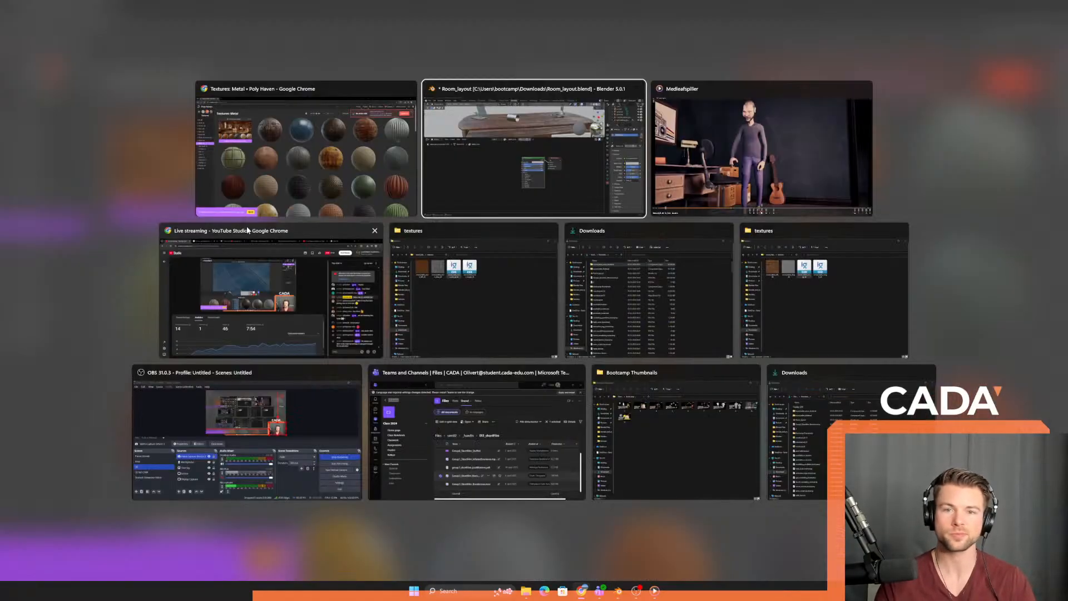
pyautogui.click(570, 149)
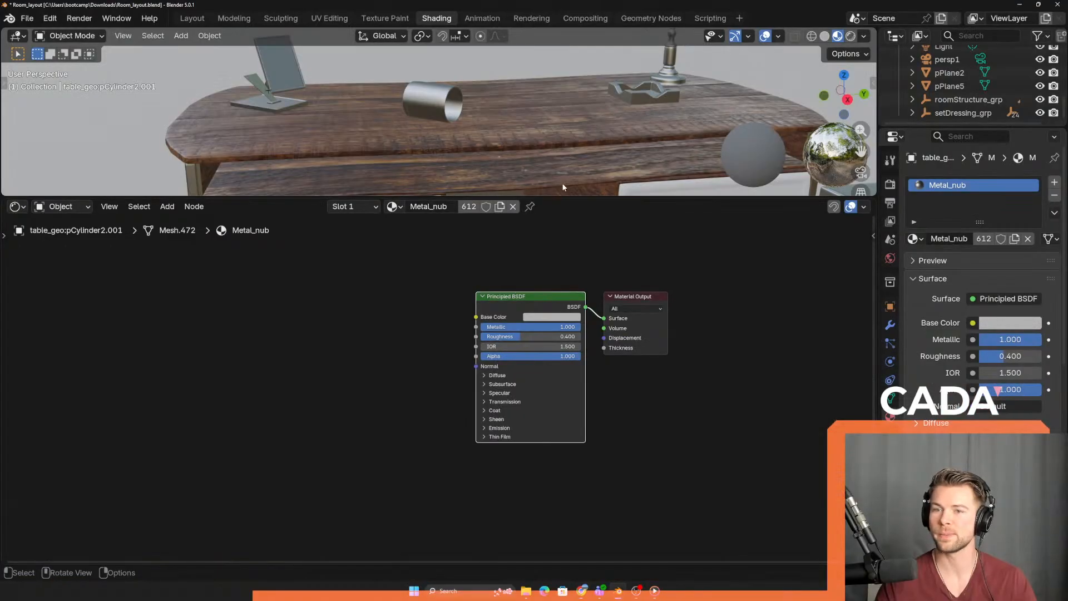
pyautogui.scroll(-3, 471, 118)
pyautogui.moveTo(471, 118); pyautogui.dragTo(448, 145, button='middle')
pyautogui.click(451, 146)
pyautogui.scroll(2, 452, 101)
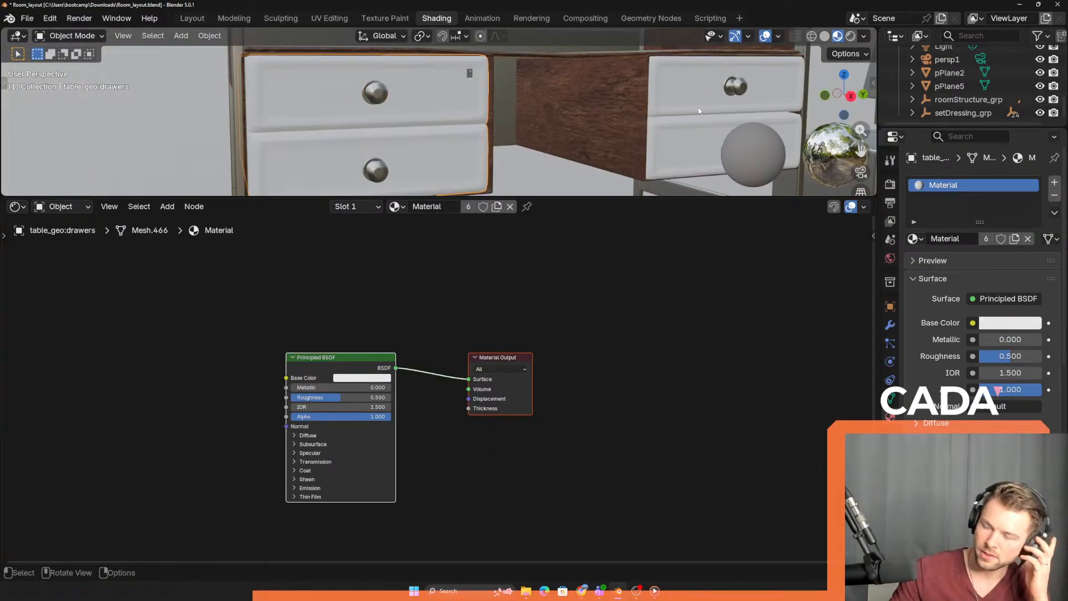
# - Switch to the Layout workspace and show the 3D viewport's sidebar
pyautogui.press('n')
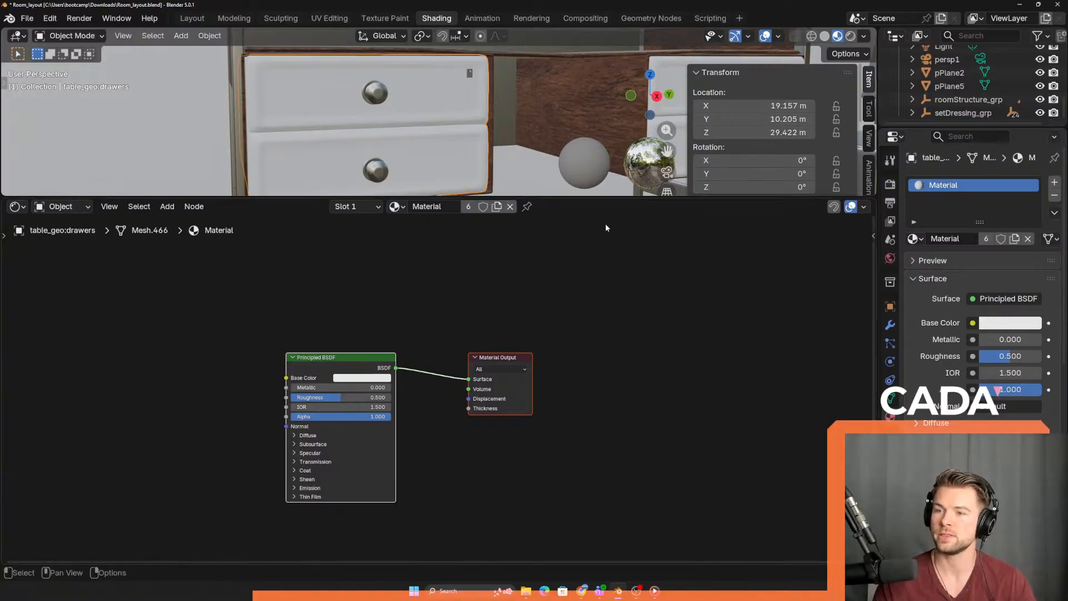
pyautogui.click(192, 19)
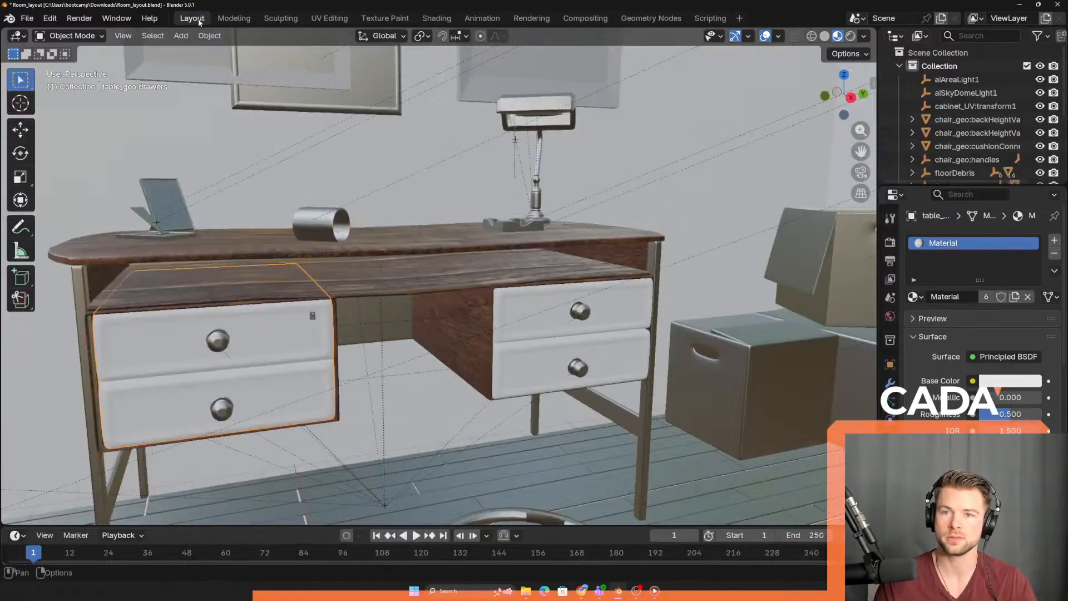
pyautogui.press('n')
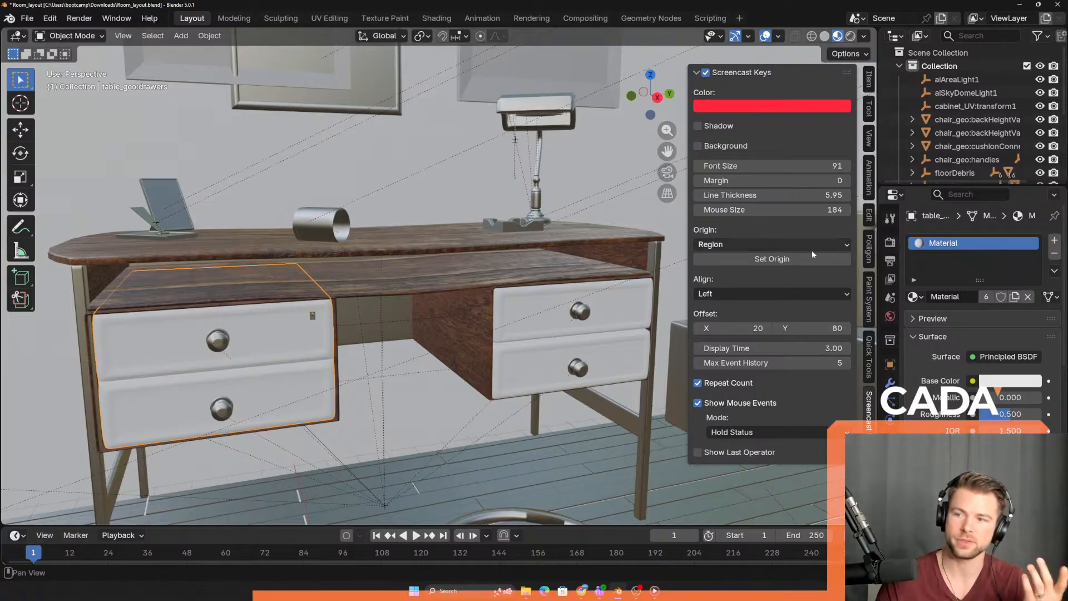
# - Open the preferences and search the available extensions for "poli", shortening the search to "pol"
pyautogui.click(55, 20)
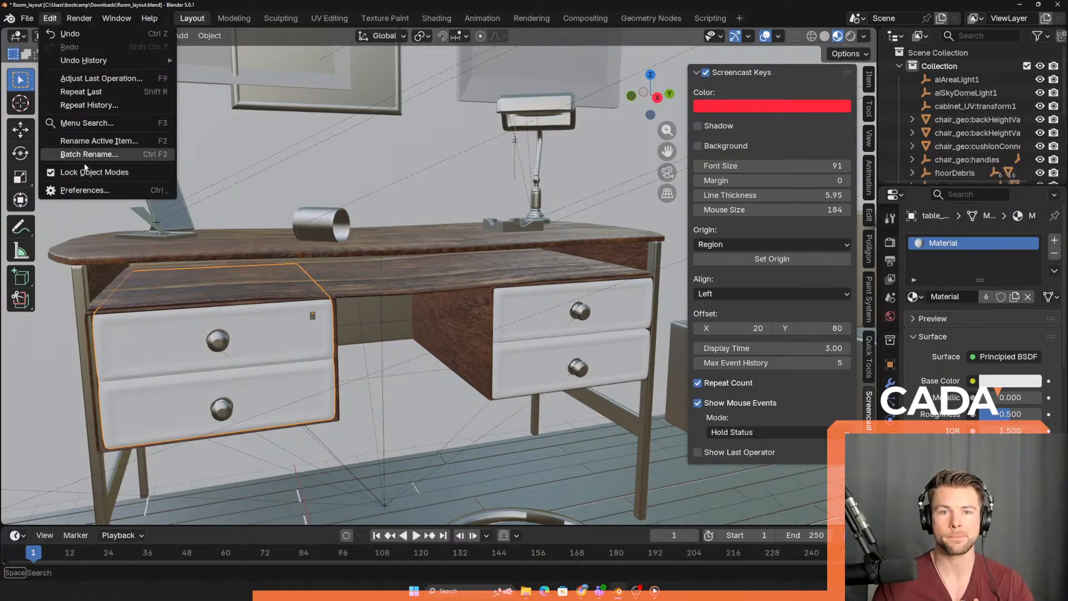
pyautogui.click(86, 190)
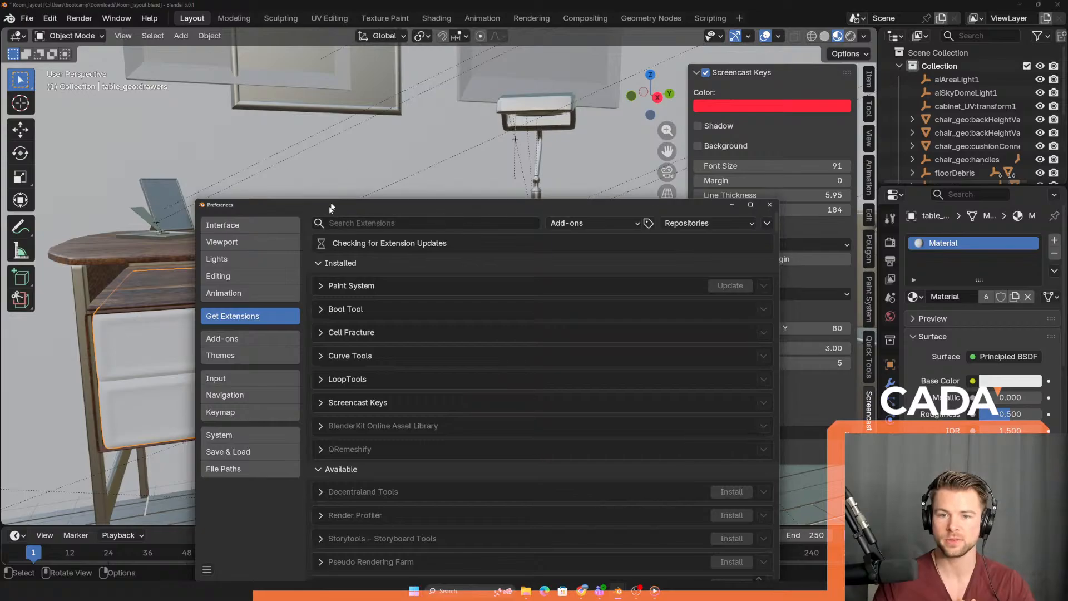
pyautogui.moveTo(322, 206); pyautogui.dragTo(309, 68)
pyautogui.click(218, 201)
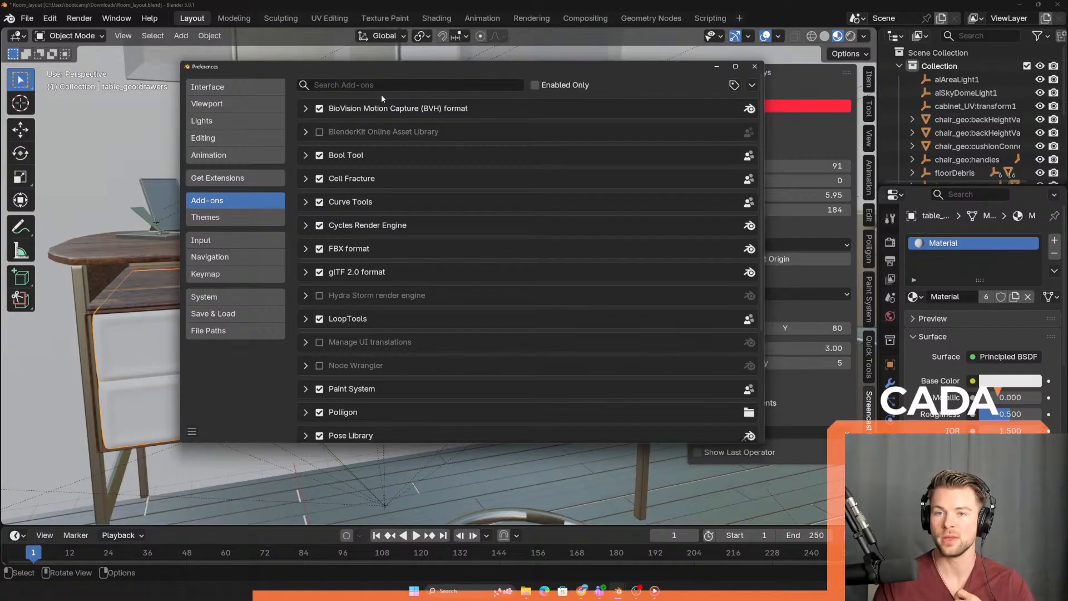
pyautogui.click(218, 177)
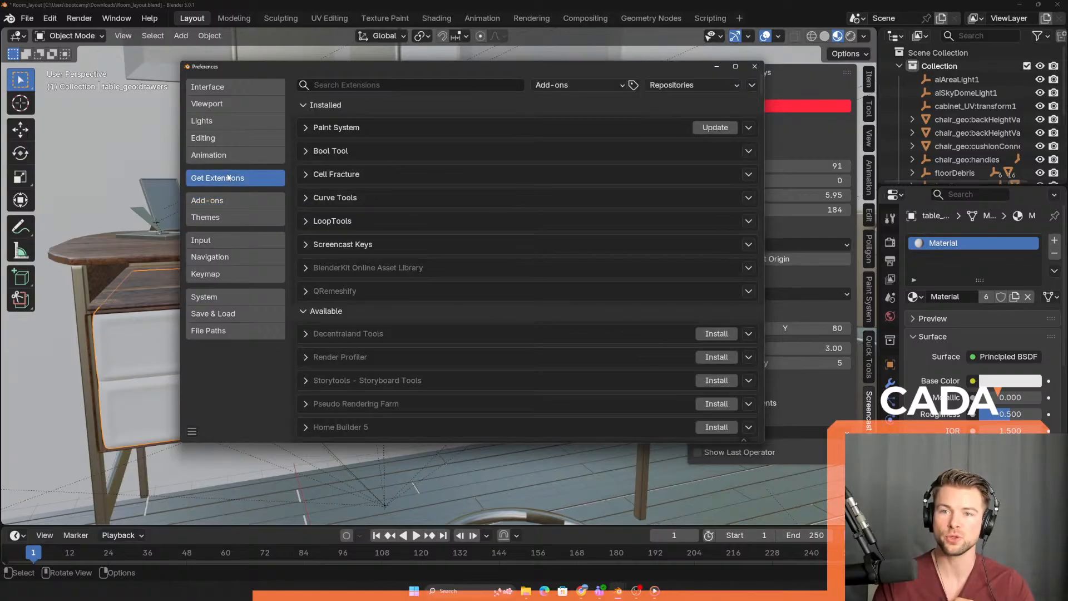
pyautogui.click(377, 82)
pyautogui.write('poli')
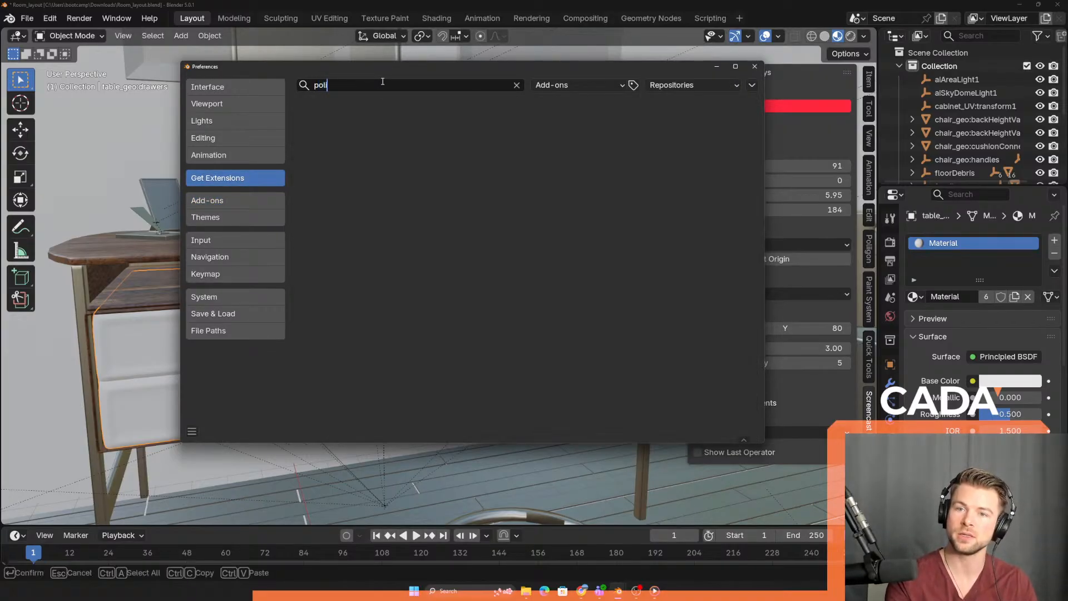
pyautogui.press('BackSpace')
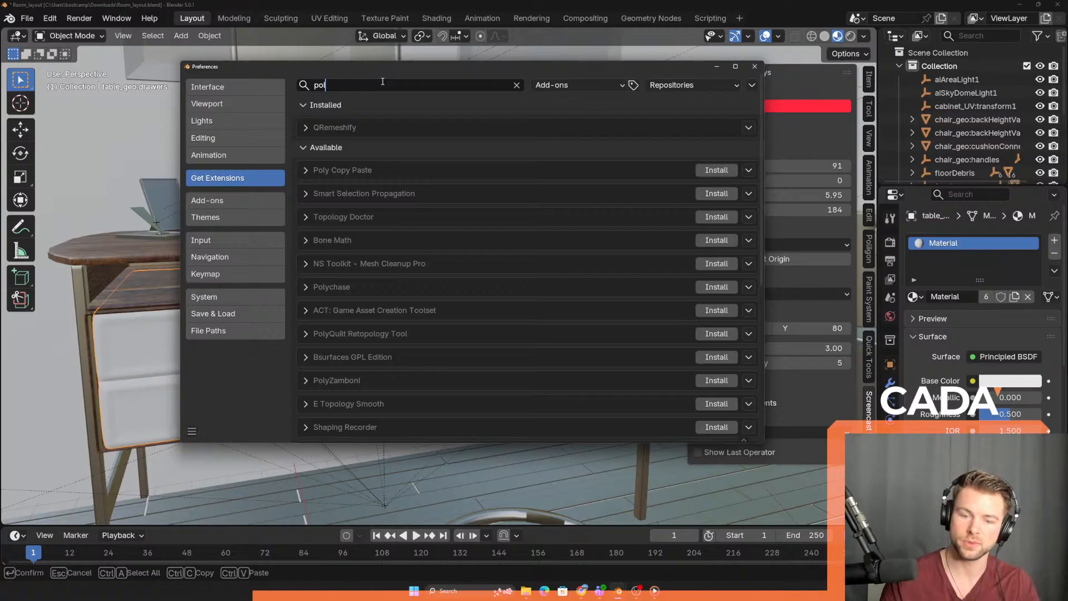
# - Search the installed add-ons for "poli", recheck the available extensions, and close the preferences
pyautogui.click(233, 201)
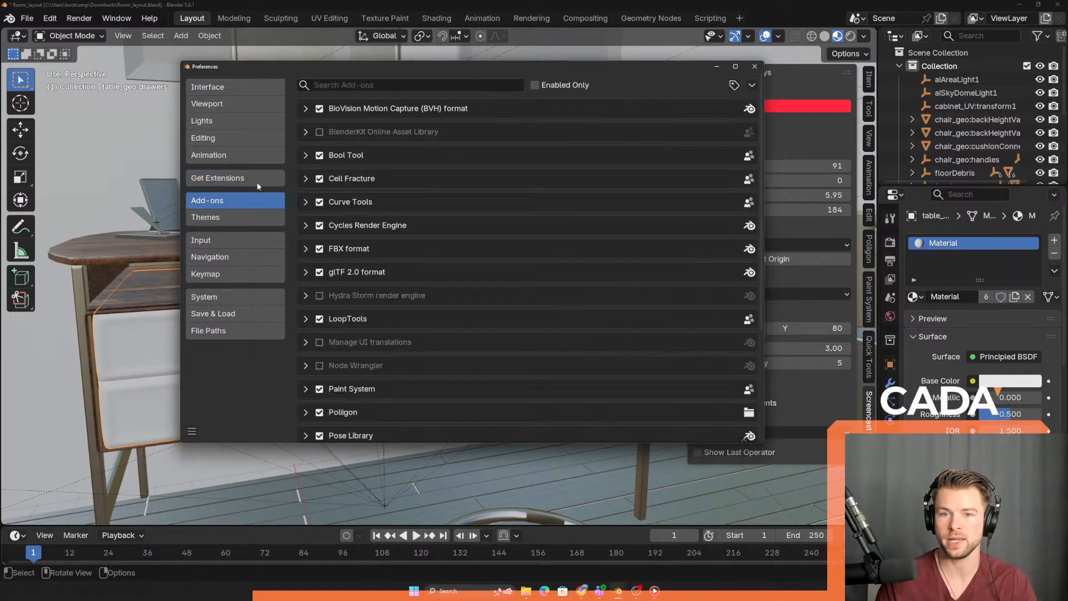
pyautogui.write('poli')
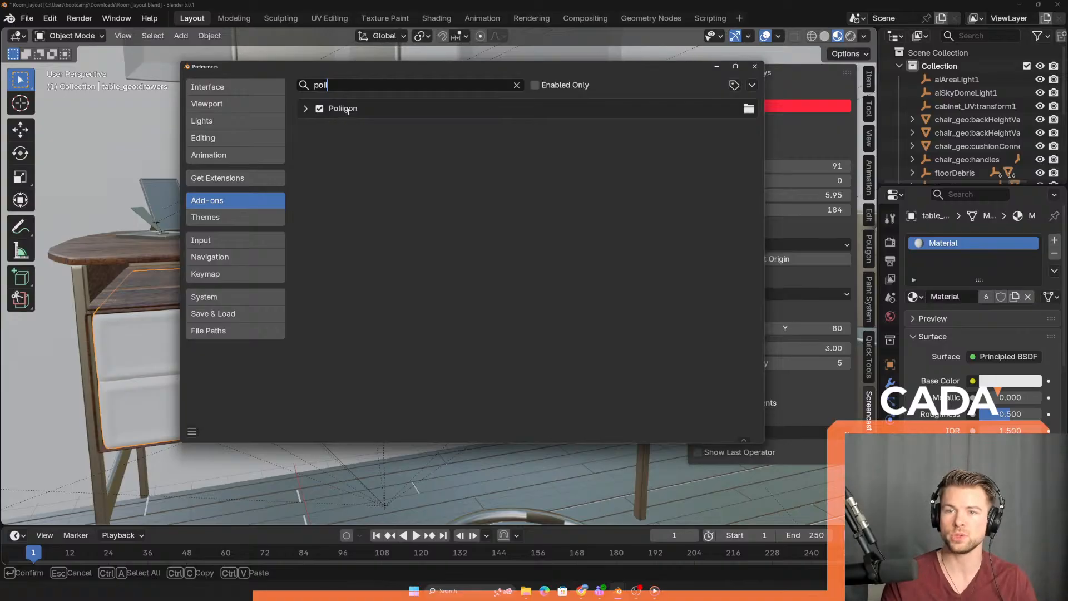
pyautogui.click(229, 179)
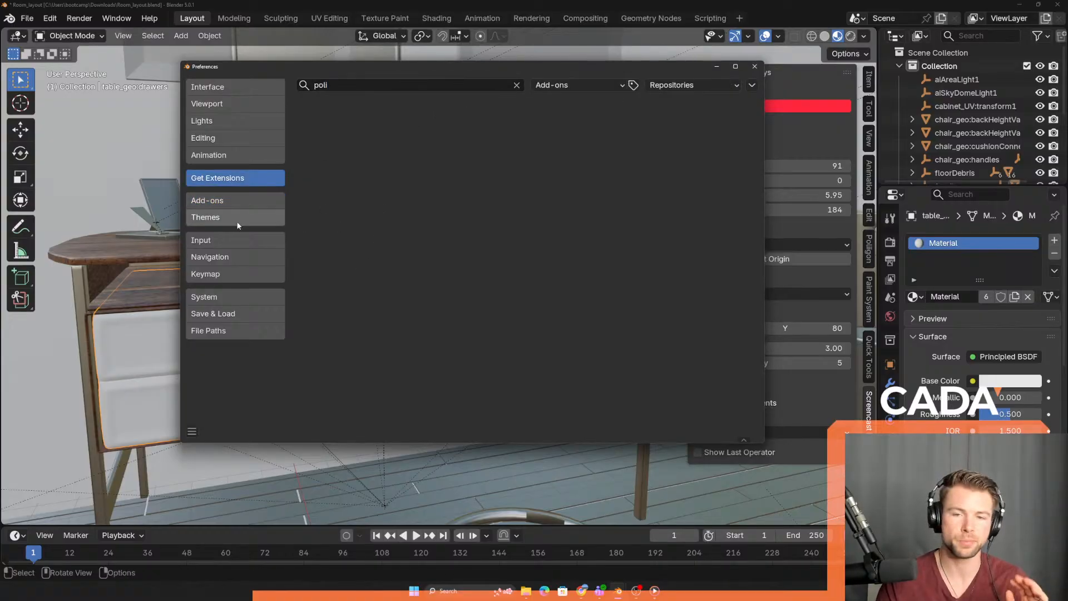
pyautogui.click(241, 202)
pyautogui.click(519, 86)
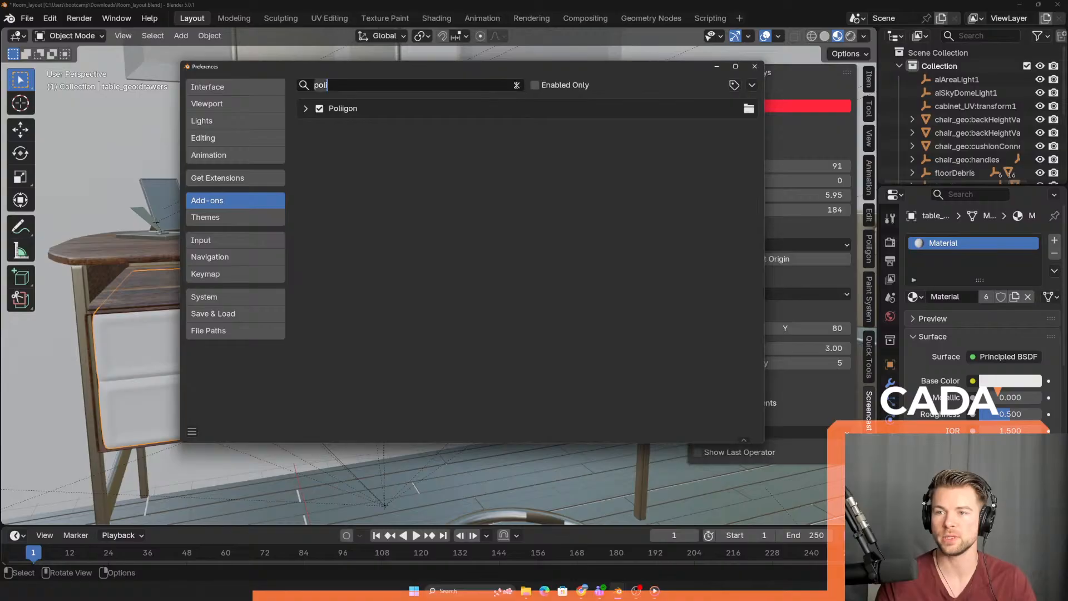
pyautogui.click(756, 66)
# - Show the Poliigon asset browser and limit its assets to the Free category
pyautogui.click(869, 245)
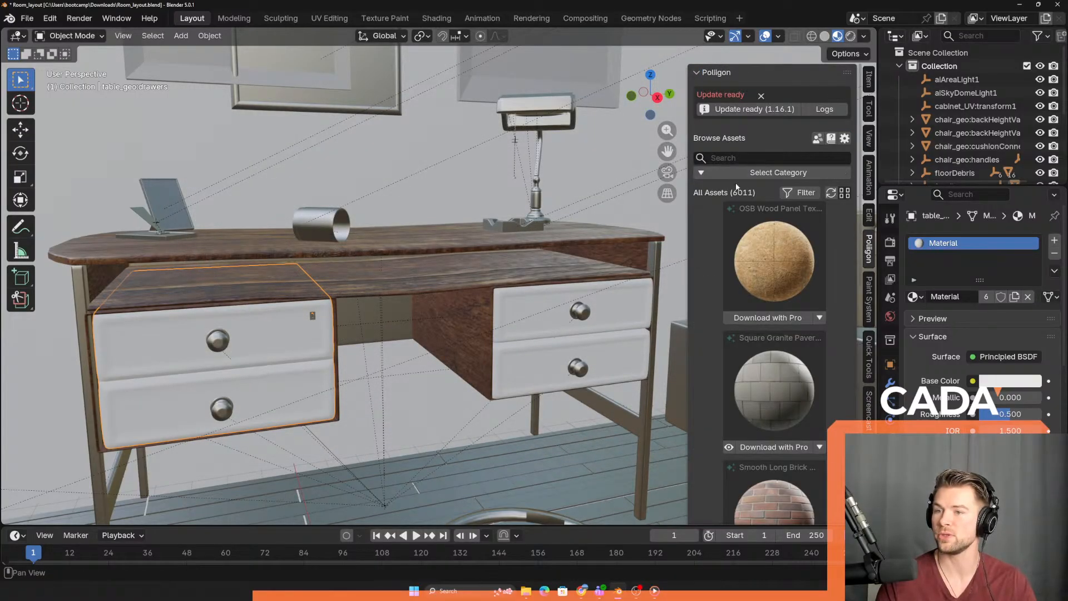
pyautogui.click(710, 174)
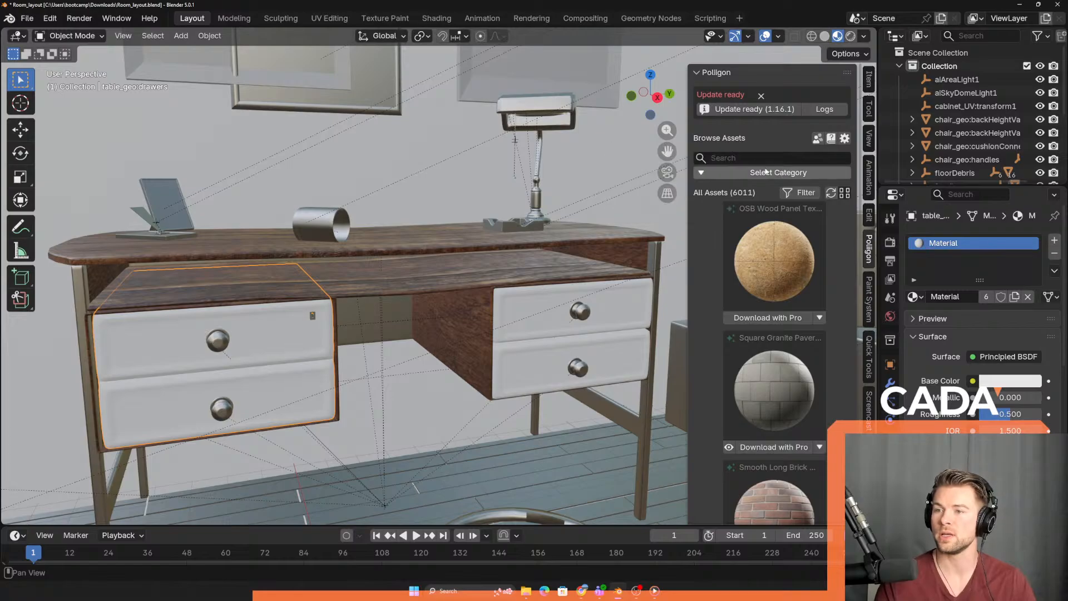
pyautogui.click(740, 173)
pyautogui.click(691, 212)
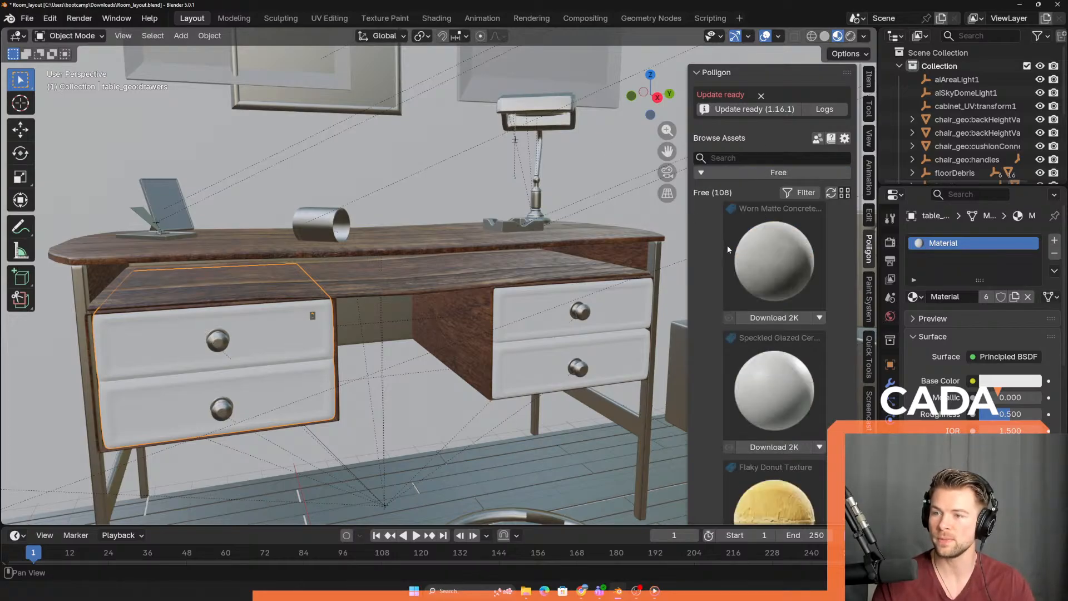
# - Apply the 2K Matte Brushed Metal texture from the second page of free Poliigon assets to the left drawers' upper knob
pyautogui.scroll(-3, 772, 276)
pyautogui.scroll(-5, 771, 250)
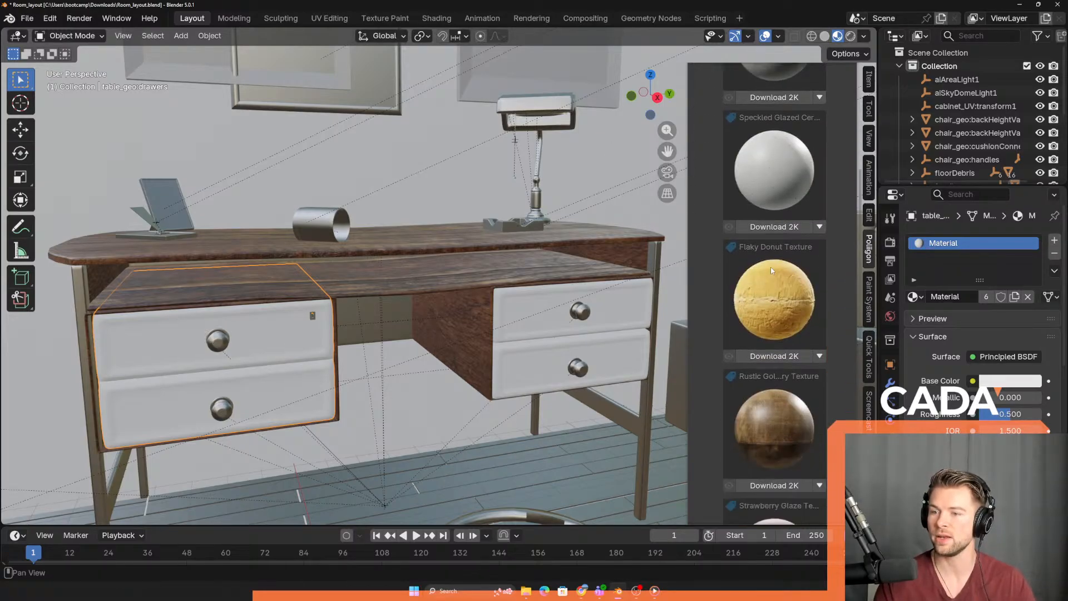
pyautogui.scroll(-8, 735, 309)
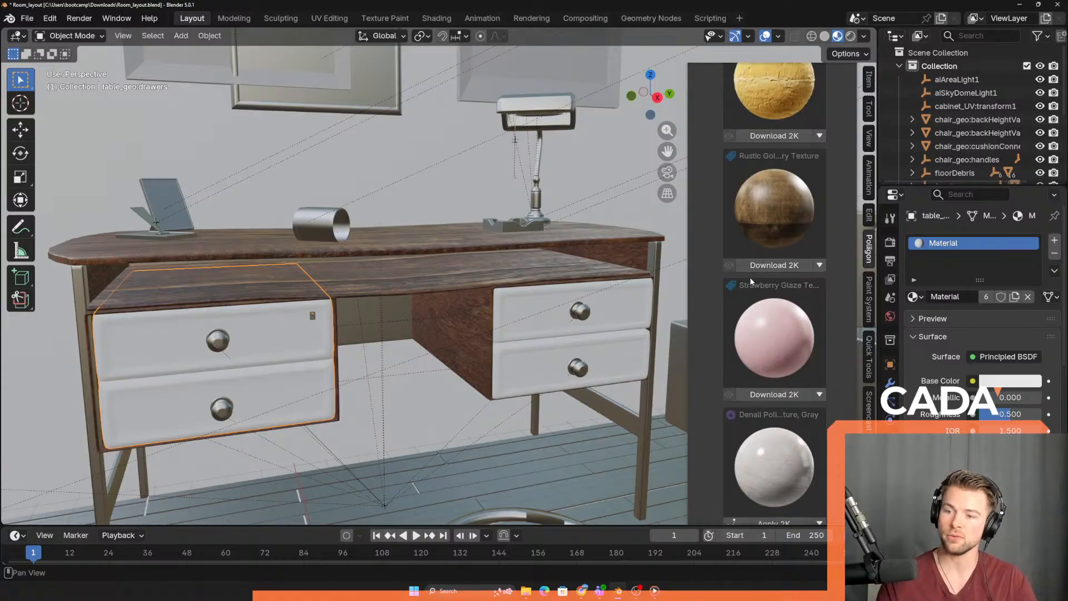
pyautogui.click(751, 511)
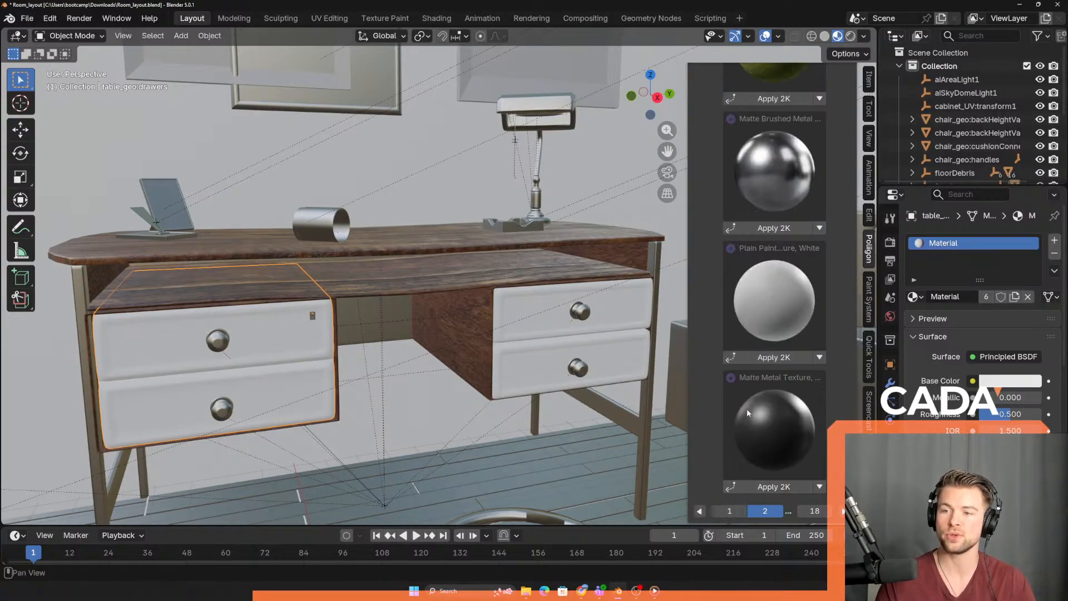
pyautogui.scroll(1, 743, 229)
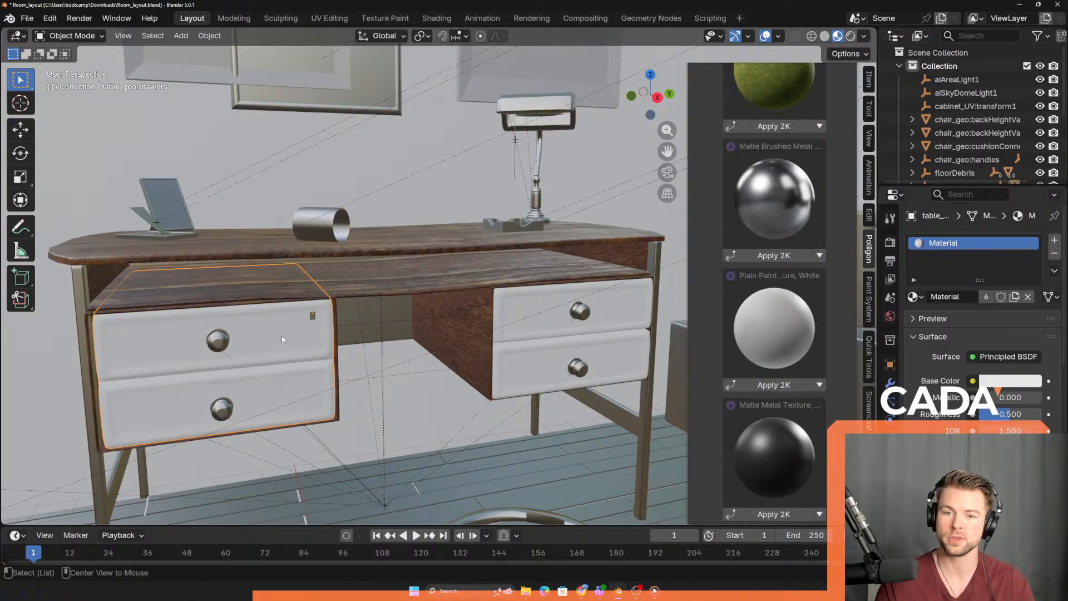
pyautogui.moveTo(294, 332); pyautogui.dragTo(451, 249, button='middle')
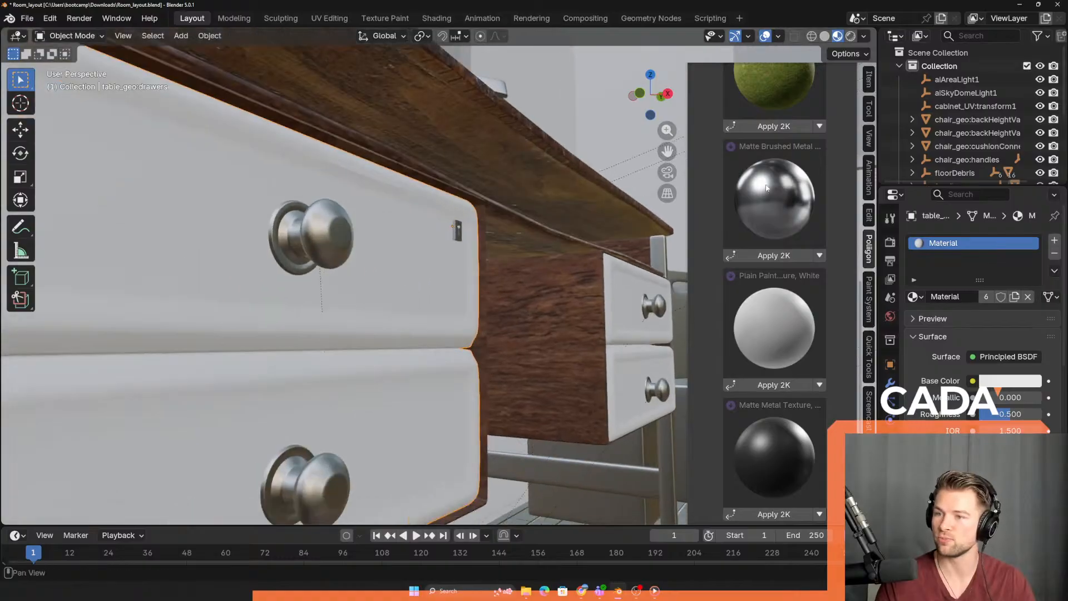
pyautogui.click(326, 230)
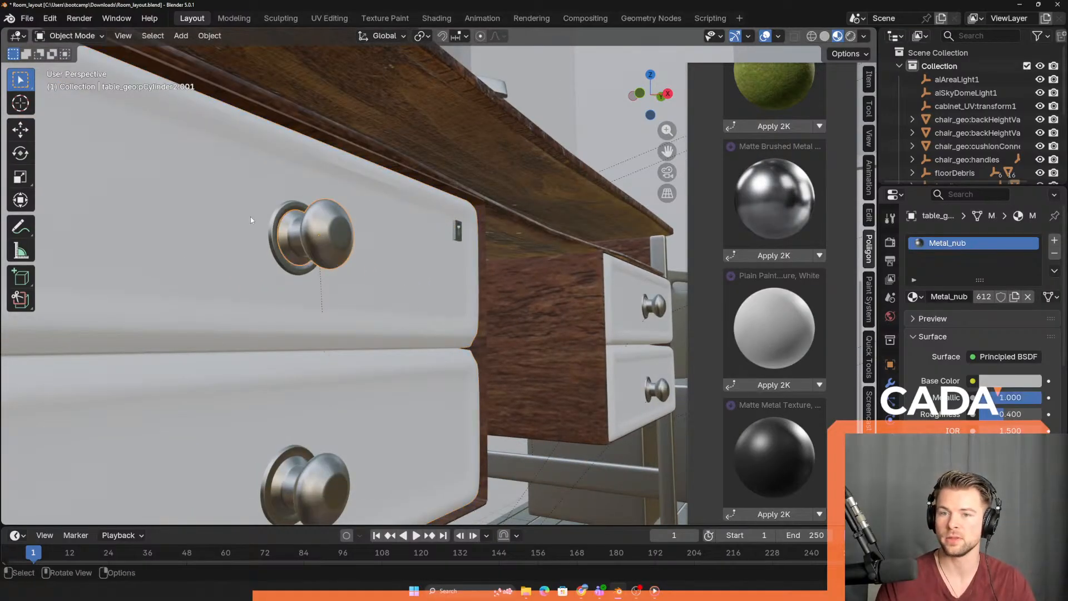
pyautogui.click(771, 256)
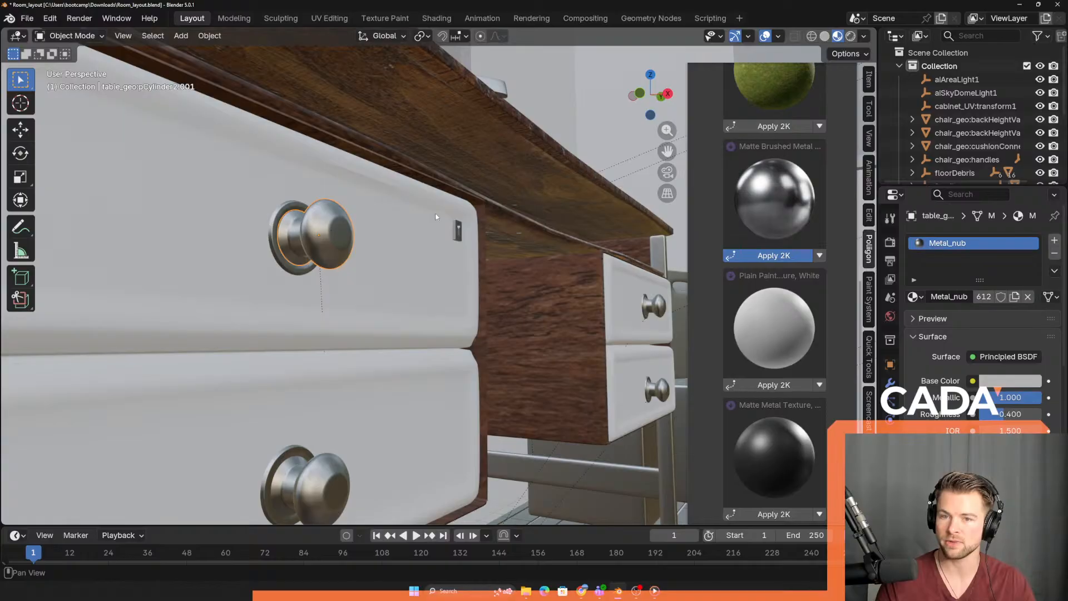
pyautogui.scroll(2, 328, 243)
pyautogui.moveTo(232, 233)
pyautogui.keyDown('shift'); pyautogui.mouseDown(button='middle')
pyautogui.moveTo(243, 246)
pyautogui.moveTo(282, 249)
pyautogui.mouseUp(button='middle'); pyautogui.keyUp('shift')
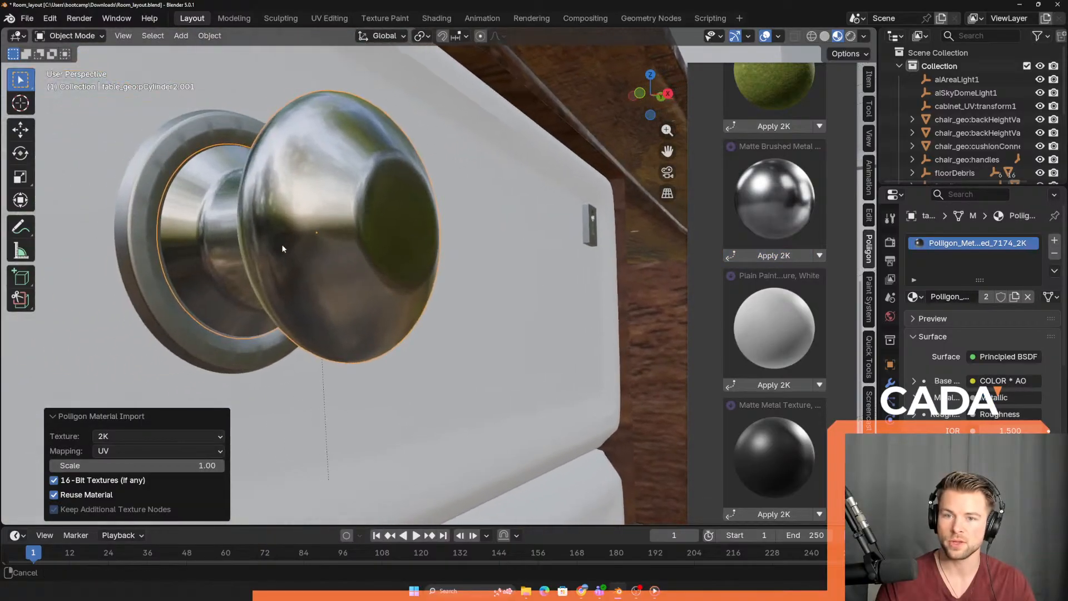
pyautogui.scroll(-2, 384, 239)
pyautogui.scroll(2, 385, 240)
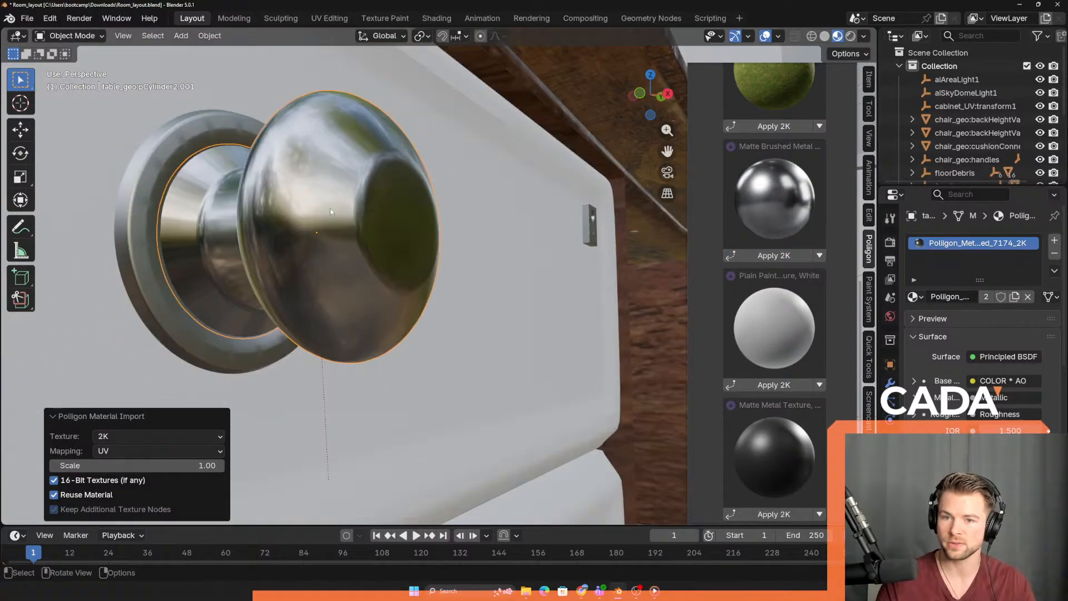
# - Apply the same 2K Matte Brushed Metal texture to the lower knob of the left drawers
pyautogui.click(141, 177)
pyautogui.scroll(-8, 329, 238)
pyautogui.moveTo(406, 378); pyautogui.dragTo(389, 380, button='middle')
pyautogui.keyDown('shift'); pyautogui.click(307, 436); pyautogui.keyUp('shift')
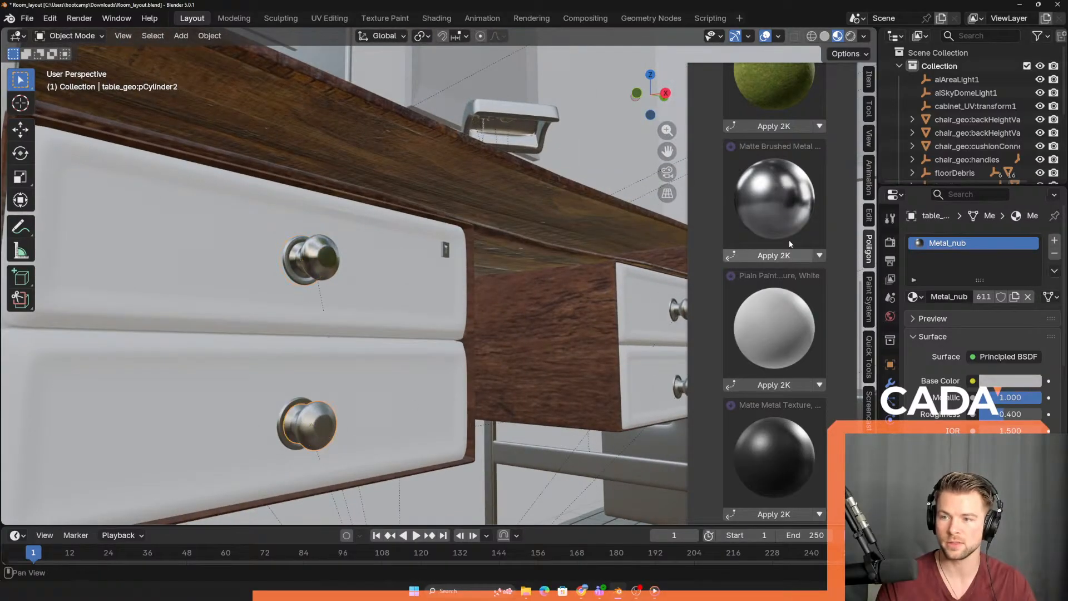
pyautogui.click(778, 259)
pyautogui.moveTo(555, 278); pyautogui.dragTo(534, 287, button='middle')
# - Apply the 2K Matte Brushed Metal texture to both knobs of the right drawers, one after the other
pyautogui.keyDown('shift'); pyautogui.moveTo(606, 262); pyautogui.dragTo(349, 231, button='middle'); pyautogui.keyUp('shift')
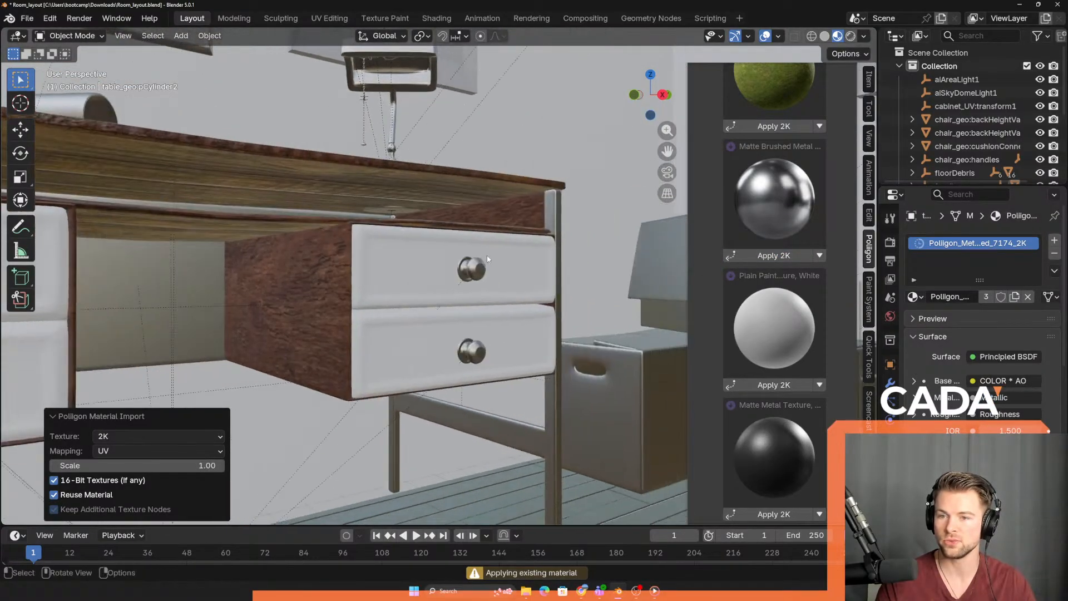
pyautogui.click(476, 269)
pyautogui.click(793, 261)
pyautogui.click(473, 354)
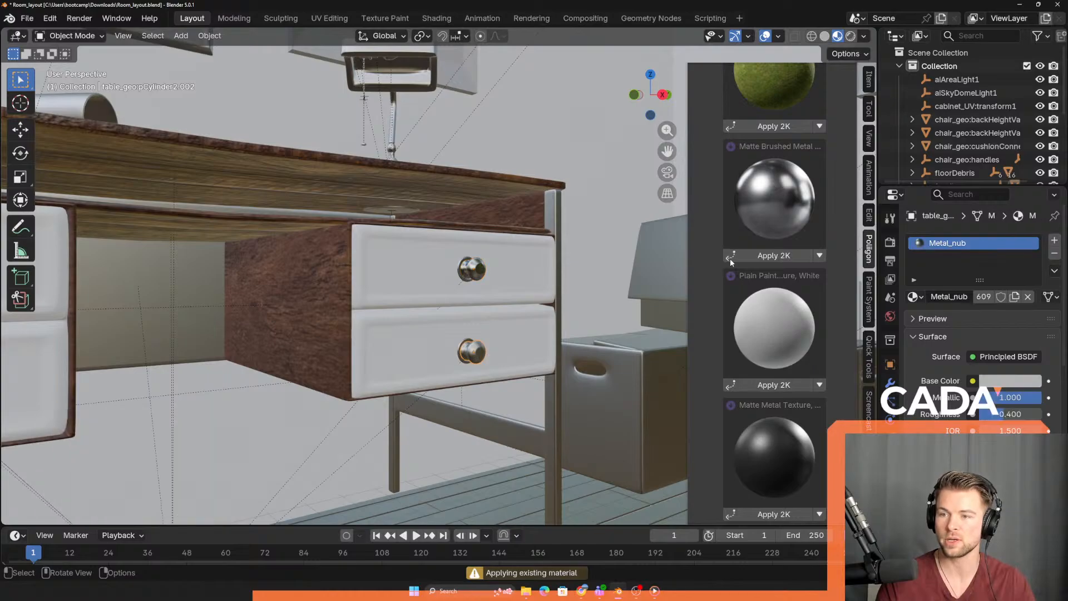
pyautogui.click(787, 258)
pyautogui.keyDown('shift'); pyautogui.moveTo(236, 312); pyautogui.dragTo(375, 283, button='middle'); pyautogui.keyUp('shift')
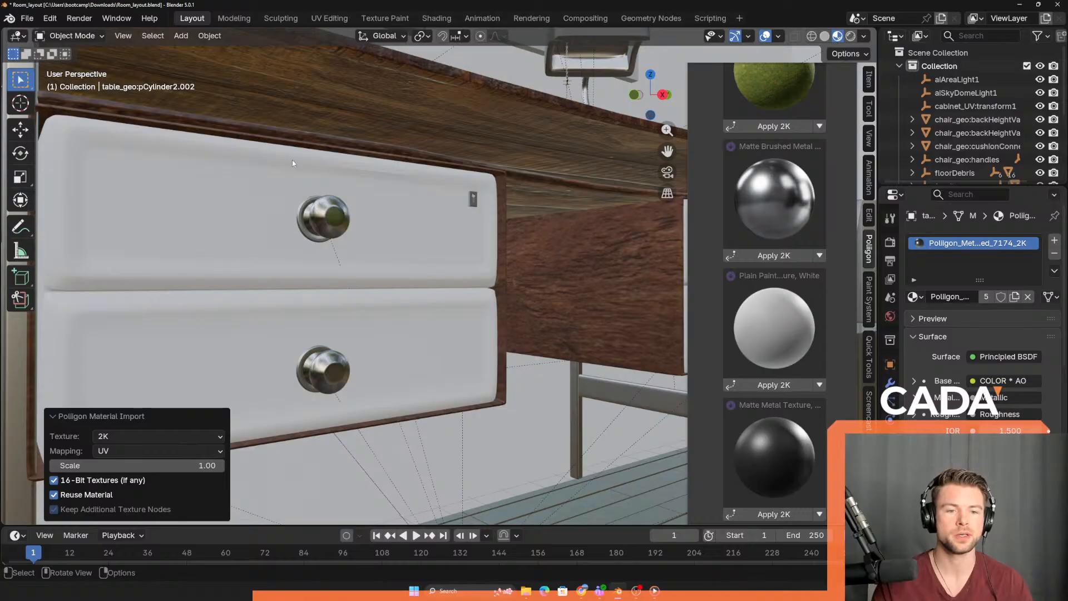
# - Search the installed add-ons for "blender", enable the BlenderKit Online Asset Library, and save the scene file
pyautogui.click(50, 18)
pyautogui.click(61, 190)
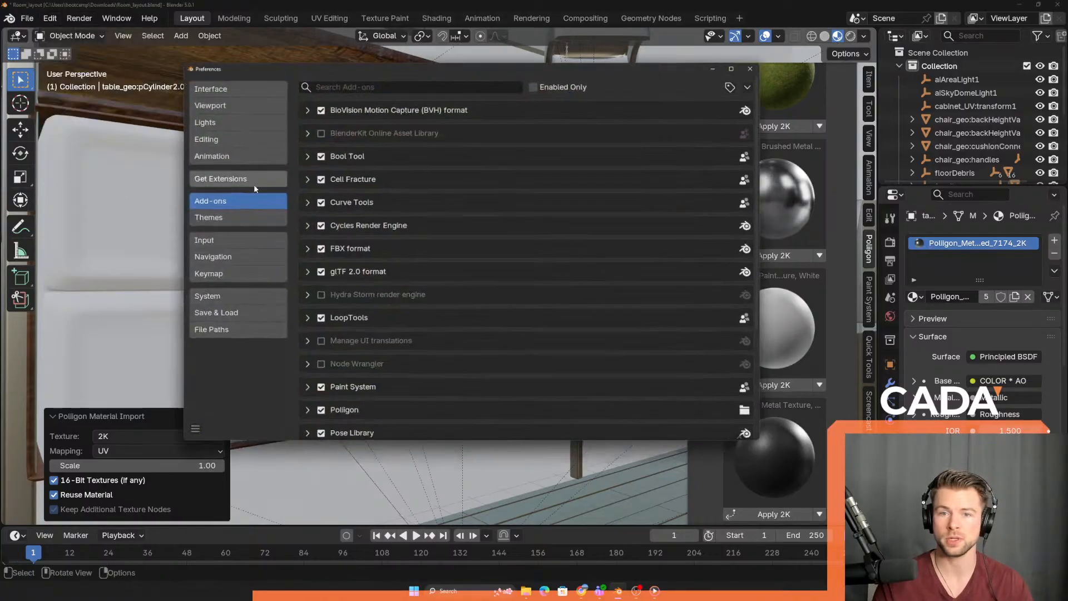
pyautogui.write('blender')
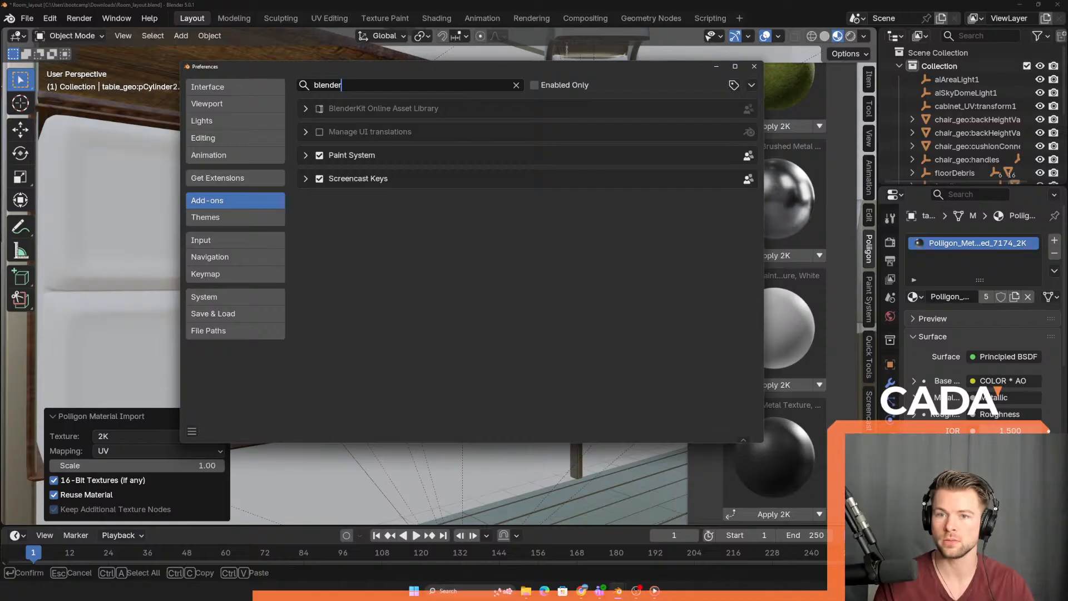
pyautogui.click(322, 114)
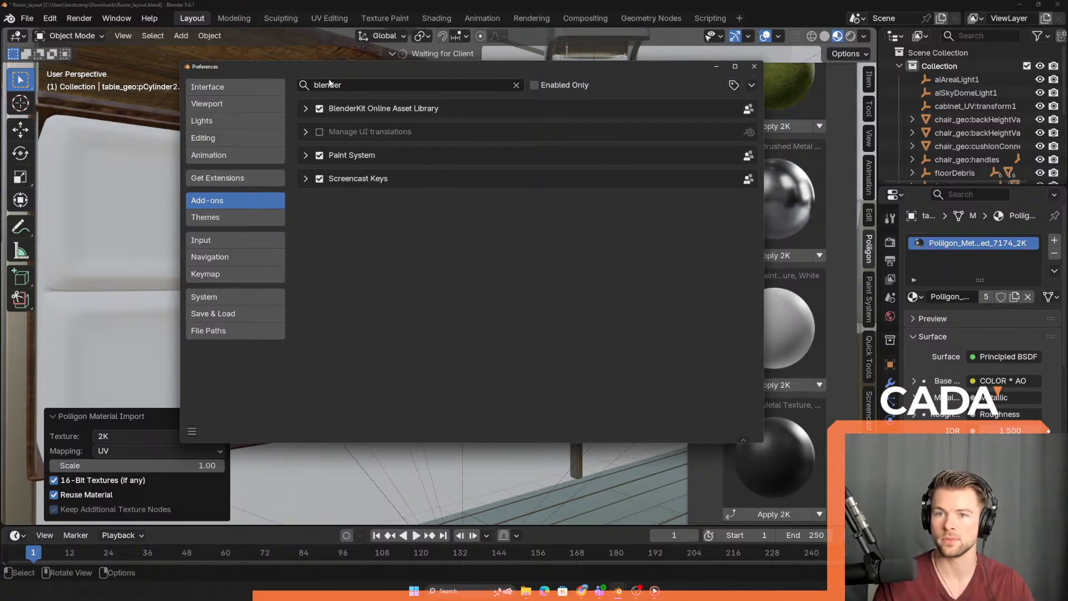
pyautogui.click(754, 67)
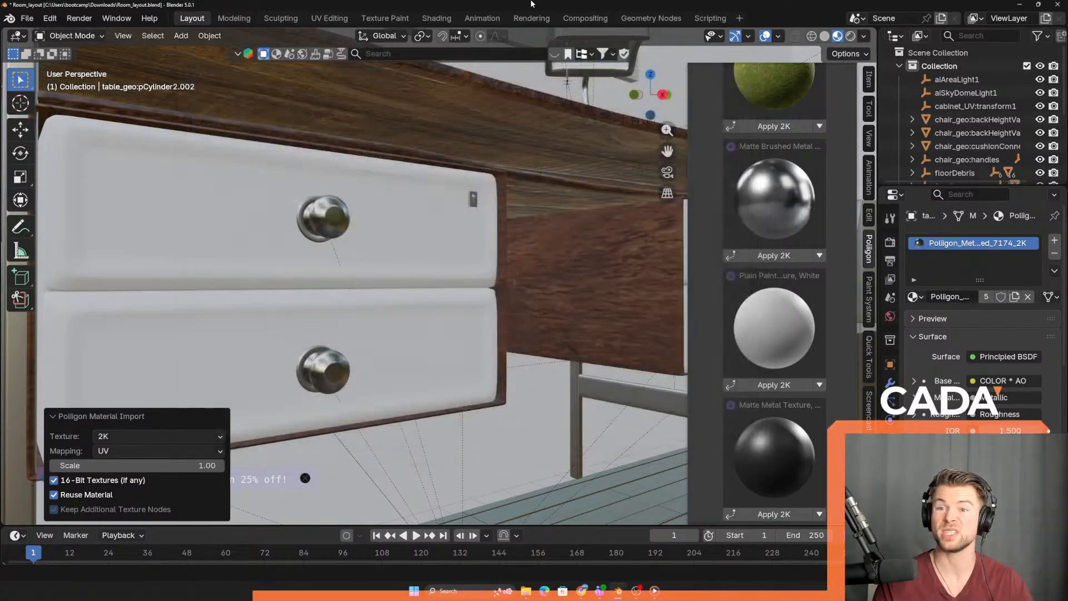
pyautogui.hotkey('ctrl', 's')
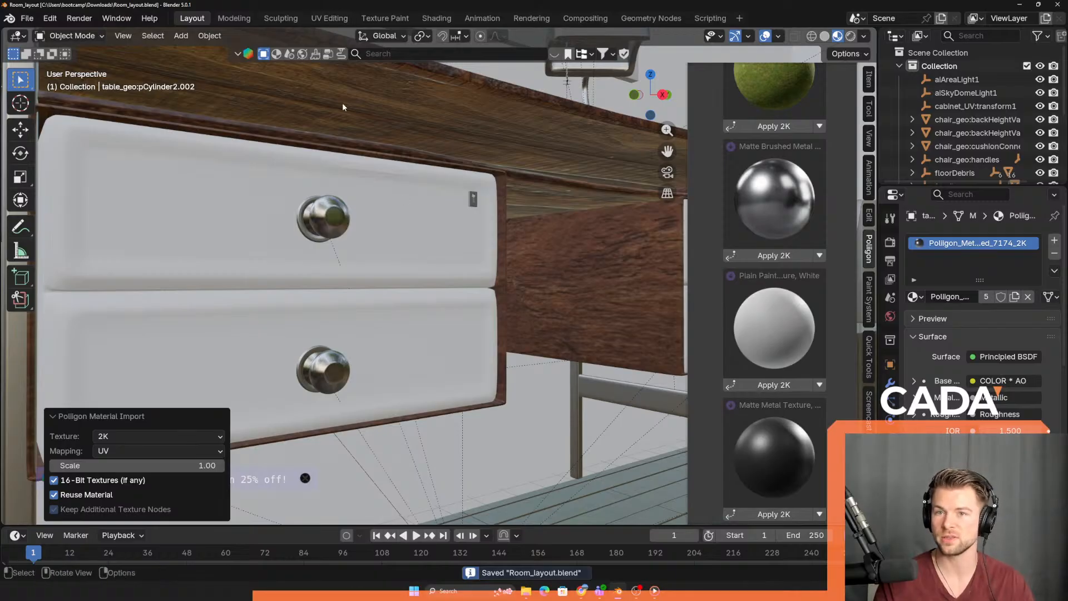
pyautogui.click(25, 18)
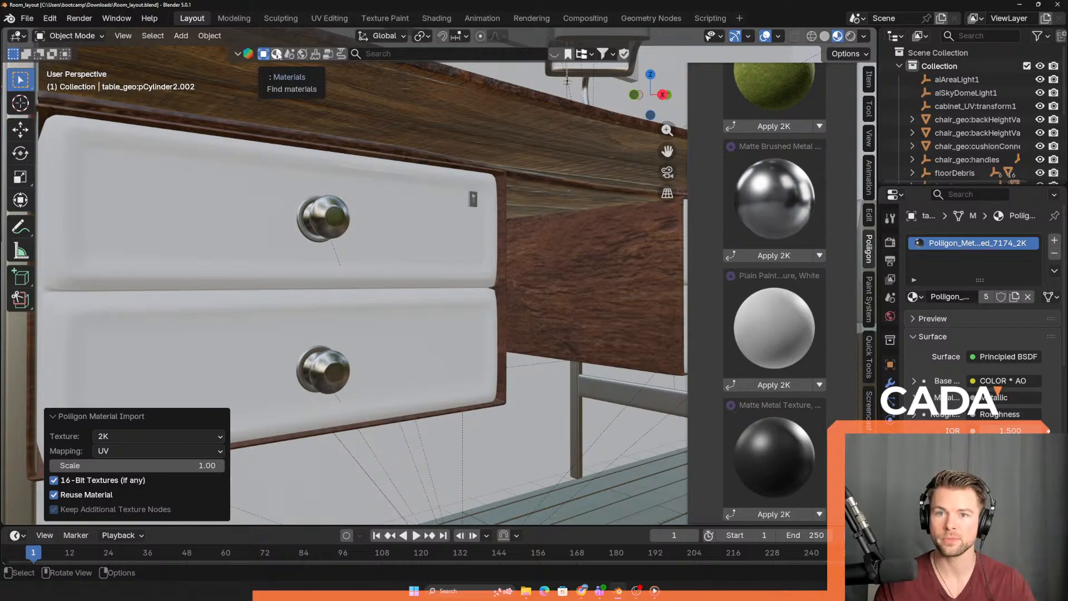
# - Show the BlenderKit materials and examine the previews on the first three pages of the asset bar
pyautogui.click(289, 56)
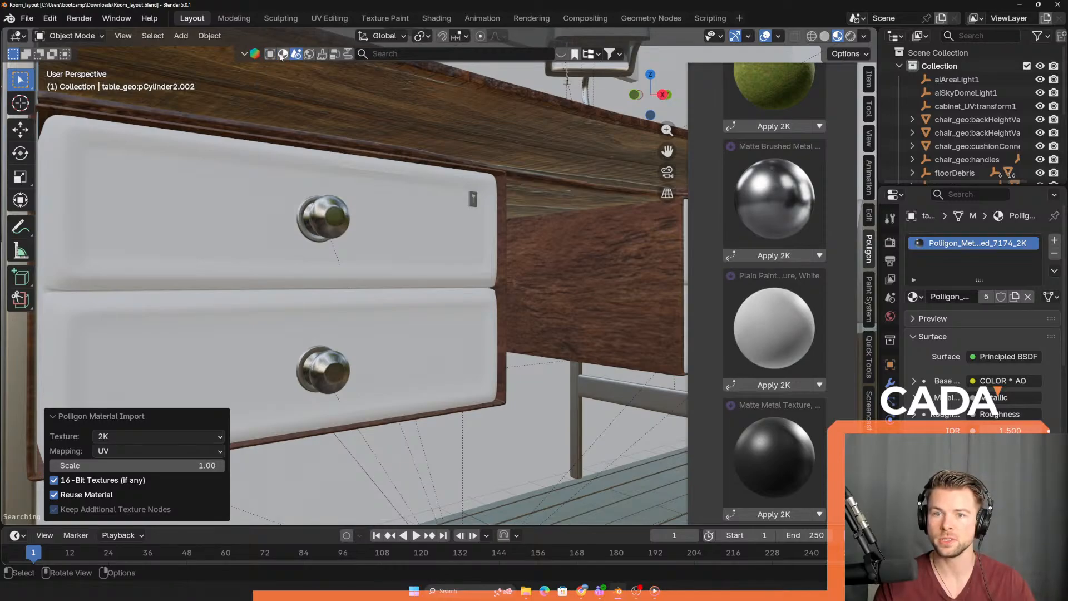
pyautogui.moveTo(95, 160)
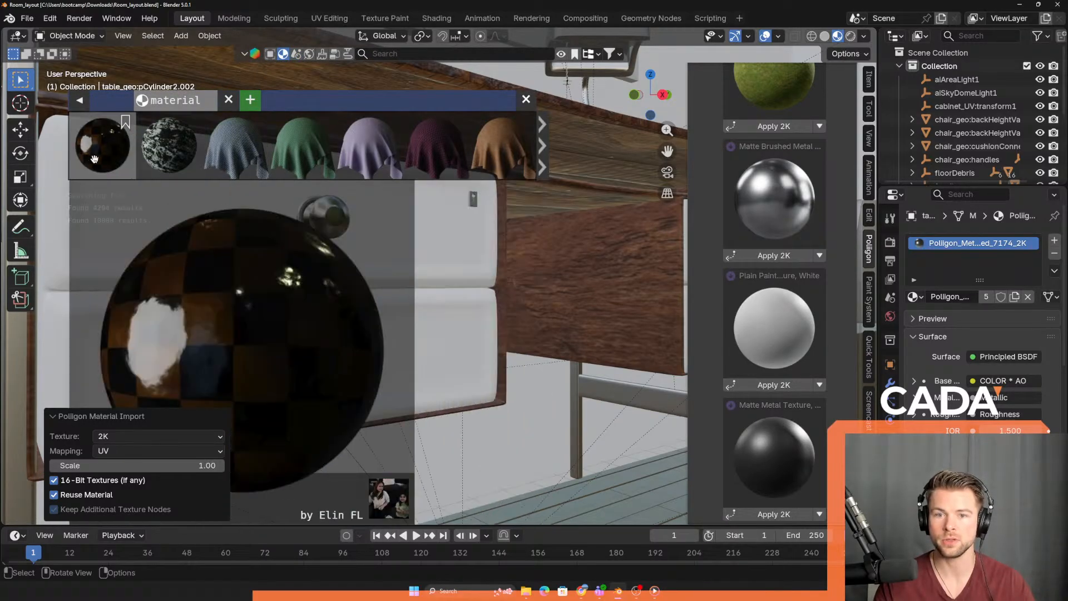
pyautogui.moveTo(472, 146)
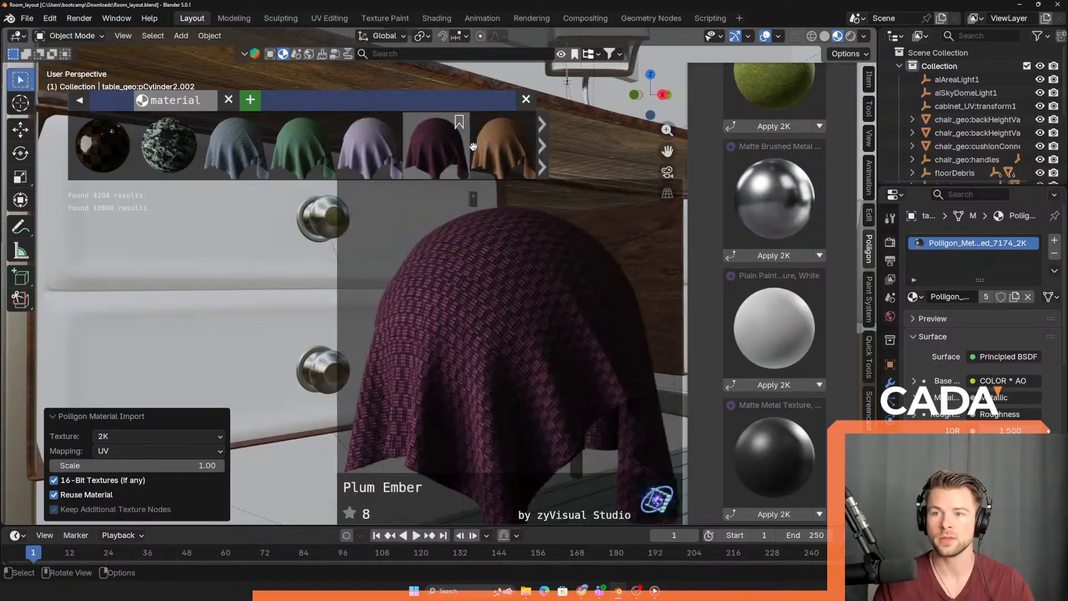
pyautogui.click(543, 145)
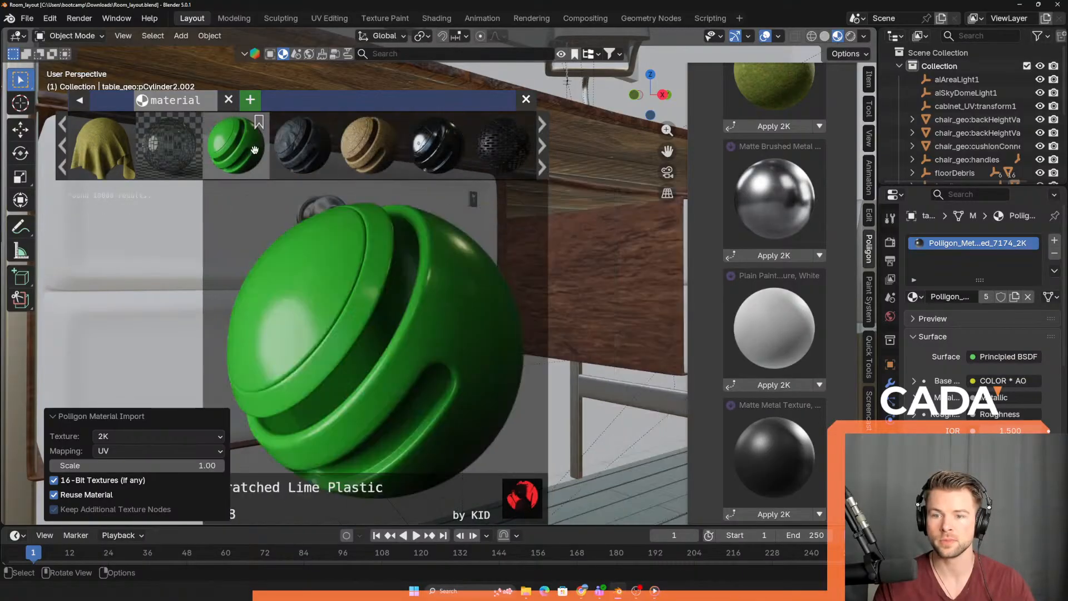
pyautogui.moveTo(175, 157)
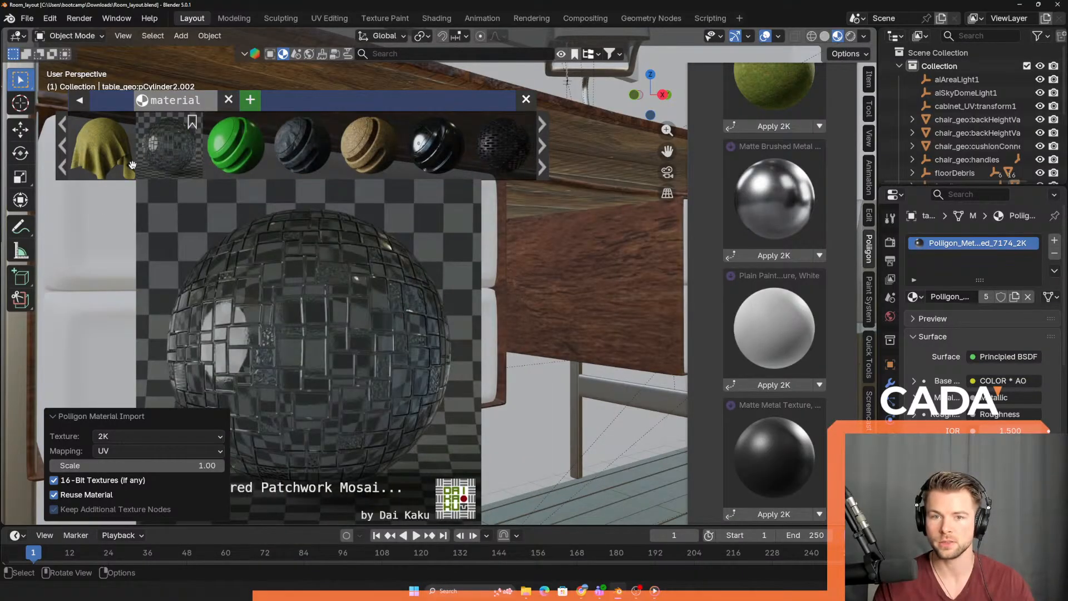
pyautogui.moveTo(399, 157)
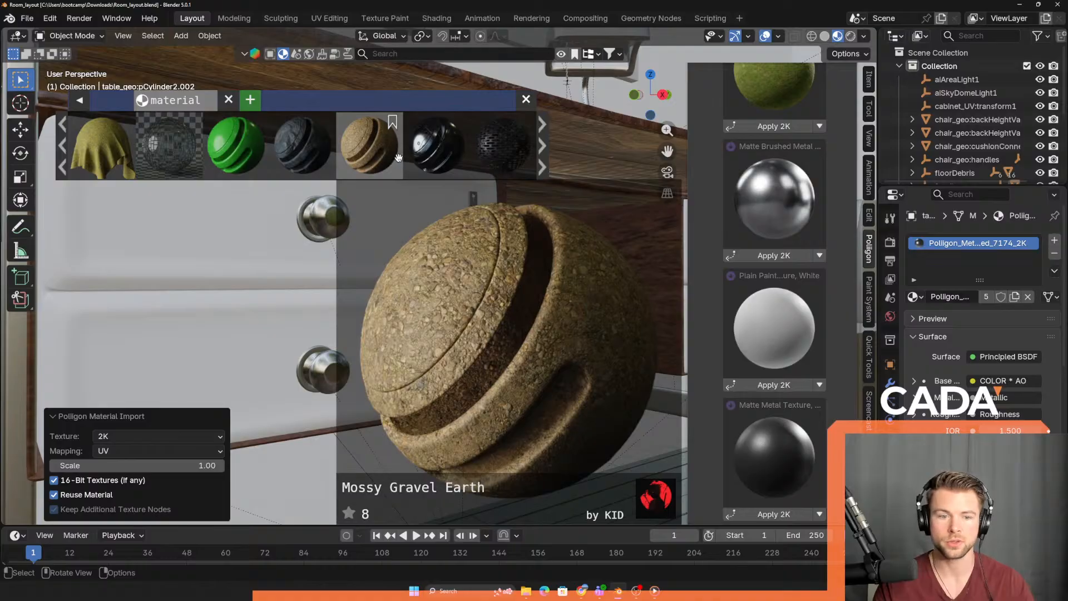
pyautogui.moveTo(487, 154)
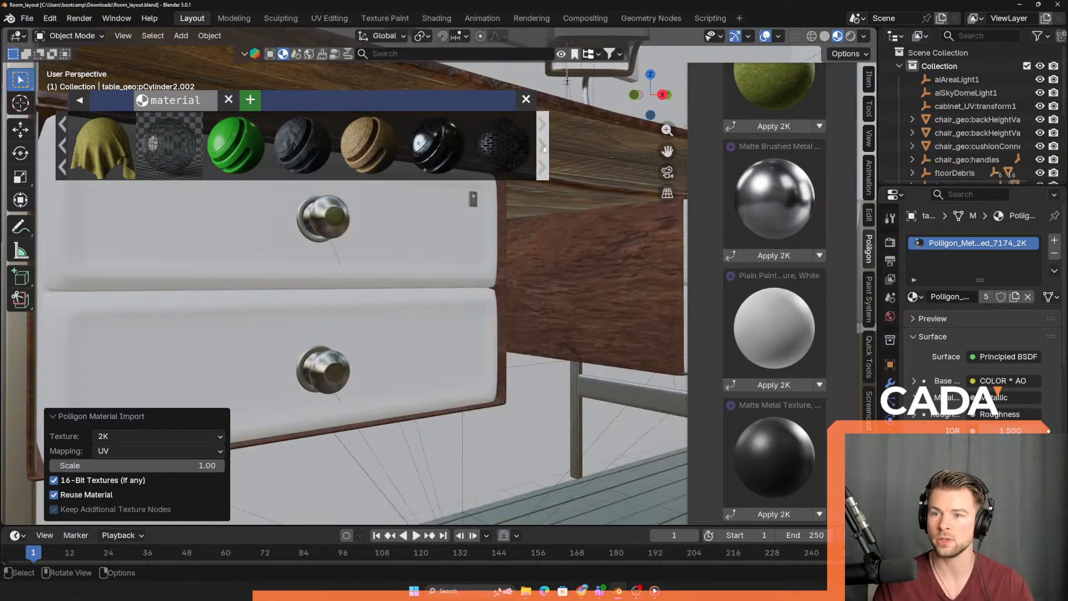
pyautogui.click(543, 146)
pyautogui.moveTo(384, 161)
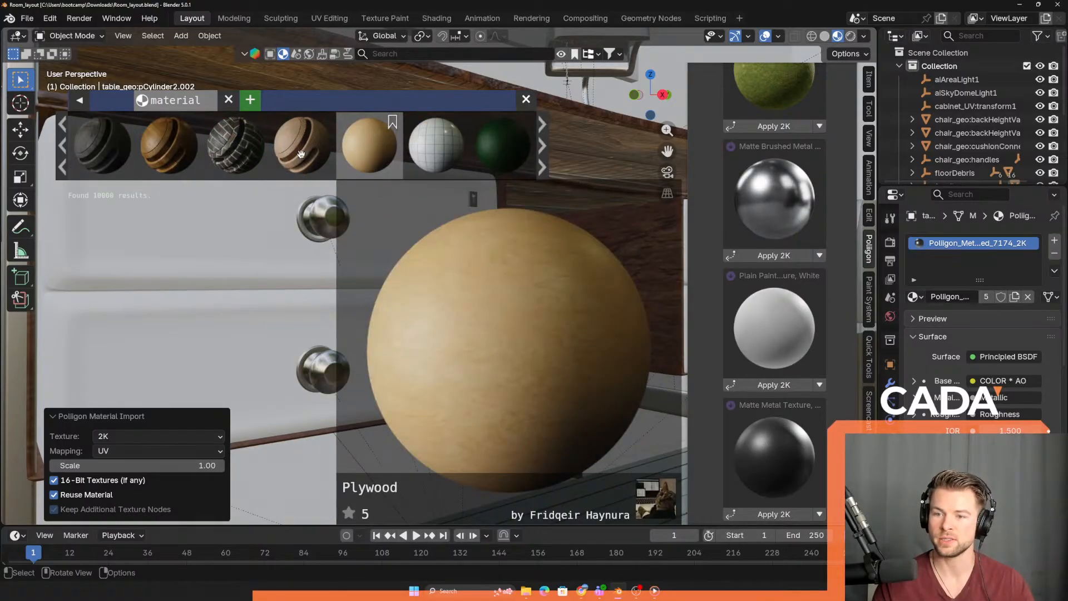
pyautogui.moveTo(318, 151)
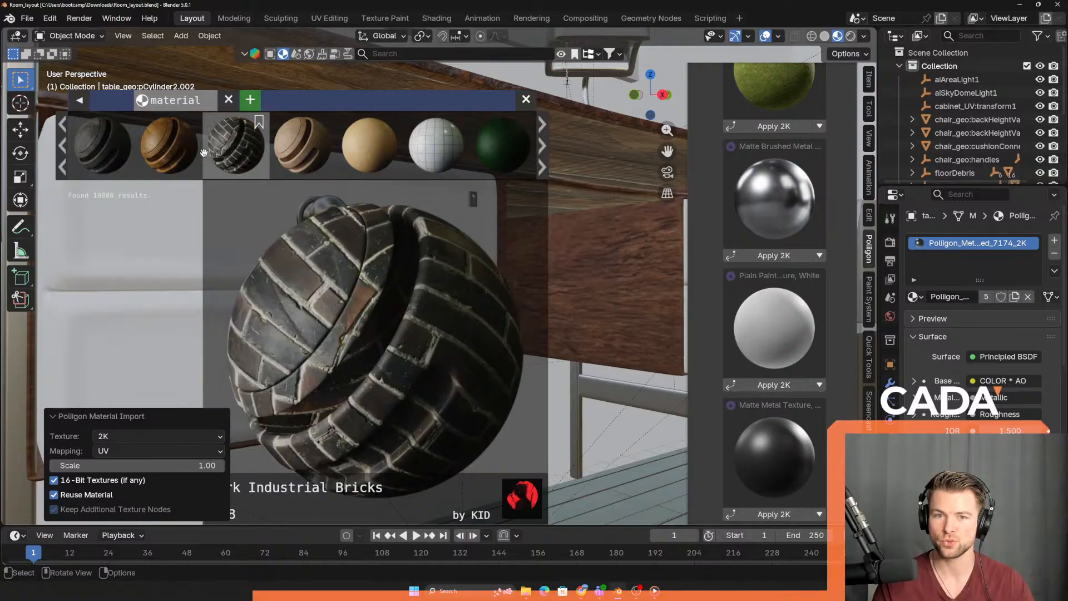
pyautogui.moveTo(162, 150)
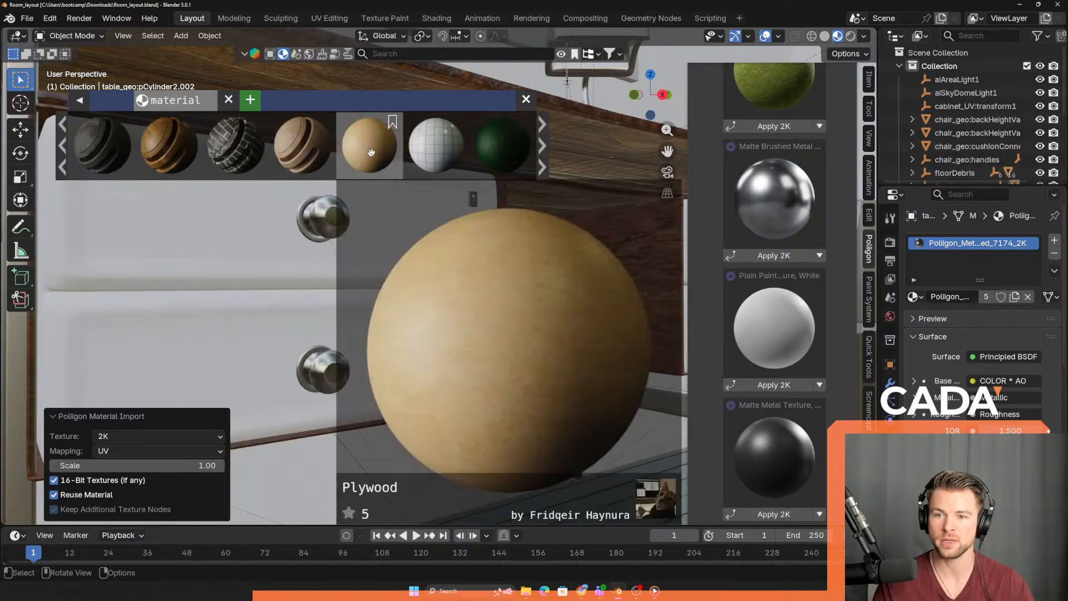
# - Apply the BlenderKit Plywood material to the left drawer fronts of the desk
pyautogui.click(233, 249)
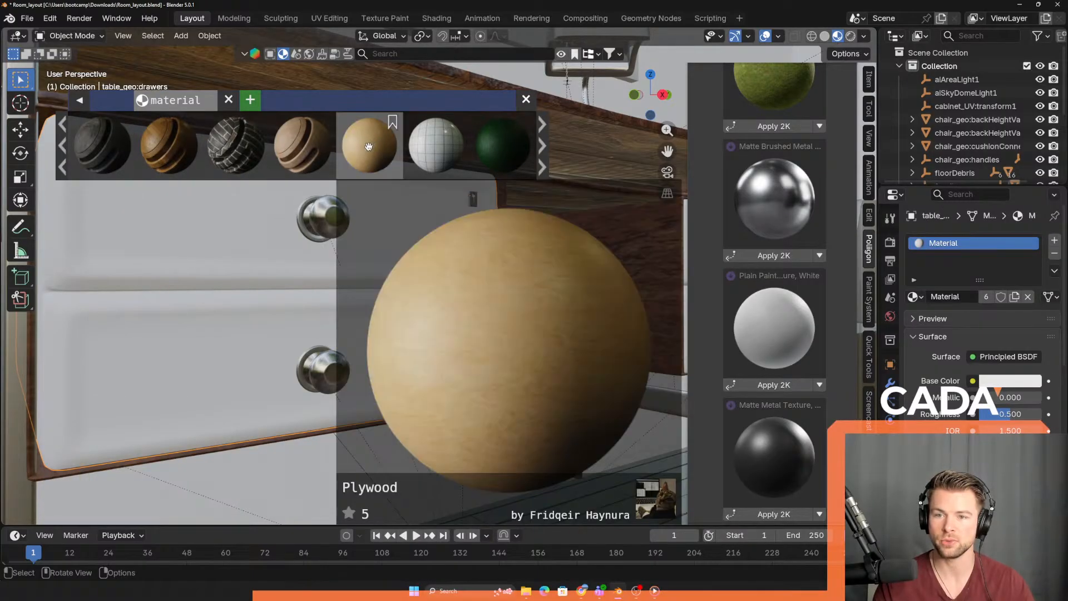
pyautogui.click(369, 146)
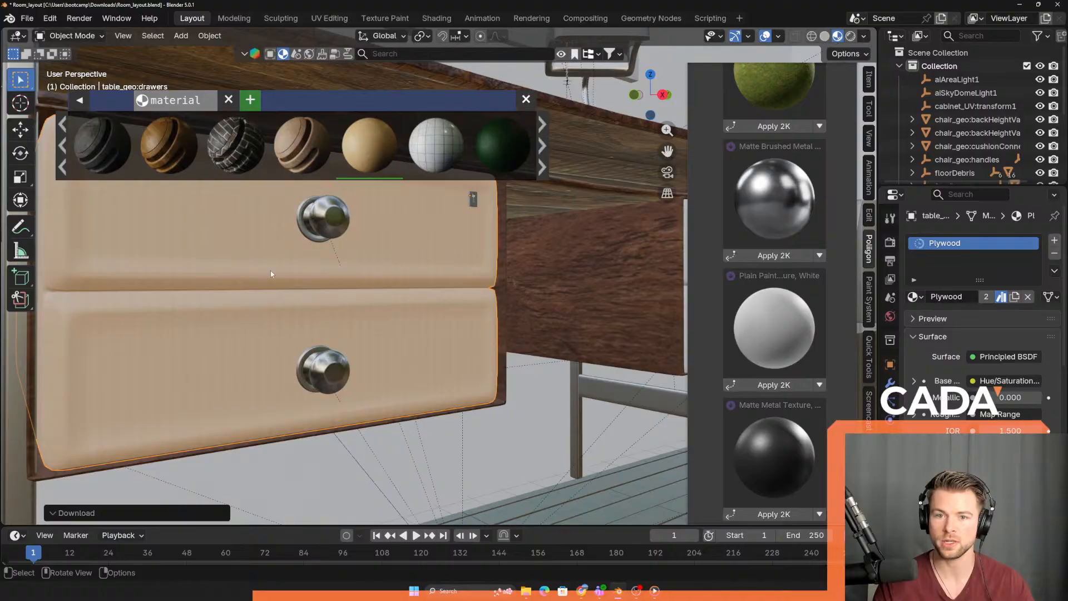
pyautogui.scroll(-3, 270, 270)
pyautogui.moveTo(306, 289); pyautogui.dragTo(350, 296, button='middle')
# - Place the Plywood material from the BlenderKit asset bar onto the right drawer fronts
pyautogui.scroll(4, 483, 281)
pyautogui.moveTo(483, 282); pyautogui.dragTo(356, 301, button='middle')
pyautogui.moveTo(382, 138)
pyautogui.moveTo(371, 143); pyautogui.dragTo(579, 248)
pyautogui.moveTo(580, 247); pyautogui.dragTo(529, 275, button='middle')
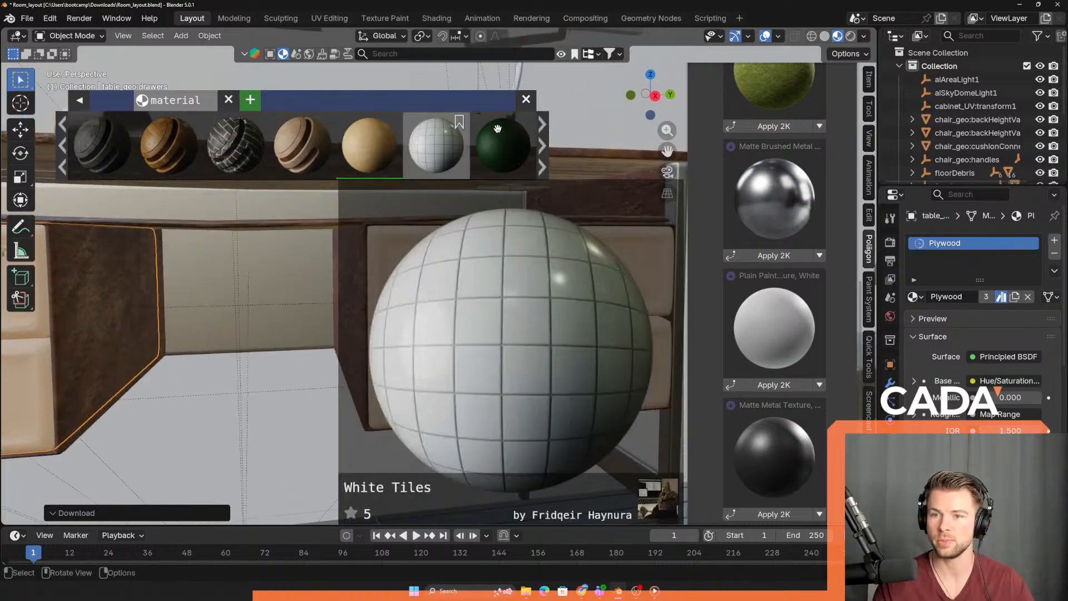
# - View the next page of BlenderKit materials, add a second asset bar tab and search it for "wood"
pyautogui.click(540, 132)
pyautogui.moveTo(364, 155)
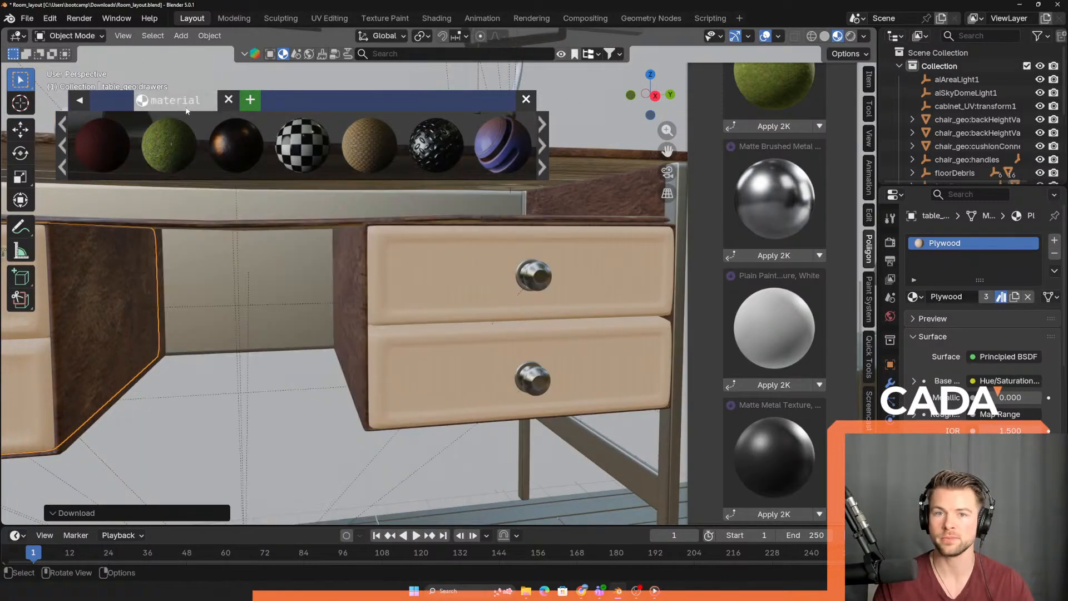
pyautogui.click(249, 100)
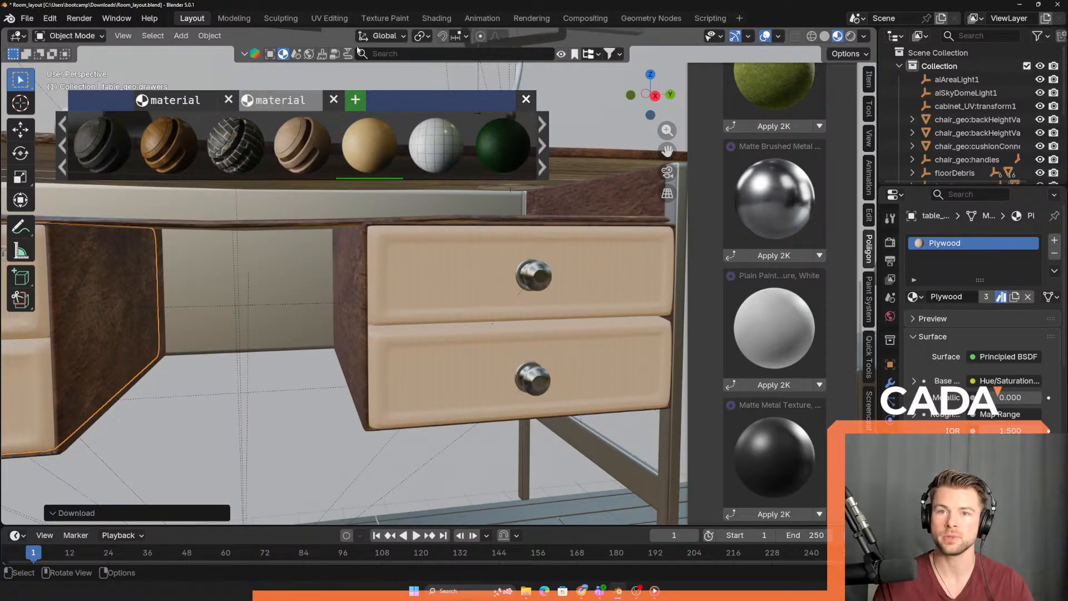
pyautogui.click(392, 55)
pyautogui.write('woo')
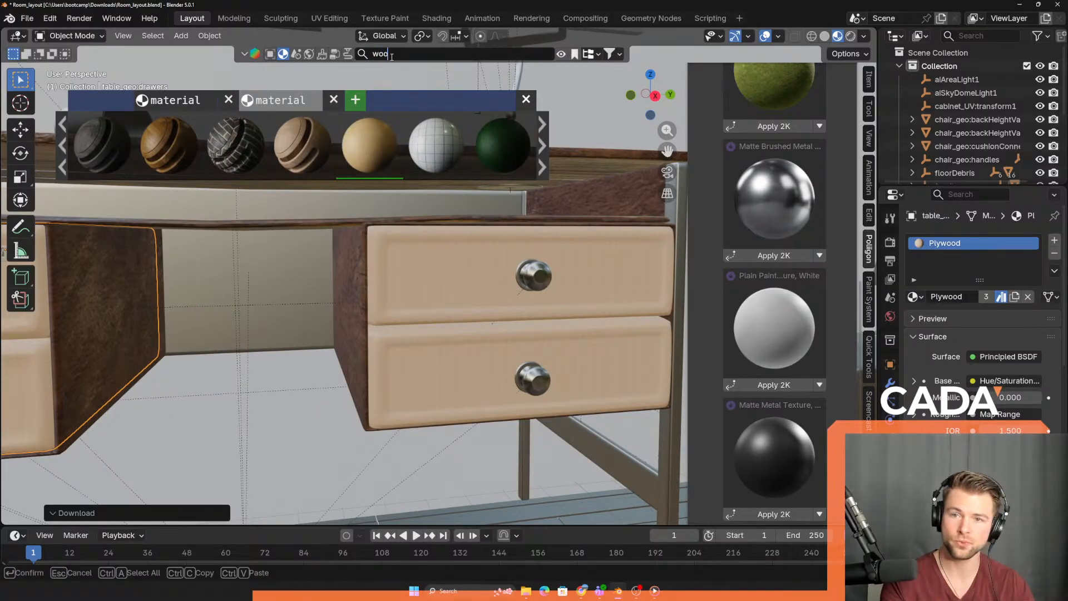
pyautogui.write('d')
pyautogui.press('Return')
# - Apply the Wood (Oak Wood) material to the desk's right drawer fronts and inspect the grain up close
pyautogui.moveTo(94, 149)
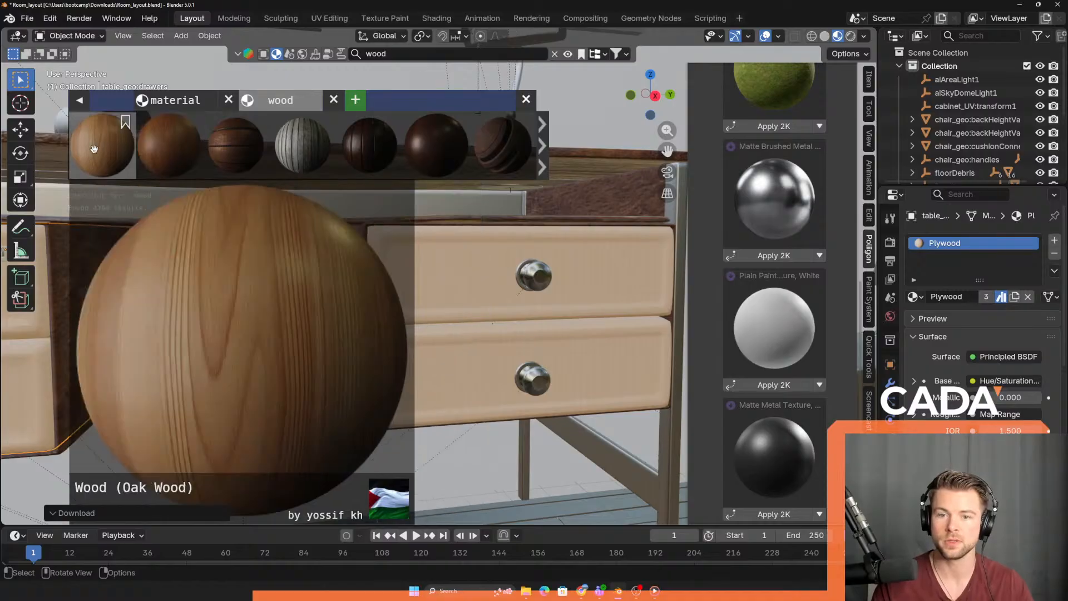
pyautogui.moveTo(94, 149); pyautogui.dragTo(451, 293)
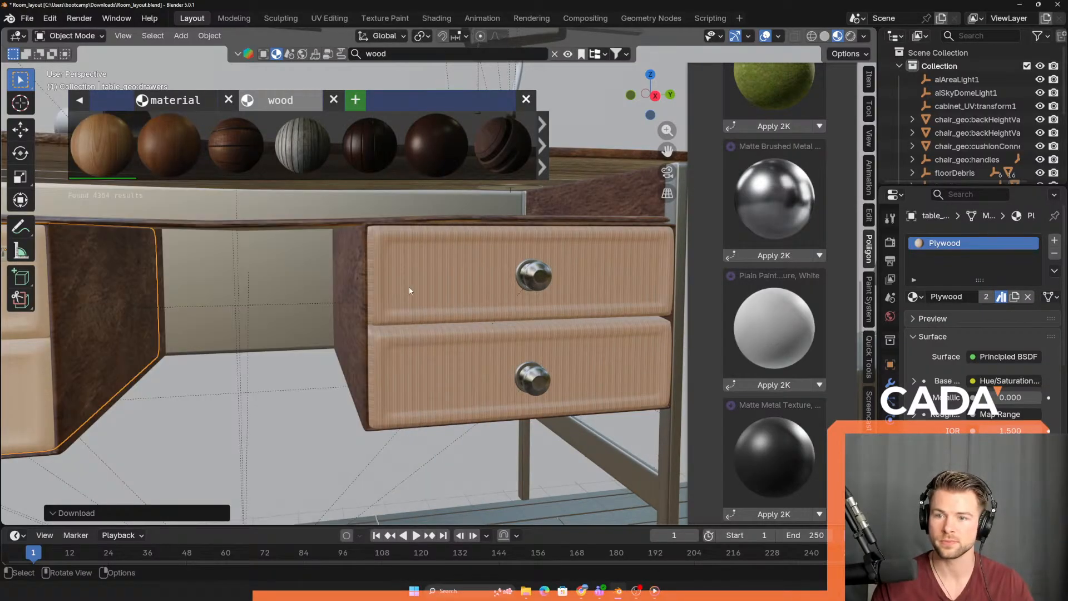
pyautogui.scroll(5, 409, 291)
pyautogui.scroll(2, 389, 290)
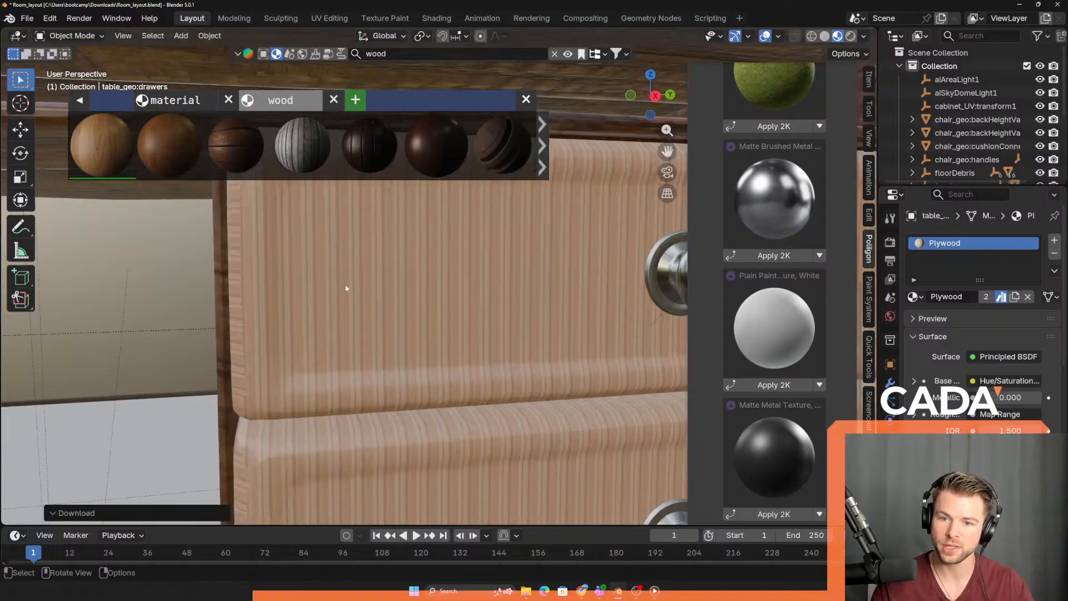
pyautogui.scroll(-2, 320, 279)
# - Apply the Wood (Warm Oak Wood) material to the selected left drawer fronts of the desk
pyautogui.moveTo(172, 147)
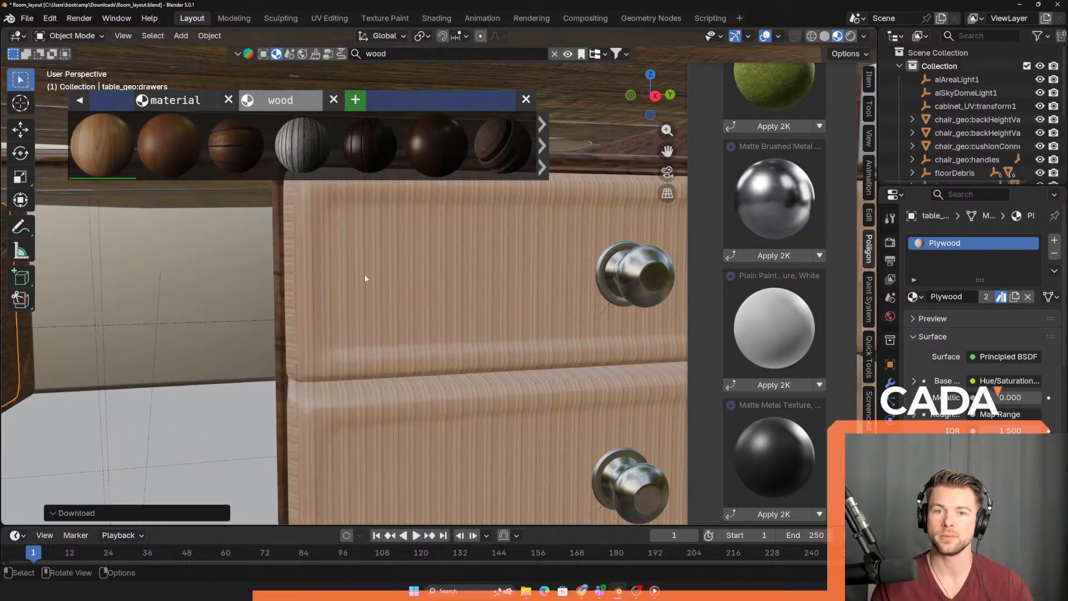
pyautogui.scroll(-2, 451, 270)
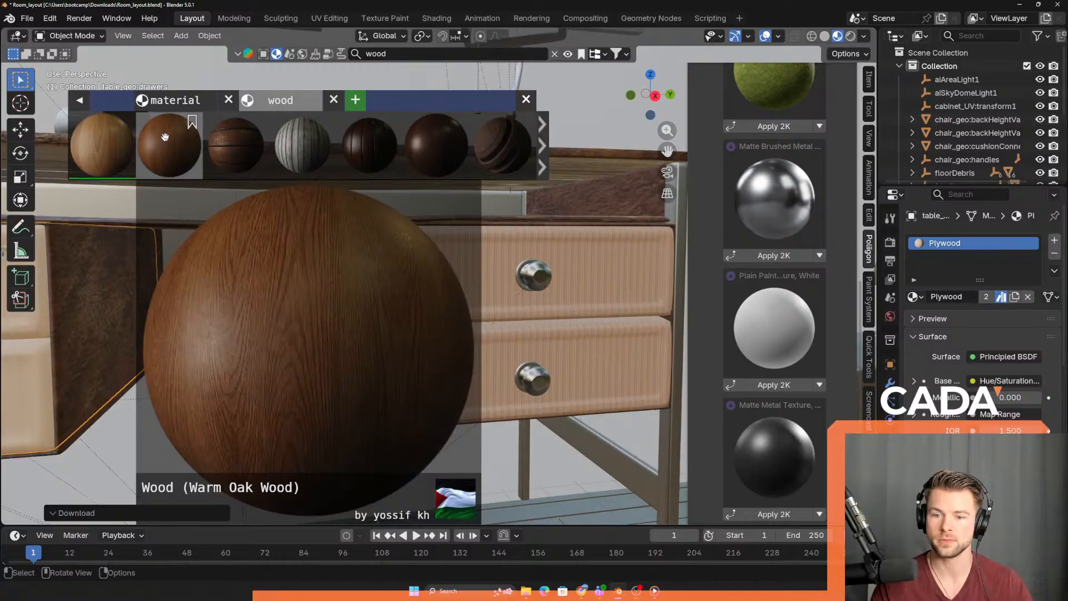
pyautogui.click(159, 134)
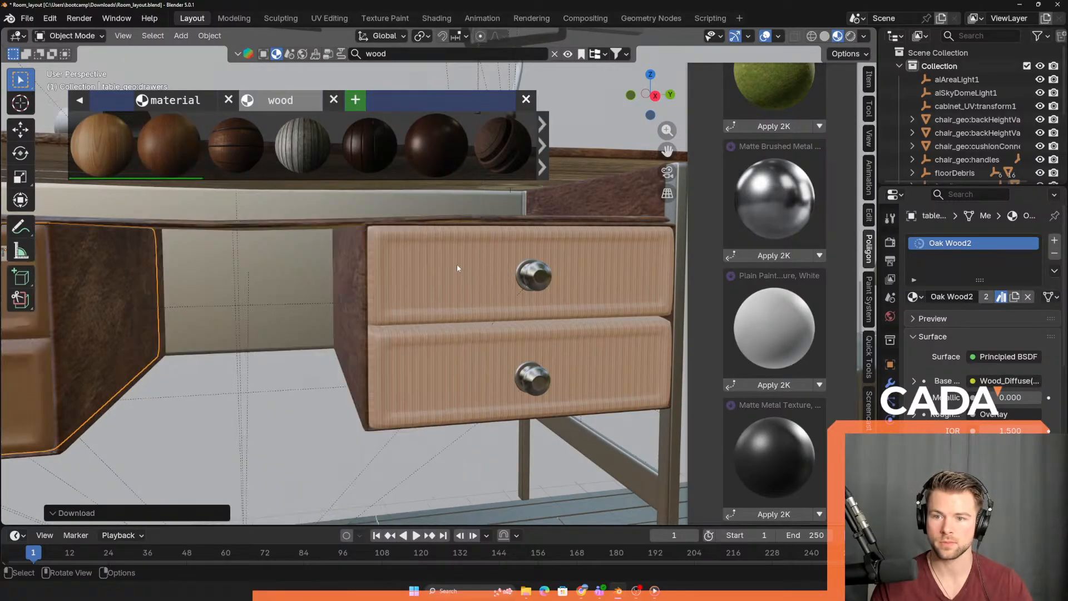
pyautogui.scroll(-4, 457, 264)
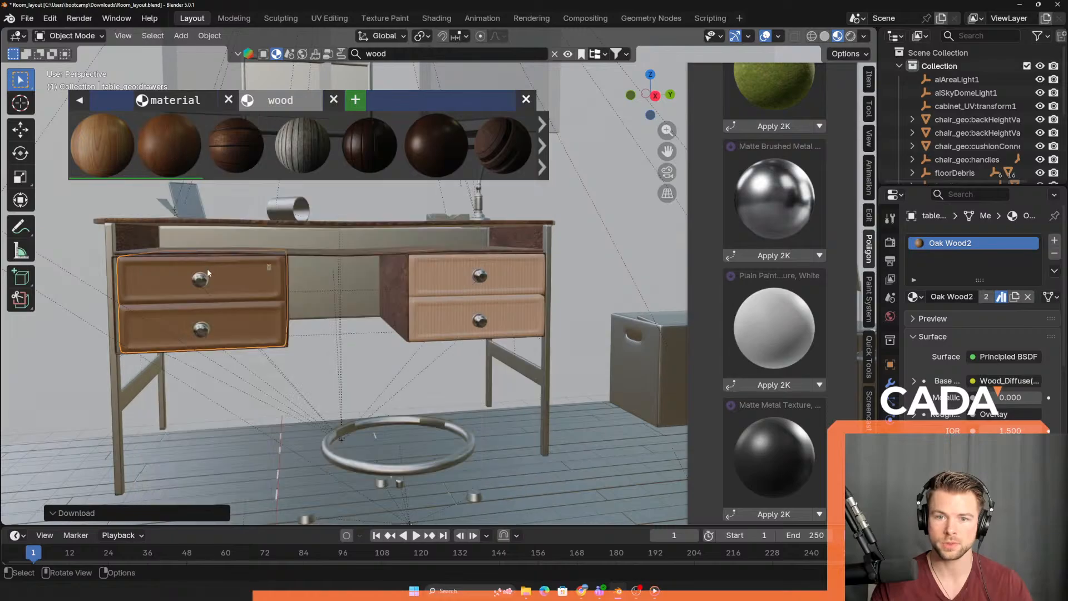
# - Select the right drawer fronts and apply the Wood (Warm Oak Wood) material to them
pyautogui.click(482, 277)
pyautogui.click(400, 261)
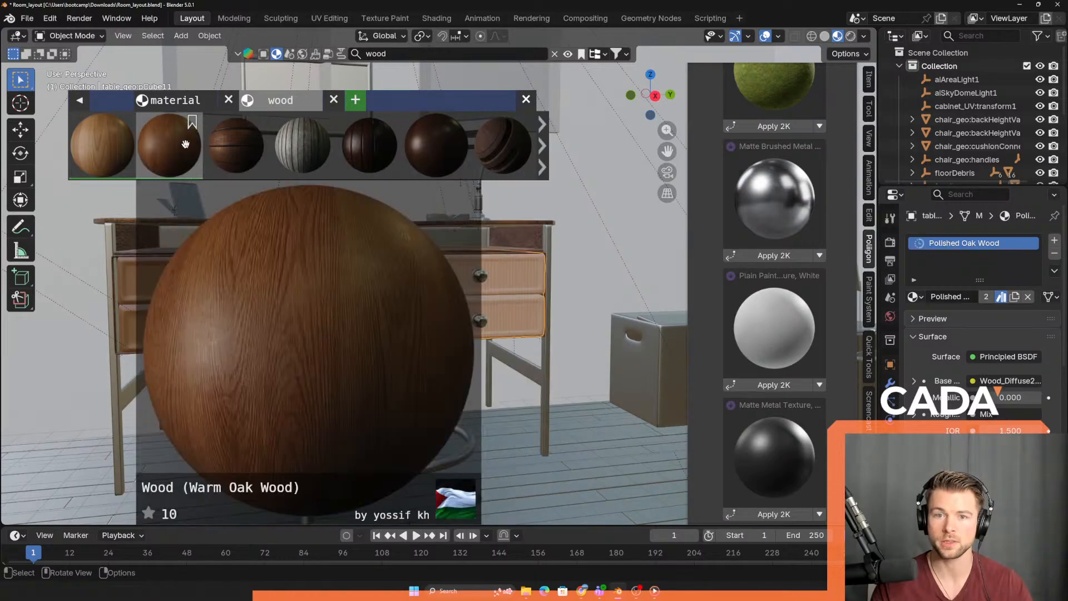
pyautogui.scroll(5, 439, 282)
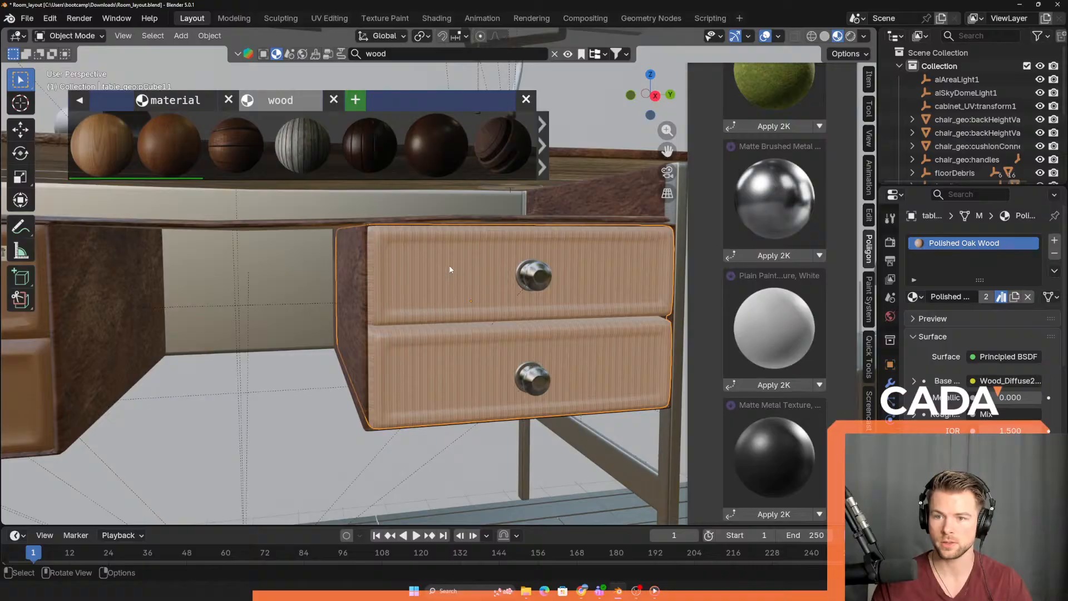
pyautogui.moveTo(169, 141)
pyautogui.moveTo(169, 159); pyautogui.dragTo(491, 303)
pyautogui.scroll(5, 455, 293)
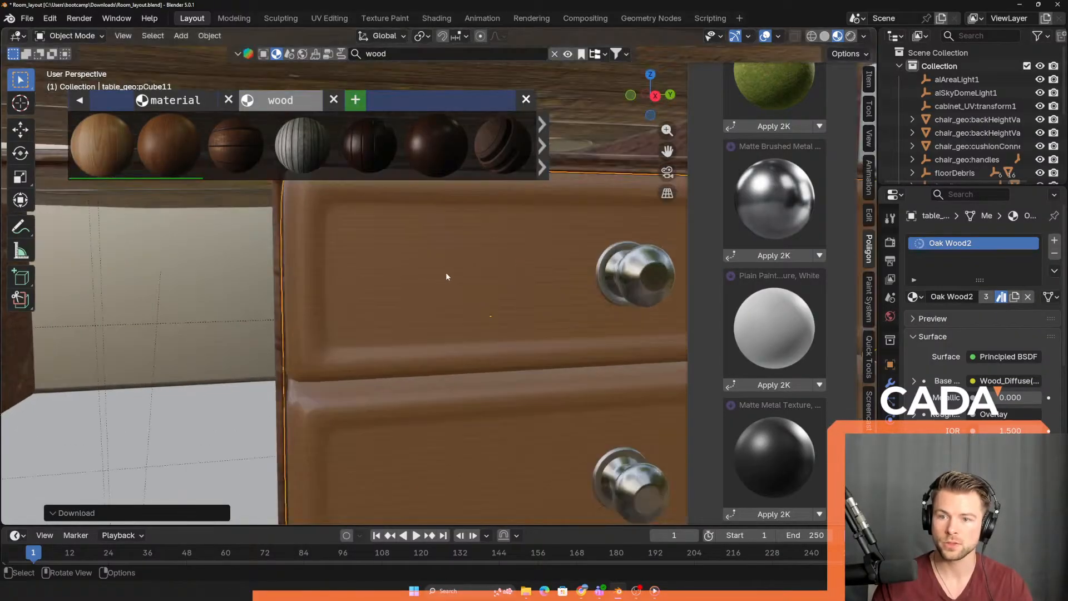
# - Open the UV Editing workspace, scale the right drawers' UVs down strongly and move them onto the texture tile
pyautogui.click(330, 18)
pyautogui.scroll(-6, 328, 252)
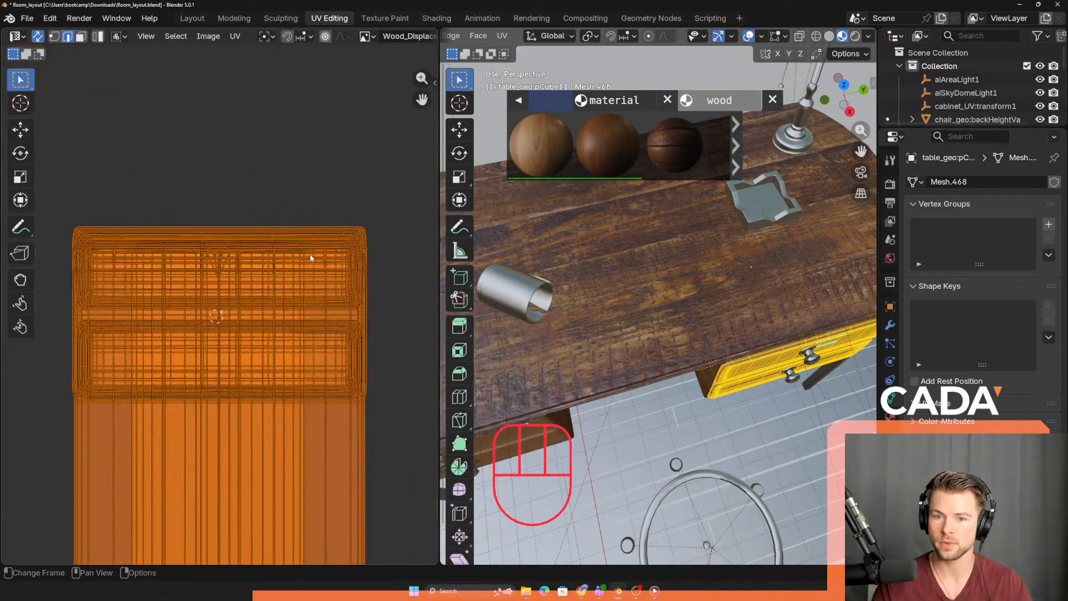
pyautogui.scroll(-3, 270, 276)
pyautogui.scroll(4, 256, 310)
pyautogui.scroll(-2, 278, 328)
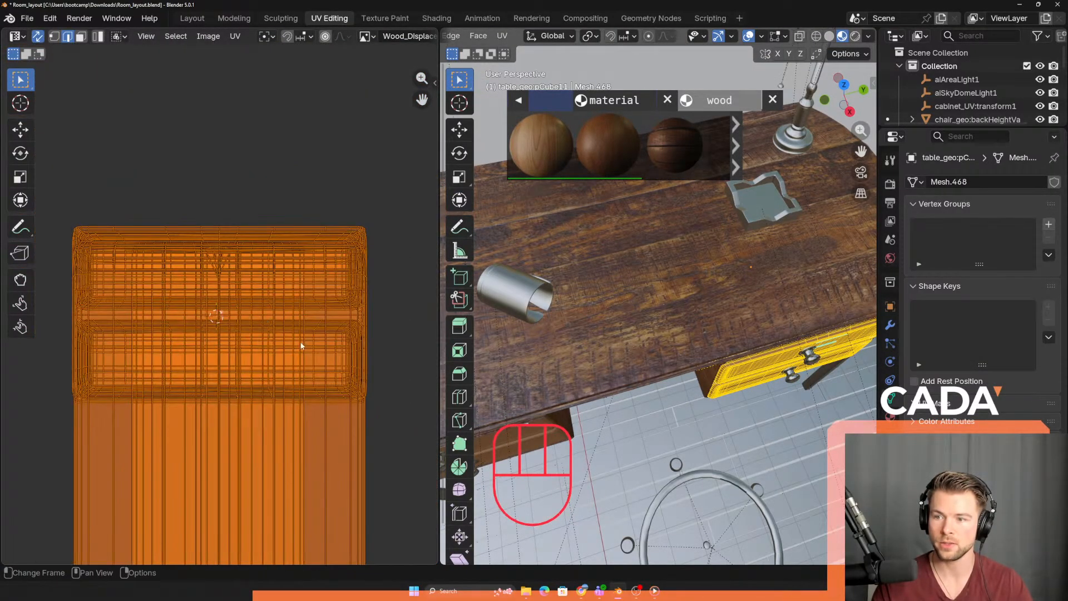
pyautogui.press('s')
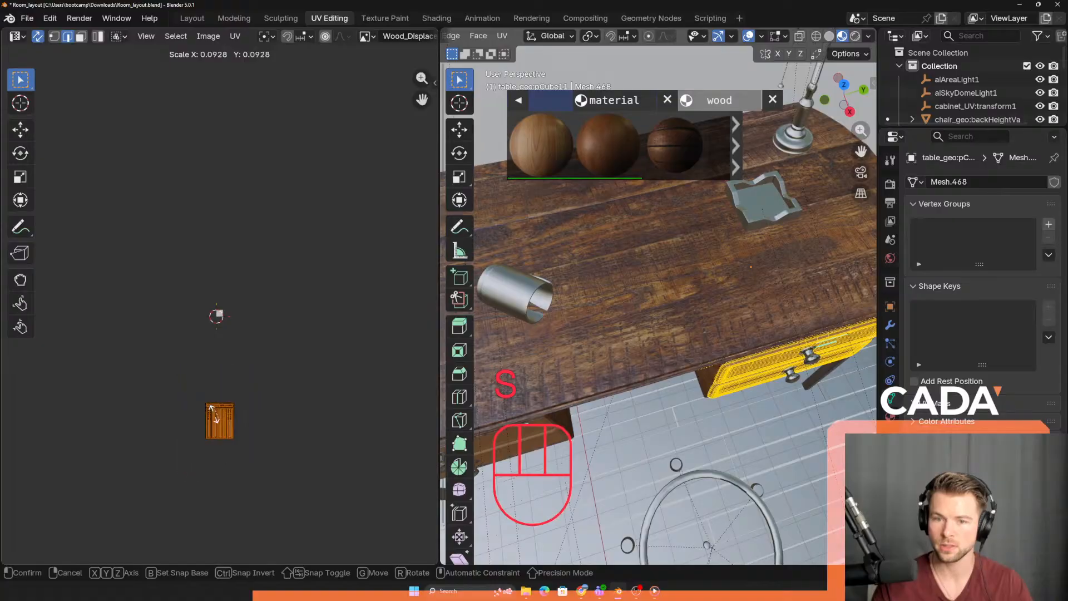
pyautogui.click(220, 421)
pyautogui.press('g')
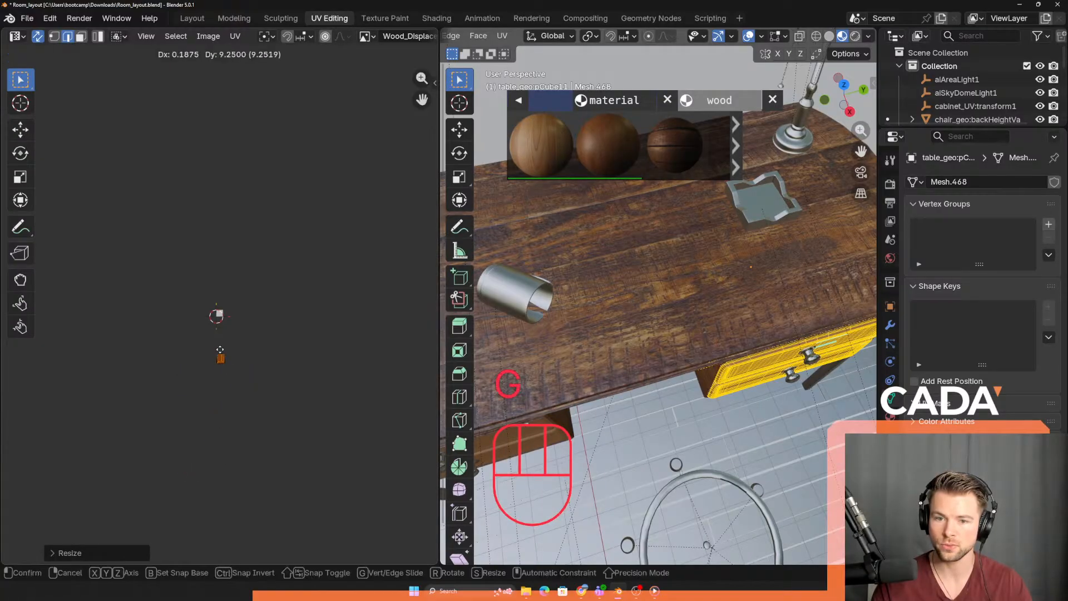
pyautogui.click(219, 315)
pyautogui.scroll(5, 606, 320)
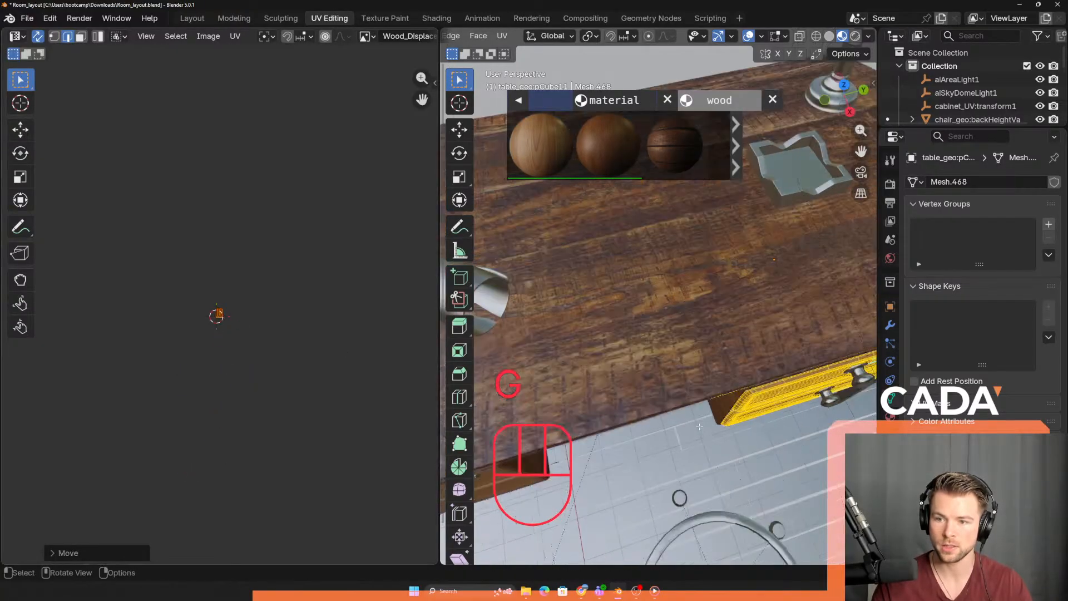
pyautogui.moveTo(709, 375); pyautogui.dragTo(695, 307, button='middle')
pyautogui.click(624, 304)
pyautogui.keyDown('shift'); pyautogui.moveTo(625, 305); pyautogui.dragTo(500, 474, button='middle'); pyautogui.keyUp('shift')
pyautogui.press('a')
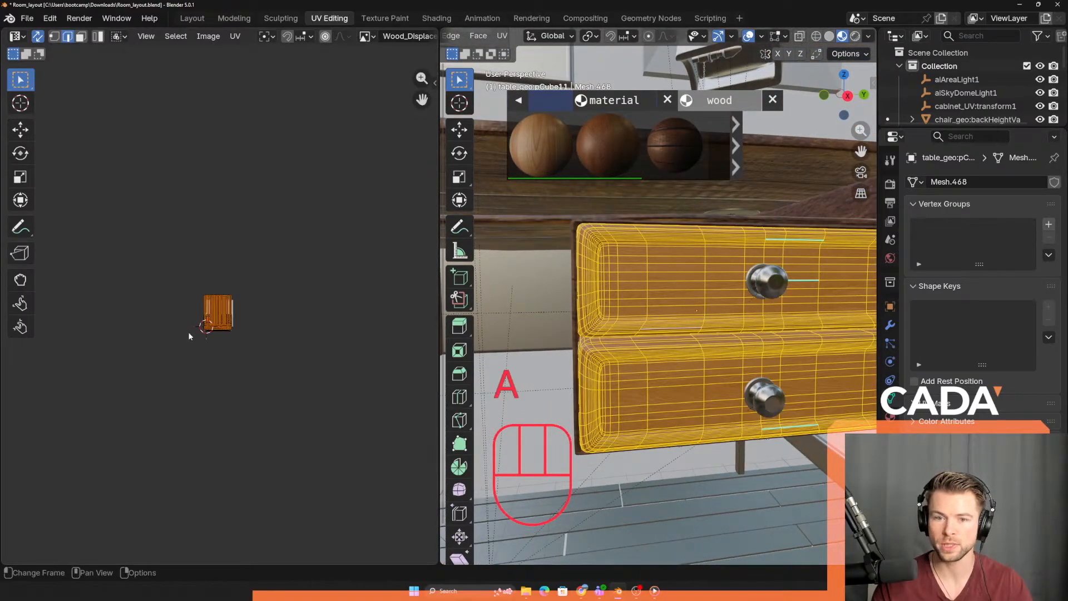
pyautogui.scroll(7, 201, 332)
pyautogui.click(266, 293)
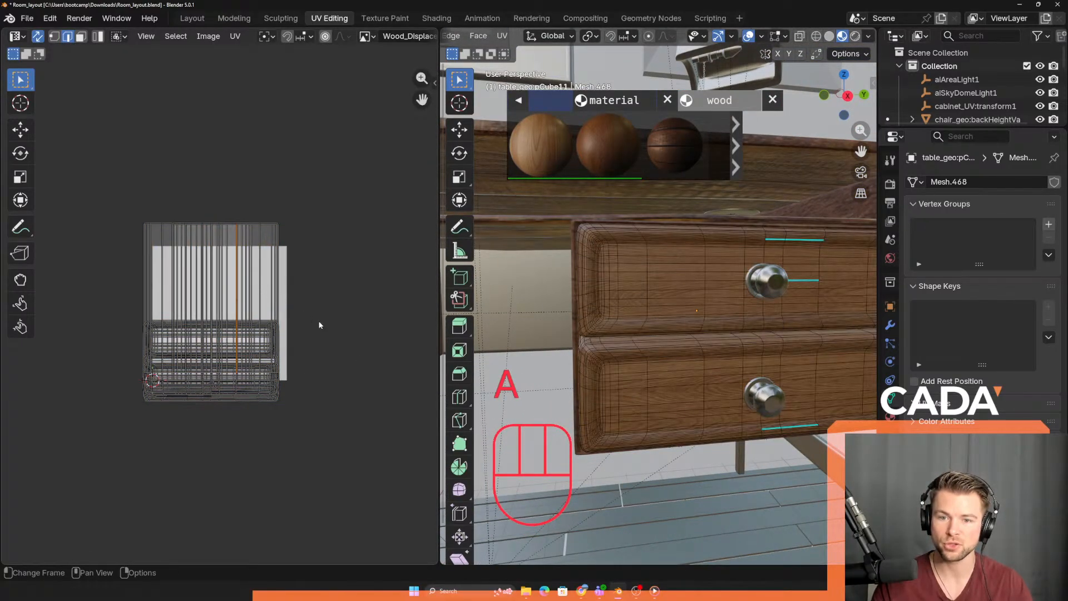
pyautogui.press('s')
pyautogui.rightClick(348, 342)
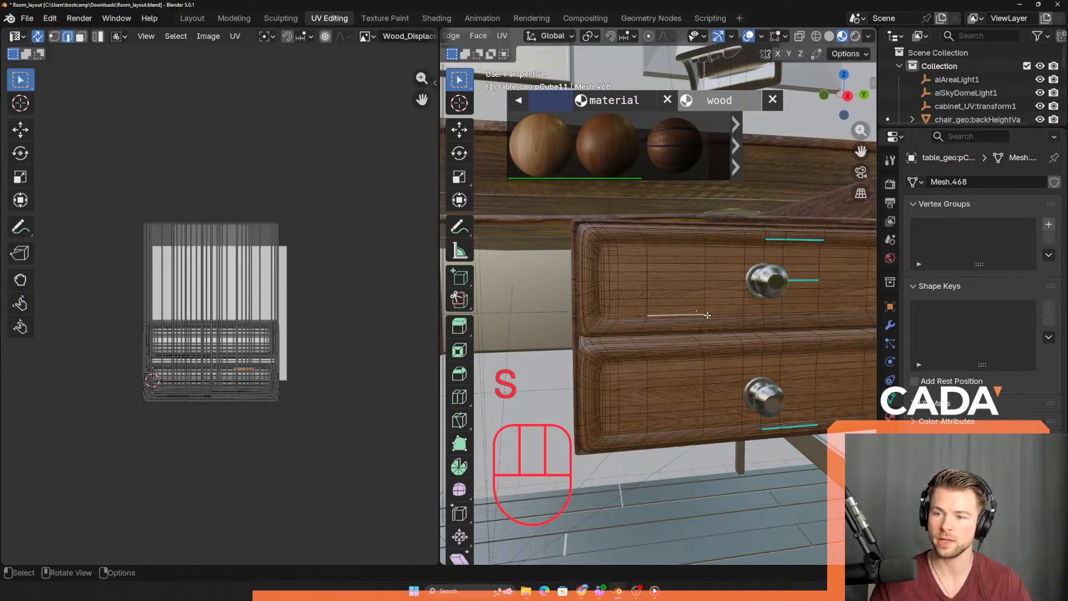
# - Select all of the right drawers' UVs, shrink them to fit inside the texture tile and centre them on it
pyautogui.press('a')
pyautogui.press('s')
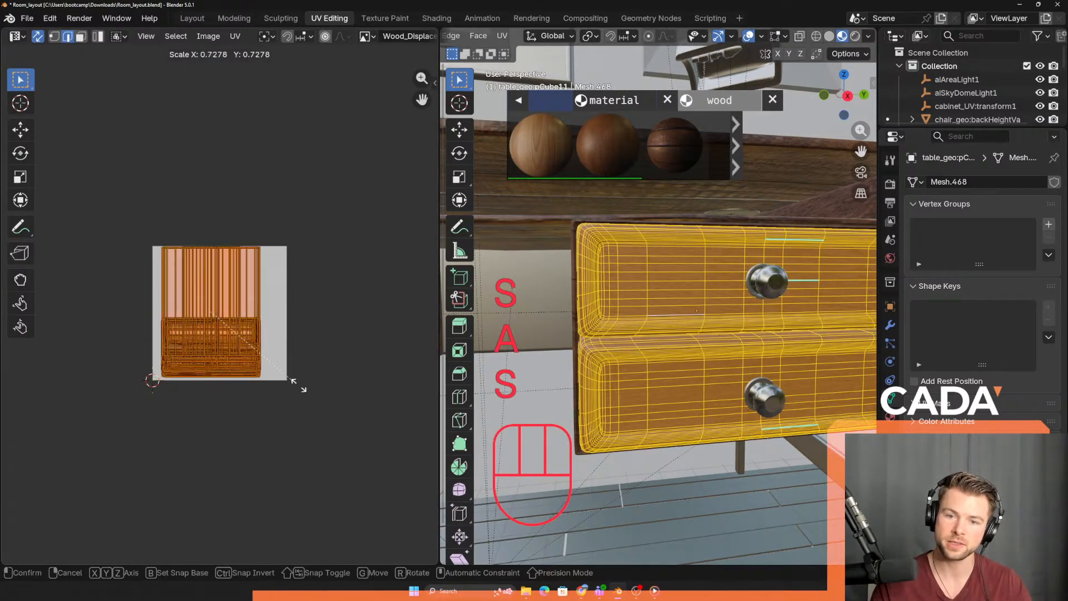
pyautogui.click(234, 329)
pyautogui.press('g')
pyautogui.click(239, 340)
# - Enlarge the right drawers' UVs to span the texture tile's height, reposition them inside it and leave Edit Mode
pyautogui.scroll(5, 262, 345)
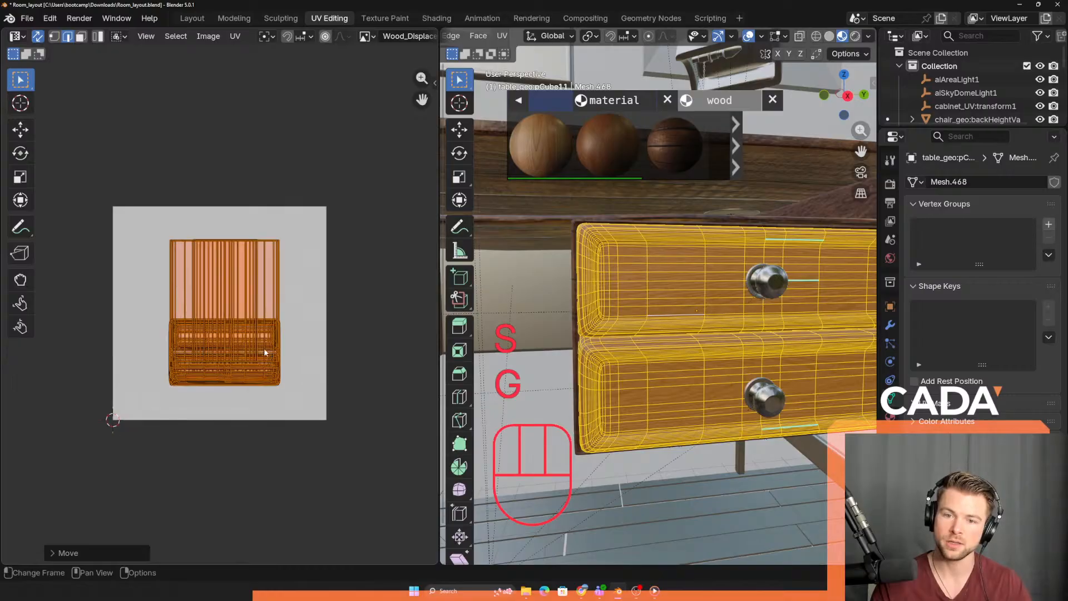
pyautogui.press('s')
pyautogui.click(323, 368)
pyautogui.press('g')
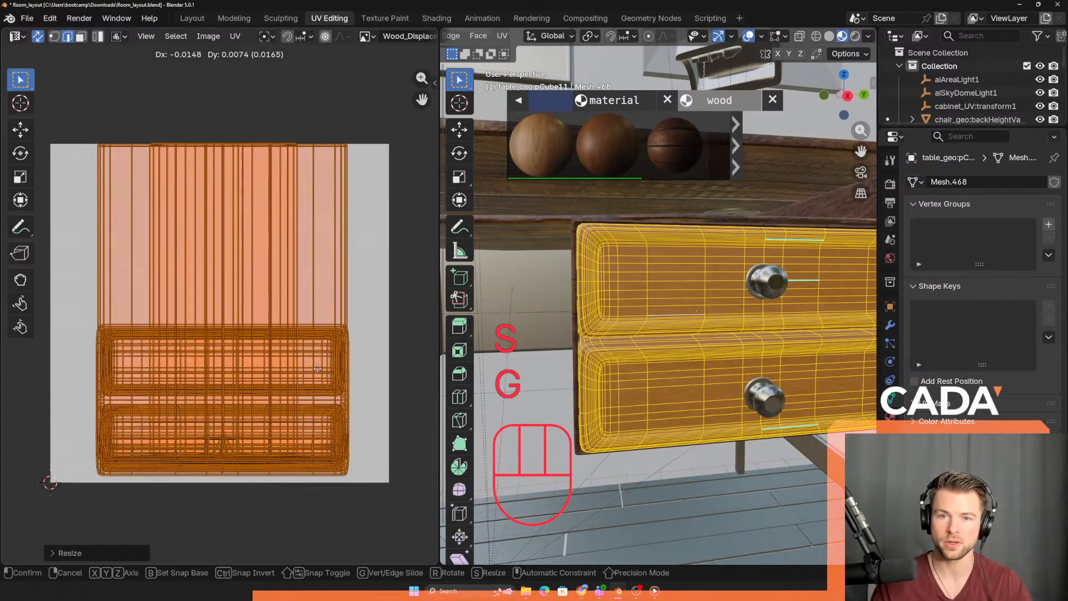
pyautogui.click(330, 370)
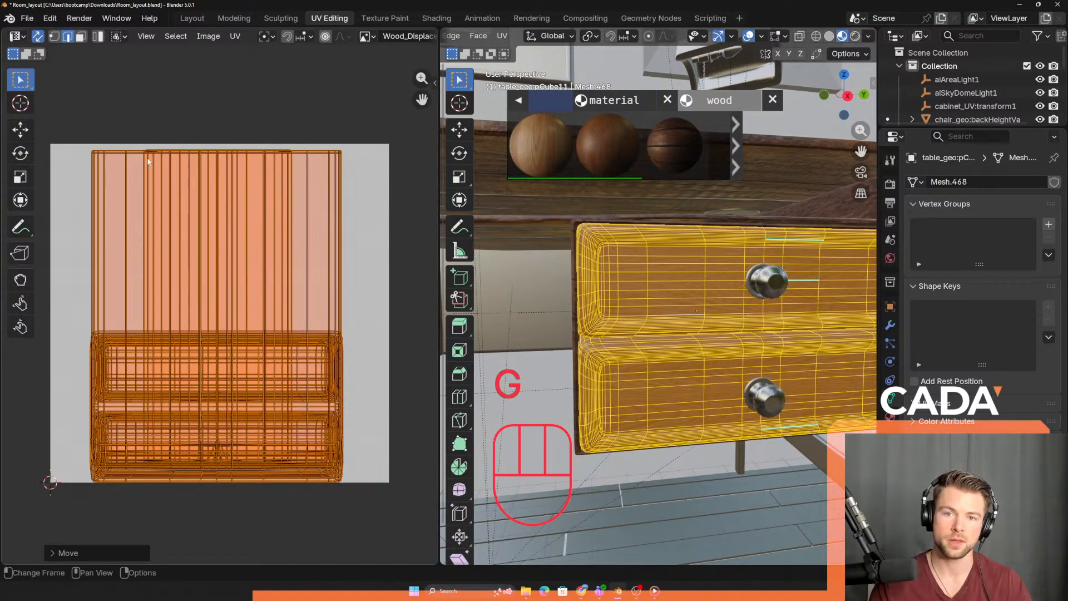
pyautogui.scroll(-7, 512, 295)
pyautogui.keyDown('shift'); pyautogui.moveTo(511, 296); pyautogui.dragTo(618, 468, button='middle'); pyautogui.keyUp('shift')
pyautogui.click(636, 305)
pyautogui.press('Tab')
# - Select the desk's drawer parts, look at the interaction mode list and toggle between Edit Mode and Object Mode
pyautogui.click(636, 303)
pyautogui.scroll(5, 634, 306)
pyautogui.keyDown('shift'); pyautogui.moveTo(551, 319); pyautogui.dragTo(643, 257, button='middle'); pyautogui.keyUp('shift')
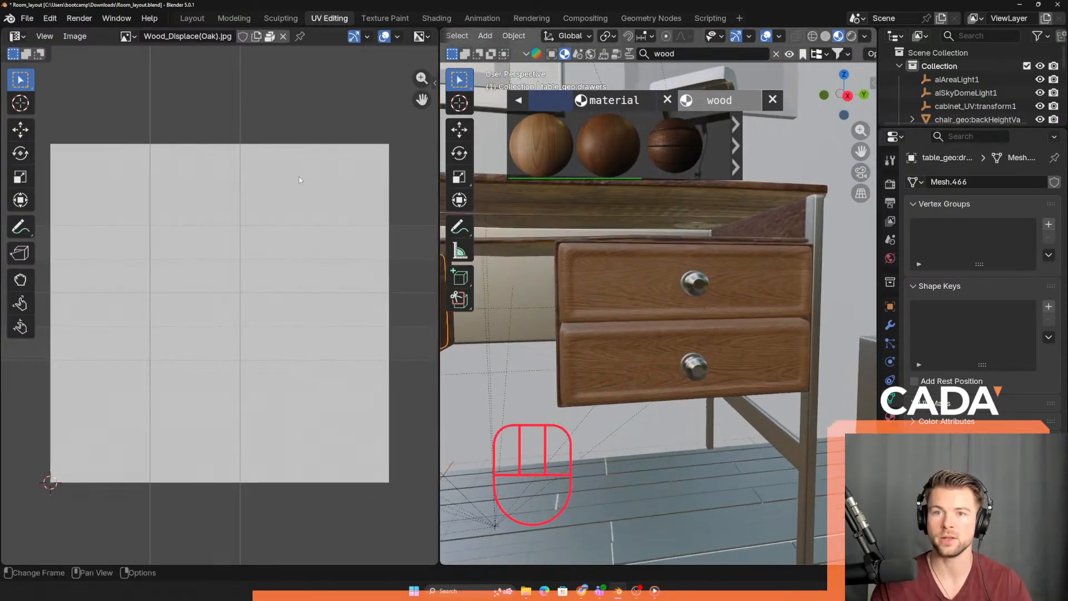
pyautogui.click(604, 306)
pyautogui.keyDown('shift'); pyautogui.moveTo(532, 313); pyautogui.dragTo(644, 319, button='middle'); pyautogui.keyUp('shift')
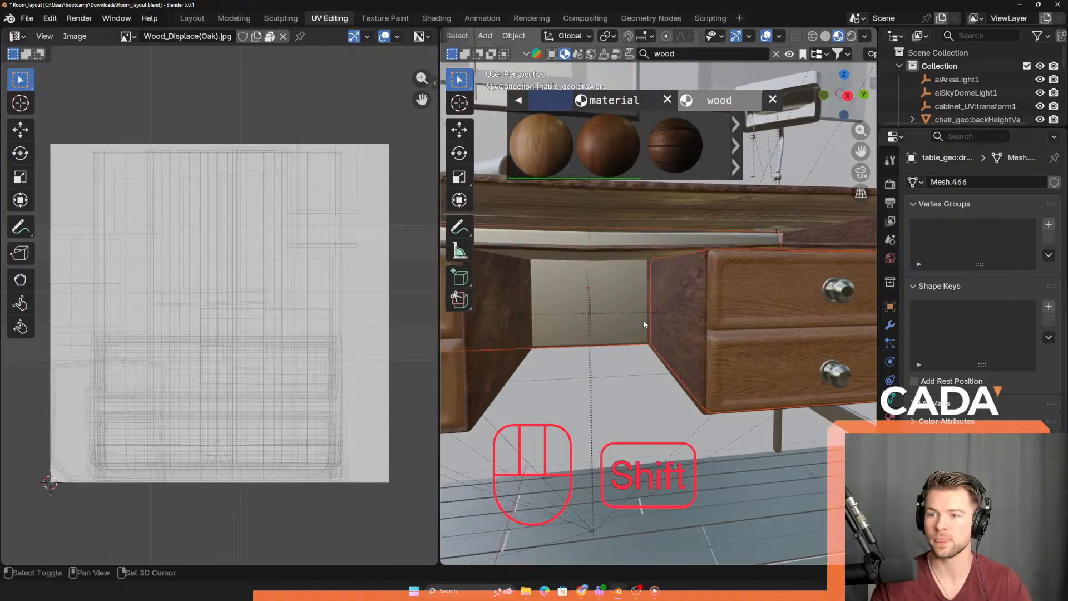
pyautogui.keyDown('shift'); pyautogui.moveTo(765, 307); pyautogui.dragTo(644, 316, button='middle'); pyautogui.keyUp('shift')
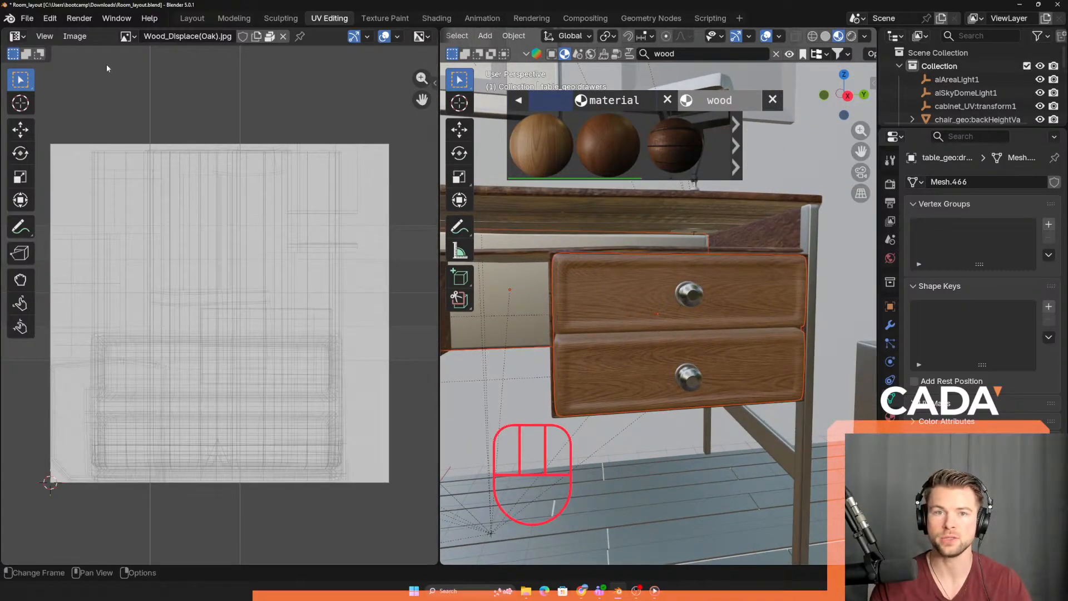
pyautogui.scroll(5, 503, 39)
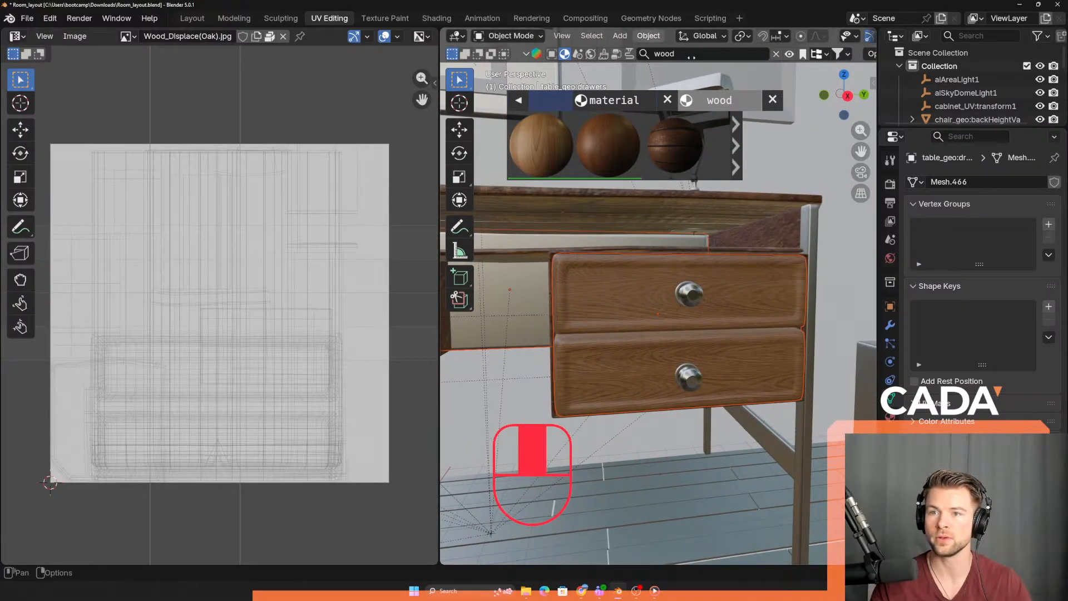
pyautogui.click(510, 36)
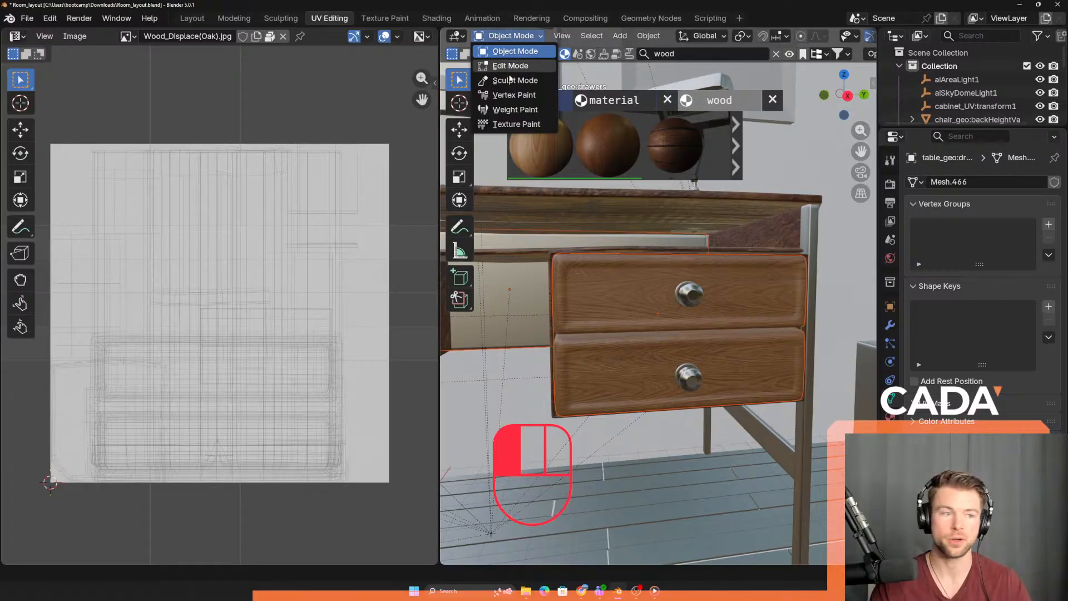
pyautogui.click(518, 37)
pyautogui.press('Tab')
pyautogui.press('Tab')
pyautogui.press('Tab')
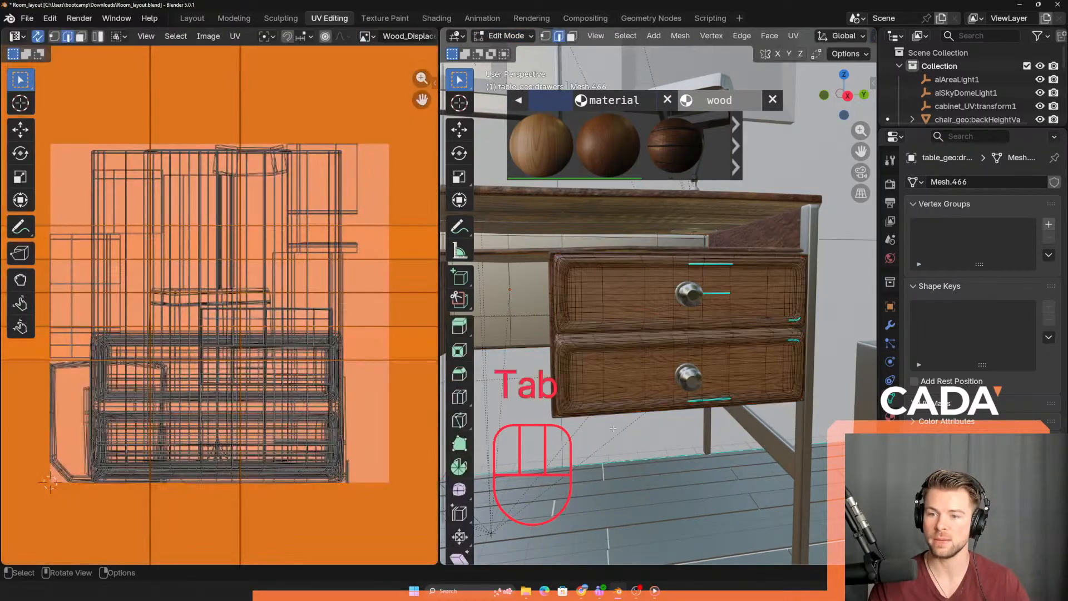
pyautogui.press('Tab')
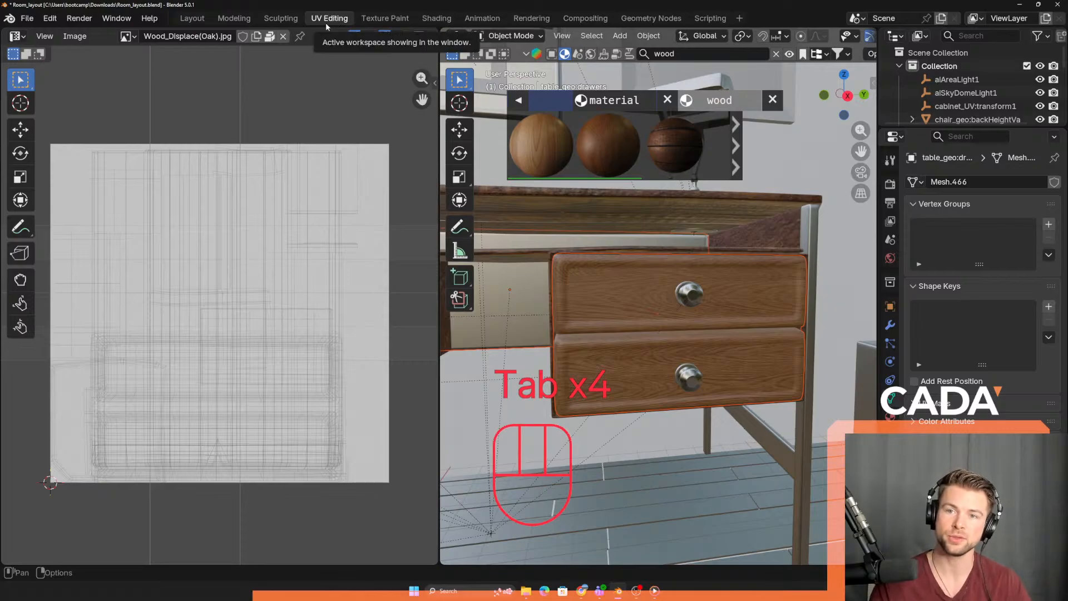
# - Select the desk's left drawers, enter Edit Mode and scale their UVs down strongly in several passes
pyautogui.keyDown('shift'); pyautogui.moveTo(564, 282); pyautogui.dragTo(635, 269, button='middle'); pyautogui.keyUp('shift')
pyautogui.keyDown('shift'); pyautogui.moveTo(604, 301); pyautogui.dragTo(743, 295, button='middle'); pyautogui.keyUp('shift')
pyautogui.click(585, 260)
pyautogui.keyDown('shift'); pyautogui.moveTo(653, 294); pyautogui.dragTo(706, 302, button='middle'); pyautogui.keyUp('shift')
pyautogui.press('Tab')
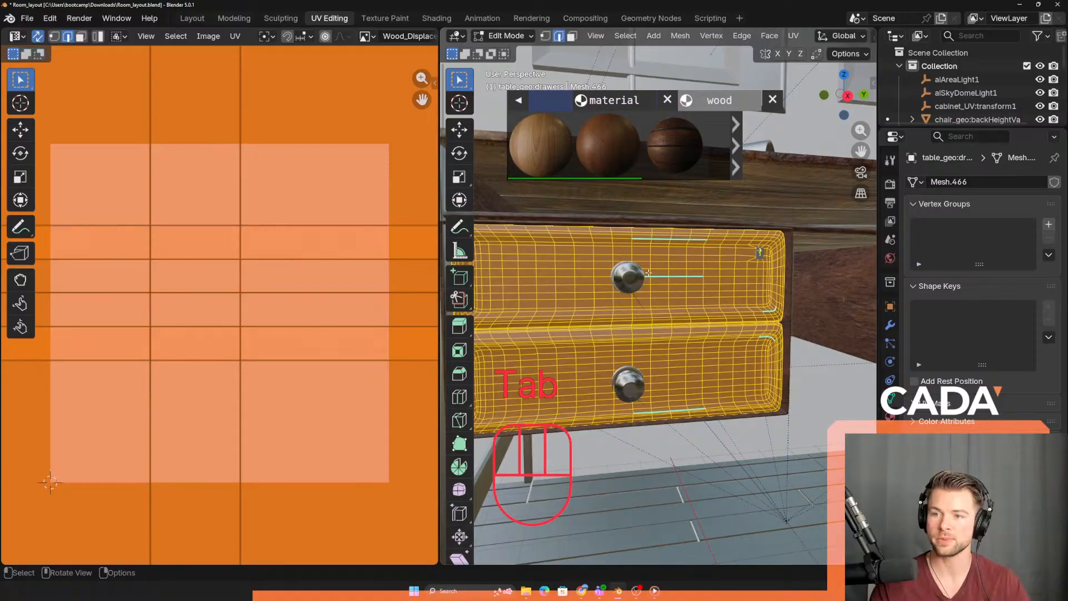
pyautogui.press('s')
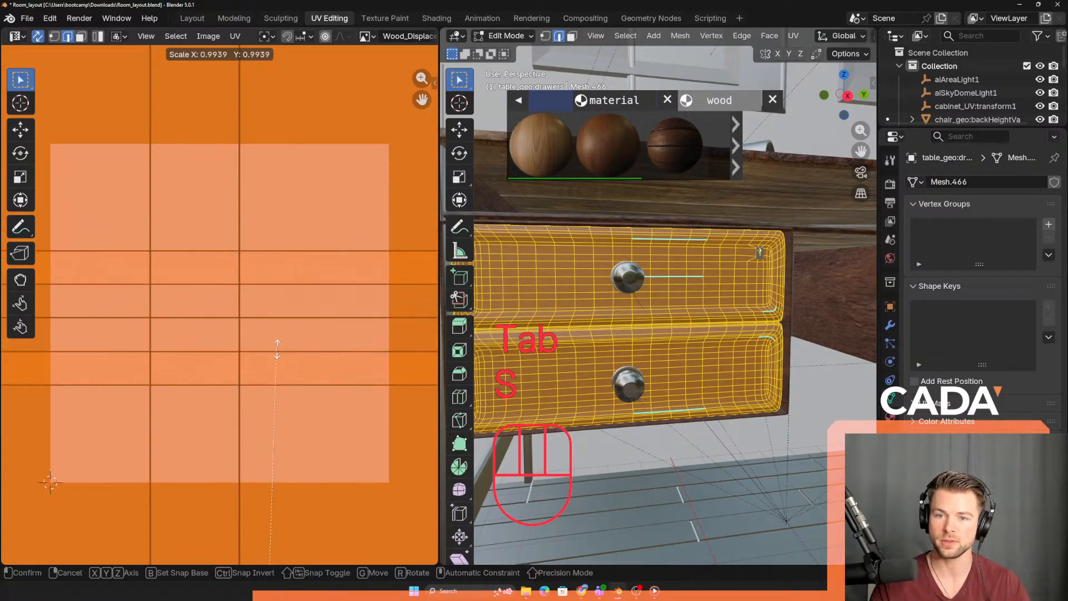
pyautogui.click(274, 467)
pyautogui.scroll(-5, 280, 424)
pyautogui.press('s')
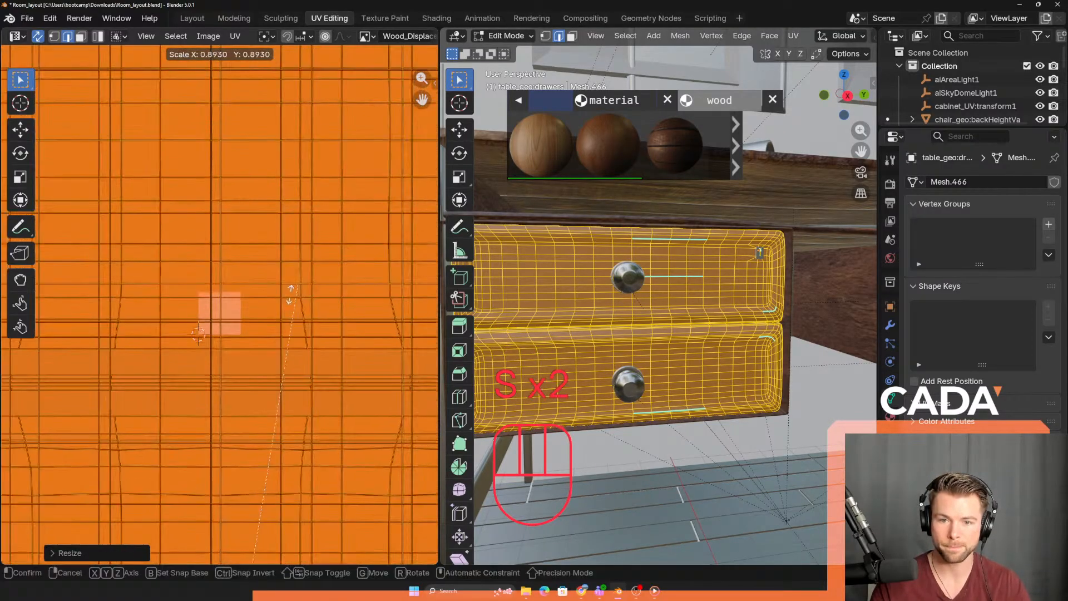
pyautogui.click(263, 424)
pyautogui.press('s')
pyautogui.click(247, 483)
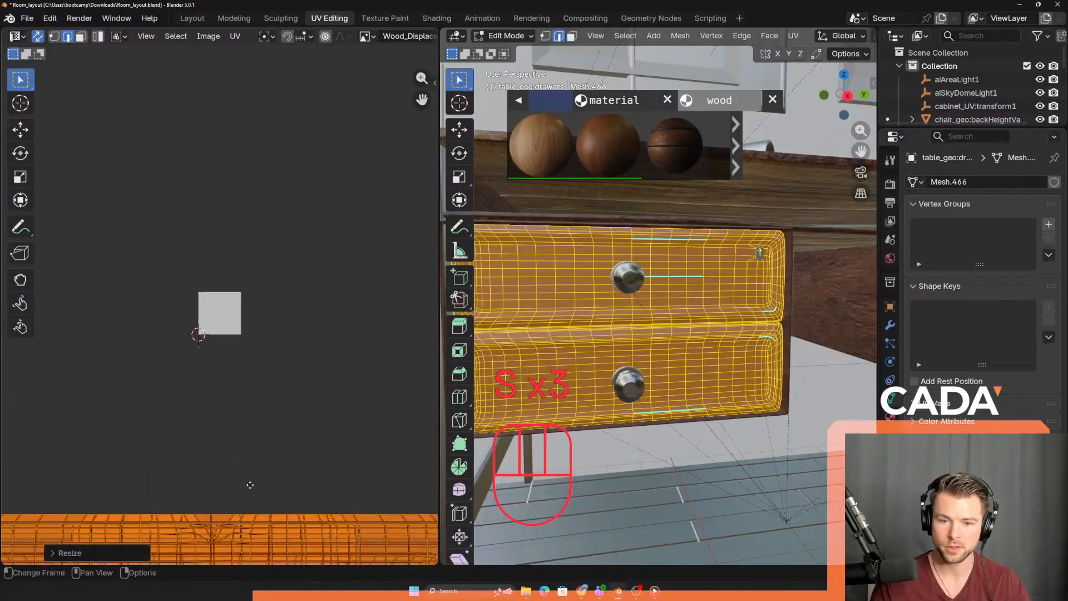
# - Move the left drawers' UVs to the texture tile, shrink them further and place them over the tile
pyautogui.press('g')
pyautogui.click(296, 303)
pyautogui.scroll(-9, 301, 307)
pyautogui.press('s')
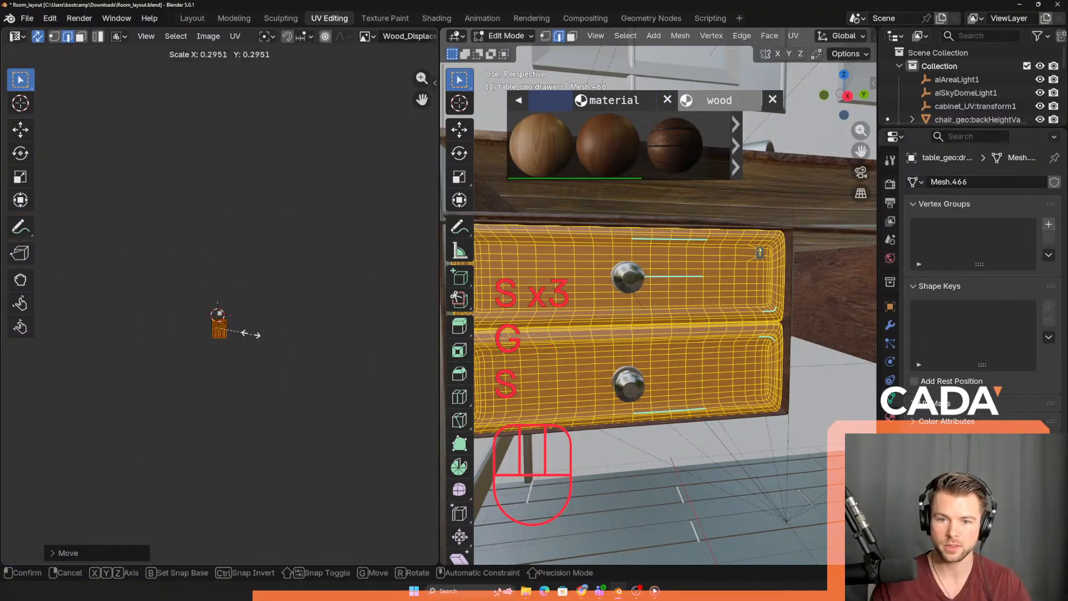
pyautogui.click(234, 337)
pyautogui.scroll(10, 230, 338)
pyautogui.press('g')
pyautogui.click(246, 244)
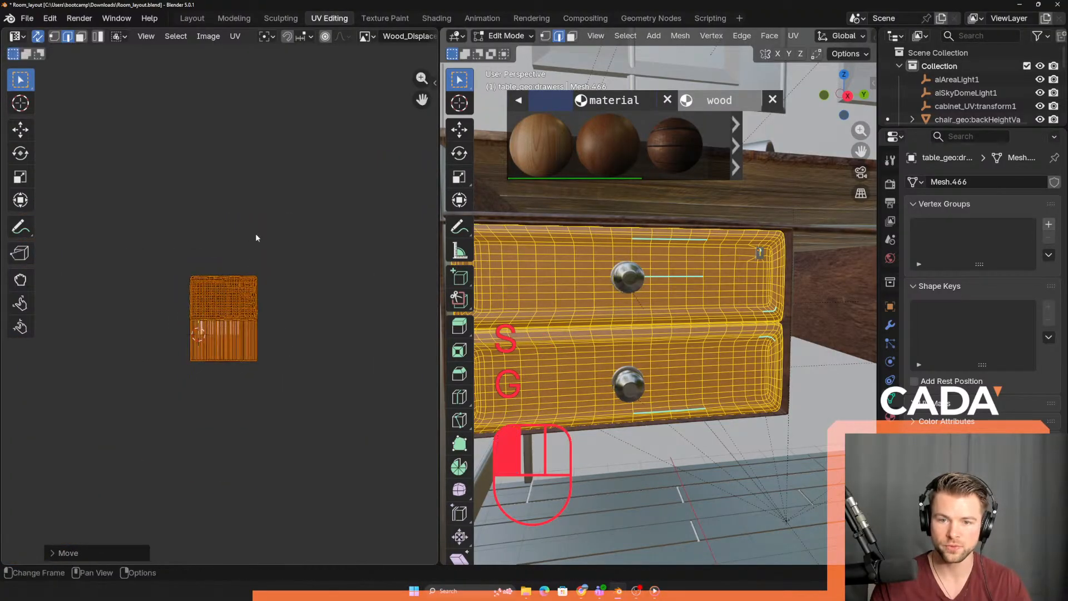
# - Scale and centre the left drawers' UVs to span the texture tile's height, and leave Edit Mode
pyautogui.scroll(5, 370, 351)
pyautogui.press('s')
pyautogui.click(286, 336)
pyautogui.press('g')
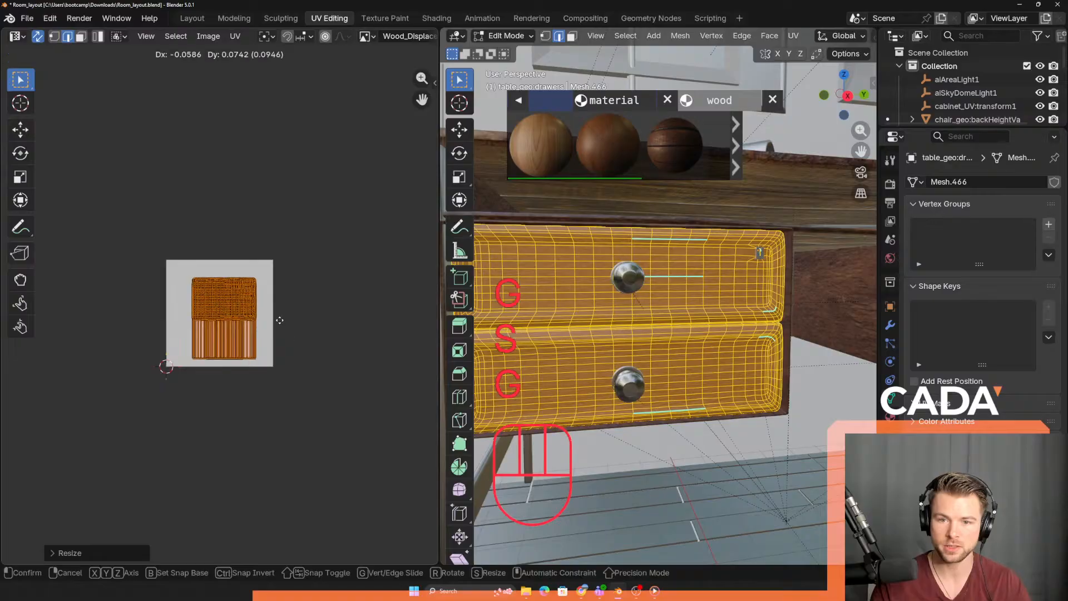
pyautogui.click(278, 317)
pyautogui.press('s')
pyautogui.click(300, 322)
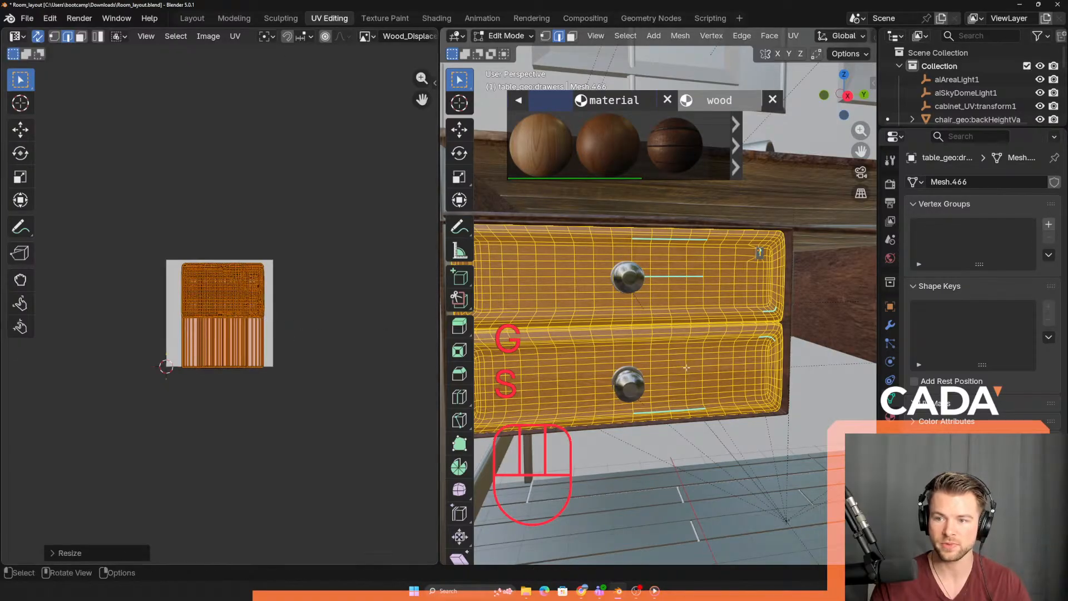
pyautogui.click(335, 312)
pyautogui.press('Tab')
# - Return to the Layout workspace and inspect the wood grain on the desk's drawers
pyautogui.scroll(-4, 686, 320)
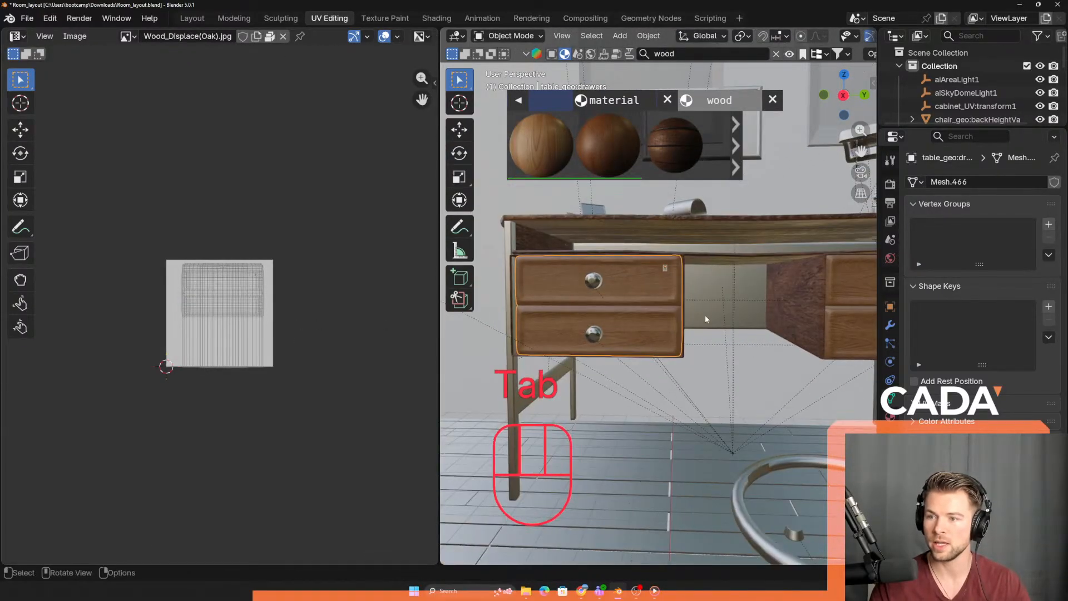
pyautogui.moveTo(706, 317); pyautogui.dragTo(718, 367, button='middle')
pyautogui.click(189, 18)
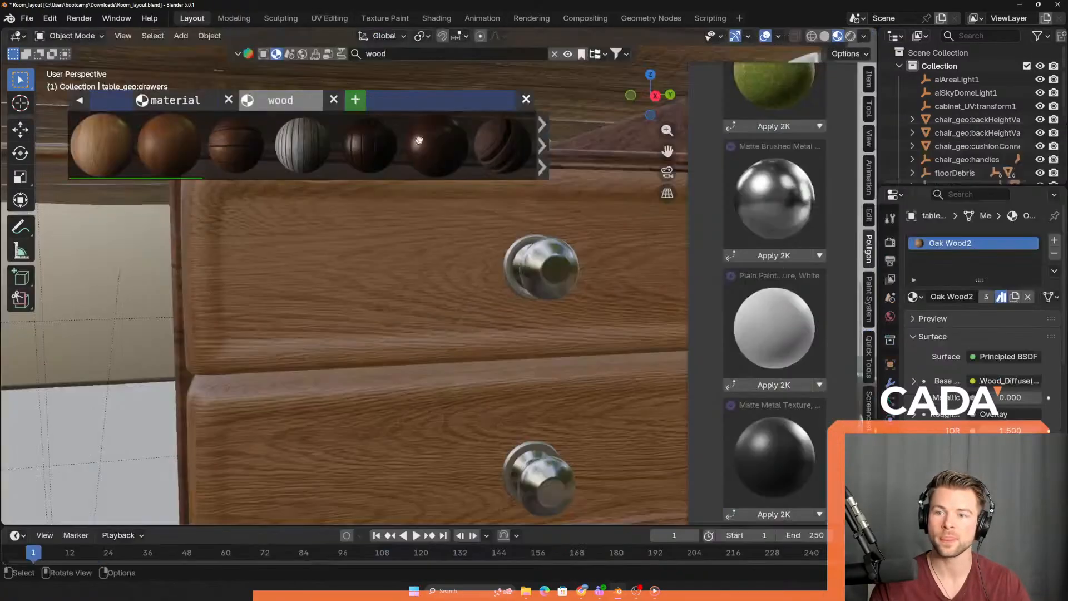
pyautogui.scroll(-6, 401, 272)
pyautogui.moveTo(401, 273); pyautogui.dragTo(472, 282, button='middle')
pyautogui.scroll(4, 537, 220)
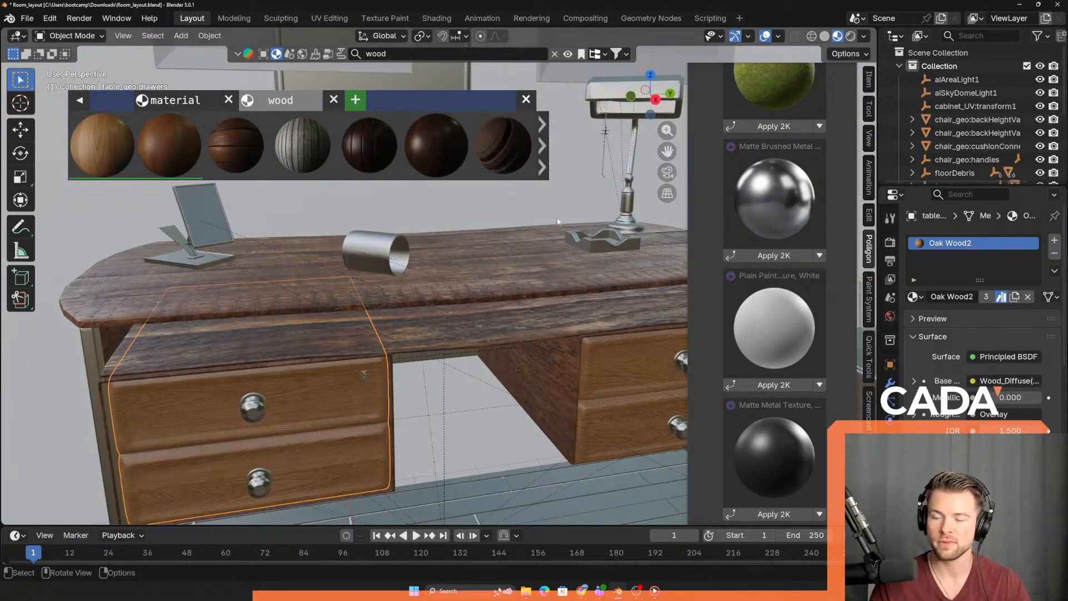
# - Select the coffee mug on the desk, collapse the material asset bar and hide the viewport sidebar
pyautogui.moveTo(558, 221); pyautogui.dragTo(469, 319, button='middle')
pyautogui.click(389, 333)
pyautogui.rightClick(469, 320)
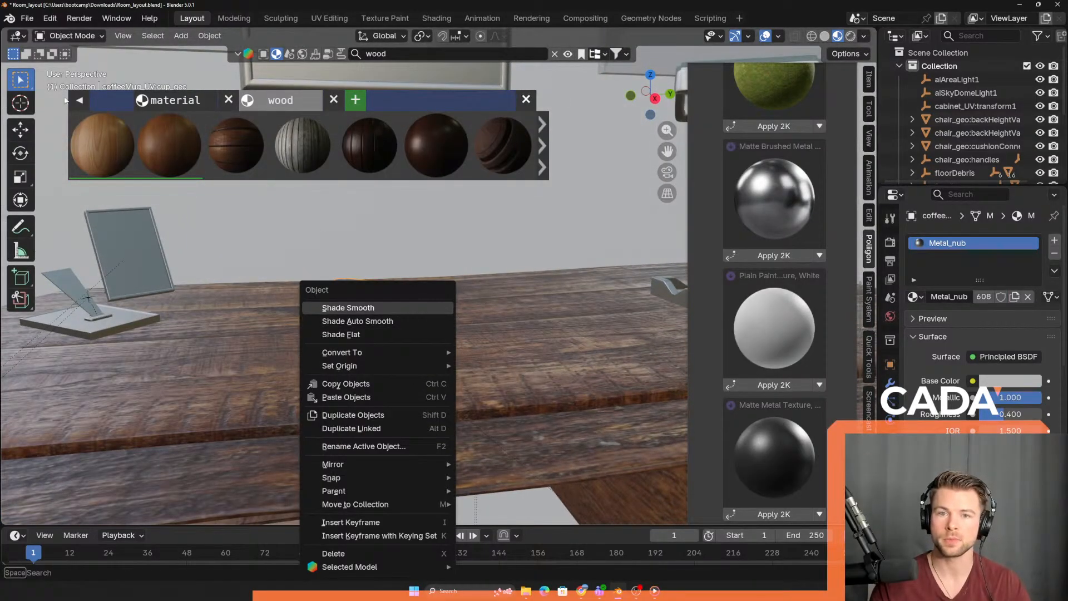
pyautogui.click(238, 54)
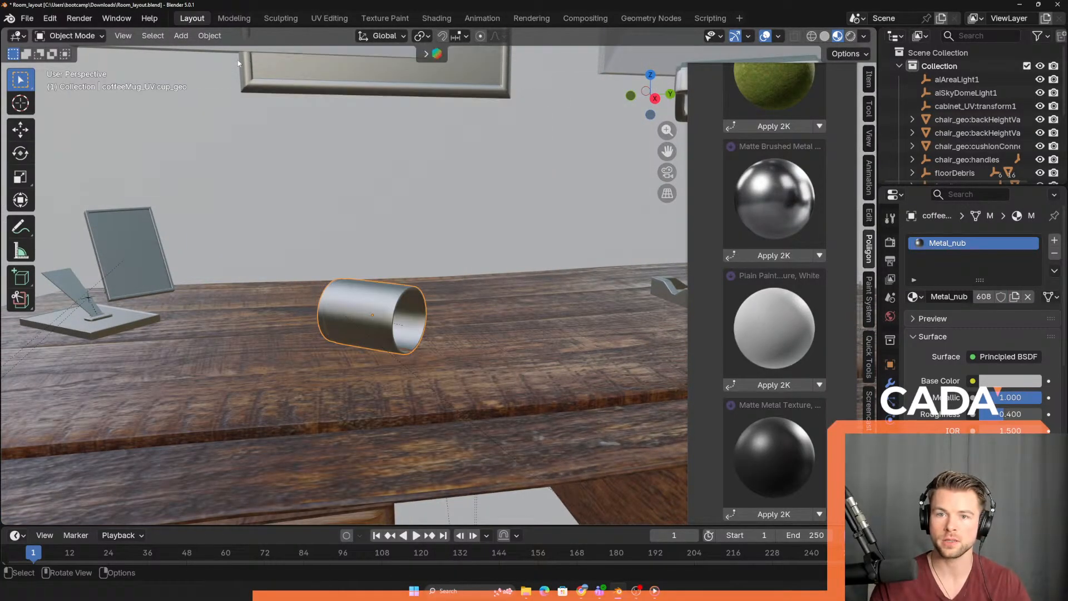
pyautogui.click(426, 54)
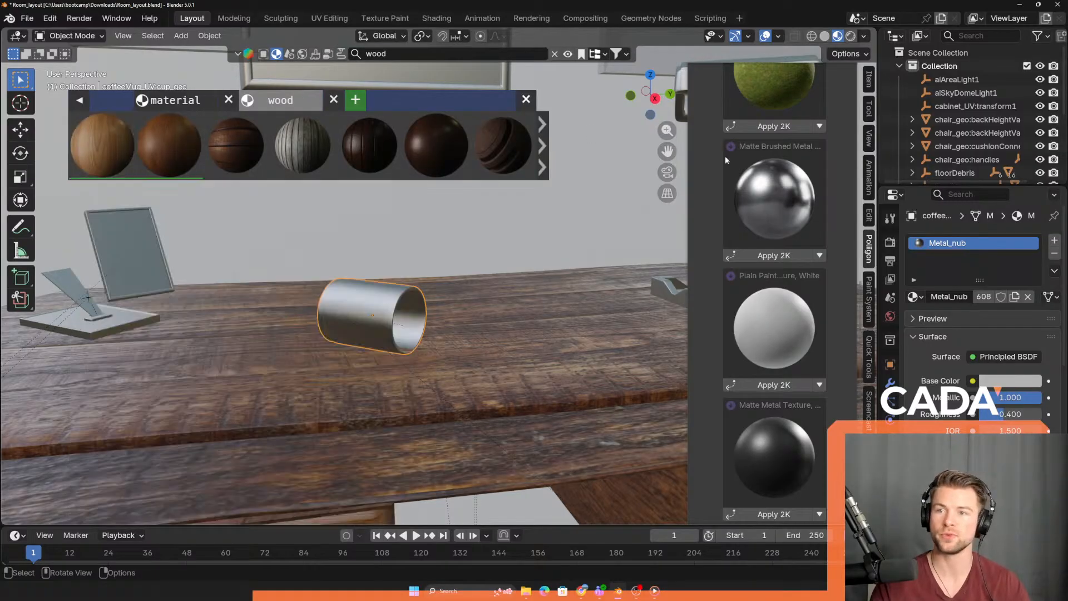
pyautogui.click(868, 78)
pyautogui.press('n')
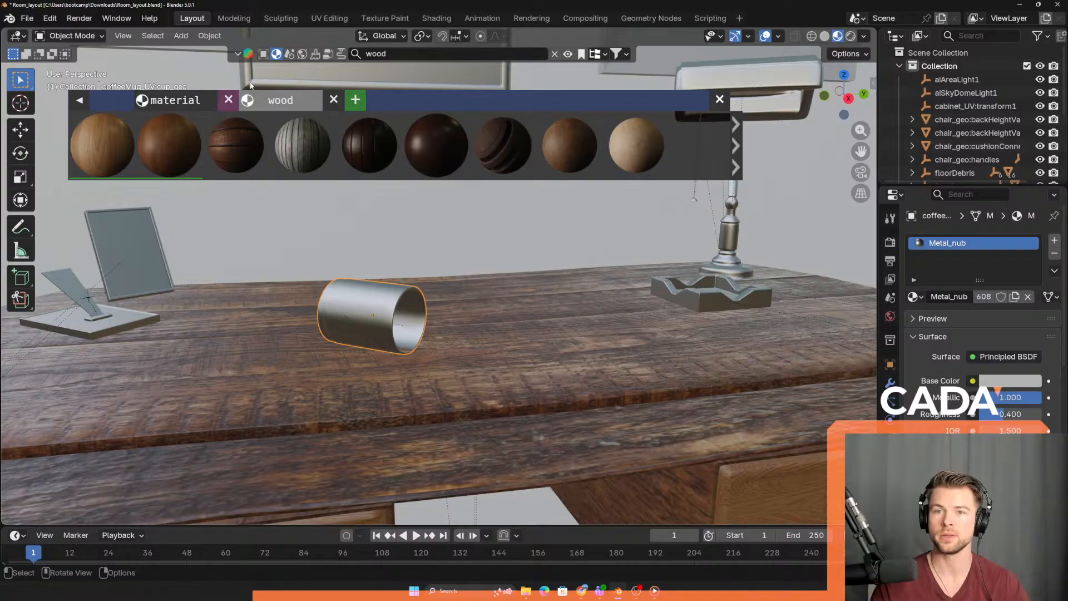
pyautogui.click(235, 53)
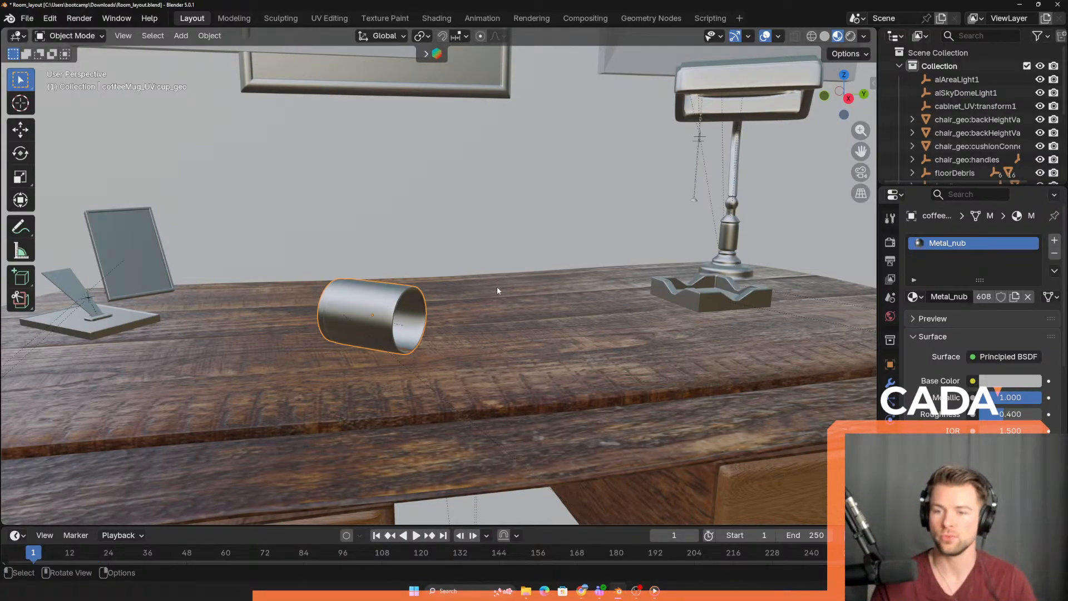
# - Examine the desk's tabletop and drawers up close and within the room, selecting each to check its wood material
pyautogui.scroll(-10, 496, 288)
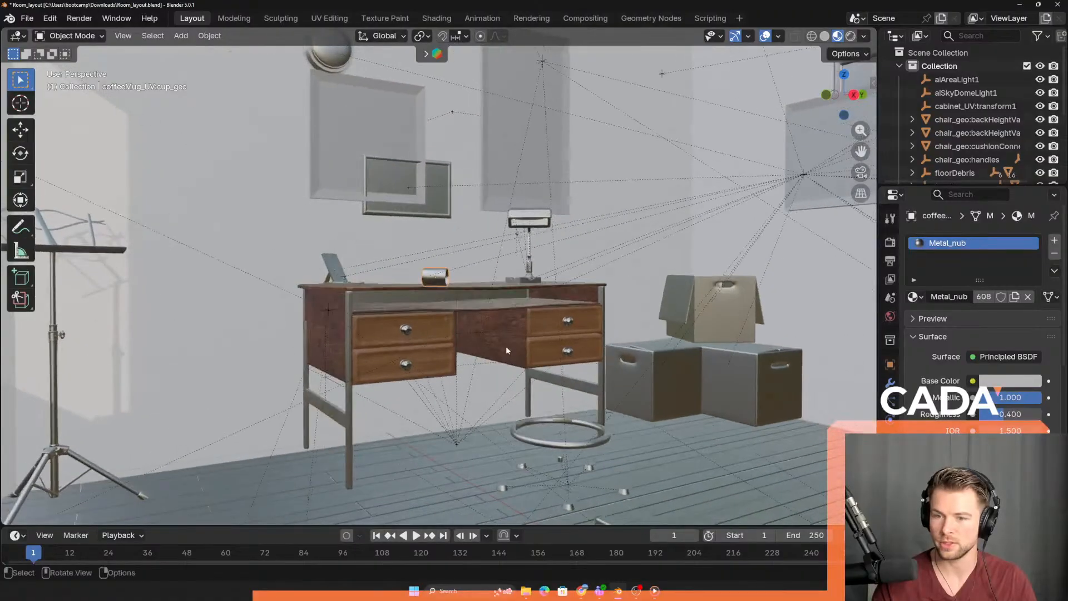
pyautogui.scroll(4, 506, 349)
pyautogui.moveTo(502, 383); pyautogui.dragTo(502, 328, button='middle')
pyautogui.moveTo(493, 334); pyautogui.dragTo(366, 235, button='middle')
pyautogui.click(527, 217)
pyautogui.click(433, 315)
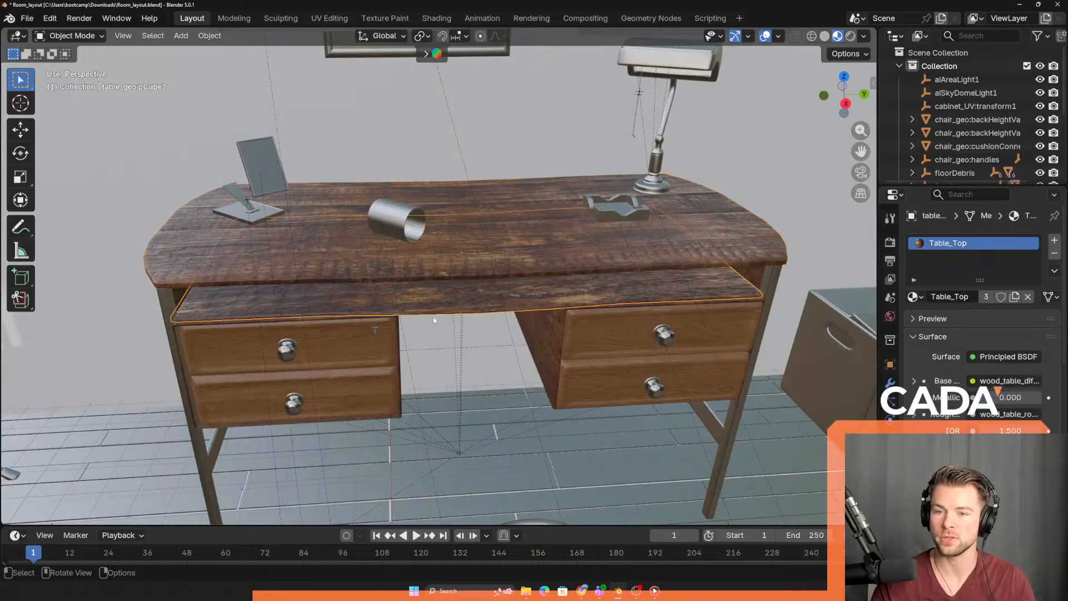
pyautogui.click(381, 359)
pyautogui.moveTo(381, 358); pyautogui.dragTo(383, 312, button='middle')
pyautogui.scroll(3, 440, 261)
pyautogui.scroll(3, 445, 251)
pyautogui.moveTo(445, 259); pyautogui.dragTo(566, 311, button='middle')
pyautogui.scroll(-4, 453, 190)
pyautogui.scroll(-3, 305, 375)
pyautogui.scroll(-2, 546, 346)
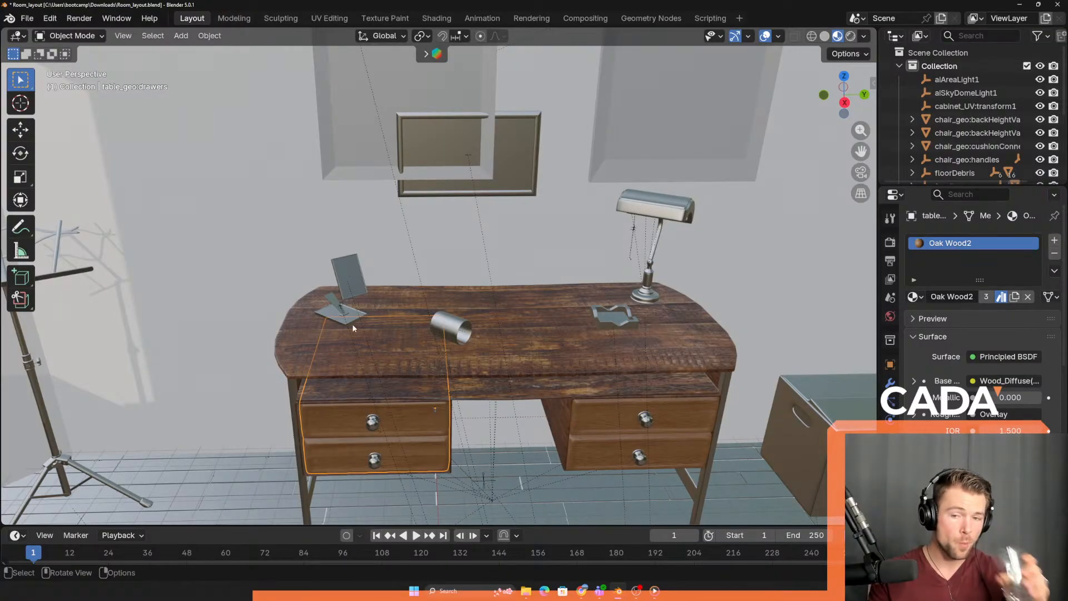
pyautogui.scroll(-4, 412, 283)
pyautogui.scroll(1, 412, 282)
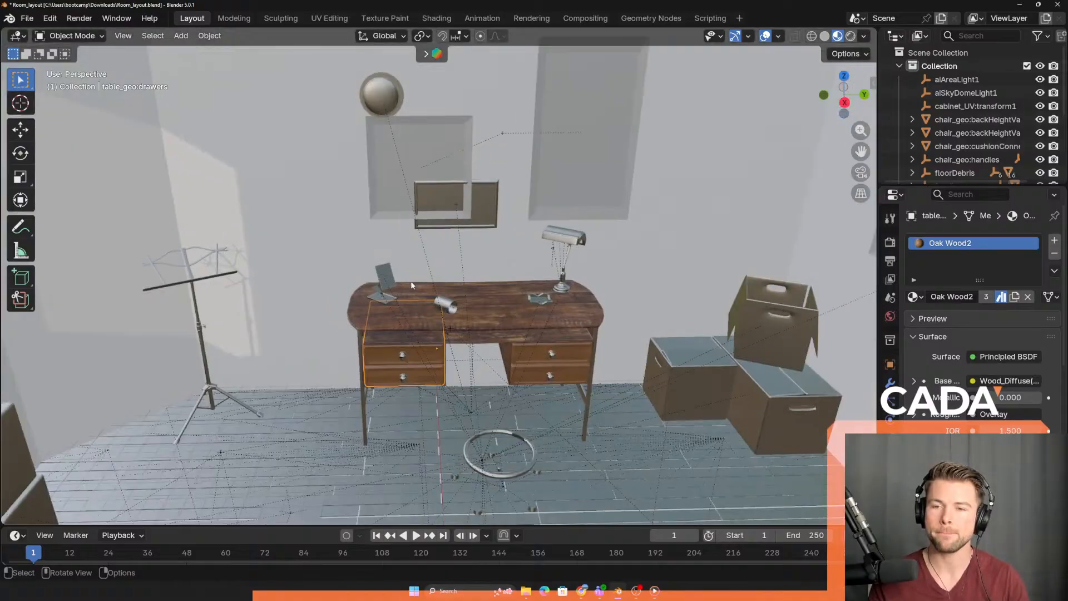
pyautogui.scroll(3, 466, 300)
pyautogui.moveTo(508, 433); pyautogui.dragTo(258, 147, button='middle')
# - Extend the selection of tabletop and left drawers with the right drawers and the remaining drawer knobs
pyautogui.moveTo(196, 194); pyautogui.dragTo(474, 248, button='middle')
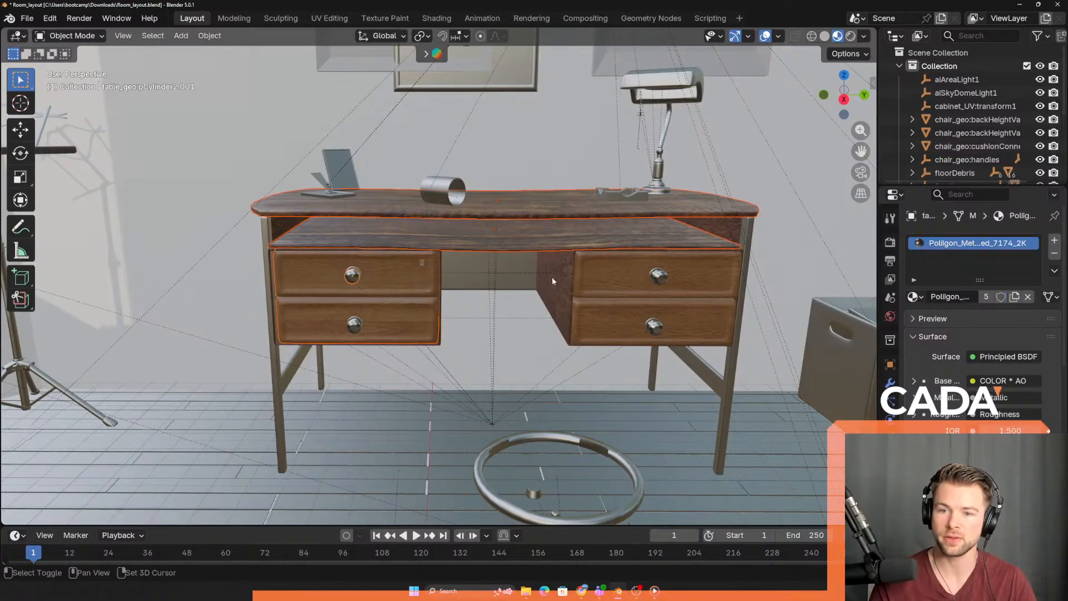
pyautogui.keyDown('shift'); pyautogui.click(657, 327); pyautogui.keyUp('shift')
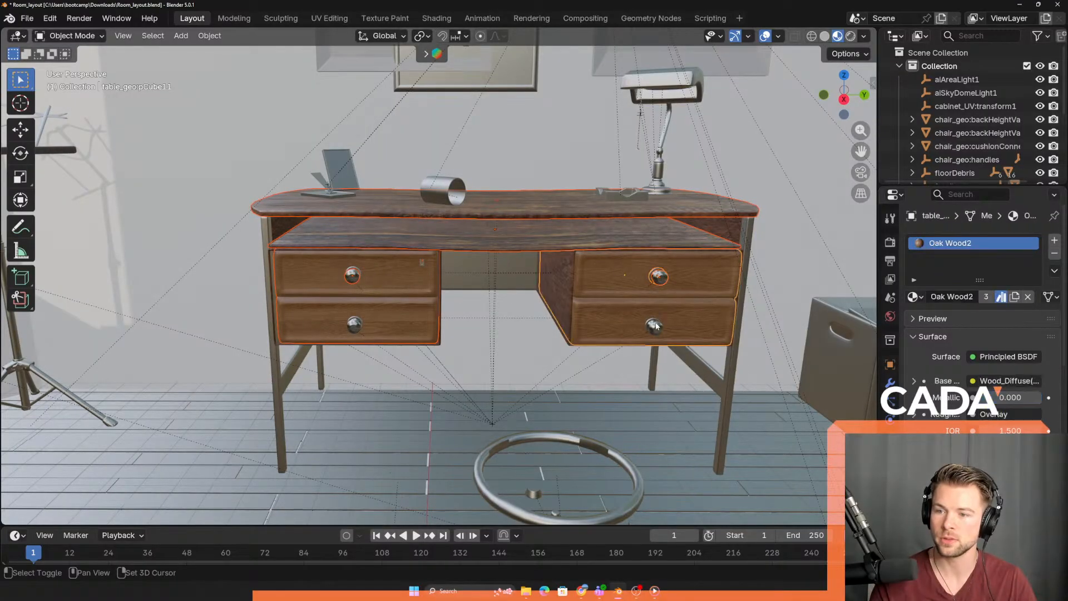
pyautogui.keyDown('shift'); pyautogui.click(654, 328); pyautogui.keyUp('shift')
pyautogui.scroll(5, 644, 329)
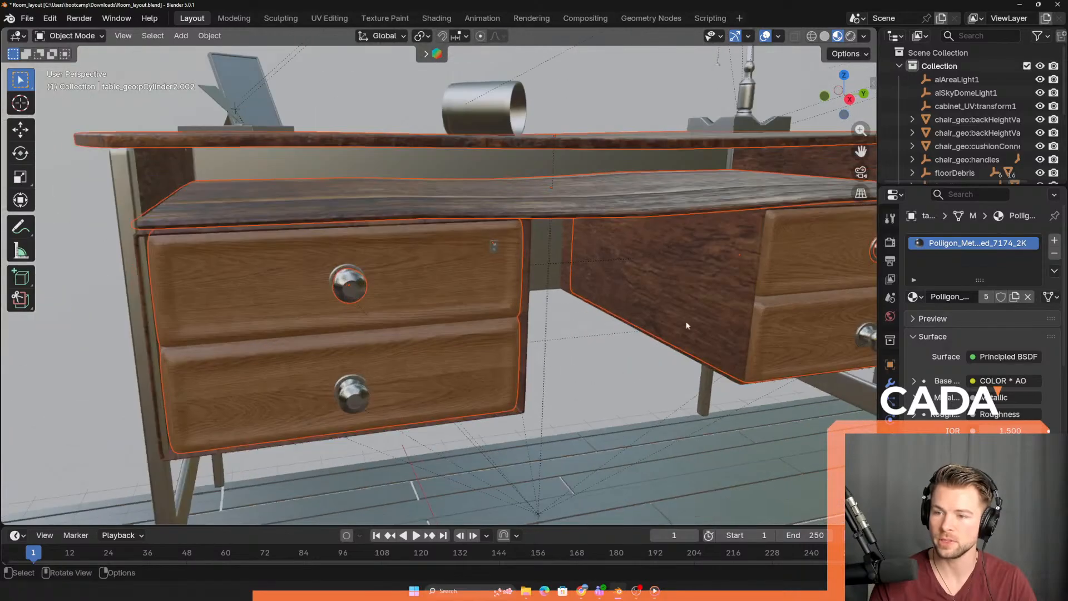
pyautogui.keyDown('shift'); pyautogui.click(863, 338); pyautogui.keyUp('shift')
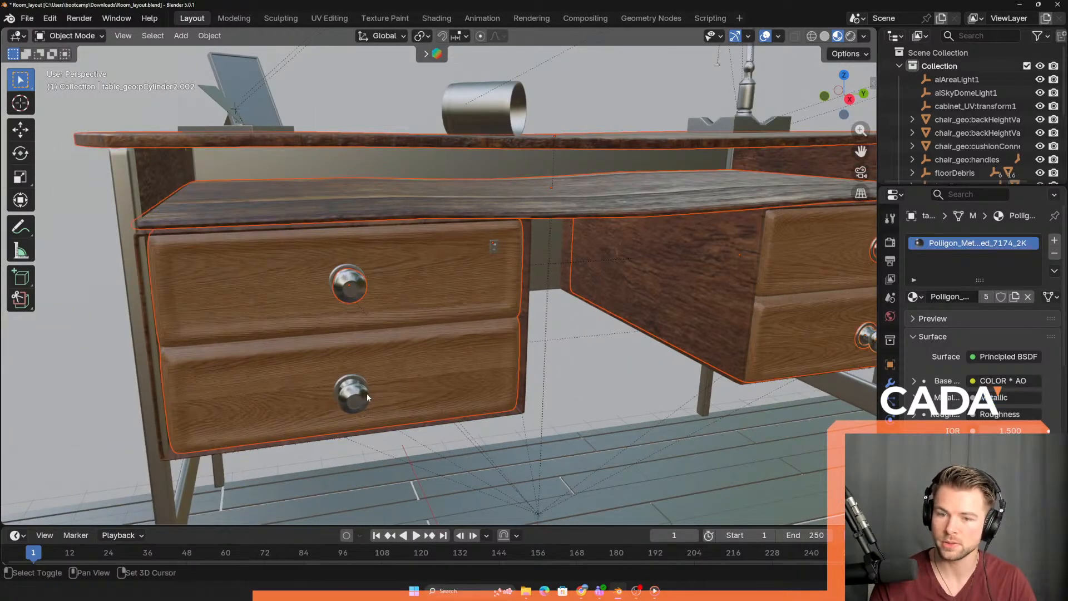
pyautogui.keyDown('shift'); pyautogui.click(348, 382); pyautogui.keyUp('shift')
pyautogui.keyDown('shift'); pyautogui.click(228, 342); pyautogui.keyUp('shift')
# - Add the desk's dark wood side panels and metal legs to the selection
pyautogui.moveTo(160, 328); pyautogui.dragTo(268, 248, button='middle')
pyautogui.keyDown('shift'); pyautogui.click(269, 250); pyautogui.keyUp('shift')
pyautogui.keyDown('shift'); pyautogui.click(251, 254); pyautogui.keyUp('shift')
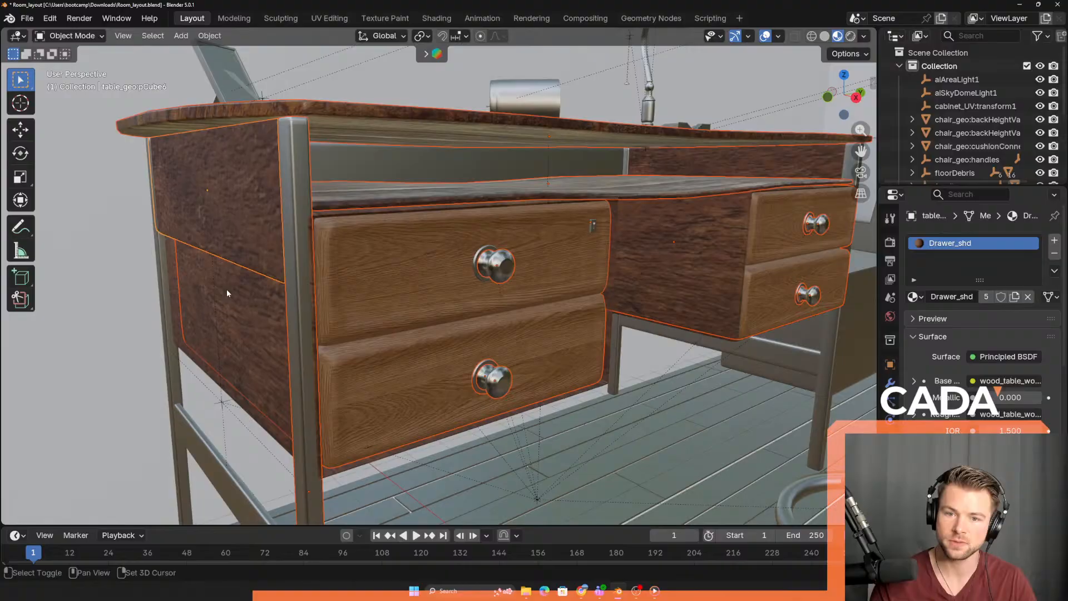
pyautogui.keyDown('shift'); pyautogui.click(167, 288); pyautogui.keyUp('shift')
pyautogui.scroll(-4, 356, 398)
pyautogui.moveTo(517, 365); pyautogui.dragTo(377, 370, button='middle')
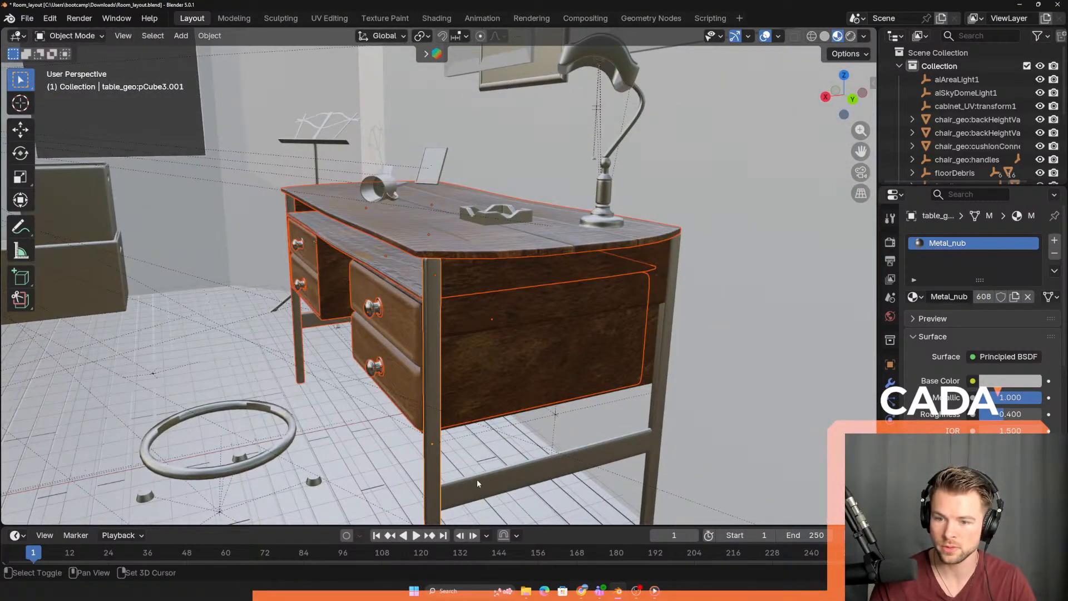
pyautogui.moveTo(237, 330); pyautogui.dragTo(384, 285, button='middle')
pyautogui.keyDown('shift'); pyautogui.click(556, 296); pyautogui.keyUp('shift')
# - Try moving the selected desk parts to check that every piece is included, cancelling each move
pyautogui.press('g')
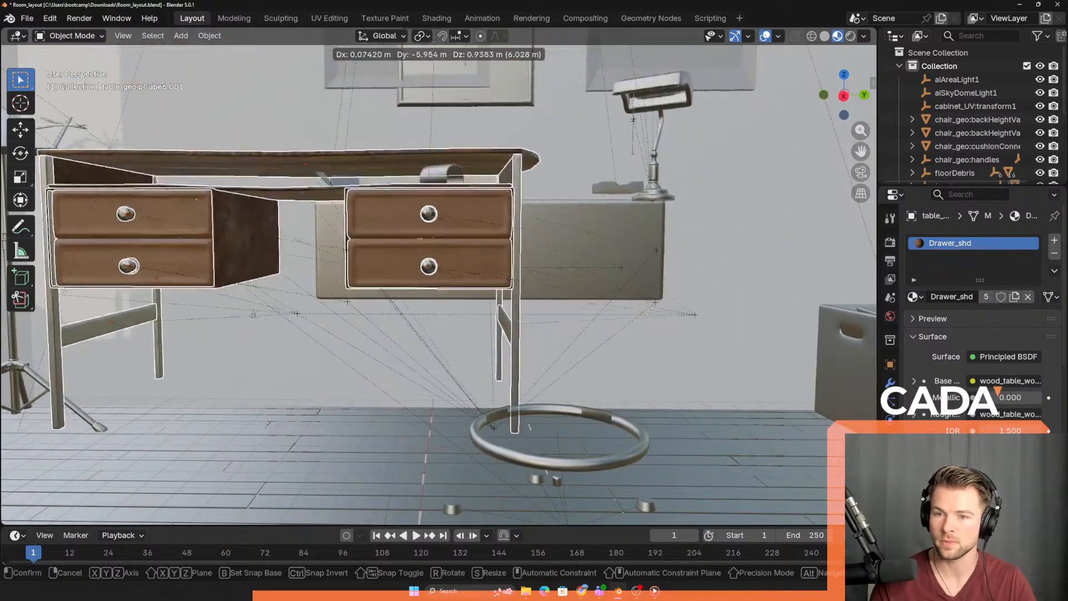
pyautogui.rightClick(376, 270)
pyautogui.scroll(2, 375, 269)
pyautogui.scroll(3, 289, 300)
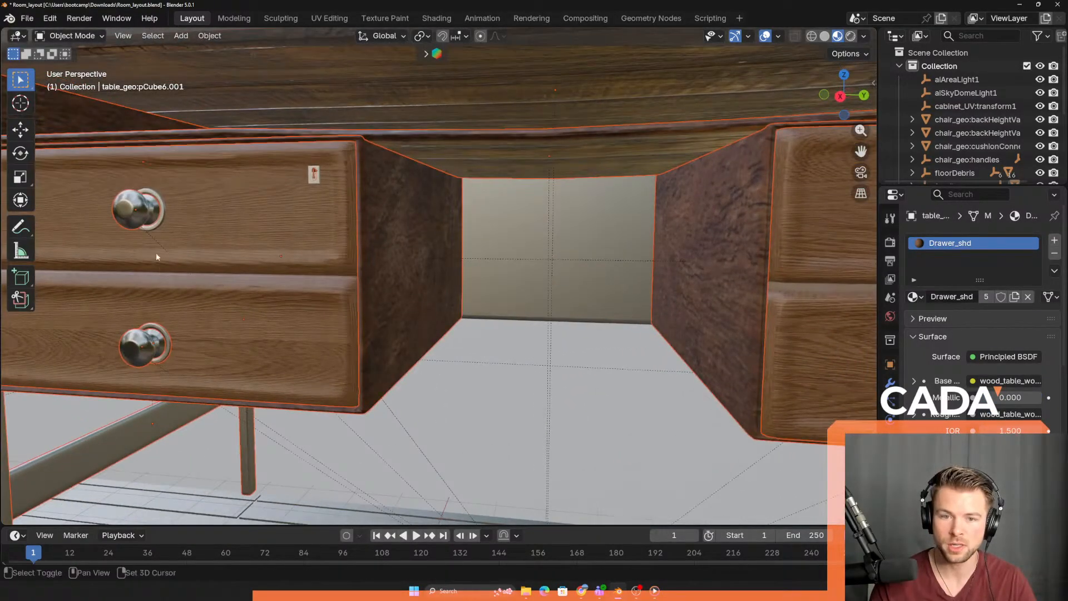
pyautogui.scroll(-5, 185, 217)
pyautogui.press('g')
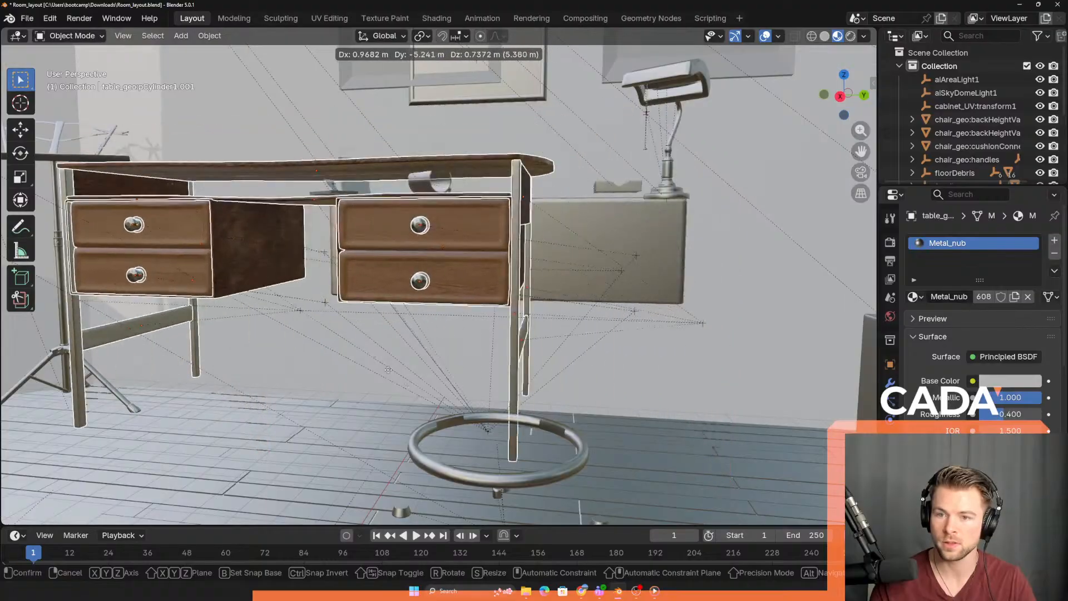
pyautogui.rightClick(529, 270)
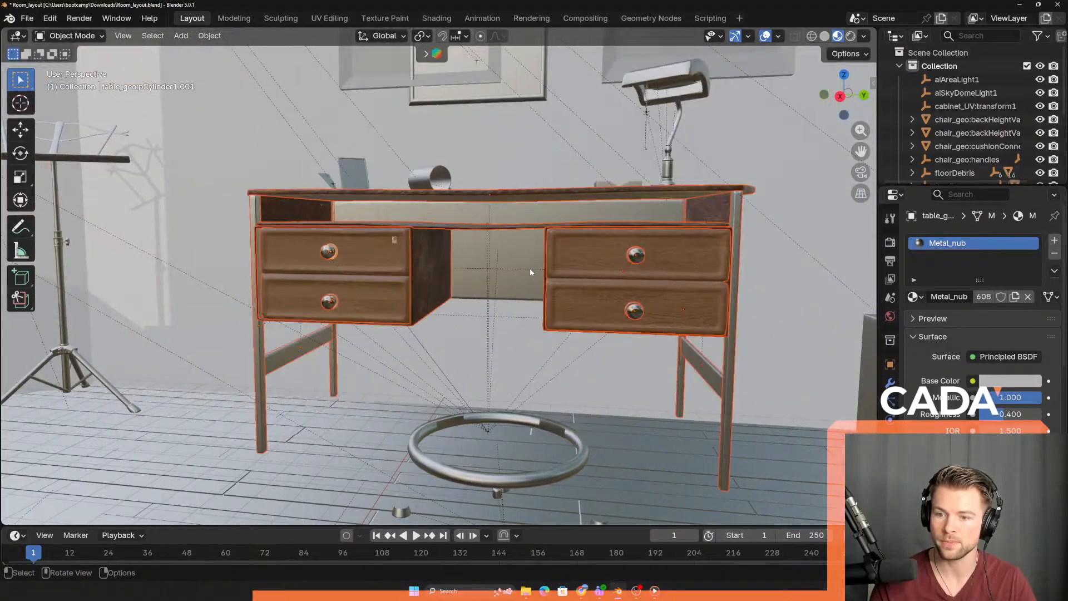
pyautogui.scroll(-3, 526, 272)
pyautogui.moveTo(516, 279); pyautogui.dragTo(517, 292, button='middle')
pyautogui.press('g')
pyautogui.rightClick(431, 279)
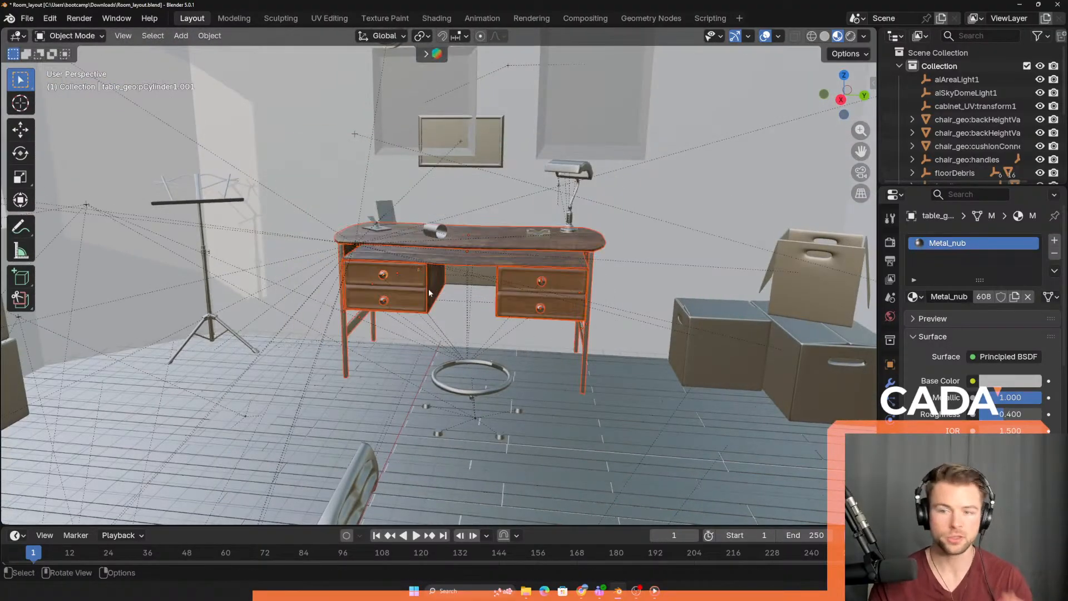
# - Move the whole selected desk along the Y axis to a spot outside the room
pyautogui.scroll(-10, 415, 306)
pyautogui.moveTo(341, 315); pyautogui.dragTo(362, 342, button='middle')
pyautogui.press('g')
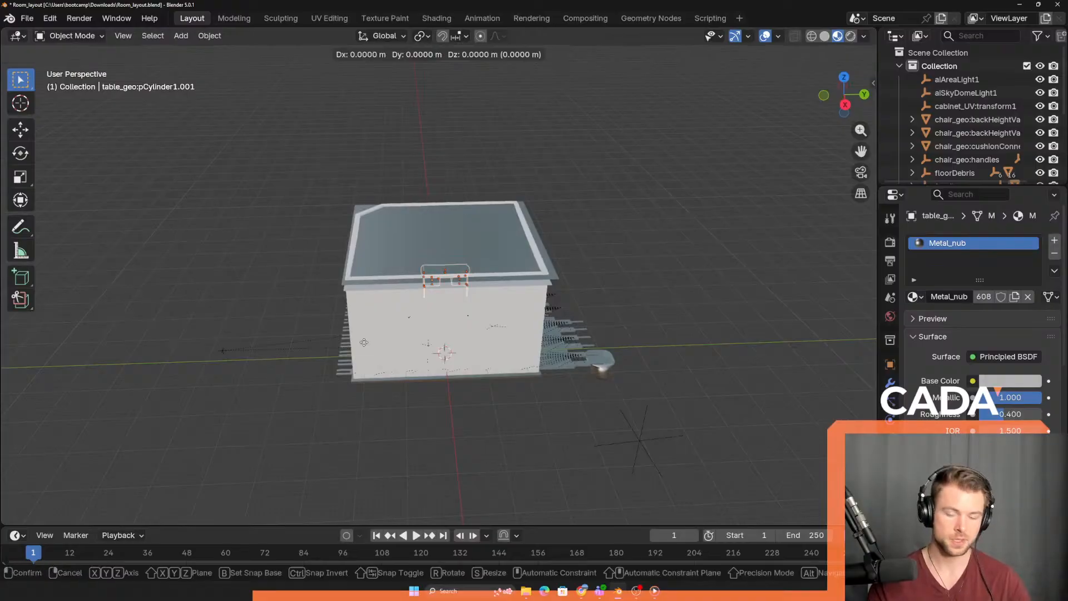
pyautogui.press('y')
pyautogui.click(153, 343)
# - Try to isolate the desk by selecting and deleting the room and its other objects, and undo the deletion
pyautogui.moveTo(291, 96); pyautogui.dragTo(651, 483)
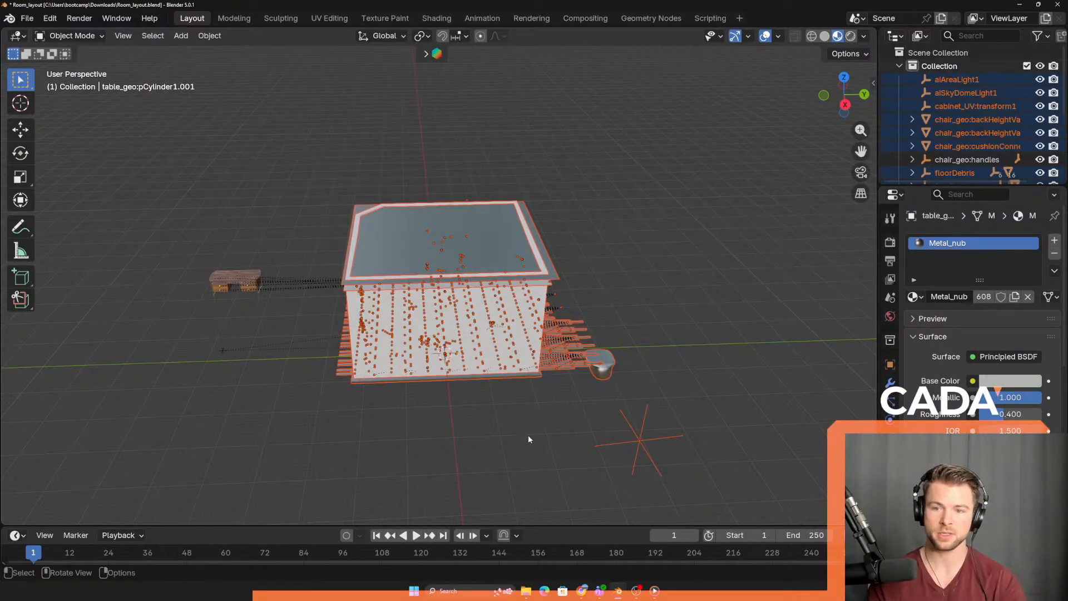
pyautogui.press('Delete')
pyautogui.scroll(-1, 441, 253)
pyautogui.moveTo(395, 322); pyautogui.dragTo(423, 297, button='middle')
pyautogui.hotkey('ctrl', 'z')
# - Select all of the desk's parts standing outside the room and apply all transforms to them
pyautogui.scroll(4, 342, 314)
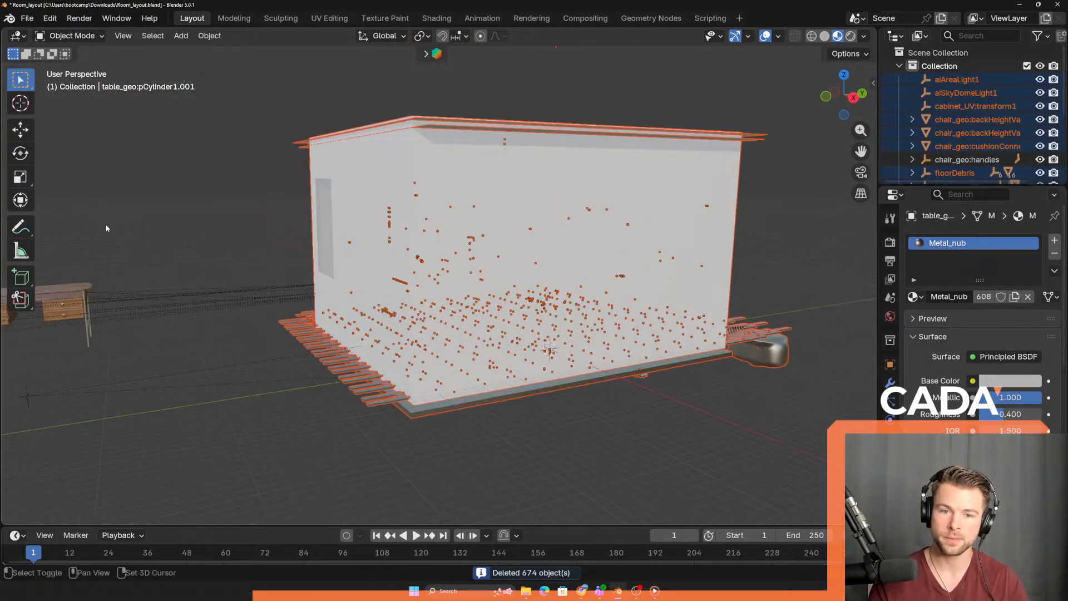
pyautogui.keyDown('shift'); pyautogui.moveTo(105, 224); pyautogui.dragTo(256, 248, button='middle'); pyautogui.keyUp('shift')
pyautogui.moveTo(241, 246); pyautogui.dragTo(513, 399)
pyautogui.moveTo(507, 403); pyautogui.dragTo(405, 397, button='middle')
pyautogui.hotkey('ctrl', 'a')
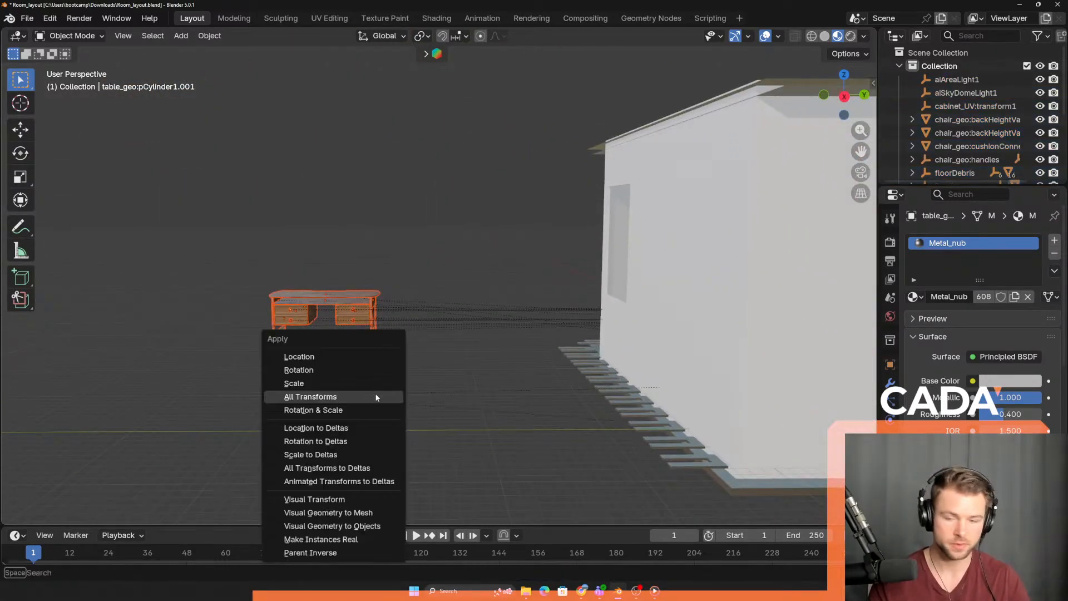
pyautogui.click(314, 397)
pyautogui.scroll(-3, 432, 365)
pyautogui.scroll(3, 444, 356)
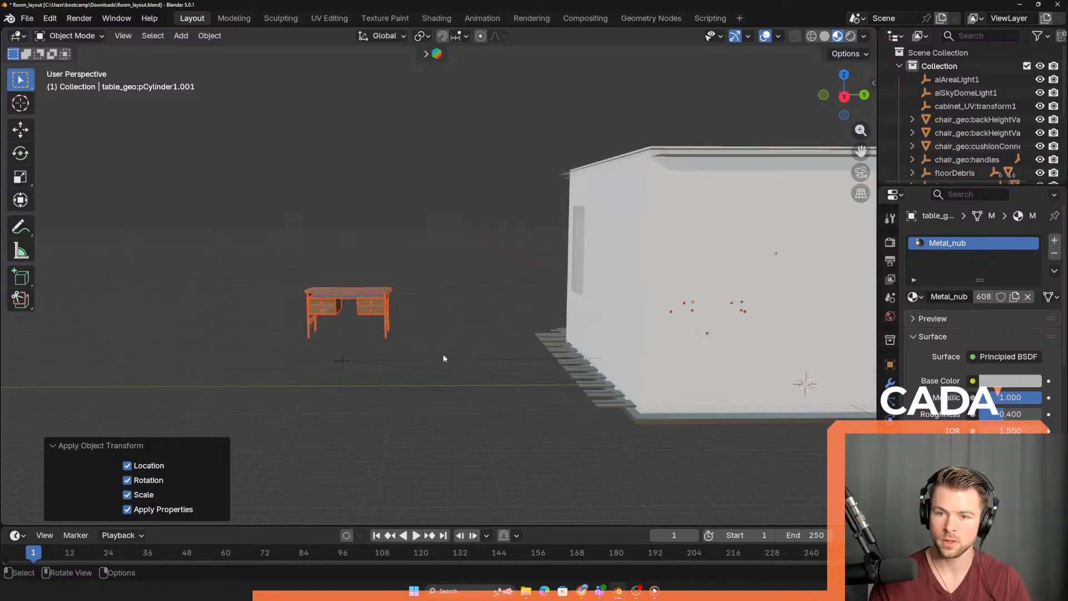
# - Try deleting the room and its contents without the desk, and undo the deletion
pyautogui.click(275, 242)
pyautogui.scroll(-4, 448, 243)
pyautogui.moveTo(510, 136); pyautogui.dragTo(878, 480)
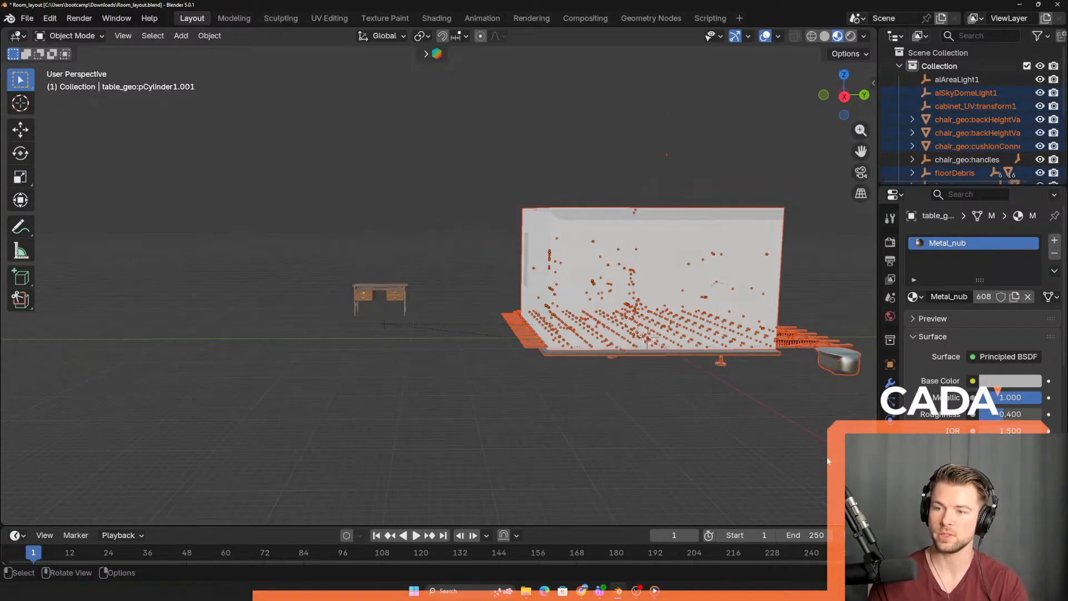
pyautogui.press('Delete')
pyautogui.moveTo(492, 384); pyautogui.dragTo(518, 236, button='middle')
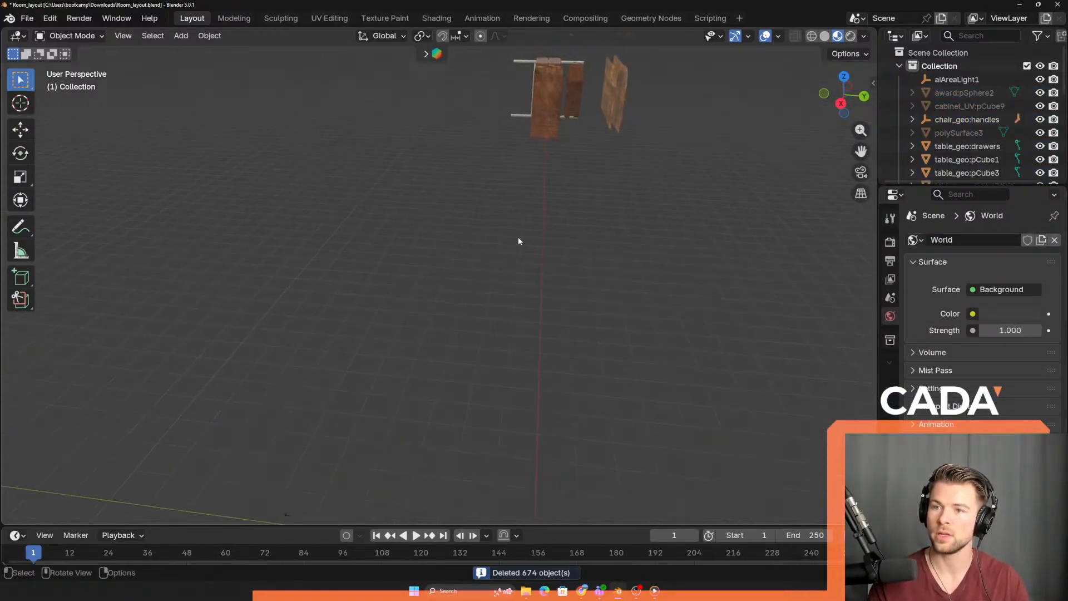
pyautogui.hotkey('ctrl', 'z')
pyautogui.moveTo(494, 316); pyautogui.dragTo(493, 189, button='middle')
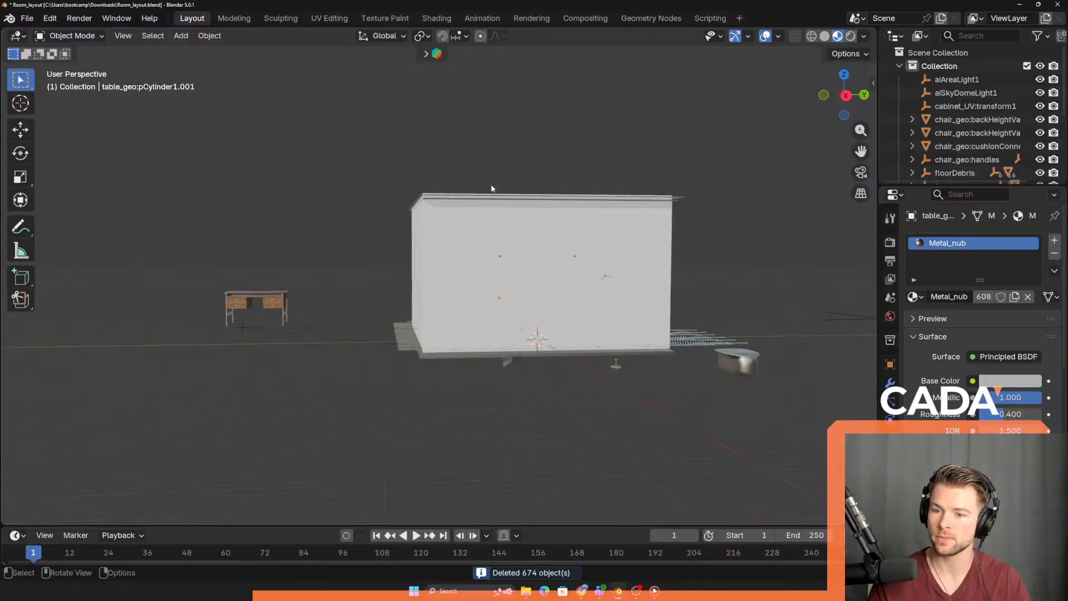
# - Select the room with its contents and hide everything selected, leaving the desk in view
pyautogui.moveTo(398, 110); pyautogui.dragTo(817, 482)
pyautogui.moveTo(687, 394); pyautogui.dragTo(451, 409, button='middle')
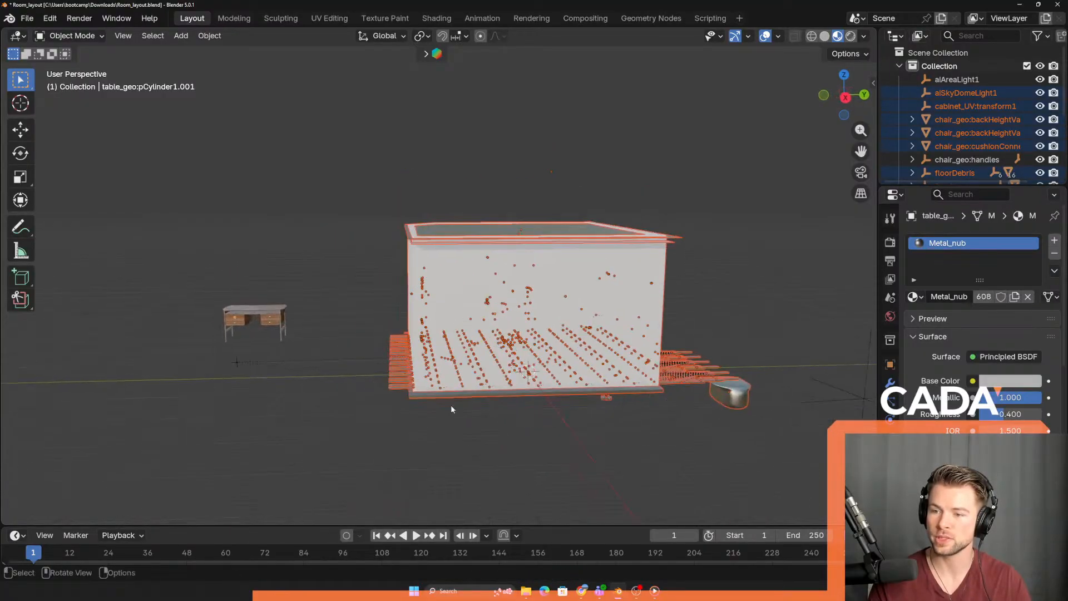
pyautogui.press('h')
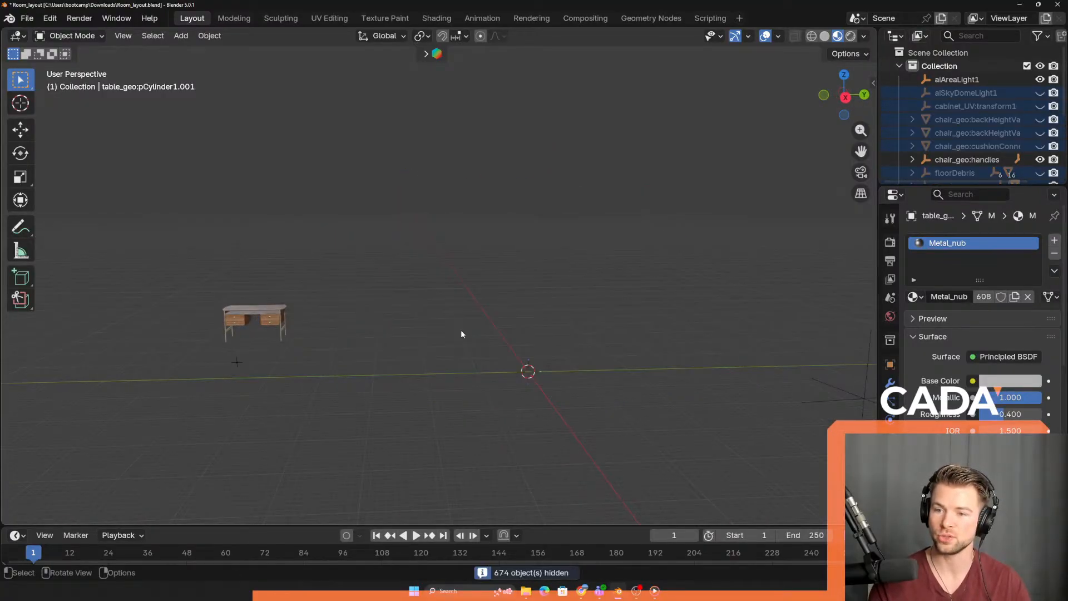
# - Reselect the whole desk with the room hidden and apply all transforms to it again
pyautogui.moveTo(481, 290); pyautogui.dragTo(586, 451)
pyautogui.moveTo(135, 227); pyautogui.dragTo(389, 425)
pyautogui.moveTo(386, 405); pyautogui.dragTo(384, 349, button='middle')
pyautogui.hotkey('ctrl', 'a')
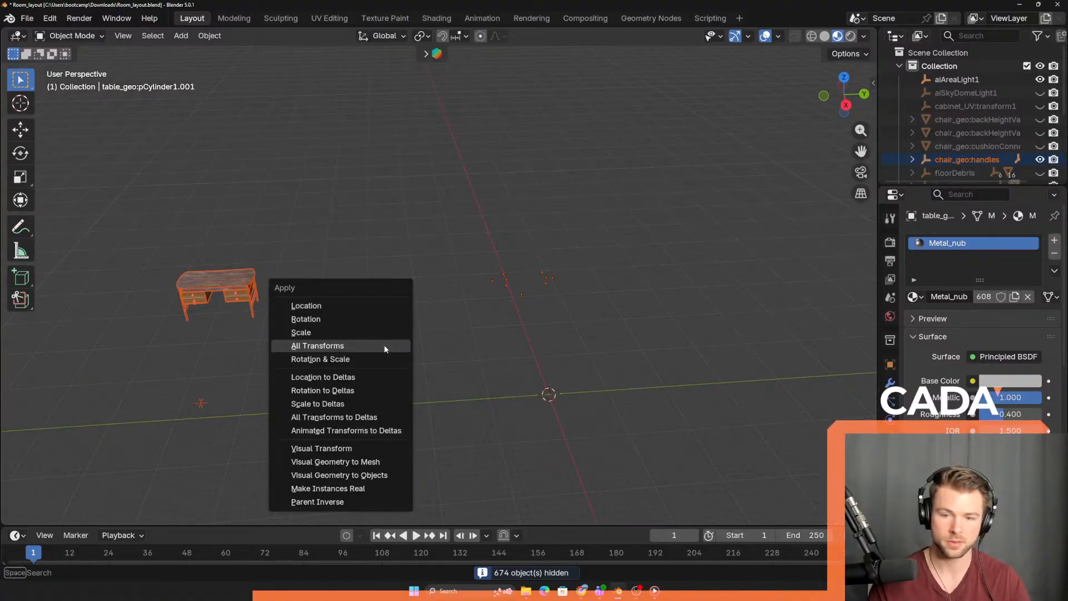
pyautogui.click(326, 348)
# - Move the desk to the world origin, about 14.8 m in X, 63.2 m in Y and -14.5 m in Z
pyautogui.press('g')
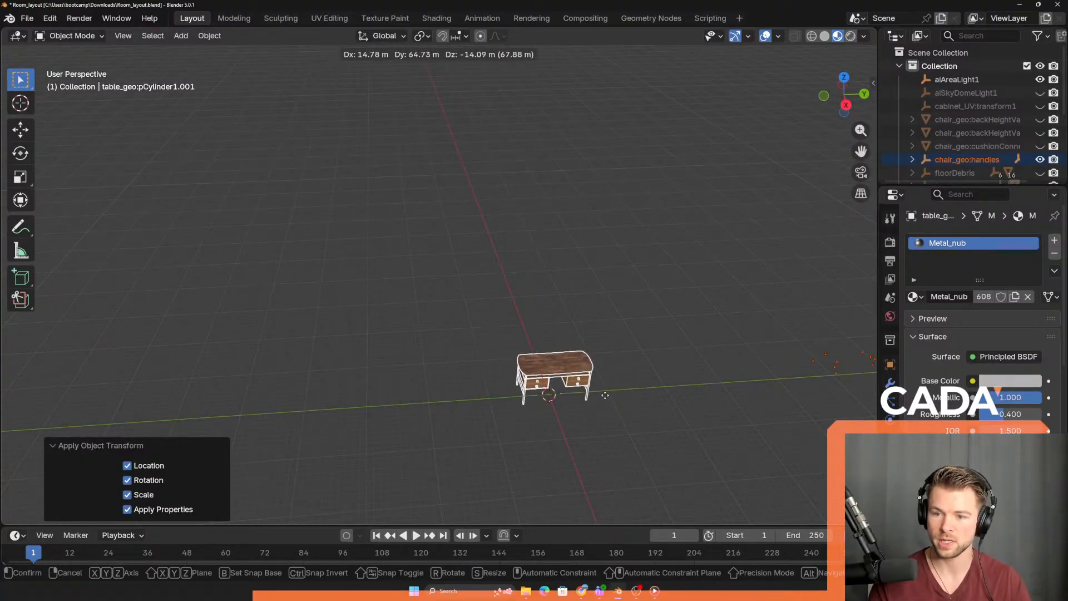
pyautogui.click(602, 399)
pyautogui.moveTo(603, 398); pyautogui.dragTo(432, 299, button='middle')
# - Set the origin of the selected desk parts to the 3D cursor
pyautogui.hotkey('ctrl', 'a')
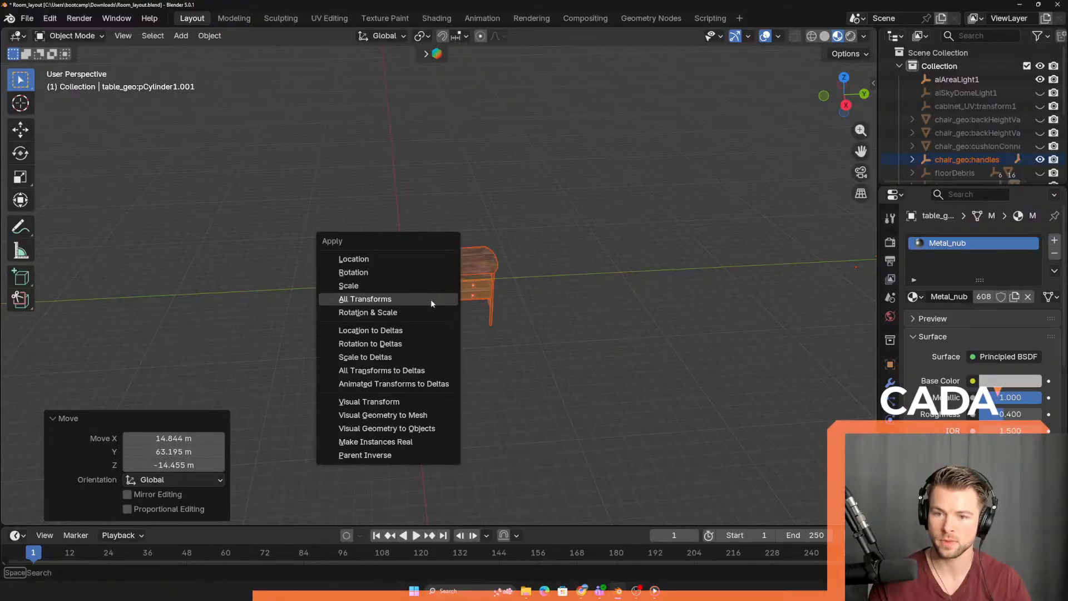
pyautogui.click(210, 35)
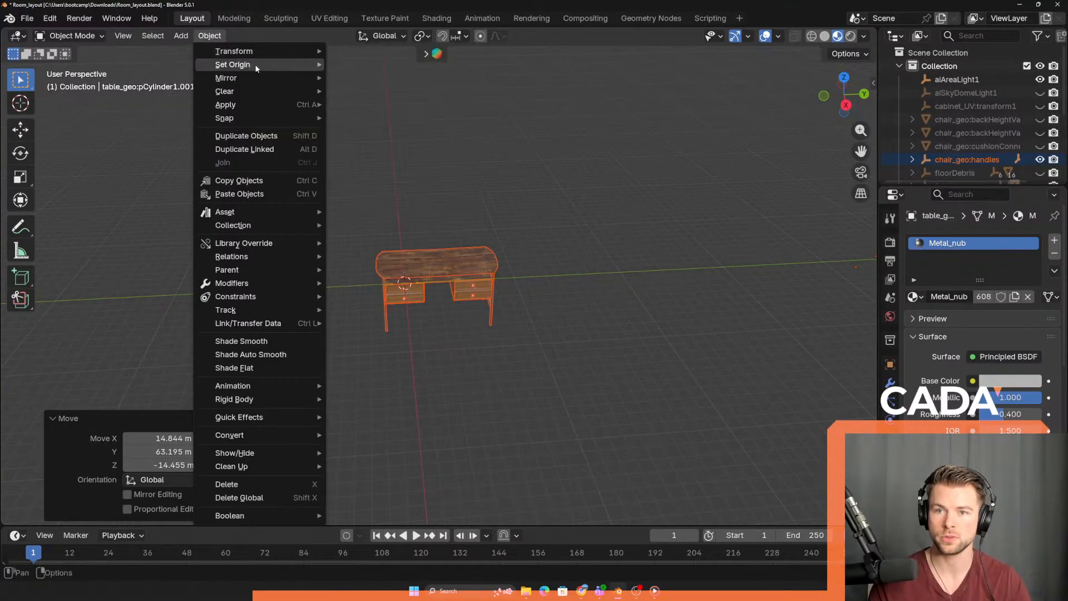
pyautogui.moveTo(261, 64)
pyautogui.click(382, 93)
pyautogui.scroll(5, 381, 95)
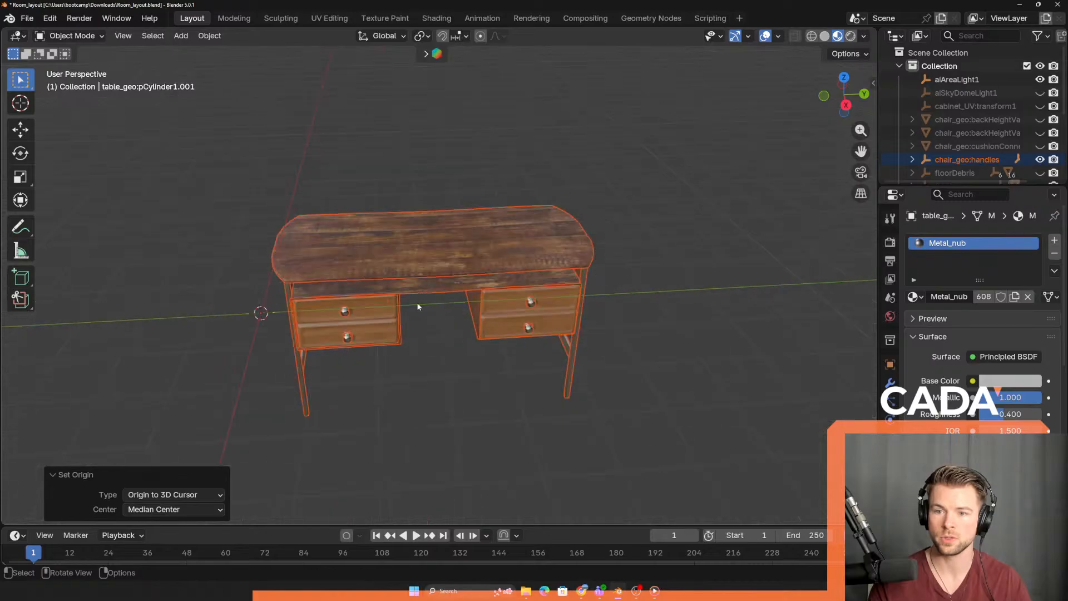
# - Move the desk about -7.34 m along the Y axis
pyautogui.press('g')
pyautogui.press('y')
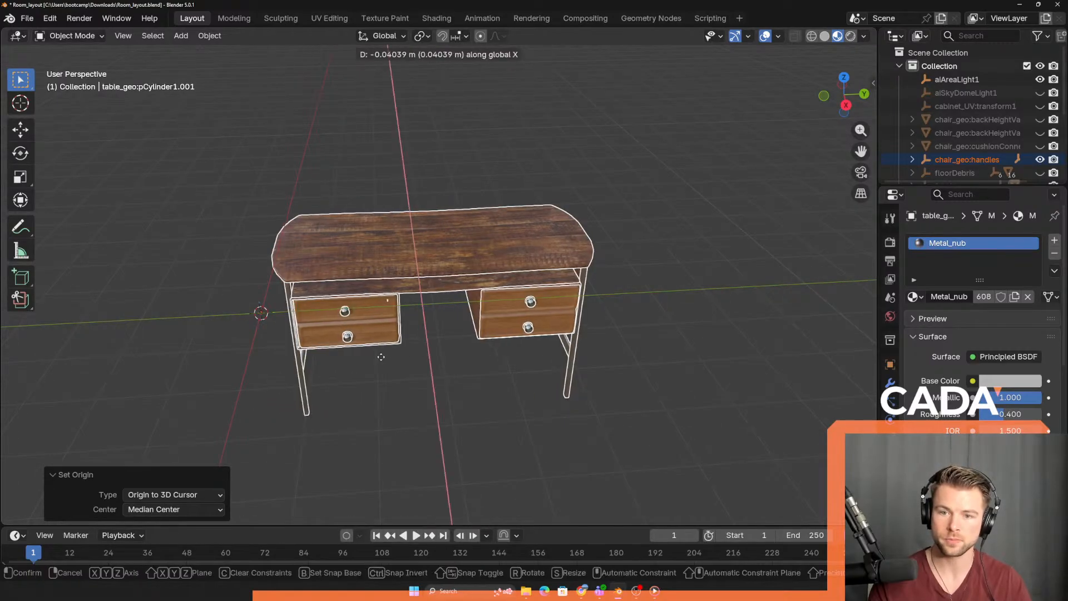
pyautogui.click(845, 337)
pyautogui.moveTo(518, 275); pyautogui.dragTo(628, 286, button='middle')
pyautogui.press('KP_Decimal')
# - Raise the desk about 14.8 m along the Z axis to bring its legs up to the ground grid
pyautogui.moveTo(321, 346); pyautogui.dragTo(395, 286, button='middle')
pyautogui.press('g')
pyautogui.press('z')
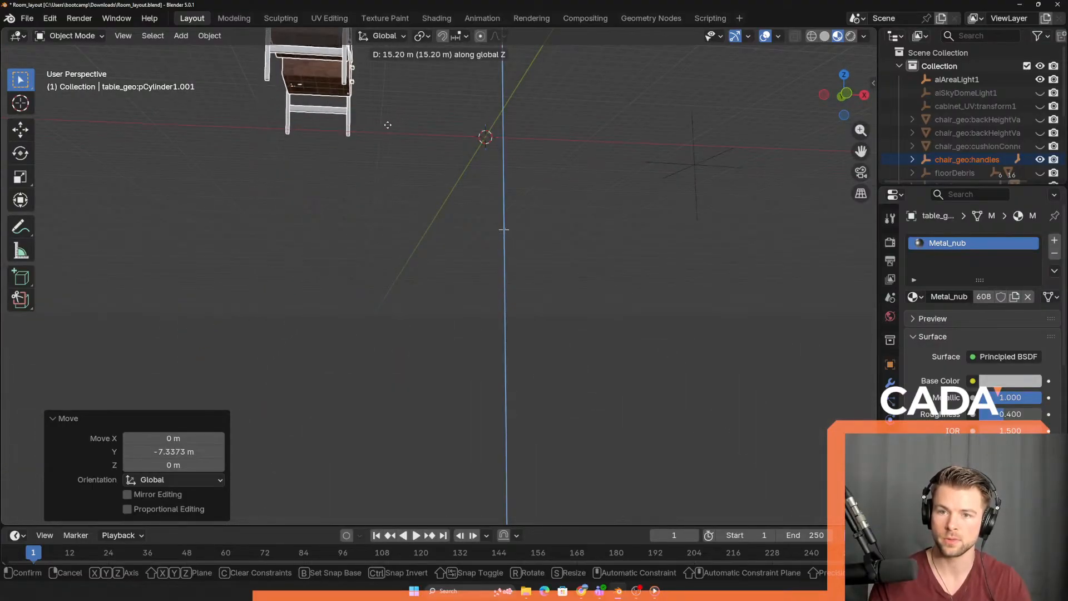
pyautogui.click(361, 169)
pyautogui.moveTo(360, 169); pyautogui.dragTo(362, 198, button='middle')
# - Set the origins of the selected desk parts to their geometry
pyautogui.click(209, 36)
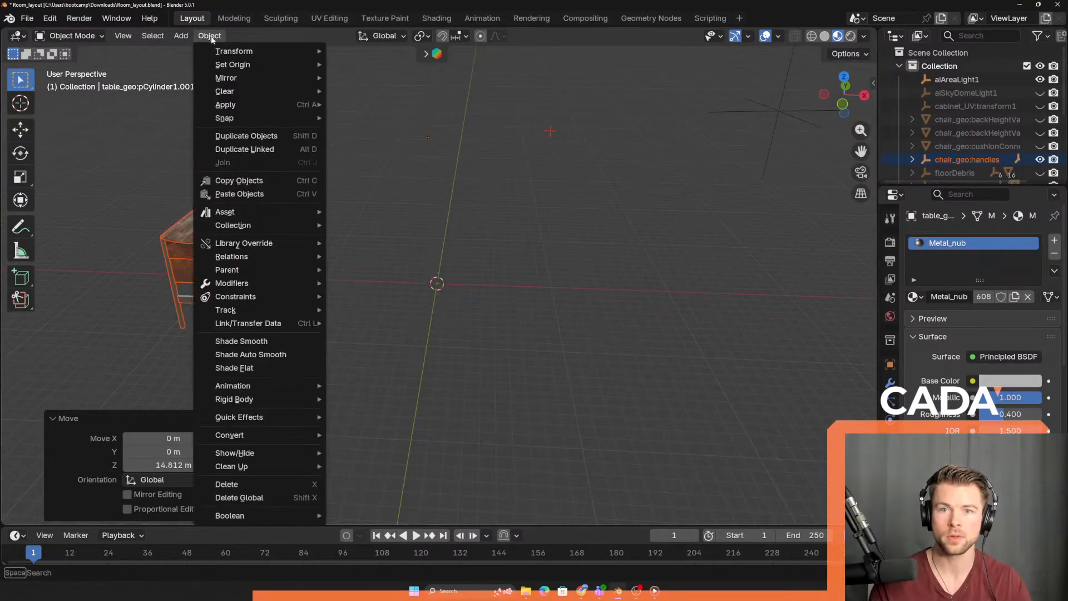
pyautogui.moveTo(244, 65)
pyautogui.click(374, 79)
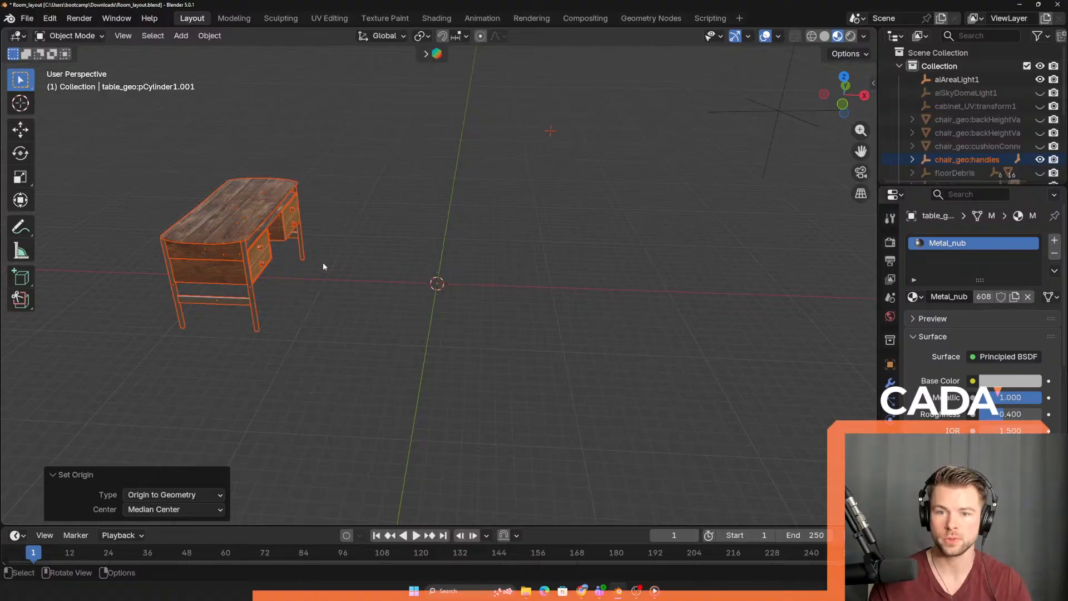
# - Move the desk about 16.5 m along the X axis so it stands over the world origin
pyautogui.press('g')
pyautogui.press('x')
pyautogui.click(452, 294)
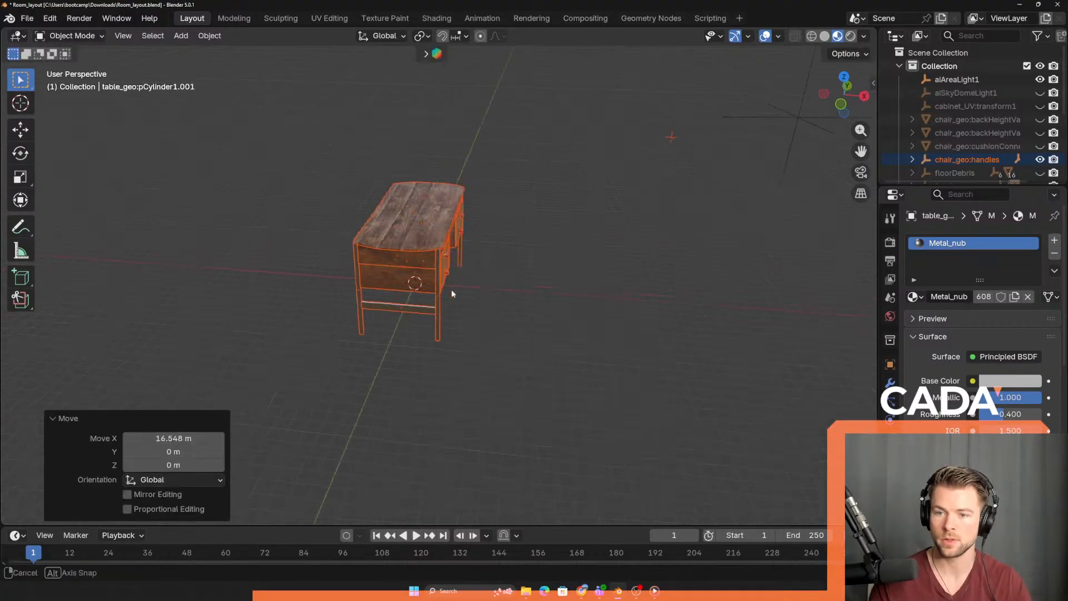
pyautogui.moveTo(452, 293); pyautogui.dragTo(372, 272, button='middle')
# - Center the desk over the world origin by moving it about 1.74 m along the Y axis
pyautogui.keyDown('shift'); pyautogui.moveTo(192, 156); pyautogui.dragTo(489, 334, button='middle'); pyautogui.keyUp('shift')
pyautogui.scroll(4, 488, 333)
pyautogui.keyDown('shift'); pyautogui.moveTo(626, 498); pyautogui.dragTo(482, 289, button='middle'); pyautogui.keyUp('shift')
pyautogui.moveTo(464, 285); pyautogui.dragTo(481, 298, button='middle')
pyautogui.press('g')
pyautogui.press('x')
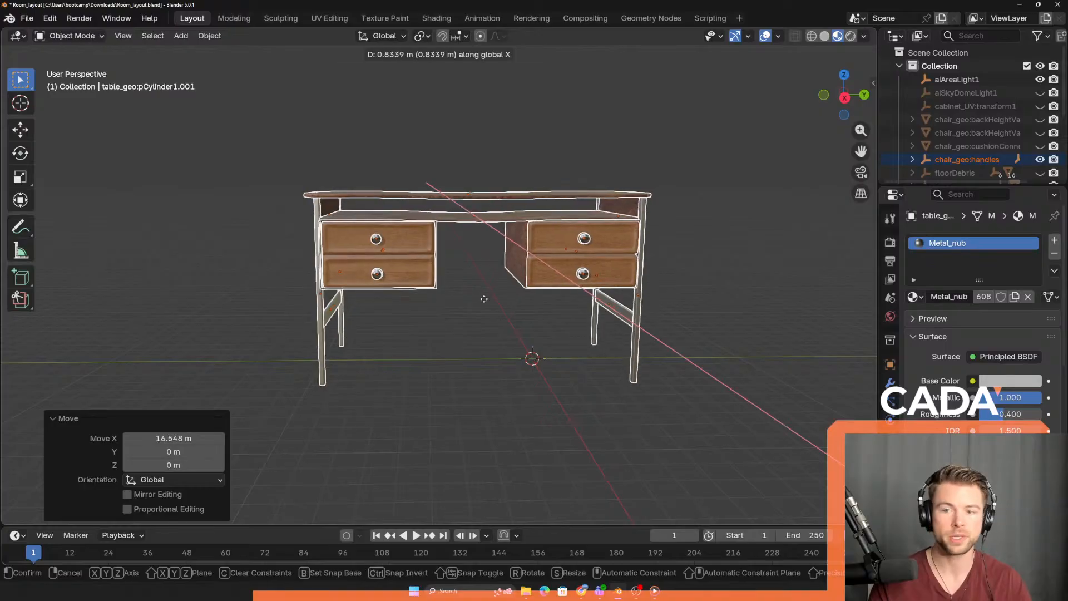
pyautogui.press('y')
pyautogui.click(526, 332)
pyautogui.moveTo(525, 331); pyautogui.dragTo(493, 350, button='middle')
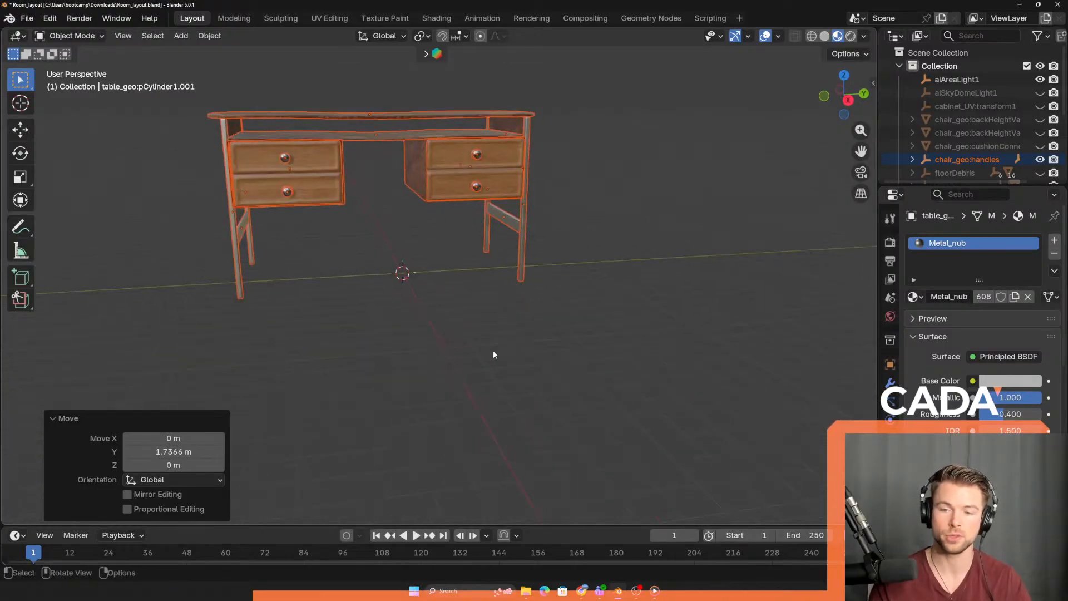
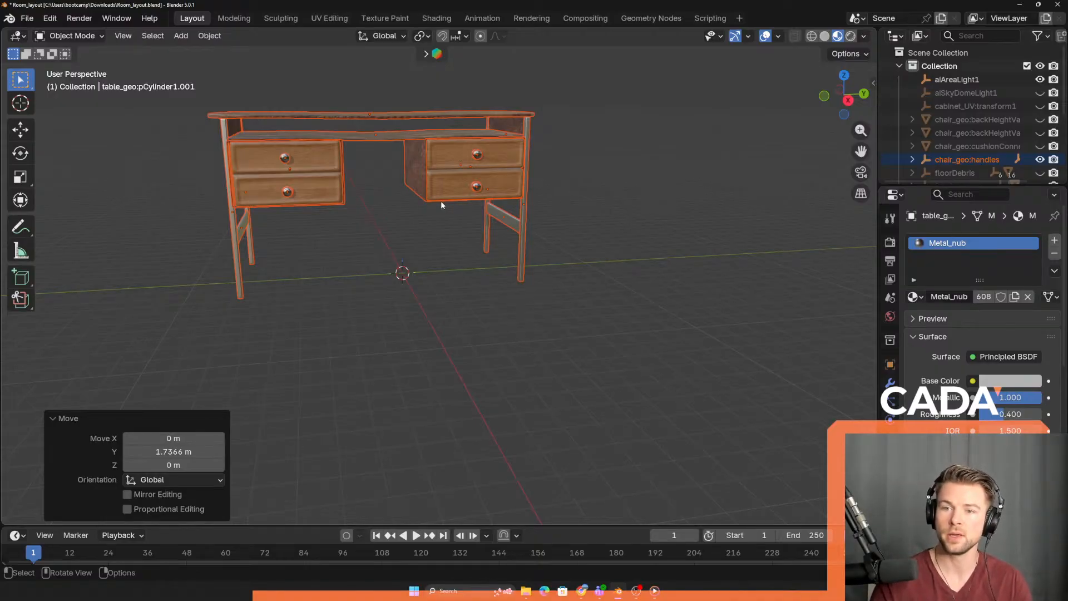
# - Examine the isolated desk's wood textures, drawer fronts, side panels and metal legs from several angles
pyautogui.scroll(-3, 438, 204)
pyautogui.click(386, 278)
pyautogui.scroll(3, 386, 278)
pyautogui.keyDown('shift'); pyautogui.moveTo(386, 278); pyautogui.dragTo(391, 347, button='middle'); pyautogui.keyUp('shift')
pyautogui.scroll(5, 391, 348)
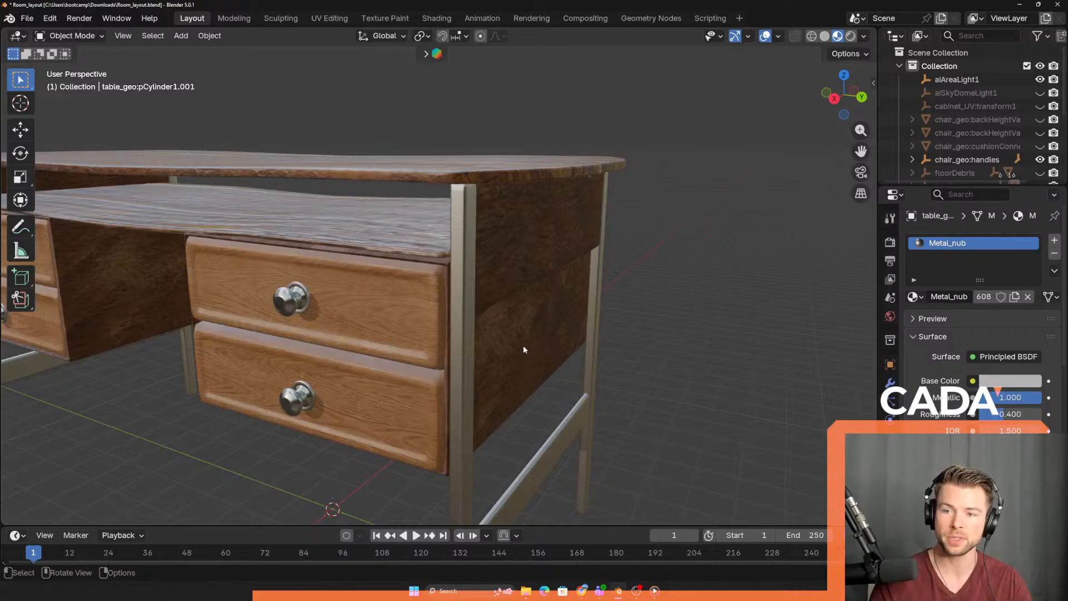
pyautogui.click(549, 289)
pyautogui.scroll(-4, 596, 348)
pyautogui.moveTo(595, 352); pyautogui.dragTo(612, 373, button='middle')
pyautogui.scroll(3, 493, 340)
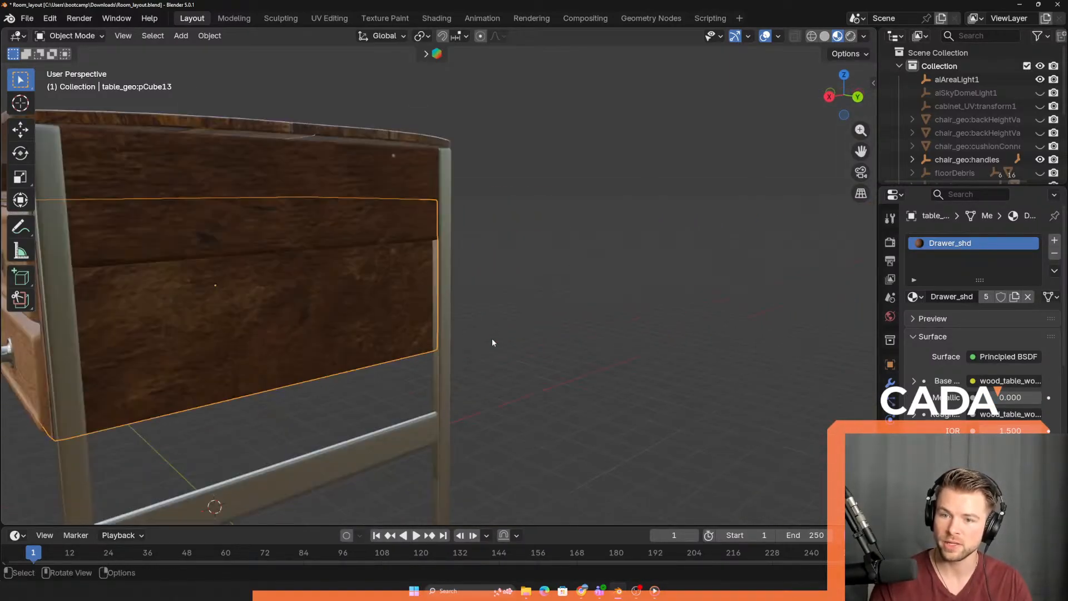
pyautogui.moveTo(493, 342); pyautogui.dragTo(576, 363, button='middle')
pyautogui.scroll(-4, 517, 357)
pyautogui.scroll(-3, 653, 364)
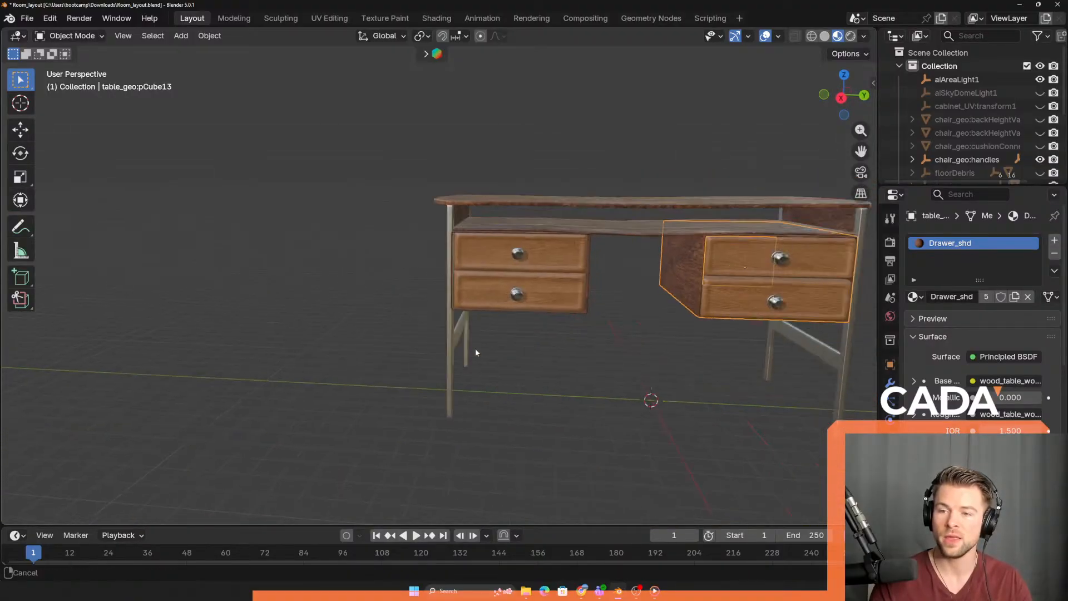
pyautogui.moveTo(475, 351); pyautogui.dragTo(453, 390, button='middle')
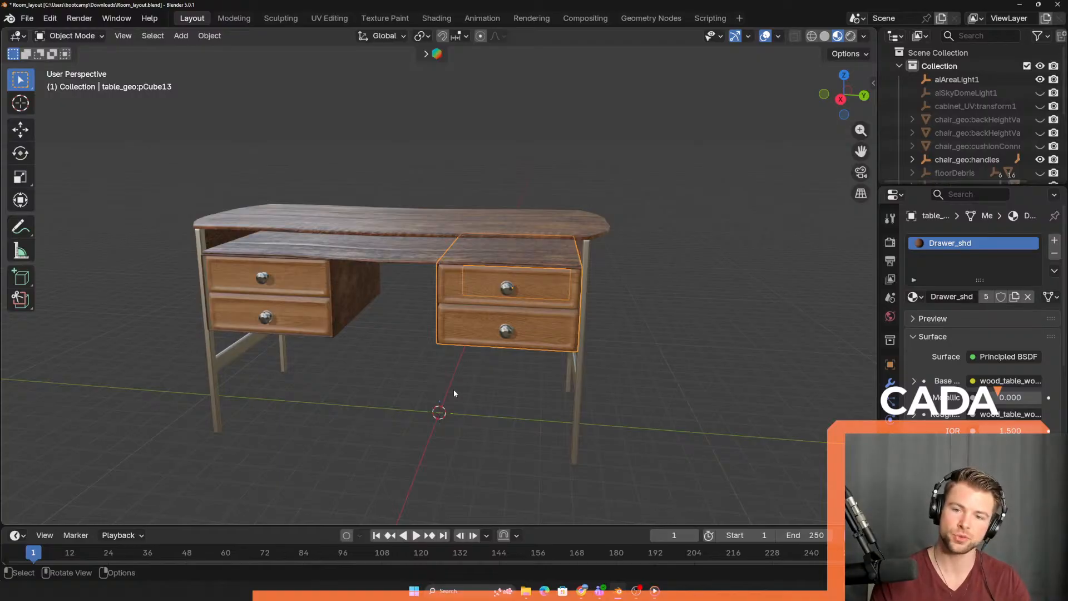
pyautogui.click(380, 408)
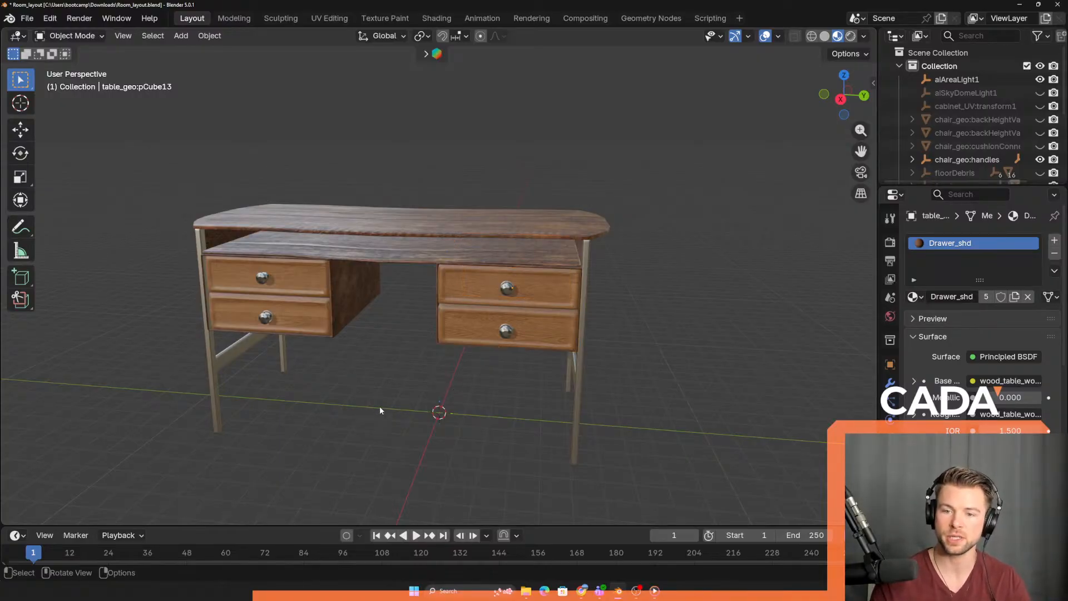
# - Delete the imported aiAreaLight1 and aiSkyDomeLight1 objects from the scene collection
pyautogui.scroll(-5, 382, 406)
pyautogui.scroll(5, 390, 394)
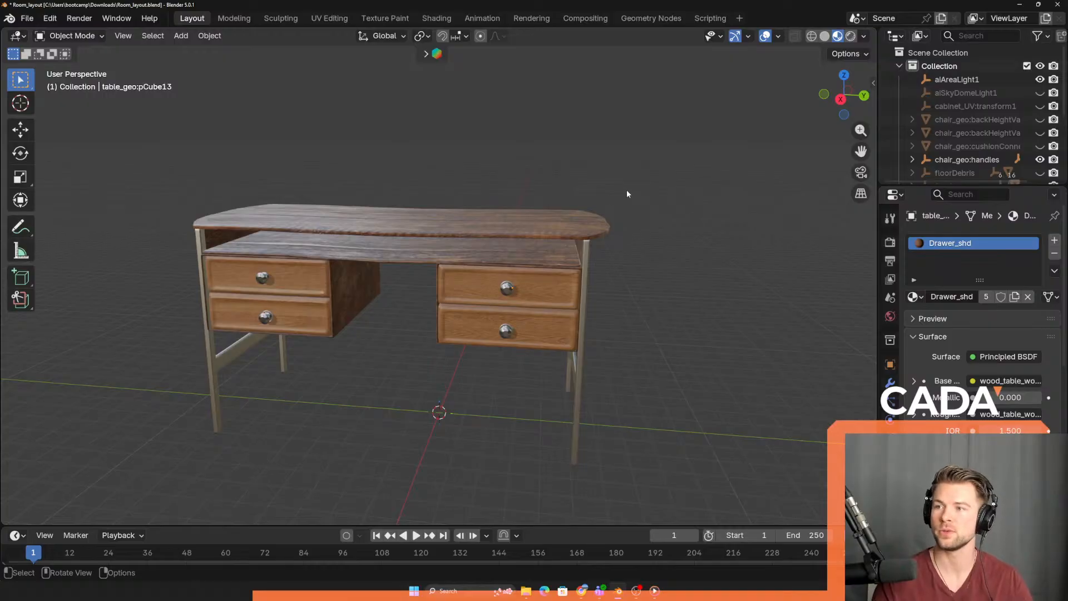
pyautogui.click(995, 81)
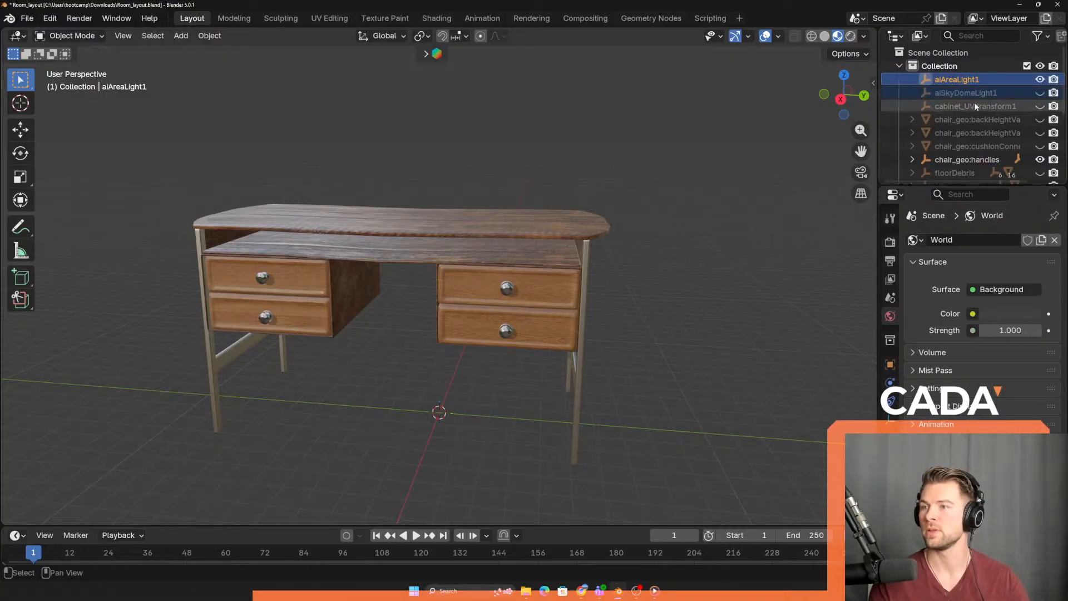
pyautogui.press('Delete')
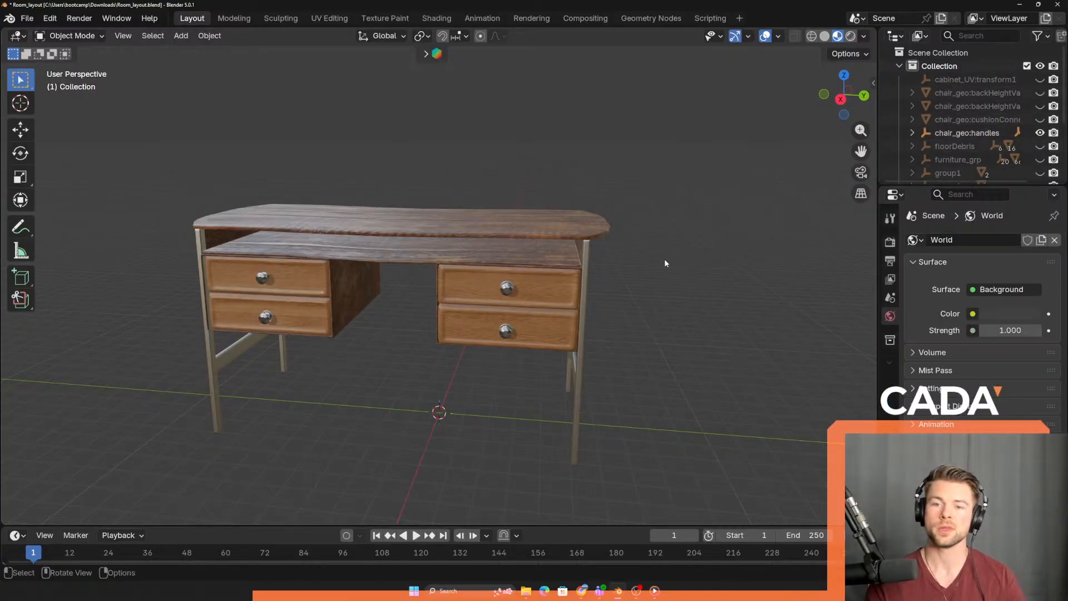
# - Add a plane mesh at the world origin beneath the desk
pyautogui.scroll(-3, 670, 259)
pyautogui.hotkey('shift', 'a')
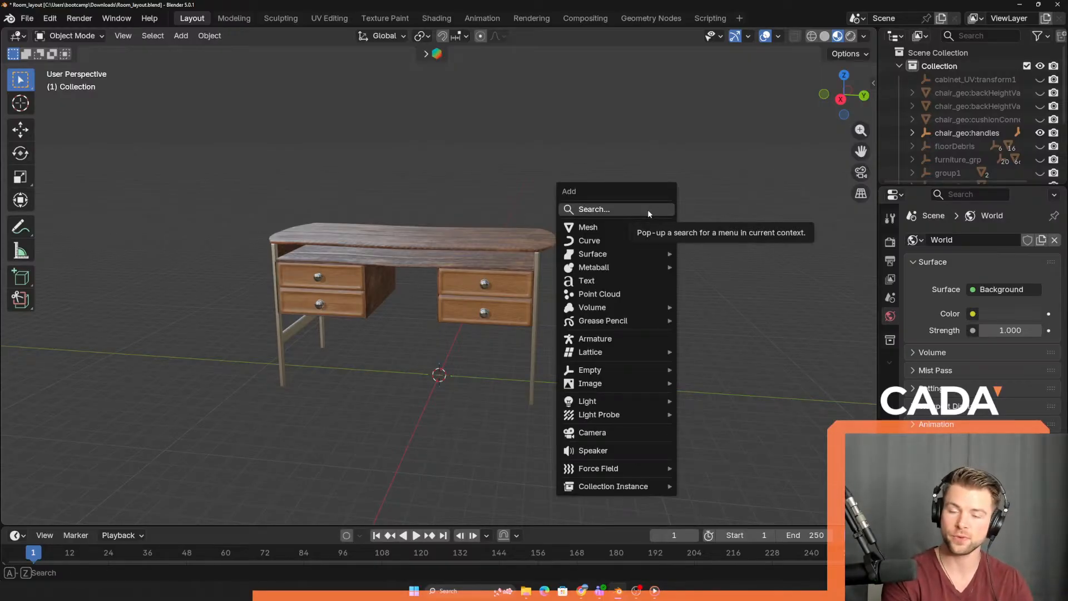
pyautogui.write('plan')
pyautogui.press('Return')
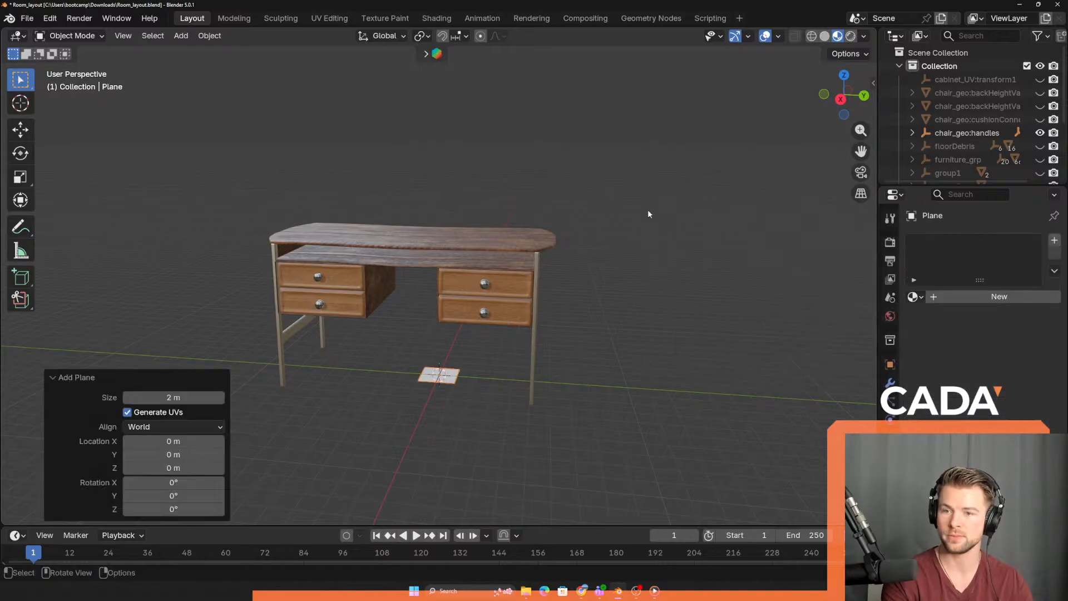
# - Enlarge the plane to a size of 42.1 m so it forms a floor under the desk
pyautogui.scroll(4, 498, 421)
pyautogui.moveTo(483, 403); pyautogui.dragTo(395, 431, button='middle')
pyautogui.scroll(-2, 395, 431)
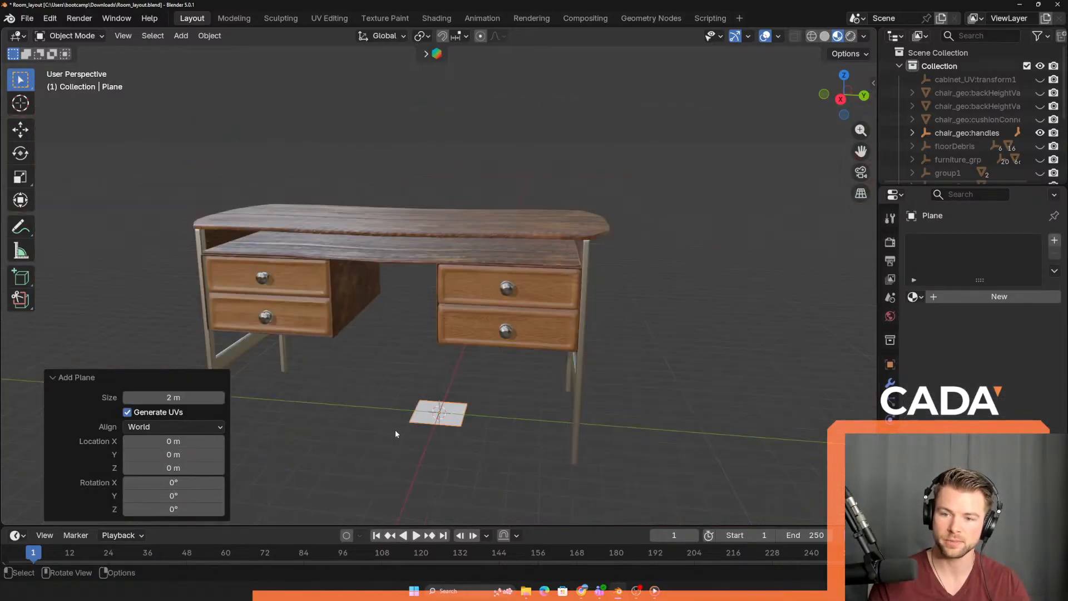
pyautogui.keyDown('shift'); pyautogui.moveTo(440, 509); pyautogui.dragTo(459, 445, button='middle'); pyautogui.keyUp('shift')
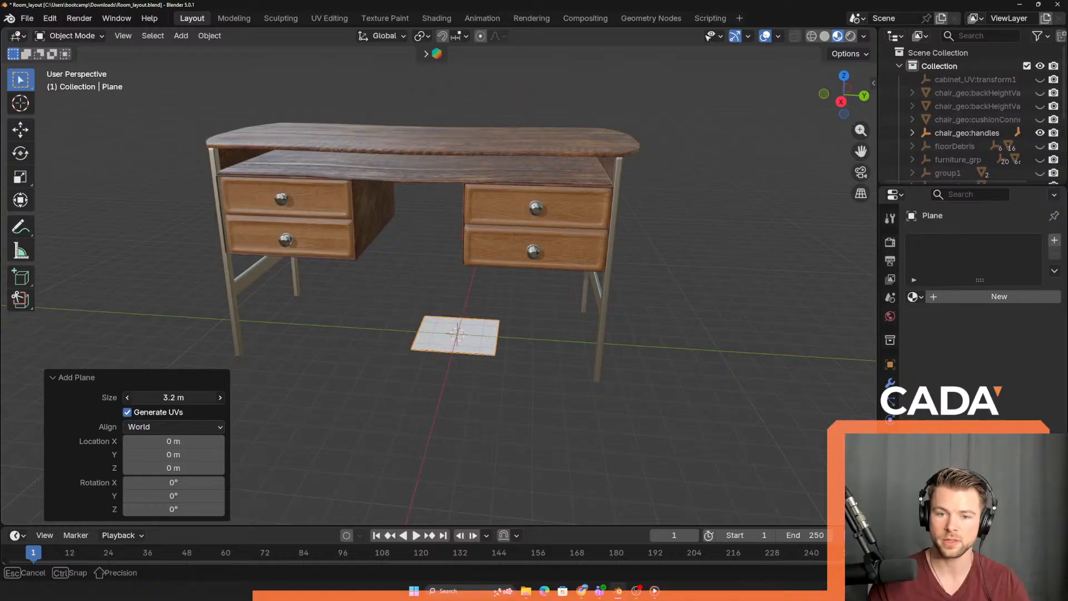
pyautogui.moveTo(174, 397); pyautogui.dragTo(144, 397)
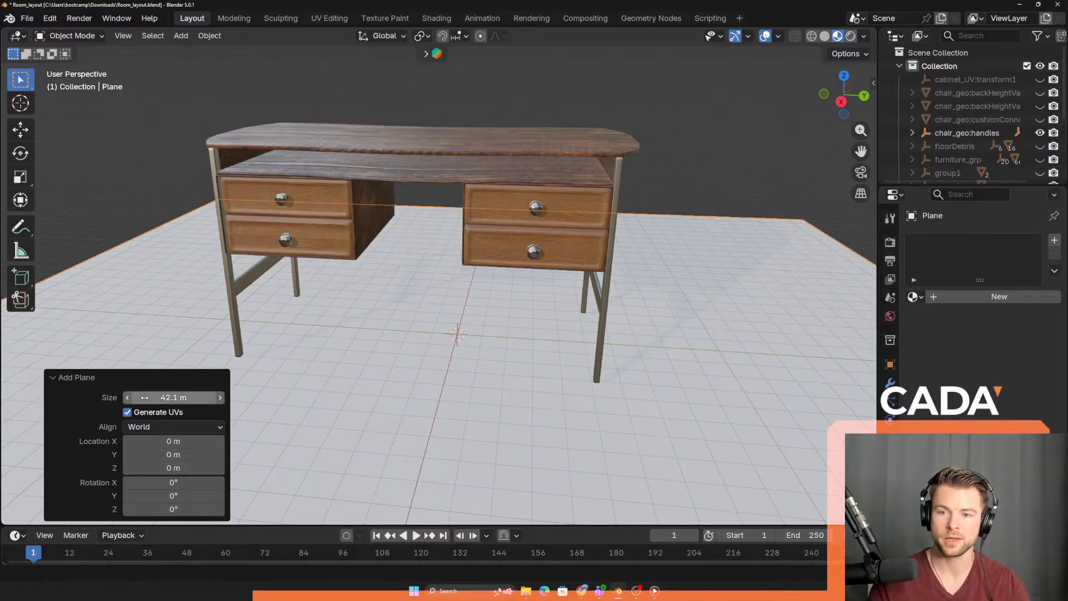
pyautogui.moveTo(549, 354); pyautogui.dragTo(497, 327, button='middle')
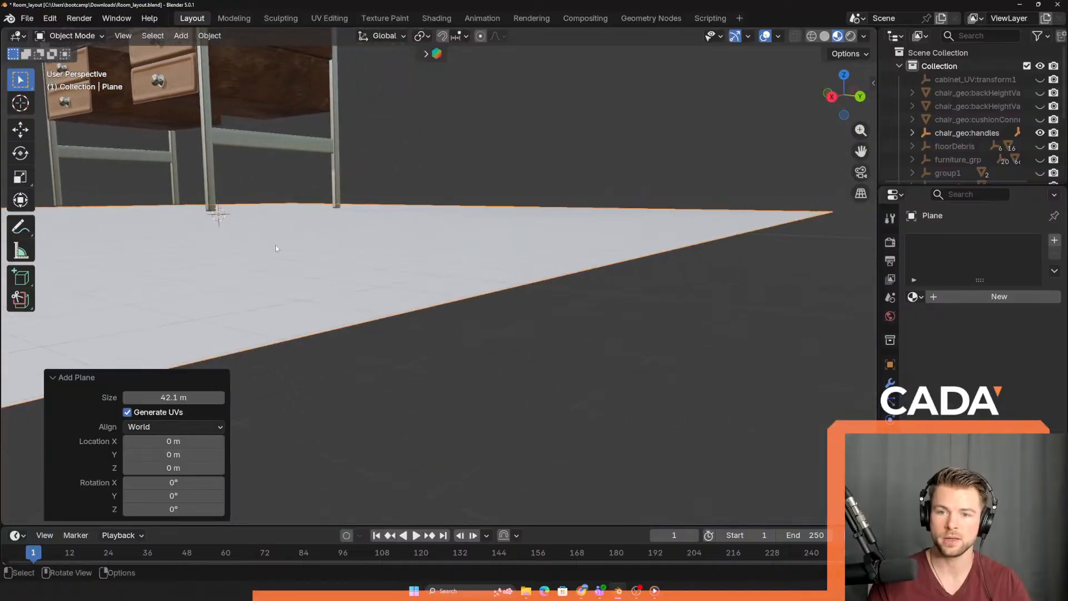
# - Raise the floor plane about 0.24 m along the Z axis toward the desk's feet
pyautogui.keyDown('shift'); pyautogui.moveTo(276, 245); pyautogui.dragTo(429, 305, button='middle'); pyautogui.keyUp('shift')
pyautogui.press('g')
pyautogui.press('z')
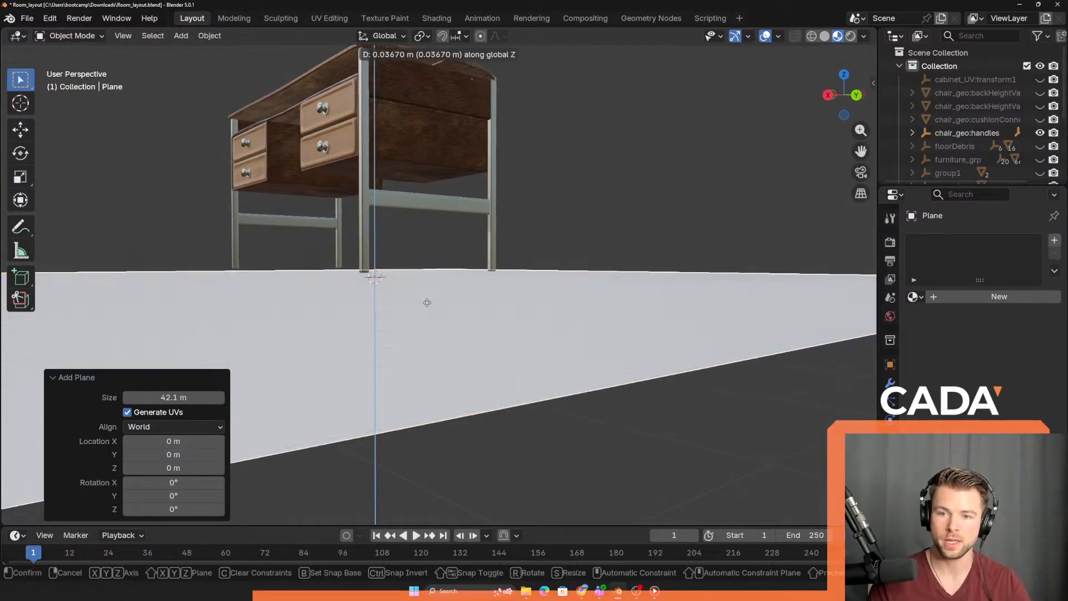
pyautogui.click(426, 299)
pyautogui.scroll(4, 426, 298)
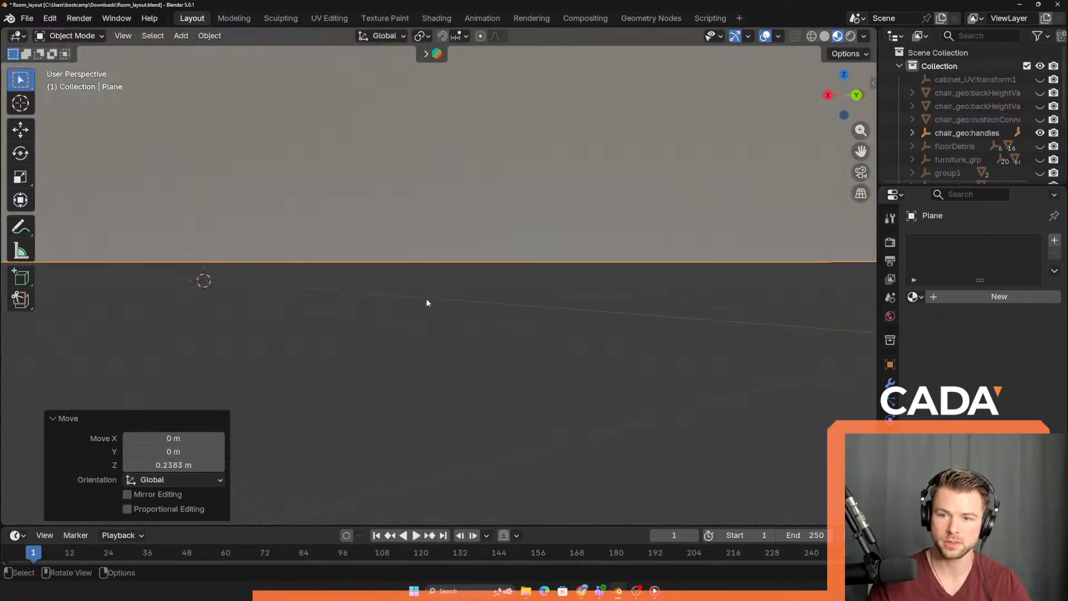
# - Fine-tune the floor plane's height under the desk legs, moving it about 0.069 m up and 0.027 m back down along Z
pyautogui.moveTo(388, 327); pyautogui.dragTo(451, 309, button='middle')
pyautogui.press('g')
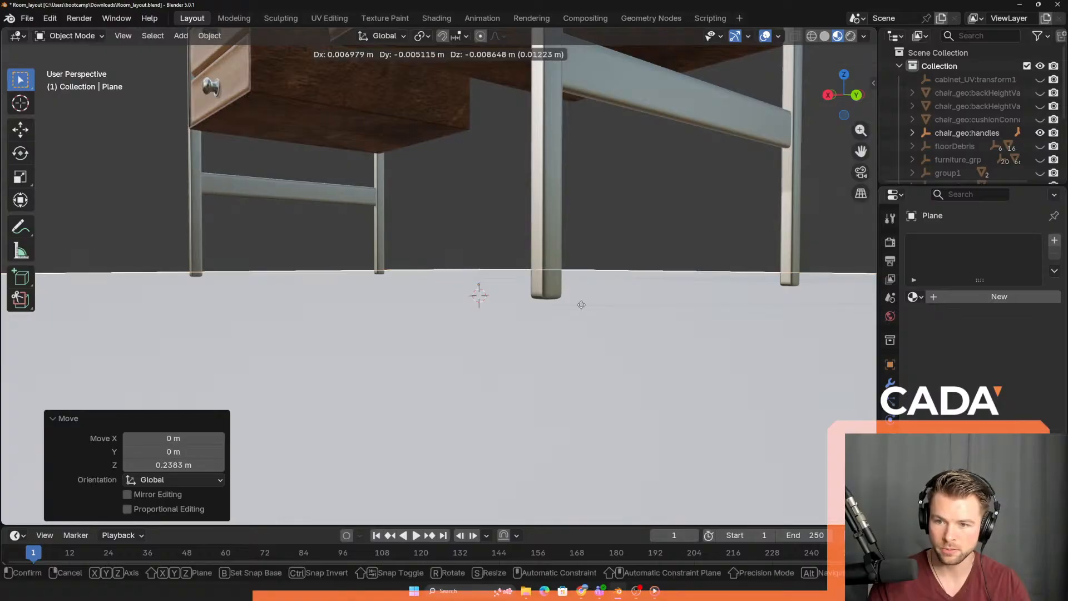
pyautogui.press('z')
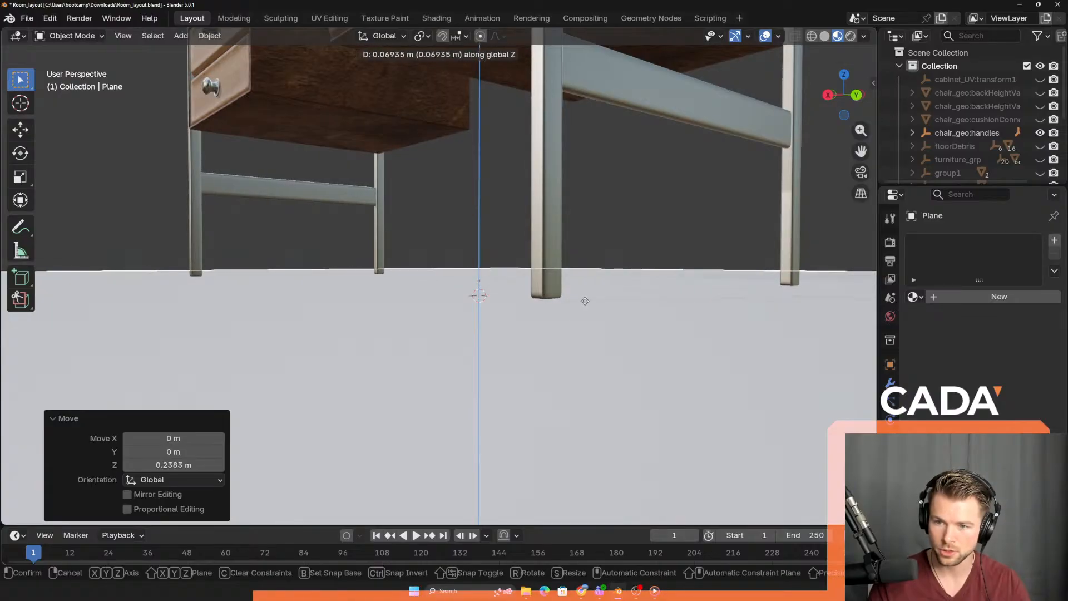
pyautogui.click(585, 304)
pyautogui.moveTo(426, 289); pyautogui.dragTo(370, 313, button='middle')
pyautogui.press('g')
pyautogui.press('z')
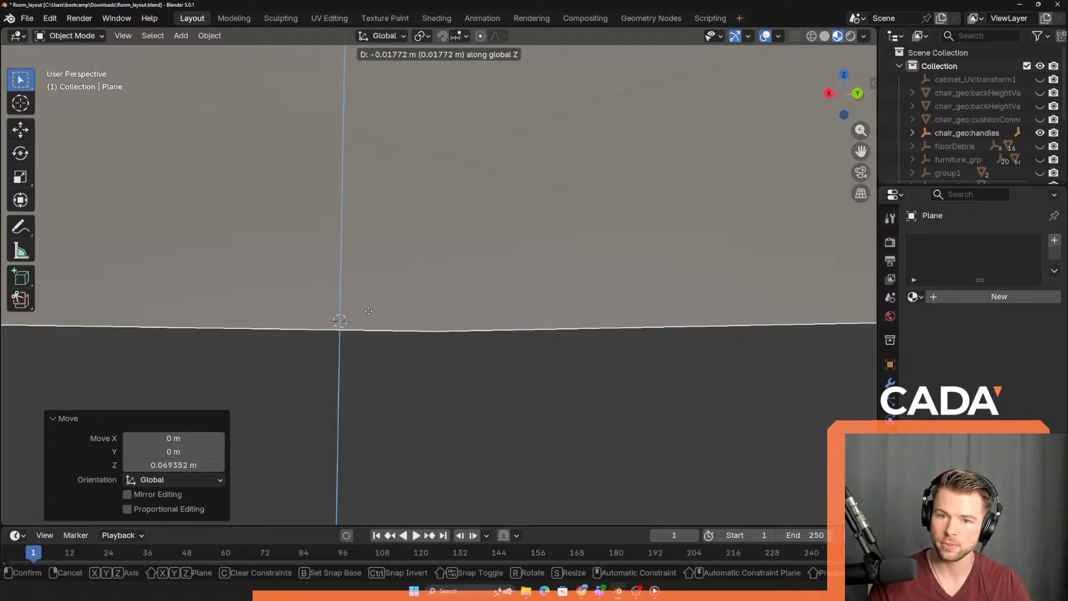
pyautogui.click(368, 315)
pyautogui.scroll(-5, 366, 322)
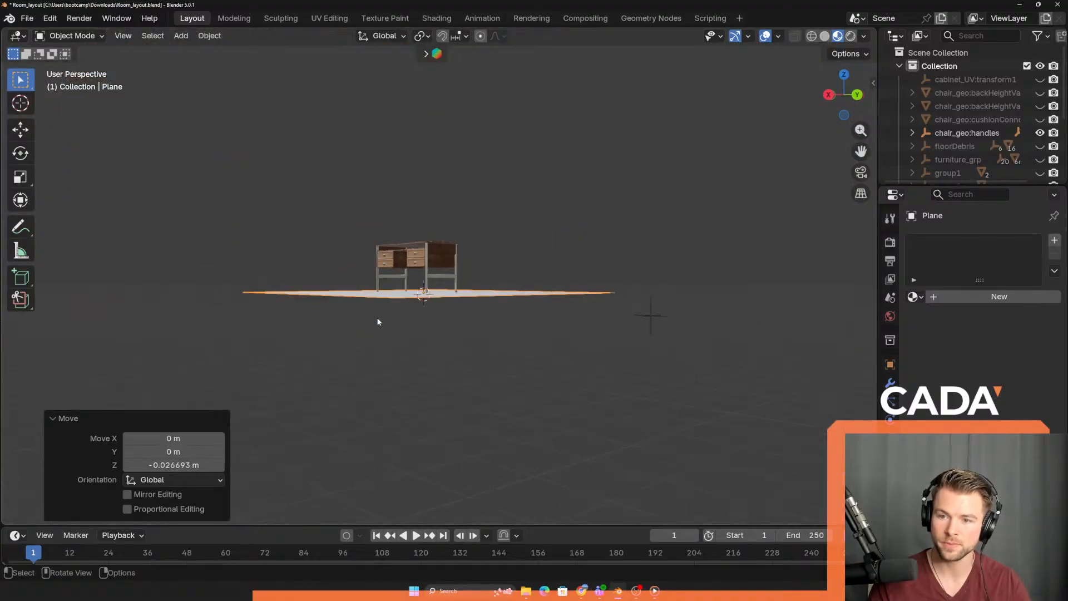
# - Stretch the floor plane along the X axis by a factor of about 1.655
pyautogui.moveTo(377, 320); pyautogui.dragTo(418, 386, button='middle')
pyautogui.scroll(4, 437, 367)
pyautogui.keyDown('shift'); pyautogui.moveTo(523, 306); pyautogui.dragTo(370, 334, button='middle'); pyautogui.keyUp('shift')
pyautogui.scroll(-2, 369, 356)
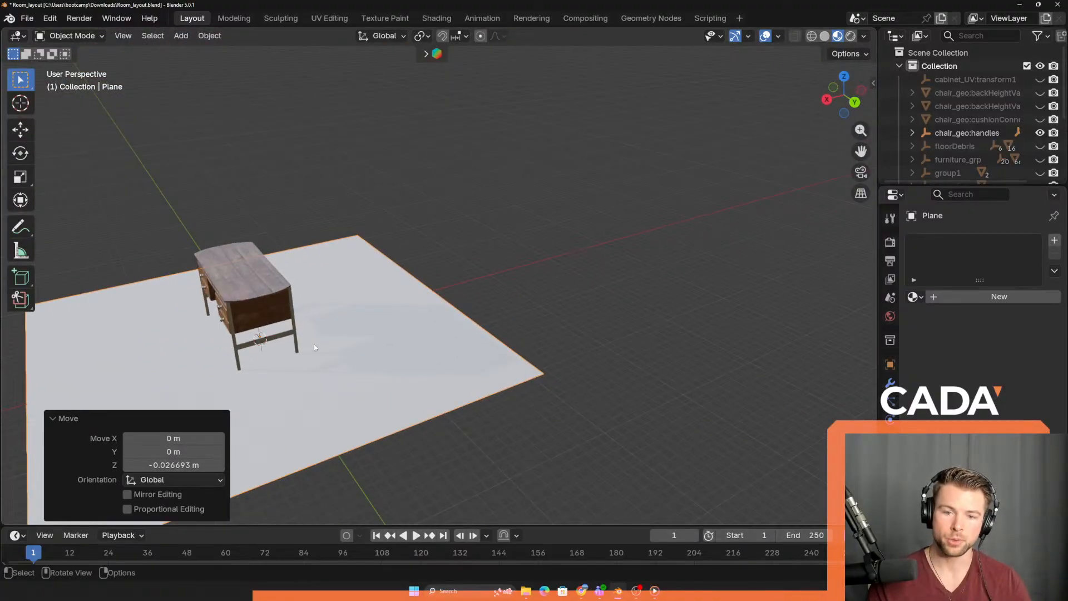
pyautogui.press('s')
pyautogui.press('x')
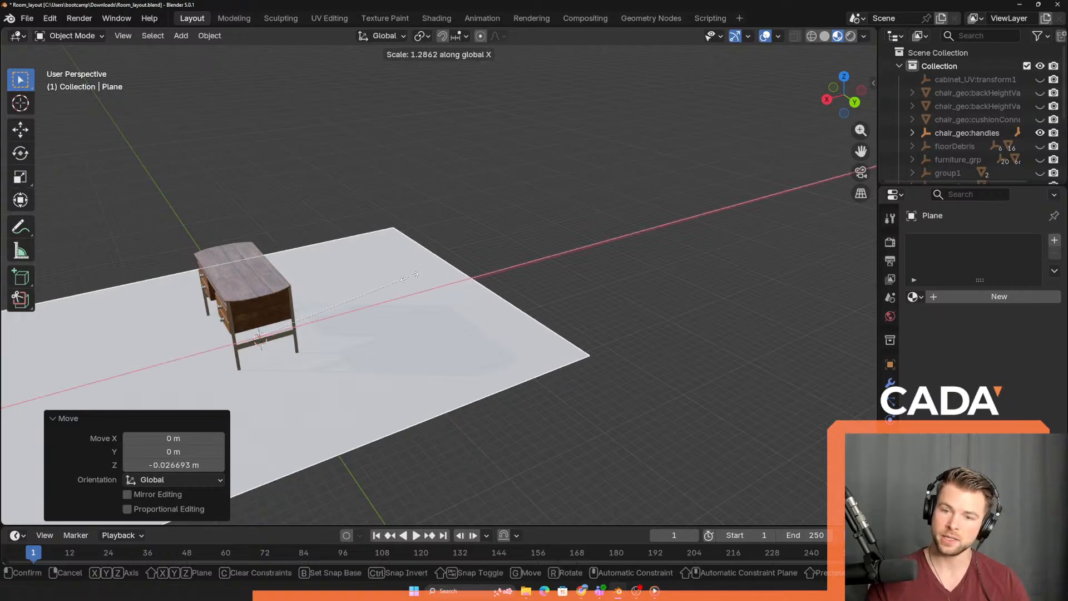
pyautogui.click(460, 275)
# - Duplicate the floor plane and offset the copy about -36 m along the X axis
pyautogui.moveTo(546, 318); pyautogui.dragTo(469, 315, button='middle')
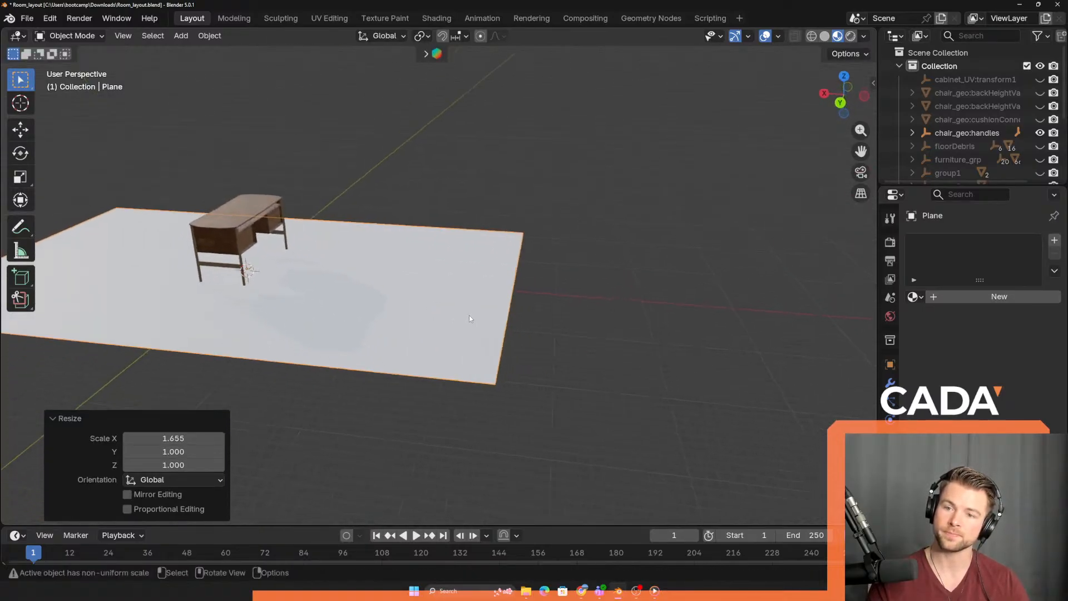
pyautogui.scroll(3, 473, 317)
pyautogui.keyDown('shift'); pyautogui.moveTo(602, 351); pyautogui.dragTo(554, 365, button='middle'); pyautogui.keyUp('shift')
pyautogui.scroll(-3, 554, 368)
pyautogui.moveTo(465, 401); pyautogui.dragTo(492, 367, button='middle')
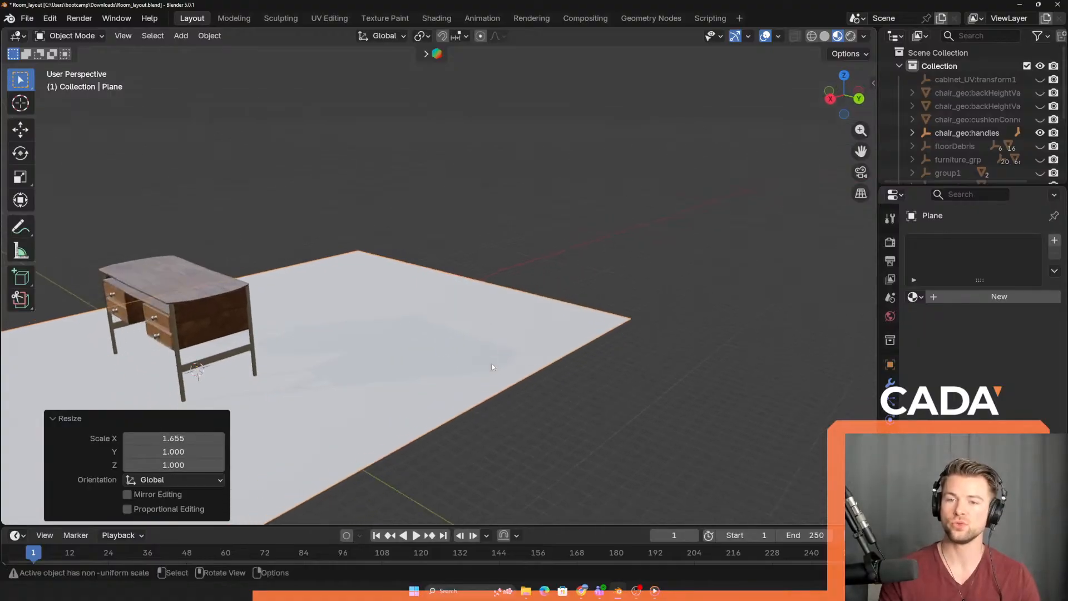
pyautogui.moveTo(296, 143); pyautogui.dragTo(315, 199, button='middle')
pyautogui.moveTo(261, 244); pyautogui.dragTo(322, 373, button='middle')
pyautogui.hotkey('shift', 'd')
pyautogui.press('x')
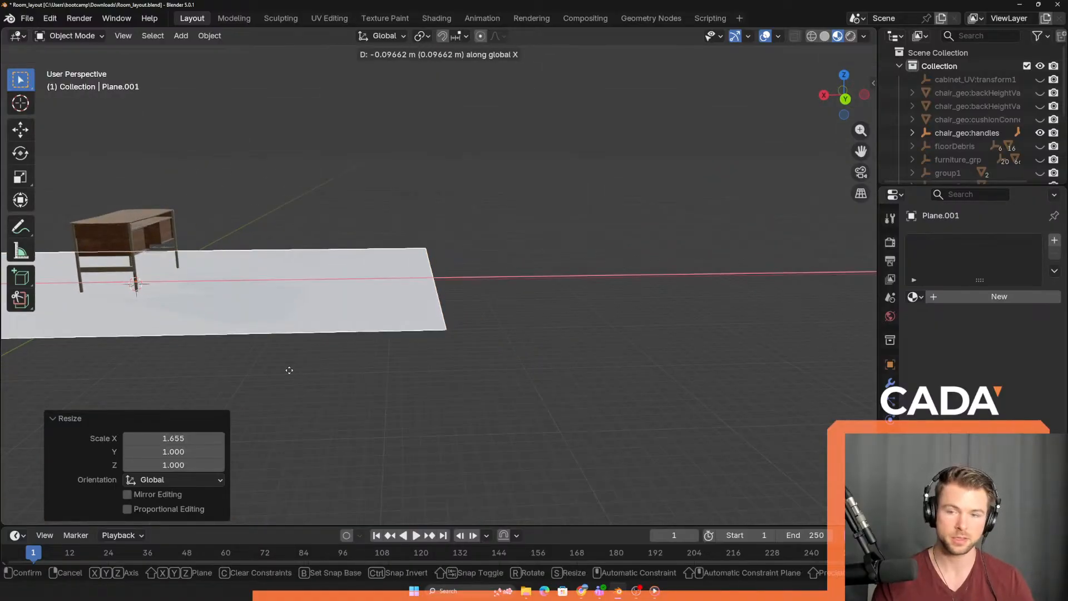
pyautogui.click(594, 362)
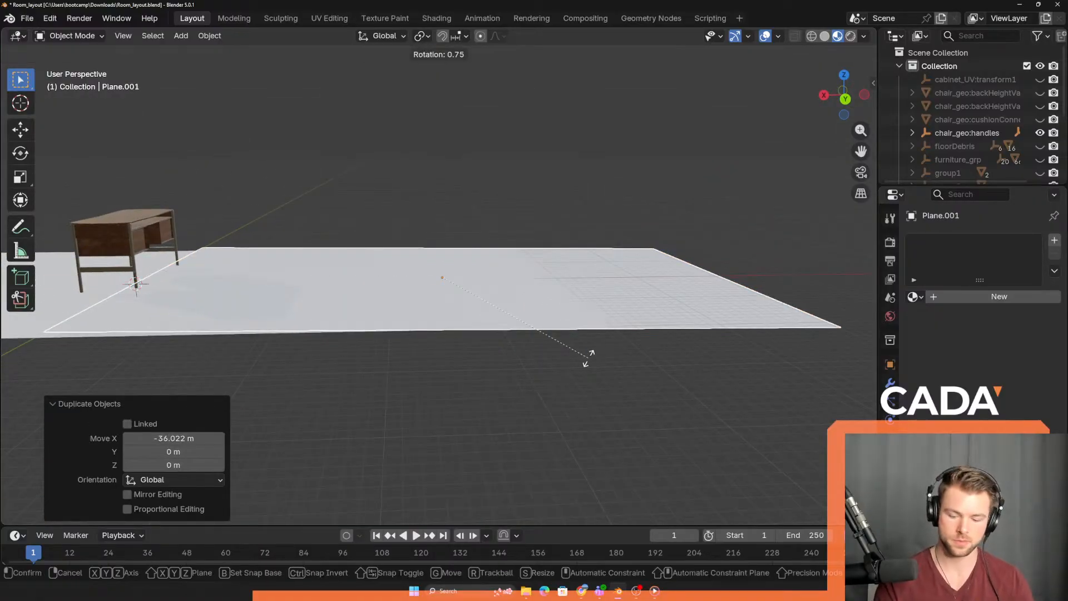
# - Rotate the duplicated plane 90° about the Y axis to stand it upright as a back wall
pyautogui.write('90')
pyautogui.press('Return')
pyautogui.moveTo(411, 365)
pyautogui.mouseDown(button='middle')
pyautogui.moveTo(449, 370)
pyautogui.moveTo(439, 403)
pyautogui.moveTo(487, 405)
pyautogui.moveTo(490, 378)
pyautogui.moveTo(414, 356)
pyautogui.mouseUp(button='middle')
pyautogui.press('r')
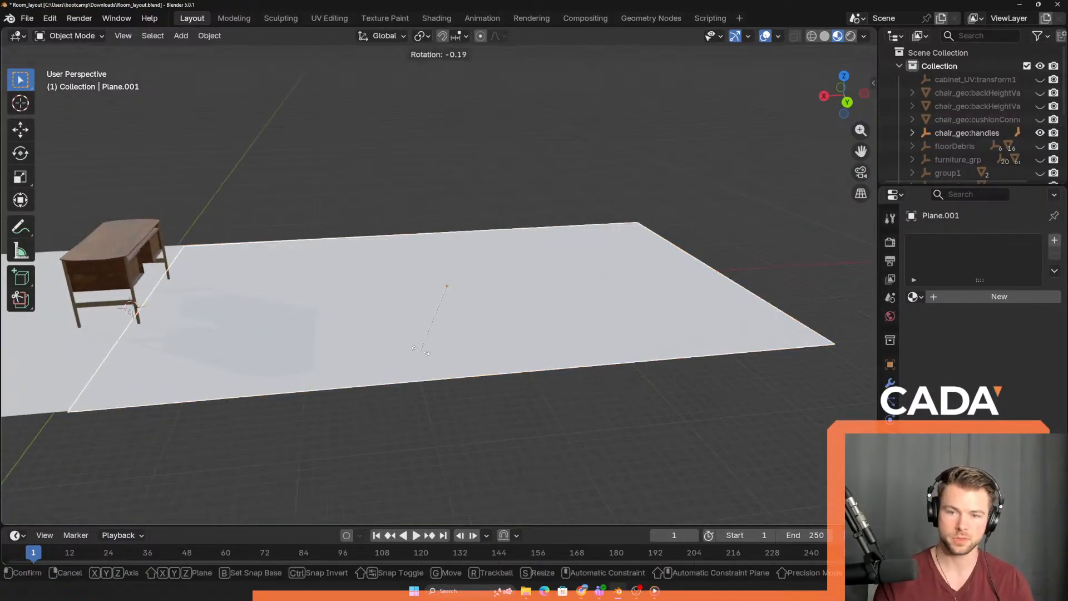
pyautogui.write('y90')
pyautogui.press('Return')
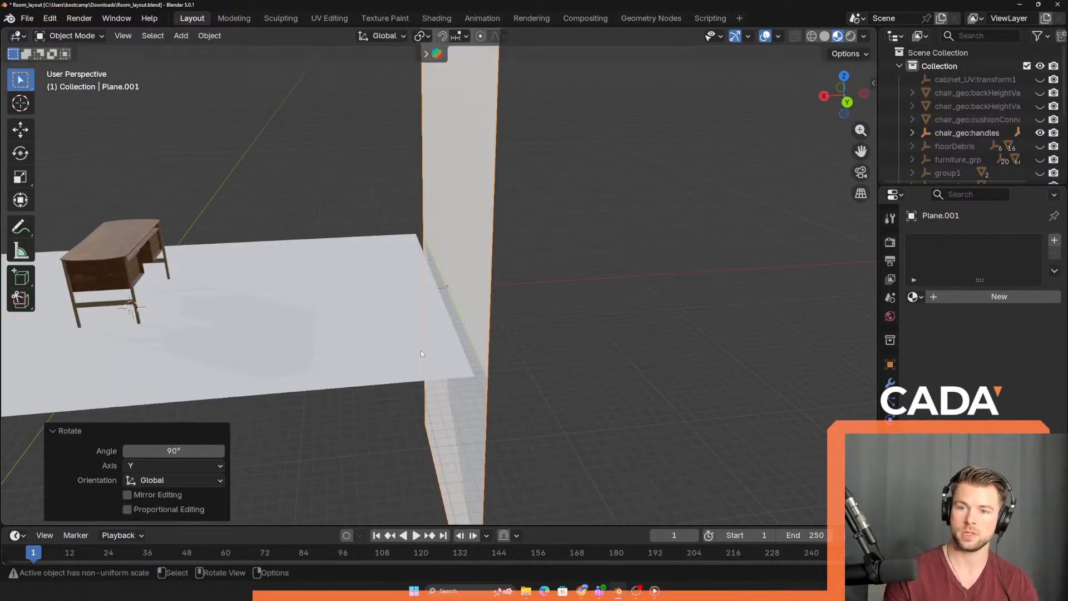
# - Move the upright plane about 5.8 m along X toward the desk, check it as a backdrop and delete it
pyautogui.press('g')
pyautogui.press('x')
pyautogui.click(300, 336)
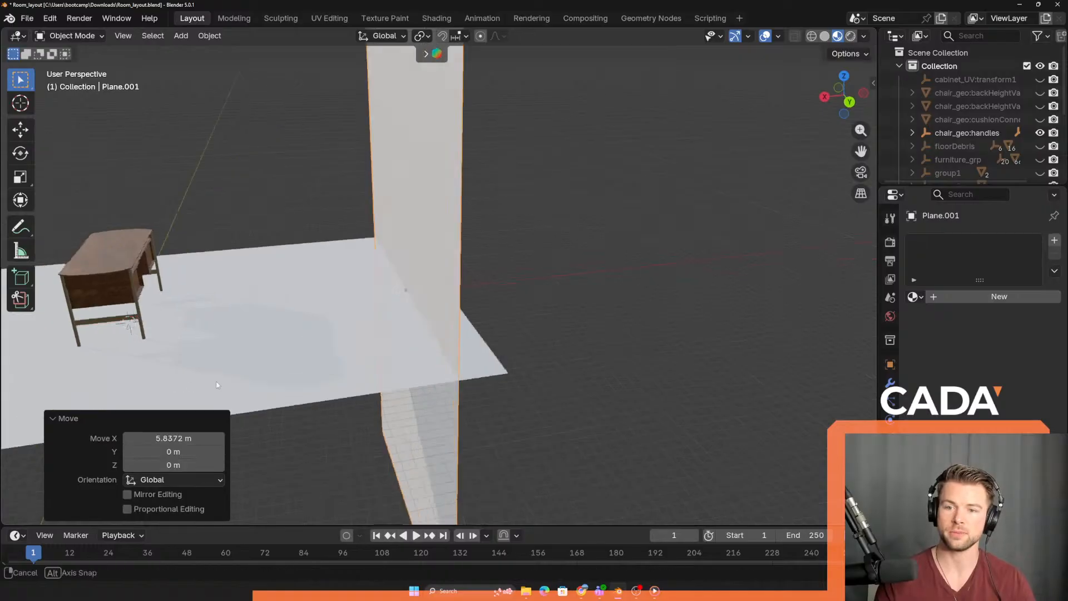
pyautogui.moveTo(300, 336); pyautogui.dragTo(290, 369, button='middle')
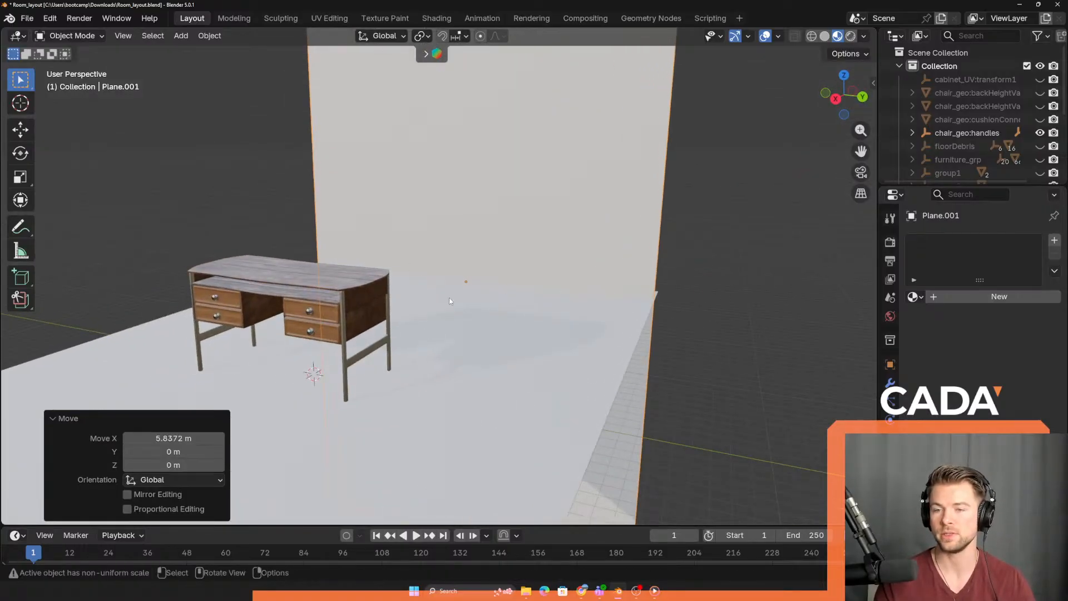
pyautogui.moveTo(450, 298); pyautogui.dragTo(426, 312, button='middle')
pyautogui.scroll(3, 426, 313)
pyautogui.moveTo(356, 323); pyautogui.dragTo(403, 333, button='middle')
pyautogui.moveTo(610, 334); pyautogui.dragTo(518, 356, button='middle')
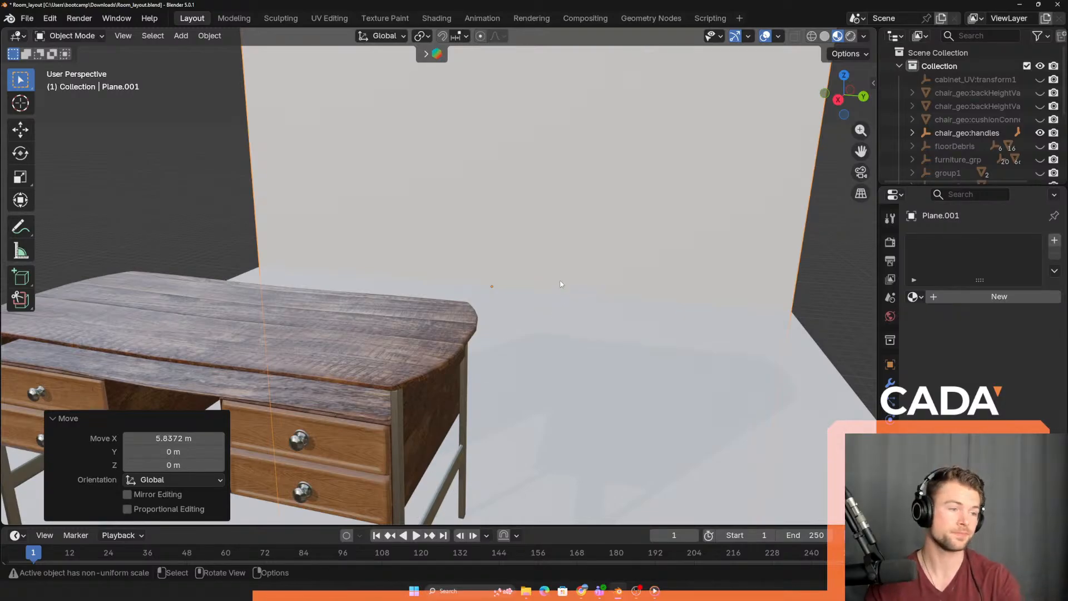
pyautogui.press('Delete')
# - Select the floor plane and switch it back and forth between Edit Mode and Object Mode
pyautogui.moveTo(561, 284); pyautogui.dragTo(394, 316, button='middle')
pyautogui.click(394, 316)
pyautogui.press('Tab')
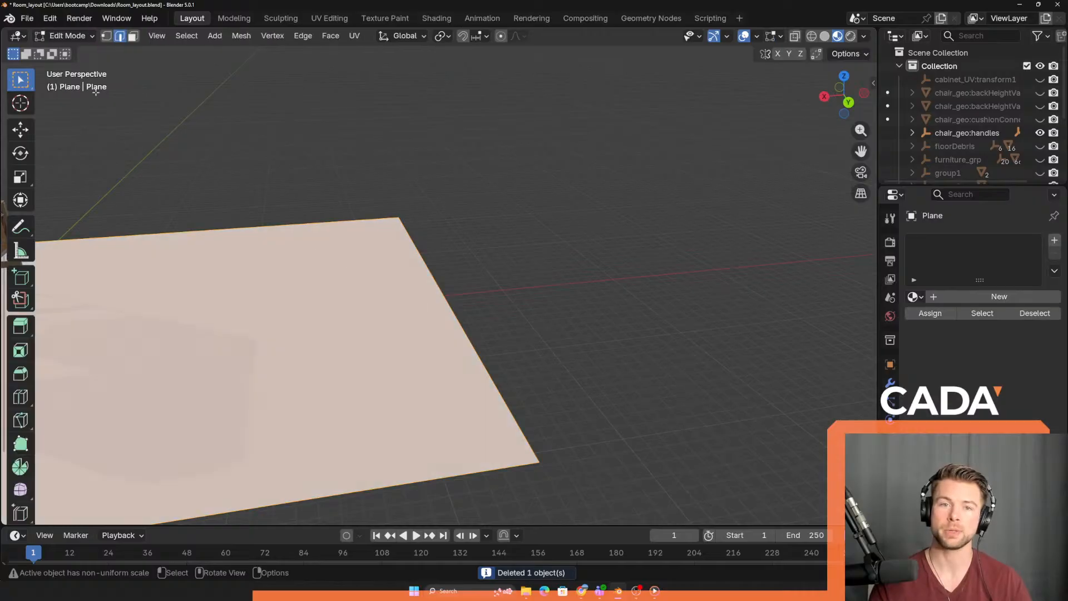
pyautogui.press('Tab')
pyautogui.click(68, 36)
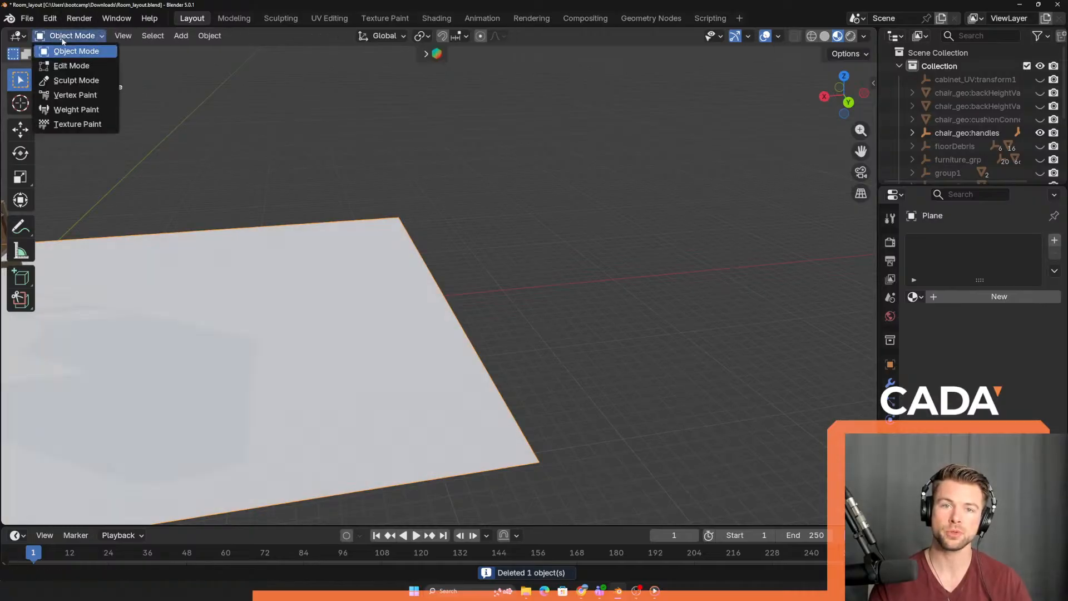
pyautogui.click(76, 65)
pyautogui.press('Tab')
pyautogui.press('Tab')
pyautogui.press('Tab')
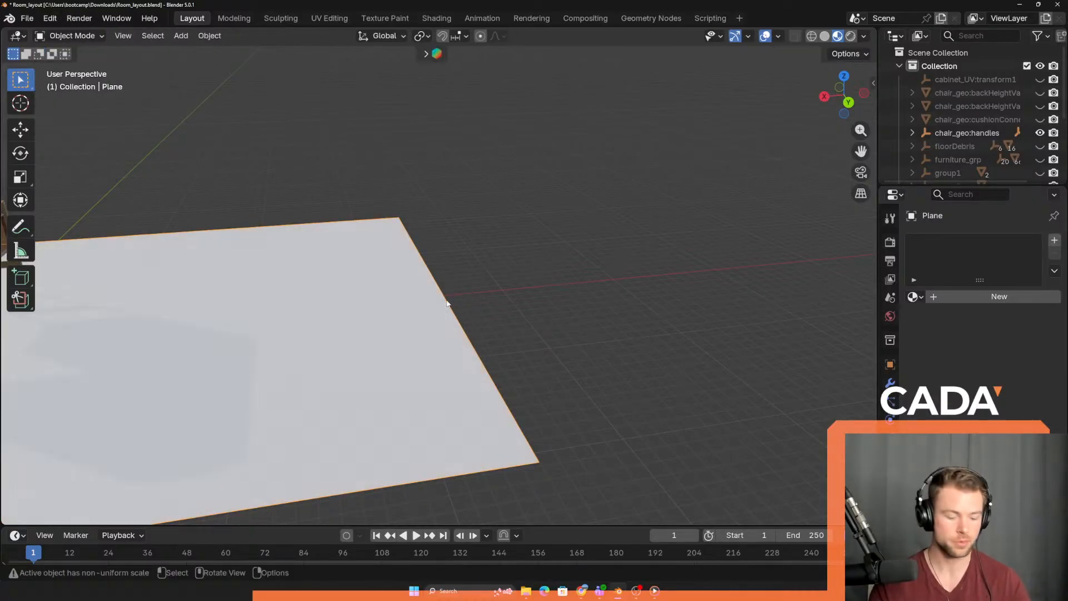
# - Turn on the Screencast Keys overlay in the 3D viewport
pyautogui.press('n')
pyautogui.click(868, 410)
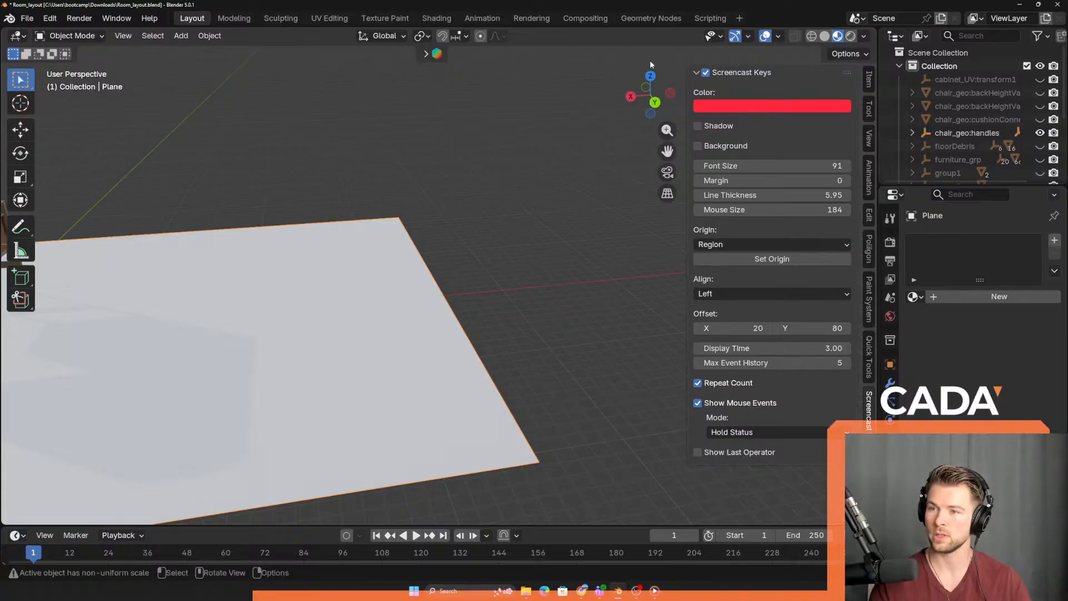
pyautogui.click(696, 73)
pyautogui.click(699, 73)
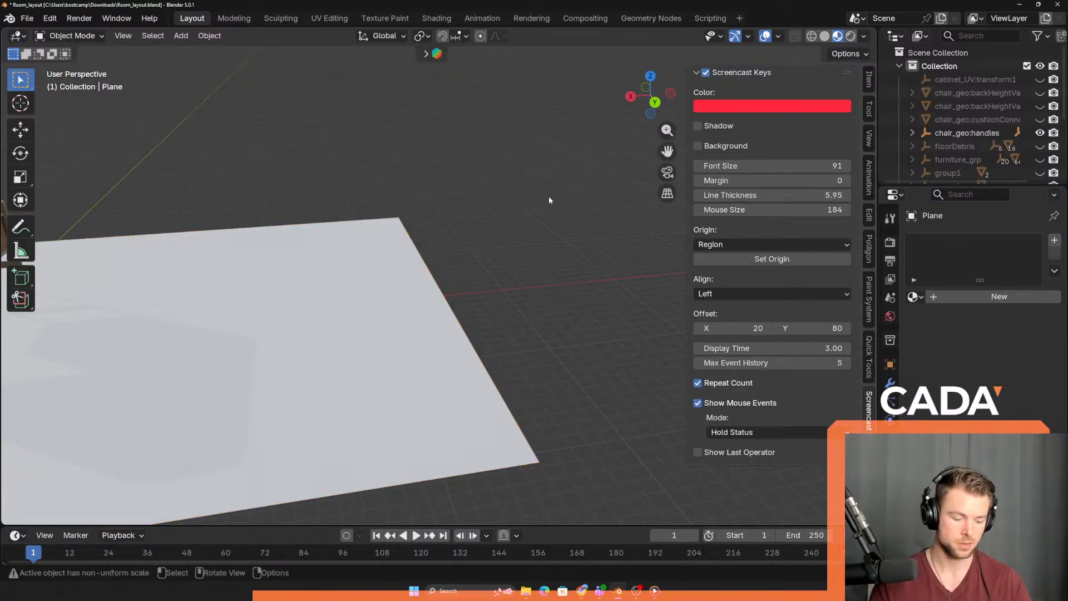
pyautogui.press('n')
pyautogui.press('Tab')
pyautogui.press('Tab')
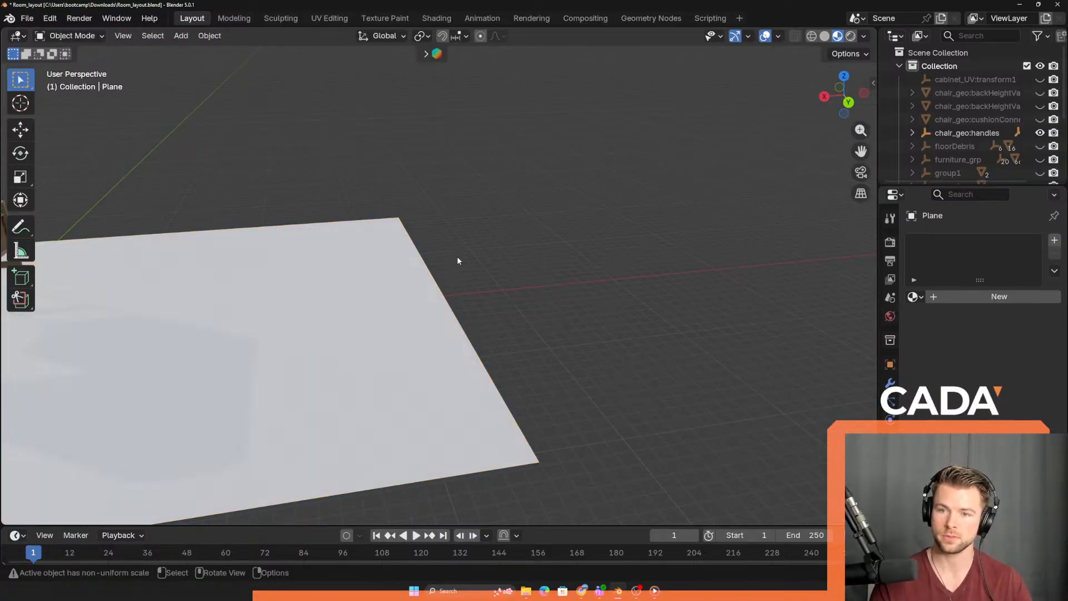
pyautogui.write('mn')
pyautogui.press('Escape')
pyautogui.press('n')
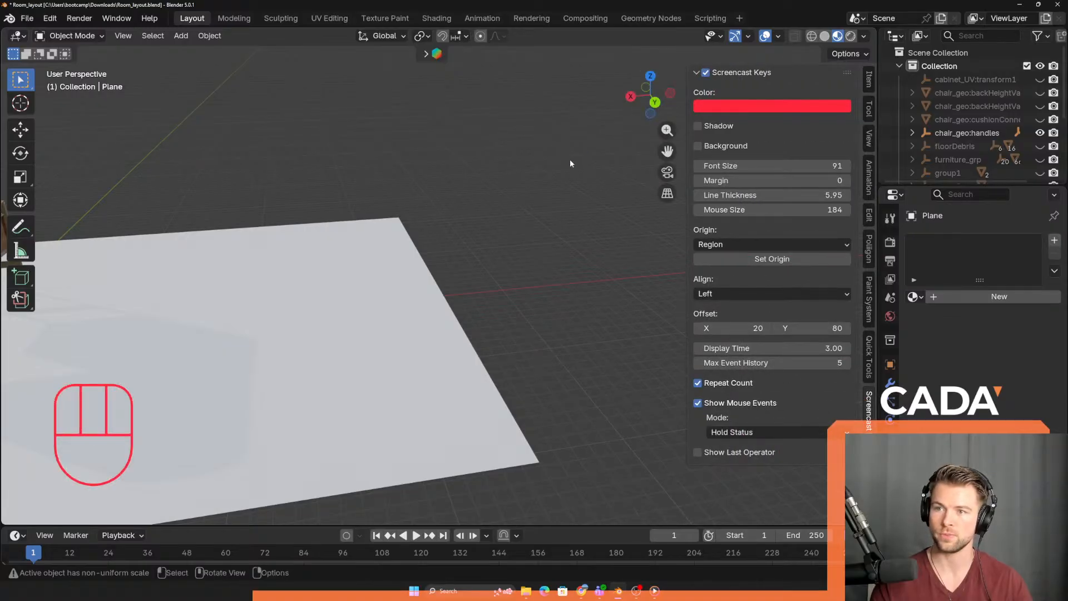
pyautogui.press('n')
# - Put the floor plane into Edit Mode for editing its edges
pyautogui.press('Tab')
pyautogui.press('Tab')
pyautogui.press('Tab')
pyautogui.moveTo(453, 289); pyautogui.dragTo(468, 215, button='middle')
pyautogui.click(159, 84)
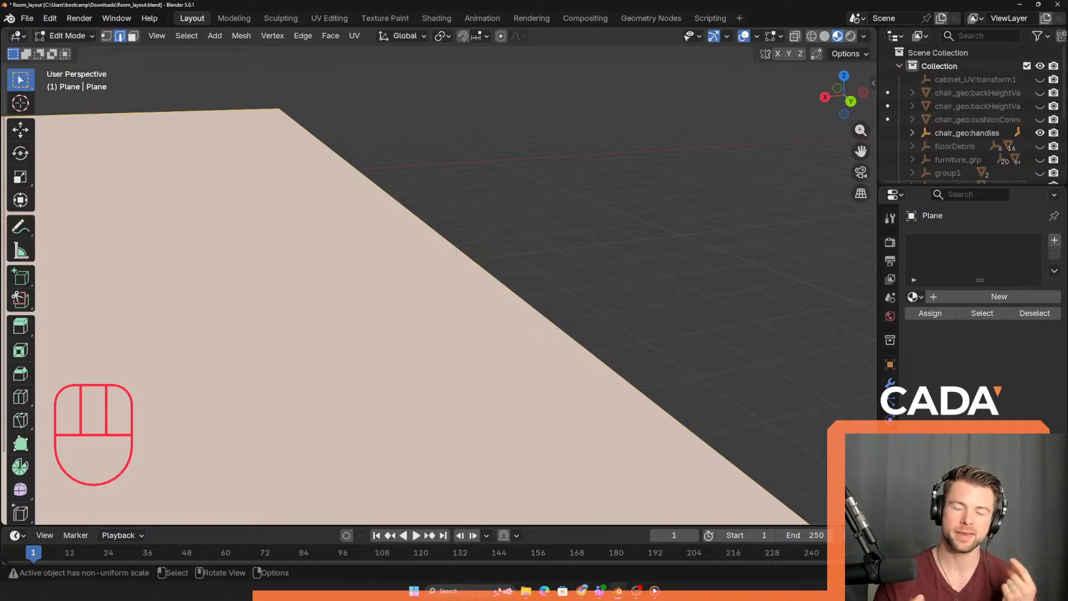
pyautogui.moveTo(457, 252); pyautogui.dragTo(462, 275, button='middle')
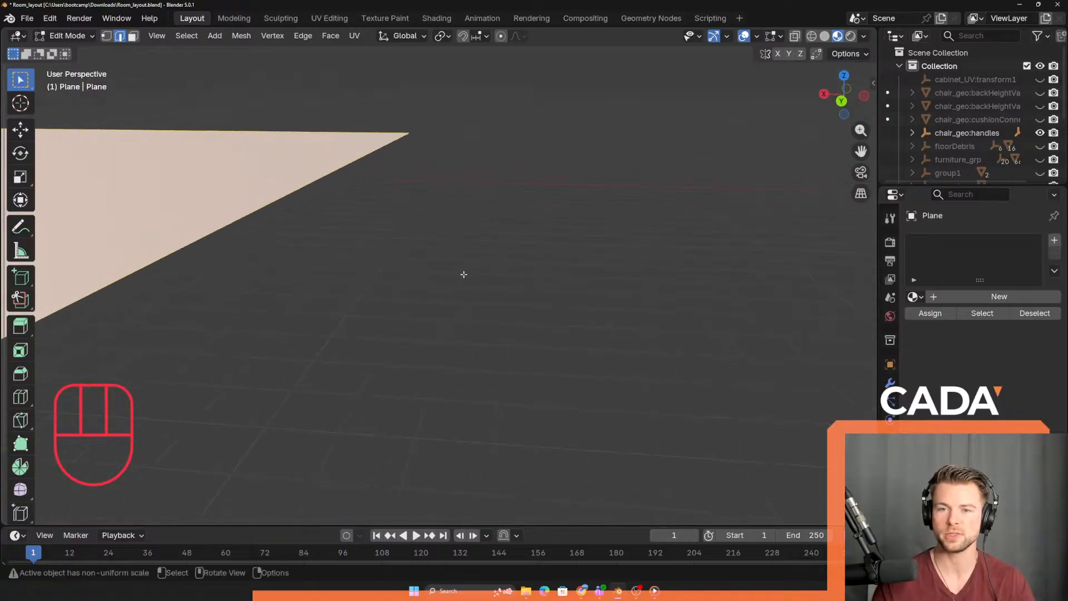
# - Extrude the floor plane's short edge behind the desk about 27.9 m upward along Z to form a back wall
pyautogui.click(226, 234)
pyautogui.scroll(3, 375, 368)
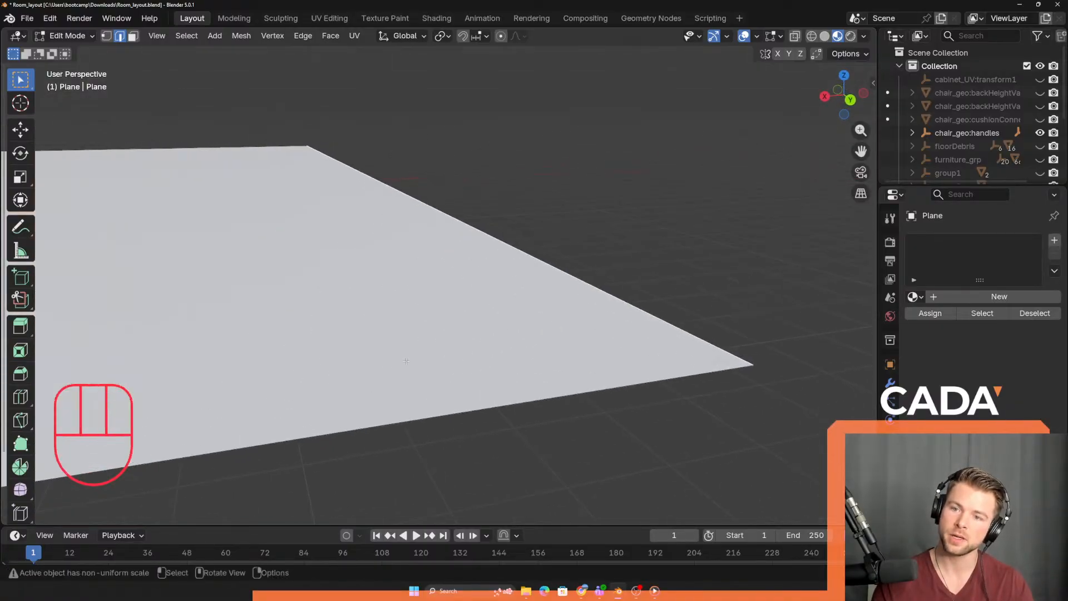
pyautogui.scroll(-2, 406, 361)
pyautogui.moveTo(548, 291); pyautogui.dragTo(579, 374, button='middle')
pyautogui.press('e')
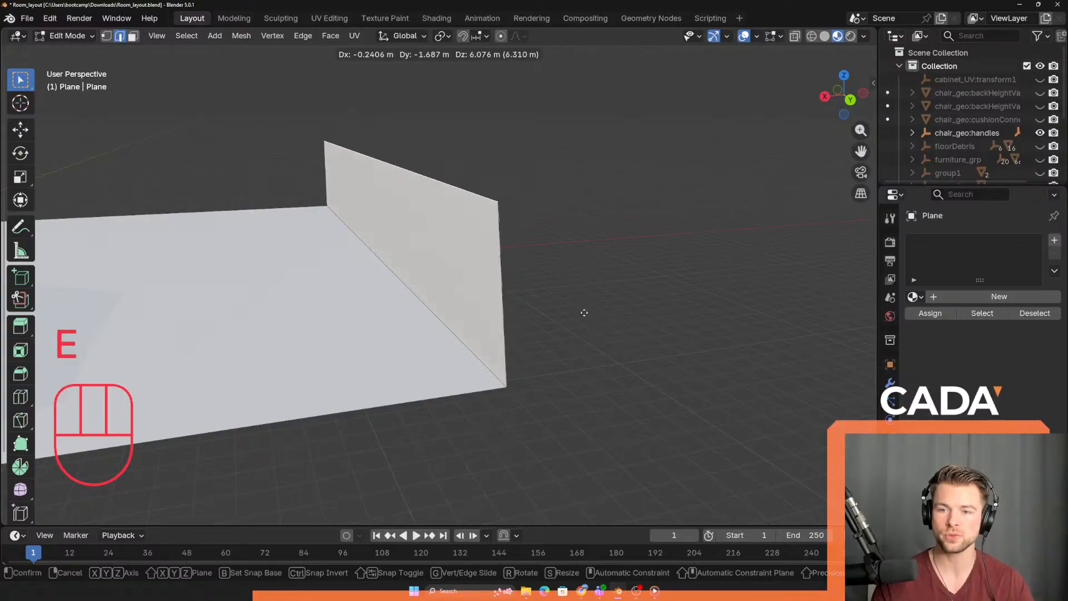
pyautogui.press('z')
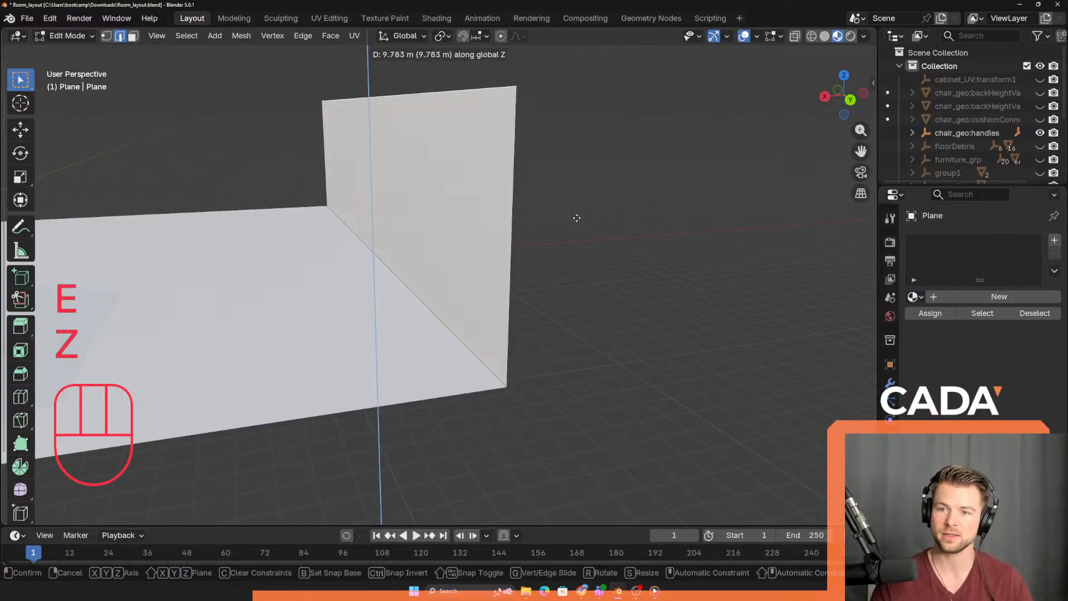
pyautogui.click(533, 364)
pyautogui.scroll(-4, 512, 370)
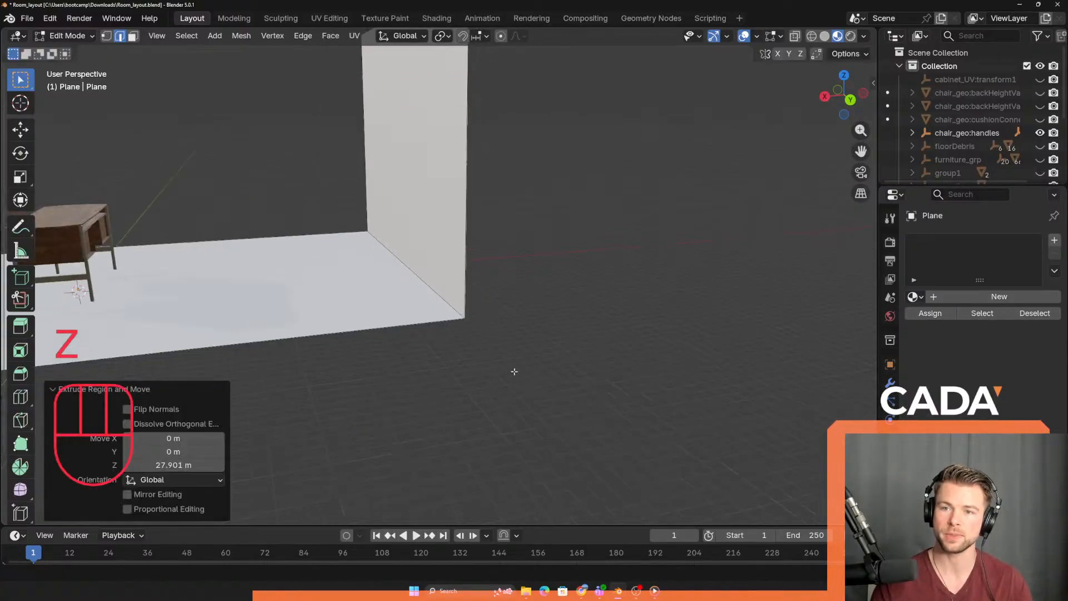
# - Raise the upper edge of the back wall by about 7.8 m along the Z axis
pyautogui.moveTo(378, 355); pyautogui.dragTo(473, 389, button='middle')
pyautogui.keyDown('shift'); pyautogui.moveTo(473, 390); pyautogui.dragTo(472, 409, button='middle'); pyautogui.keyUp('shift')
pyautogui.moveTo(472, 409); pyautogui.dragTo(410, 382, button='middle')
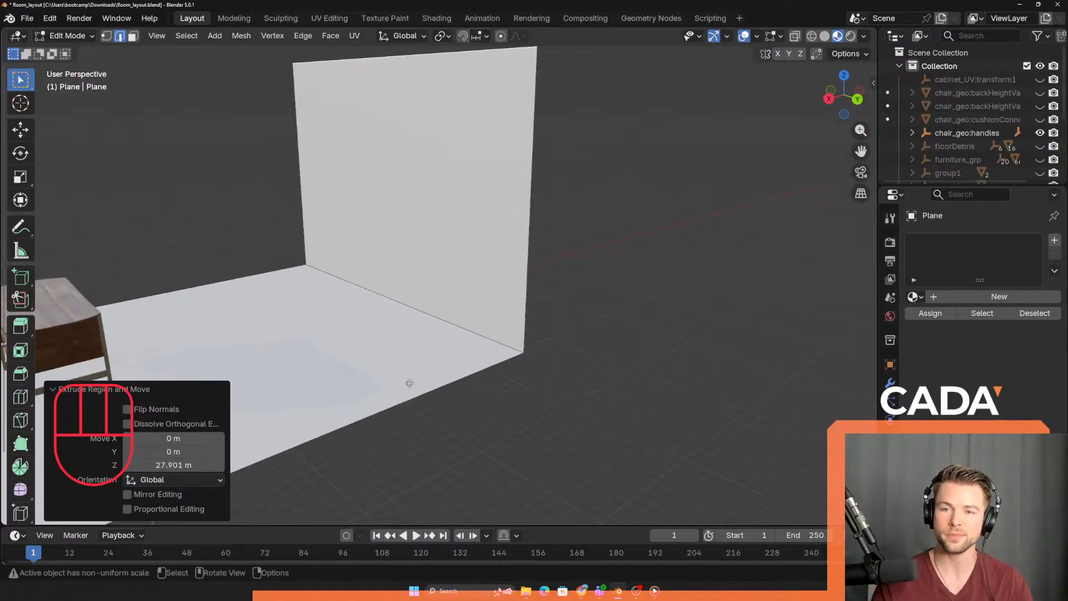
pyautogui.press('g')
pyautogui.press('z')
pyautogui.click(436, 326)
# - Select the corner edge where the floor meets the back wall
pyautogui.scroll(-3, 436, 326)
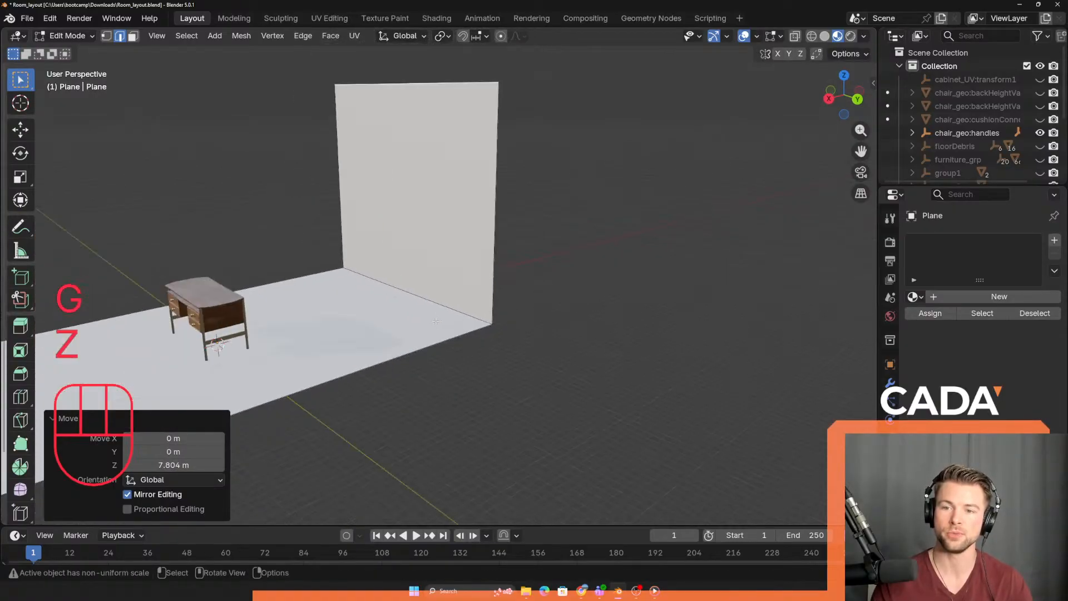
pyautogui.scroll(4, 423, 353)
pyautogui.scroll(-3, 252, 319)
pyautogui.scroll(5, 389, 345)
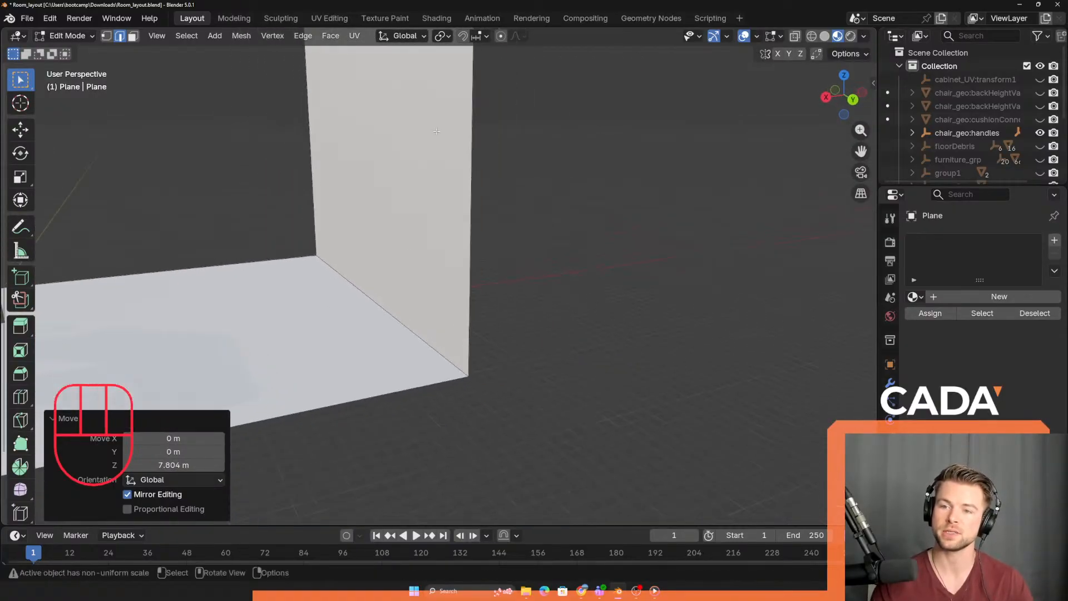
pyautogui.scroll(-3, 455, 360)
pyautogui.scroll(5, 470, 346)
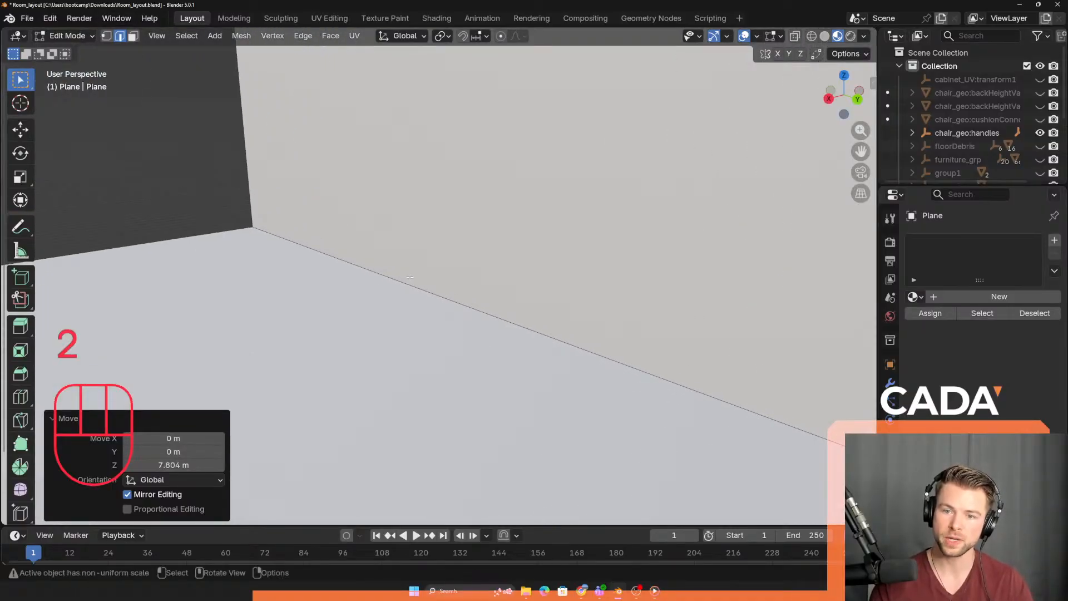
pyautogui.click(452, 301)
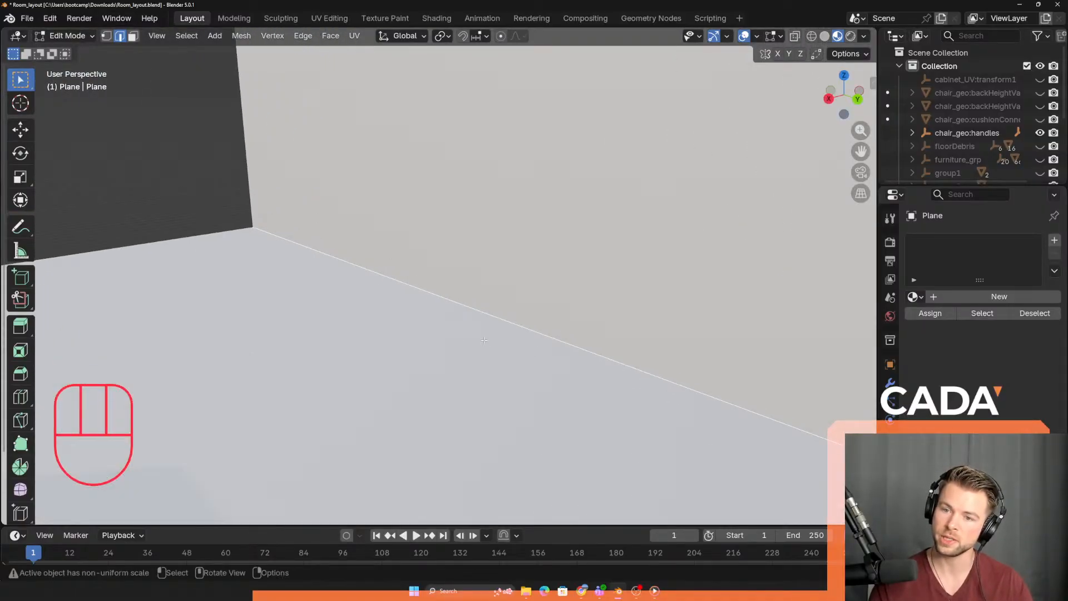
# - Bevel the floor-to-wall edge with 17 segments and a width of about 13.9 m, and inspect the curve in Object Mode
pyautogui.scroll(-3, 484, 340)
pyautogui.hotkey('ctrl', 'b')
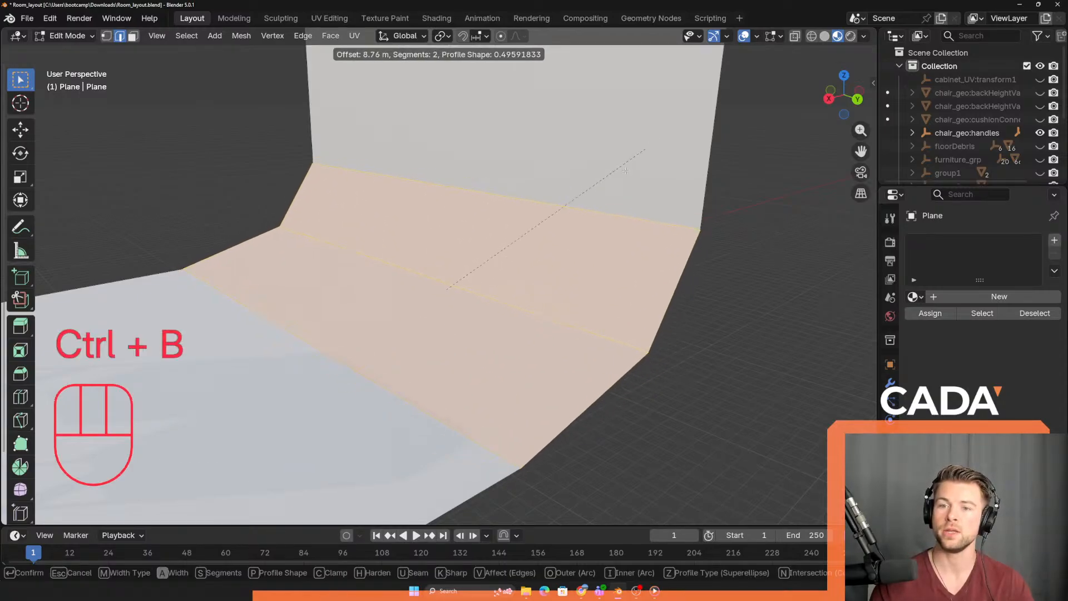
pyautogui.scroll(3, 673, 173)
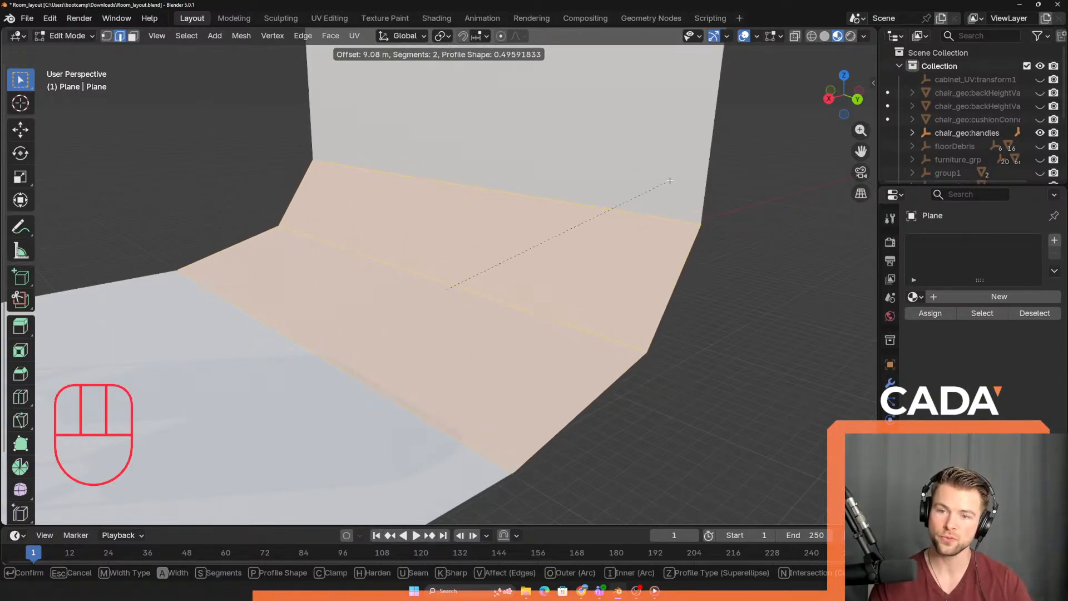
pyautogui.scroll(8, 660, 184)
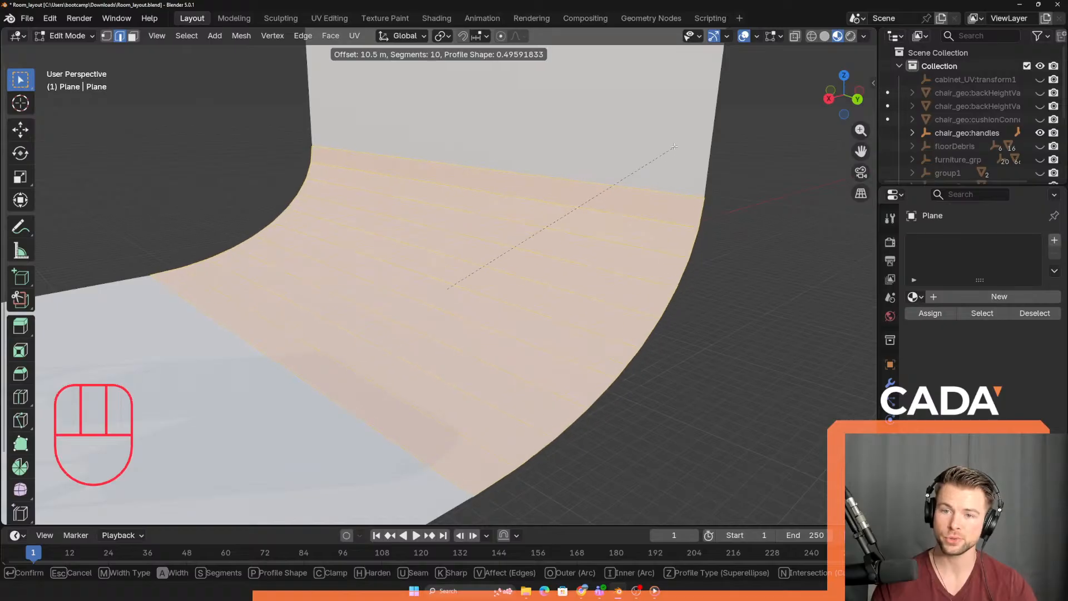
pyautogui.scroll(2, 659, 158)
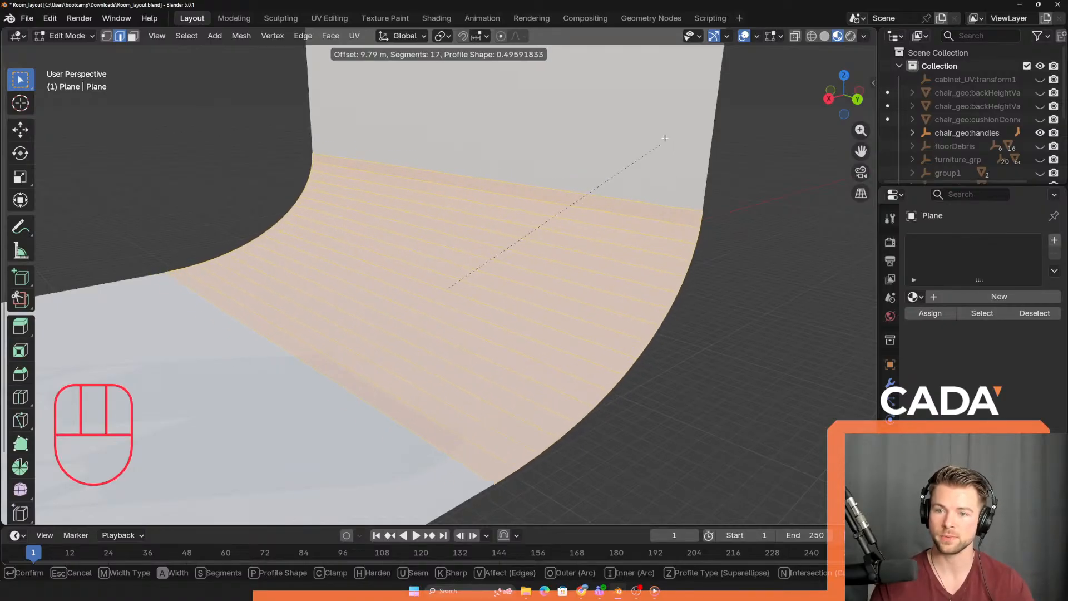
pyautogui.click(667, 121)
pyautogui.scroll(-5, 656, 178)
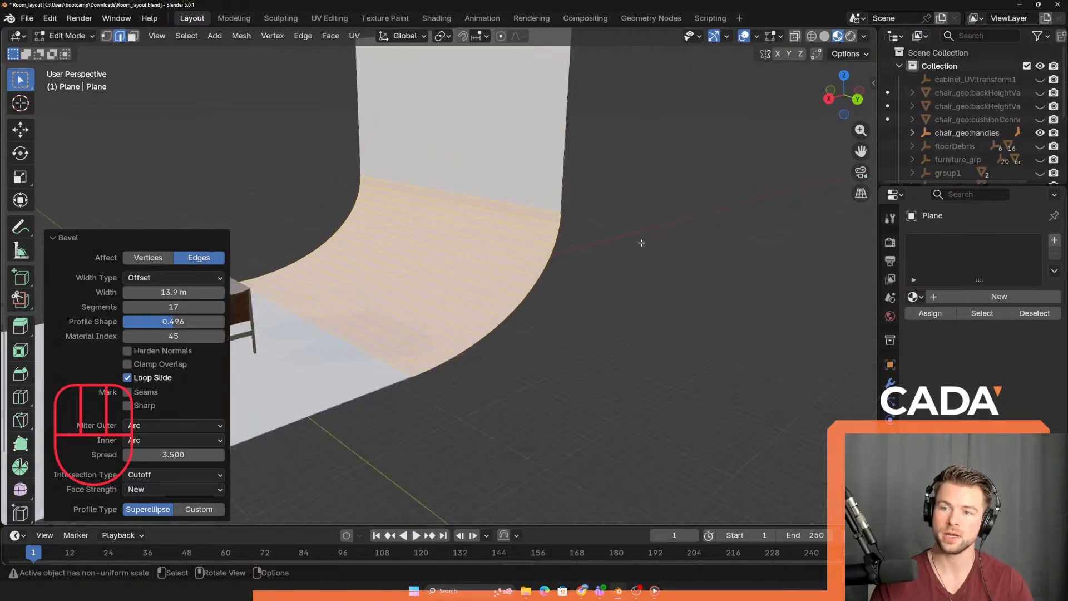
pyautogui.press('Tab')
pyautogui.moveTo(551, 296); pyautogui.dragTo(616, 252, button='middle')
pyautogui.scroll(4, 609, 300)
pyautogui.scroll(-2, 612, 298)
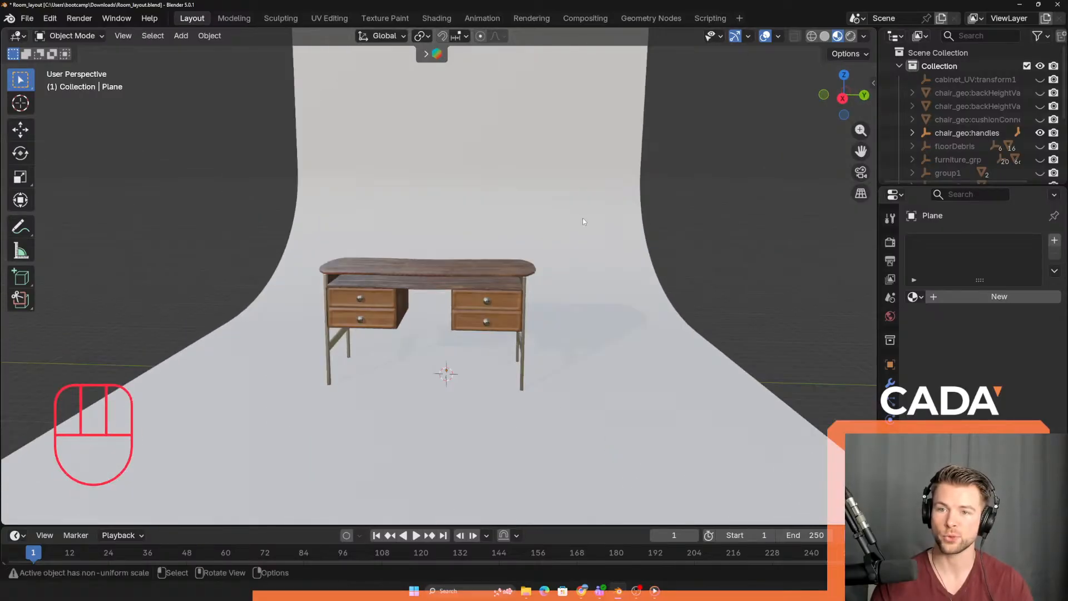
pyautogui.scroll(2, 582, 218)
pyautogui.moveTo(569, 220); pyautogui.dragTo(520, 220, button='middle')
pyautogui.moveTo(453, 219); pyautogui.dragTo(472, 235, button='middle')
# - Undo the 17-segment bevel and return to the sharp floor-to-wall edge in Edit Mode
pyautogui.hotkey('ctrl', 'z')
pyautogui.hotkey('ctrl', 'z')
pyautogui.hotkey('ctrl', 'z')
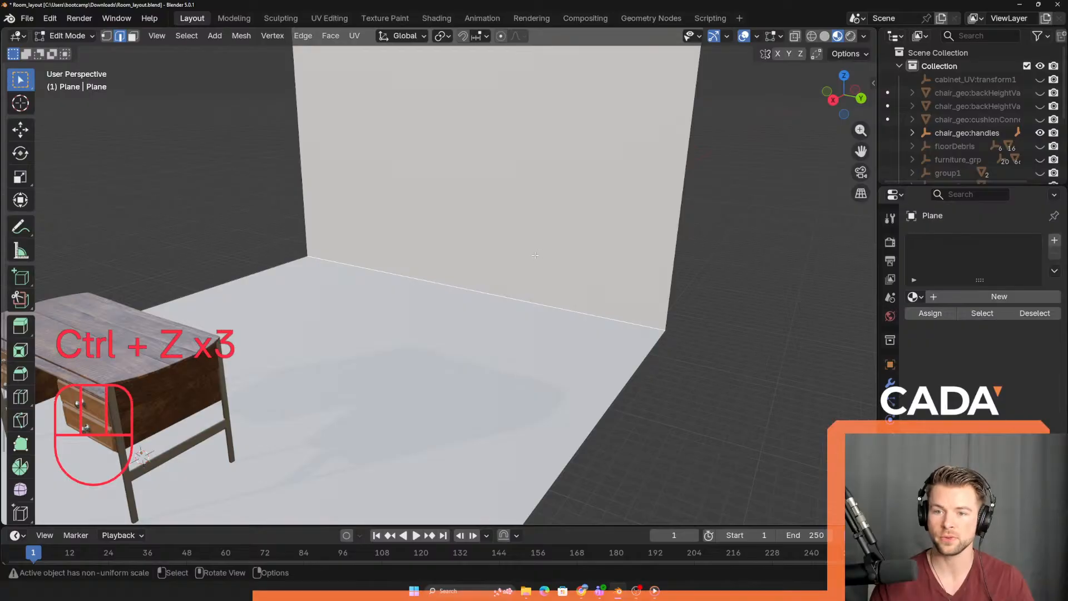
pyautogui.press('s')
pyautogui.rightClick(579, 244)
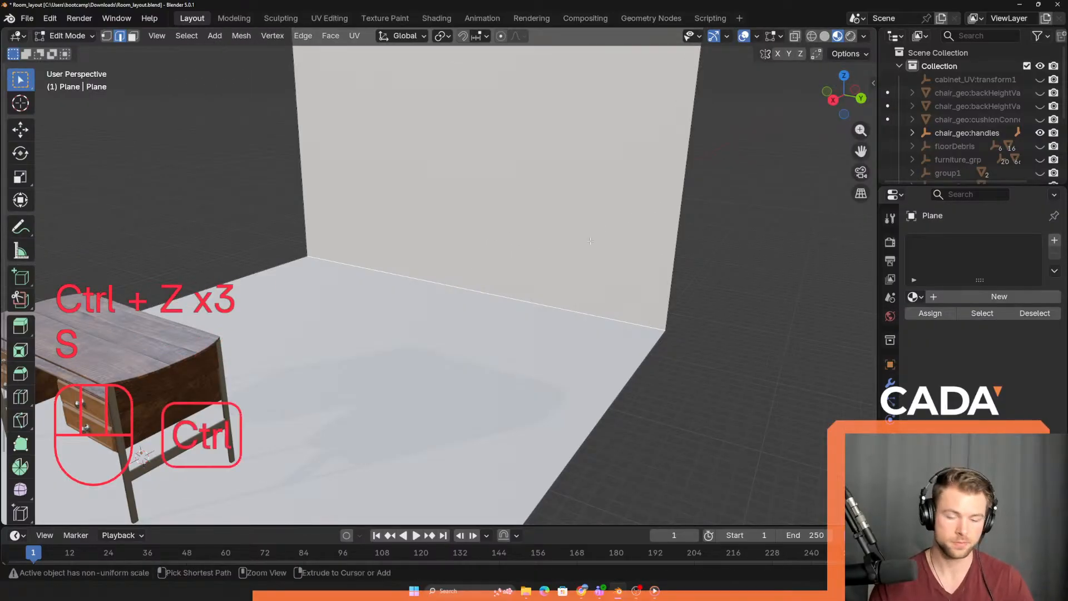
# - Bevel the floor-to-wall edge with 52 segments and an offset of about 17 m, and return to Object Mode
pyautogui.hotkey('ctrl', 'b')
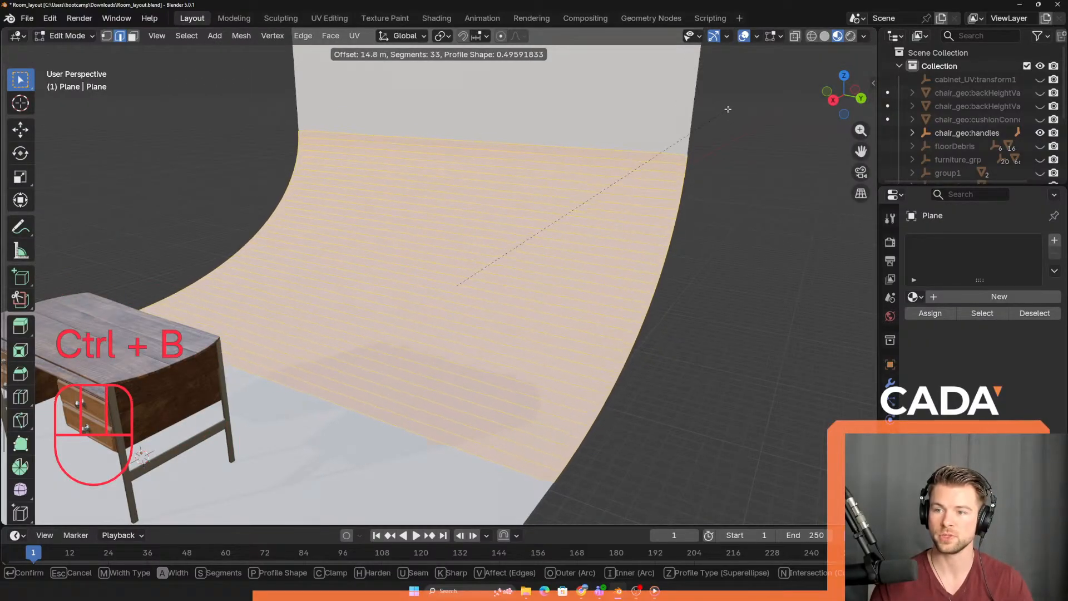
pyautogui.scroll(14, 740, 98)
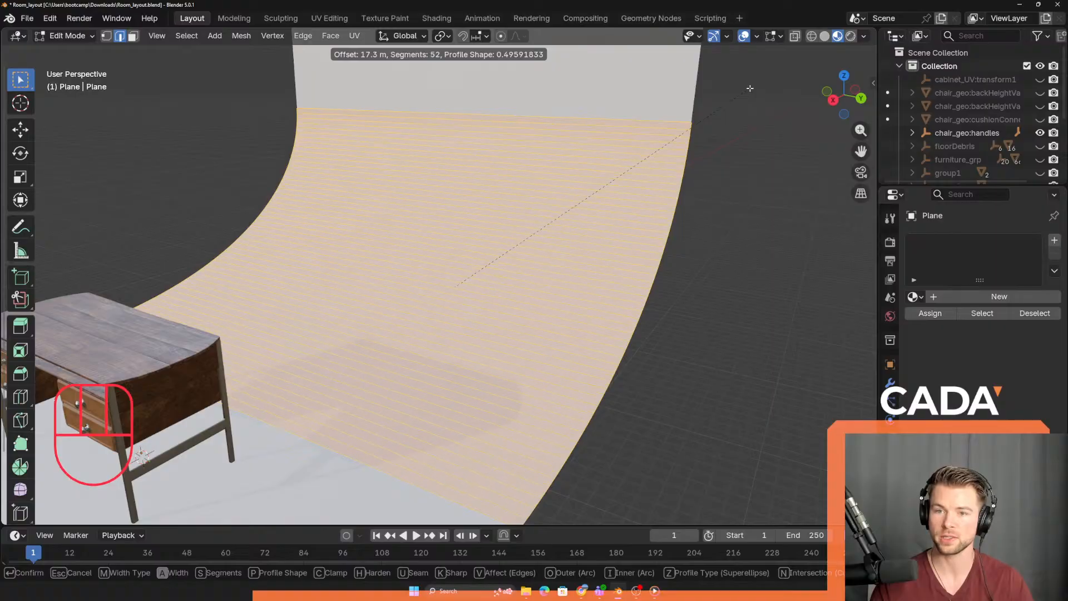
pyautogui.click(668, 245)
pyautogui.press('Tab')
pyautogui.scroll(-4, 656, 289)
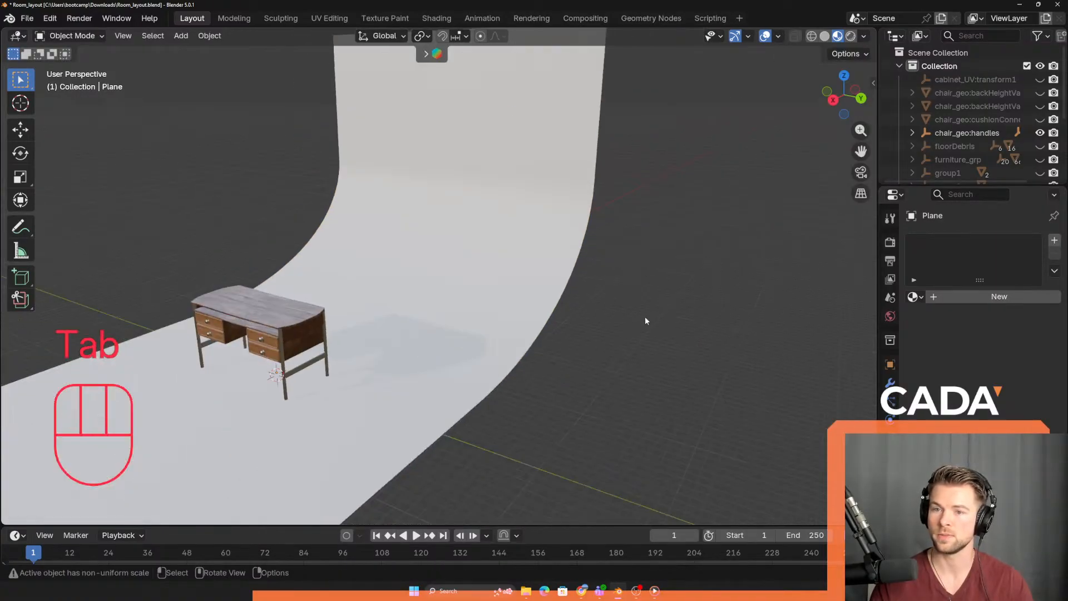
pyautogui.moveTo(646, 320); pyautogui.dragTo(546, 245, button='middle')
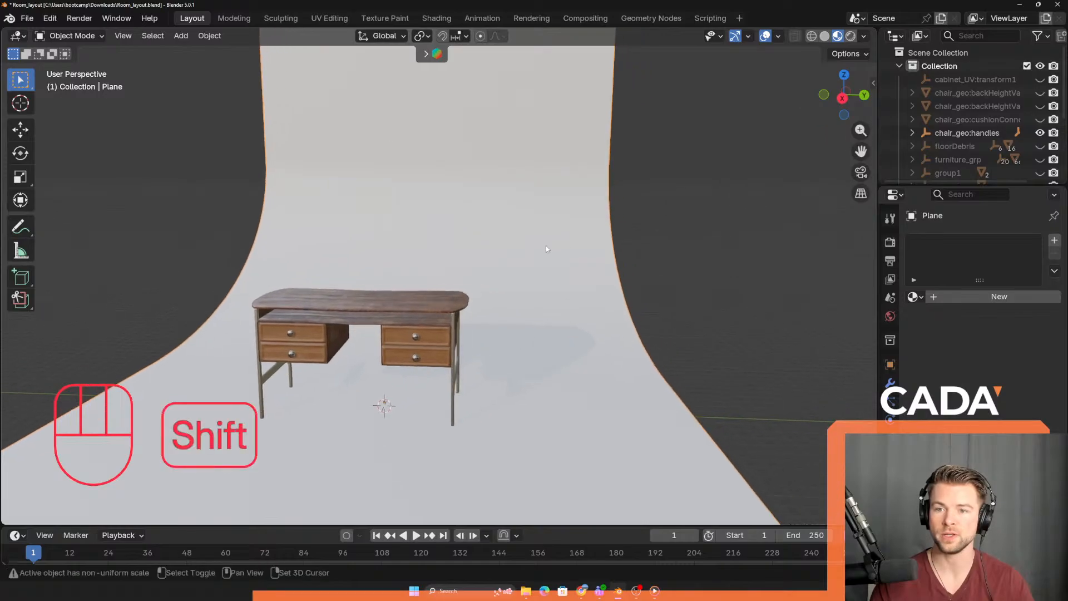
# - Scale the backdrop along Y by about 1.92 and shift it along Y to sit more evenly around the desk
pyautogui.moveTo(212, 178); pyautogui.dragTo(207, 152, button='middle')
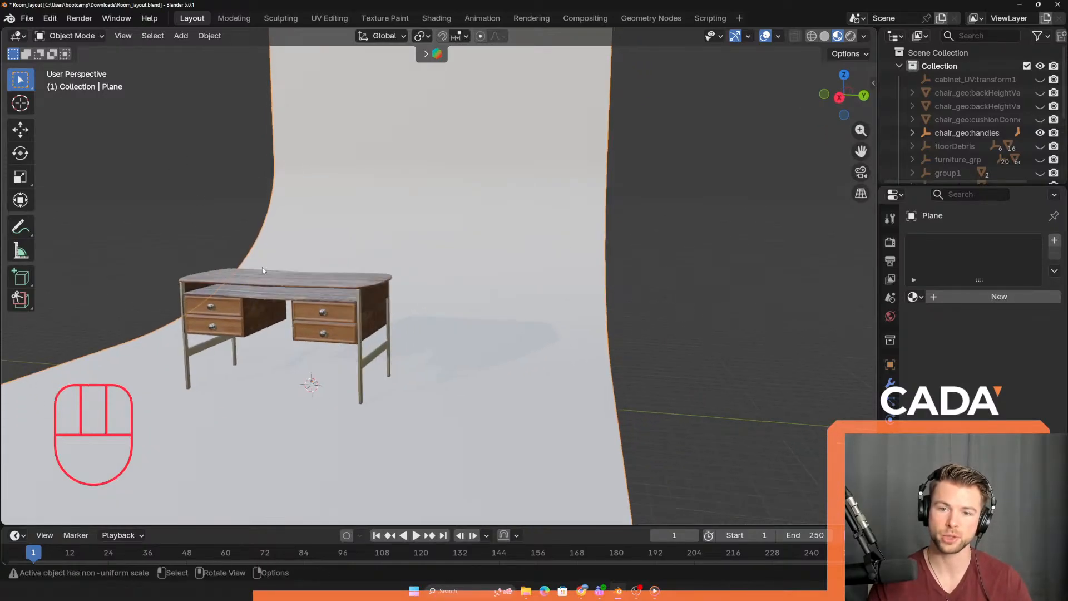
pyautogui.moveTo(366, 232); pyautogui.dragTo(472, 224, button='middle')
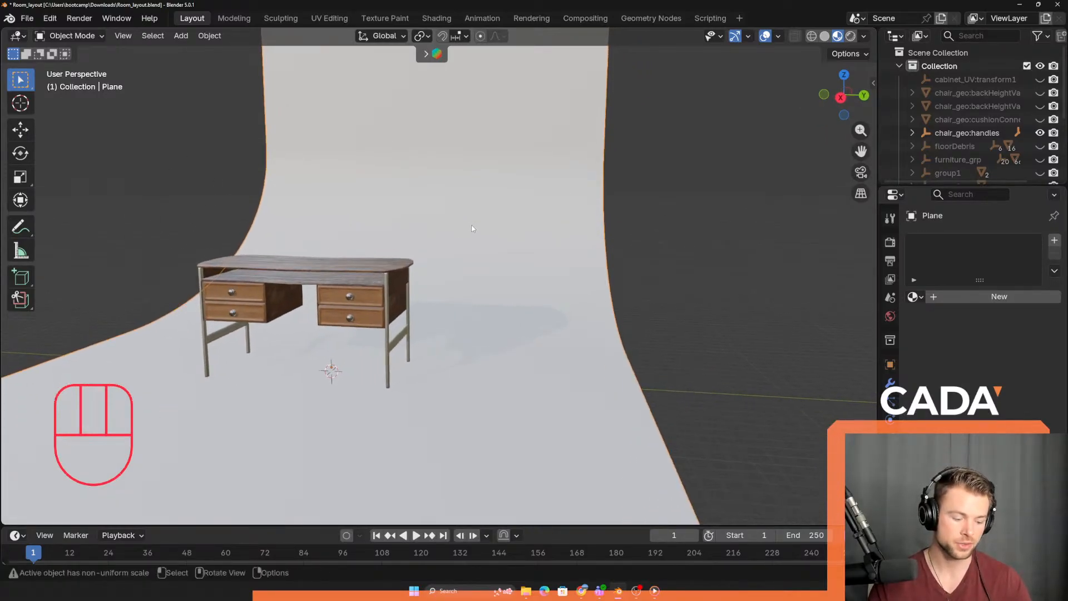
pyautogui.press('s')
pyautogui.press('y')
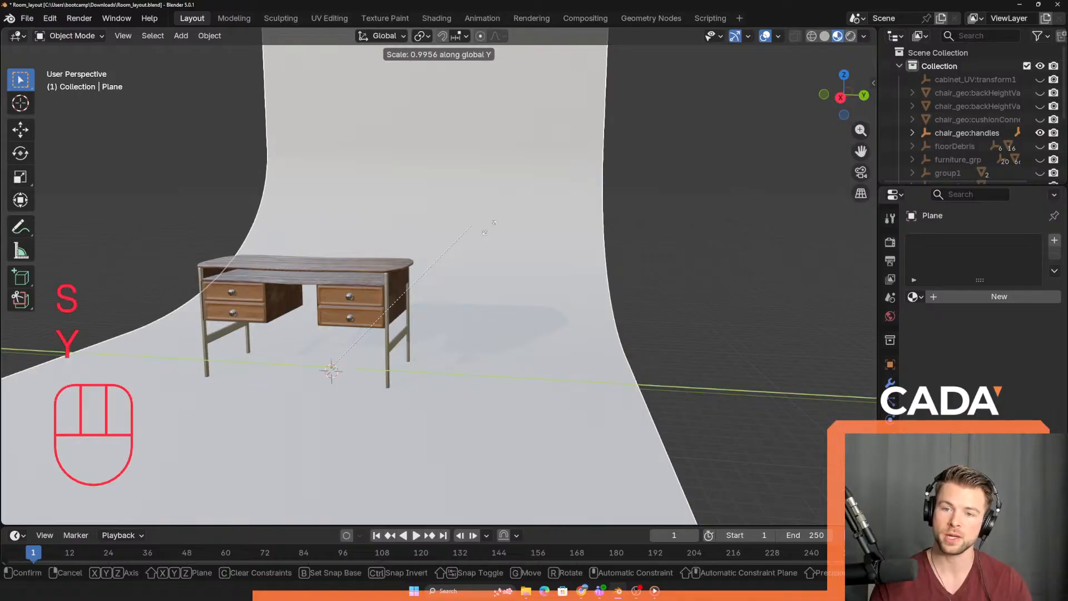
pyautogui.click(691, 239)
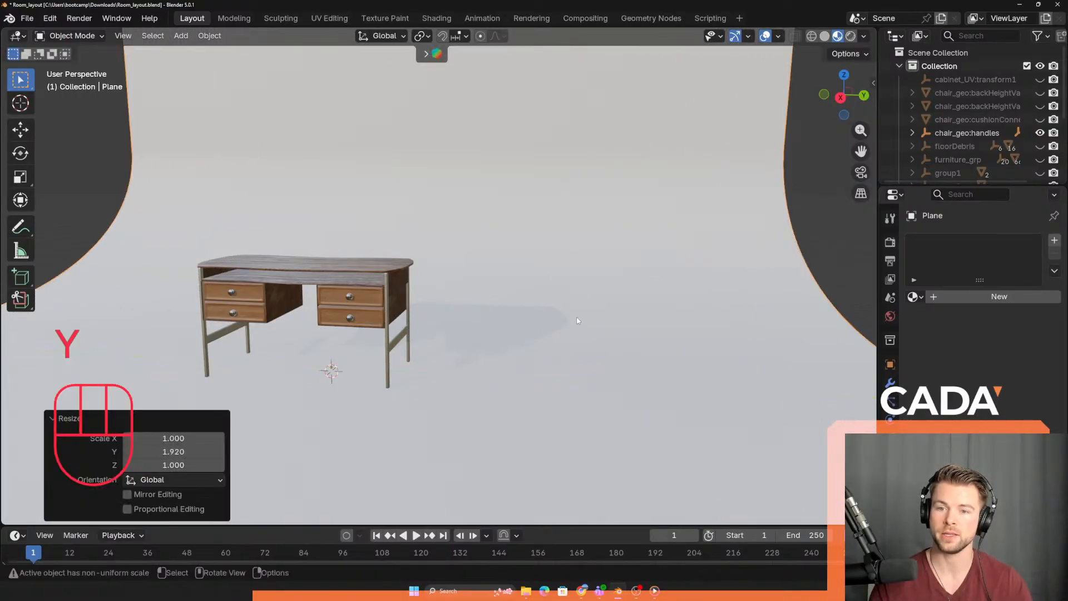
pyautogui.press('g')
pyautogui.press('y')
pyautogui.click(558, 316)
pyautogui.keyDown('shift'); pyautogui.moveTo(558, 316); pyautogui.dragTo(607, 312, button='middle'); pyautogui.keyUp('shift')
pyautogui.moveTo(547, 279); pyautogui.dragTo(579, 279, button='middle')
pyautogui.keyDown('shift'); pyautogui.moveTo(559, 175); pyautogui.dragTo(556, 188, button='middle'); pyautogui.keyUp('shift')
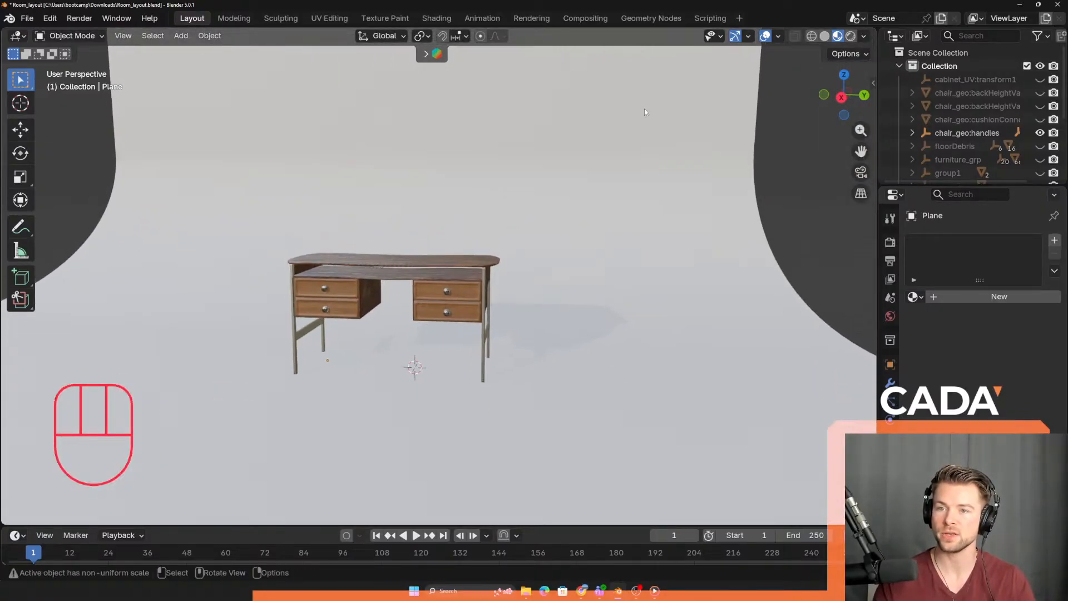
# - Give the backdrop a new material and set its base color to pink, hex E792A0
pyautogui.click(949, 295)
pyautogui.click(1004, 381)
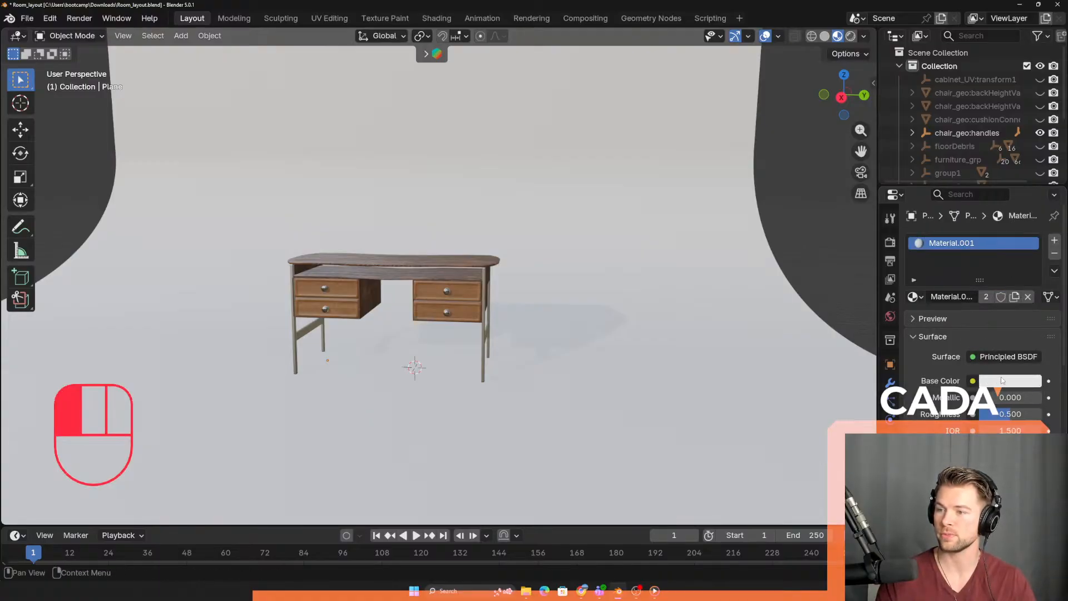
pyautogui.moveTo(974, 228)
pyautogui.mouseDown()
pyautogui.moveTo(935, 178)
pyautogui.moveTo(980, 176)
pyautogui.mouseUp()
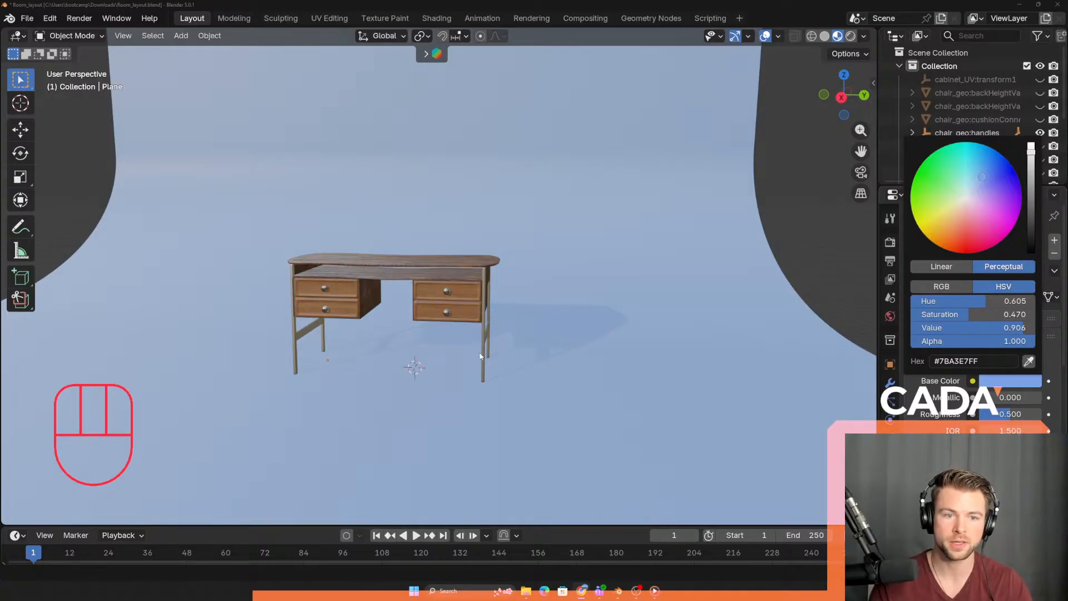
pyautogui.moveTo(995, 255); pyautogui.dragTo(970, 217)
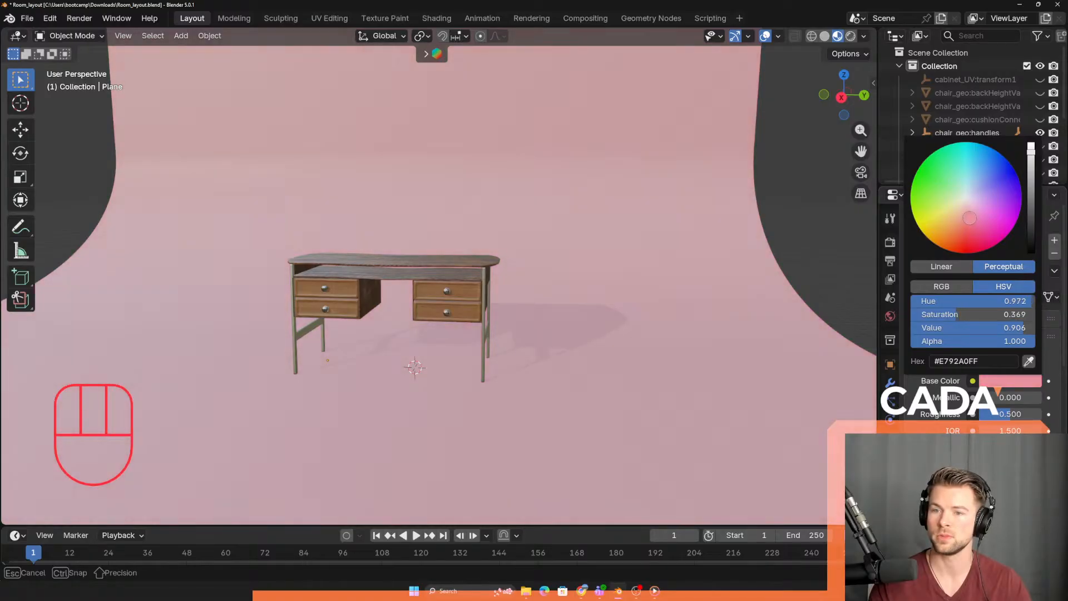
pyautogui.moveTo(461, 239); pyautogui.dragTo(449, 354, button='middle')
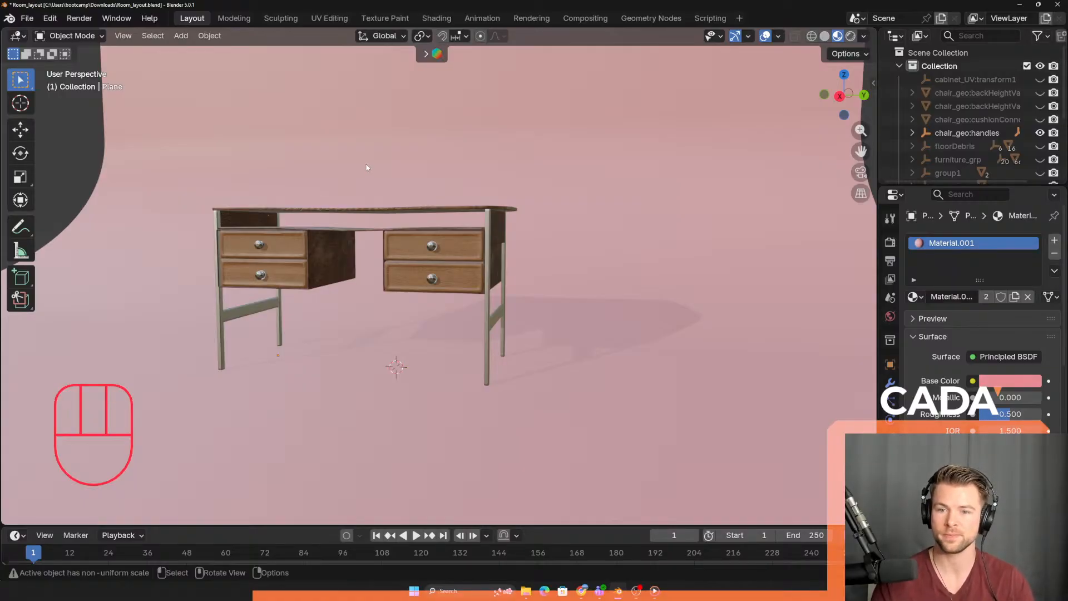
# - Compare how the desk and backdrop look in Rendered and Material Preview shading
pyautogui.scroll(-4, 350, 228)
pyautogui.scroll(-4, 978, 140)
pyautogui.scroll(-2, 954, 146)
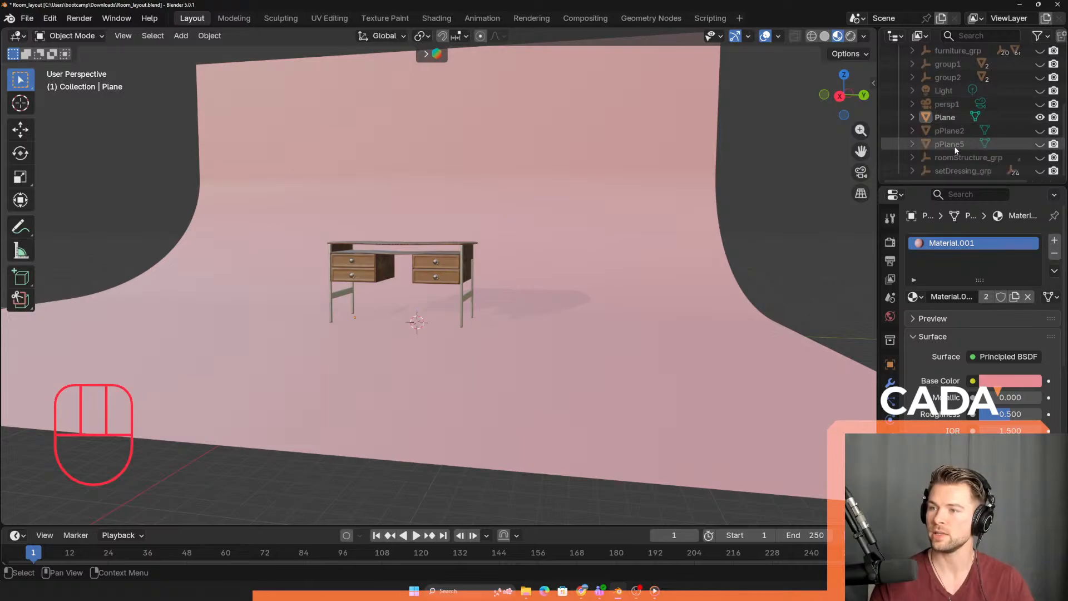
pyautogui.scroll(-5, 452, 243)
pyautogui.moveTo(452, 243)
pyautogui.mouseDown(button='middle')
pyautogui.moveTo(381, 321)
pyautogui.moveTo(582, 239)
pyautogui.mouseUp(button='middle')
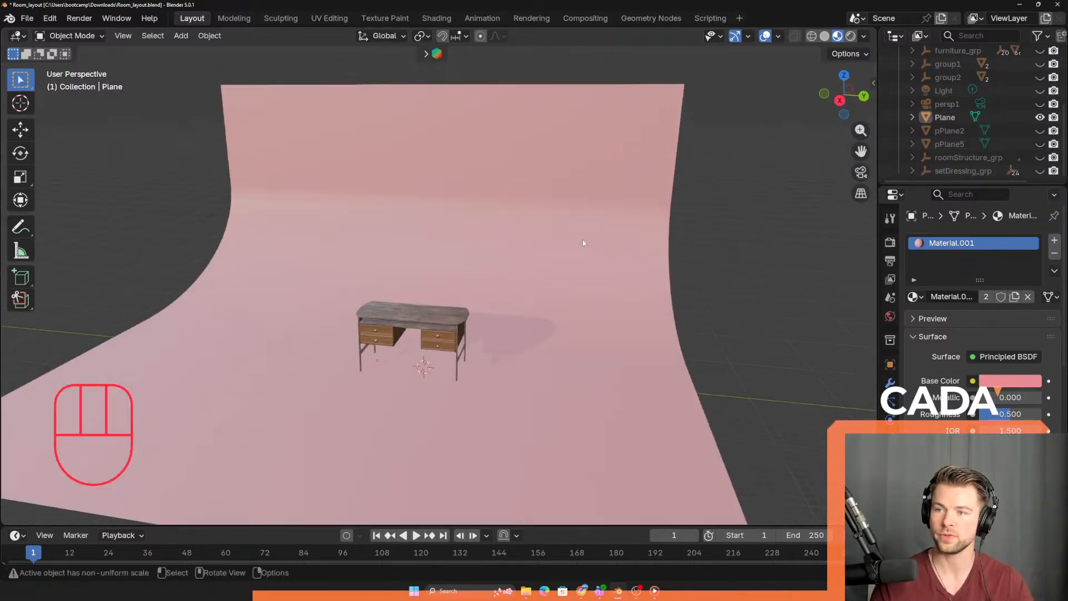
pyautogui.click(850, 36)
pyautogui.click(837, 36)
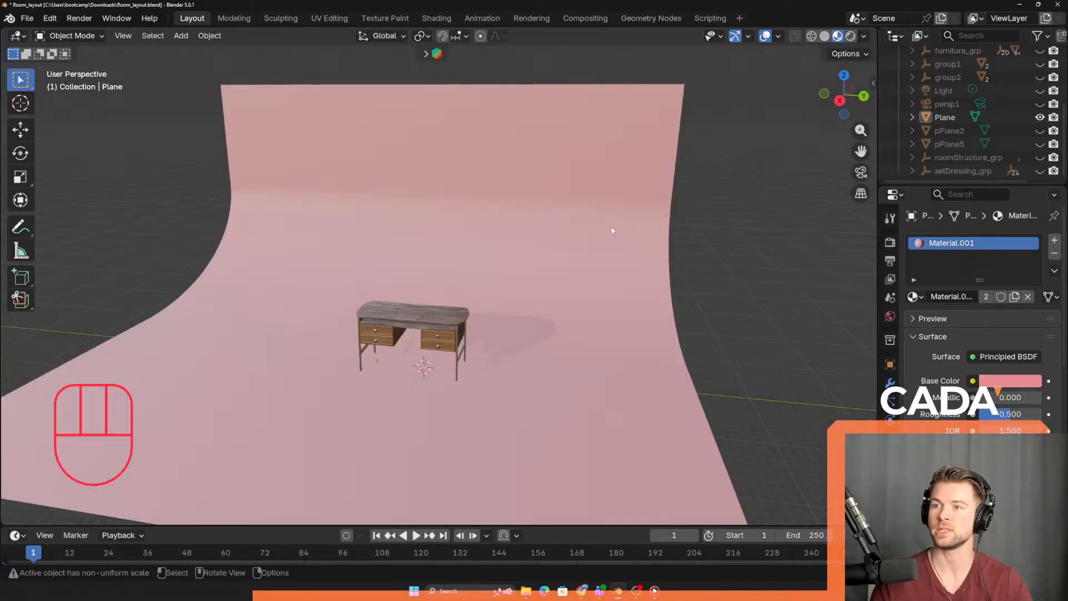
pyautogui.scroll(5, 495, 351)
pyautogui.moveTo(490, 358); pyautogui.dragTo(523, 334, button='middle')
pyautogui.keyDown('shift'); pyautogui.moveTo(558, 381); pyautogui.dragTo(473, 378, button='middle'); pyautogui.keyUp('shift')
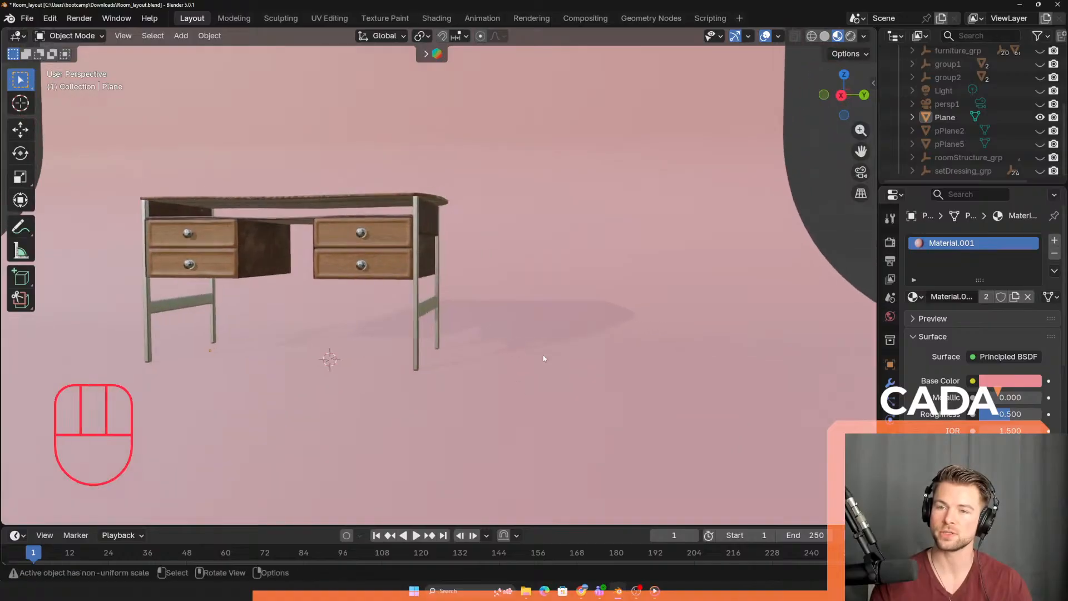
pyautogui.moveTo(544, 358); pyautogui.dragTo(604, 357, button='middle')
pyautogui.click(852, 37)
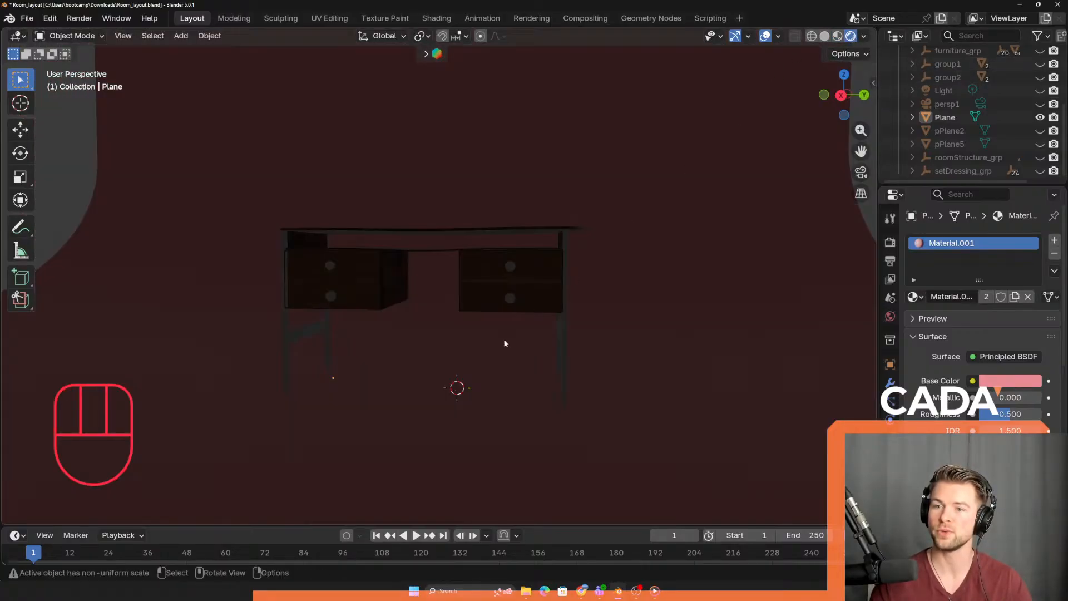
pyautogui.moveTo(503, 342)
pyautogui.mouseDown(button='middle')
pyautogui.moveTo(372, 420)
pyautogui.moveTo(493, 365)
pyautogui.moveTo(522, 331)
pyautogui.mouseUp(button='middle')
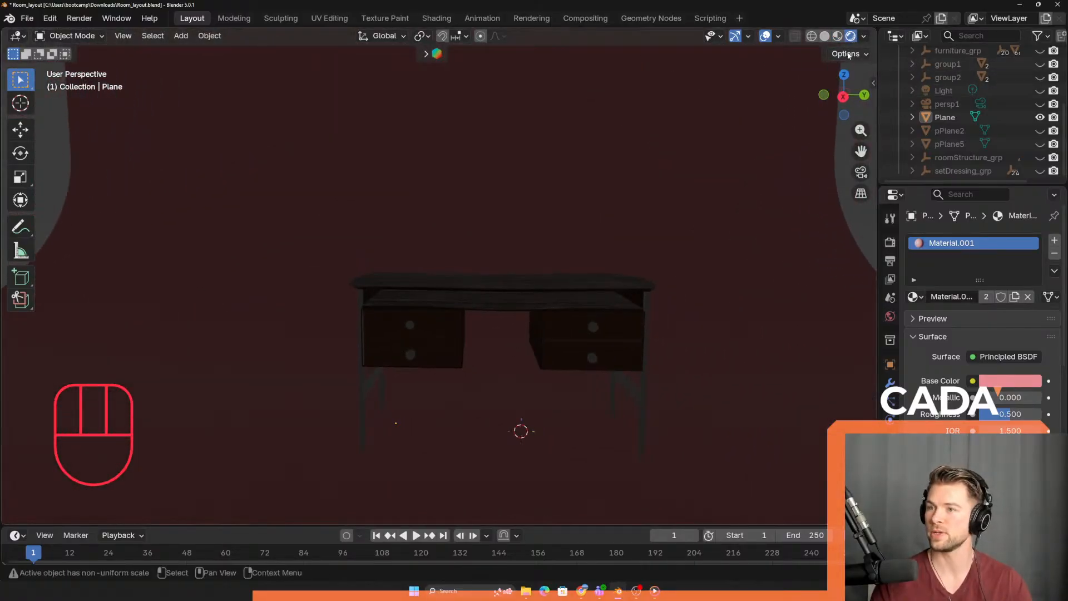
pyautogui.click(838, 36)
# - Add a camera to the scene at the world origin
pyautogui.moveTo(645, 300); pyautogui.dragTo(568, 312, button='middle')
pyautogui.scroll(-5, 567, 312)
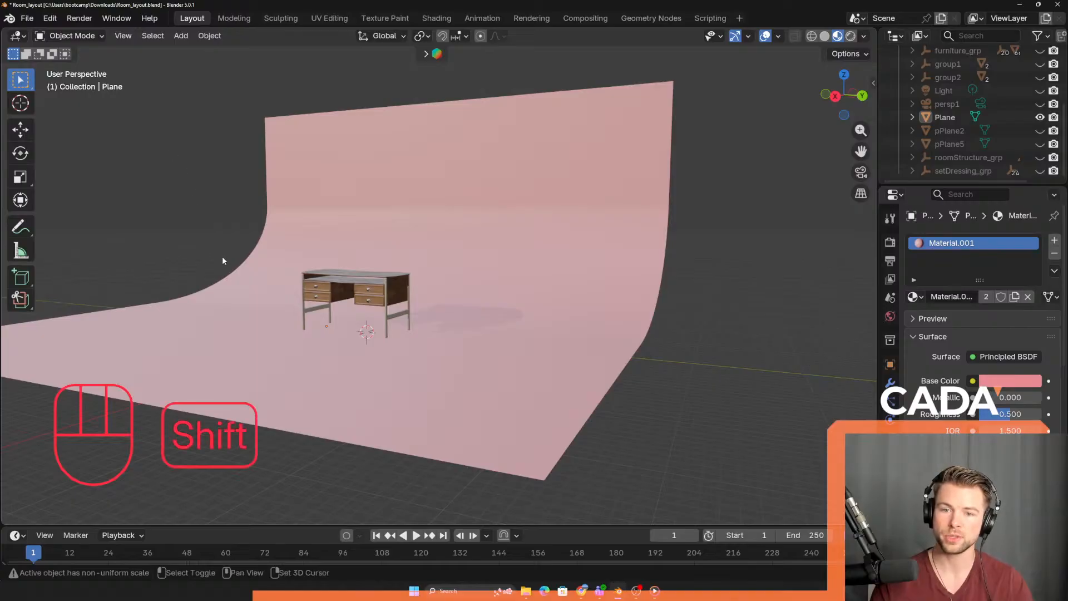
pyautogui.hotkey('shift', 'a')
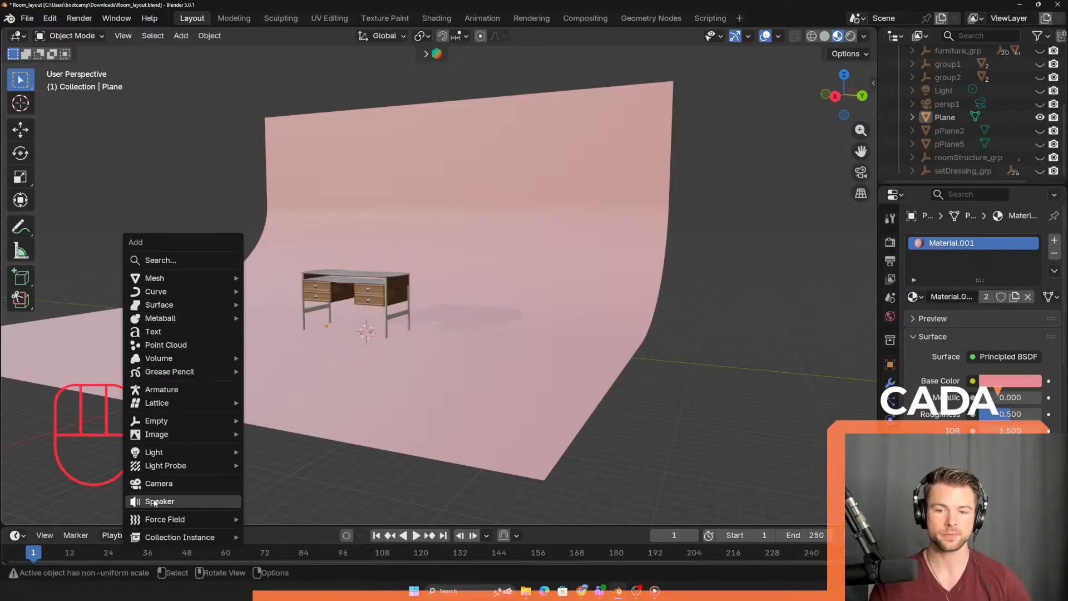
pyautogui.click(158, 483)
pyautogui.scroll(4, 331, 374)
pyautogui.keyDown('shift'); pyautogui.moveTo(332, 374); pyautogui.dragTo(310, 309, button='middle'); pyautogui.keyUp('shift')
pyautogui.keyDown('shift'); pyautogui.moveTo(311, 309); pyautogui.dragTo(370, 337, button='middle'); pyautogui.keyUp('shift')
pyautogui.scroll(-3, 370, 337)
pyautogui.moveTo(370, 336); pyautogui.dragTo(464, 346, button='middle')
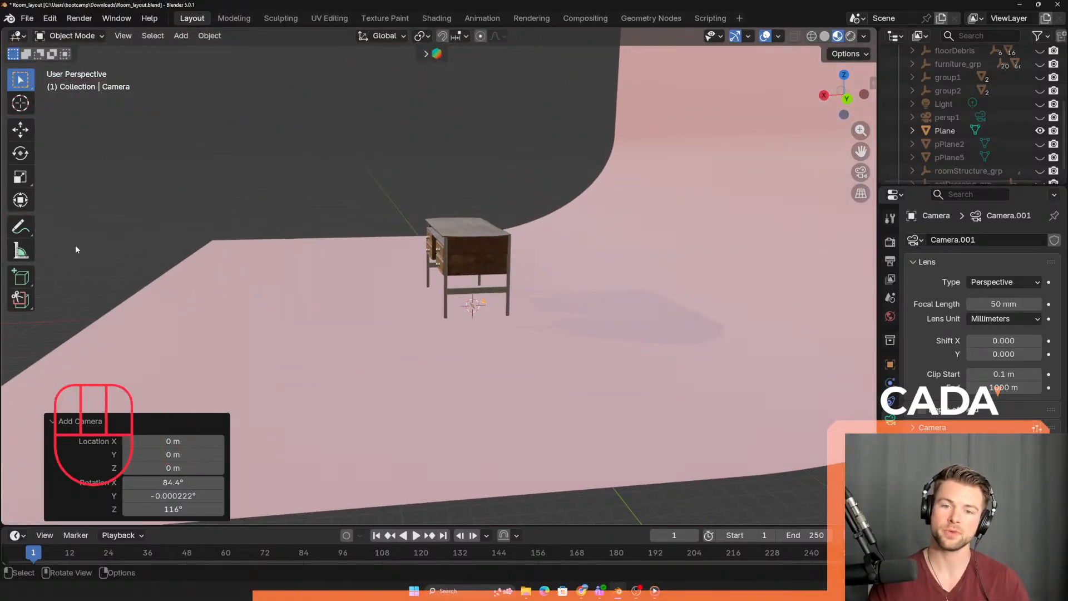
pyautogui.moveTo(75, 246); pyautogui.dragTo(165, 153, button='middle')
pyautogui.scroll(2, 446, 230)
pyautogui.scroll(2, 445, 230)
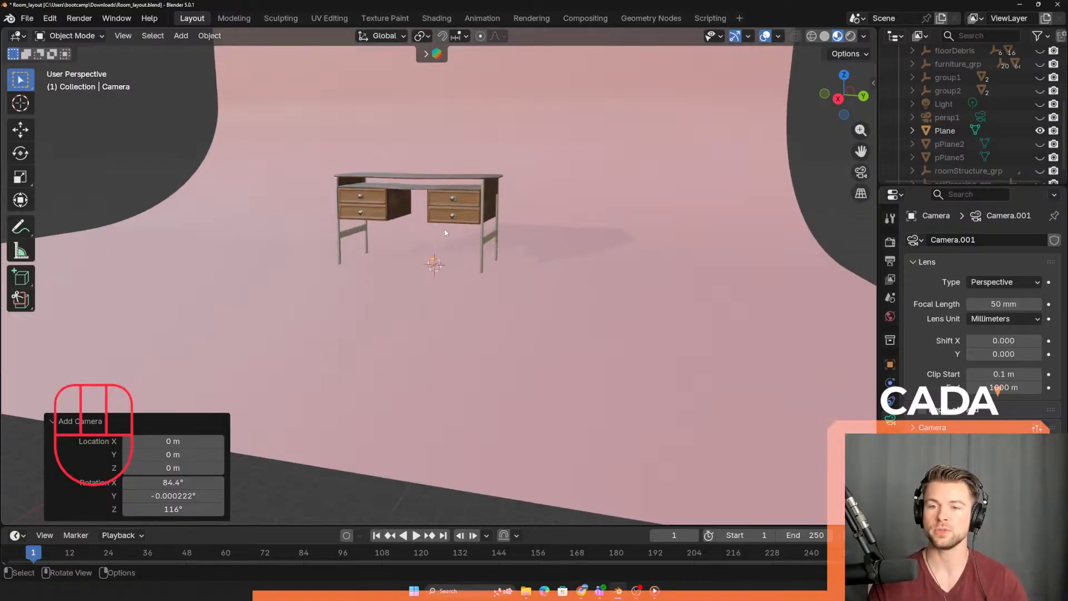
# - Move the camera off the origin to about X 28.9 m, Y -2.8 m, Z 10.5 m in front of the desk
pyautogui.keyDown('shift'); pyautogui.moveTo(446, 232); pyautogui.dragTo(366, 262, button='middle'); pyautogui.keyUp('shift')
pyautogui.press('g')
pyautogui.click(88, 122)
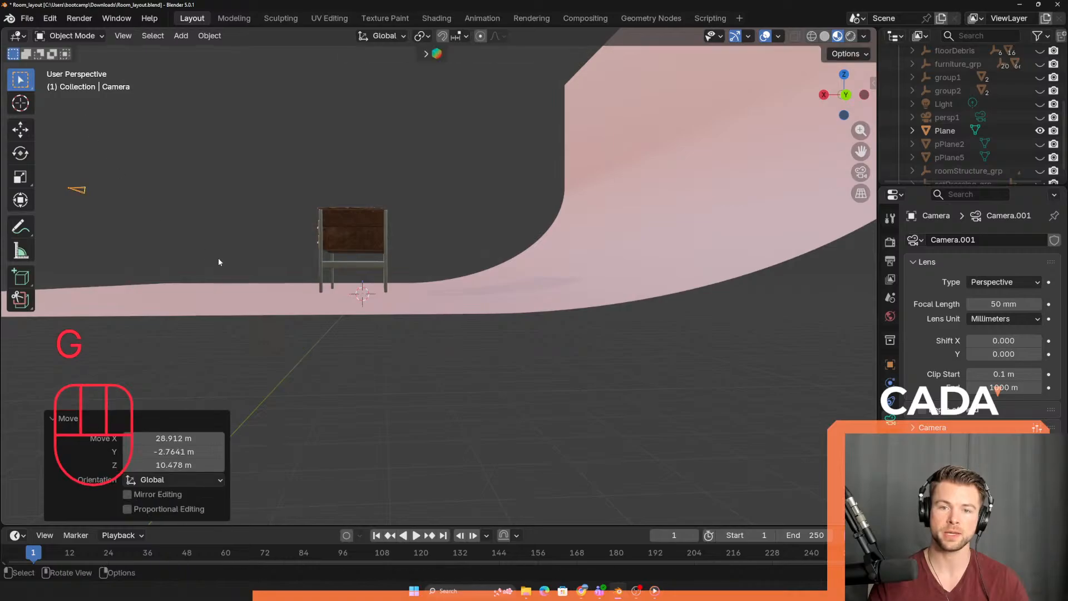
pyautogui.moveTo(218, 258); pyautogui.dragTo(361, 300, button='middle')
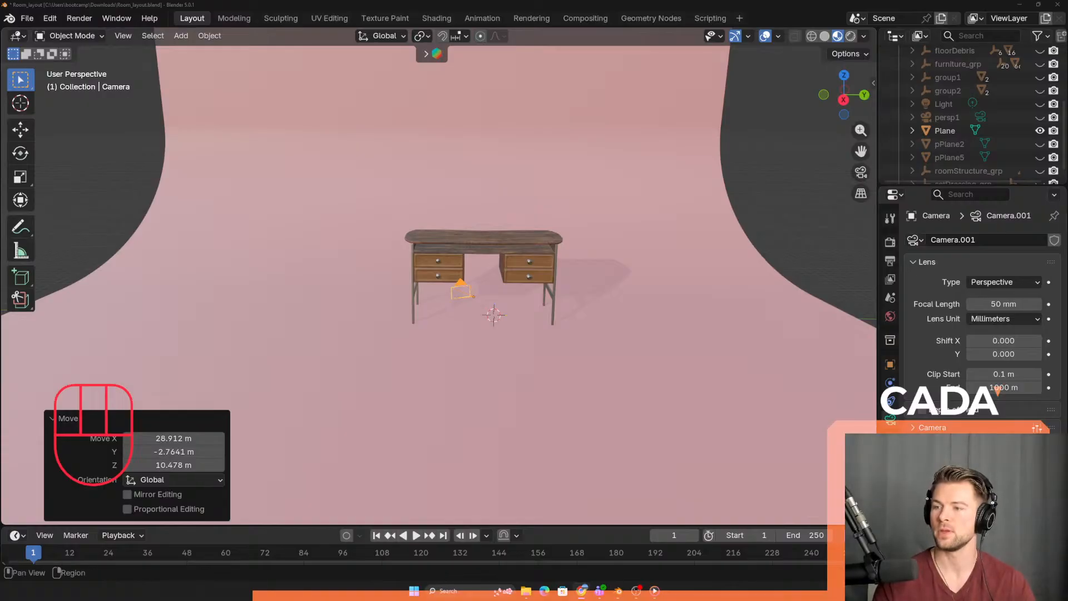
# - Try setting the camera's X, Y and Z rotation to 0°, and undo it
pyautogui.click(891, 365)
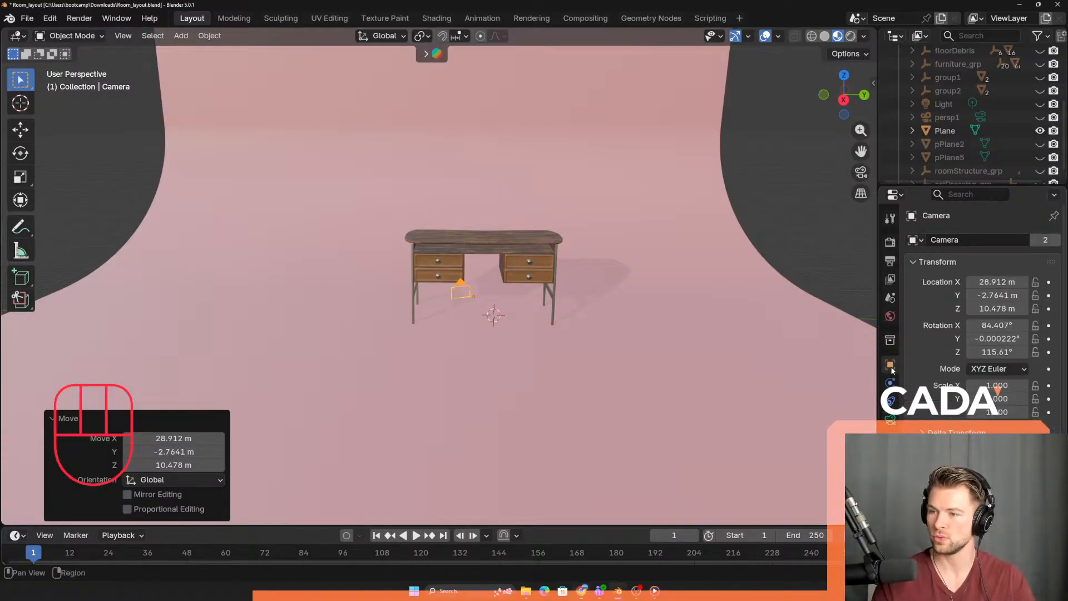
pyautogui.moveTo(569, 294); pyautogui.dragTo(630, 293, button='middle')
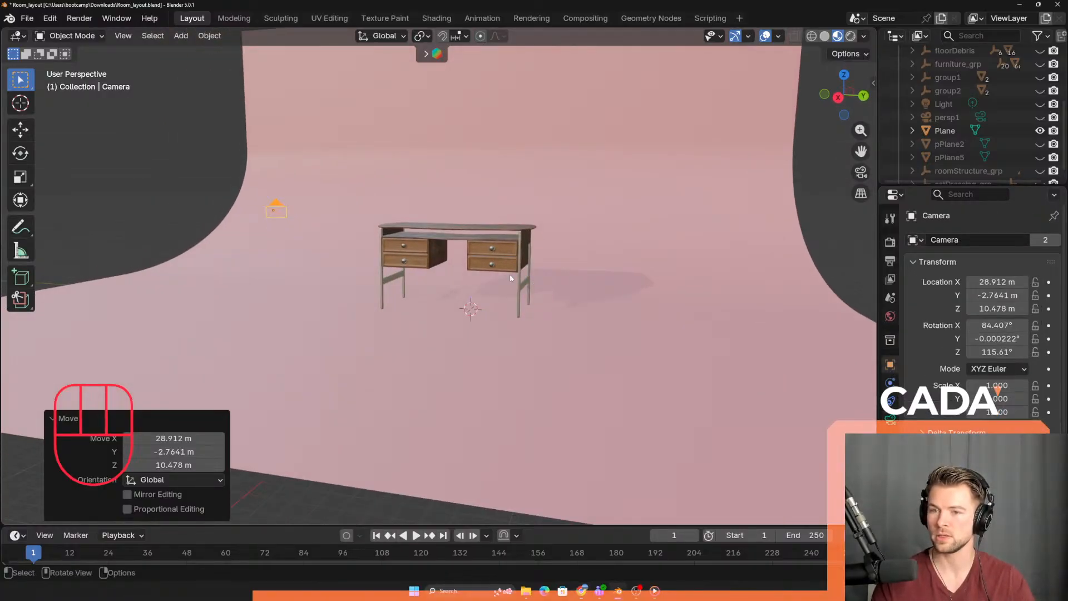
pyautogui.press('w')
pyautogui.press('w')
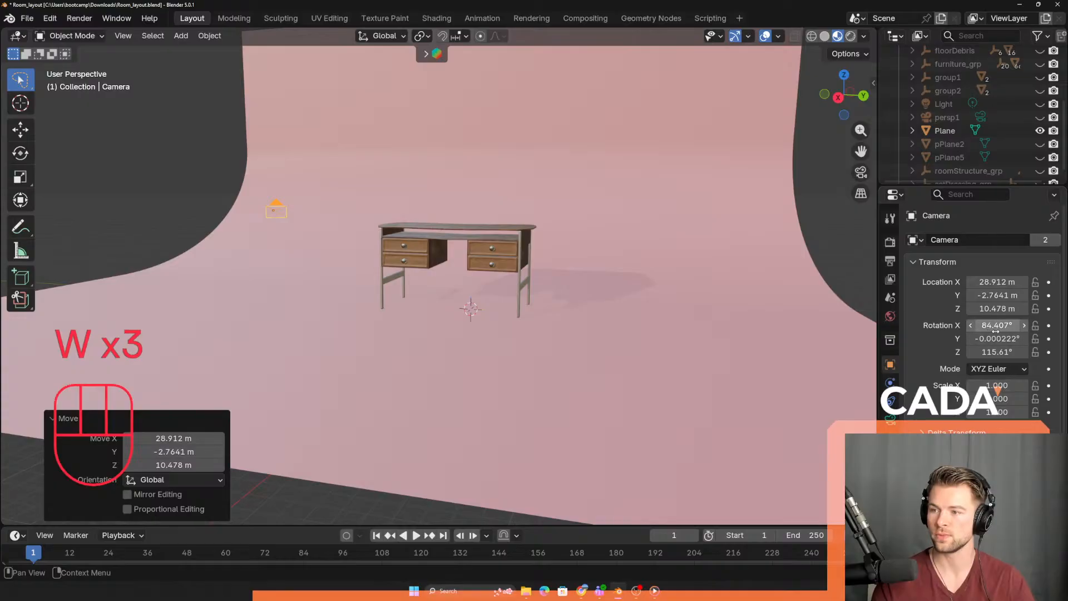
pyautogui.moveTo(996, 331); pyautogui.dragTo(996, 351)
pyautogui.write('0')
pyautogui.press('Return')
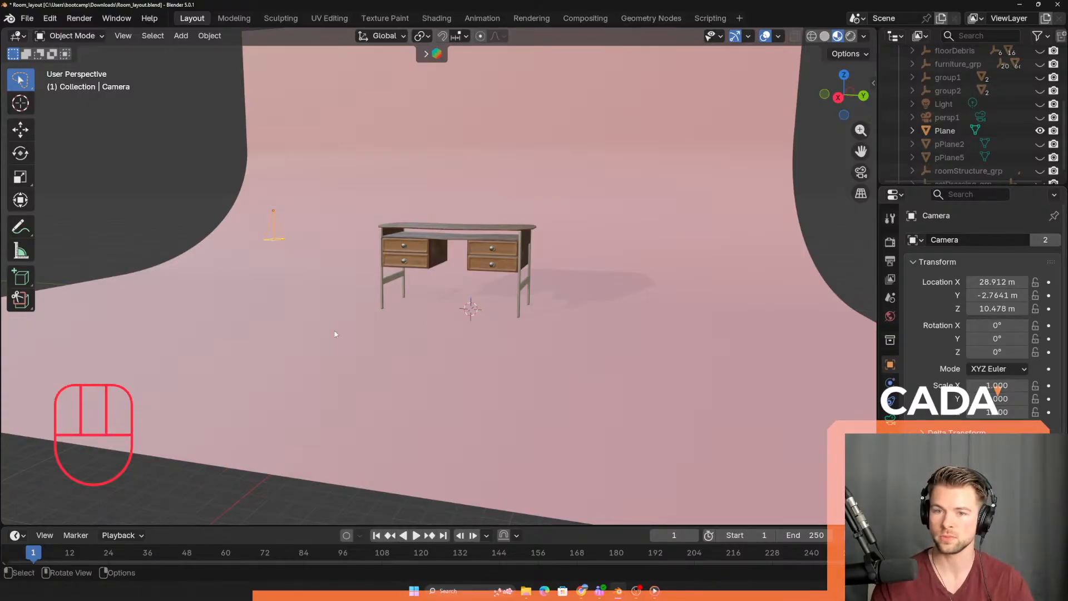
pyautogui.moveTo(434, 356); pyautogui.dragTo(390, 323, button='middle')
pyautogui.hotkey('ctrl', 'z')
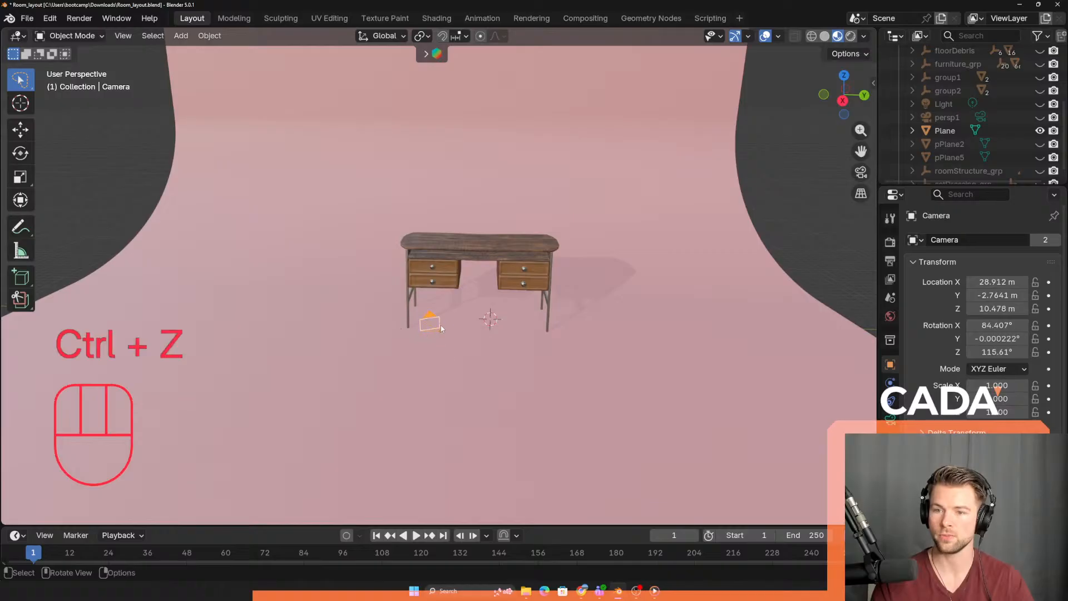
# - Try setting only the camera's X rotation to 0°, and undo it together with the camera move
pyautogui.moveTo(742, 309); pyautogui.dragTo(730, 300, button='middle')
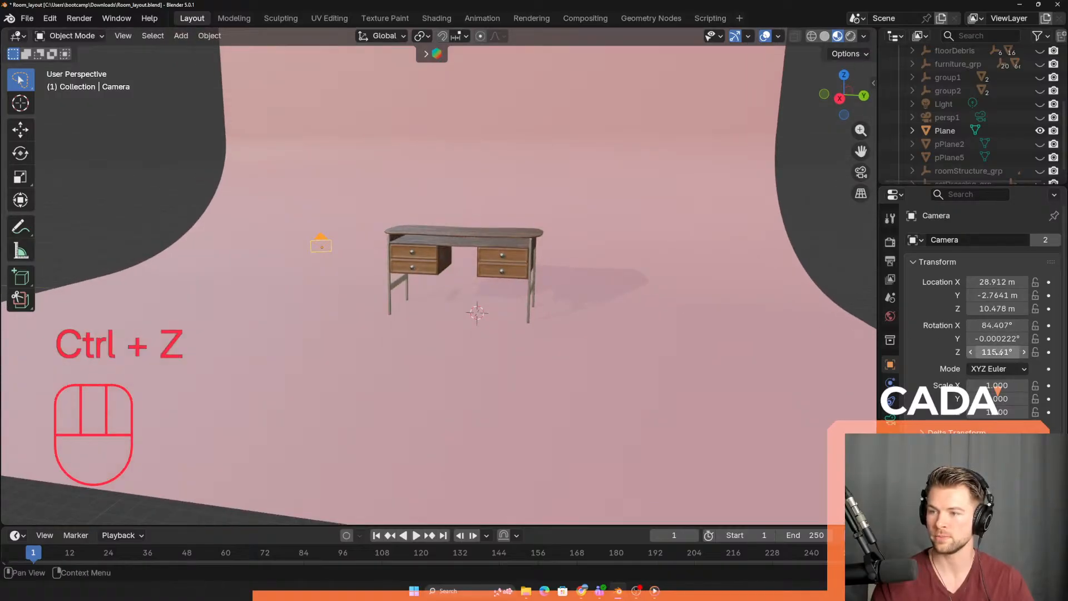
pyautogui.click(997, 325)
pyautogui.write('0')
pyautogui.press('Return')
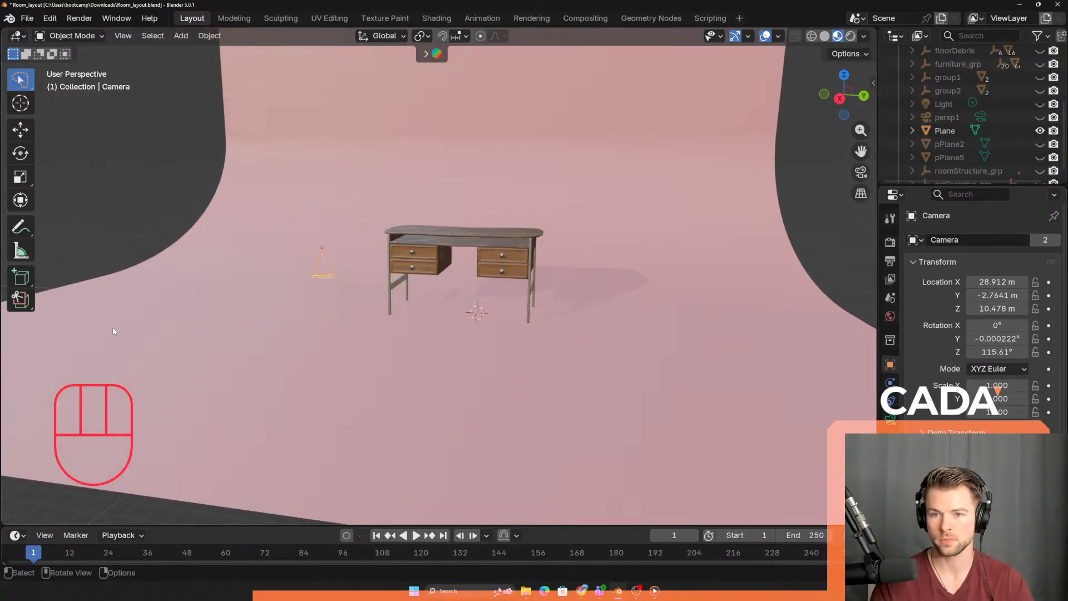
pyautogui.hotkey('ctrl', 'z')
pyautogui.hotkey('ctrl', 'z')
pyautogui.hotkey('ctrl', 'z')
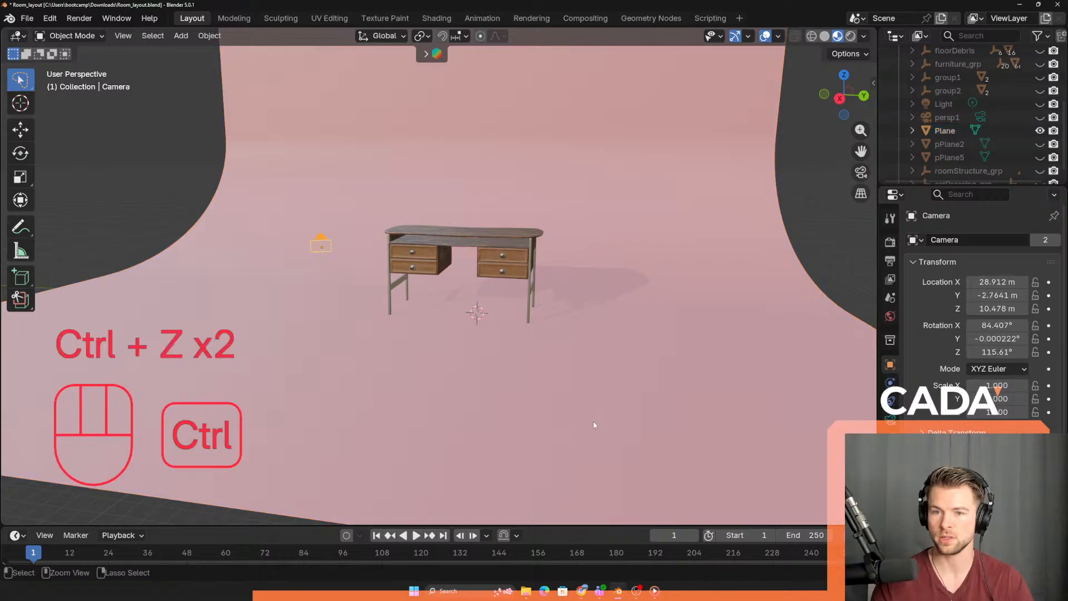
# - Set the camera's Y rotation to exactly 0° at the world origin
pyautogui.moveTo(998, 338); pyautogui.dragTo(1059, 338)
pyautogui.click(994, 338)
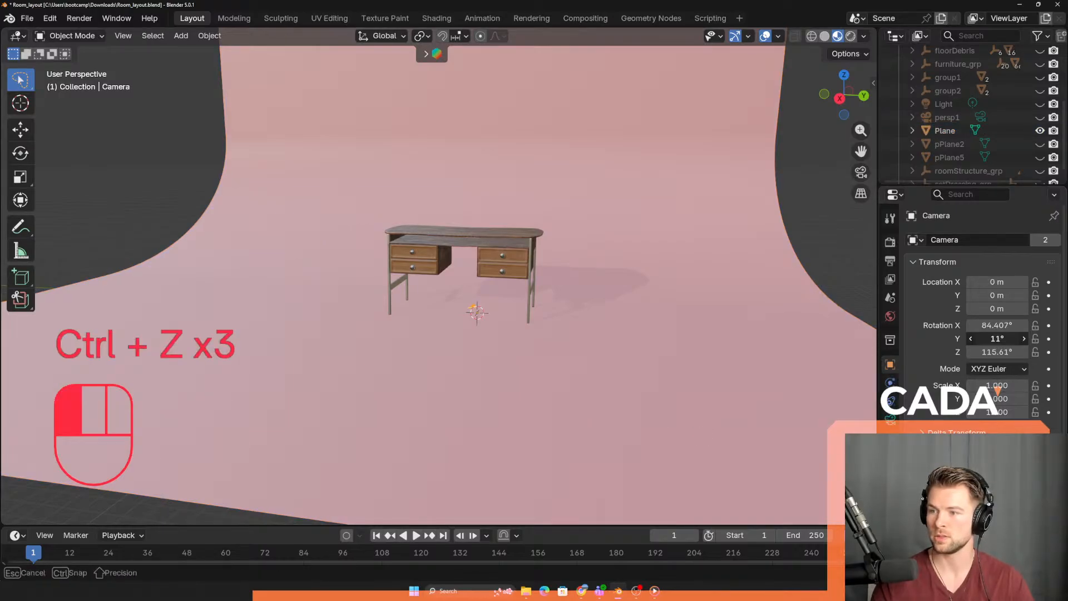
pyautogui.write('0')
pyautogui.press('Return')
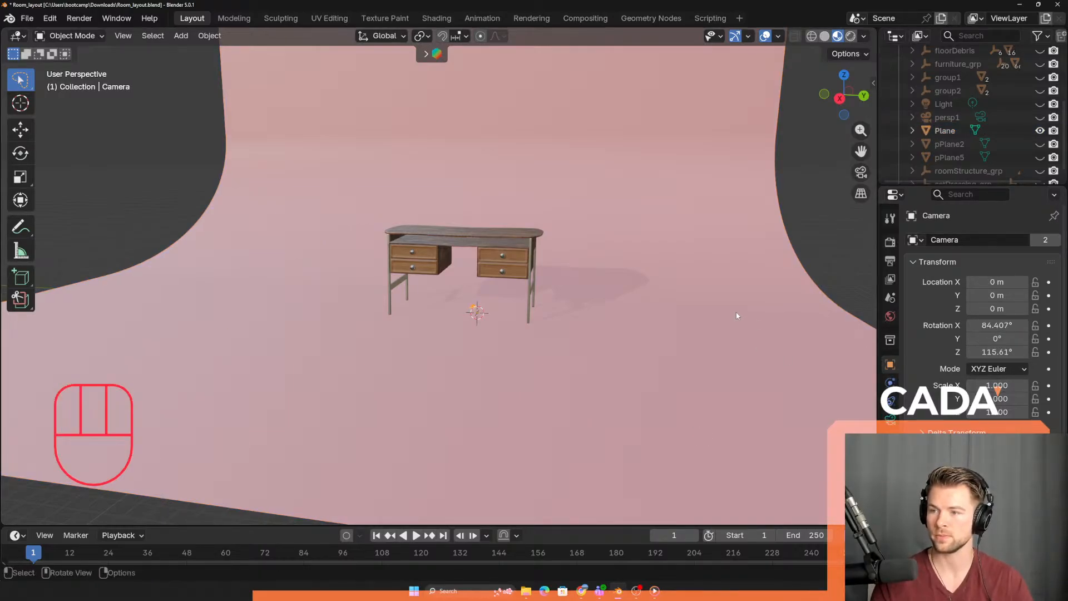
# - Undo the recent edits back past the backdrop's pink material, and redo them all
pyautogui.hotkey('ctrl', 'z')
pyautogui.hotkey('ctrl', 'z')
pyautogui.hotkey('ctrl', 'z')
pyautogui.hotkey('ctrl', 'z')
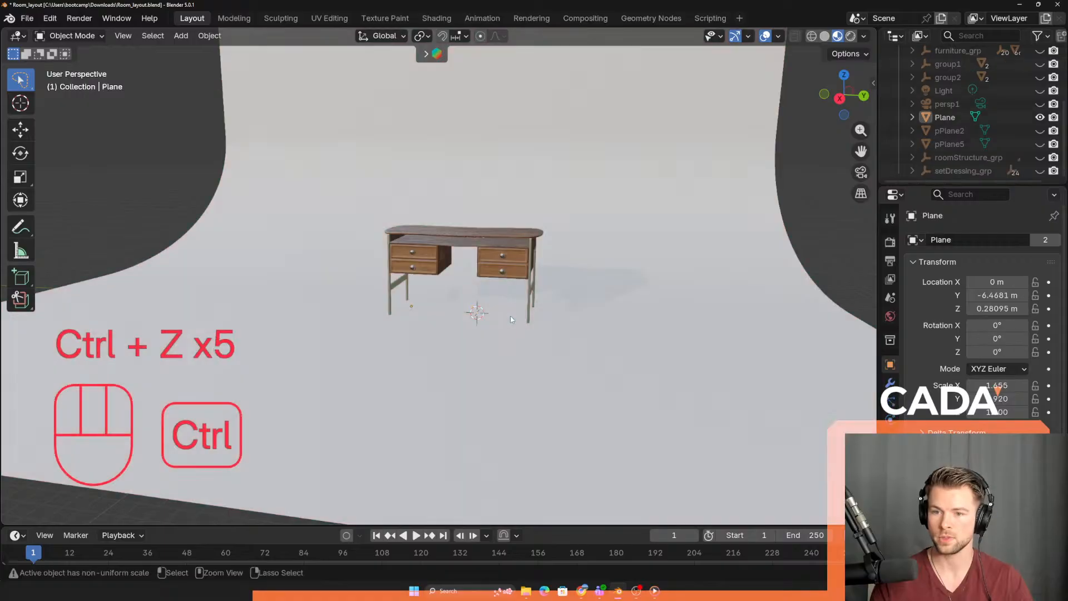
pyautogui.hotkey('ctrl', 'shift', 'z')
pyautogui.hotkey('ctrl', 'shift', 'z')
pyautogui.hotkey('ctrl', 'shift', 'z')
pyautogui.hotkey('ctrl', 'shift', 'z')
pyautogui.hotkey('ctrl', 'shift', 'z')
pyautogui.hotkey('ctrl', 'shift', 'z')
pyautogui.hotkey('ctrl', 'shift', 'z')
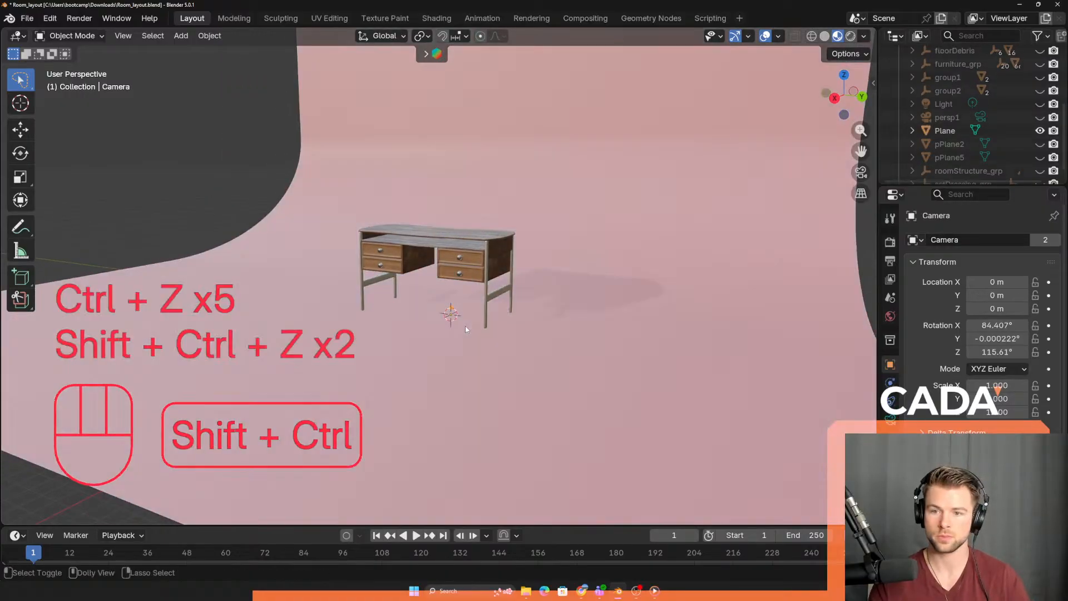
pyautogui.hotkey('ctrl', 'shift', 'z')
pyautogui.hotkey('ctrl', 'shift', 'z')
pyautogui.hotkey('ctrl', 'shift', 'z')
pyautogui.hotkey('ctrl', 'shift', 'z')
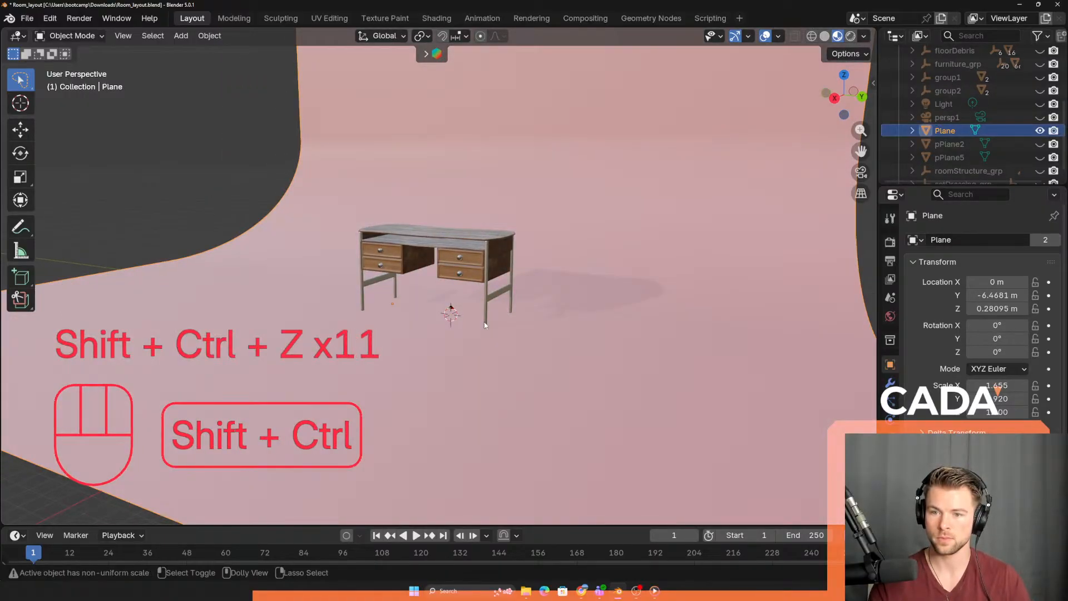
# - Move the camera by about 29.3 m in X, -0.08 m in Y and 9.6 m in Z in front of the desk
pyautogui.moveTo(462, 340); pyautogui.dragTo(395, 304, button='middle')
pyautogui.click(310, 216)
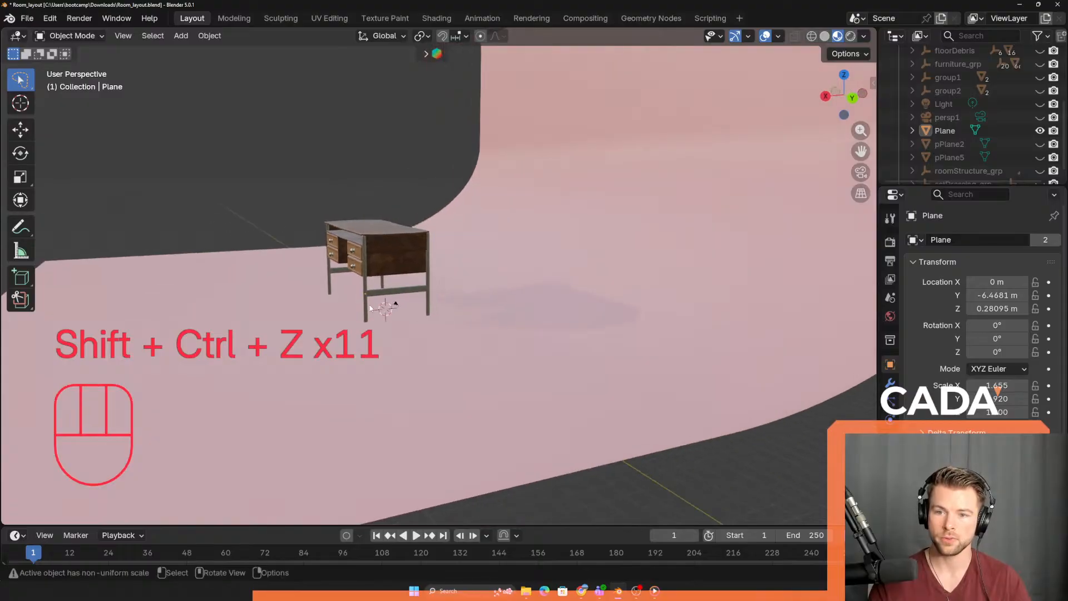
pyautogui.click(395, 304)
pyautogui.moveTo(467, 356); pyautogui.dragTo(439, 346, button='middle')
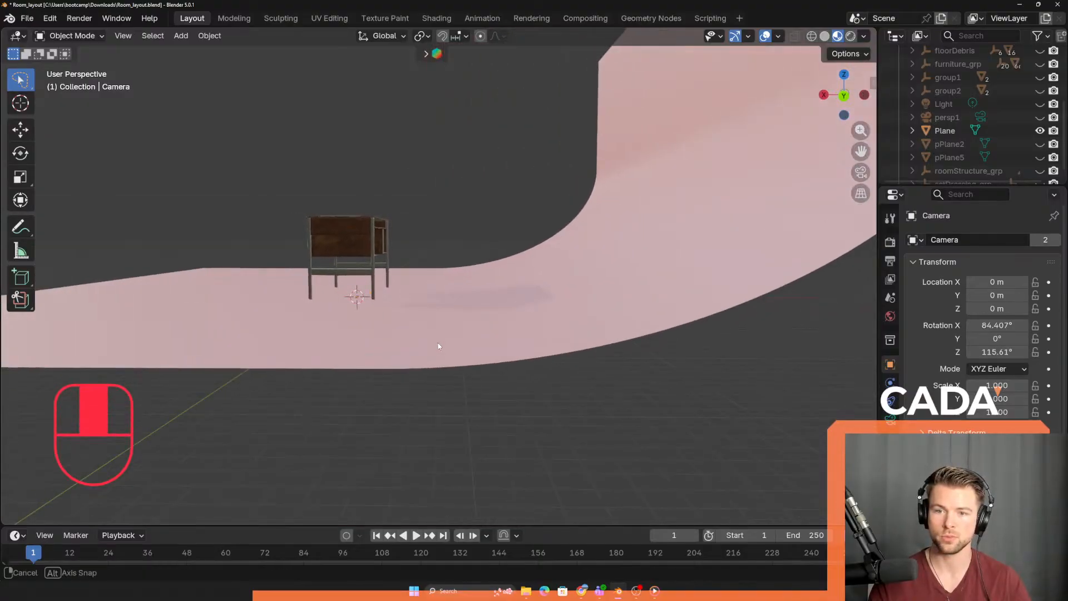
pyautogui.press('g')
pyautogui.click(204, 227)
pyautogui.moveTo(206, 234); pyautogui.dragTo(345, 290, button='middle')
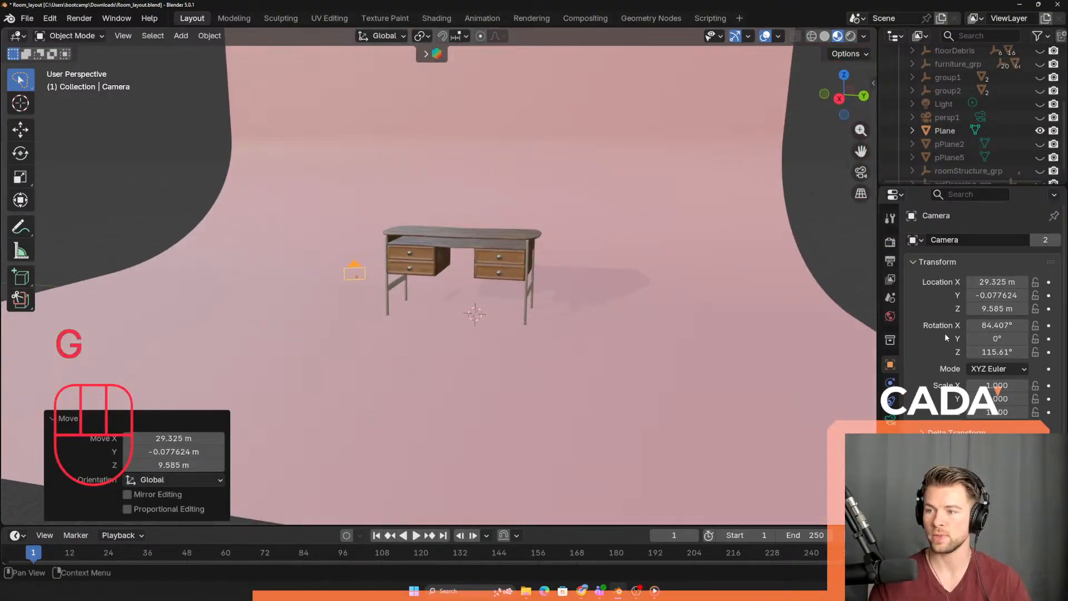
pyautogui.moveTo(423, 328); pyautogui.dragTo(432, 326, button='middle')
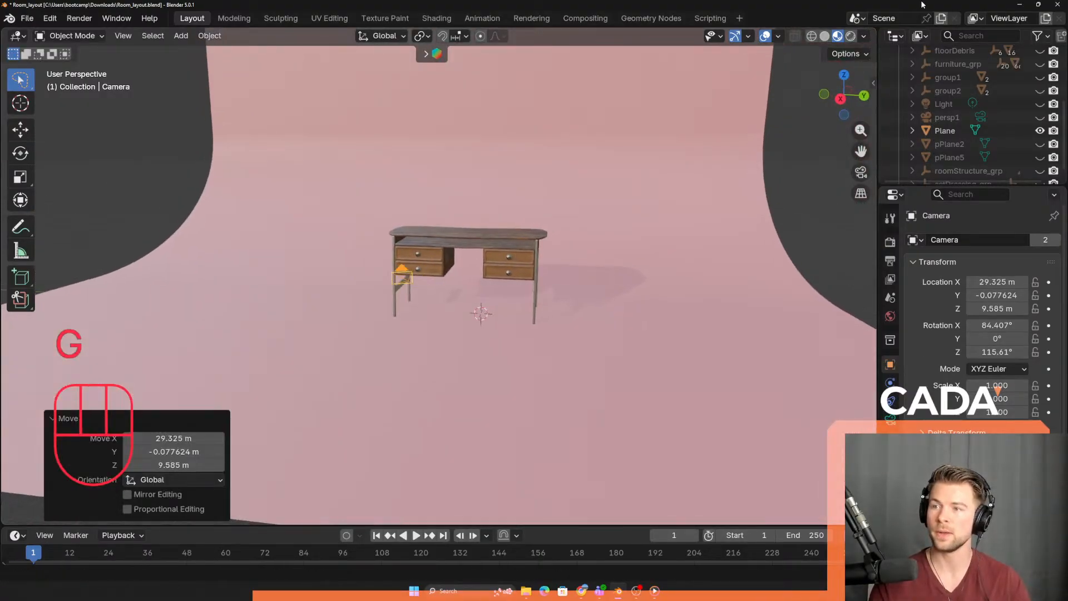
# - Reframe the whole desk through the camera, placing it at about X 30.1, Y 15.6, Z 8.9 m with X rotation 82.7° and Z rotation 118.7°
pyautogui.click(861, 172)
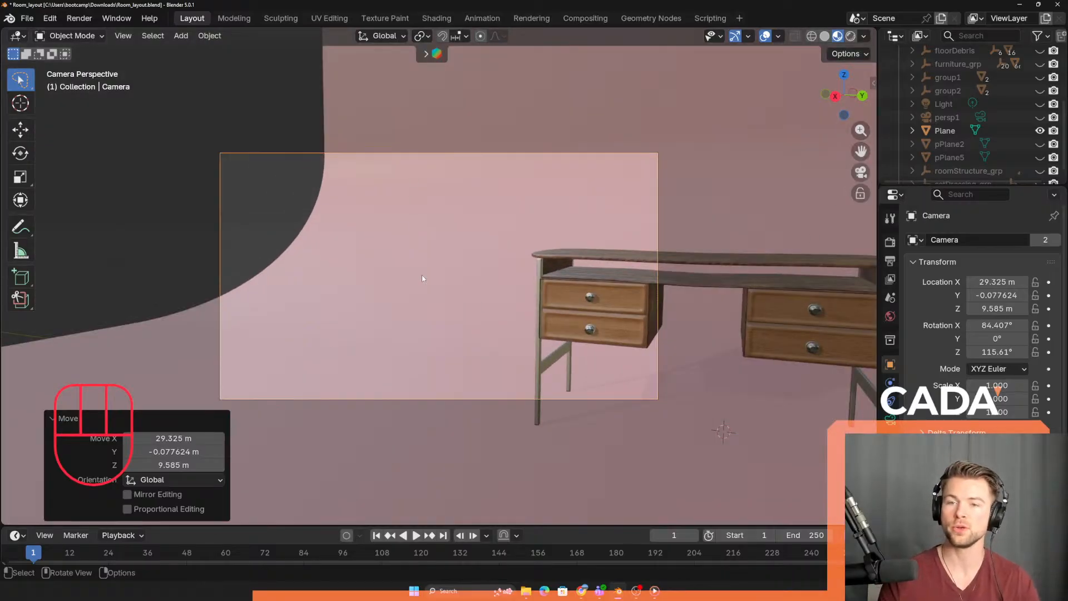
pyautogui.keyDown('shift'); pyautogui.moveTo(552, 284); pyautogui.dragTo(389, 286, button='middle'); pyautogui.keyUp('shift')
pyautogui.moveTo(523, 313); pyautogui.dragTo(506, 354, button='middle')
pyautogui.scroll(-5, 540, 373)
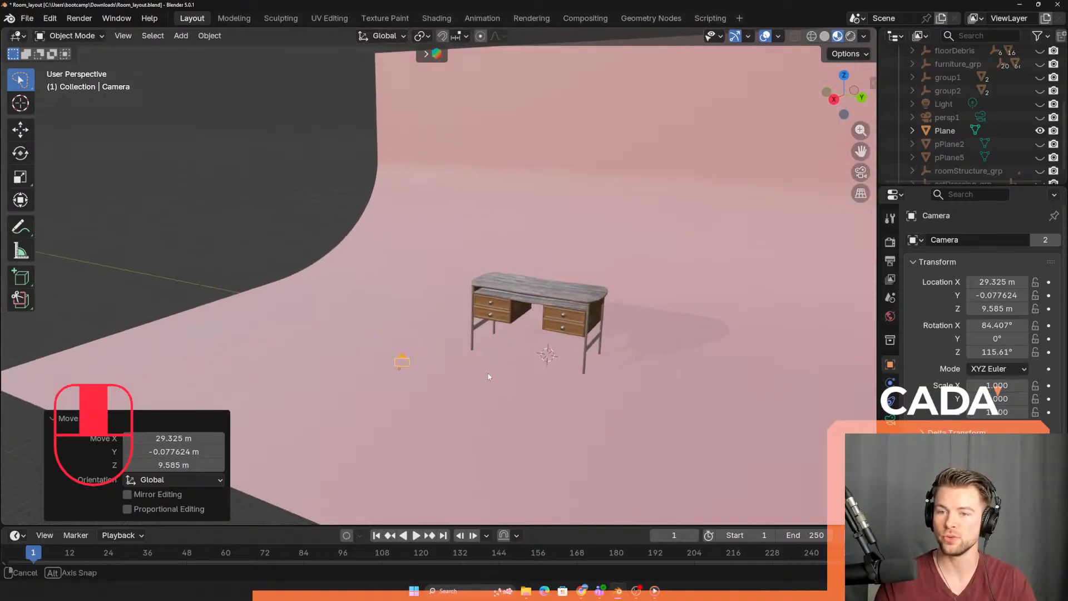
pyautogui.click(863, 173)
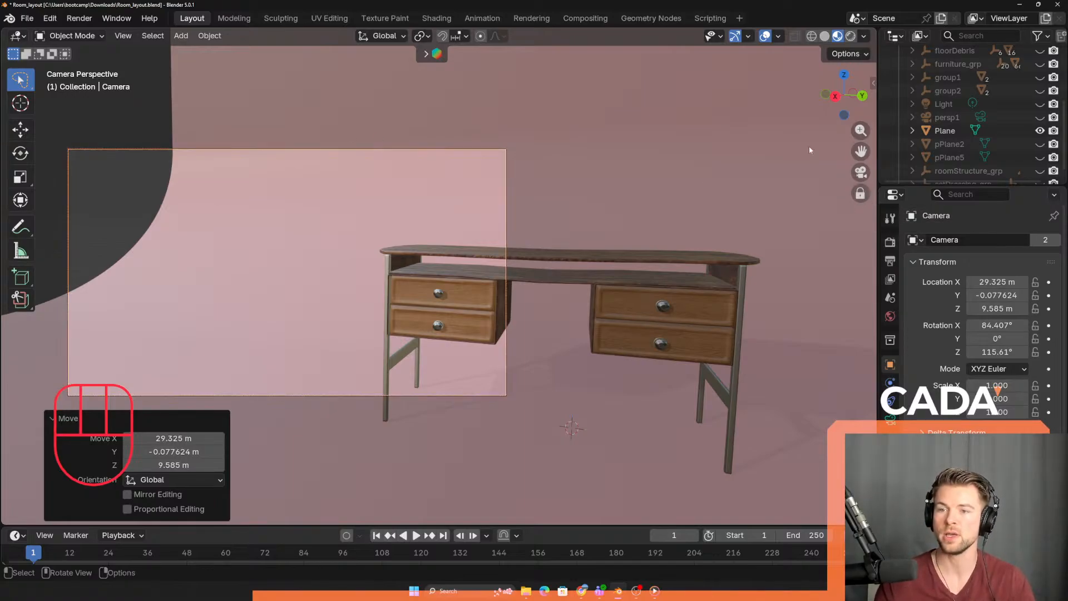
pyautogui.keyDown('shift'); pyautogui.moveTo(810, 146); pyautogui.dragTo(414, 262, button='middle'); pyautogui.keyUp('shift')
pyautogui.scroll(3, 399, 258)
pyautogui.click(861, 193)
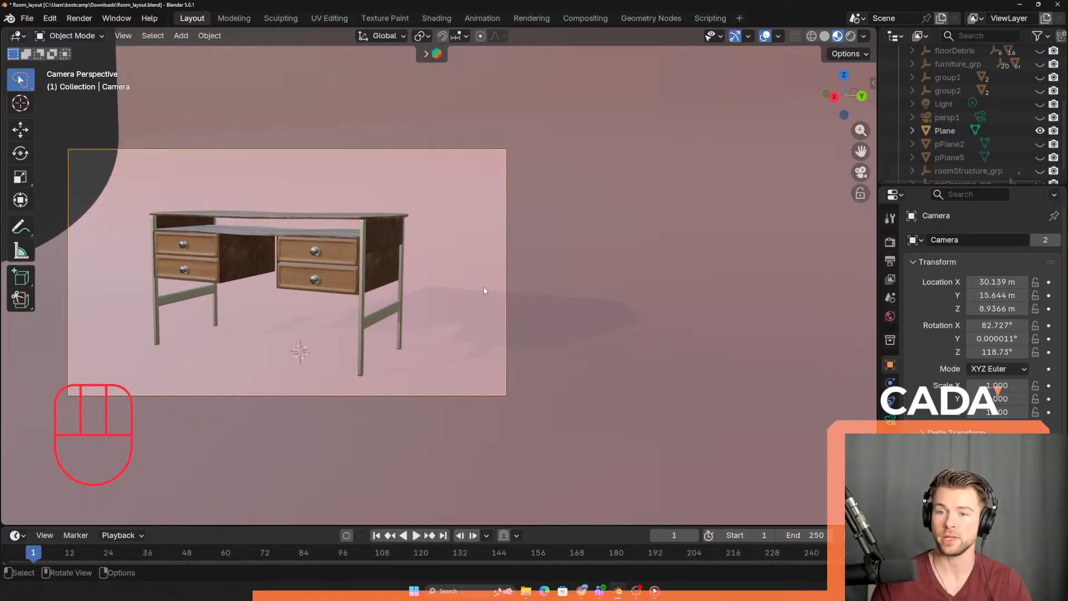
# - Select the pink backdrop and move it about -9.46 m along Y
pyautogui.moveTo(483, 286); pyautogui.dragTo(535, 308, button='middle')
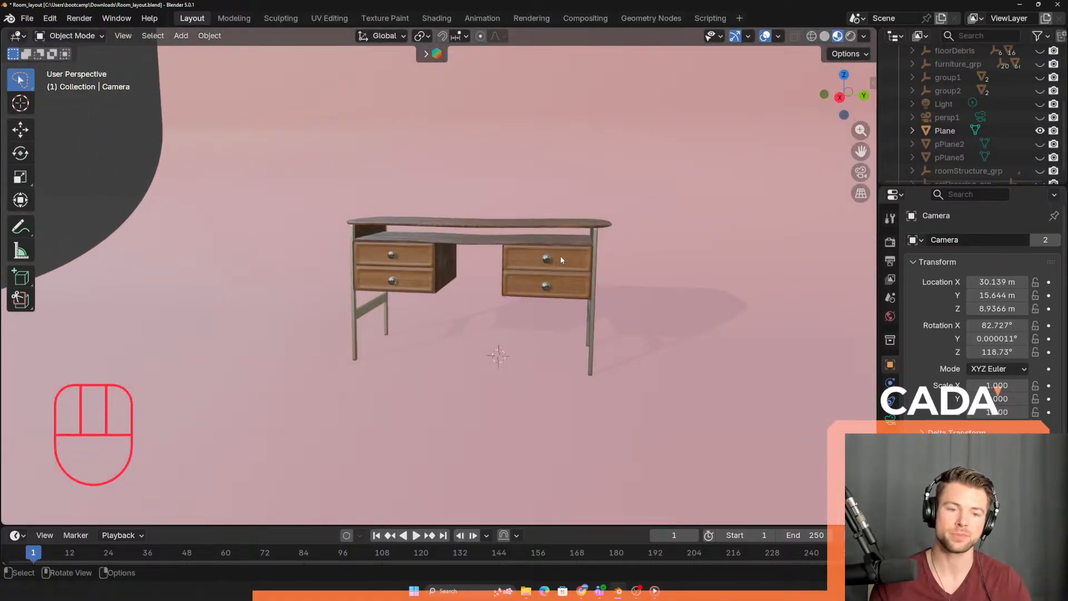
pyautogui.scroll(-4, 562, 255)
pyautogui.moveTo(572, 232); pyautogui.dragTo(657, 278, button='middle')
pyautogui.scroll(1, 603, 241)
pyautogui.click(603, 242)
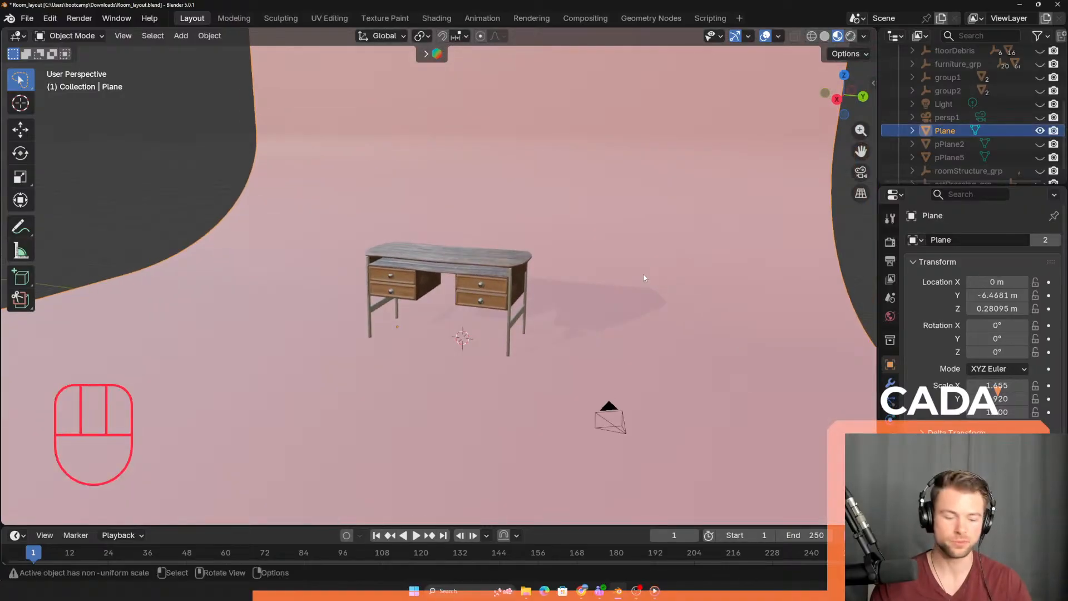
pyautogui.press('g')
pyautogui.press('y')
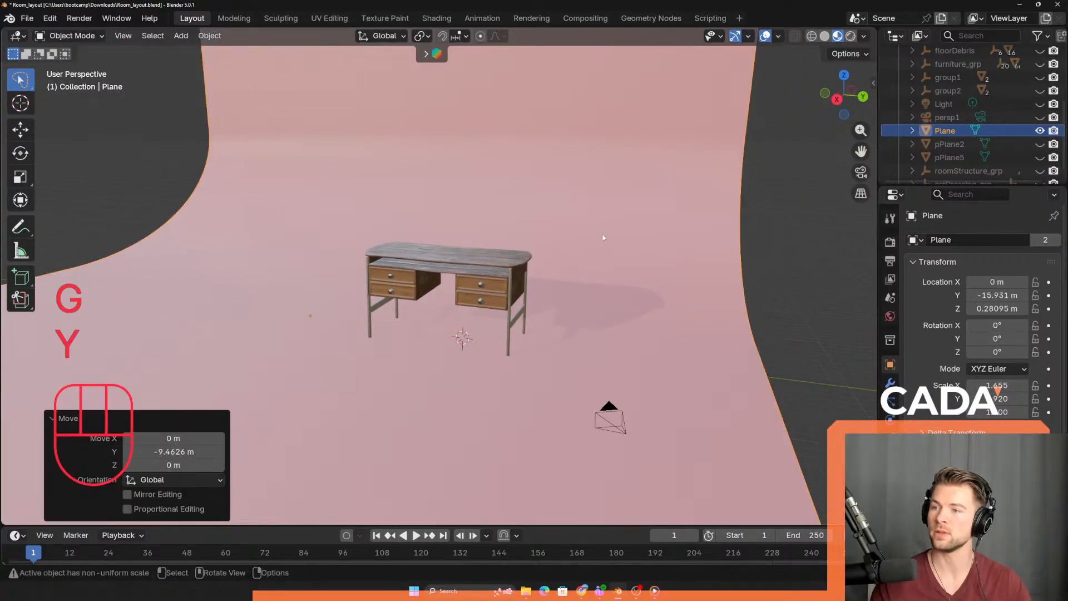
pyautogui.click(602, 234)
# - Using the camera view, shift the backdrop a further -3.71 m along Y and rotate it about 4.08° around Z
pyautogui.click(862, 173)
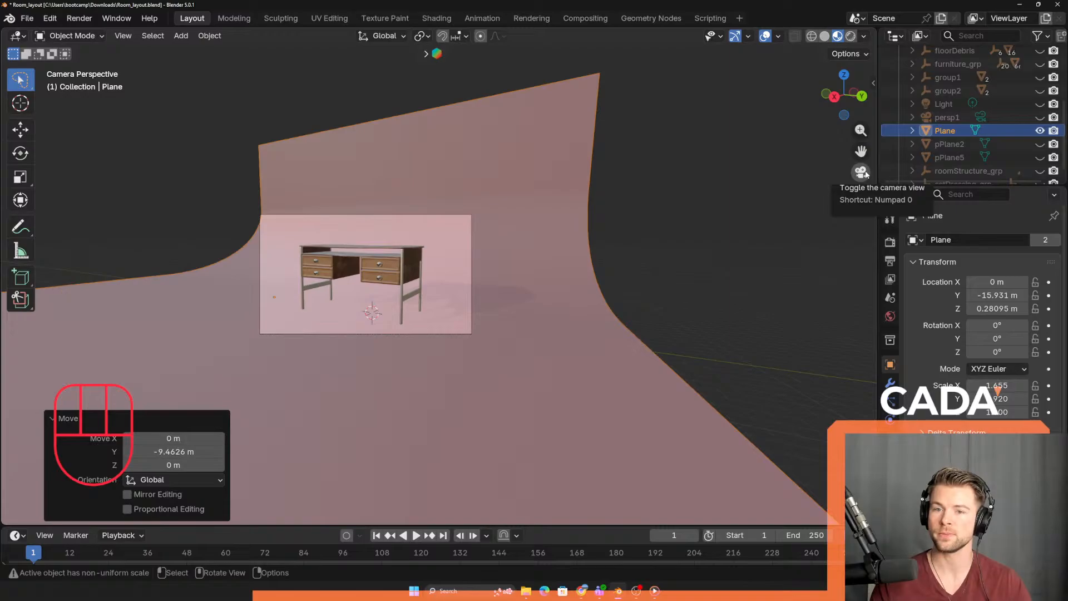
pyautogui.press('g')
pyautogui.press('y')
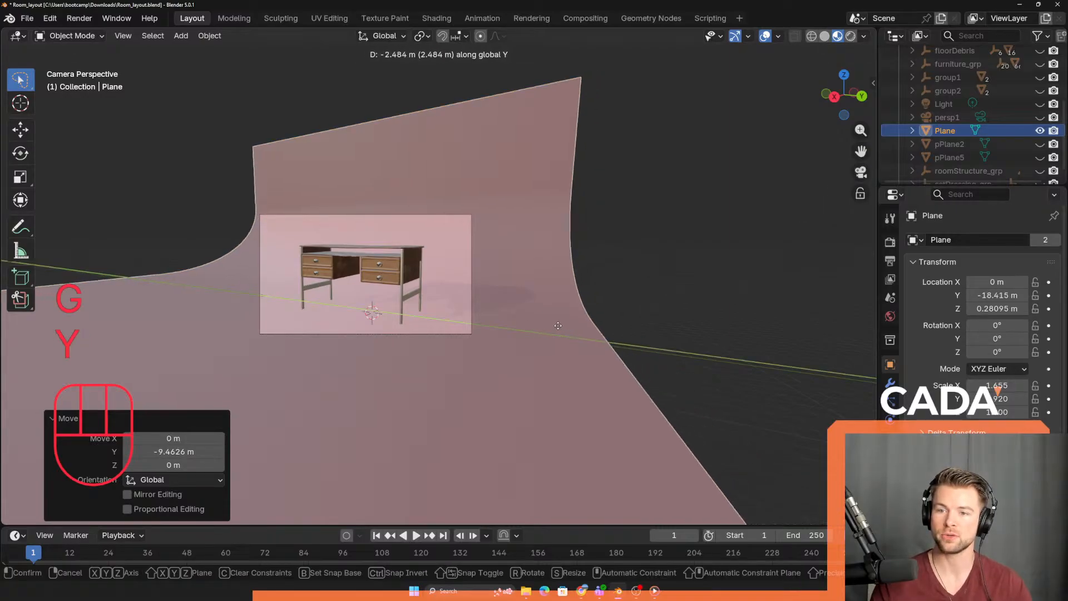
pyautogui.click(549, 358)
pyautogui.press('r')
pyautogui.press('z')
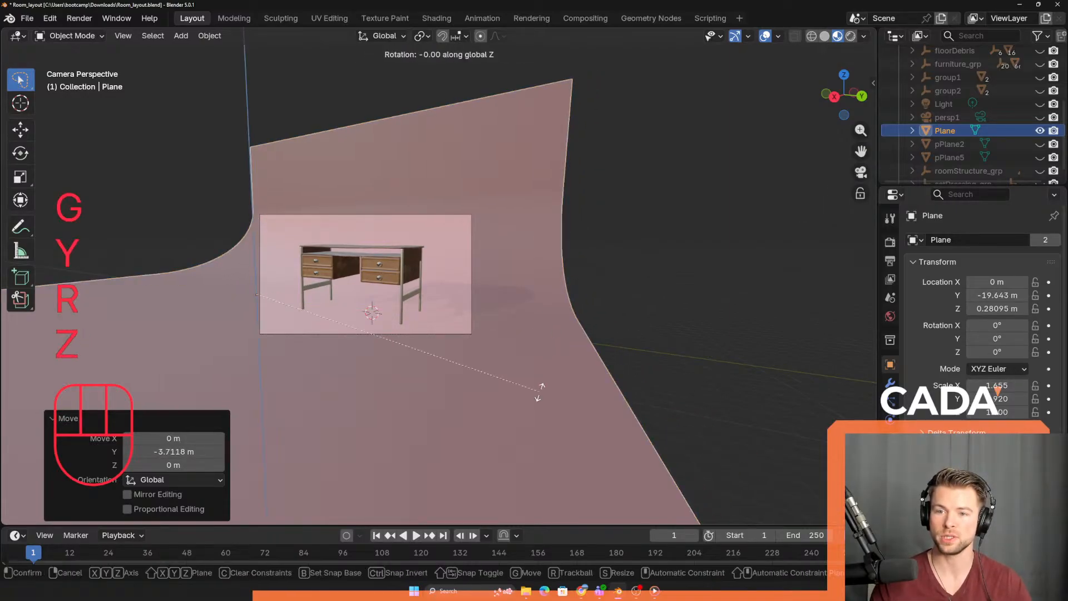
pyautogui.click(618, 393)
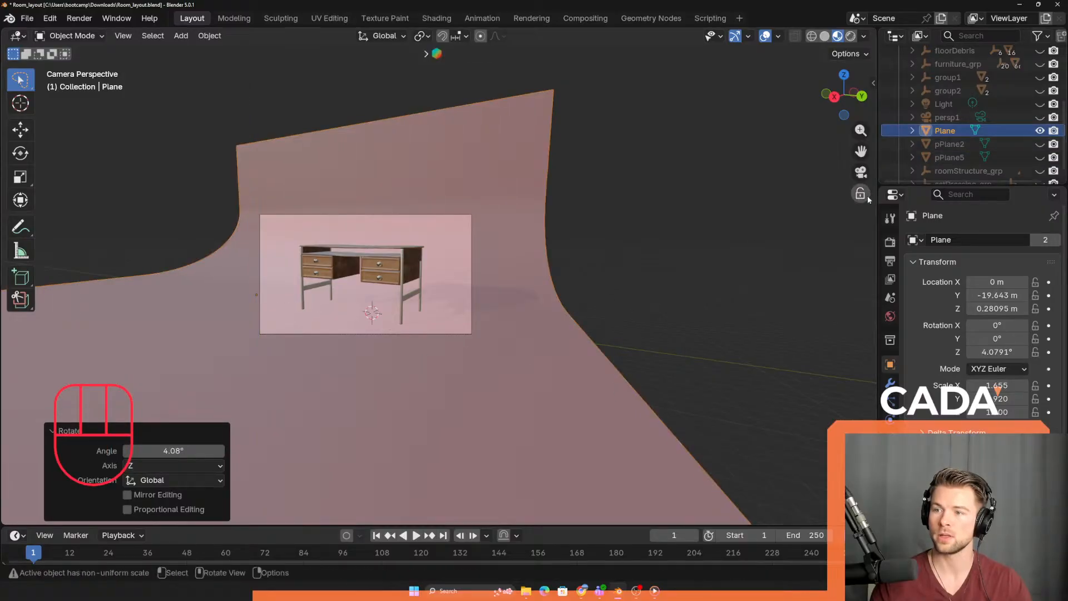
# - Switch the viewport to Rendered shading and inspect the lighting on the desk and backdrop
pyautogui.moveTo(620, 262); pyautogui.dragTo(616, 292, button='middle')
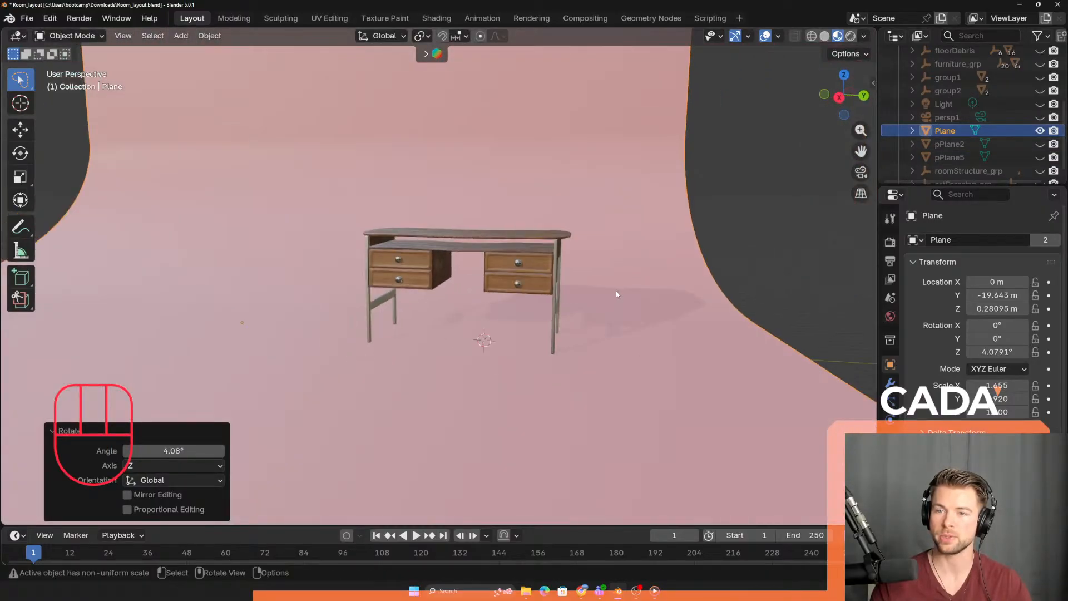
pyautogui.moveTo(723, 328); pyautogui.dragTo(699, 330, button='middle')
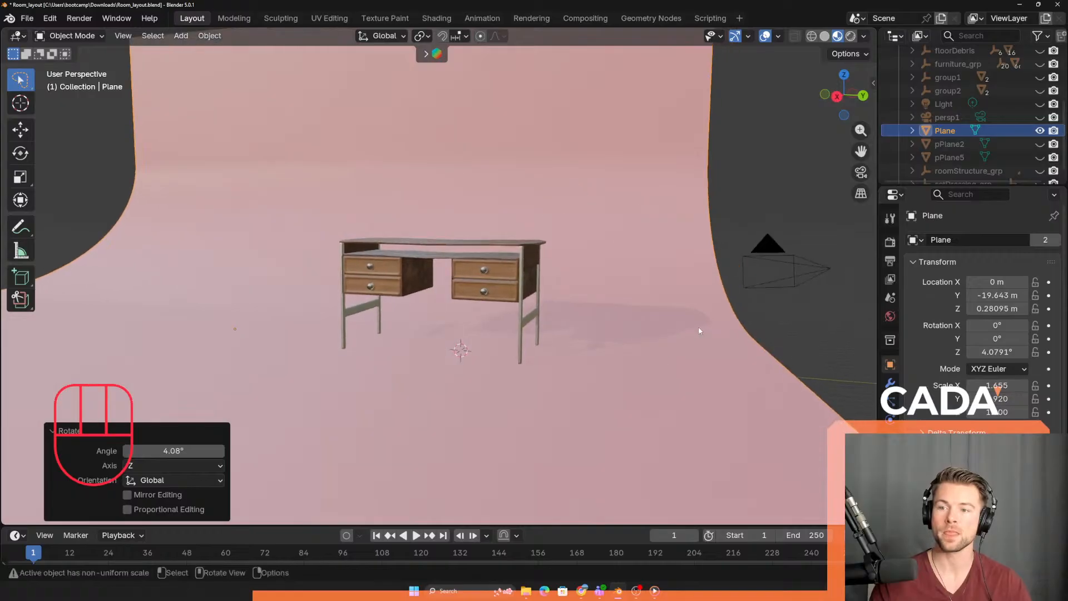
pyautogui.click(851, 35)
pyautogui.moveTo(487, 269); pyautogui.dragTo(570, 284, button='middle')
pyautogui.scroll(-3, 566, 285)
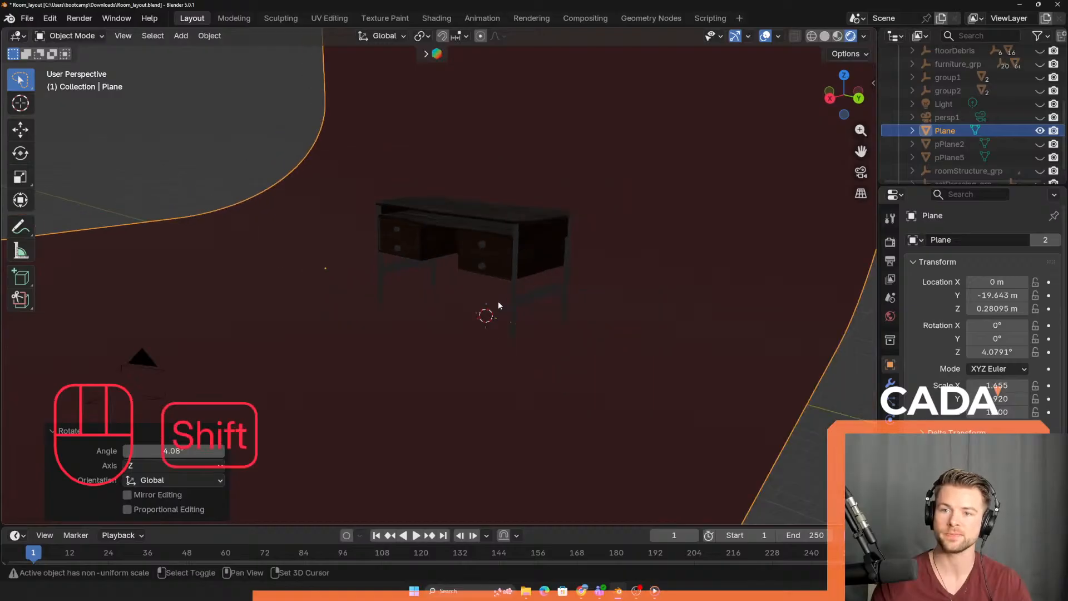
pyautogui.keyDown('shift'); pyautogui.moveTo(499, 303); pyautogui.dragTo(474, 316, button='middle'); pyautogui.keyUp('shift')
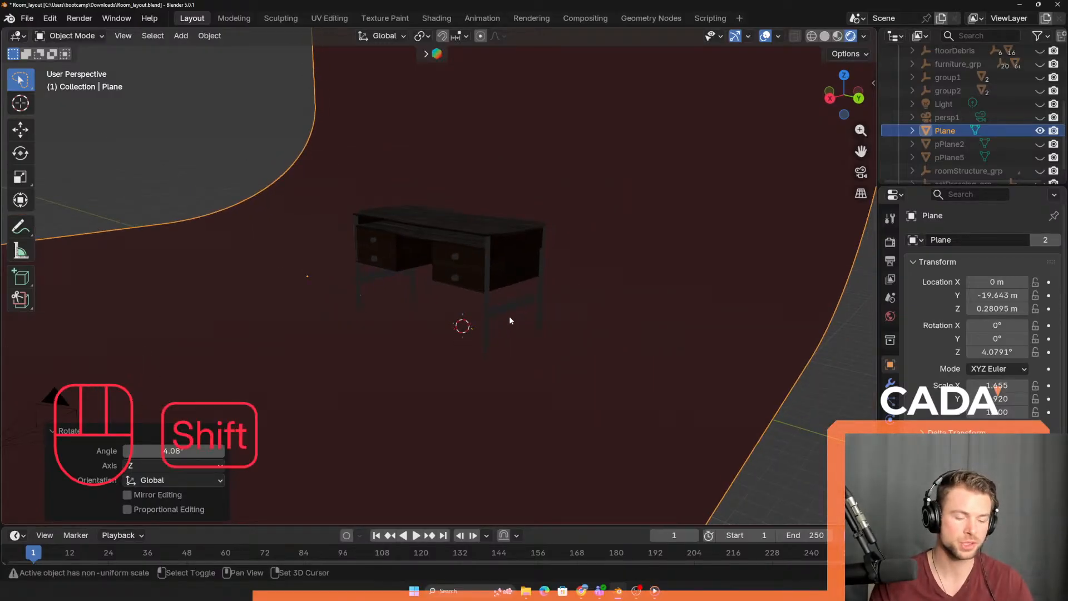
# - Add an area light at the world origin and raise it about 14.58 m along Z
pyautogui.hotkey('shift', 'a')
pyautogui.moveTo(472, 290)
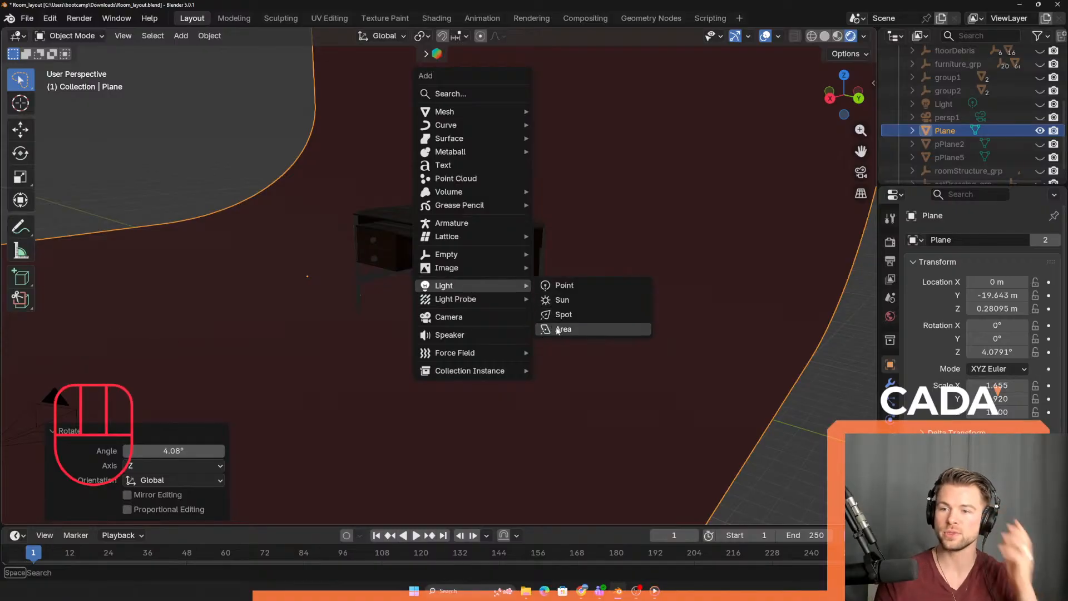
pyautogui.click(565, 333)
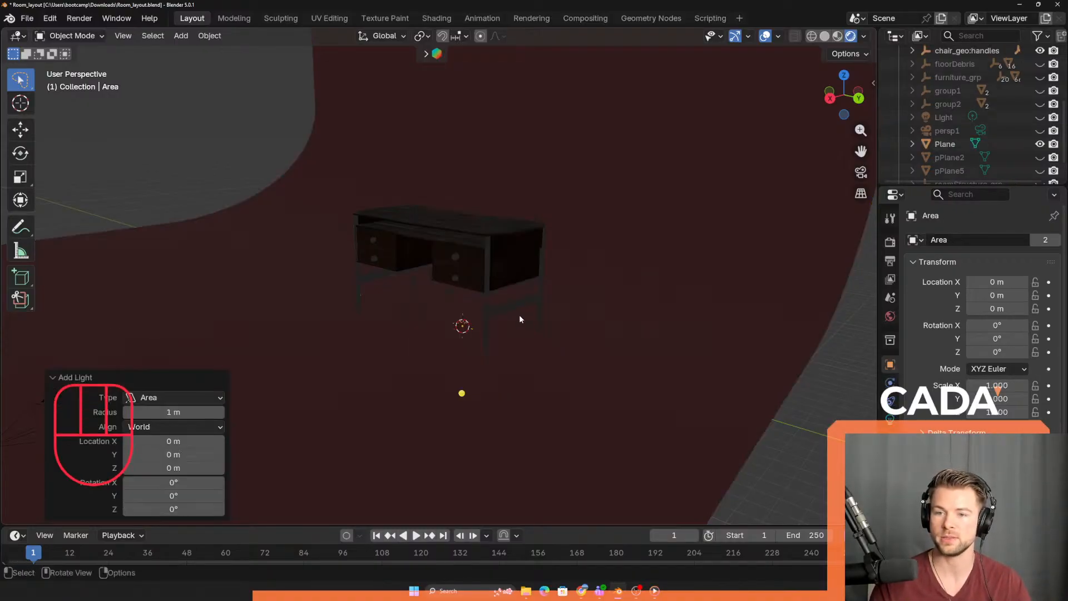
pyautogui.moveTo(519, 315); pyautogui.dragTo(450, 356, button='middle')
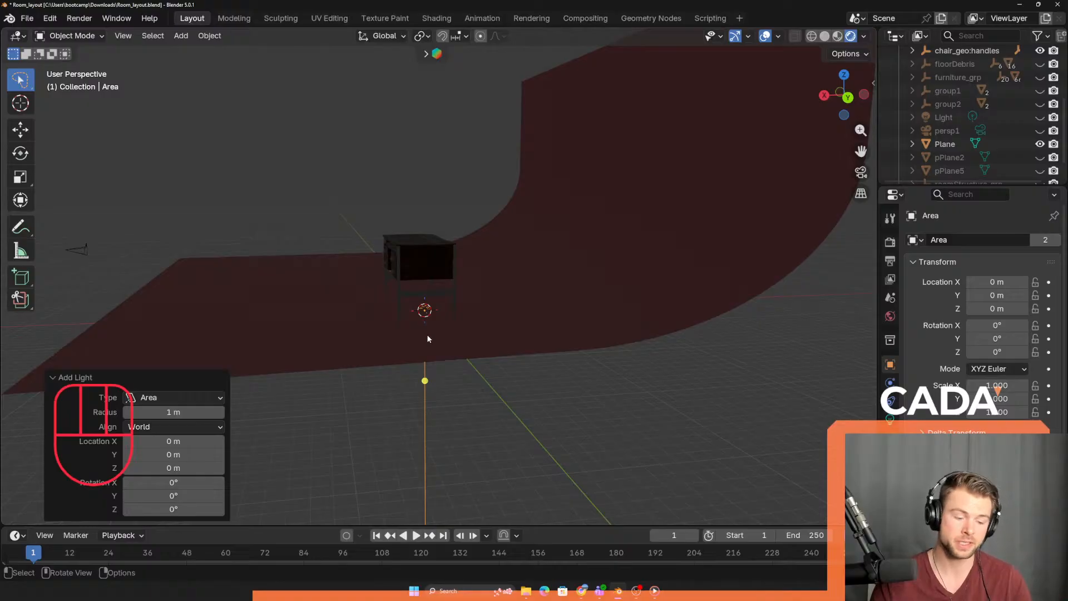
pyautogui.moveTo(428, 338); pyautogui.dragTo(395, 360, button='middle')
pyautogui.moveTo(504, 363); pyautogui.dragTo(483, 352, button='middle')
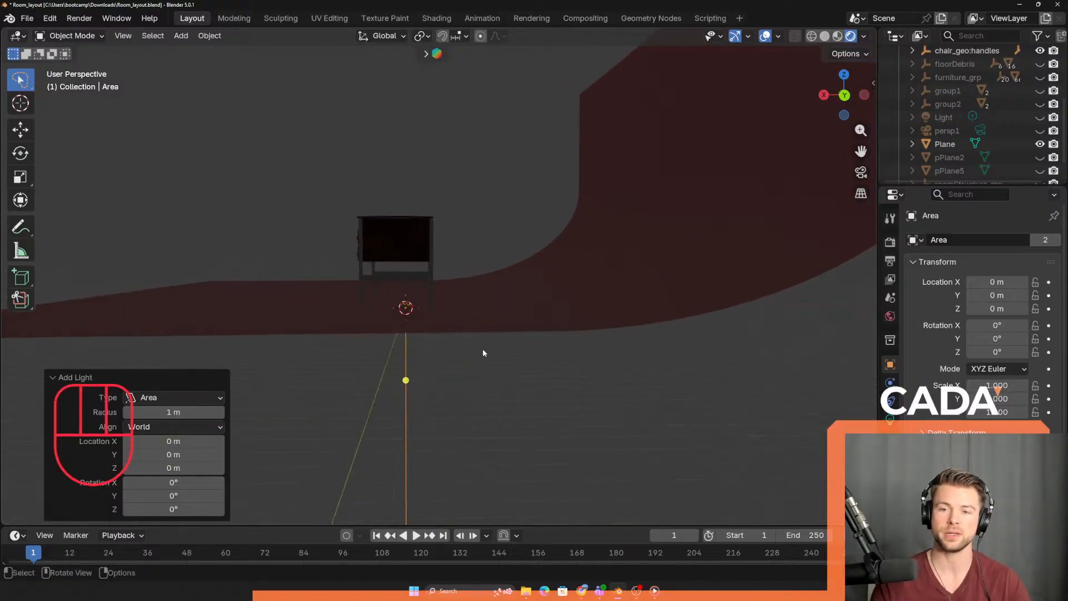
pyautogui.press('g')
pyautogui.press('z')
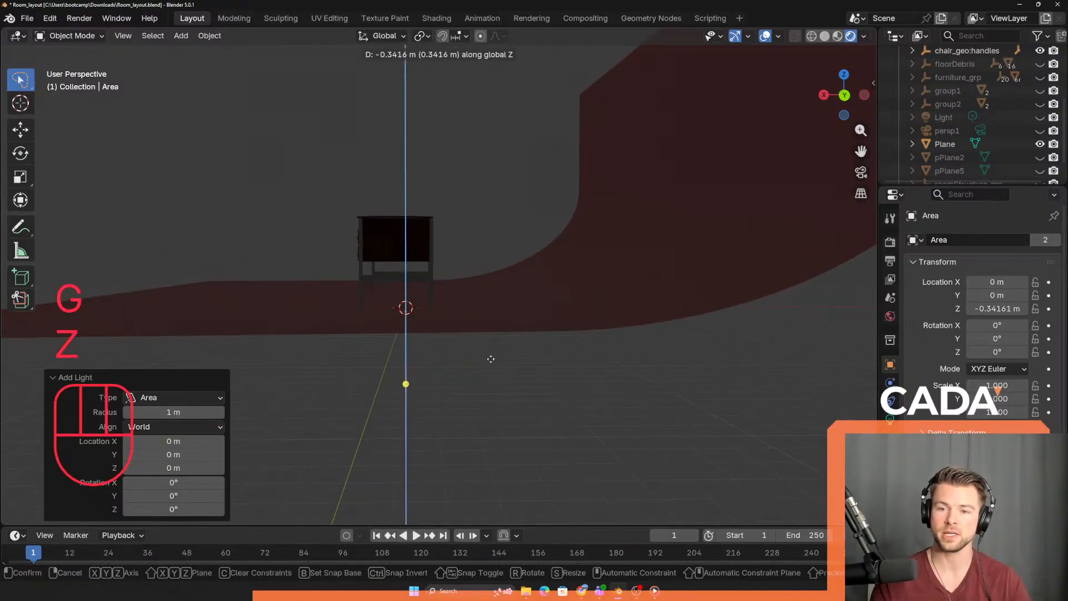
pyautogui.click(466, 194)
# - Move the area light about 15.78 m along X, out in front of the desk
pyautogui.moveTo(466, 194); pyautogui.dragTo(476, 264, button='middle')
pyautogui.press('g')
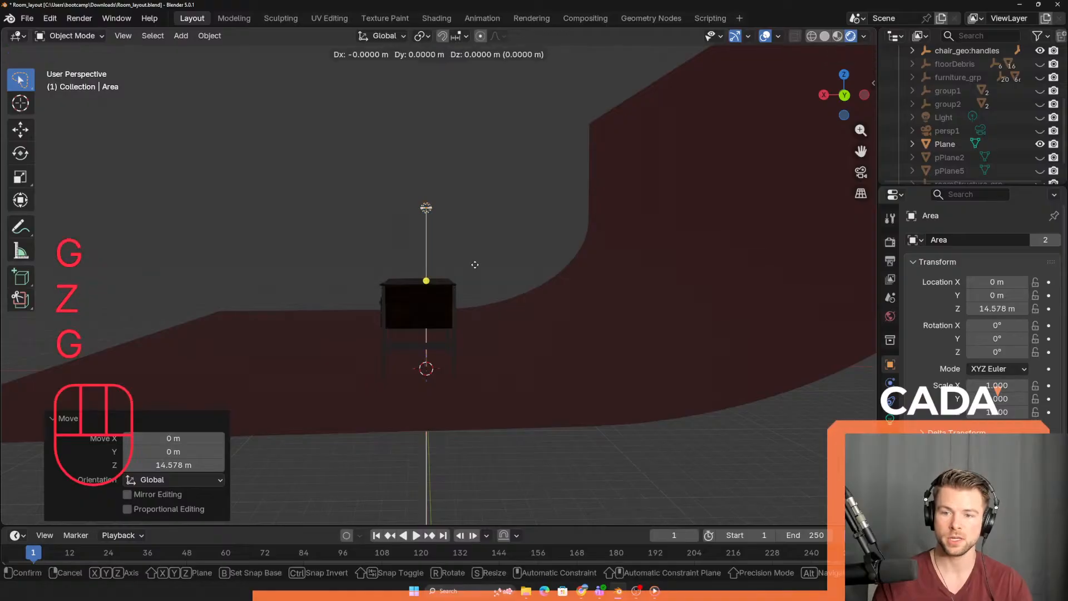
pyautogui.press('y')
pyautogui.press('x')
pyautogui.click(298, 239)
# - Rotate the area light about 60.1° around Y so it points down toward the desk
pyautogui.moveTo(298, 239); pyautogui.dragTo(369, 324, button='middle')
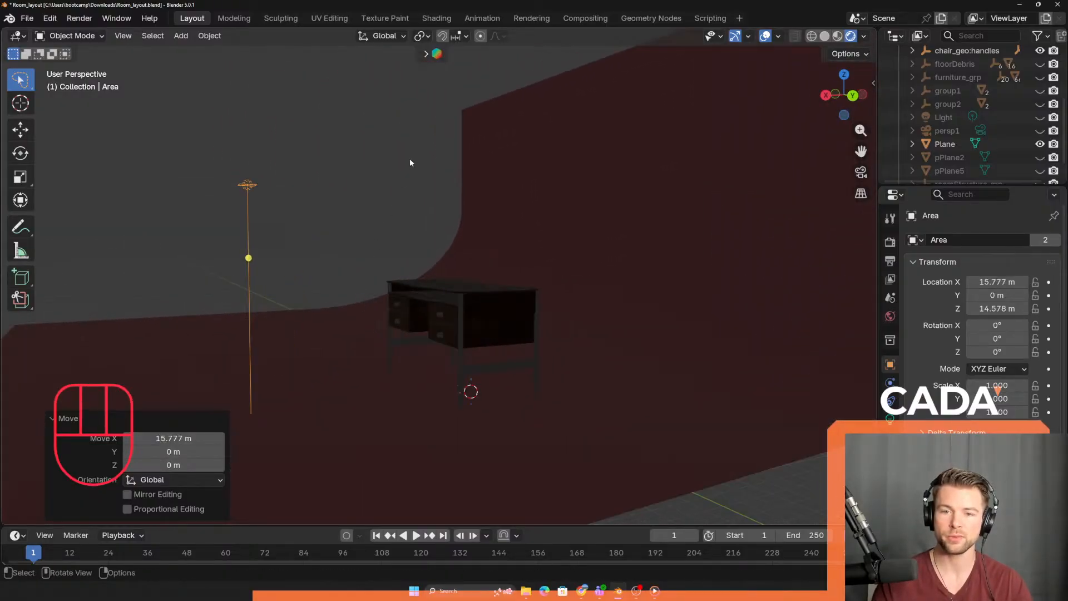
pyautogui.press('r')
pyautogui.press('x')
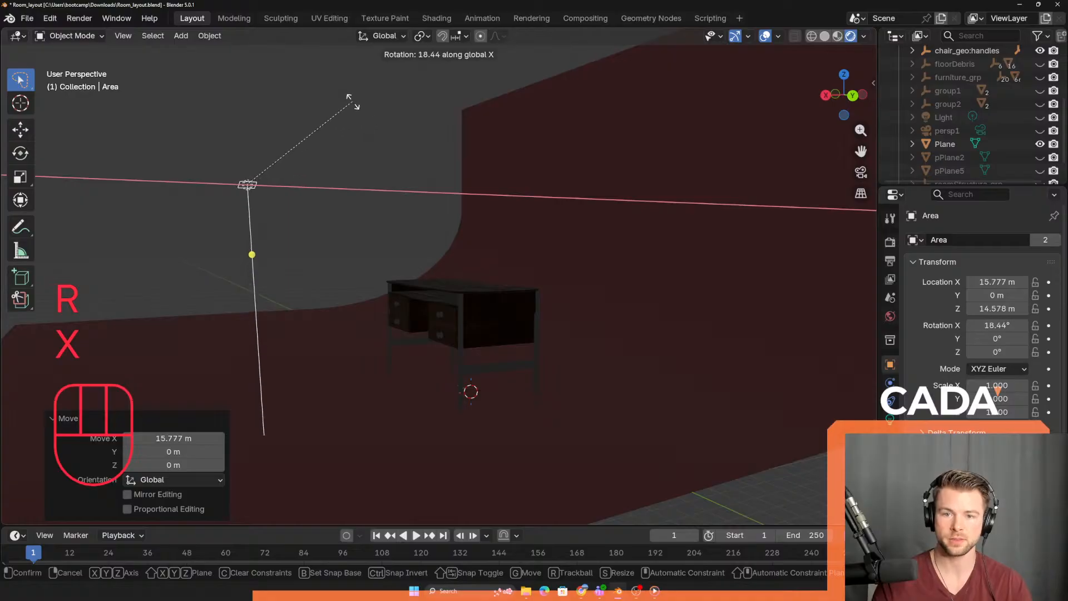
pyautogui.press('y')
pyautogui.click(257, 107)
# - Open the area light's data settings and set its exposure to 3 and its power to 100
pyautogui.moveTo(257, 108); pyautogui.dragTo(575, 301, button='middle')
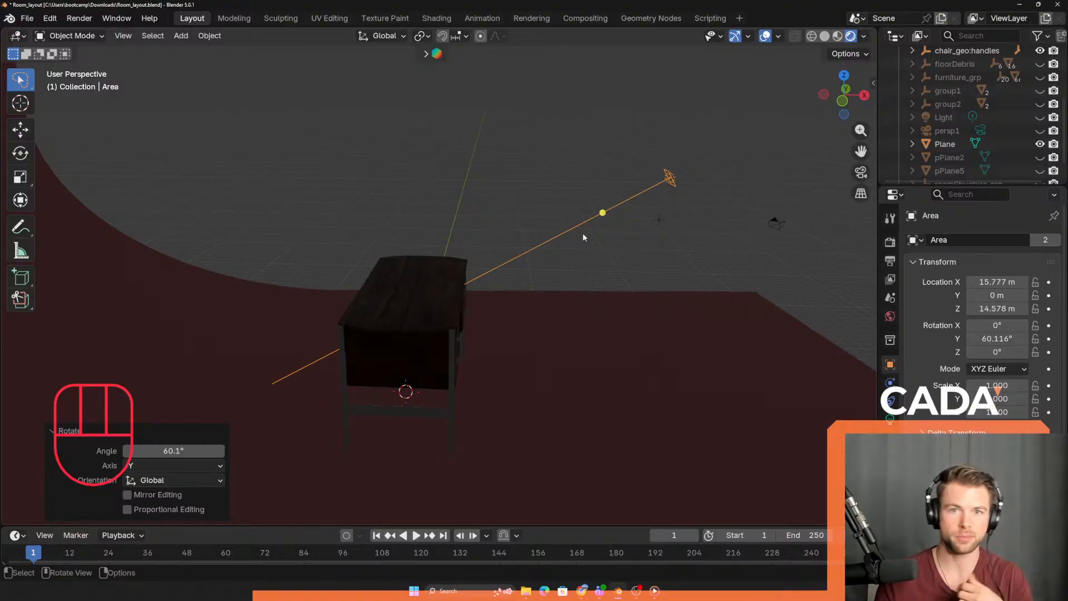
pyautogui.click(890, 419)
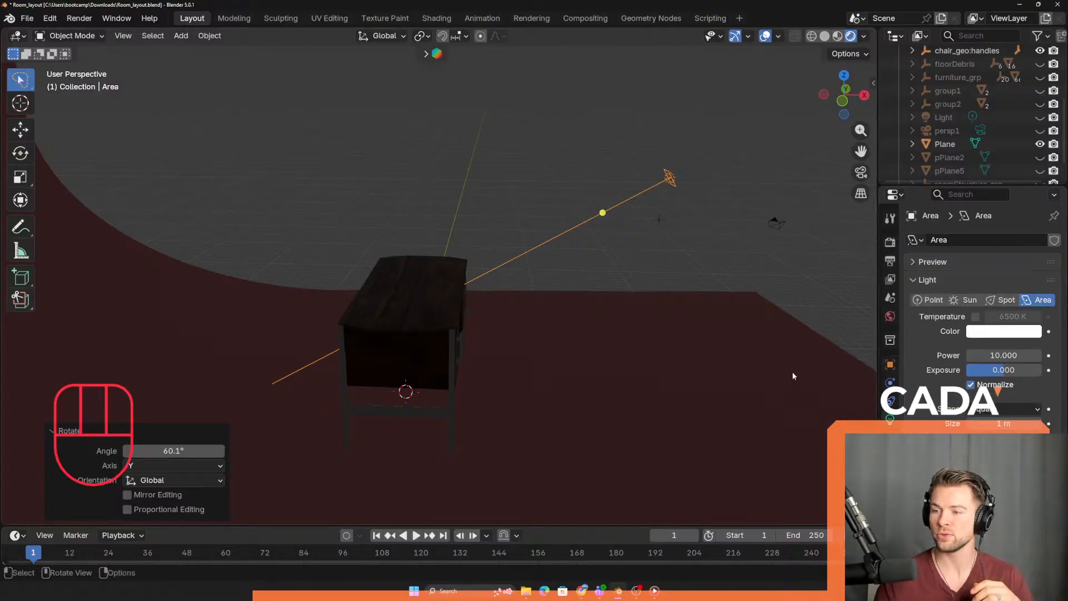
pyautogui.moveTo(576, 238); pyautogui.dragTo(484, 233, button='middle')
pyautogui.scroll(1, 831, 342)
pyautogui.scroll(1, 830, 342)
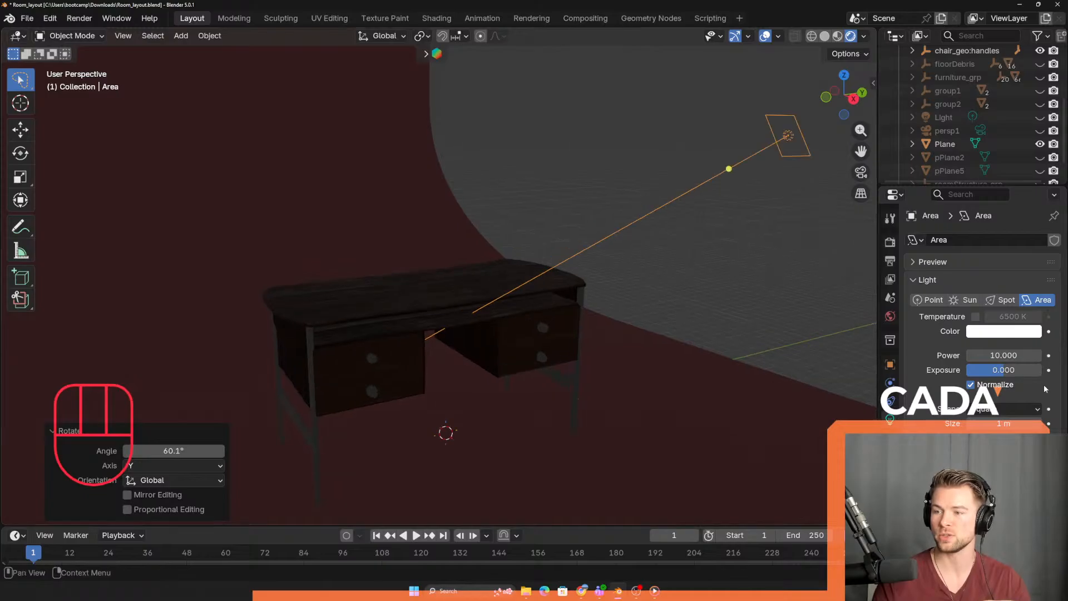
pyautogui.moveTo(601, 324); pyautogui.dragTo(627, 323, button='middle')
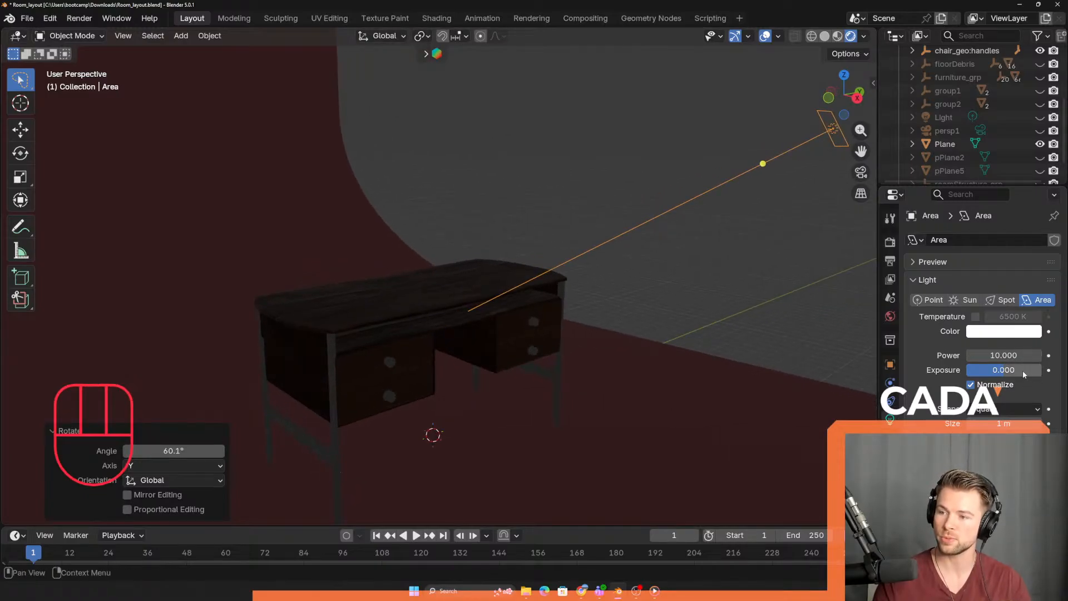
pyautogui.click(1013, 370)
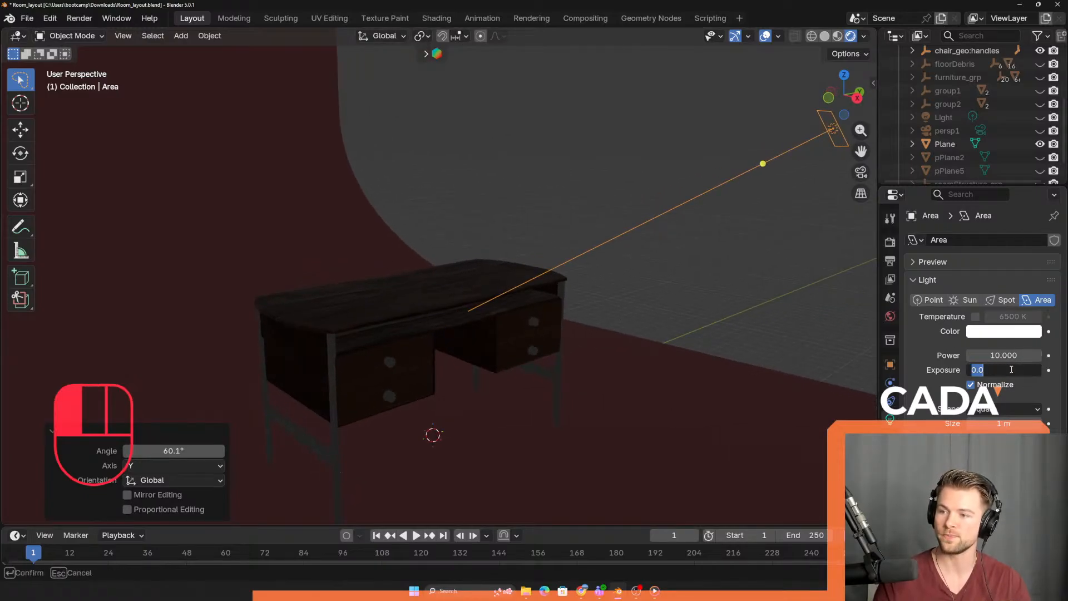
pyautogui.click(808, 342)
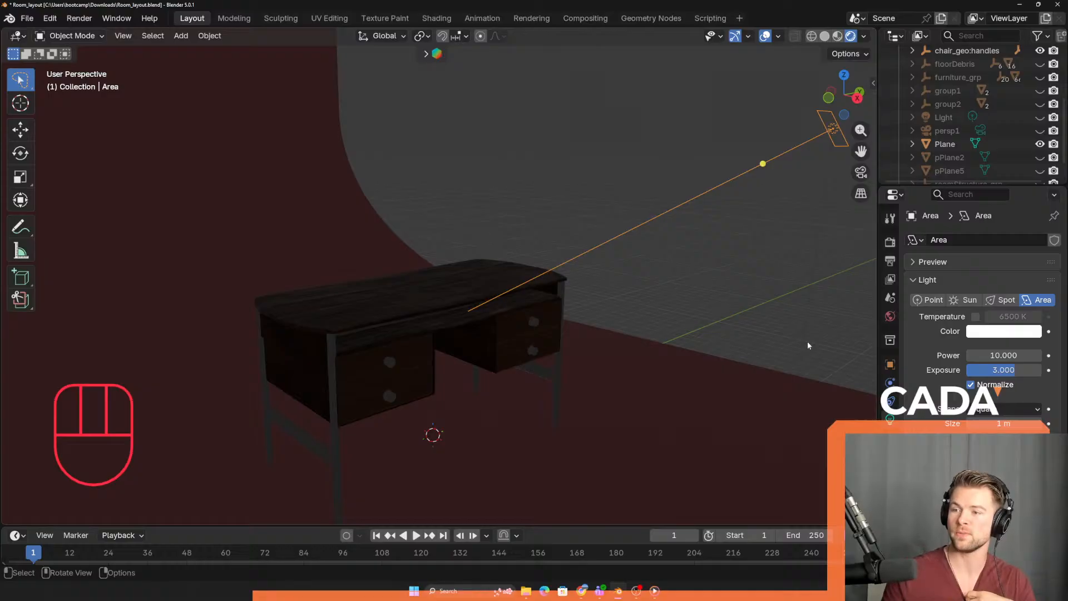
pyautogui.click(1008, 350)
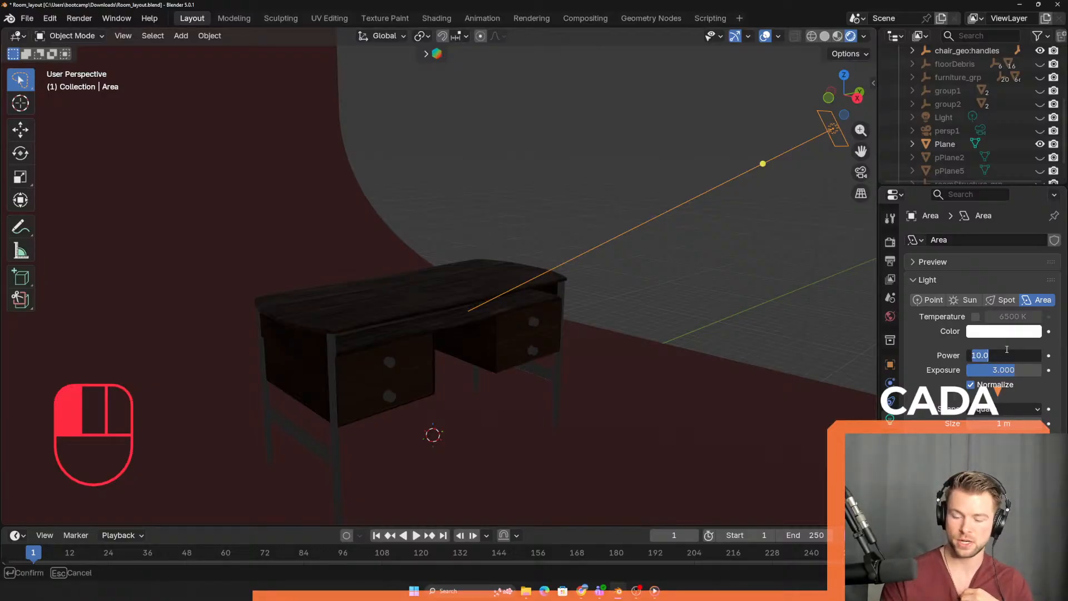
pyautogui.write('100')
pyautogui.press('Return')
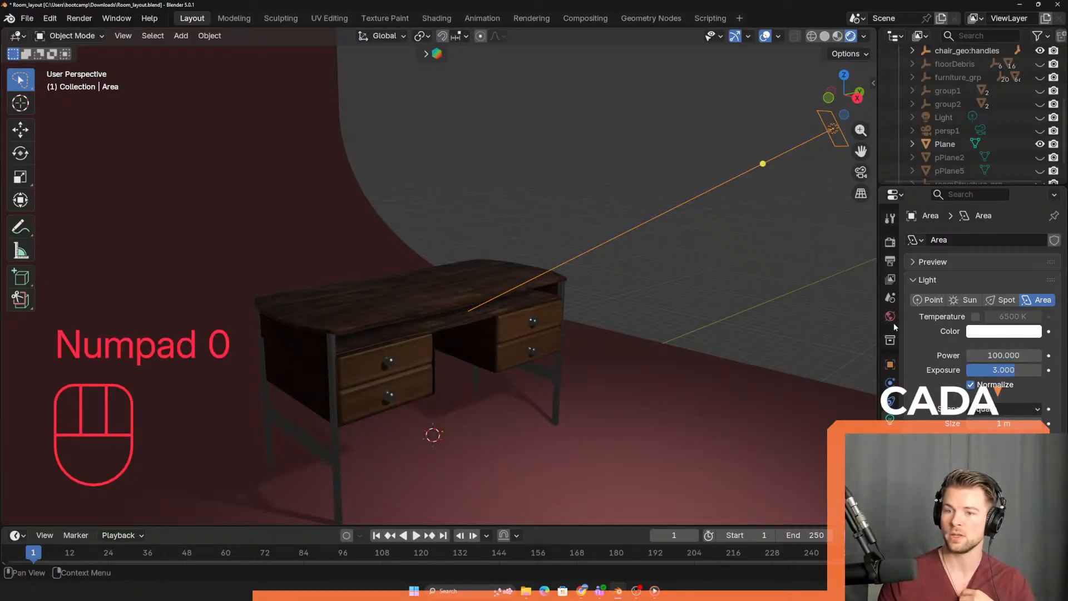
# - Raise the area light's power to 250 and its exposure to 4
pyautogui.scroll(-3, 765, 331)
pyautogui.click(1002, 355)
pyautogui.write('250')
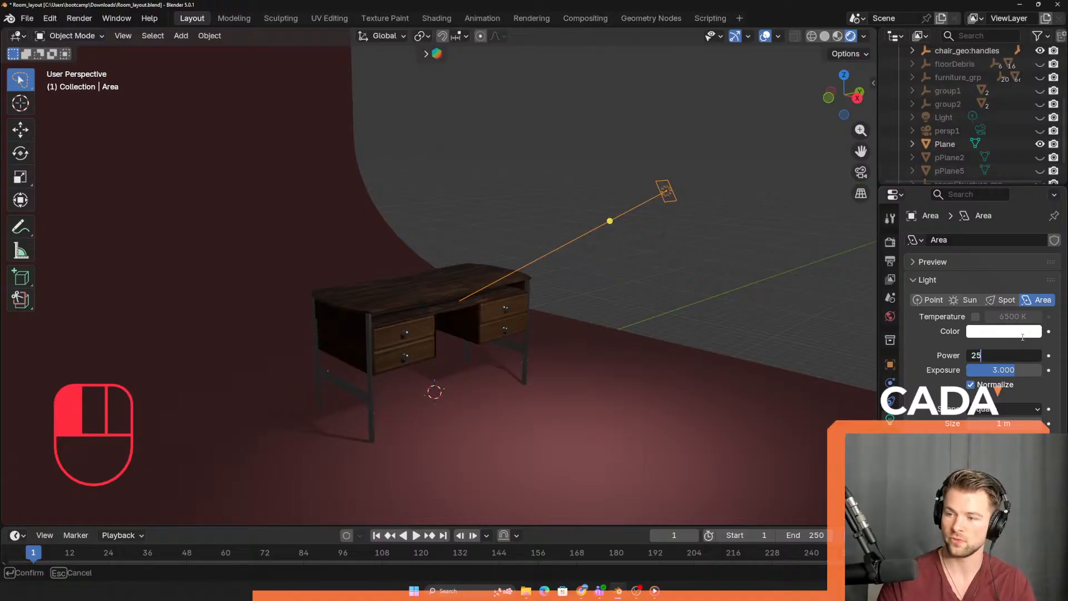
pyautogui.press('Return')
pyautogui.moveTo(545, 347); pyautogui.dragTo(563, 251, button='middle')
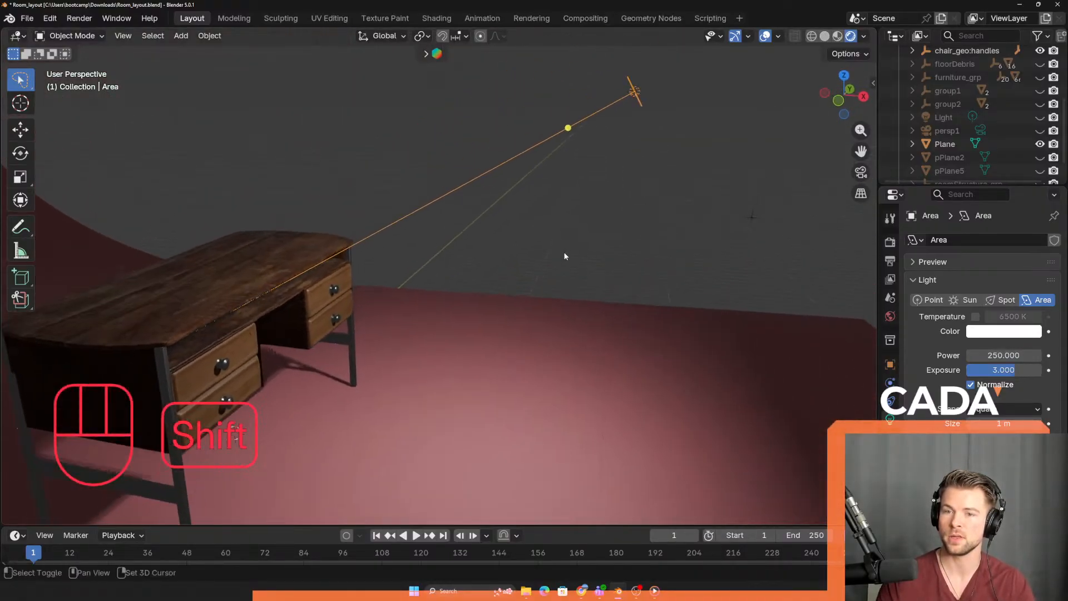
pyautogui.click(1023, 371)
pyautogui.write('4')
pyautogui.press('Return')
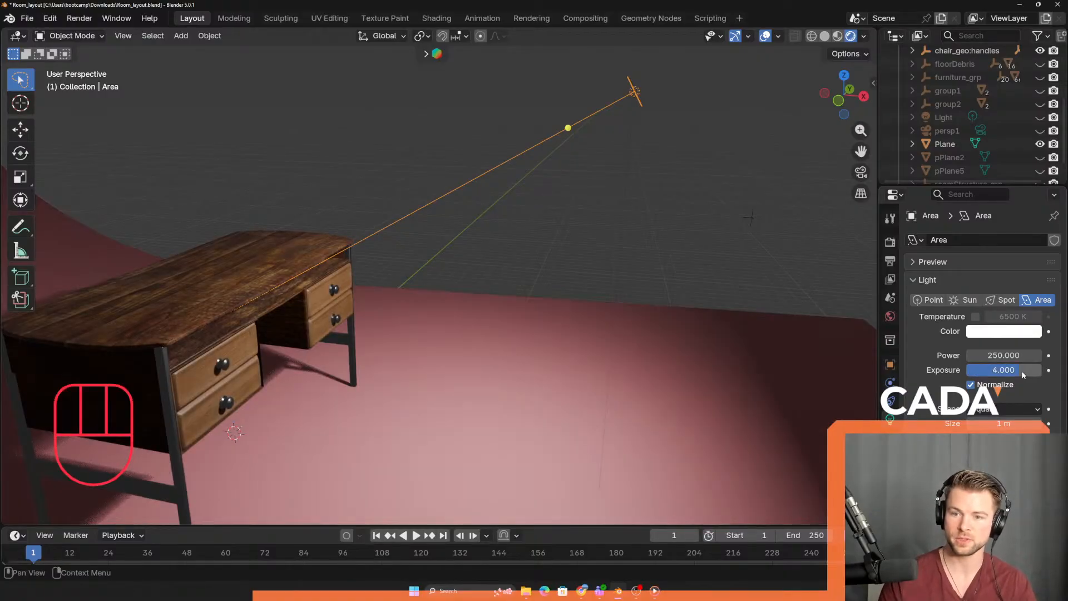
# - Shift the area light about -6.94 m along Y toward one end of the desk
pyautogui.keyDown('shift'); pyautogui.moveTo(666, 333); pyautogui.dragTo(465, 370, button='middle'); pyautogui.keyUp('shift')
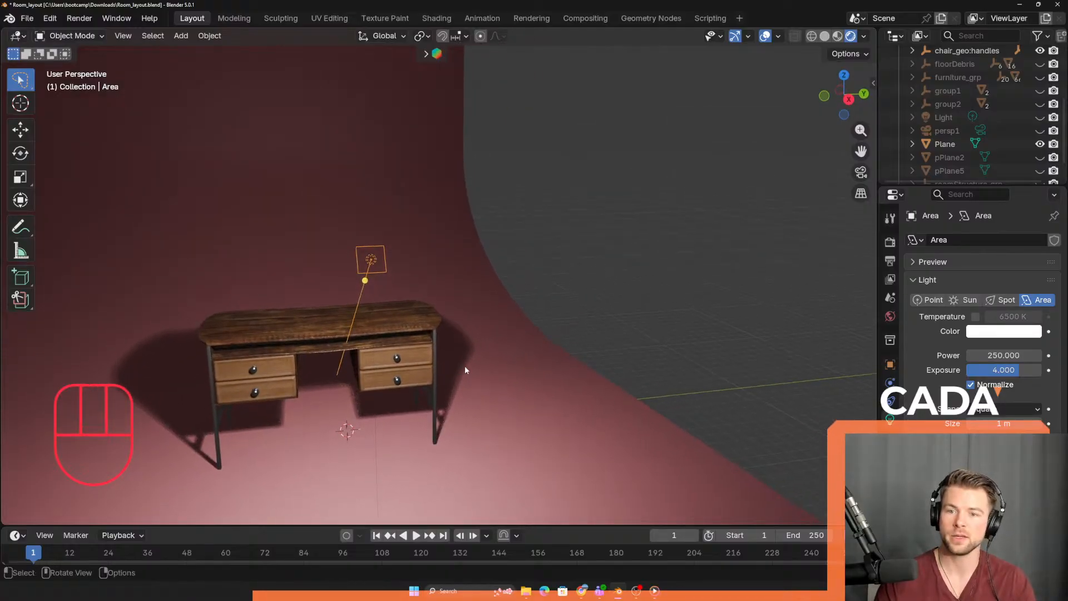
pyautogui.moveTo(373, 371)
pyautogui.mouseDown(button='middle')
pyautogui.moveTo(265, 342)
pyautogui.moveTo(365, 384)
pyautogui.mouseUp(button='middle')
pyautogui.press('g')
pyautogui.press('y')
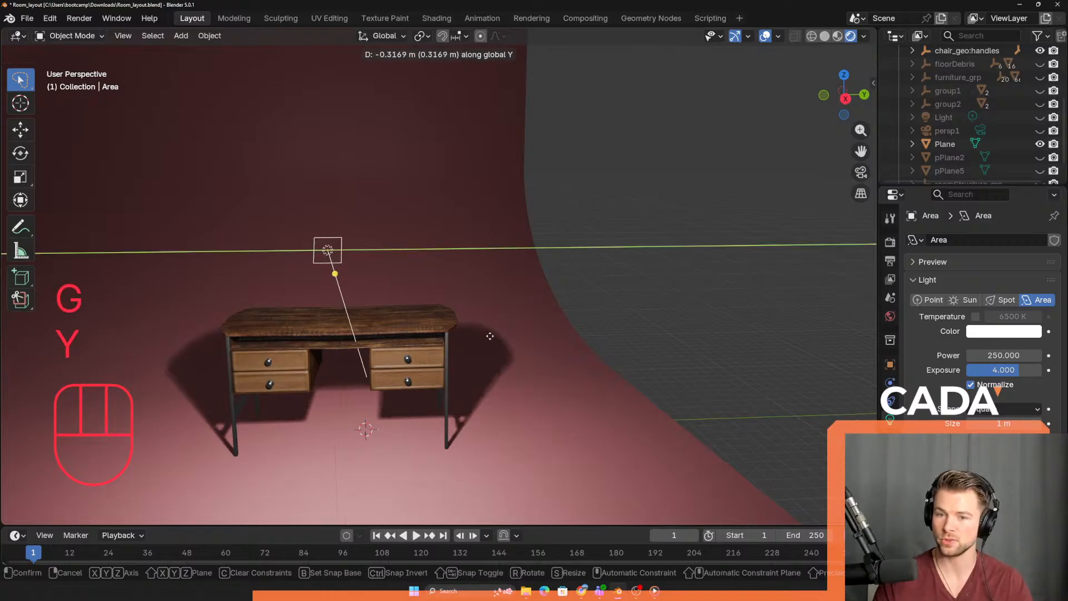
pyautogui.click(283, 326)
# - Rotate the area light about -25.5° around Z to turn it back toward the desk
pyautogui.moveTo(283, 326); pyautogui.dragTo(488, 295, button='middle')
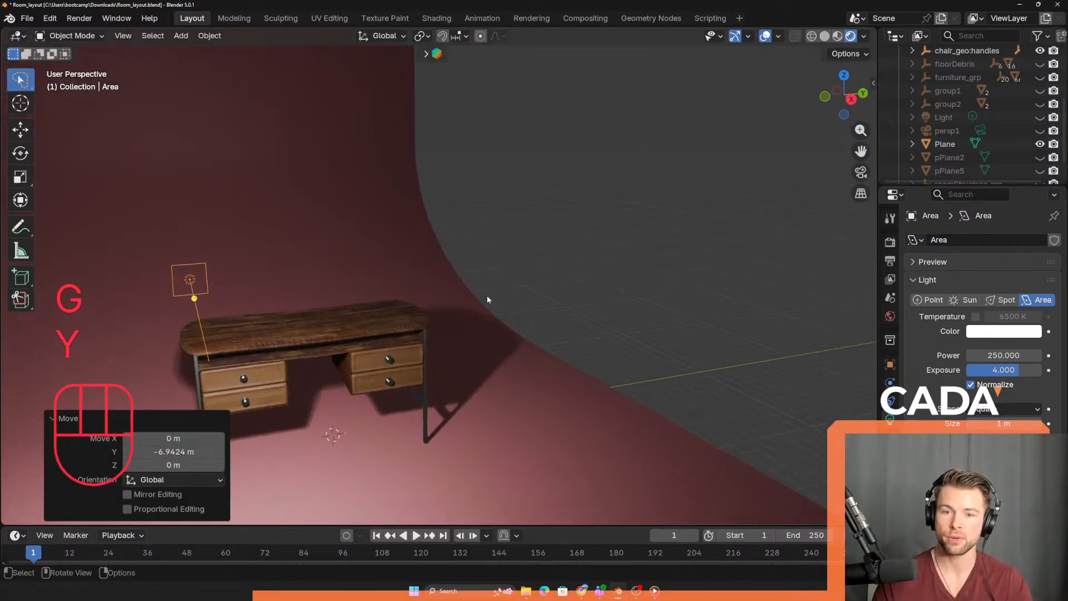
pyautogui.press('r')
pyautogui.press('z')
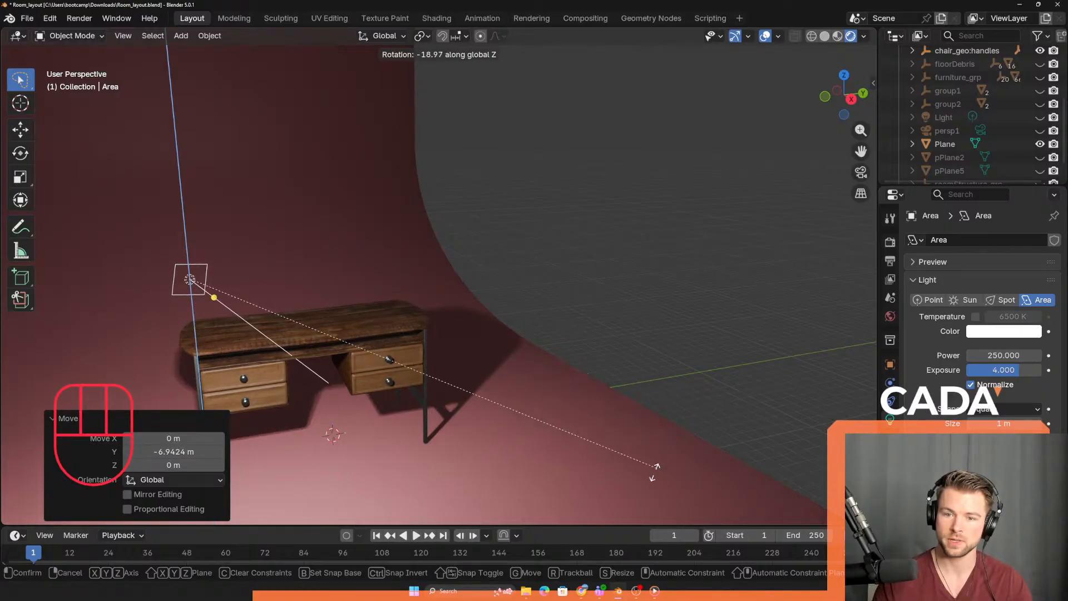
pyautogui.click(405, 426)
# - Move the area light a further -5.74 m or so along Y
pyautogui.moveTo(405, 425); pyautogui.dragTo(476, 372, button='middle')
pyautogui.scroll(-3, 520, 361)
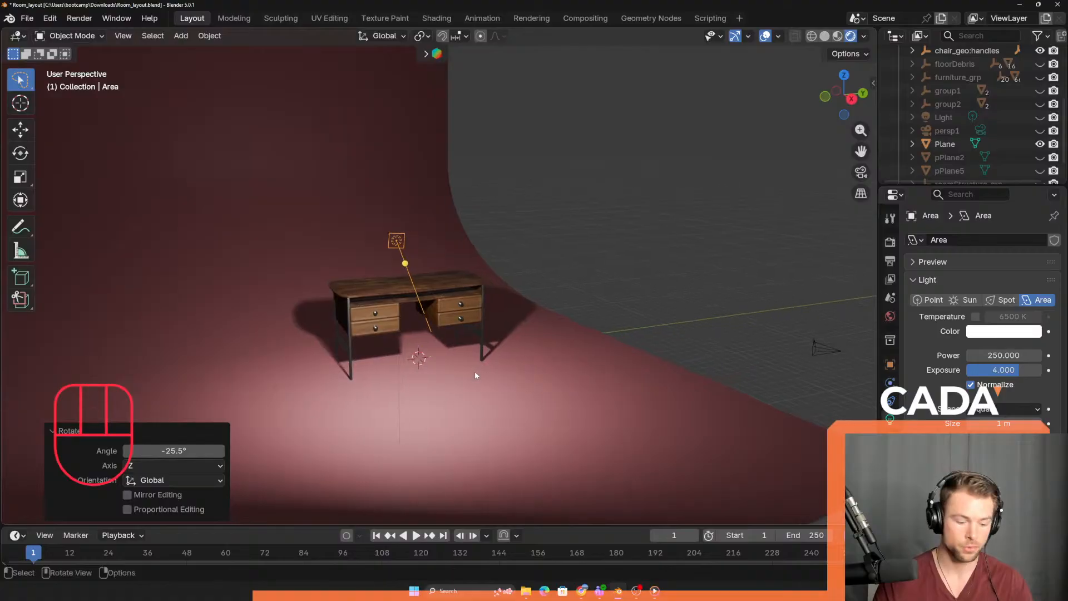
pyautogui.press('g')
pyautogui.press('y')
pyautogui.click(399, 371)
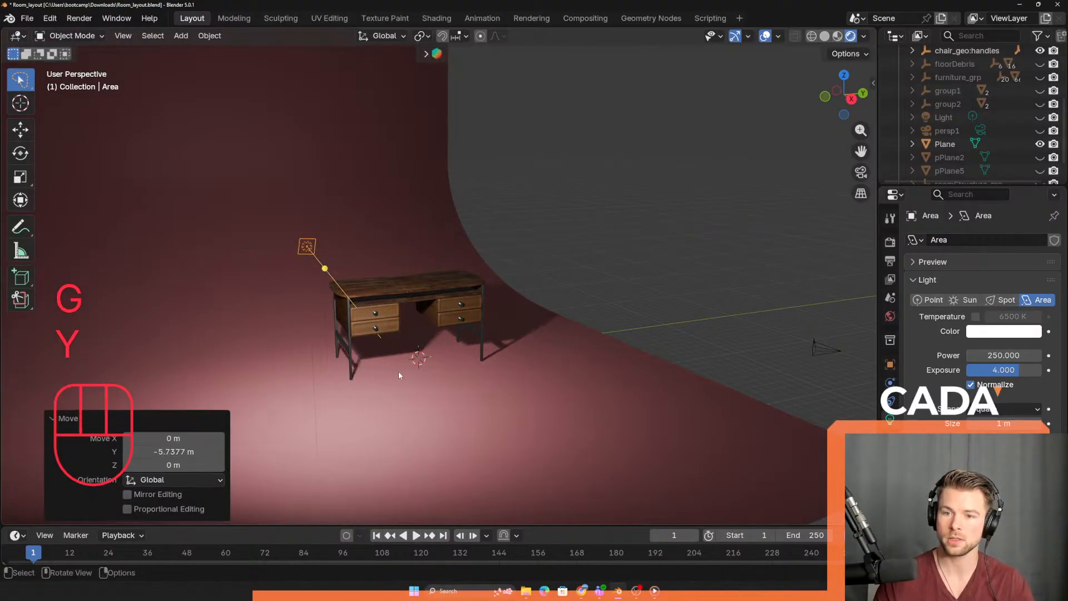
# - Adjust the area light's aim with a free trackball rotation of about -4.58° and -7.45°
pyautogui.moveTo(398, 372); pyautogui.dragTo(441, 379, button='middle')
pyautogui.press('r')
pyautogui.press('r')
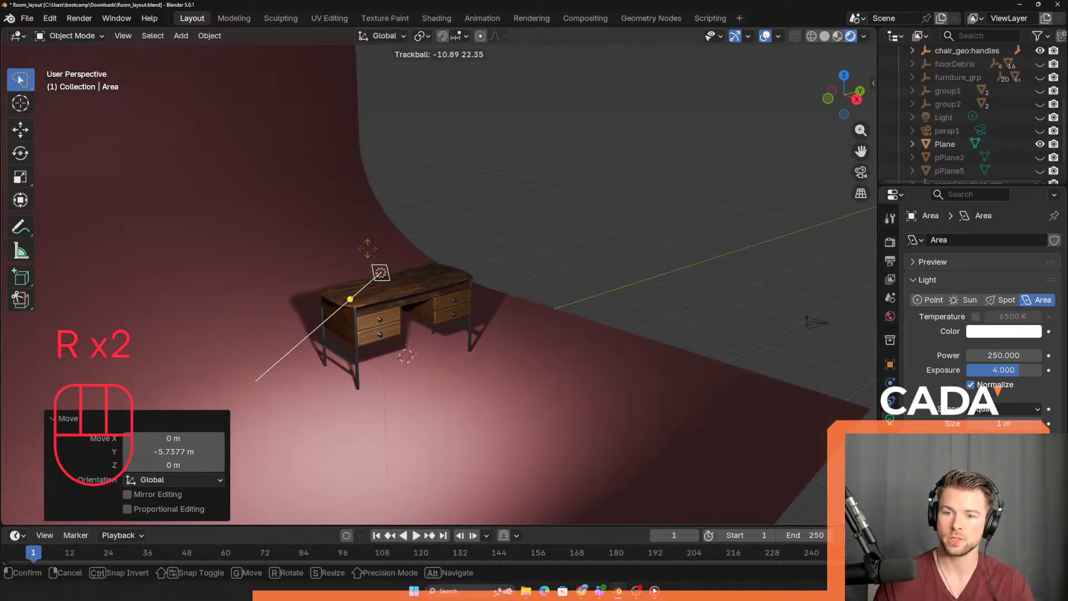
pyautogui.click(345, 258)
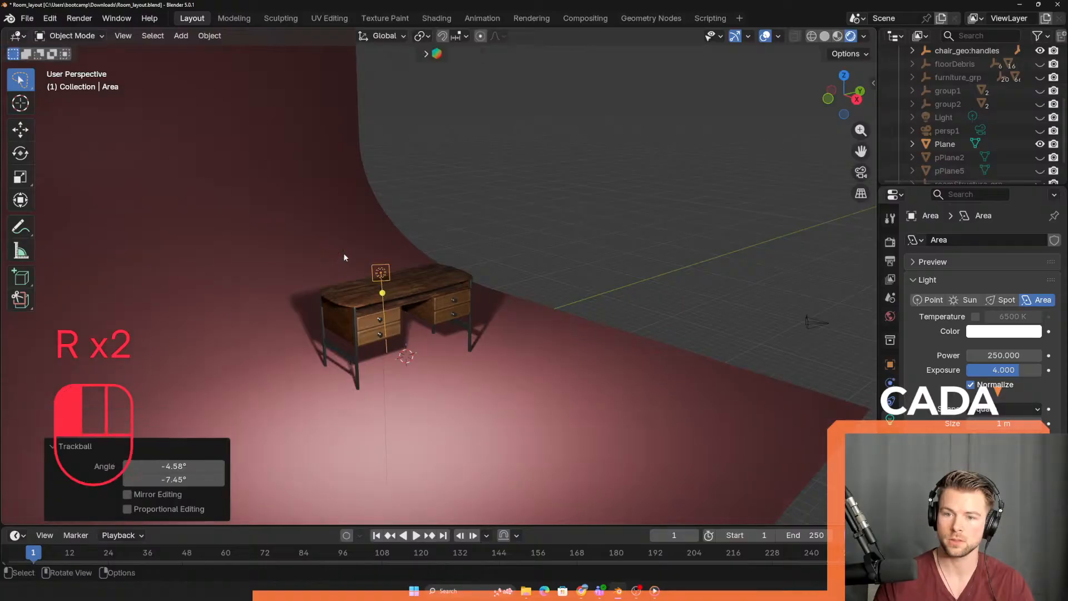
pyautogui.moveTo(345, 258); pyautogui.dragTo(384, 264, button='middle')
pyautogui.press('r')
pyautogui.press('z')
pyautogui.press('z')
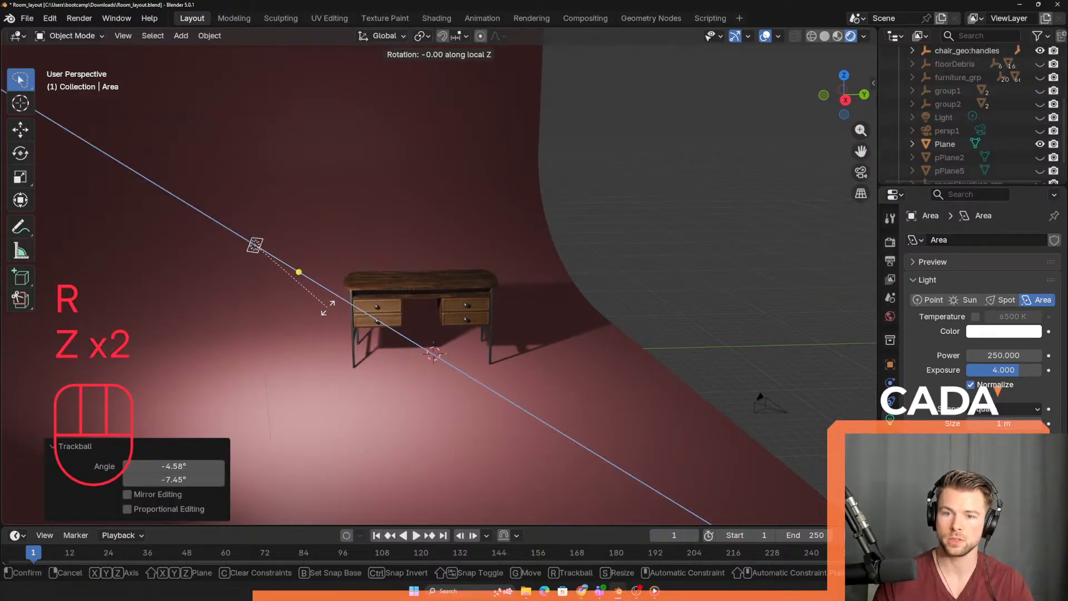
pyautogui.rightClick(298, 400)
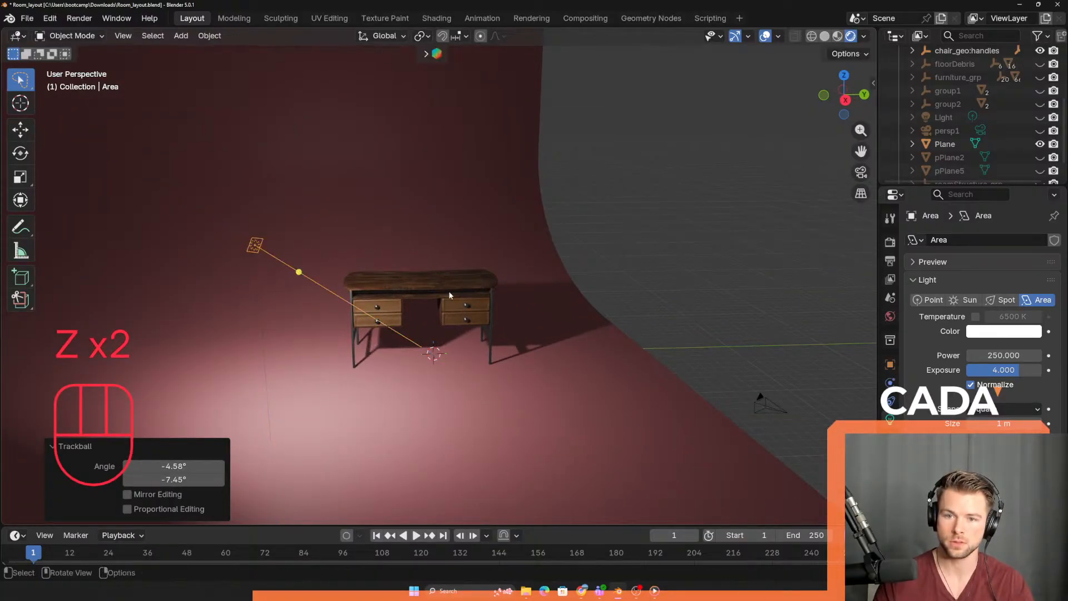
# - Tilt the area light around its local Y axis toward the desktop and rotate it about -4.18° around global Z
pyautogui.press('r')
pyautogui.press('y')
pyautogui.press('y')
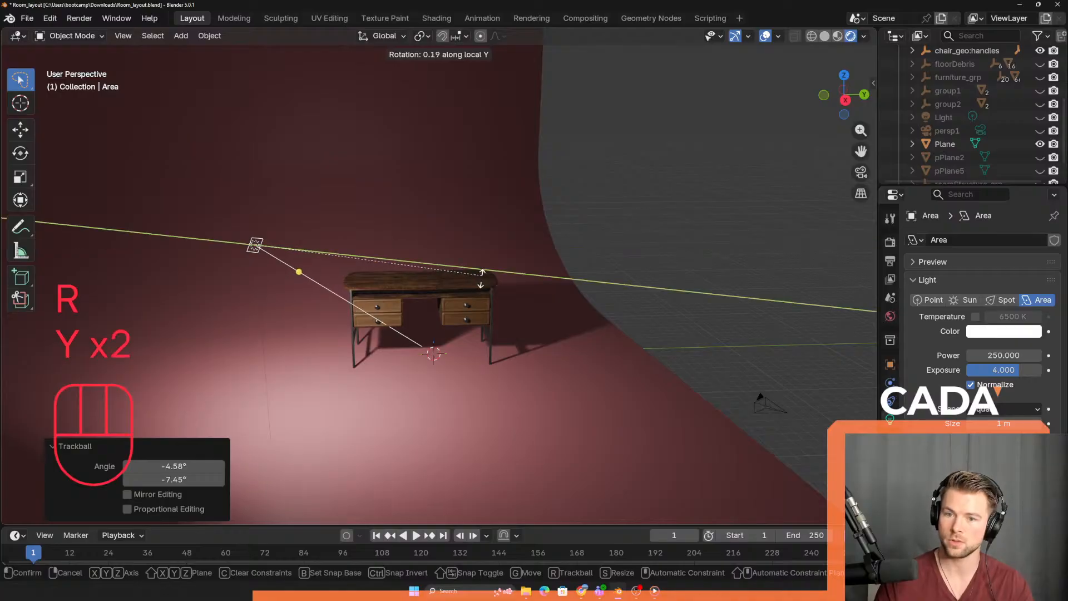
pyautogui.moveTo(476, 259); pyautogui.dragTo(477, 311, button='middle')
pyautogui.press('r')
pyautogui.press('z')
pyautogui.click(489, 334)
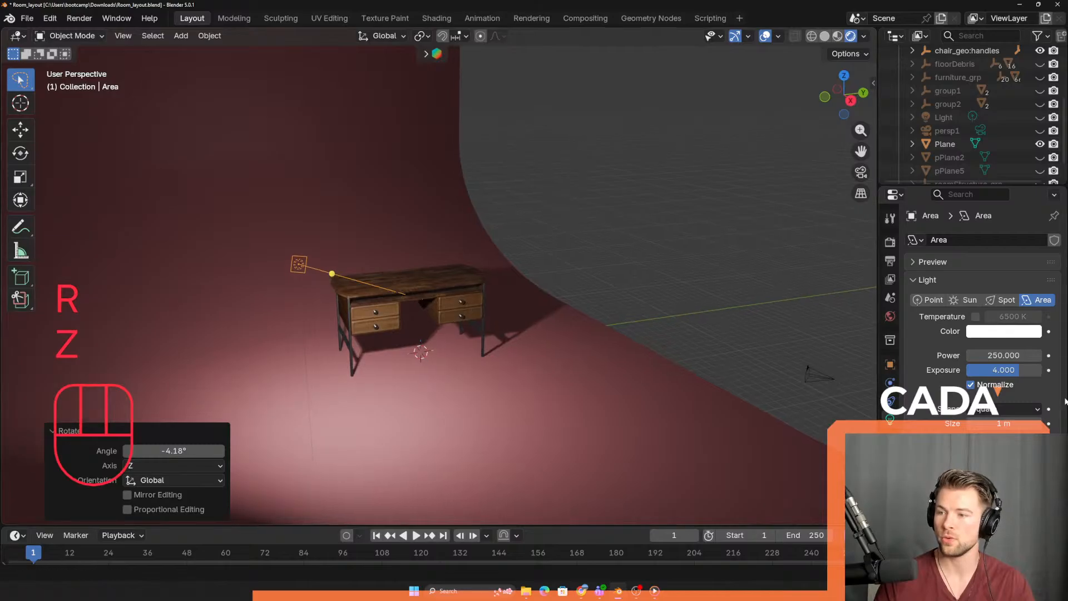
# - Set the area light's power to 300
pyautogui.click(1028, 352)
pyautogui.write('300')
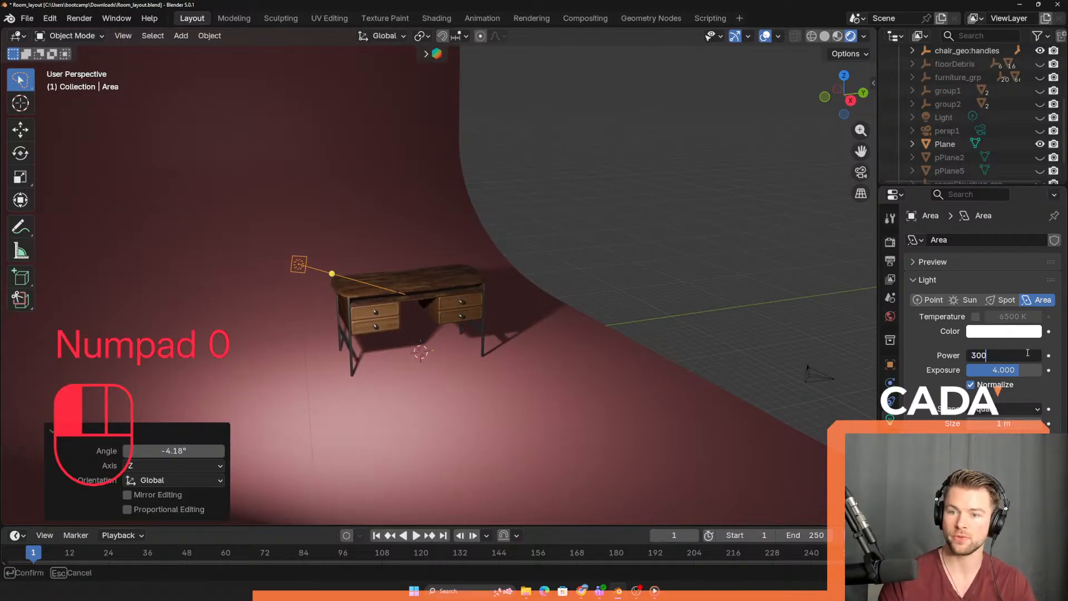
pyautogui.press('Return')
# - Examine the light and shadows on the desk and backdrop up close and through the camera view
pyautogui.scroll(2, 516, 325)
pyautogui.moveTo(515, 325); pyautogui.dragTo(475, 335, button='middle')
pyautogui.scroll(3, 474, 335)
pyautogui.keyDown('shift'); pyautogui.moveTo(482, 379); pyautogui.dragTo(477, 390, button='middle'); pyautogui.keyUp('shift')
pyautogui.scroll(-2, 439, 359)
pyautogui.moveTo(429, 364); pyautogui.dragTo(435, 390, button='middle')
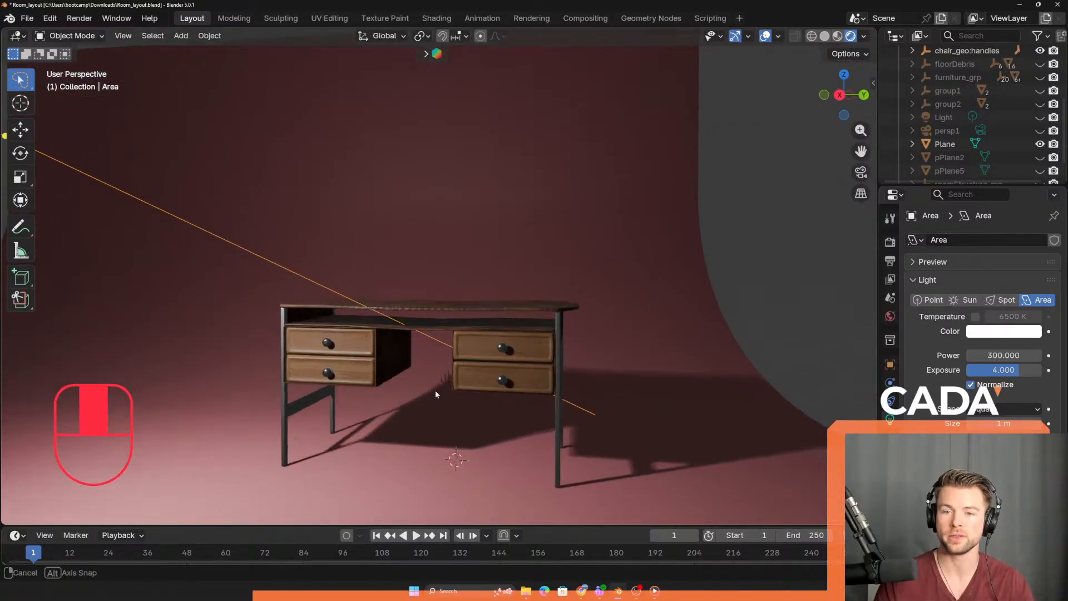
pyautogui.click(861, 172)
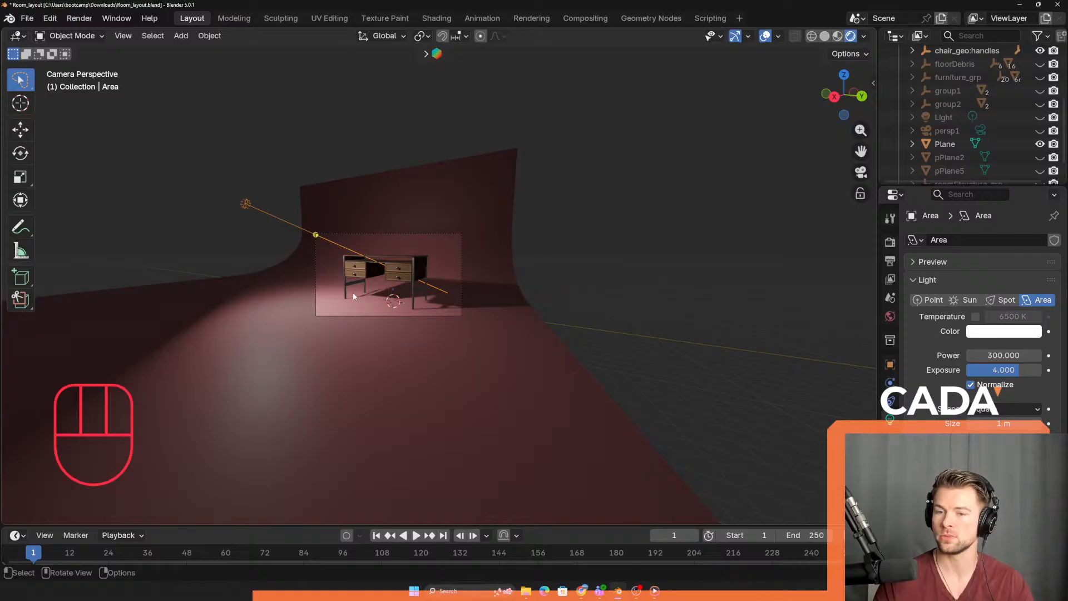
pyautogui.scroll(3, 353, 292)
pyautogui.scroll(5, 353, 292)
pyautogui.keyDown('shift'); pyautogui.moveTo(312, 293); pyautogui.dragTo(517, 319, button='middle'); pyautogui.keyUp('shift')
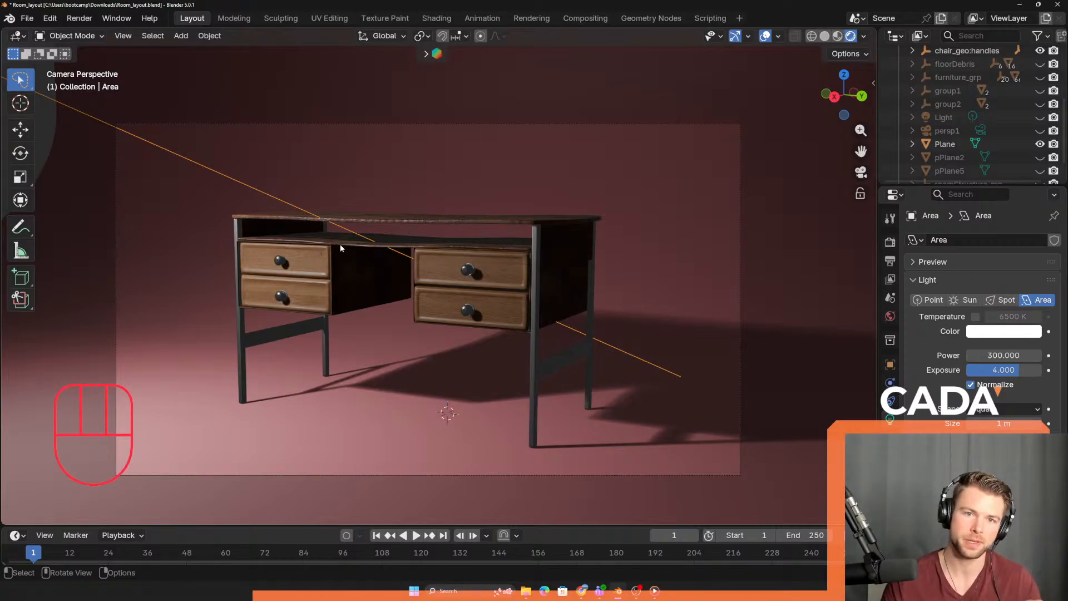
# - Examine the desk's dark side panel and the shadows it casts on the backdrop from several angles
pyautogui.moveTo(476, 309)
pyautogui.mouseDown(button='middle')
pyautogui.moveTo(501, 335)
pyautogui.moveTo(469, 321)
pyautogui.mouseUp(button='middle')
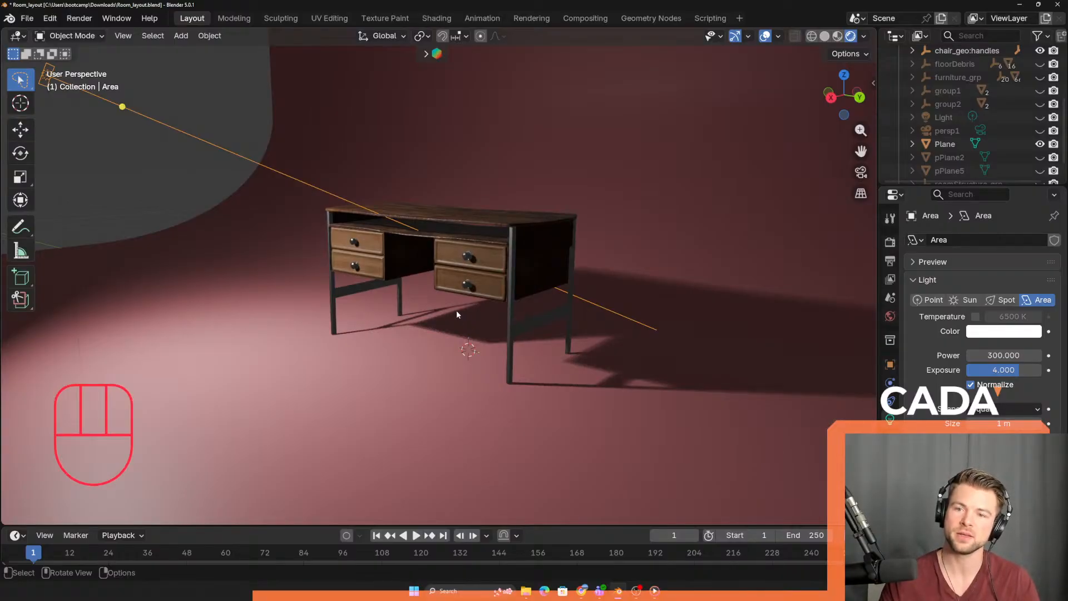
pyautogui.moveTo(456, 314); pyautogui.dragTo(401, 381, button='middle')
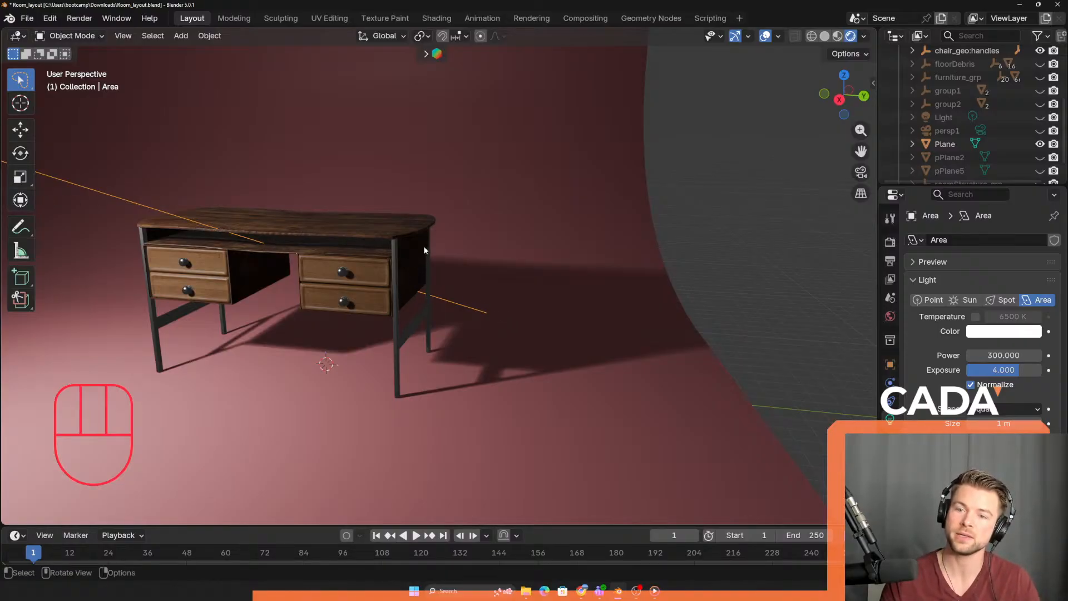
pyautogui.scroll(3, 405, 272)
pyautogui.moveTo(384, 305); pyautogui.dragTo(311, 290, button='middle')
pyautogui.scroll(4, 356, 291)
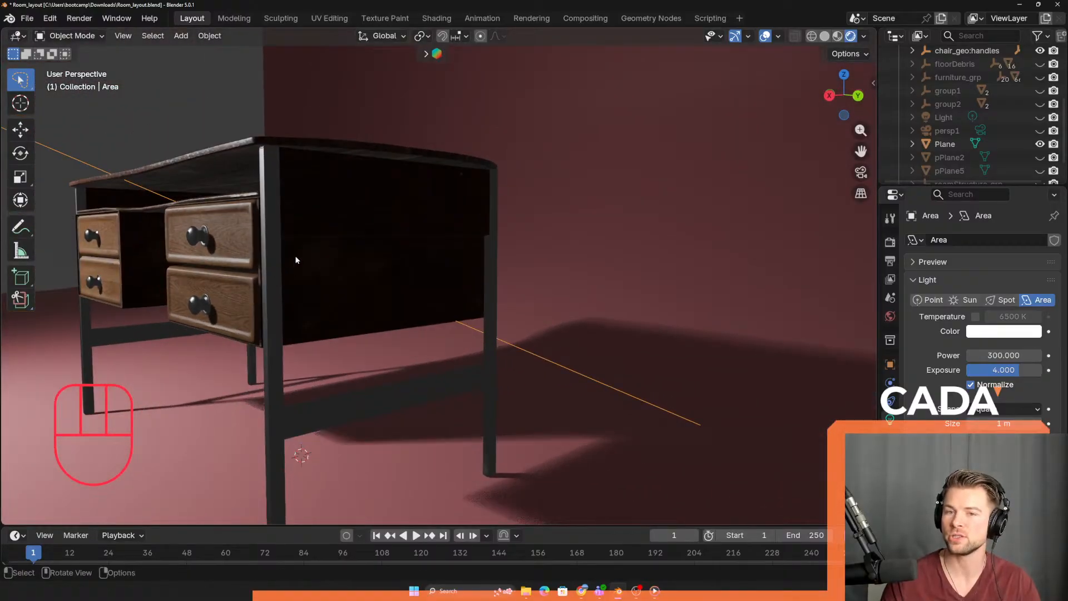
pyautogui.scroll(-3, 474, 302)
pyautogui.moveTo(474, 303); pyautogui.dragTo(434, 334, button='middle')
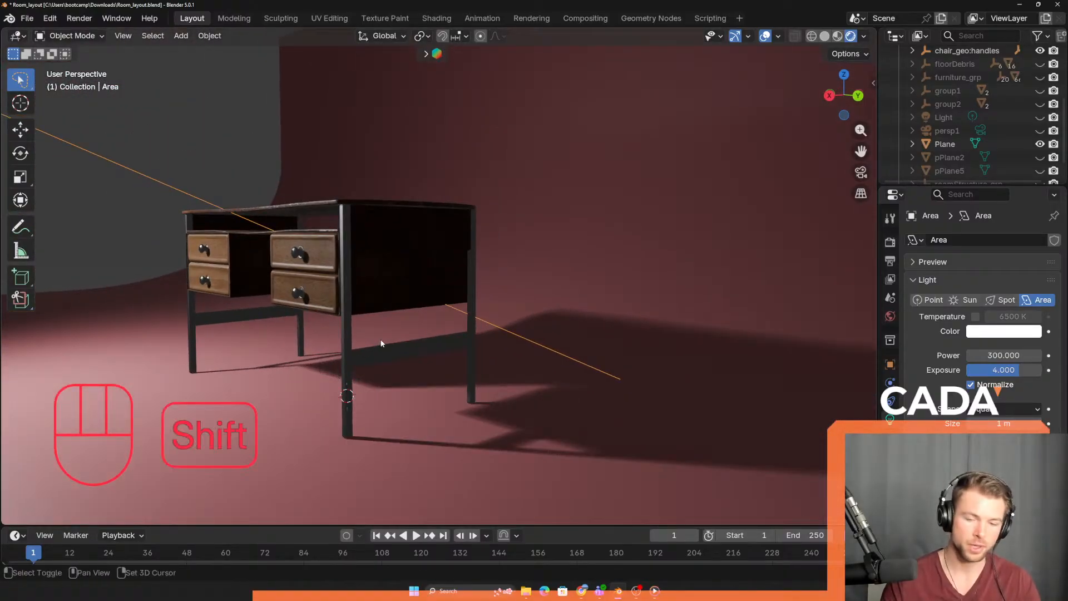
# - Add a second area light and move it about 12.48 m along global Y, beyond the desk's dark side
pyautogui.hotkey('shift', 'a')
pyautogui.moveTo(356, 341)
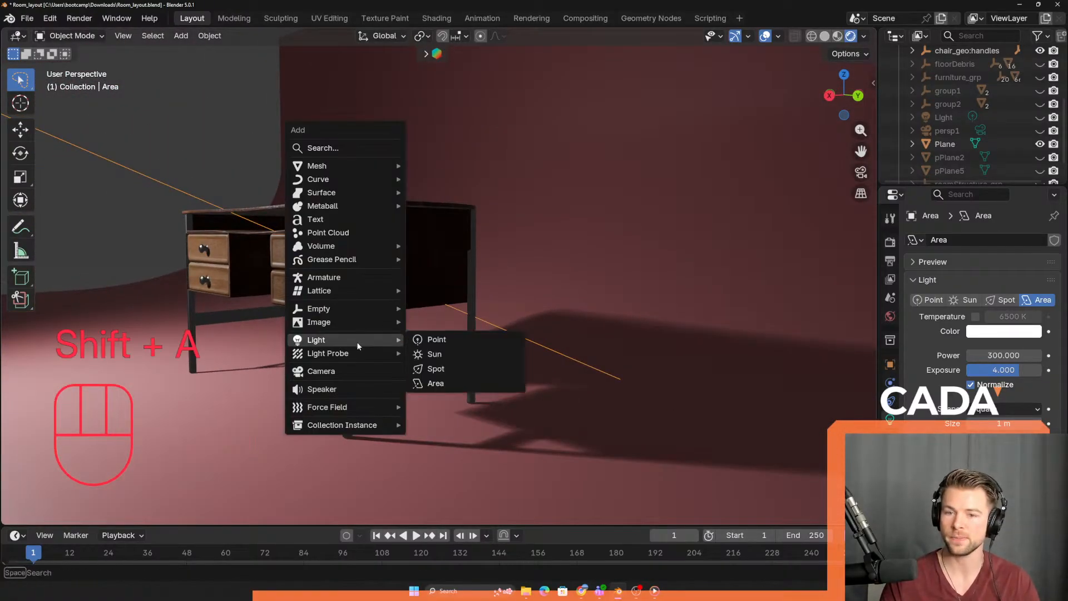
pyautogui.click(442, 383)
pyautogui.moveTo(373, 376); pyautogui.dragTo(502, 311, button='middle')
pyautogui.press('g')
pyautogui.press('y')
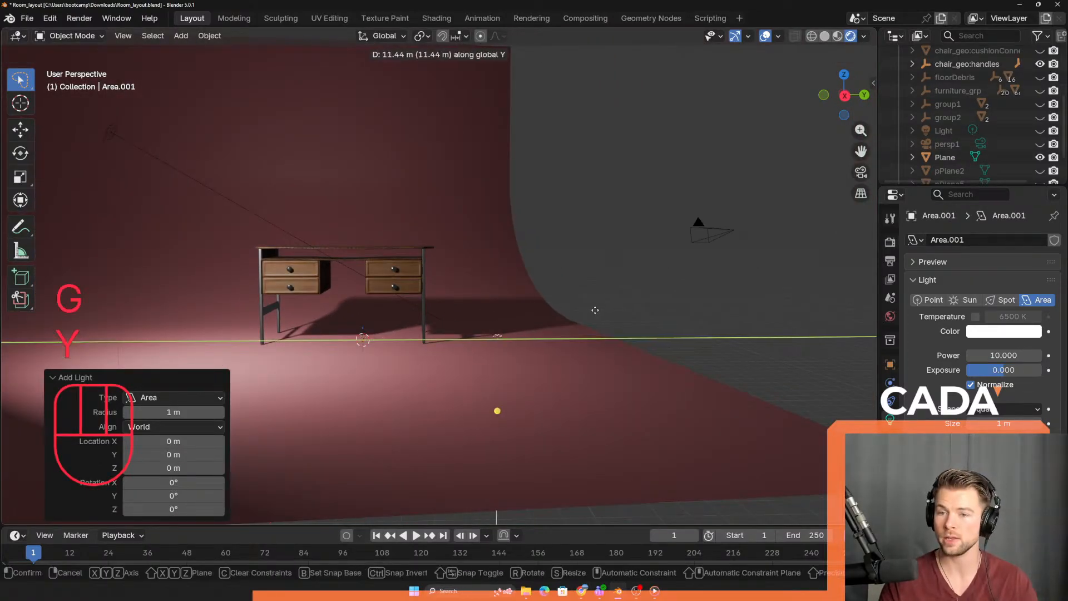
pyautogui.click(557, 300)
# - Raise the new area light along global Z and shift it freely about 4.28 m in X and 1.78 m in Z
pyautogui.press('g')
pyautogui.press('z')
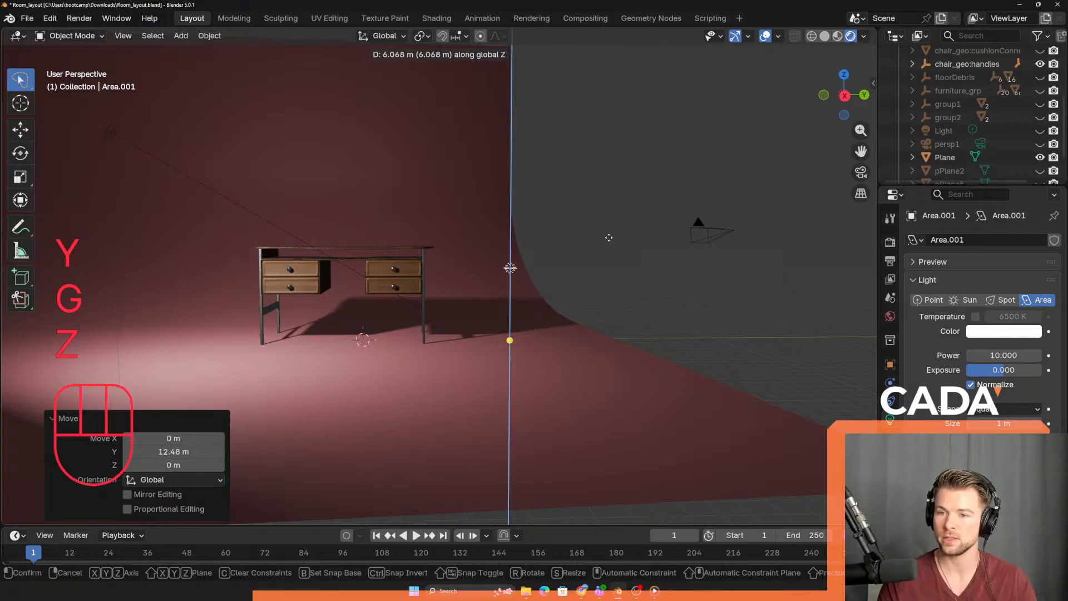
pyautogui.click(579, 256)
pyautogui.scroll(2, 578, 255)
pyautogui.moveTo(579, 255); pyautogui.dragTo(368, 312, button='middle')
pyautogui.press('g')
pyautogui.click(305, 270)
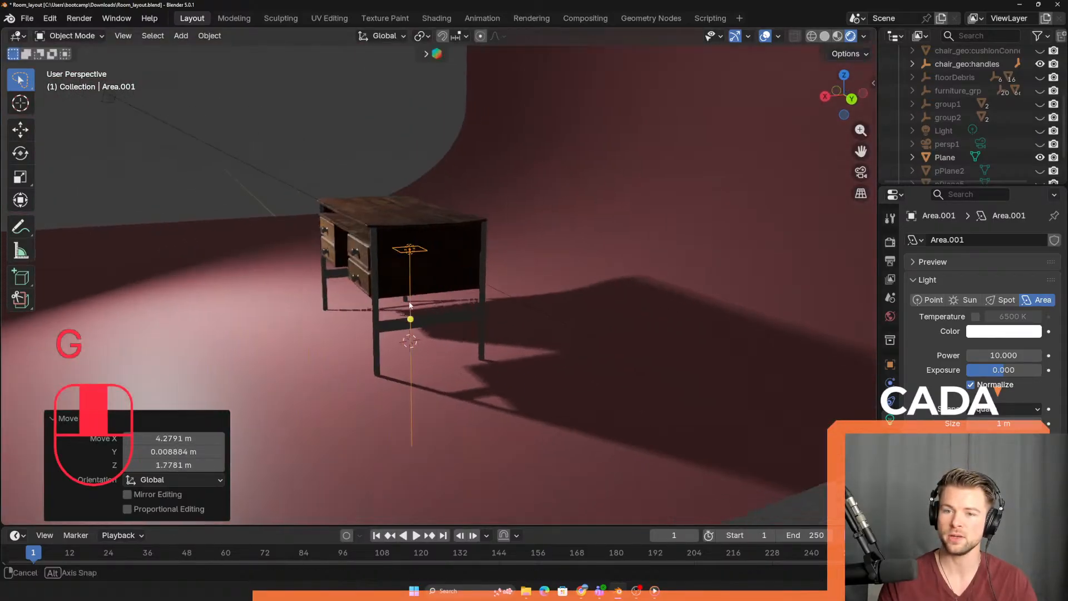
# - Rotate the new area light around global X toward the desk's side panel and about -27.6° around global Z
pyautogui.moveTo(304, 270); pyautogui.dragTo(660, 163, button='middle')
pyautogui.press('r')
pyautogui.press('x')
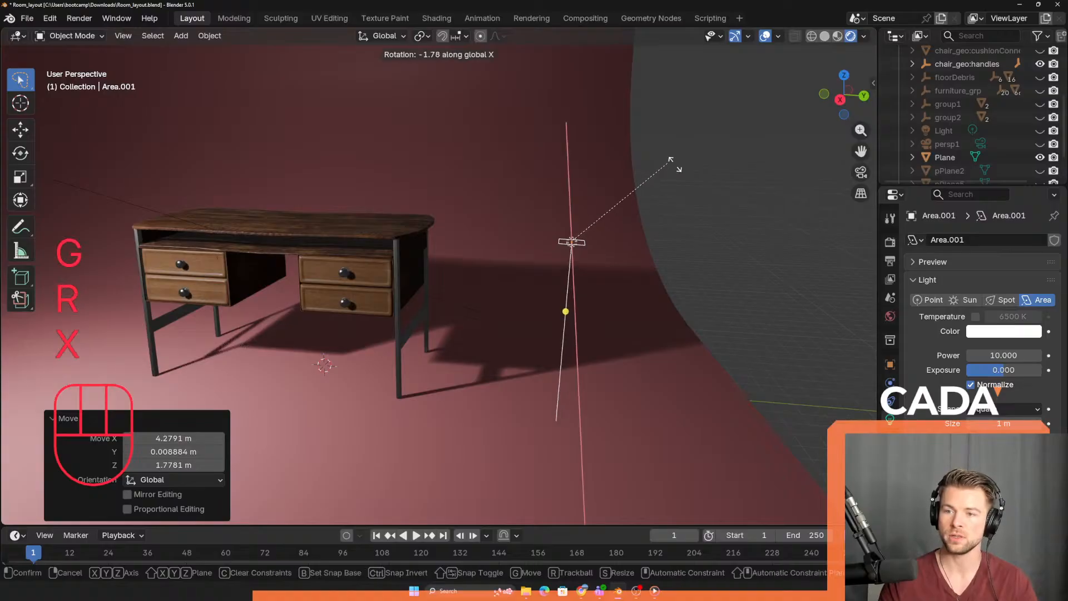
pyautogui.click(763, 401)
pyautogui.moveTo(763, 400); pyautogui.dragTo(494, 379, button='middle')
pyautogui.press('r')
pyautogui.press('z')
pyautogui.click(428, 376)
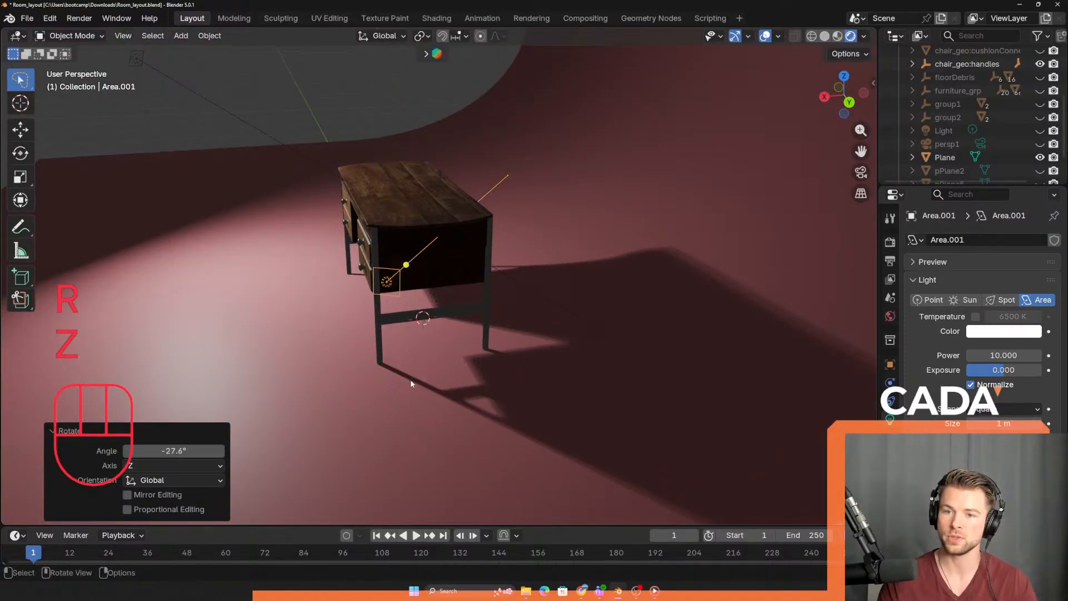
pyautogui.moveTo(427, 376); pyautogui.dragTo(522, 343, button='middle')
pyautogui.press('s')
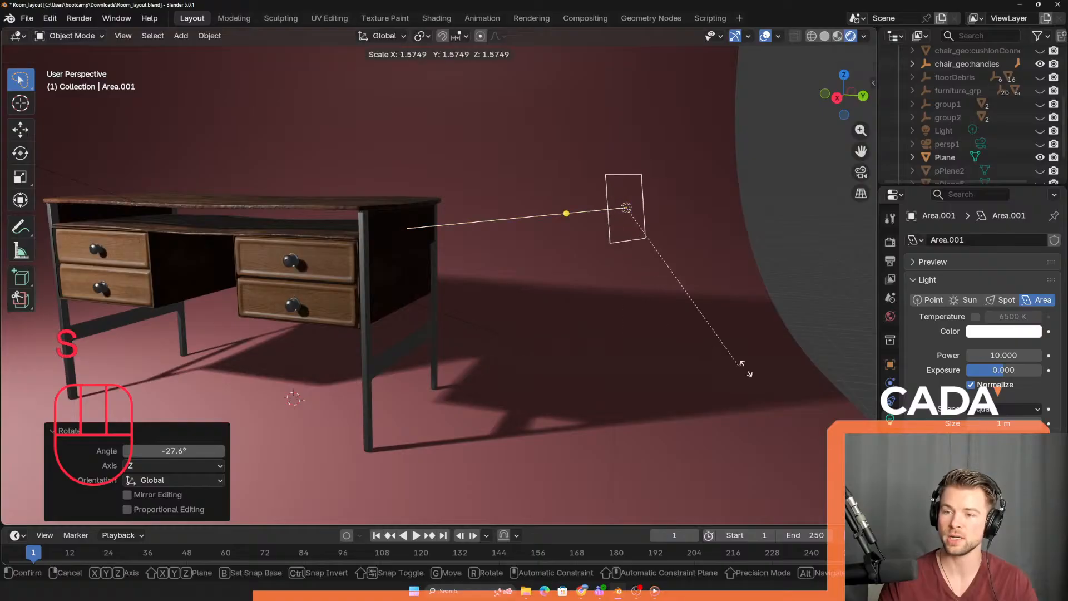
pyautogui.rightClick(182, 177)
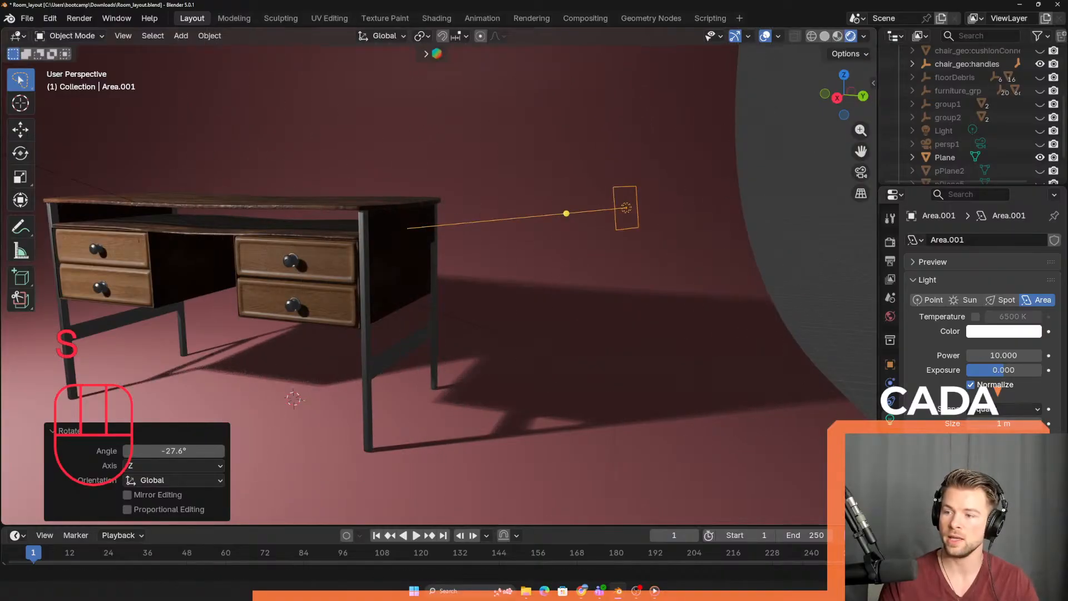
# - Set the second area light's exposure to 1 and its power to 100
pyautogui.click(1021, 368)
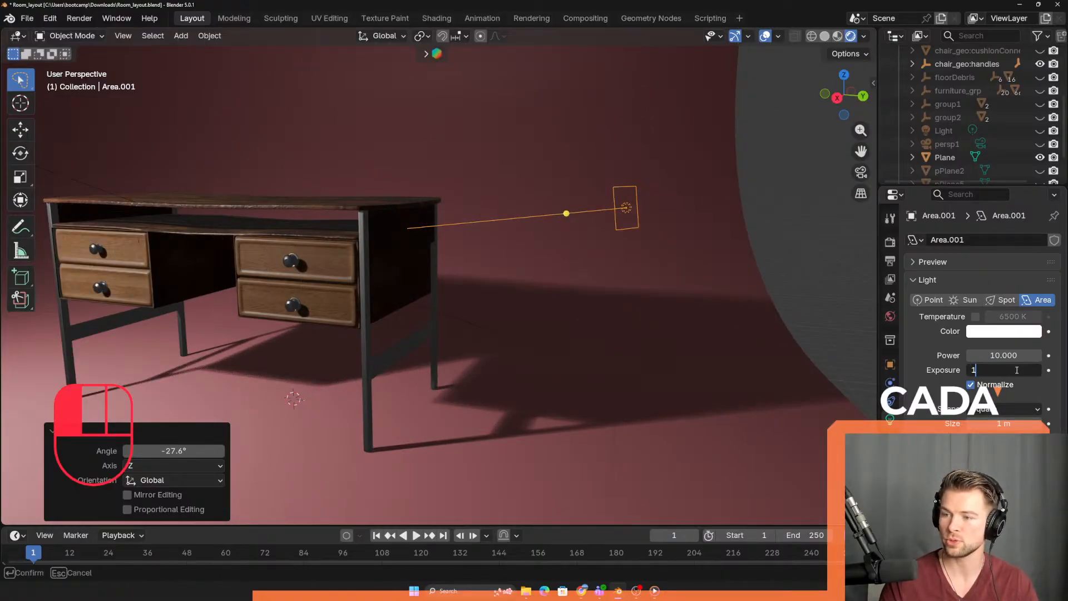
pyautogui.press('Return')
pyautogui.click(1013, 356)
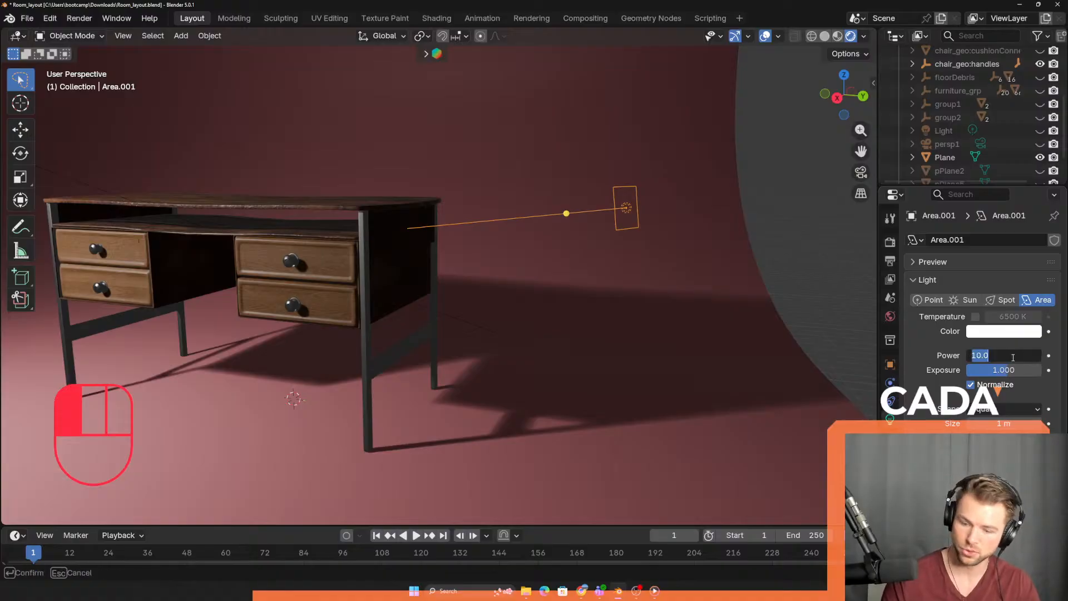
pyautogui.write('100')
pyautogui.press('Return')
pyautogui.scroll(5, 633, 467)
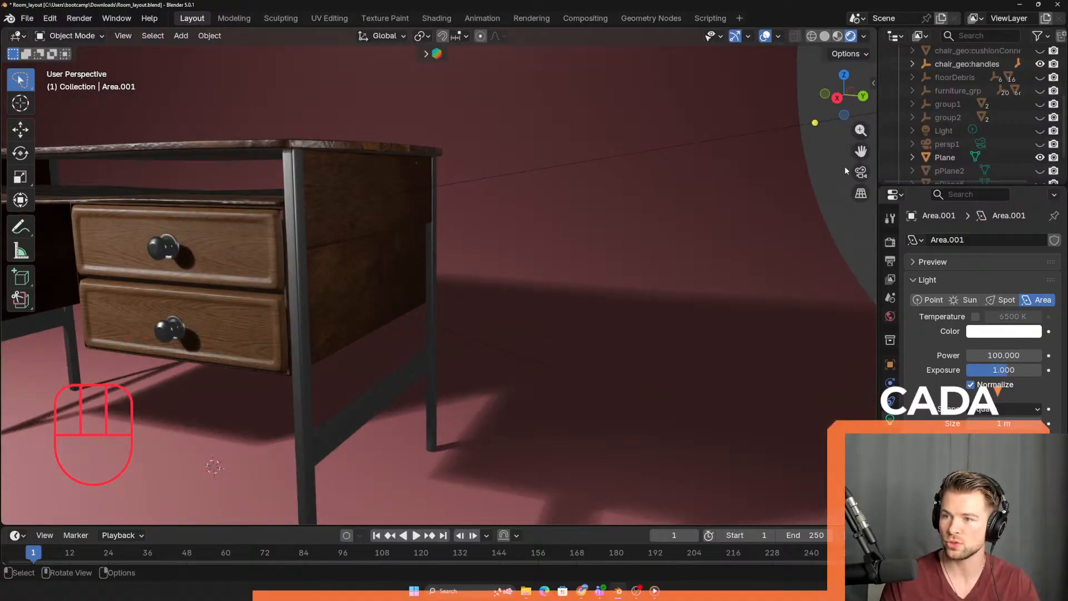
# - Look through the camera and set the second area light's power to 50 and its exposure to 1.5
pyautogui.click(865, 174)
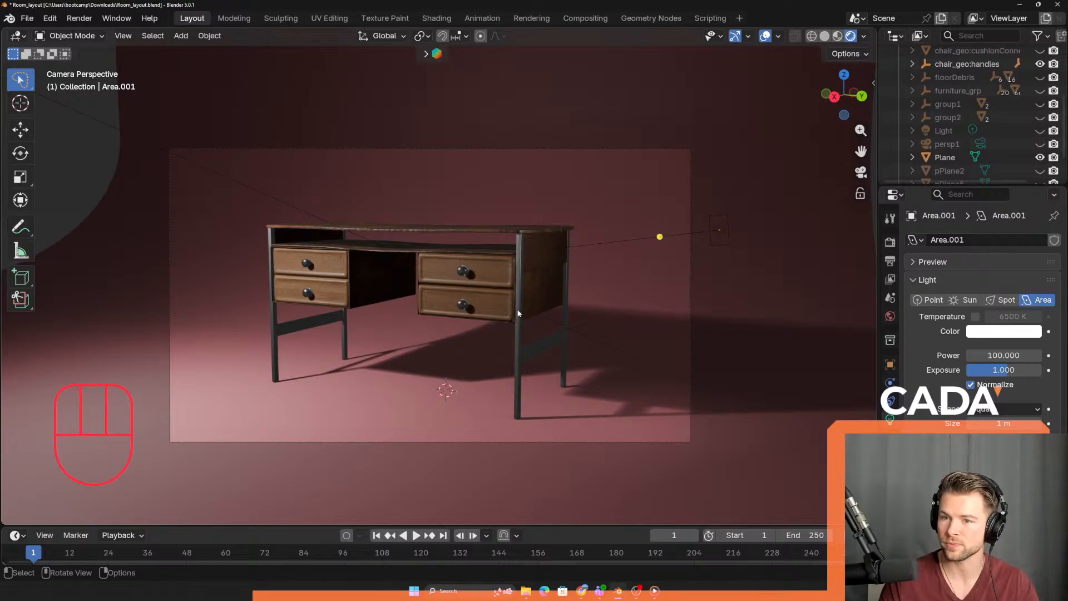
pyautogui.click(994, 356)
pyautogui.press('Return')
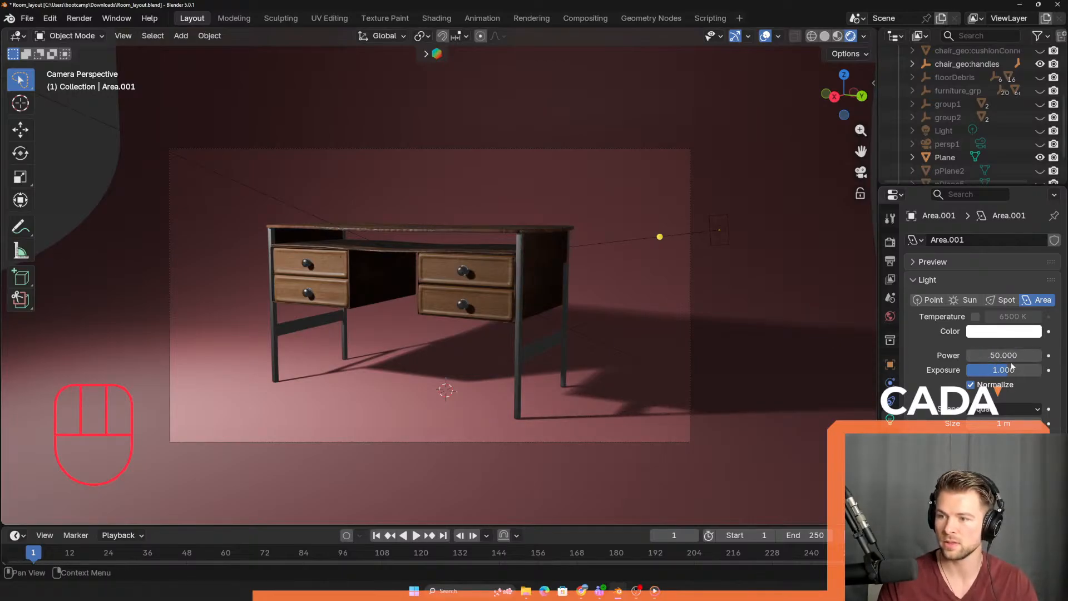
pyautogui.click(1016, 370)
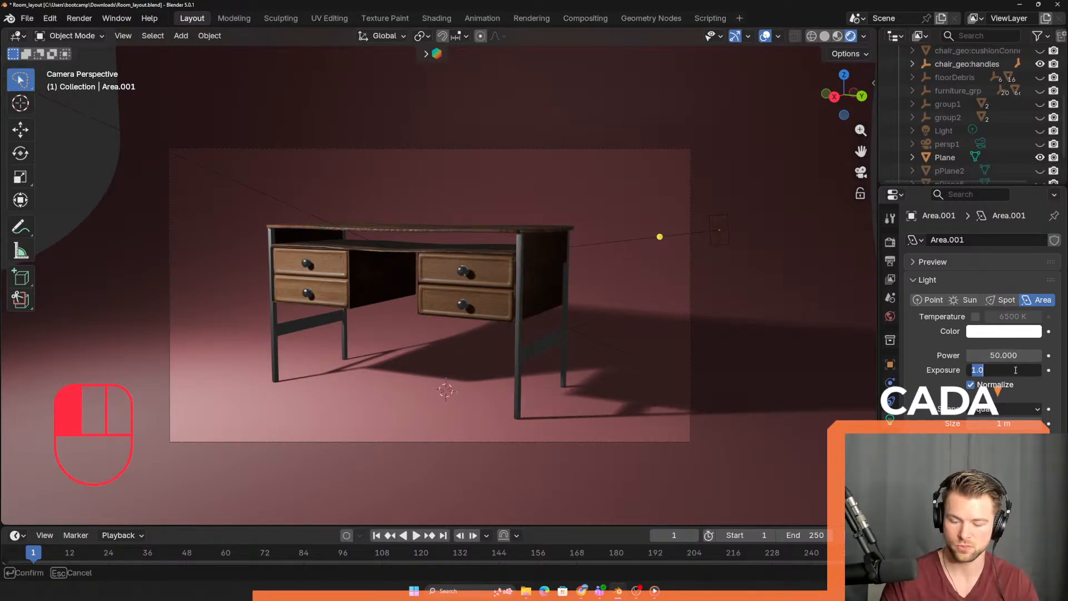
pyautogui.write('1.5')
pyautogui.press('Return')
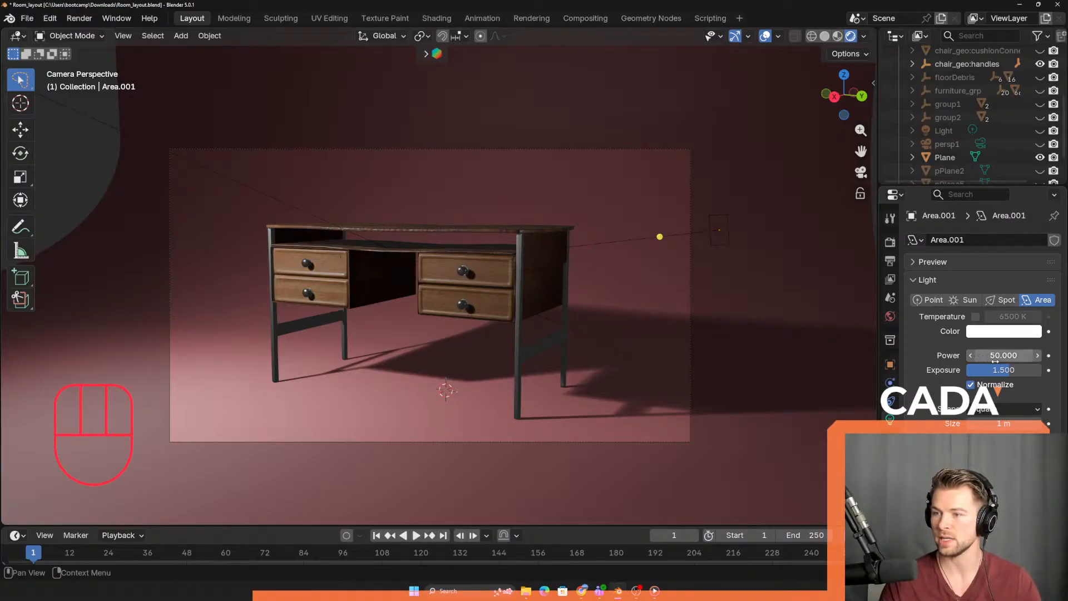
# - Rename the second area light, Area.001, as Fill_light
pyautogui.scroll(-3, 972, 149)
pyautogui.scroll(5, 971, 148)
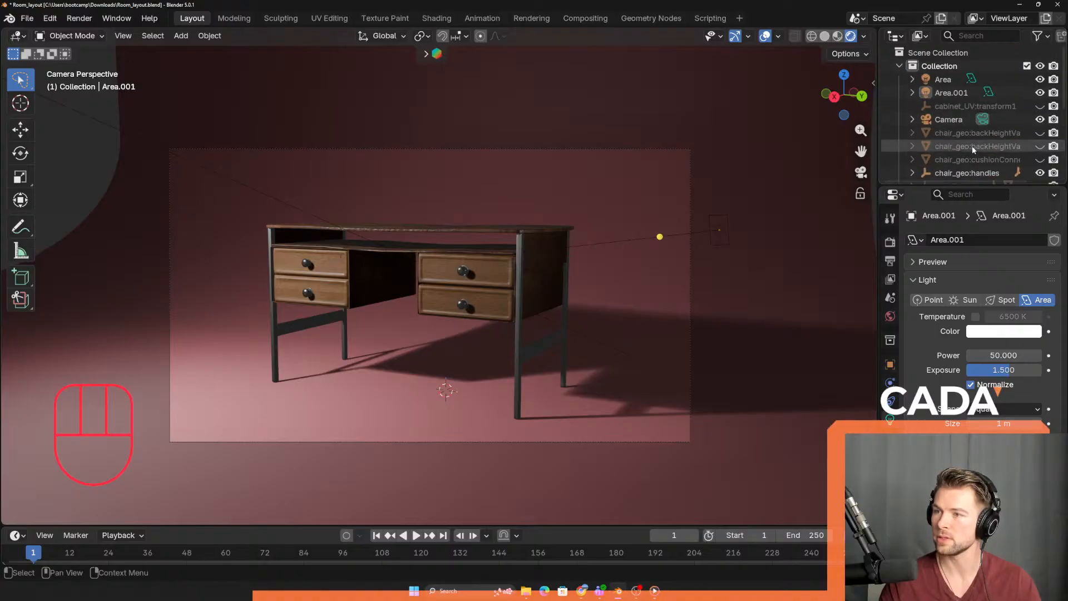
pyautogui.doubleClick(949, 92)
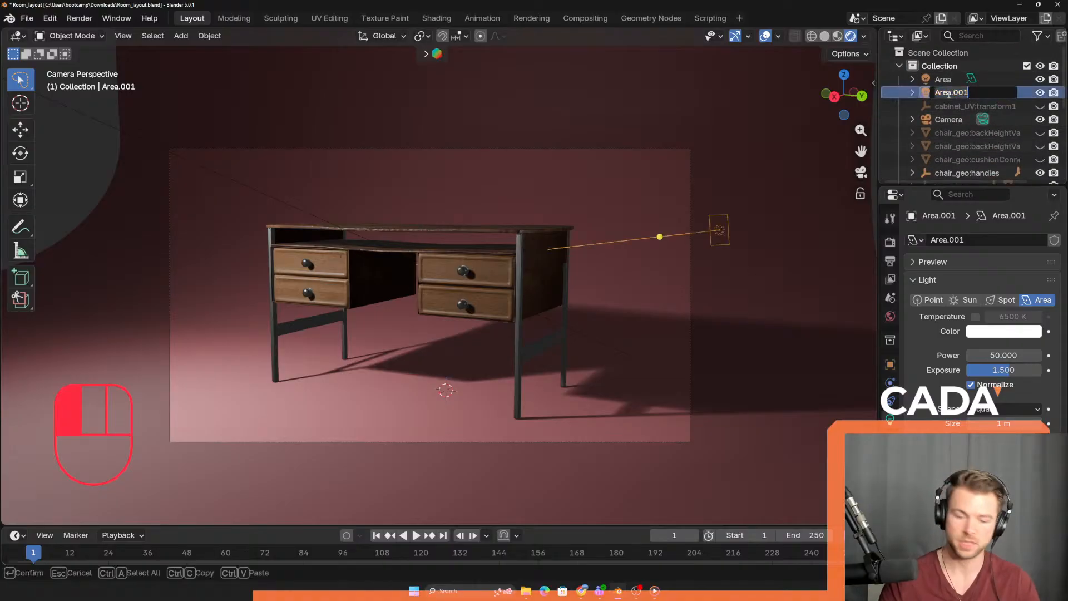
pyautogui.write('Fill_light')
pyautogui.press('Return')
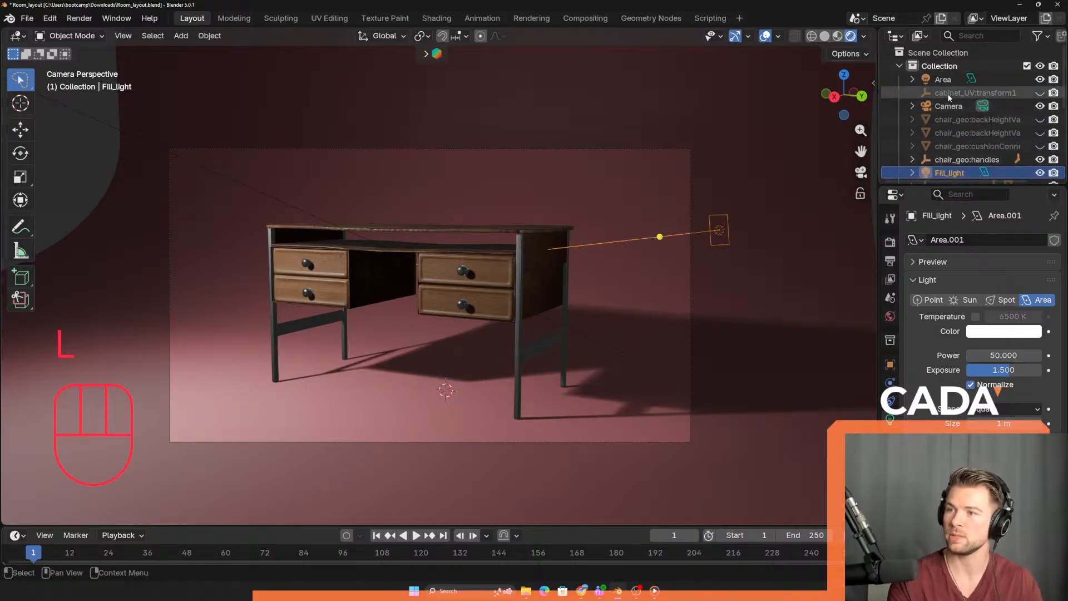
# - Set Fill_light's exposure to 1.2 and toggle its viewport visibility to compare the lighting with and without it
pyautogui.click(1039, 173)
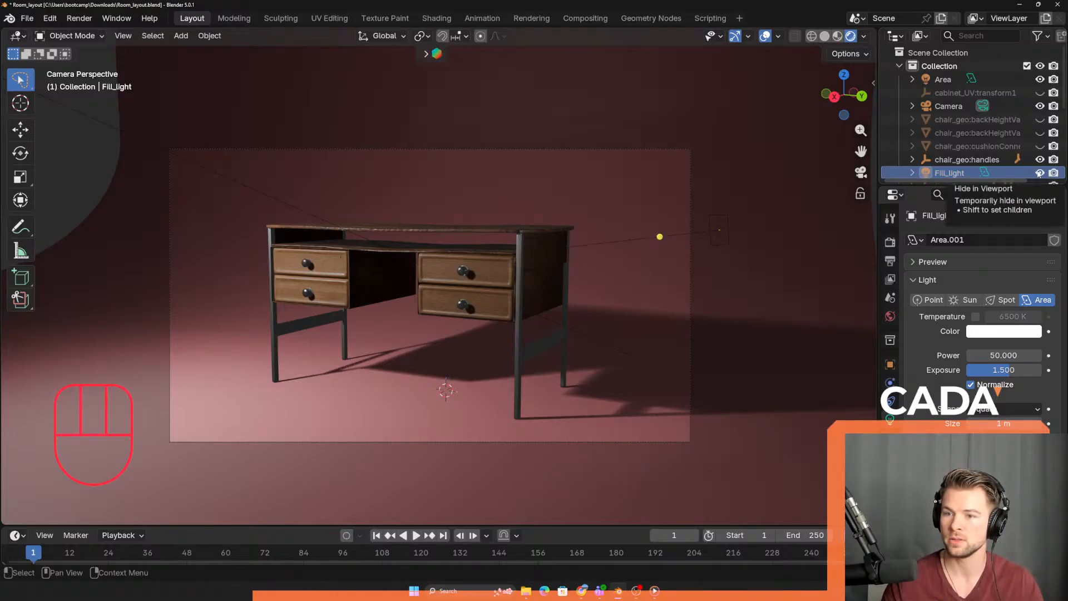
pyautogui.click(1009, 369)
pyautogui.write('1')
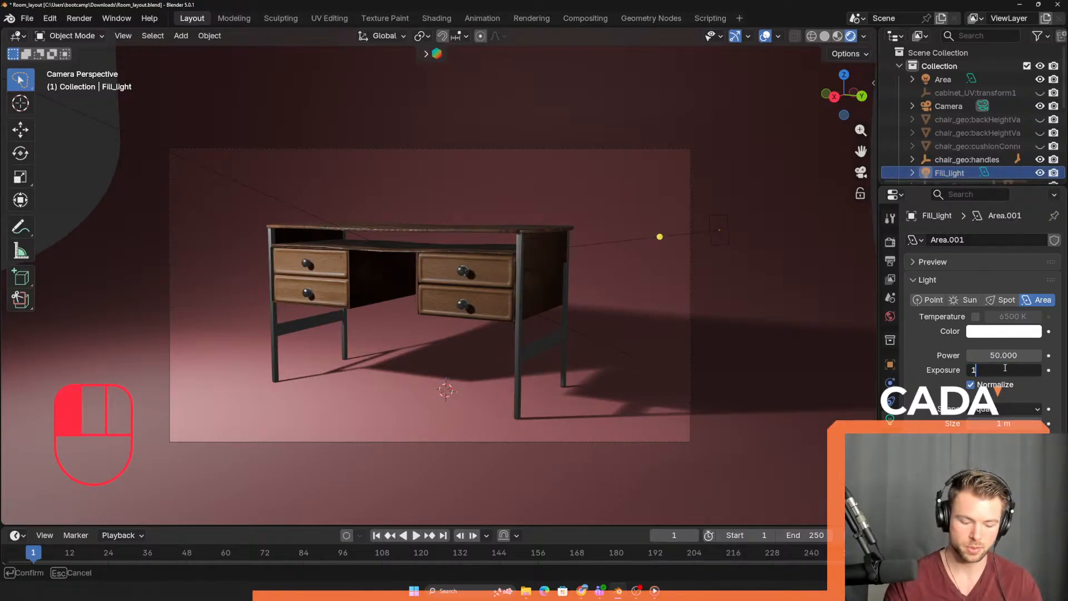
pyautogui.write('.2')
pyautogui.press('Return')
pyautogui.click(1041, 173)
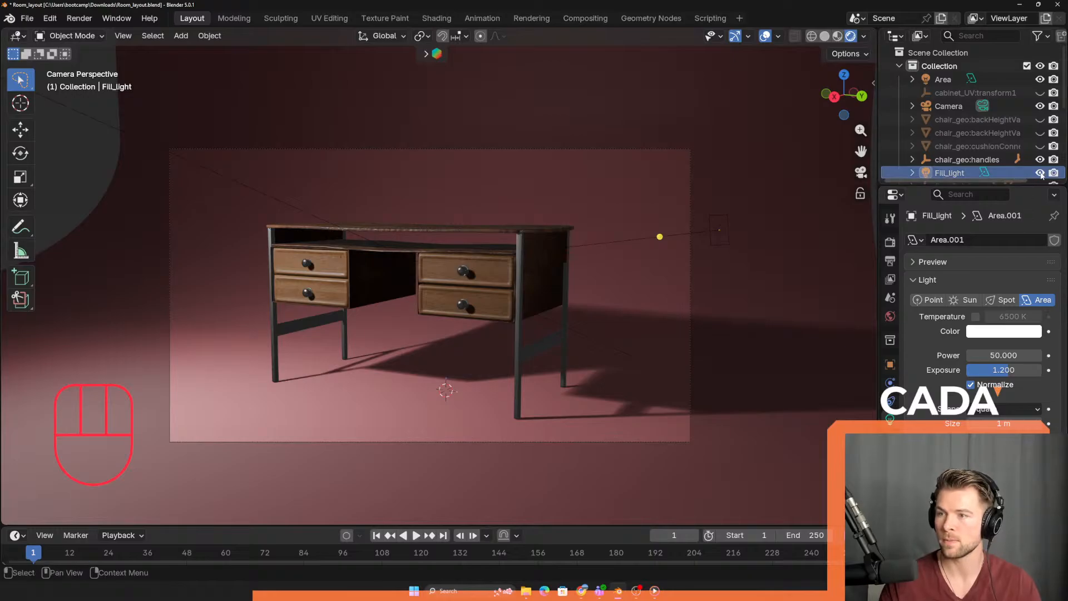
pyautogui.click(1041, 173)
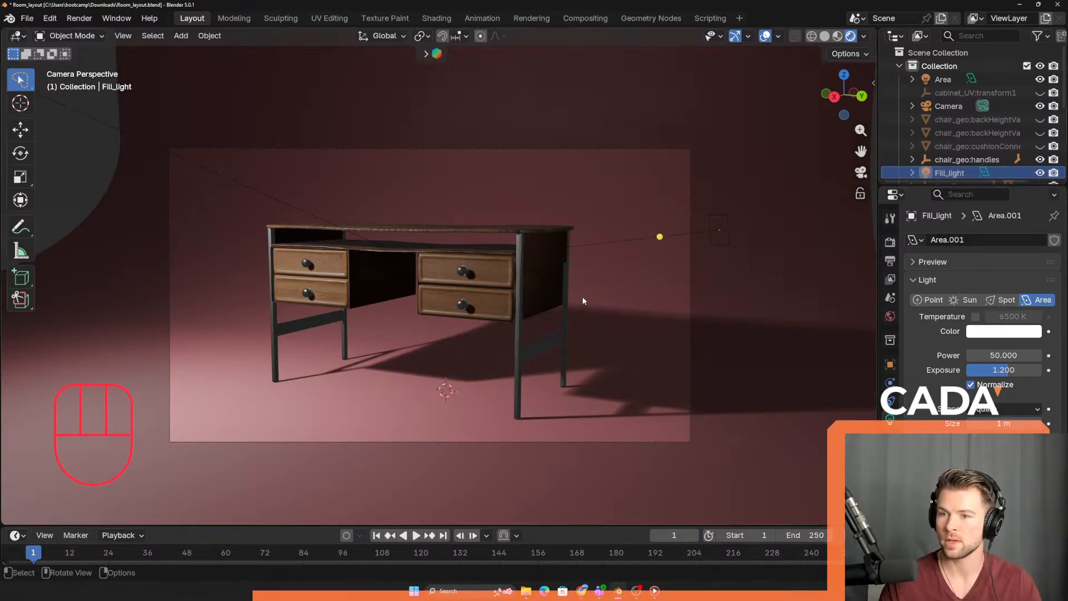
# - Lower Fill_light about 1.3 m along global Z
pyautogui.click(719, 230)
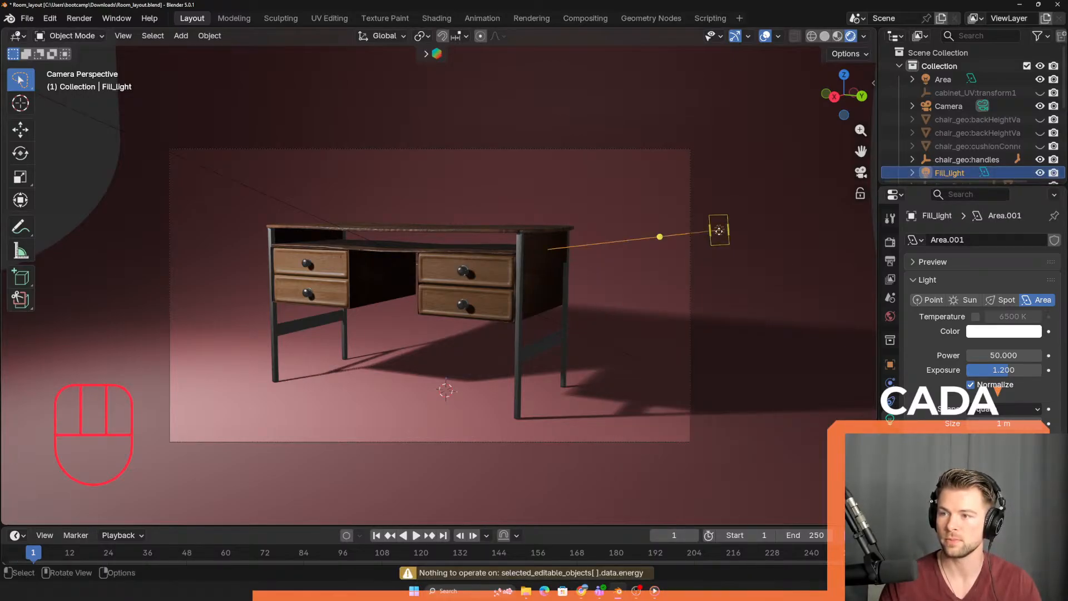
pyautogui.press('g')
pyautogui.press('z')
pyautogui.click(705, 257)
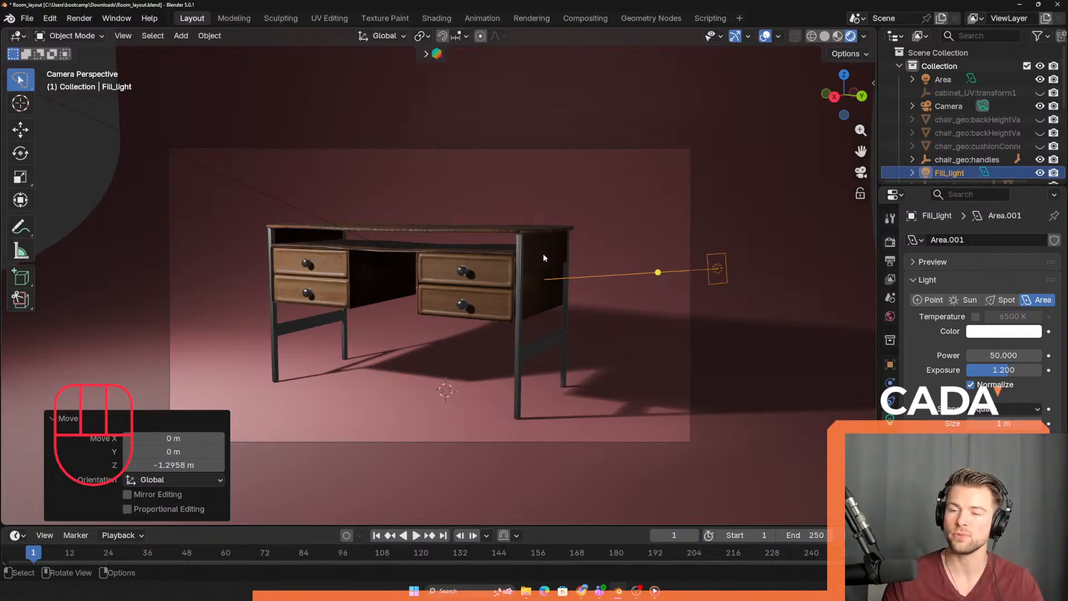
# - Examine the fill light's placement and its effect on the desk and backdrop from several angles
pyautogui.moveTo(585, 235); pyautogui.dragTo(555, 281, button='middle')
pyautogui.scroll(2, 555, 281)
pyautogui.scroll(-2, 548, 289)
pyautogui.moveTo(390, 333); pyautogui.dragTo(569, 337, button='middle')
pyautogui.scroll(-3, 569, 336)
pyautogui.scroll(3, 466, 334)
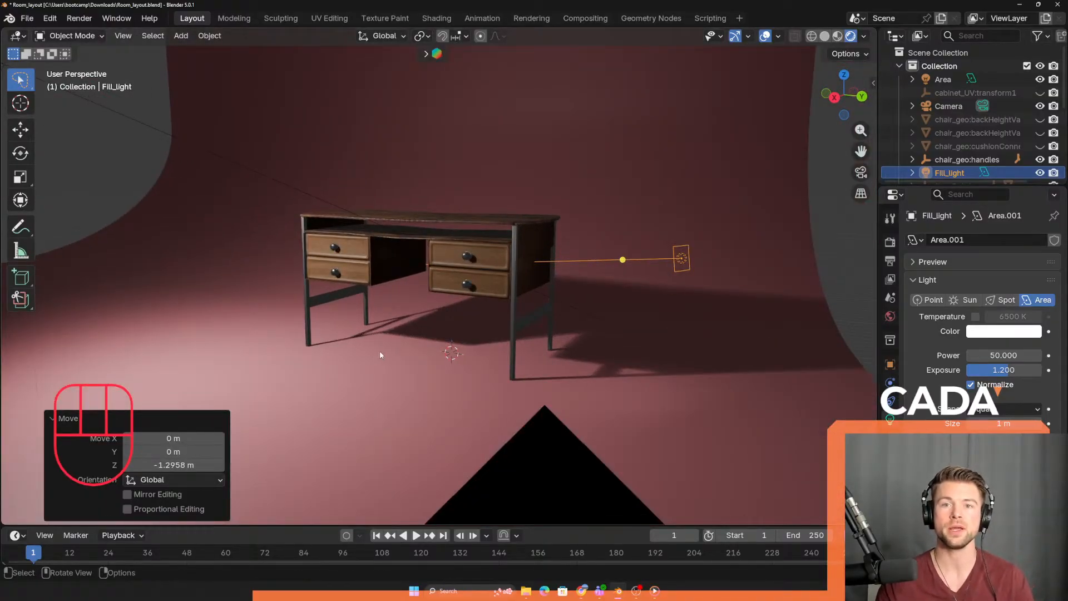
pyautogui.moveTo(381, 351); pyautogui.dragTo(402, 346, button='middle')
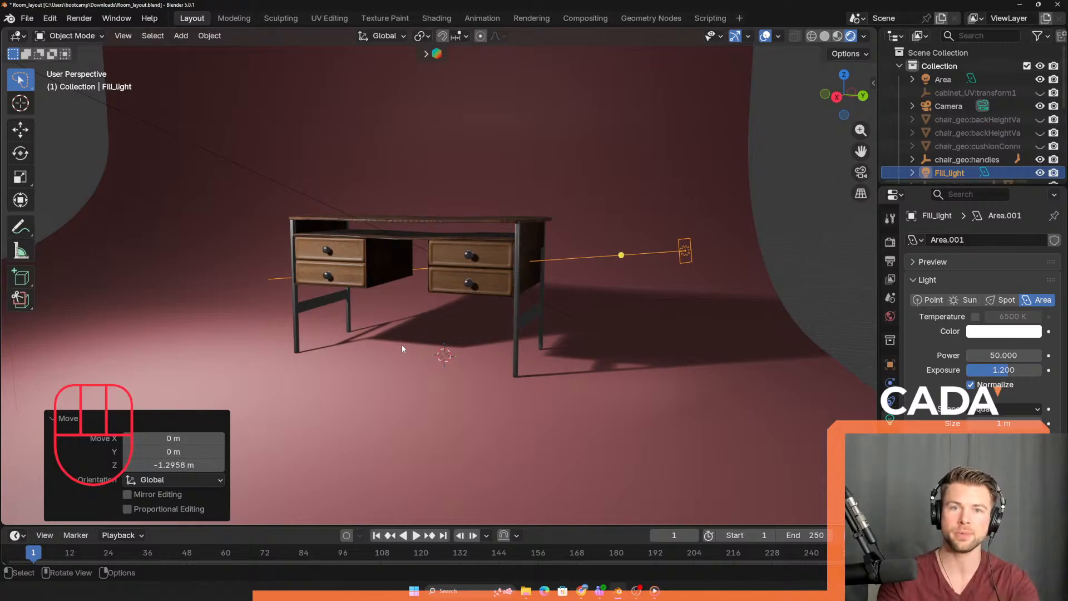
pyautogui.moveTo(449, 311); pyautogui.dragTo(462, 349, button='middle')
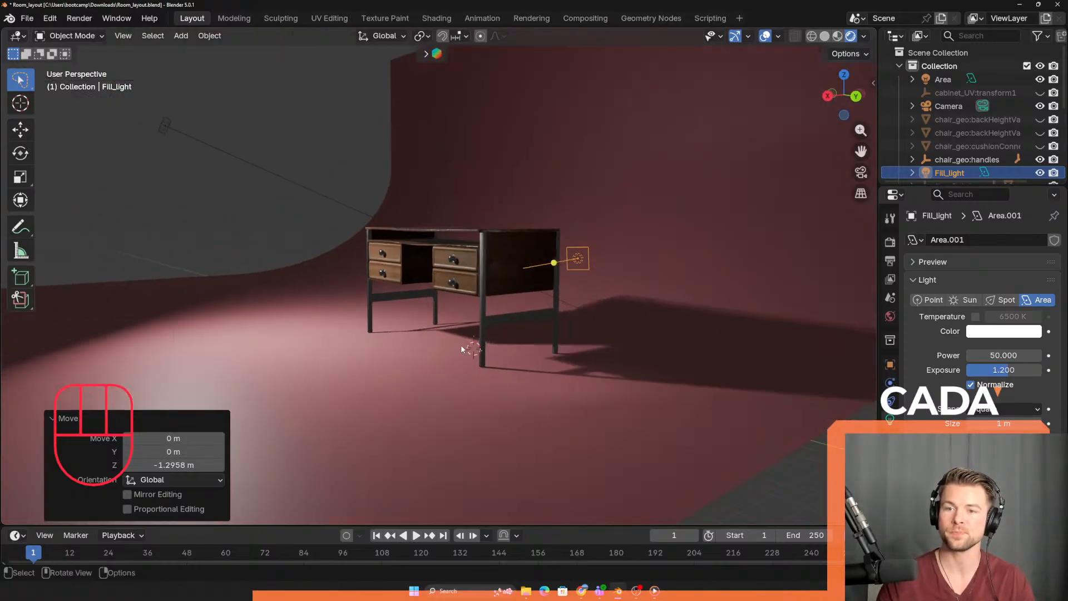
pyautogui.keyDown('shift'); pyautogui.moveTo(397, 304); pyautogui.dragTo(385, 346, button='middle'); pyautogui.keyUp('shift')
# - Box-select the original area light in front of the desk and clear the selection
pyautogui.click(139, 130)
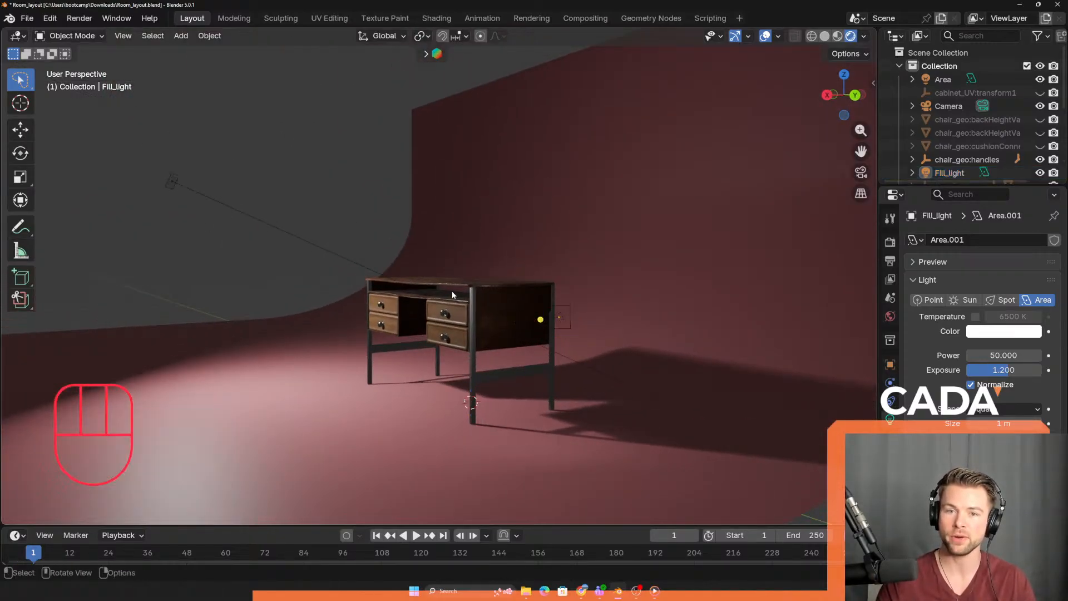
pyautogui.press('w')
pyautogui.press('w')
pyautogui.moveTo(108, 126); pyautogui.dragTo(226, 259)
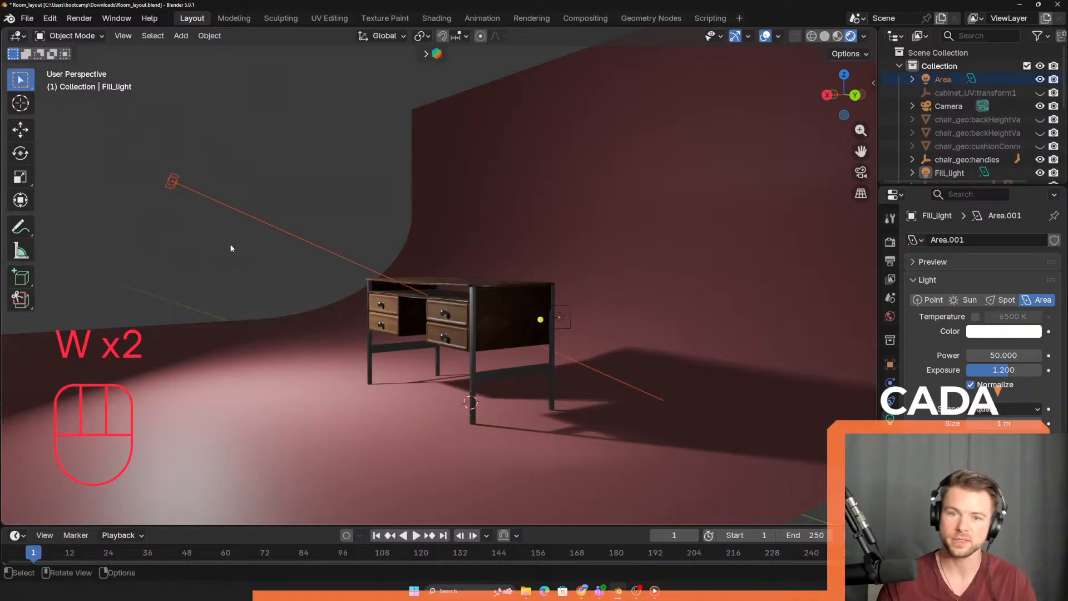
pyautogui.moveTo(225, 259); pyautogui.dragTo(308, 229, button='middle')
pyautogui.click(602, 301)
# - Add a third area light with a 1 m radius at the world origin
pyautogui.hotkey('shift', 'a')
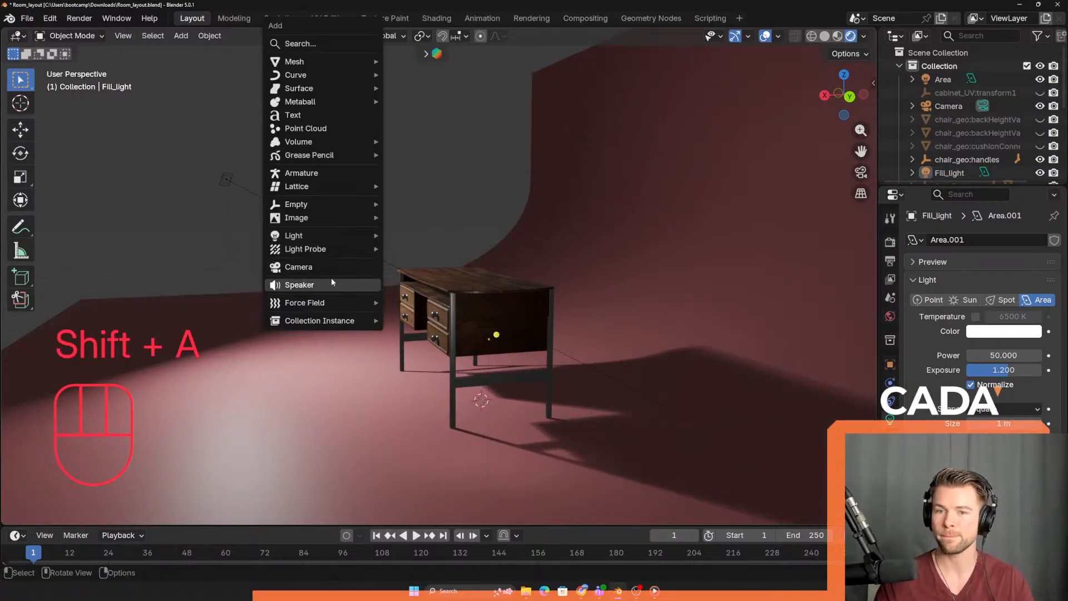
pyautogui.moveTo(331, 235)
pyautogui.click(418, 278)
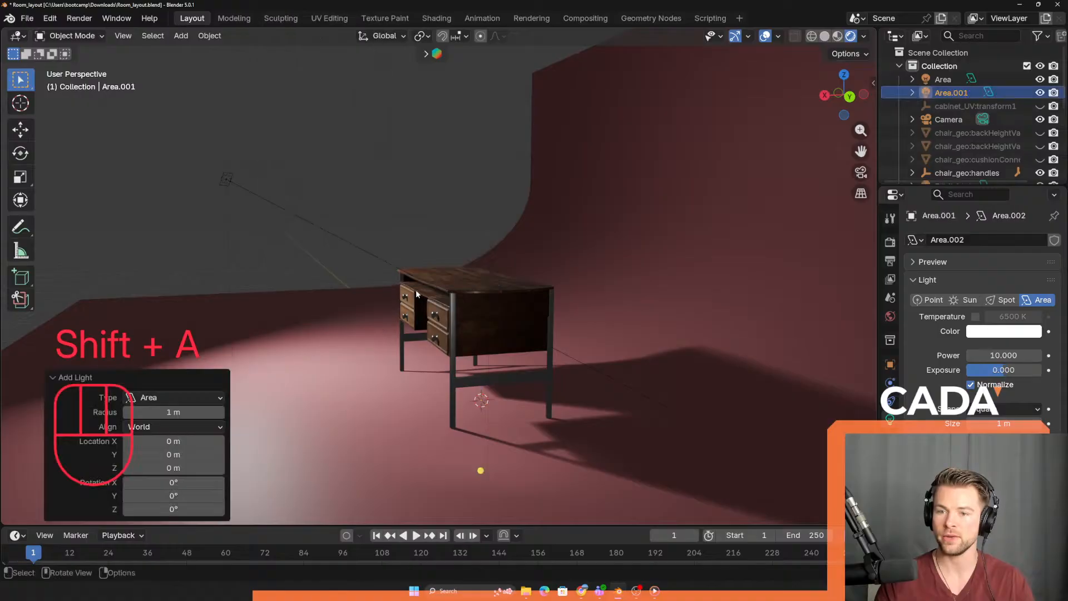
# - Raise the new area light about 6.7 m along global Z and move it about -7.5 m along global X
pyautogui.moveTo(417, 278); pyautogui.dragTo(410, 301, button='middle')
pyautogui.press('g')
pyautogui.press('z')
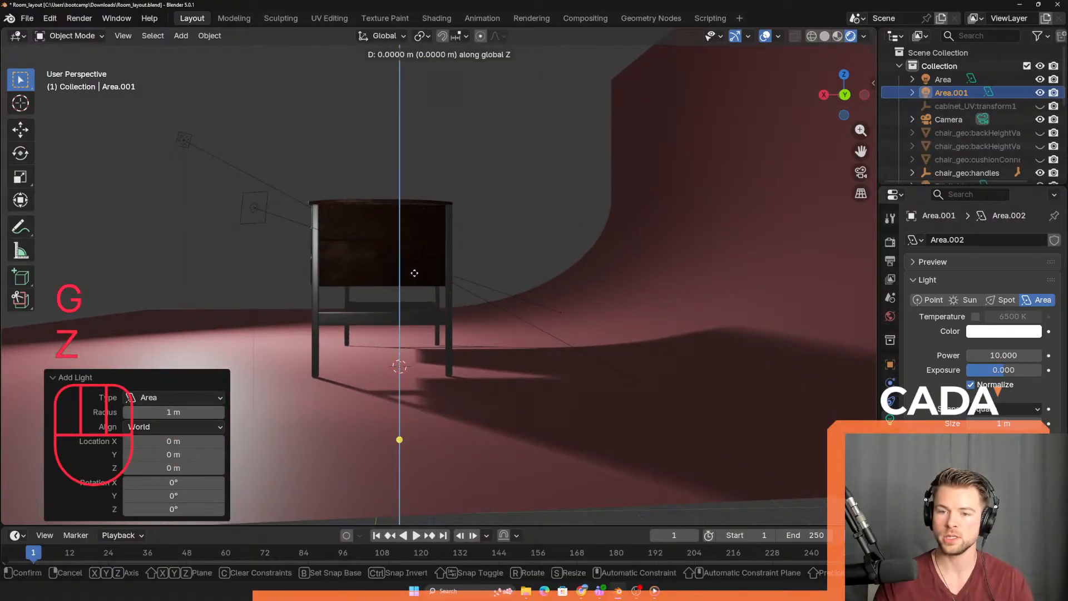
pyautogui.click(415, 169)
pyautogui.press('g')
pyautogui.press('x')
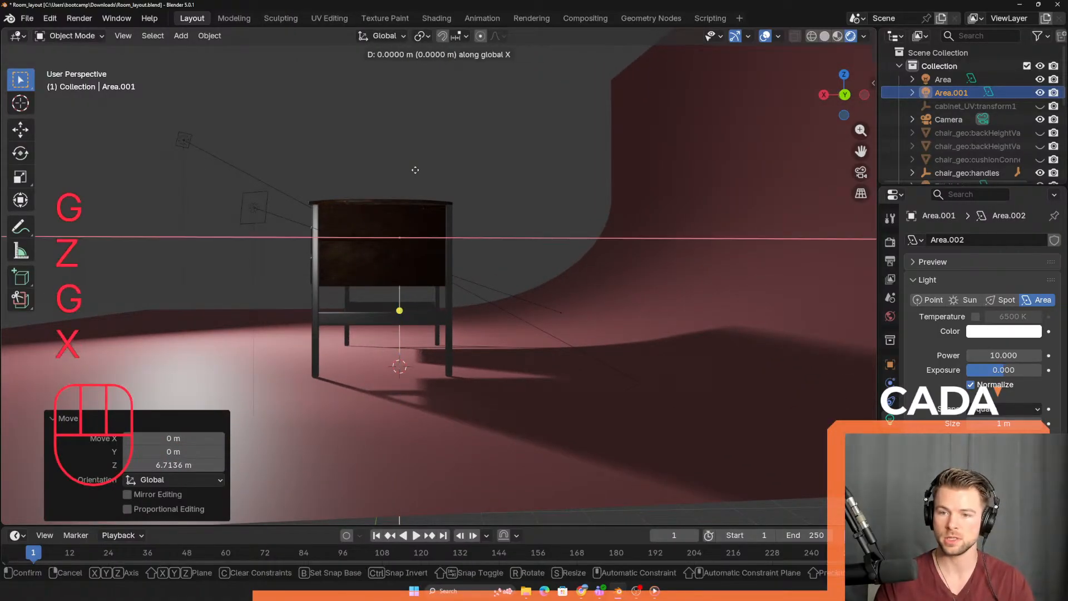
pyautogui.click(551, 200)
# - Raise the light about 6.1 m further along global Z and rotate it about -72.4° around global Y
pyautogui.moveTo(550, 207); pyautogui.dragTo(534, 134, button='middle')
pyautogui.press('g')
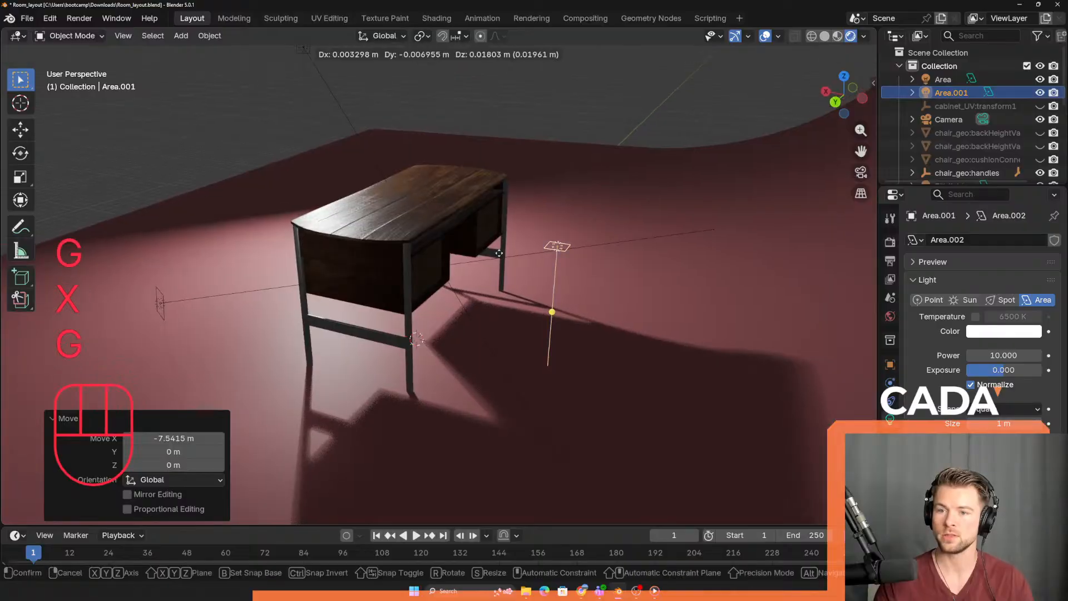
pyautogui.press('z')
pyautogui.click(532, 123)
pyautogui.moveTo(508, 182); pyautogui.dragTo(664, 120, button='middle')
pyautogui.press('r')
pyautogui.press('y')
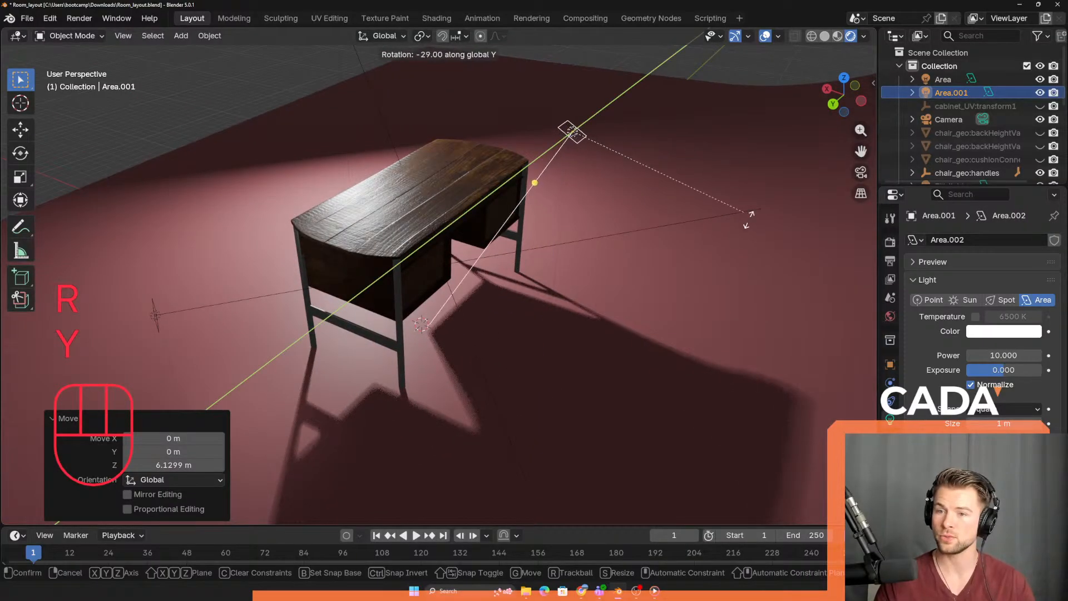
pyautogui.click(695, 462)
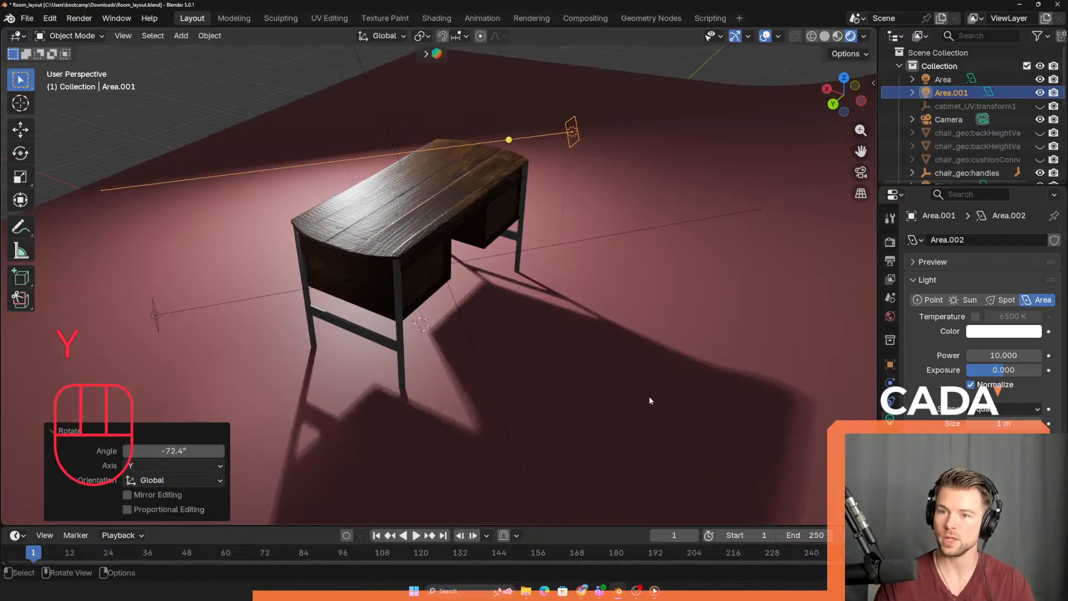
# - Lower the light about 4.6 m along global Z and tilt it about -5.6° around global Y
pyautogui.moveTo(649, 406); pyautogui.dragTo(531, 88, button='middle')
pyautogui.press('g')
pyautogui.press('z')
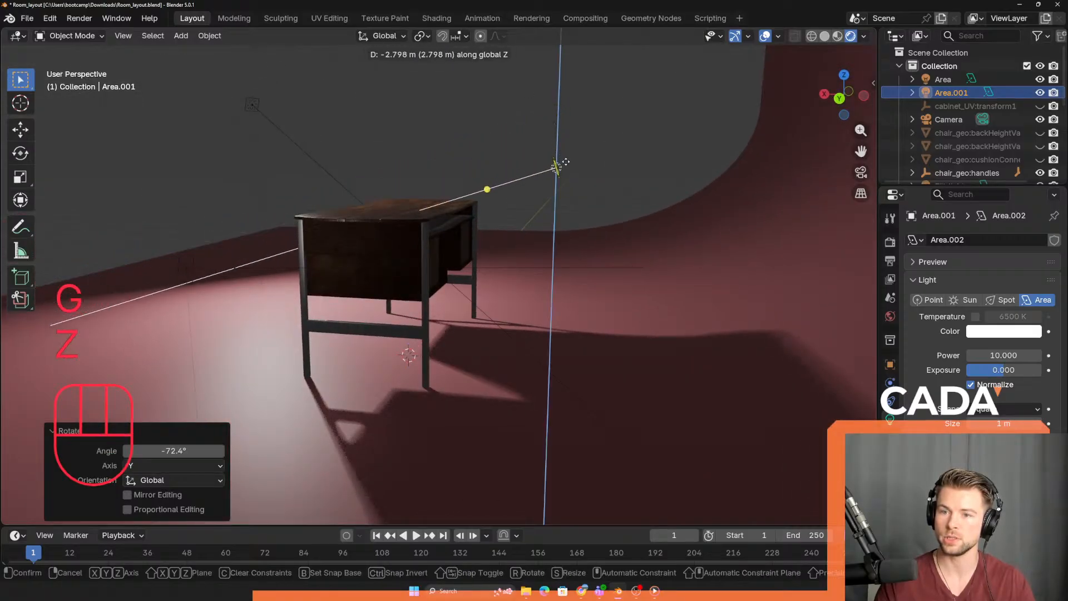
pyautogui.click(576, 192)
pyautogui.press('r')
pyautogui.press('y')
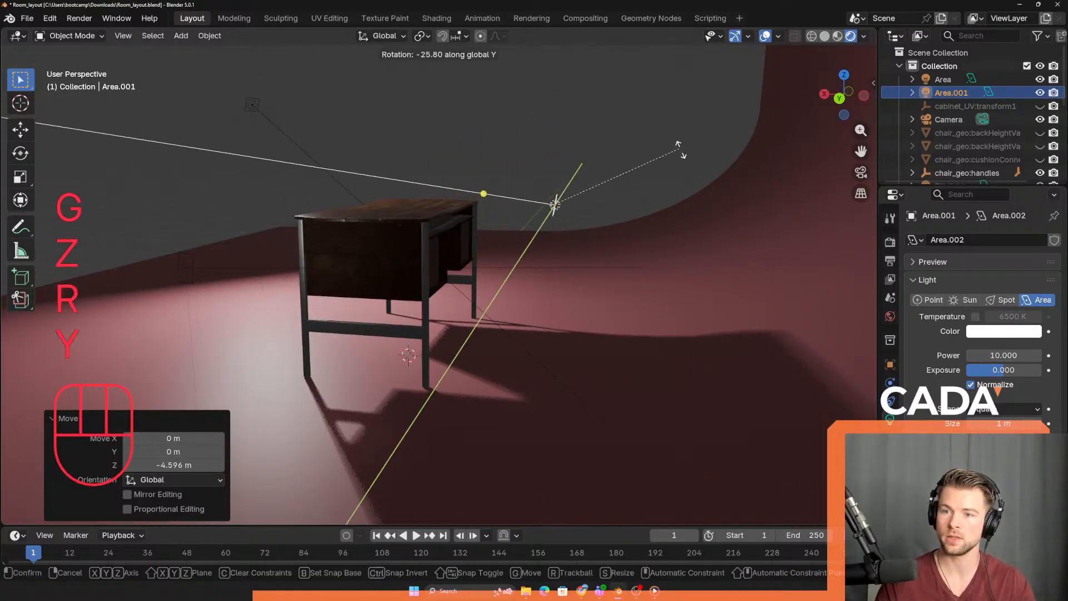
pyautogui.click(558, 200)
# - Move the light about -1.2 m along global Y behind the desk
pyautogui.moveTo(558, 201); pyautogui.dragTo(504, 212, button='middle')
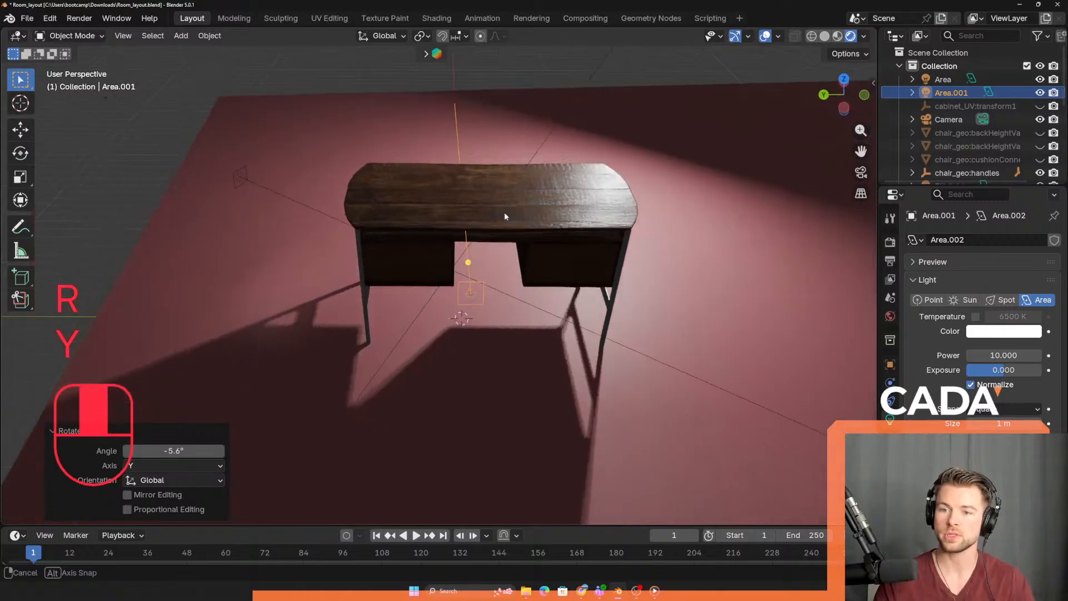
pyautogui.press('g')
pyautogui.press('x')
pyautogui.press('y')
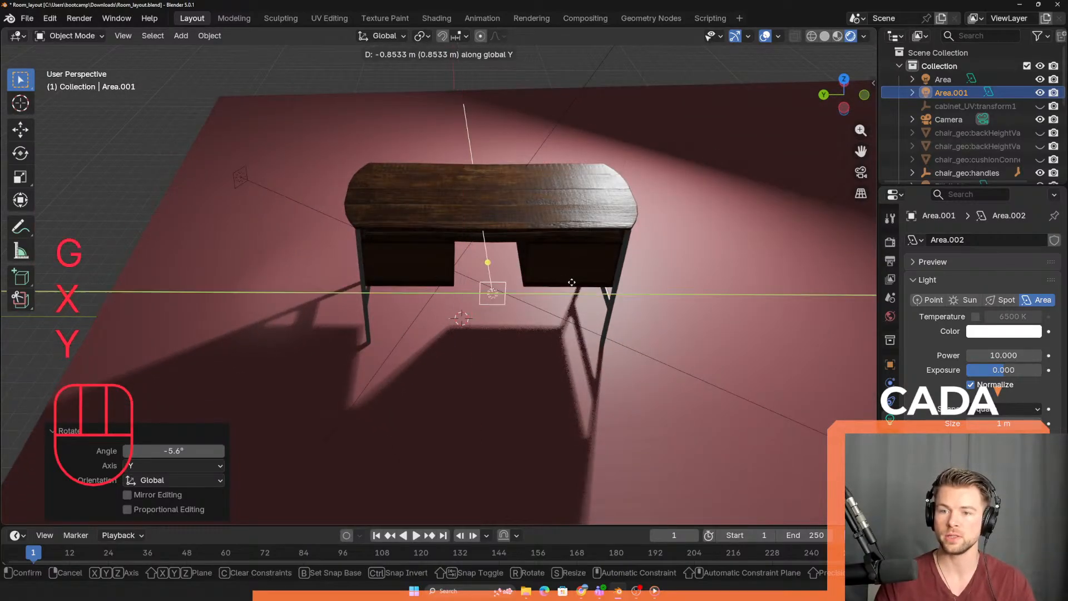
pyautogui.click(581, 280)
# - Stretch the light about 7.5 times along global Y, and scale it uniformly by about 2.25
pyautogui.press('s')
pyautogui.press('x')
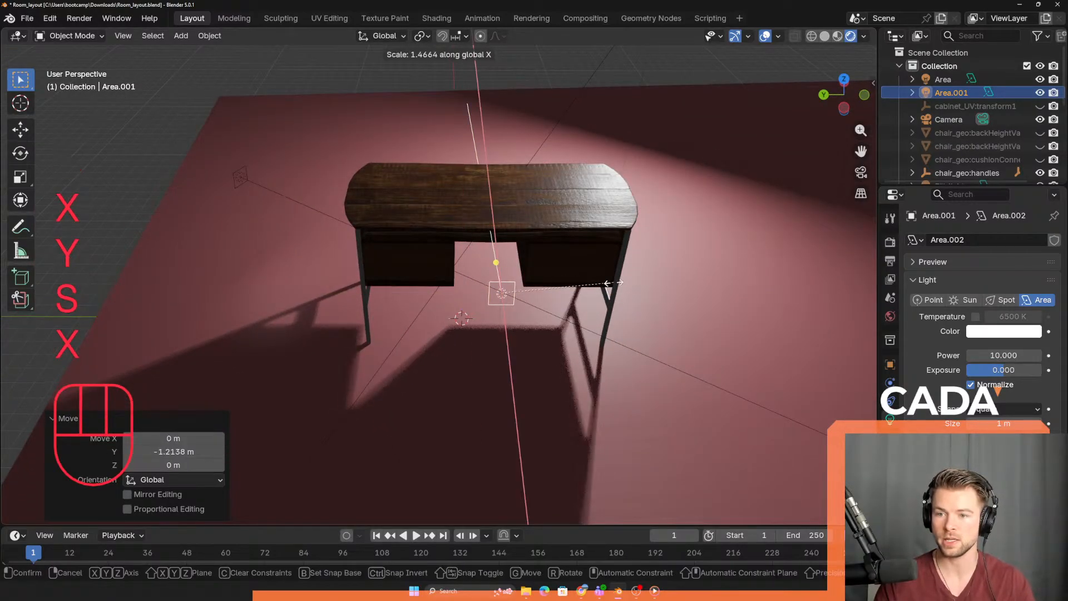
pyautogui.press('y')
pyautogui.click(234, 308)
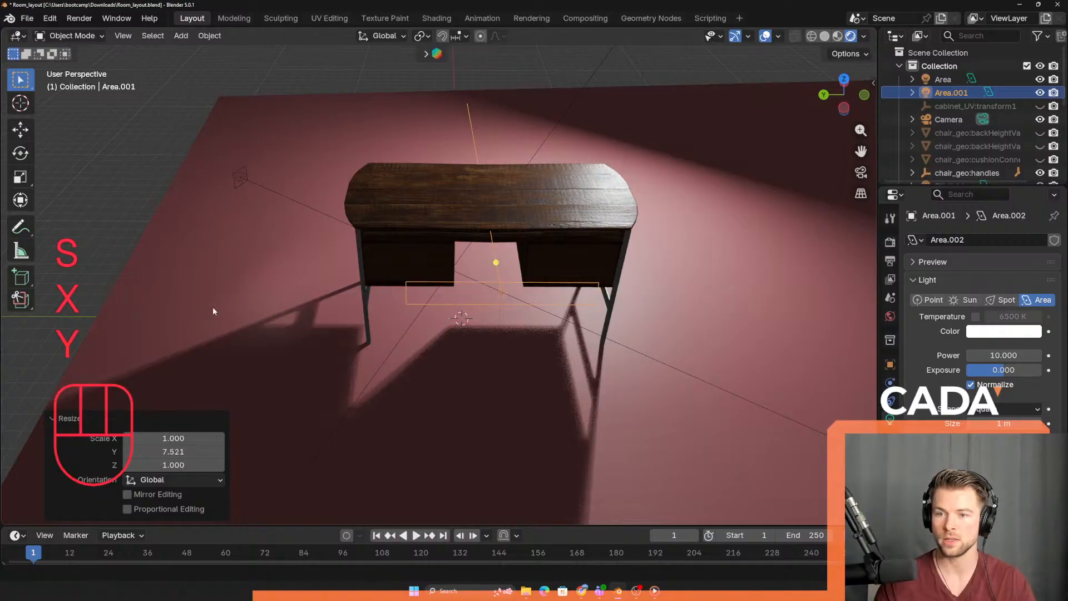
pyautogui.press('s')
pyautogui.click(757, 273)
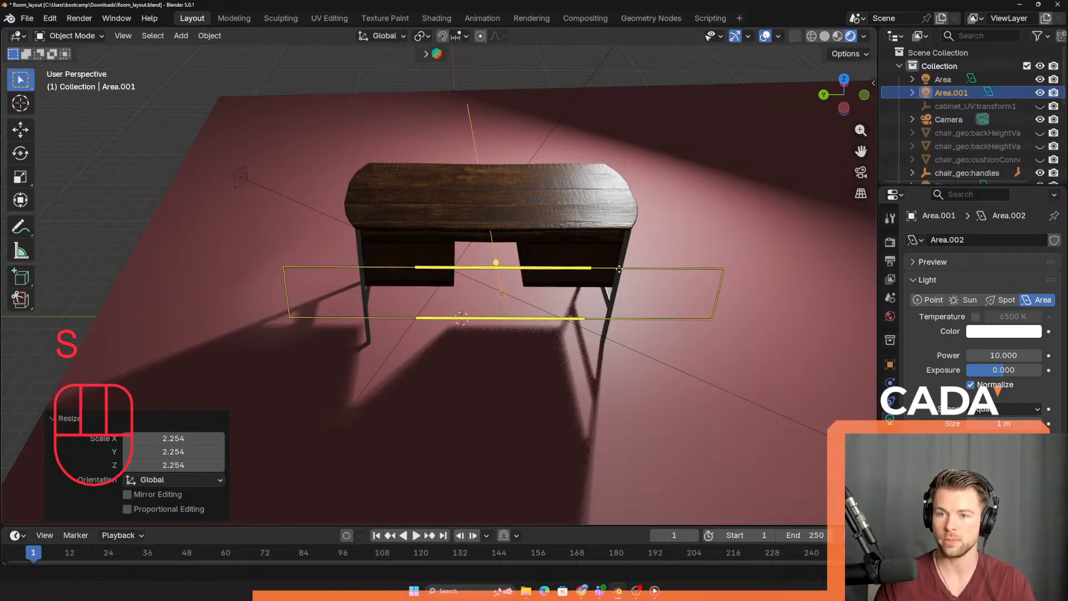
# - Raise the stretched light along global Z and scale its height along the same axis
pyautogui.moveTo(668, 272); pyautogui.dragTo(647, 306, button='middle')
pyautogui.press('g')
pyautogui.press('z')
pyautogui.click(587, 202)
pyautogui.press('s')
pyautogui.press('z')
pyautogui.click(676, 268)
# - Enable colour temperature on the light behind the desk and set it to 15000 K
pyautogui.scroll(2, 623, 275)
pyautogui.moveTo(639, 314); pyautogui.dragTo(679, 306, button='middle')
pyautogui.click(975, 317)
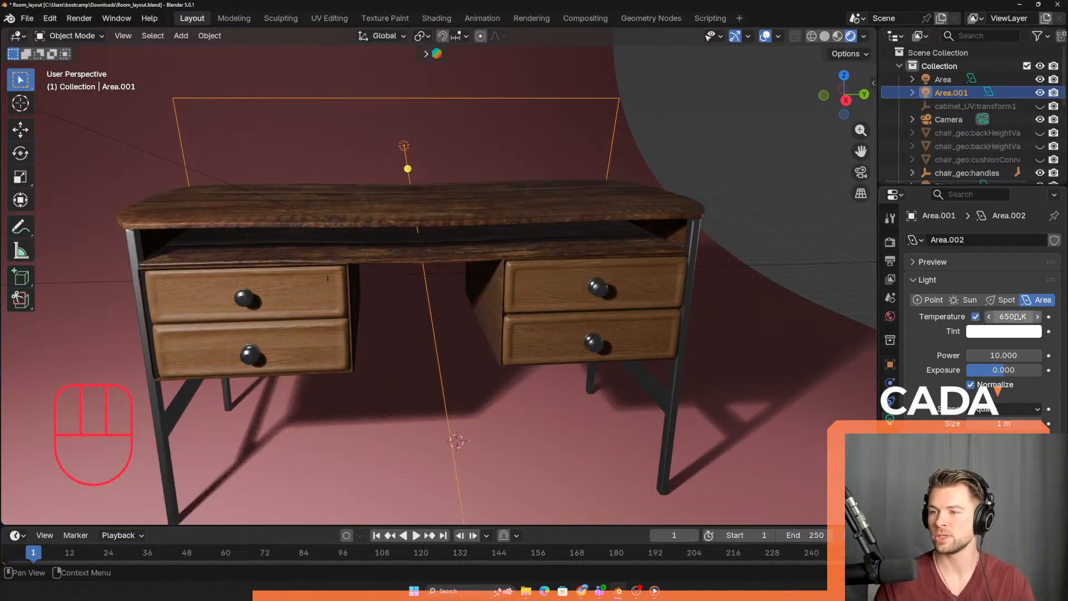
pyautogui.click(1009, 316)
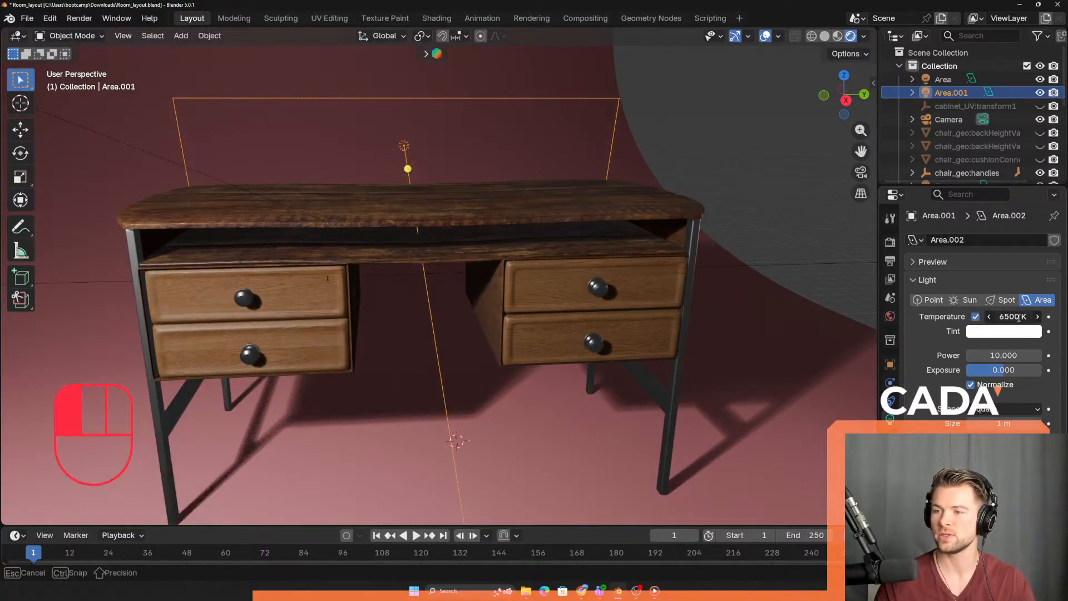
pyautogui.write('15000')
pyautogui.click(939, 280)
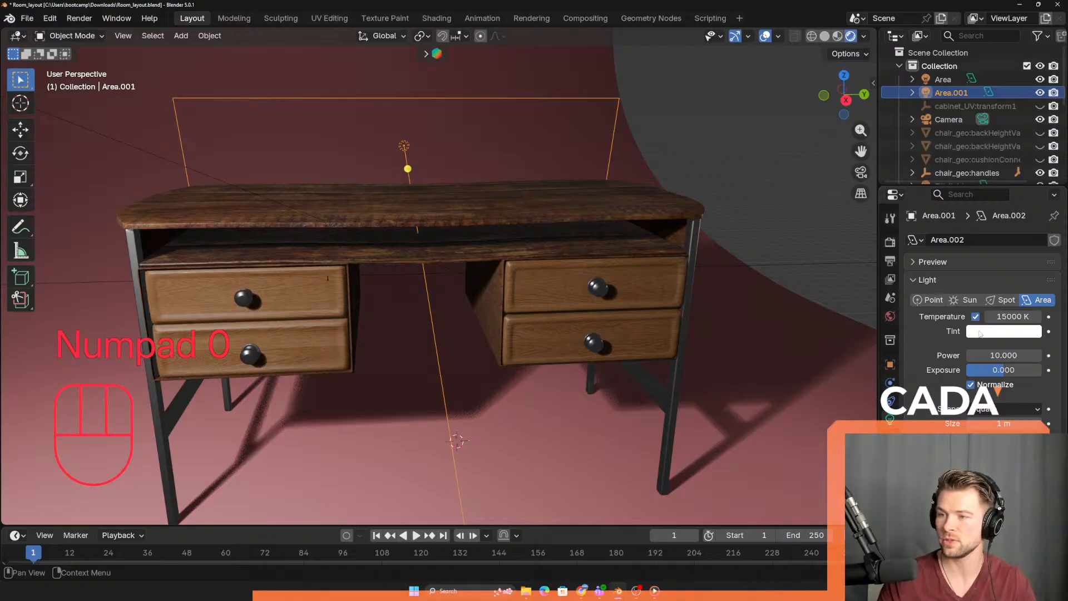
# - Try a cyan tint on the light and bring its saturation back to 0
pyautogui.click(1008, 333)
pyautogui.moveTo(988, 148); pyautogui.dragTo(970, 122)
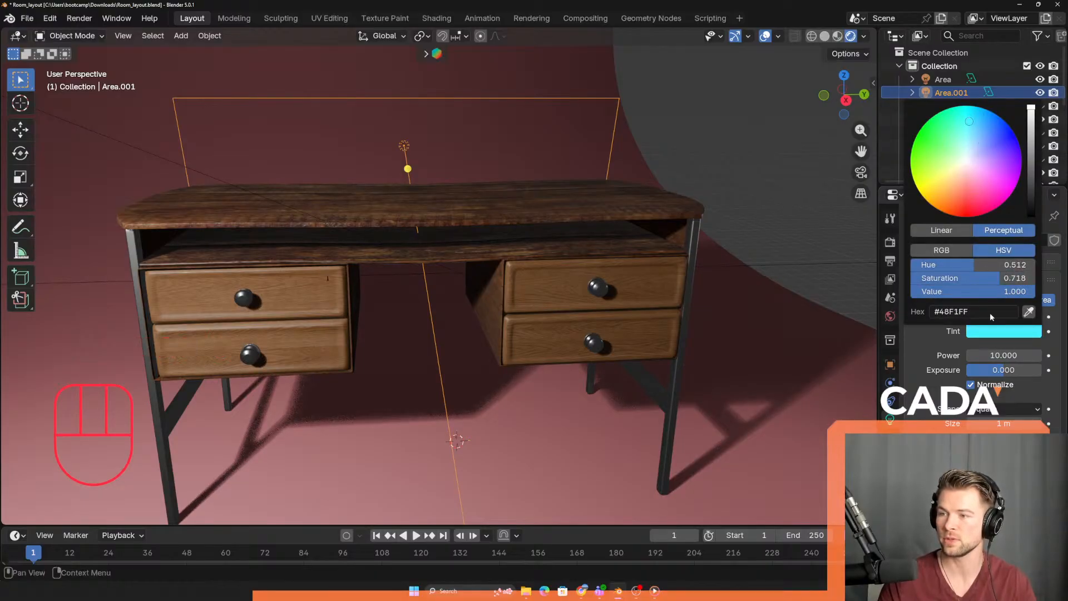
pyautogui.click(1000, 335)
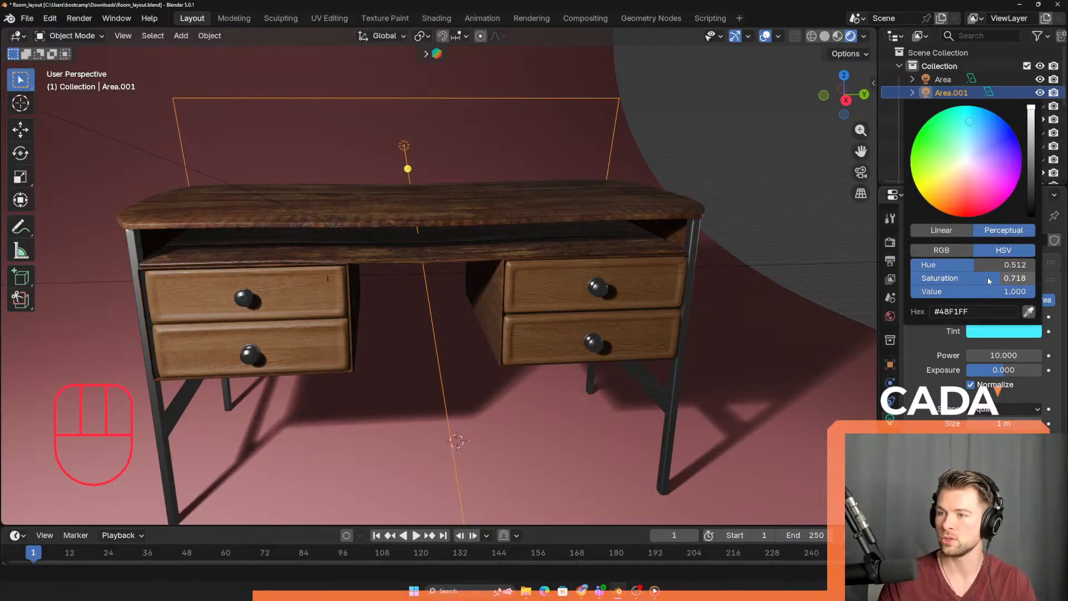
pyautogui.moveTo(994, 277); pyautogui.dragTo(911, 278)
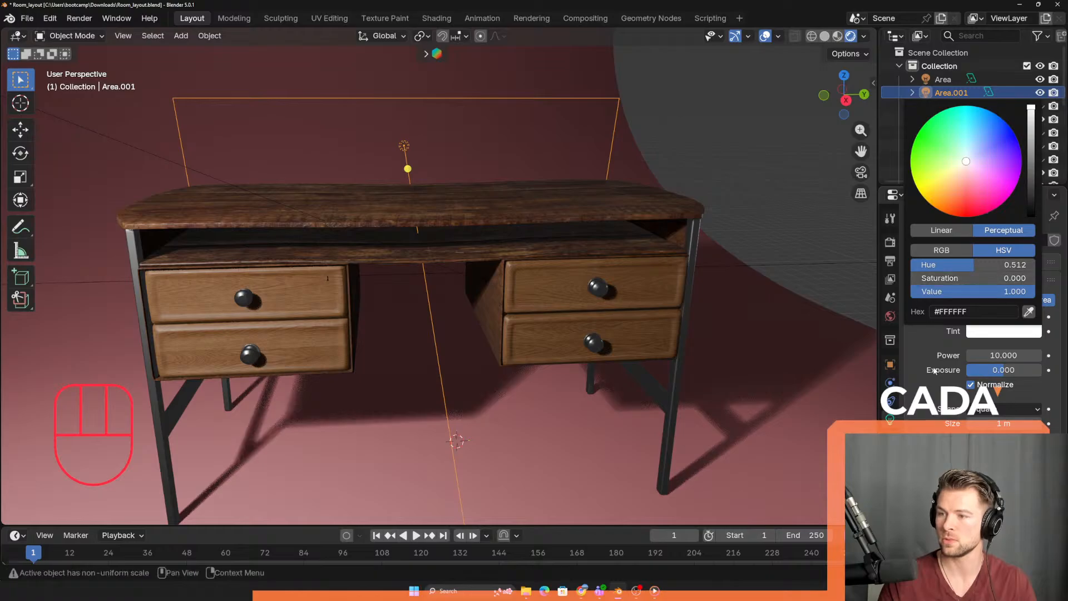
# - Set the light's exposure to 2 and its power to 50
pyautogui.moveTo(661, 238); pyautogui.dragTo(623, 237, button='middle')
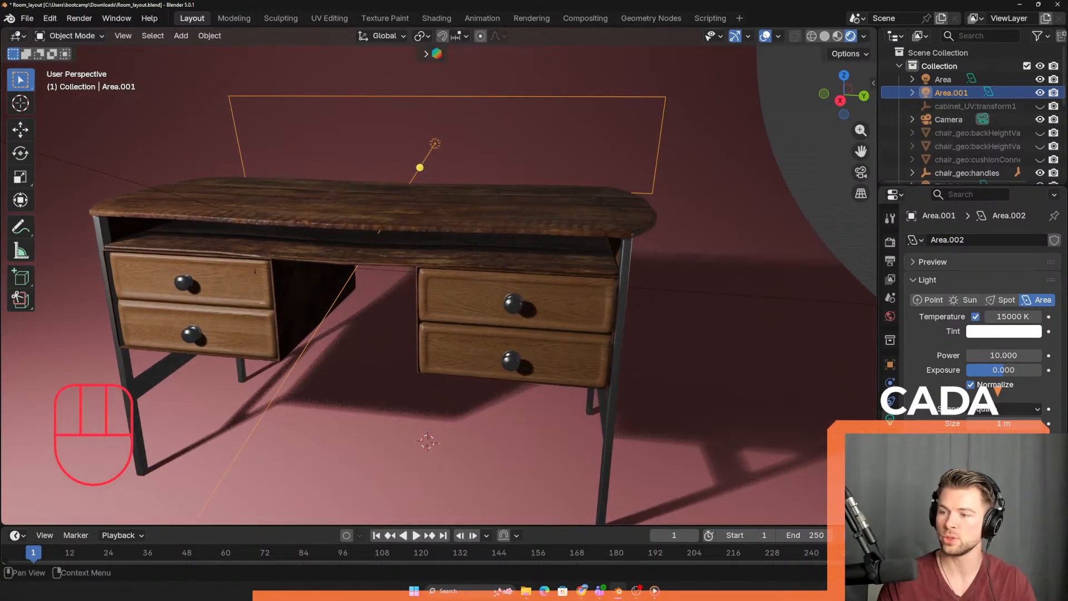
pyautogui.click(1013, 370)
pyautogui.write('2')
pyautogui.press('Return')
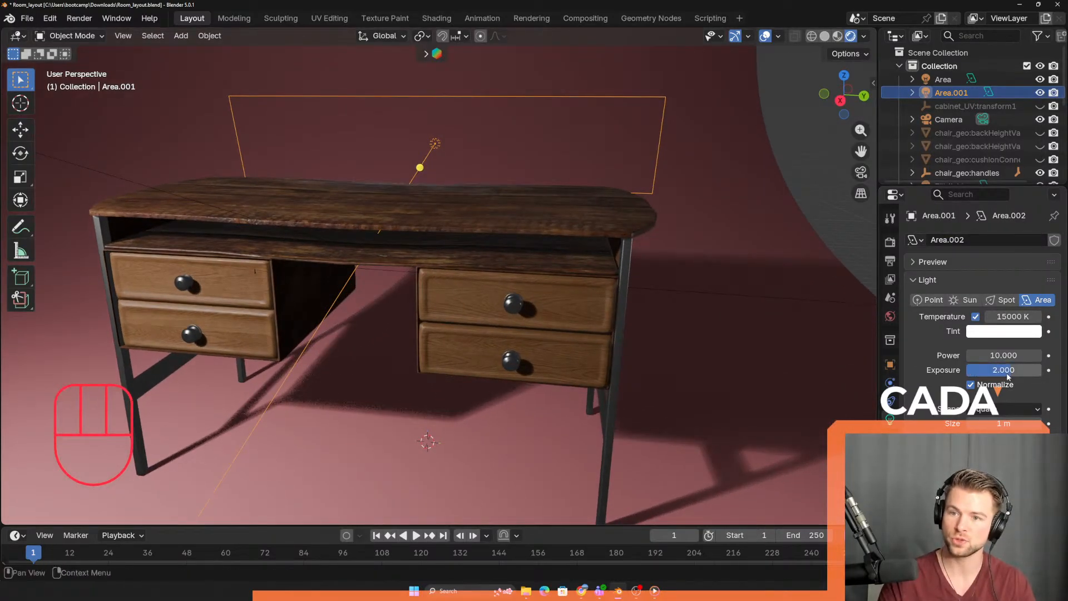
pyautogui.click(1024, 355)
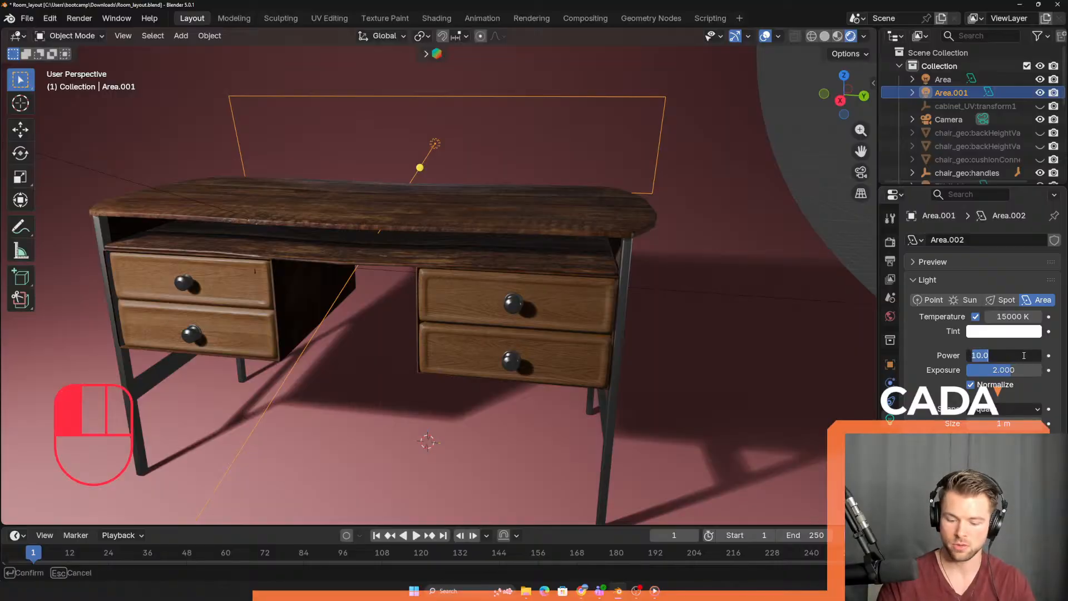
pyautogui.press('Return')
# - Look through the camera and stretch the light about 2.25 times along global Y
pyautogui.moveTo(764, 285); pyautogui.dragTo(505, 309, button='middle')
pyautogui.moveTo(472, 274); pyautogui.dragTo(522, 243, button='middle')
pyautogui.press('KP_0')
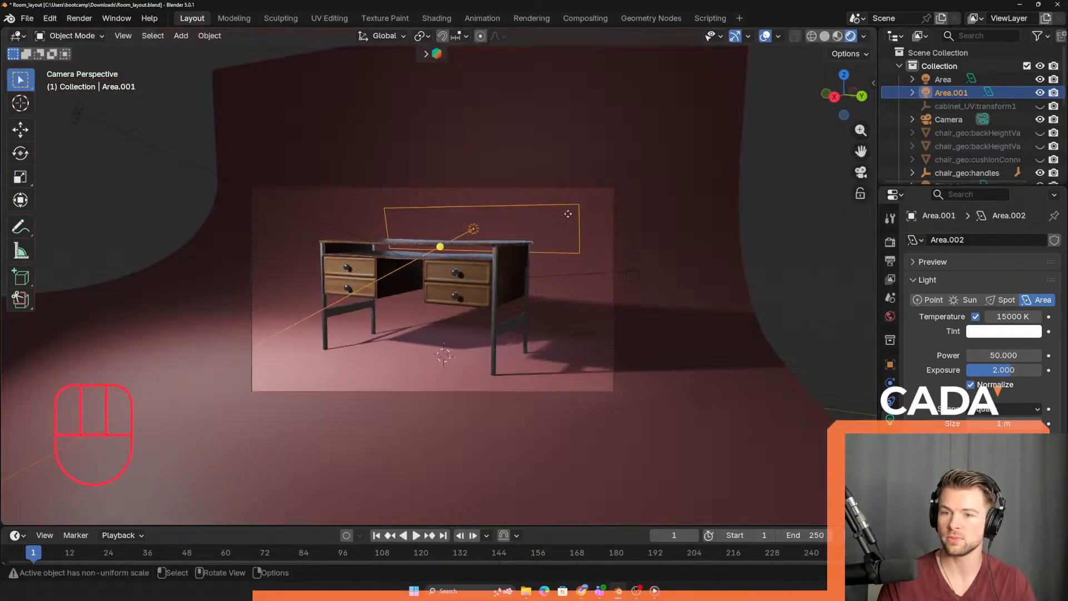
pyautogui.scroll(1, 522, 243)
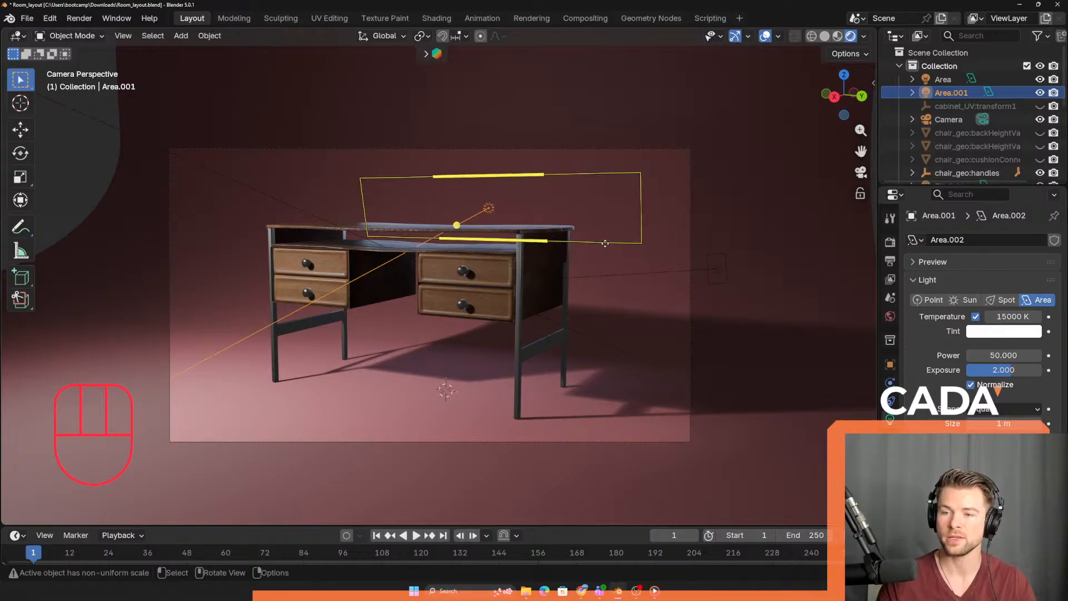
pyautogui.press('g')
pyautogui.rightClick(606, 244)
pyautogui.press('s')
pyautogui.press('z')
pyautogui.press('y')
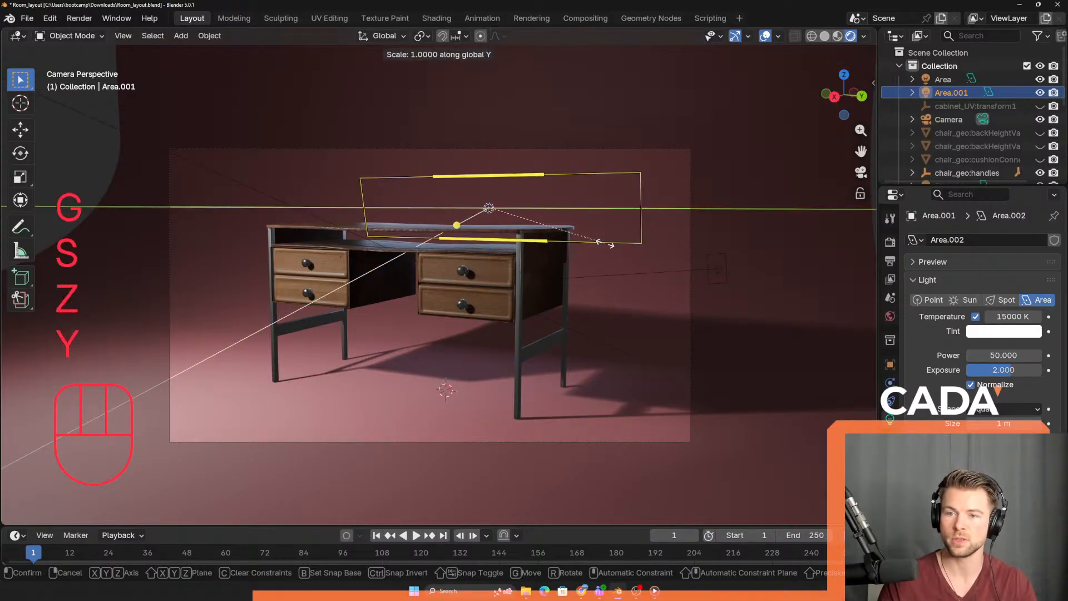
pyautogui.click(755, 274)
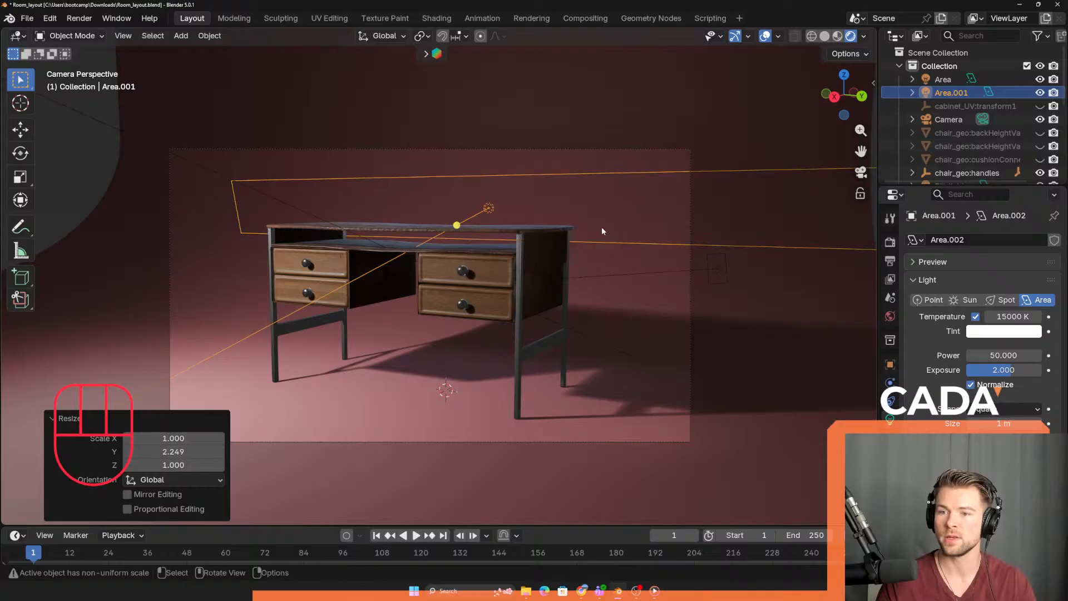
# - Lower the light behind the desk about 1.8 m along global Z
pyautogui.press('g')
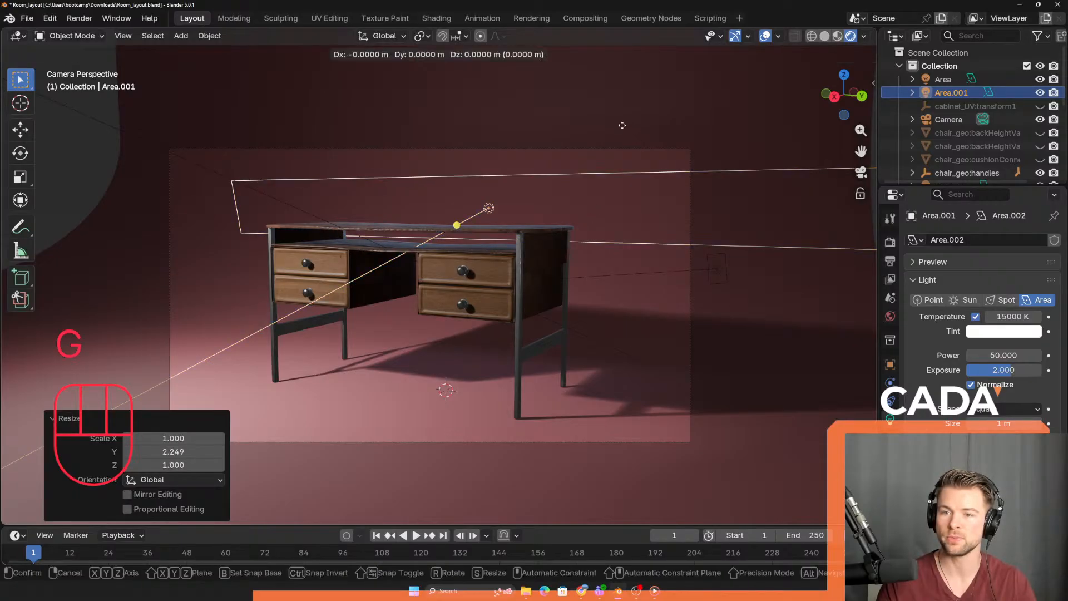
pyautogui.press('z')
pyautogui.click(623, 161)
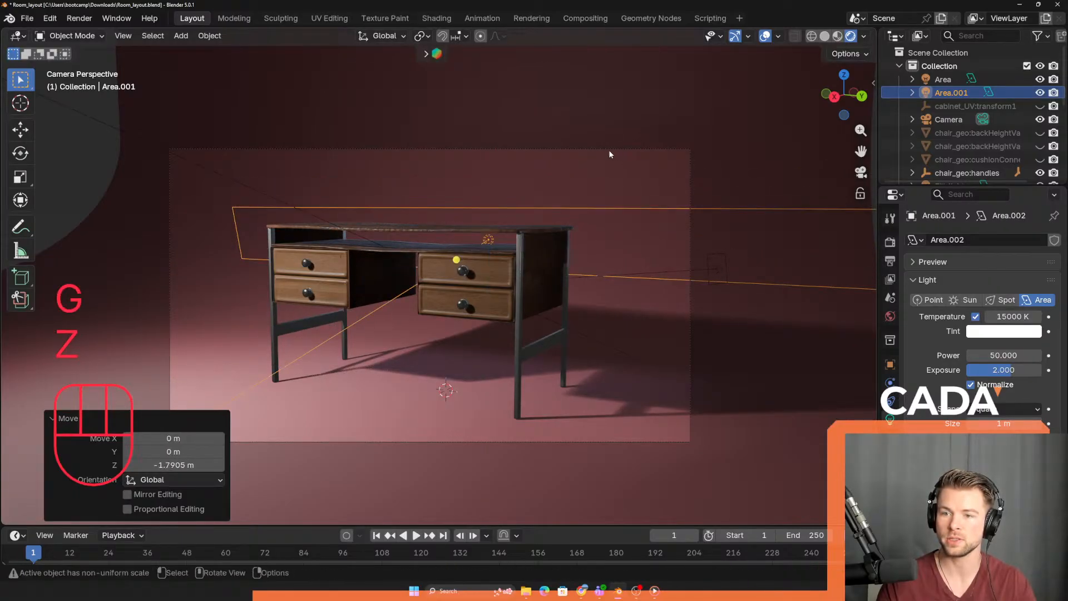
# - Rotate the light about -12.3° around global Y and raise it about 0.5 m along global Z
pyautogui.press('r')
pyautogui.press('x')
pyautogui.press('y')
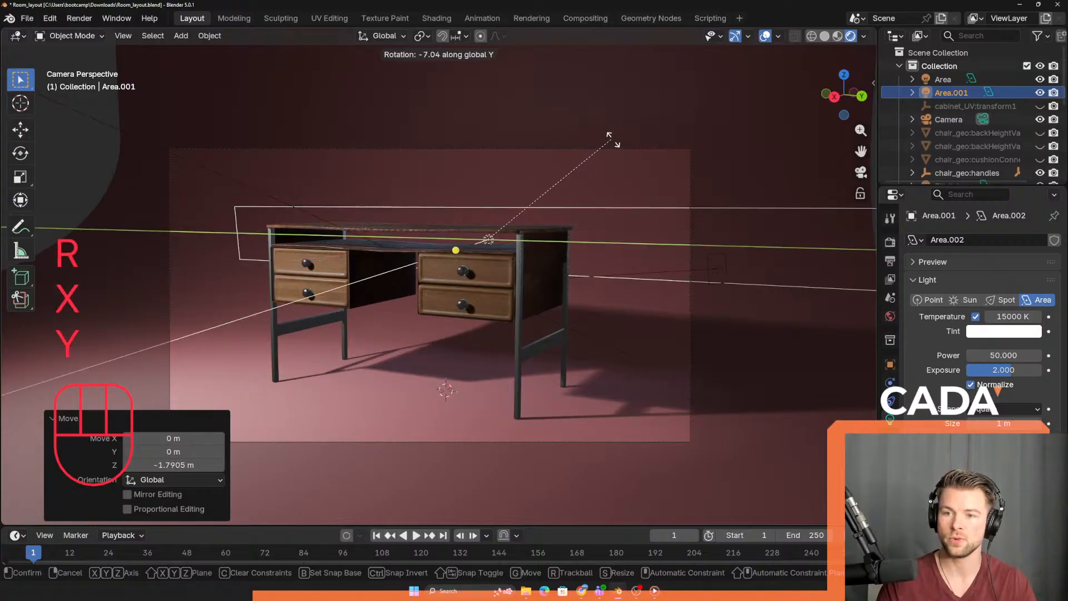
pyautogui.press('g')
pyautogui.press('z')
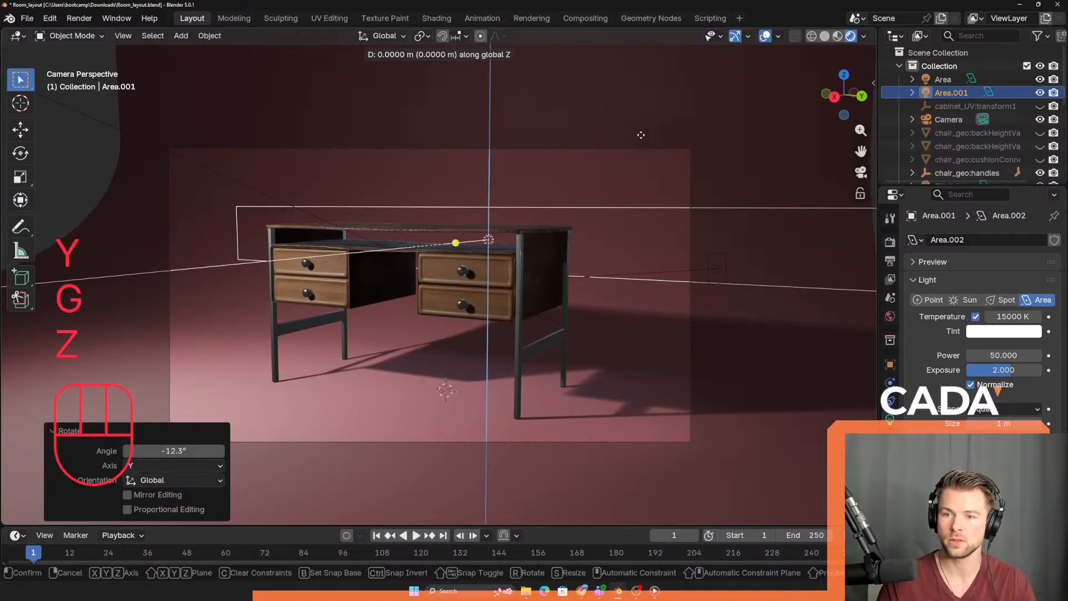
pyautogui.click(615, 255)
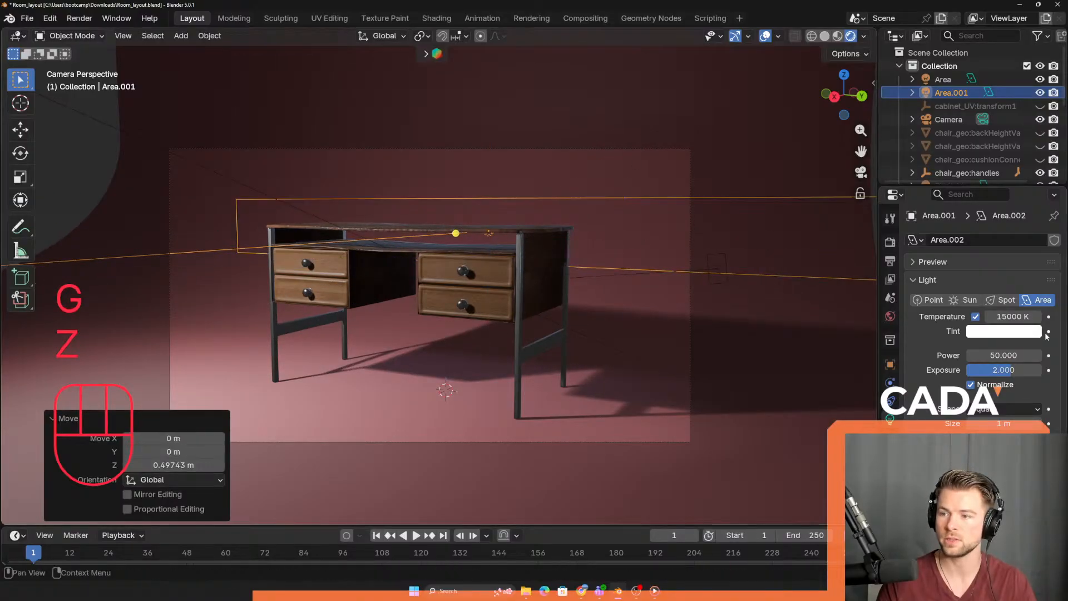
# - Reduce the power of the light behind the desk to 20
pyautogui.click(1007, 370)
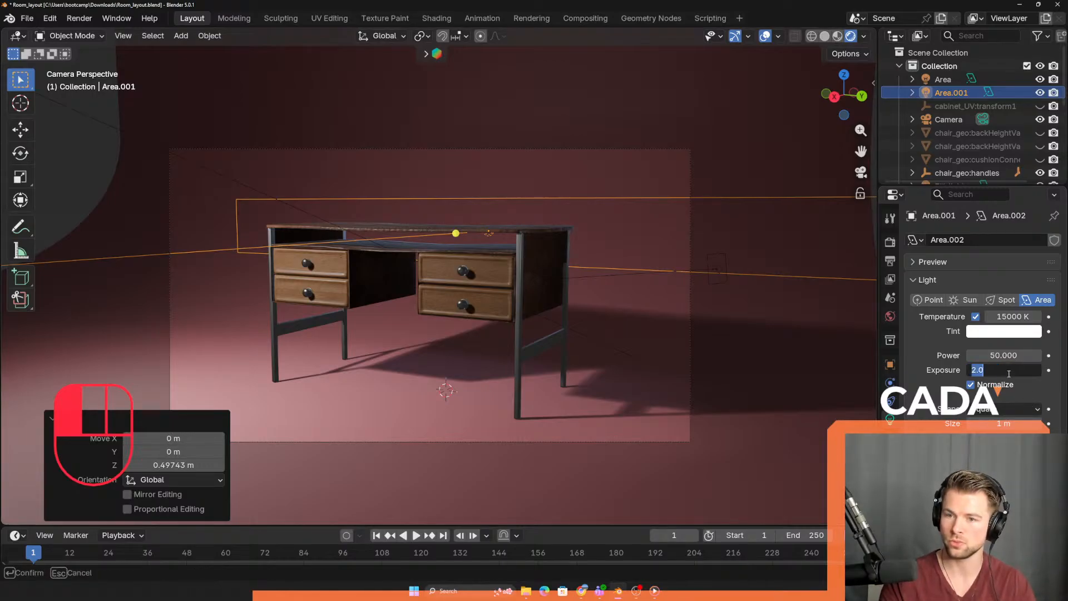
pyautogui.click(992, 348)
pyautogui.click(1005, 355)
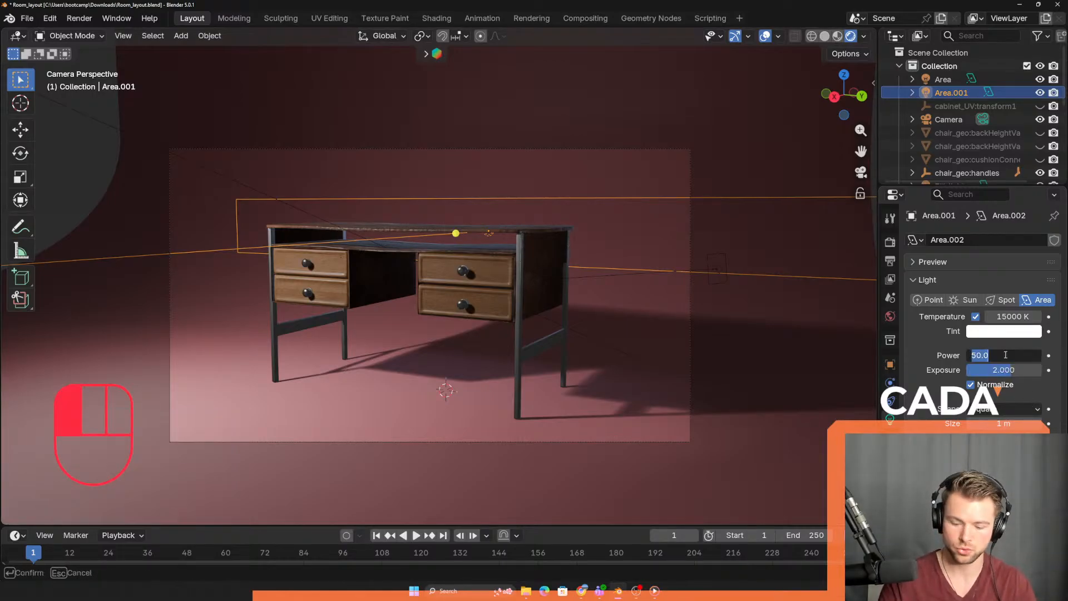
pyautogui.write('20')
pyautogui.press('Return')
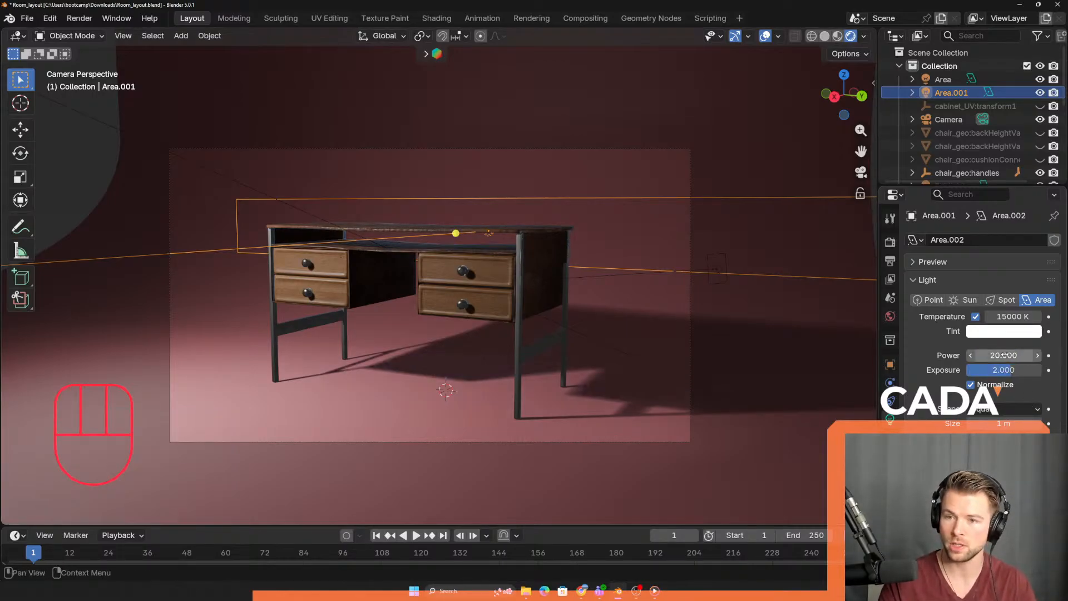
# - Toggle the viewport visibility of Area.001 to compare the desk with and without its light
pyautogui.click(1042, 92)
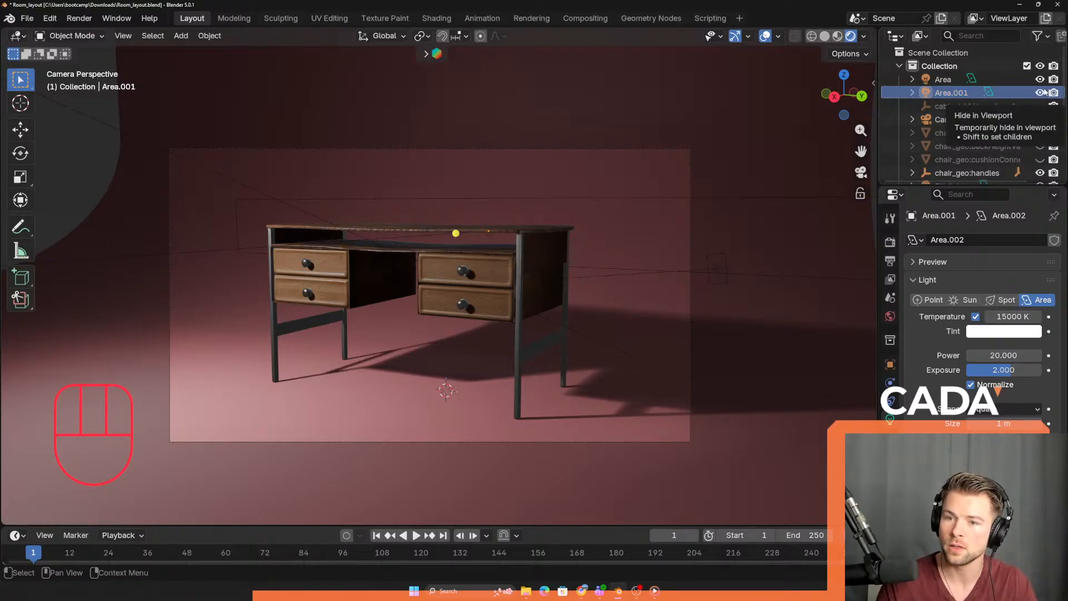
# - Briefly hide the Area.001 light to check its effect on the desk, and leave that light visible and selected
pyautogui.click(1041, 93)
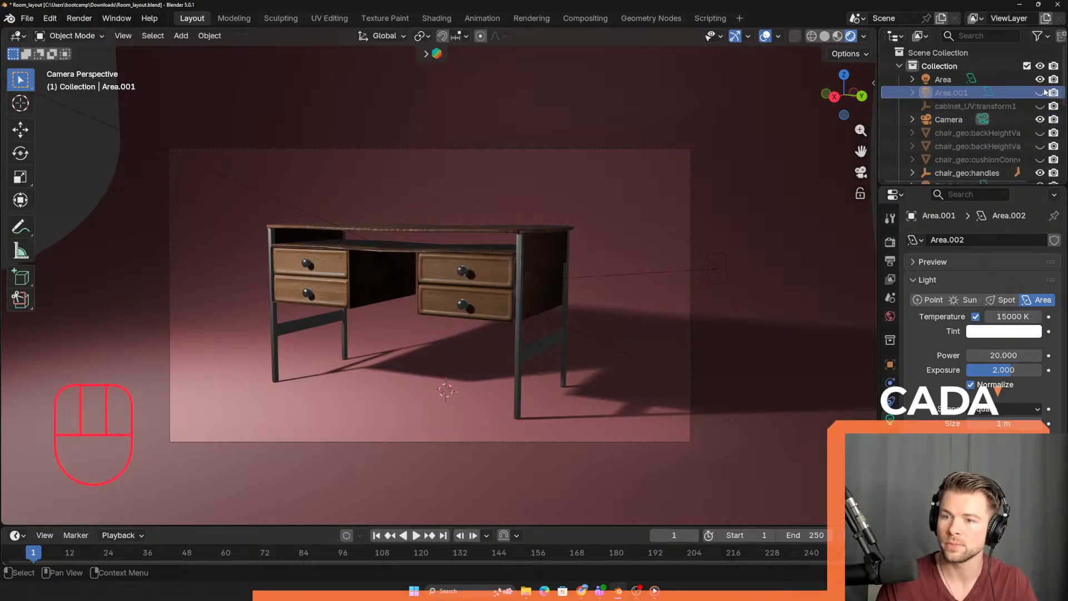
pyautogui.click(488, 219)
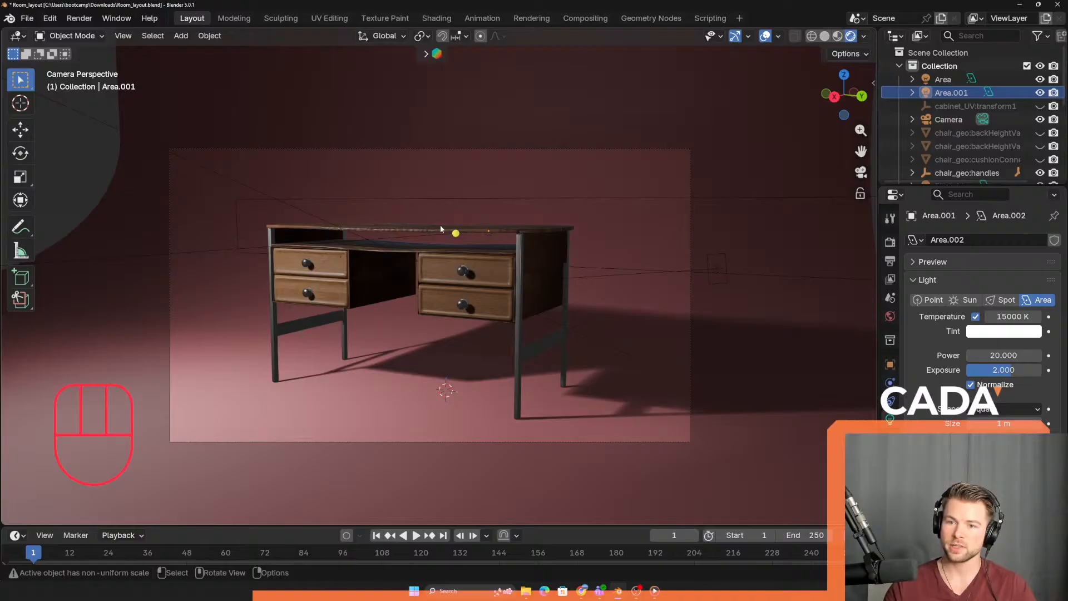
pyautogui.click(608, 199)
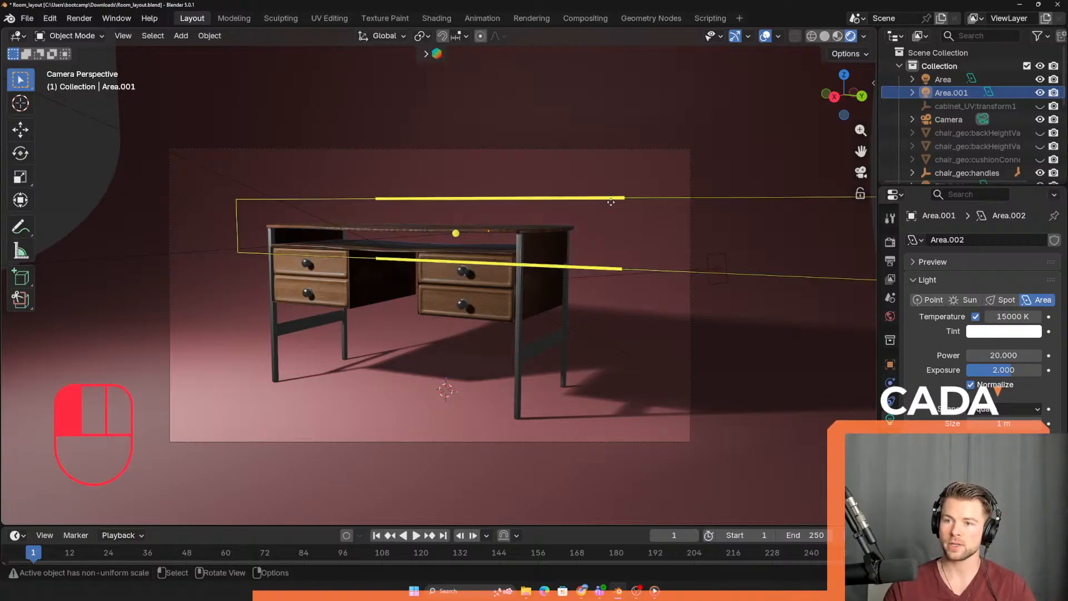
pyautogui.click(953, 96)
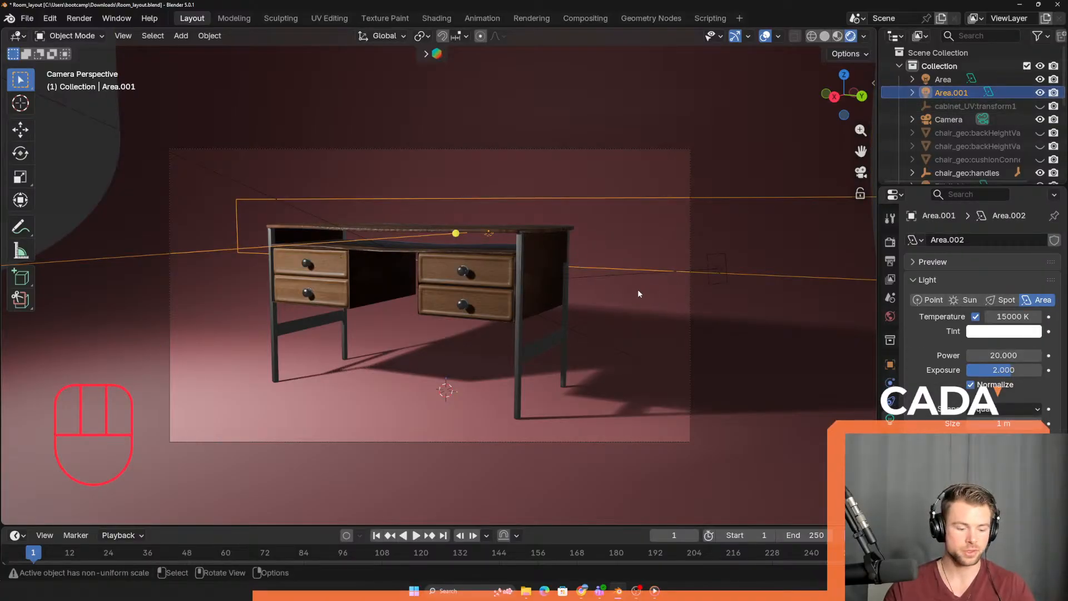
# - Duplicate the Area.001 light and move the copy about 7.92 m along the global Y axis
pyautogui.hotkey('shift', 'd')
pyautogui.press('x')
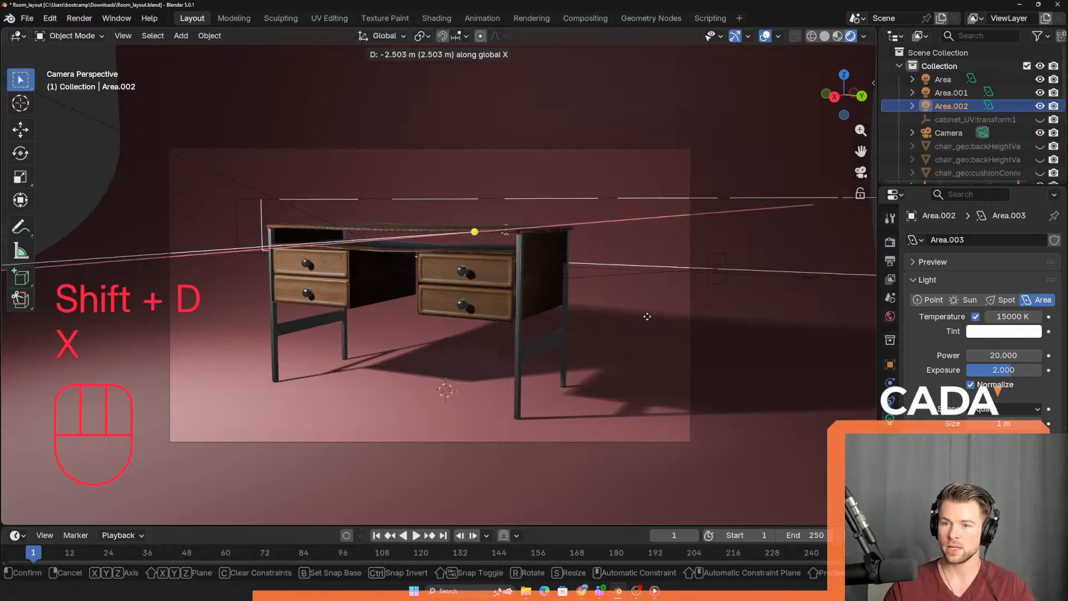
pyautogui.press('y')
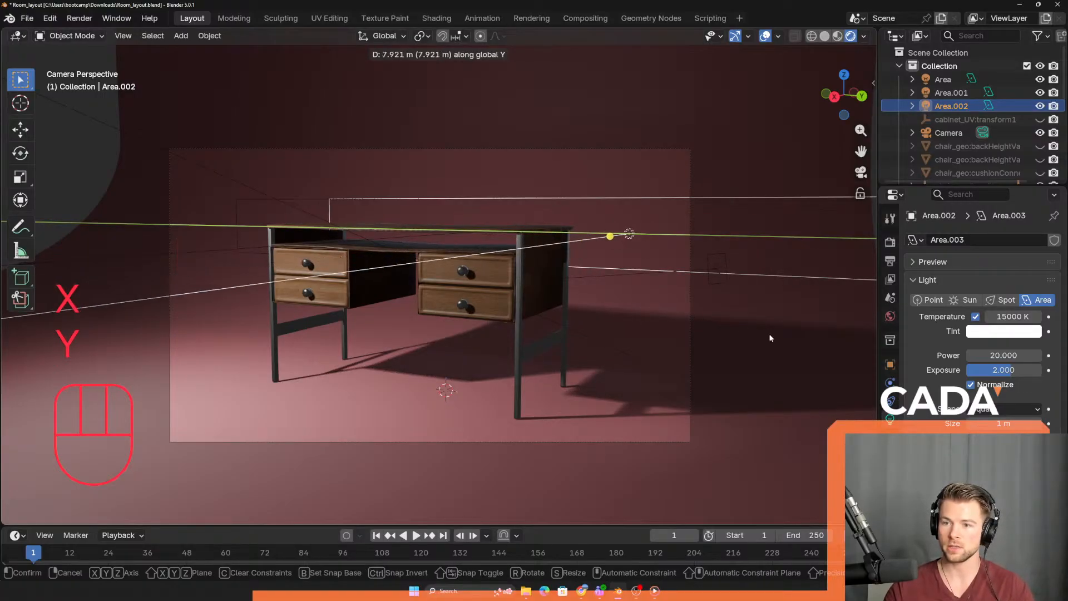
pyautogui.click(770, 333)
# - Reshape the duplicated light into a tall narrow strip, scaling it to about 0.07 along Y and 3.46 along Z
pyautogui.press('s')
pyautogui.press('y')
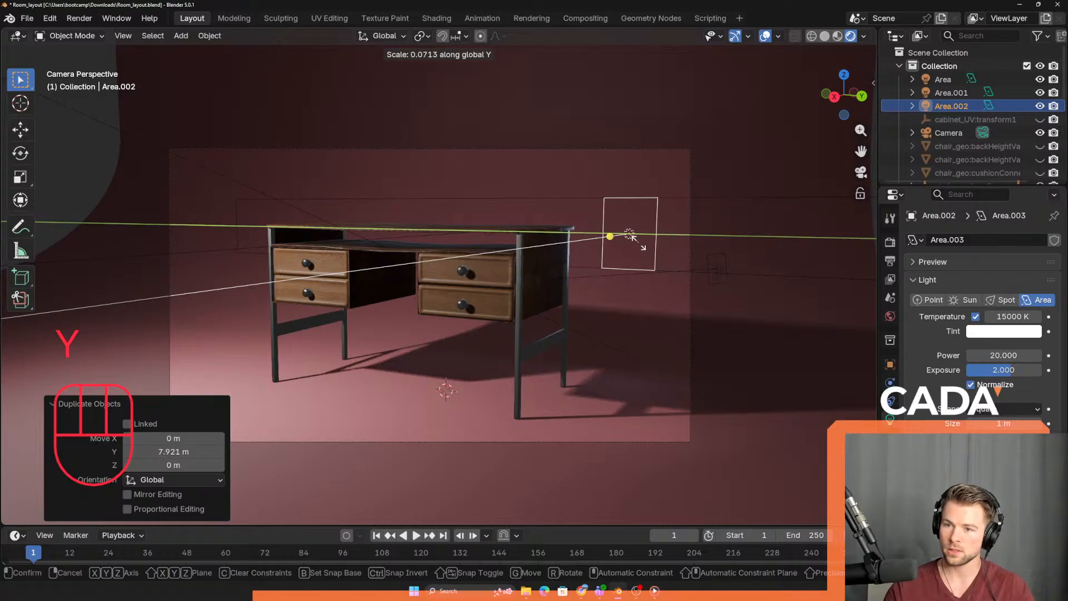
pyautogui.press('s')
pyautogui.press('z')
pyautogui.click(675, 252)
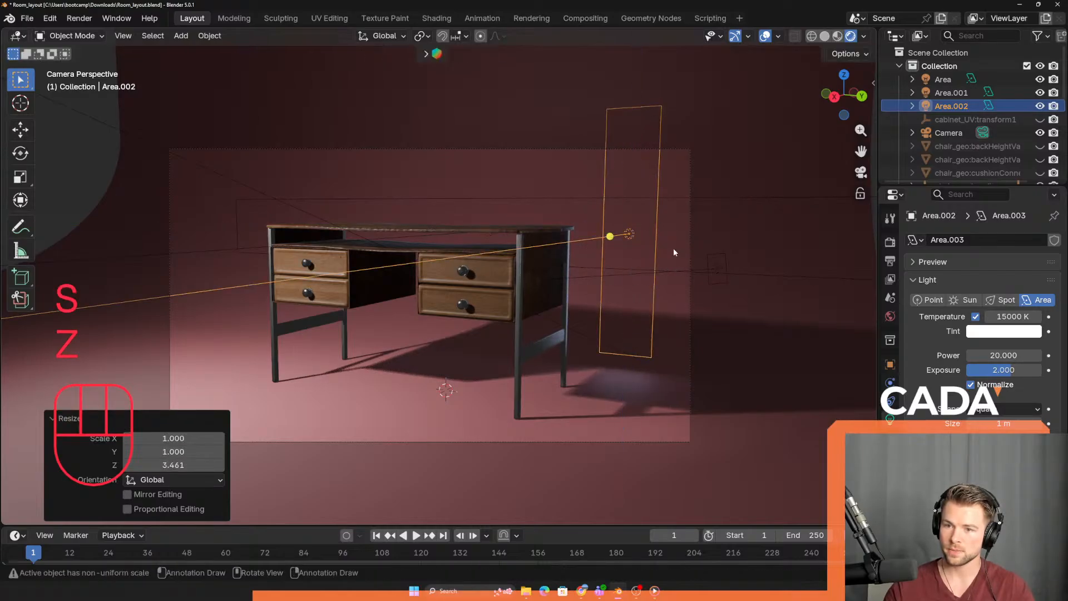
# - Move the tall strip light about -1.39 m along global Y and -1.22 m along global X
pyautogui.press('g')
pyautogui.press('x')
pyautogui.press('y')
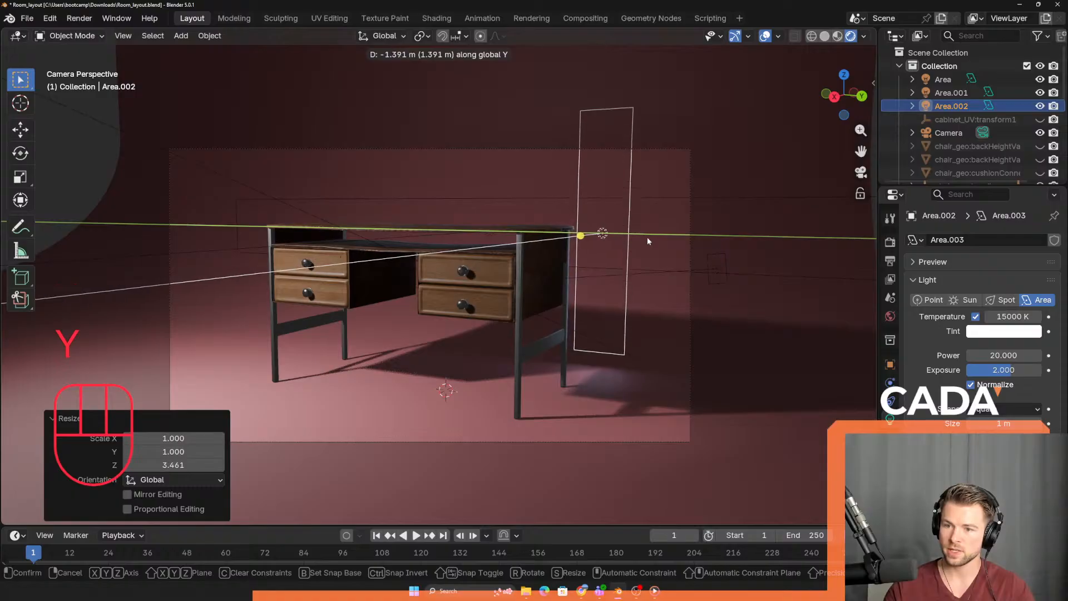
pyautogui.click(648, 239)
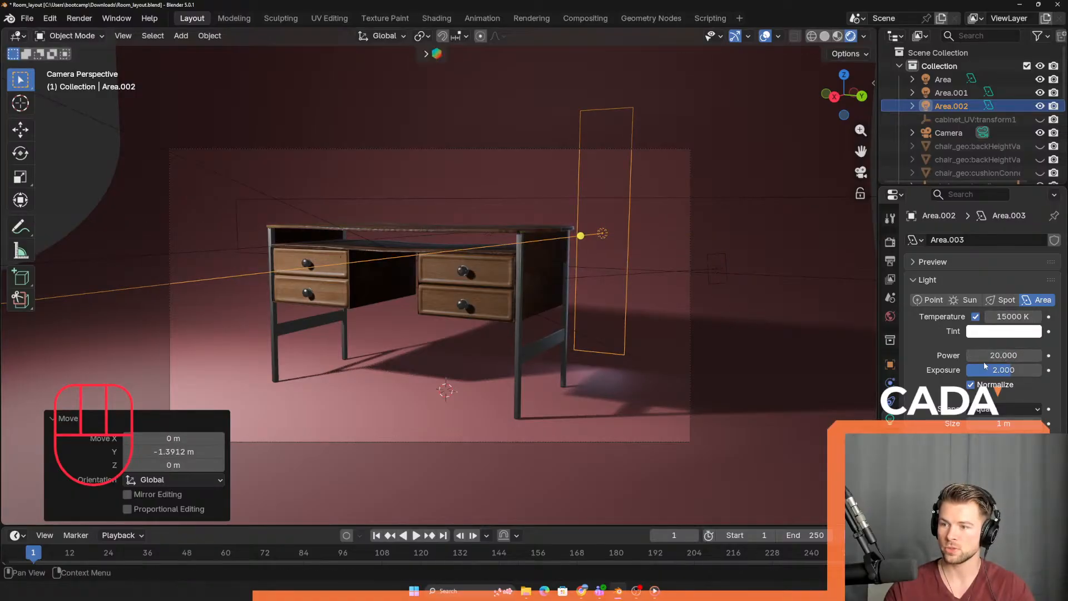
pyautogui.press('g')
pyautogui.press('z')
pyautogui.press('y')
pyautogui.press('x')
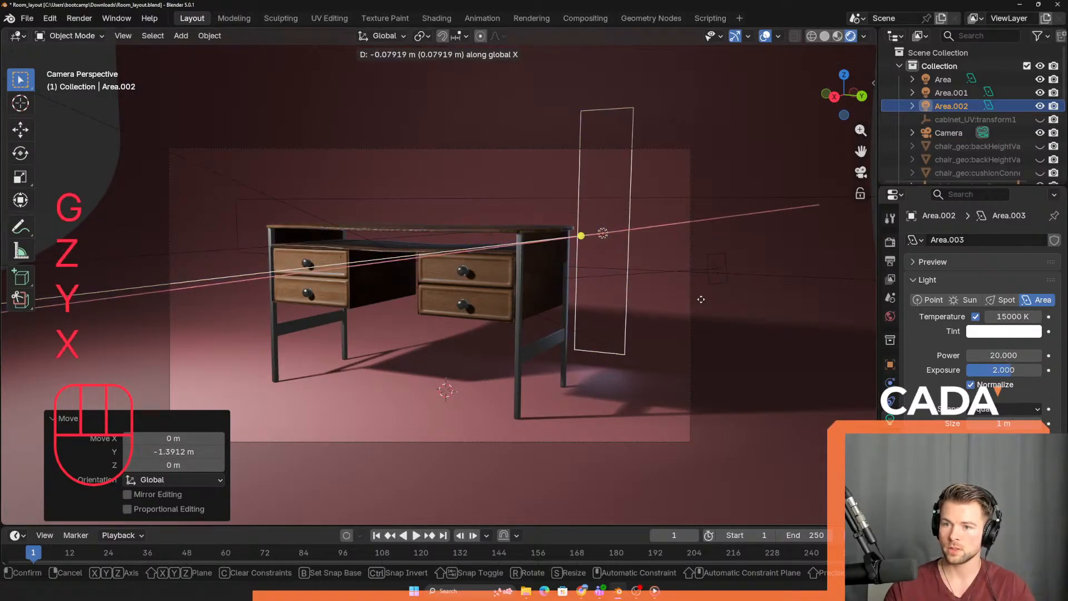
pyautogui.click(584, 254)
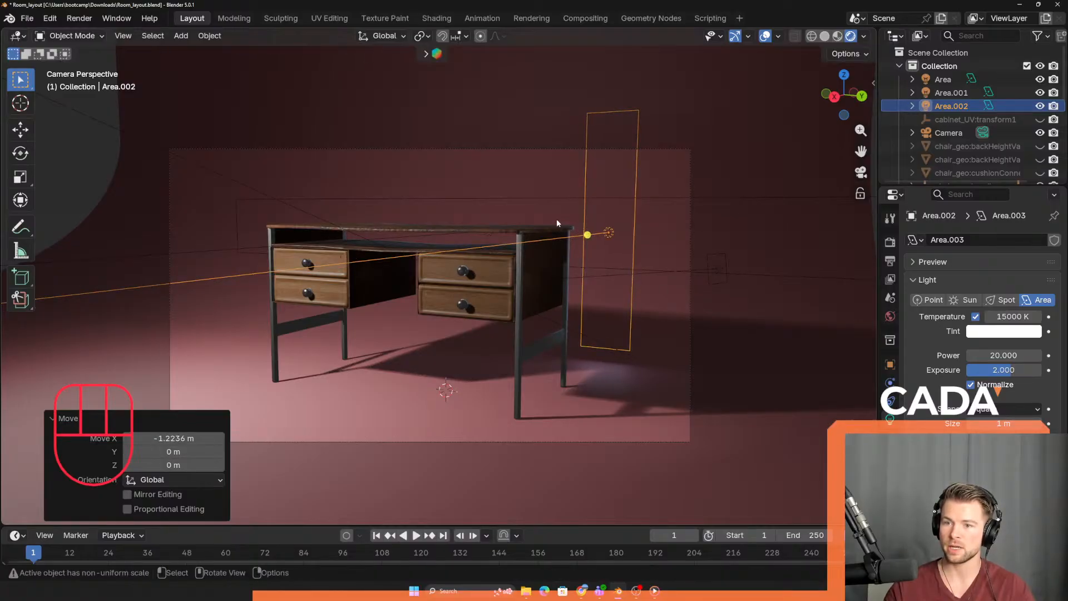
# - Duplicate the tall strip light Area.002 and move the copy about -18.29 m along the global Y axis
pyautogui.click(529, 191)
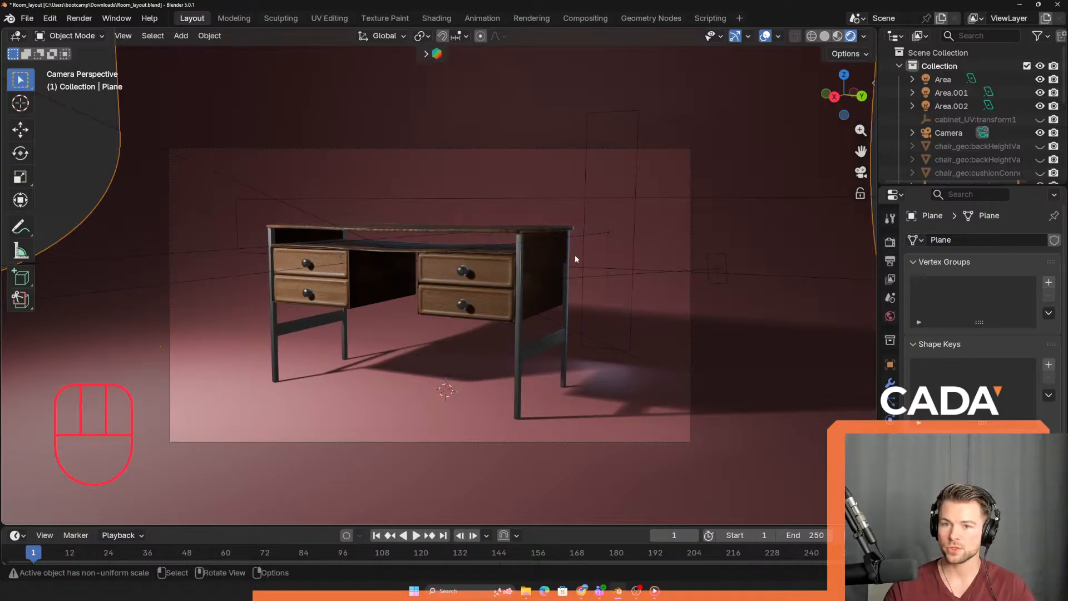
pyautogui.click(586, 157)
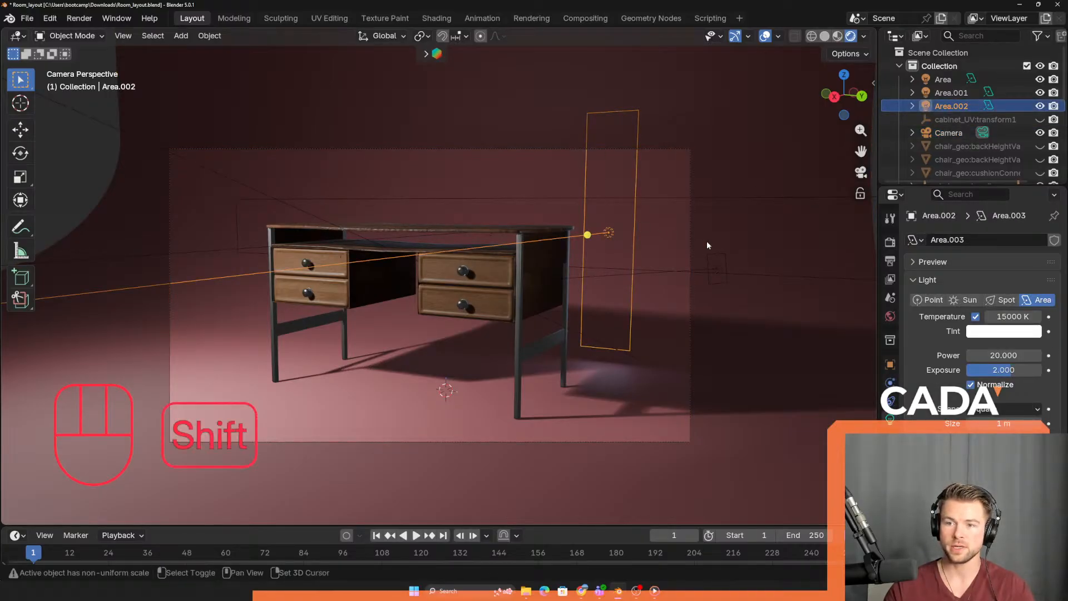
pyautogui.hotkey('shift', 'd')
pyautogui.press('x')
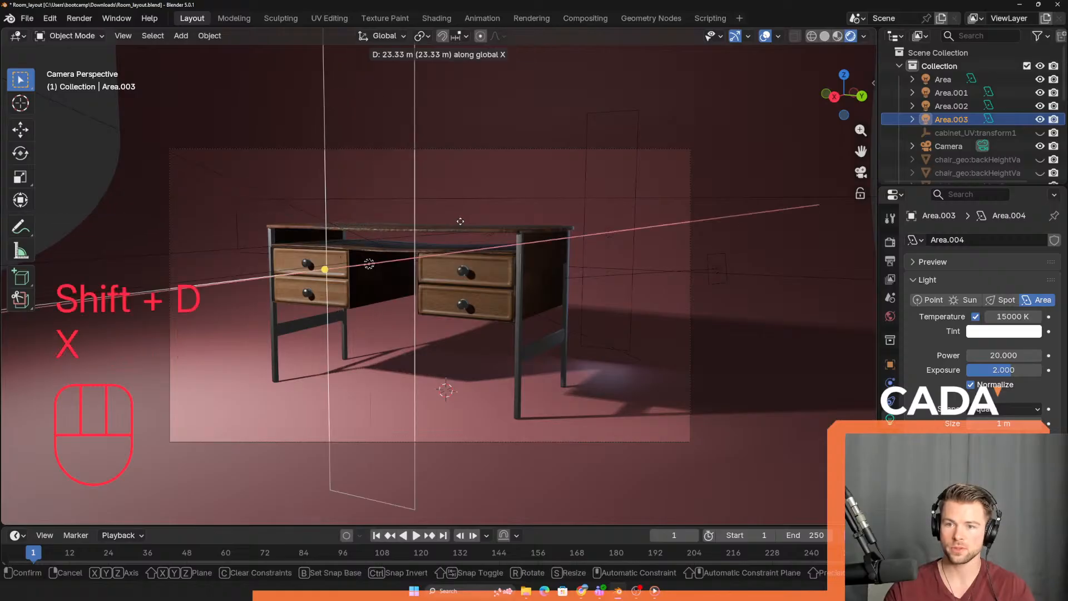
pyautogui.press('y')
pyautogui.click(434, 212)
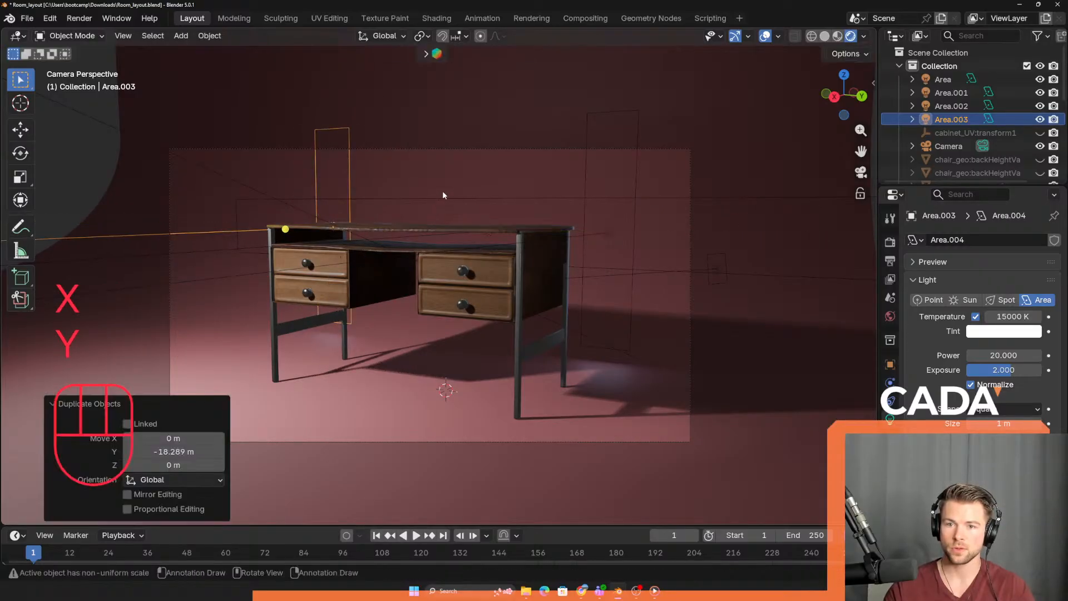
# - Lay the new strip light horizontal by rotating it about -89.8° around global X, and turn it around global Z toward the desk
pyautogui.press('r')
pyautogui.press('x')
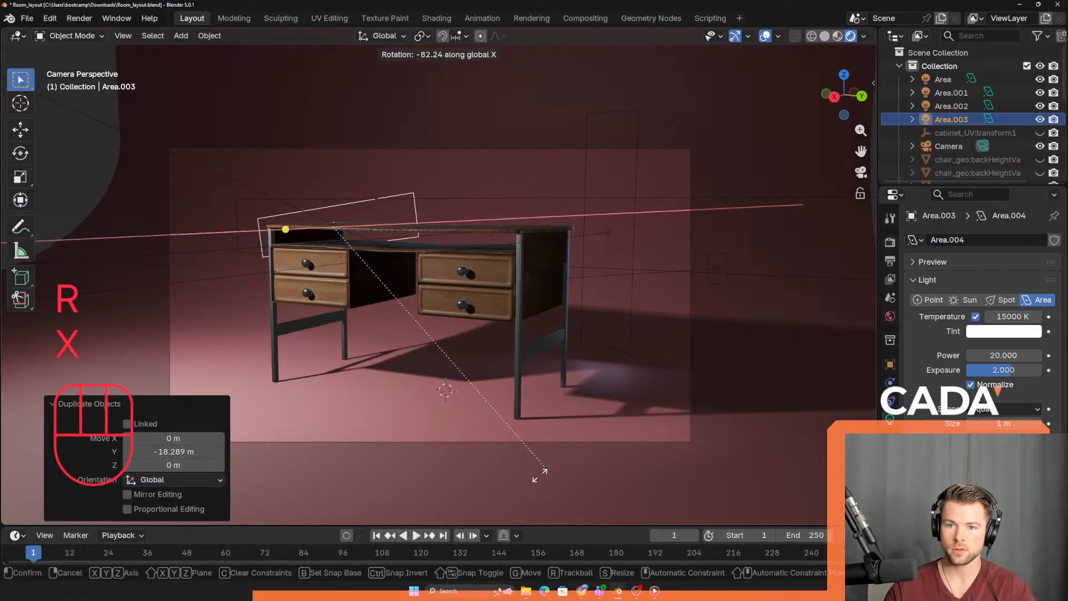
pyautogui.click(525, 359)
pyautogui.press('r')
pyautogui.press('z')
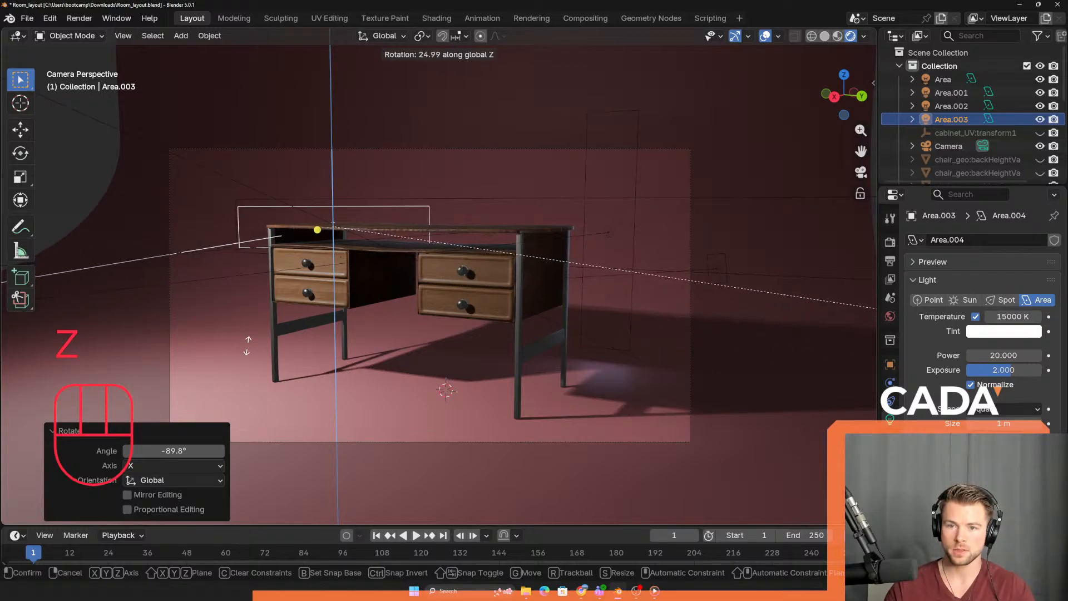
pyautogui.click(307, 356)
# - Raise the horizontal strip light about 0.6 m and tilt it around its local X axis, briefly hiding it to compare
pyautogui.press('g')
pyautogui.press('z')
pyautogui.click(306, 340)
pyautogui.press('r')
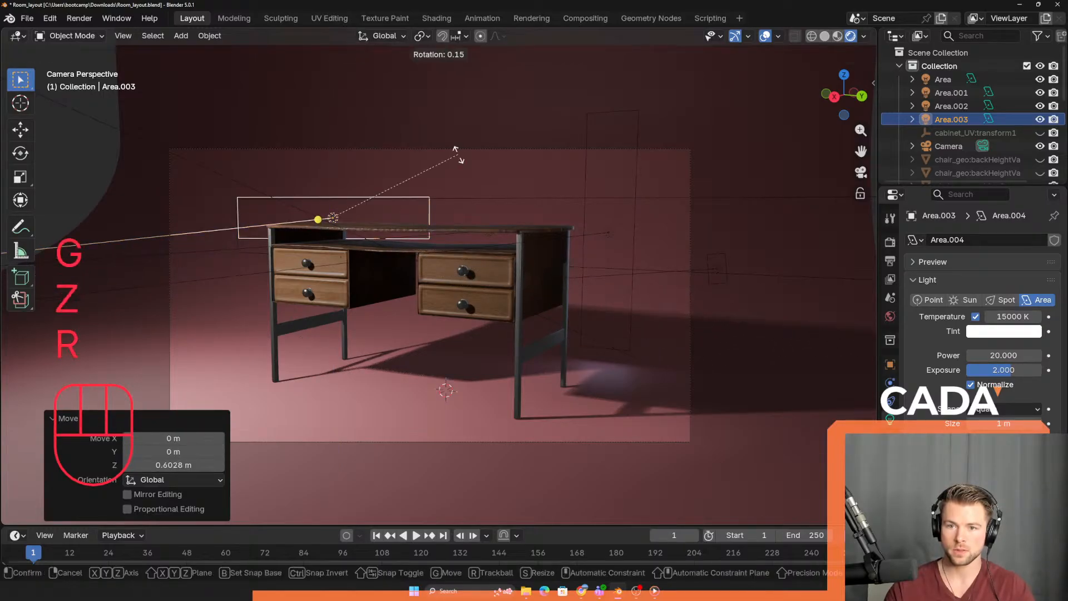
pyautogui.press('x')
pyautogui.press('x')
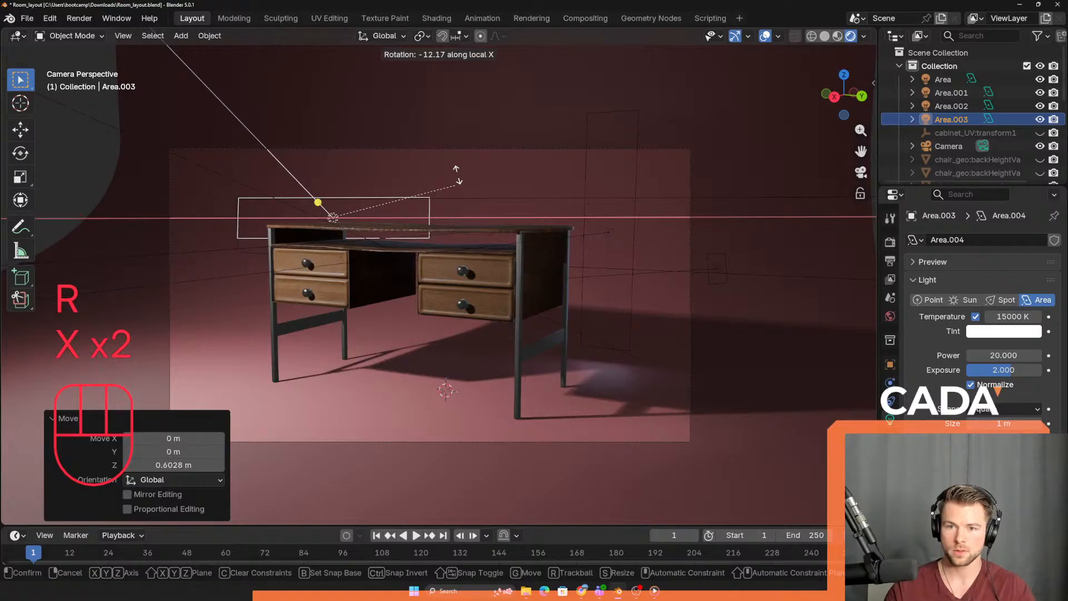
pyautogui.click(465, 139)
pyautogui.press('h')
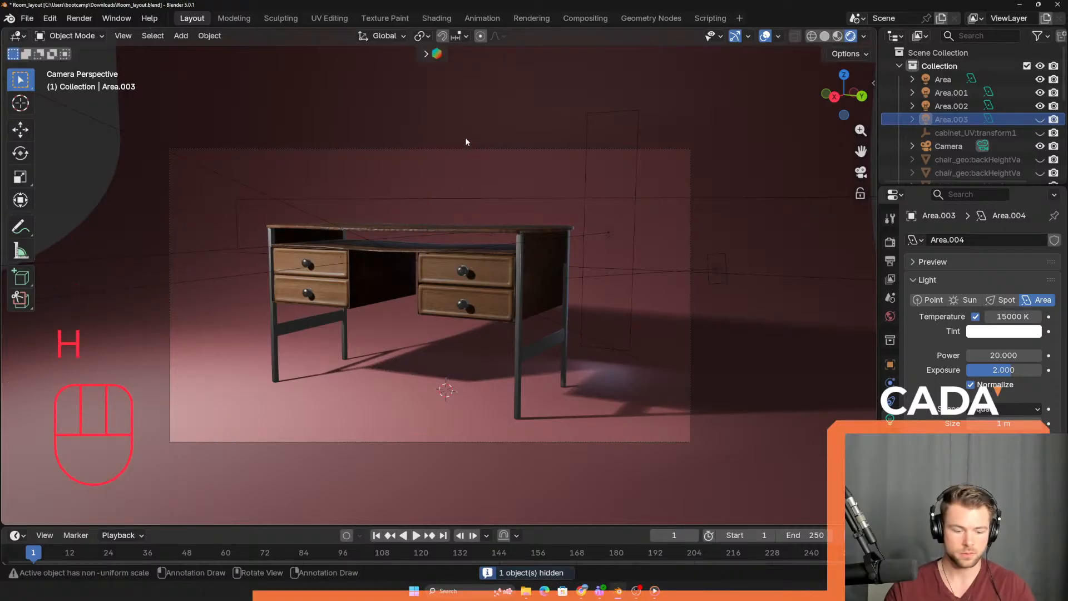
pyautogui.hotkey('ctrl', 'z')
# - Raise the horizontal strip light another 0.68 m or so and rotate it about 11.7° around the global Z axis
pyautogui.press('g')
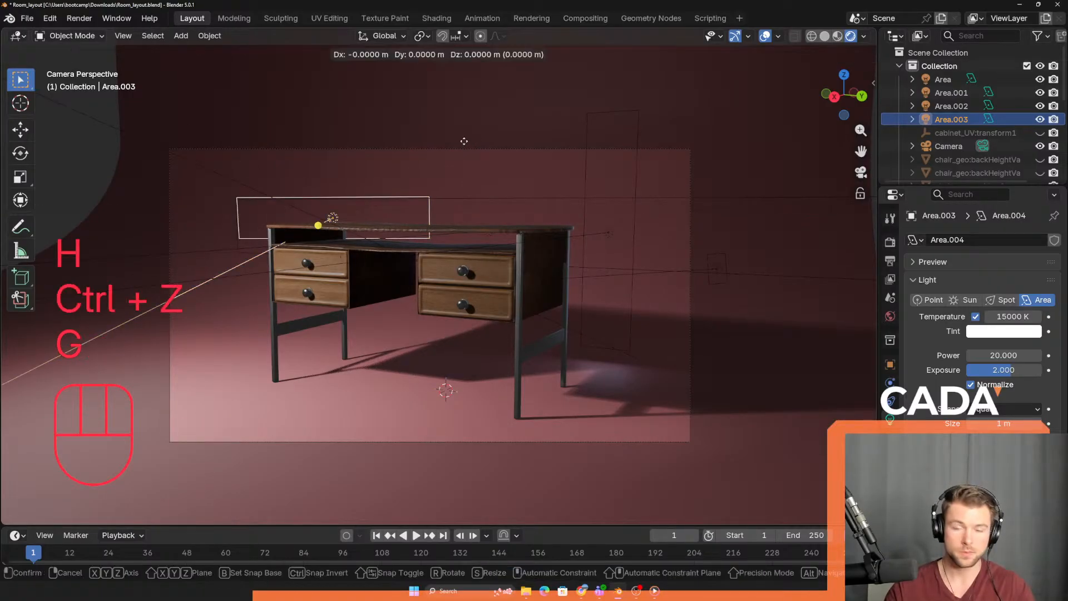
pyautogui.press('z')
pyautogui.click(368, 199)
pyautogui.press('r')
pyautogui.press('z')
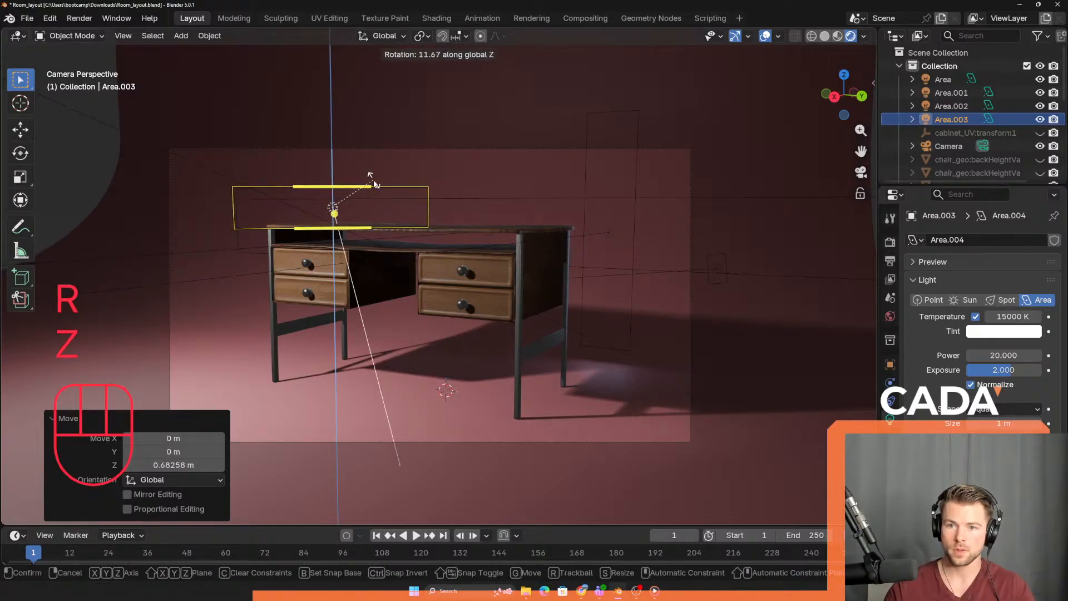
pyautogui.click(372, 179)
# - Set the exposure of the tall strip light Area.002 to 1.5
pyautogui.click(96, 129)
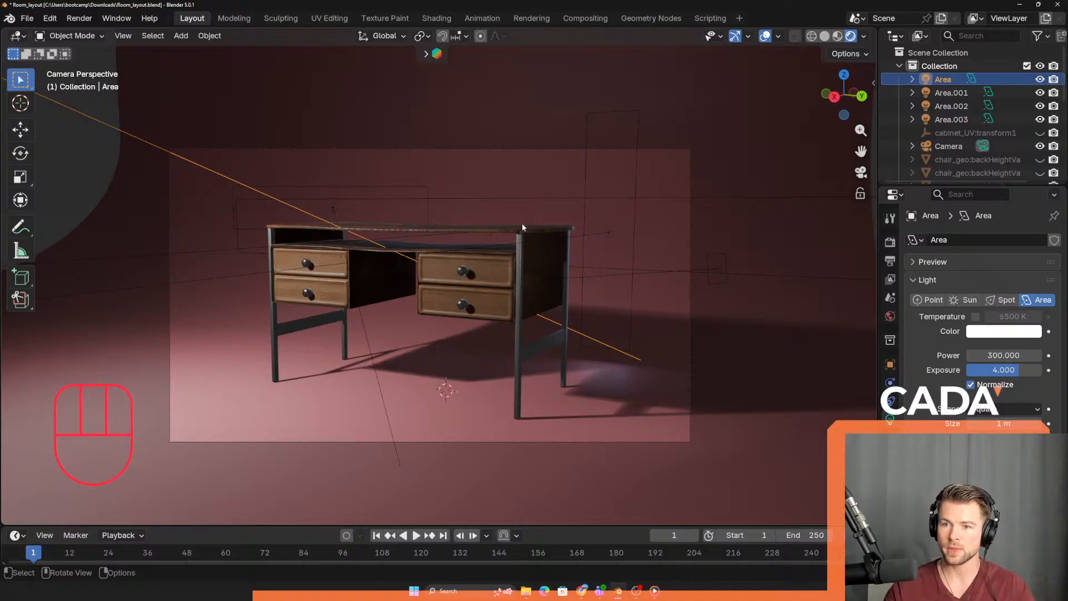
pyautogui.click(606, 213)
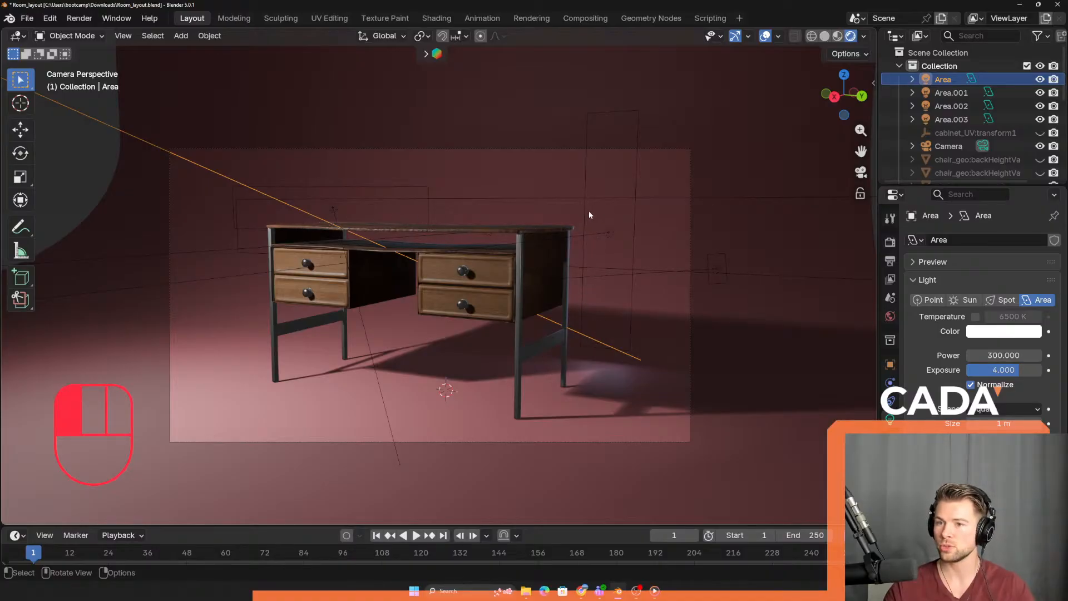
pyautogui.click(1014, 367)
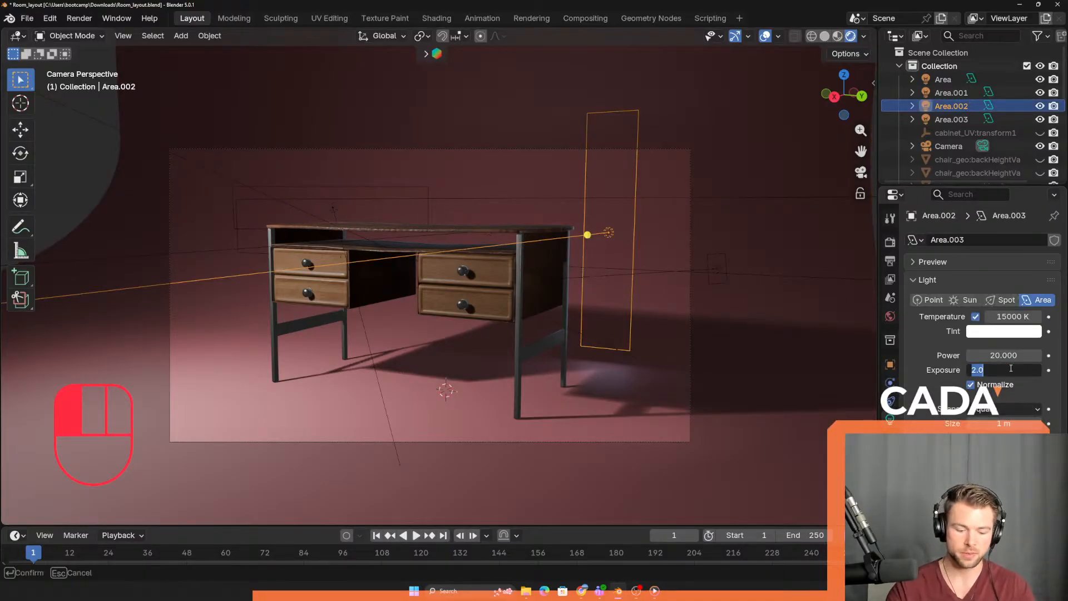
pyautogui.write('1.5')
pyautogui.press('Return')
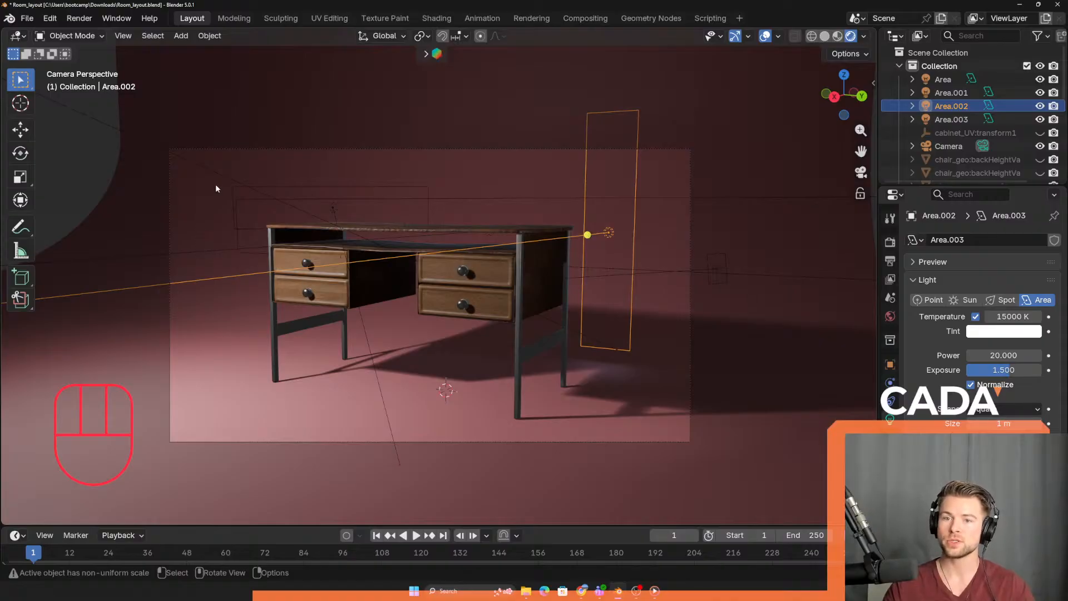
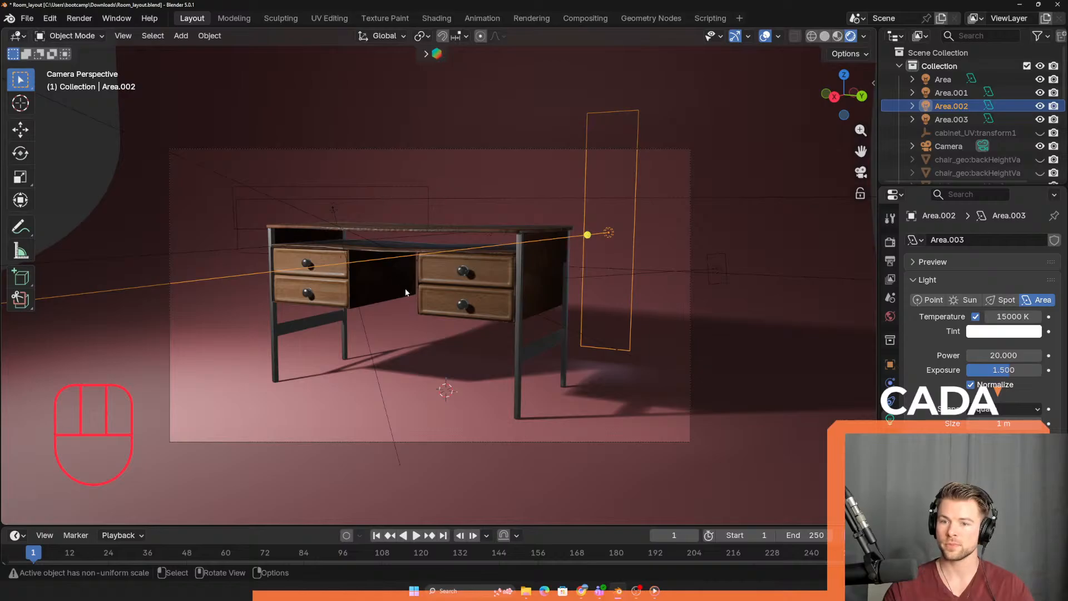
# - Select the knob on the desk's upper-right drawer and search the material library for "metal"
pyautogui.click(461, 274)
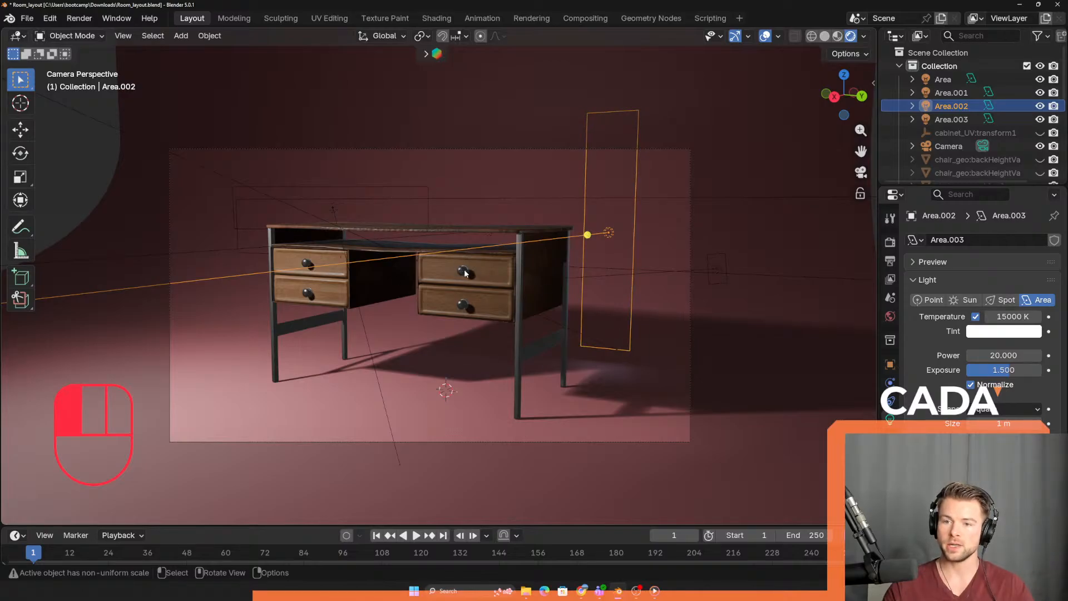
pyautogui.press('KP_0')
pyautogui.scroll(8, 479, 305)
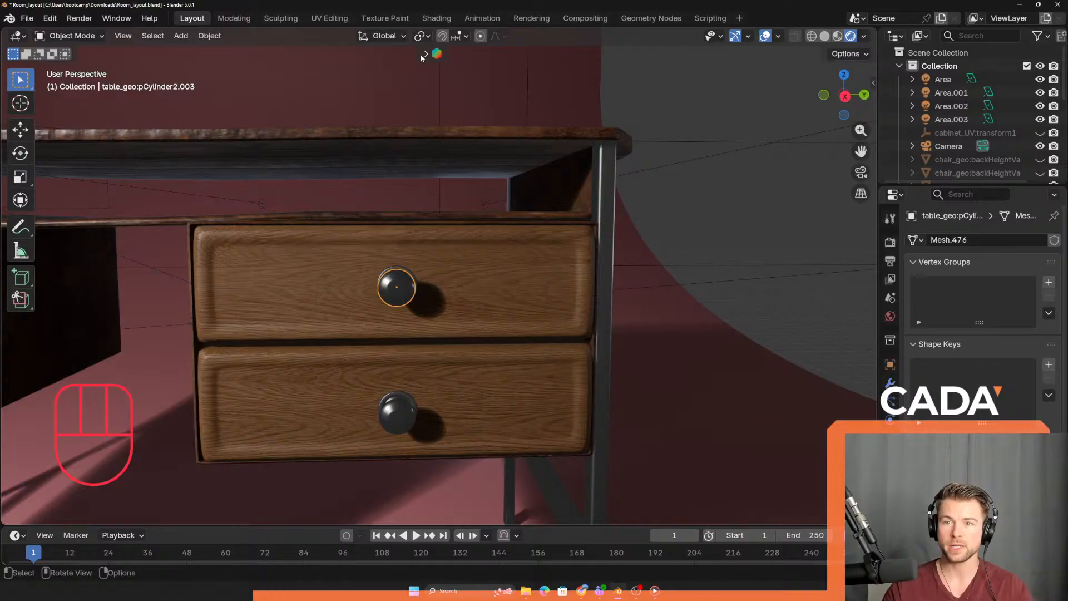
pyautogui.click(424, 54)
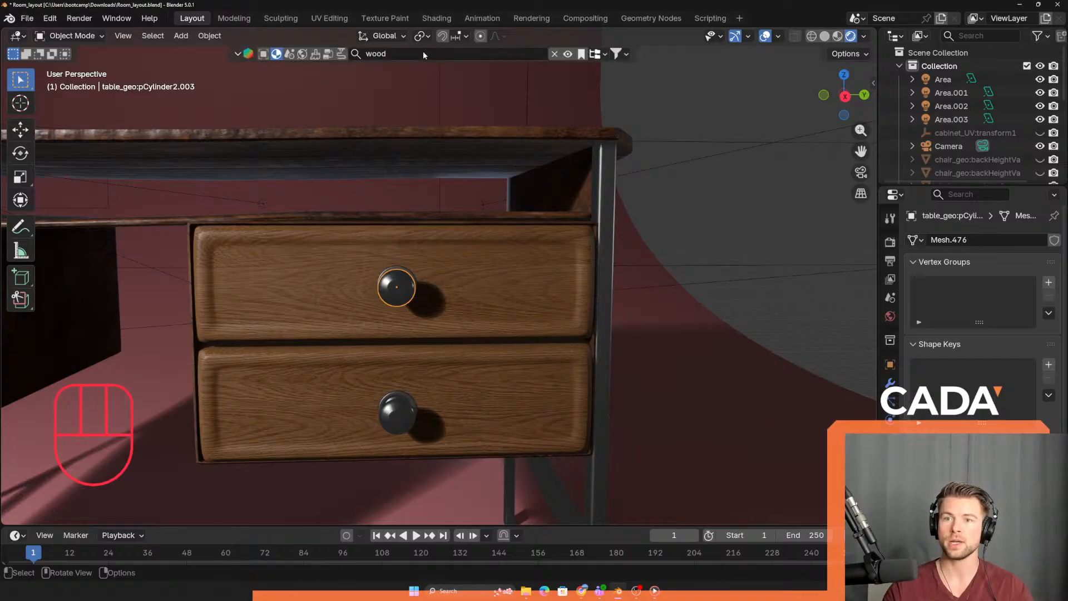
pyautogui.click(402, 54)
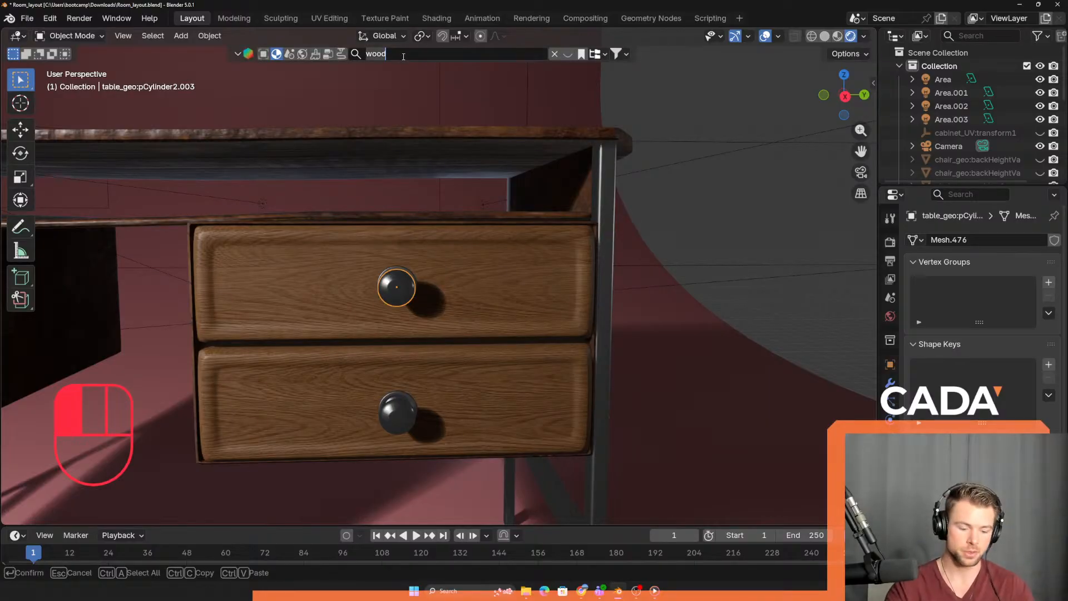
pyautogui.write('metal')
pyautogui.press('Return')
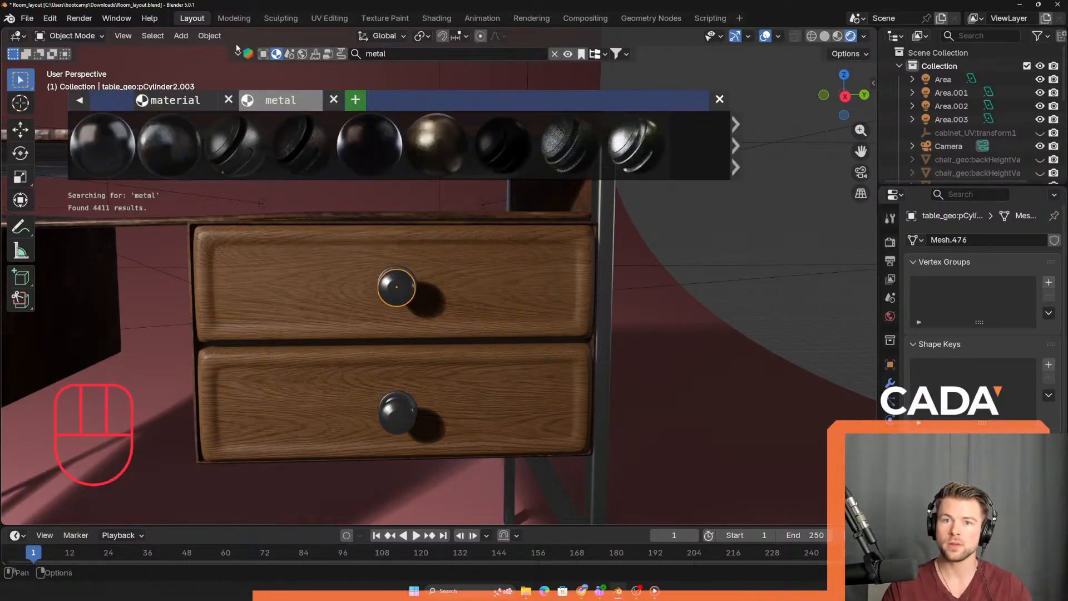
# - Apply the first dark metal material from the search results to the selected drawer knob
pyautogui.moveTo(109, 162)
pyautogui.moveTo(111, 156); pyautogui.dragTo(412, 290)
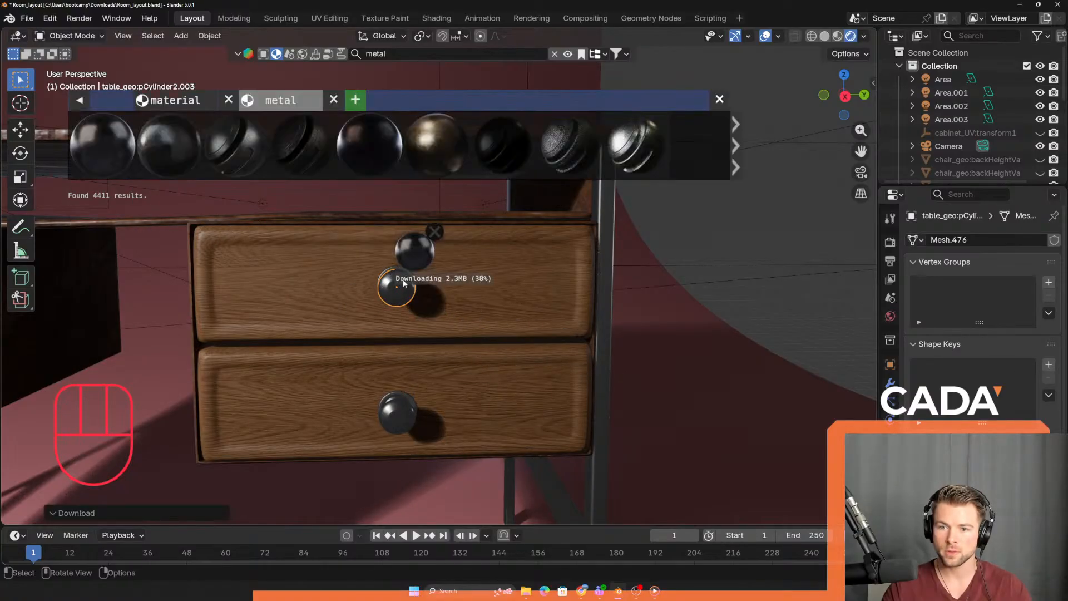
pyautogui.scroll(3, 410, 294)
pyautogui.scroll(3, 405, 306)
pyautogui.moveTo(392, 351); pyautogui.dragTo(447, 358, button='middle')
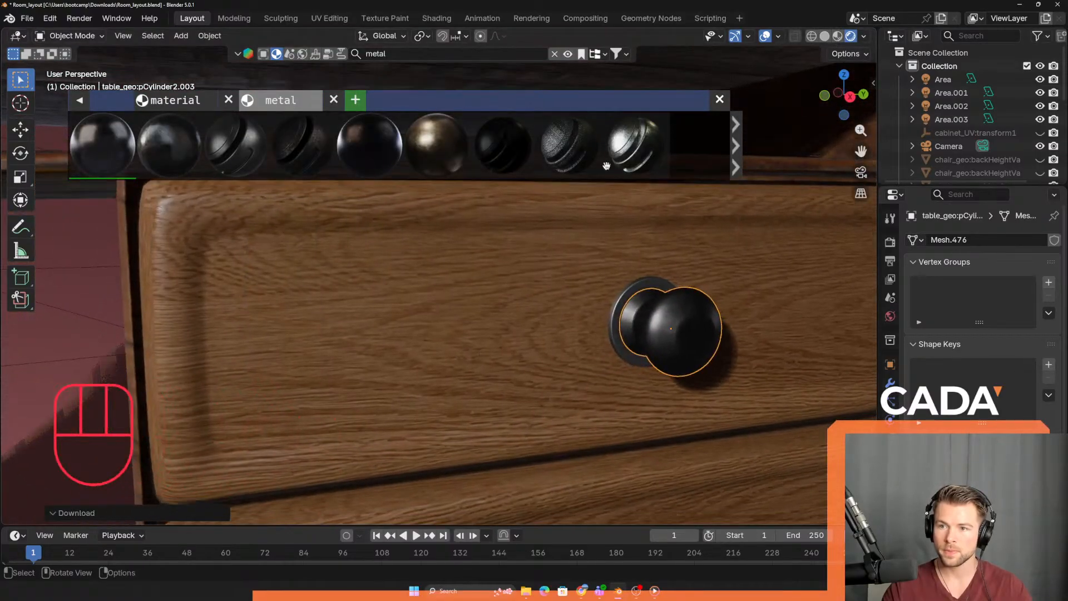
# - Try the shiny silver Metal material, the last one in the search results, on the upper-right drawer knob
pyautogui.click(641, 139)
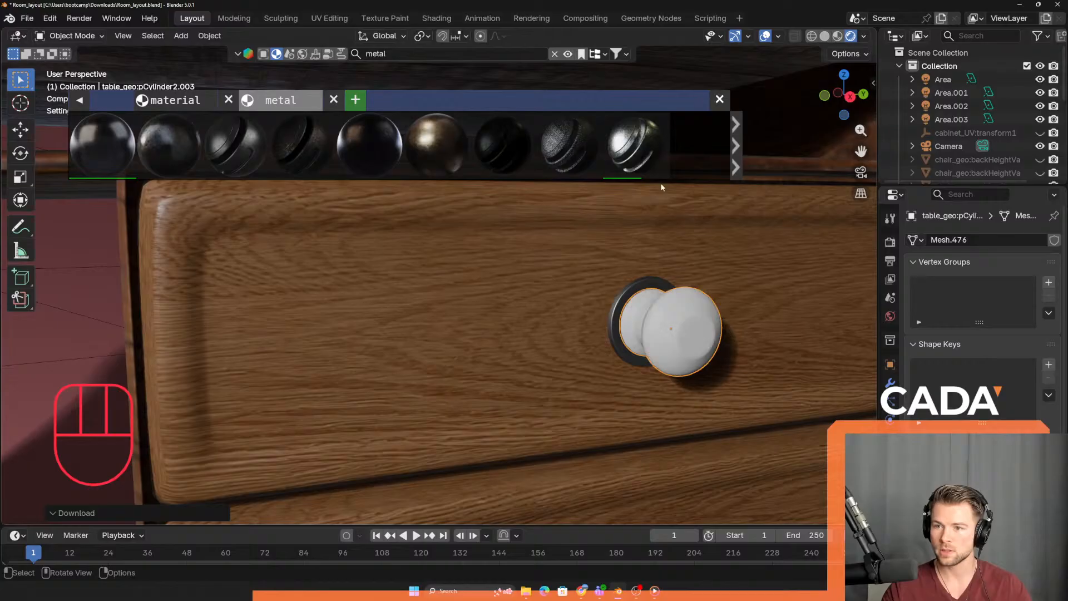
pyautogui.keyDown('shift'); pyautogui.moveTo(654, 347); pyautogui.dragTo(562, 277, button='middle'); pyautogui.keyUp('shift')
pyautogui.scroll(3, 563, 277)
# - Compare the metal materials in the search results and apply the bronze-toned Metal to the upper-right drawer knob
pyautogui.moveTo(557, 143)
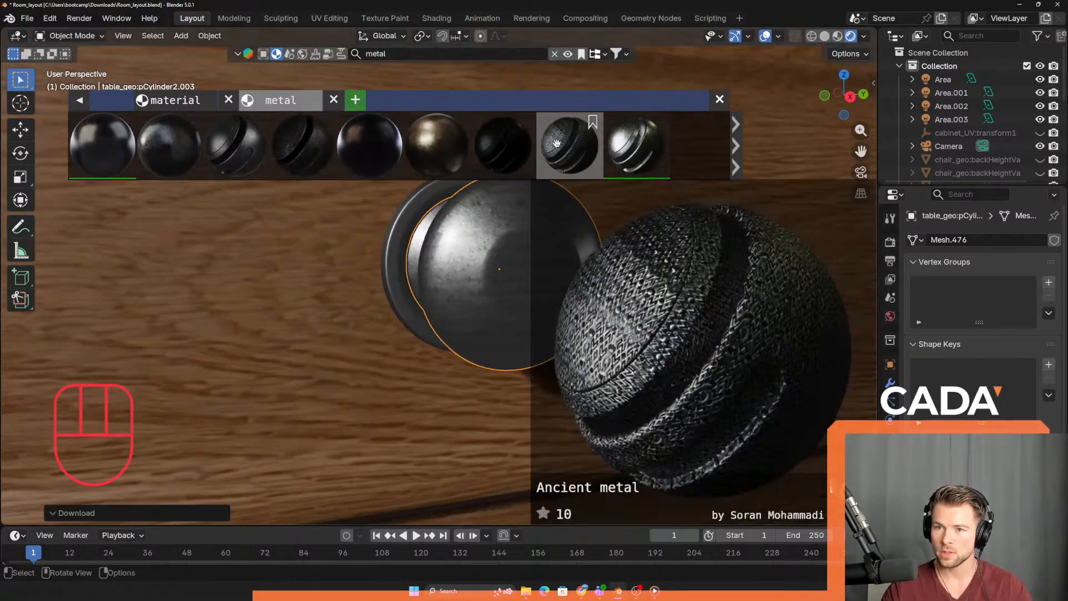
pyautogui.moveTo(461, 139)
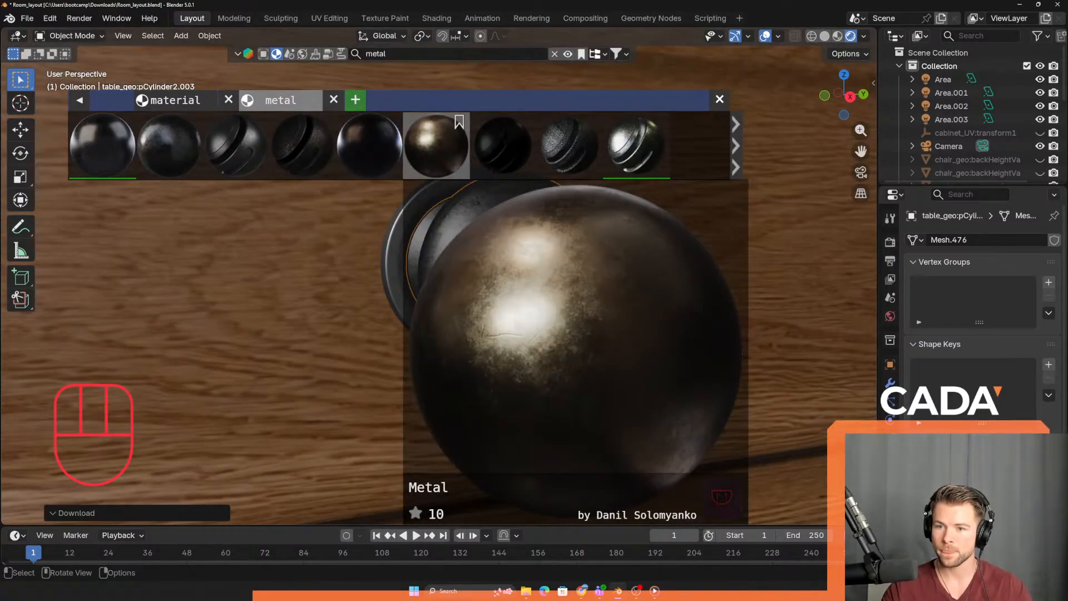
pyautogui.moveTo(367, 146)
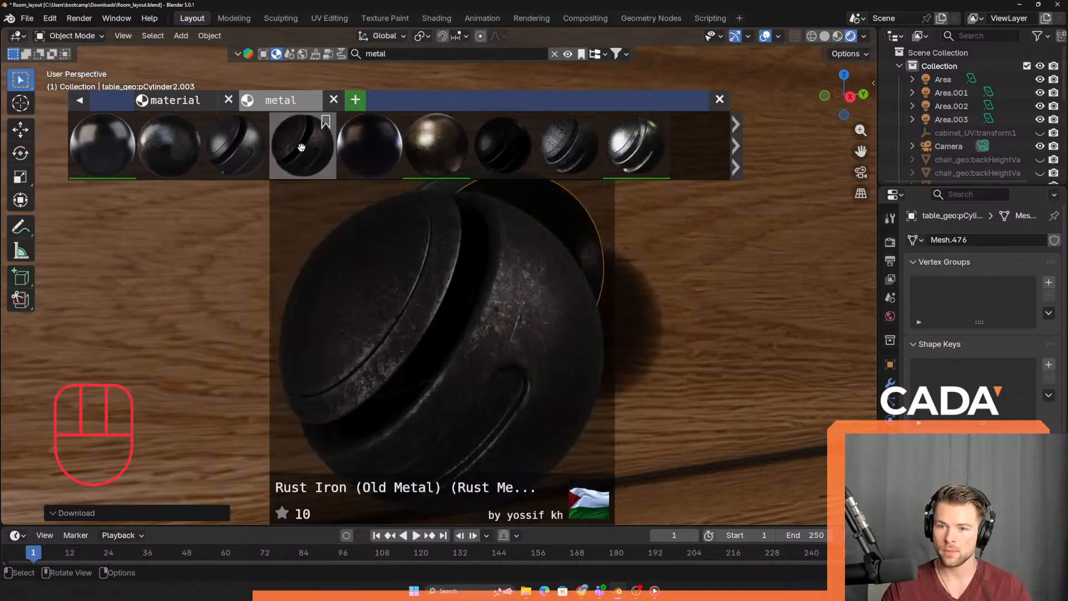
pyautogui.moveTo(231, 160)
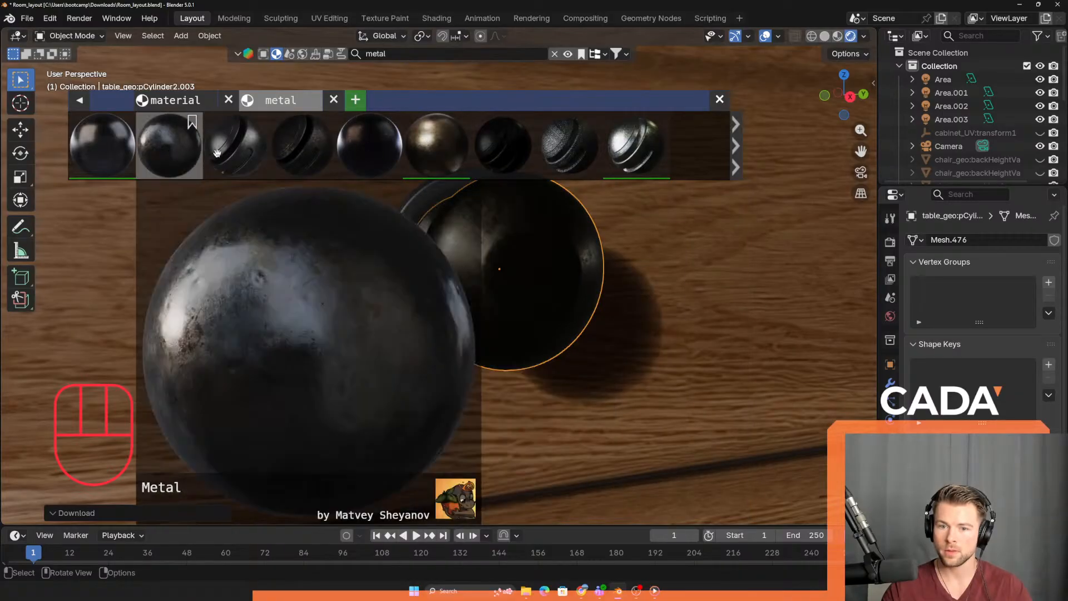
pyautogui.moveTo(461, 161)
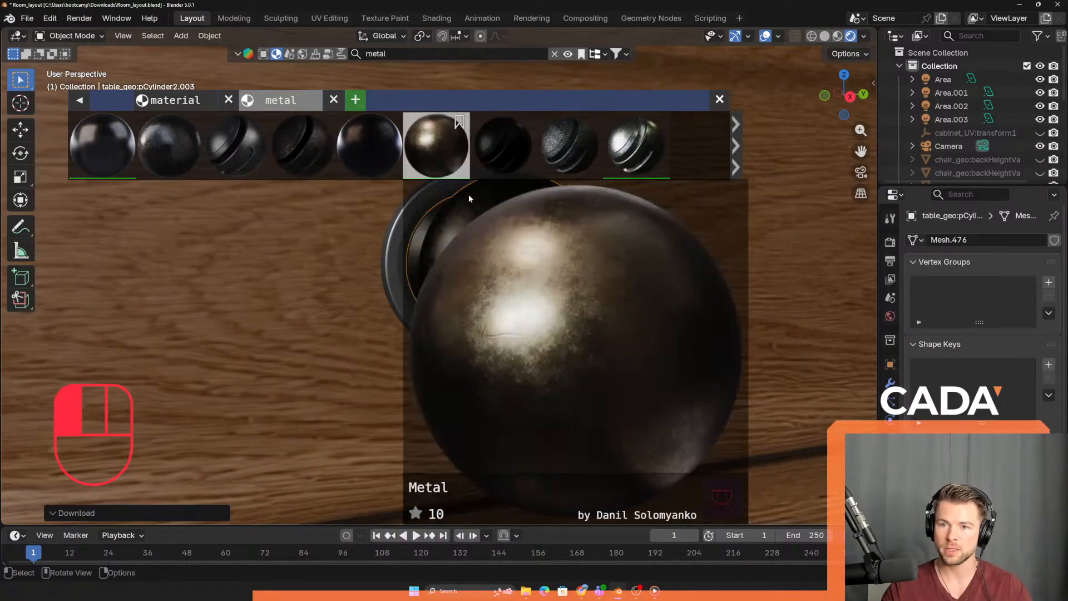
pyautogui.moveTo(509, 158)
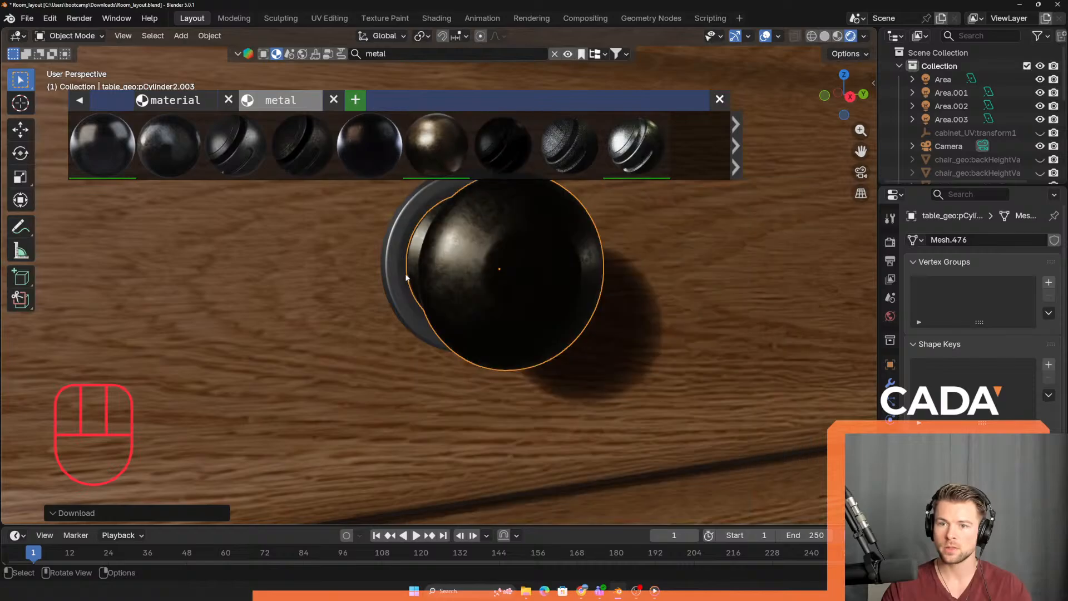
# - Try to apply the bronze-toned Metal to the base plate behind the upper-right knob, and undo the assignment
pyautogui.scroll(-4, 408, 277)
pyautogui.click(426, 251)
pyautogui.click(425, 243)
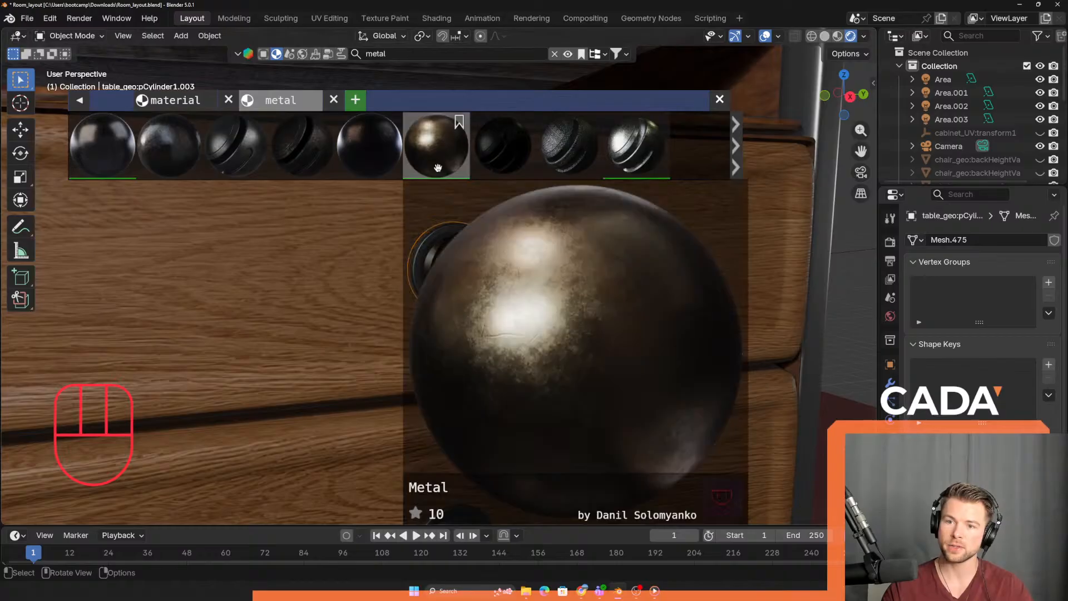
pyautogui.moveTo(437, 163); pyautogui.dragTo(439, 269)
pyautogui.hotkey('ctrl', 'z')
pyautogui.hotkey('ctrl', 'z')
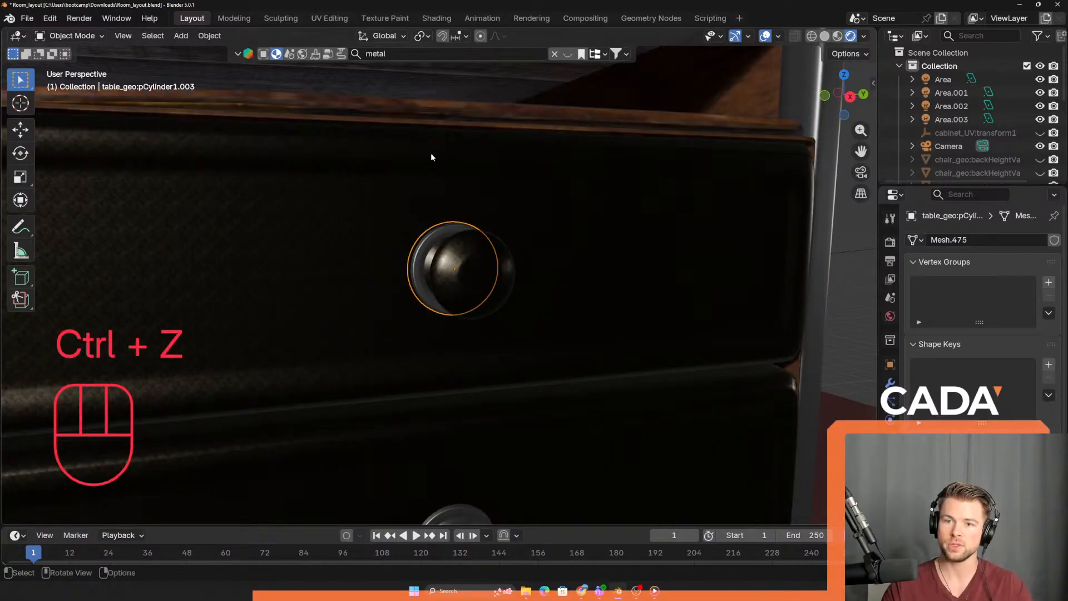
# - Bring back the metal search results and apply the bronze-toned Metal to the upper-right knob's base plate
pyautogui.click(237, 56)
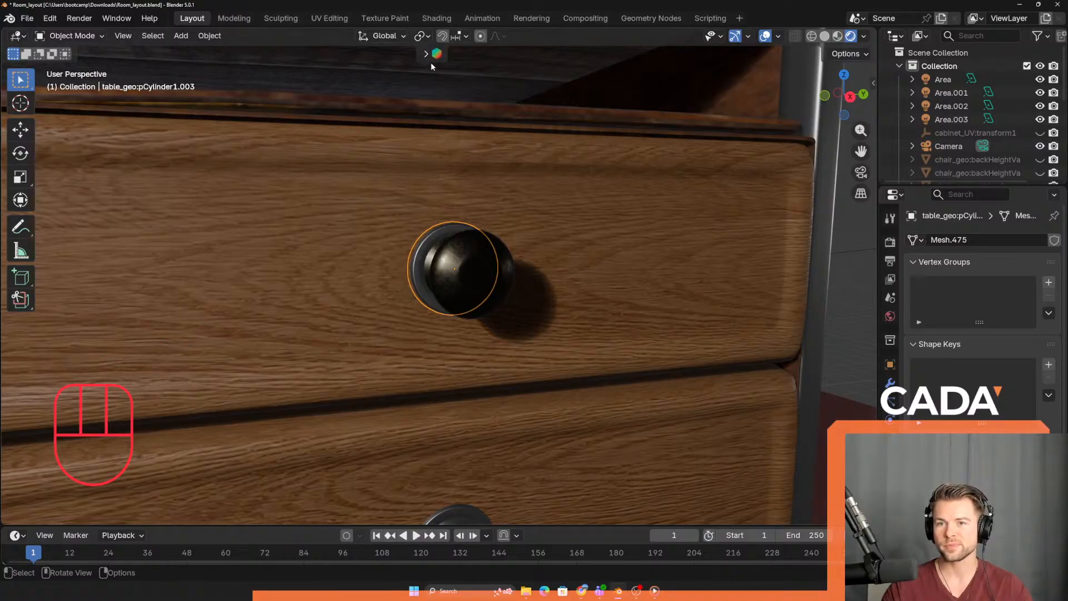
pyautogui.click(422, 55)
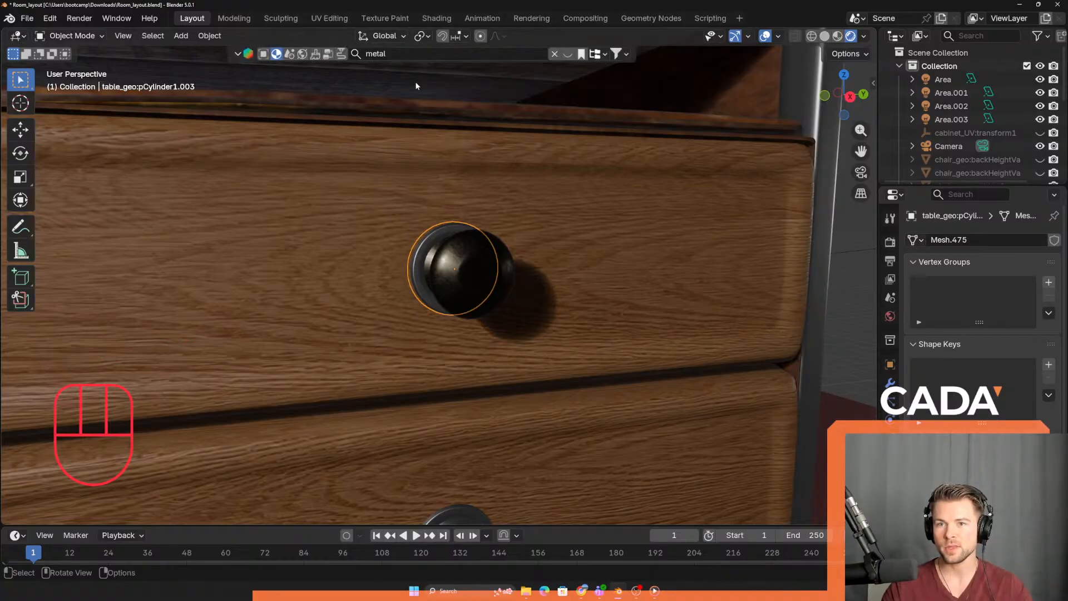
pyautogui.click(238, 55)
pyautogui.click(426, 54)
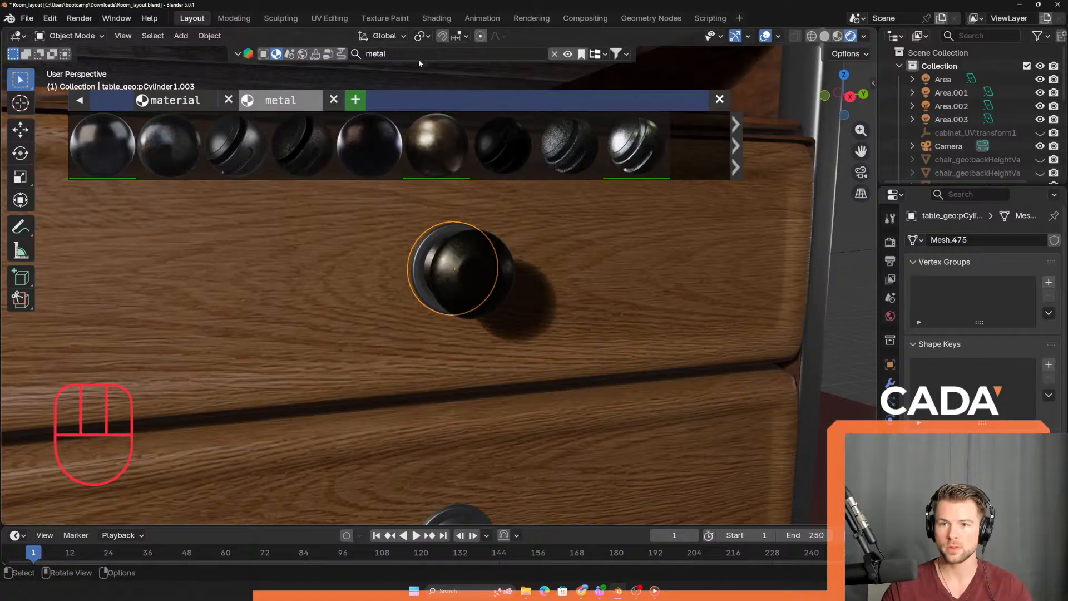
pyautogui.moveTo(437, 141); pyautogui.dragTo(439, 241)
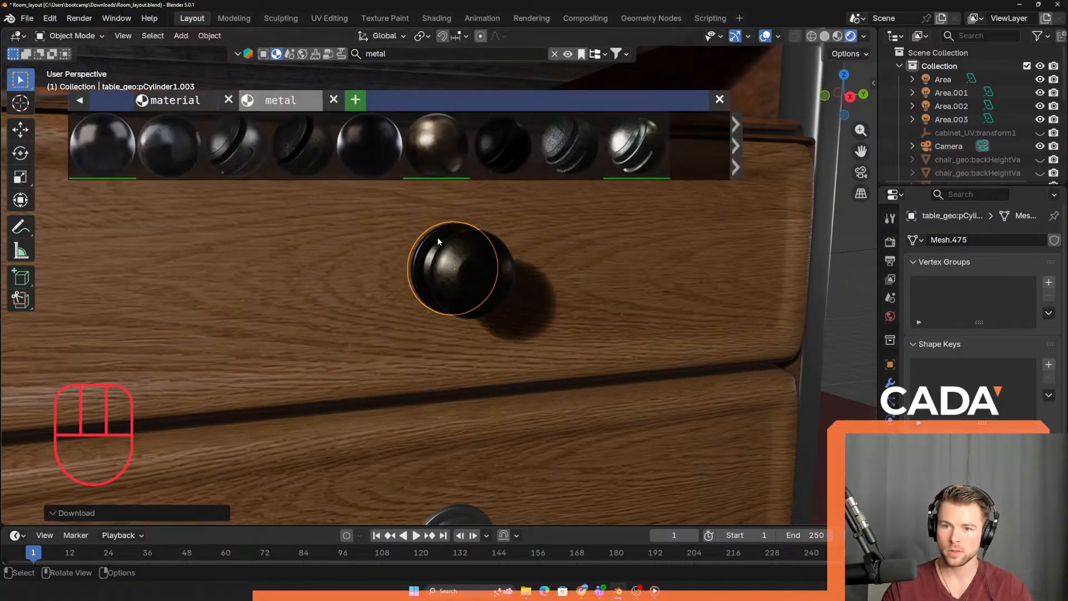
# - Apply the bronze-toned Metal to the lower-right drawer's knob and to its base plate
pyautogui.scroll(-5, 438, 242)
pyautogui.moveTo(453, 301); pyautogui.dragTo(489, 310, button='middle')
pyautogui.scroll(8, 503, 310)
pyautogui.keyDown('shift'); pyautogui.moveTo(624, 304); pyautogui.dragTo(506, 358, button='middle'); pyautogui.keyUp('shift')
pyautogui.click(570, 390)
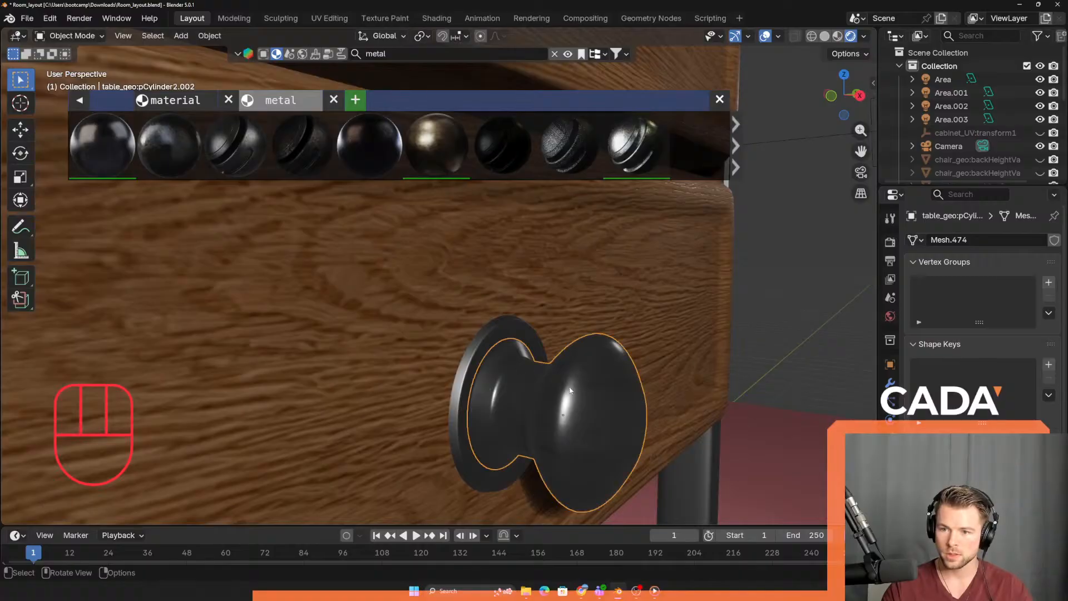
pyautogui.click(436, 146)
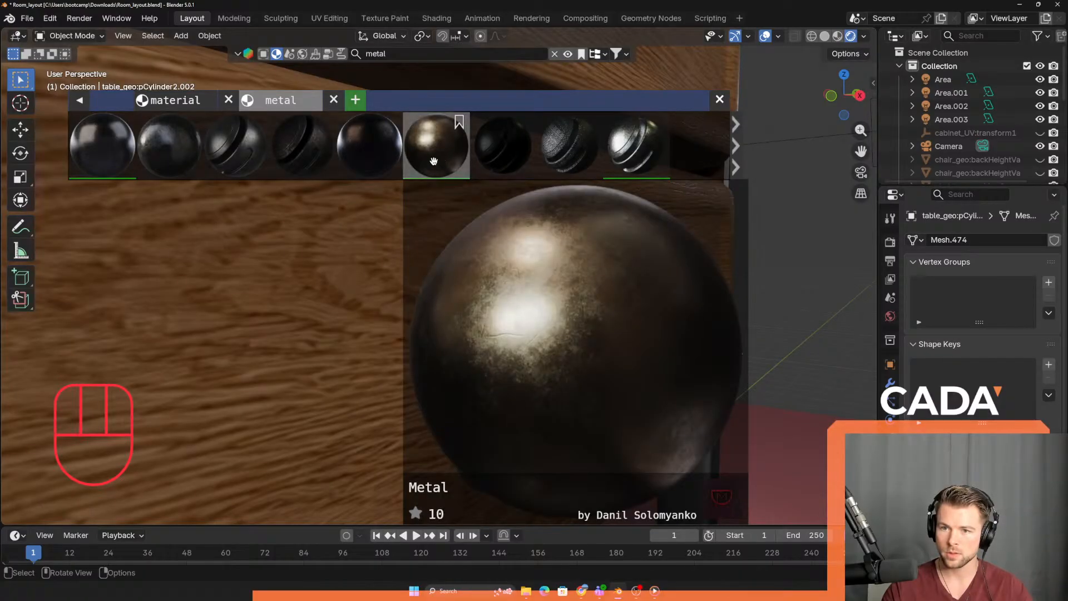
pyautogui.moveTo(434, 161); pyautogui.dragTo(493, 406)
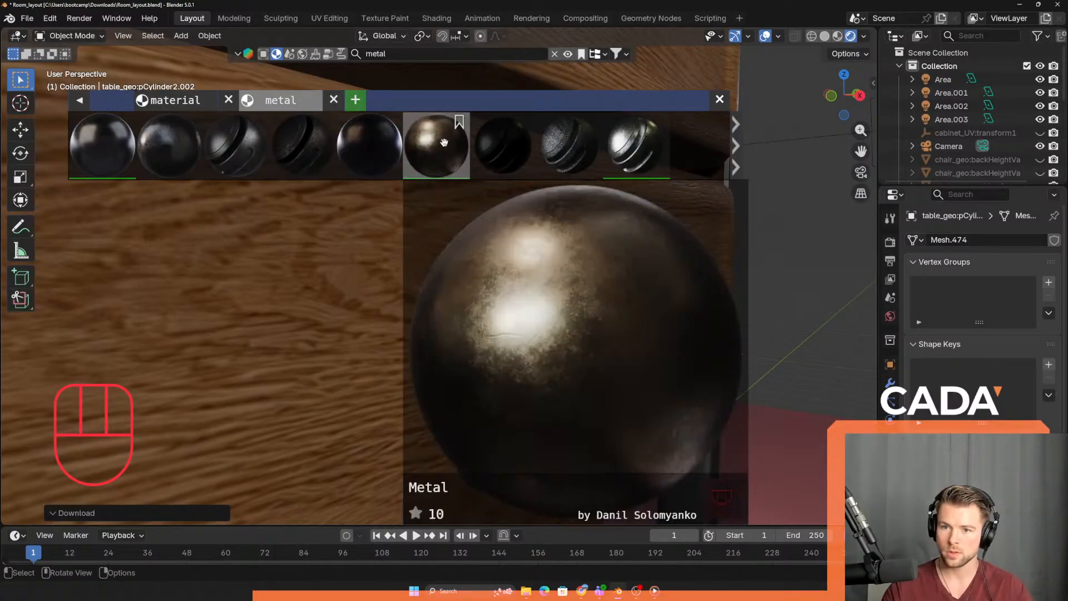
pyautogui.click(472, 362)
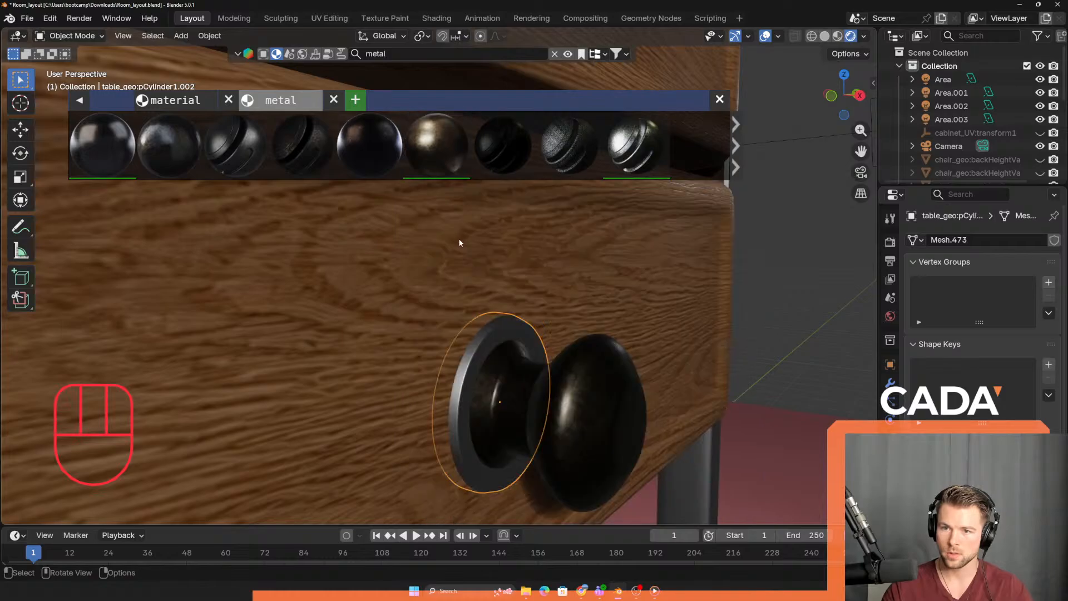
pyautogui.moveTo(436, 145); pyautogui.dragTo(477, 345)
# - Apply the same bronze-toned Metal to the knob on the desk's upper-left drawer
pyautogui.scroll(-5, 521, 325)
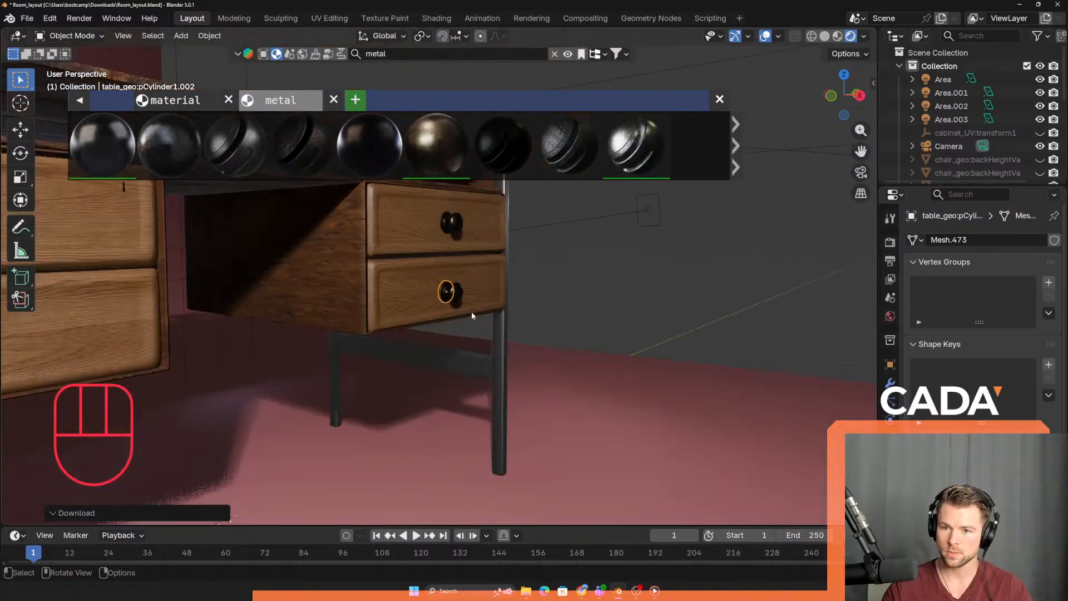
pyautogui.keyDown('shift'); pyautogui.moveTo(431, 286); pyautogui.dragTo(612, 320, button='middle'); pyautogui.keyUp('shift')
pyautogui.moveTo(458, 302); pyautogui.dragTo(426, 286)
pyautogui.scroll(5, 426, 285)
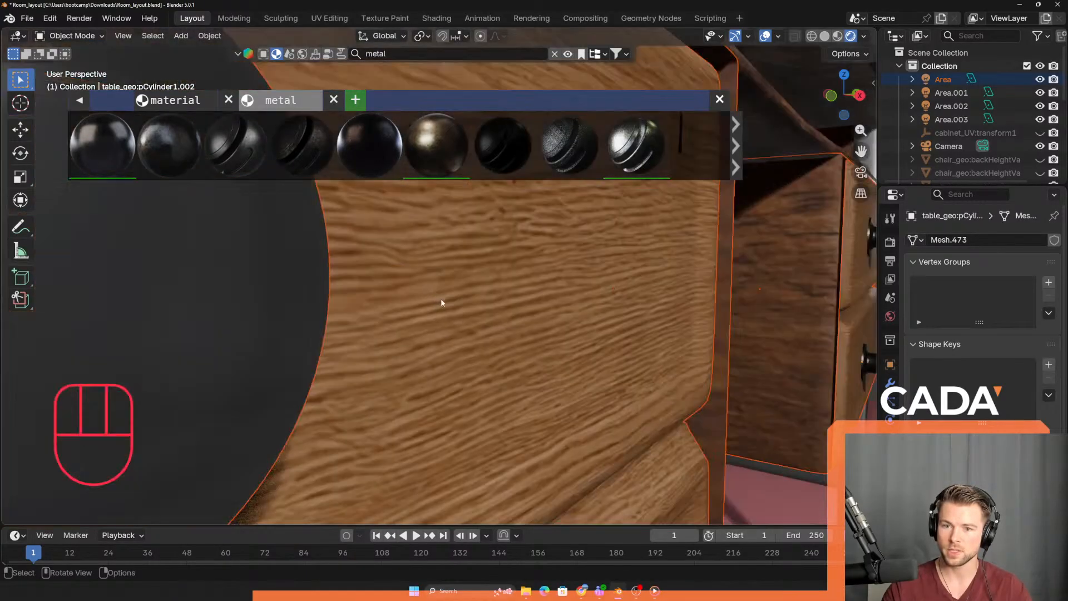
pyautogui.keyDown('shift'); pyautogui.moveTo(441, 300); pyautogui.dragTo(560, 302, button='middle'); pyautogui.keyUp('shift')
pyautogui.scroll(-4, 559, 302)
pyautogui.click(587, 279)
pyautogui.click(436, 150)
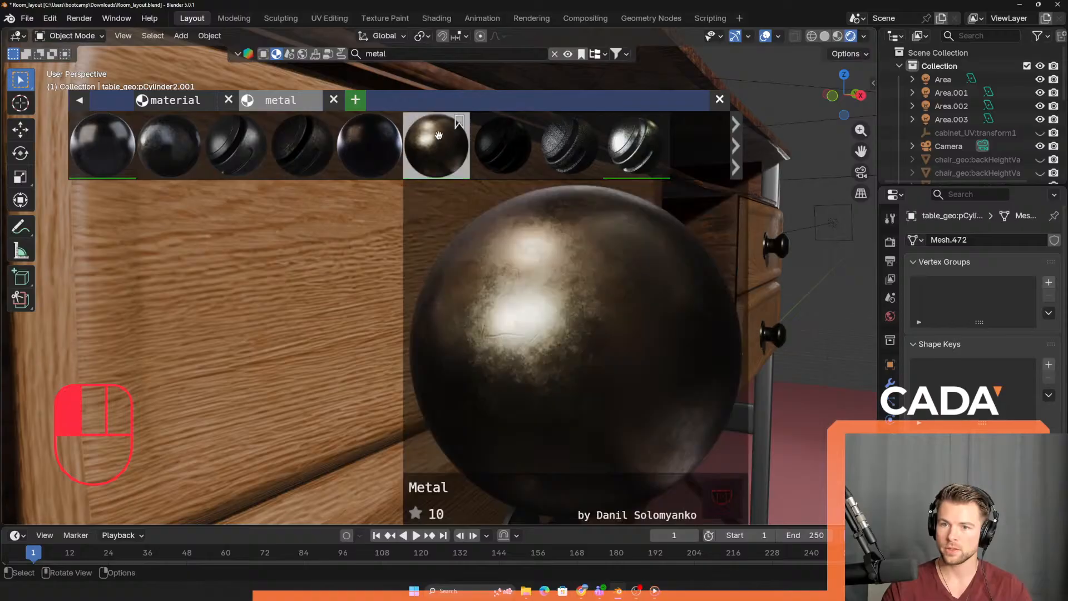
pyautogui.moveTo(434, 149); pyautogui.dragTo(547, 244)
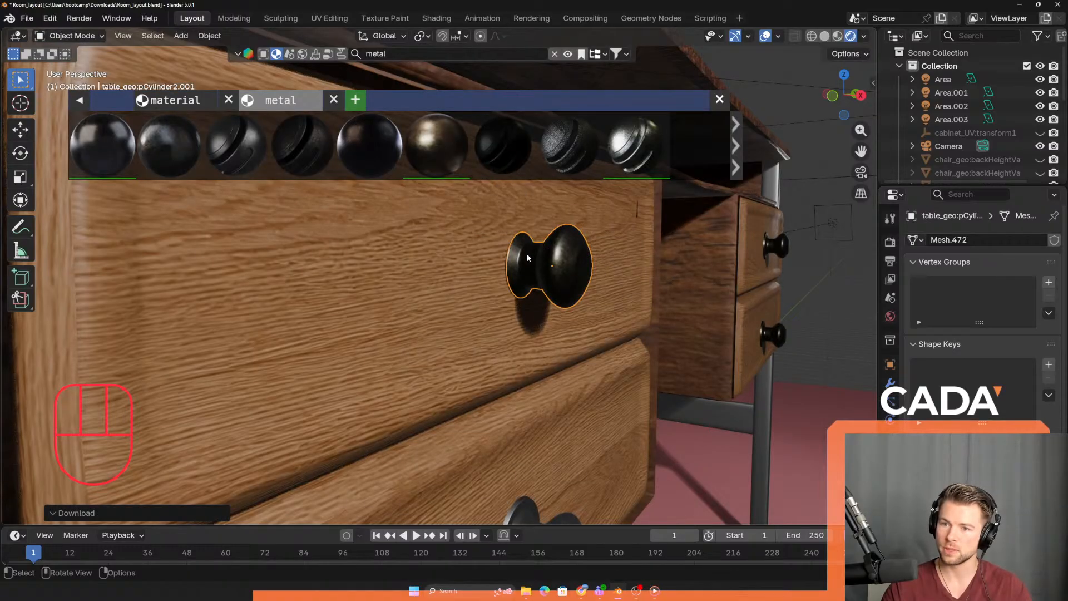
# - Apply the bronze-toned Metal to the lower-left drawer's knob and its base plate
pyautogui.keyDown('shift'); pyautogui.moveTo(550, 462); pyautogui.dragTo(520, 278, button='middle'); pyautogui.keyUp('shift')
pyautogui.click(467, 195)
pyautogui.keyDown('shift'); pyautogui.moveTo(467, 196); pyautogui.dragTo(493, 256, button='middle'); pyautogui.keyUp('shift')
pyautogui.keyDown('shift'); pyautogui.click(494, 274); pyautogui.keyUp('shift')
pyautogui.moveTo(441, 136)
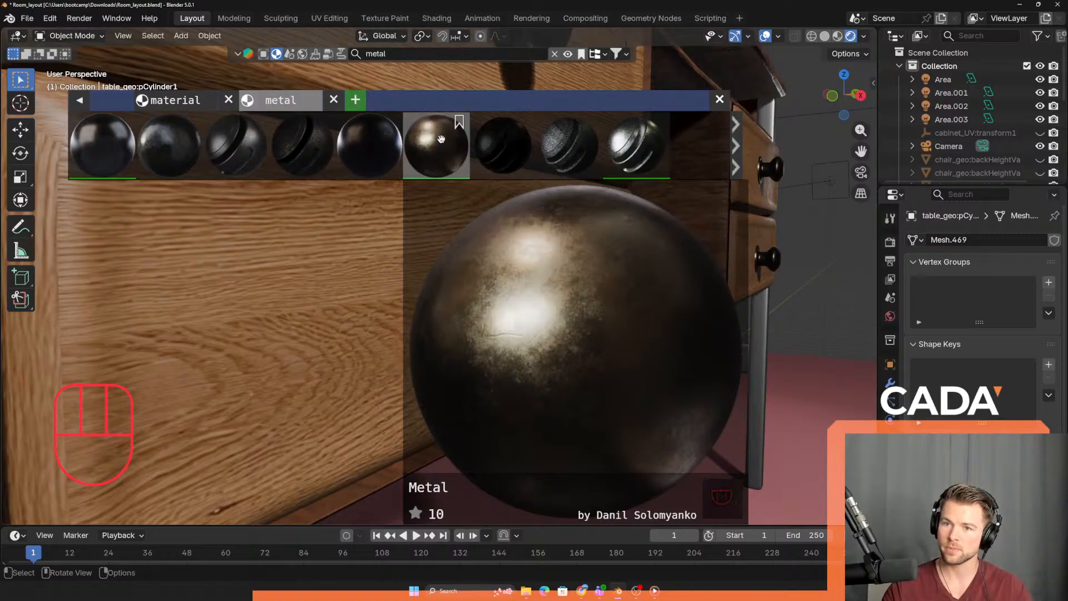
pyautogui.moveTo(441, 139); pyautogui.dragTo(491, 283)
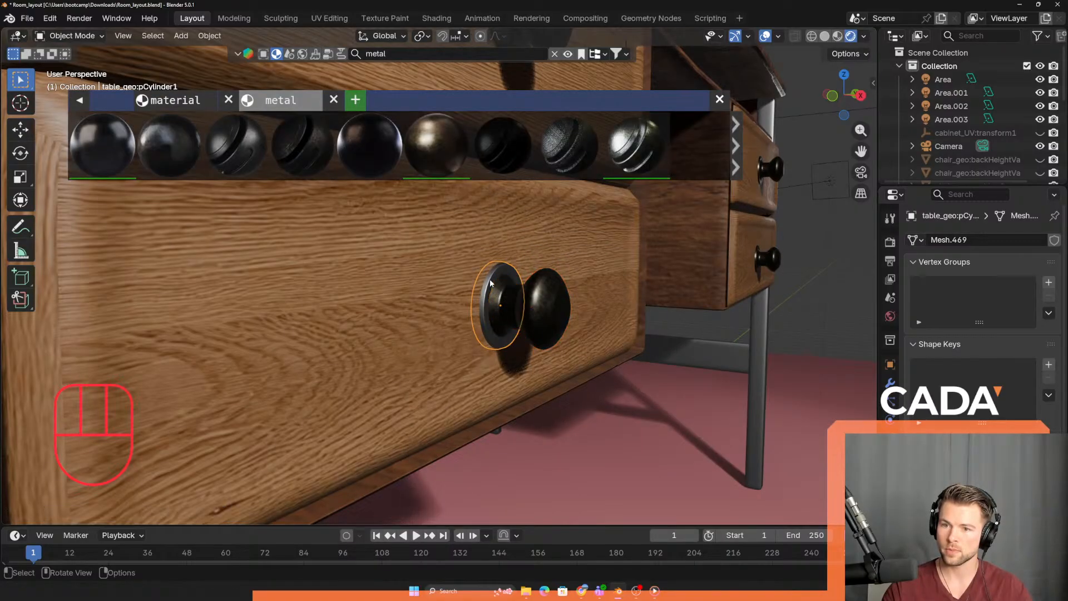
pyautogui.moveTo(436, 139)
pyautogui.moveTo(436, 139); pyautogui.dragTo(488, 277)
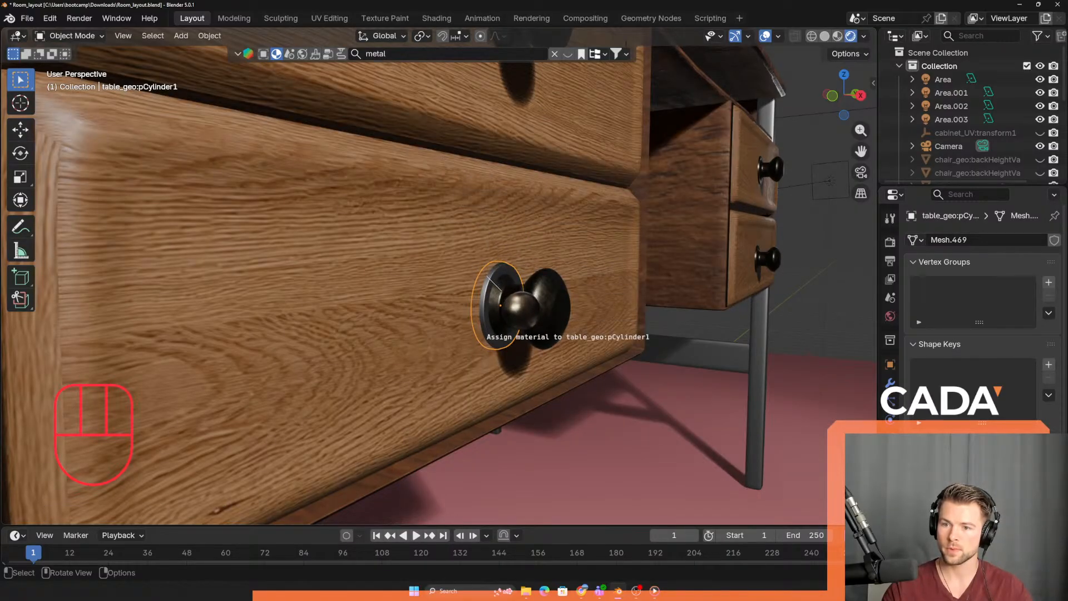
# - Look through the scene camera and examine how the whole desk looks with its metal knobs
pyautogui.scroll(-9, 493, 282)
pyautogui.moveTo(526, 252); pyautogui.dragTo(365, 257, button='middle')
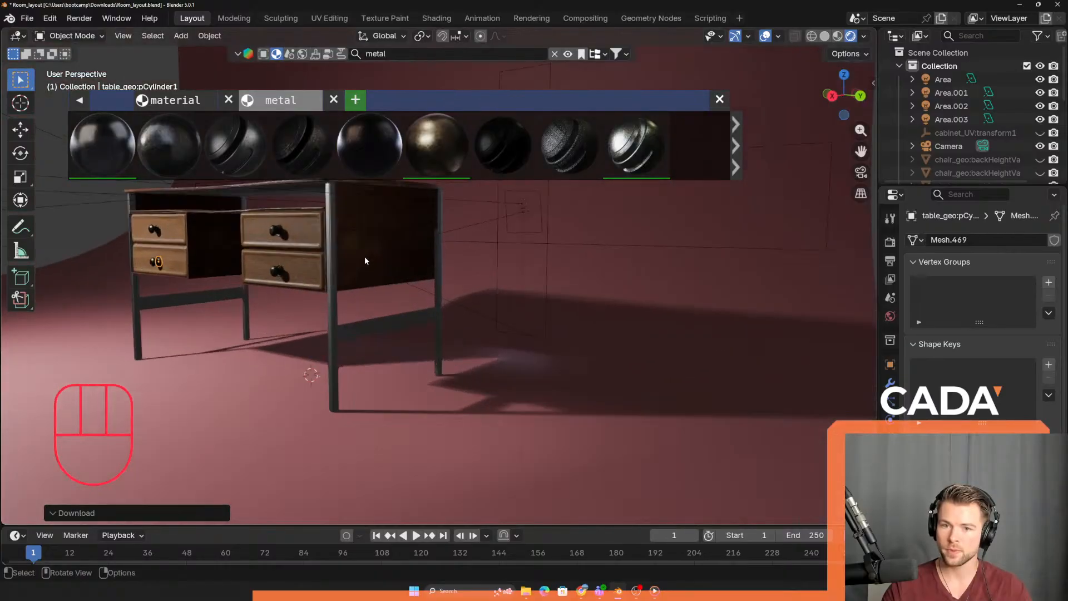
pyautogui.scroll(1, 365, 256)
pyautogui.click(861, 172)
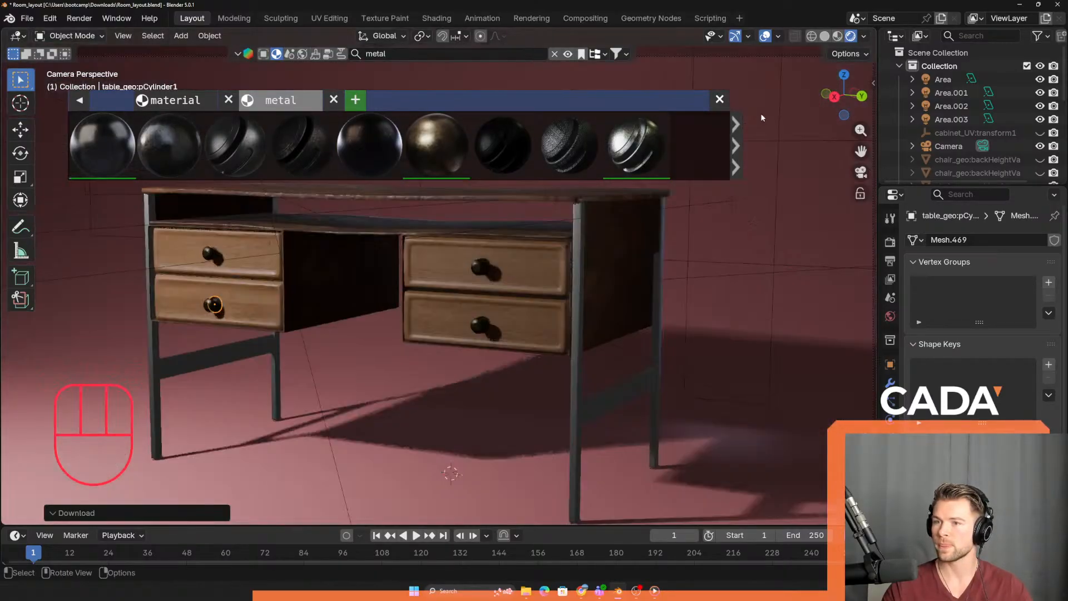
pyautogui.click(340, 381)
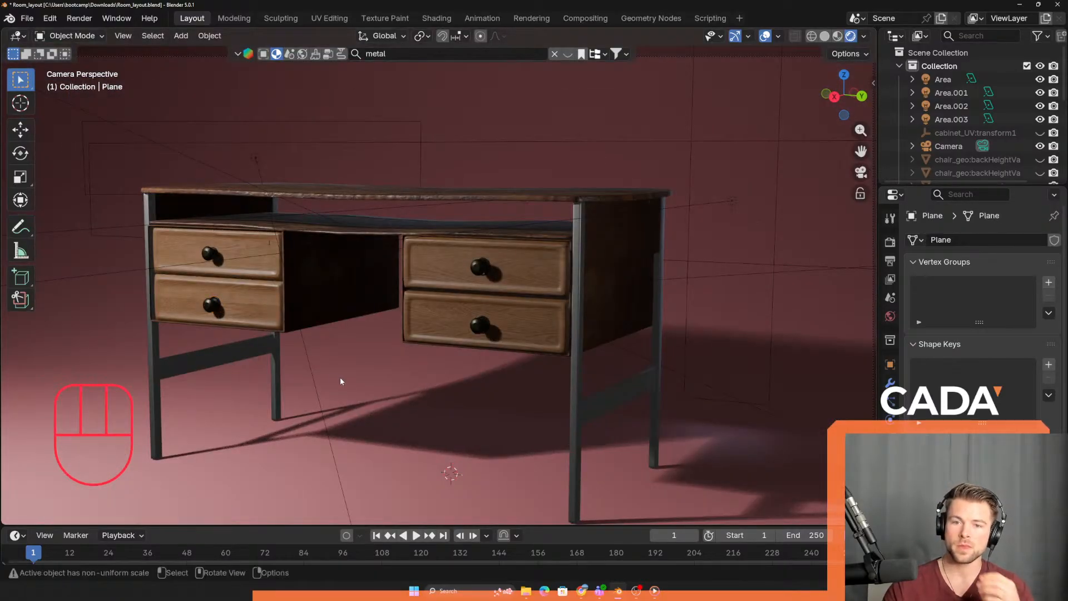
pyautogui.click(861, 173)
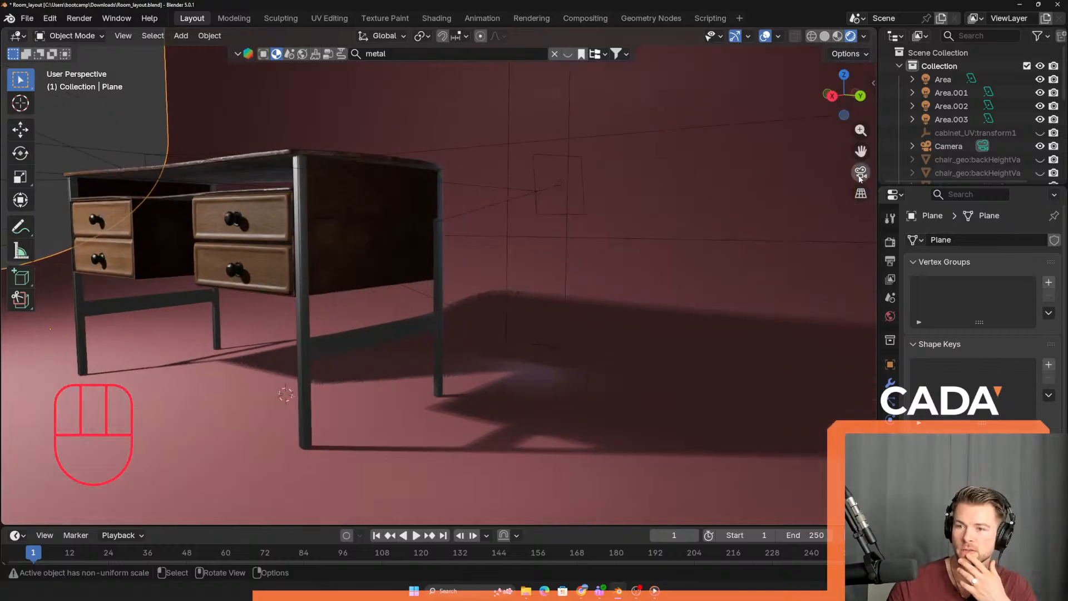
pyautogui.click(861, 173)
pyautogui.scroll(-3, 549, 266)
pyautogui.scroll(2, 546, 267)
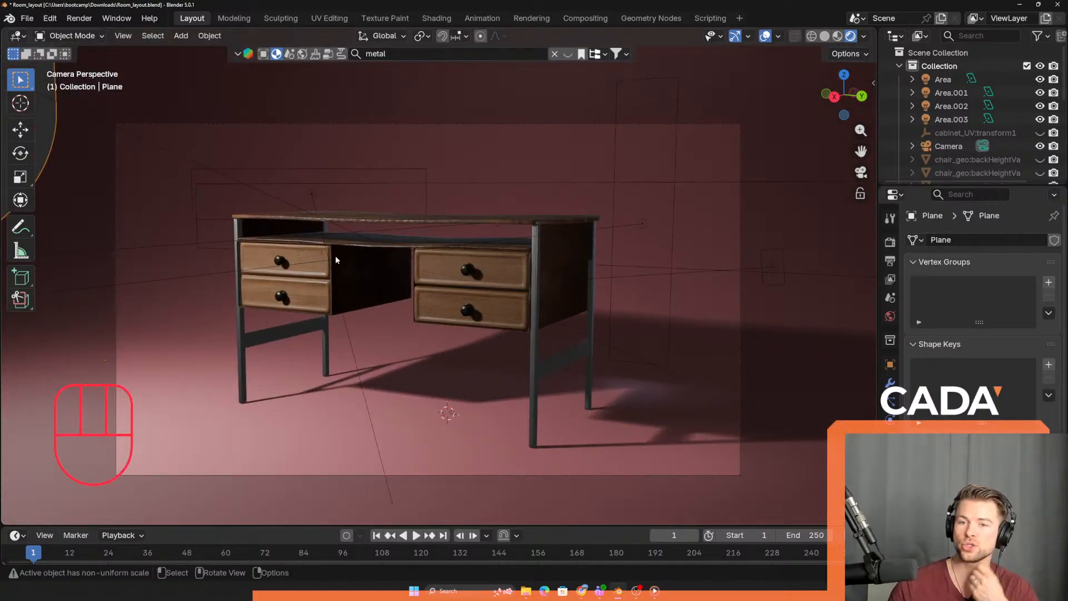
# - Select the desk's front-right leg, rerun the material search for "metal", and save the file
pyautogui.click(538, 280)
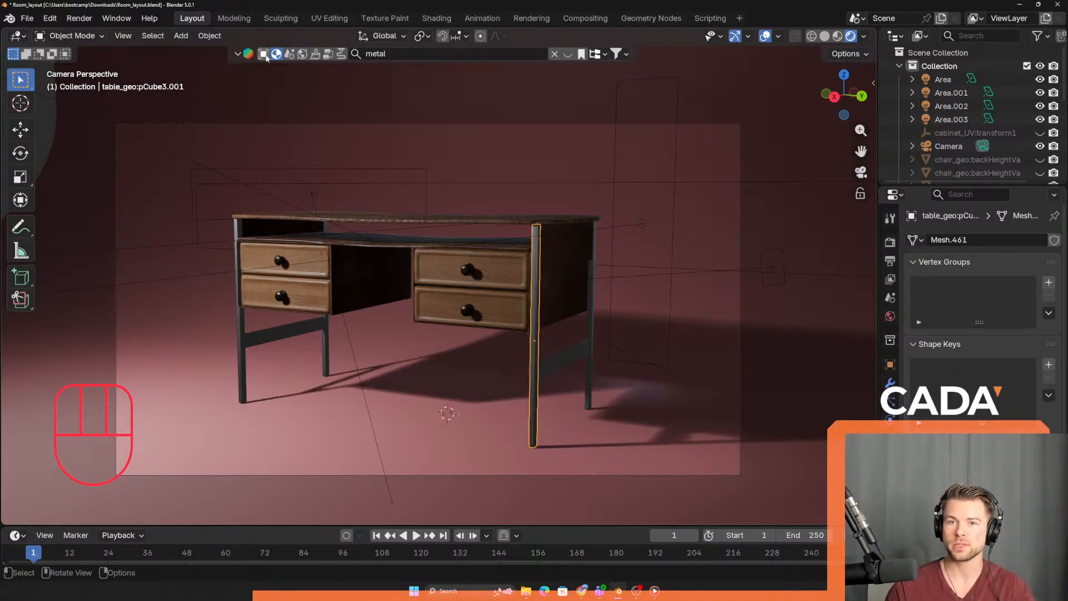
pyautogui.click(406, 53)
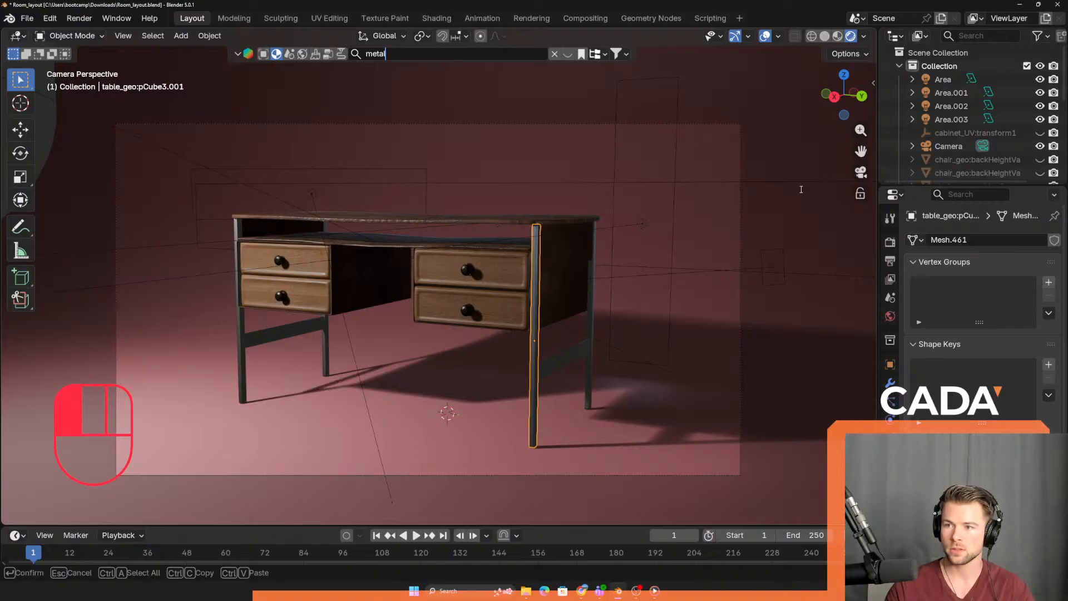
pyautogui.click(740, 223)
pyautogui.scroll(-1, 668, 235)
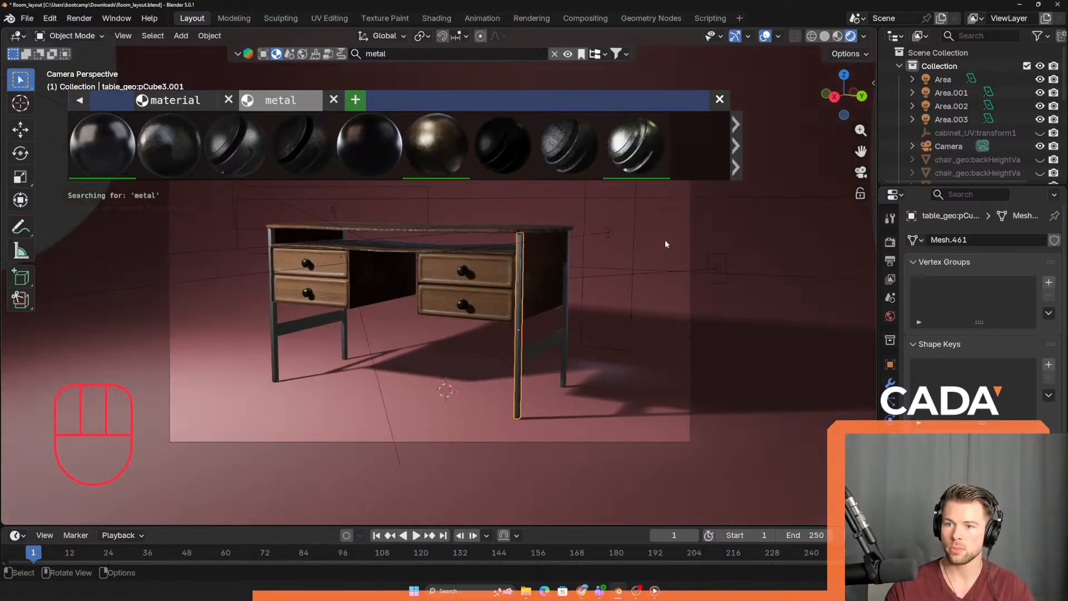
pyautogui.hotkey('ctrl', 's')
# - Apply the shiny silver Metal material, the last one in the search results, to the front-right desk leg
pyautogui.moveTo(634, 262); pyautogui.dragTo(573, 314, button='middle')
pyautogui.scroll(4, 535, 343)
pyautogui.keyDown('shift'); pyautogui.moveTo(501, 271); pyautogui.dragTo(470, 261, button='middle'); pyautogui.keyUp('shift')
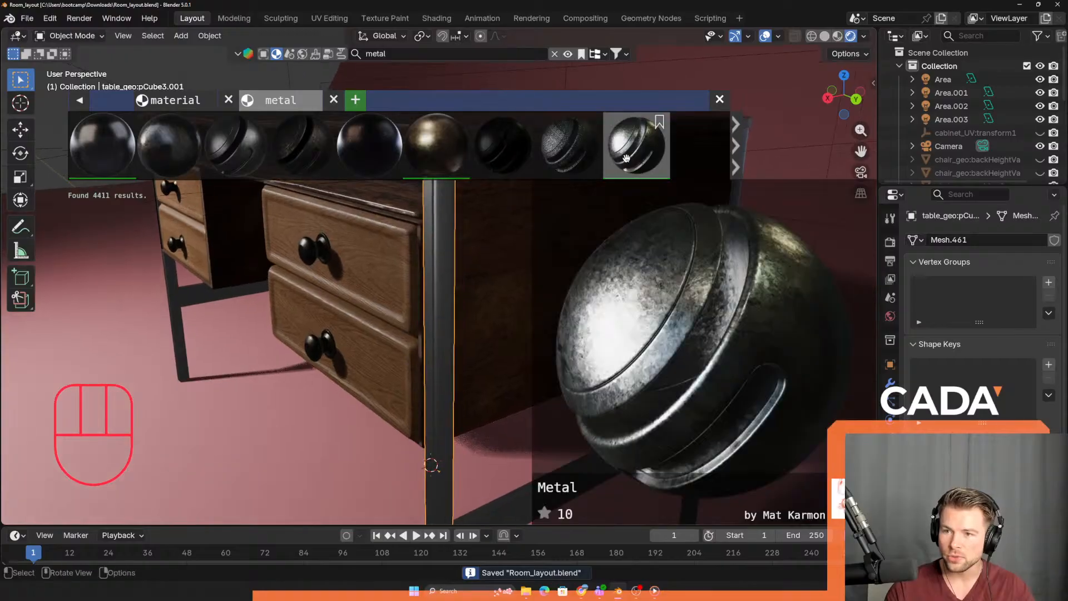
pyautogui.moveTo(634, 147); pyautogui.dragTo(502, 278)
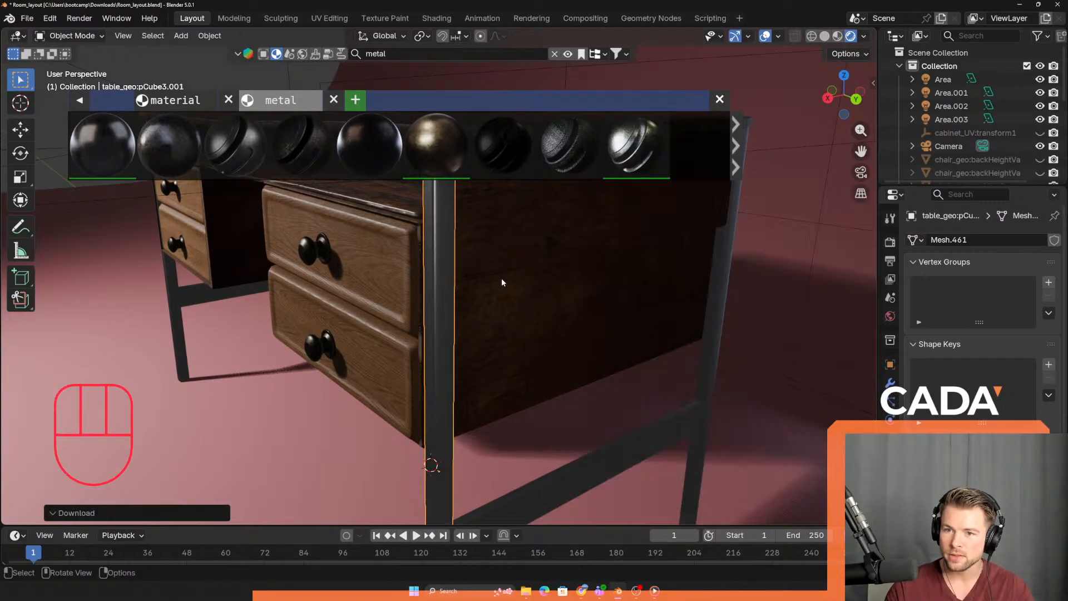
pyautogui.moveTo(502, 278); pyautogui.dragTo(461, 352, button='middle')
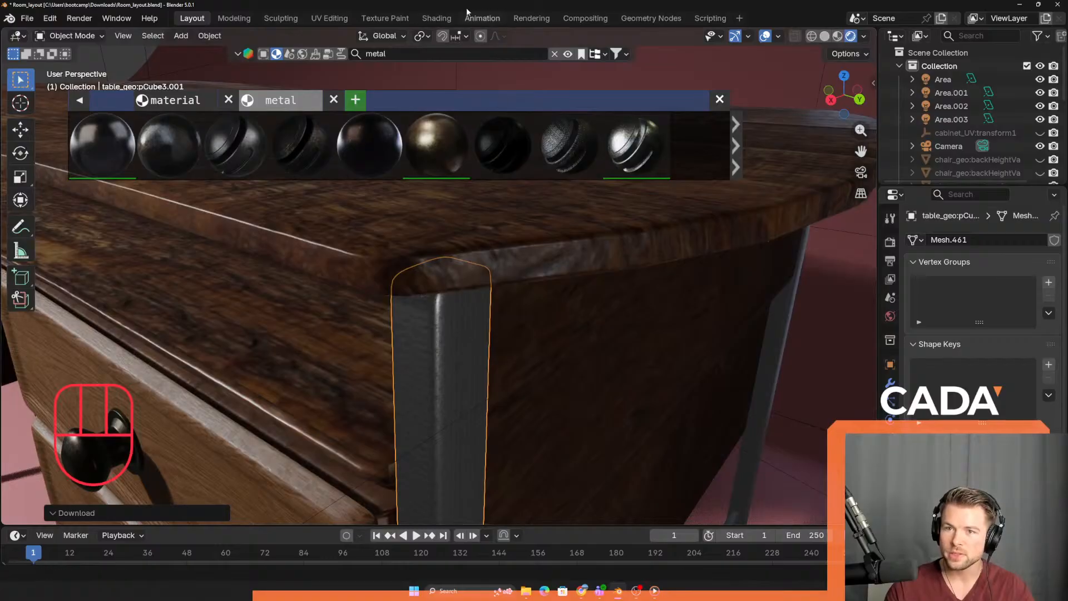
# - Scale down the front-right leg's UVs and move them over the texture image in the UV editor
pyautogui.click(325, 22)
pyautogui.scroll(-4, 339, 227)
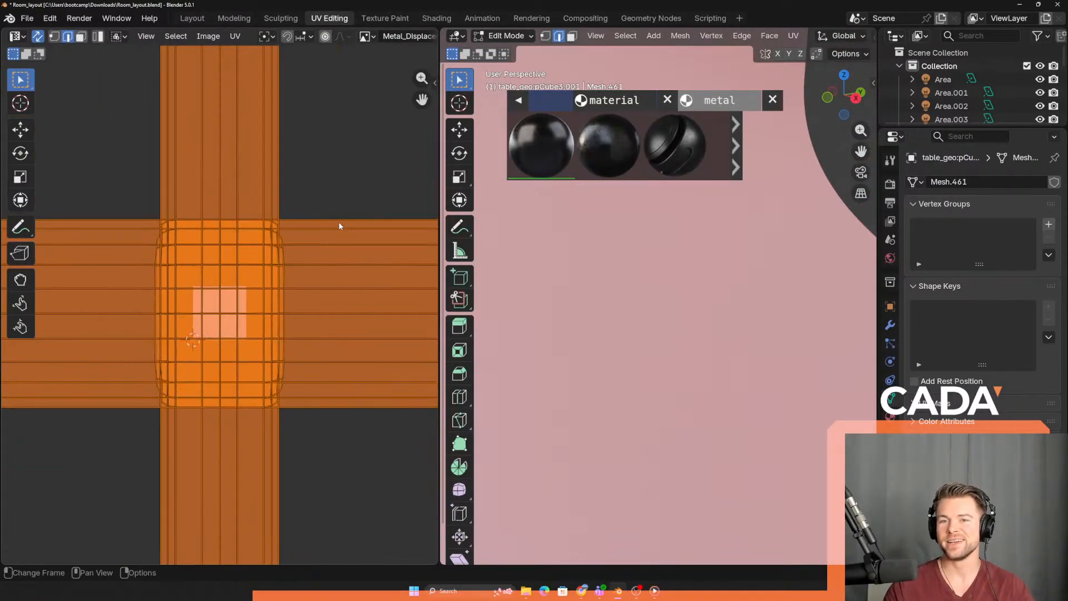
pyautogui.scroll(-3, 320, 318)
pyautogui.scroll(2, 395, 358)
pyautogui.press('s')
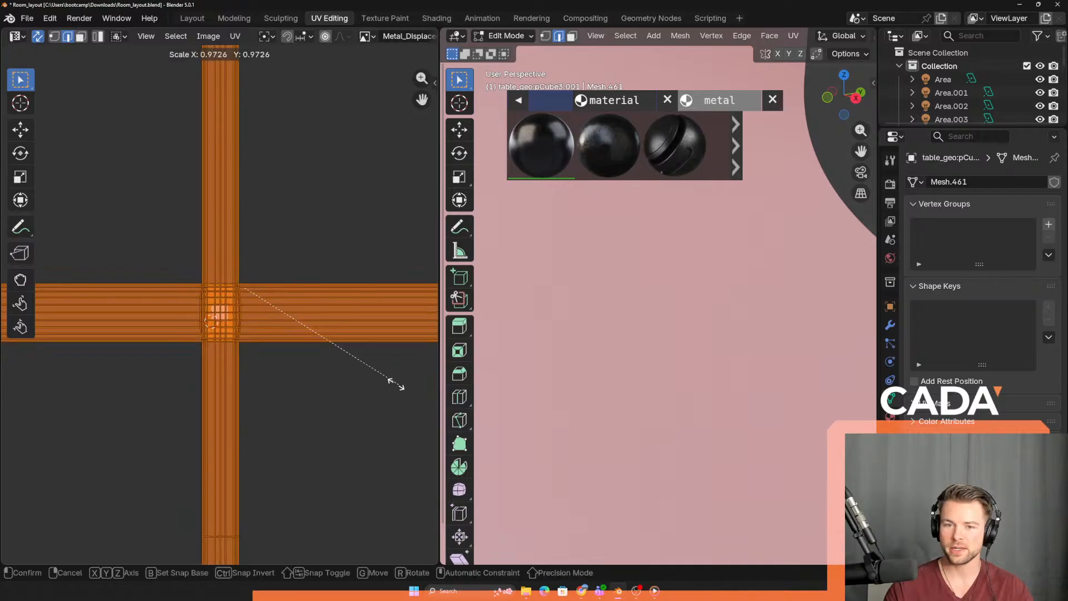
pyautogui.click(255, 304)
pyautogui.scroll(7, 257, 301)
pyautogui.press('g')
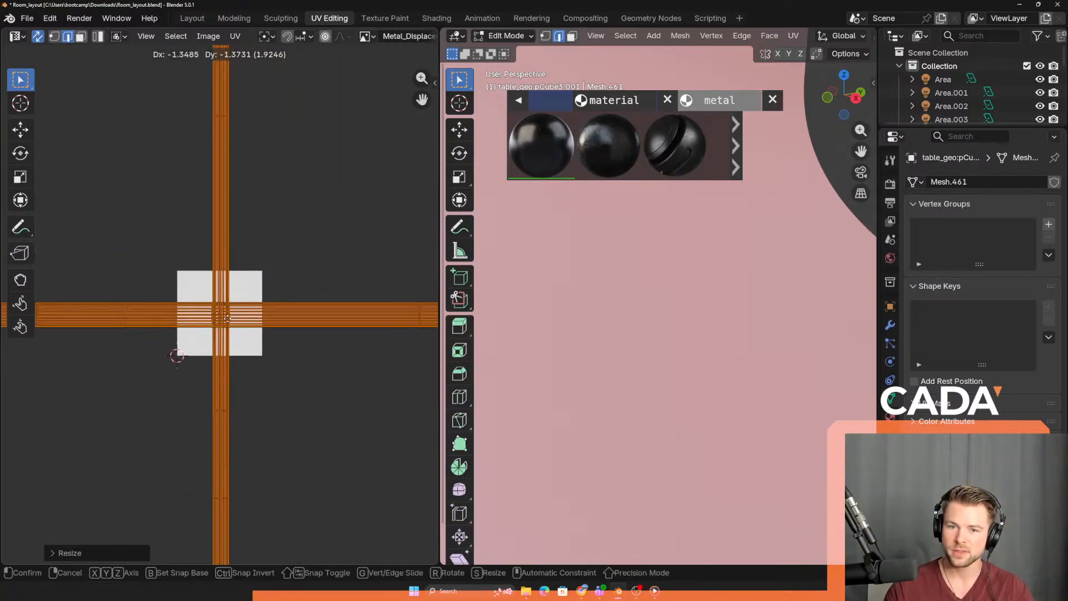
pyautogui.click(229, 307)
# - Select the front-right leg's entire mesh, shrink its UVs further and recentre them on the texture image
pyautogui.scroll(-3, 751, 288)
pyautogui.moveTo(751, 288); pyautogui.dragTo(701, 305, button='middle')
pyautogui.scroll(-5, 696, 297)
pyautogui.scroll(5, 629, 312)
pyautogui.scroll(3, 739, 306)
pyautogui.scroll(2, 716, 312)
pyautogui.scroll(-4, 716, 313)
pyautogui.scroll(4, 726, 290)
pyautogui.scroll(-1, 701, 304)
pyautogui.click(589, 323)
pyautogui.scroll(1, 590, 322)
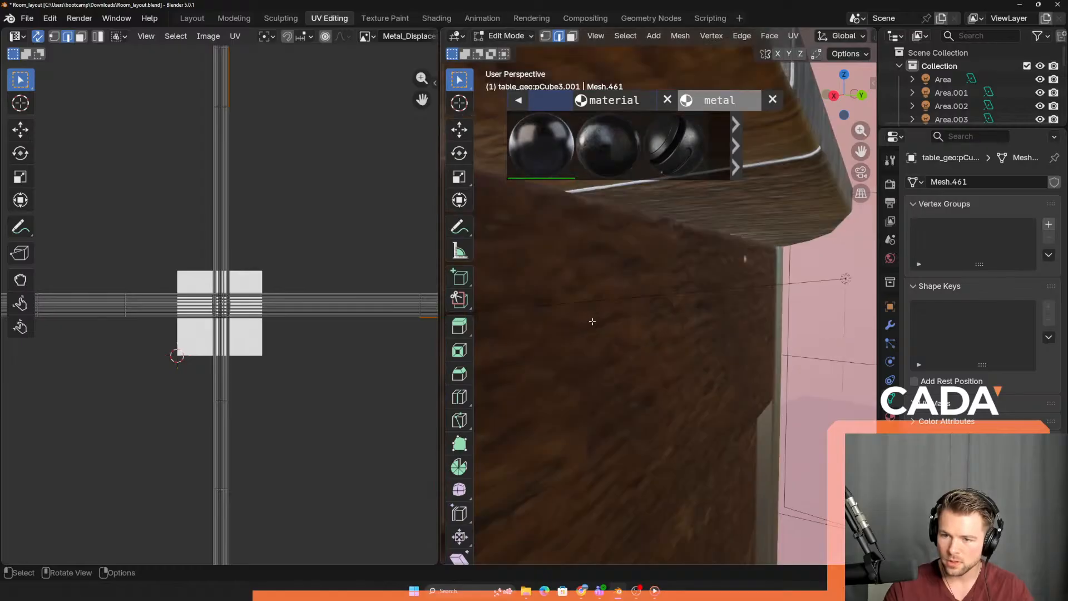
pyautogui.scroll(-1, 593, 321)
pyautogui.moveTo(596, 320); pyautogui.dragTo(695, 288, button='middle')
pyautogui.scroll(3, 690, 295)
pyautogui.click(695, 287)
pyautogui.press('a')
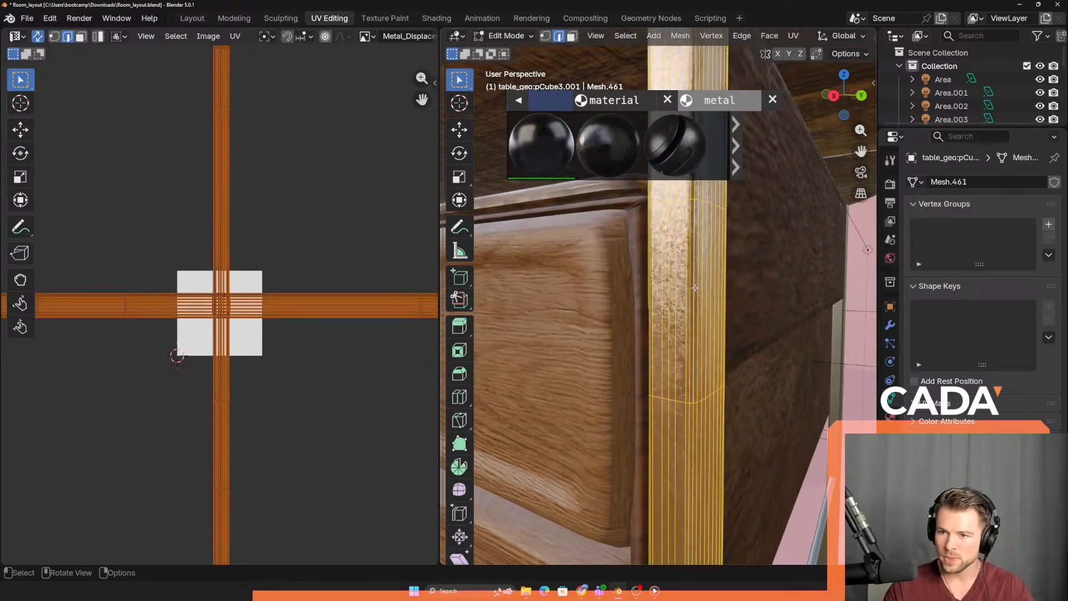
pyautogui.press('s')
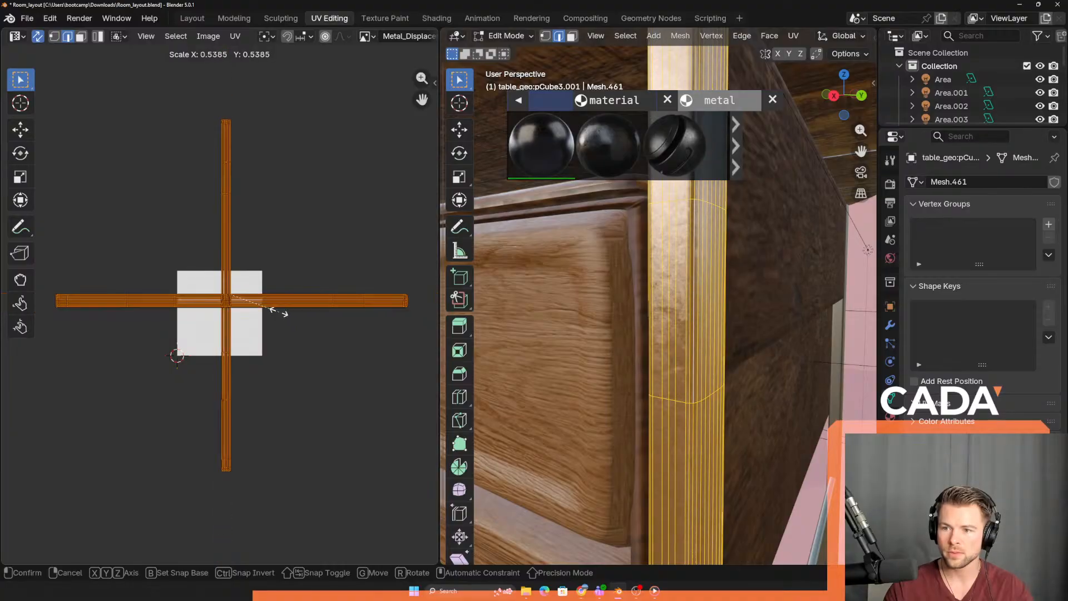
pyautogui.click(262, 304)
pyautogui.press('g')
pyautogui.click(258, 314)
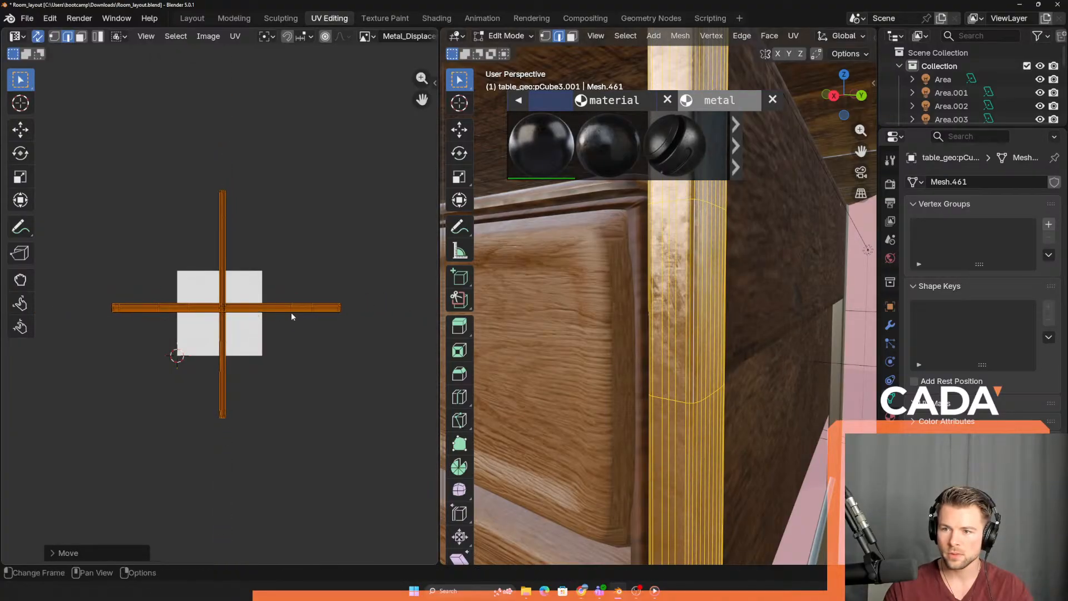
# - Return to Object Mode and replace the front-right leg's material with the dark Metal, first in the search results
pyautogui.click(292, 316)
pyautogui.scroll(-10, 782, 335)
pyautogui.press('Tab')
pyautogui.click(694, 339)
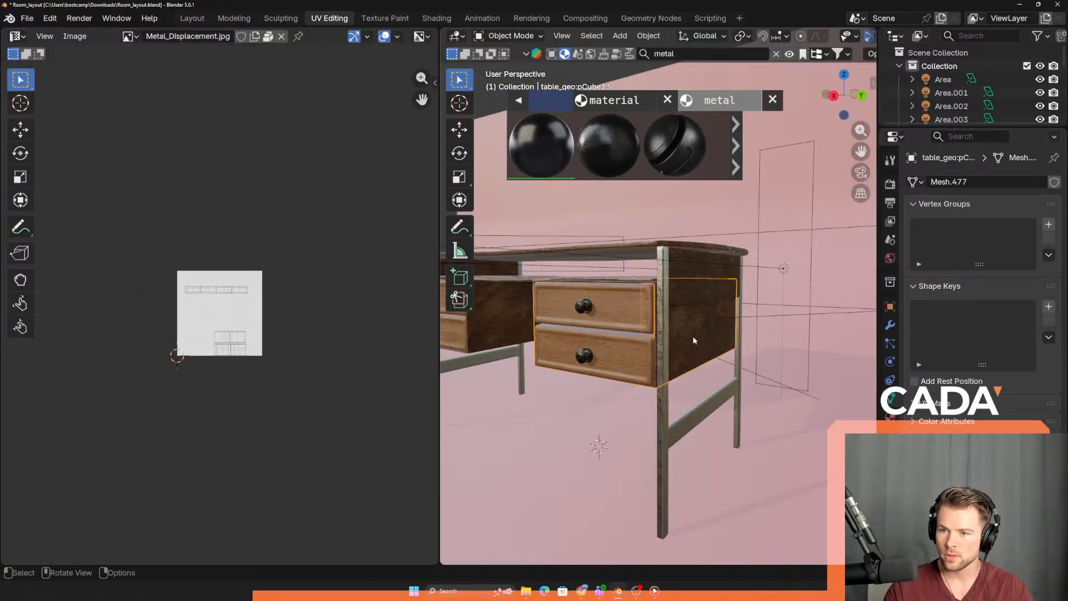
pyautogui.click(668, 332)
pyautogui.scroll(6, 668, 331)
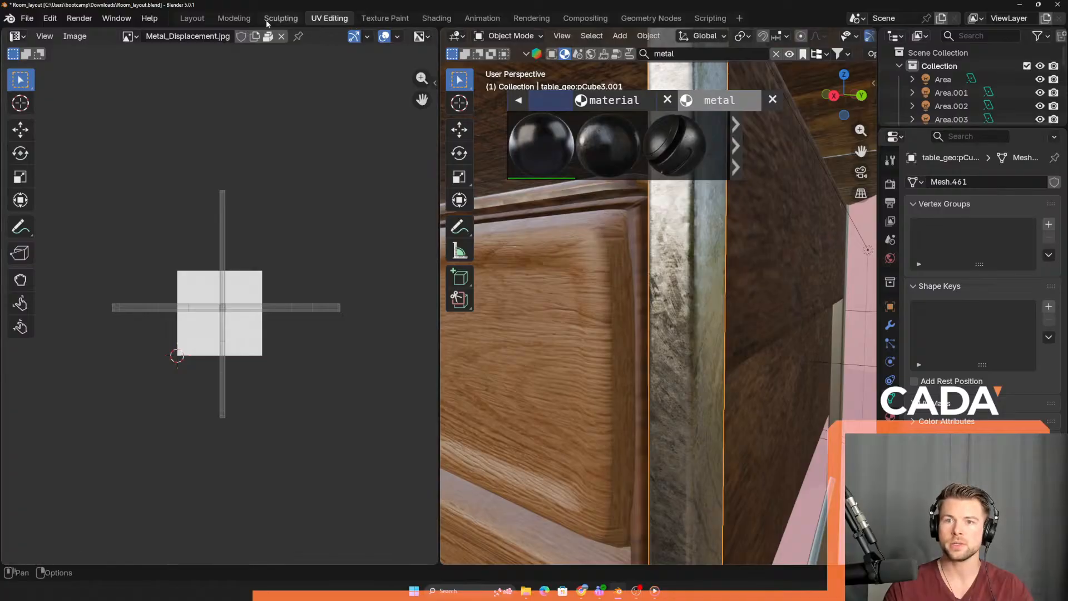
pyautogui.click(191, 20)
pyautogui.keyDown('shift'); pyautogui.moveTo(509, 329); pyautogui.dragTo(583, 253, button='middle'); pyautogui.keyUp('shift')
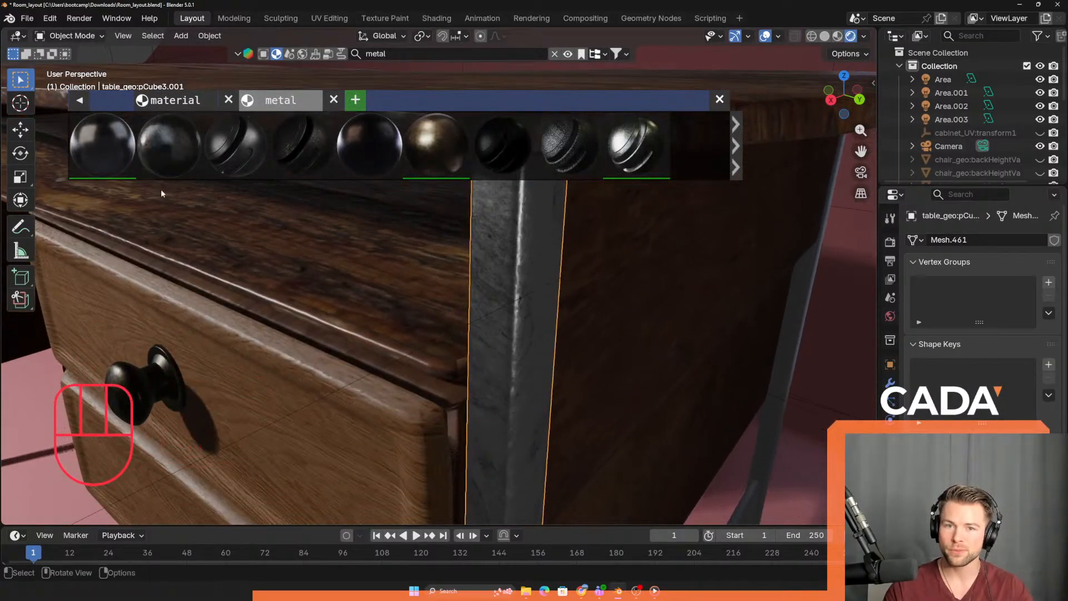
pyautogui.moveTo(100, 151); pyautogui.dragTo(100, 156)
pyautogui.click(101, 152)
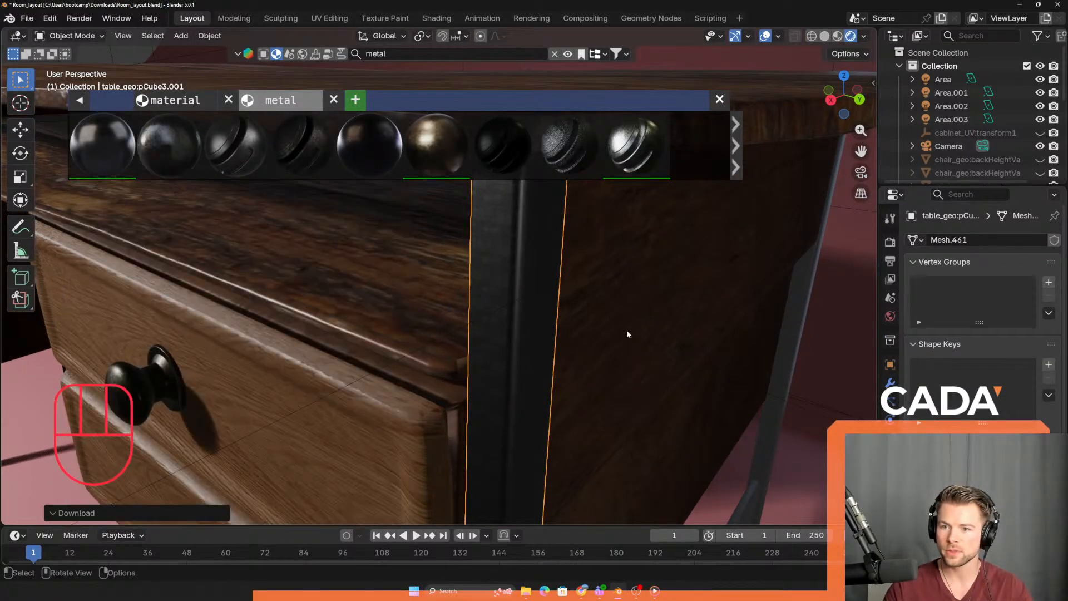
pyautogui.scroll(-5, 516, 308)
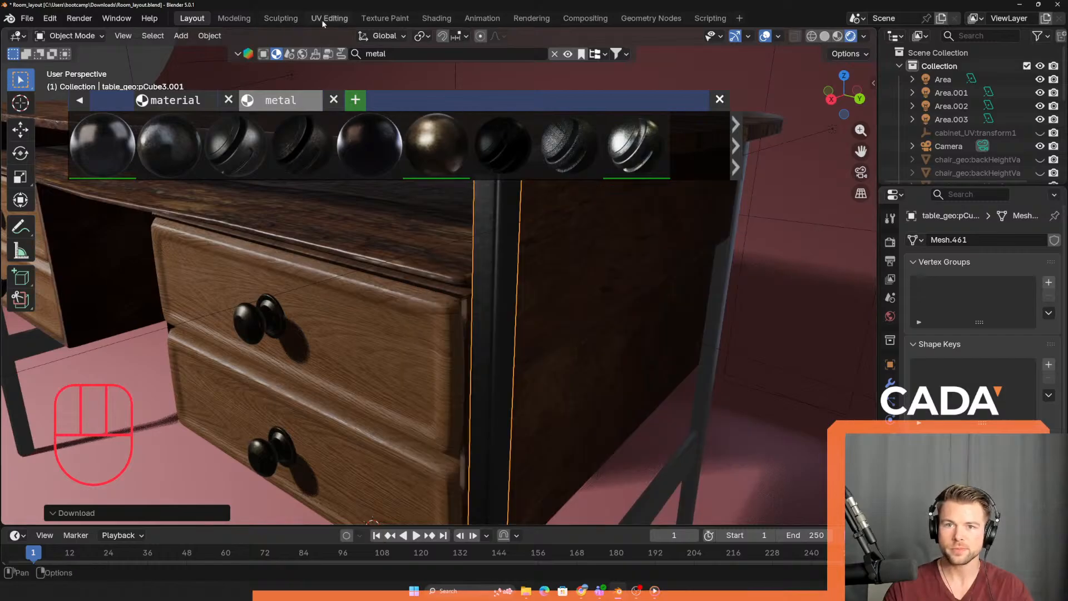
# - Shrink the front-right leg's UVs for the dark Metal texture and move them back over the image
pyautogui.click(328, 19)
pyautogui.press('s')
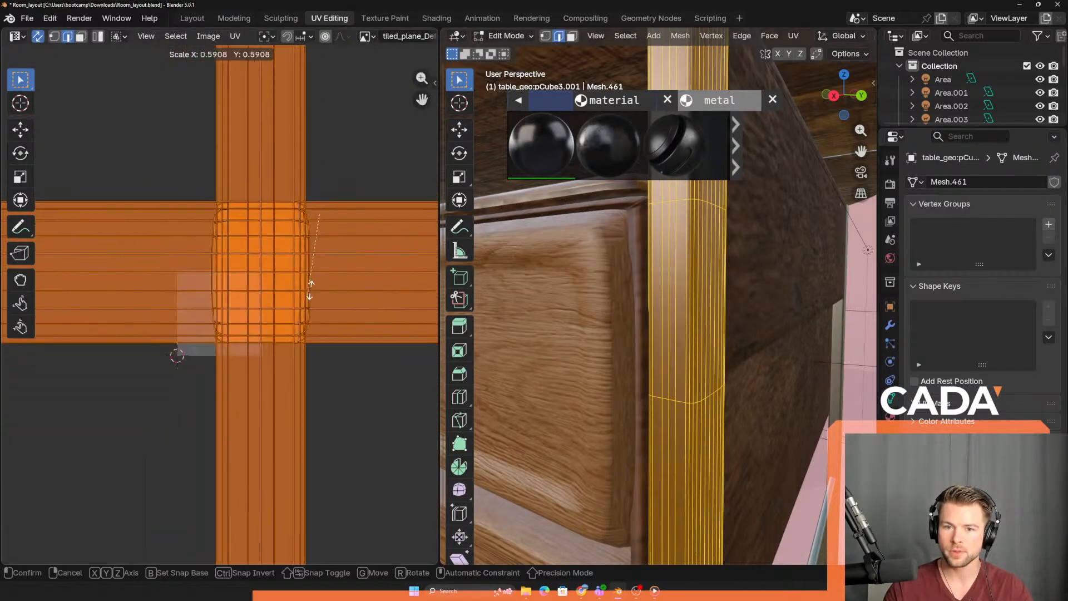
pyautogui.click(318, 218)
pyautogui.press('g')
pyautogui.click(224, 333)
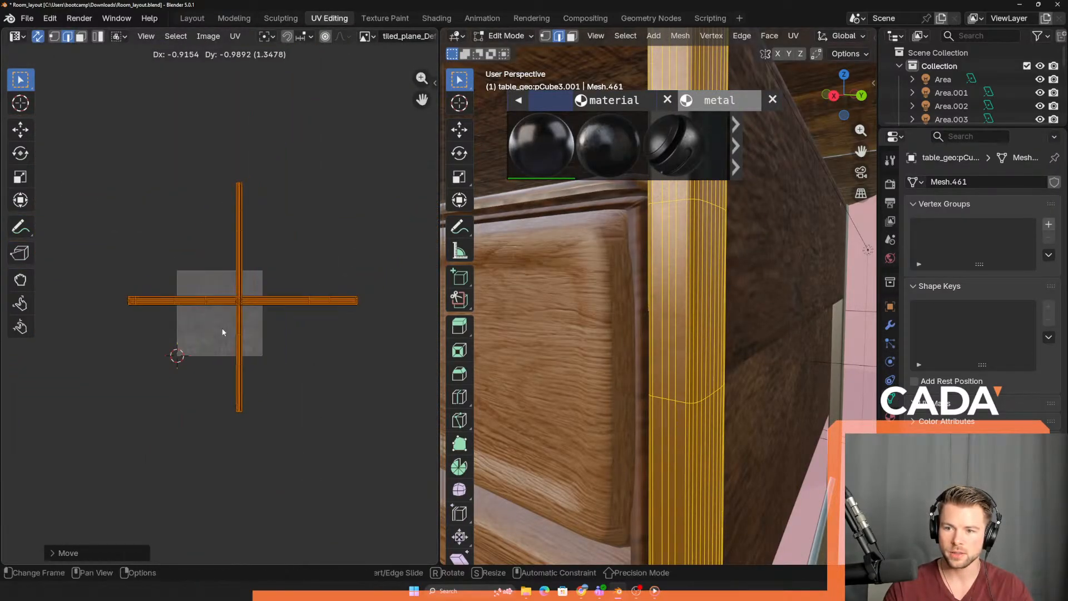
pyautogui.scroll(-5, 820, 357)
pyautogui.press('Tab')
pyautogui.scroll(5, 625, 369)
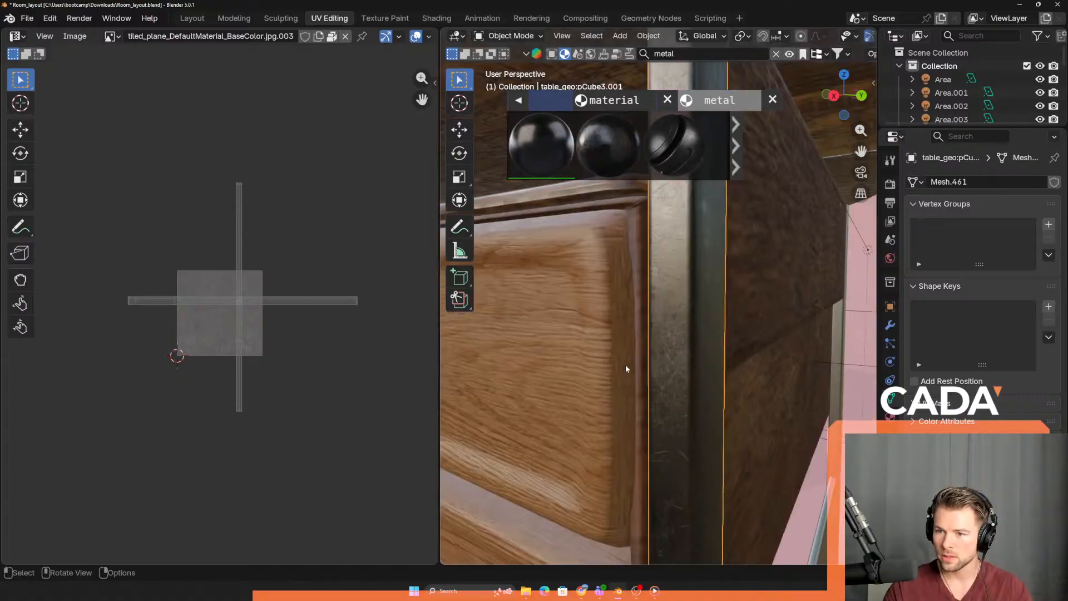
# - Select the desk's front-left leg
pyautogui.scroll(-6, 578, 332)
pyautogui.moveTo(578, 333); pyautogui.dragTo(722, 352, button='middle')
pyautogui.click(537, 315)
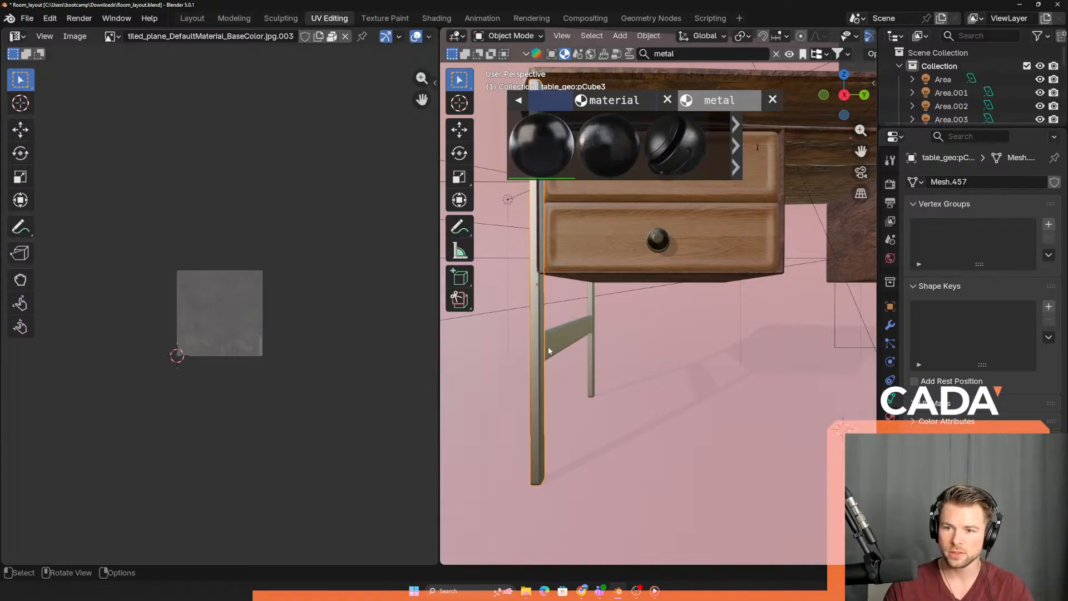
pyautogui.press('Tab')
pyautogui.press('a')
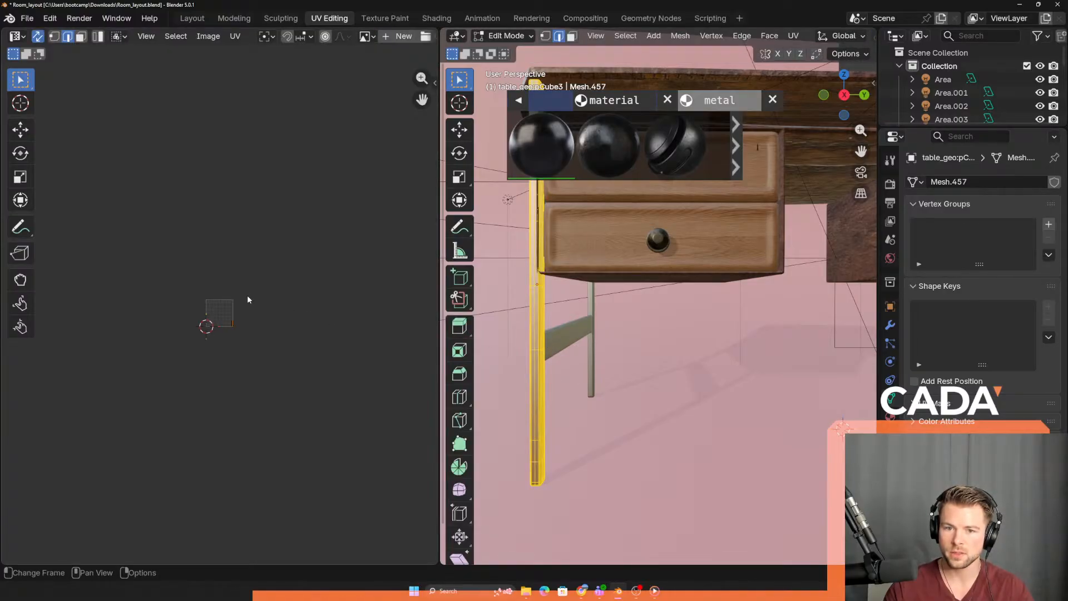
pyautogui.scroll(9, 248, 296)
pyautogui.press('s')
pyautogui.rightClick(313, 299)
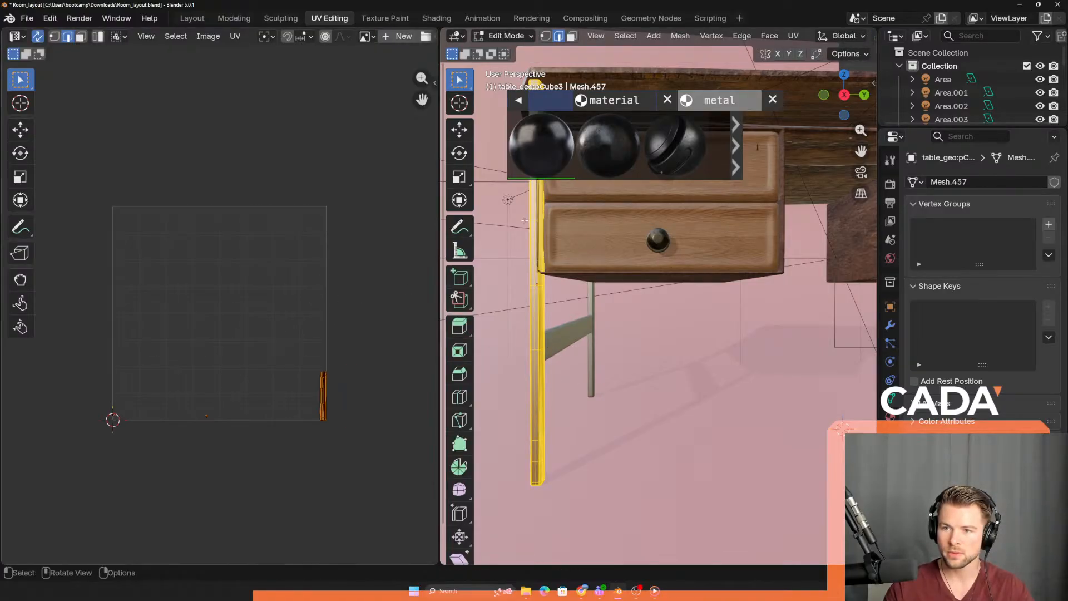
# - Apply the same dark Metal material to the desk's two left-side legs and the crossbar between them
pyautogui.click(544, 155)
pyautogui.scroll(4, 559, 320)
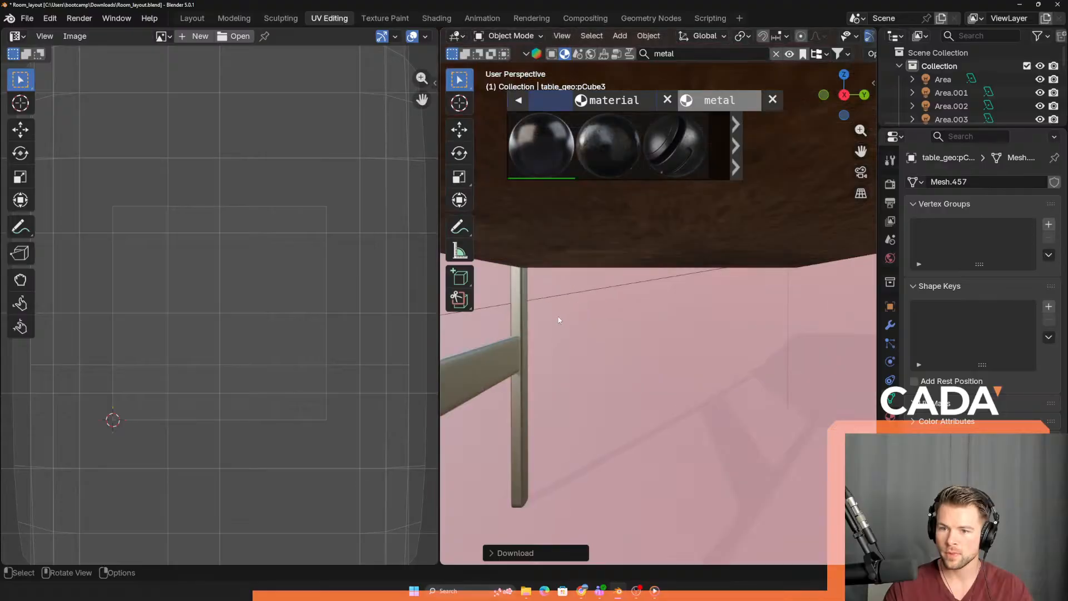
pyautogui.moveTo(559, 318); pyautogui.dragTo(813, 327, button='middle')
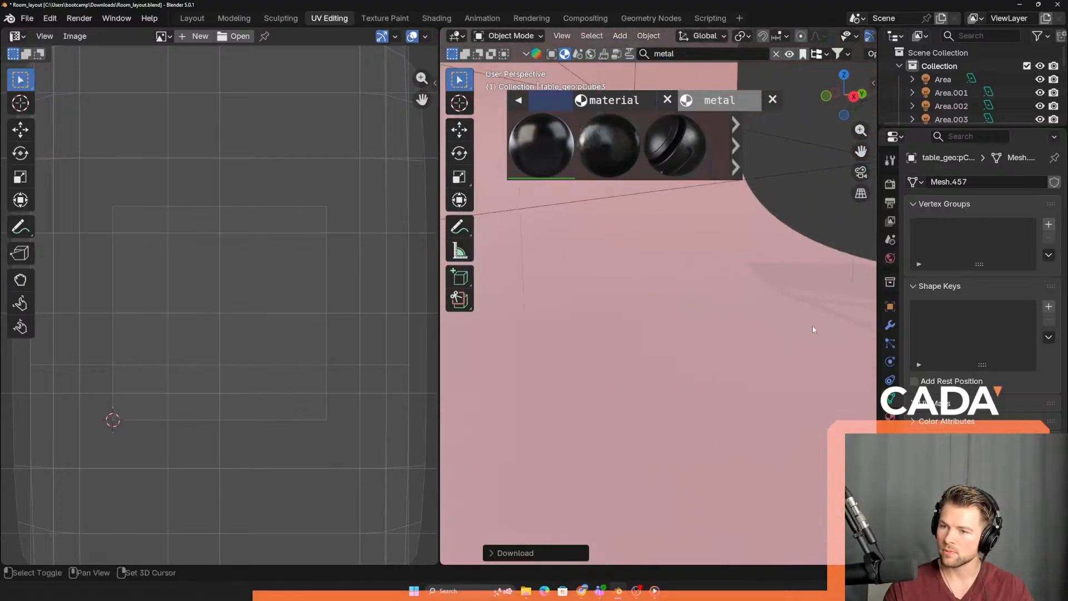
pyautogui.scroll(-2, 813, 330)
pyautogui.click(740, 297)
pyautogui.moveTo(544, 142); pyautogui.dragTo(616, 234)
pyautogui.click(660, 230)
pyautogui.click(533, 134)
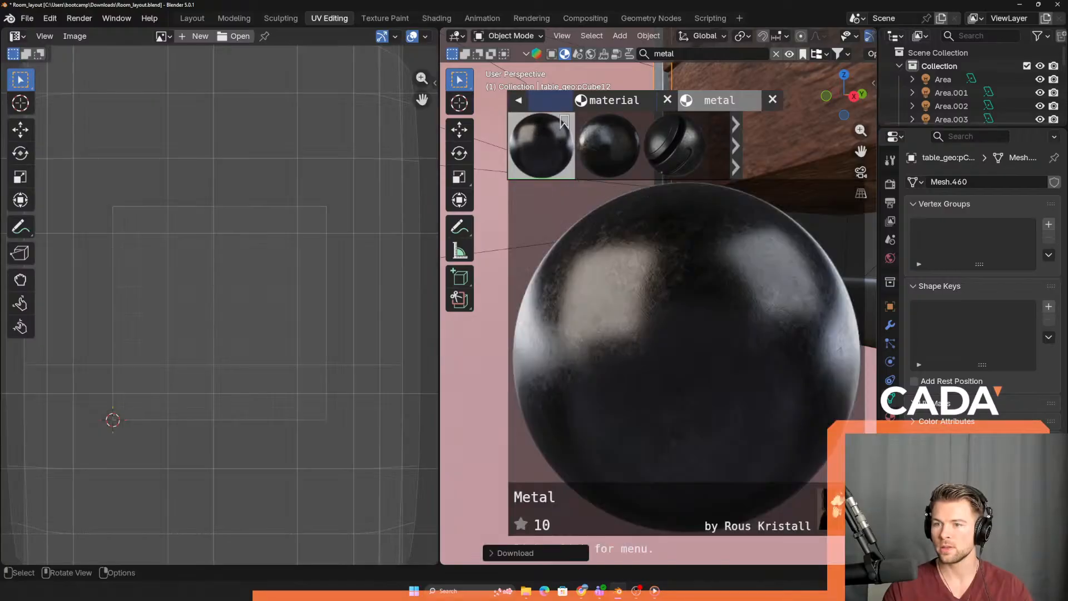
# - Apply the dark Metal material to the crossbar between the desk's right-side legs
pyautogui.scroll(-5, 738, 278)
pyautogui.moveTo(738, 277); pyautogui.dragTo(572, 348, button='middle')
pyautogui.scroll(6, 682, 296)
pyautogui.click(571, 347)
pyautogui.click(536, 142)
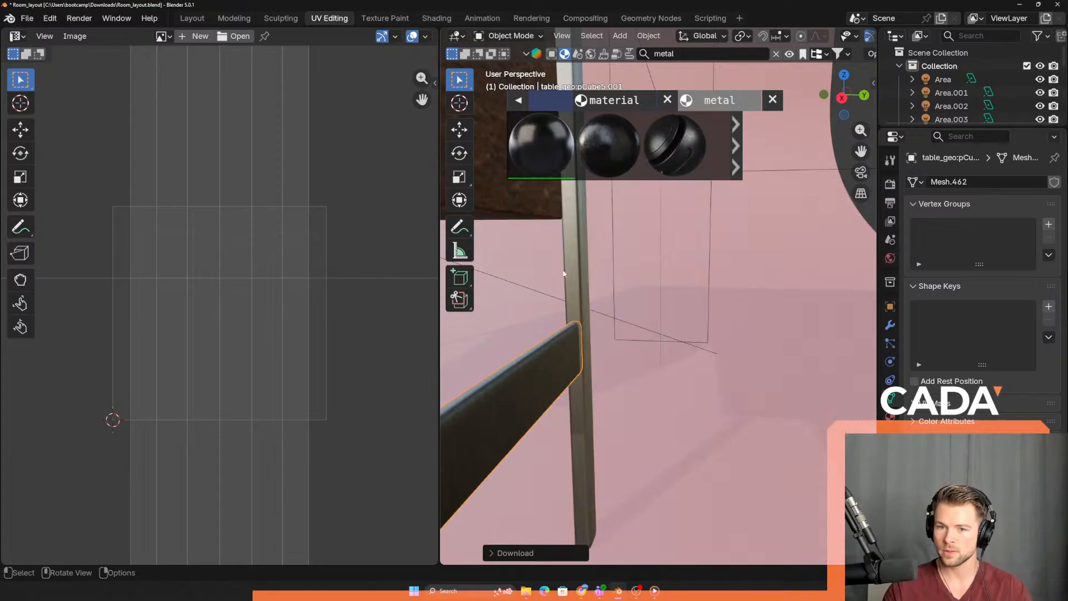
# - Scale the right crossbar's UVs down in two passes so they fit inside the texture image
pyautogui.press('Tab')
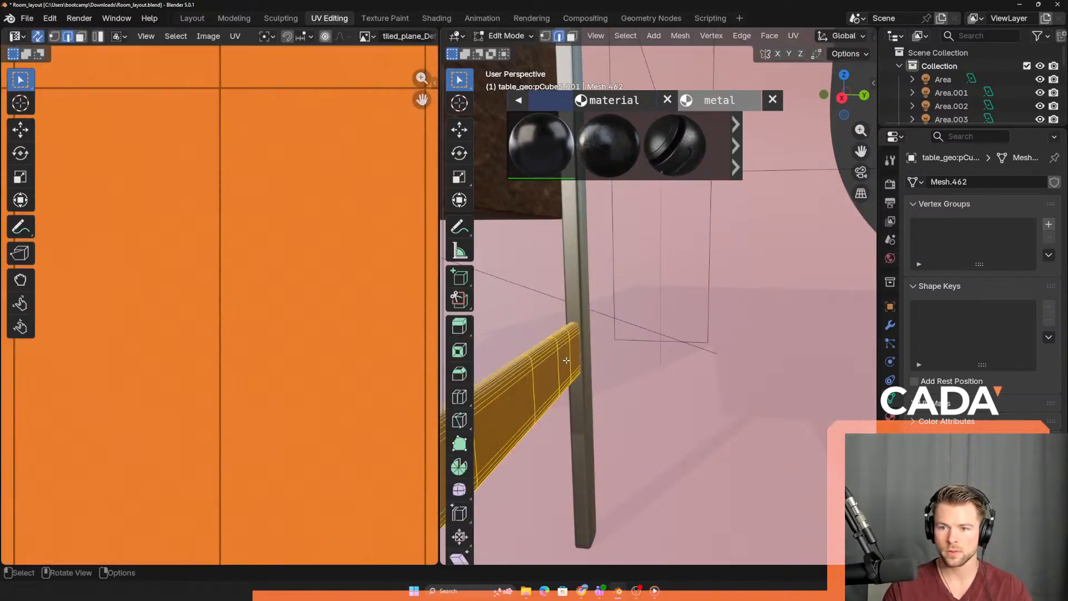
pyautogui.scroll(-5, 343, 320)
pyautogui.press('s')
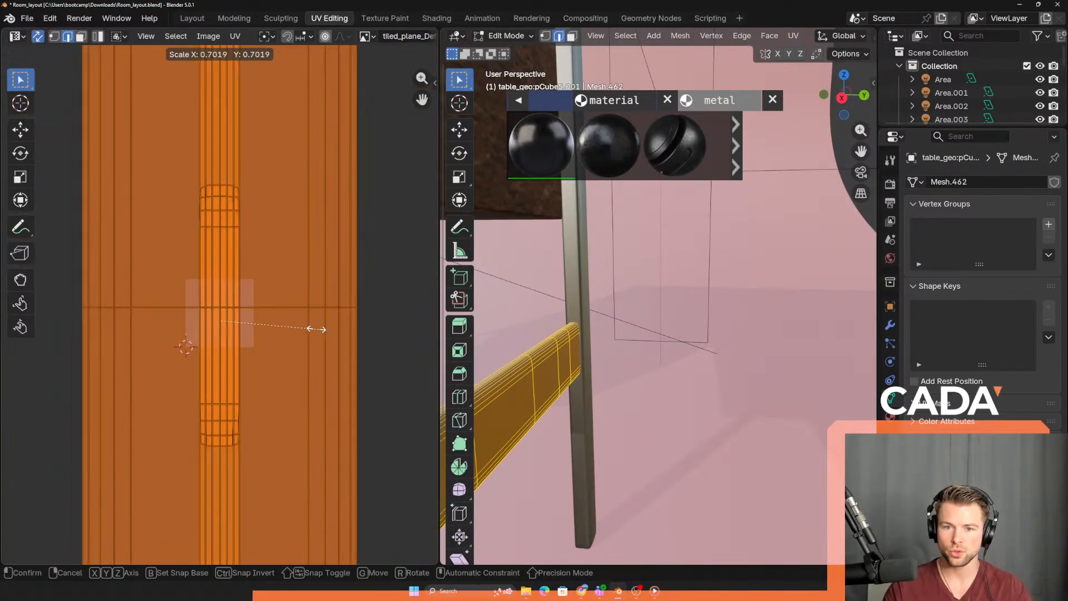
pyautogui.click(228, 324)
pyautogui.press('s')
pyautogui.click(248, 332)
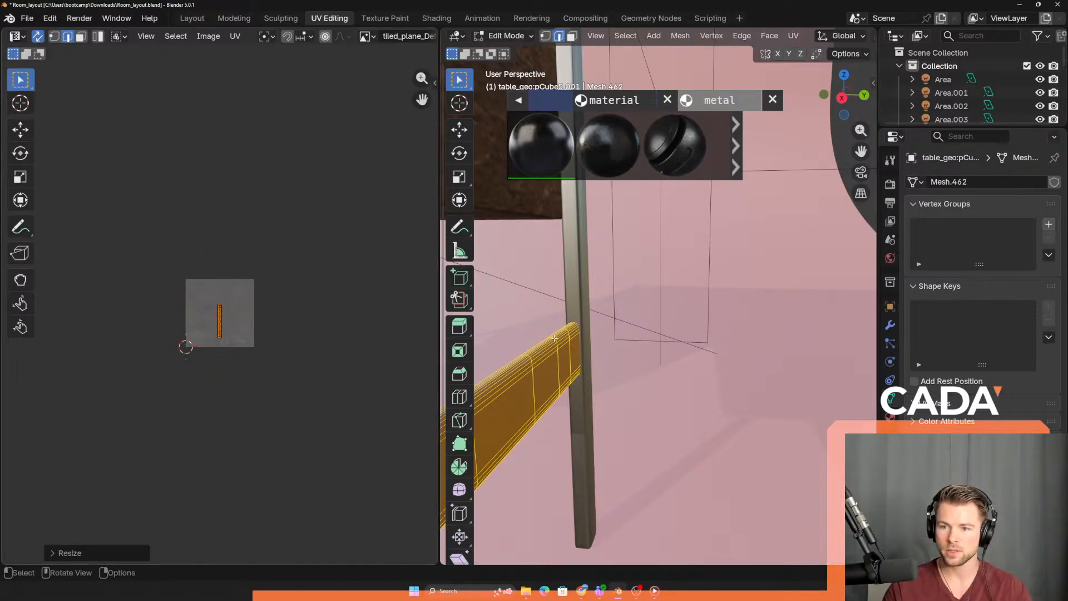
pyautogui.press('Tab')
# - Apply the dark Metal to the rear-right leg, then shrink its UVs and move them onto the texture image
pyautogui.click(561, 169)
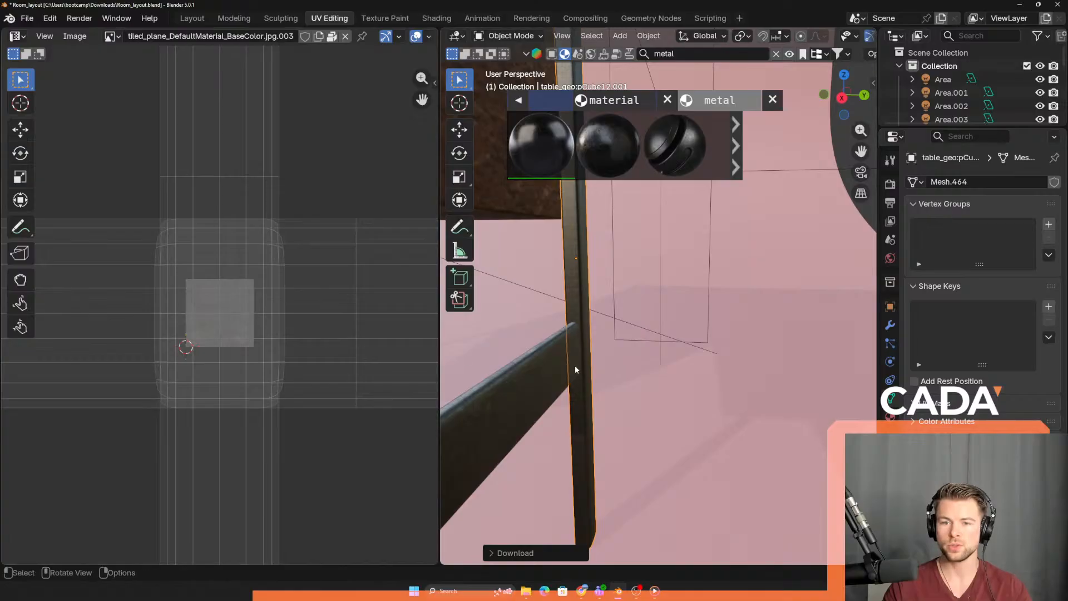
pyautogui.press('Tab')
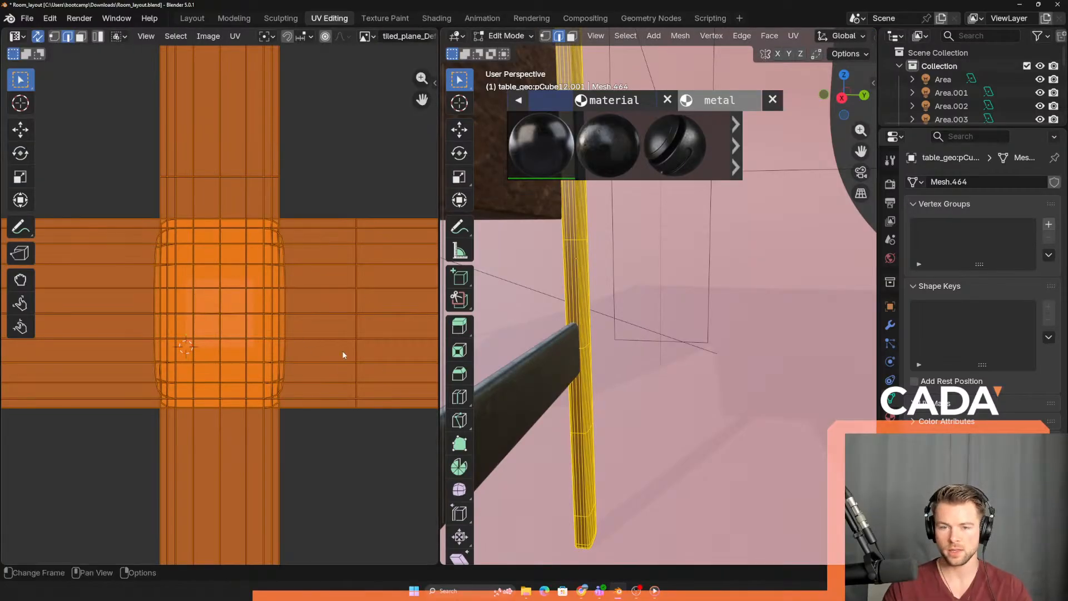
pyautogui.press('s')
pyautogui.click(359, 171)
pyautogui.press('g')
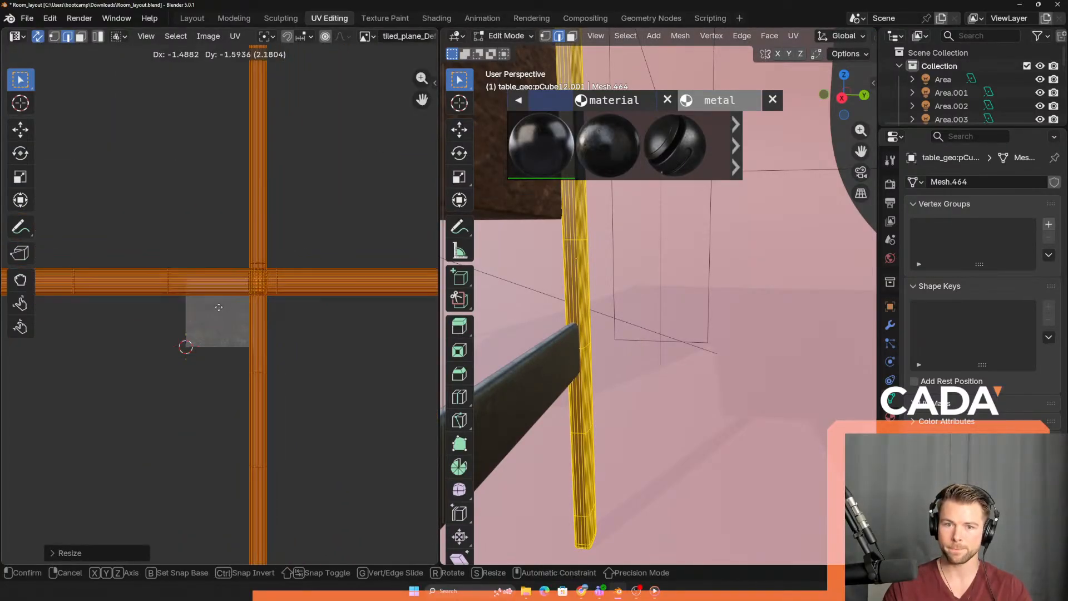
pyautogui.click(228, 301)
pyautogui.press('s')
pyautogui.click(226, 295)
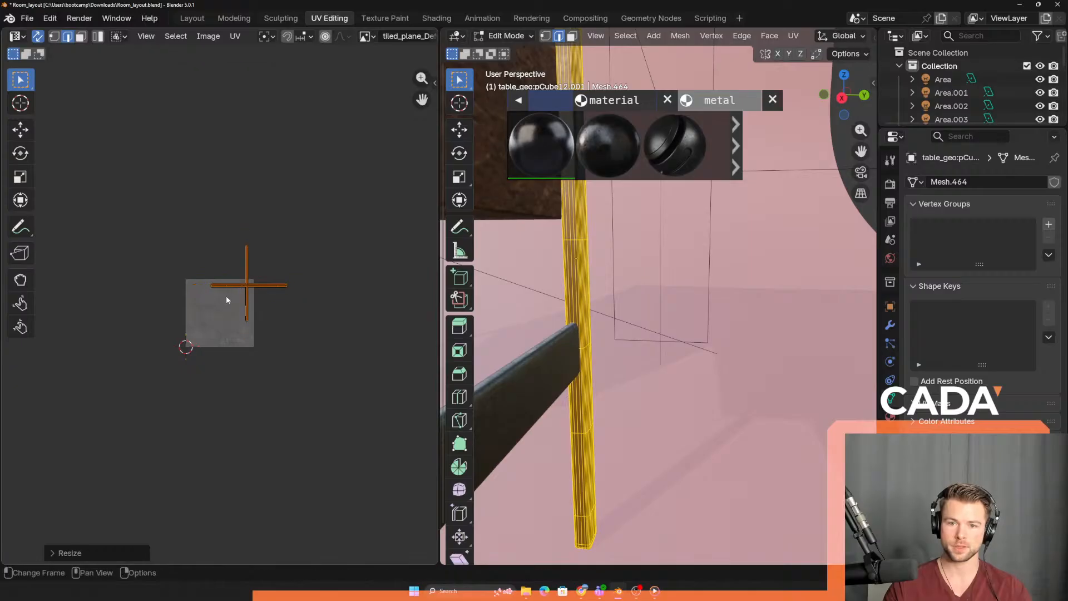
pyautogui.press('Tab')
# - View the finished desk through the scene camera in the Layout workspace and close the material search results
pyautogui.scroll(-5, 756, 331)
pyautogui.click(757, 335)
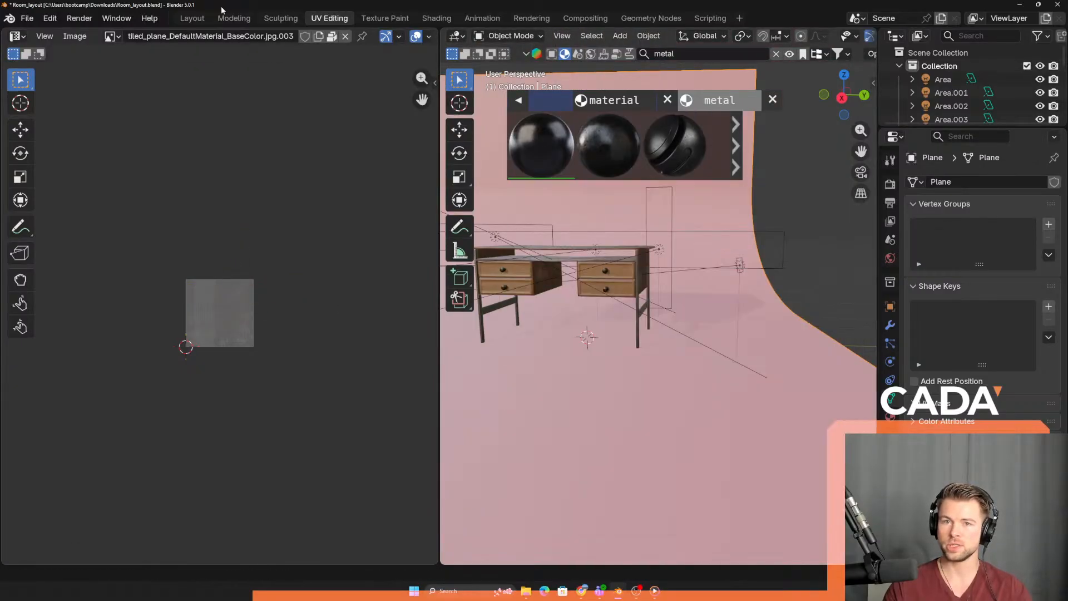
pyautogui.click(192, 18)
pyautogui.click(860, 172)
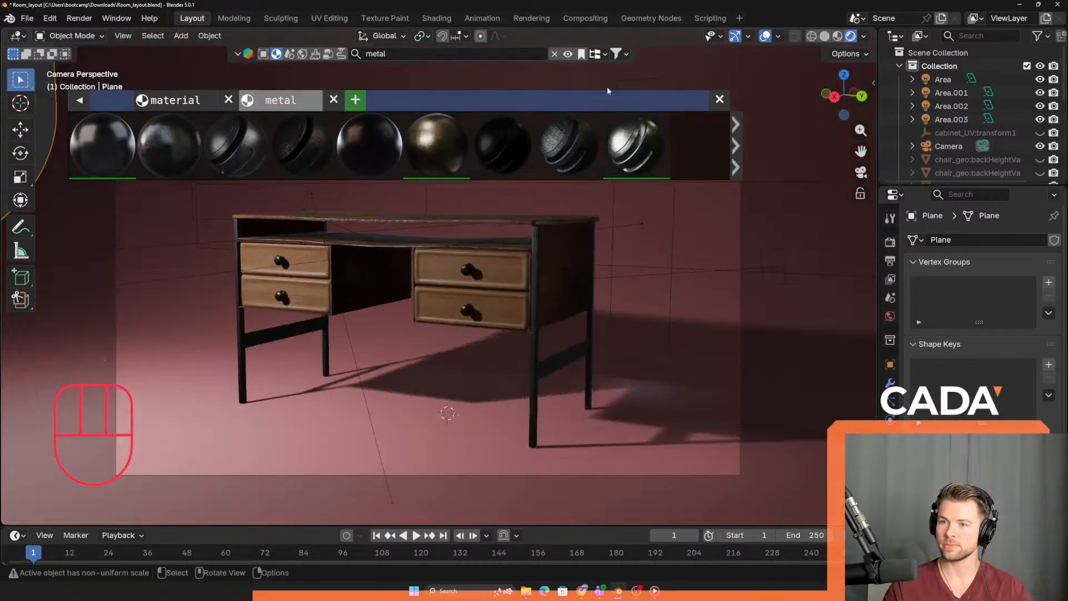
pyautogui.click(720, 99)
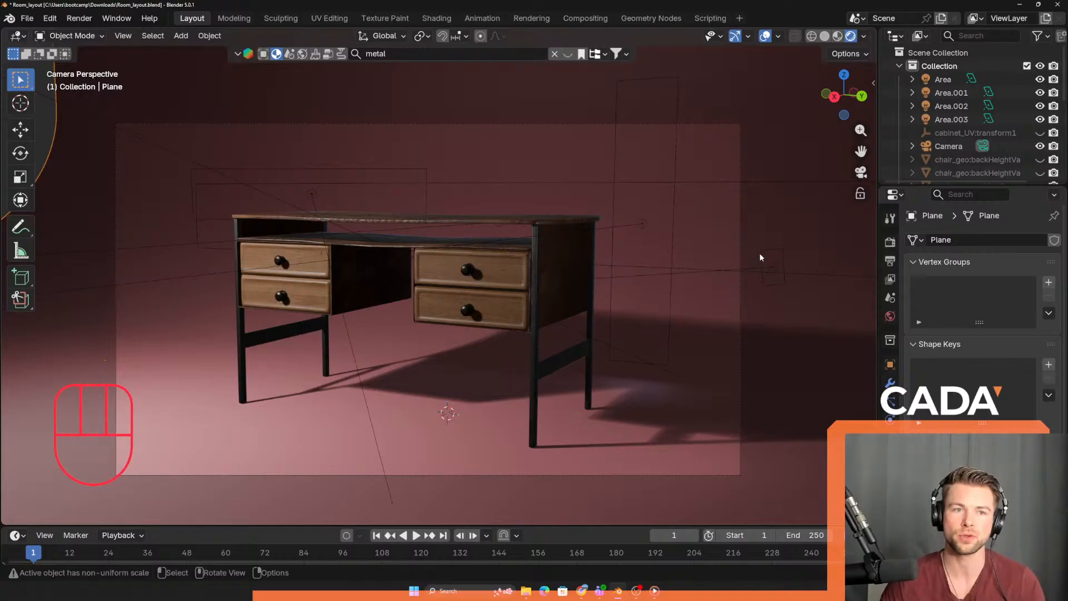
# - Save the file and change the scene's render engine to Cycles
pyautogui.click(891, 243)
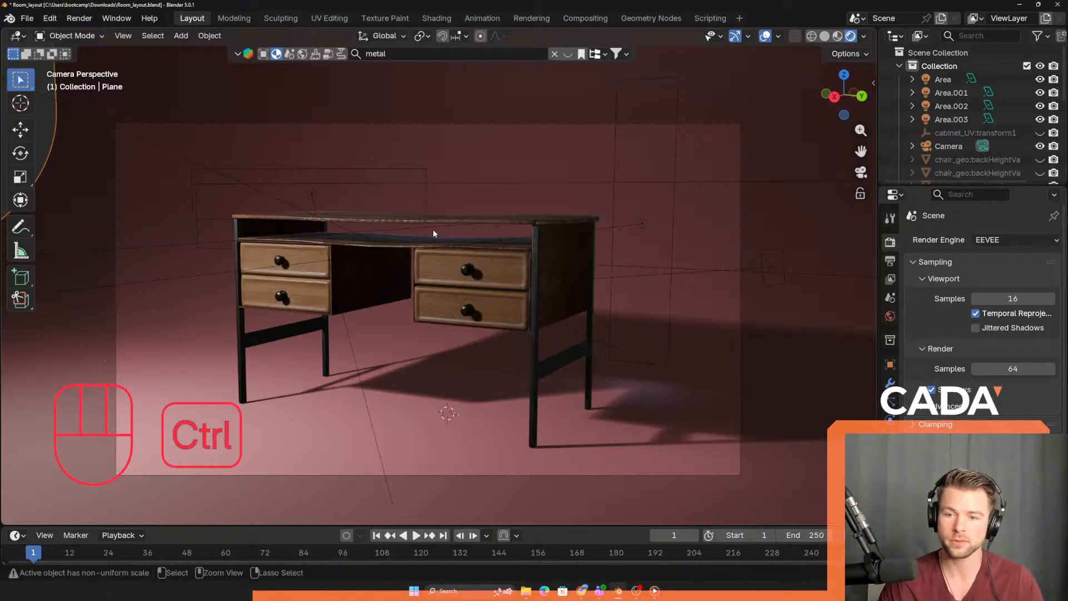
pyautogui.hotkey('ctrl', 's')
pyautogui.click(1007, 240)
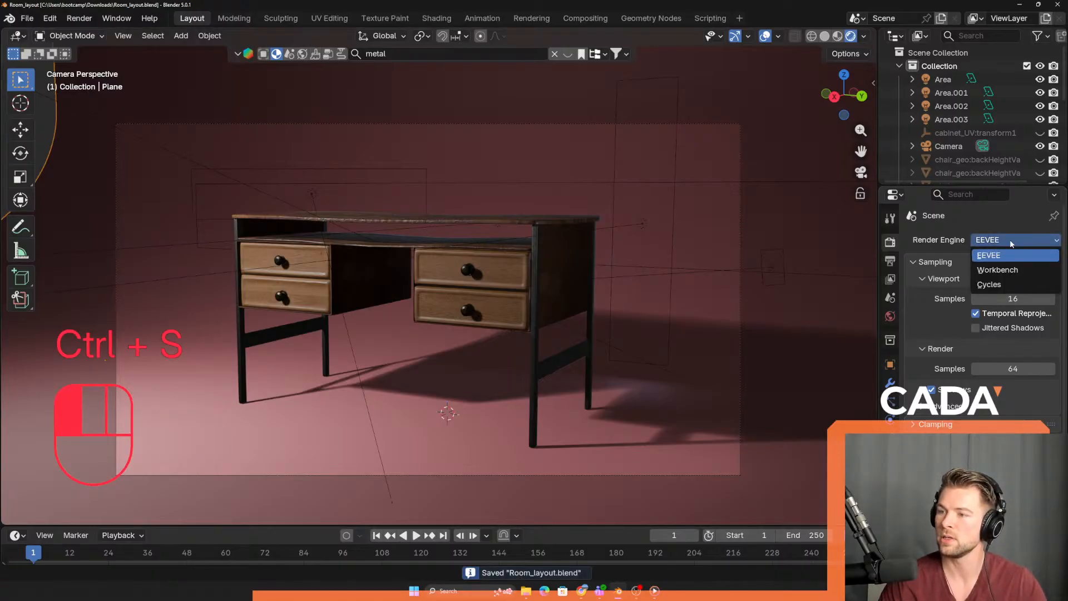
pyautogui.click(990, 284)
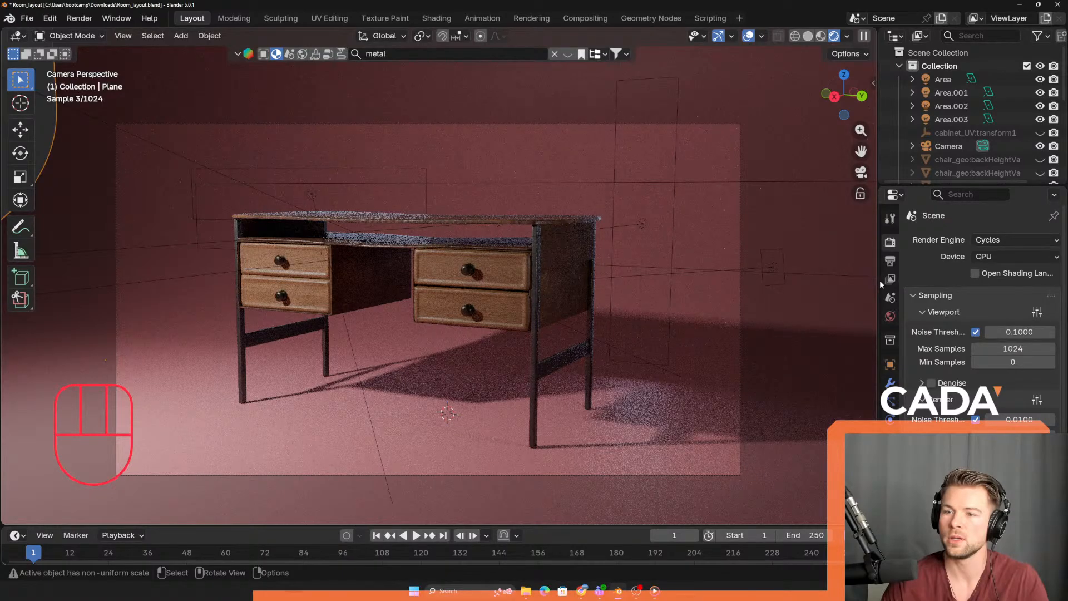
# - Set the Cycles rendering device to GPU Compute
pyautogui.click(991, 257)
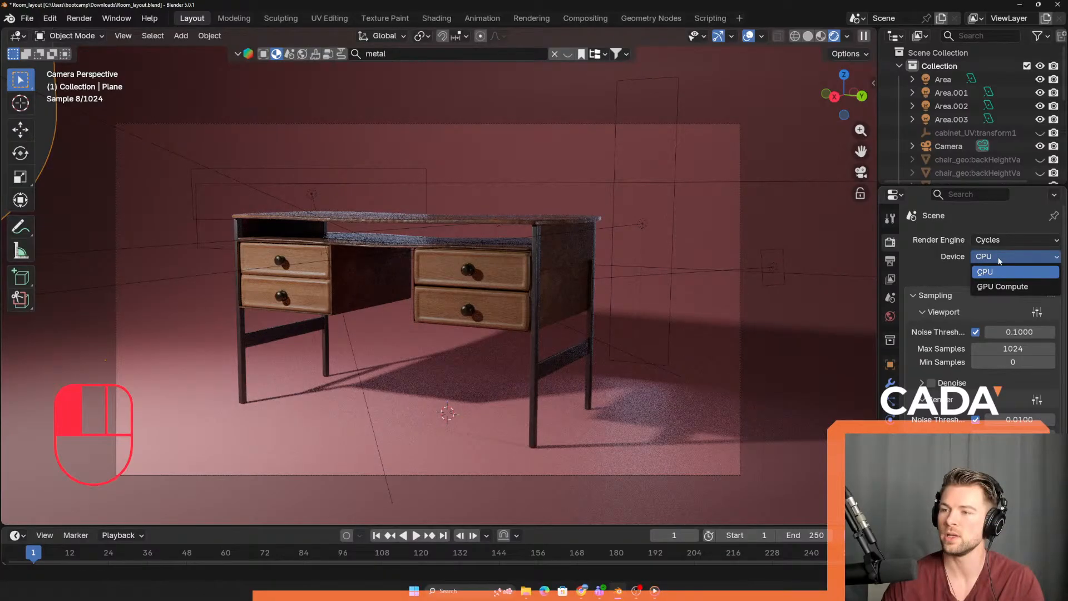
pyautogui.click(998, 287)
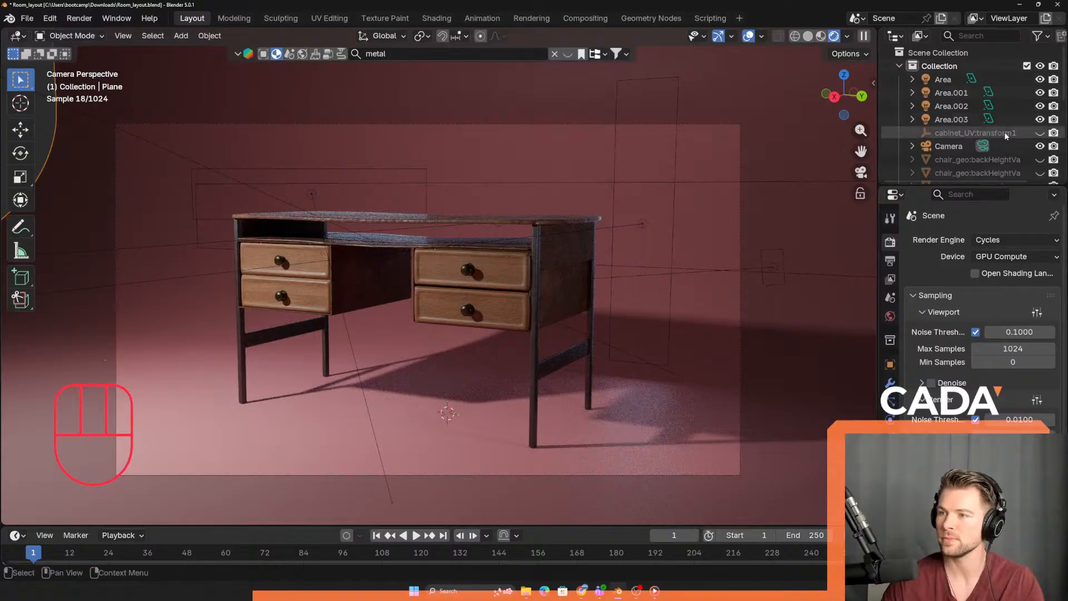
# - Disable the hidden objects in renders, from cabinet_UV:transform1 through the chair parts, furniture, groups and set dressing
pyautogui.click(1053, 133)
pyautogui.scroll(-4, 1054, 134)
pyautogui.moveTo(1053, 136)
pyautogui.mouseDown()
pyautogui.moveTo(1054, 106)
pyautogui.moveTo(1053, 135)
pyautogui.mouseUp()
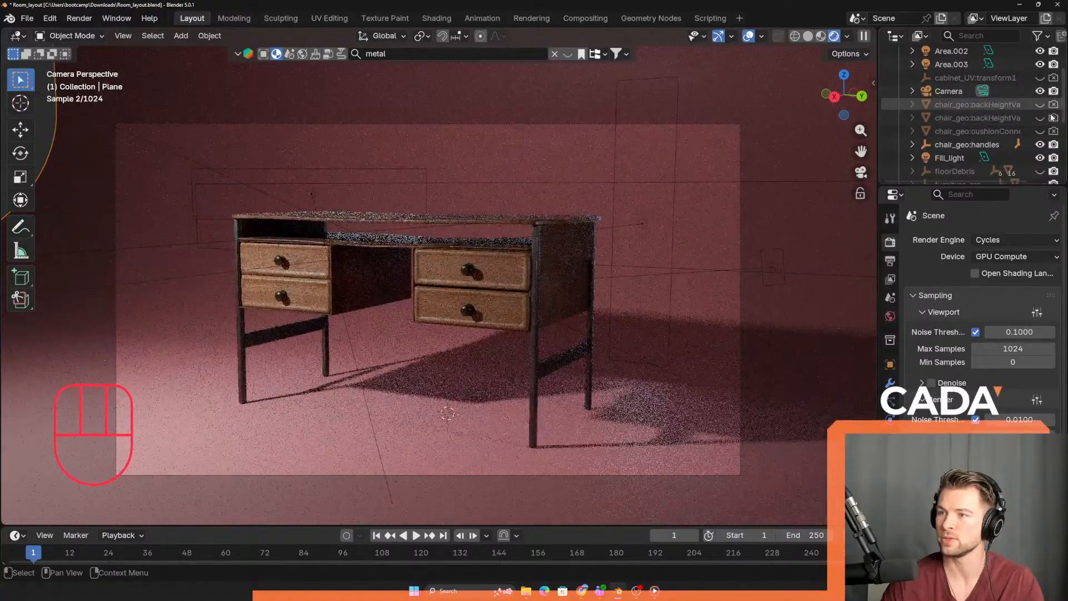
pyautogui.scroll(-2, 1054, 142)
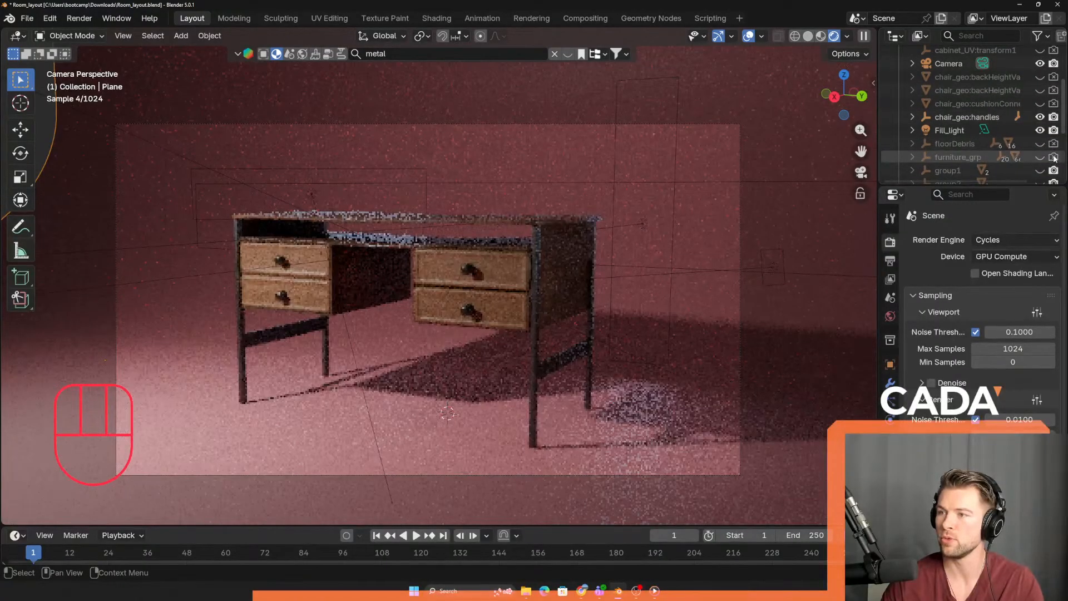
pyautogui.scroll(-4, 1055, 156)
pyautogui.moveTo(1054, 134); pyautogui.dragTo(1054, 171)
pyautogui.scroll(-4, 1054, 161)
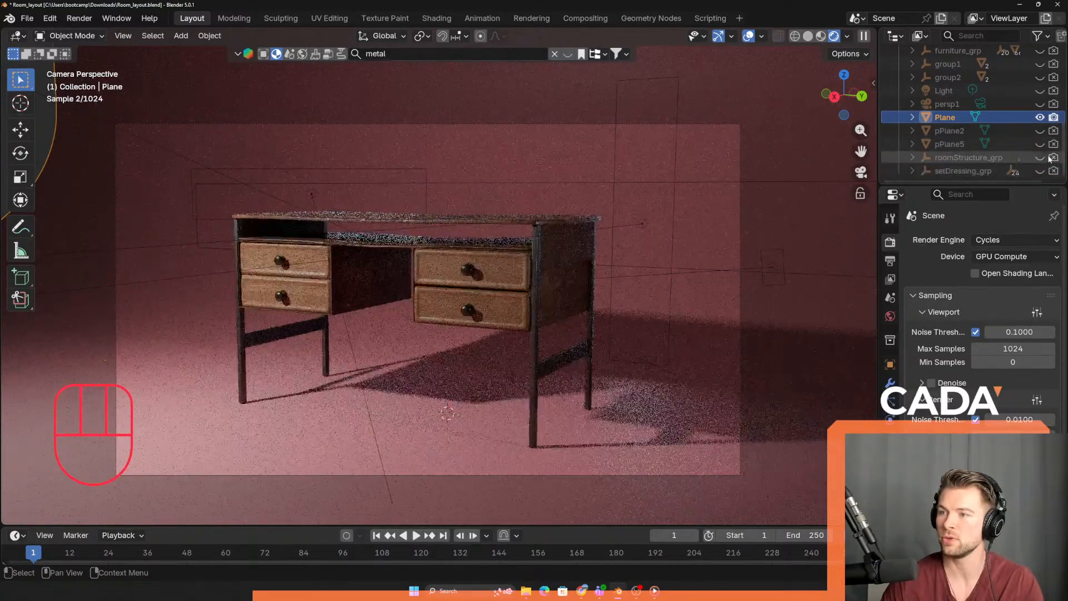
pyautogui.scroll(10, 1001, 155)
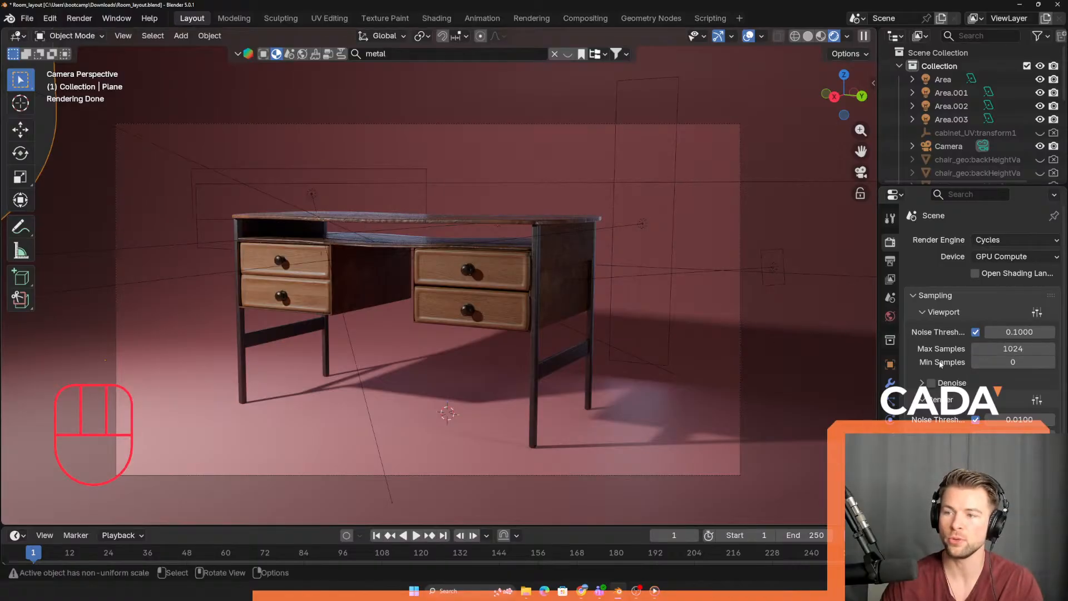
# - Set the viewport Max Samples to 200 and enable viewport denoising with the OptiX denoiser
pyautogui.click(1004, 350)
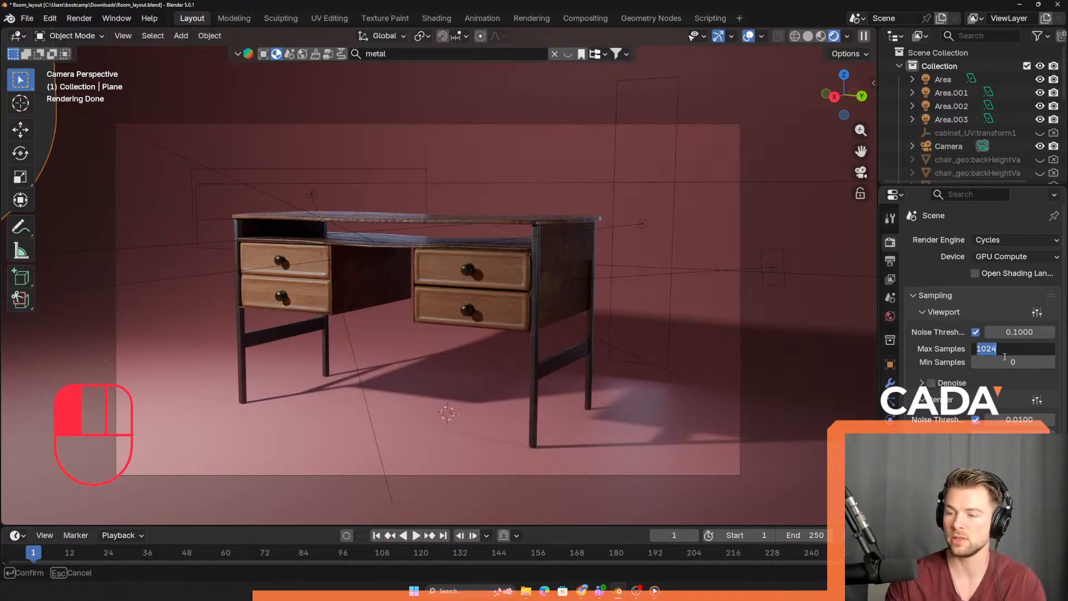
pyautogui.write('200')
pyautogui.press('Return')
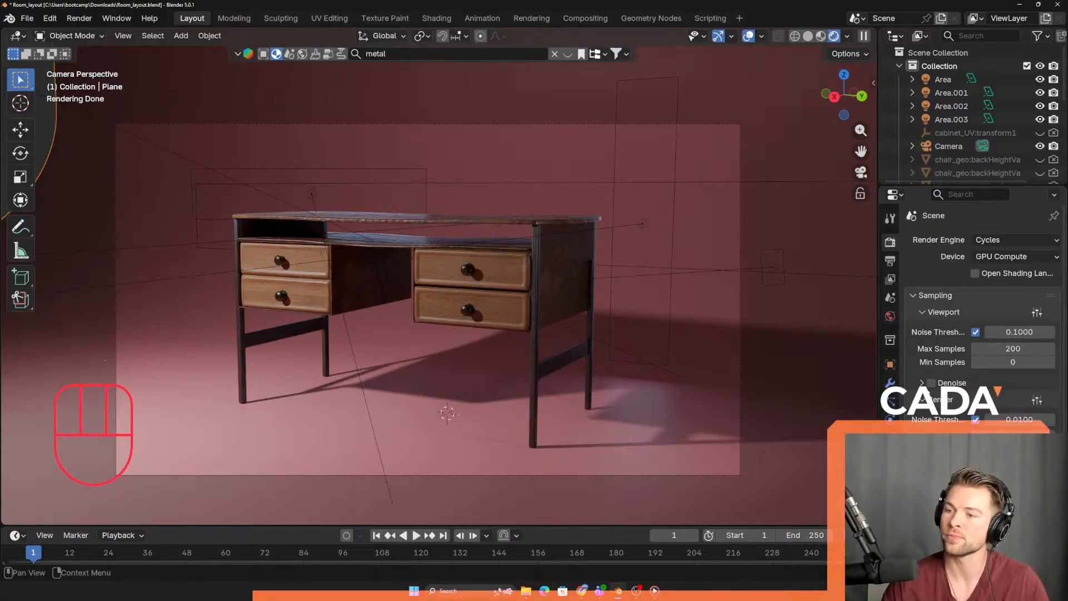
pyautogui.click(923, 383)
pyautogui.click(932, 383)
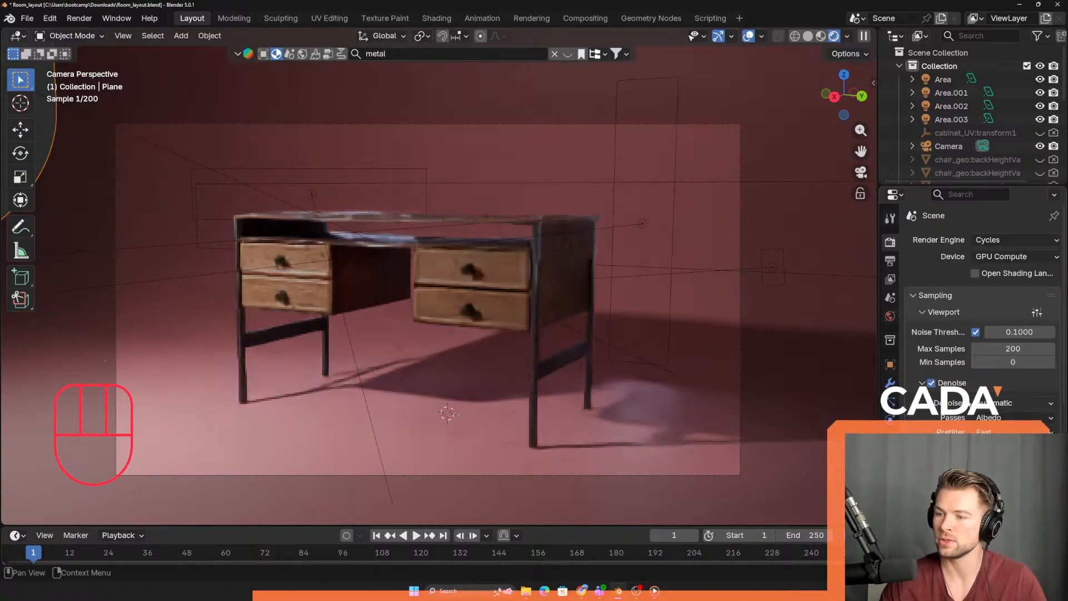
pyautogui.click(997, 404)
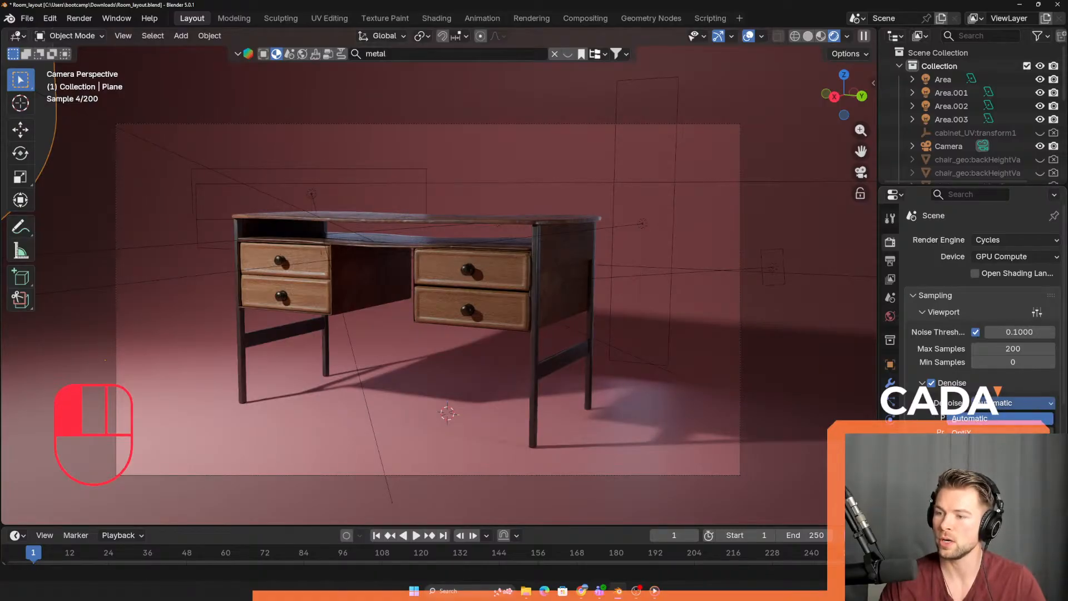
pyautogui.click(980, 432)
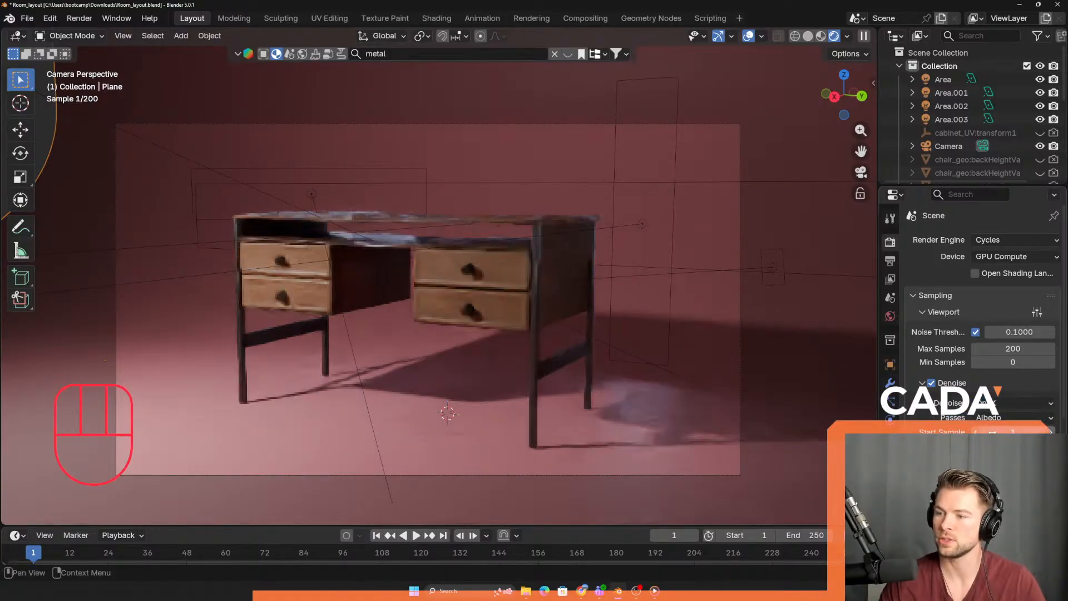
# - Set the final render's denoiser to OptiX and collapse the Advanced sampling settings
pyautogui.scroll(-5, 990, 384)
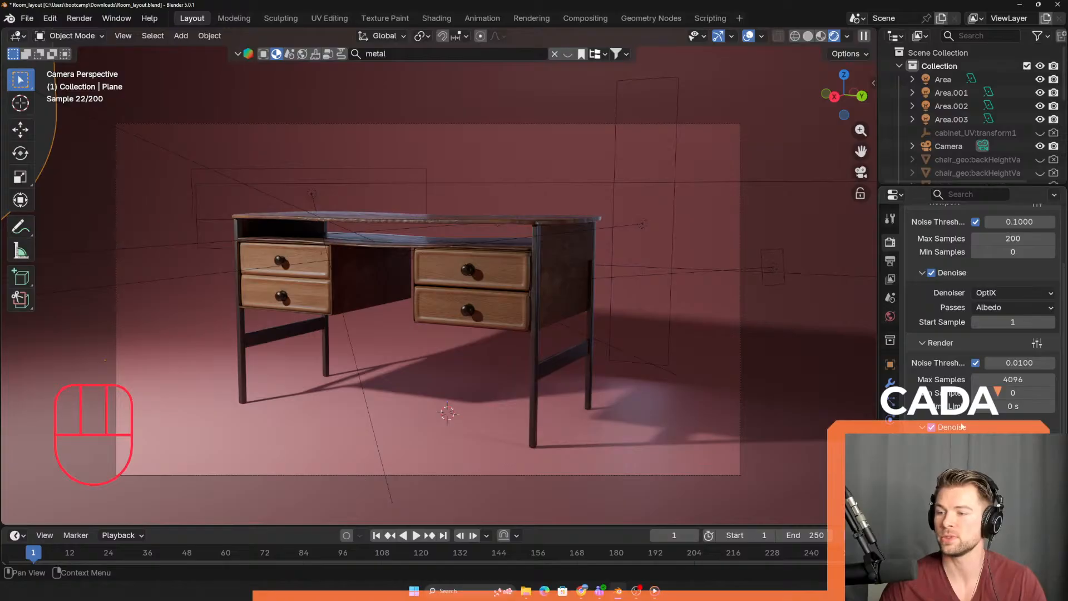
pyautogui.scroll(-2, 1017, 411)
pyautogui.click(1012, 392)
pyautogui.click(1012, 405)
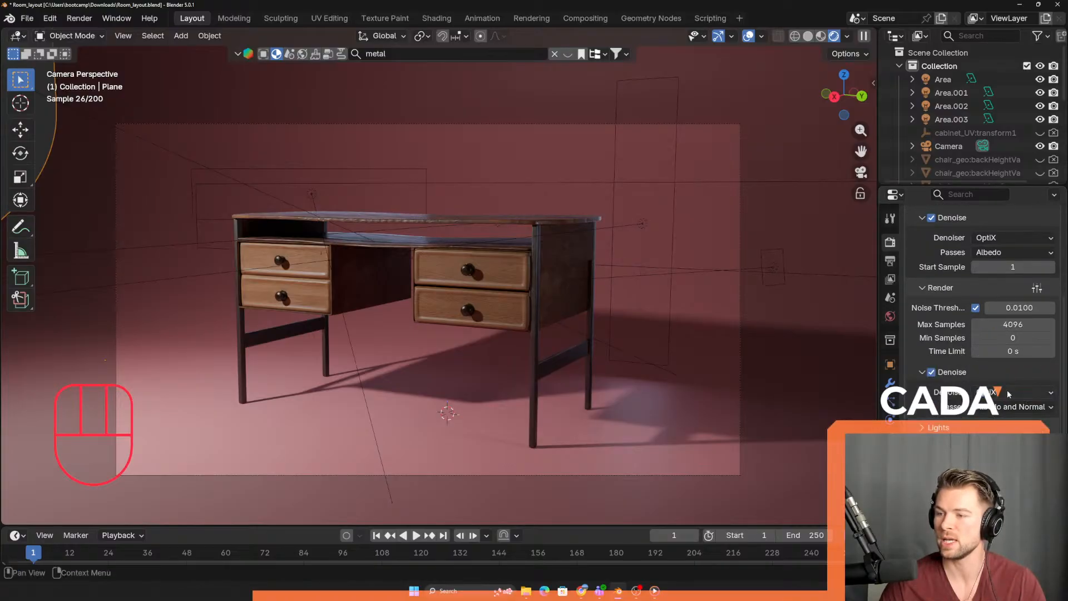
pyautogui.click(931, 428)
pyautogui.click(930, 428)
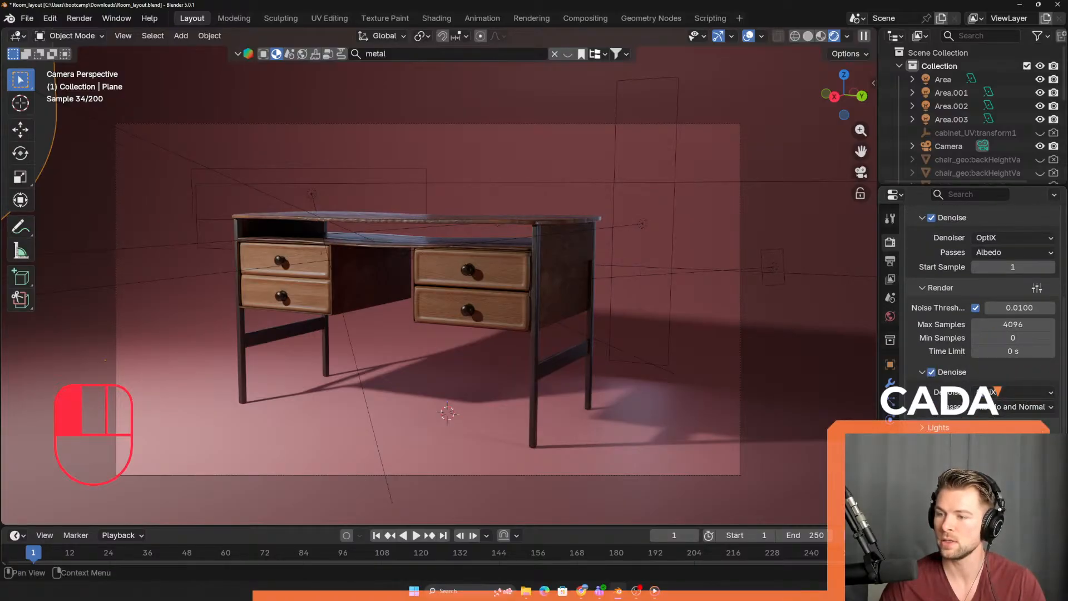
pyautogui.scroll(-2, 940, 411)
pyautogui.scroll(-3, 936, 406)
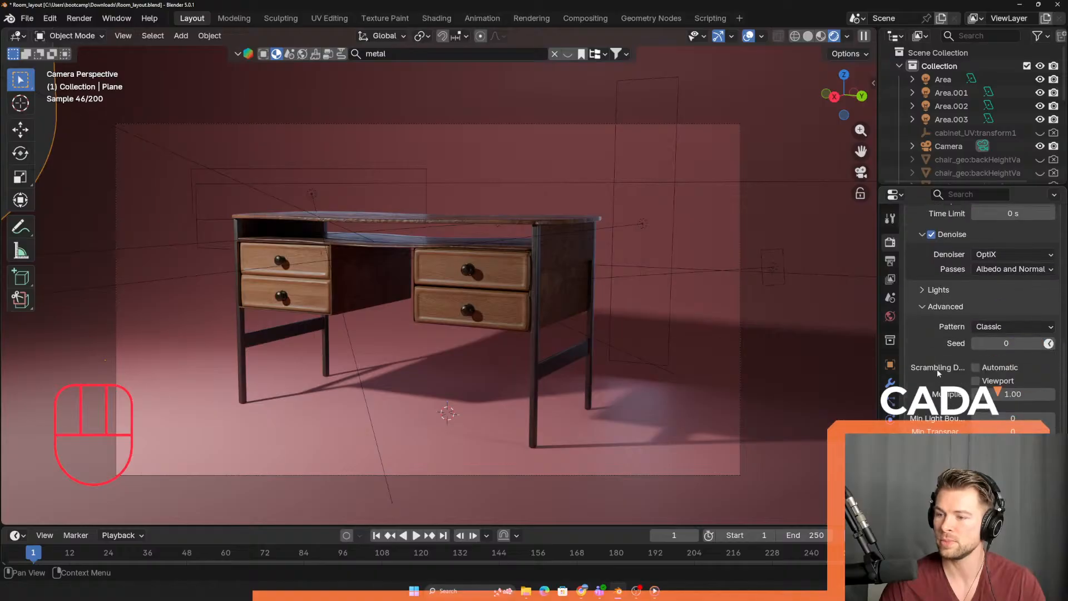
pyautogui.click(930, 307)
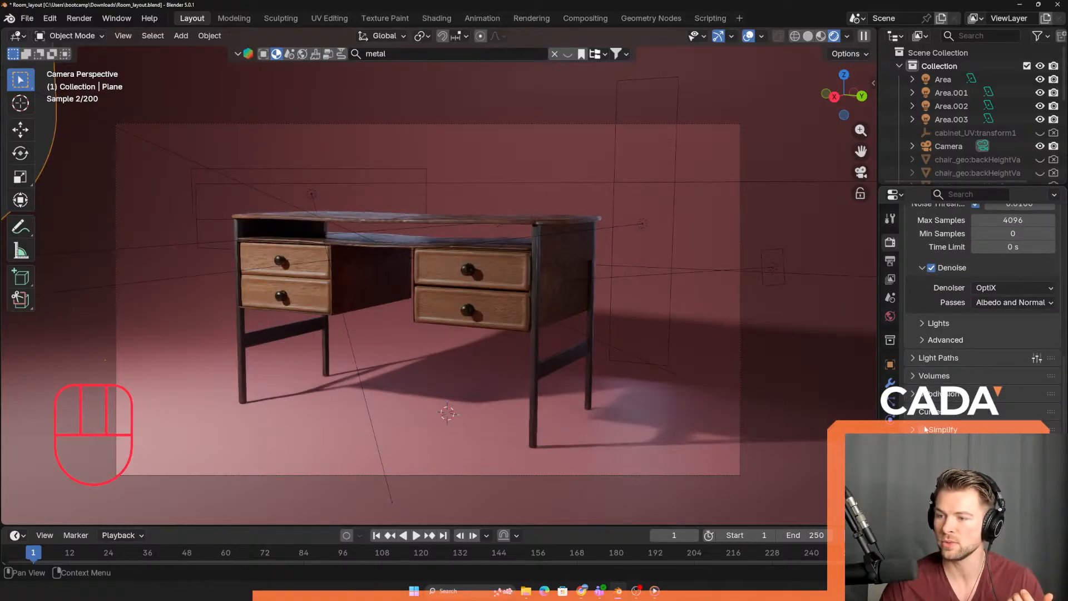
pyautogui.scroll(10, 980, 306)
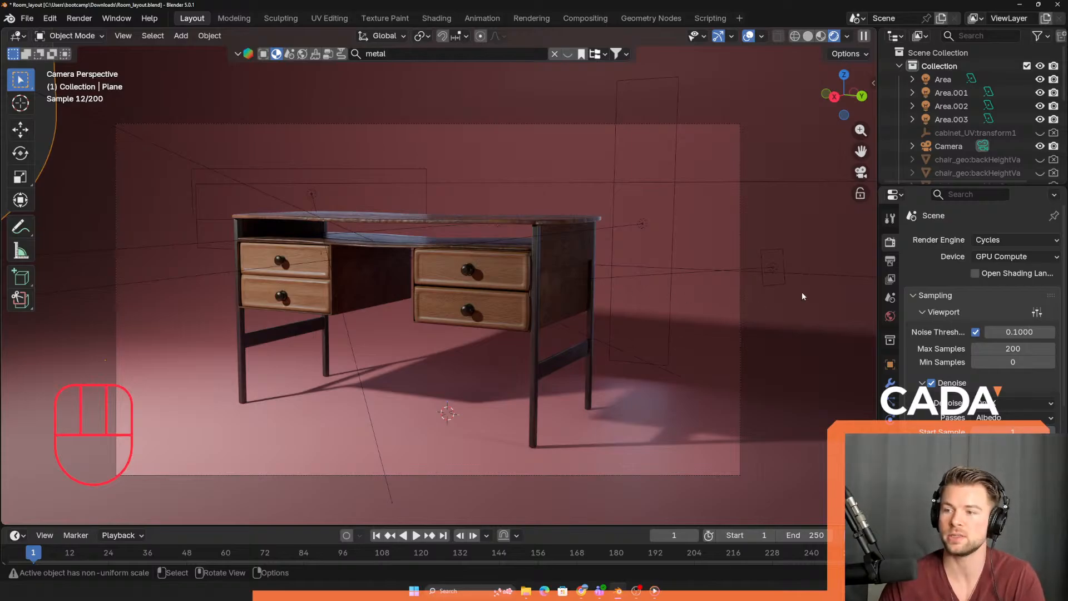
# - Review the output format, frame range and file output settings, along with the view layer's render options and passes
pyautogui.click(889, 262)
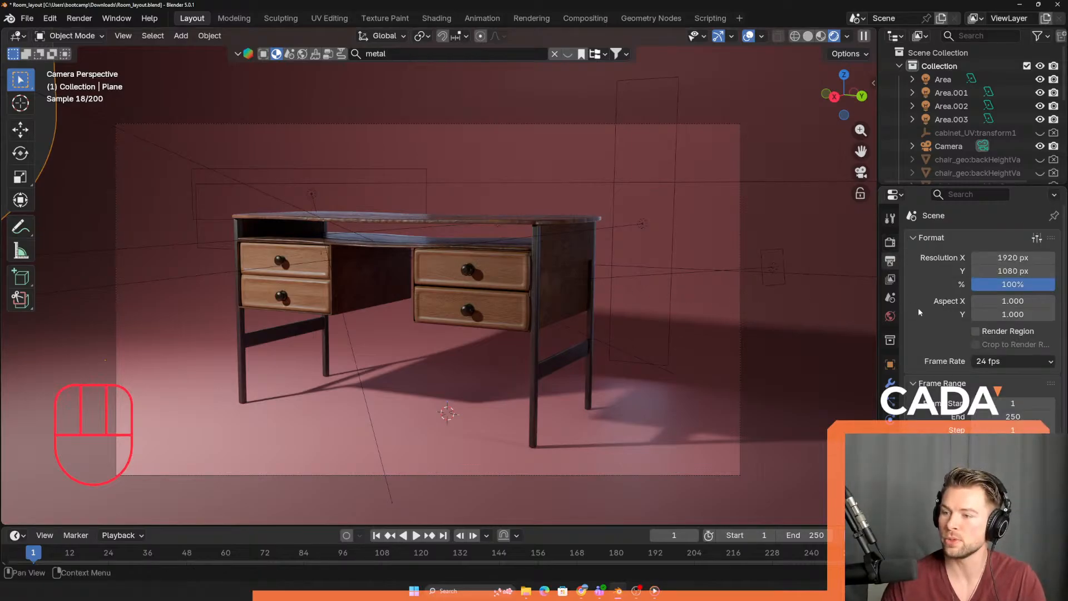
pyautogui.scroll(-5, 982, 278)
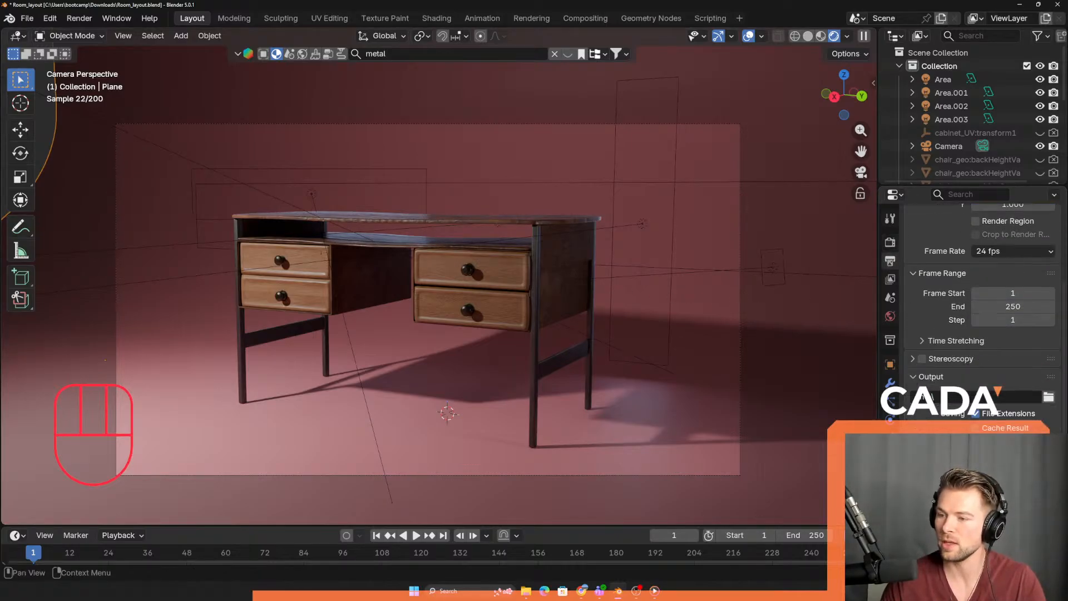
pyautogui.scroll(5, 921, 377)
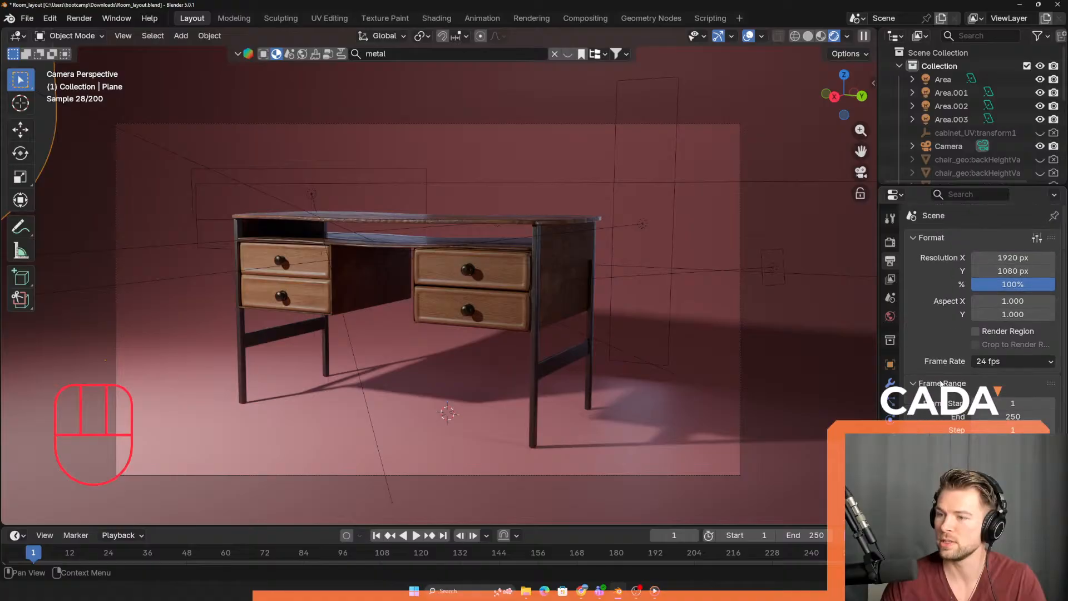
pyautogui.scroll(-5, 953, 331)
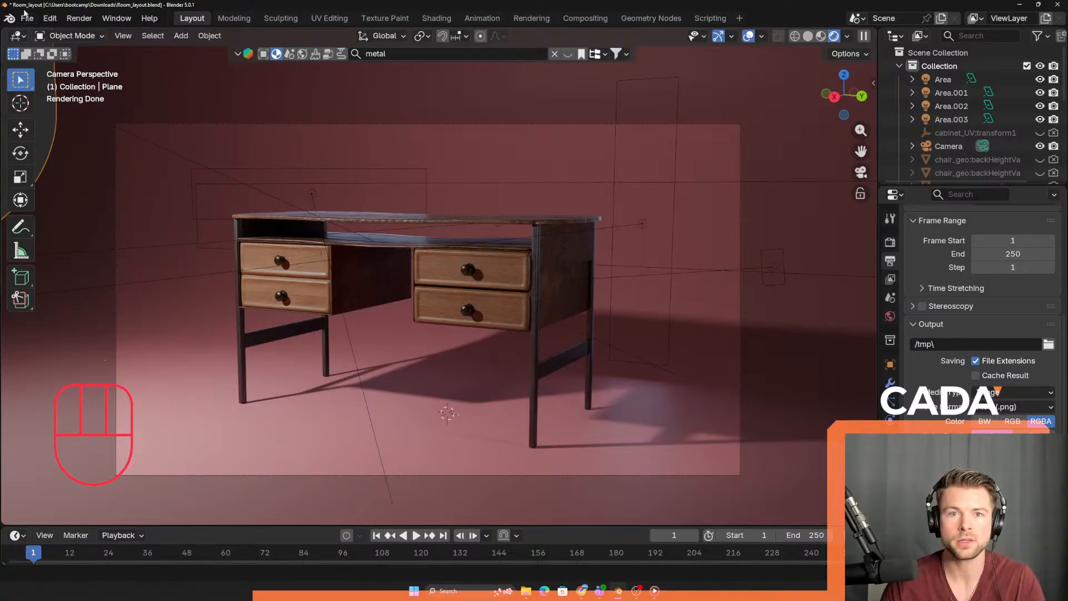
pyautogui.click(79, 17)
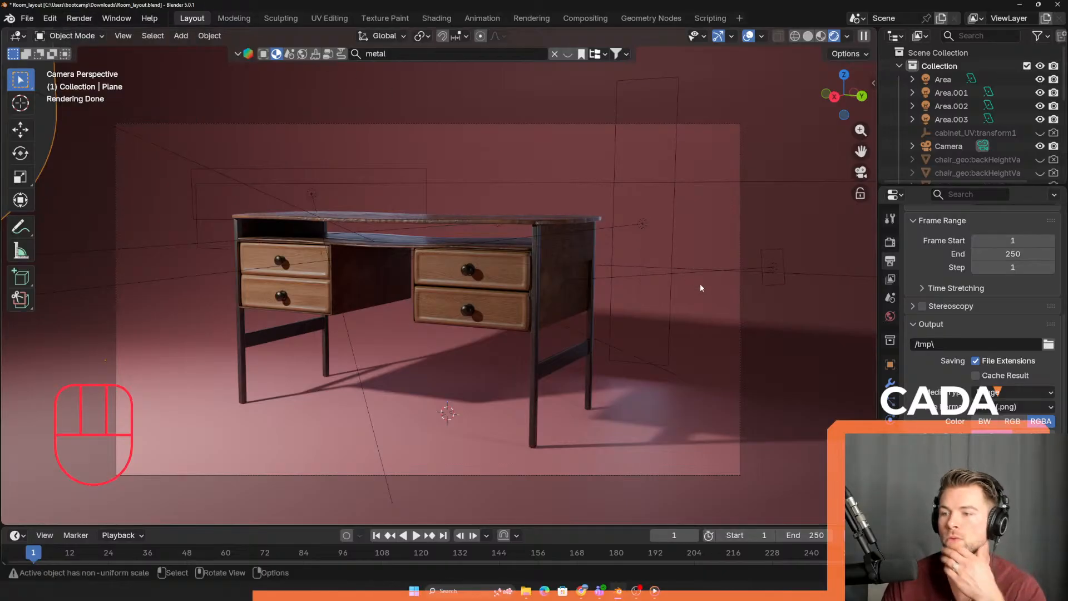
pyautogui.click(891, 279)
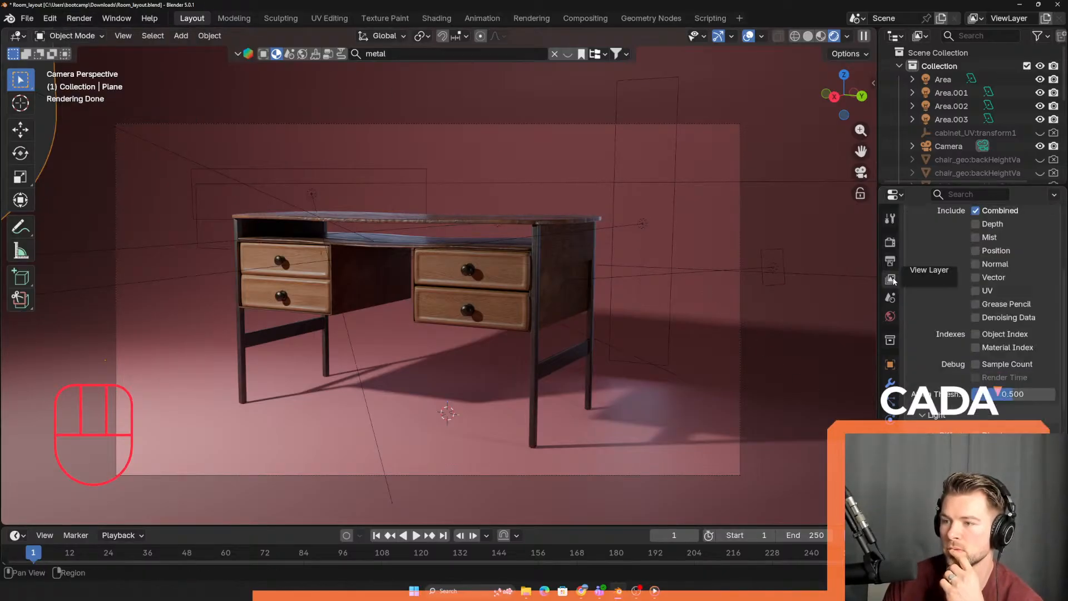
pyautogui.scroll(6, 930, 322)
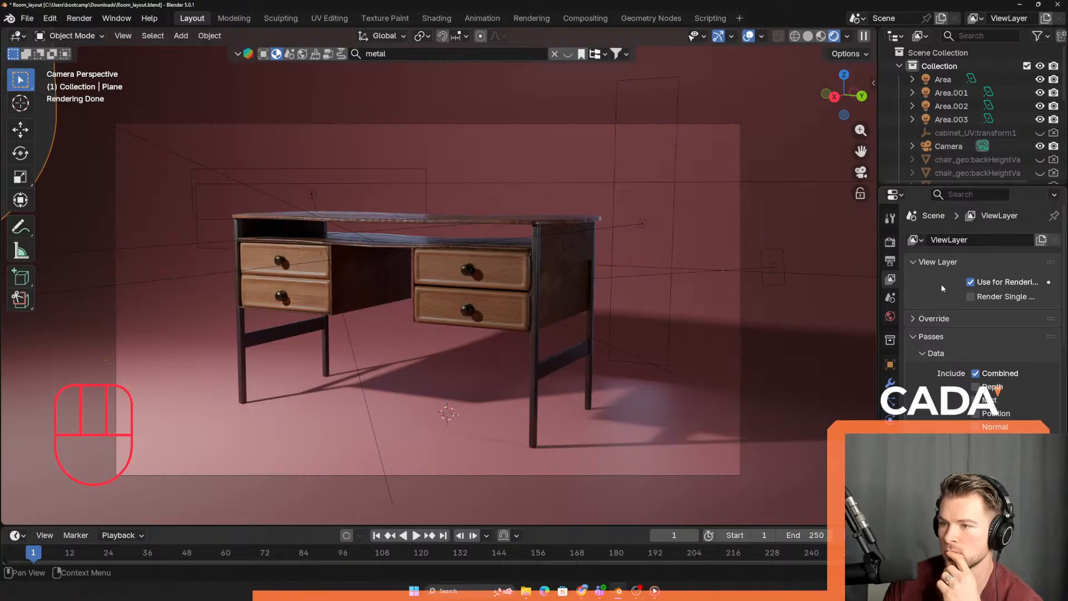
# - Clear the scene's active camera and assign the Camera object to it again
pyautogui.click(891, 299)
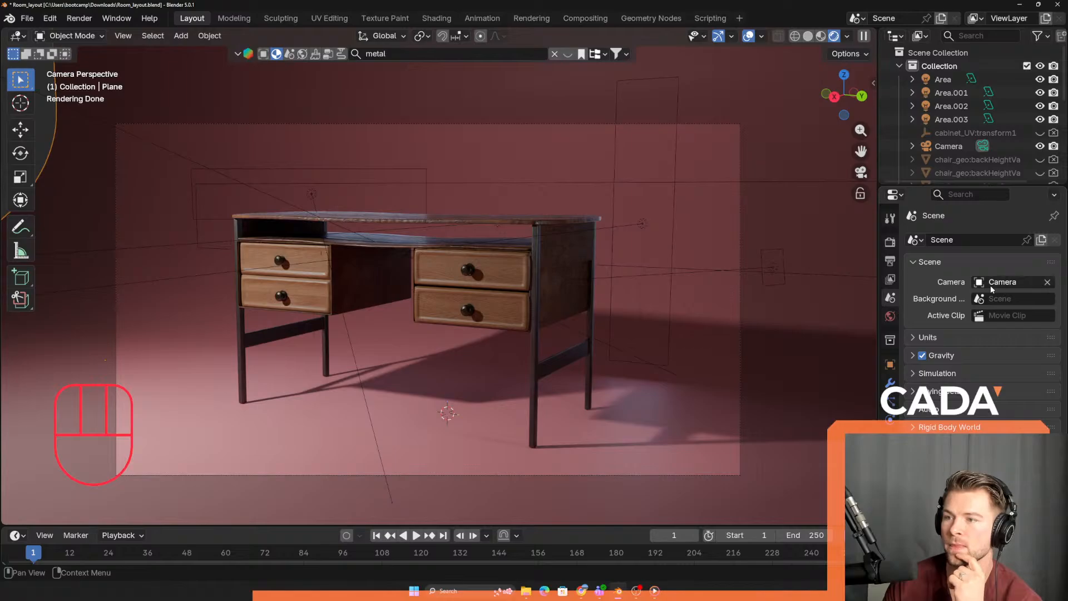
pyautogui.click(1047, 283)
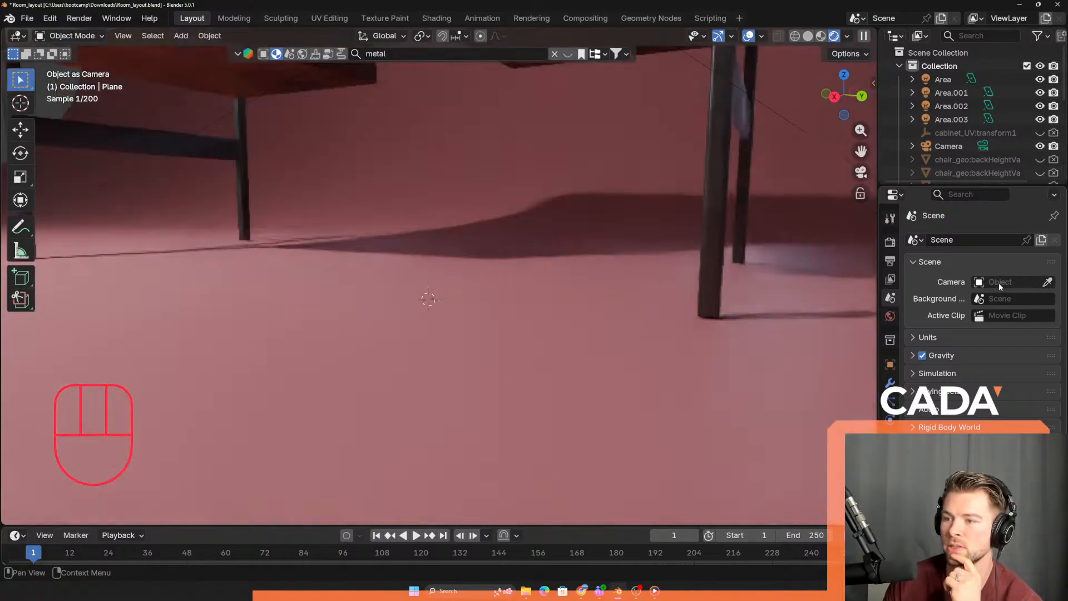
pyautogui.click(948, 147)
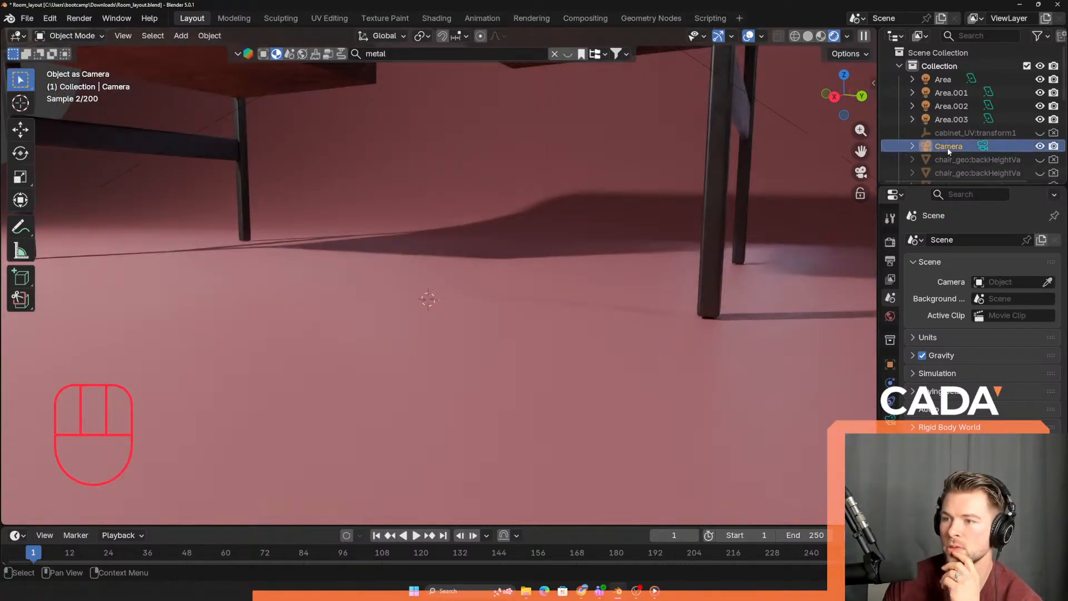
pyautogui.moveTo(947, 148); pyautogui.dragTo(999, 285)
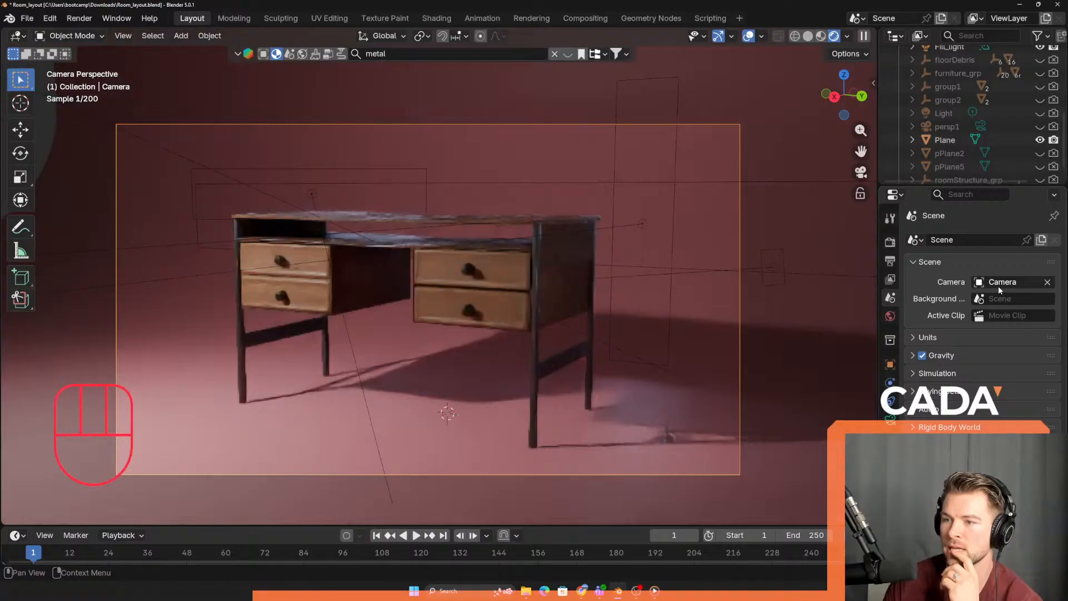
# - Rename the Camera object to MyCamera in the Outliner
pyautogui.scroll(3, 949, 155)
pyautogui.scroll(4, 944, 169)
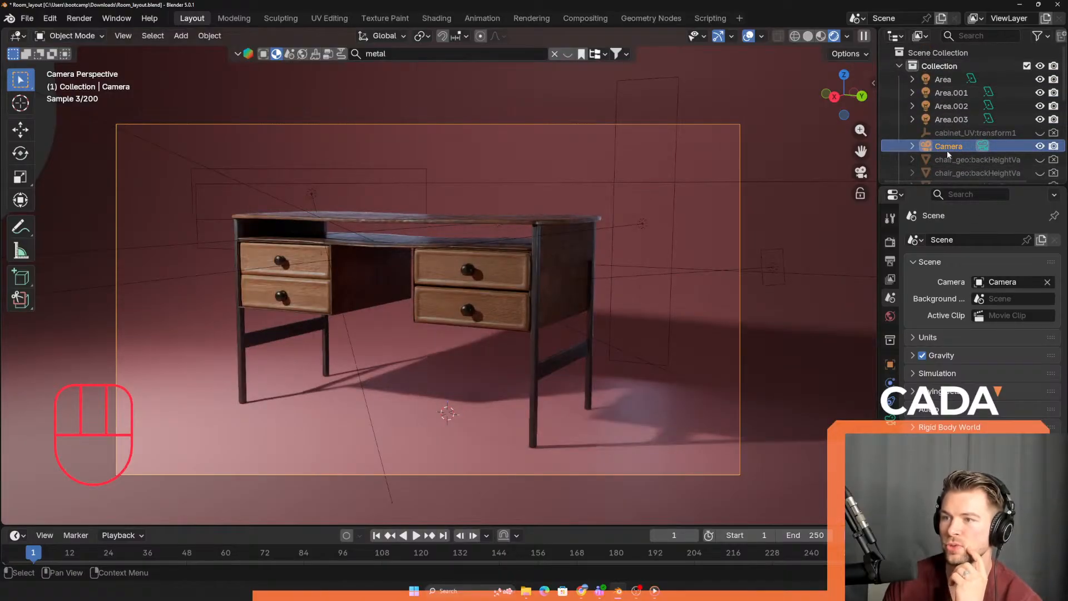
pyautogui.scroll(-3, 948, 150)
pyautogui.doubleClick(959, 108)
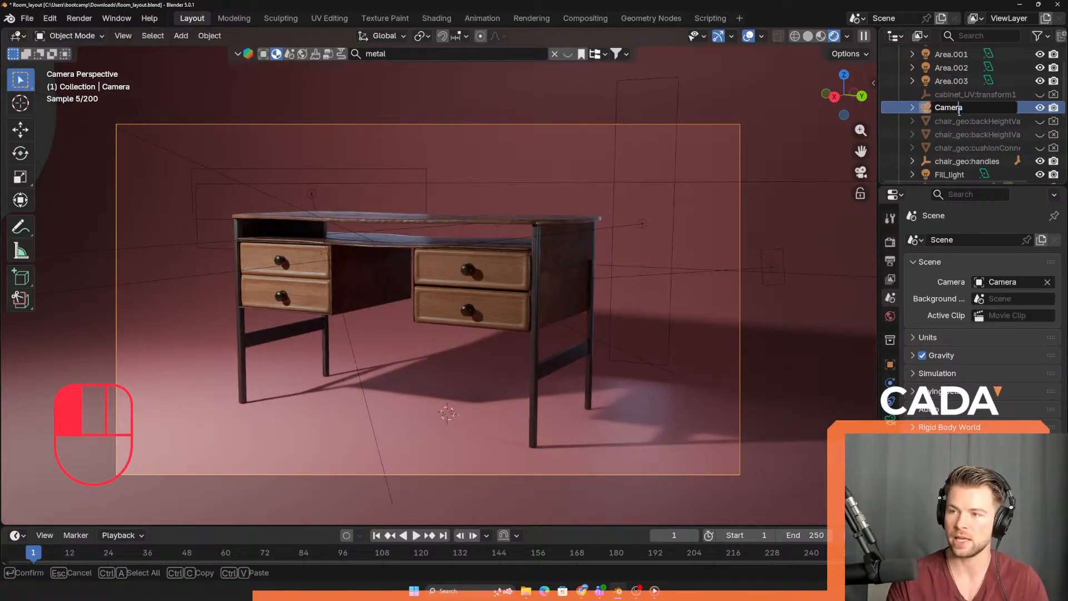
pyautogui.write('My')
pyautogui.press('Return')
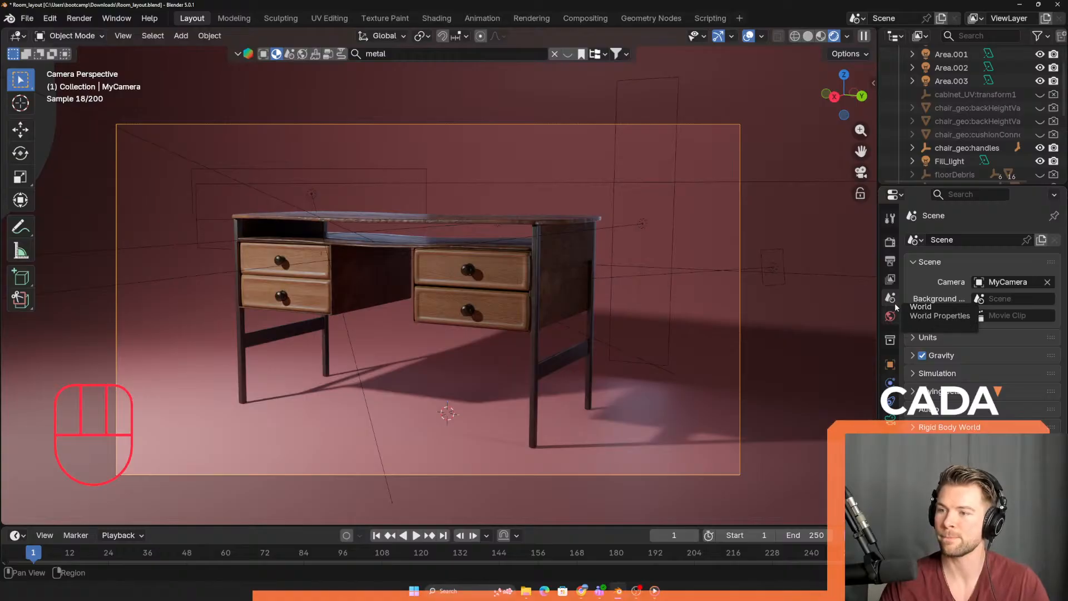
# - Set the render output path to the Renders folder in the Desktop bootcamp files, with the file name Table_Texture_Light_Render
pyautogui.click(890, 242)
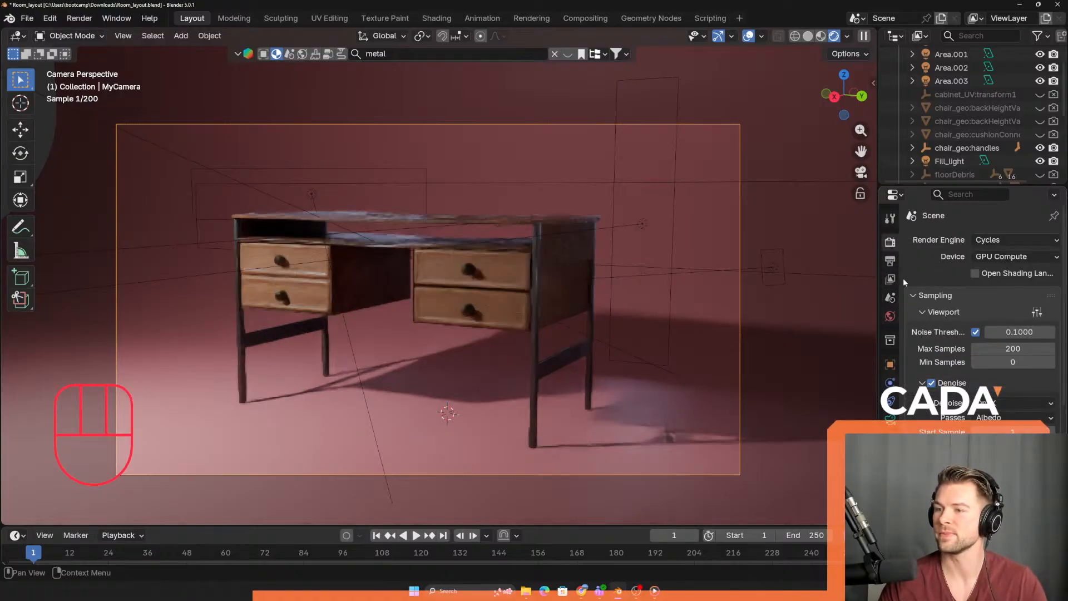
pyautogui.click(890, 261)
pyautogui.scroll(-7, 932, 315)
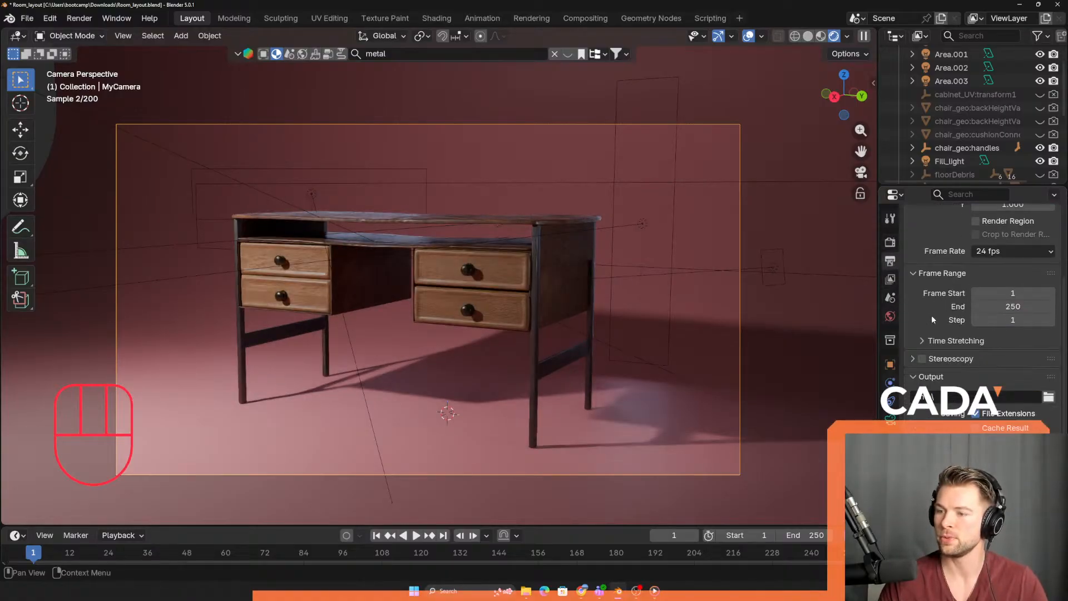
pyautogui.click(1048, 345)
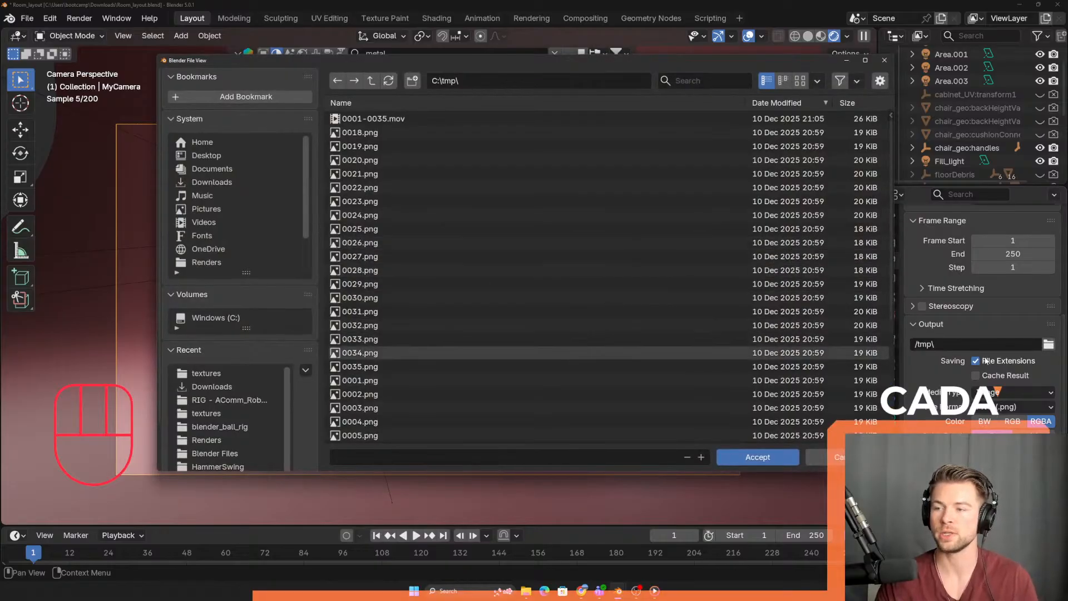
pyautogui.click(225, 183)
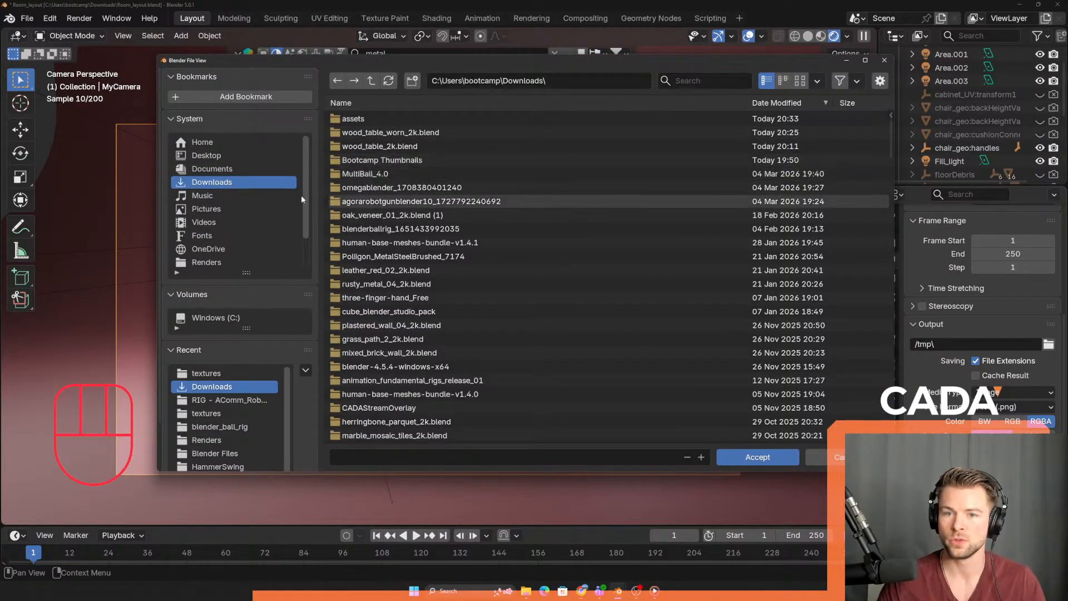
pyautogui.click(222, 158)
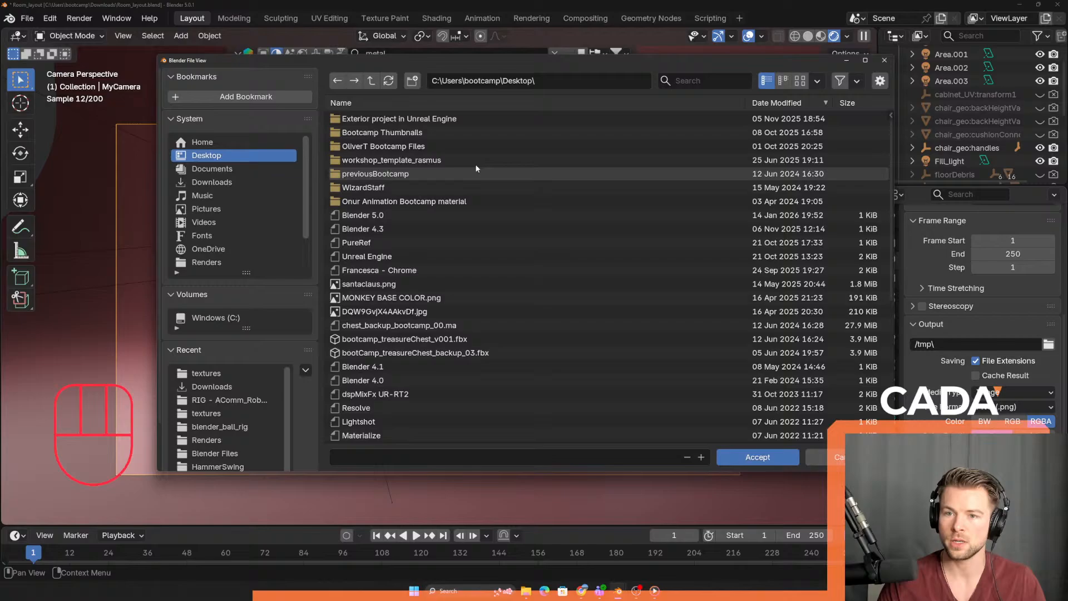
pyautogui.doubleClick(412, 146)
pyautogui.doubleClick(386, 131)
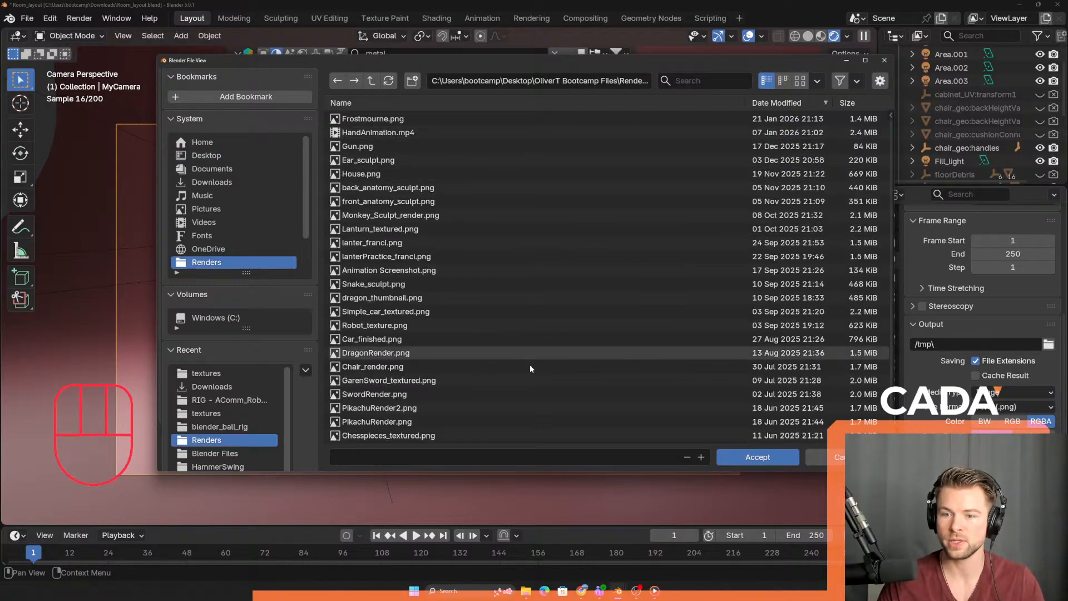
pyautogui.click(469, 458)
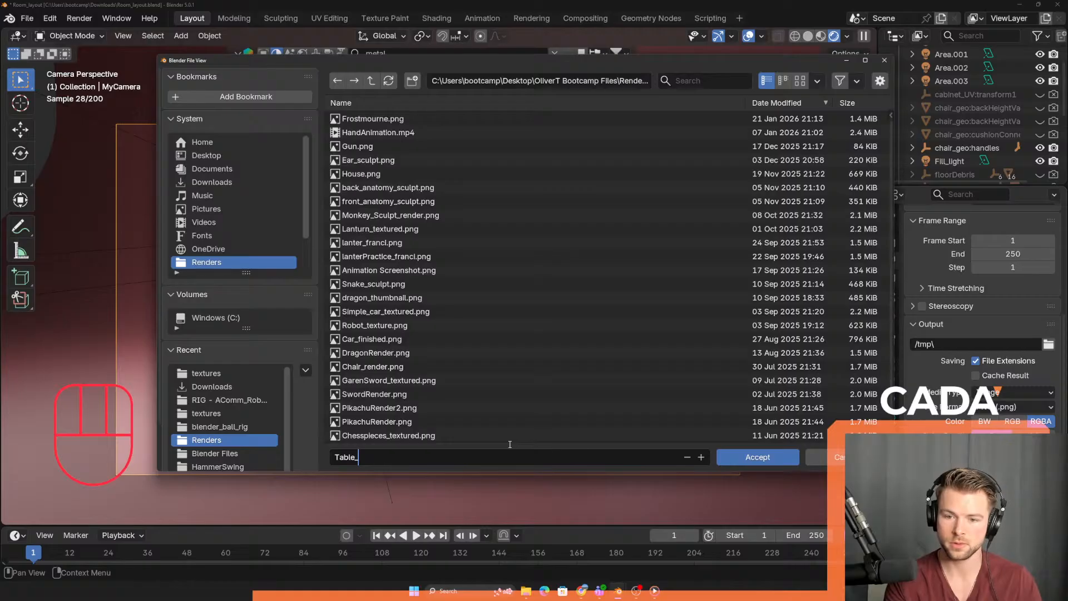
pyautogui.write('Table_Texture_Light_Render')
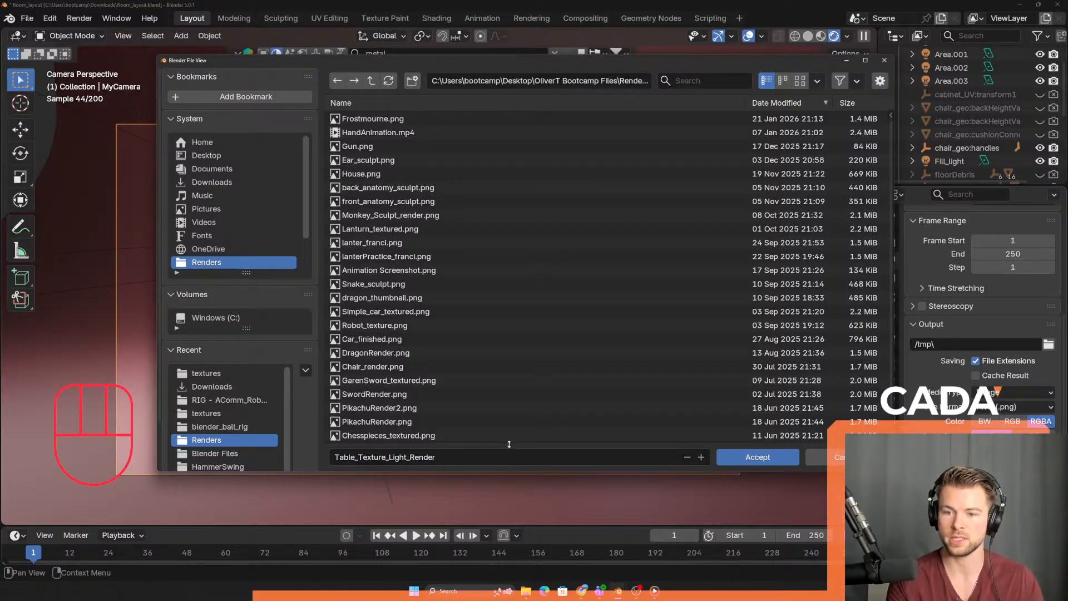
pyautogui.click(740, 458)
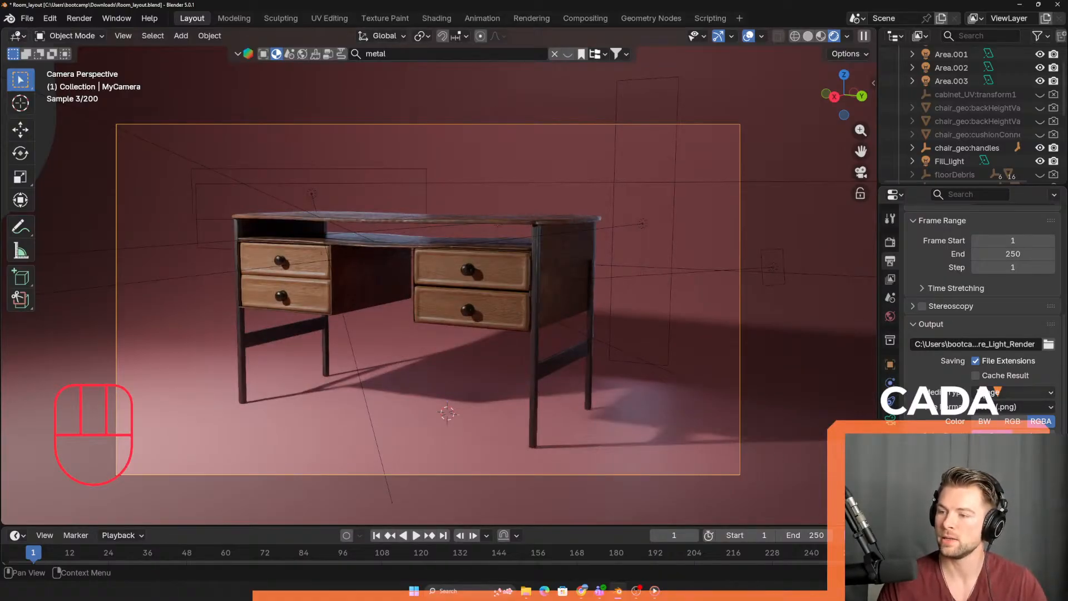
# - Choose Image as the output media type and PNG as the file format, and review the remaining output settings
pyautogui.click(1007, 393)
pyautogui.click(1008, 408)
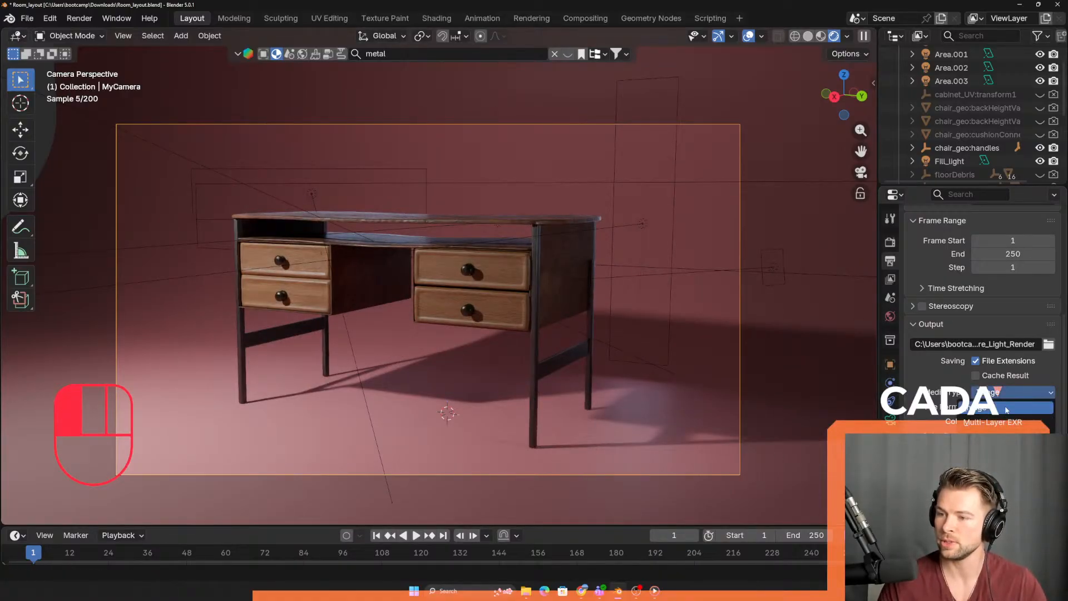
pyautogui.click(1019, 407)
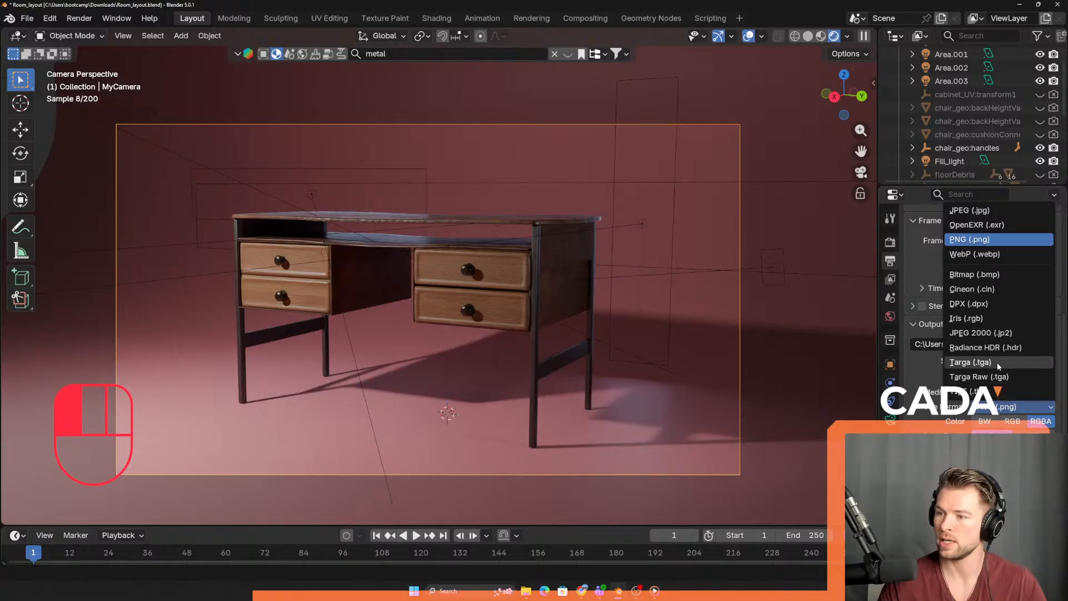
pyautogui.click(975, 241)
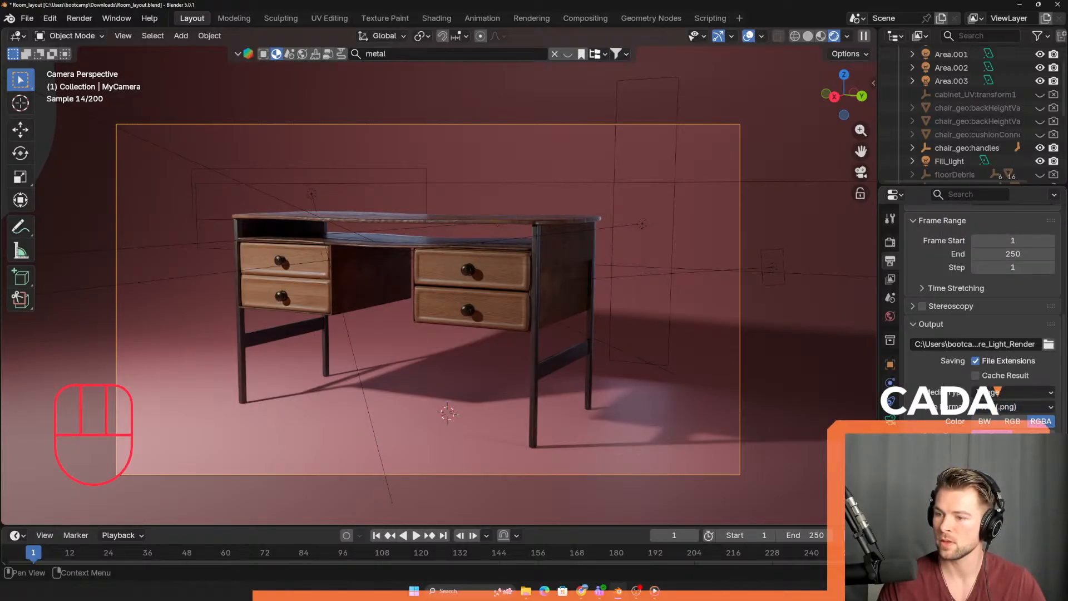
pyautogui.scroll(-5, 998, 390)
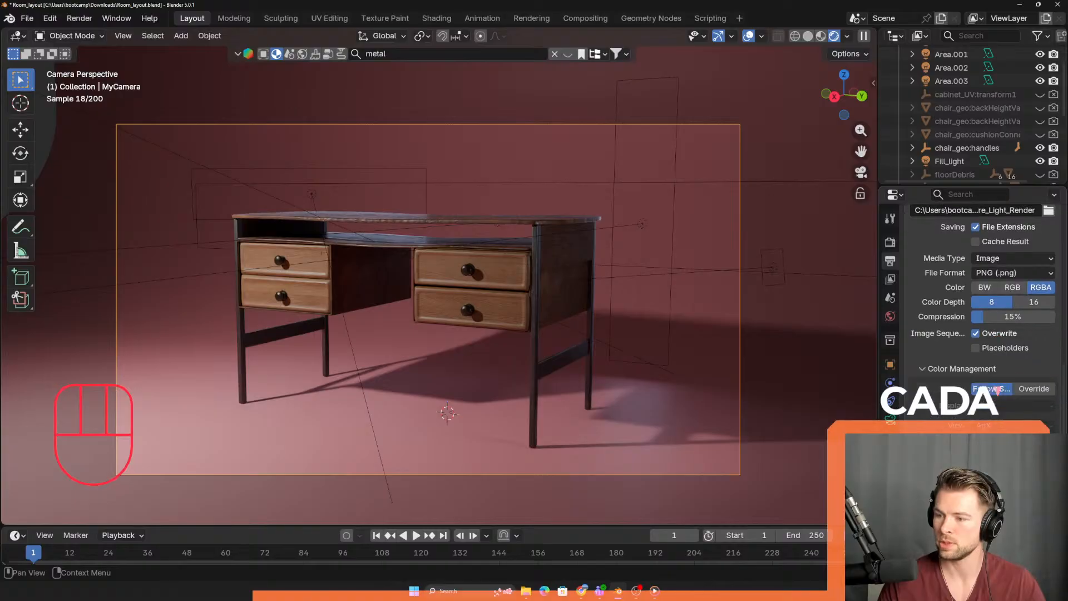
pyautogui.scroll(8, 921, 369)
pyautogui.scroll(-5, 921, 368)
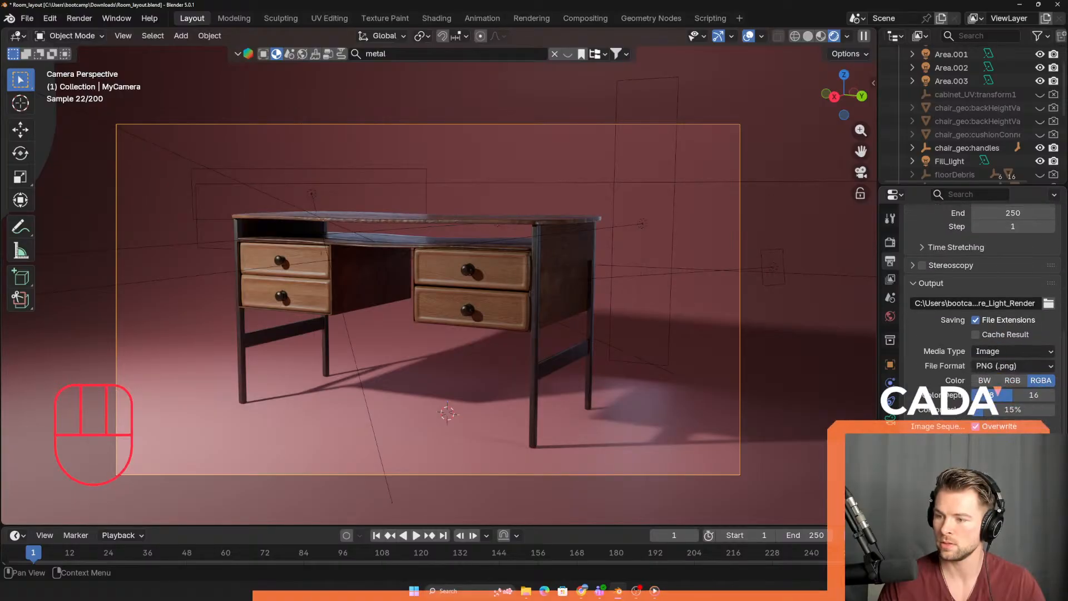
pyautogui.scroll(2, 980, 311)
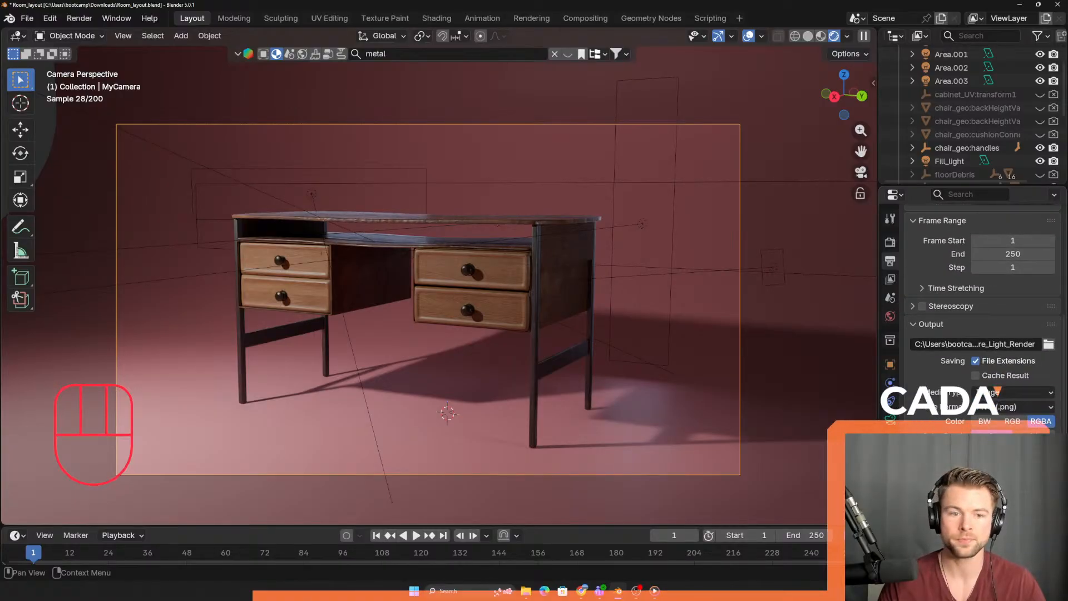
pyautogui.scroll(8, 992, 372)
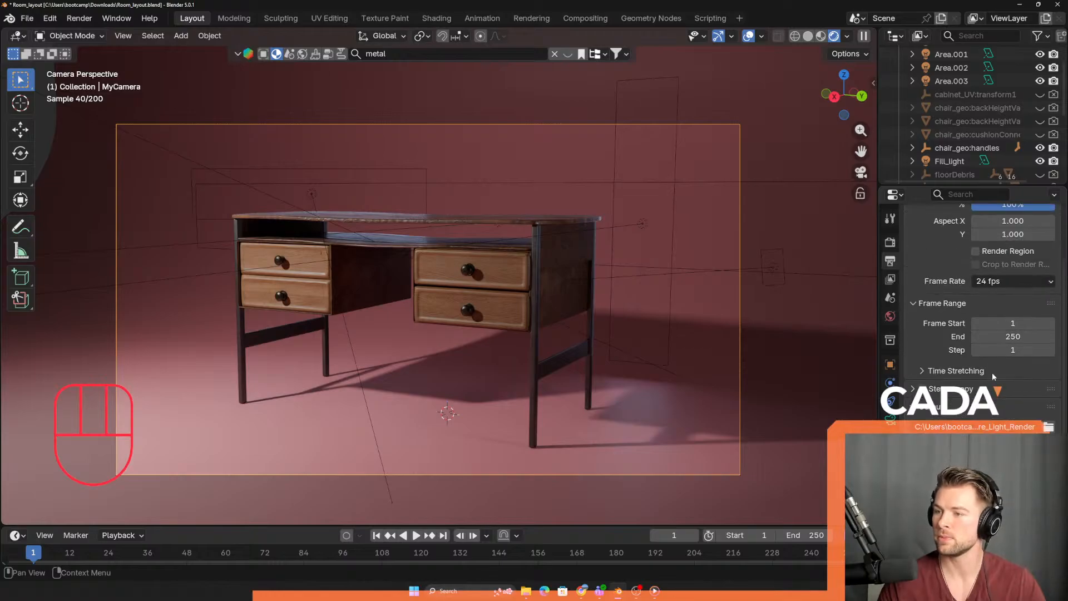
pyautogui.scroll(-8, 936, 403)
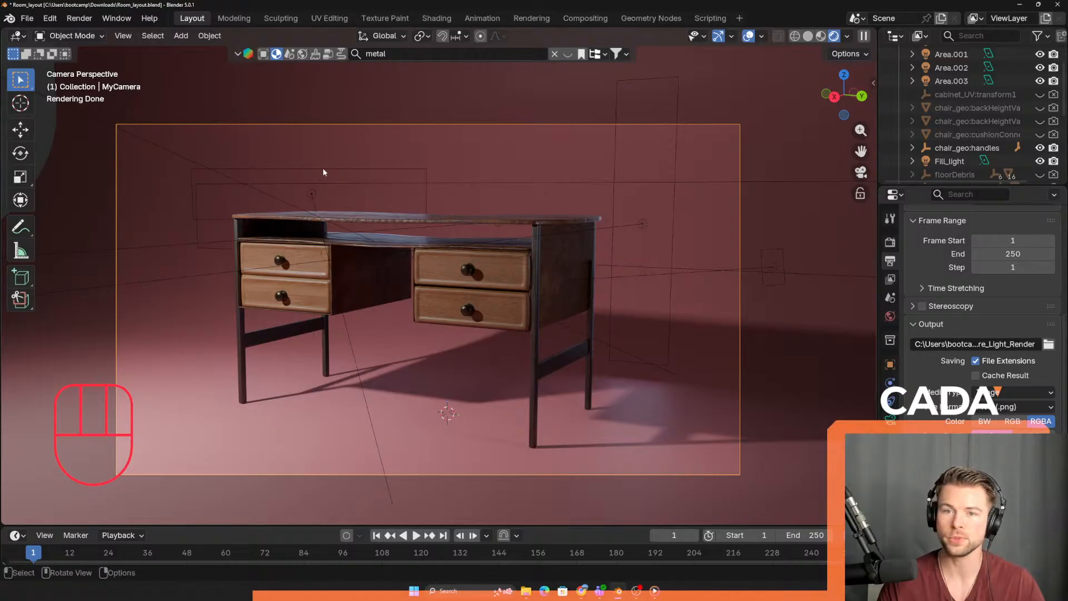
# - Render the image from the active camera, inspect the render in progress, and close the render window
pyautogui.click(79, 18)
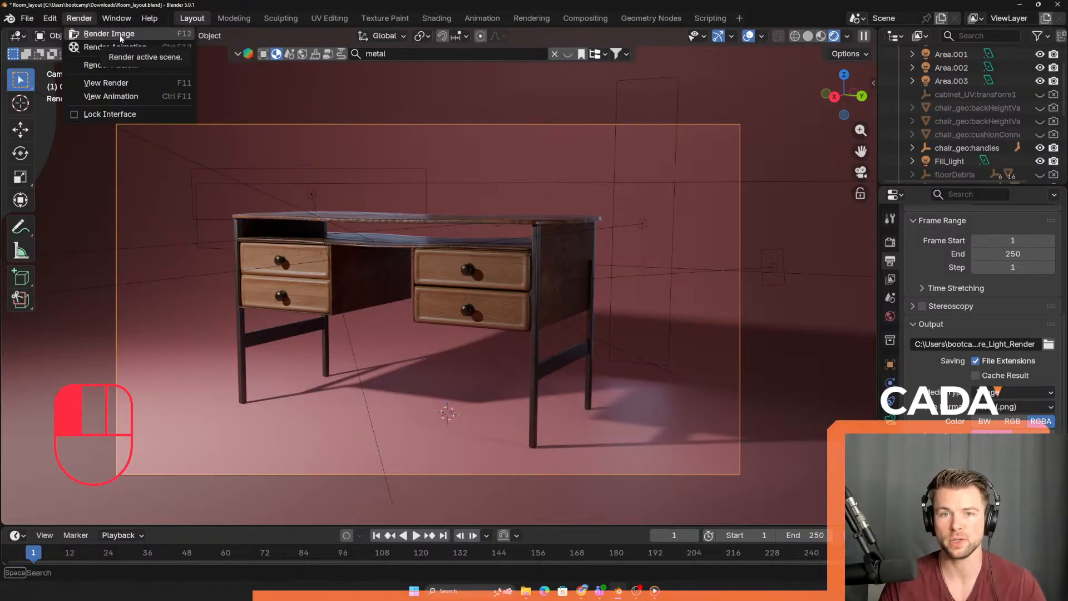
pyautogui.click(120, 34)
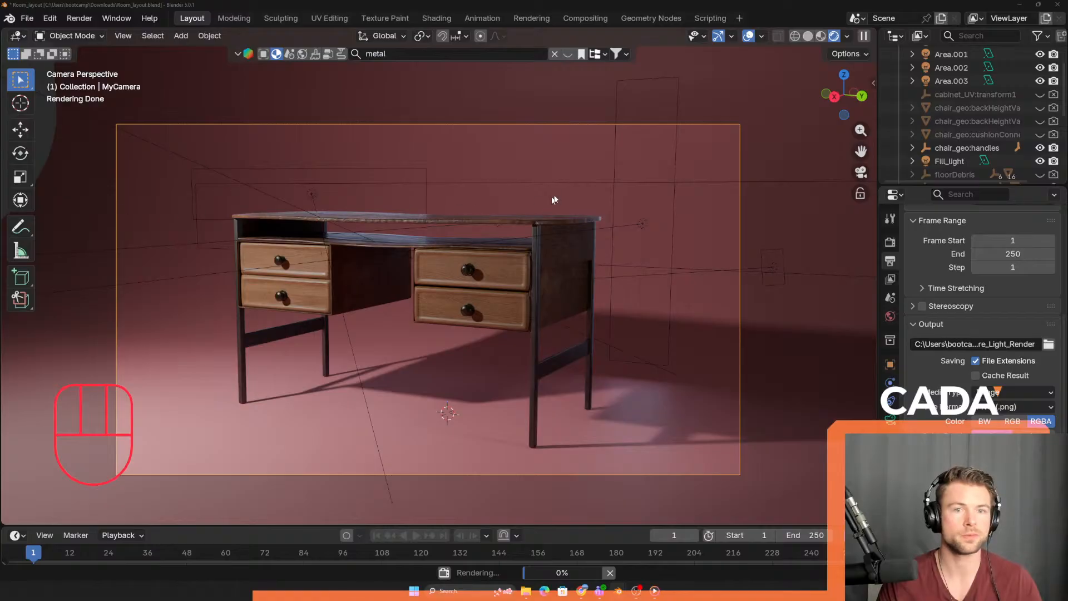
pyautogui.doubleClick(523, 179)
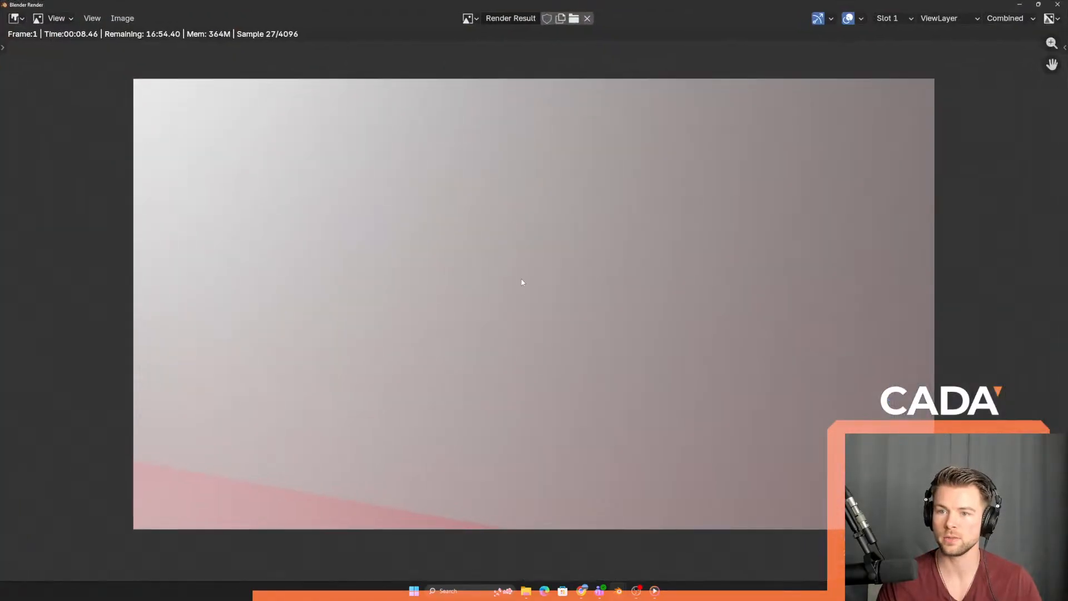
pyautogui.scroll(-6, 528, 281)
pyautogui.scroll(7, 547, 315)
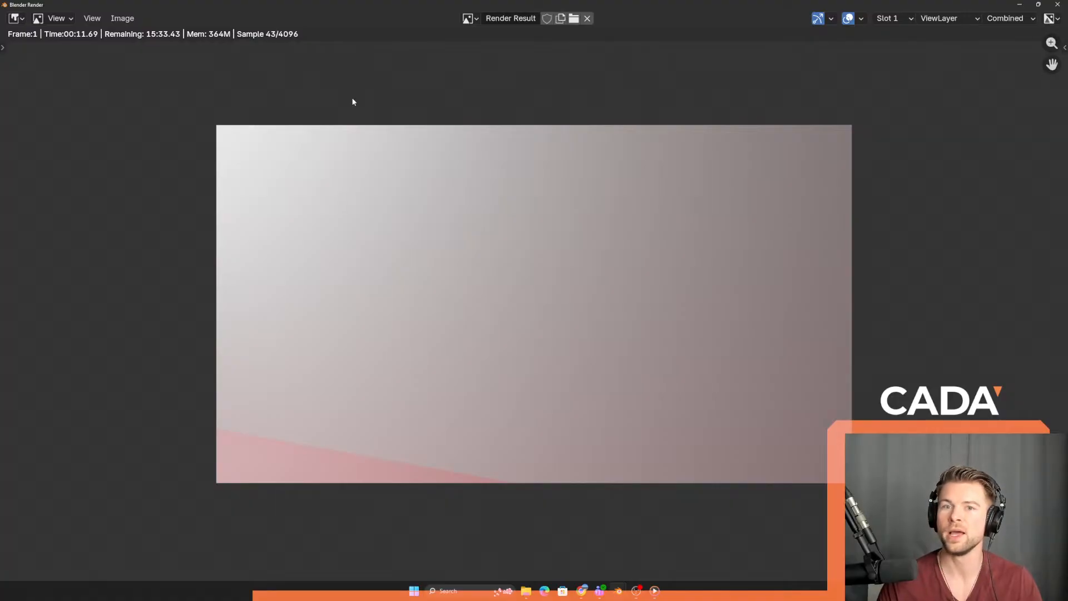
pyautogui.click(1052, 6)
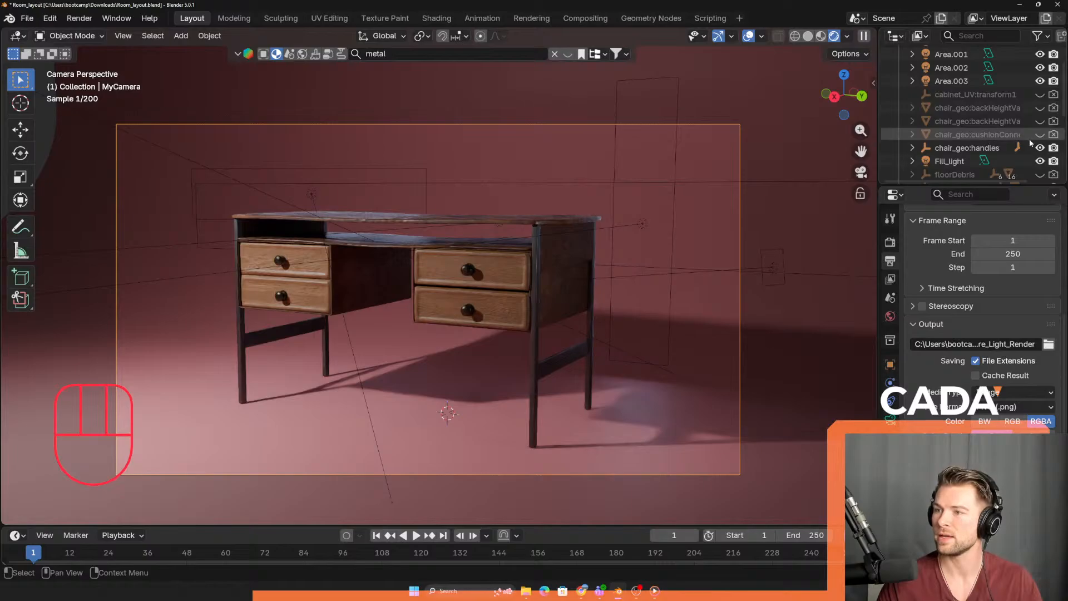
# - Enable cabinet_UV:transform1 and the hidden chair_geo back height and cushion connector objects for rendering in the Outliner
pyautogui.click(1054, 94)
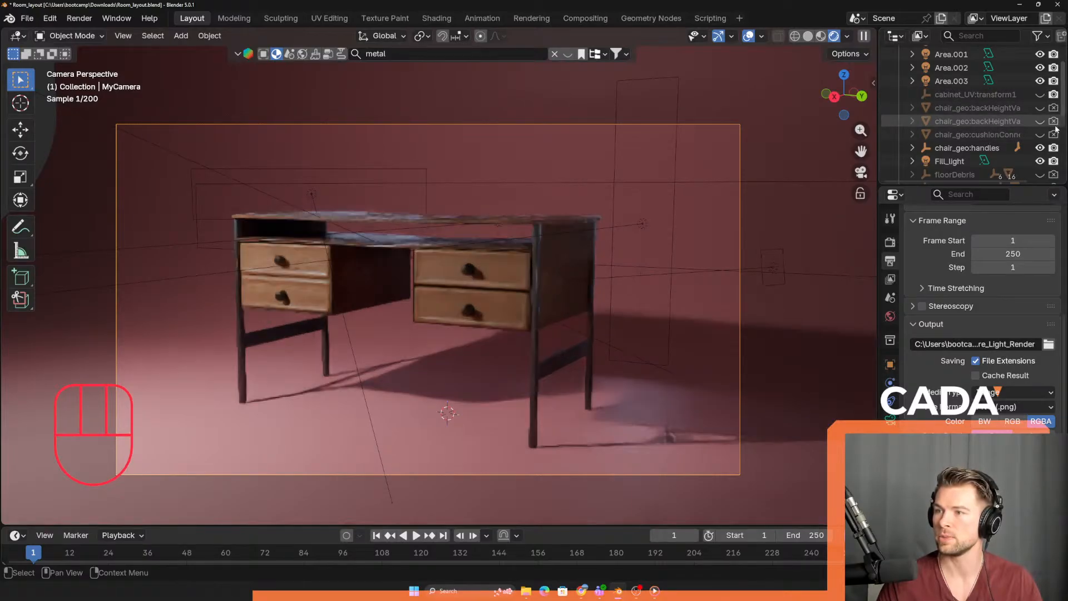
pyautogui.click(1055, 125)
pyautogui.click(1054, 135)
# - Enable furniture_grp in renders and make it visible in the viewport
pyautogui.scroll(-4, 1054, 131)
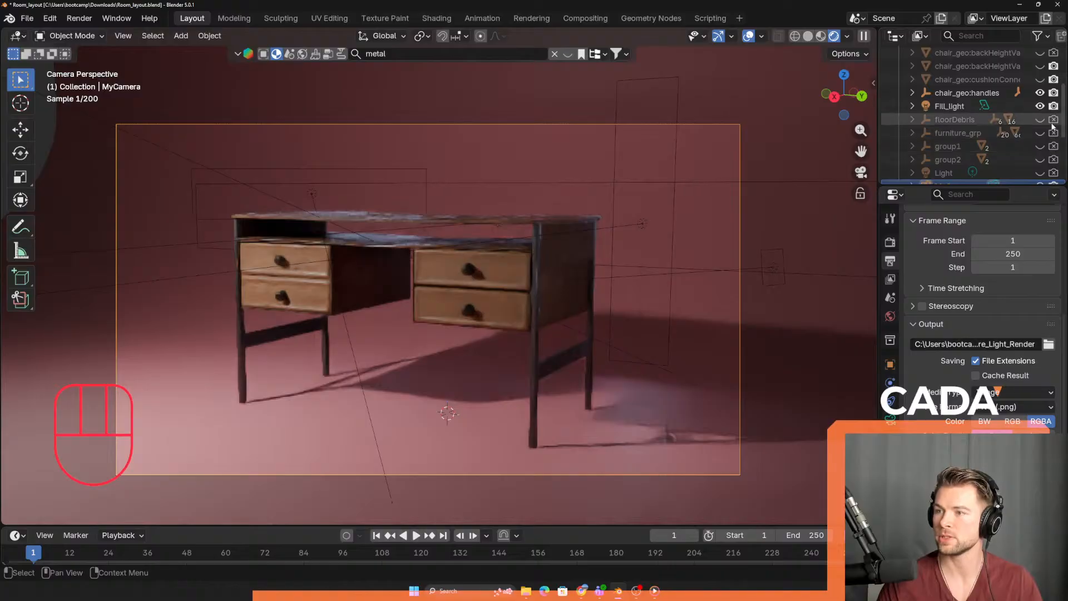
pyautogui.click(1054, 120)
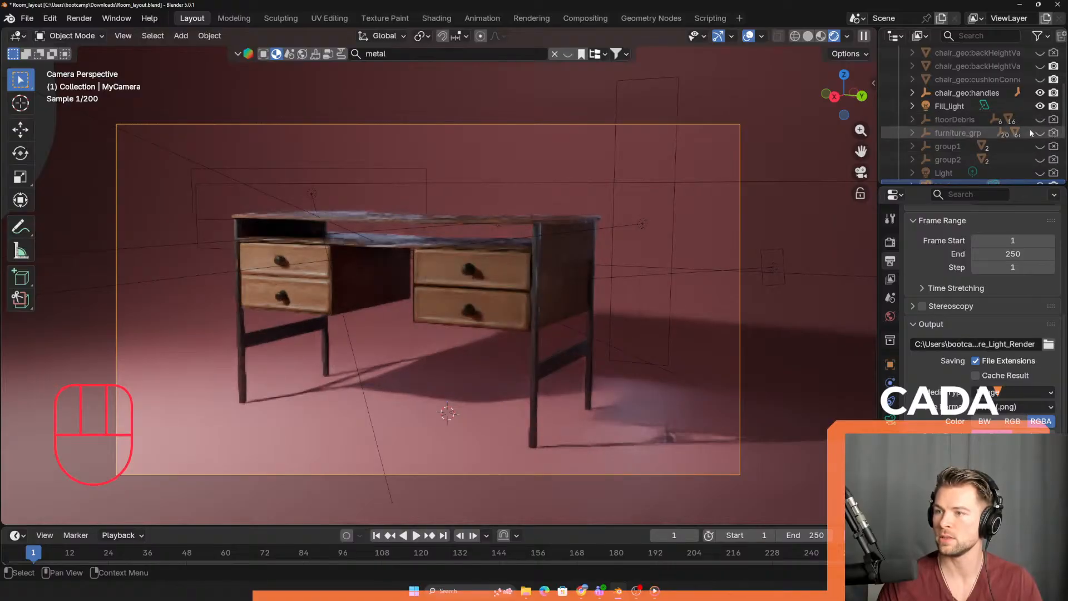
pyautogui.click(1054, 133)
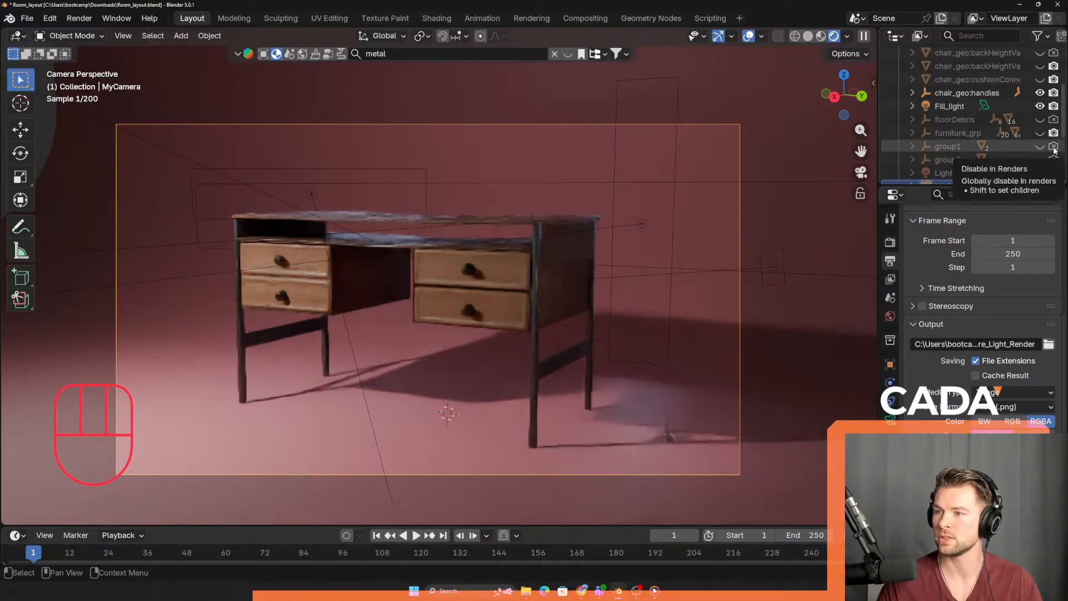
pyautogui.click(1040, 133)
pyautogui.click(1040, 133)
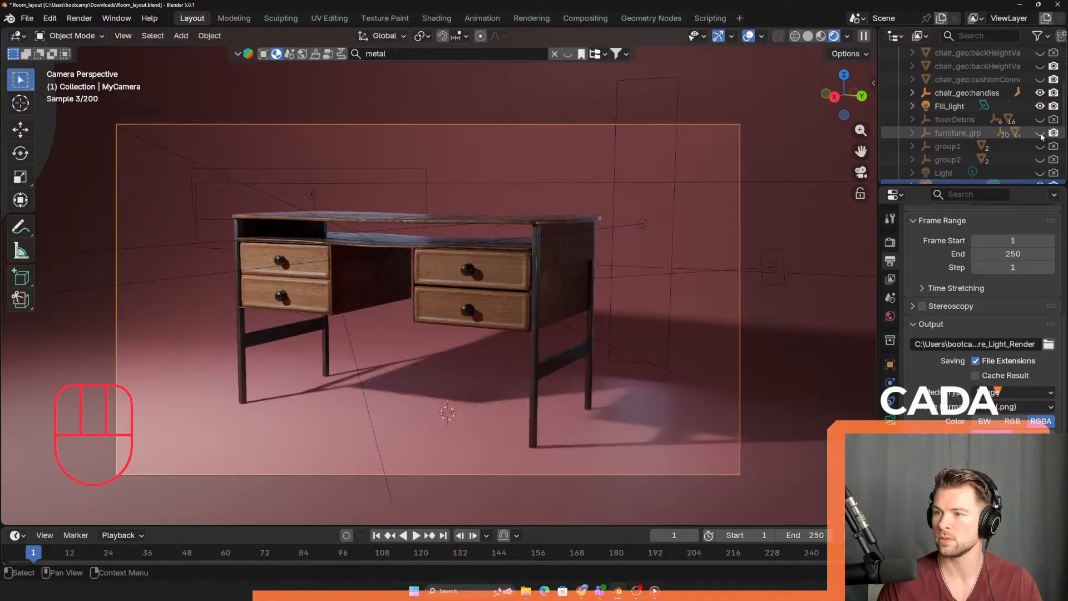
pyautogui.click(1040, 133)
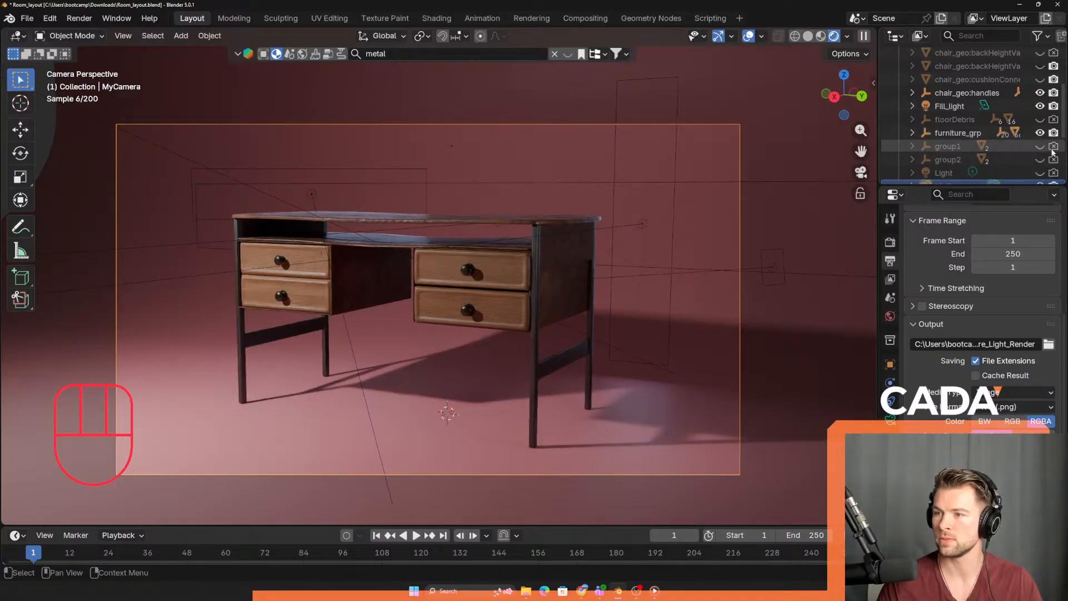
# - Delete the unused persp1 camera and the hidden pPlane2 and pPlane5 objects from the scene
pyautogui.scroll(-4, 1053, 152)
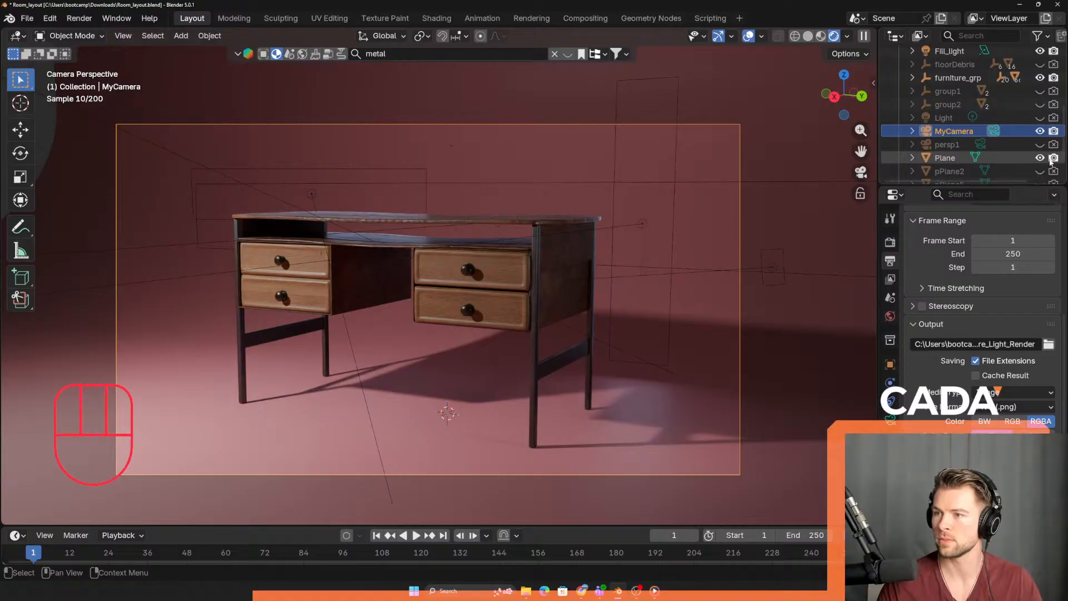
pyautogui.scroll(-3, 1051, 161)
pyautogui.click(959, 104)
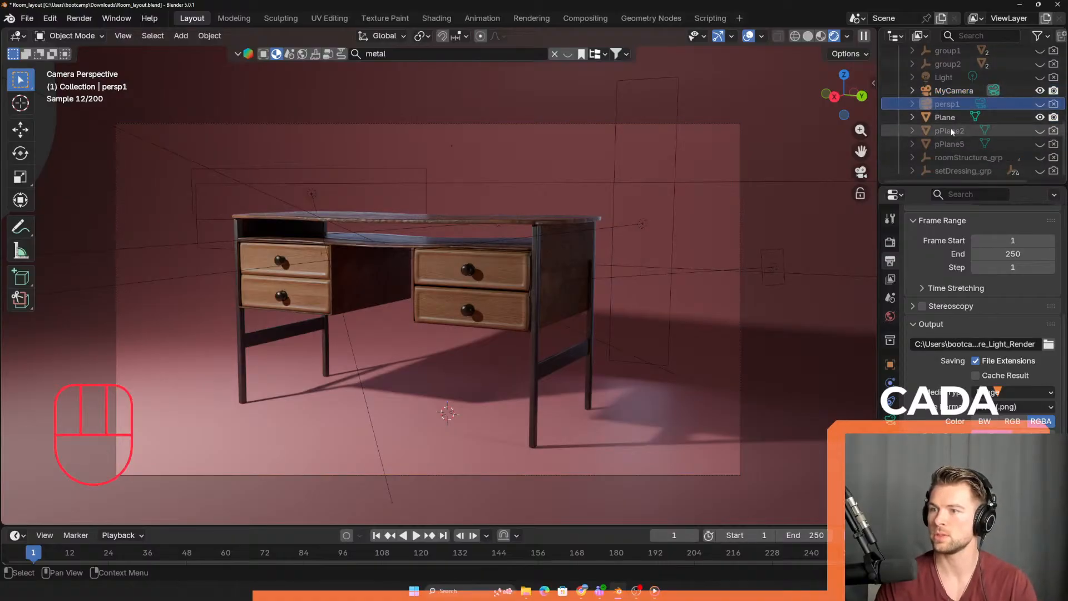
pyautogui.press('Delete')
pyautogui.click(950, 130)
pyautogui.press('Delete')
pyautogui.click(951, 143)
pyautogui.press('Delete')
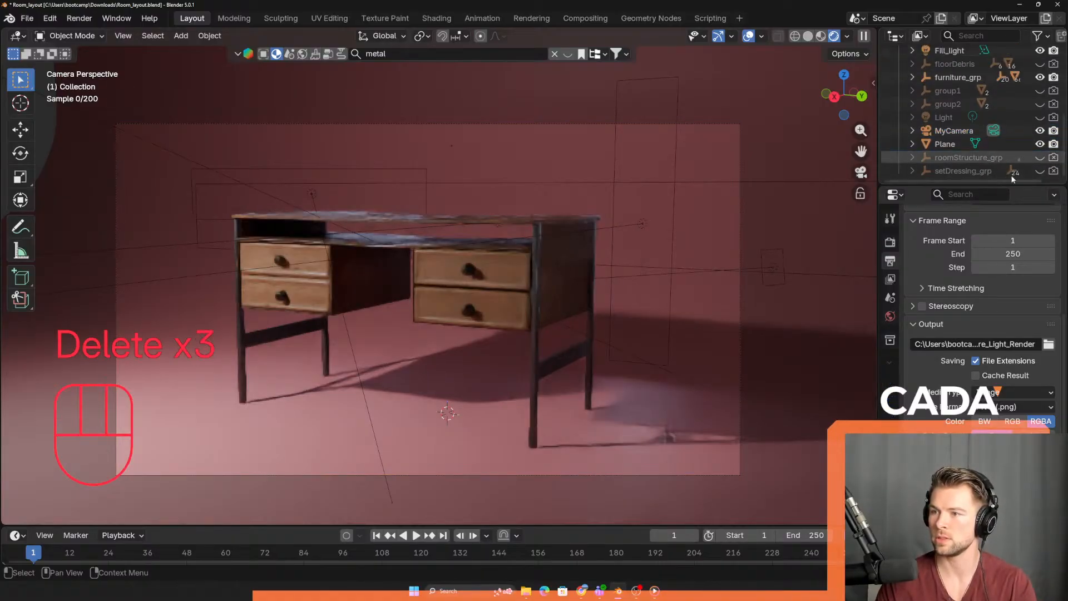
# - Enable setDressing_grp in the viewport and in renders, and start another render of the scene
pyautogui.click(1040, 171)
pyautogui.click(1053, 171)
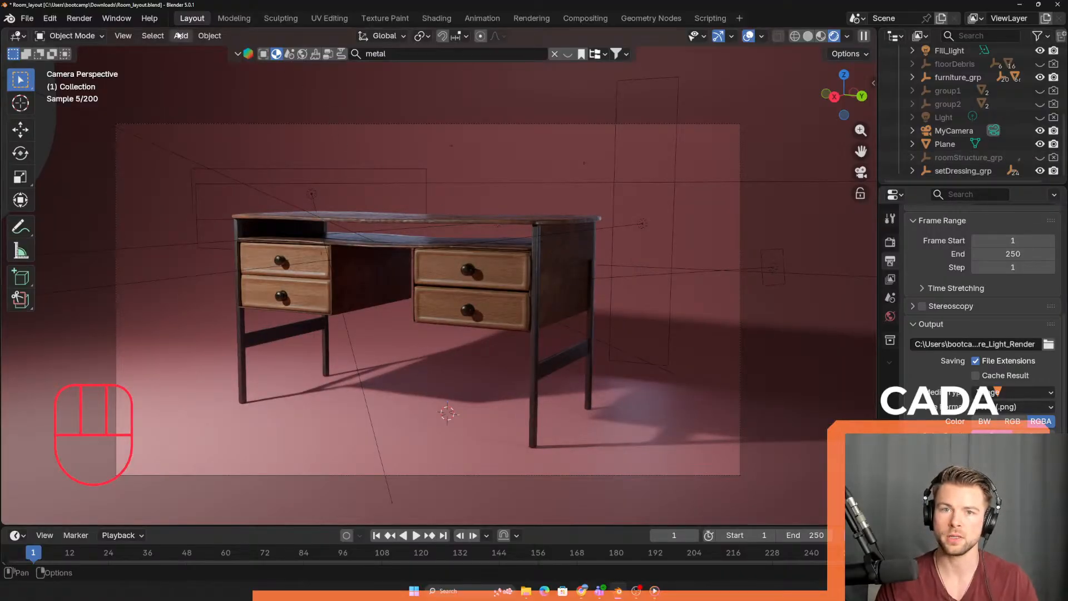
pyautogui.hotkey('ctrl', 'F12')
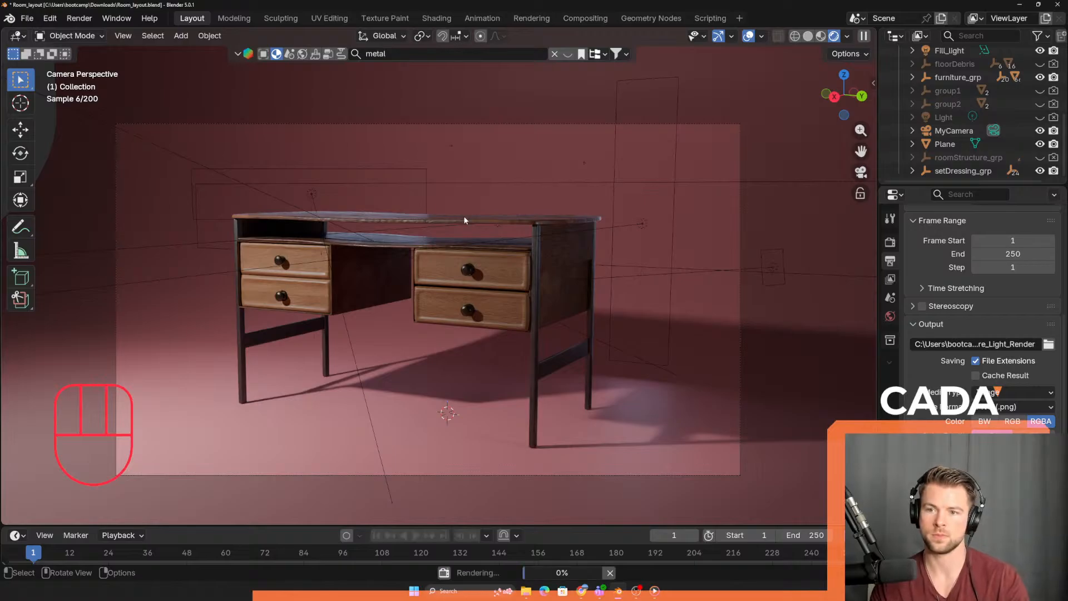
pyautogui.press('F12')
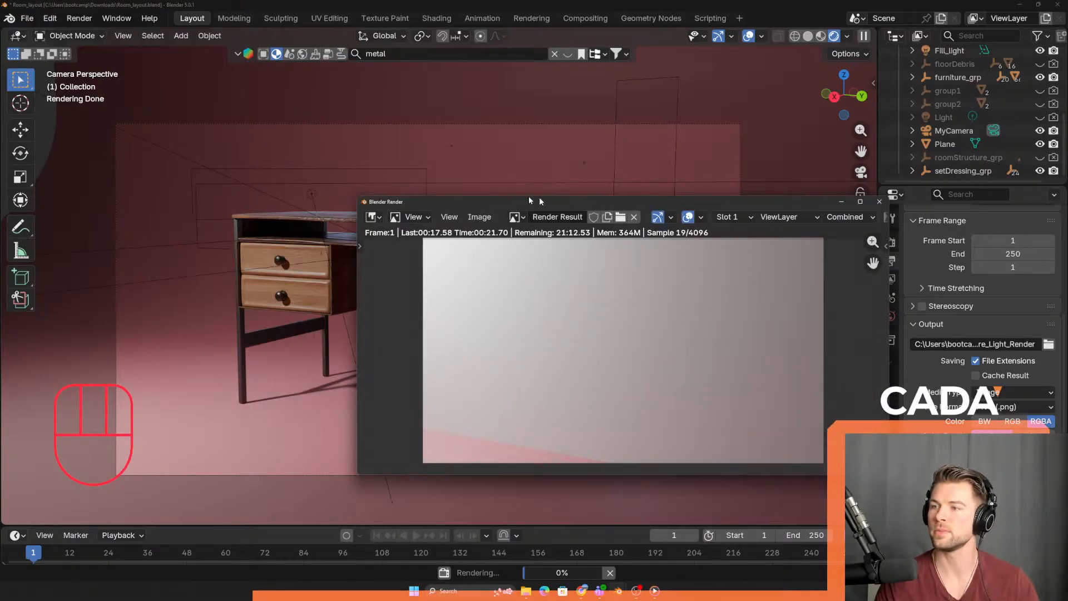
# - Enable roomStructure_grp in the viewport and in renders, and delete the unused hidden Light object
pyautogui.click(1056, 160)
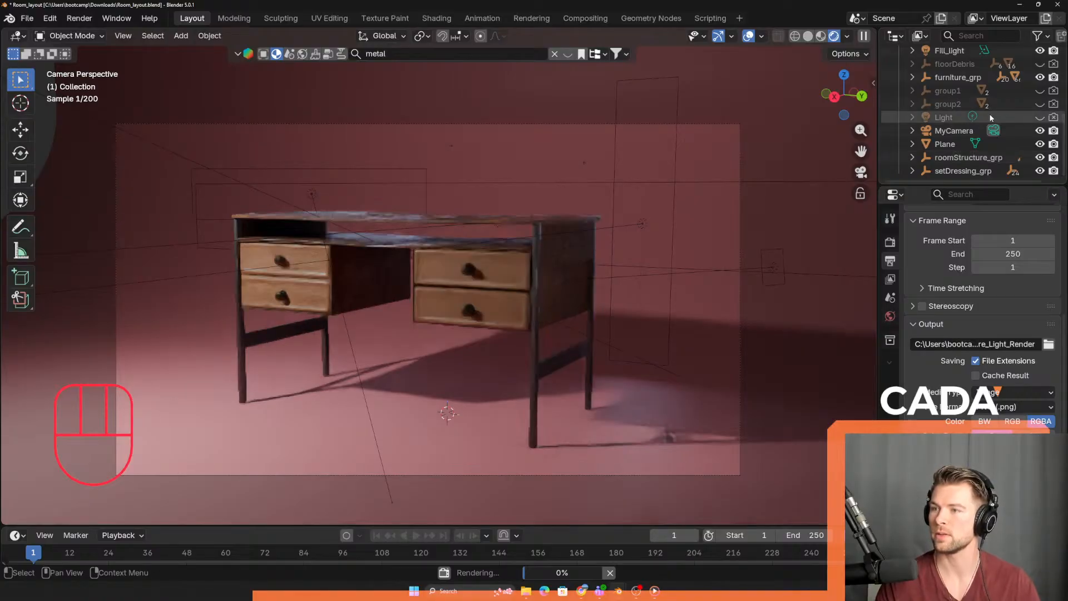
pyautogui.click(1049, 118)
pyautogui.press('Delete')
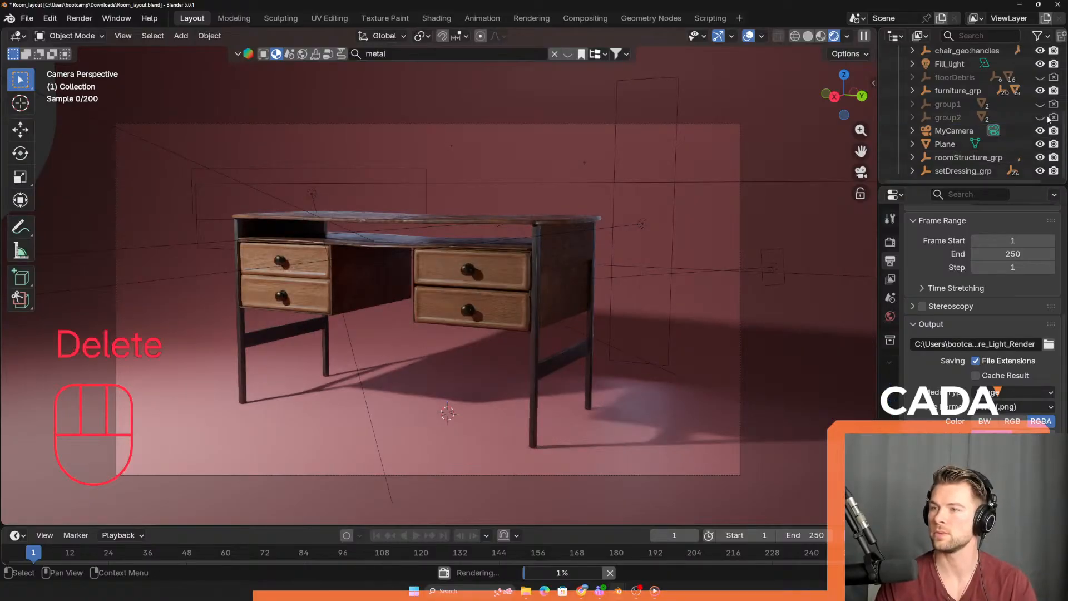
# - Enable floorDebris, group1 and group2 in the viewport and in renders
pyautogui.click(1054, 116)
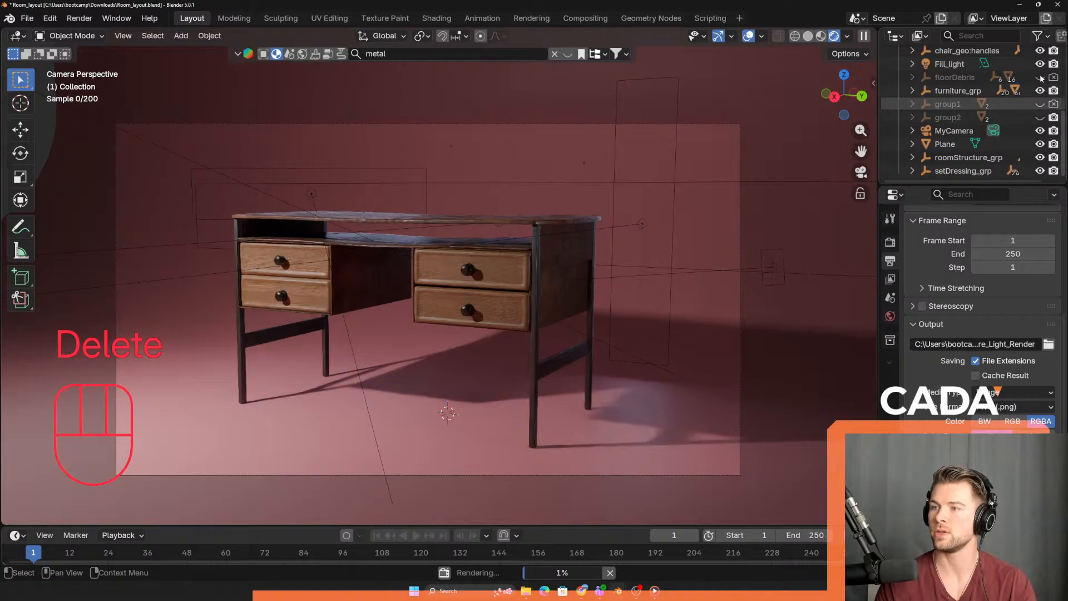
pyautogui.click(1040, 77)
pyautogui.click(1053, 78)
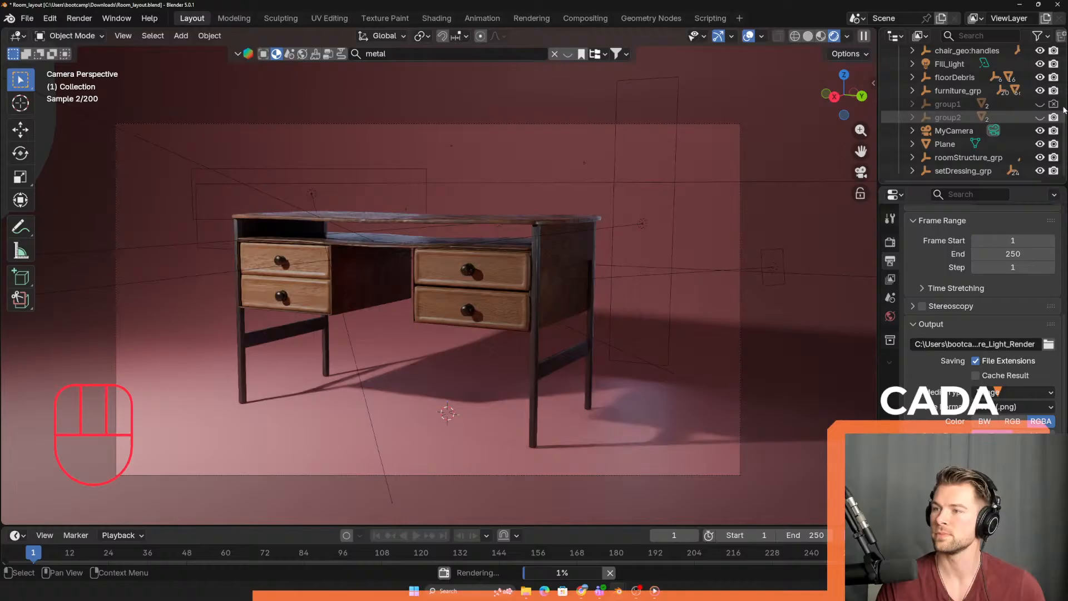
pyautogui.click(1040, 104)
pyautogui.click(1054, 104)
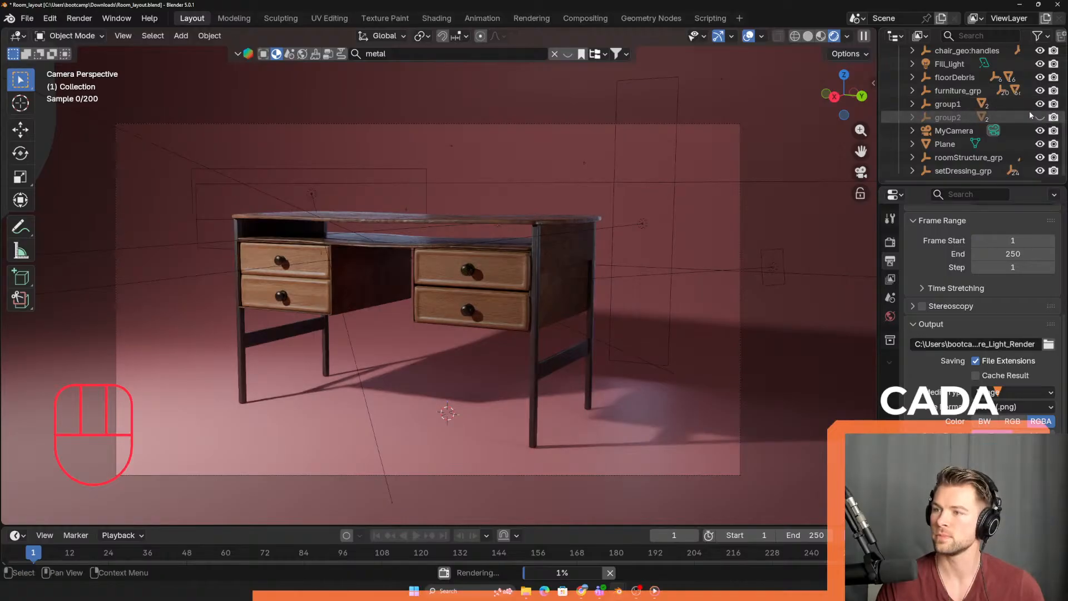
pyautogui.click(1040, 118)
# - Enable the remaining render-disabled chair_geo back height object for rendering and check the rest of the Outliner list
pyautogui.scroll(3, 1028, 117)
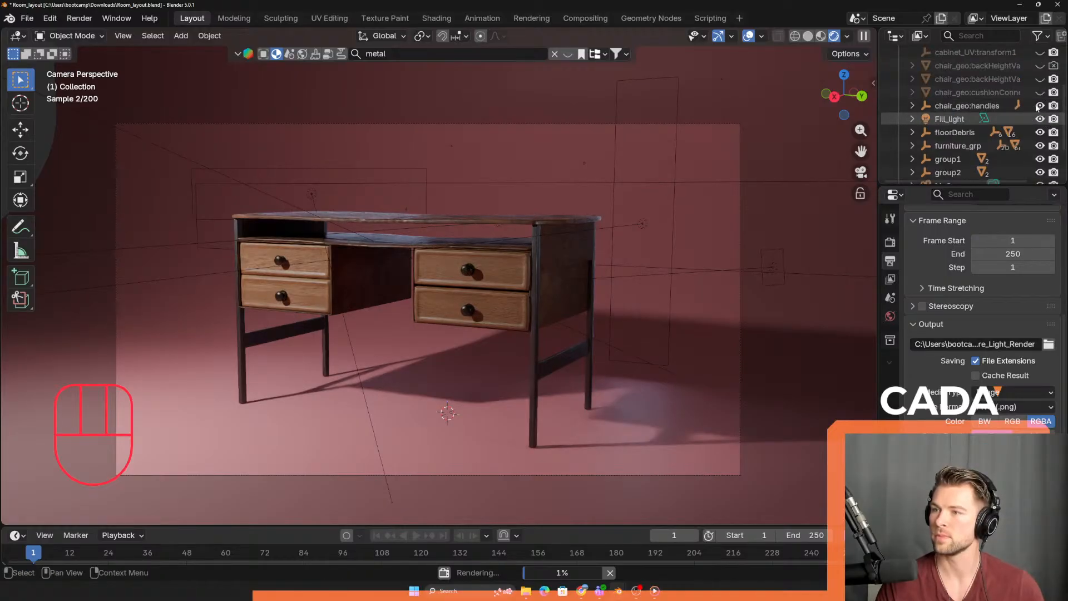
pyautogui.scroll(2, 1021, 79)
pyautogui.scroll(2, 1044, 99)
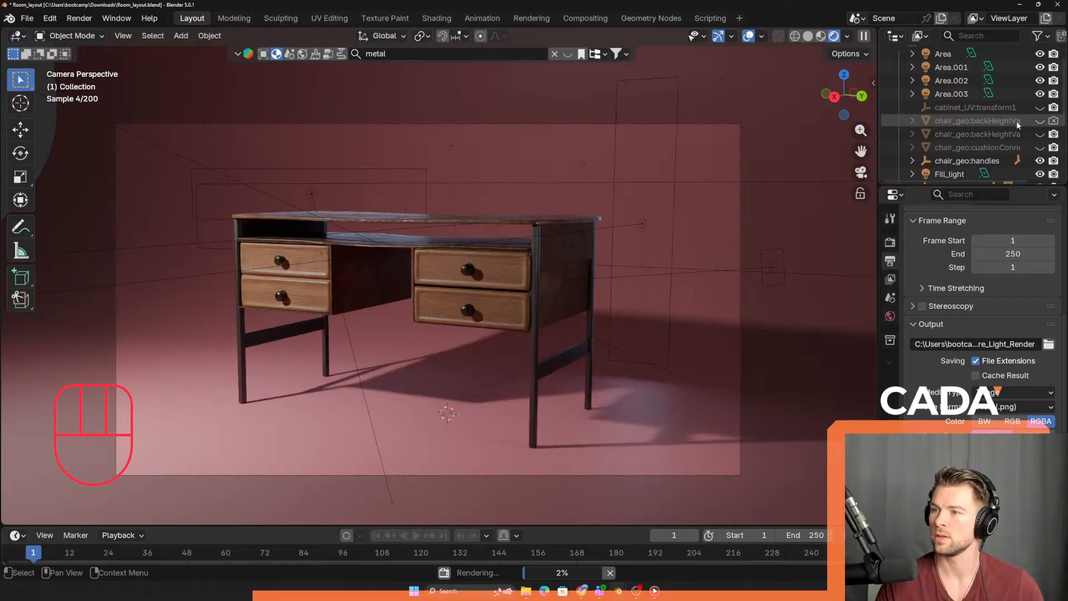
pyautogui.click(1054, 120)
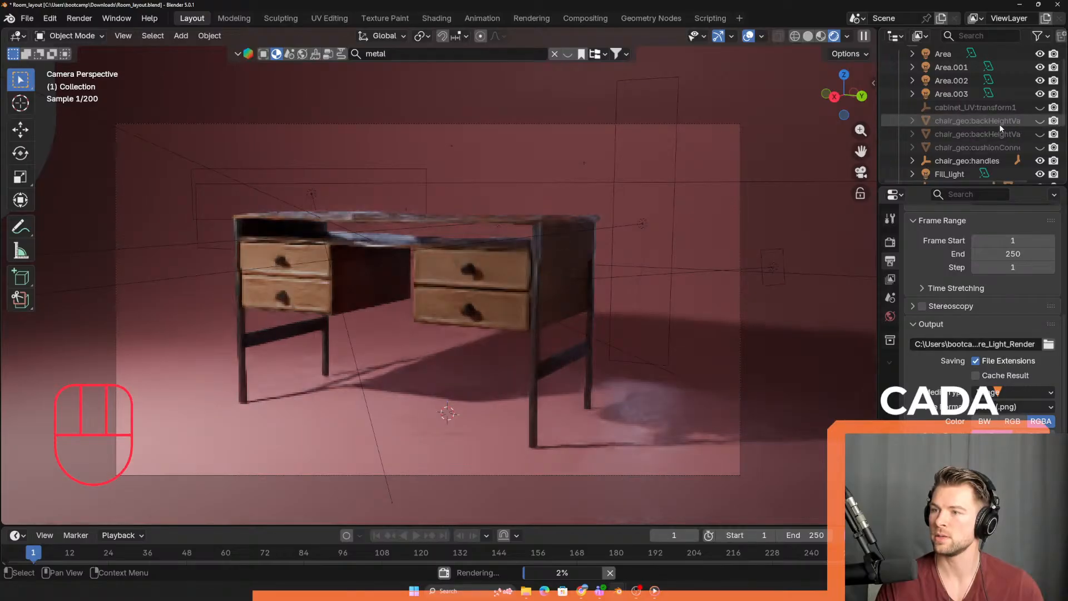
pyautogui.scroll(2, 1003, 124)
pyautogui.scroll(-5, 996, 124)
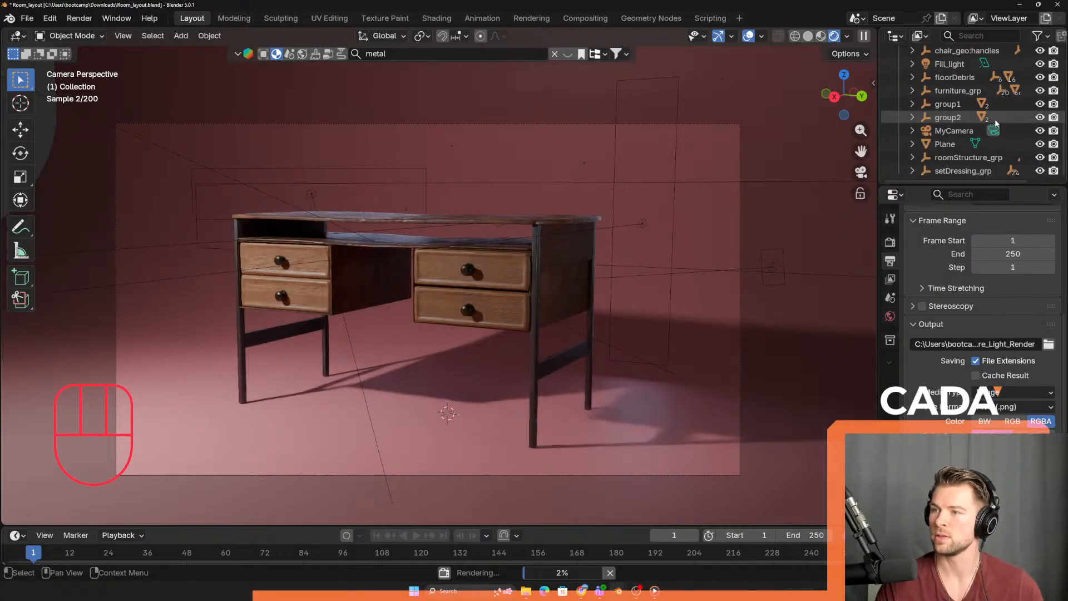
# - Stop the running render by closing its window, and check the active camera in the scene properties
pyautogui.hotkey('alt', 'Tab')
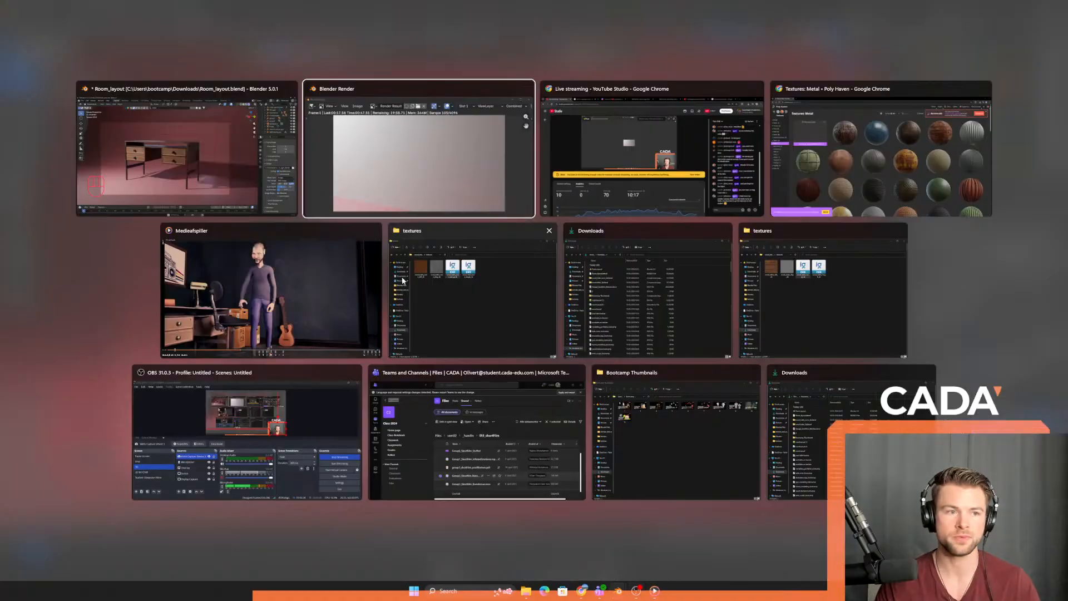
pyautogui.click(380, 161)
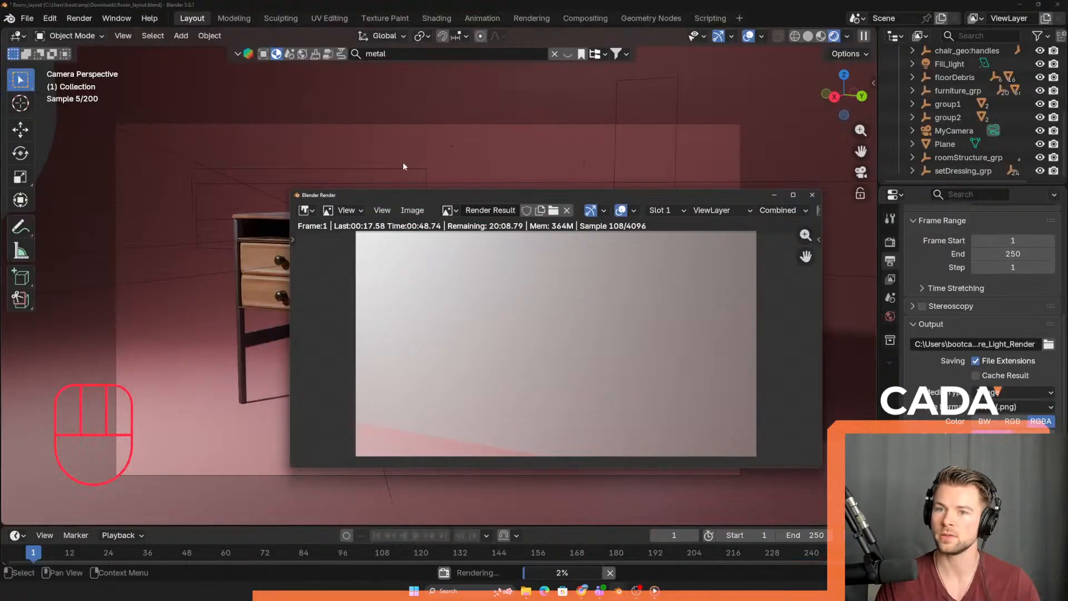
pyautogui.click(813, 195)
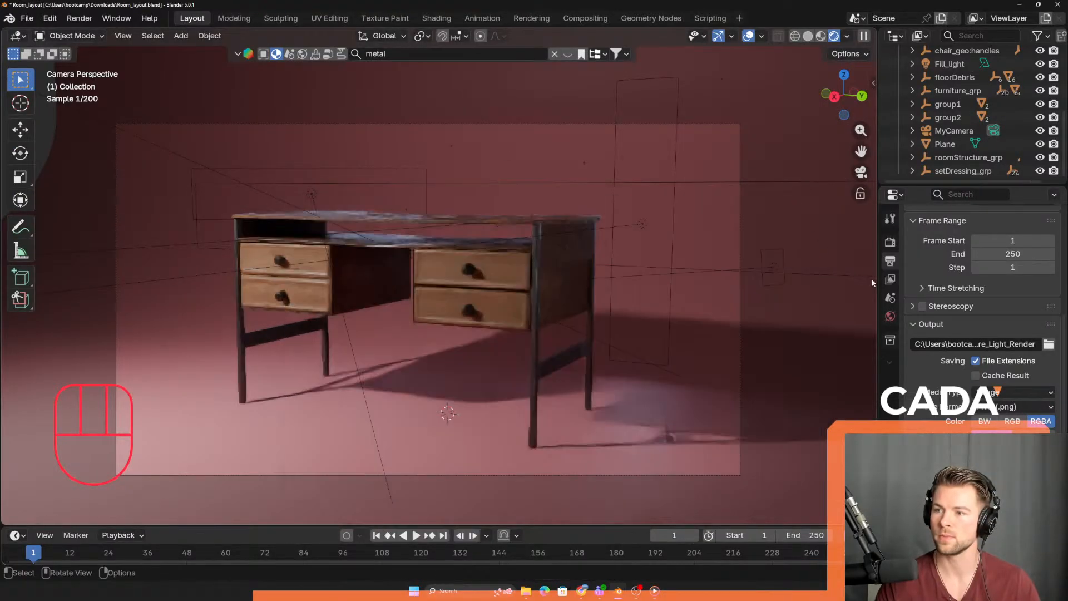
pyautogui.click(890, 299)
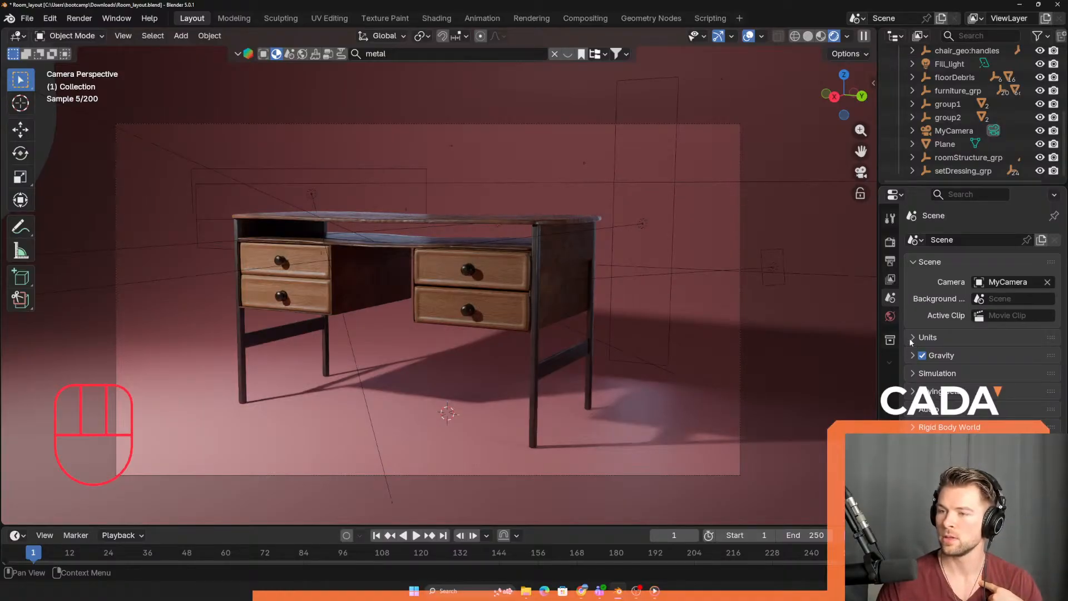
# - View the last render result, close it, and start rendering the image again
pyautogui.click(78, 18)
pyautogui.click(126, 82)
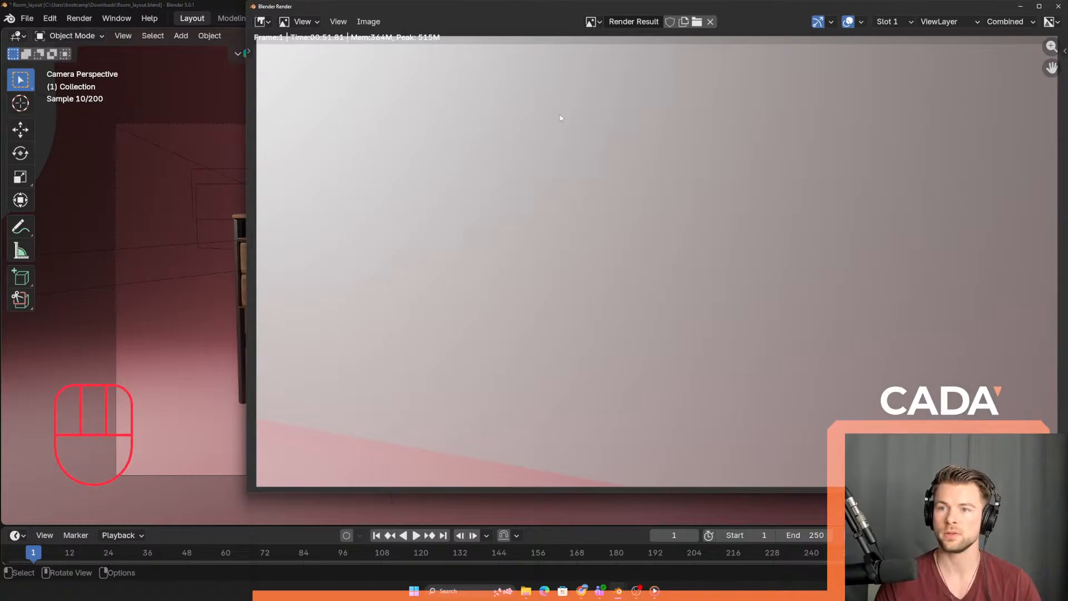
pyautogui.click(1058, 6)
pyautogui.click(79, 18)
pyautogui.click(113, 34)
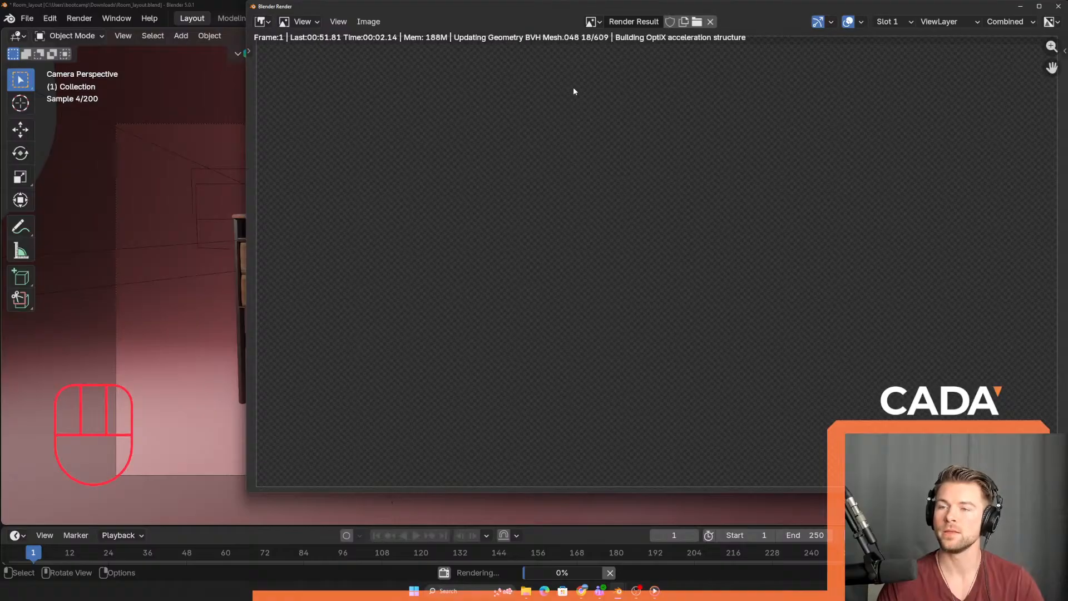
pyautogui.click(591, 22)
pyautogui.click(591, 22)
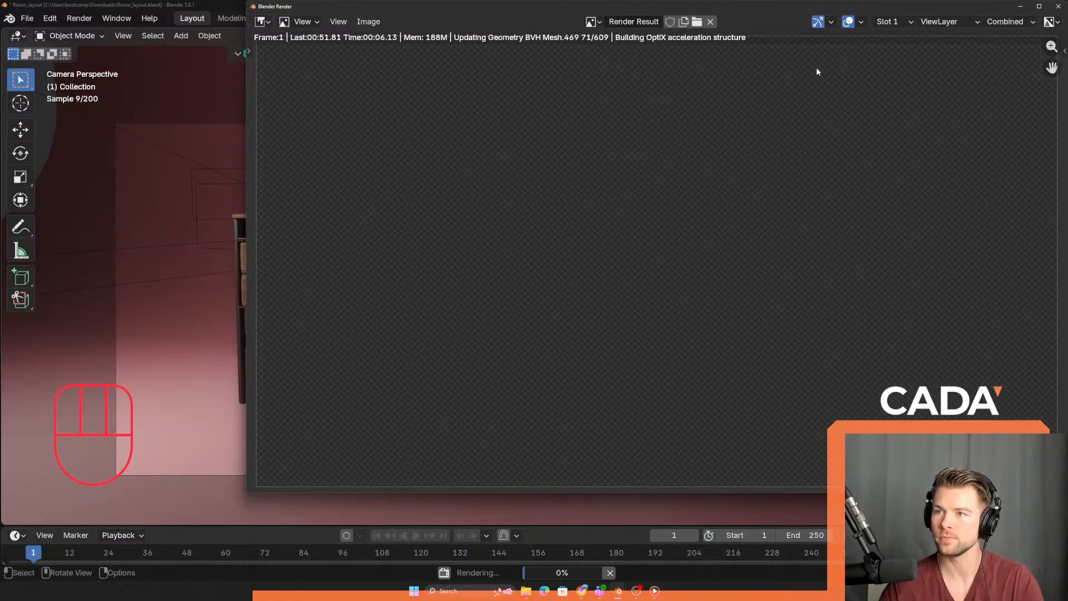
pyautogui.click(898, 25)
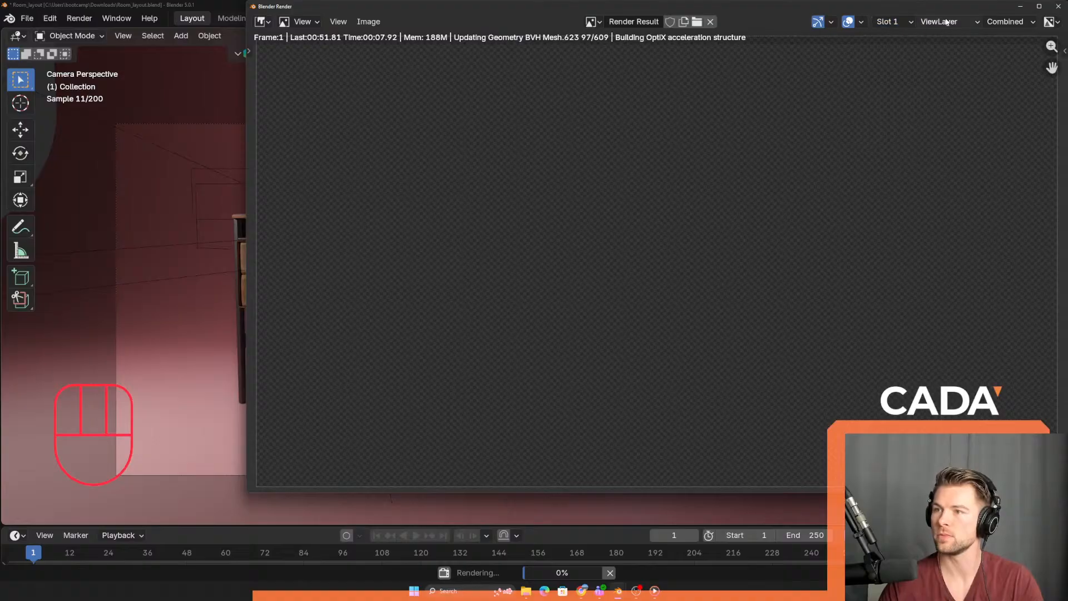
pyautogui.click(831, 22)
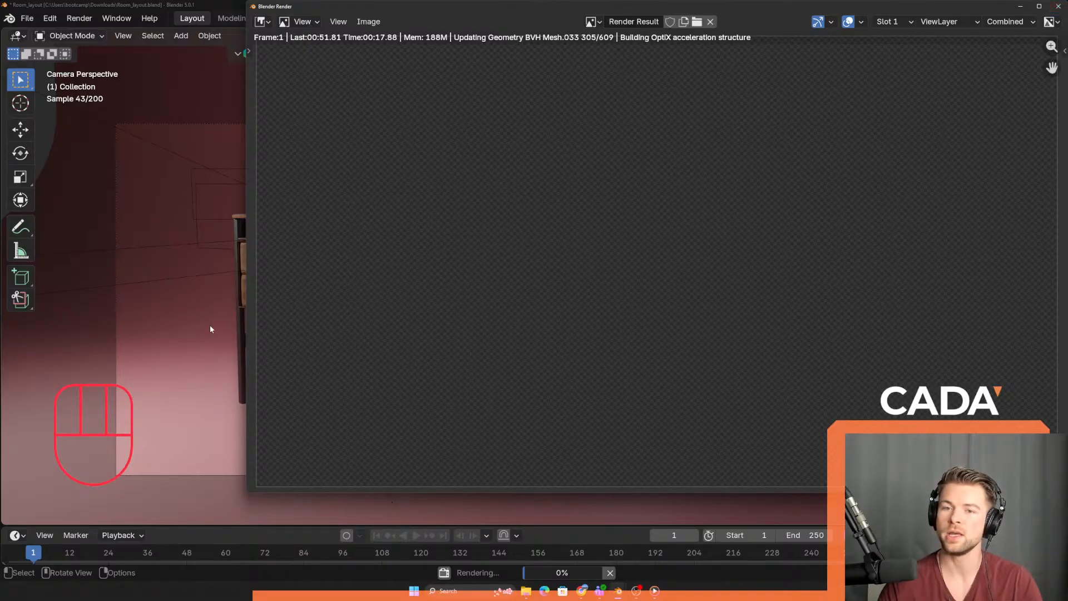
# - Compare the render in progress with the desk in the viewport, and stop the render
pyautogui.click(238, 268)
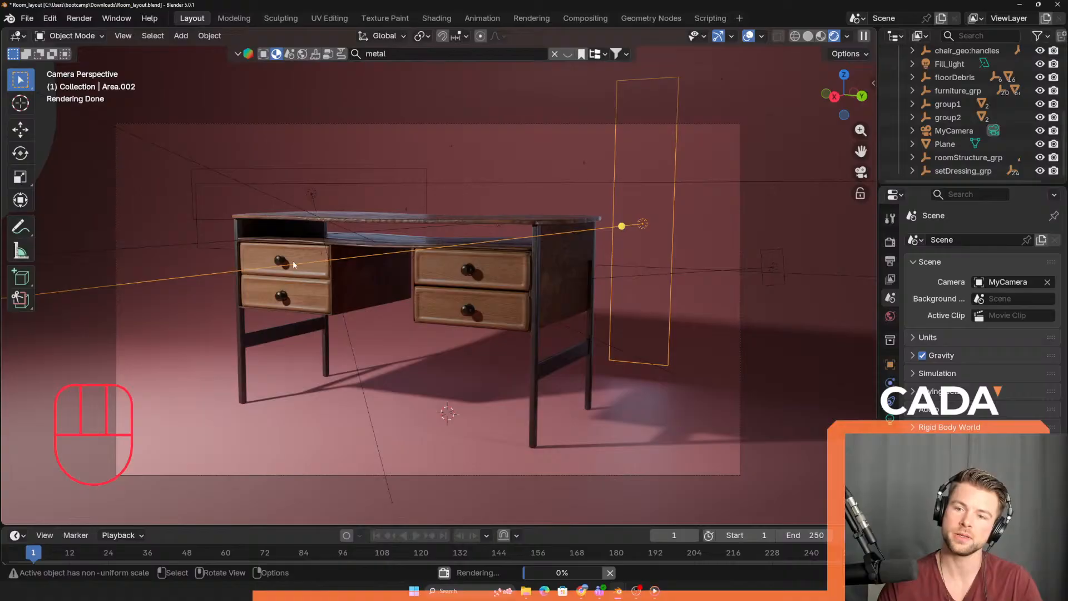
pyautogui.click(388, 245)
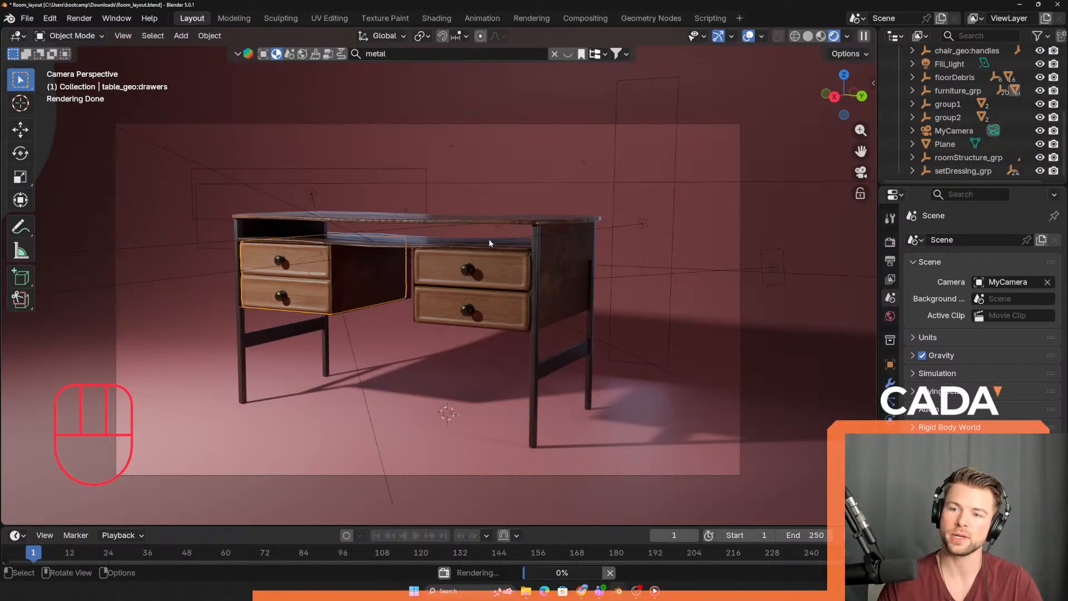
pyautogui.click(452, 236)
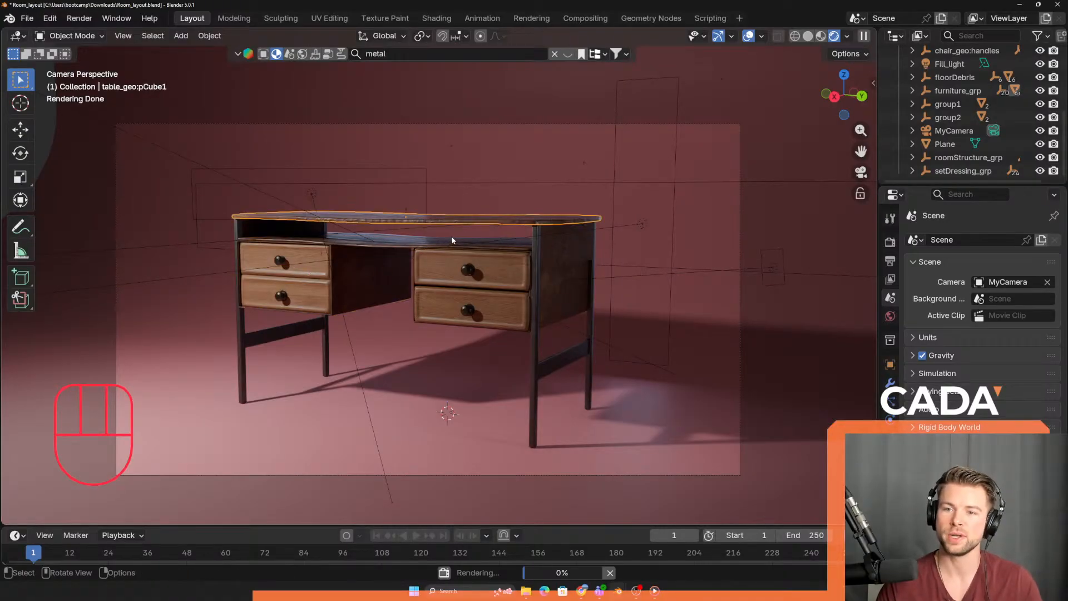
pyautogui.hotkey('alt', 'Tab')
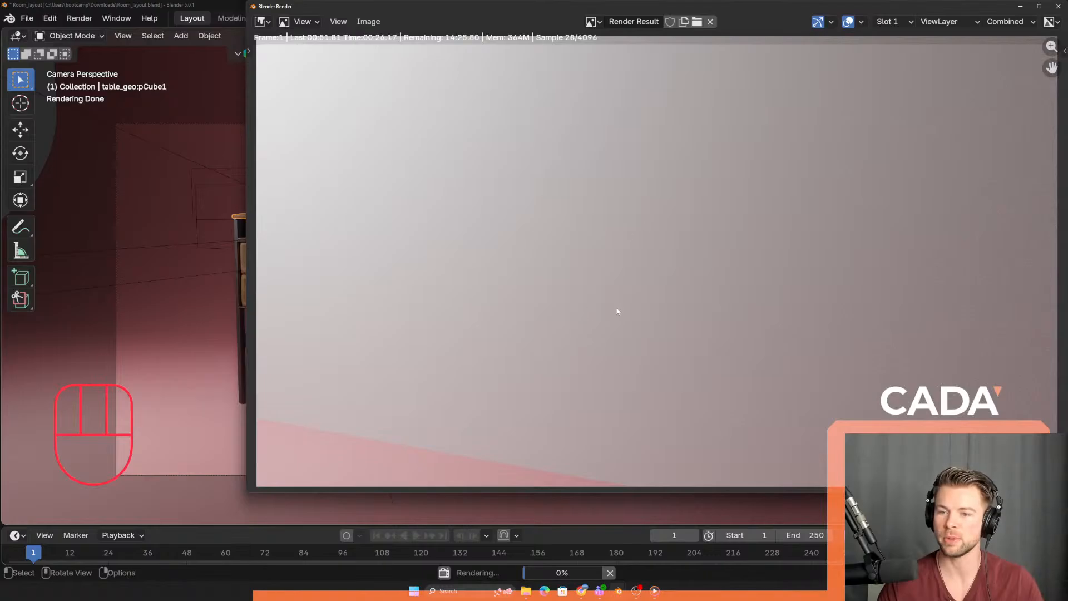
pyautogui.click(221, 4)
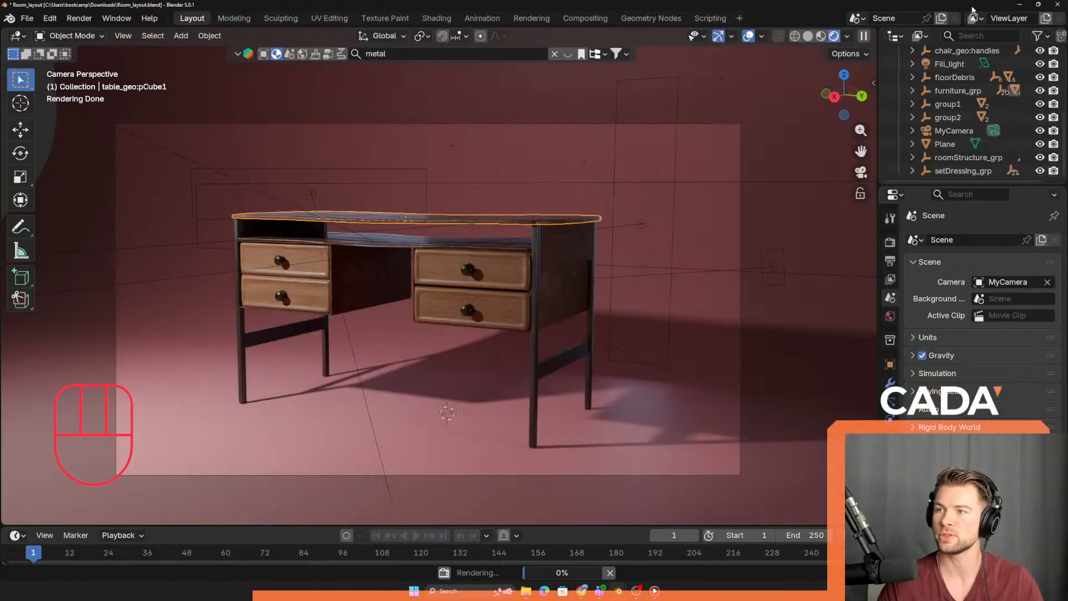
pyautogui.hotkey('alt', 'Tab')
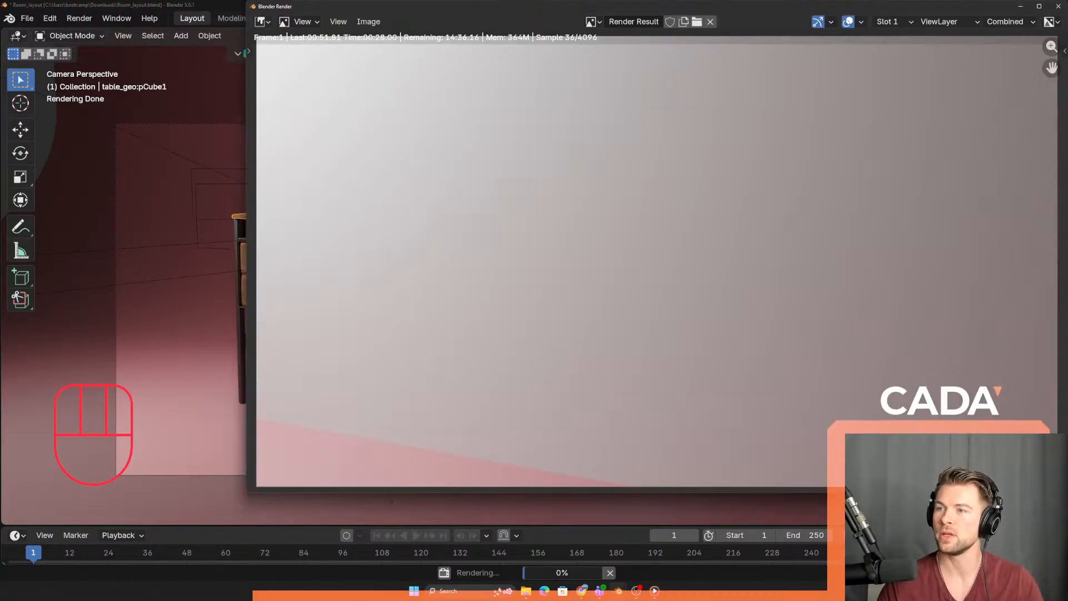
pyautogui.click(1059, 8)
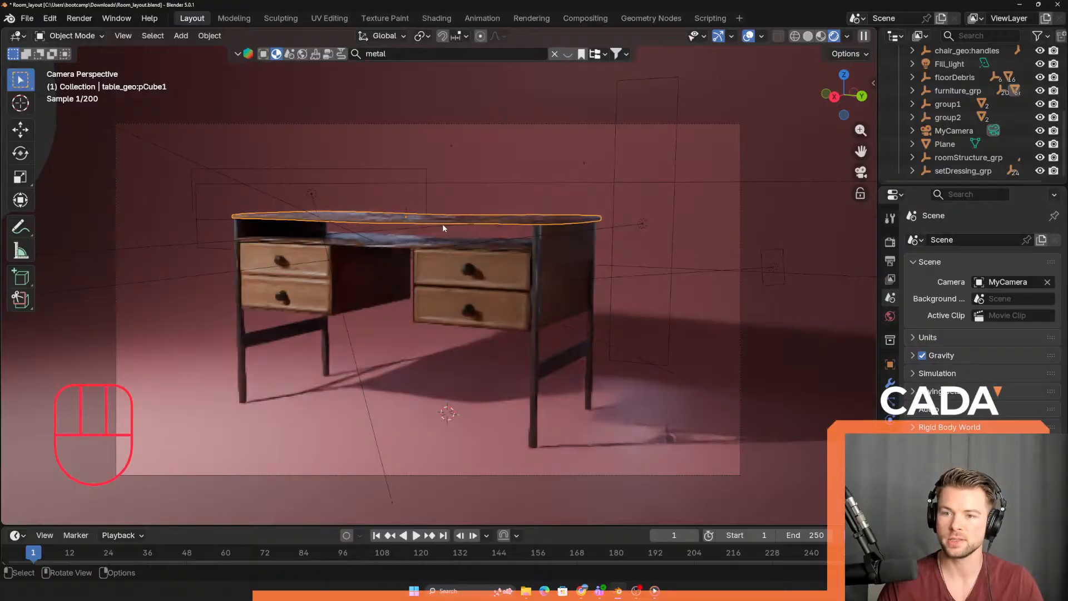
# - Select the backdrop together with the desk, lights and camera, and move them about -100.33 m along the global Y axis
pyautogui.moveTo(662, 316); pyautogui.dragTo(655, 343, button='middle')
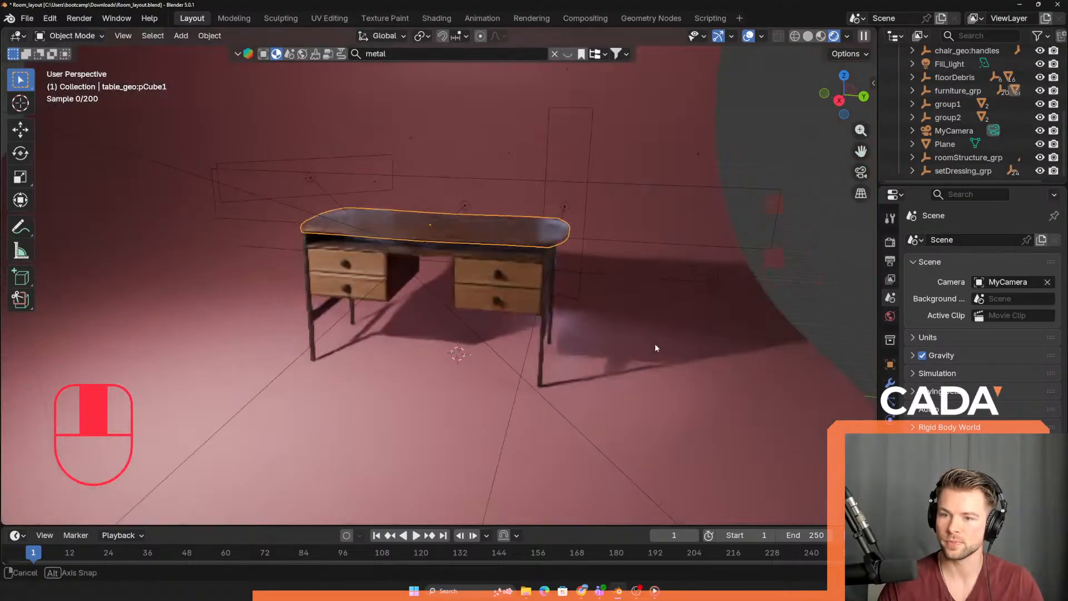
pyautogui.scroll(-4, 529, 360)
pyautogui.moveTo(284, 124); pyautogui.dragTo(756, 506)
pyautogui.scroll(-1, 612, 417)
pyautogui.press('g')
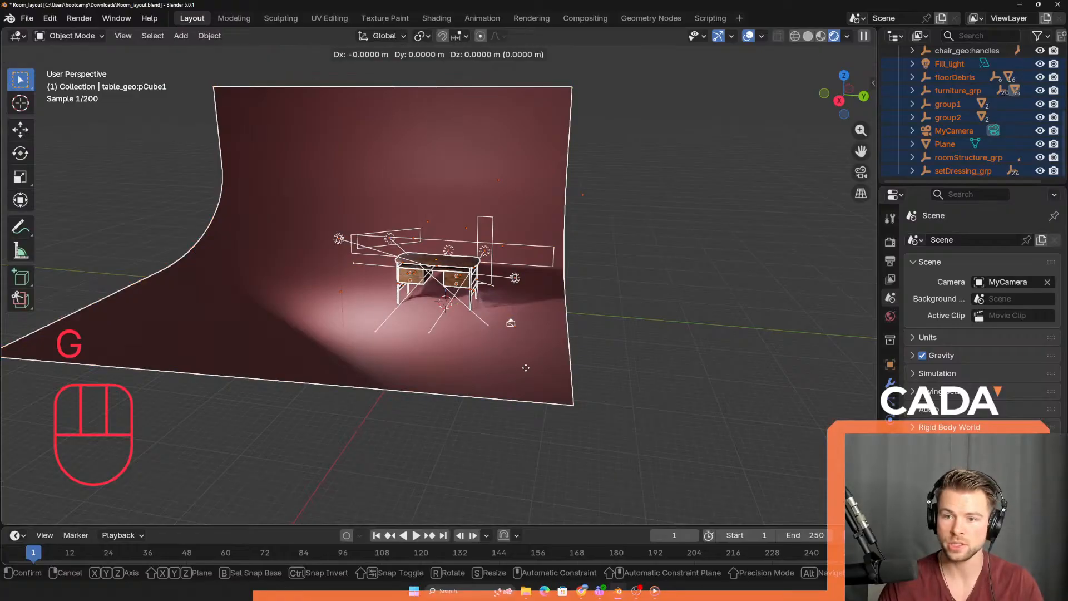
pyautogui.press('y')
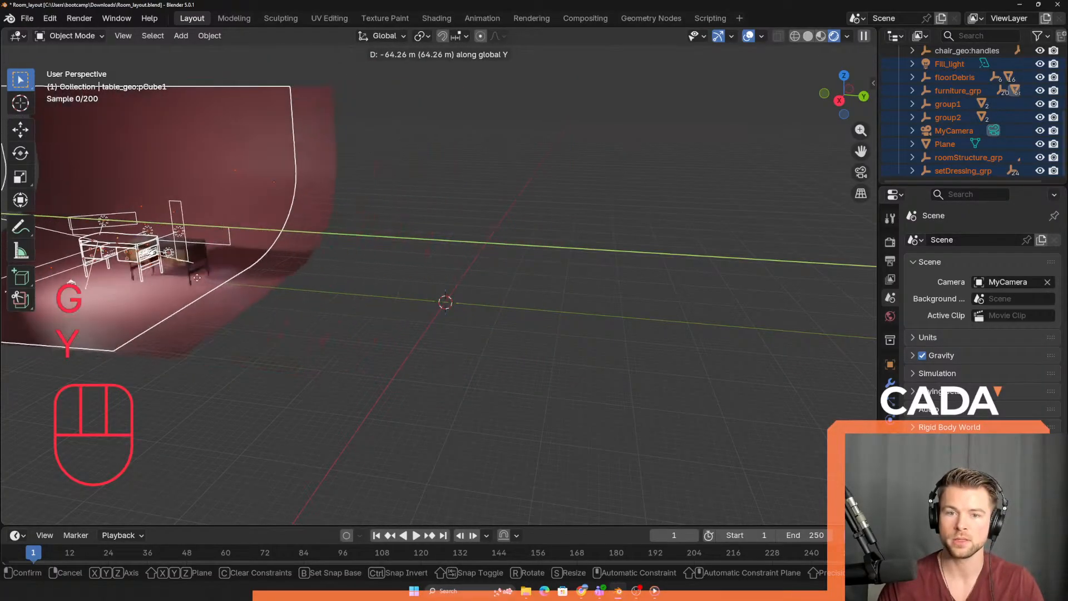
pyautogui.click(169, 283)
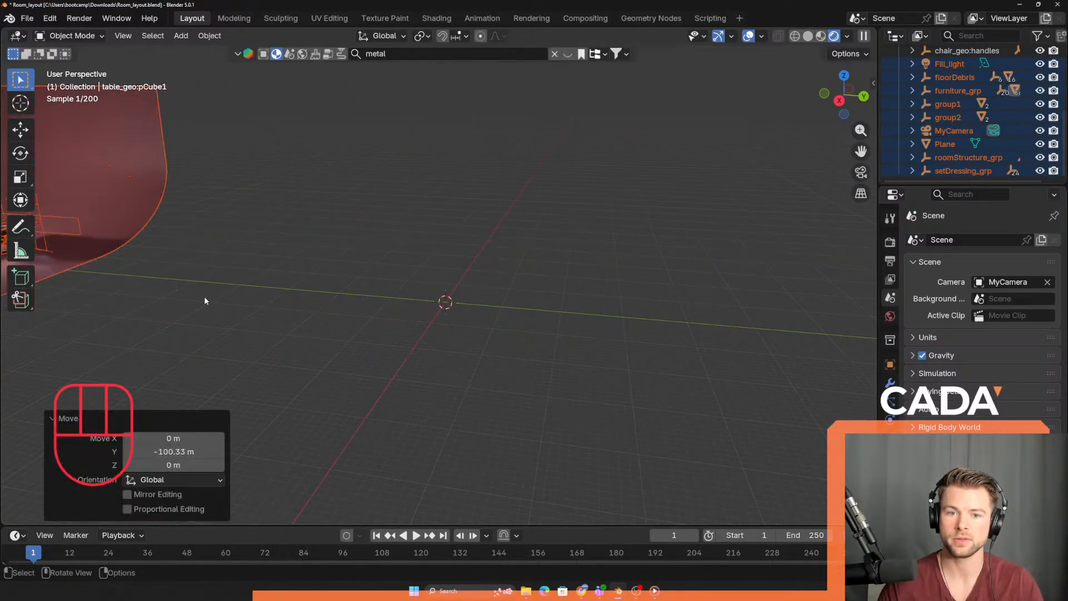
# - Render the relocated scene, inspect the whole frame, and cancel the render
pyautogui.keyDown('shift'); pyautogui.moveTo(204, 296); pyautogui.dragTo(409, 304, button='middle'); pyautogui.keyUp('shift')
pyautogui.click(396, 302)
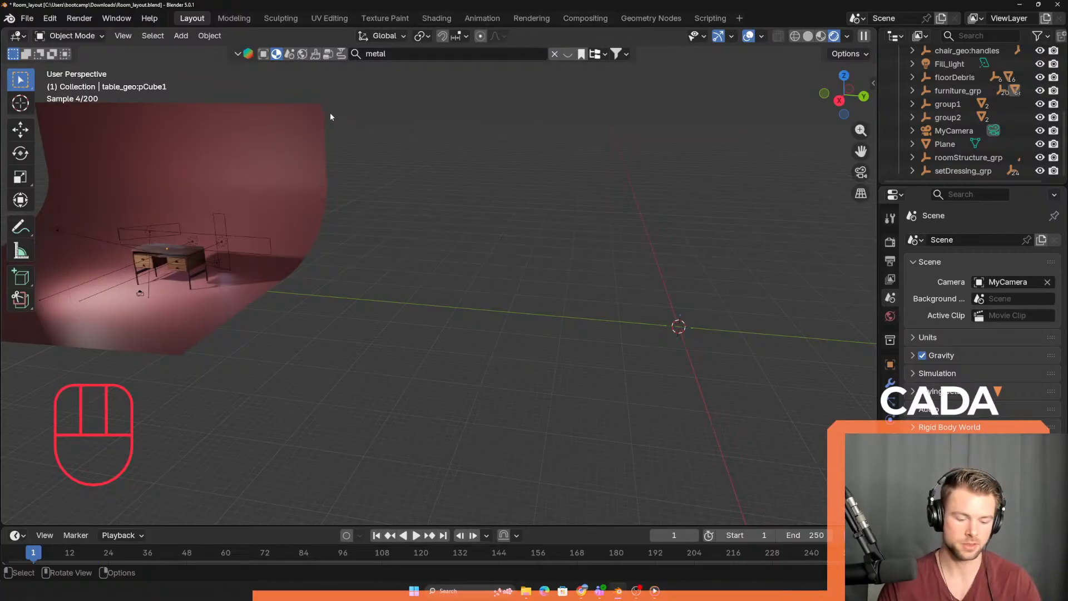
pyautogui.press('F12')
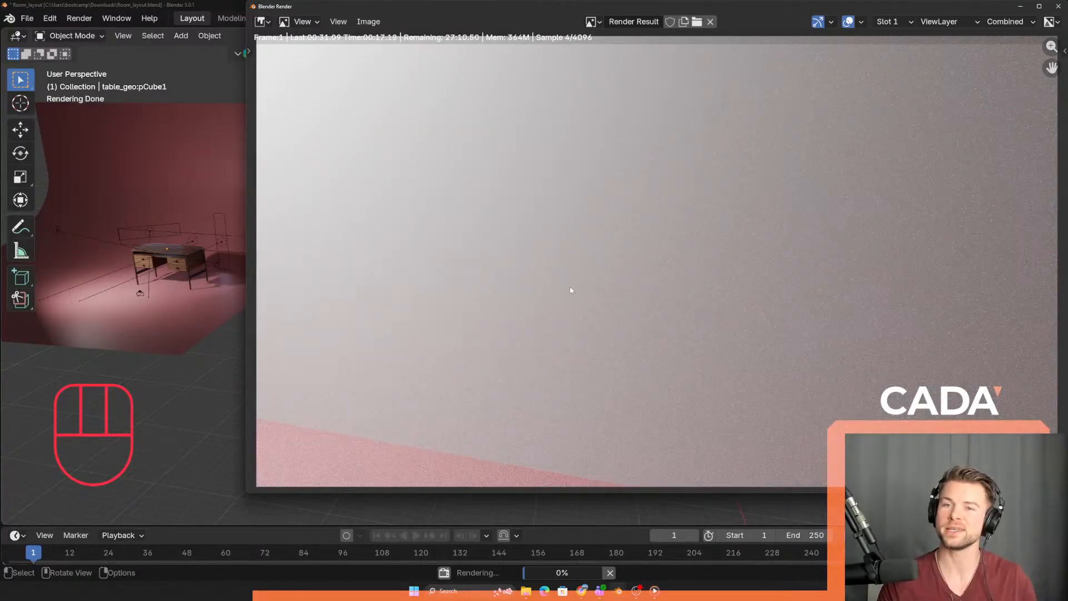
pyautogui.scroll(-2, 562, 281)
pyautogui.scroll(1, 564, 261)
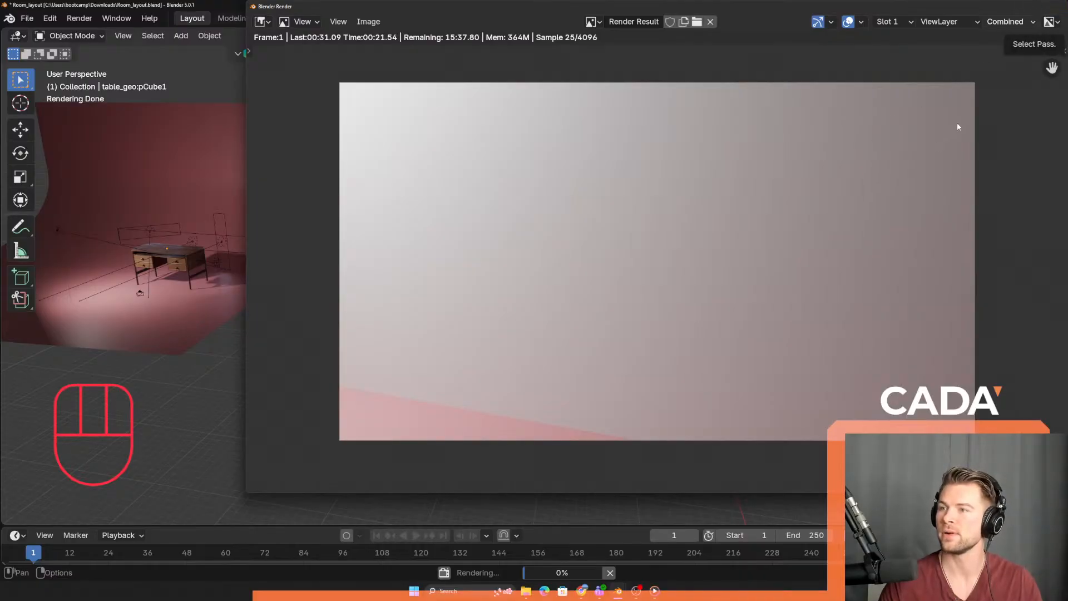
pyautogui.press('Escape')
# - Reveal all hidden objects and select the large room shell polySurface1 surrounding the desk, inspecting it from the front
pyautogui.click(986, 170)
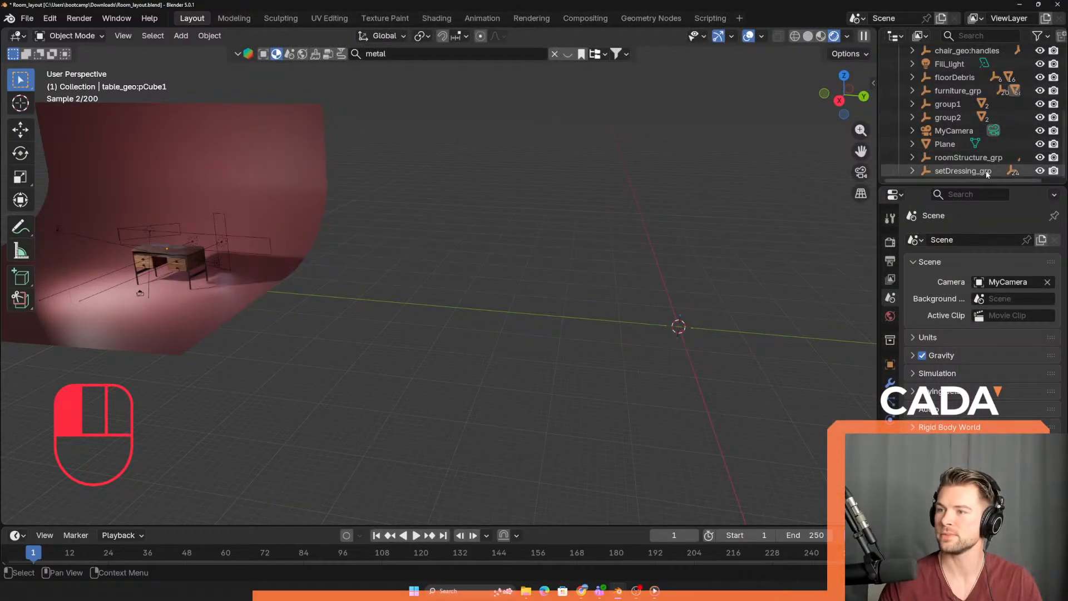
pyautogui.click(367, 179)
pyautogui.hotkey('alt', 'h')
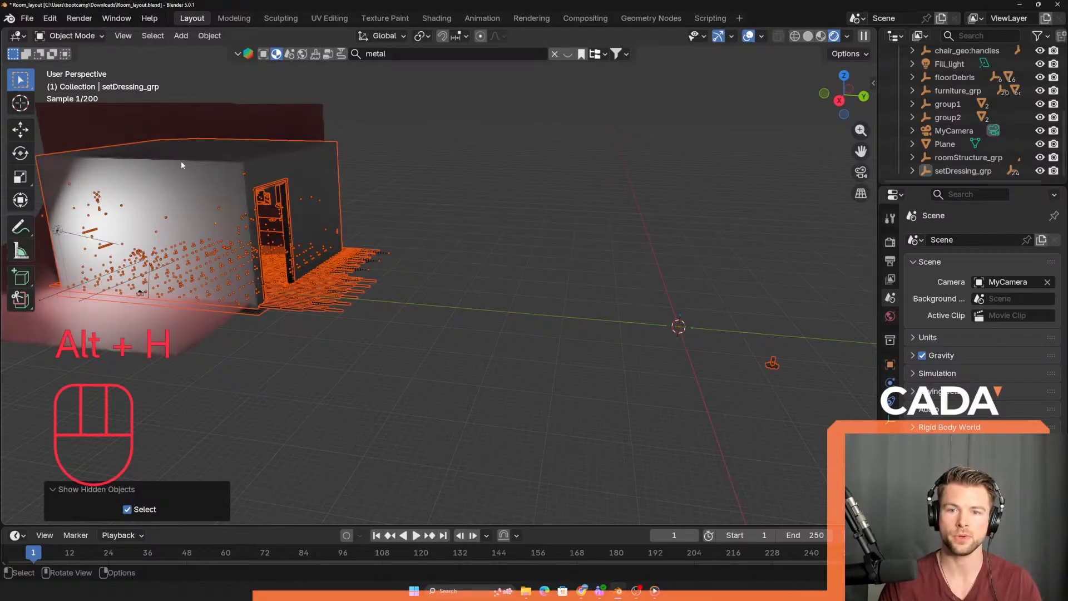
pyautogui.click(181, 162)
pyautogui.keyDown('alt'); pyautogui.moveTo(330, 316); pyautogui.dragTo(483, 352, button='middle'); pyautogui.keyUp('alt')
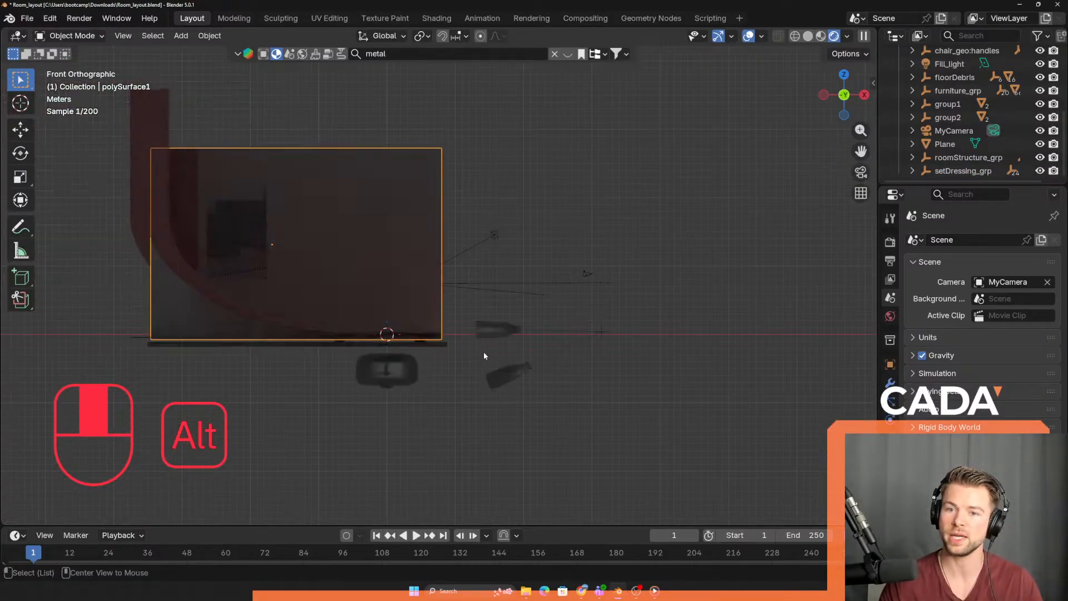
# - Delete the large room shell polySurface1 that encloses the desk and furniture
pyautogui.moveTo(358, 370); pyautogui.dragTo(467, 376, button='middle')
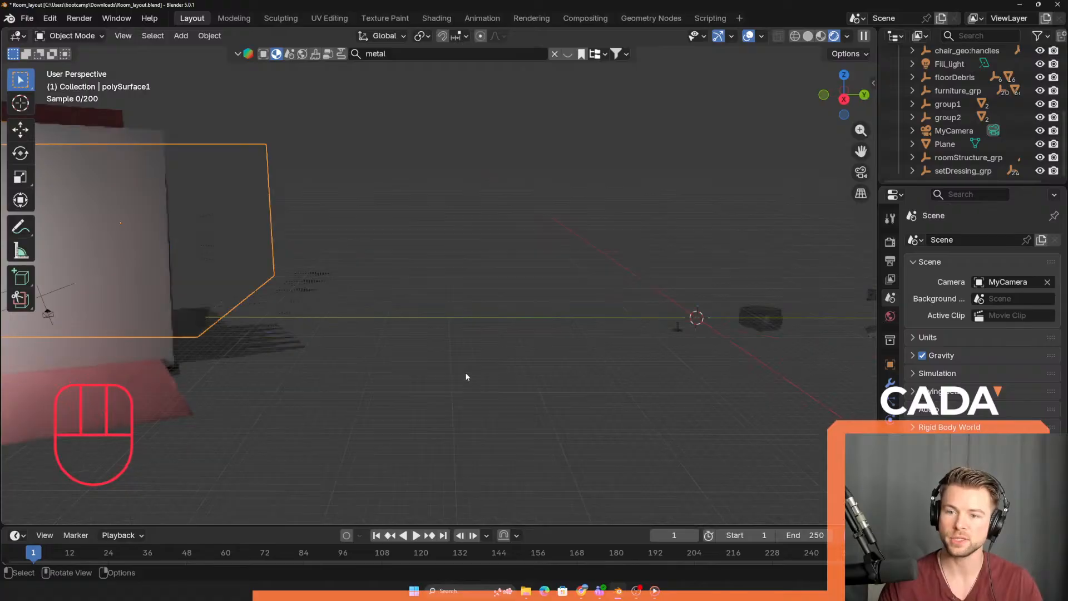
pyautogui.press('f')
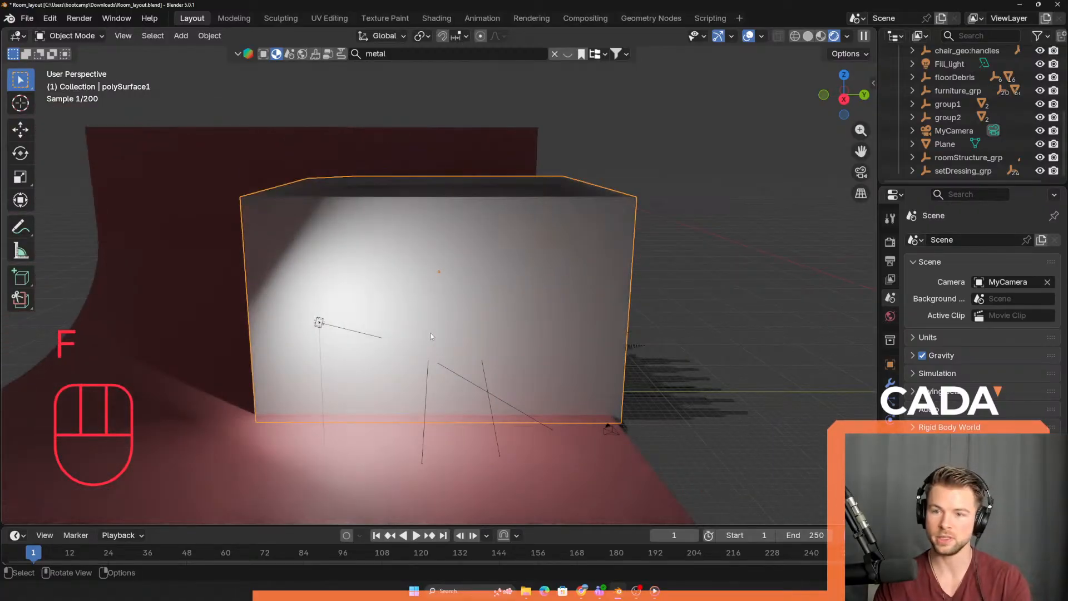
pyautogui.press('Delete')
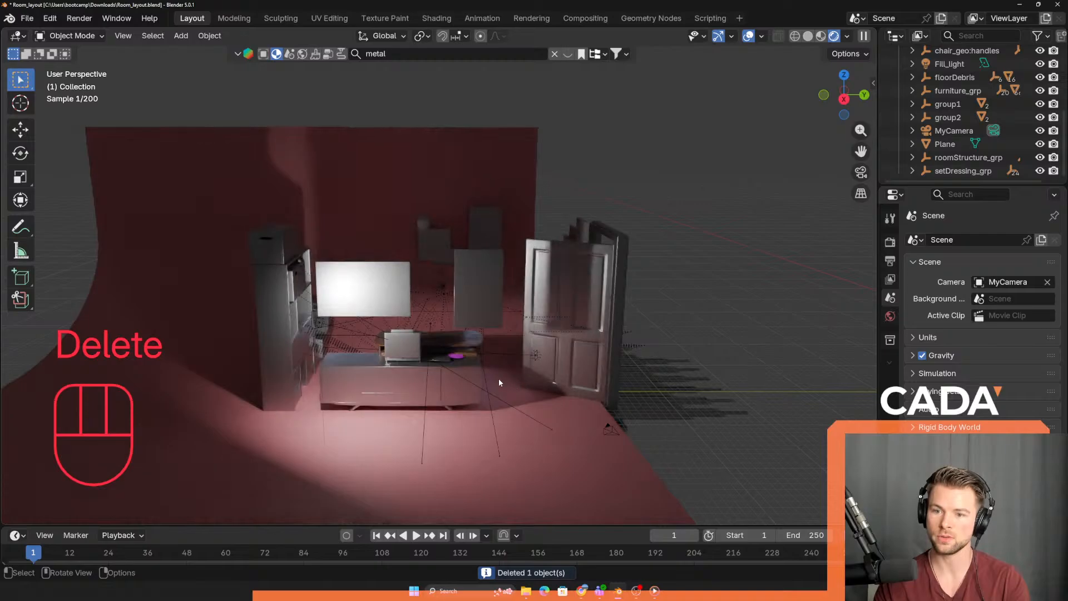
# - Delete the door together with the flat panels standing in front of and above the desk
pyautogui.moveTo(554, 407); pyautogui.dragTo(548, 403, button='middle')
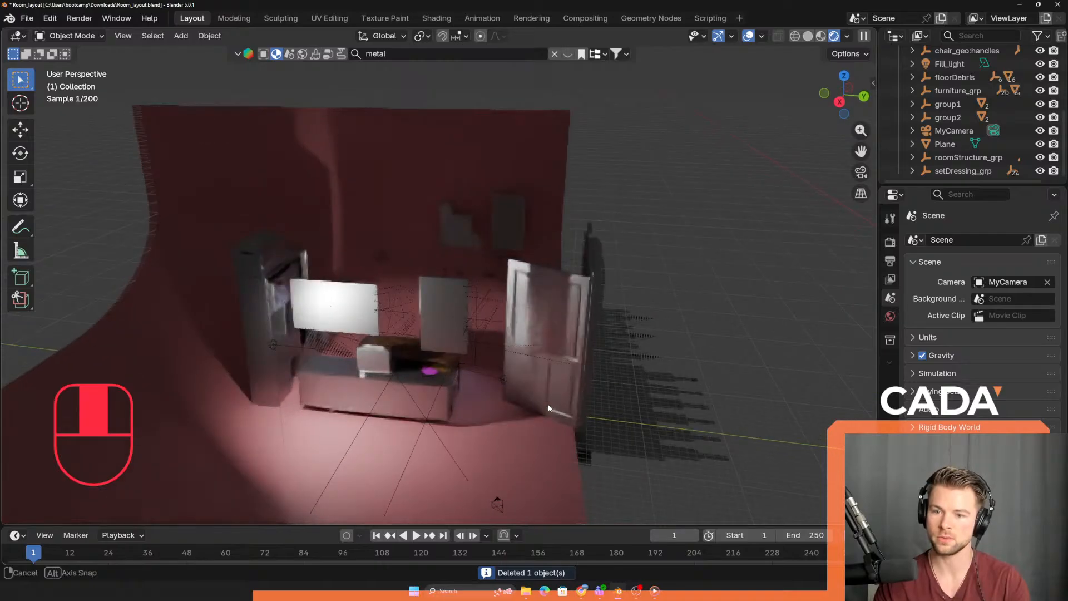
pyautogui.click(535, 329)
pyautogui.moveTo(593, 351); pyautogui.dragTo(545, 199, button='middle')
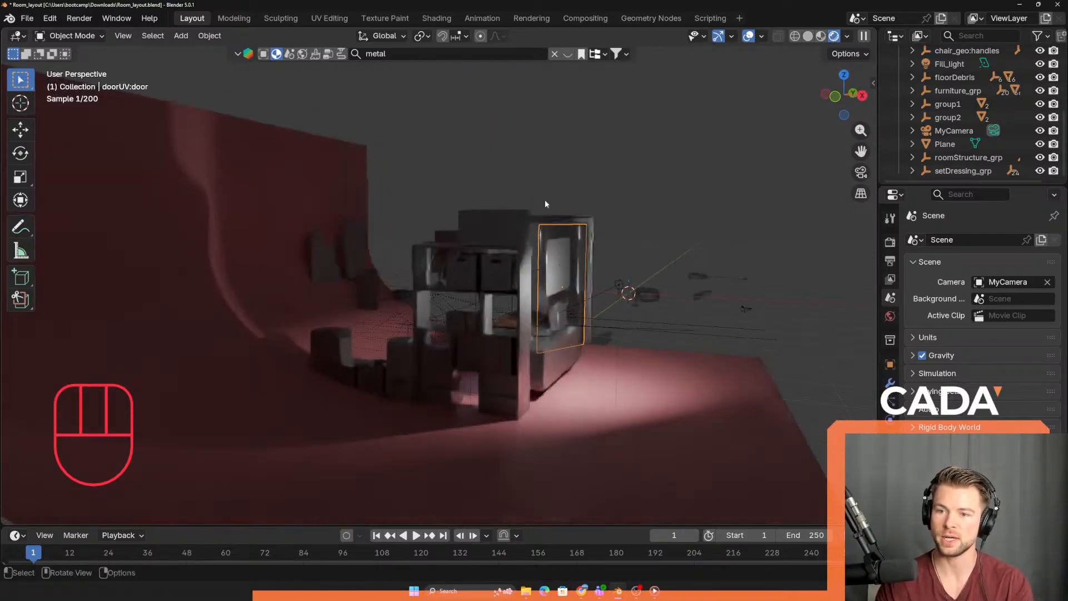
pyautogui.moveTo(407, 142); pyautogui.dragTo(608, 247)
pyautogui.moveTo(624, 252); pyautogui.dragTo(478, 473, button='middle')
pyautogui.press('Delete')
# - Delete the record player box recordPlayer_UV:pCube8 and the cabinet geometry in front of the desk, together with the backdrop
pyautogui.click(498, 428)
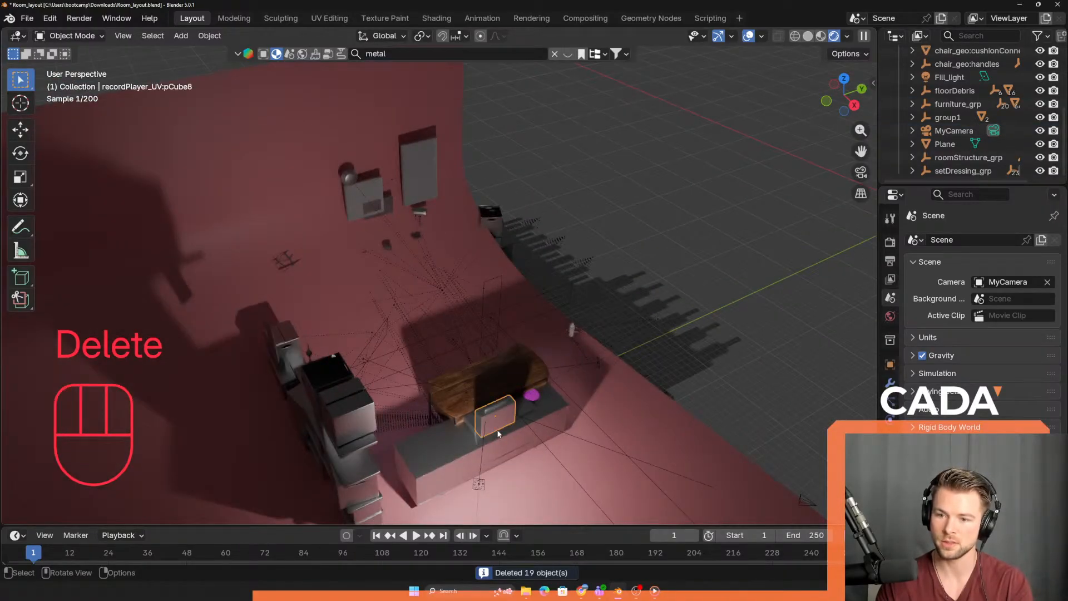
pyautogui.press('Delete')
pyautogui.click(499, 429)
pyautogui.press('Delete')
pyautogui.moveTo(500, 430); pyautogui.dragTo(542, 313, button='middle')
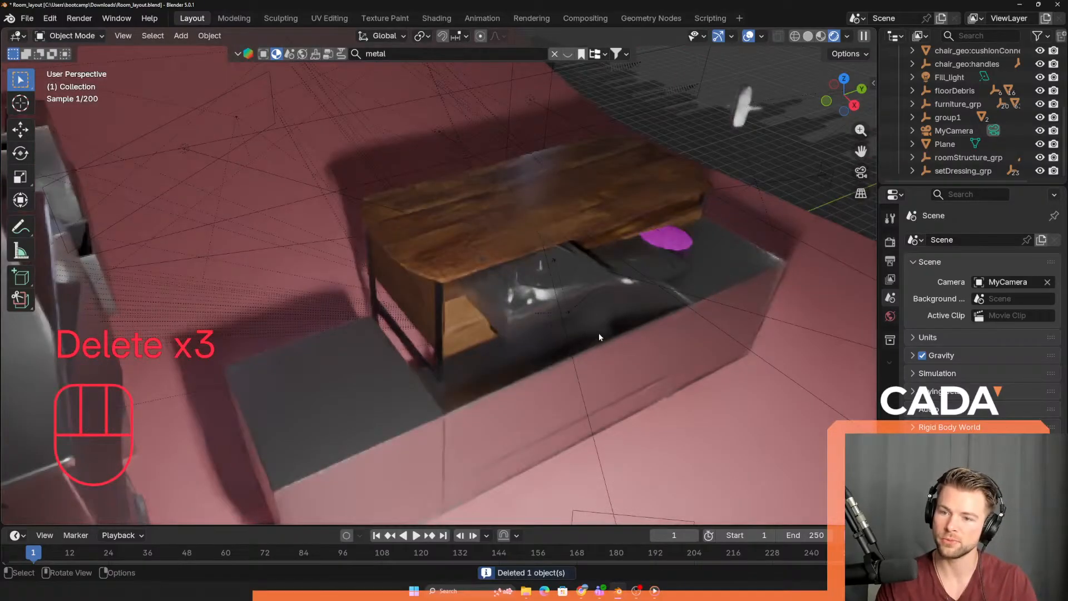
pyautogui.click(617, 342)
pyautogui.press('Delete')
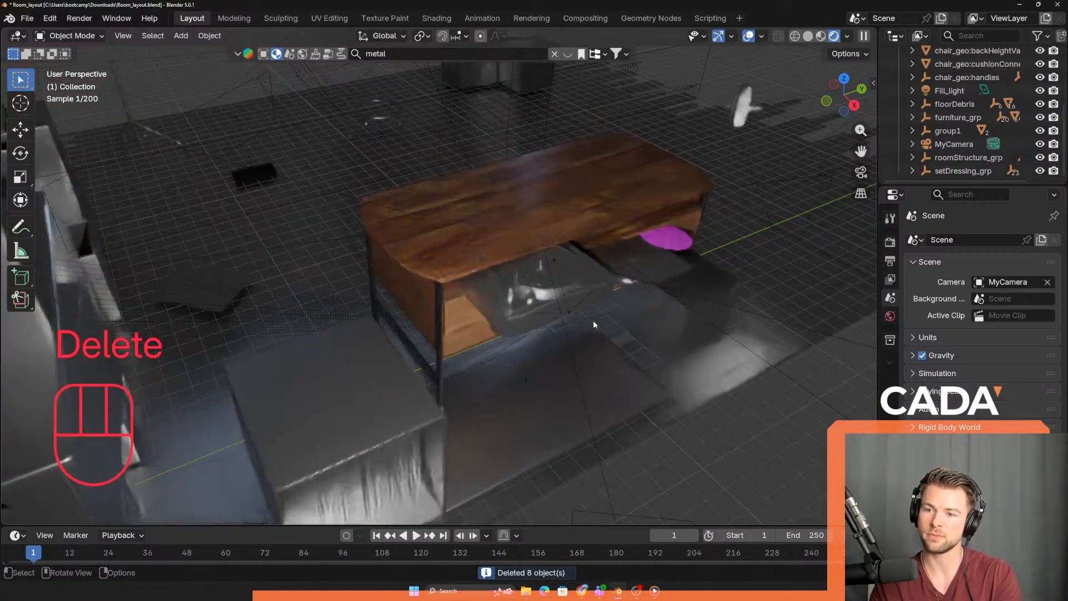
# - Delete the record player's upper parts and turntable platter overlapping the front of the desk
pyautogui.click(537, 288)
pyautogui.press('Delete')
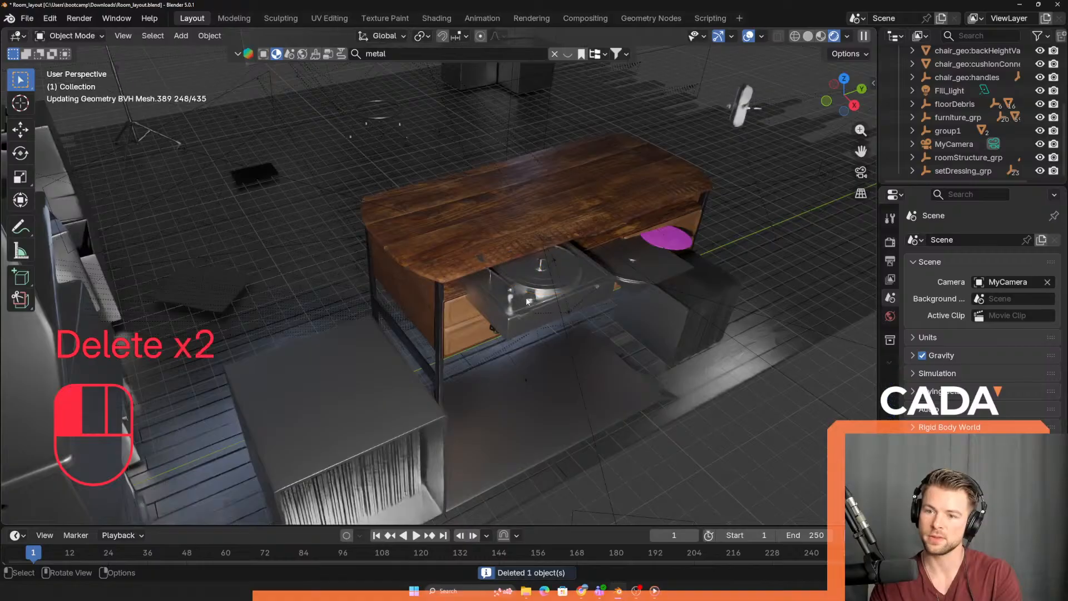
pyautogui.click(529, 299)
pyautogui.press('Delete')
pyautogui.click(530, 282)
pyautogui.press('Delete')
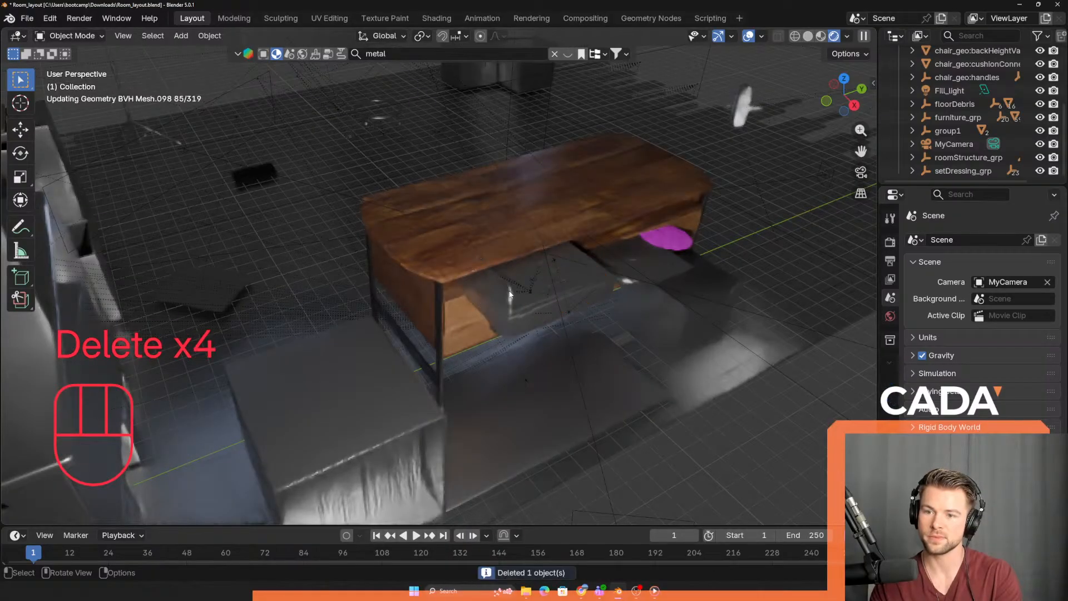
# - Delete the record player's outer base and remaining loose parts, along with the magenta disc by the right drawers
pyautogui.click(521, 293)
pyautogui.press('Delete')
pyautogui.click(504, 316)
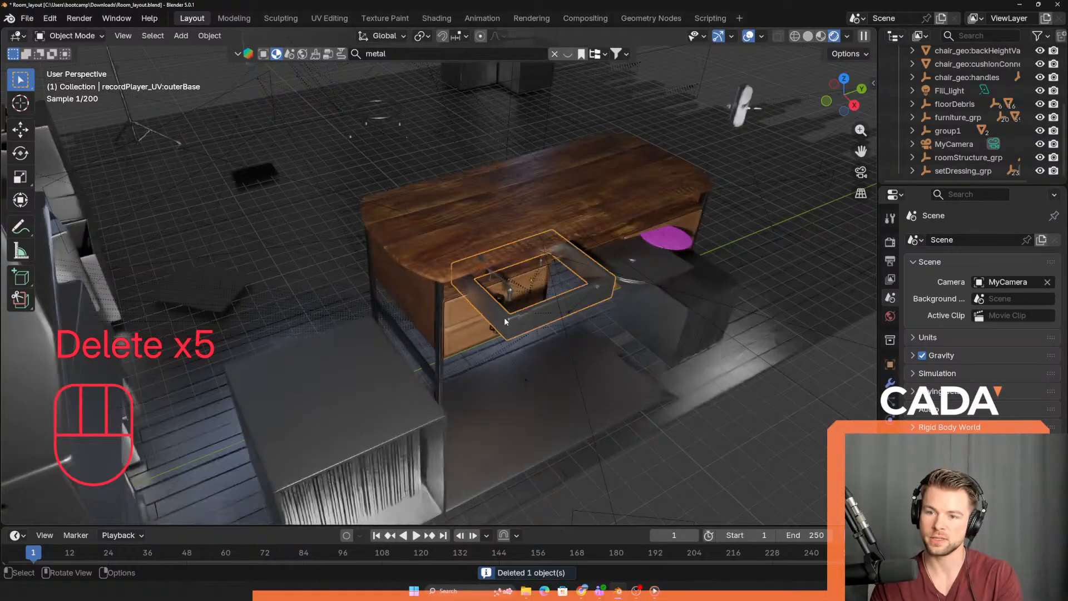
pyautogui.press('Delete')
pyautogui.click(628, 281)
pyautogui.press('Delete')
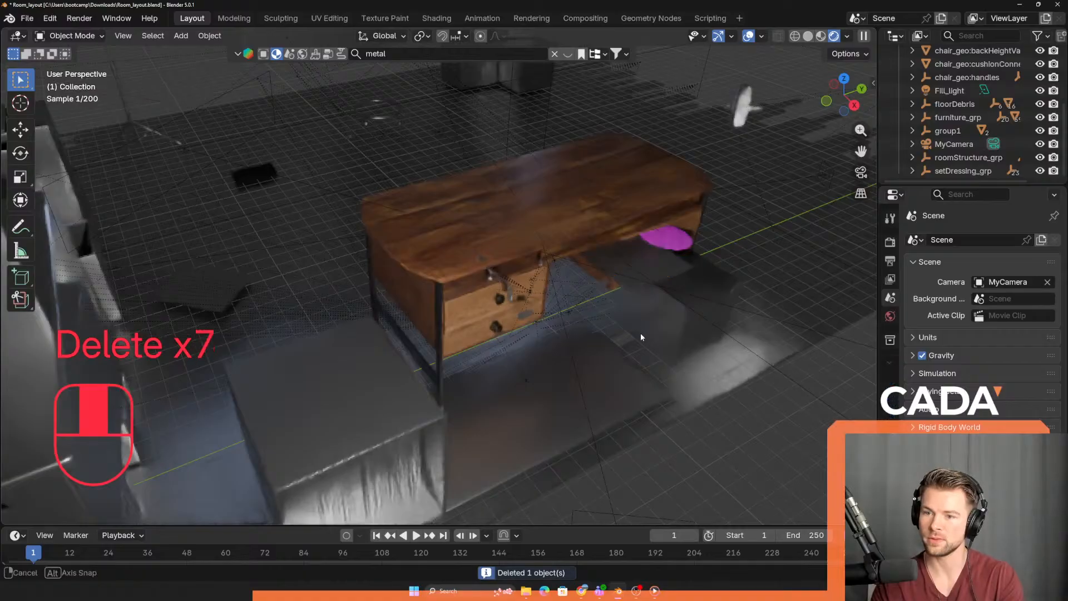
pyautogui.moveTo(640, 332); pyautogui.dragTo(585, 262, button='middle')
pyautogui.click(584, 226)
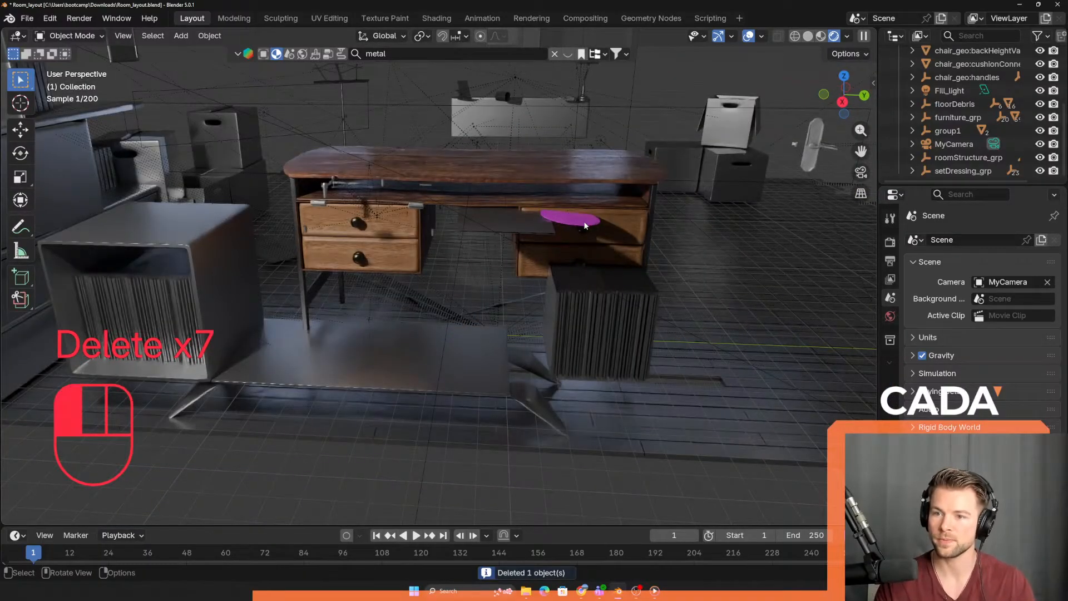
pyautogui.press('Delete')
# - Select the desk's right drawer casing and upper knob together with the left drawers and their knobs
pyautogui.click(583, 232)
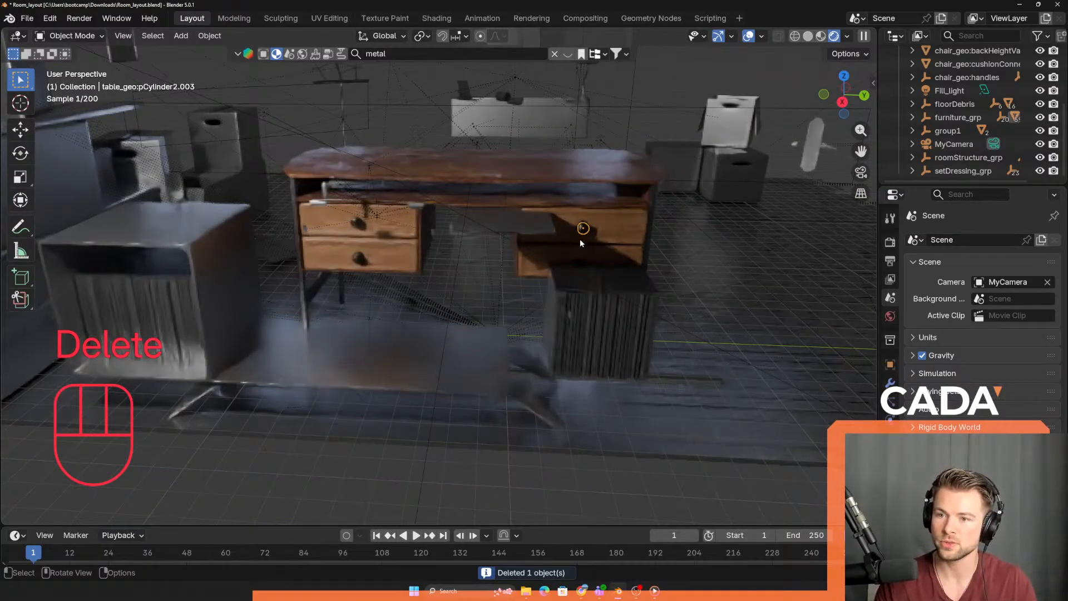
pyautogui.keyDown('shift'); pyautogui.click(582, 263); pyautogui.keyUp('shift')
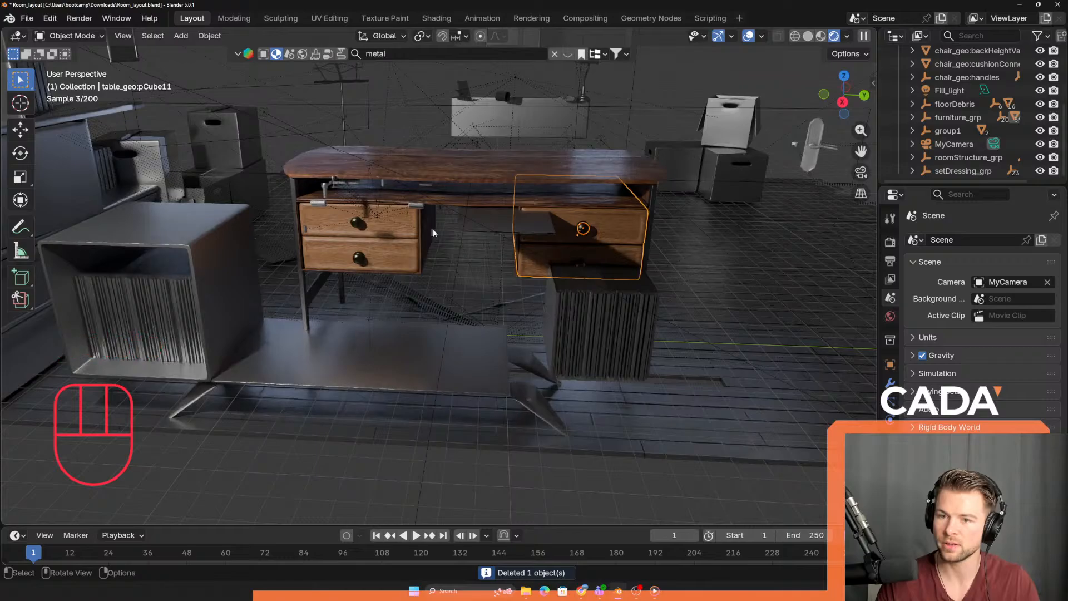
pyautogui.keyDown('shift'); pyautogui.click(359, 225); pyautogui.keyUp('shift')
pyautogui.keyDown('shift'); pyautogui.click(360, 225); pyautogui.keyUp('shift')
pyautogui.keyDown('shift'); pyautogui.click(360, 259); pyautogui.keyUp('shift')
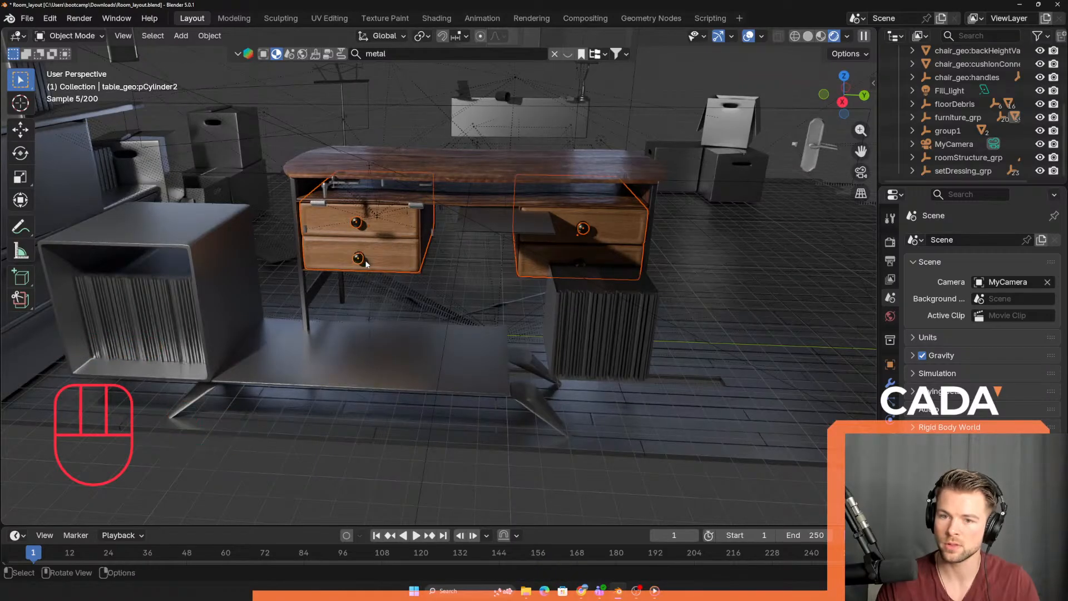
# - Add the mounting bases of the left drawer knobs to the selection
pyautogui.moveTo(360, 259); pyautogui.dragTo(323, 254, button='middle')
pyautogui.scroll(5, 323, 254)
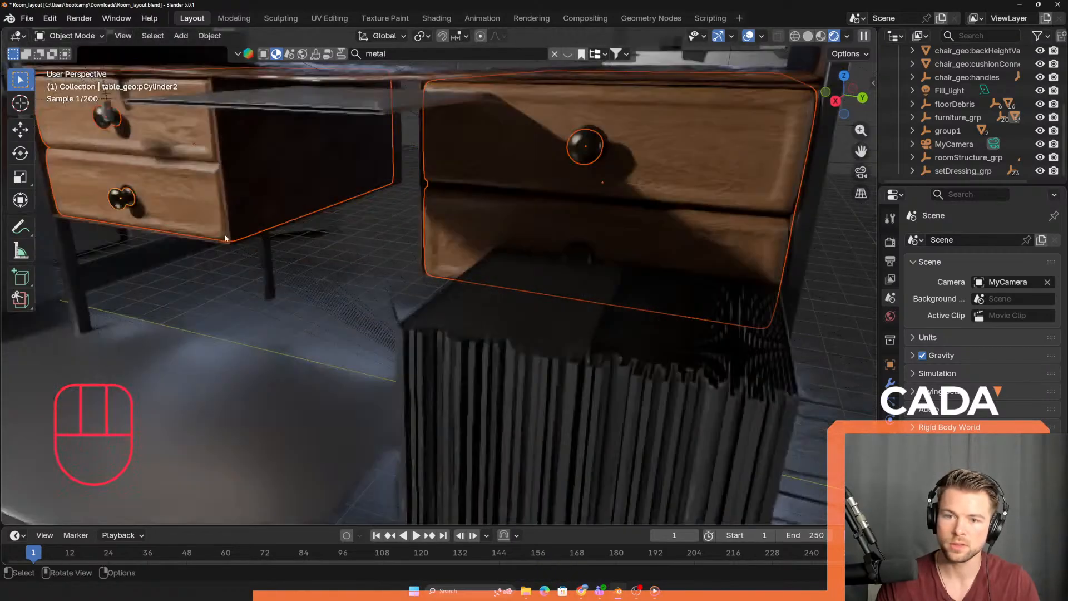
pyautogui.keyDown('shift'); pyautogui.click(132, 192); pyautogui.keyUp('shift')
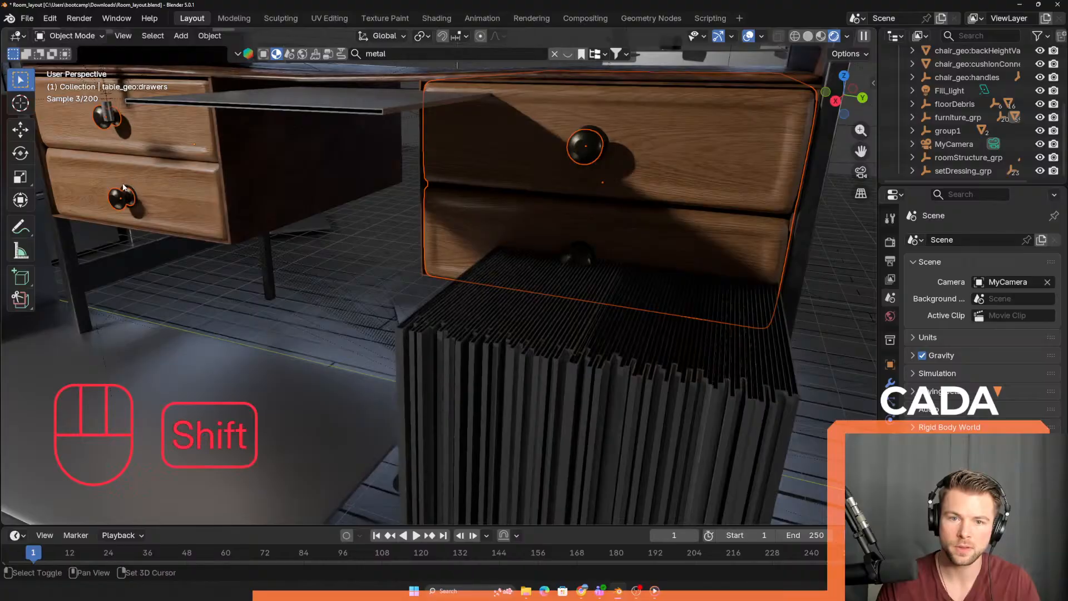
pyautogui.keyDown('shift'); pyautogui.click(131, 189); pyautogui.keyUp('shift')
pyautogui.scroll(3, 122, 173)
pyautogui.keyDown('shift'); pyautogui.moveTo(119, 169); pyautogui.dragTo(247, 256, button='middle'); pyautogui.keyUp('shift')
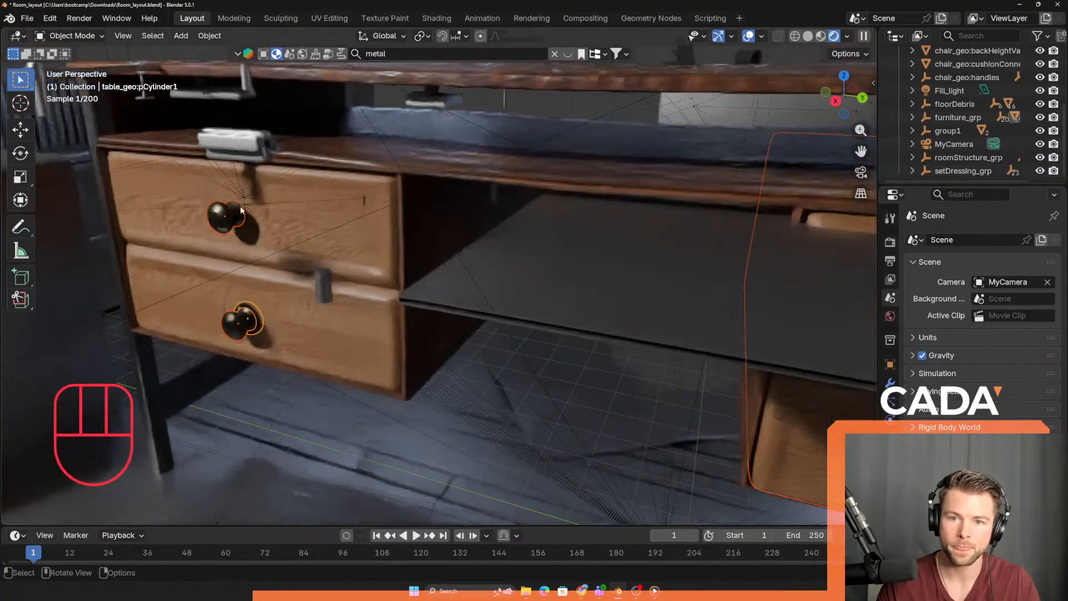
# - Add the left drawers and casing, shelf, desktop, left side panel and left legs to the desk selection
pyautogui.keyDown('shift'); pyautogui.click(135, 315); pyautogui.keyUp('shift')
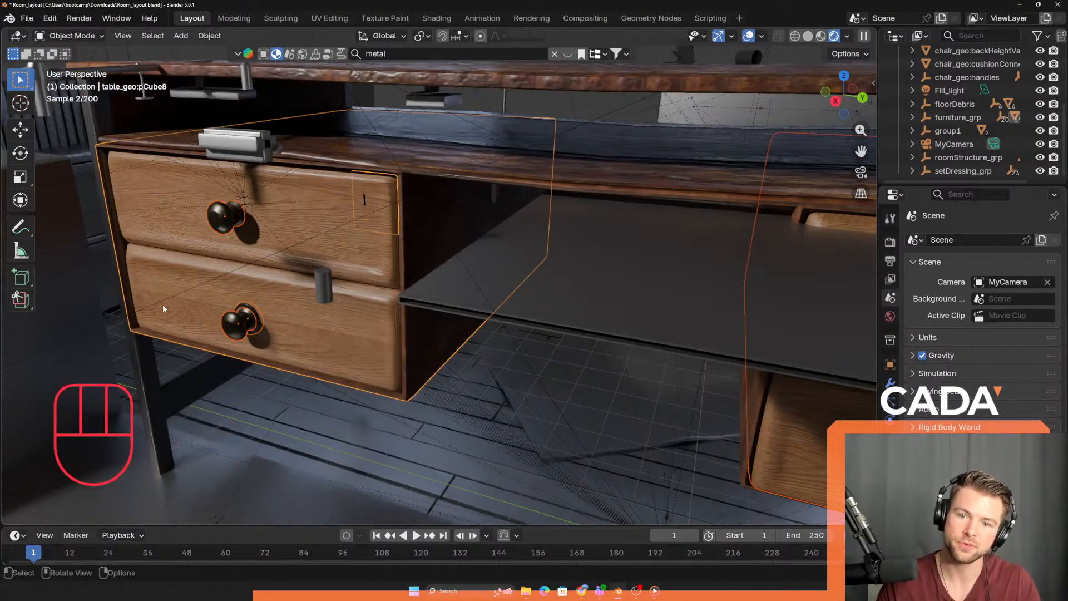
pyautogui.keyDown('shift'); pyautogui.click(116, 147); pyautogui.keyUp('shift')
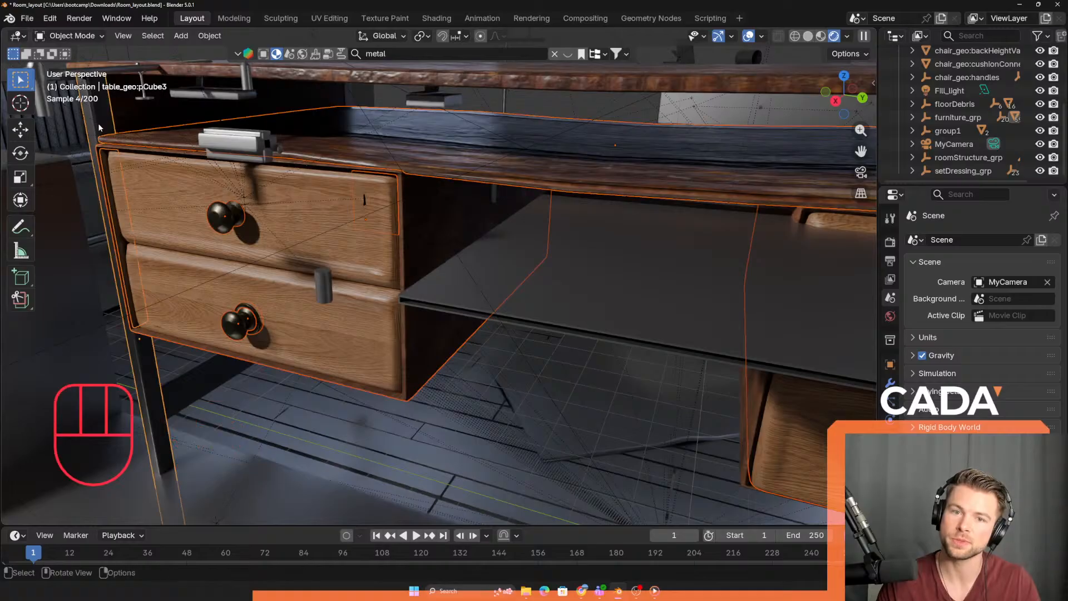
pyautogui.moveTo(97, 123); pyautogui.dragTo(299, 129, button='middle')
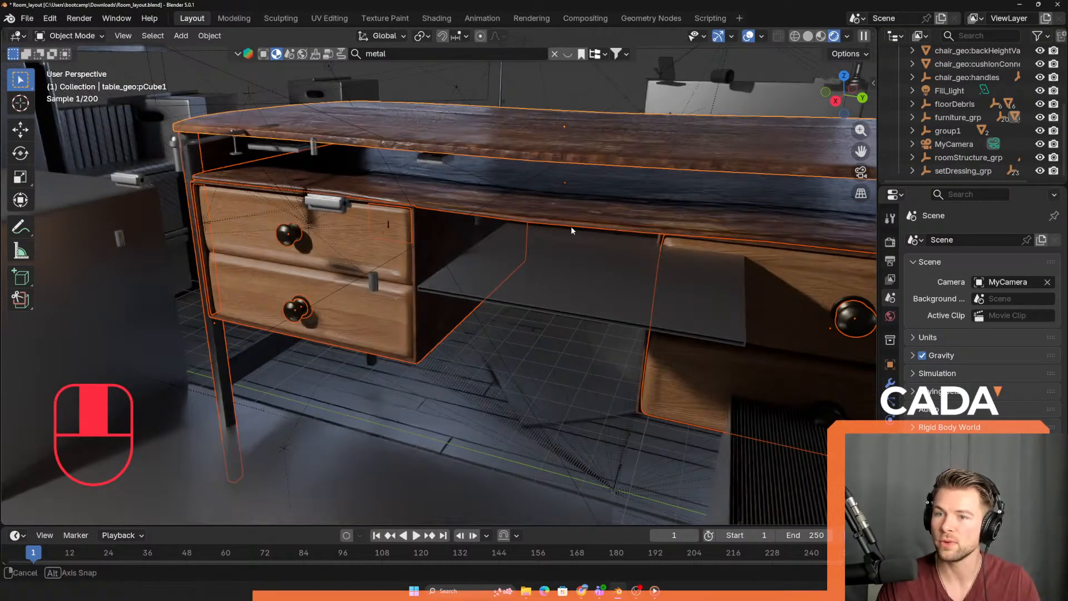
pyautogui.moveTo(571, 226); pyautogui.dragTo(489, 289, button='middle')
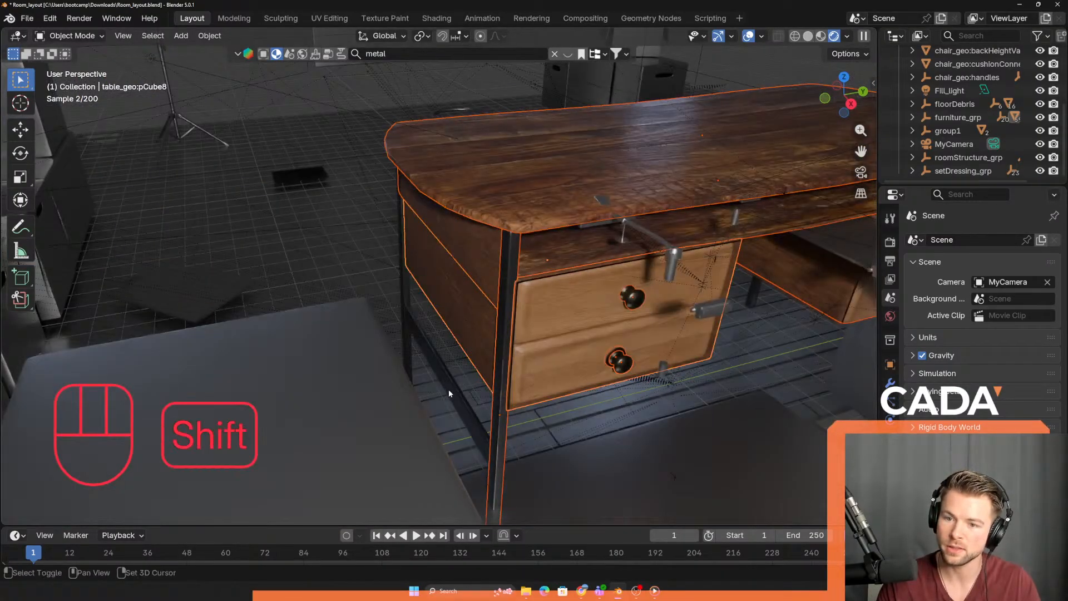
pyautogui.keyDown('shift'); pyautogui.click(403, 287); pyautogui.keyUp('shift')
# - Add the right front leg, right side panel, rear leg and lower crossbar to the desk selection
pyautogui.keyDown('shift'); pyautogui.moveTo(595, 322); pyautogui.dragTo(264, 295, button='middle'); pyautogui.keyUp('shift')
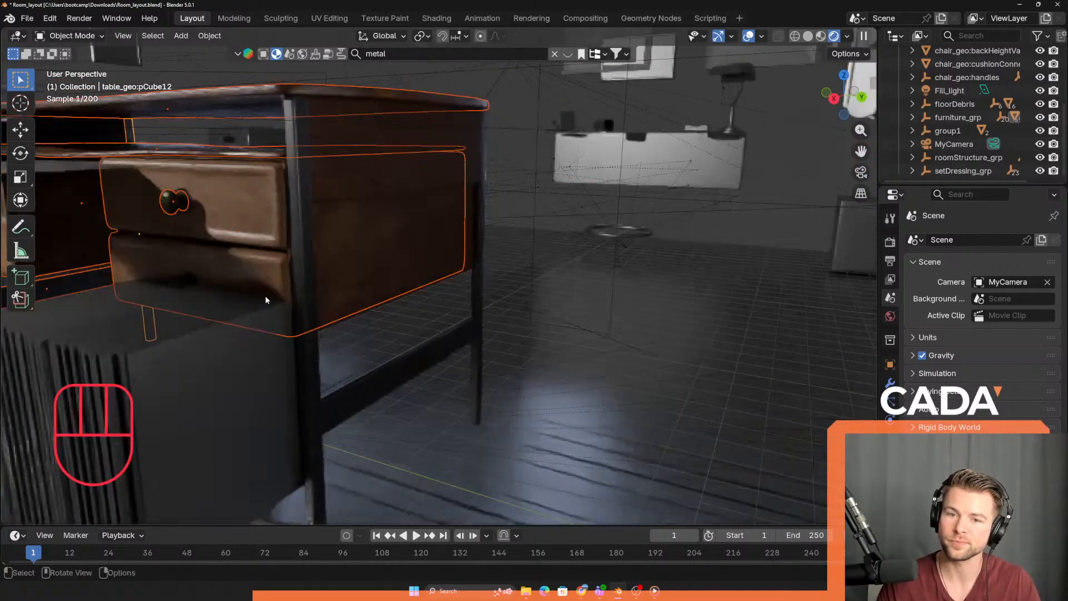
pyautogui.keyDown('shift'); pyautogui.click(305, 254); pyautogui.keyUp('shift')
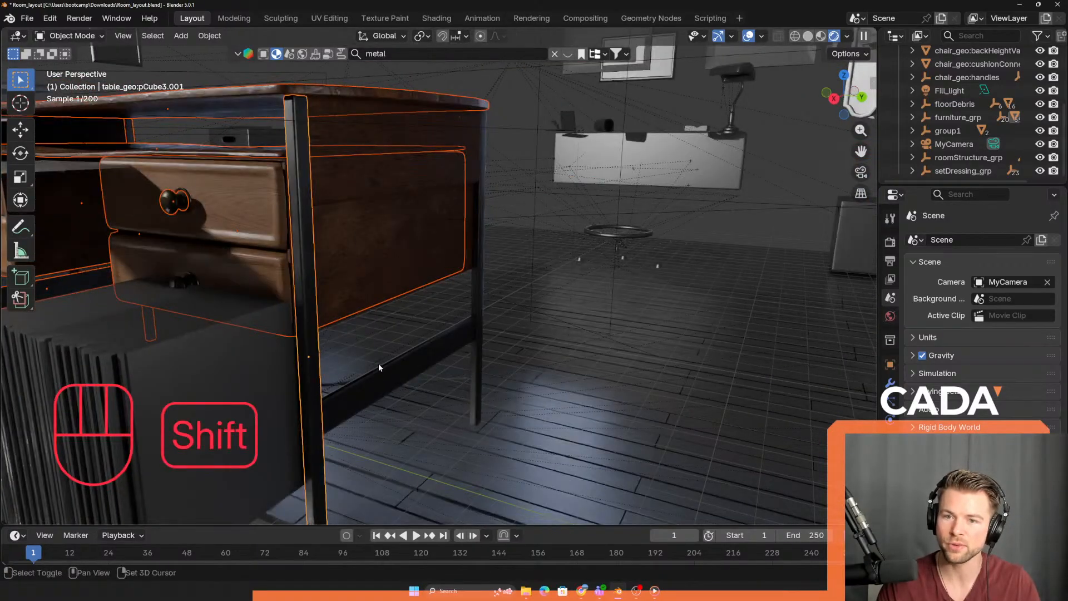
pyautogui.keyDown('shift'); pyautogui.click(371, 143); pyautogui.keyUp('shift')
pyautogui.keyDown('shift'); pyautogui.click(438, 353); pyautogui.keyUp('shift')
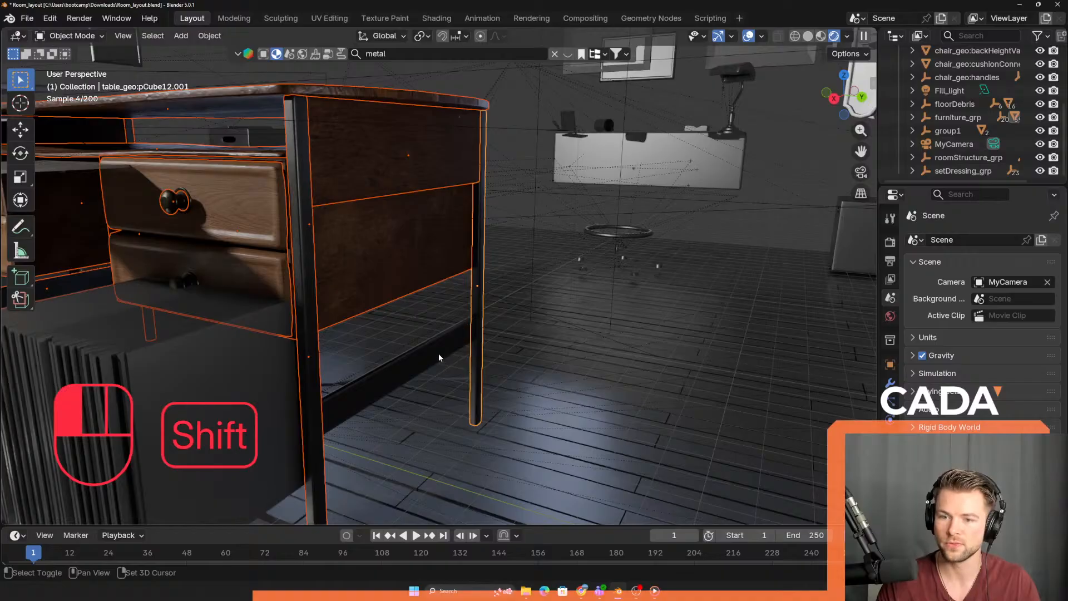
# - Add the lower right drawer's knob and the right knobs' mounting bases to complete the desk selection
pyautogui.keyDown('shift'); pyautogui.moveTo(318, 311); pyautogui.dragTo(398, 365, button='middle'); pyautogui.keyUp('shift')
pyautogui.scroll(2, 393, 367)
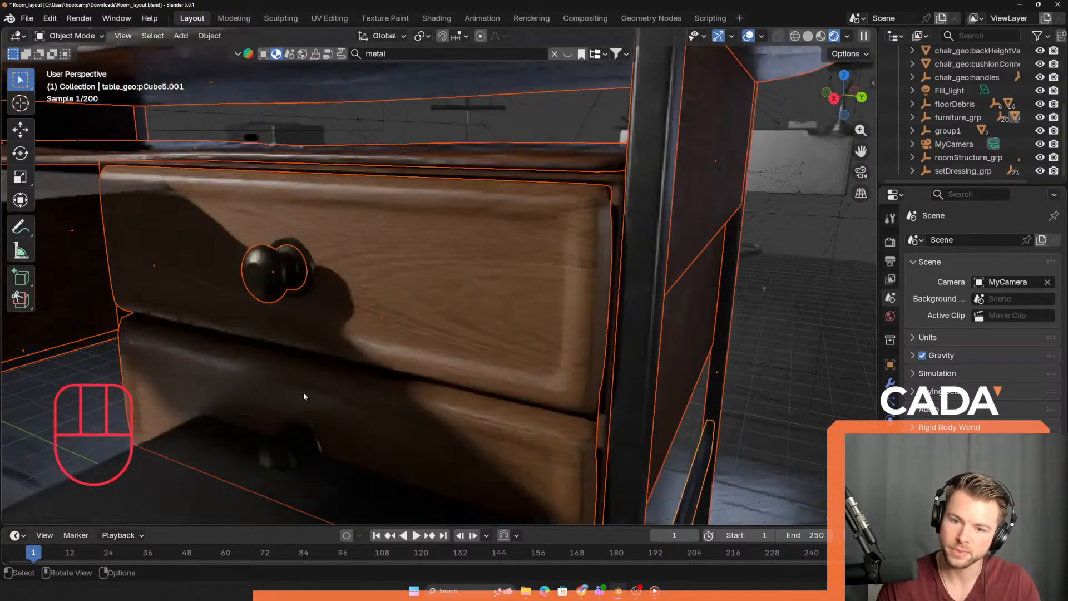
pyautogui.keyDown('shift'); pyautogui.click(281, 456); pyautogui.keyUp('shift')
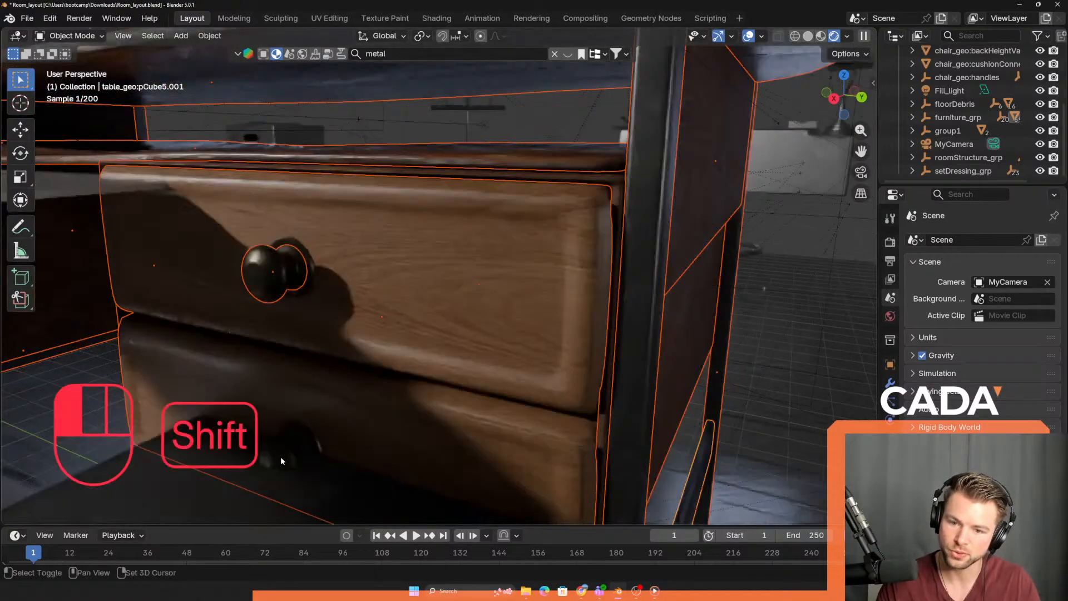
pyautogui.keyDown('shift'); pyautogui.click(309, 429); pyautogui.keyUp('shift')
pyautogui.keyDown('shift'); pyautogui.click(310, 257); pyautogui.keyUp('shift')
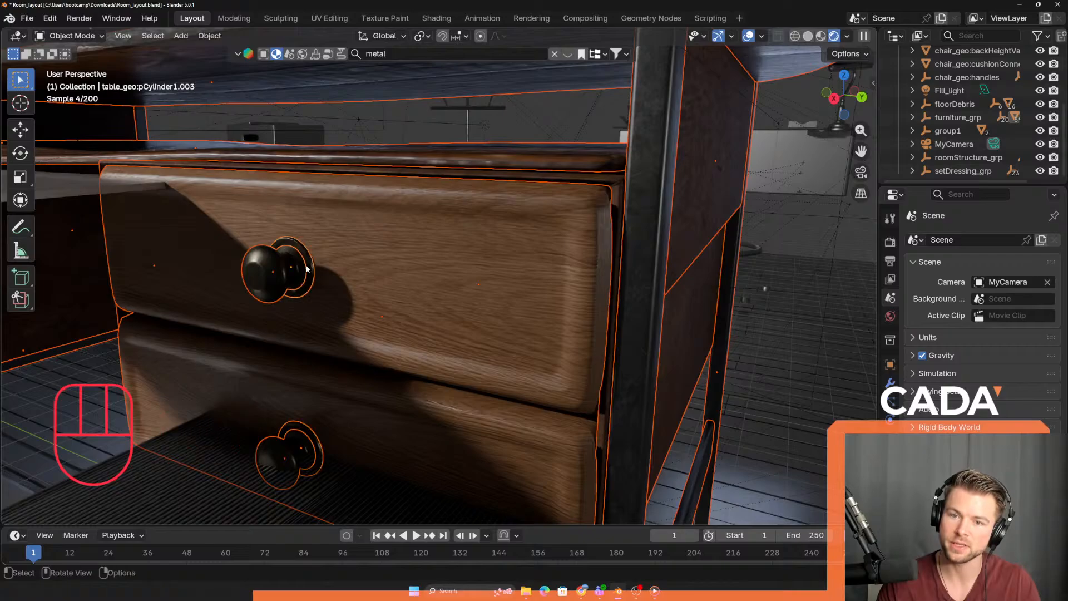
pyautogui.scroll(-6, 305, 276)
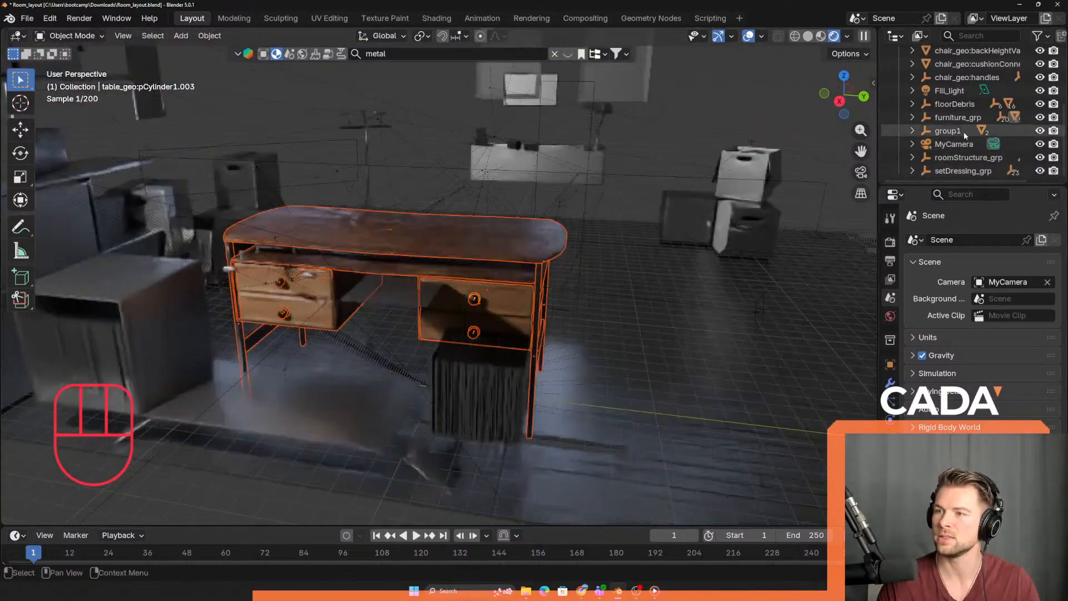
# - Add MyCamera, Fill_light, Area, Area.001, Area.002 and Area.003 to the desk selection
pyautogui.keyDown('ctrl'); pyautogui.click(954, 144); pyautogui.keyUp('ctrl')
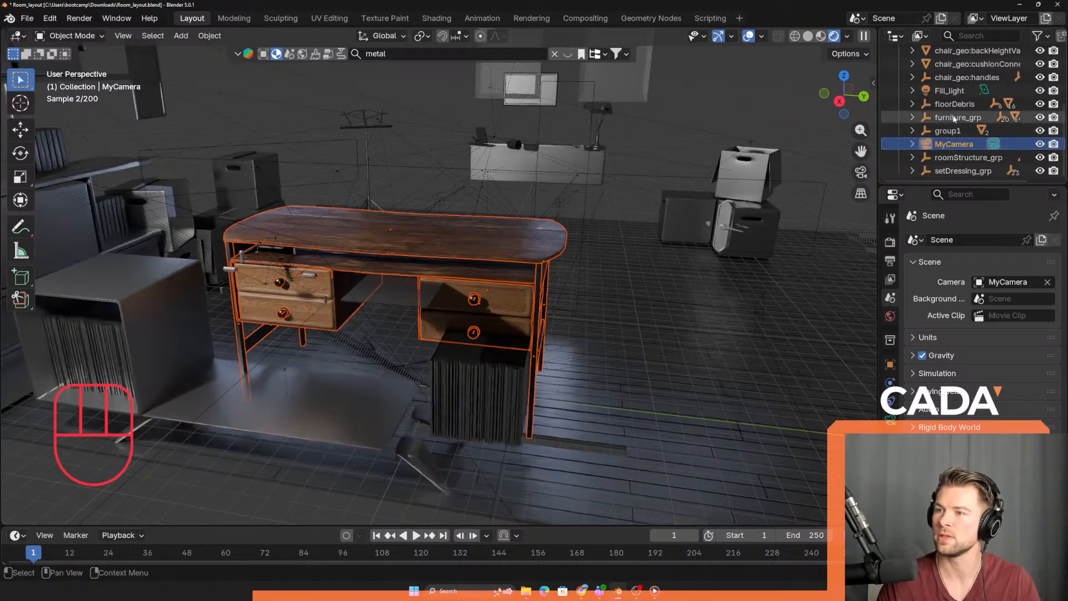
pyautogui.keyDown('ctrl'); pyautogui.click(962, 91); pyautogui.keyUp('ctrl')
pyautogui.scroll(5, 960, 95)
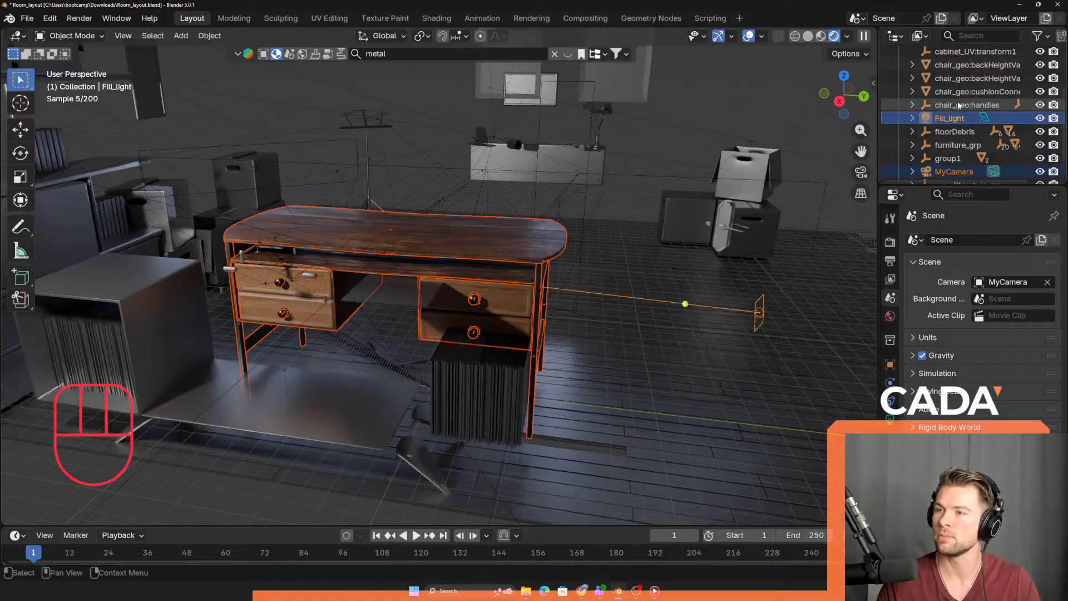
pyautogui.keyDown('ctrl'); pyautogui.click(956, 82); pyautogui.keyUp('ctrl')
pyautogui.keyDown('ctrl'); pyautogui.click(951, 93); pyautogui.keyUp('ctrl')
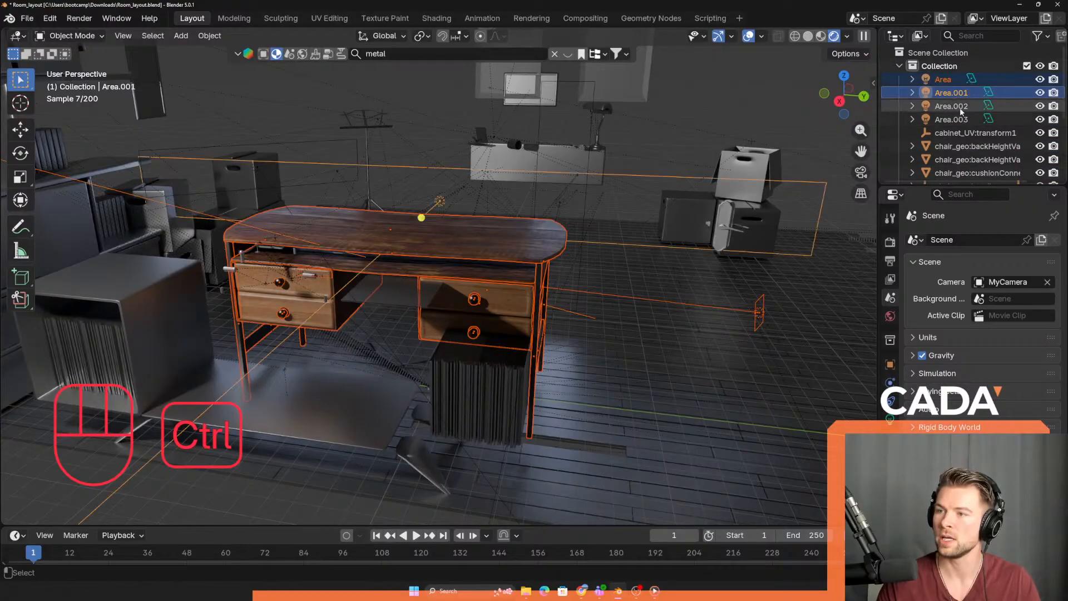
pyautogui.keyDown('ctrl'); pyautogui.click(952, 106); pyautogui.keyUp('ctrl')
pyautogui.keyDown('ctrl'); pyautogui.click(951, 119); pyautogui.keyUp('ctrl')
pyautogui.press('KP_Decimal')
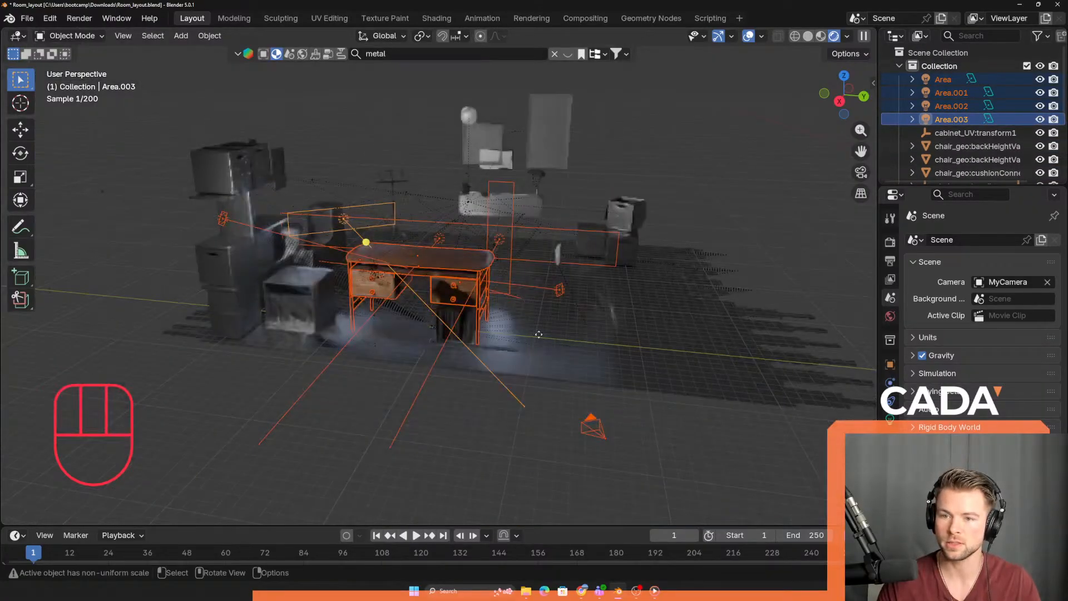
pyautogui.press('g')
pyautogui.press('y')
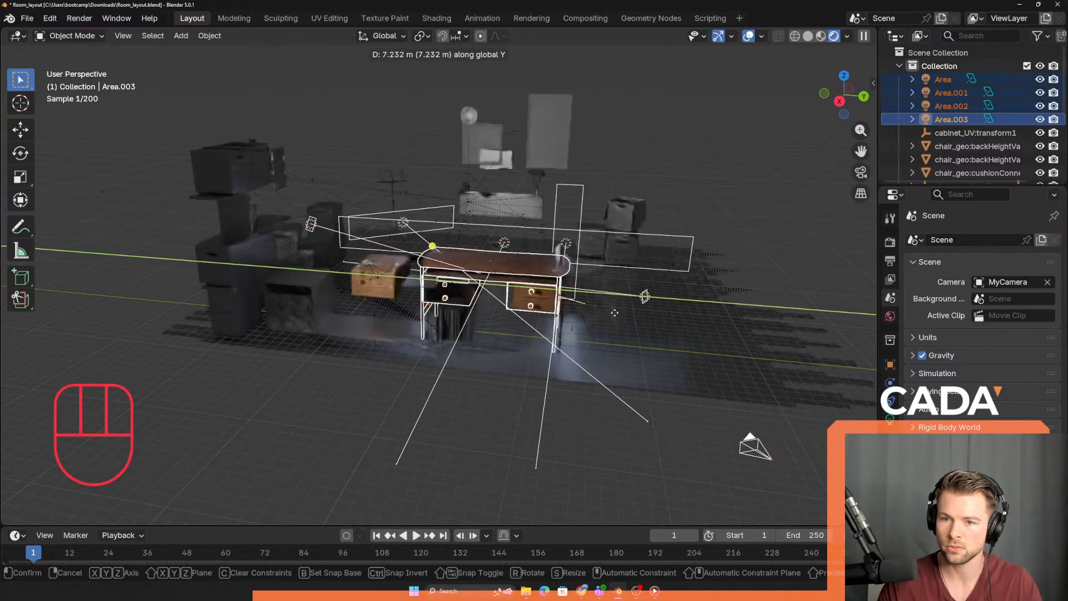
pyautogui.click(358, 279)
# - Add the left drawers to the selection and move the desk, lights and camera about 22.66 m along global Y
pyautogui.scroll(3, 352, 289)
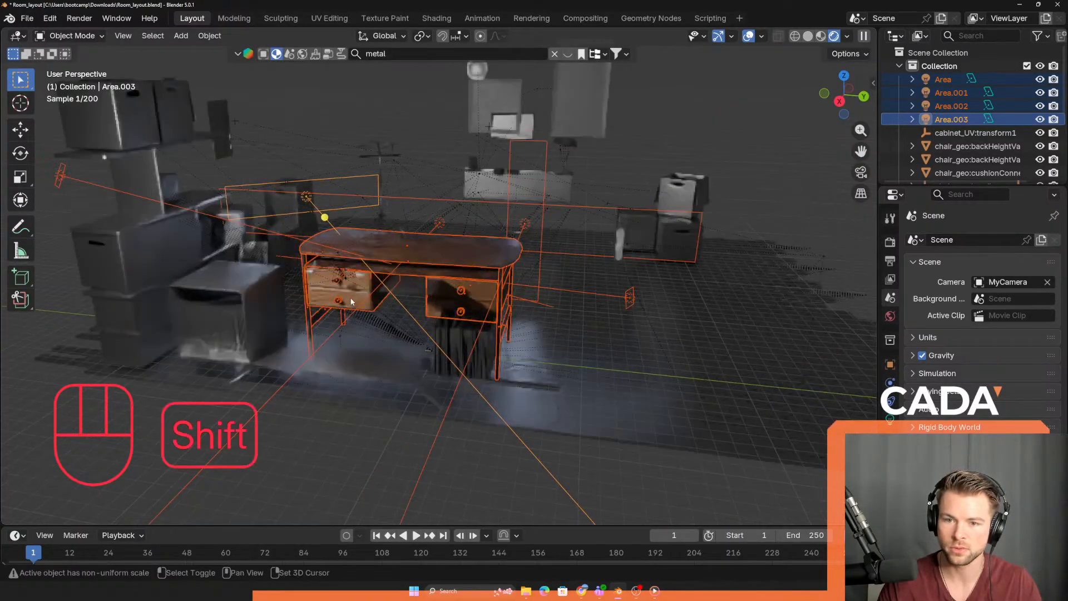
pyautogui.keyDown('shift'); pyautogui.click(355, 301); pyautogui.keyUp('shift')
pyautogui.press('g')
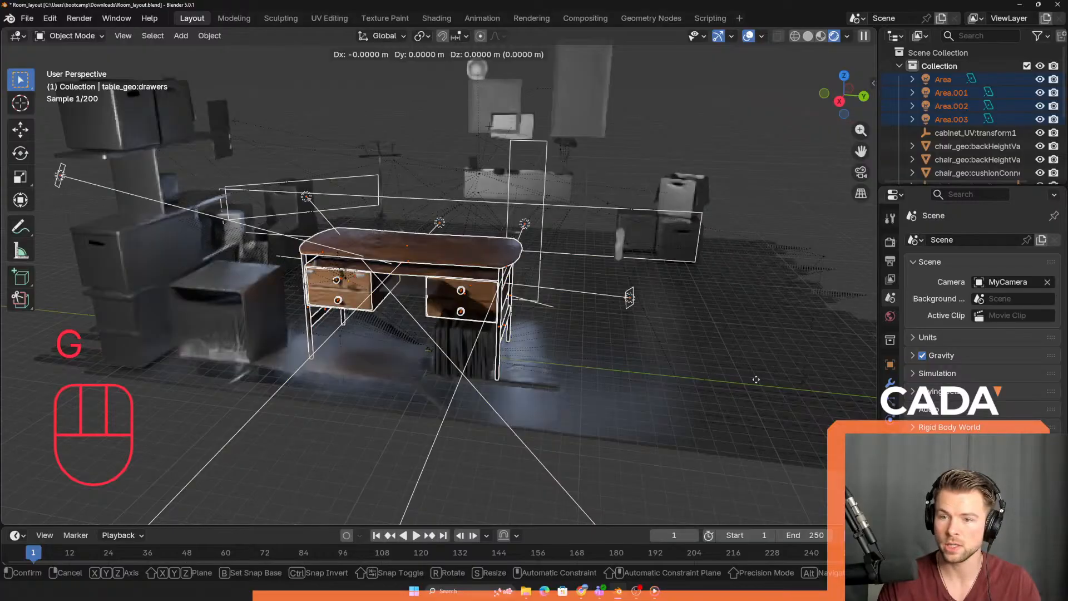
pyautogui.press('y')
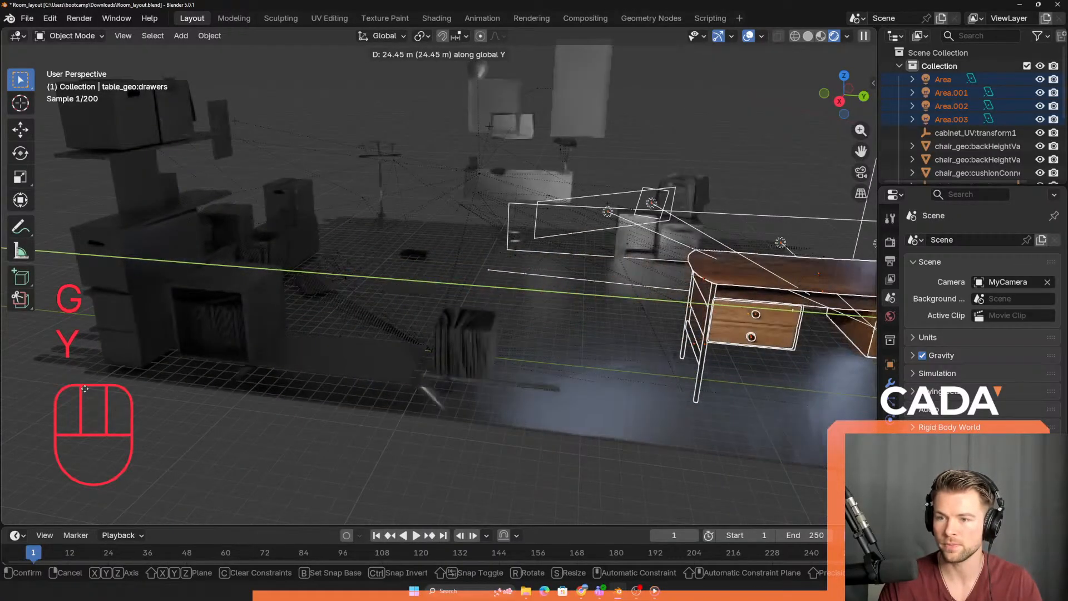
pyautogui.click(54, 388)
# - Move the selected desk, lights and camera a further 36 m or so along global Y, clear of the room
pyautogui.scroll(-3, 510, 346)
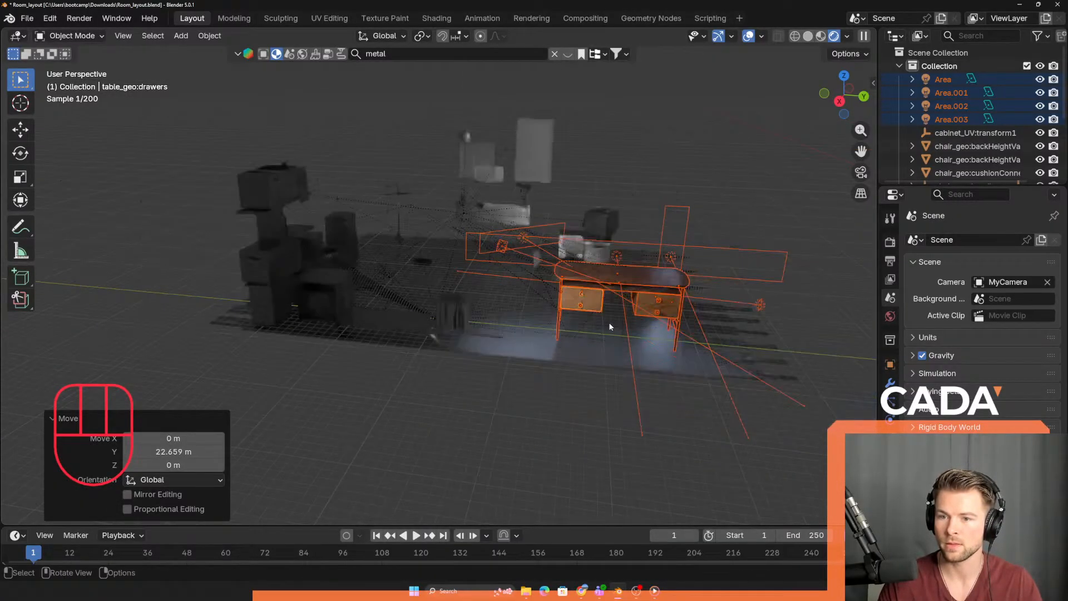
pyautogui.keyDown('shift'); pyautogui.moveTo(611, 327); pyautogui.dragTo(407, 325, button='middle'); pyautogui.keyUp('shift')
pyautogui.press('g')
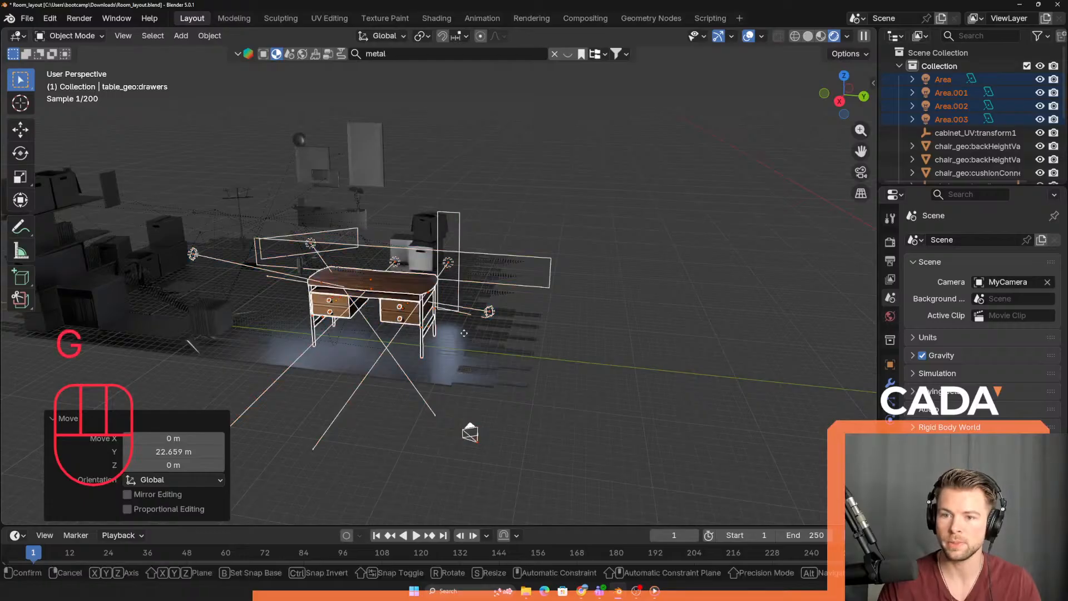
pyautogui.press('y')
pyautogui.click(669, 359)
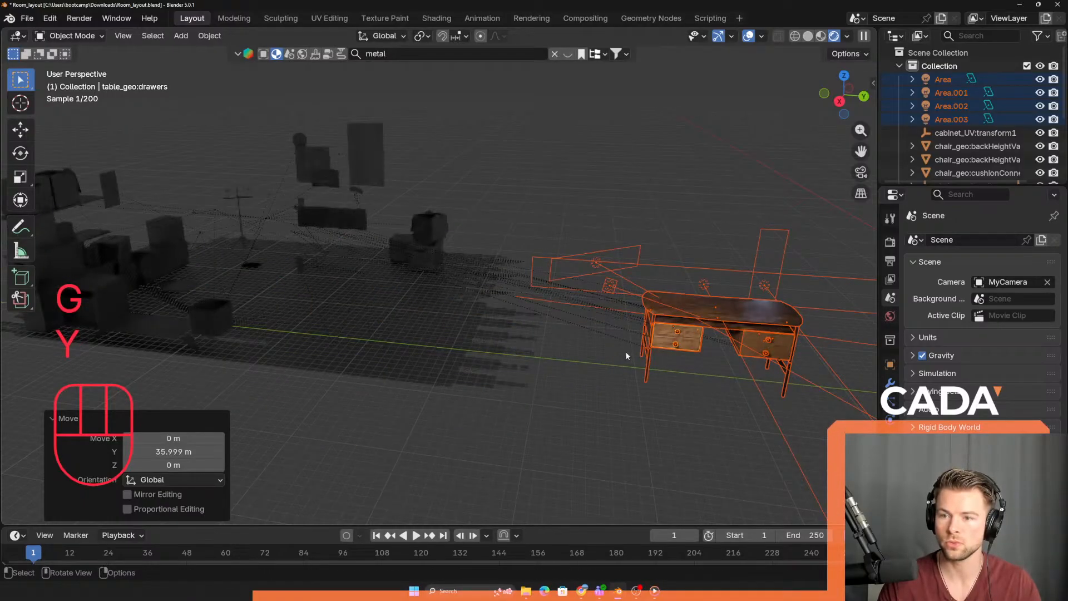
# - Shift the desk setup along global Y to the scene origin and delete the stray objects beyond it
pyautogui.keyDown('shift'); pyautogui.moveTo(627, 357); pyautogui.dragTo(375, 341, button='middle'); pyautogui.keyUp('shift')
pyautogui.press('g')
pyautogui.press('y')
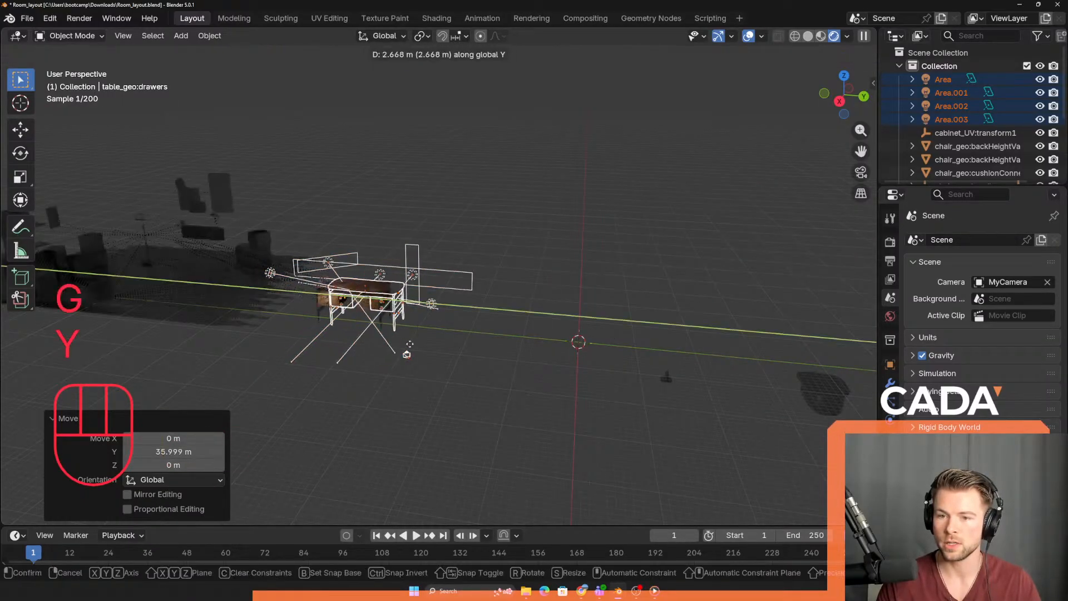
pyautogui.click(661, 357)
pyautogui.moveTo(646, 335); pyautogui.dragTo(842, 469)
pyautogui.press('Delete')
# - Add a mesh plane as a floor beneath the desk and scale it up by about 2.81
pyautogui.scroll(2, 636, 400)
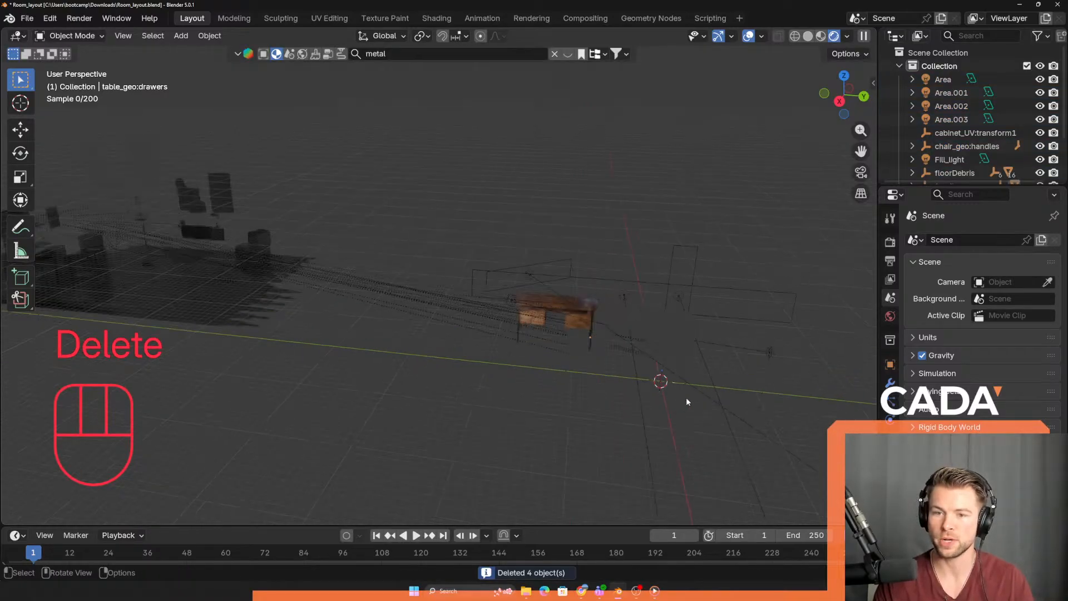
pyautogui.hotkey('shift', 'a')
pyautogui.moveTo(689, 412)
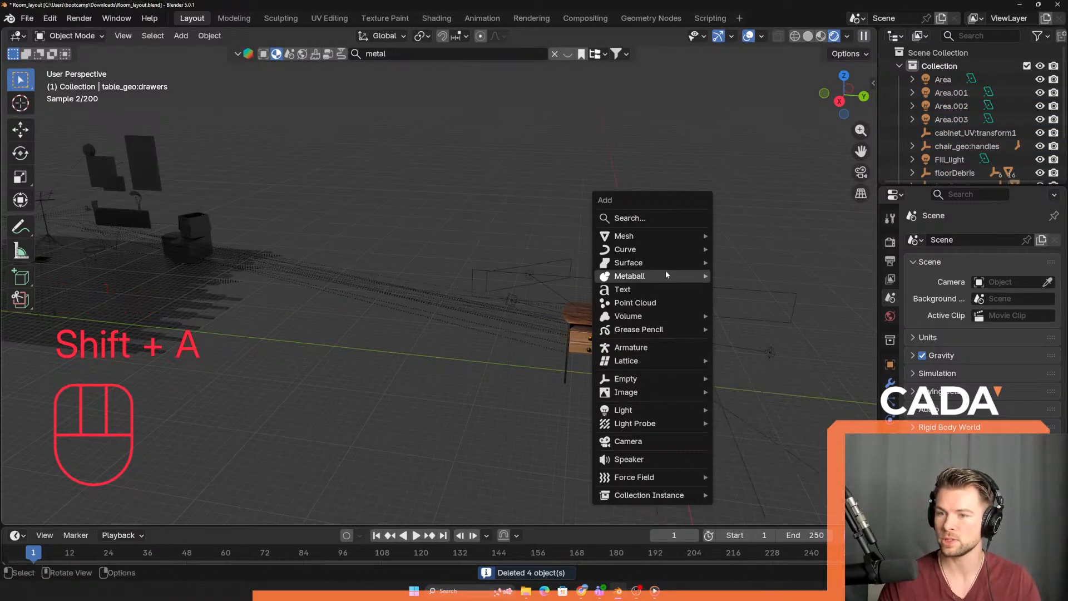
pyautogui.moveTo(668, 236)
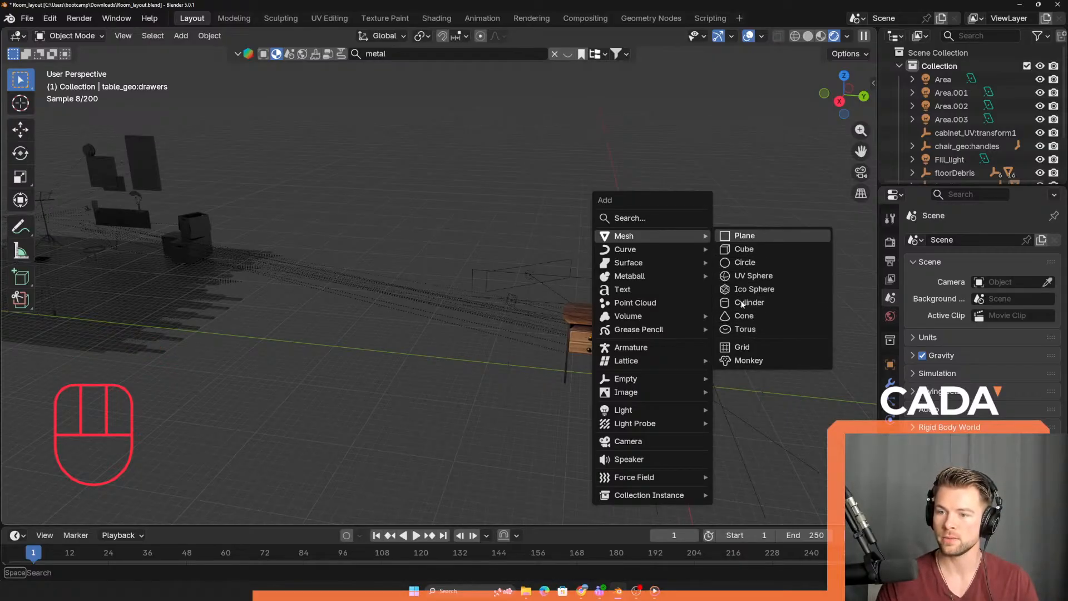
pyautogui.click(745, 236)
pyautogui.press('s')
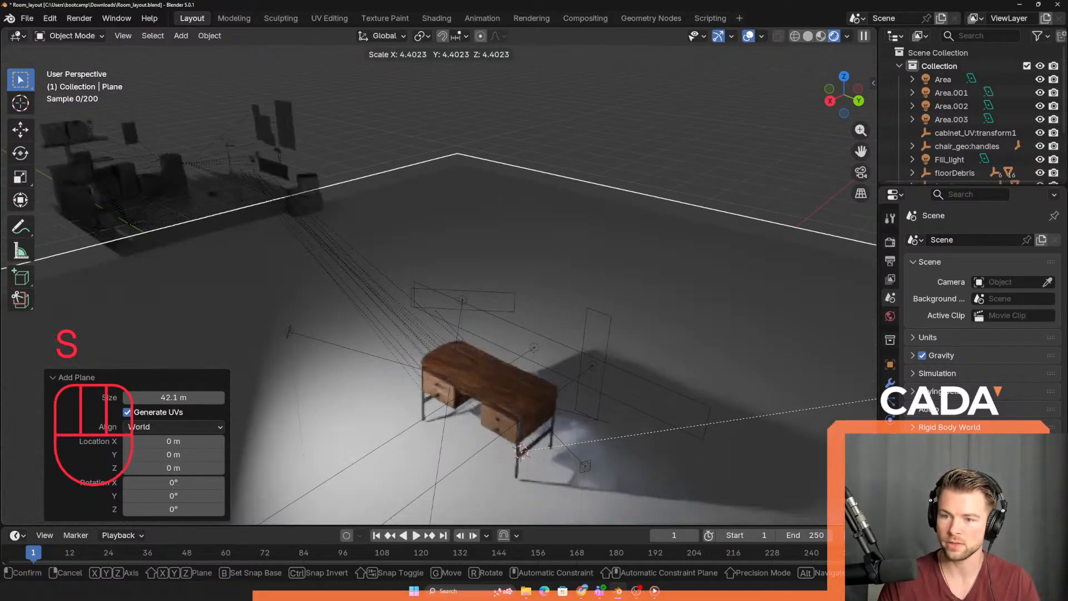
pyautogui.click(700, 375)
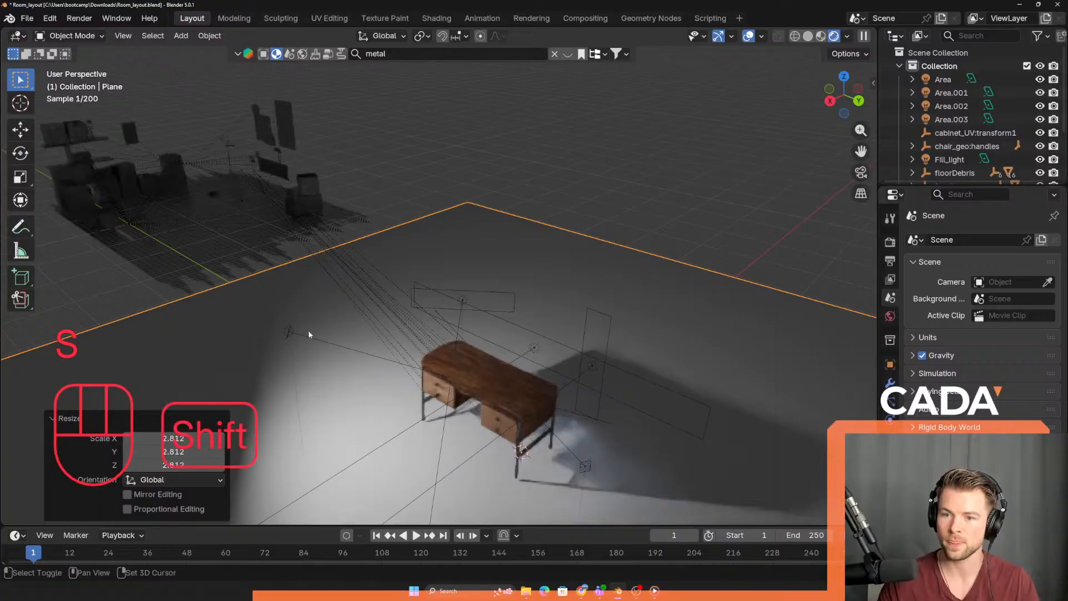
# - Extrude the floor plane's edge behind the desk upward along global Z to form a tall backdrop wall
pyautogui.keyDown('shift'); pyautogui.moveTo(308, 330); pyautogui.dragTo(450, 273, button='middle'); pyautogui.keyUp('shift')
pyautogui.press('Tab')
pyautogui.press('2')
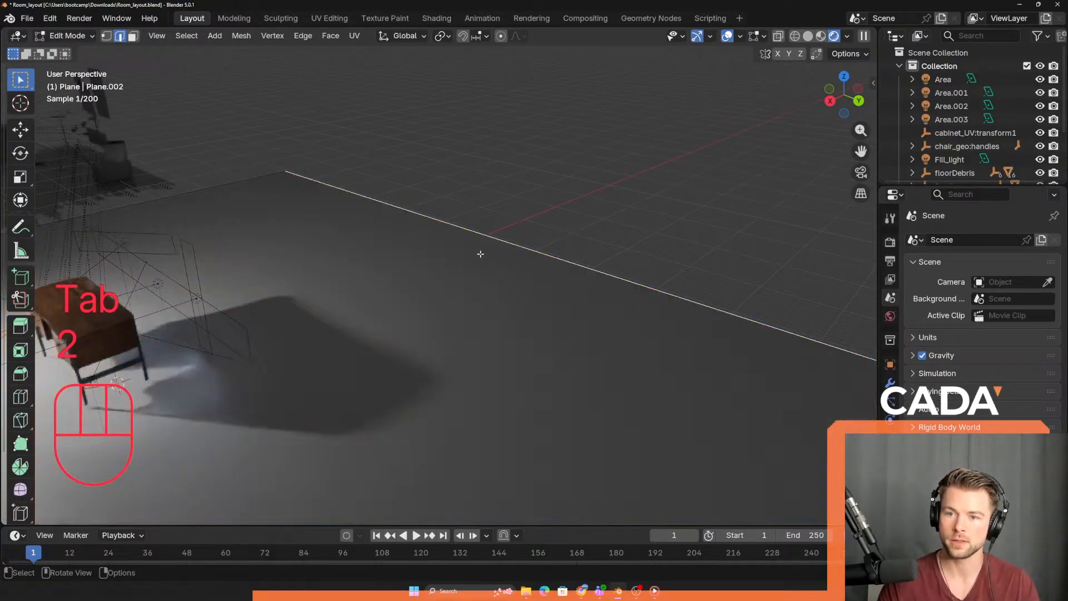
pyautogui.press('e')
pyautogui.press('z')
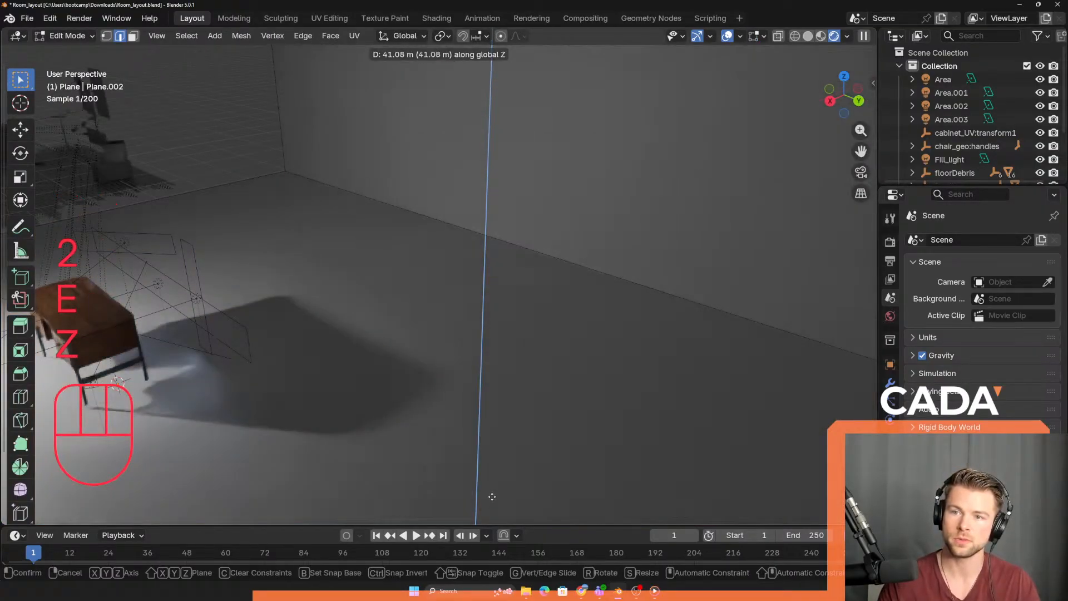
pyautogui.click(482, 475)
# - Bevel the edge between floor and wall with a width of about 14.2 m and 59 segments, and return to Object Mode
pyautogui.click(476, 234)
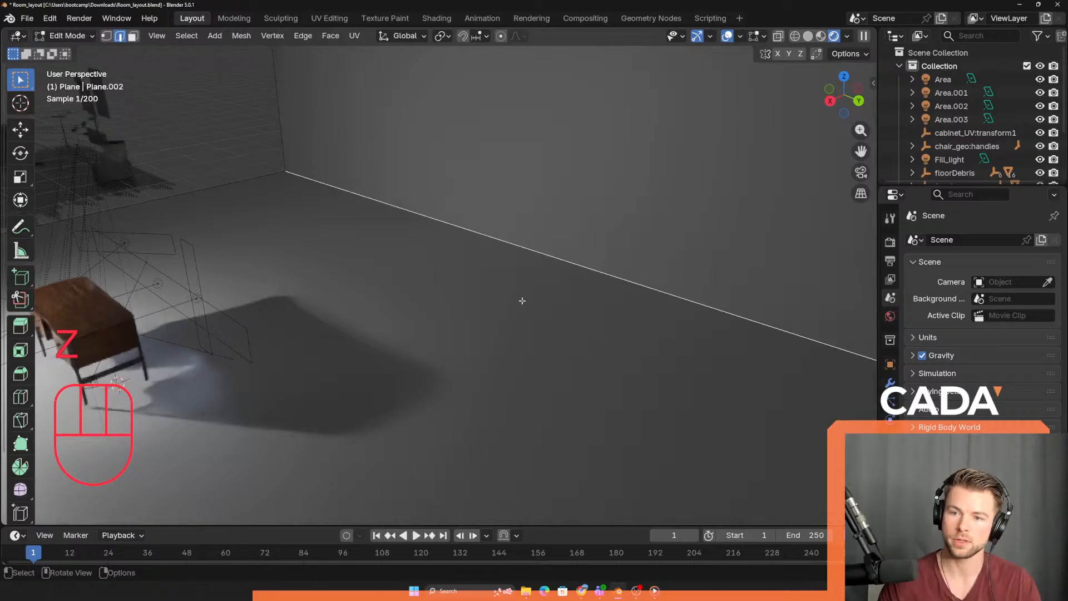
pyautogui.hotkey('ctrl', 'b')
pyautogui.scroll(20, 612, 273)
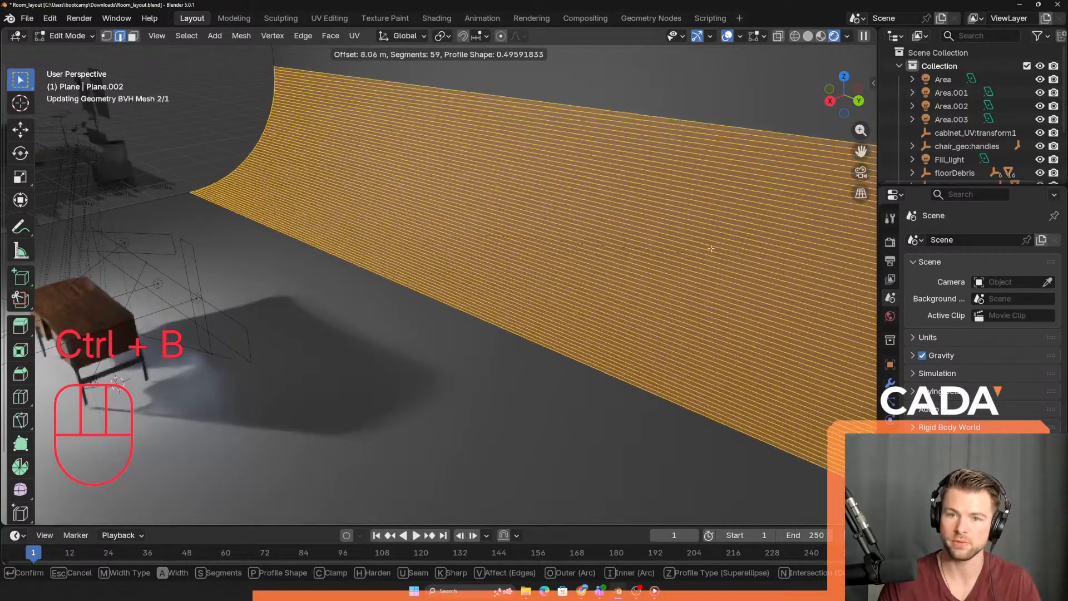
pyautogui.click(780, 228)
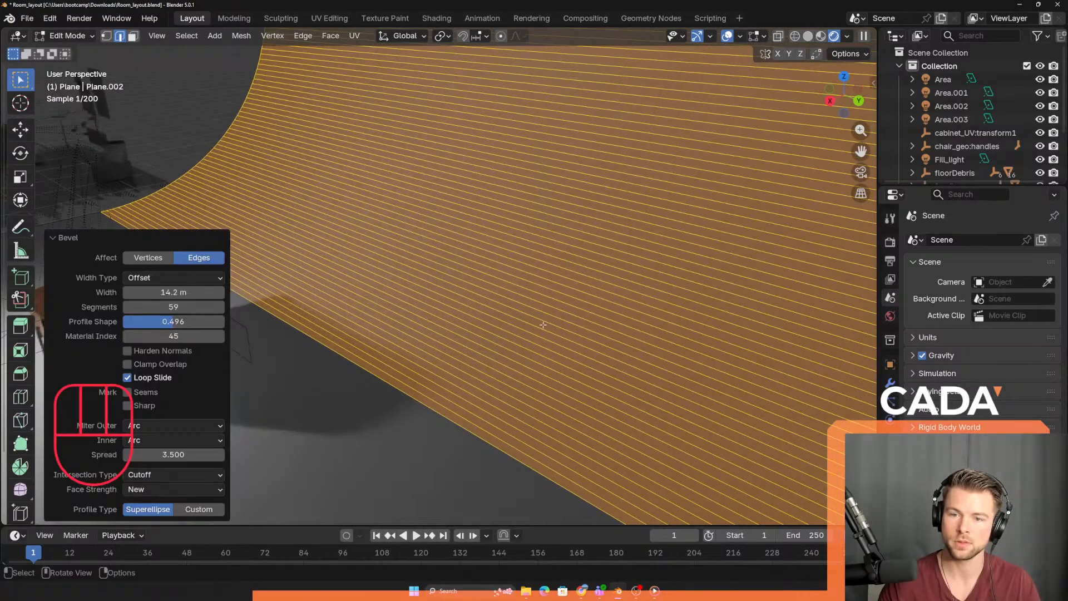
pyautogui.scroll(-5, 476, 343)
pyautogui.press('Tab')
# - Move the curved backdrop about 3.46 m along global X
pyautogui.press('g')
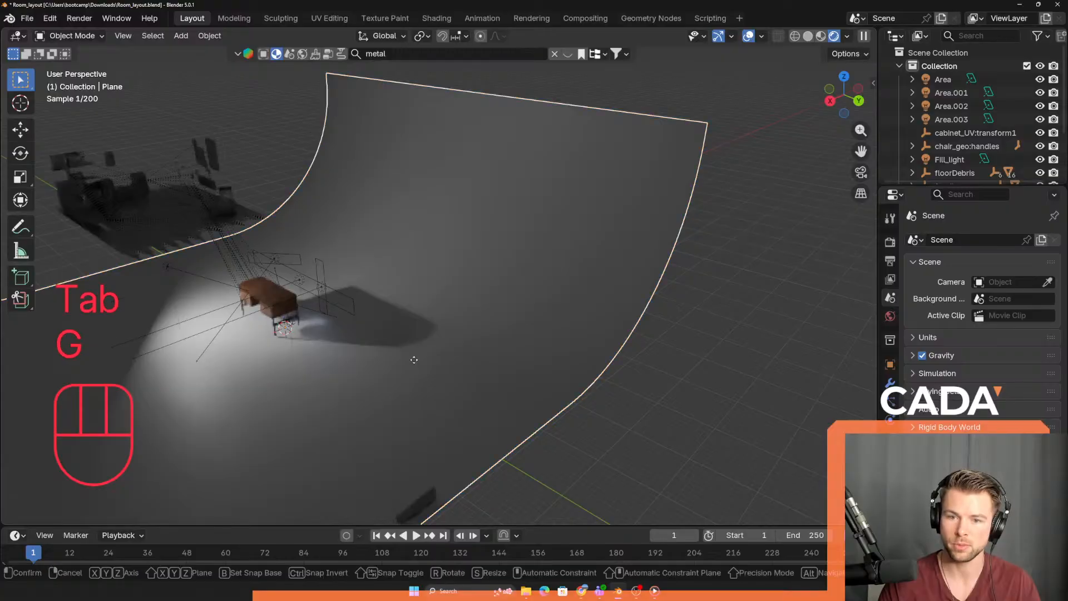
pyautogui.press('y')
pyautogui.press('x')
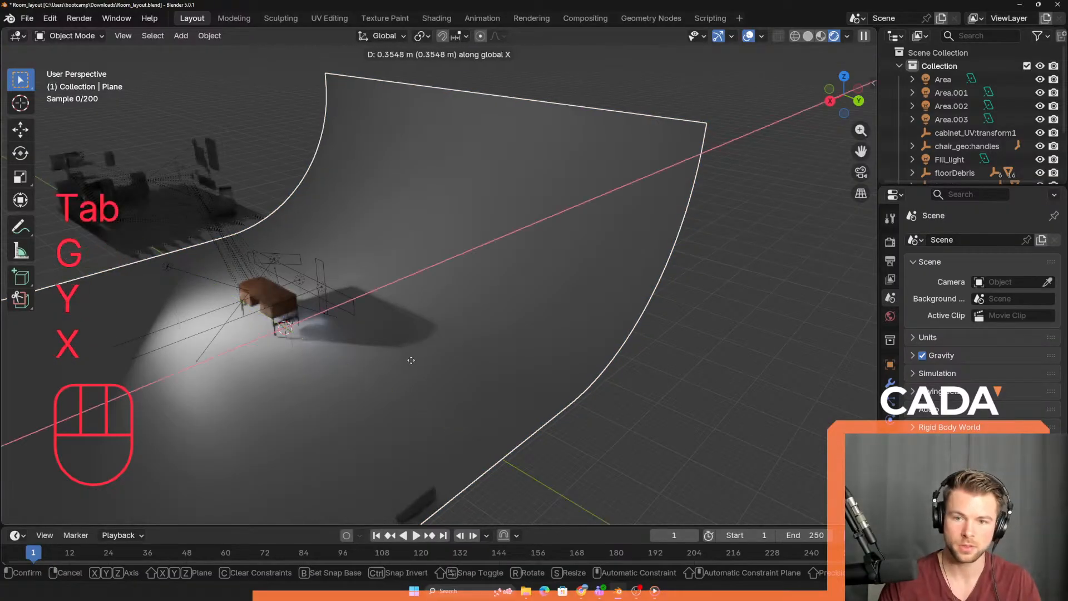
pyautogui.click(412, 359)
# - Assign the existing pink material Material.001 to the backdrop
pyautogui.click(890, 475)
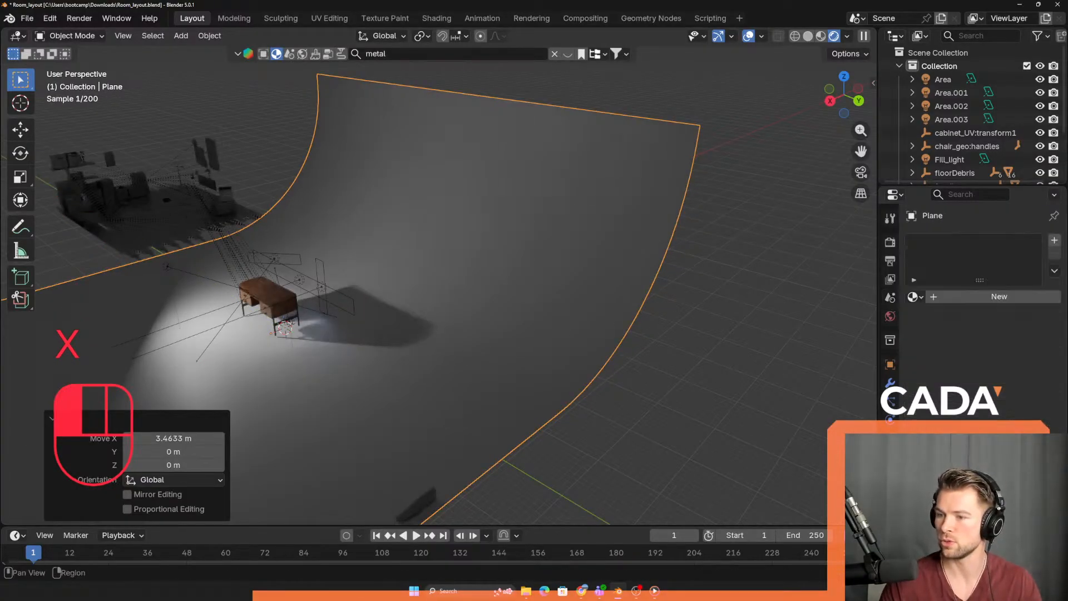
pyautogui.click(918, 295)
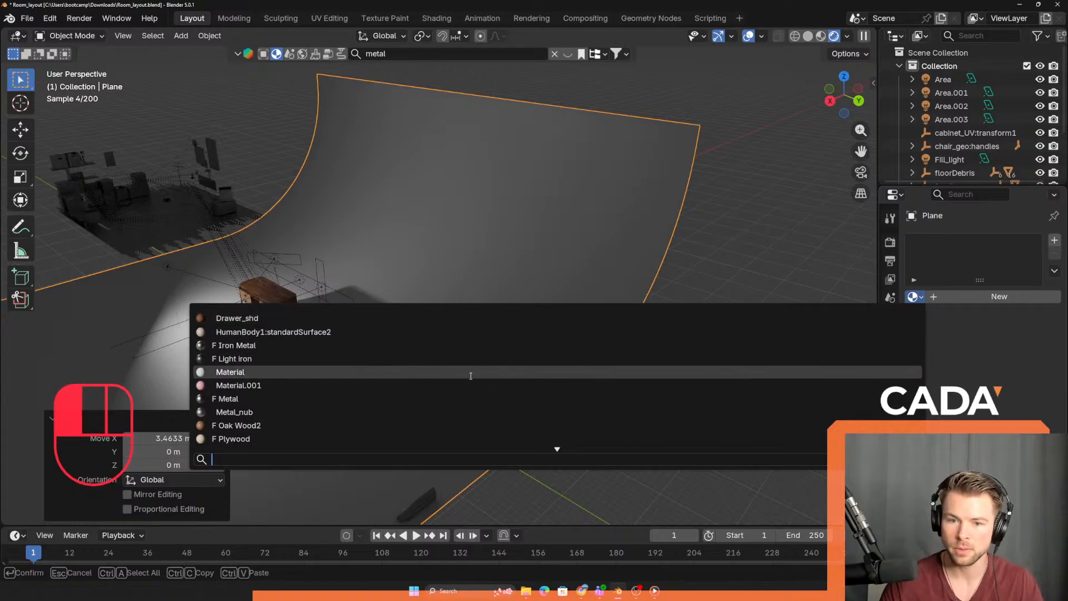
pyautogui.click(449, 384)
pyautogui.moveTo(389, 366); pyautogui.dragTo(708, 145, button='middle')
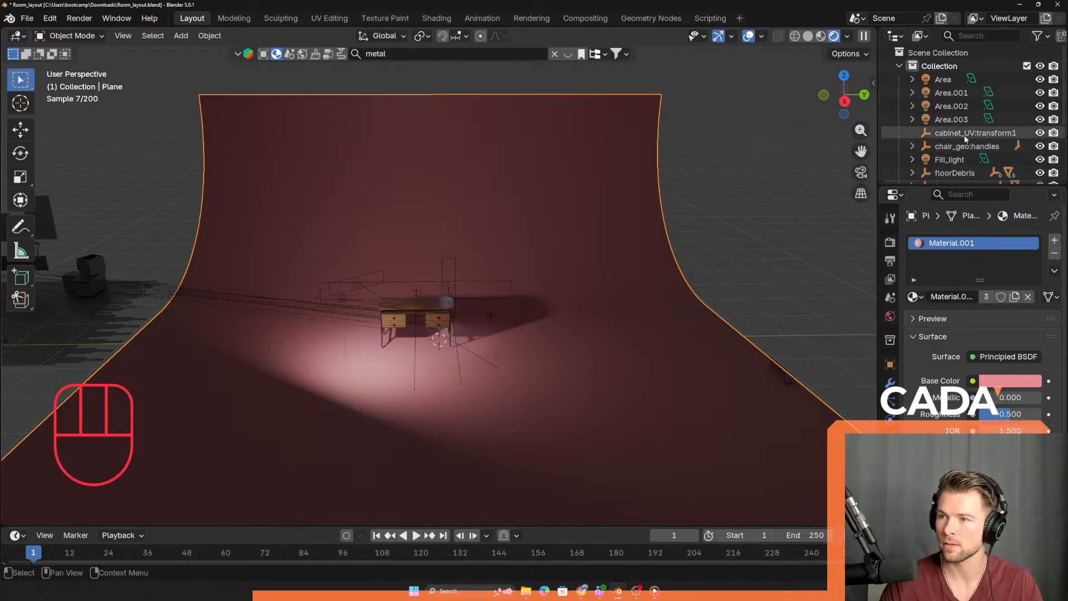
# - Check the outliner for the camera, deselect the backdrop and add a new camera to the scene
pyautogui.scroll(-5, 966, 139)
pyautogui.scroll(4, 963, 146)
pyautogui.scroll(1, 959, 150)
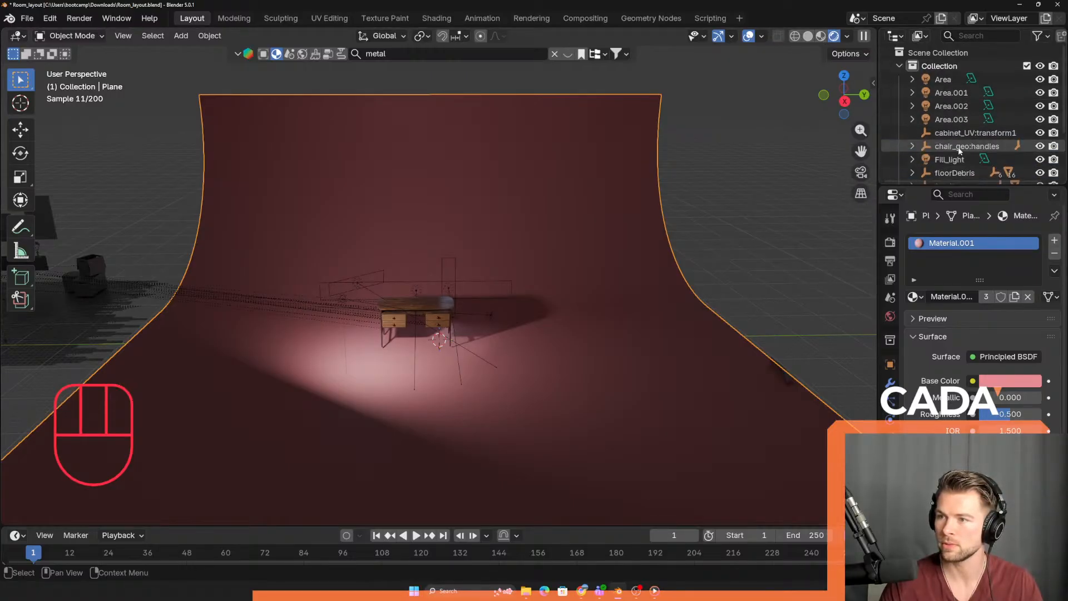
pyautogui.scroll(-1, 426, 330)
pyautogui.click(688, 257)
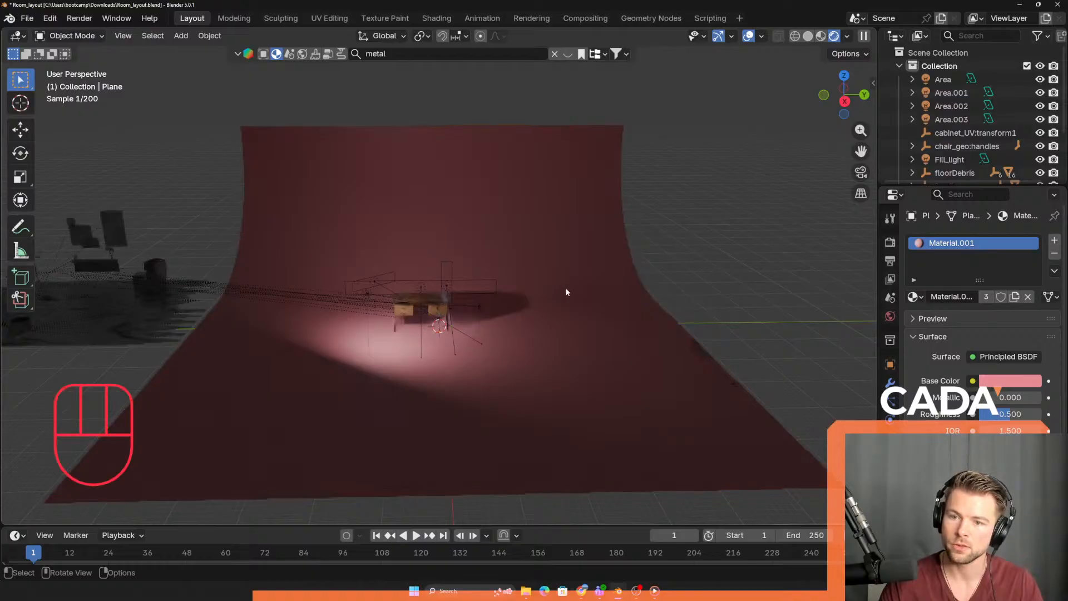
pyautogui.scroll(2, 469, 341)
pyautogui.scroll(3, 500, 343)
pyautogui.hotkey('shift', 'a')
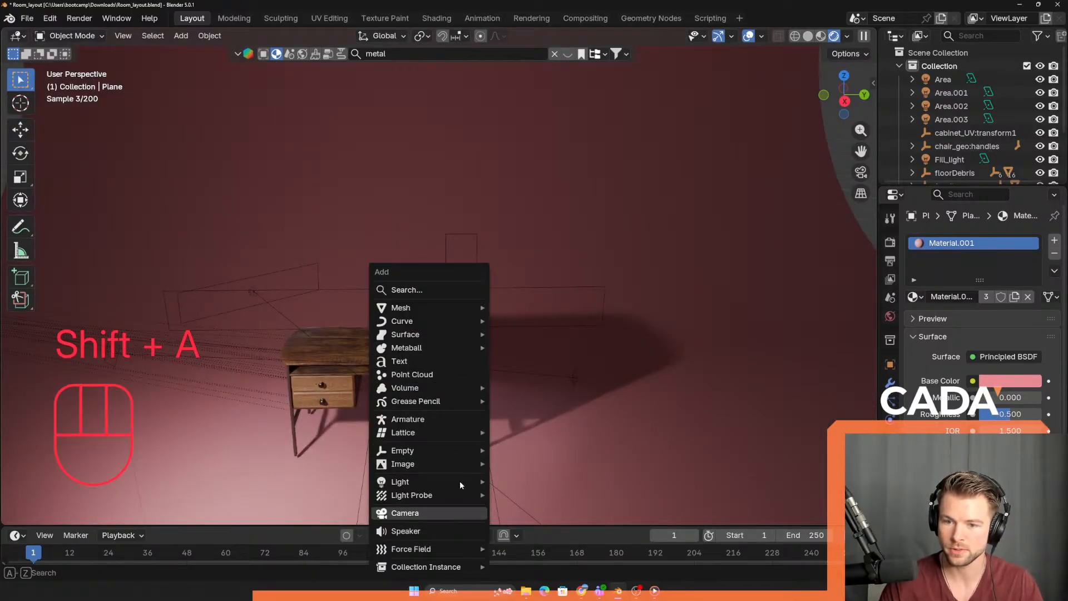
pyautogui.click(423, 513)
# - Raise the new camera about 8.34 m along Z and move it about 22.73 m along X, in front of the desk
pyautogui.moveTo(473, 422); pyautogui.dragTo(348, 298, button='middle')
pyautogui.press('g')
pyautogui.press('z')
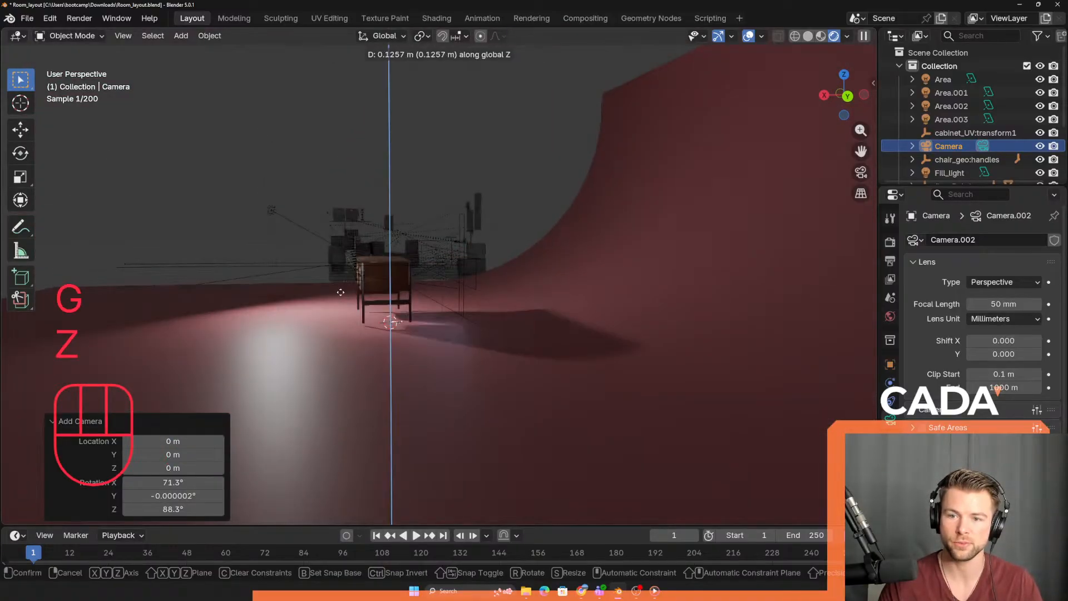
pyautogui.click(367, 230)
pyautogui.press('g')
pyautogui.press('y')
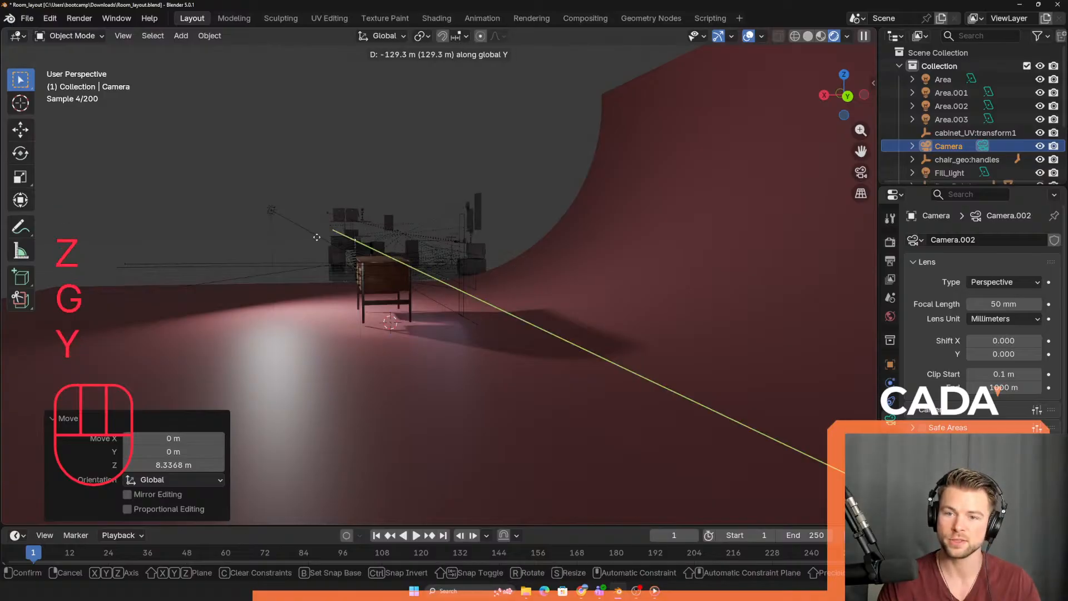
pyautogui.press('x')
pyautogui.click(178, 232)
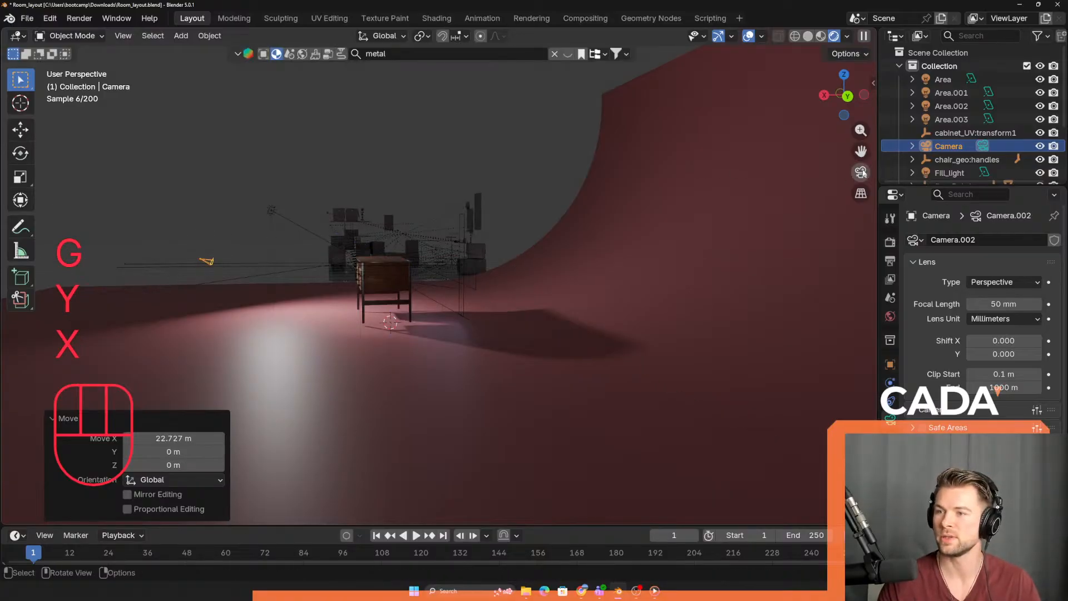
# - Look through the new camera, lock it to the view and frame the whole desk at an angle
pyautogui.click(862, 173)
pyautogui.click(861, 194)
pyautogui.moveTo(590, 300)
pyautogui.mouseDown(button='middle')
pyautogui.moveTo(548, 292)
pyautogui.moveTo(613, 338)
pyautogui.moveTo(608, 323)
pyautogui.moveTo(609, 348)
pyautogui.moveTo(570, 337)
pyautogui.moveTo(580, 338)
pyautogui.moveTo(573, 349)
pyautogui.moveTo(597, 326)
pyautogui.mouseUp(button='middle')
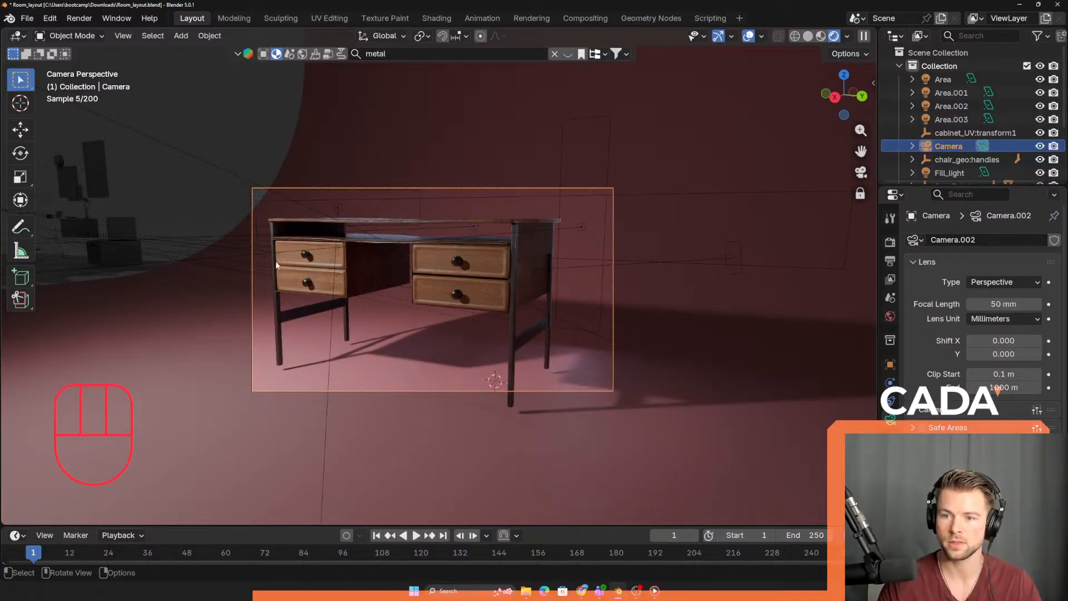
pyautogui.scroll(-2, 455, 298)
pyautogui.keyDown('shift'); pyautogui.moveTo(455, 298); pyautogui.dragTo(463, 290, button='middle'); pyautogui.keyUp('shift')
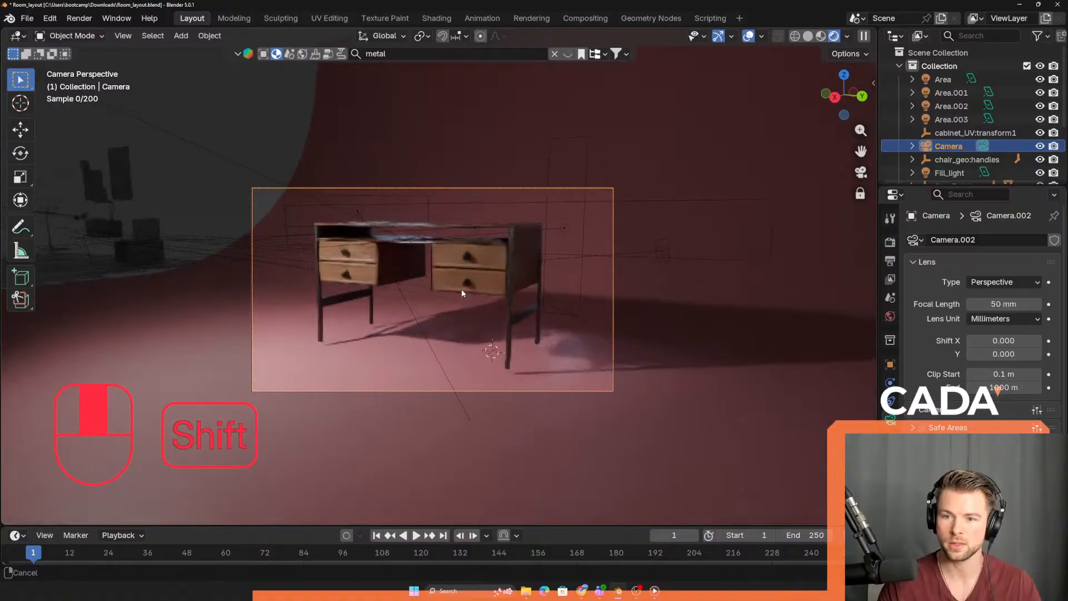
# - Rotate the backdrop about 6.74° around global Z
pyautogui.click(340, 119)
pyautogui.press('r')
pyautogui.press('z')
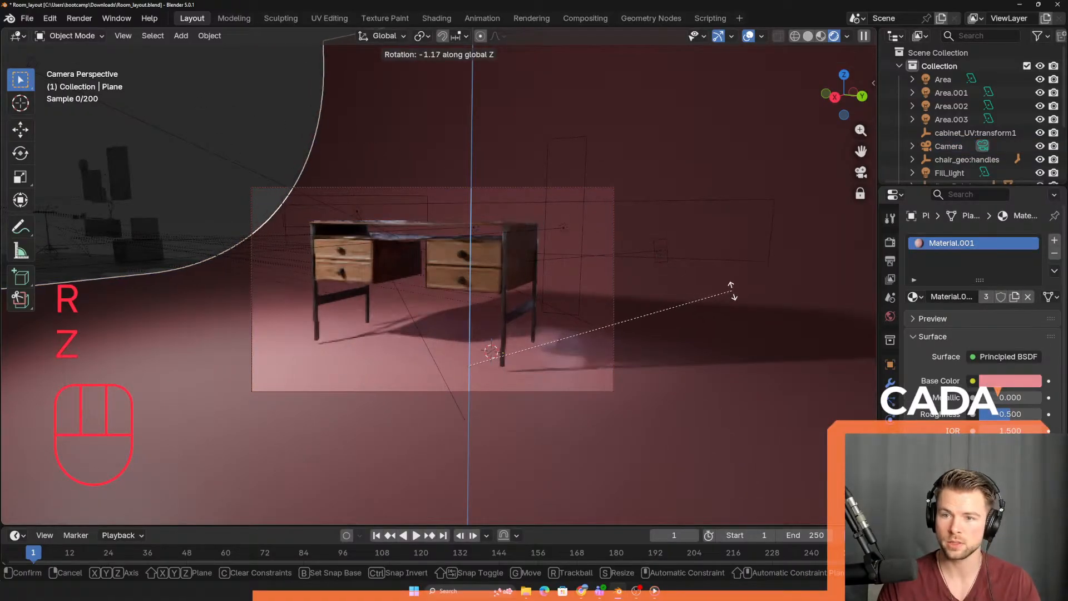
pyautogui.click(688, 266)
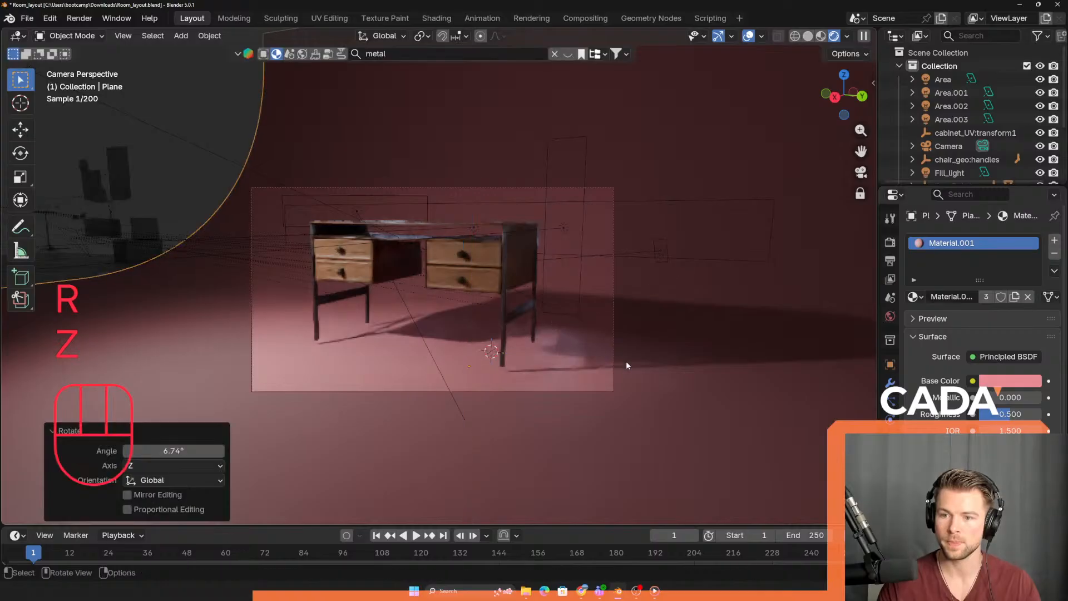
# - Raise the backdrop about 0.215 m along global Z and unlock the camera from the view
pyautogui.press('g')
pyautogui.press('z')
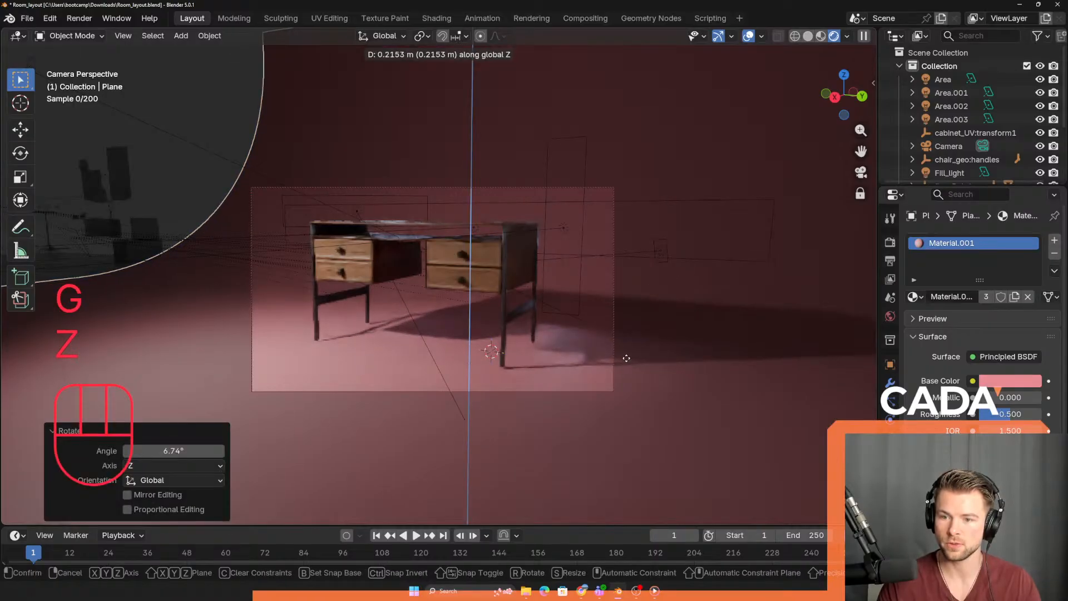
pyautogui.click(627, 361)
pyautogui.click(860, 193)
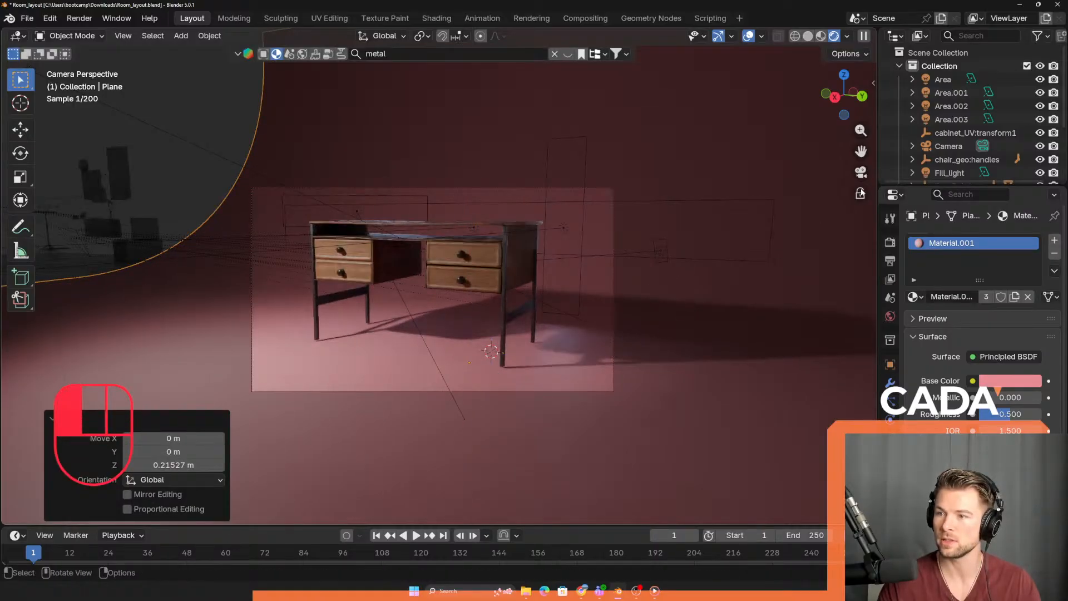
# - Raise the backdrop about 0.088 m more along global Z at the desk legs and render the image
pyautogui.scroll(2, 676, 309)
pyautogui.moveTo(582, 341)
pyautogui.keyDown('shift'); pyautogui.mouseDown(button='middle')
pyautogui.moveTo(539, 307)
pyautogui.moveTo(574, 334)
pyautogui.mouseUp(button='middle'); pyautogui.keyUp('shift')
pyautogui.scroll(3, 576, 336)
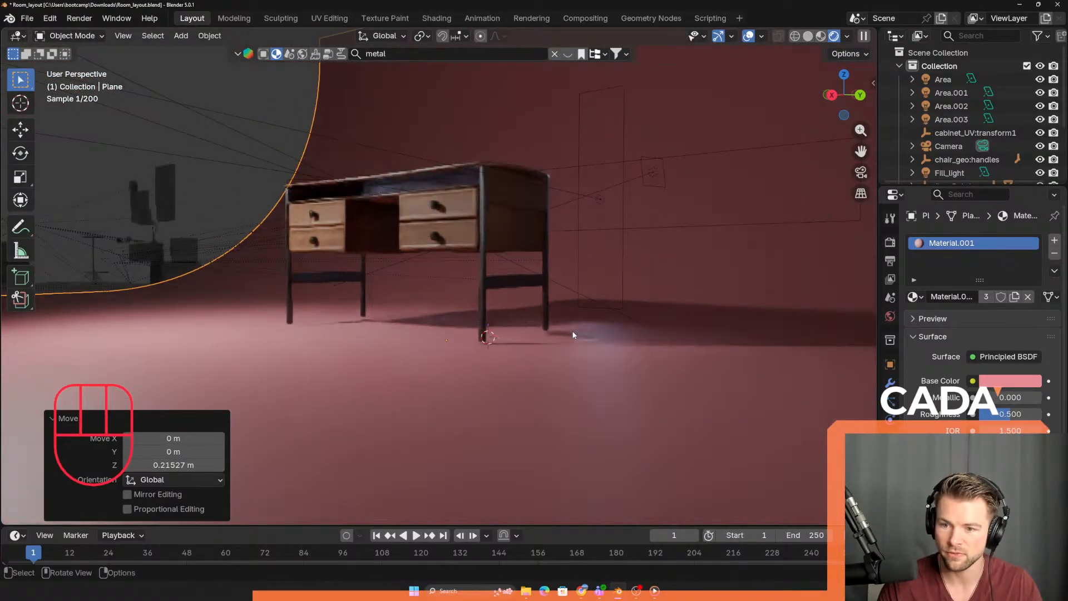
pyautogui.scroll(3, 573, 335)
pyautogui.press('g')
pyautogui.press('z')
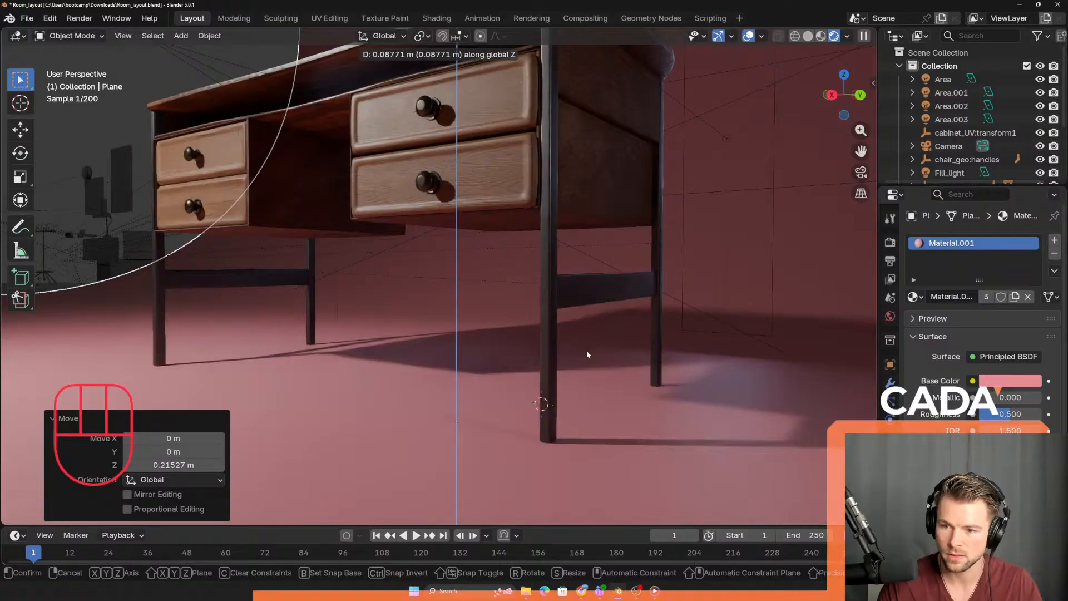
pyautogui.click(586, 349)
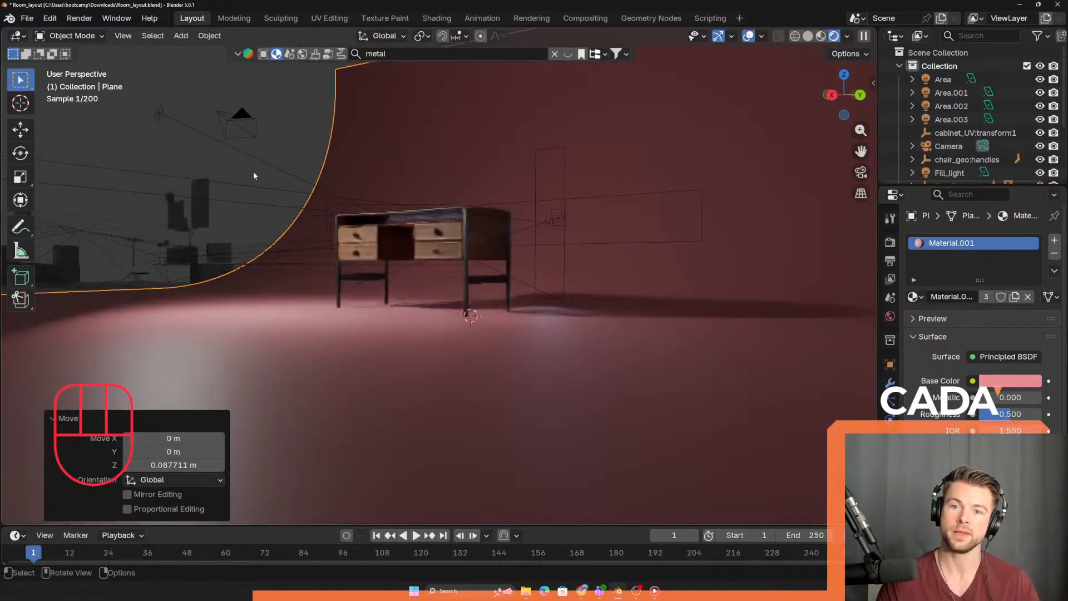
pyautogui.press('F12')
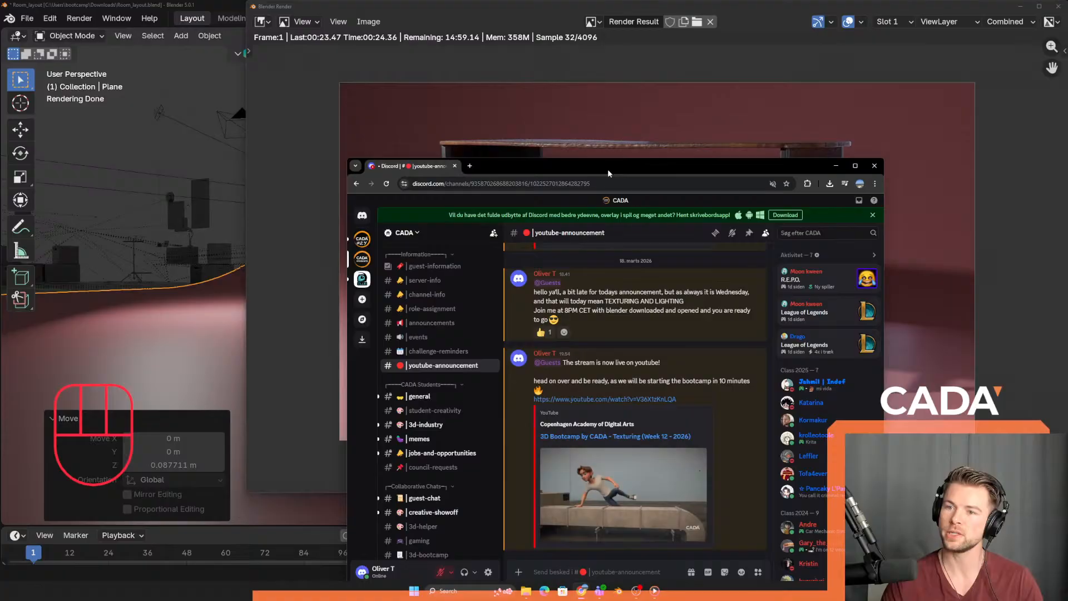
# - Maximize the Discord window and look through the earlier bootcamp posts in the youtube-announcement channel
pyautogui.doubleClick(608, 169)
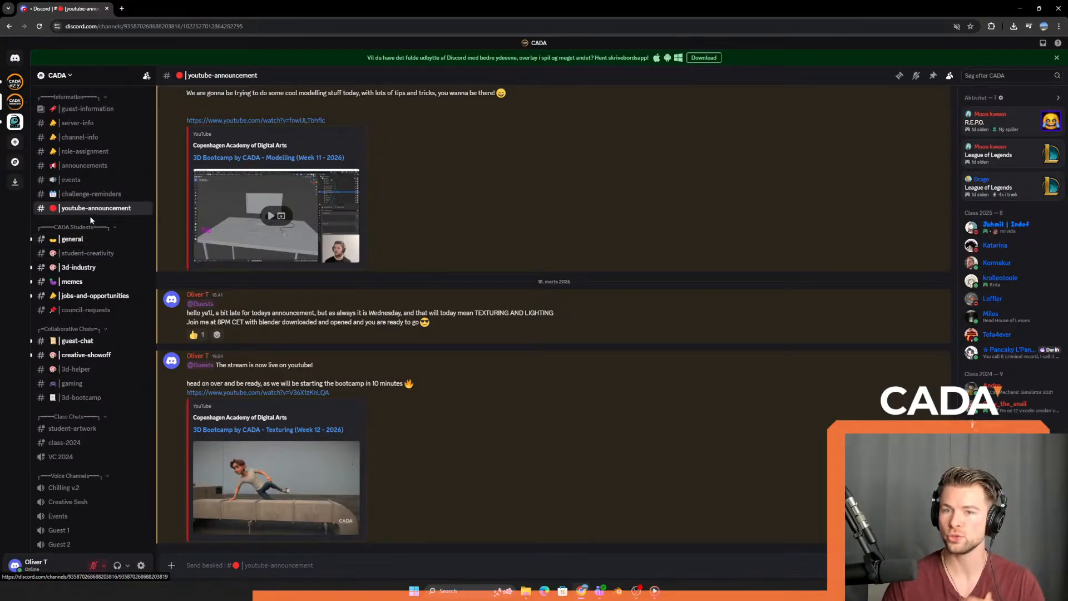
pyautogui.scroll(3, 439, 311)
pyautogui.scroll(9, 358, 259)
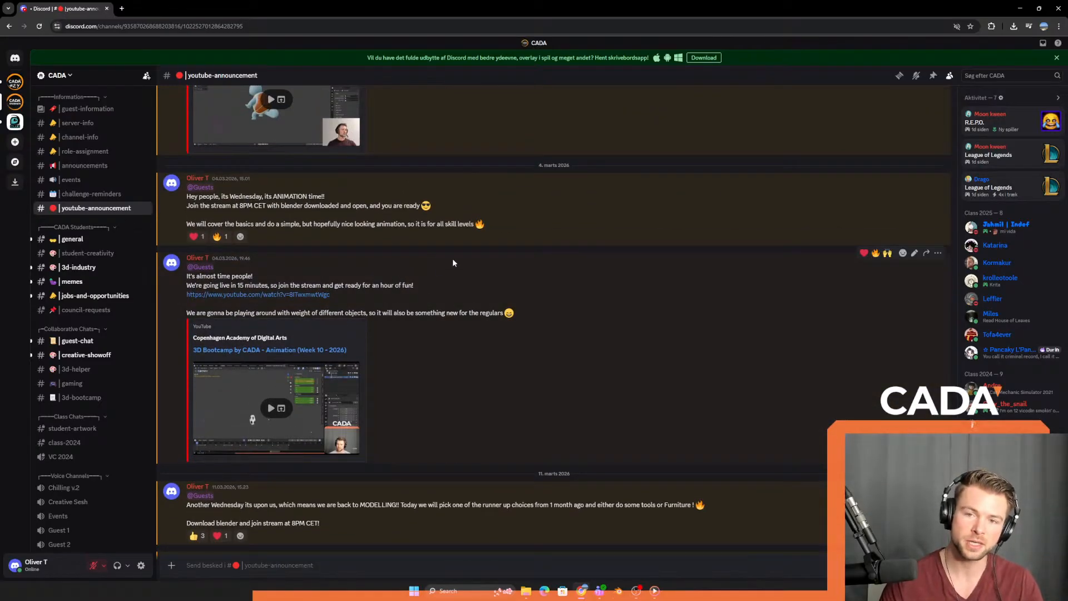
pyautogui.scroll(-12, 453, 262)
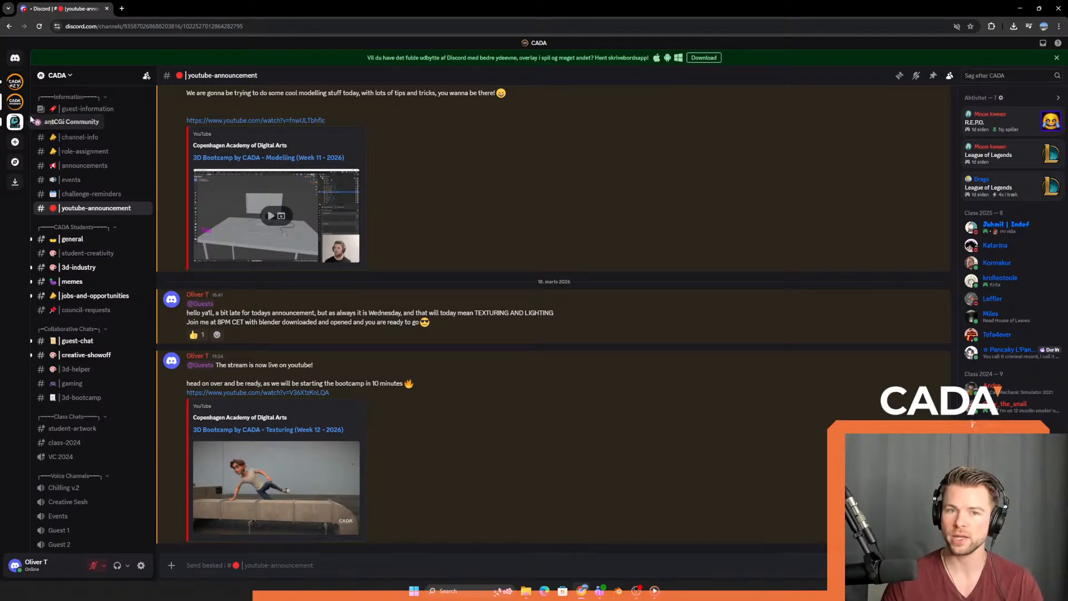
# - Open the 3d-bootcamp channel and look through the participants' posted work
pyautogui.click(89, 397)
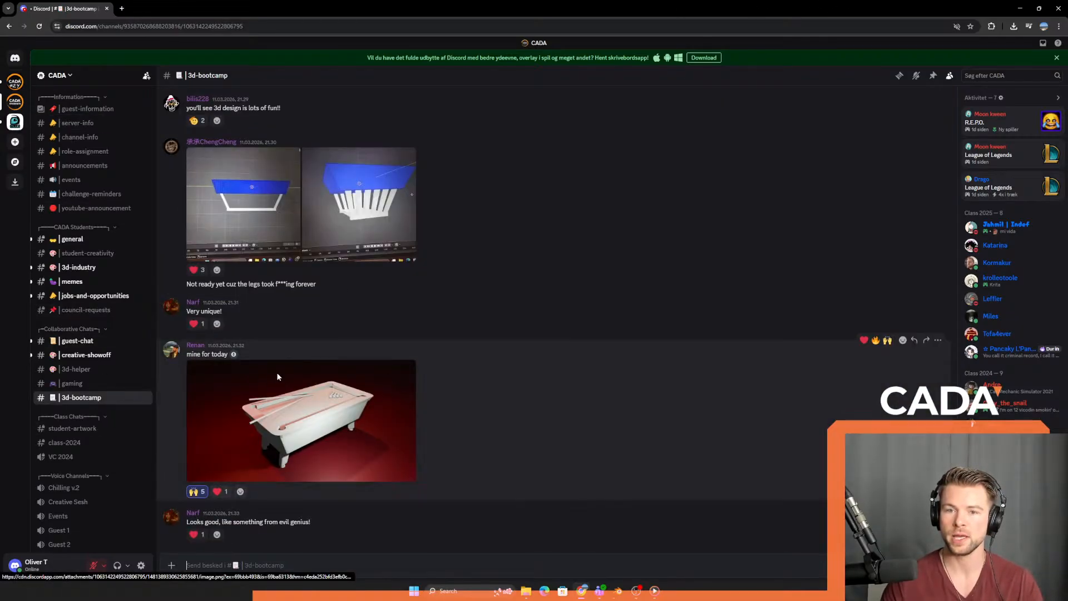
pyautogui.scroll(10, 278, 370)
pyautogui.scroll(10, 295, 377)
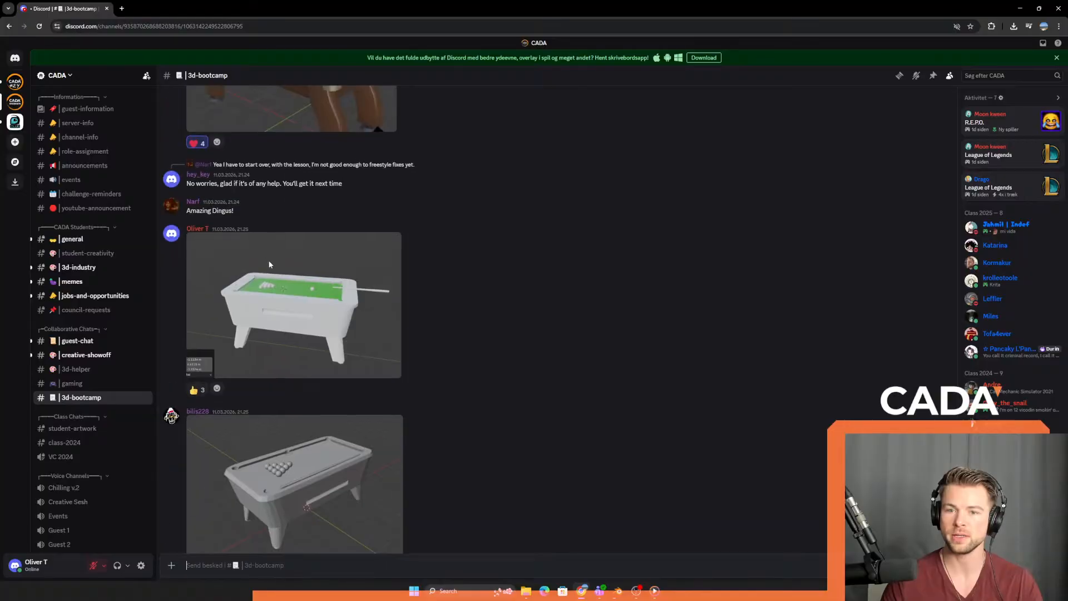
pyautogui.scroll(10, 308, 342)
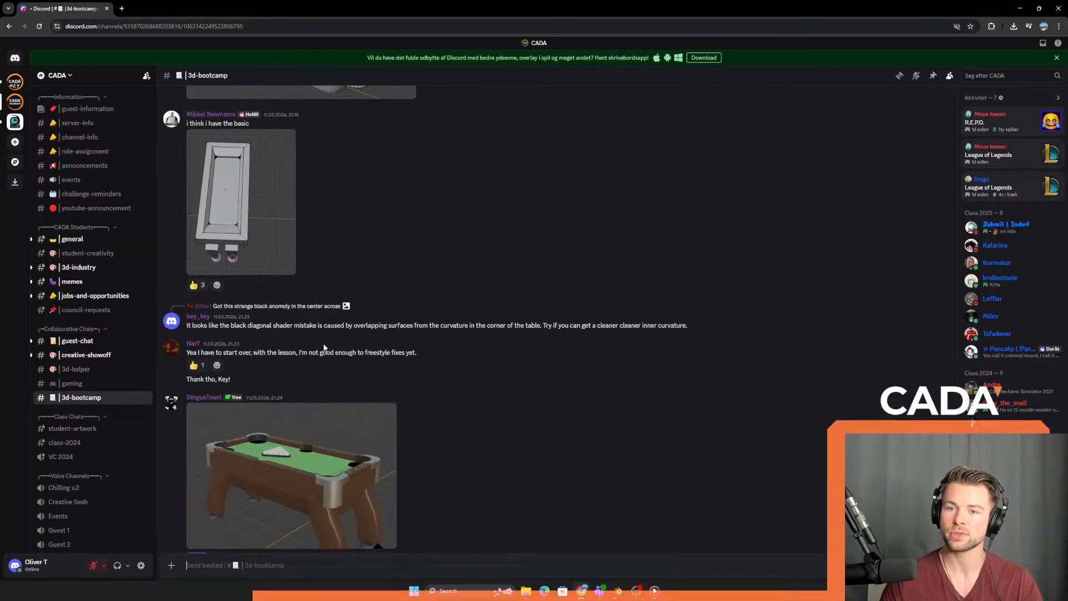
pyautogui.scroll(4, 333, 340)
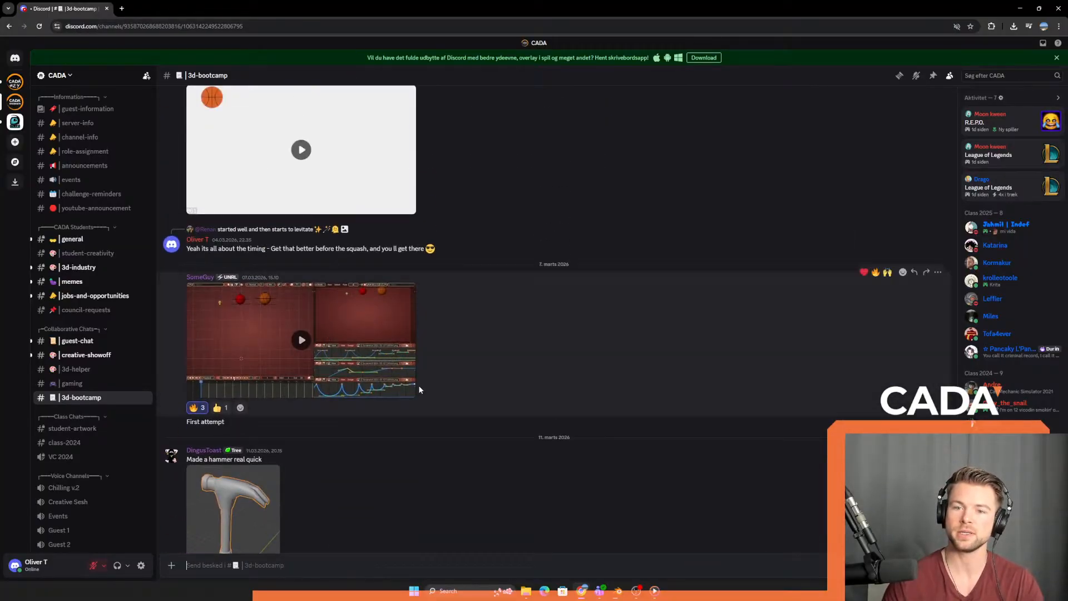
pyautogui.scroll(3, 418, 386)
pyautogui.scroll(-8, 408, 384)
pyautogui.scroll(-20, 388, 364)
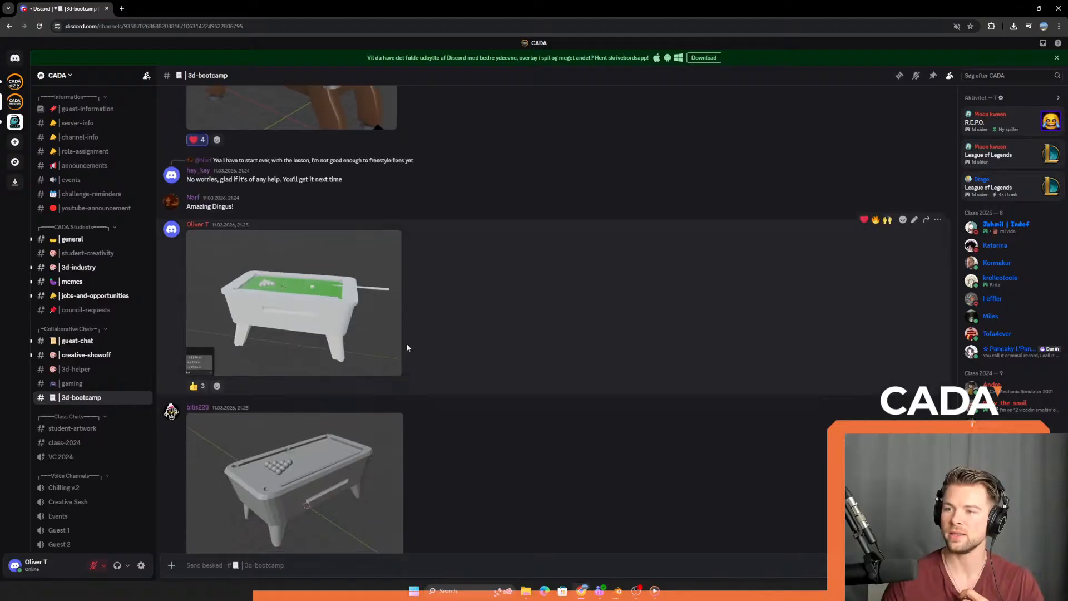
pyautogui.scroll(-5, 419, 317)
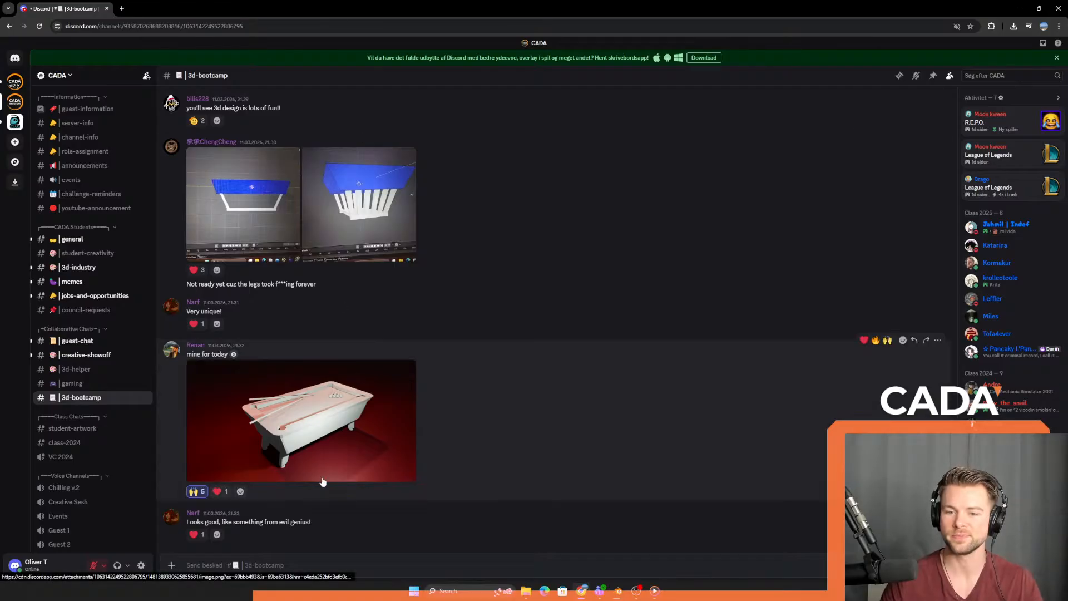
# - Switch back to Blender's render window showing the desk
pyautogui.hotkey('alt', 'Tab')
pyautogui.press('Escape')
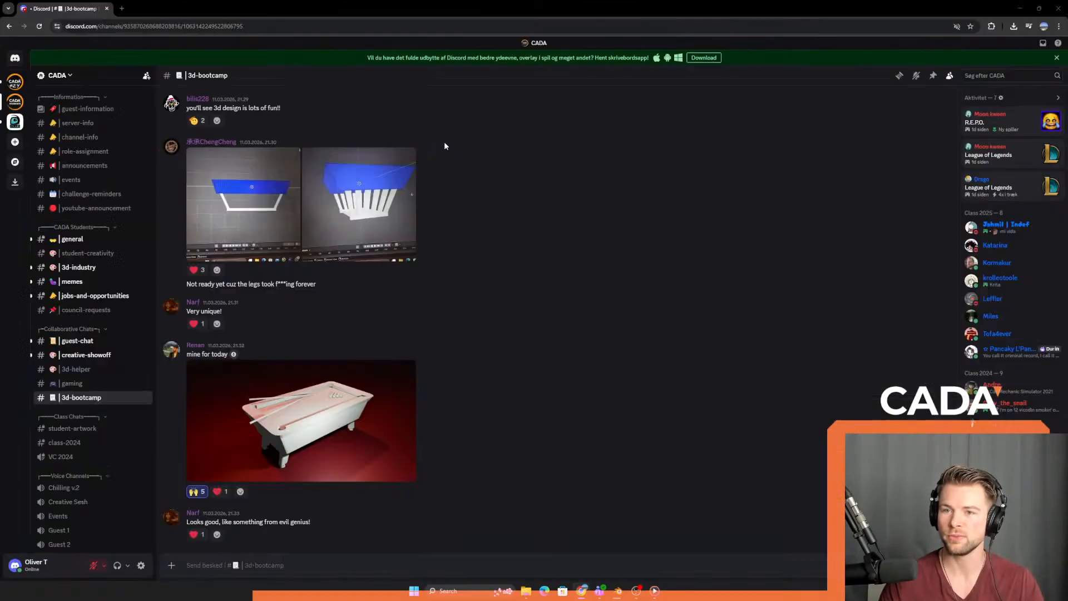
pyautogui.hotkey('alt', 'Tab')
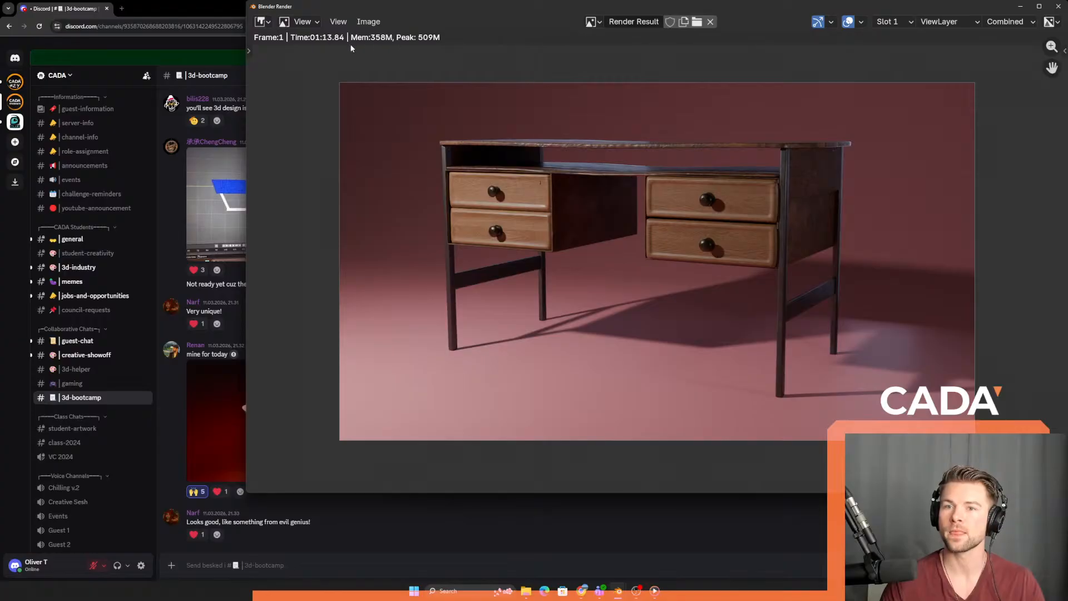
pyautogui.click(368, 22)
pyautogui.click(418, 144)
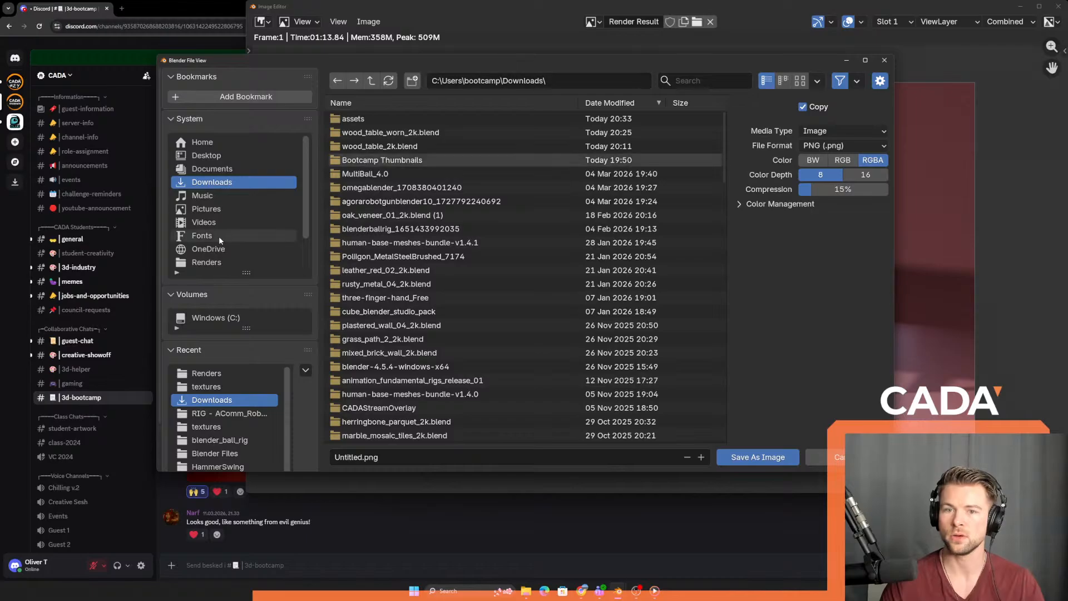
pyautogui.moveTo(527, 591)
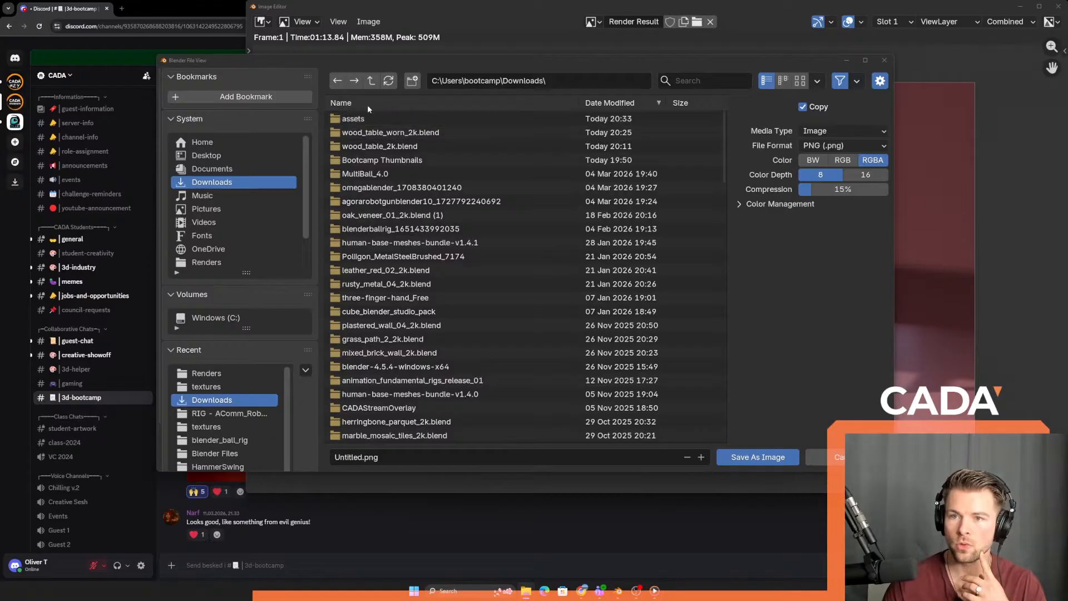
pyautogui.click(223, 168)
pyautogui.click(231, 154)
pyautogui.doubleClick(433, 147)
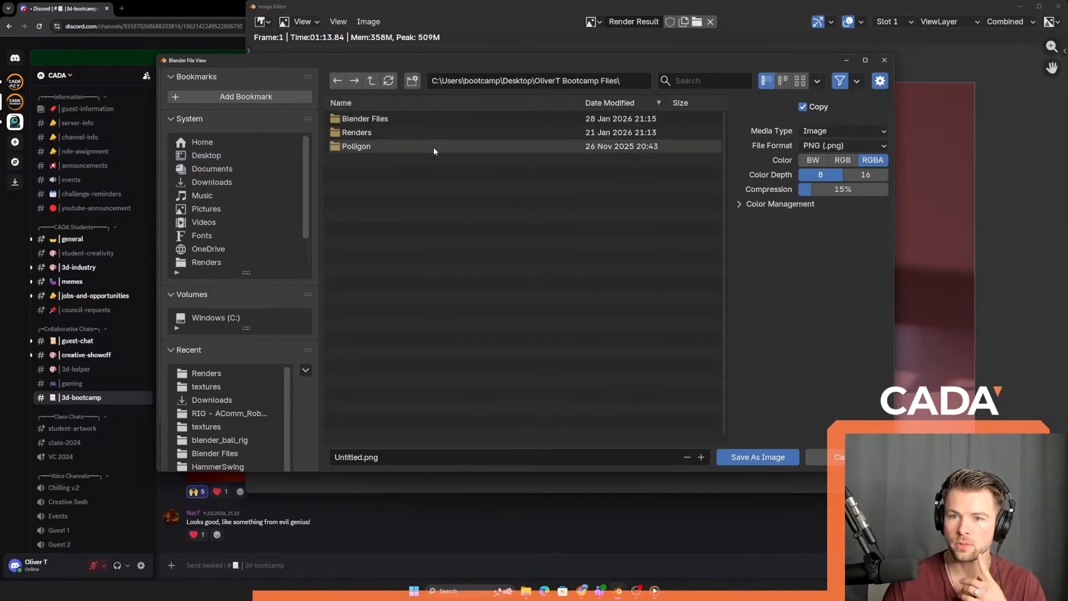
pyautogui.doubleClick(426, 134)
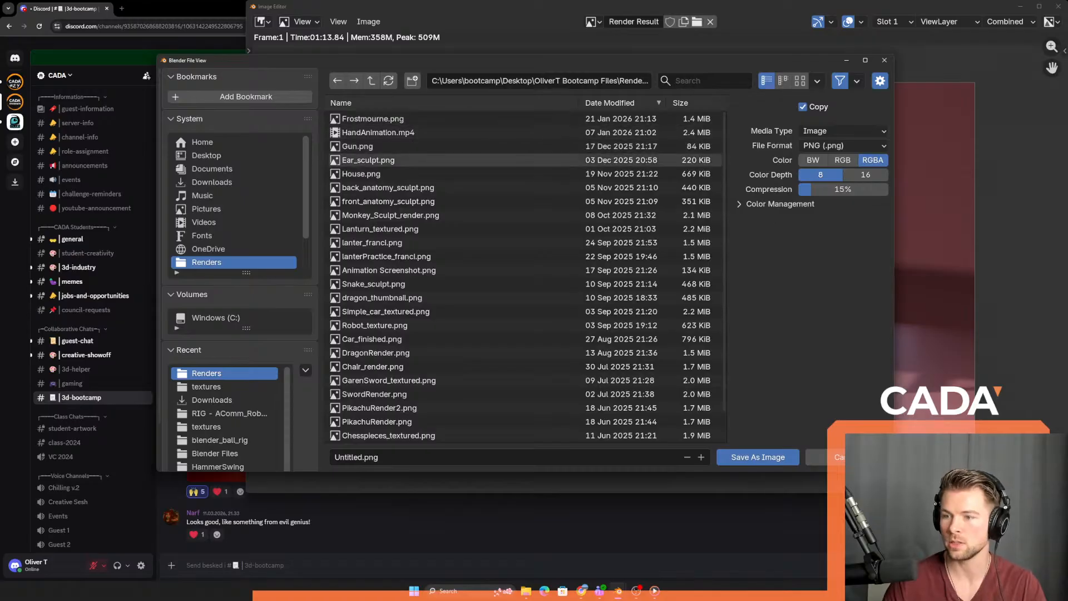
pyautogui.click(832, 457)
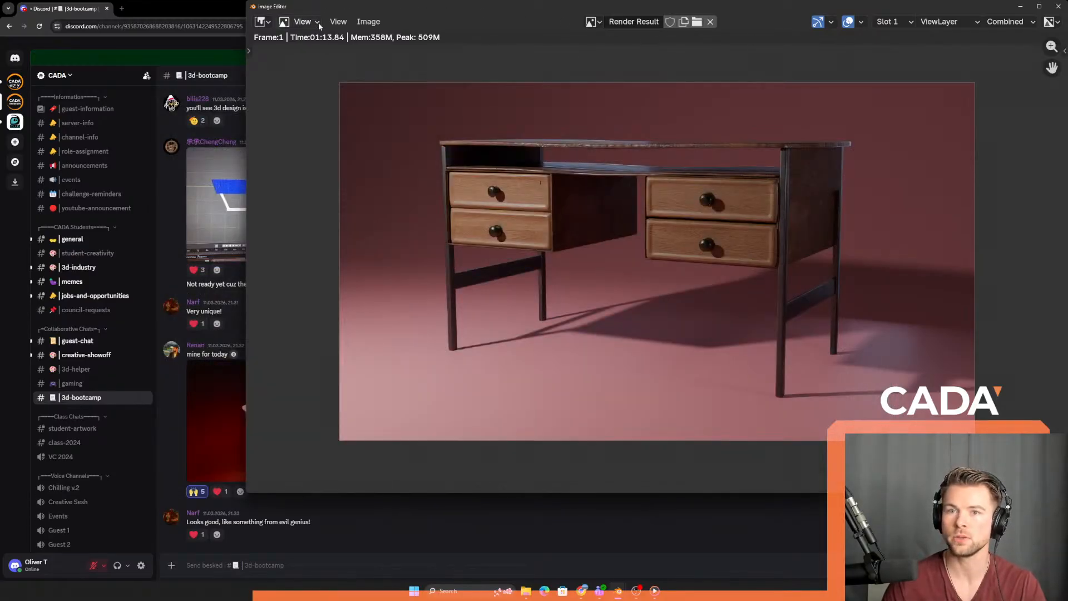
# - Start saving the render as an image and browse to the Renders folder inside the bootcamp files folder on the Desktop
pyautogui.click(368, 21)
pyautogui.click(396, 144)
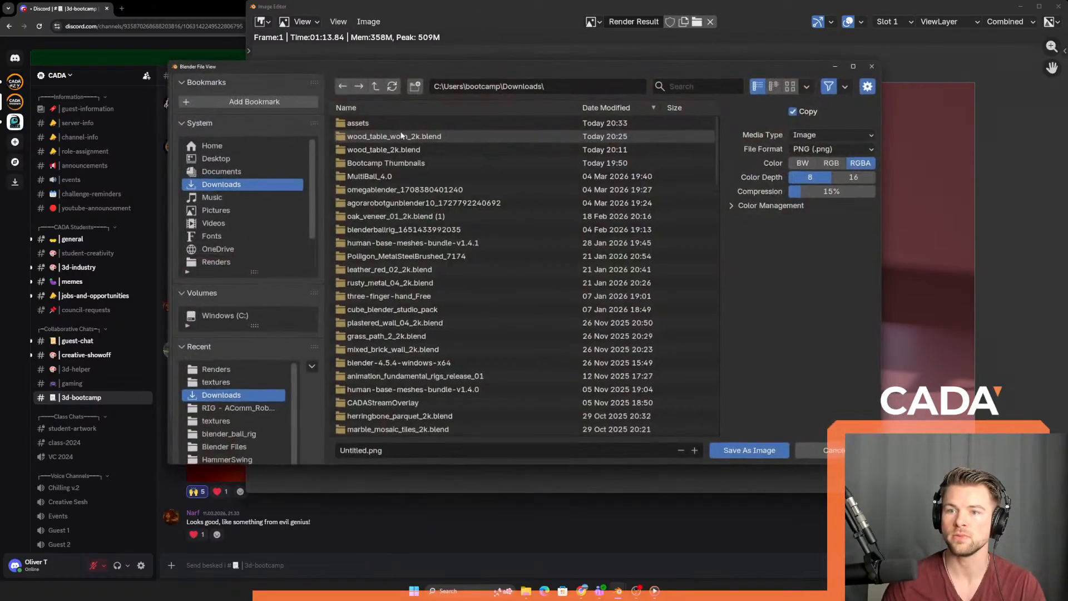
pyautogui.click(262, 168)
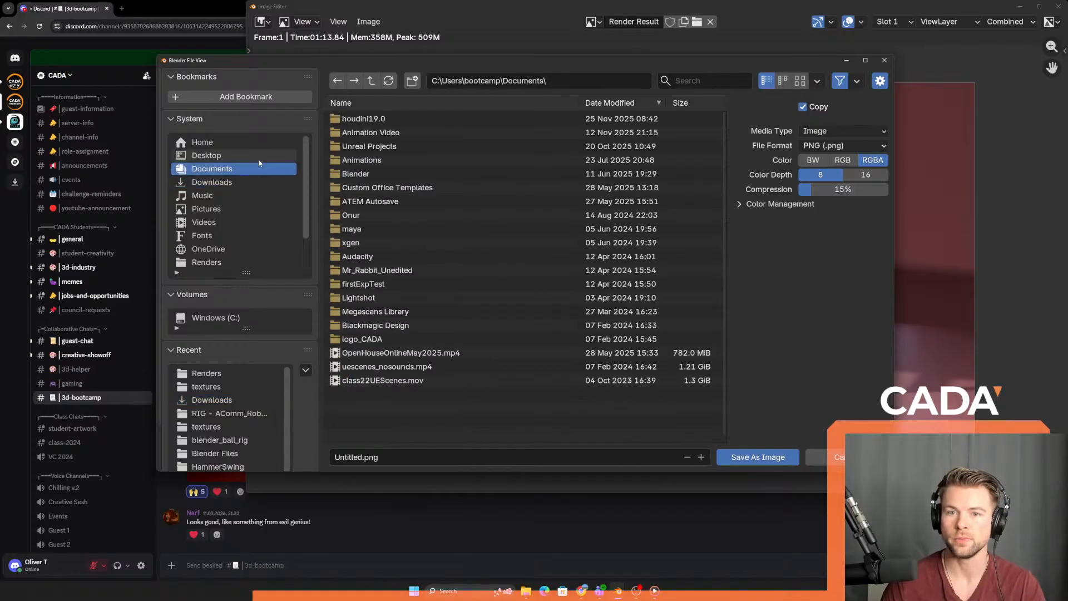
pyautogui.click(253, 155)
pyautogui.doubleClick(402, 147)
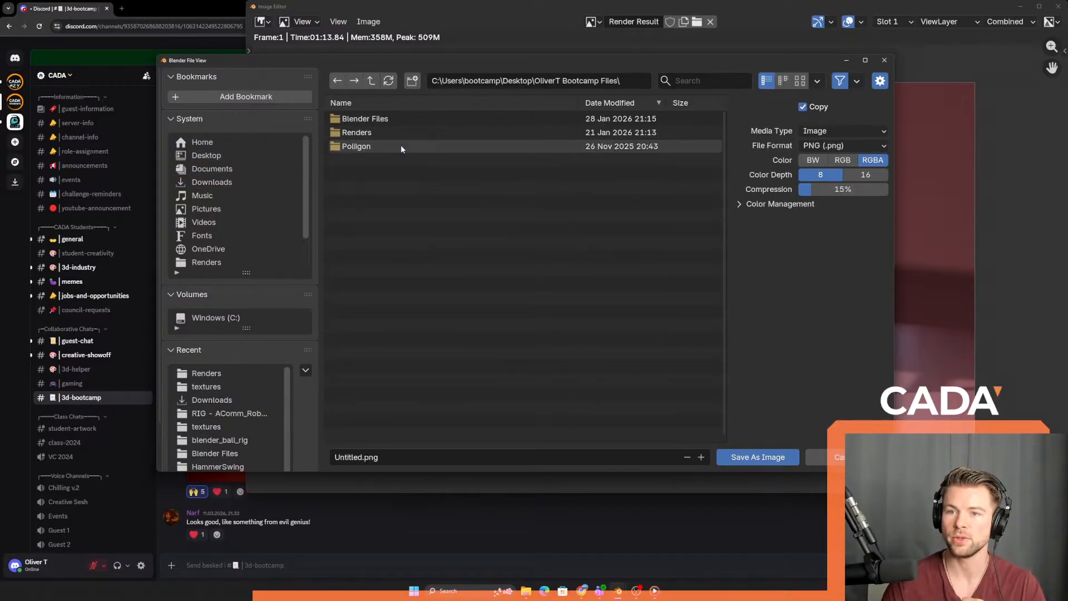
pyautogui.doubleClick(401, 133)
# - Name the image Table_Textured_lit.png and save it as an RGBA PNG
pyautogui.click(361, 458)
pyautogui.click(363, 459)
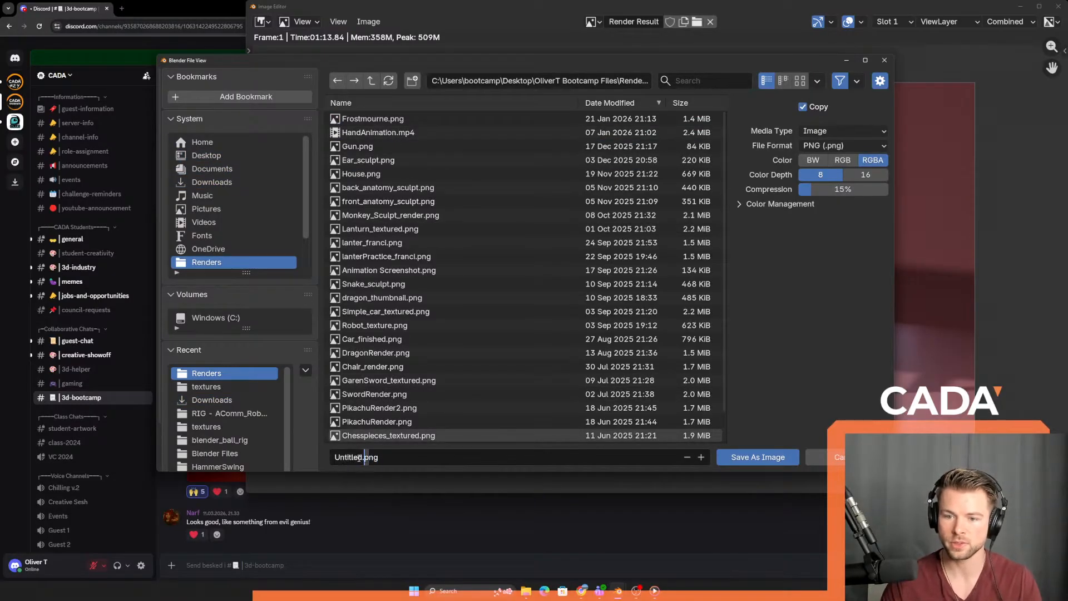
pyautogui.moveTo(363, 459); pyautogui.dragTo(251, 459)
pyautogui.write('Table_Textu')
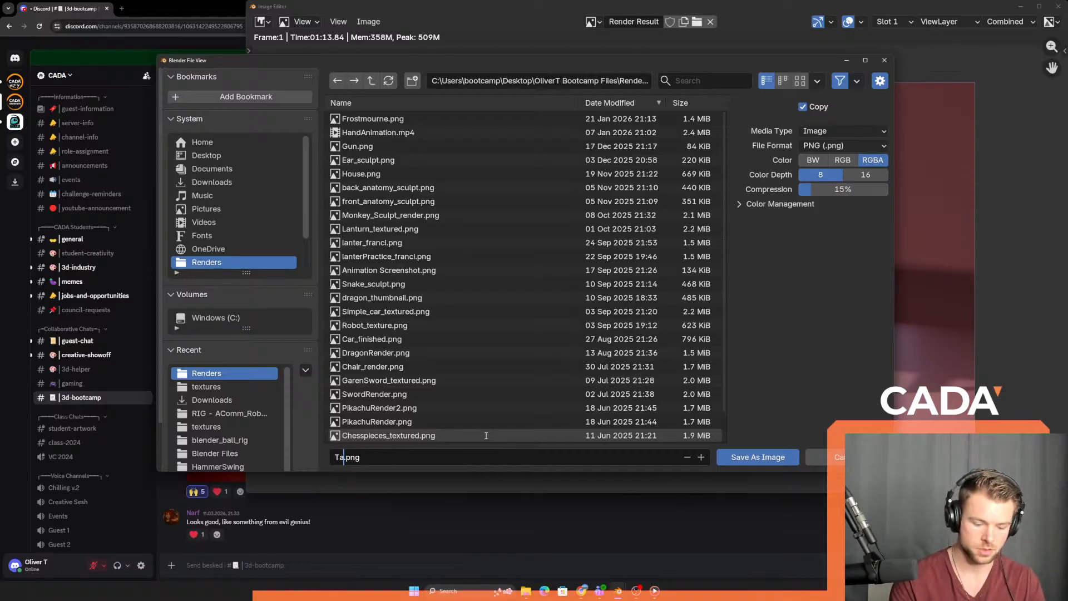
pyautogui.write('red_')
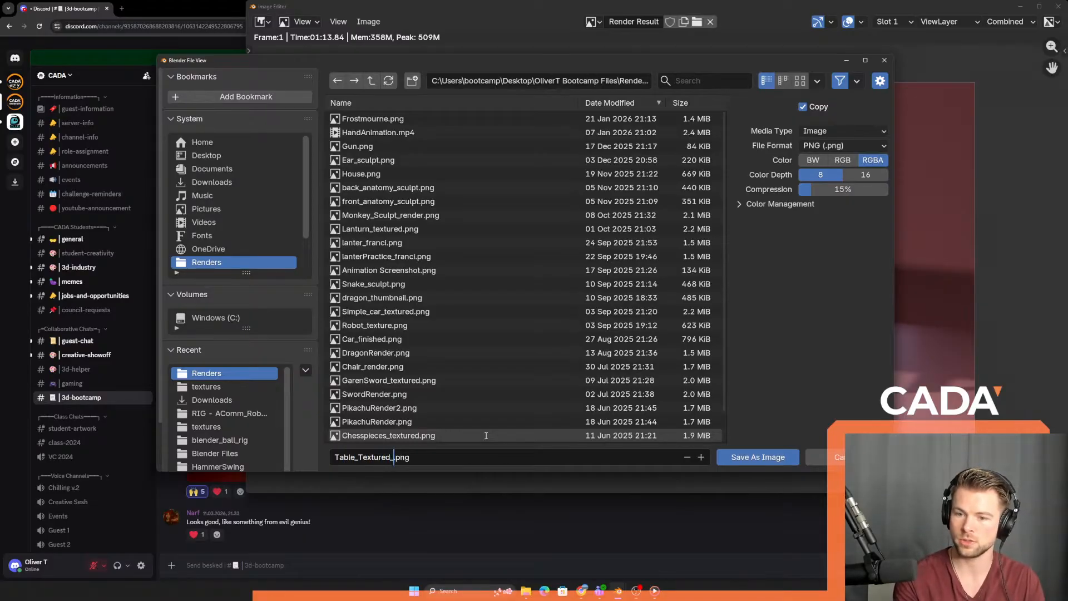
pyautogui.write('lit')
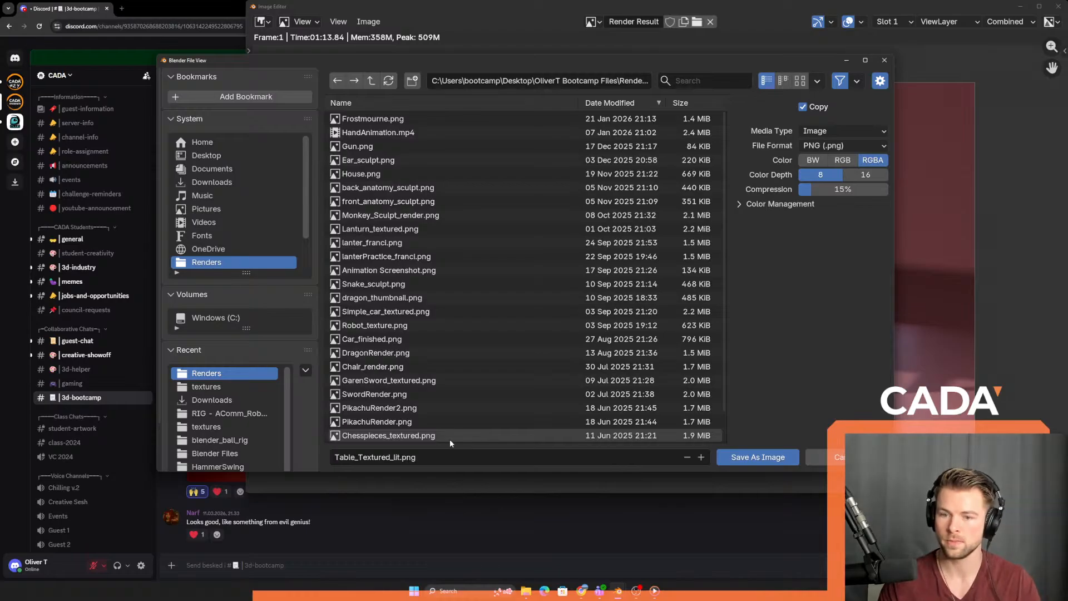
pyautogui.click(757, 458)
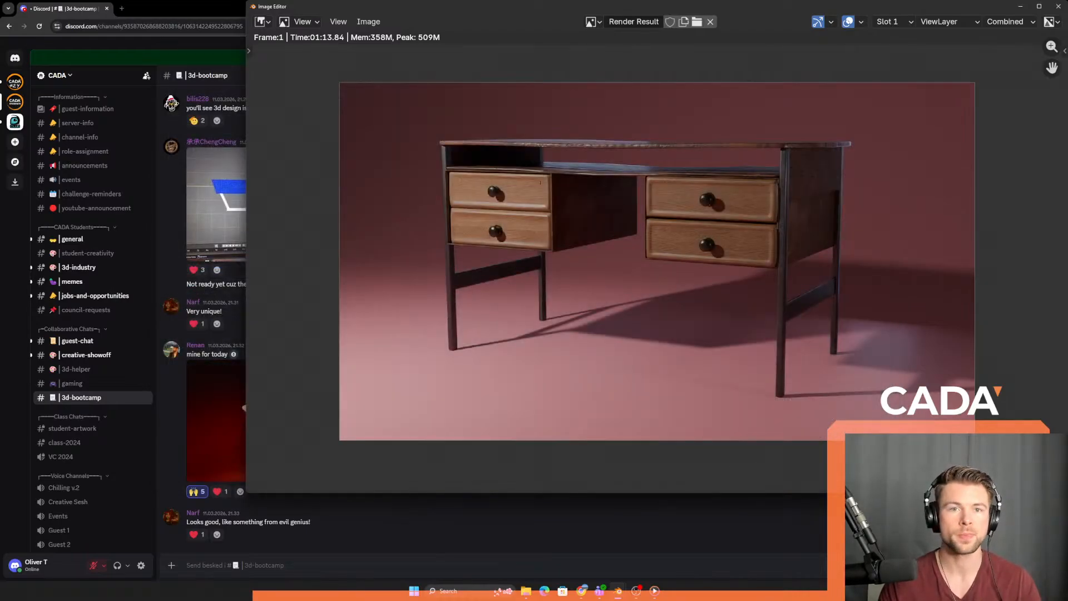
# - Switch to Discord and attach Table_Textured_lit.png from the bootcamp files' Renders folder to a new message in the 3d-bootcamp channel
pyautogui.click(167, 4)
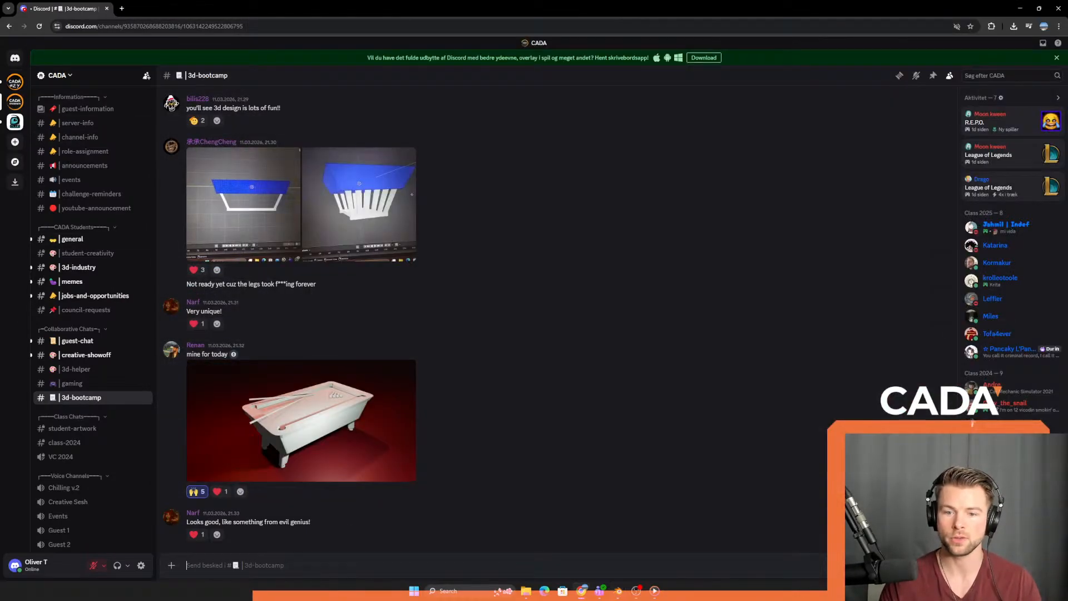
pyautogui.click(171, 566)
pyautogui.click(206, 499)
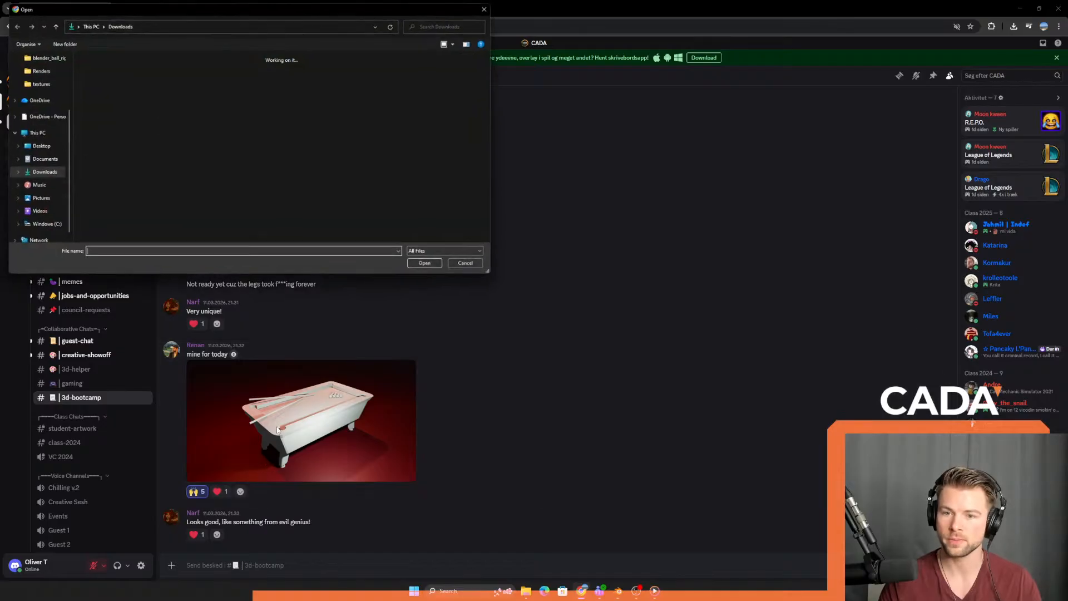
pyautogui.click(38, 147)
pyautogui.click(43, 159)
pyautogui.click(37, 146)
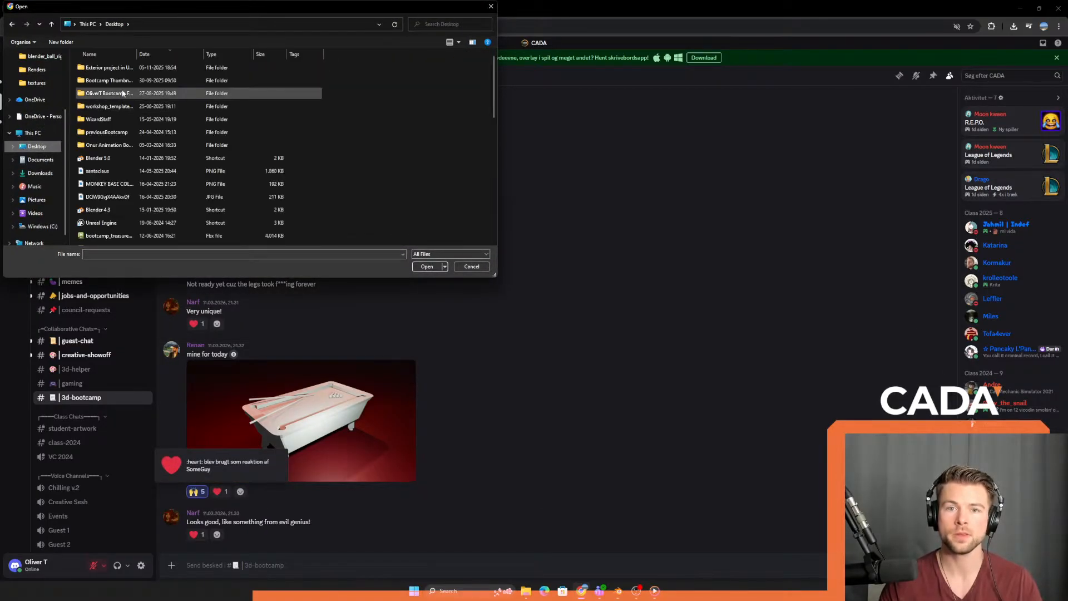
pyautogui.doubleClick(109, 93)
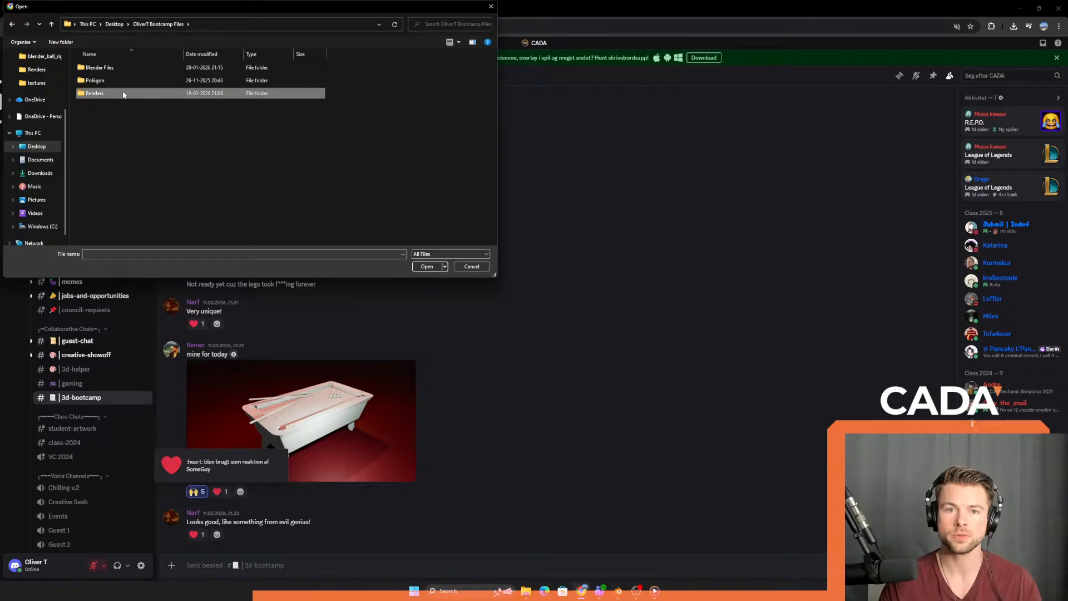
pyautogui.doubleClick(118, 93)
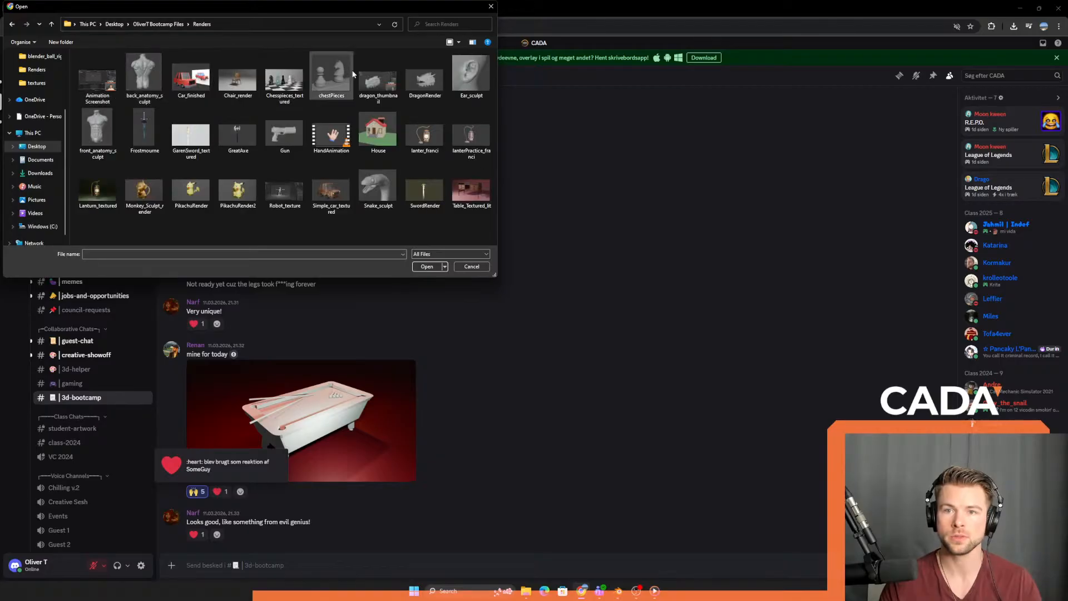
pyautogui.click(463, 206)
pyautogui.click(427, 267)
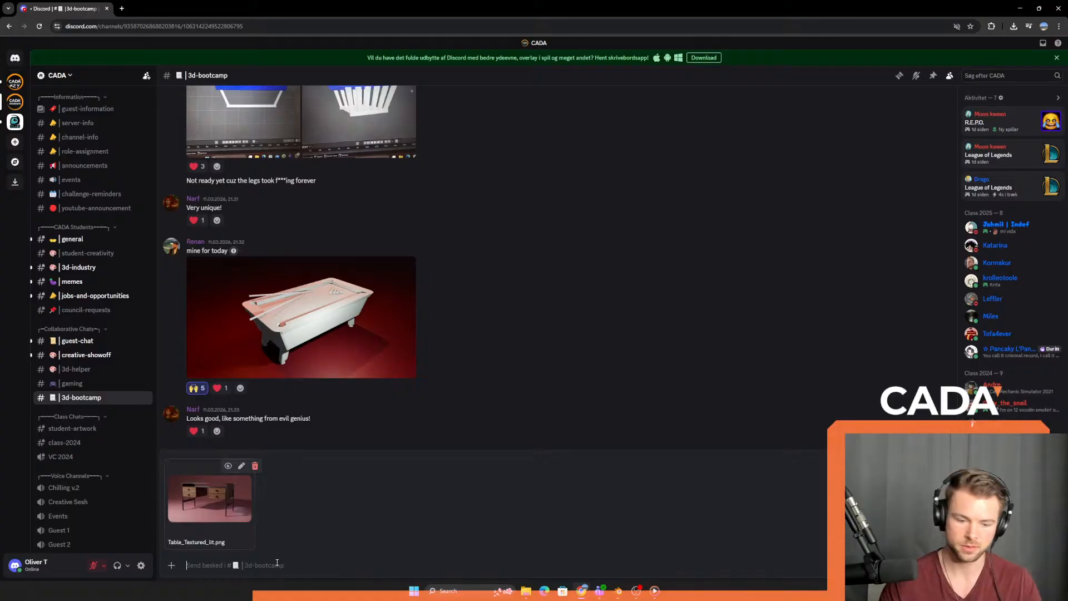
# - Send the attached render with the message "Textured and lit table for today (Y)" and check the posted image enlarged
pyautogui.write('Textu')
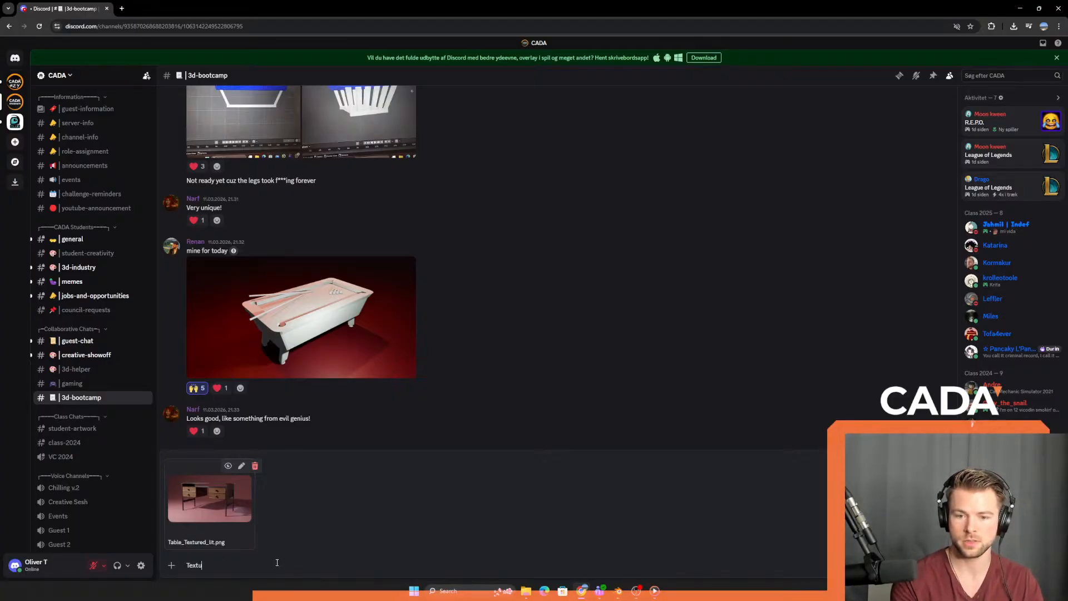
pyautogui.write('red and lit ta')
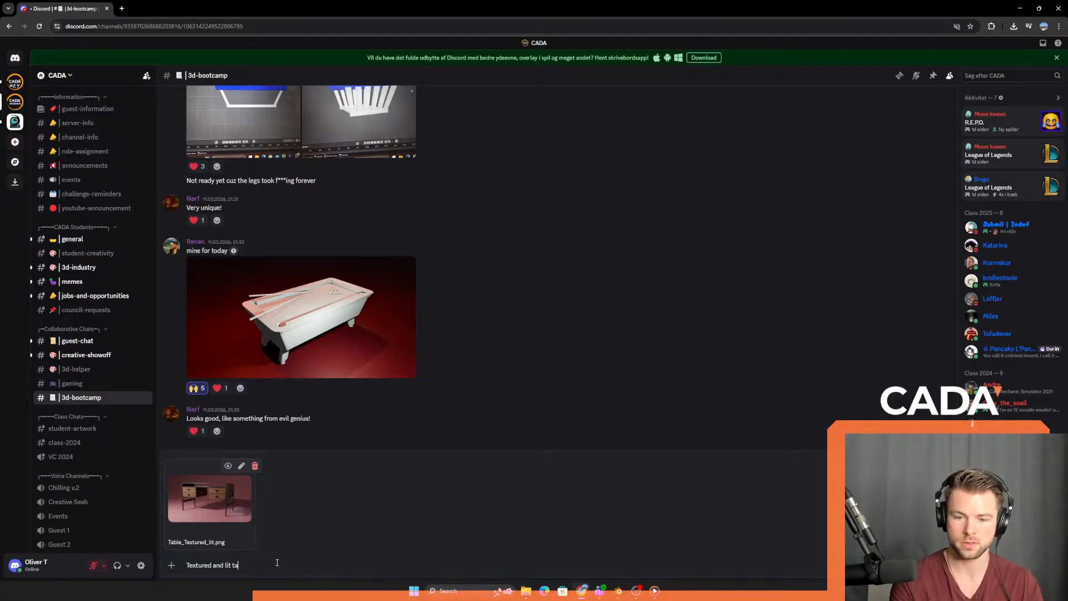
pyautogui.write('ble for t')
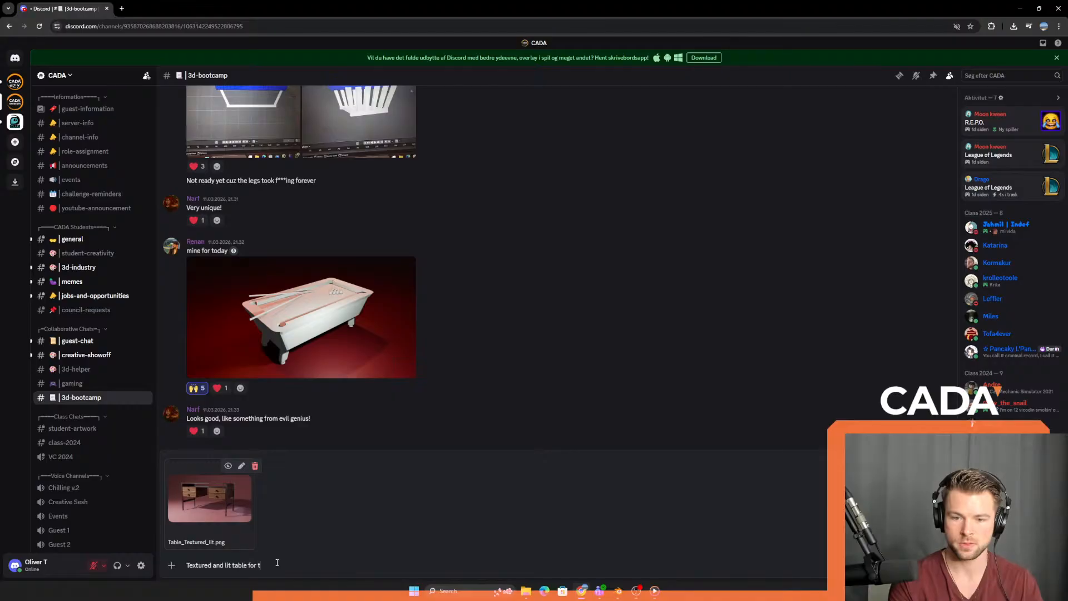
pyautogui.write('oday (Y')
pyautogui.press('Return')
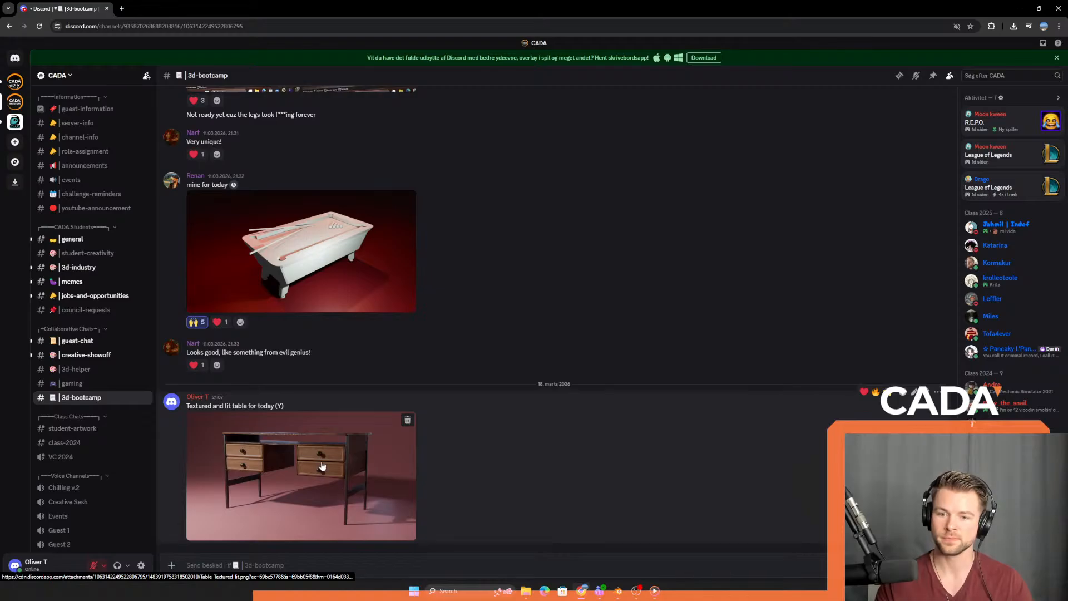
pyautogui.click(322, 466)
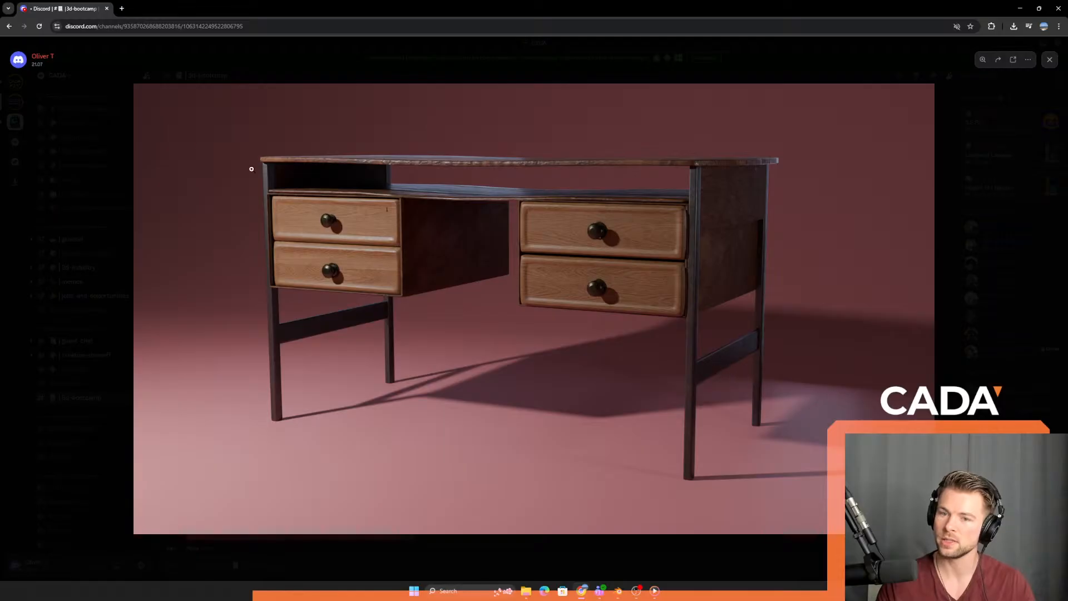
pyautogui.click(1049, 59)
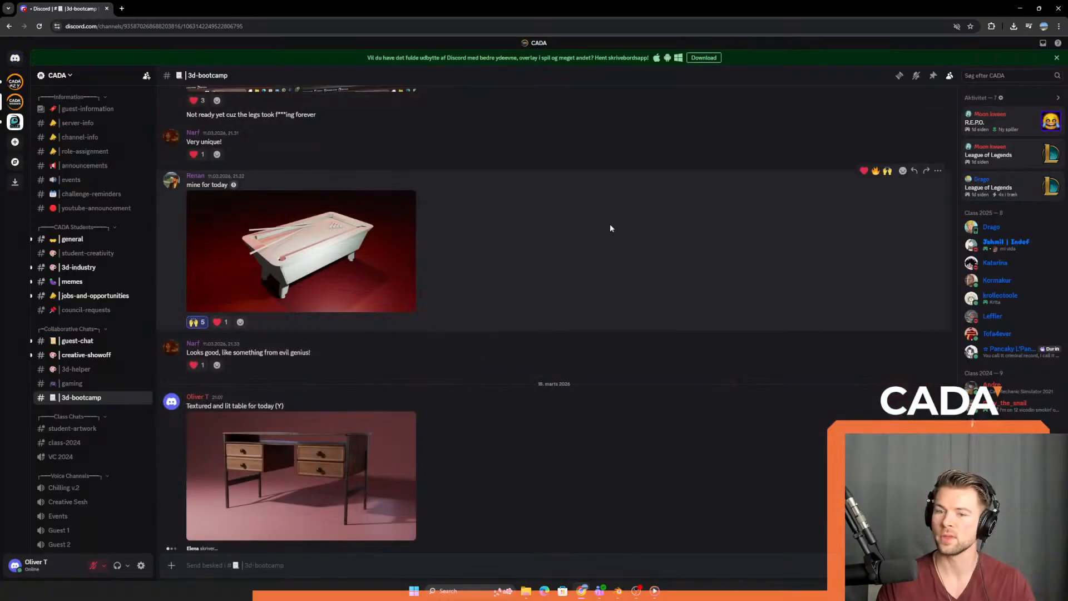
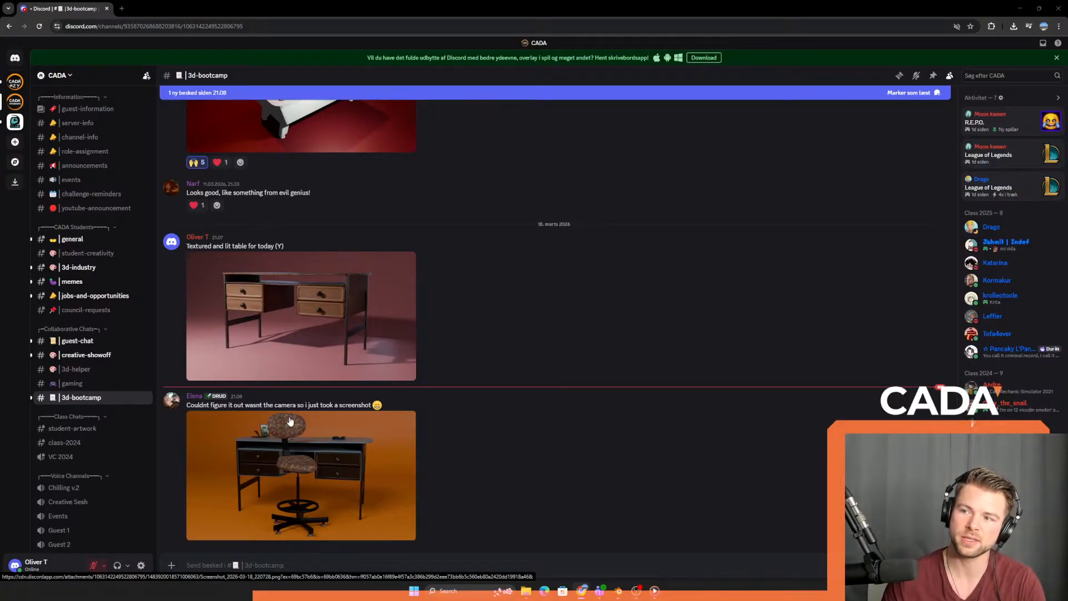
# - Examine the participant's orange desk and chair image enlarged, looking closely at the chair fabric, desktop, drawers and props
pyautogui.click(314, 484)
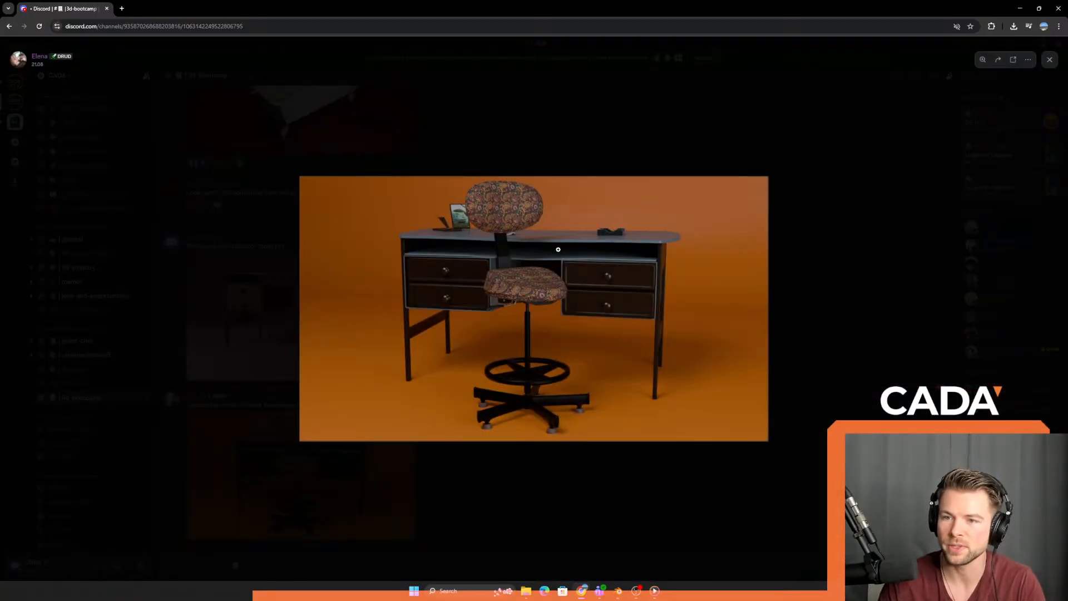
pyautogui.click(486, 257)
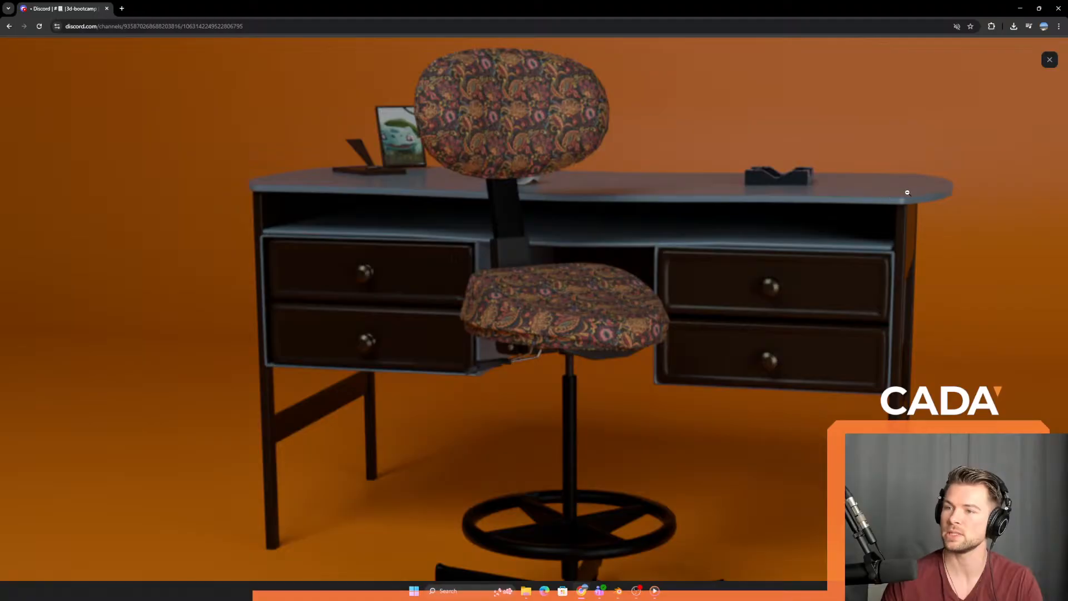
pyautogui.scroll(-3, 767, 202)
pyautogui.scroll(3, 694, 298)
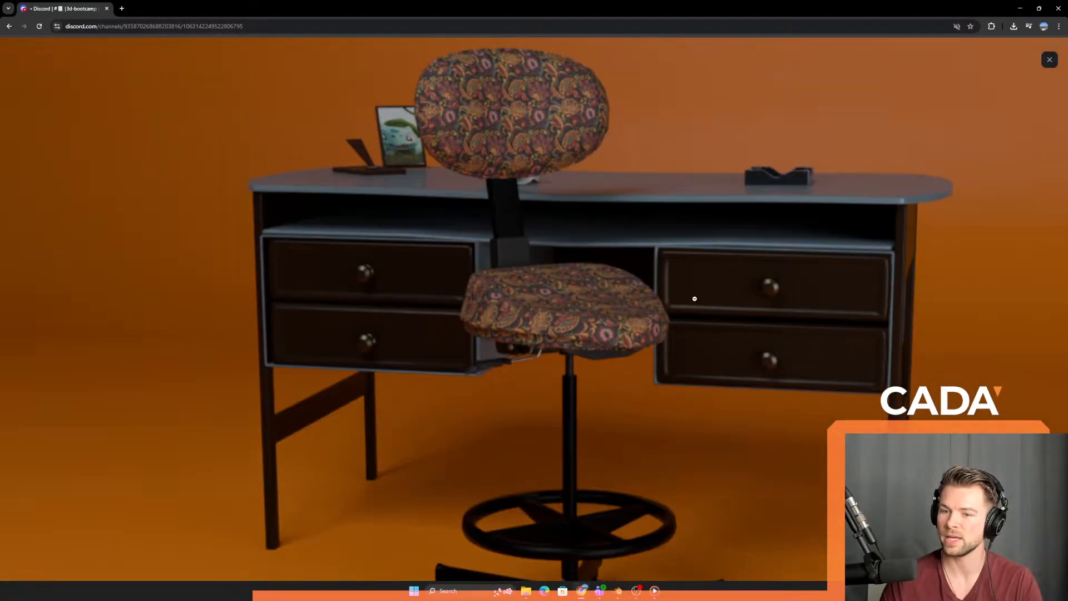
pyautogui.scroll(-2, 620, 345)
pyautogui.scroll(1, 625, 315)
pyautogui.click(625, 315)
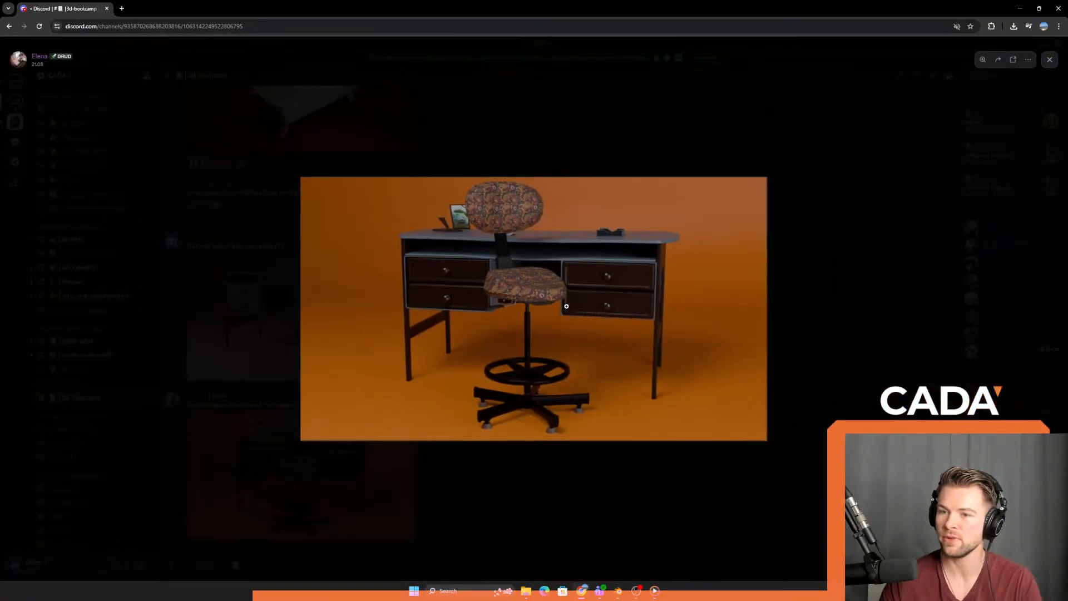
pyautogui.click(558, 314)
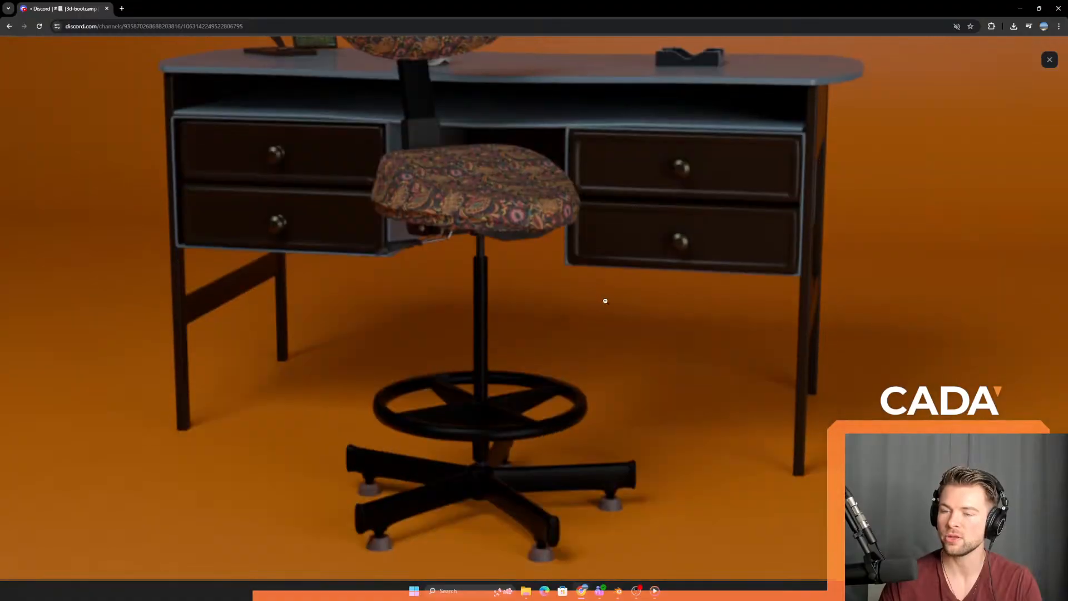
pyautogui.scroll(1, 636, 314)
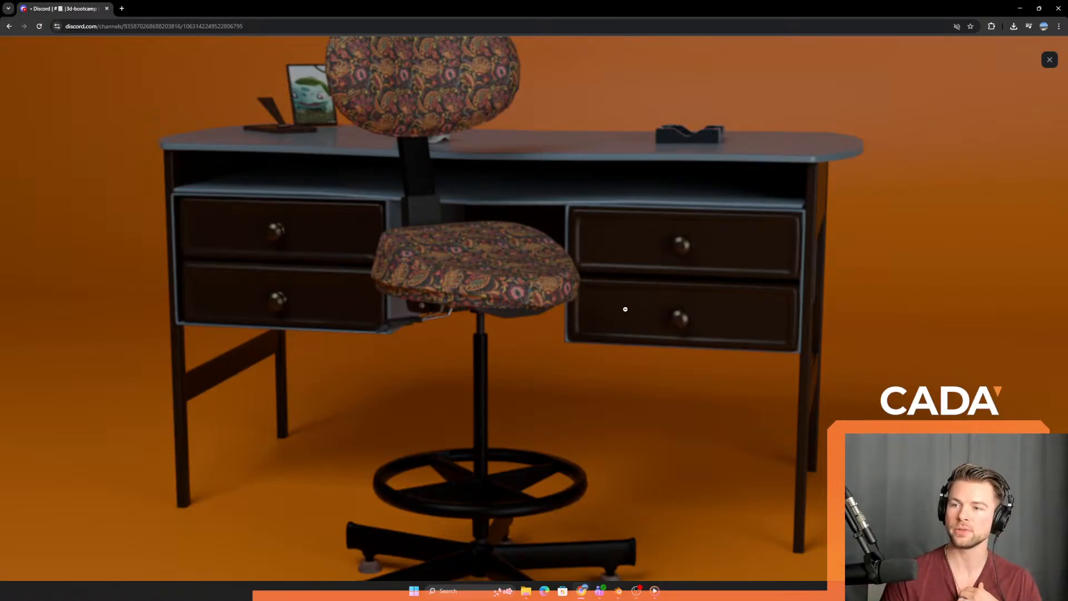
pyautogui.scroll(-1, 349, 261)
pyautogui.scroll(2, 398, 298)
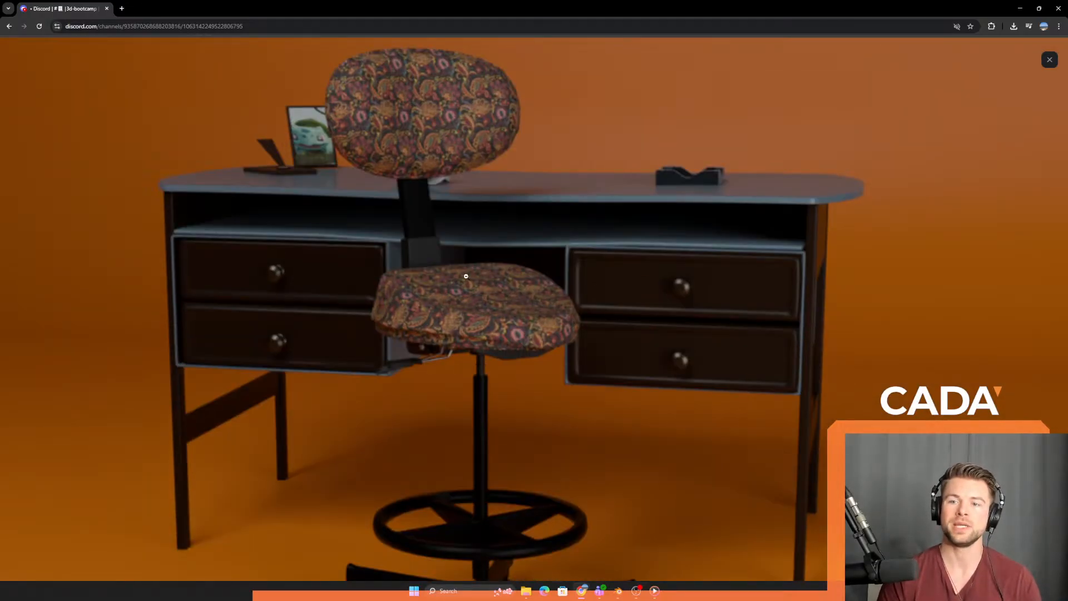
pyautogui.scroll(-3, 529, 206)
pyautogui.click(536, 226)
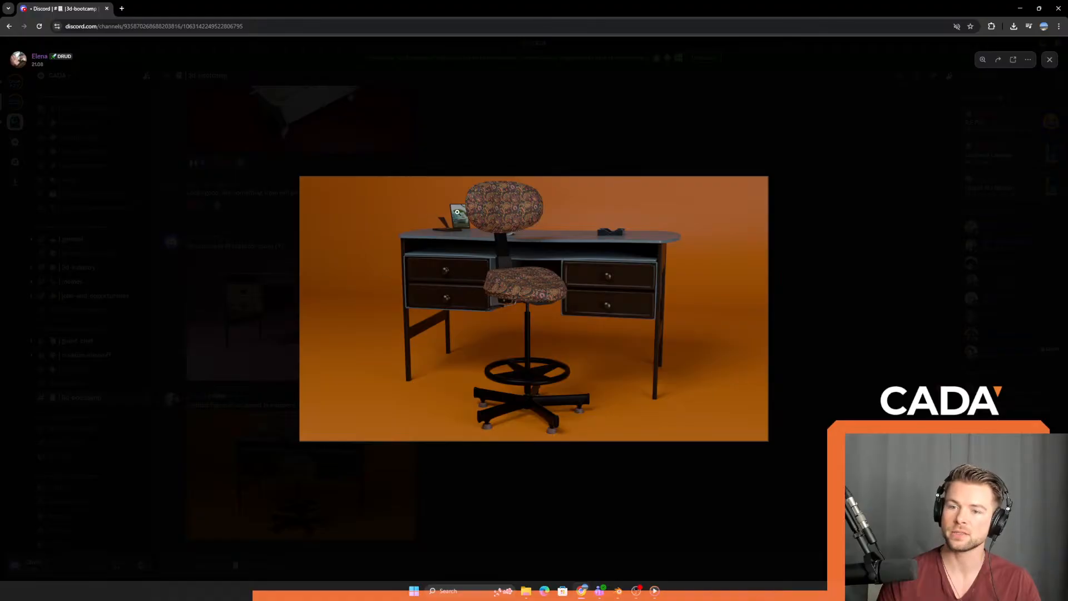
pyautogui.click(668, 236)
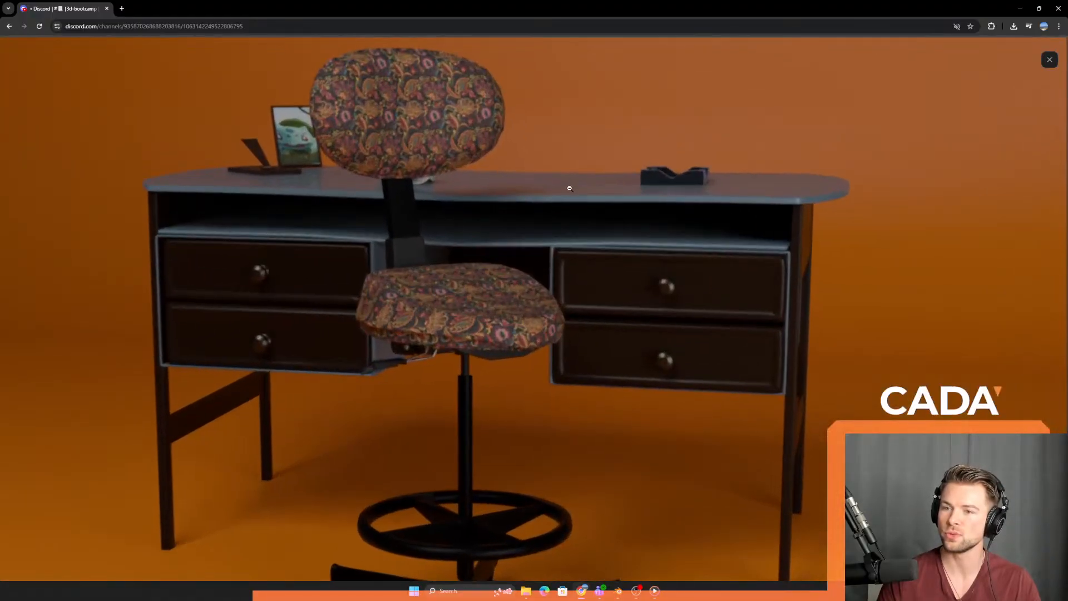
pyautogui.click(803, 248)
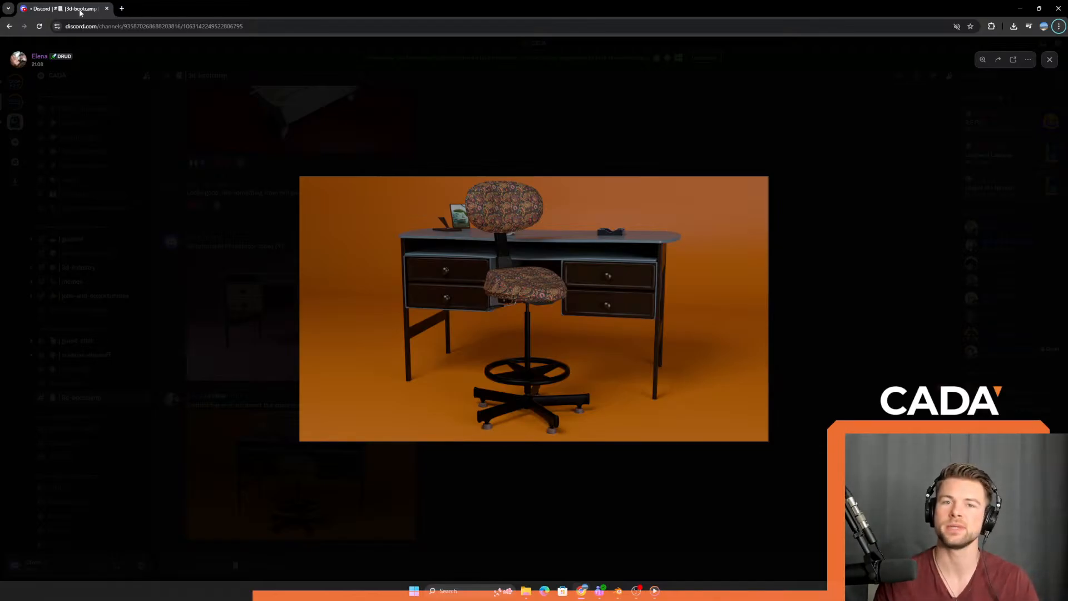
pyautogui.click(1057, 62)
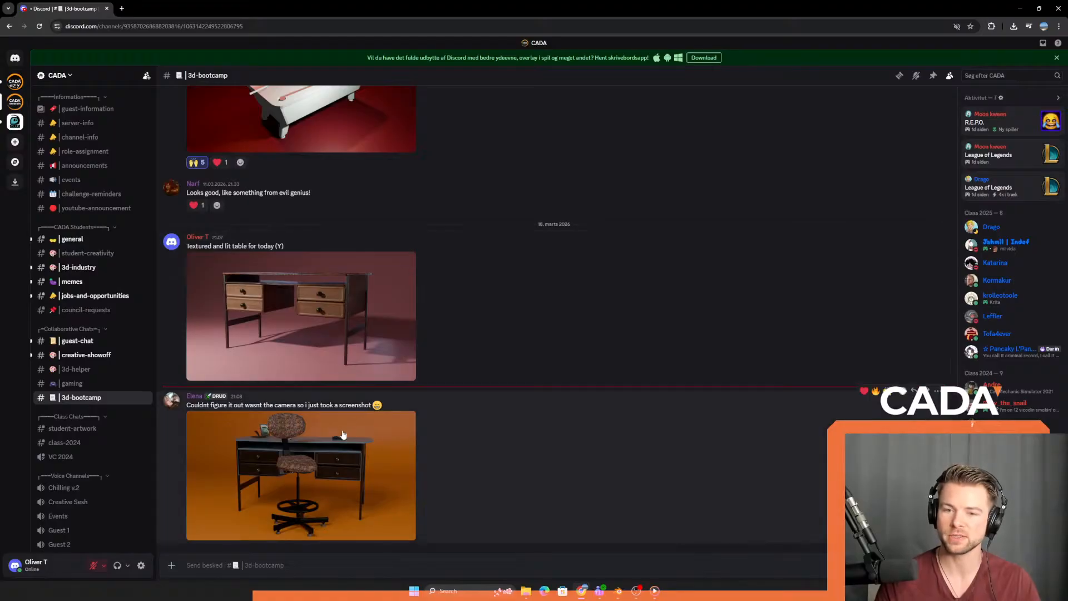
# - Add a fire reaction to the participant's desk and chair post and look at the posted pink desk render again
pyautogui.click(877, 392)
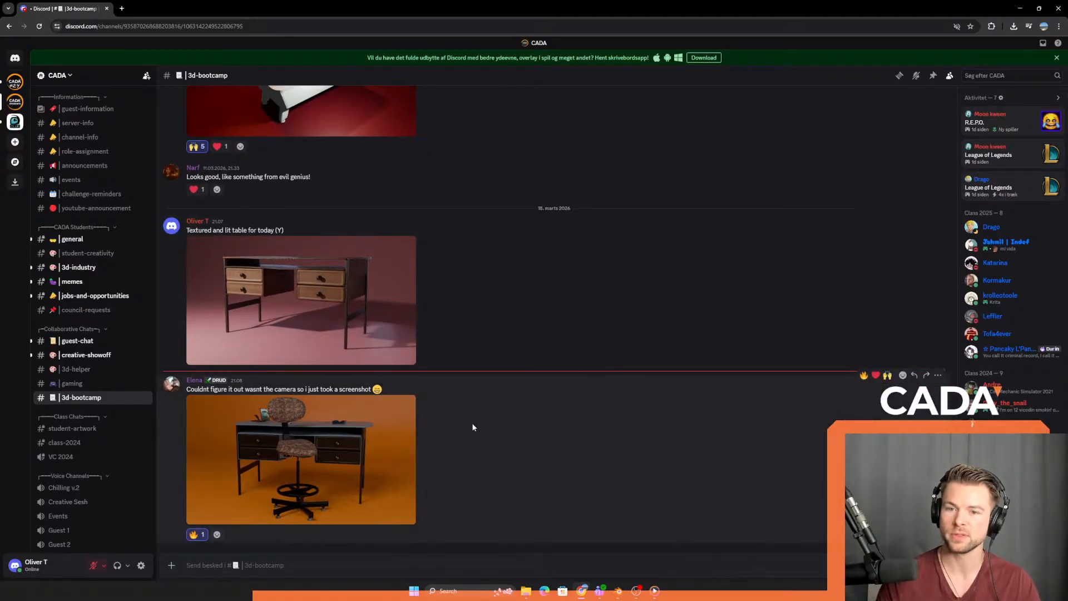
pyautogui.click(334, 323)
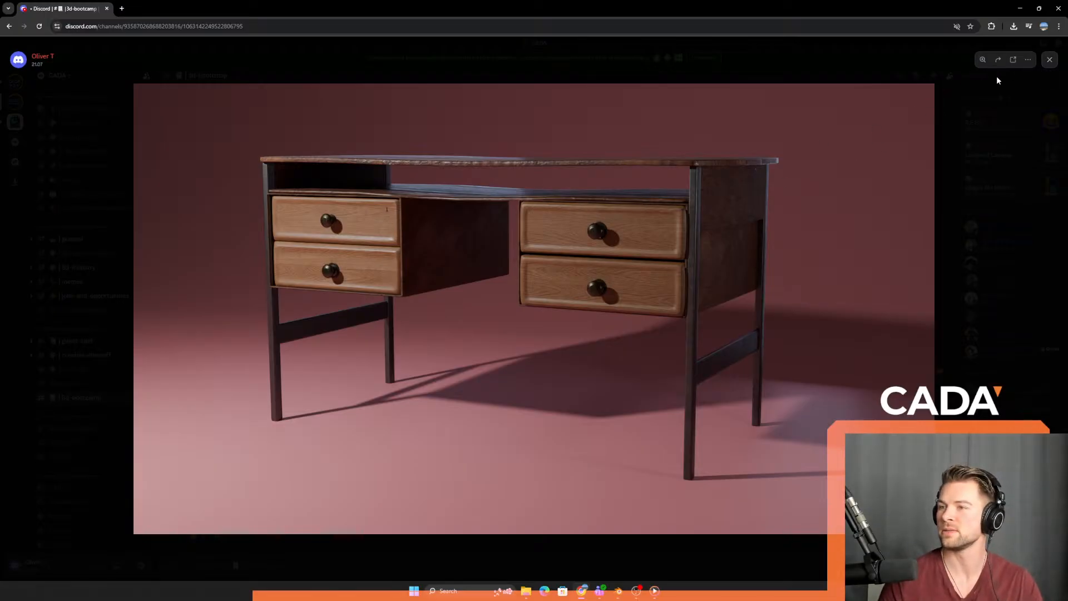
pyautogui.click(1048, 67)
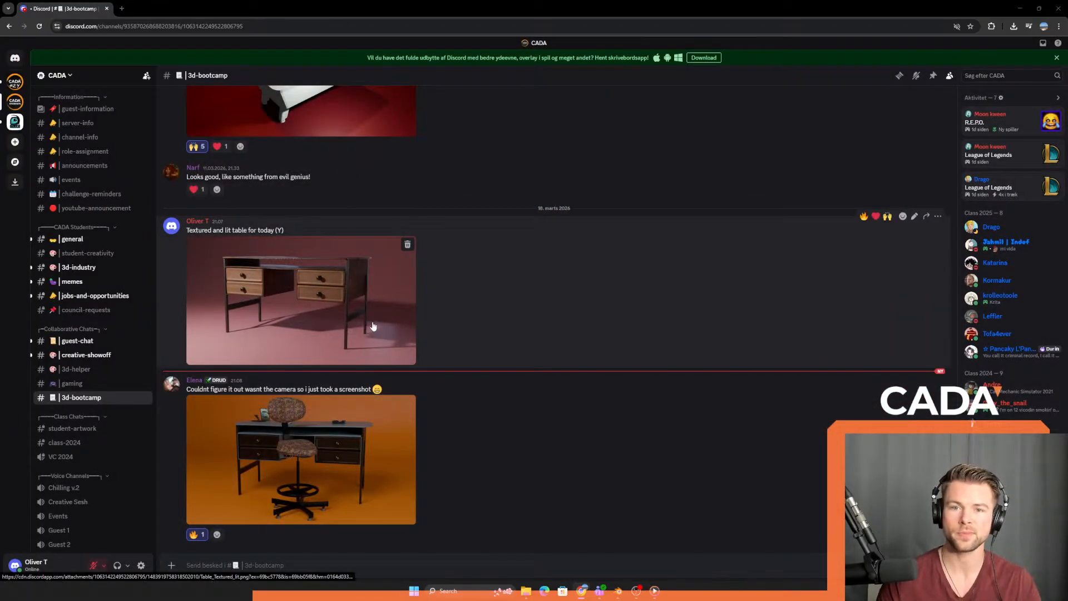
# - Switch to Blender, close the render window and save the Room_layout.blend scene
pyautogui.press('super+Tab')
pyautogui.press('Escape')
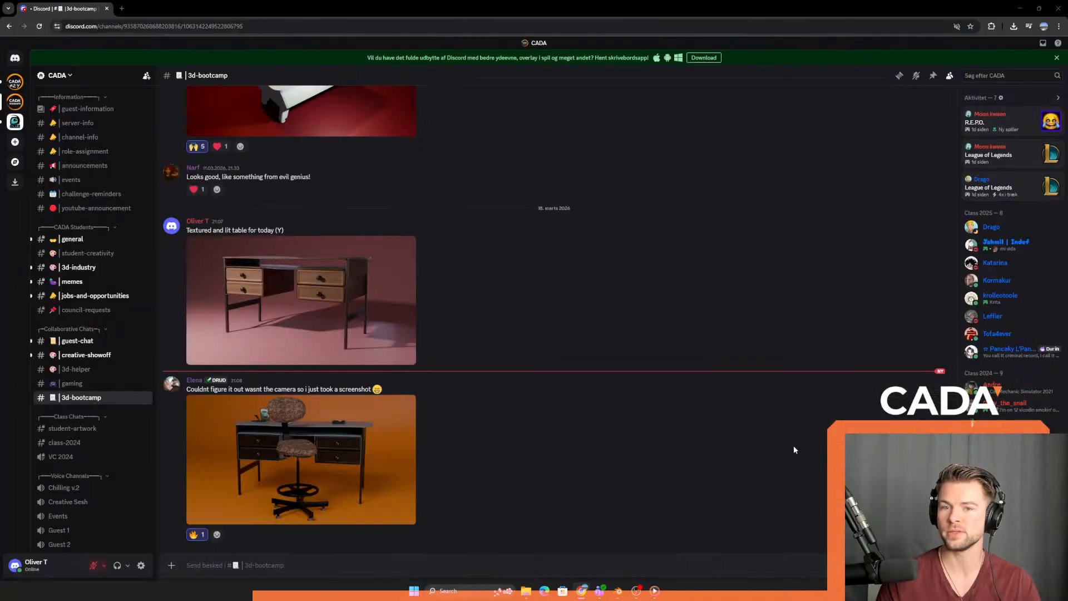
pyautogui.rightClick(409, 444)
pyautogui.click(582, 411)
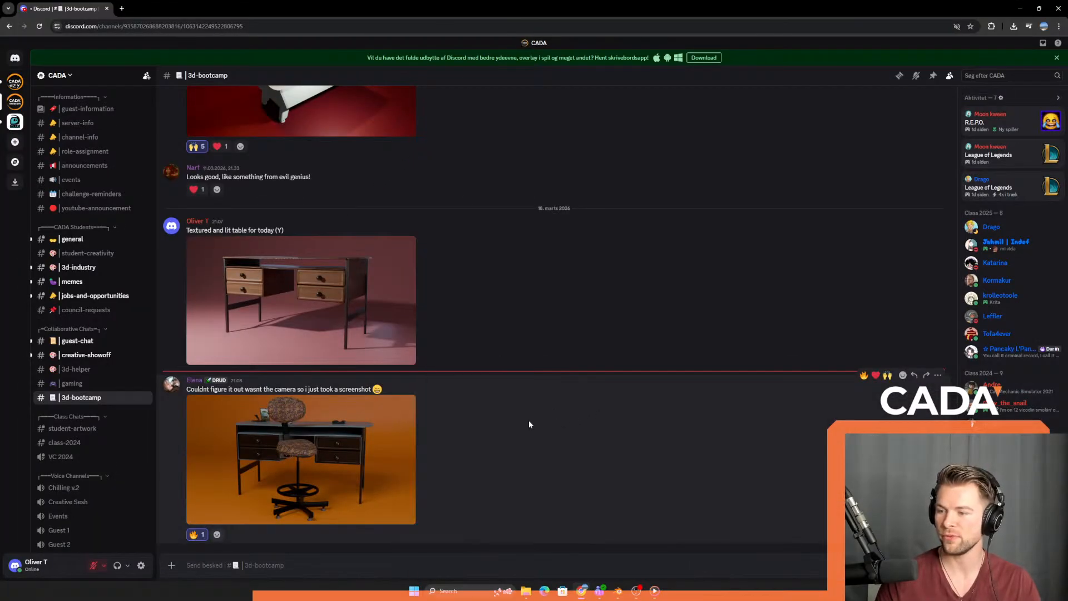
pyautogui.press('super+Tab')
pyautogui.click(626, 159)
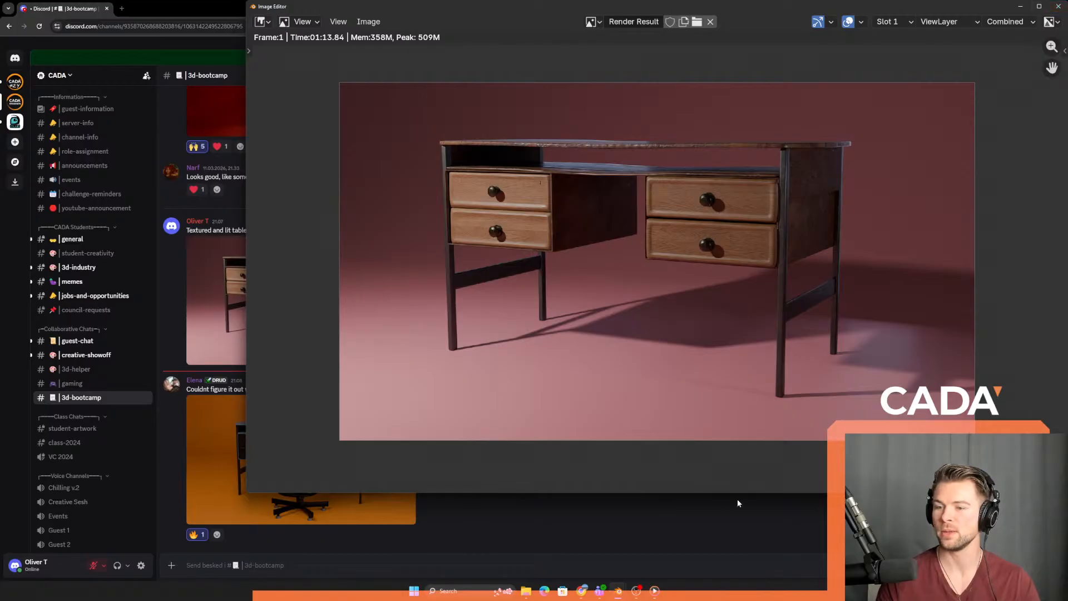
pyautogui.click(1058, 6)
pyautogui.click(624, 596)
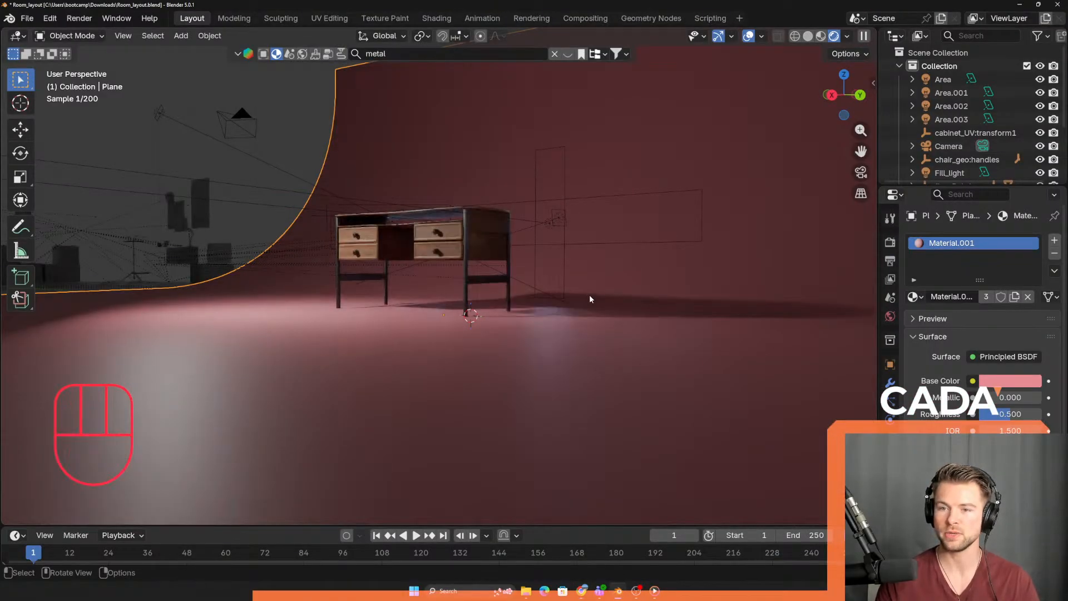
pyautogui.hotkey('ctrl', 's')
# - Try to delete the leftover room objects standing beside the pink backdrop, and undo the deletion
pyautogui.moveTo(264, 244); pyautogui.dragTo(300, 263, button='middle')
pyautogui.scroll(-4, 262, 247)
pyautogui.moveTo(195, 220); pyautogui.dragTo(374, 158, button='middle')
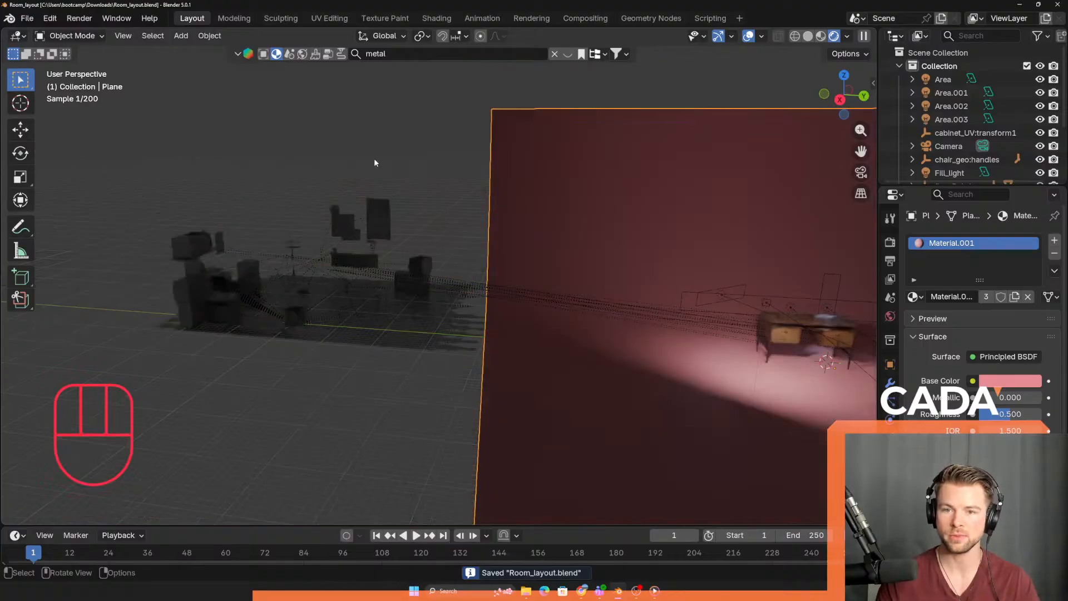
pyautogui.moveTo(425, 155); pyautogui.dragTo(249, 358)
pyautogui.press('Delete')
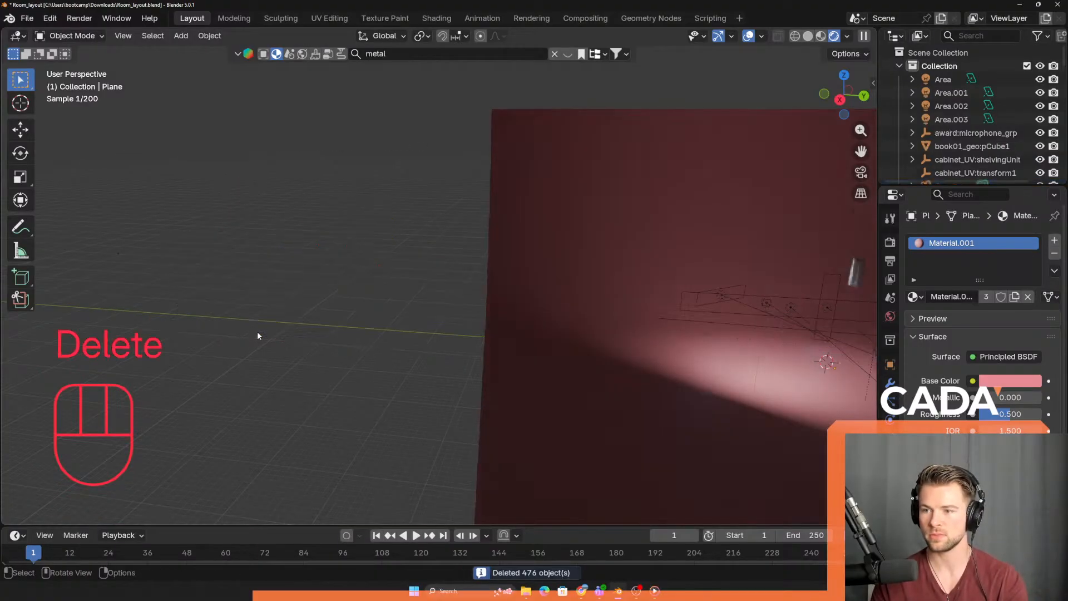
pyautogui.scroll(-5, 376, 337)
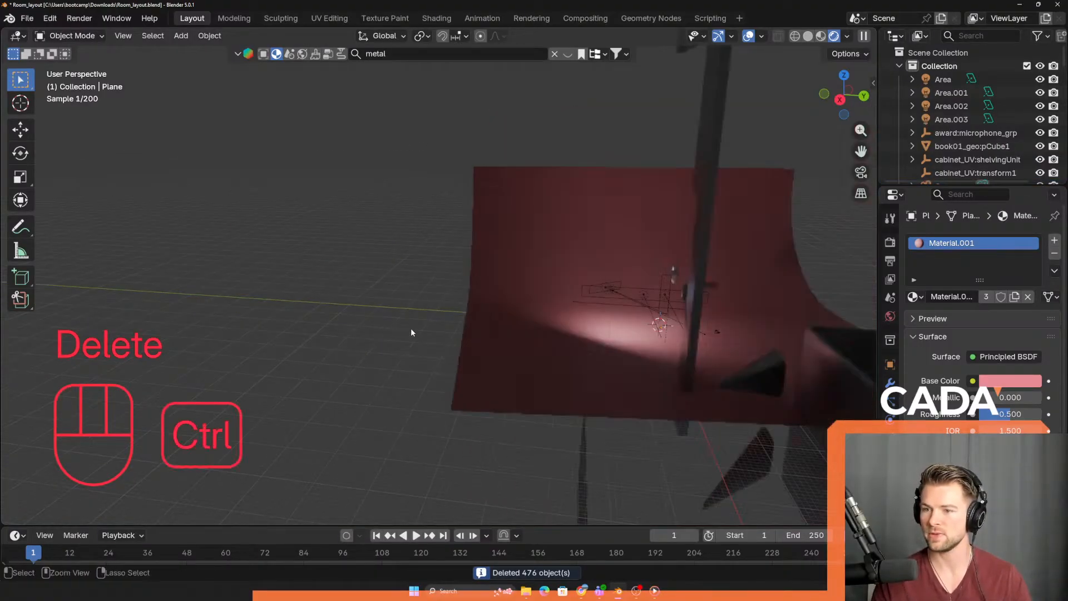
pyautogui.hotkey('ctrl', 'z')
pyautogui.scroll(2, 689, 310)
pyautogui.keyDown('shift'); pyautogui.moveTo(689, 310); pyautogui.dragTo(523, 296, button='middle'); pyautogui.keyUp('shift')
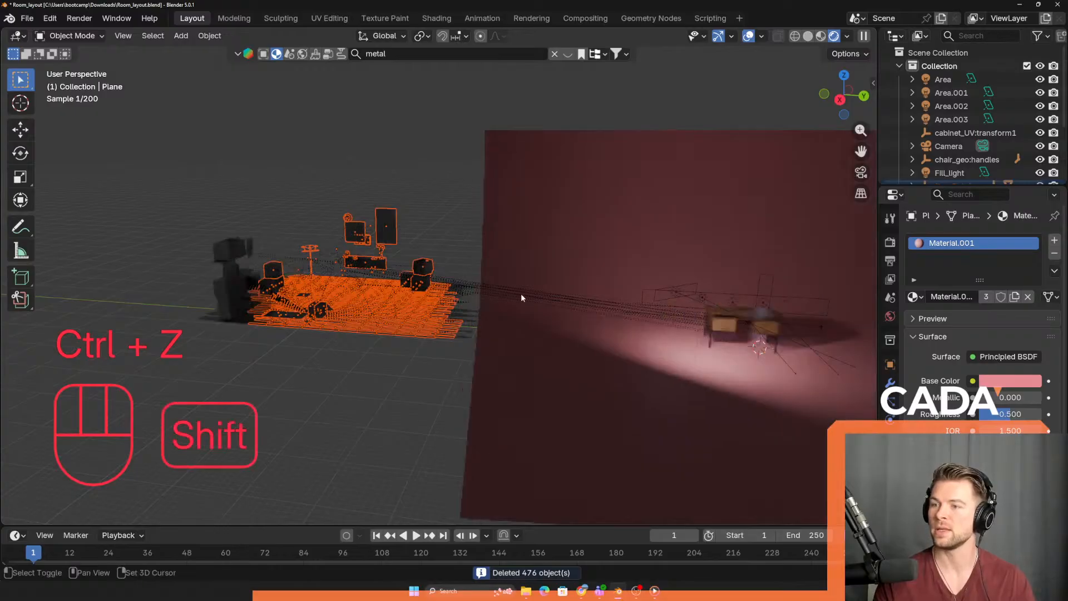
# - Save the Room_layout.blend scene and switch to Discord's 3d-bootcamp channel to reach the newest participant post
pyautogui.hotkey('ctrl', 's')
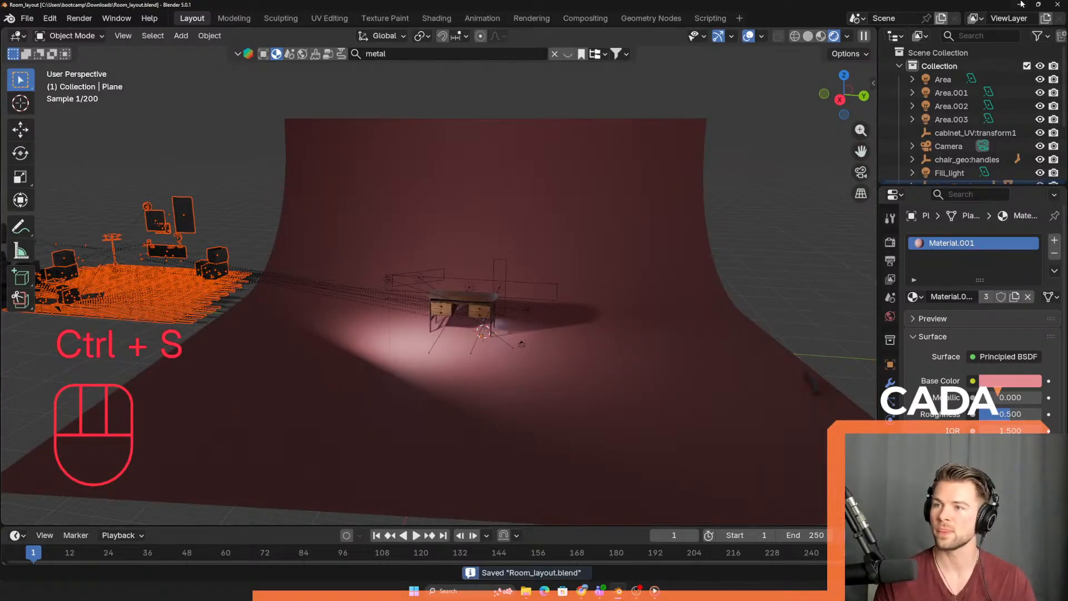
pyautogui.hotkey('alt', 'Tab')
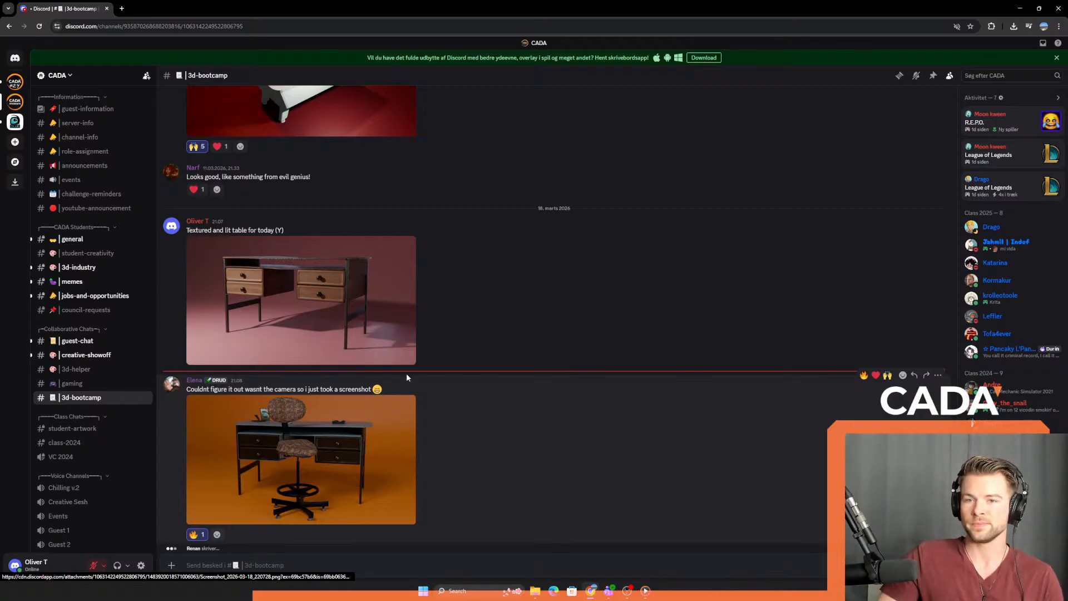
pyautogui.scroll(1, 417, 367)
pyautogui.scroll(-1, 426, 353)
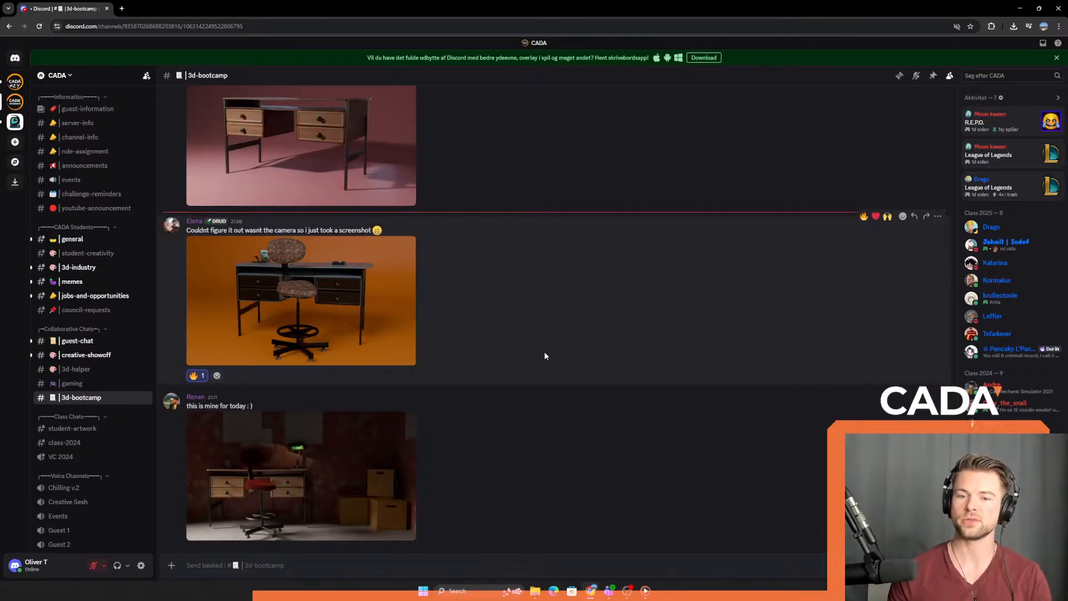
# - Open the participant's dark red room render enlarged and examine the green desk lamp, its light on the wall and the red chair
pyautogui.click(334, 473)
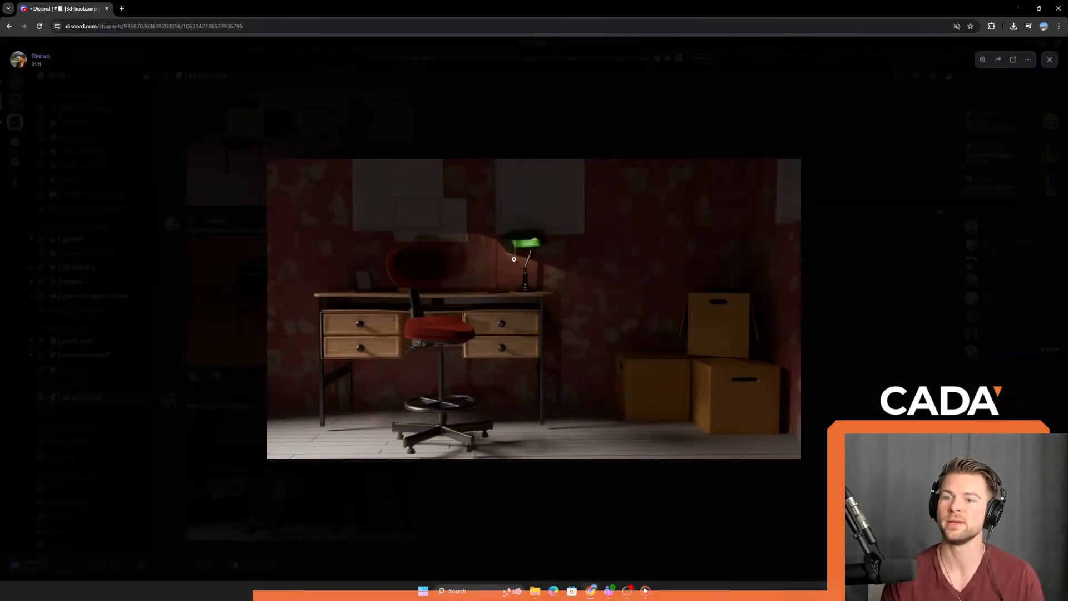
pyautogui.click(544, 255)
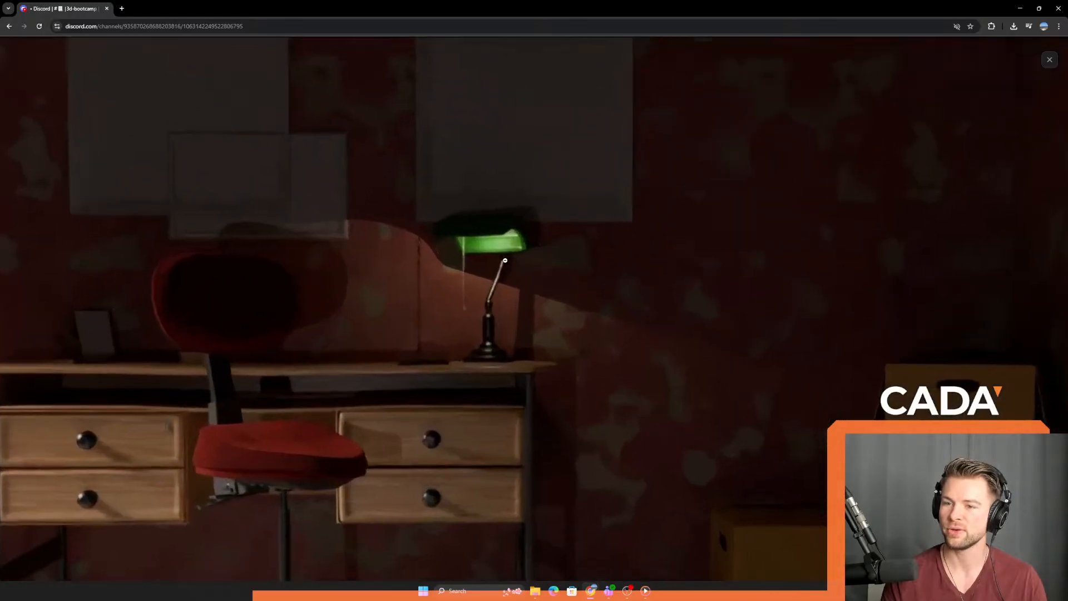
pyautogui.moveTo(496, 240); pyautogui.dragTo(502, 195)
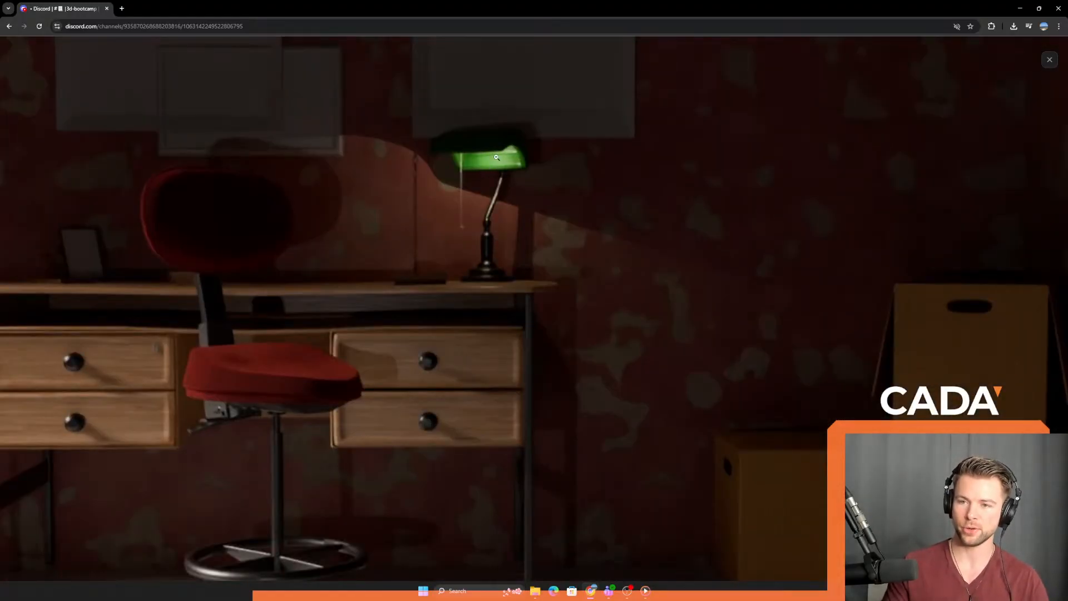
pyautogui.scroll(-1, 481, 182)
pyautogui.scroll(-1, 477, 192)
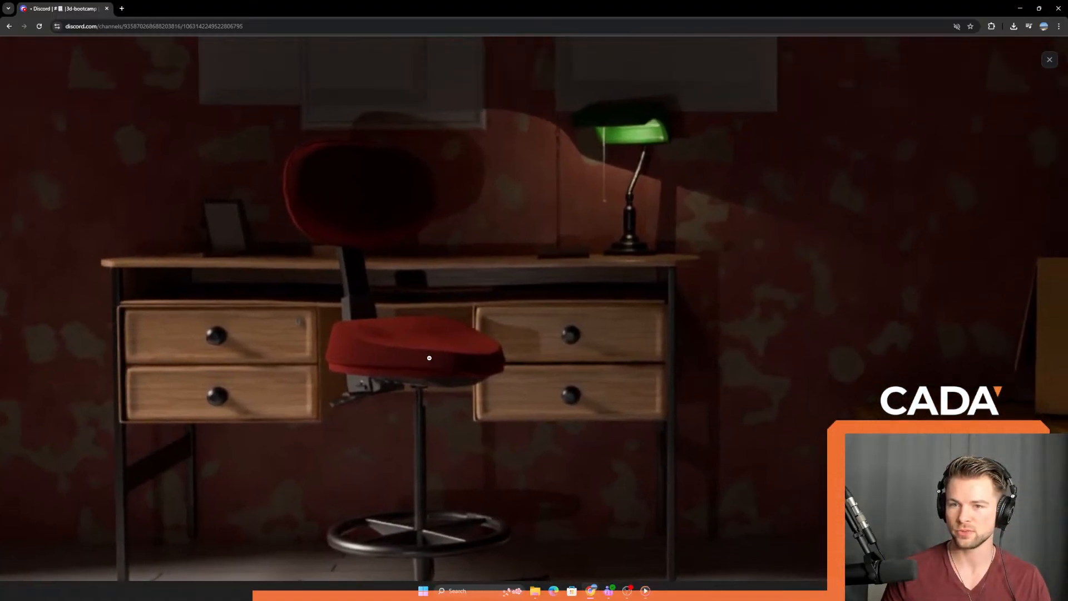
pyautogui.click(414, 362)
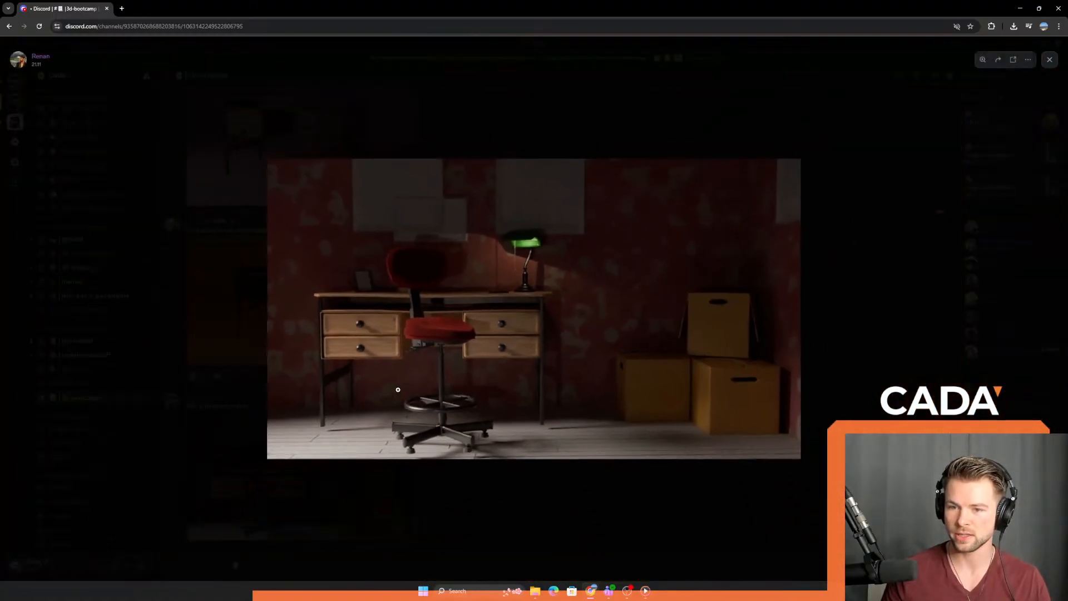
pyautogui.click(417, 355)
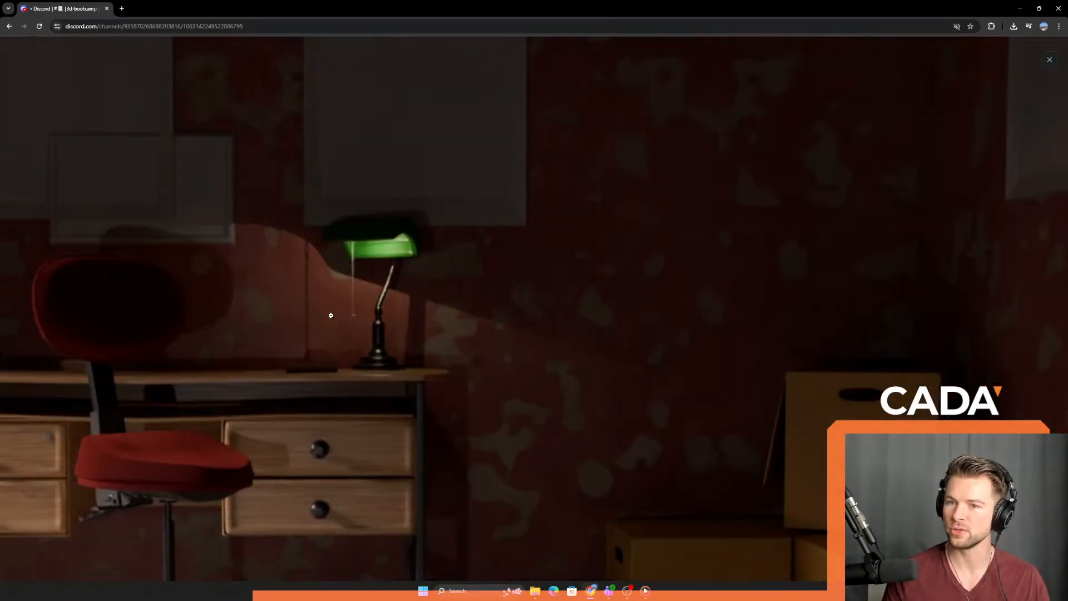
pyautogui.click(452, 252)
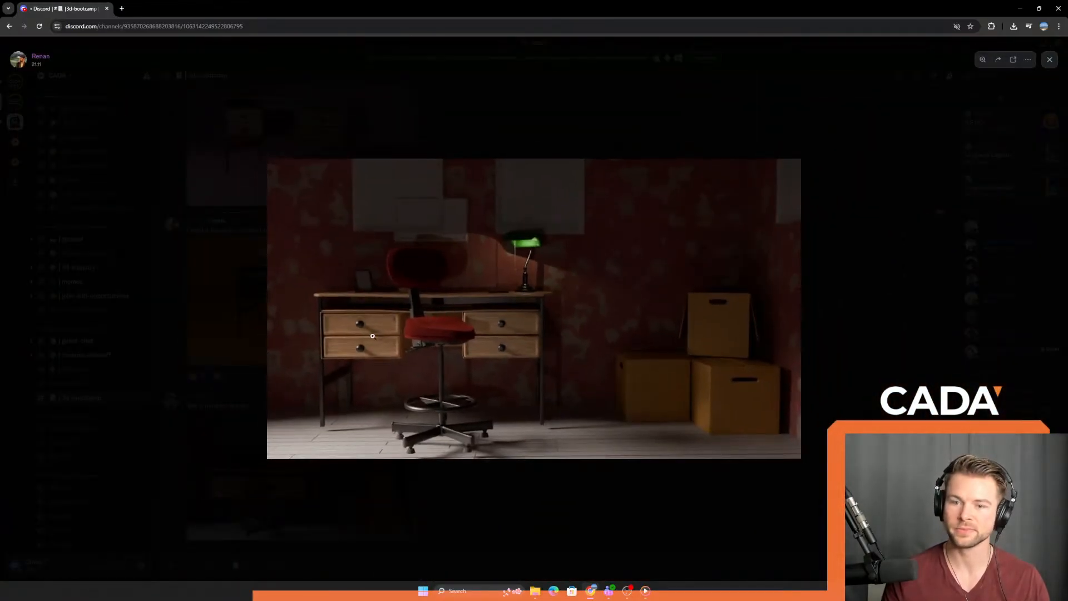
# - Examine the chair base, desk legs and wooden floorboards in the enlarged red room render
pyautogui.click(389, 352)
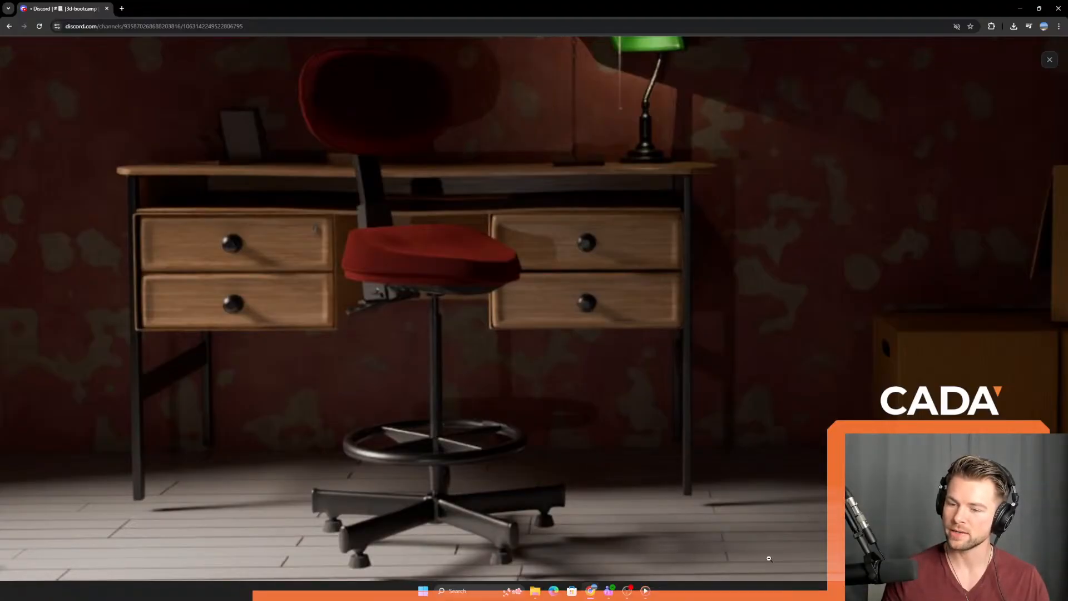
pyautogui.click(659, 501)
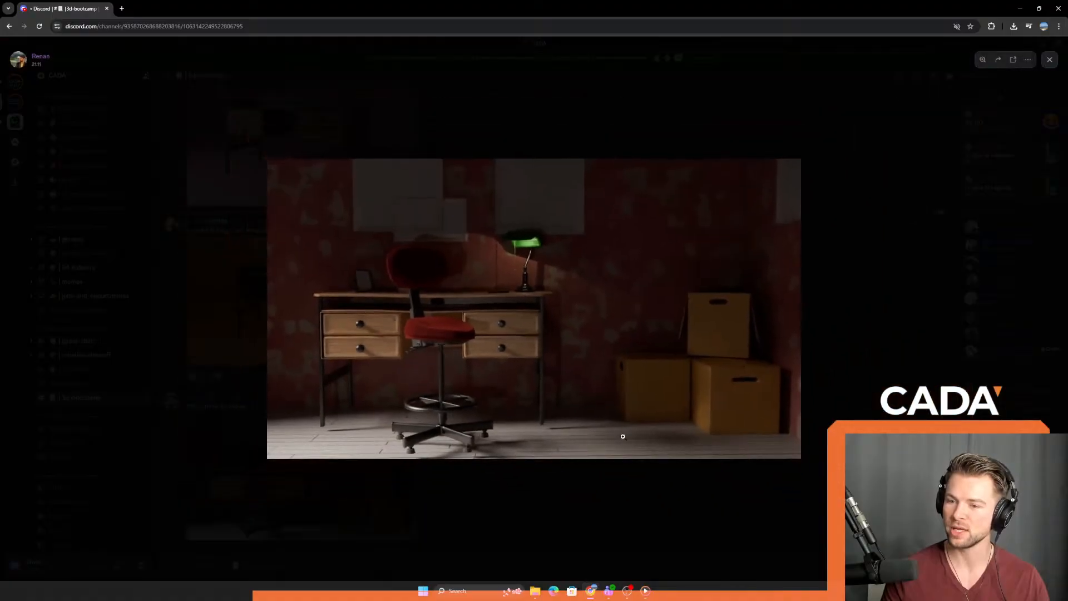
pyautogui.click(530, 439)
pyautogui.click(520, 393)
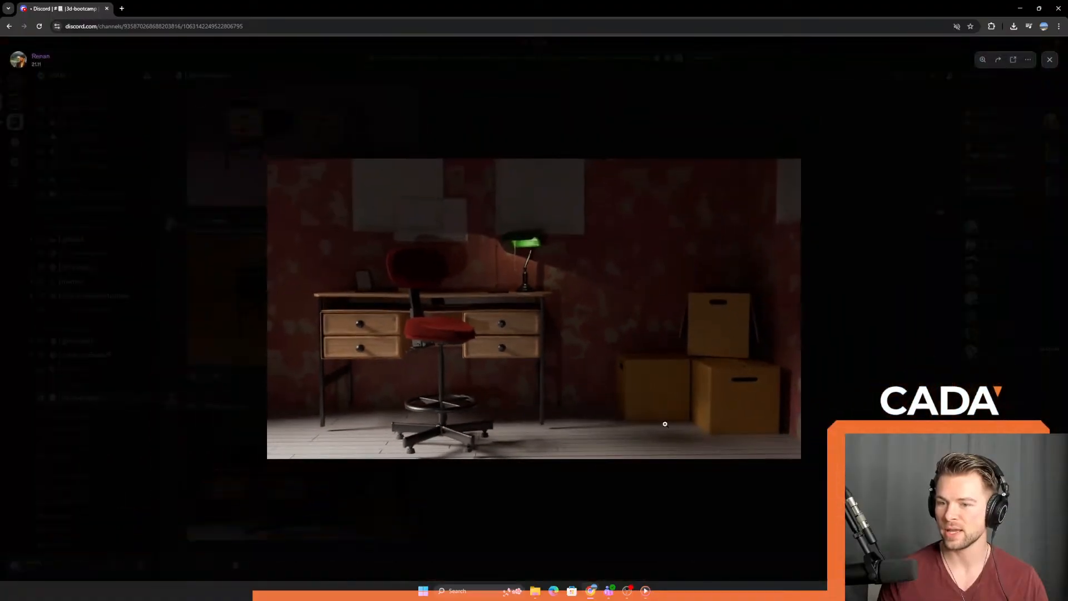
pyautogui.click(567, 445)
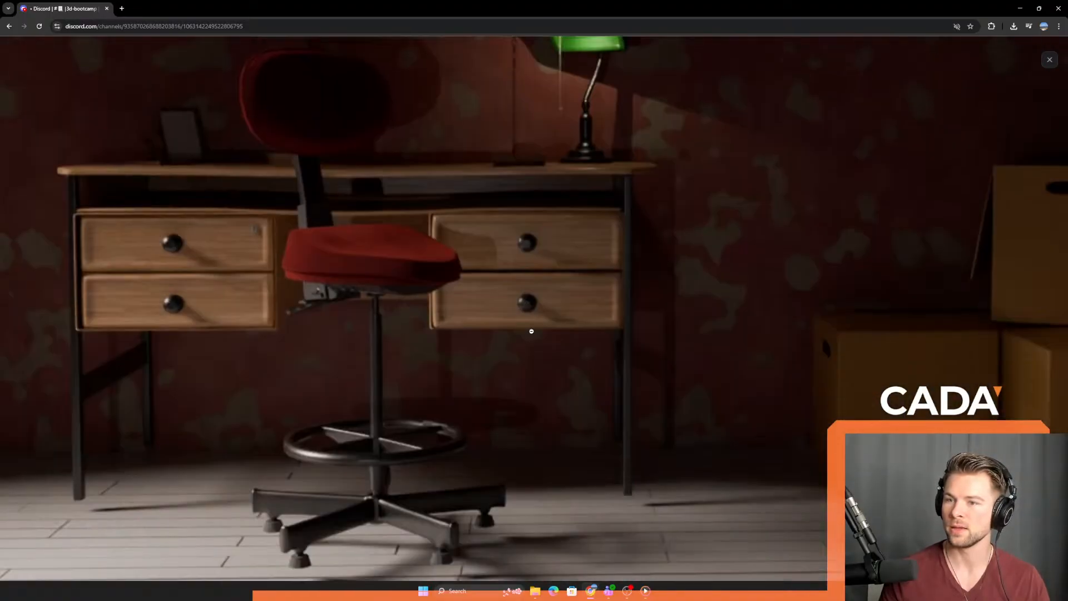
pyautogui.click(532, 331)
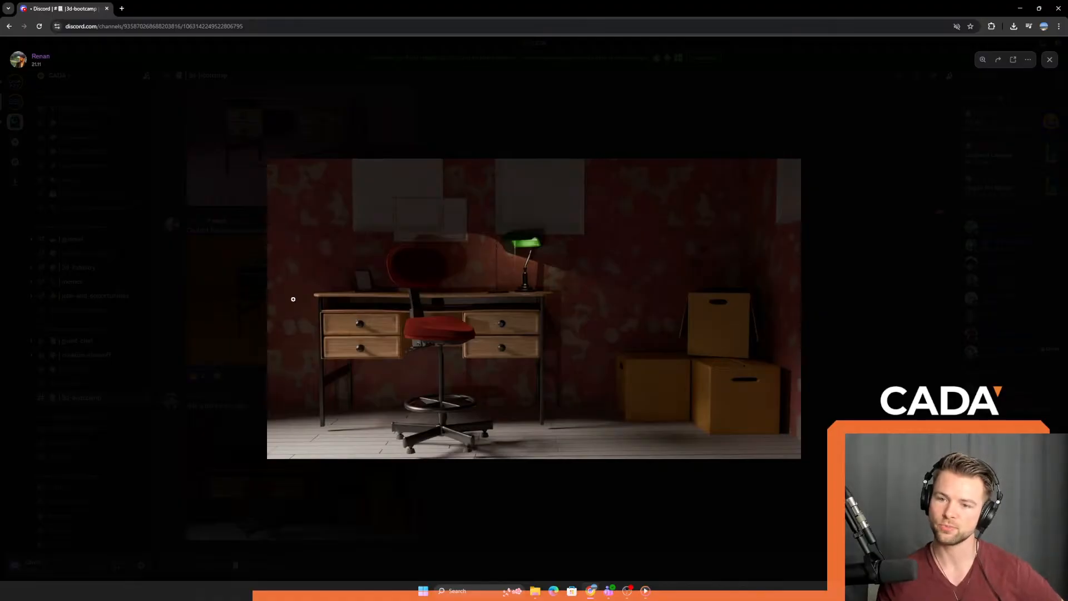
# - Examine the desk drawers, framed posters and patchy wall texture in the enlarged red room render
pyautogui.click(480, 334)
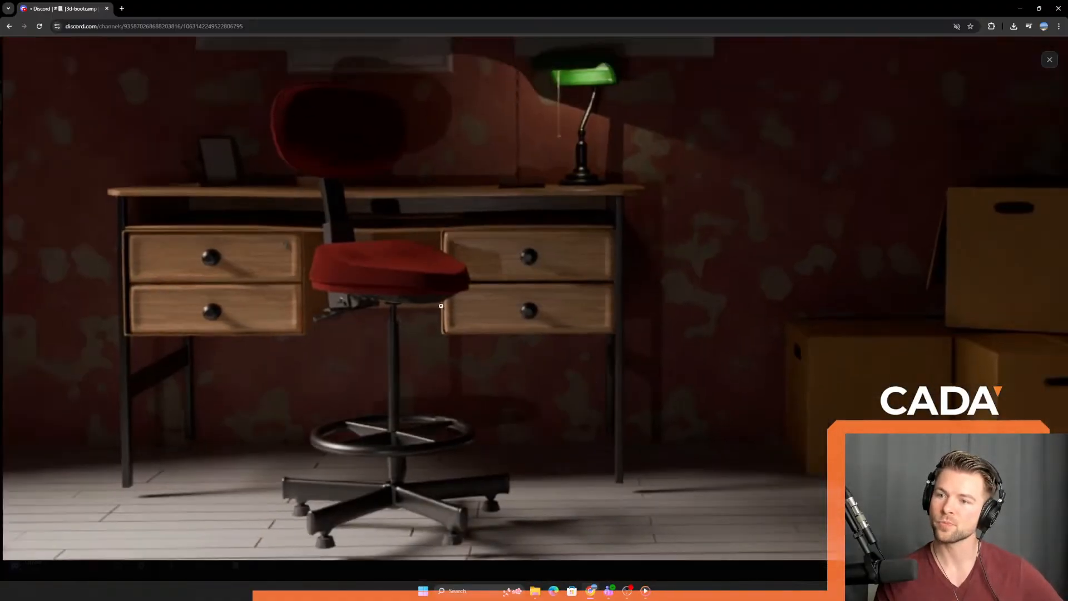
pyautogui.click(631, 229)
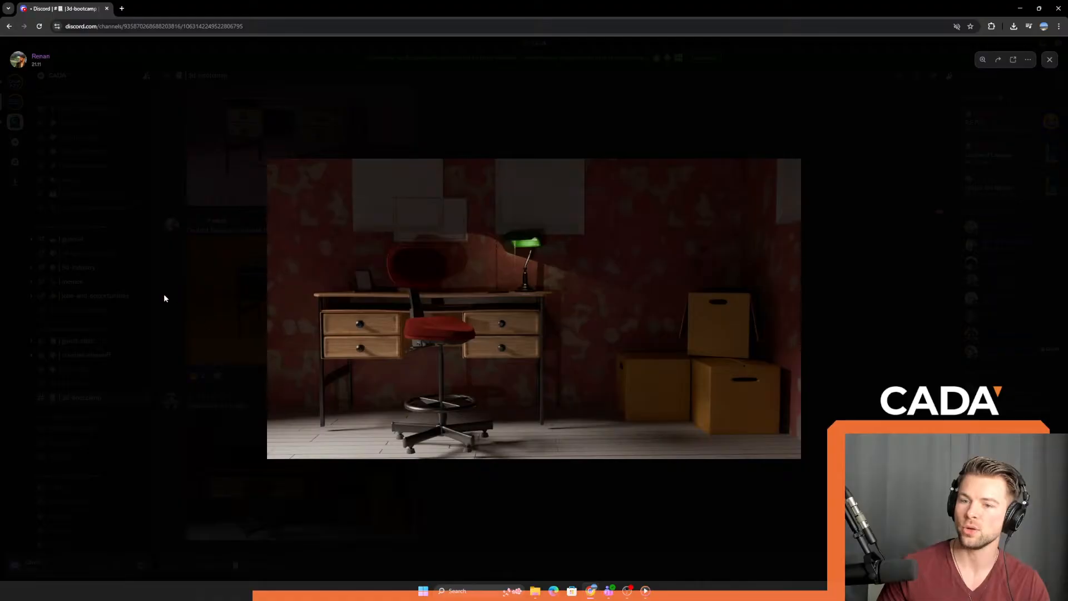
pyautogui.rightClick(469, 333)
pyautogui.click(709, 232)
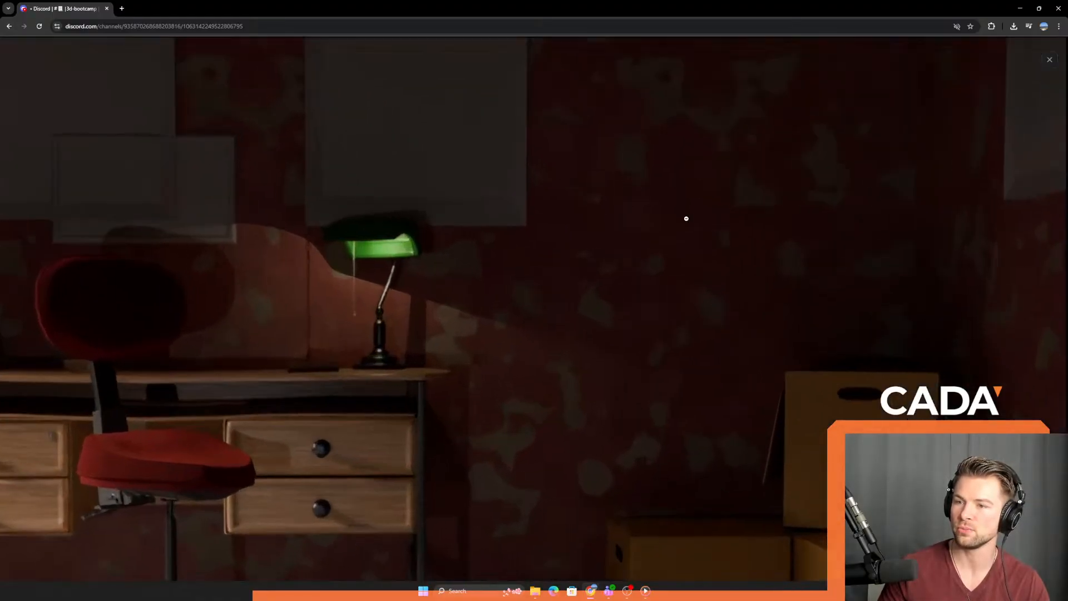
# - Close the enlarged red room render and add a raised-hands reaction to the participant's post
pyautogui.click(742, 264)
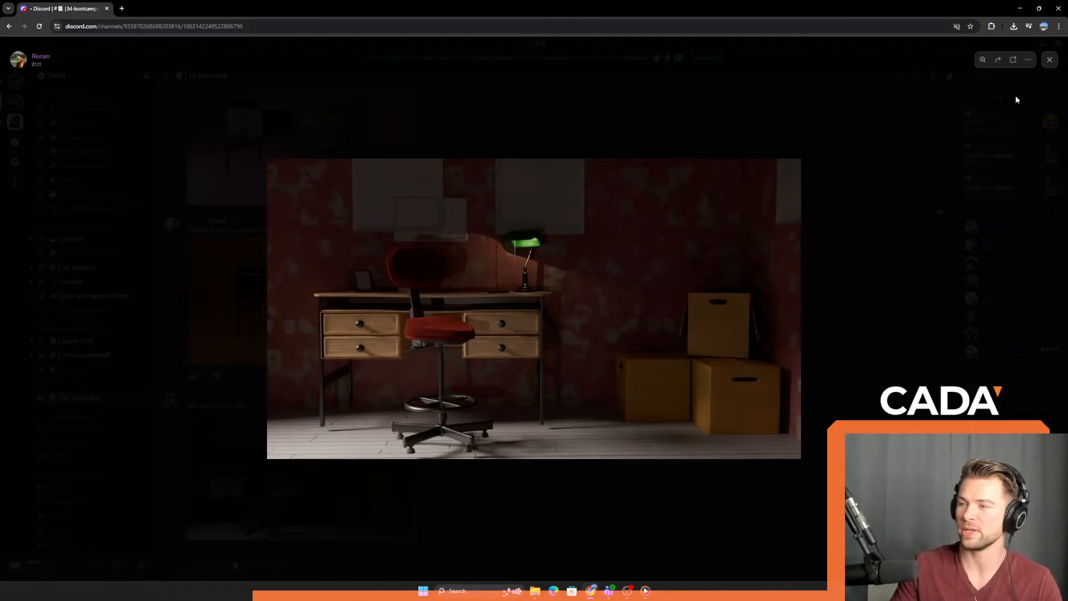
pyautogui.click(1050, 59)
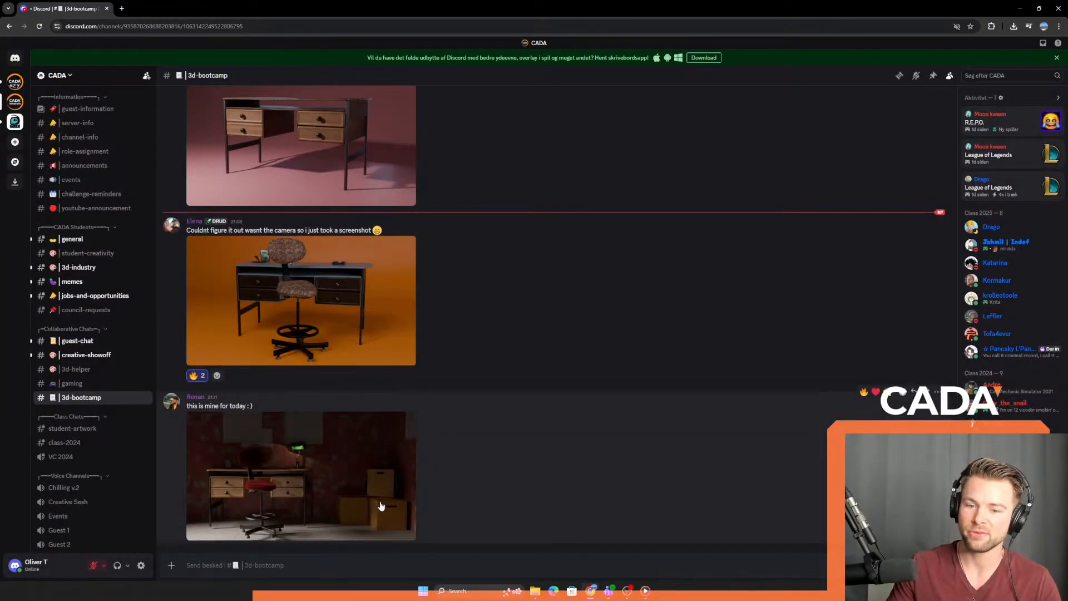
pyautogui.click(877, 392)
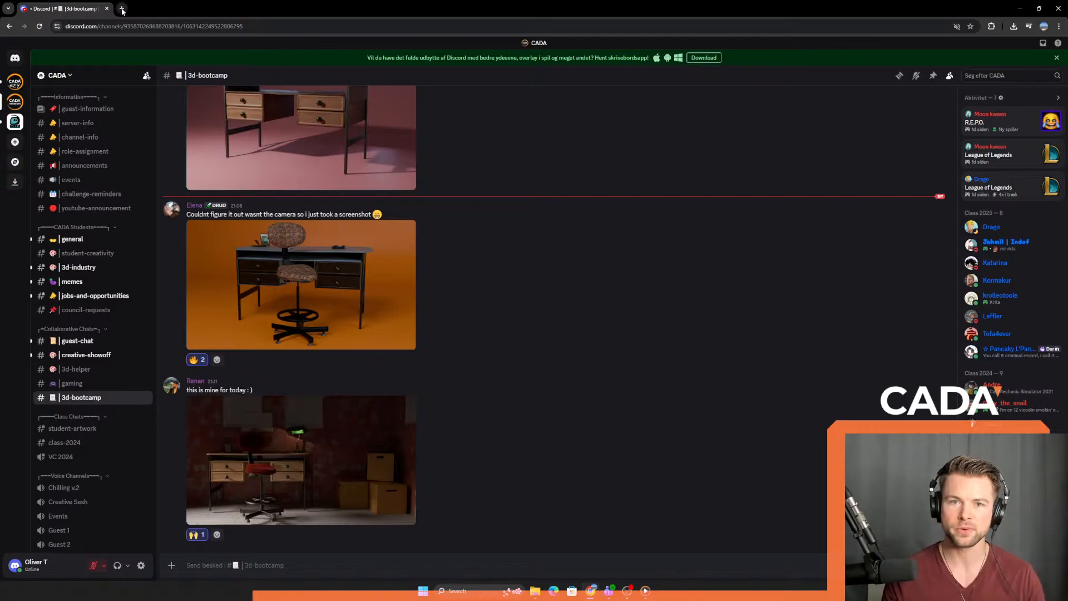
# - Search the web for "open house cada" in a new browser tab and open the Join CADA's Open House page
pyautogui.hotkey('ctrl', 't')
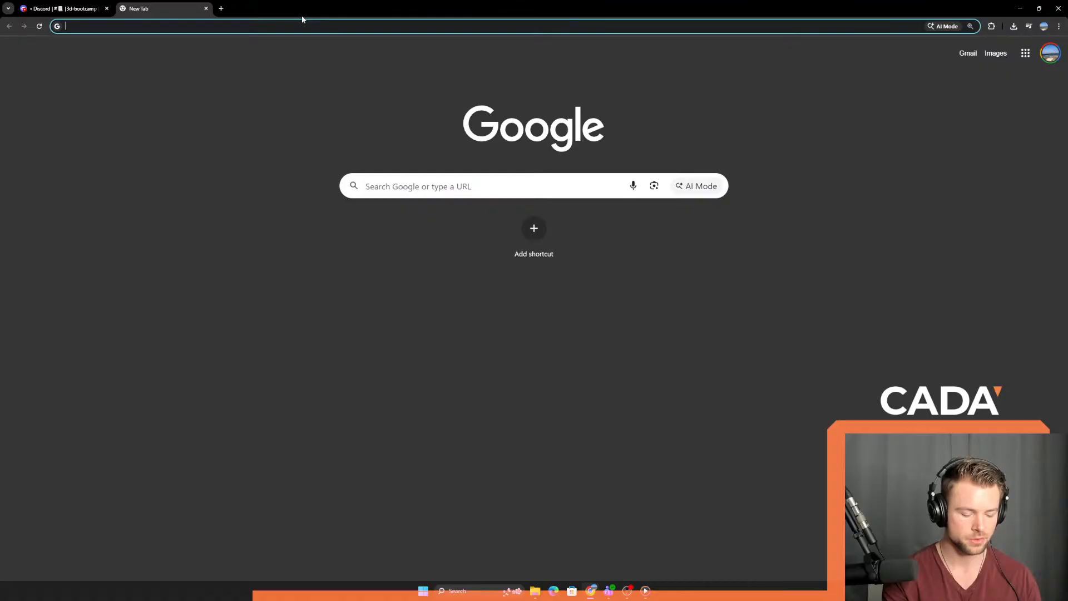
pyautogui.write('open house')
pyautogui.press('Return')
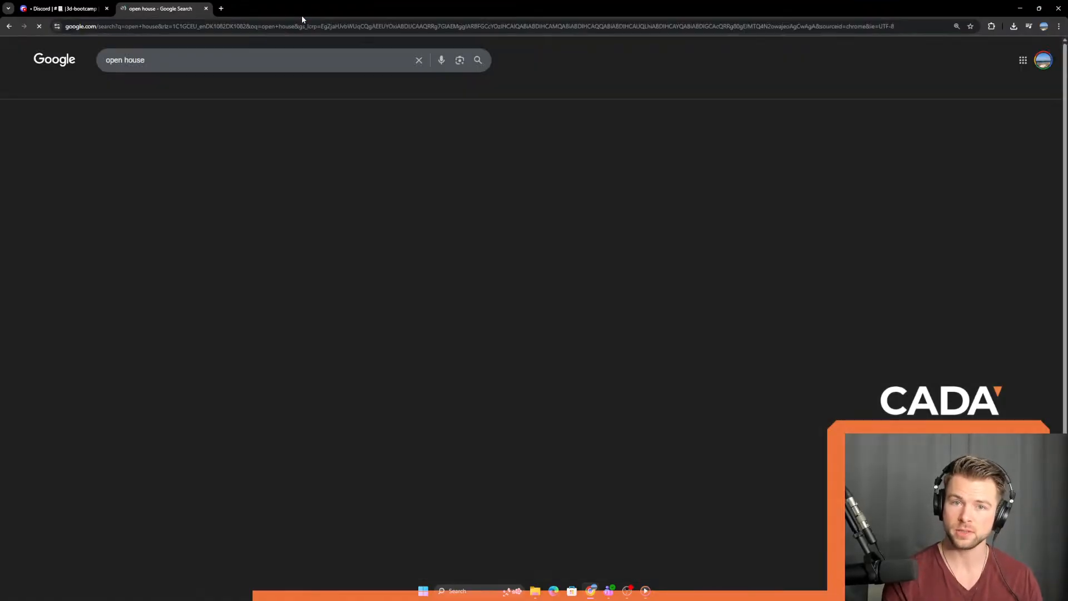
pyautogui.click(171, 61)
pyautogui.write('cada')
pyautogui.press('Return')
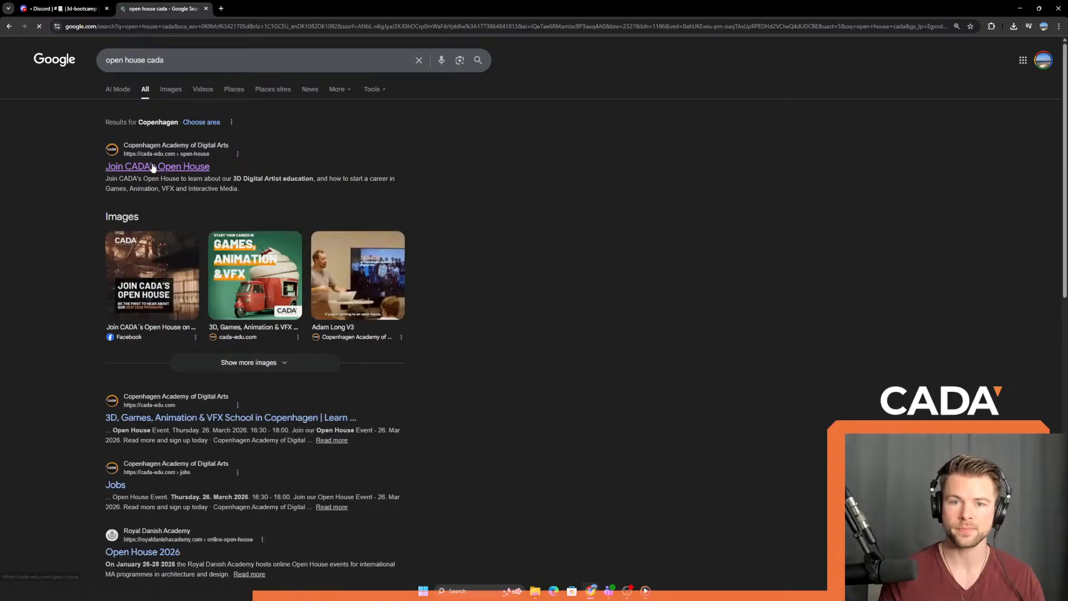
pyautogui.click(153, 167)
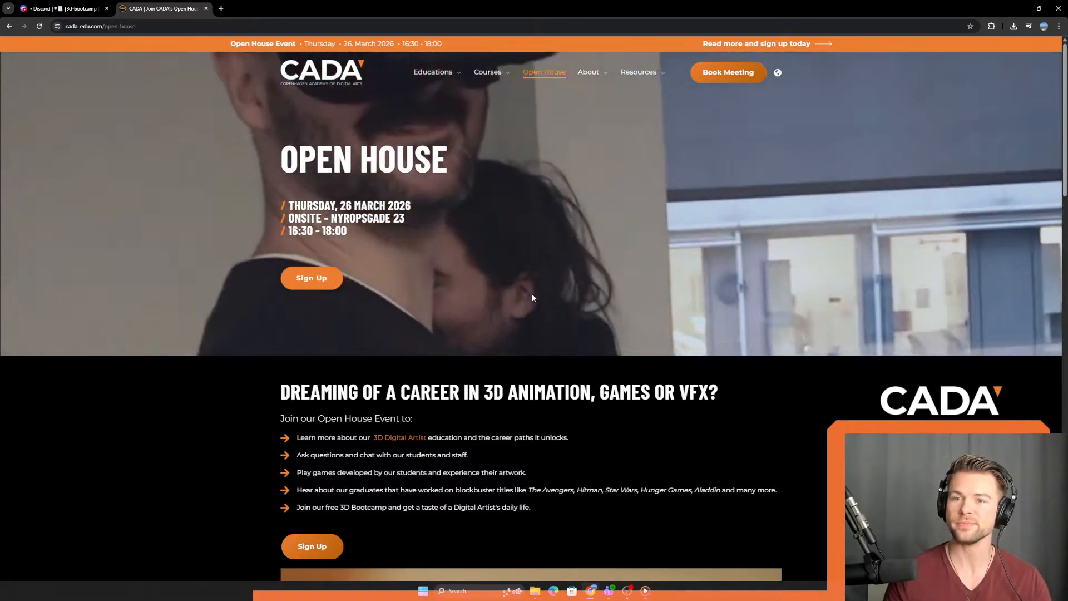
# - Look through the open house page's event details, video and agenda, and close the page to return to Discord
pyautogui.scroll(-8, 593, 440)
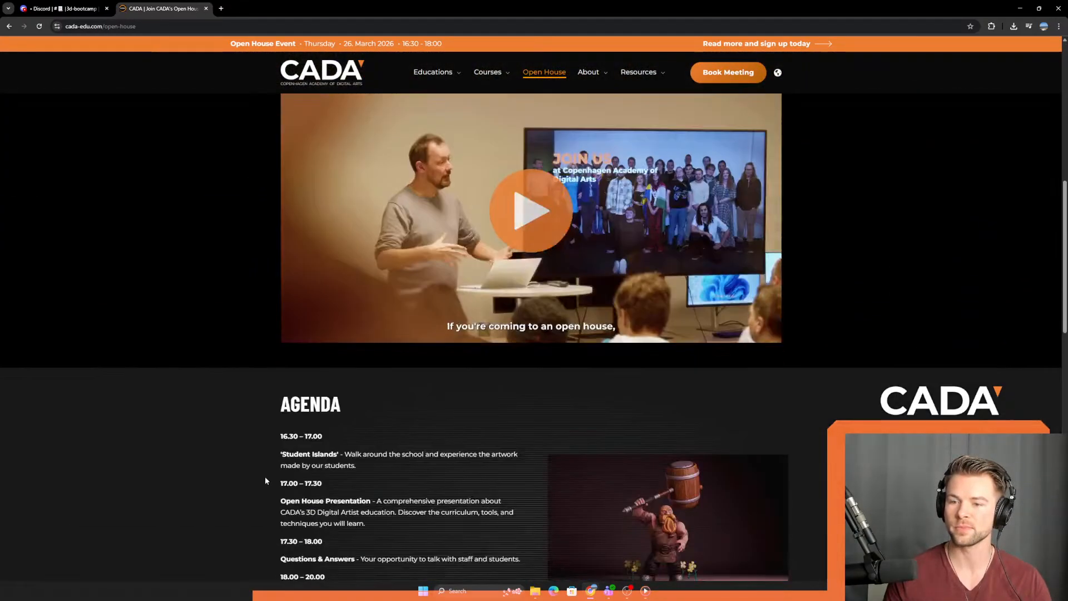
pyautogui.scroll(-4, 265, 467)
pyautogui.scroll(9, 276, 409)
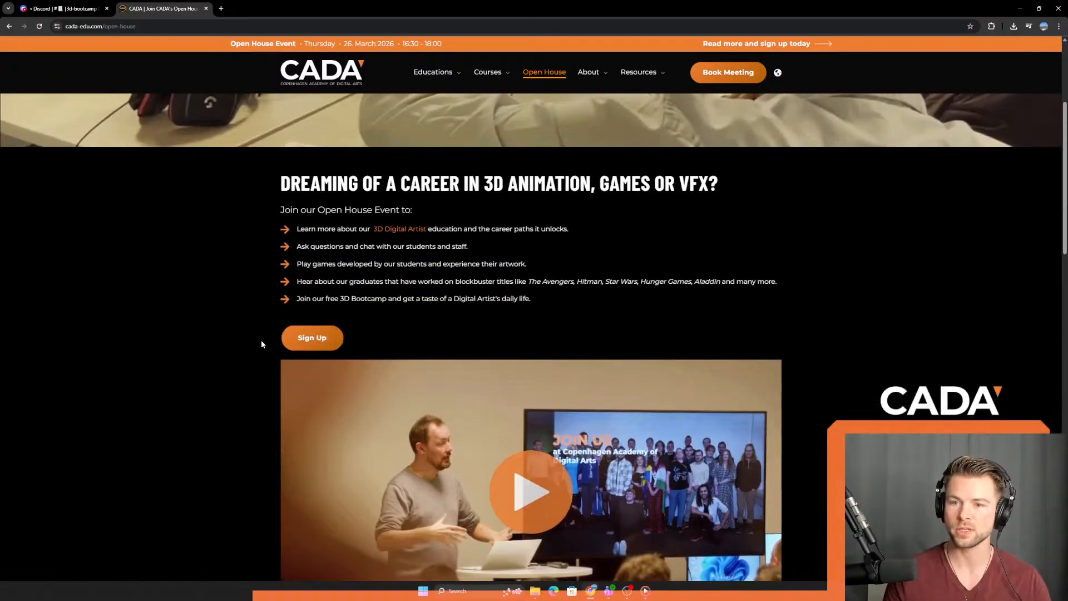
pyautogui.scroll(4, 262, 344)
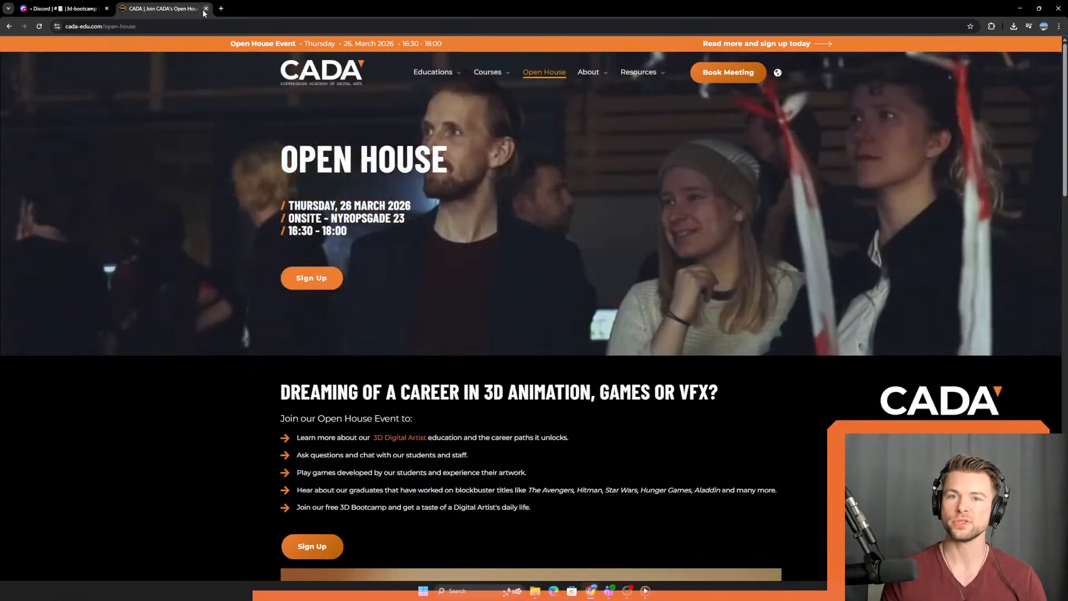
pyautogui.click(62, 8)
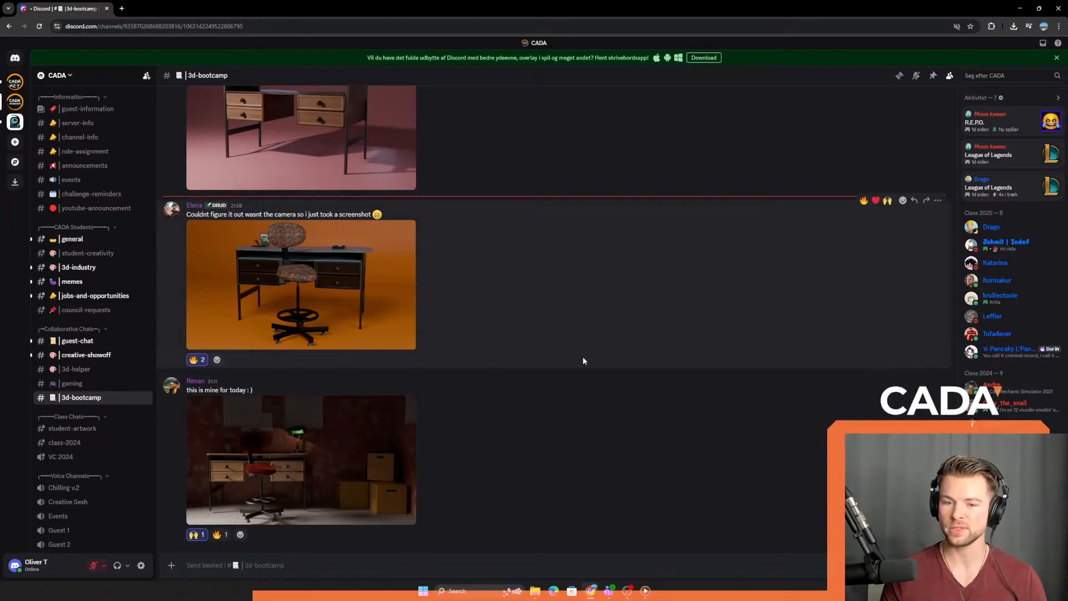
# - Close the Discord and Poly Haven browser windows and the Group2_Shortfilm_Reminiscence video in the media player
pyautogui.click(1060, 7)
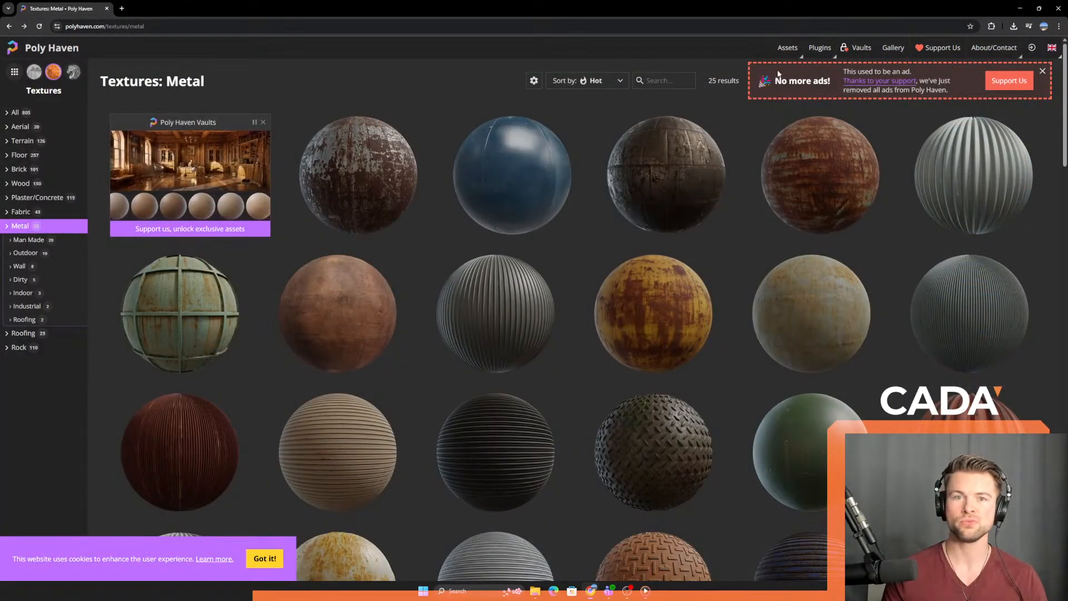
pyautogui.hotkey('alt', 'Tab')
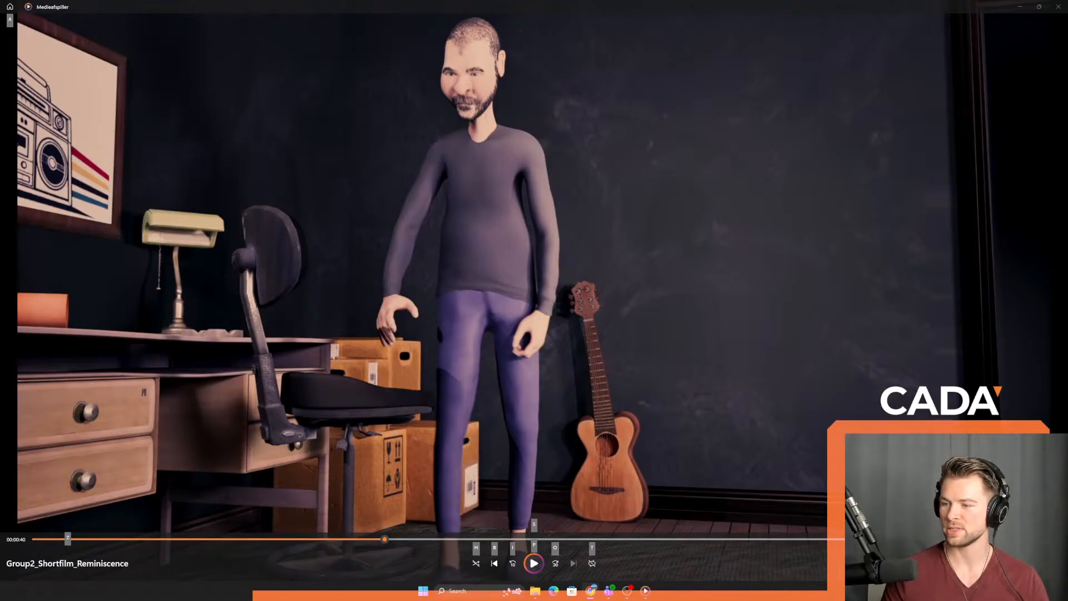
pyautogui.press('F11')
pyautogui.press('Escape')
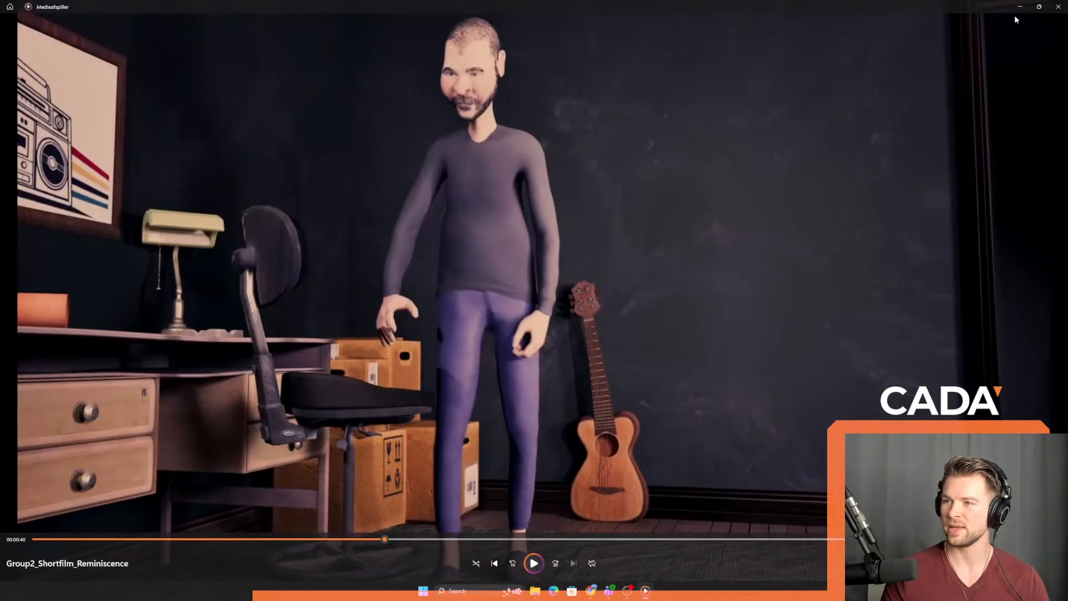
pyautogui.click(1059, 7)
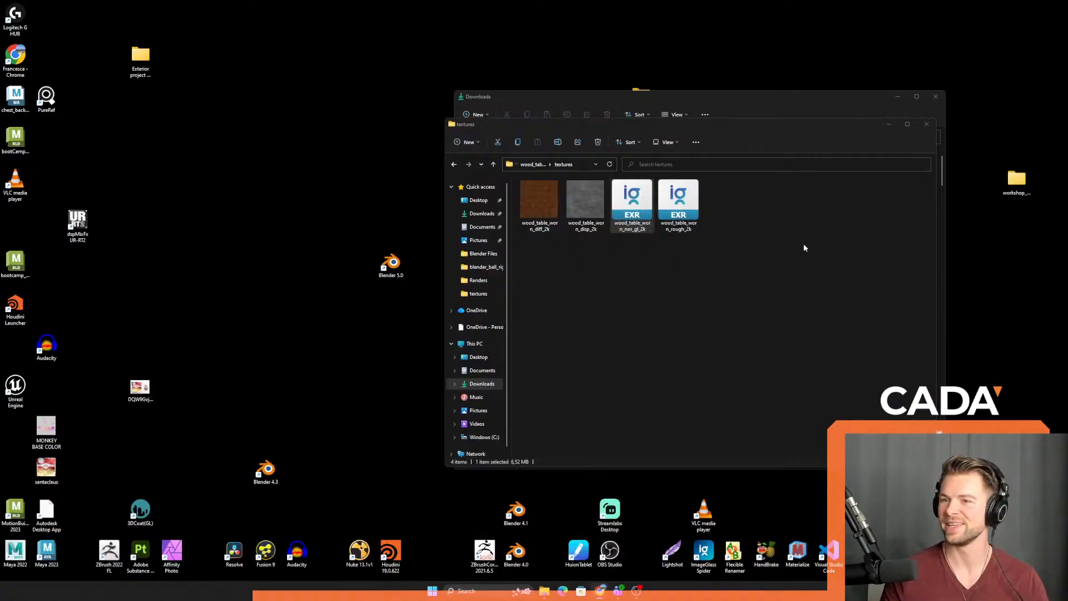
# - Close the remaining textures and Downloads folder windows to clear the desktop
pyautogui.click(926, 124)
pyautogui.click(936, 96)
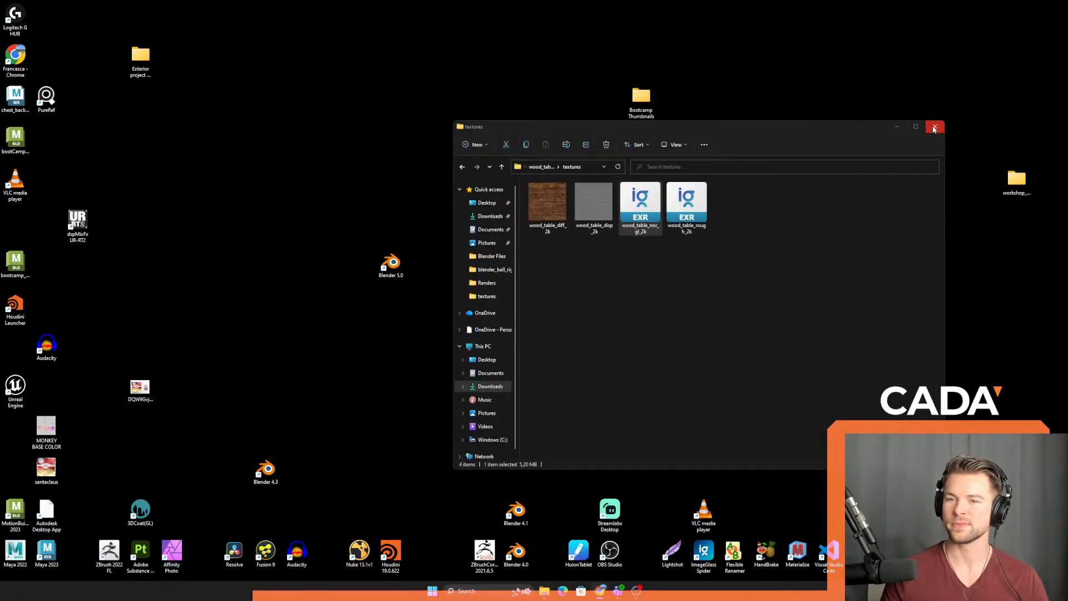
pyautogui.click(935, 126)
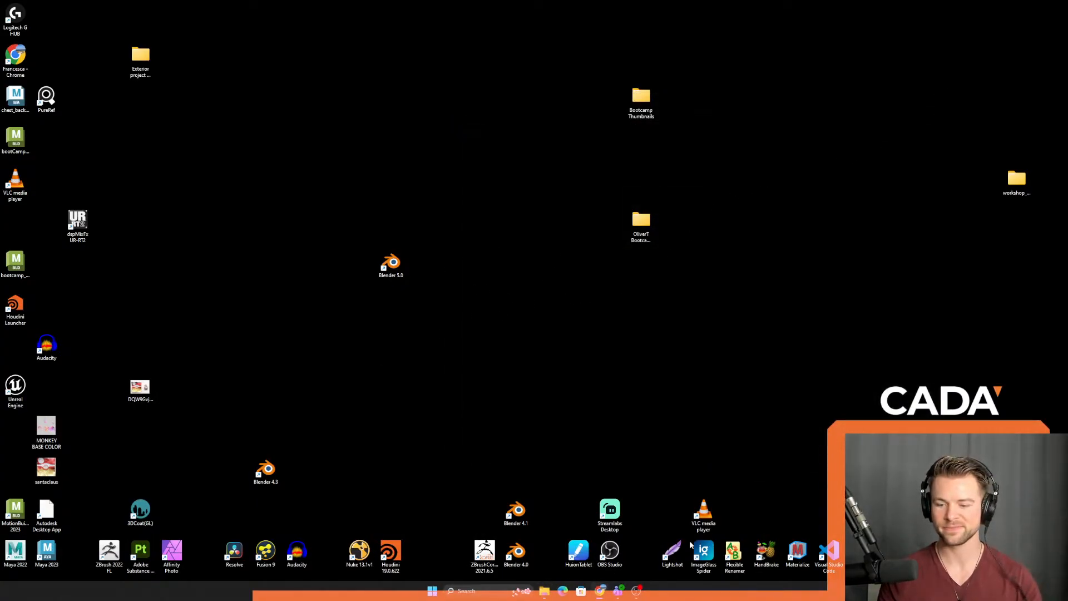